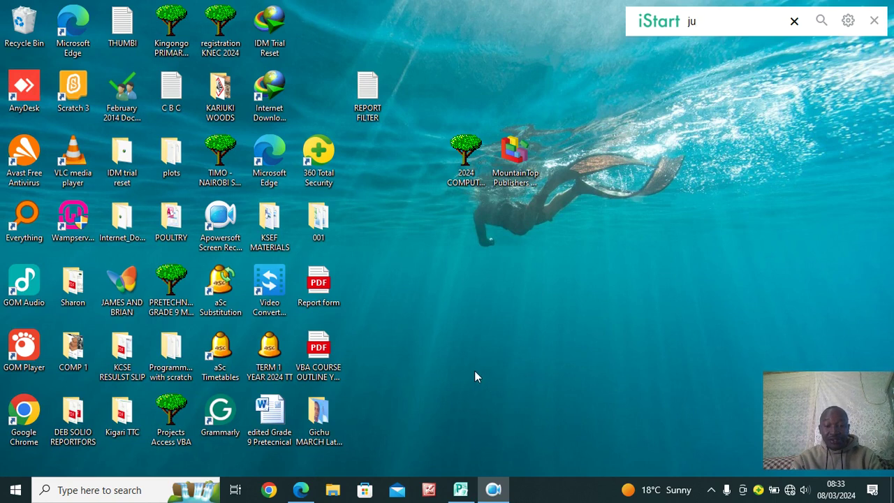
Add a new folder on the desktop and name it 'Visual Basic For application VBA'
right_click(425, 277)
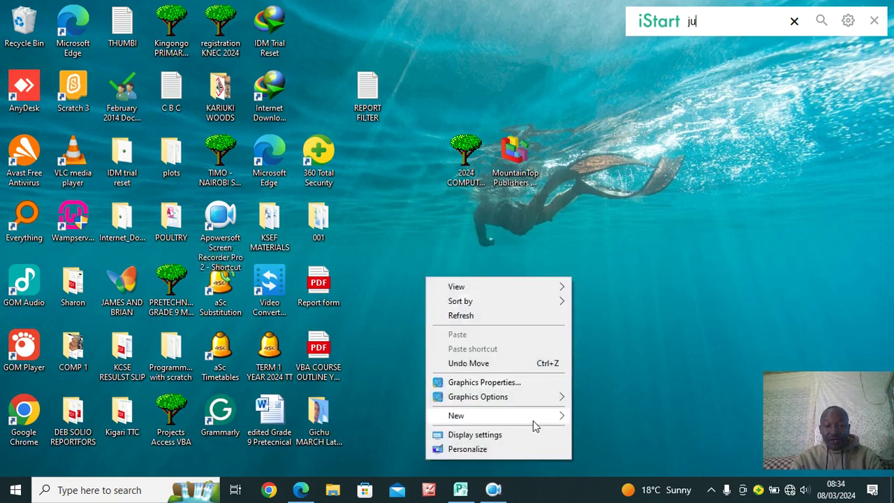
mouse_move(533, 421)
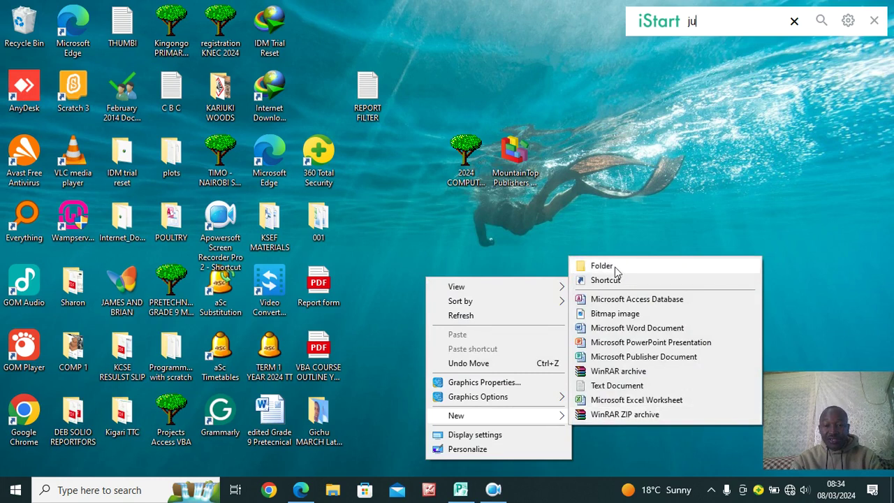
click(602, 266)
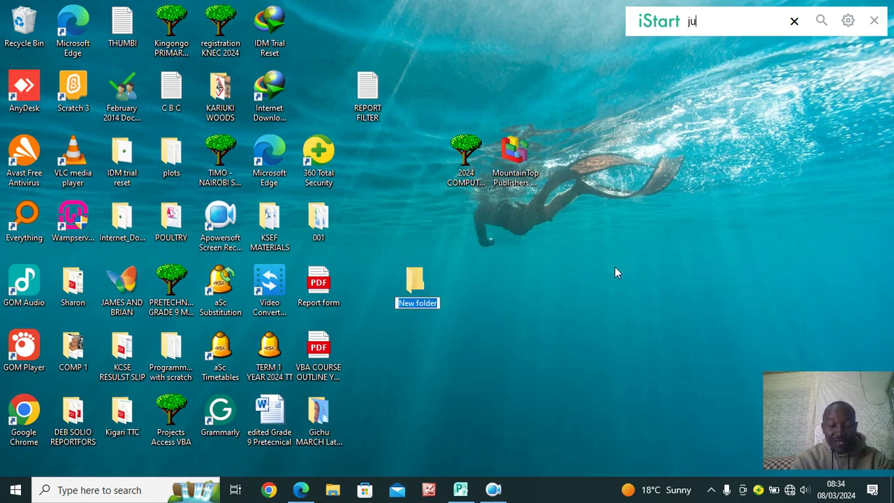
text(Vis)
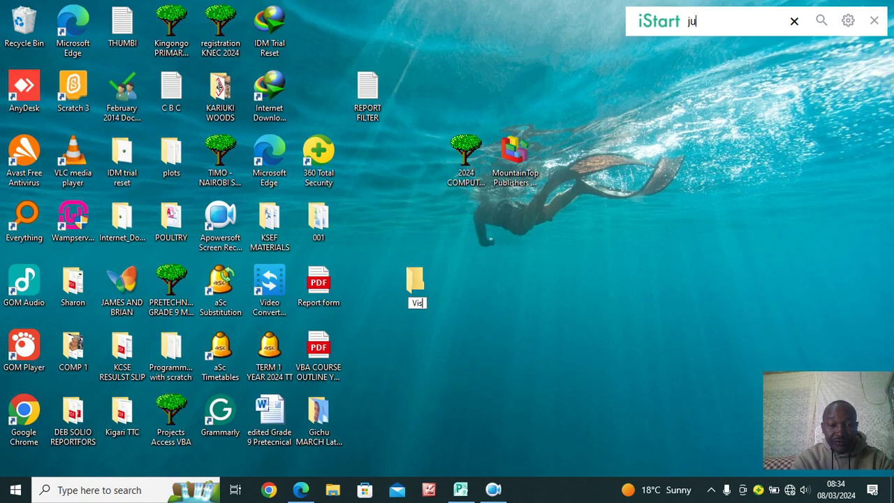
text(ual Ba)
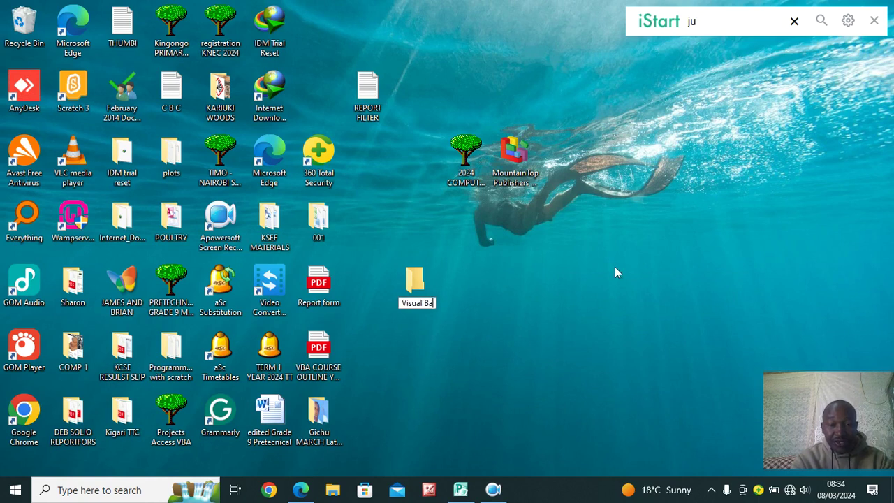
text(sic Fo)
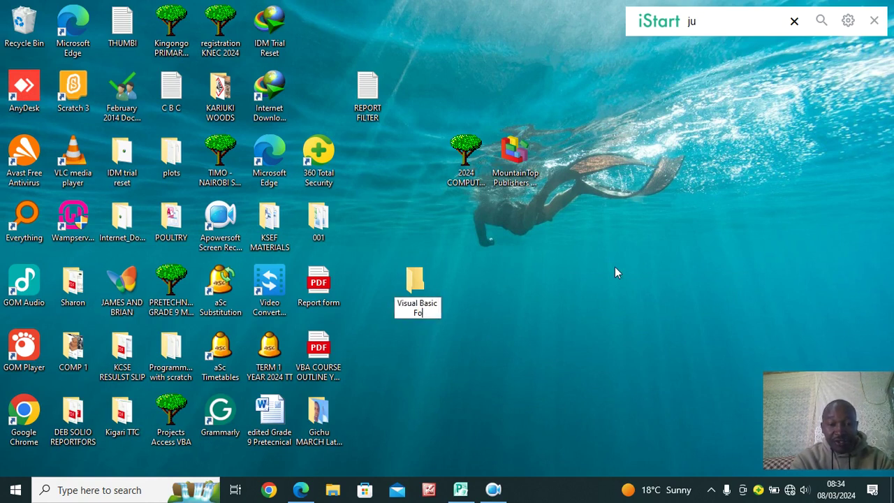
text(r appli)
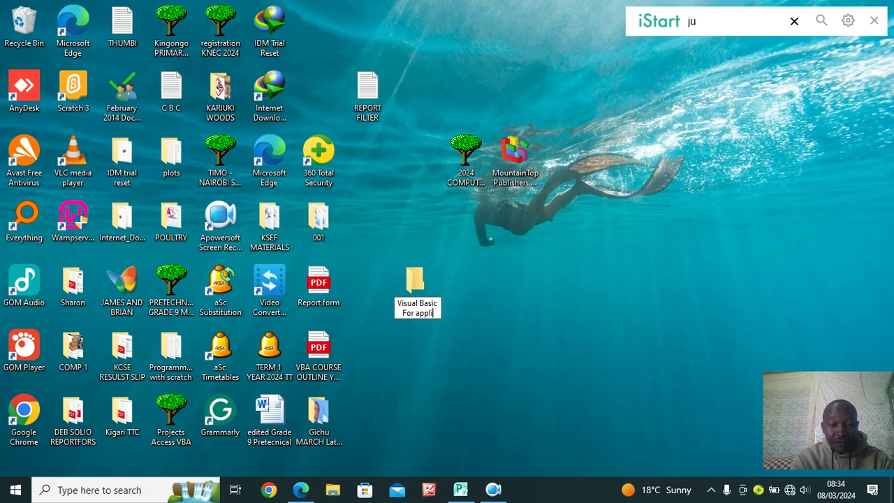
text(cation VBA)
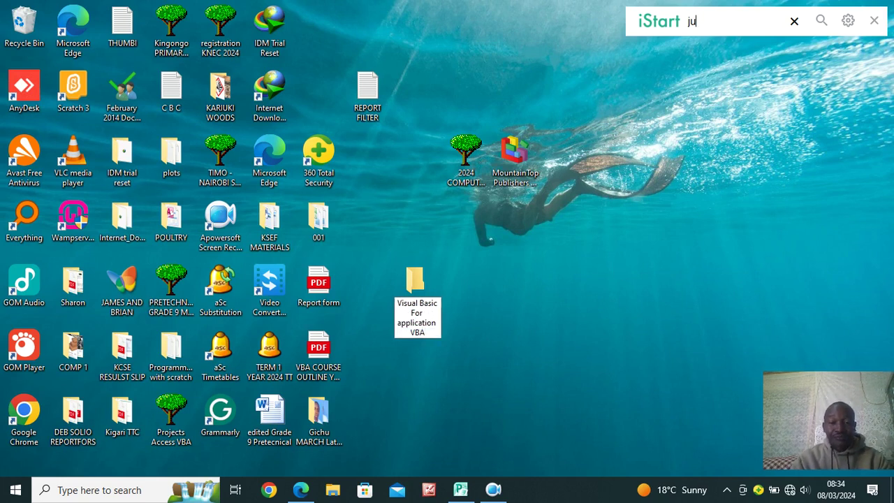
click(414, 279)
Inside the new folder, create a Microsoft Access database named 'Visual Basic For Application Tutorial'
double_click(414, 279)
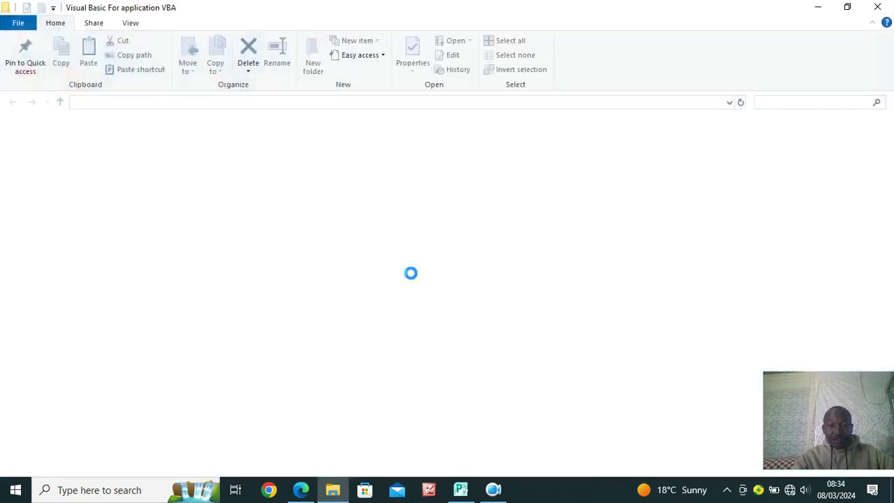
right_click(218, 194)
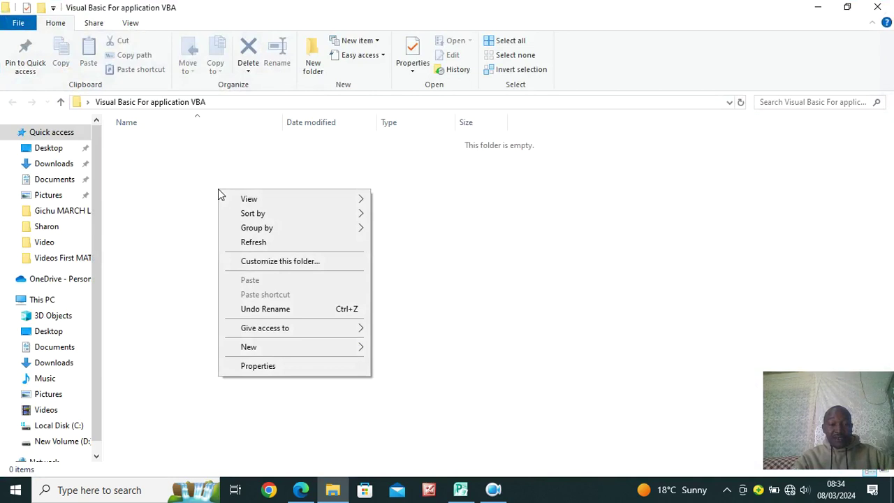
mouse_move(310, 348)
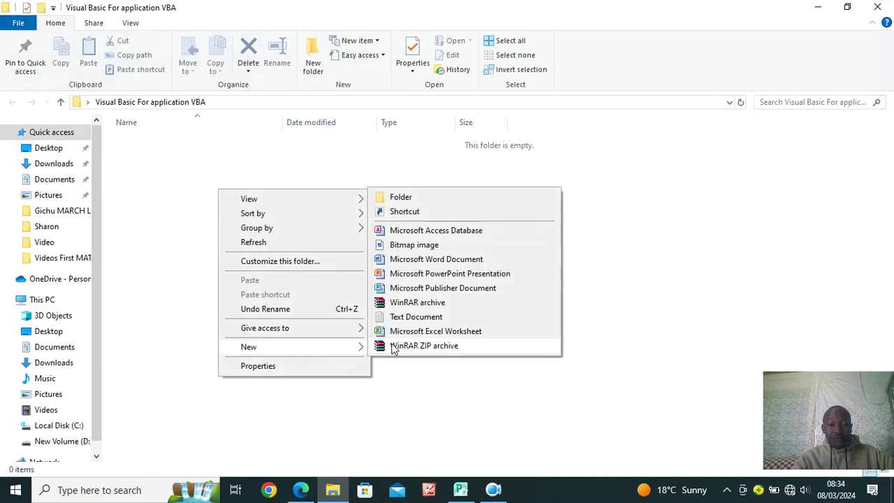
click(433, 231)
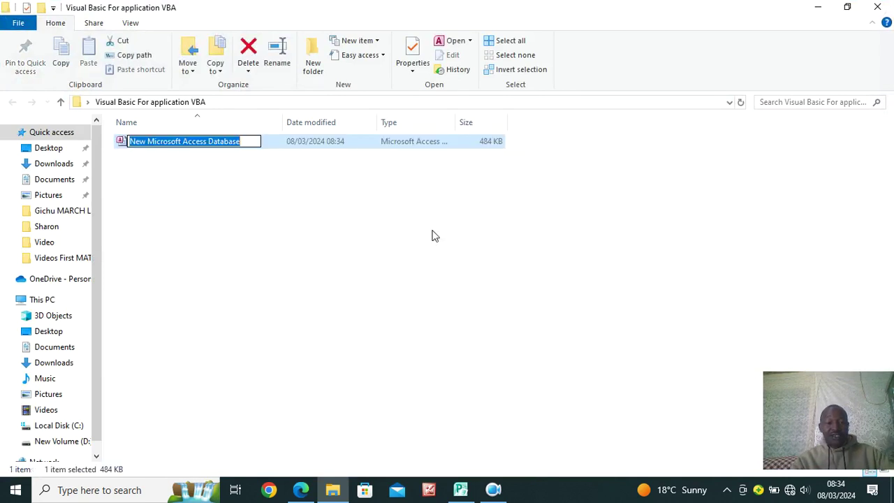
text(V)
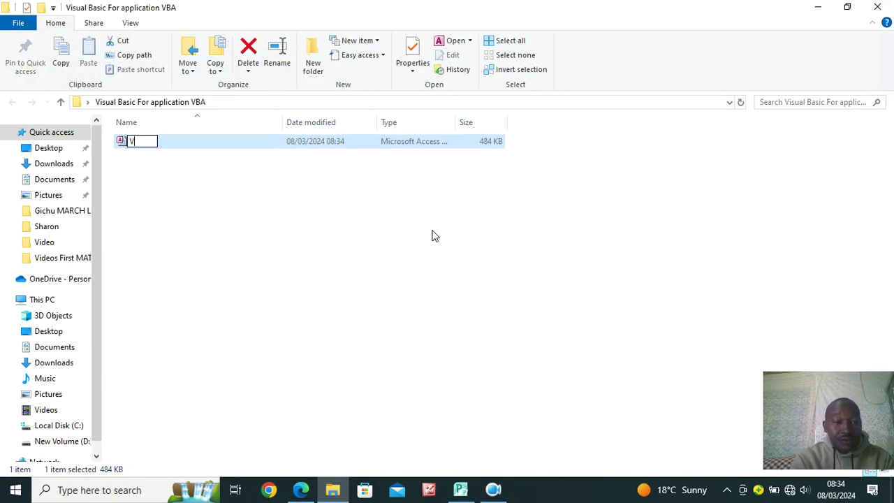
text(isual)
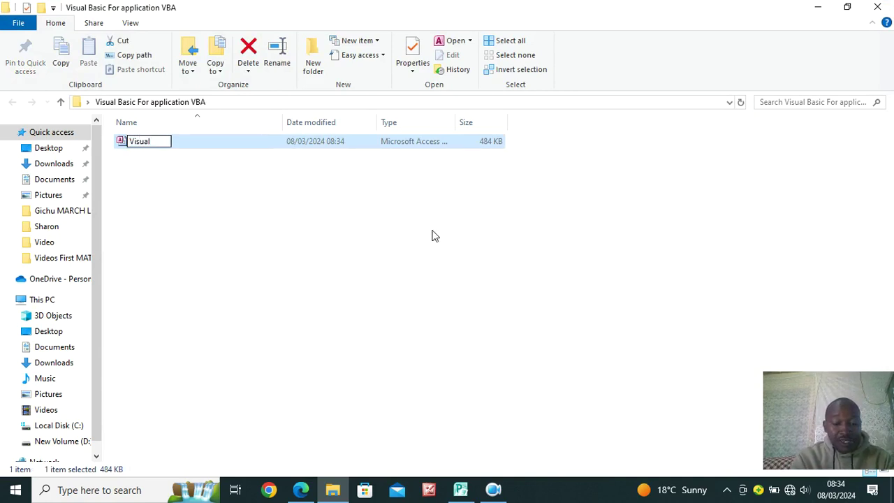
text( Bas)
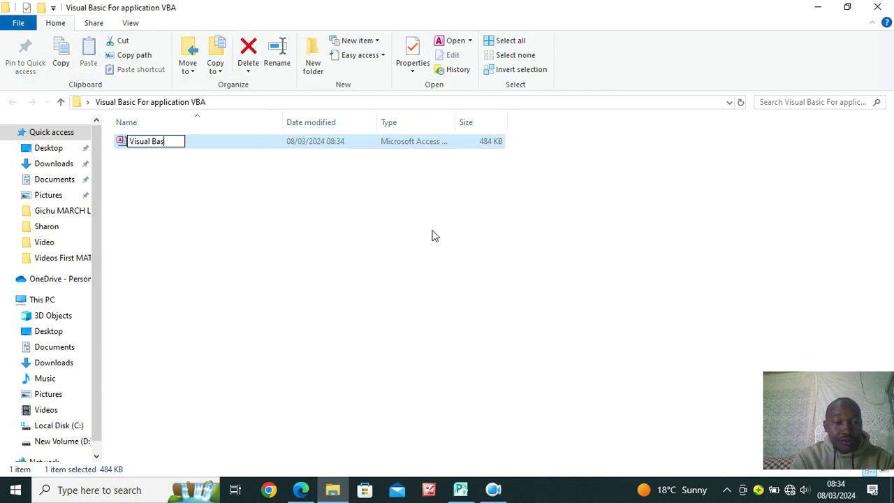
text(ic For )
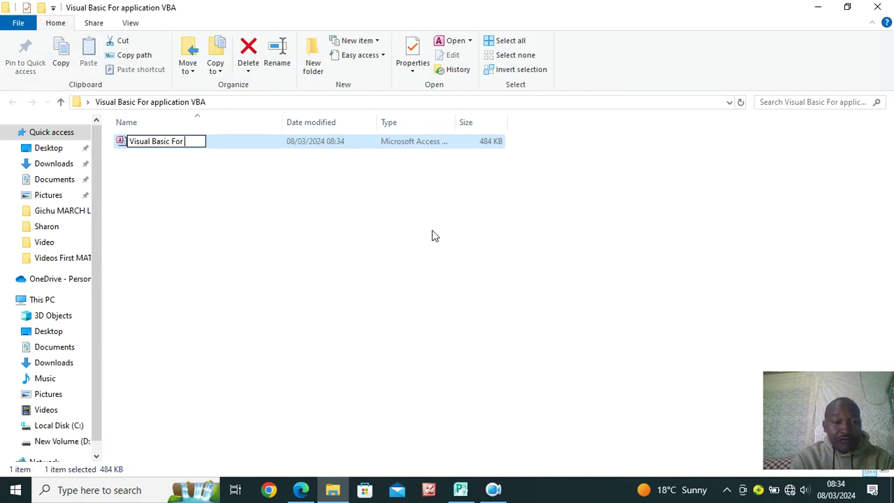
text(Applicati)
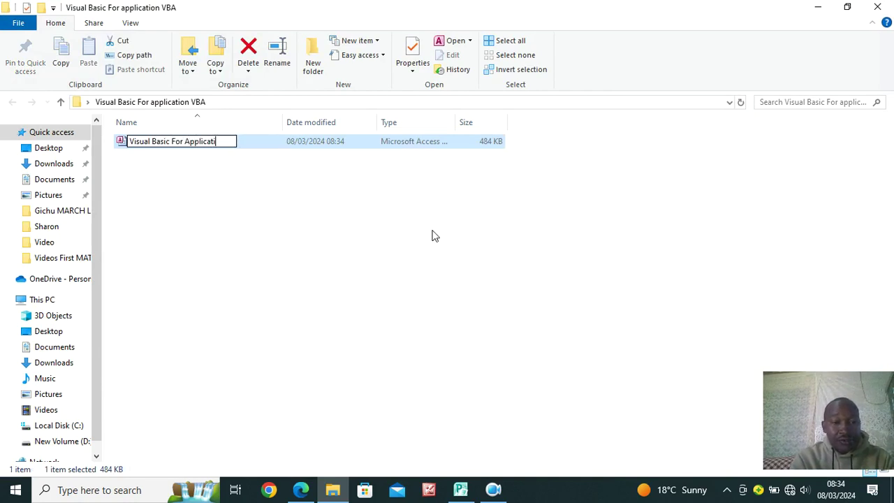
text(on Tutorial)
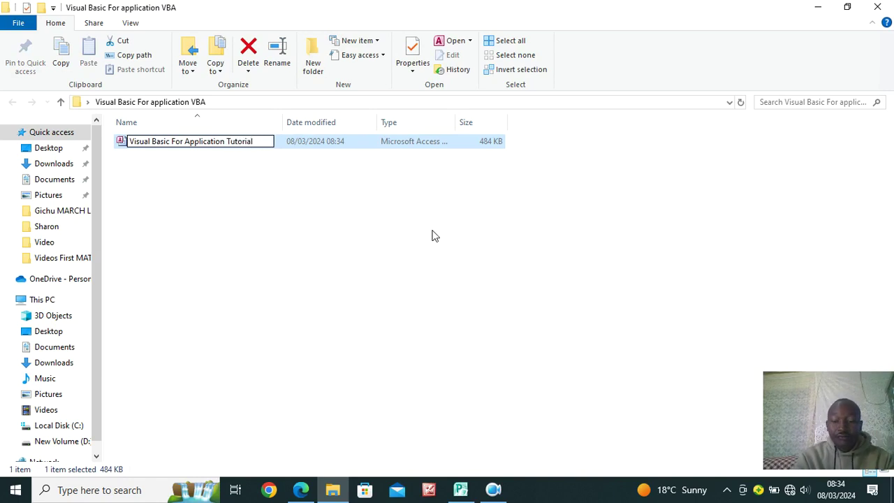
key(Return)
key(Return)
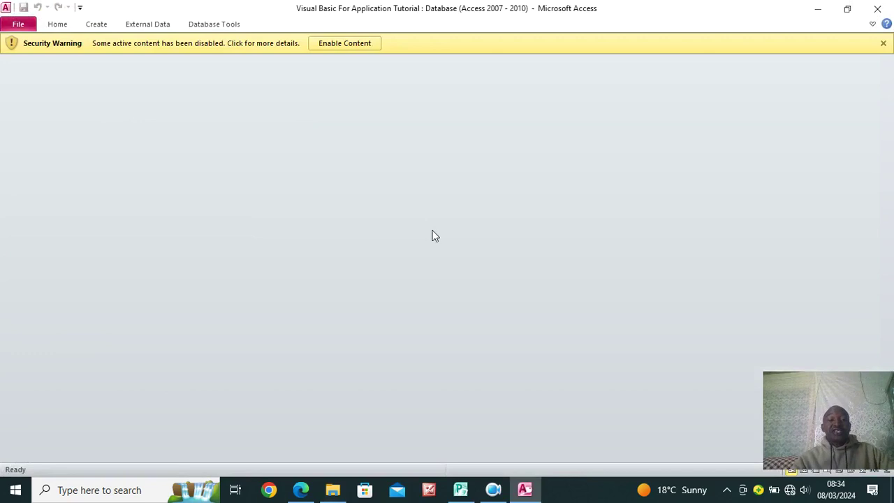
Reopen the tutorial database with its active content enabled and bring up the Create commands
click(877, 8)
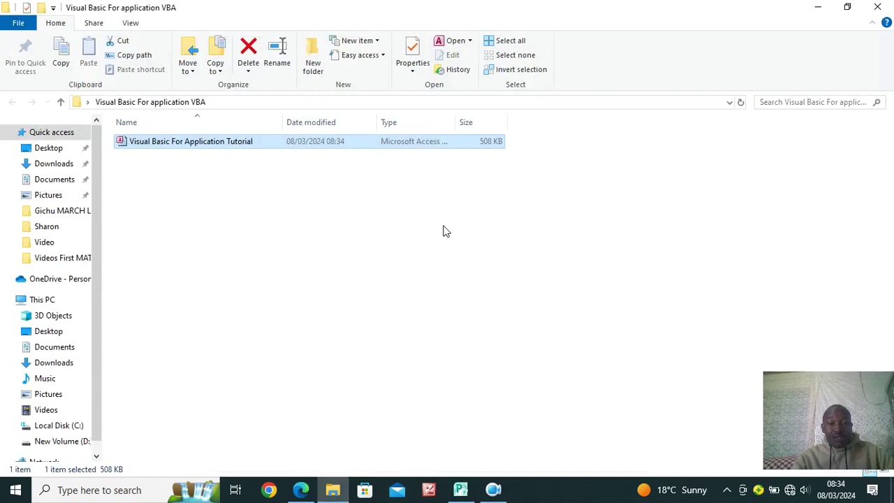
double_click(150, 142)
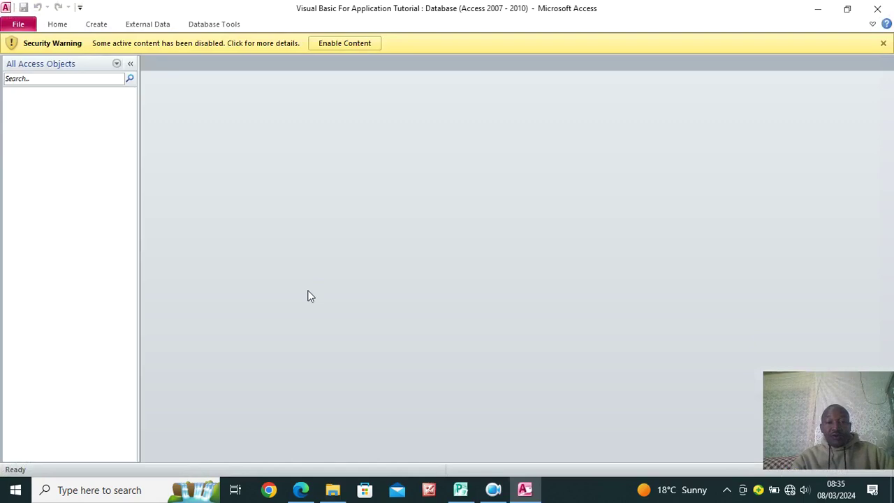
click(346, 44)
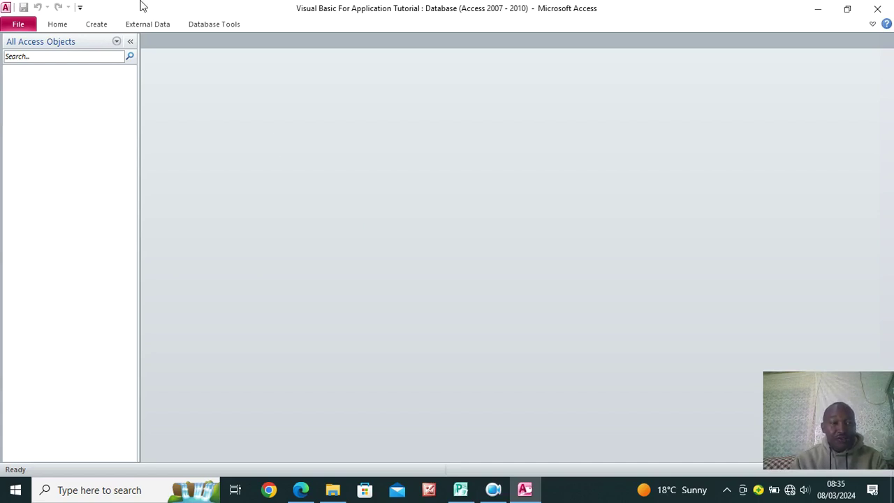
click(99, 25)
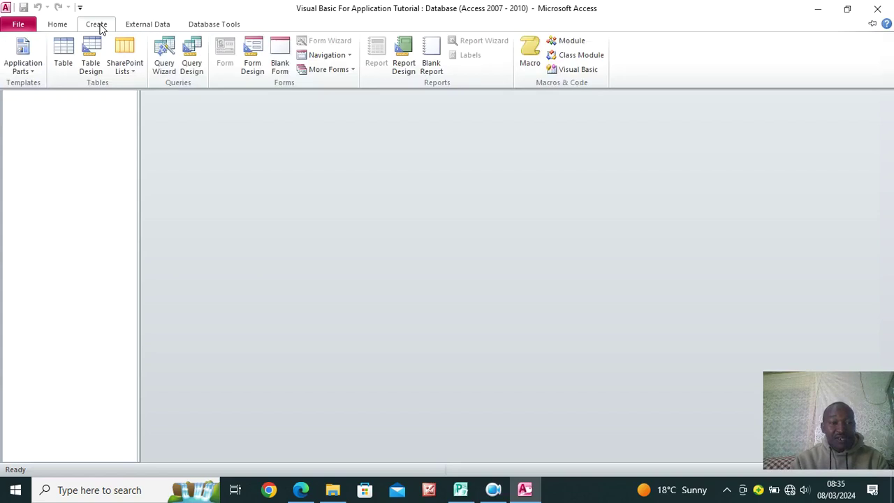
Start a new table in Design view whose first field is named AdmissionNumber
click(92, 67)
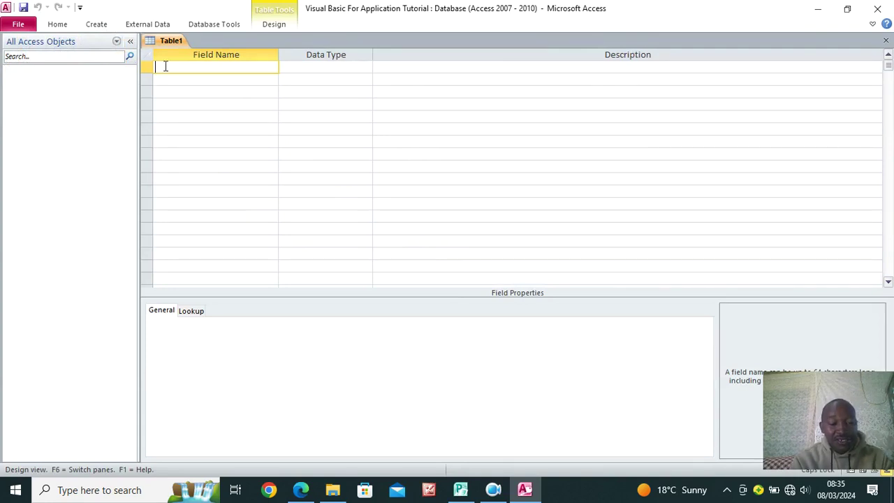
text(a)
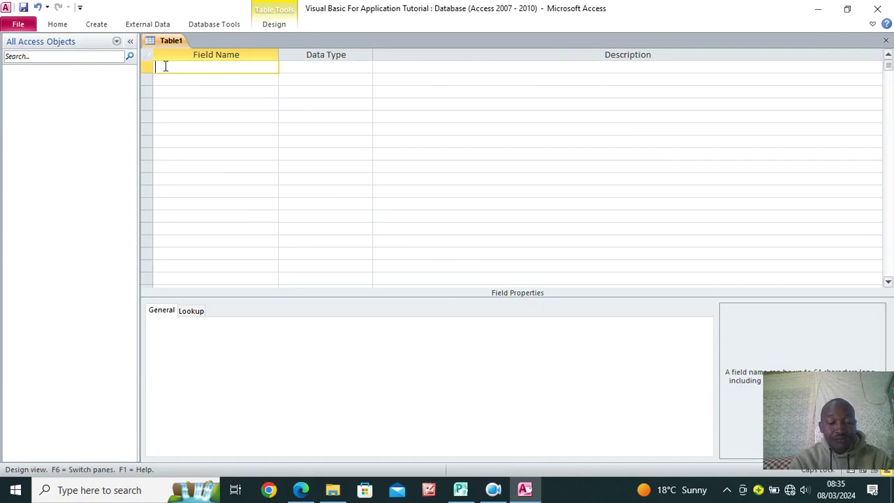
text(ge)
key(BackSpace)
key(BackSpace)
key(BackSpace)
text(a)
key(BackSpace)
key(Caps_Lock)
text(Admiss)
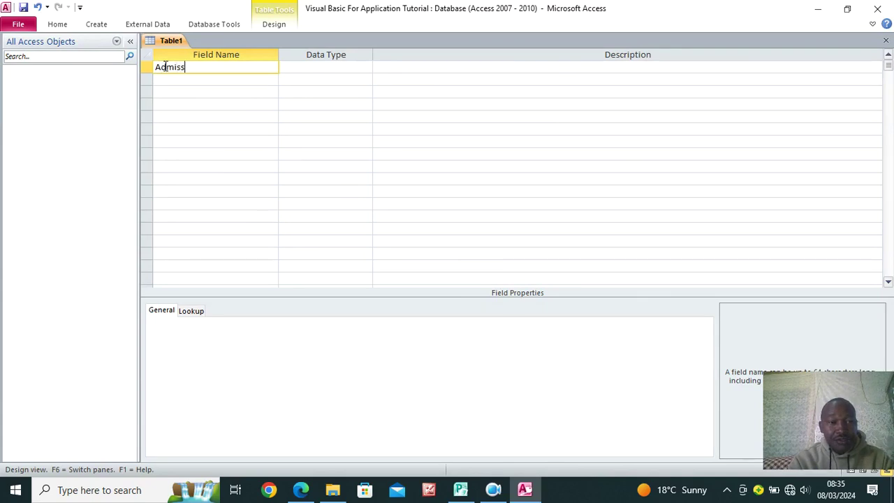
text(ionNumber)
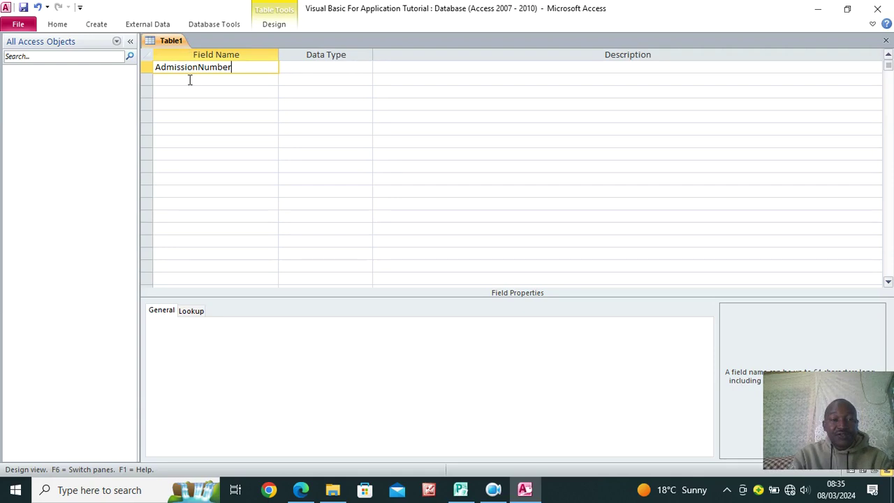
Keep AdmissionNumber as a Text field and make it the primary key
click(306, 68)
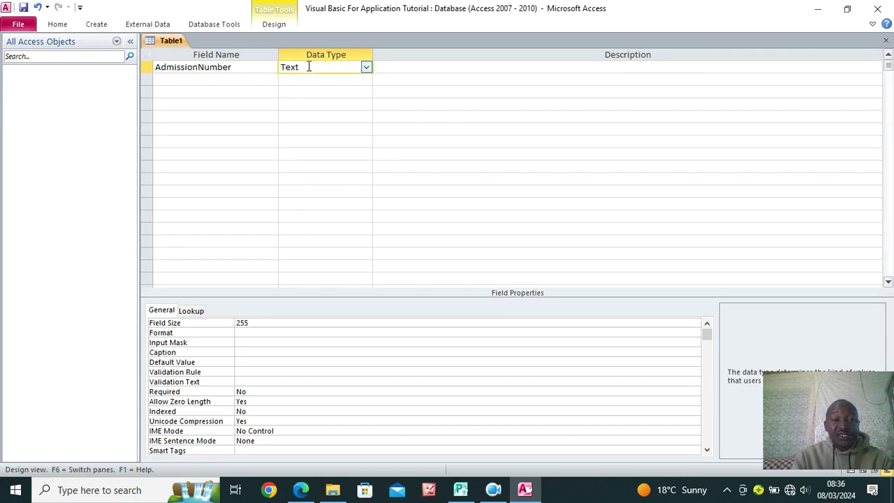
right_click(309, 66)
click(335, 72)
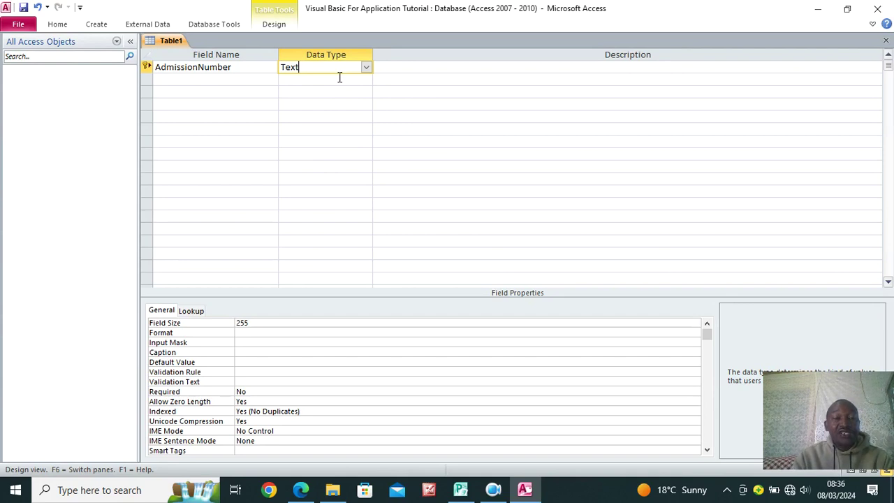
click(249, 82)
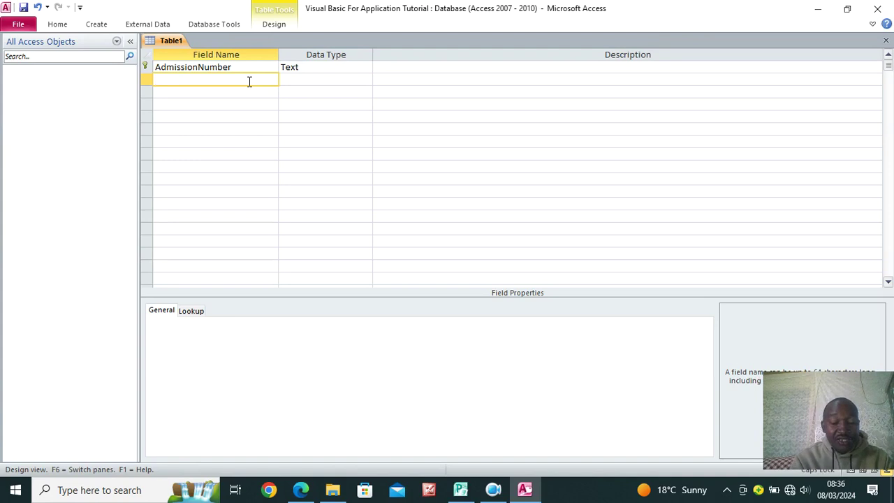
text(Sti)
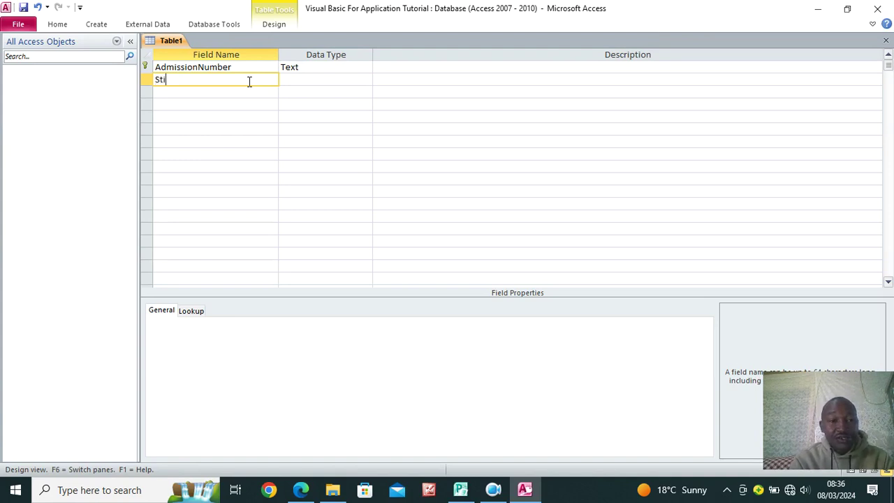
Add StudentName as a Text field and StudentClass as a Number field
key(BackSpace)
text(udentName)
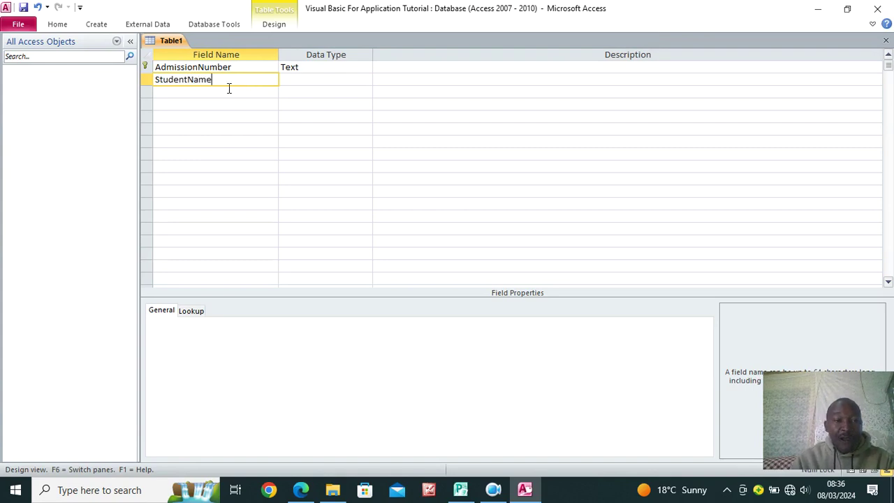
click(305, 82)
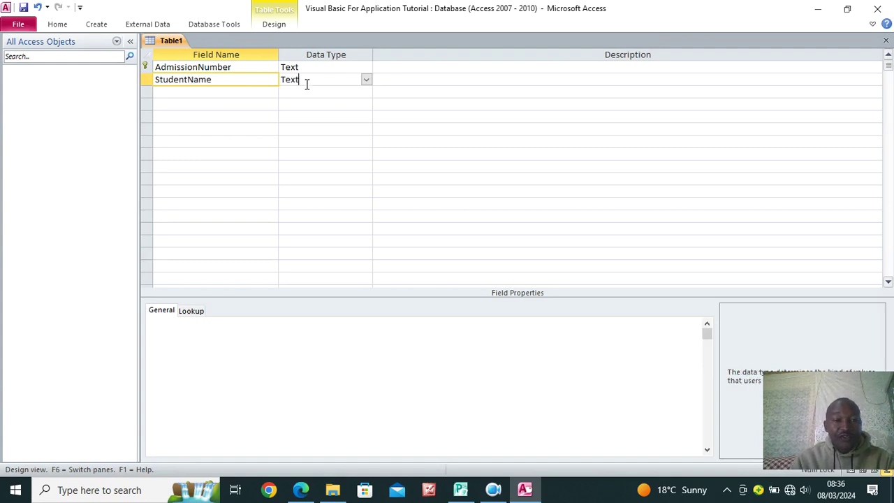
click(189, 91)
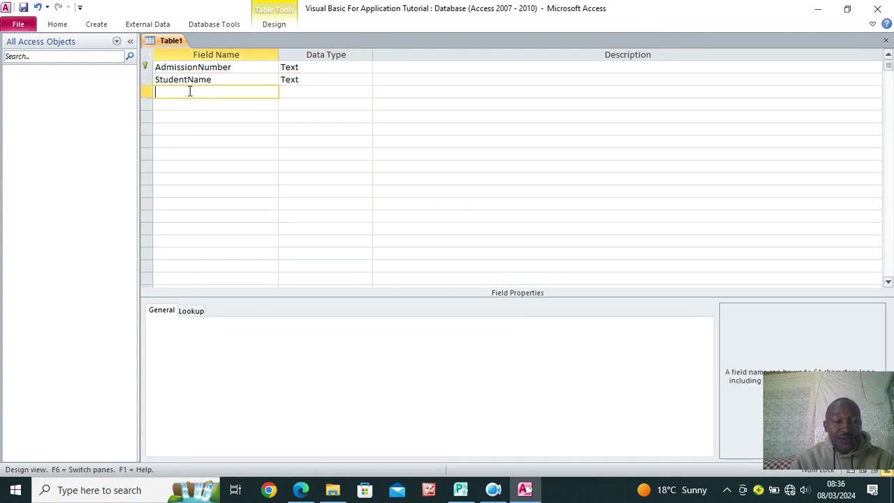
text(Student)
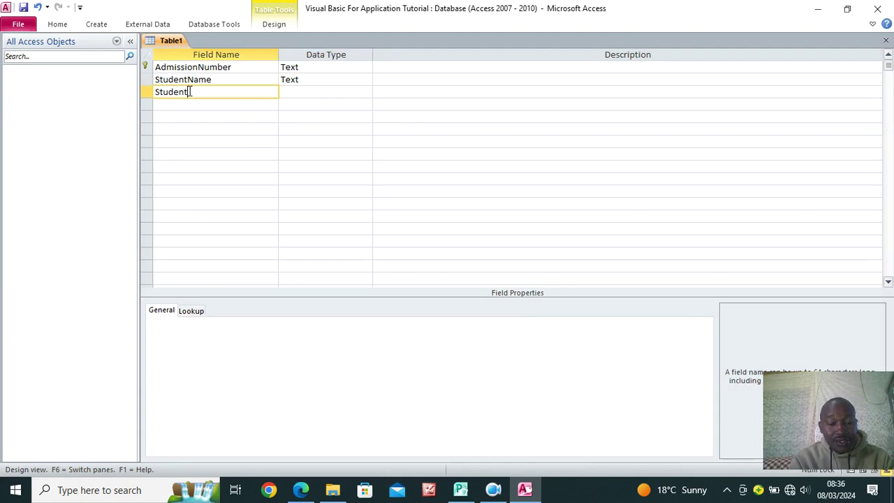
text(Class)
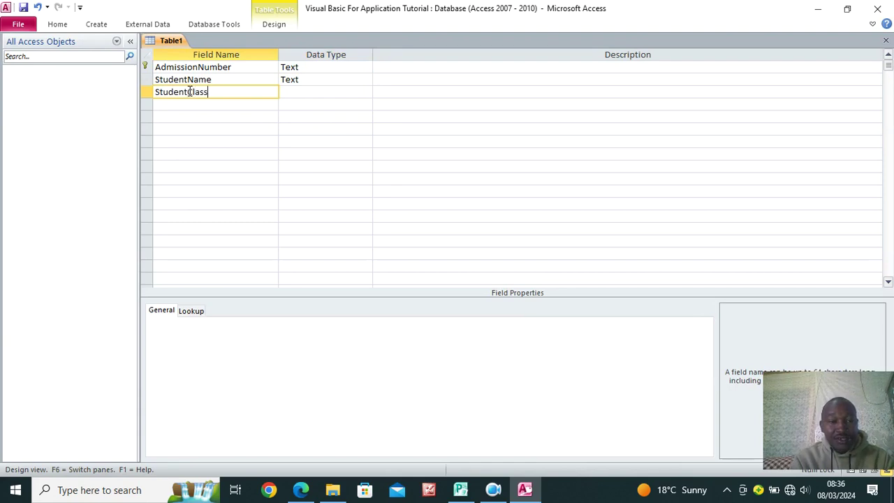
click(291, 93)
text(n)
drag(324, 91, 225, 92)
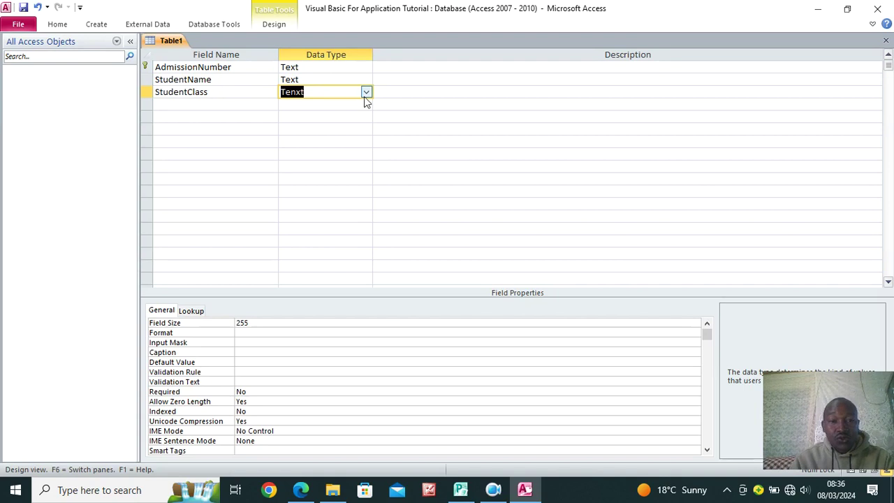
click(365, 92)
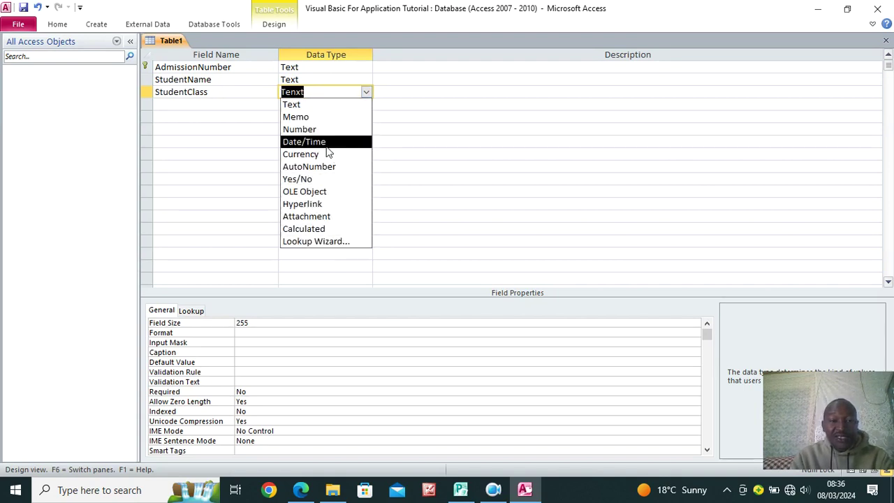
click(319, 132)
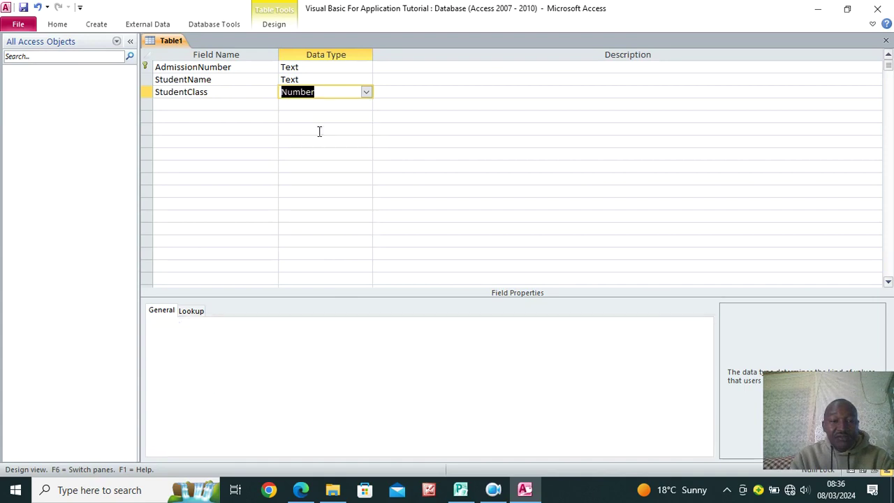
Add StudentStream as a Text field and CurrentYear as a Number field
click(192, 104)
text(S)
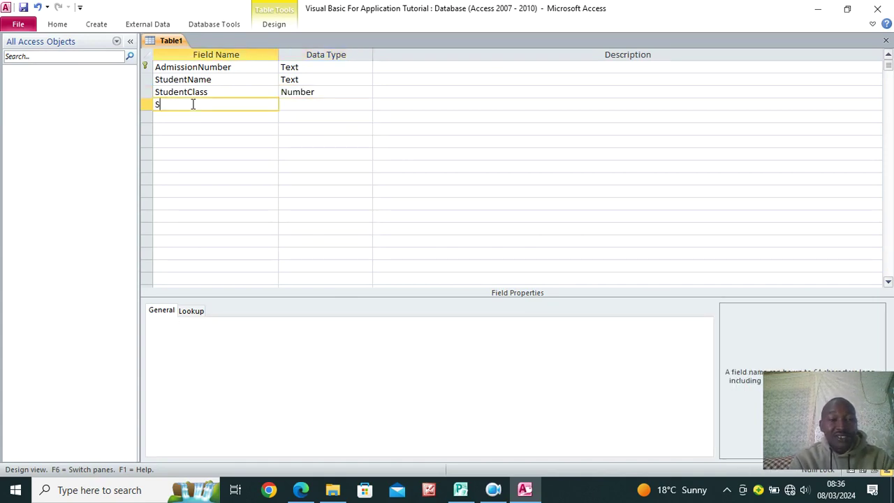
text(tu)
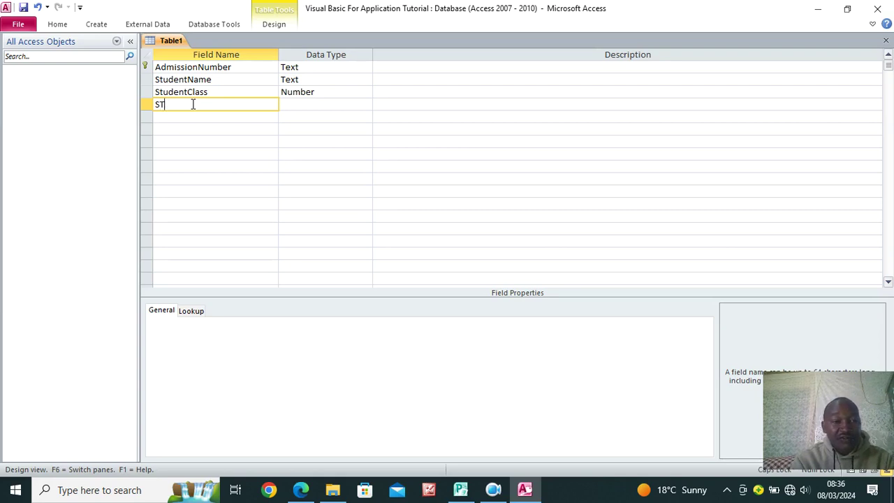
text(dent)
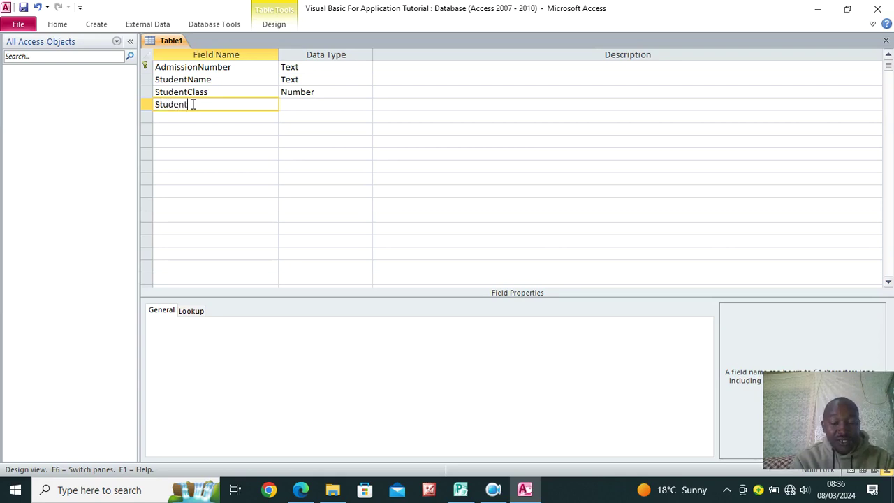
text(Stream)
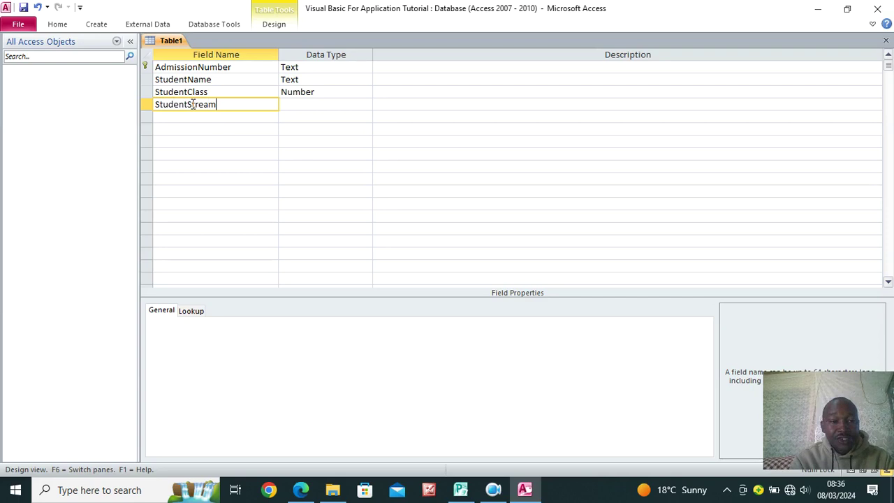
click(290, 108)
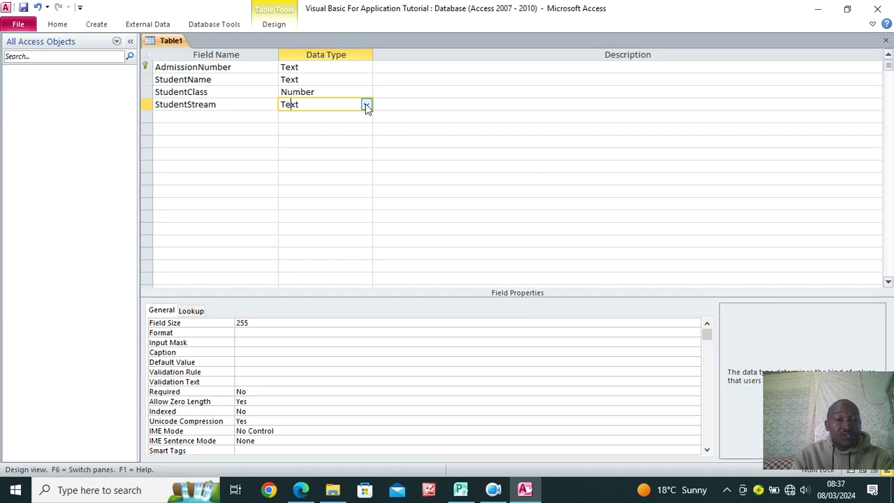
click(172, 118)
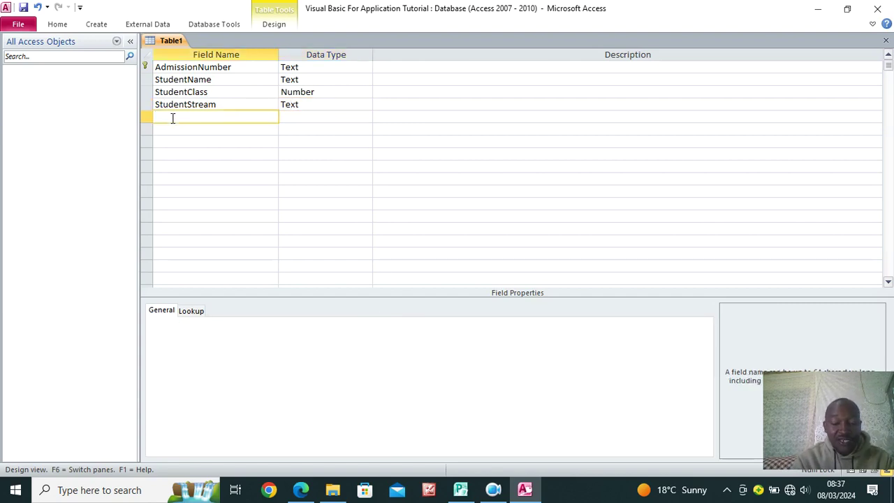
text(Cur)
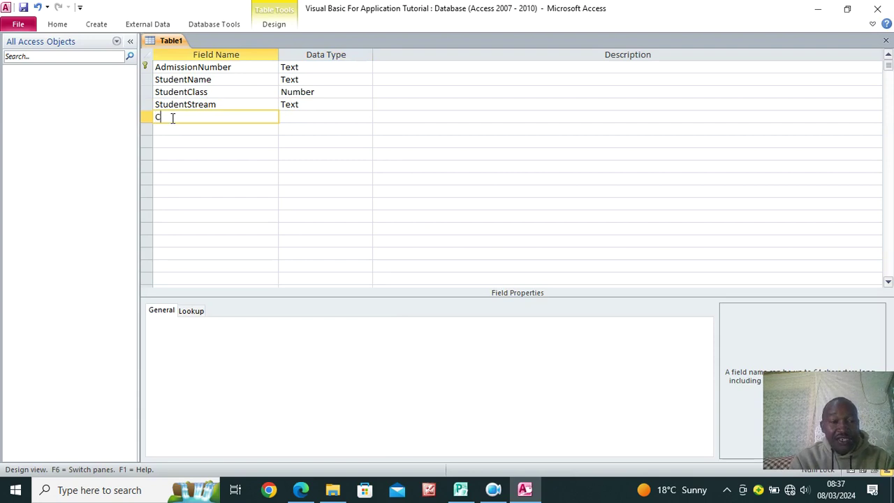
text(ntYear)
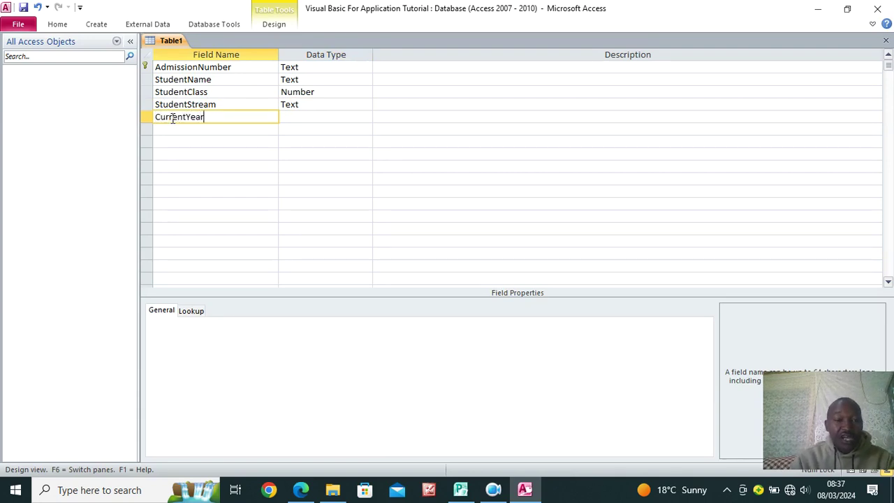
click(317, 120)
text(n)
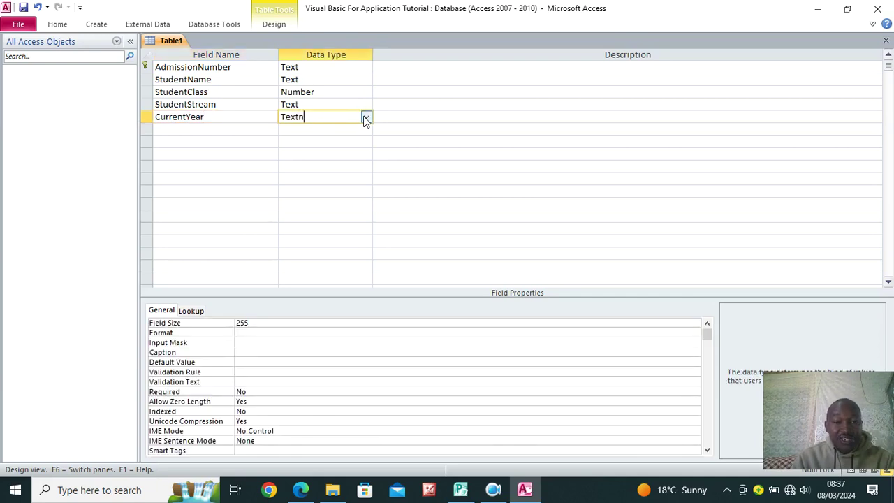
click(366, 119)
click(338, 151)
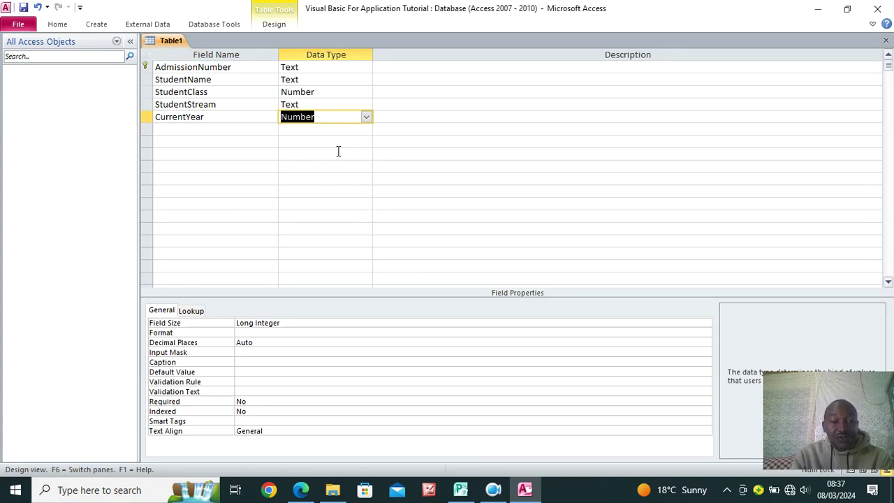
click(233, 116)
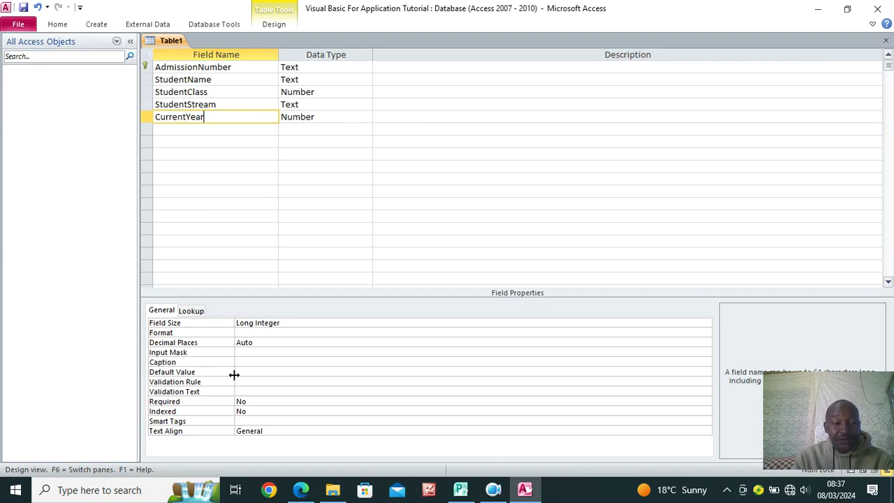
click(238, 372)
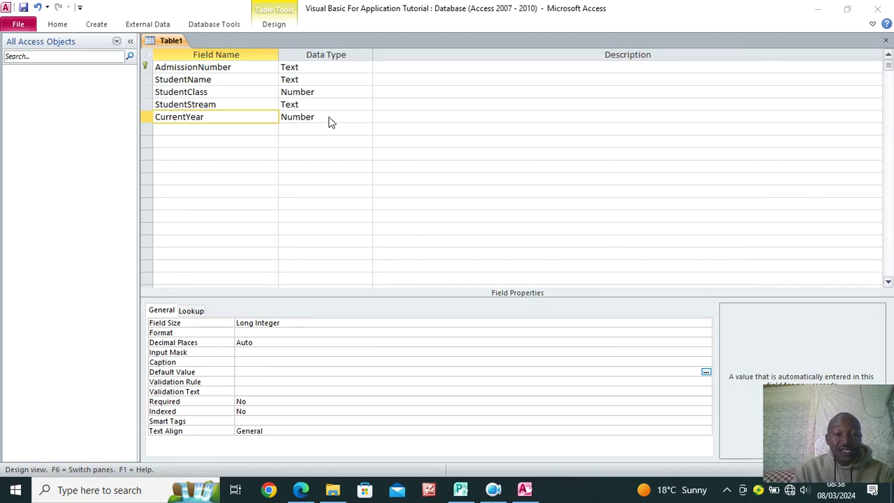
Enter Year(Date()) as the Default Value property of the CurrentYear field
click(240, 115)
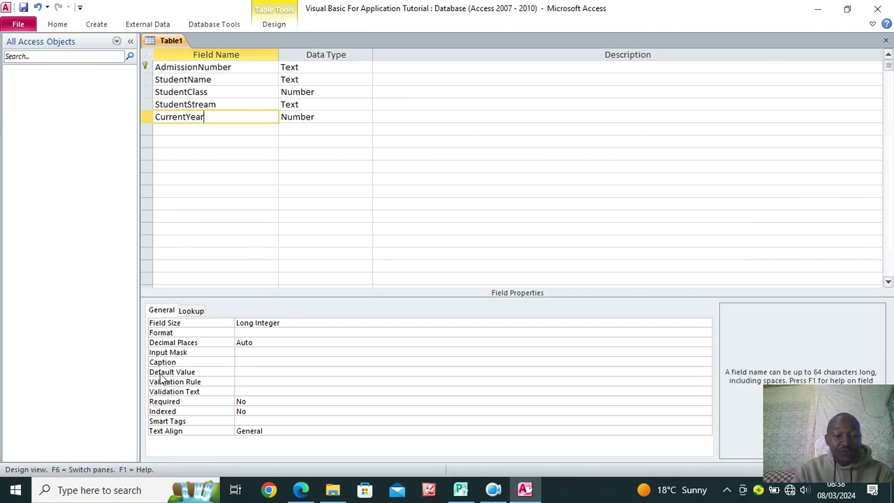
click(247, 371)
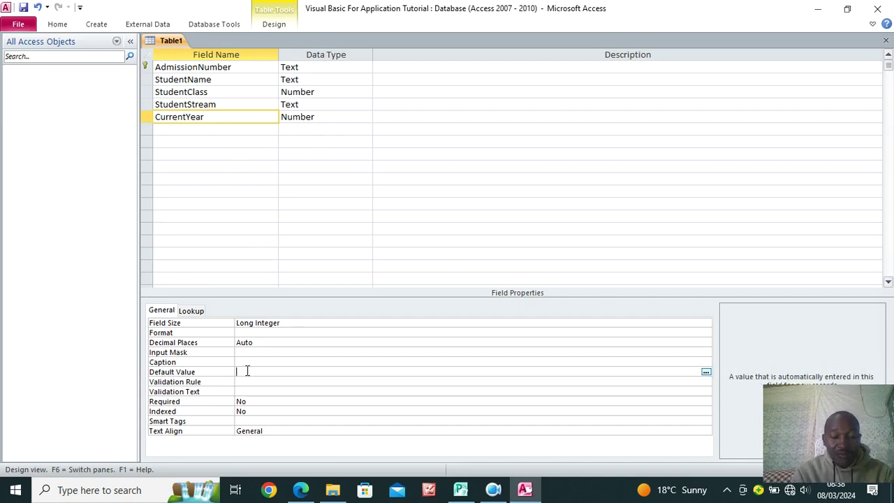
text(YE)
key(BackSpace)
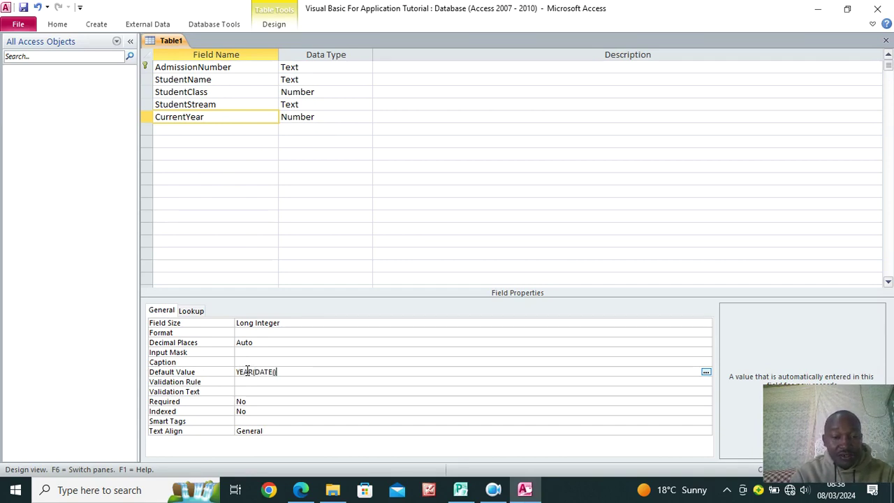
click(260, 382)
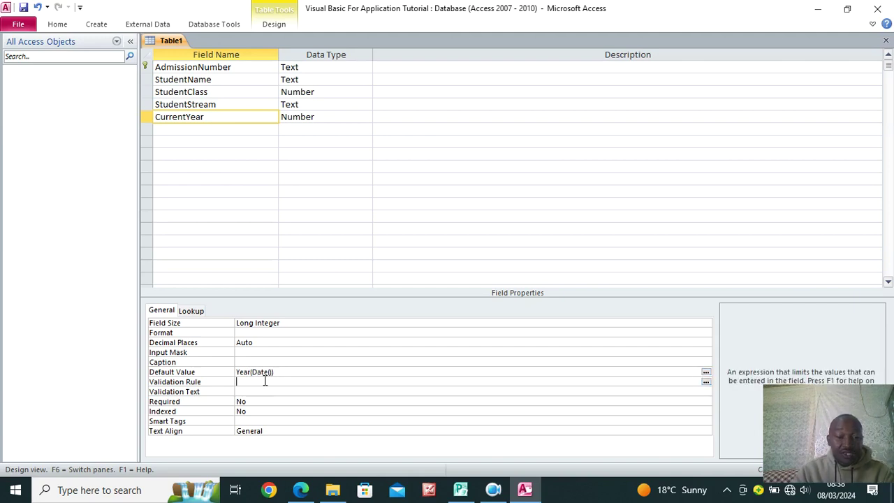
Save the table design under the name StudentDetails
click(23, 7)
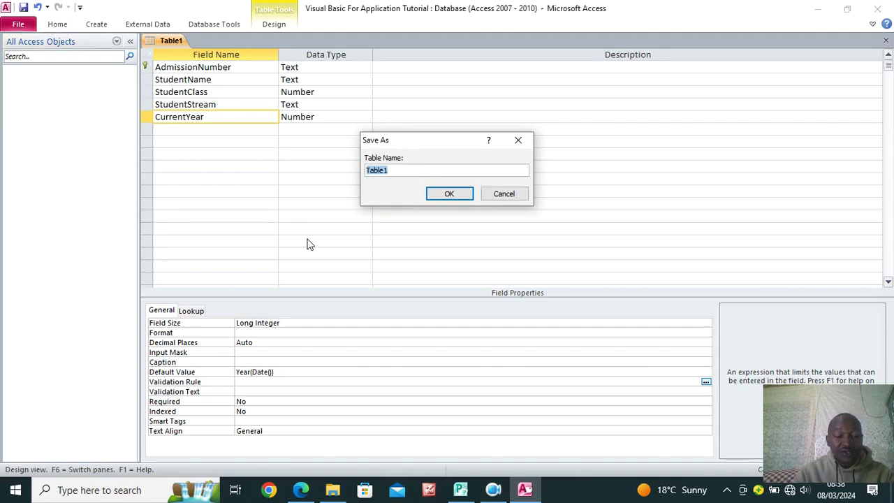
text(S)
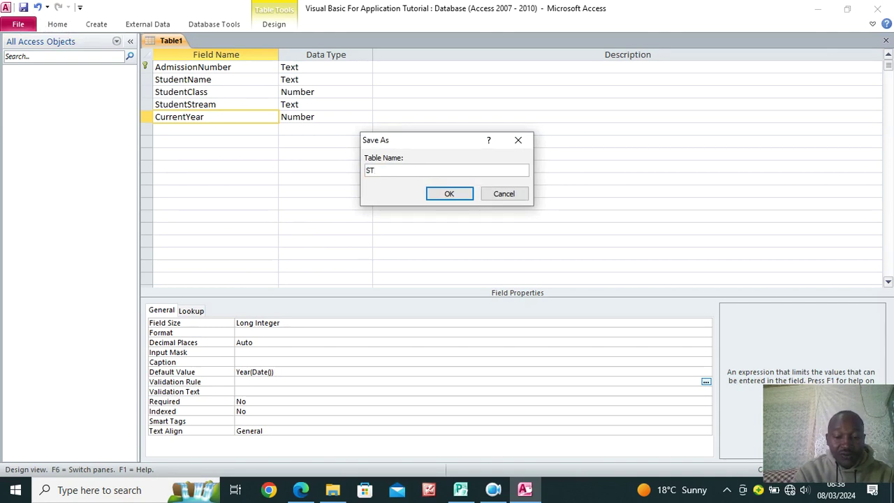
text(tudentD)
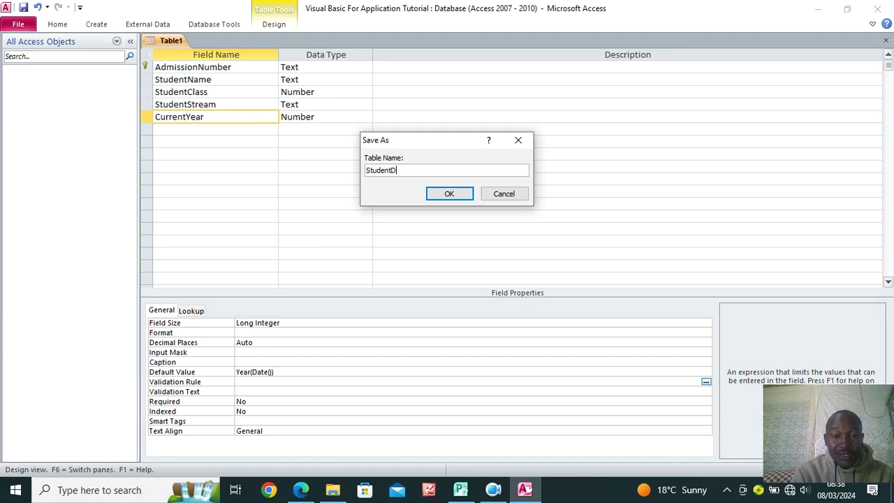
text(etails)
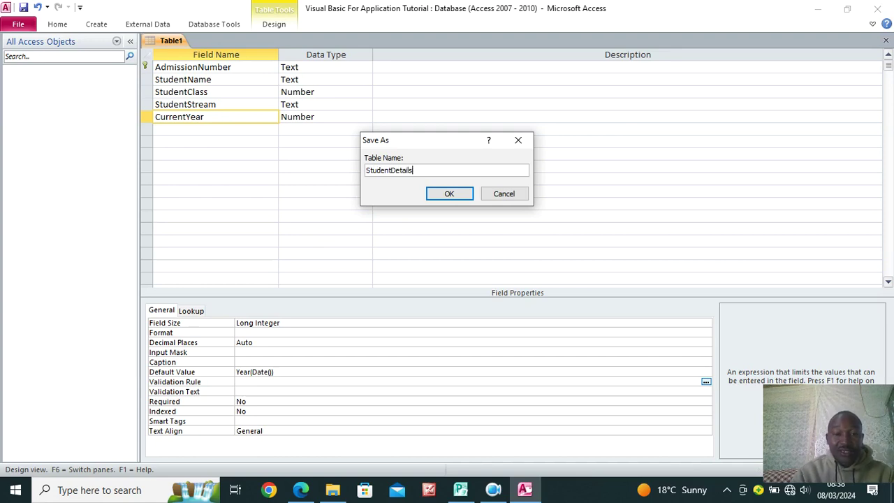
click(432, 193)
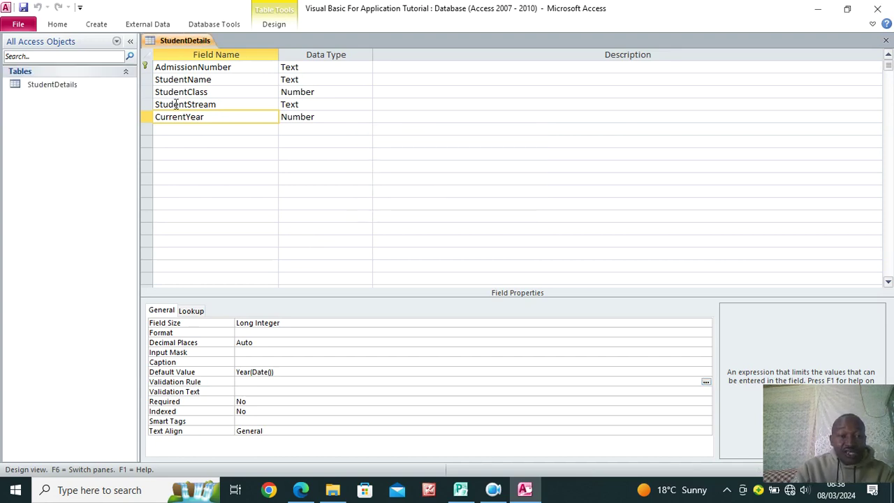
Check in Datasheet View that CurrentYear defaults to 2024, then return to Design View
click(58, 26)
click(16, 48)
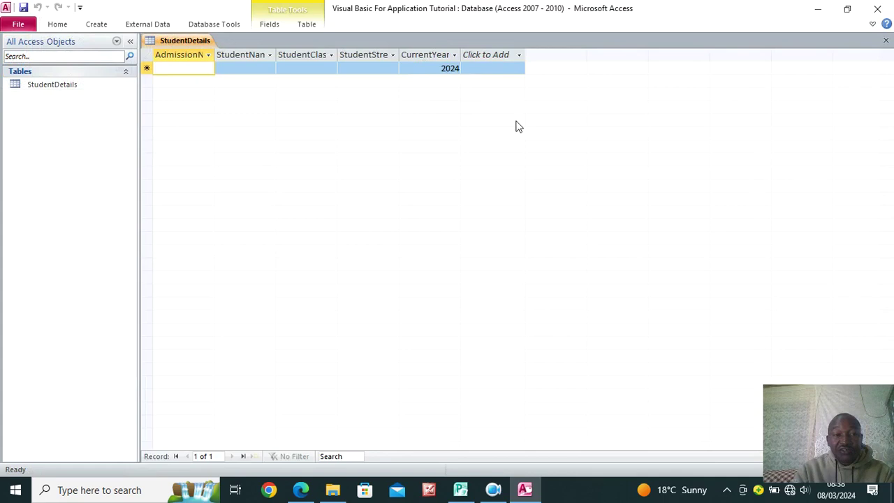
click(58, 25)
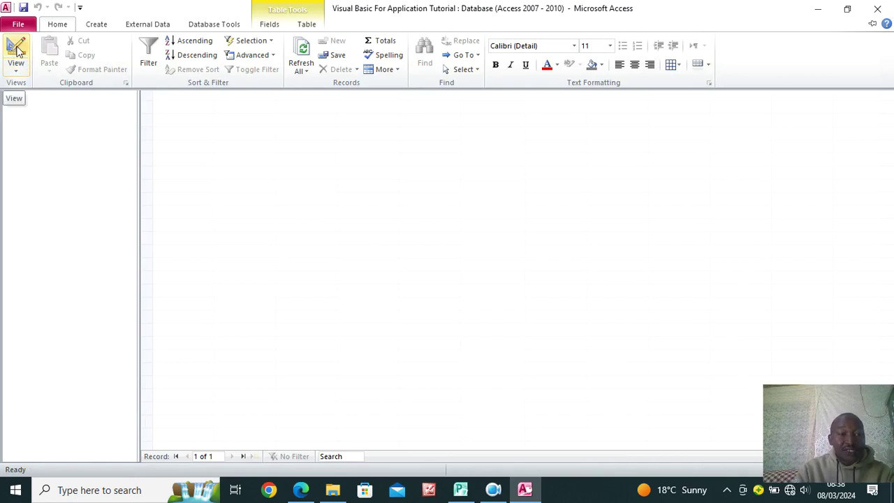
click(18, 48)
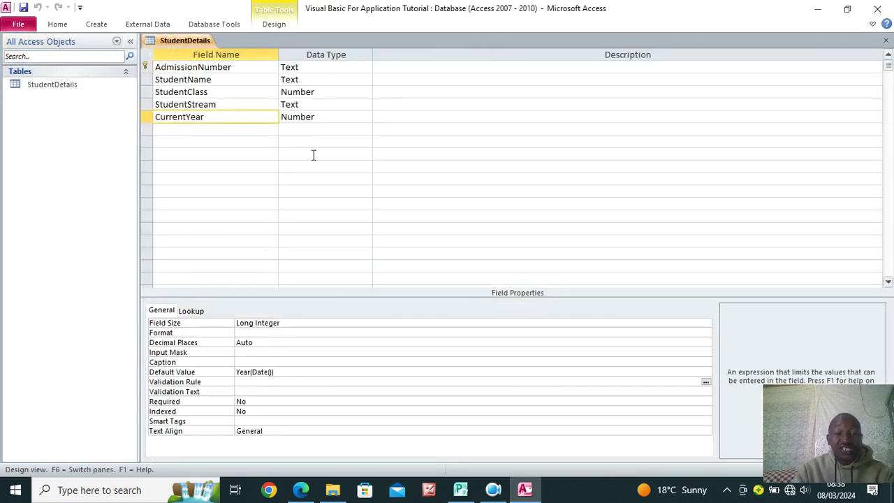
Add a Semester field with the Text data type below CurrentYear
click(213, 130)
click(245, 117)
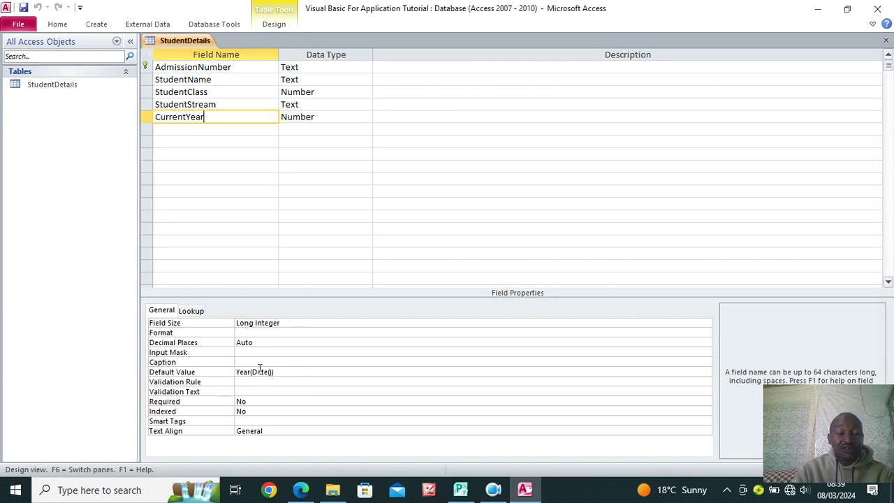
click(202, 130)
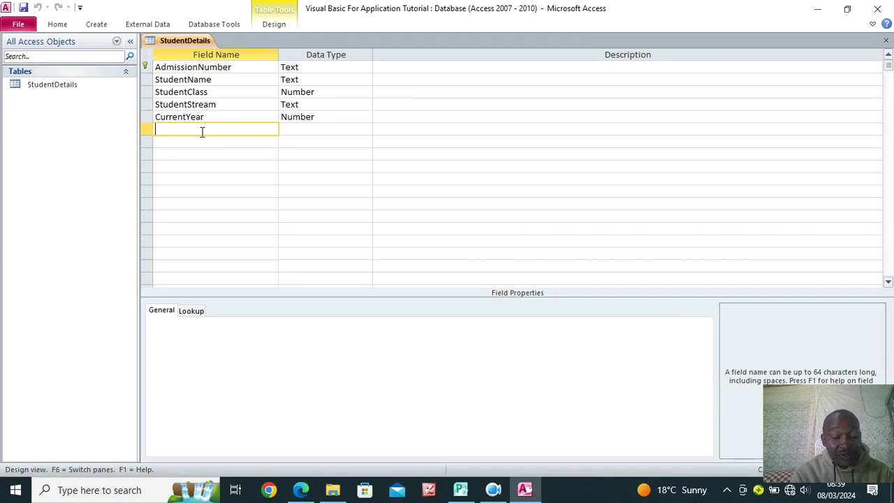
text(Semester)
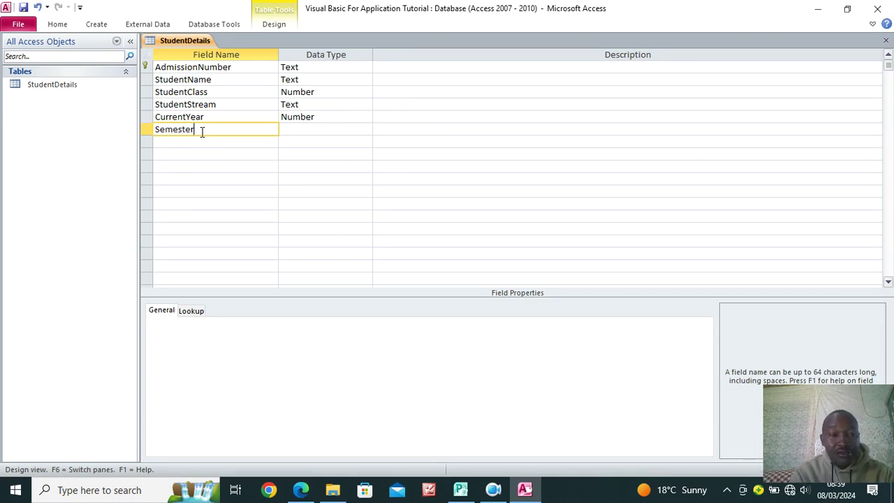
click(312, 130)
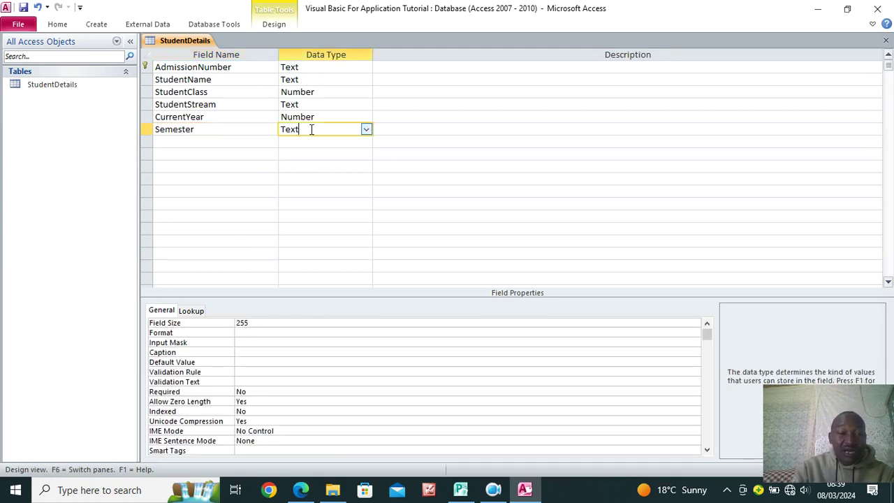
Add a PassPortPhoto field with the Attachment data type
click(220, 141)
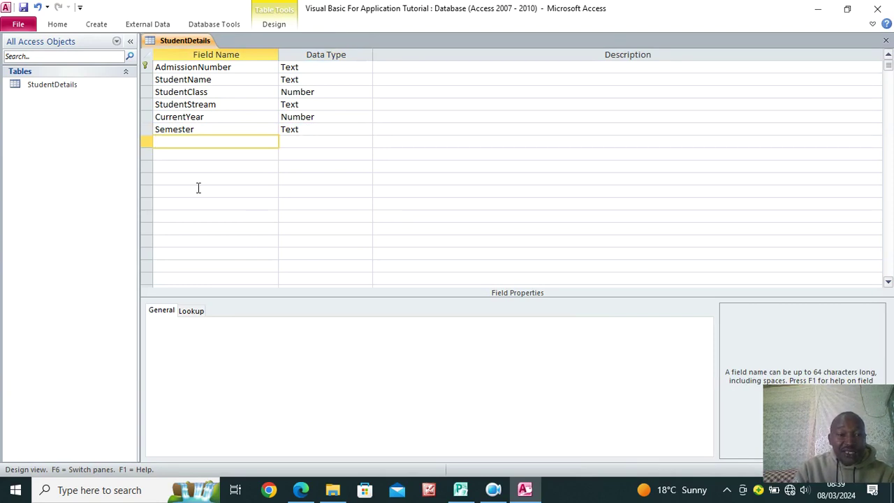
text(P)
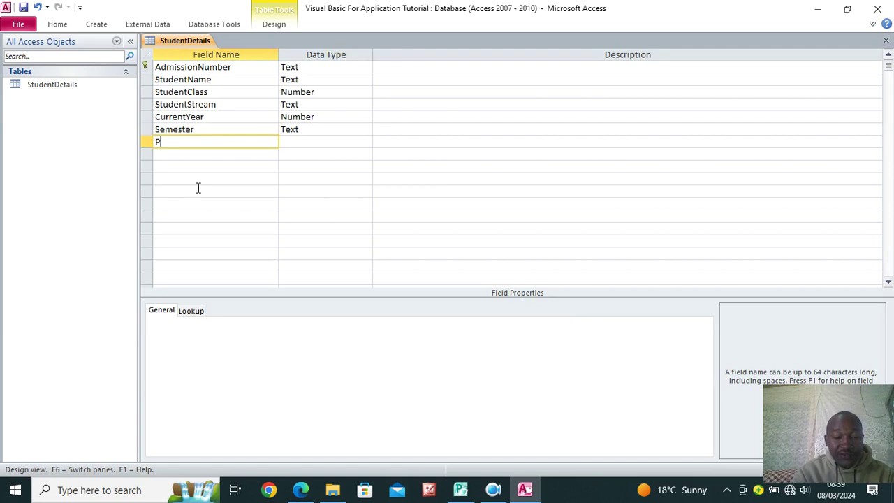
text(assPort)
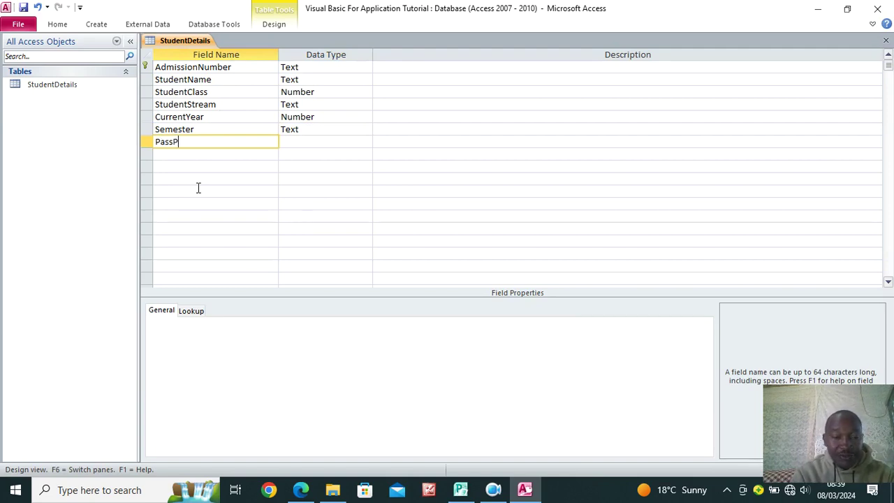
text(Photo)
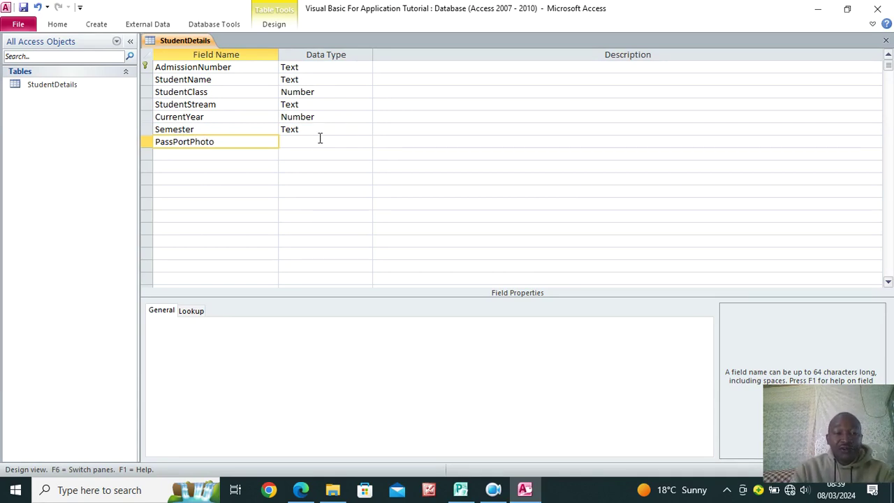
click(319, 139)
click(365, 141)
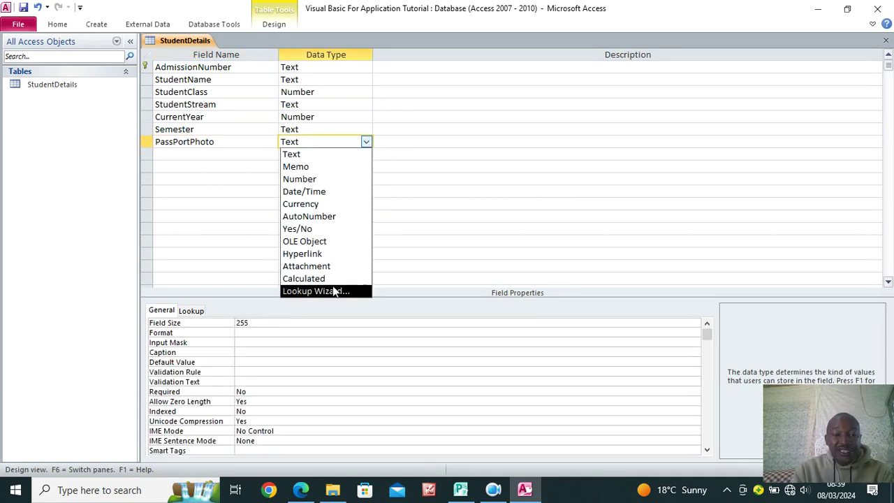
click(326, 266)
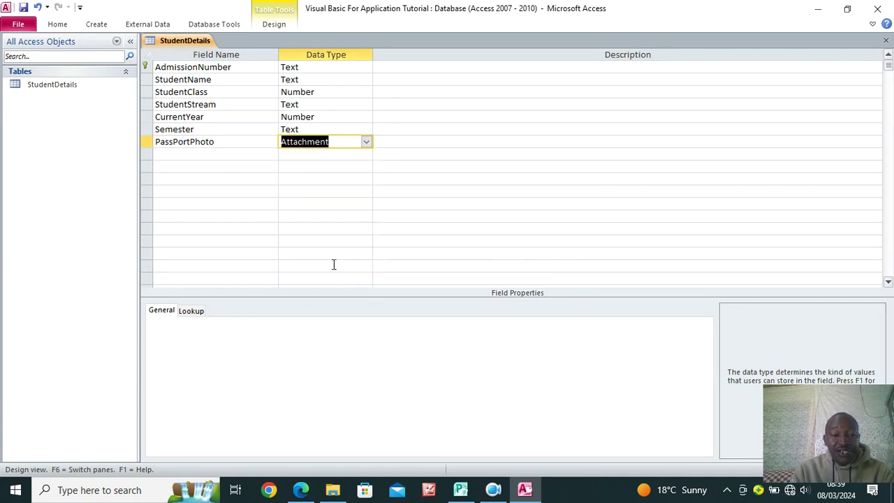
click(178, 156)
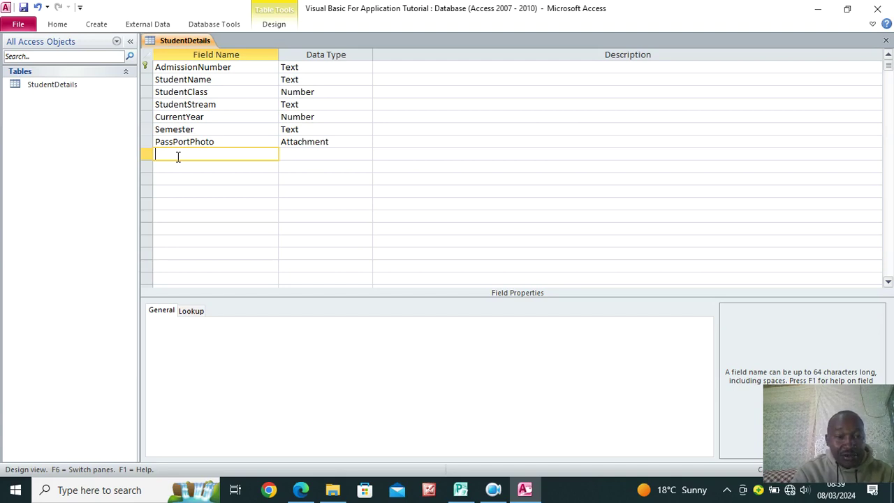
text(Ann)
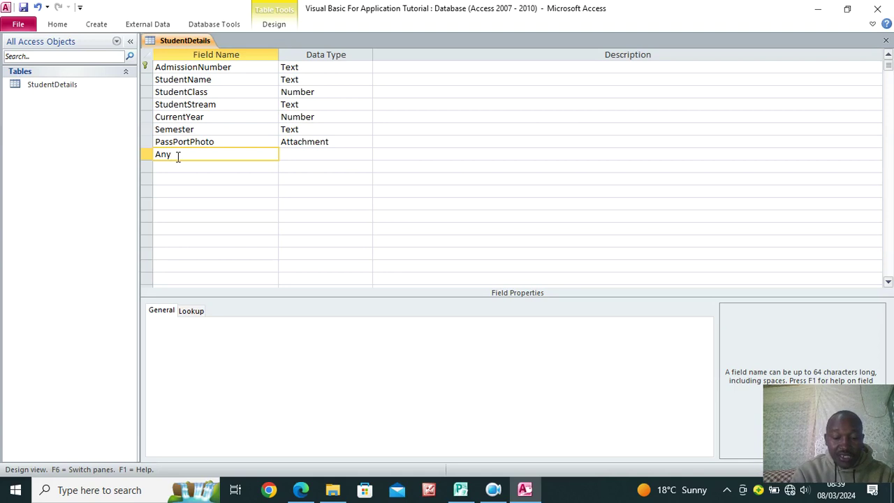
Add a Remarks field after PassPortPhoto with the Memo data type
key(BackSpace)
key(BackSpace)
key(BackSpace)
text(Remarks)
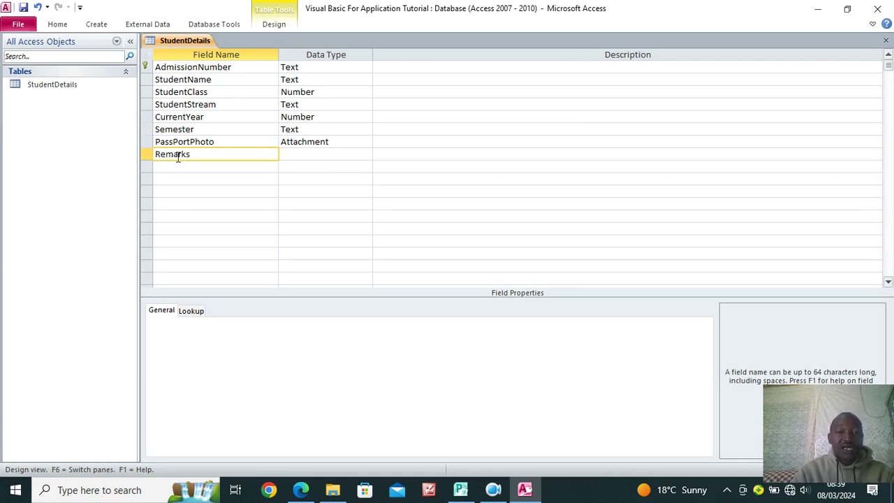
click(318, 157)
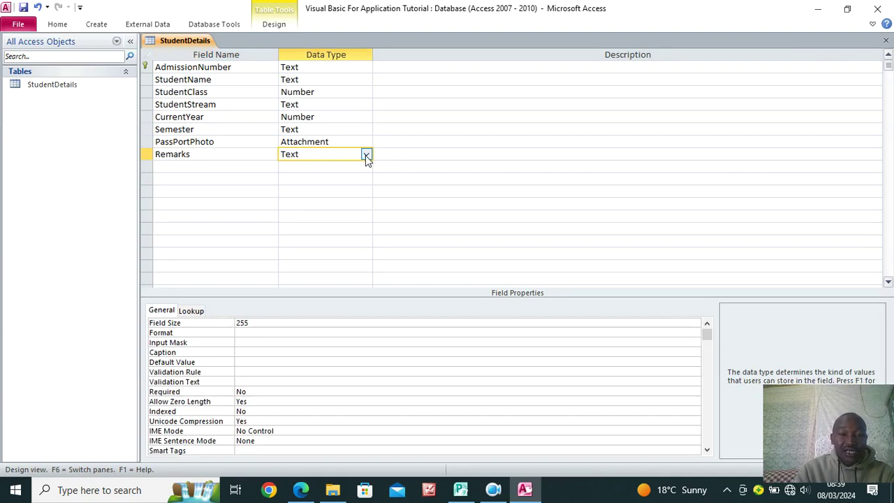
click(366, 154)
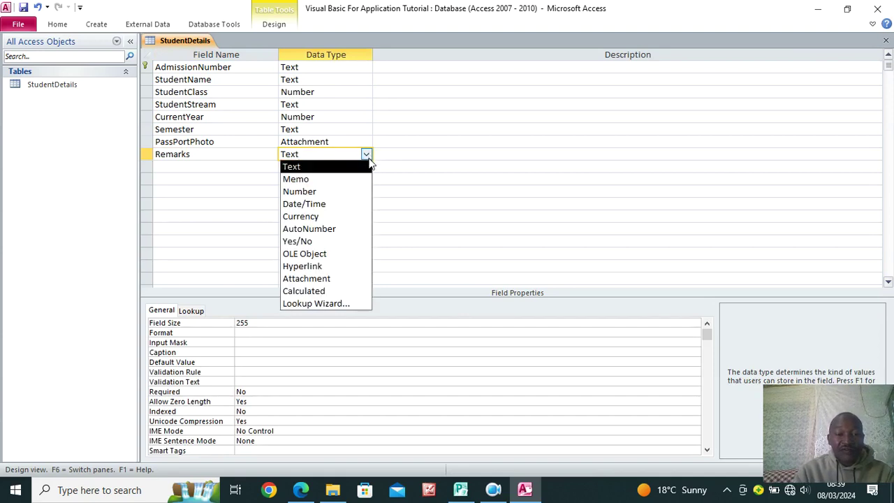
click(319, 181)
click(196, 167)
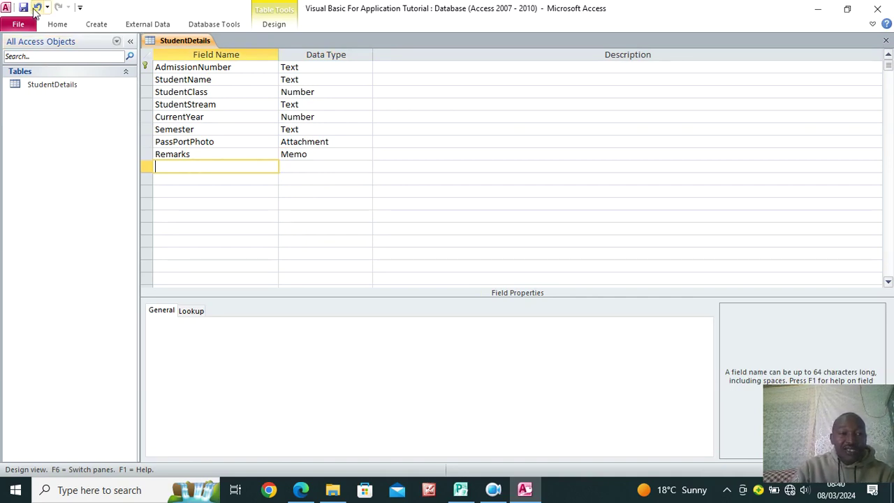
Widen the Remarks column in the StudentDetails datasheet, then reselect Remarks back in Design View
double_click(48, 87)
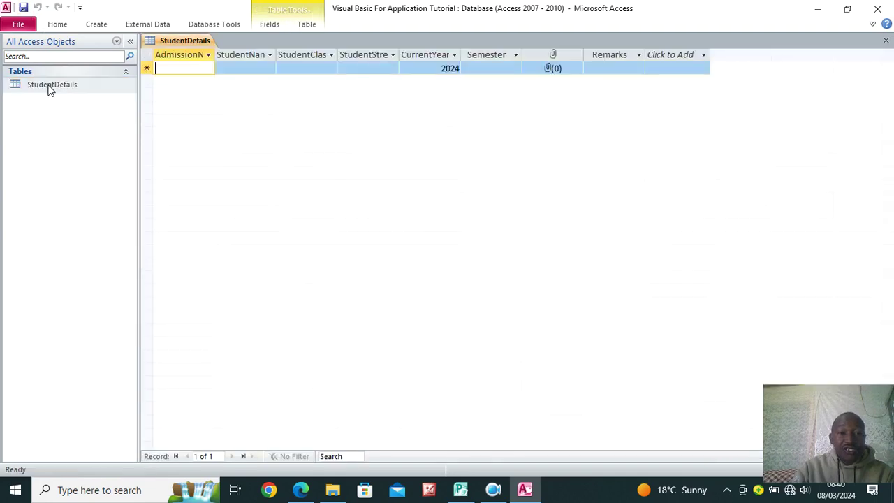
drag(645, 50, 761, 54)
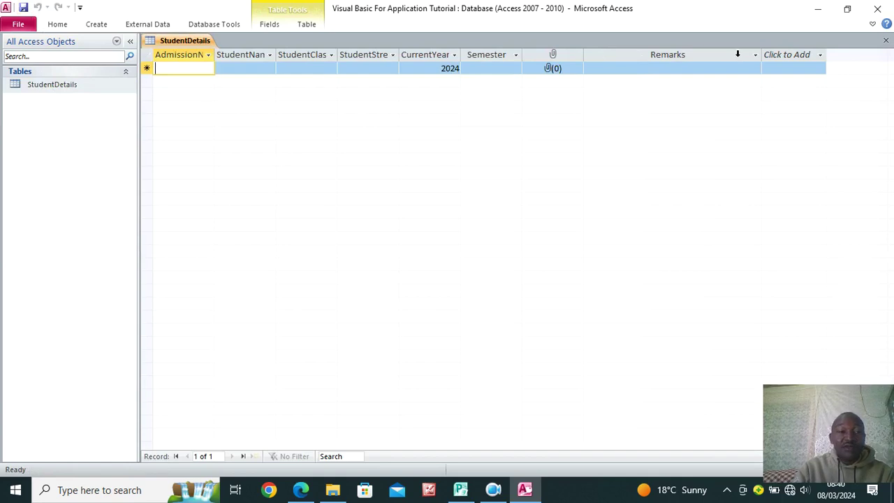
click(60, 24)
click(17, 59)
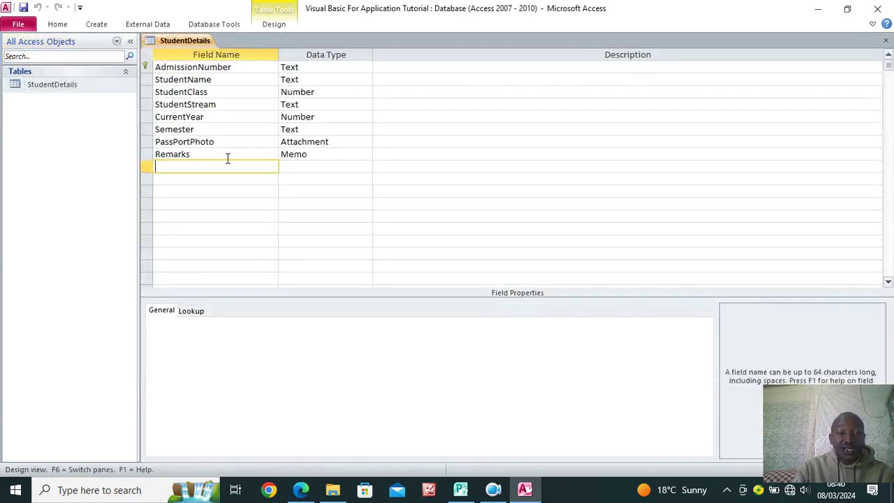
click(225, 154)
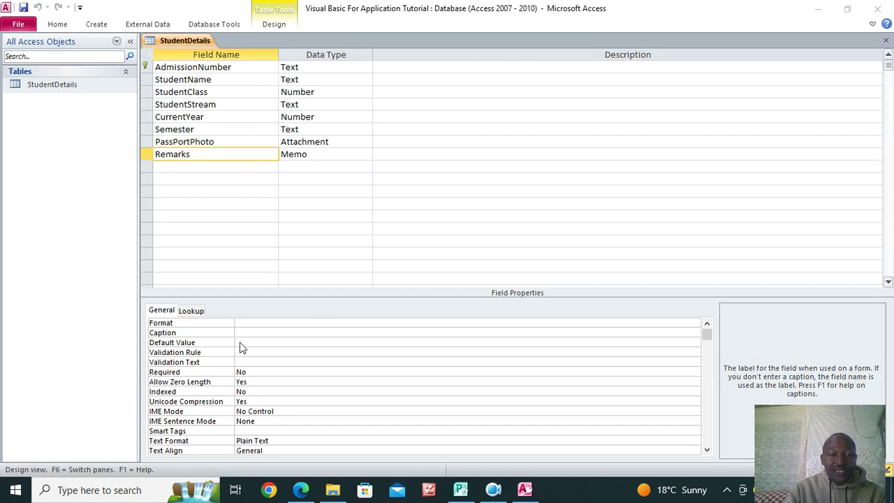
Set the Remarks field's caption to 'Any other Information' and save the table
click(259, 333)
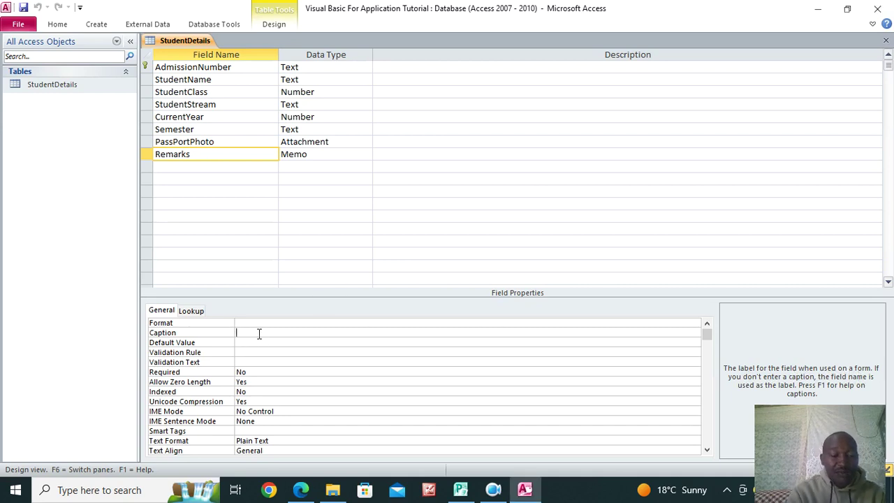
text(Any other Information)
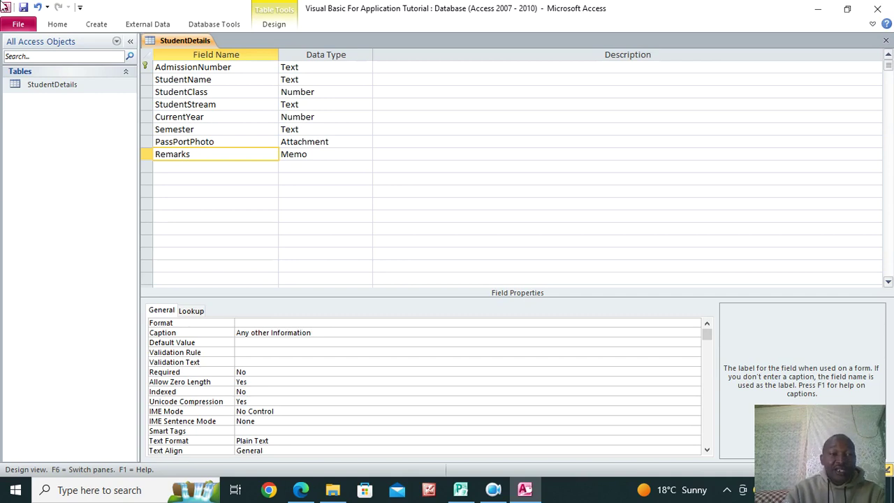
click(23, 7)
Confirm the 'Any other Information' column heading in Datasheet View, then return to Design View
click(57, 24)
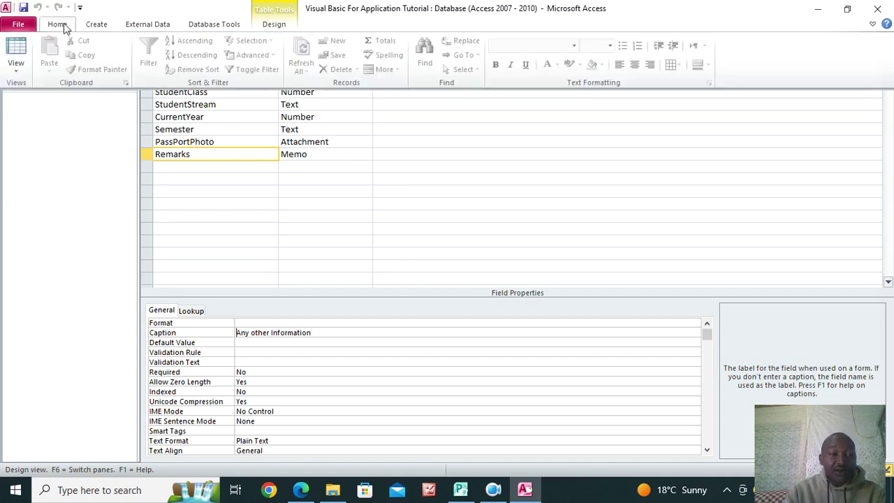
click(16, 51)
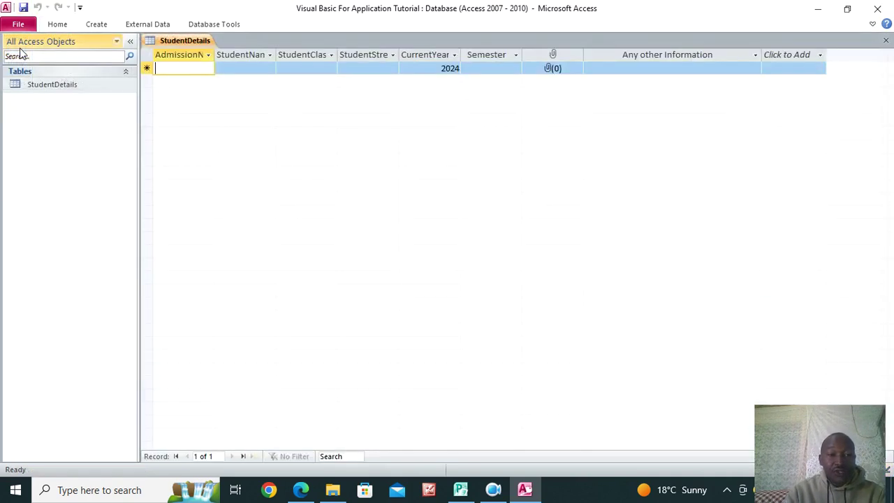
click(632, 54)
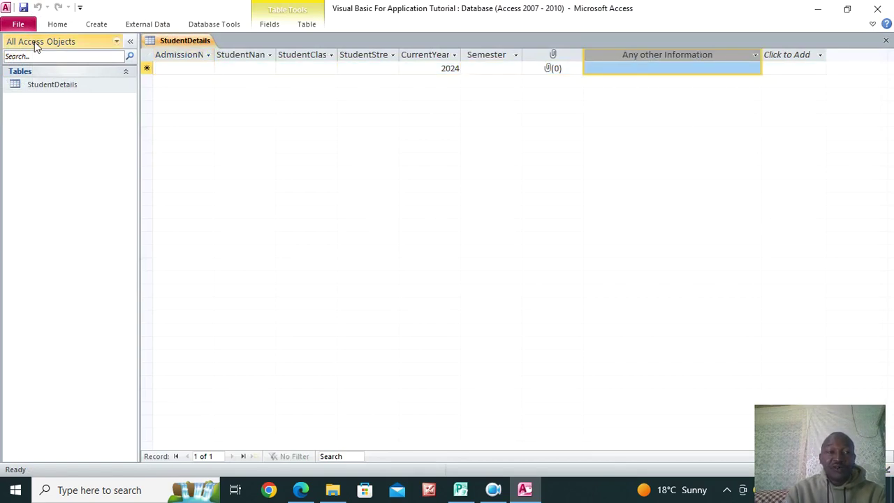
click(61, 25)
click(23, 49)
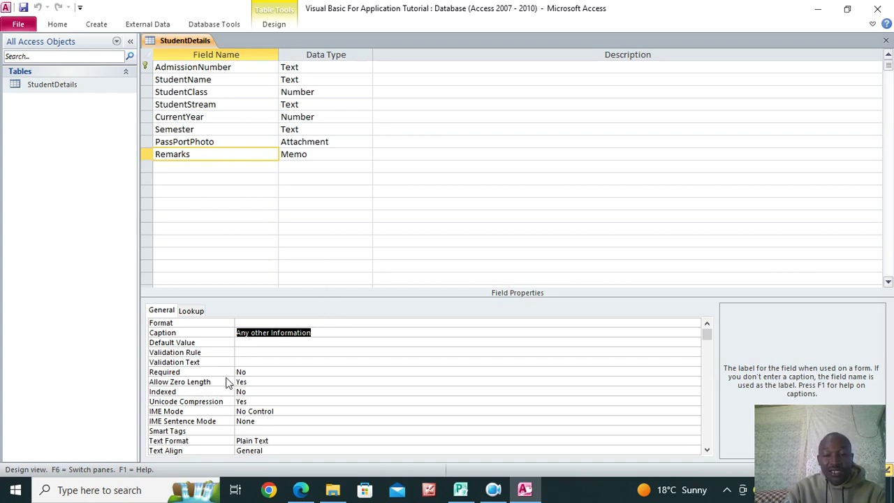
click(175, 168)
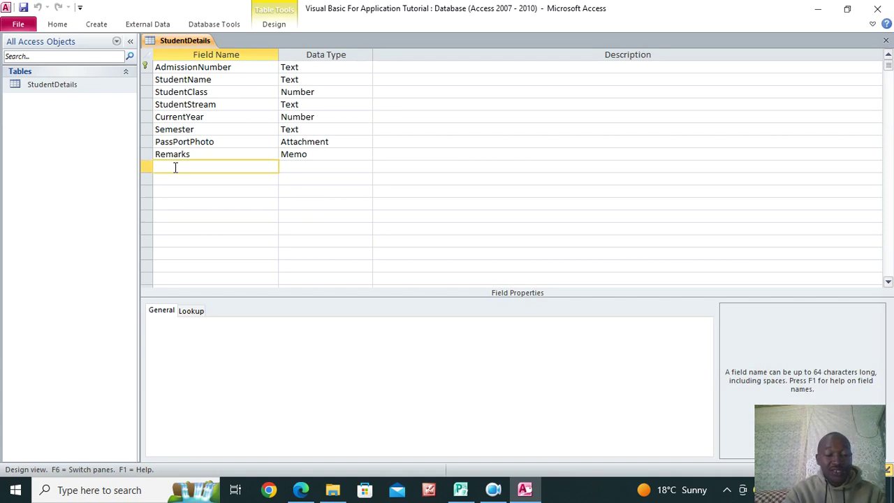
Add a County Text field with the caption LOCATION/STATE
text(County)
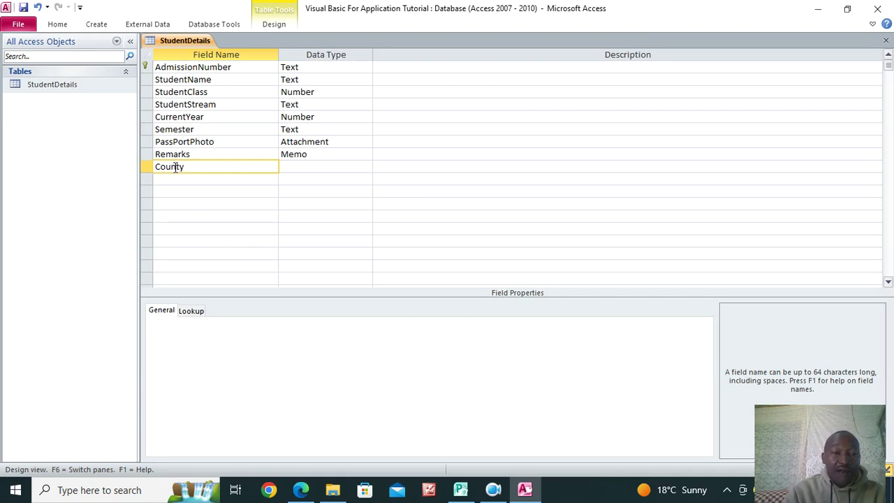
click(300, 167)
click(208, 168)
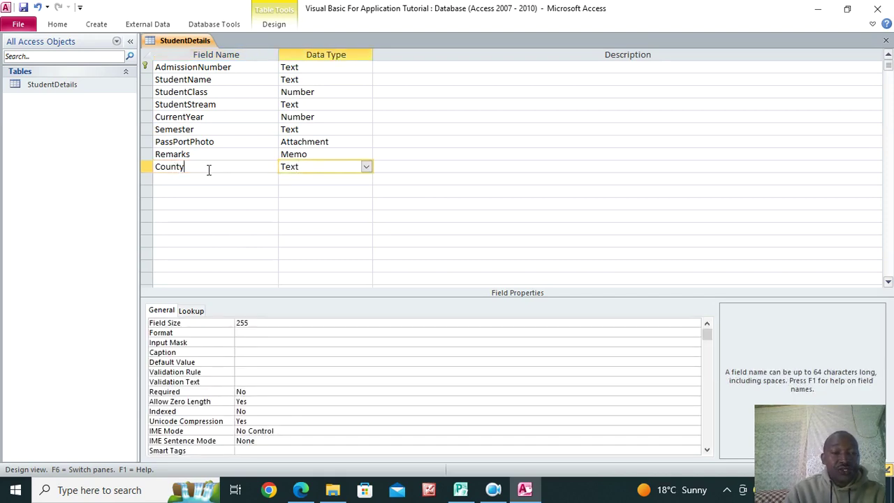
click(254, 352)
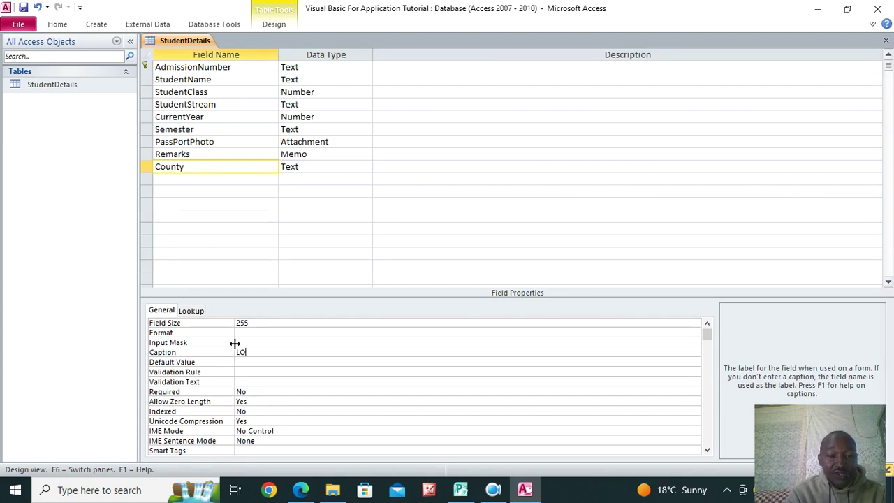
text(LOCATION/STATE)
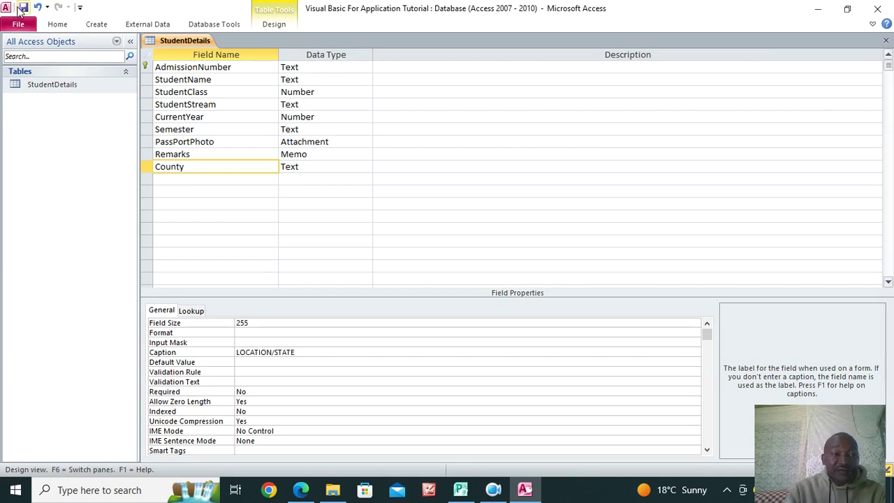
Open StudentDetails to check the LOCATION/STATE column heading, then return to Design View
click(25, 84)
double_click(61, 86)
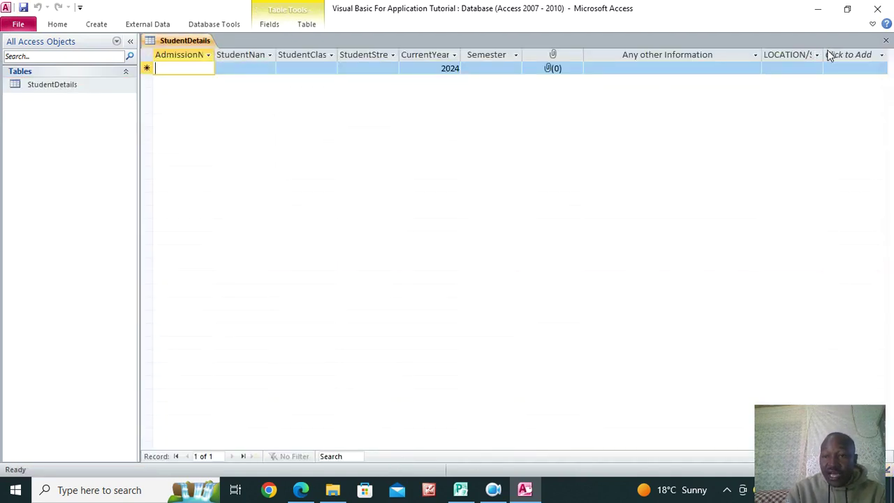
drag(824, 55, 884, 54)
click(884, 55)
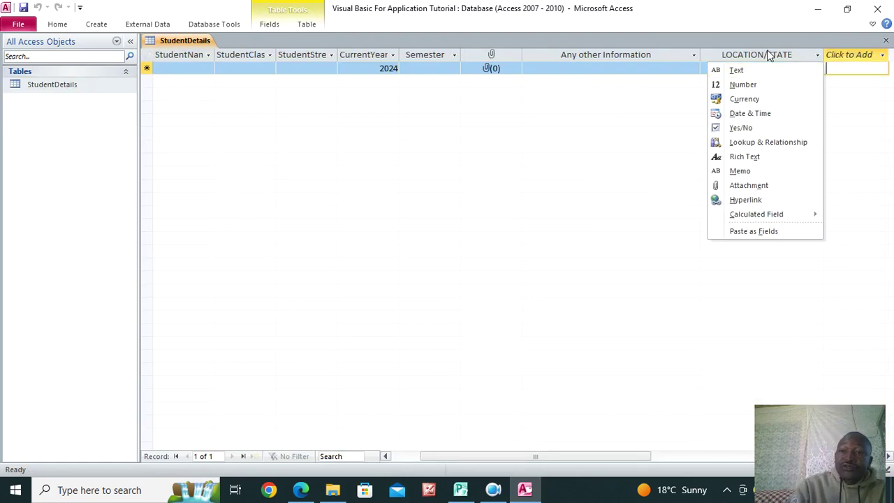
click(734, 15)
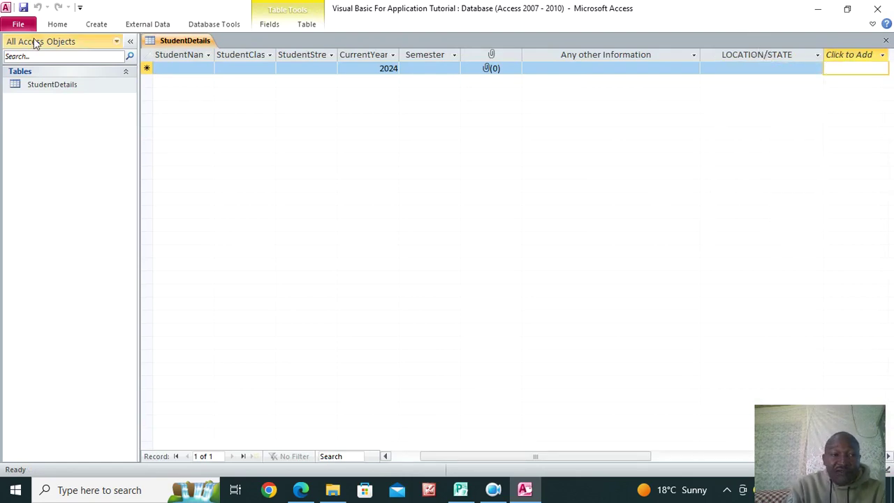
click(57, 23)
click(16, 61)
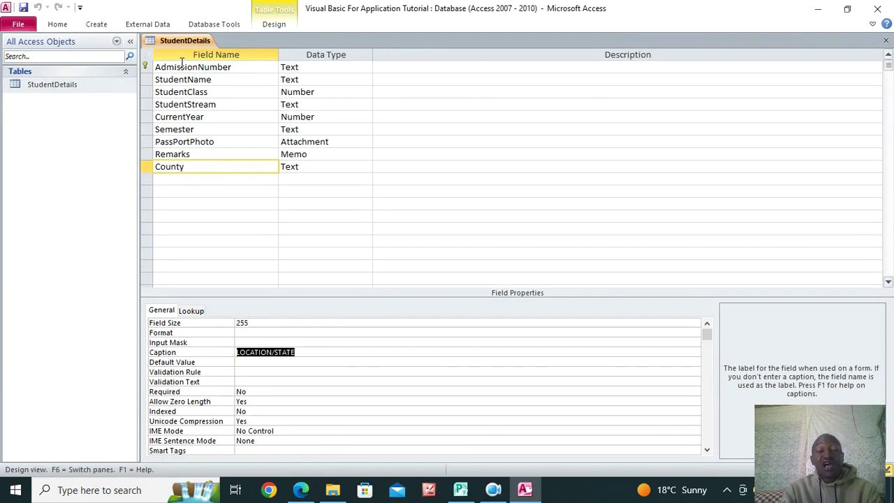
Enter 'This is the location or state where the student comes from!' as County's description
click(386, 168)
text(This is the location or state where the student)
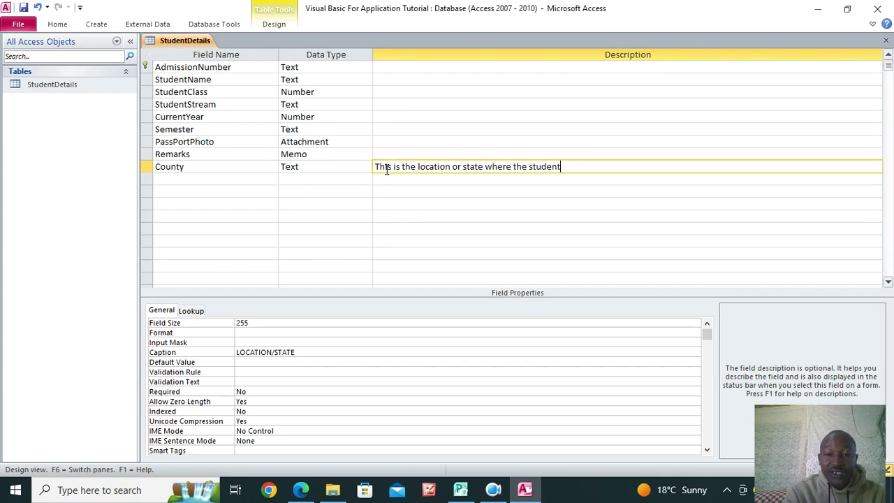
text( comes fro)
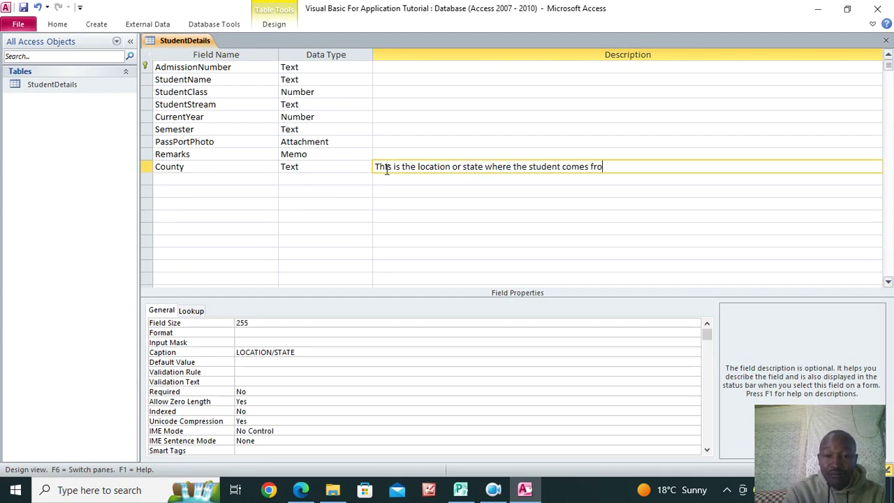
text(m!)
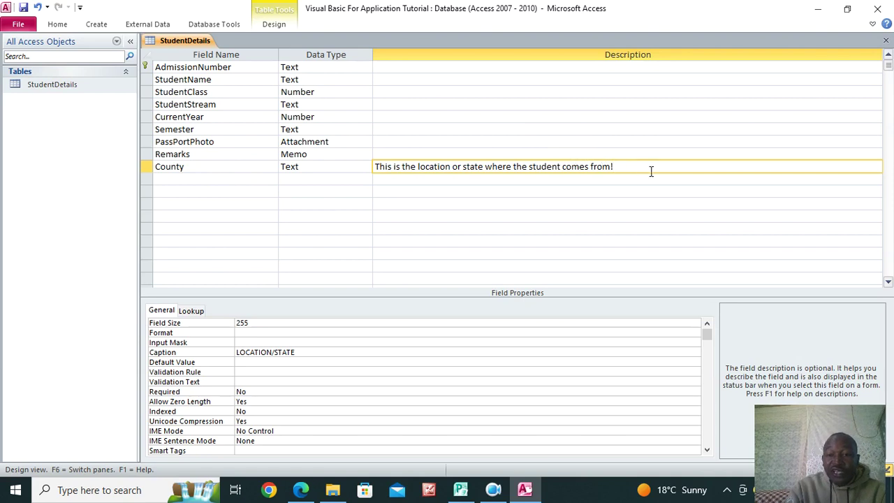
click(522, 188)
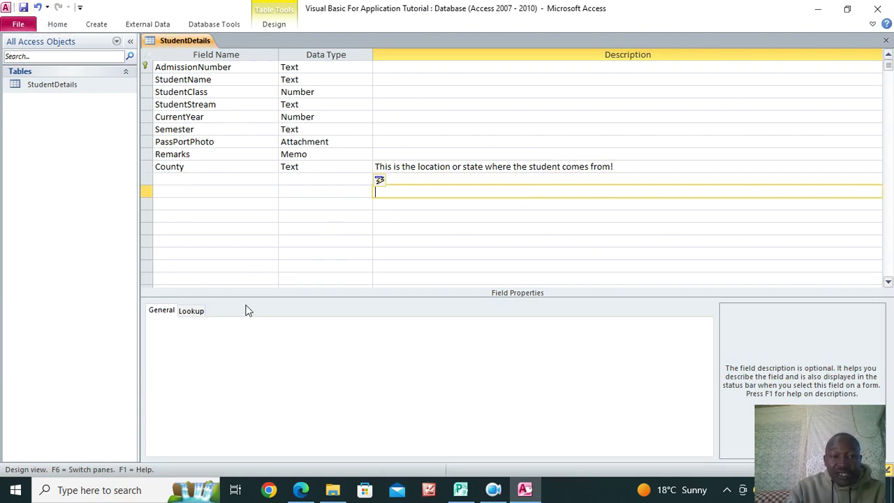
Add the first Unit field in the empty row right below County
click(172, 179)
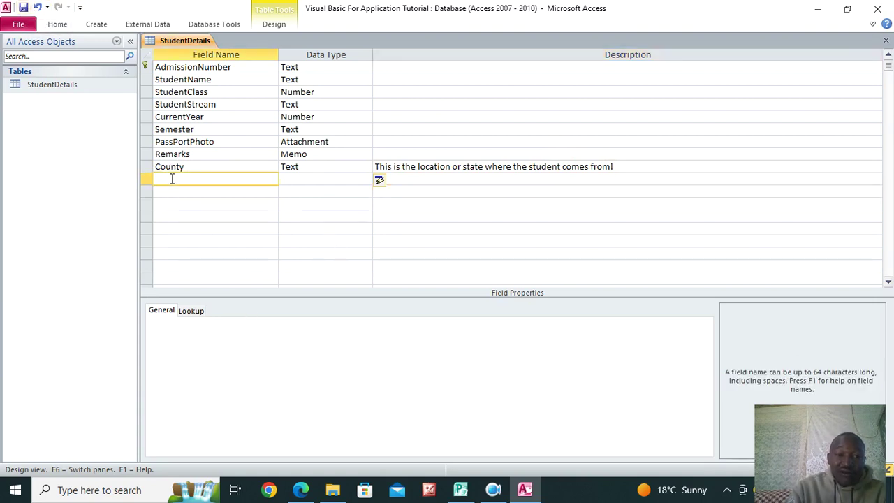
click(170, 188)
click(170, 183)
click(169, 192)
click(171, 204)
click(175, 218)
click(181, 238)
click(179, 180)
text(Unit1)
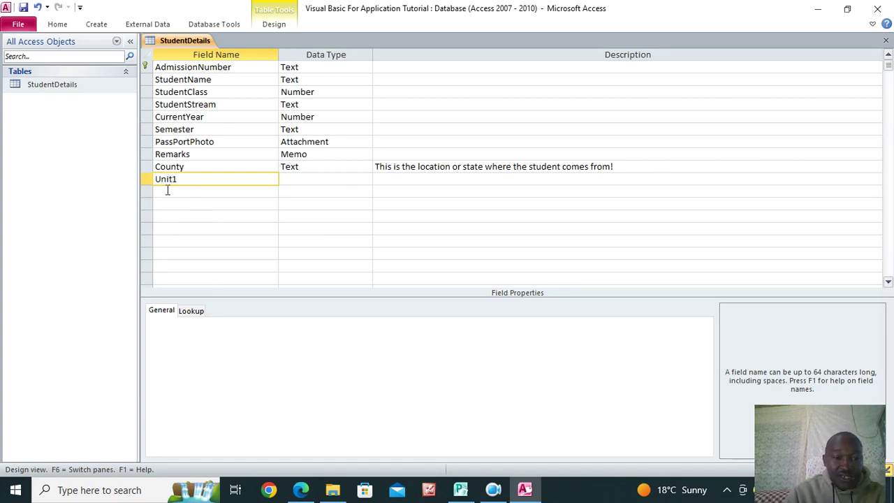
click(167, 191)
Add fields Unit2 through Unit5 by pasting 'Unit' and appending each number, keeping Text type
drag(171, 182, 143, 170)
key(ctrl+c)
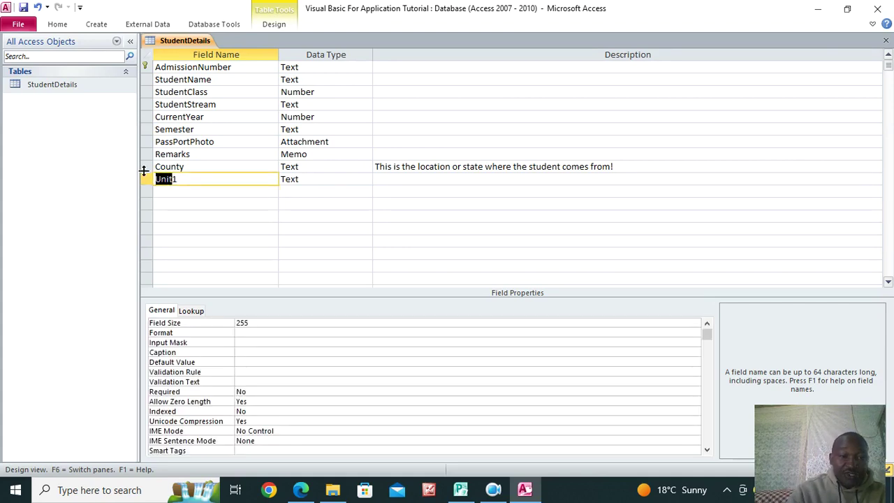
click(168, 192)
key(ctrl+v)
text(2)
click(166, 206)
key(ctrl+v)
text(3)
click(169, 215)
key(ctrl+v)
text(4)
click(162, 229)
key(ctrl+v)
text(5)
click(355, 228)
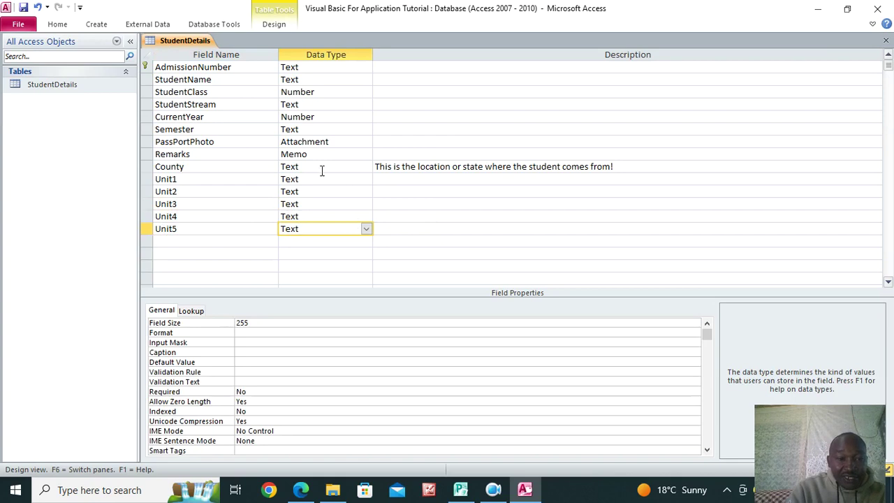
Add Unit6 and Unit7 as Text fields
click(179, 240)
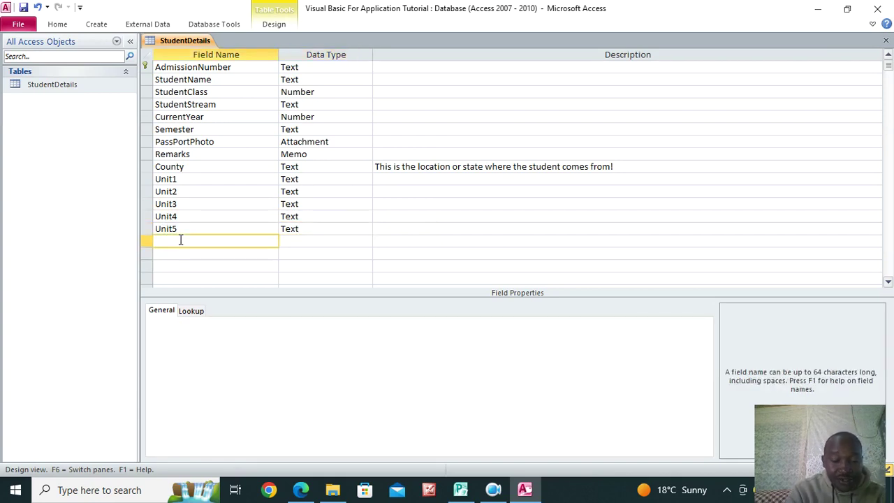
text(Unit)
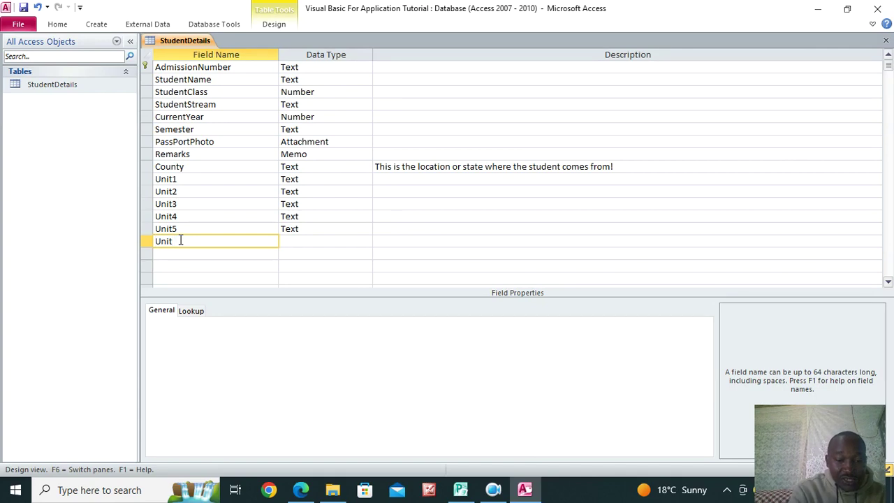
text(6)
click(175, 255)
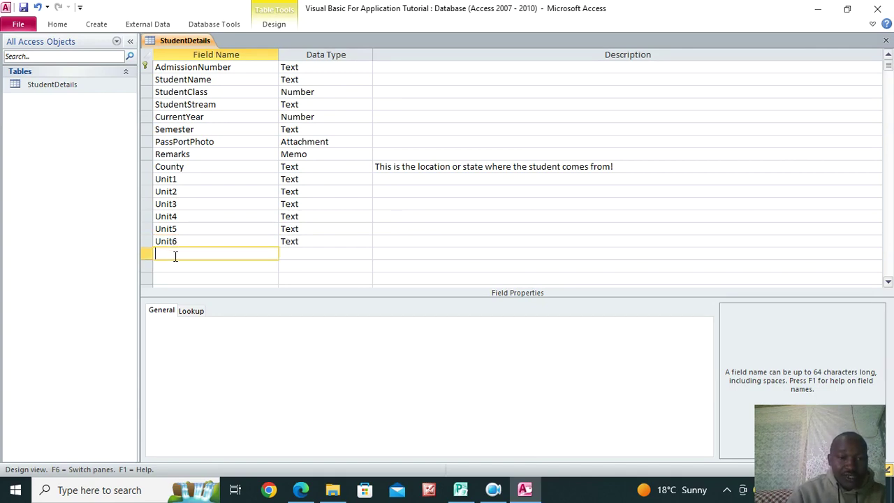
text(Unit)
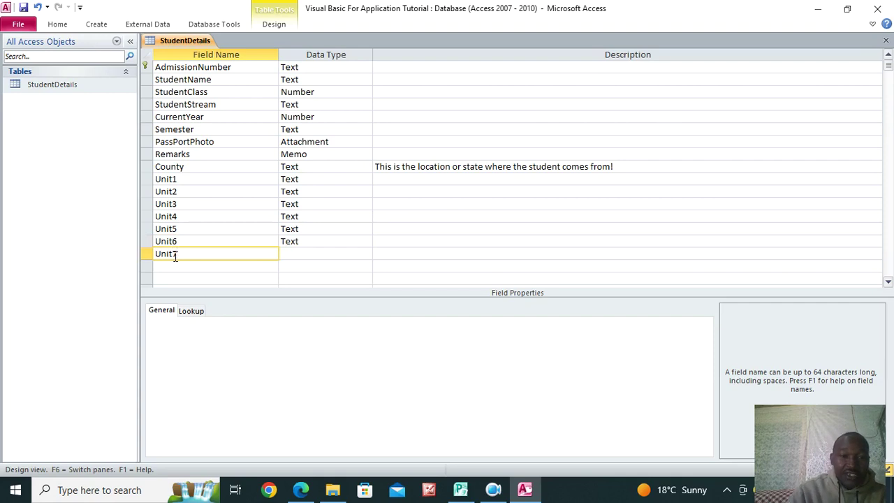
text(7)
click(304, 254)
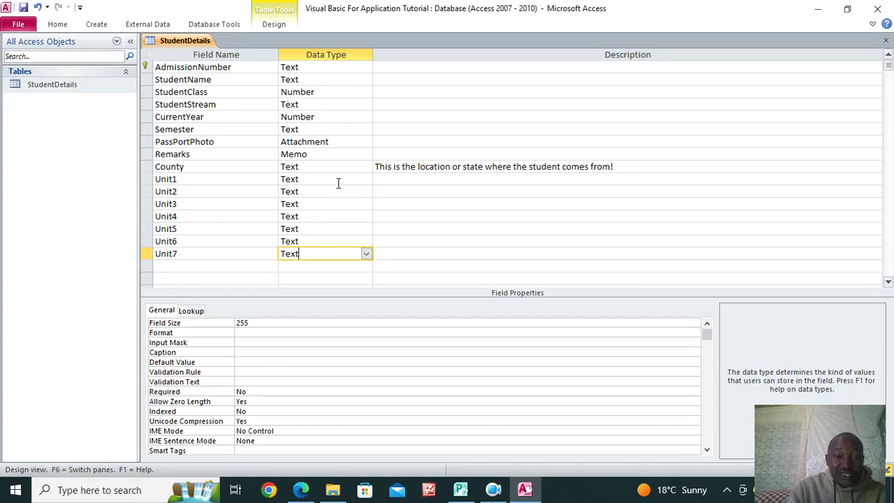
double_click(333, 168)
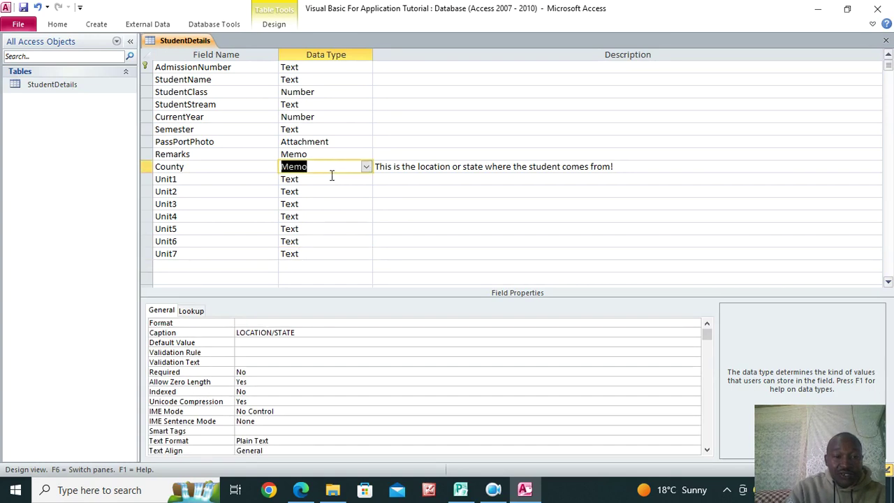
Set County back to Text and change Unit1 through Unit7 to Yes/No
click(366, 167)
click(334, 179)
double_click(321, 180)
text(y)
key(Down)
text(y)
key(Down)
text(y)
key(Down)
text(y)
key(Down)
text(y)
key(Down)
text(y)
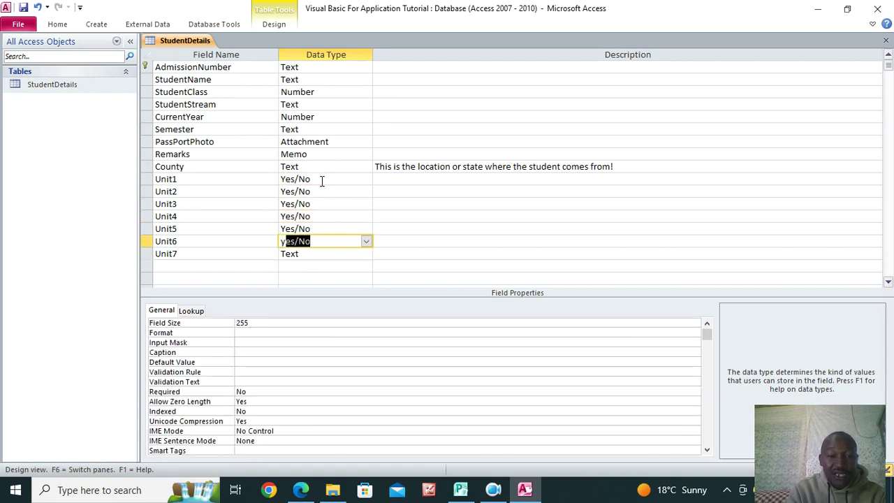
key(Down)
text(y)
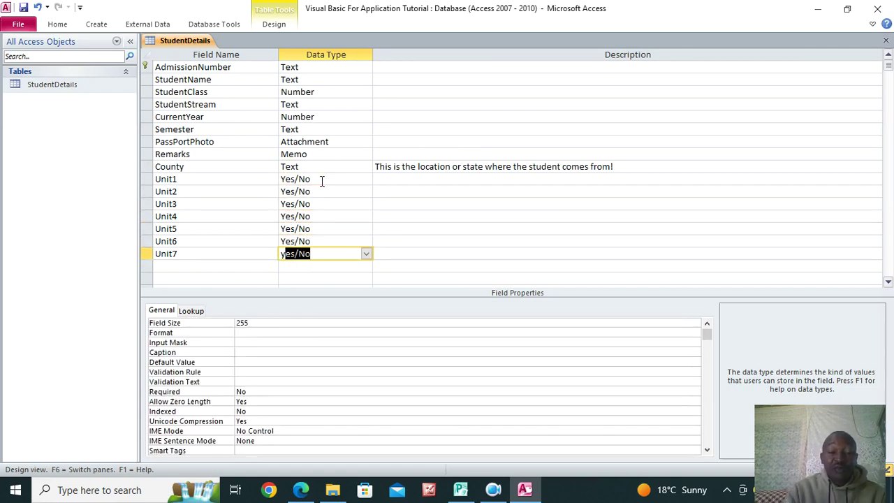
key(Down)
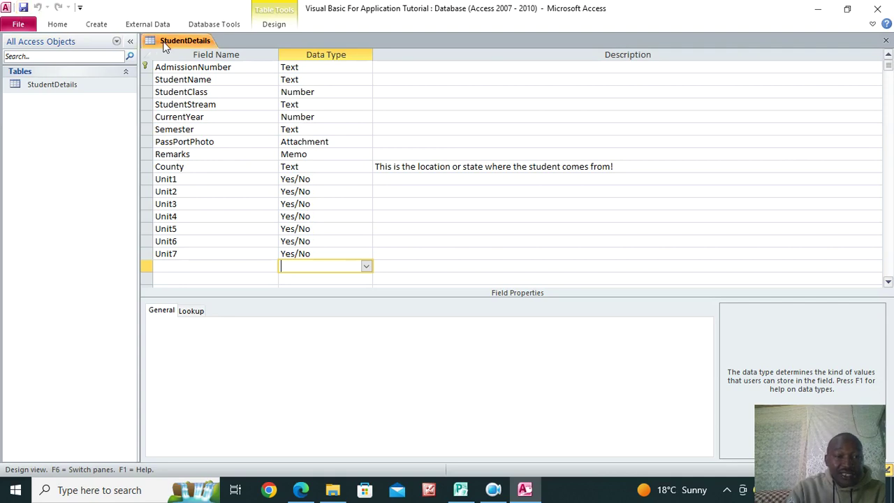
Close all open tables and start a new blank table in Table Design
double_click(69, 85)
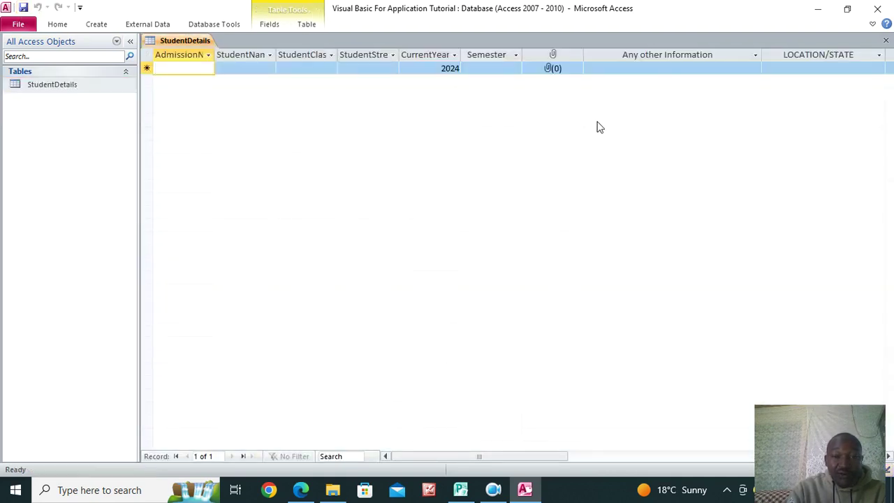
right_click(176, 42)
click(222, 81)
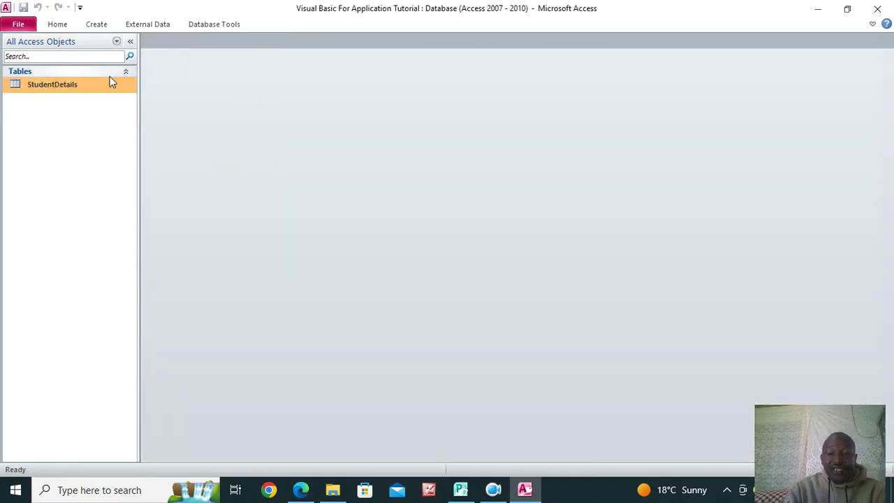
click(98, 25)
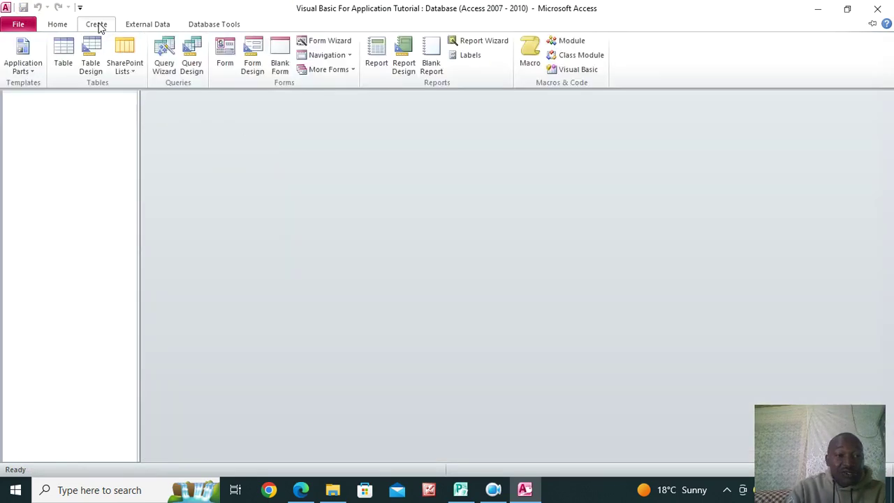
click(90, 59)
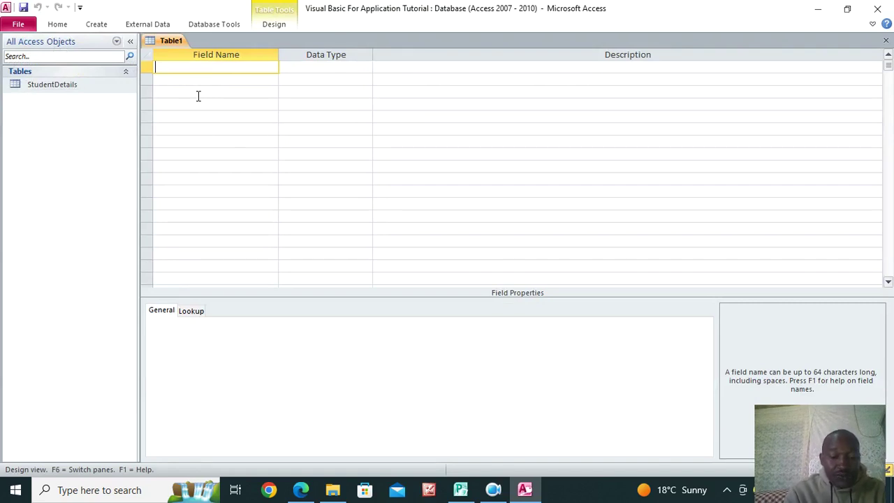
Enter ExamAdmno as the first field, keeping the Text data type
text(ExamAdmno)
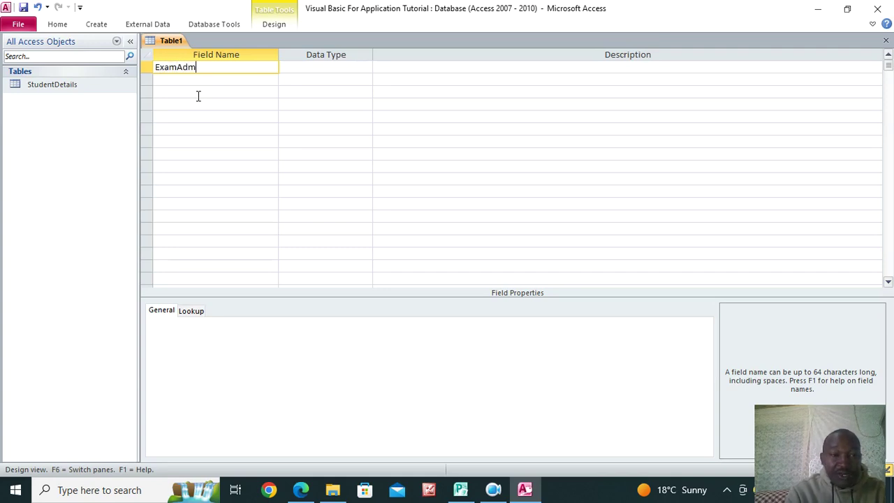
key(Down)
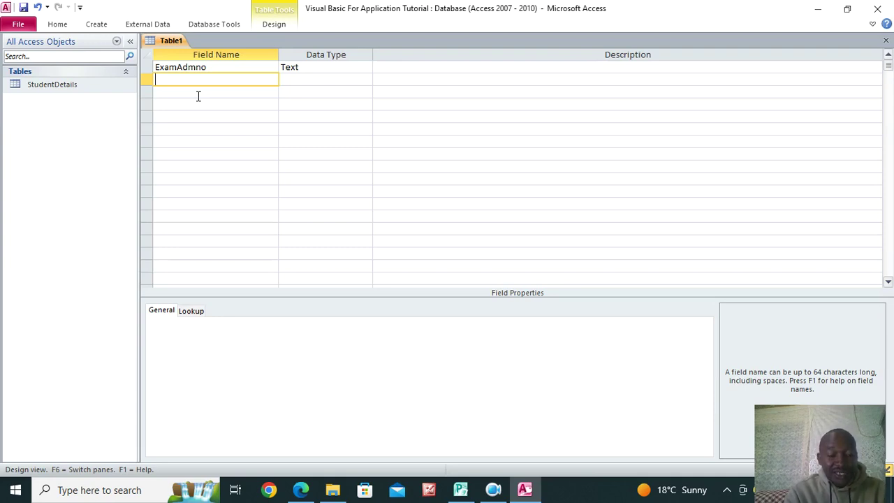
Add an AutoNumber SerialNumber field and make it the primary key
text(Seri)
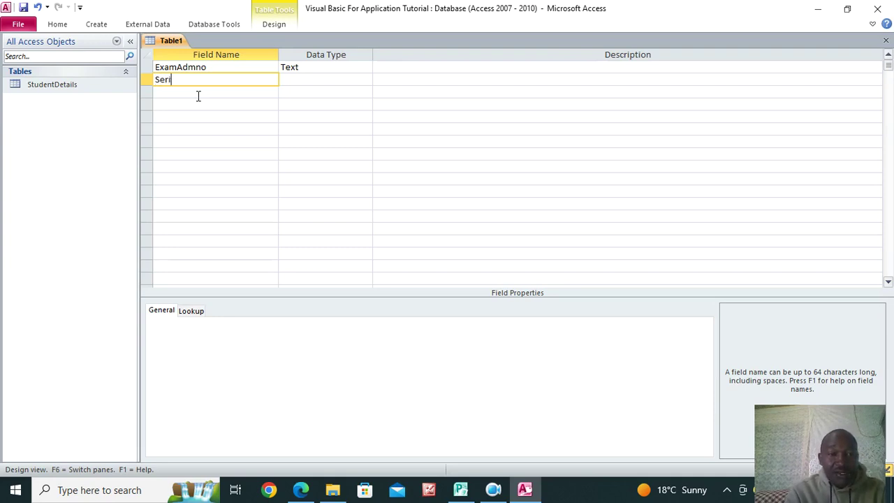
text(alNumb)
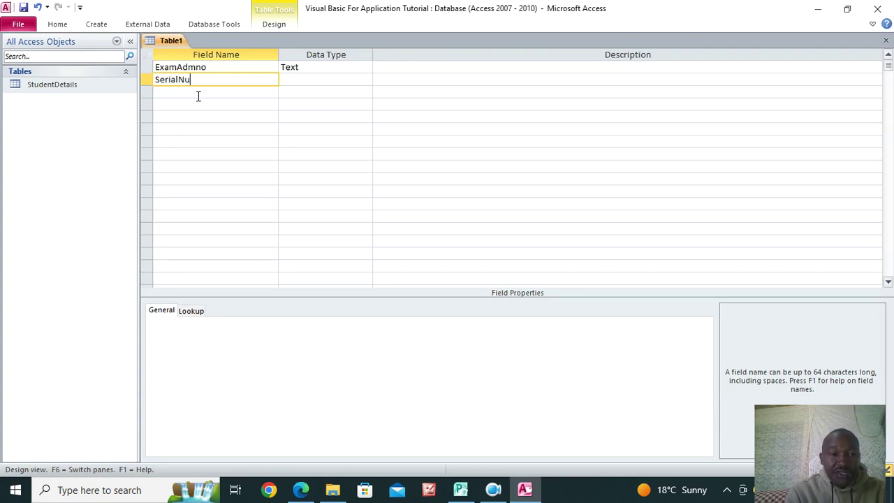
key(BackSpace)
text(ber)
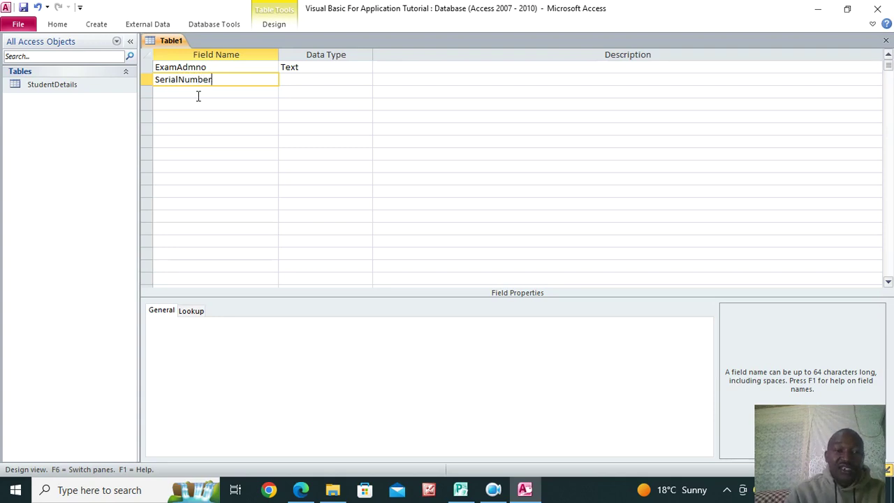
click(307, 82)
text(autoNumber)
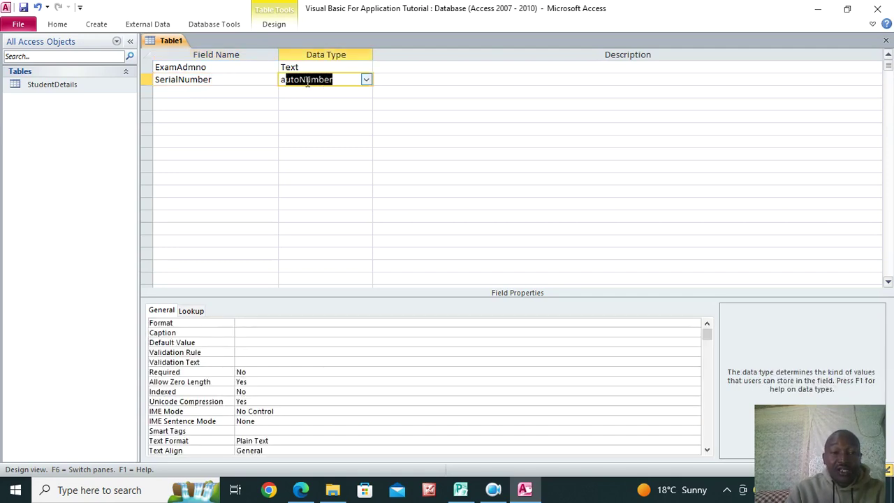
right_click(307, 82)
click(333, 91)
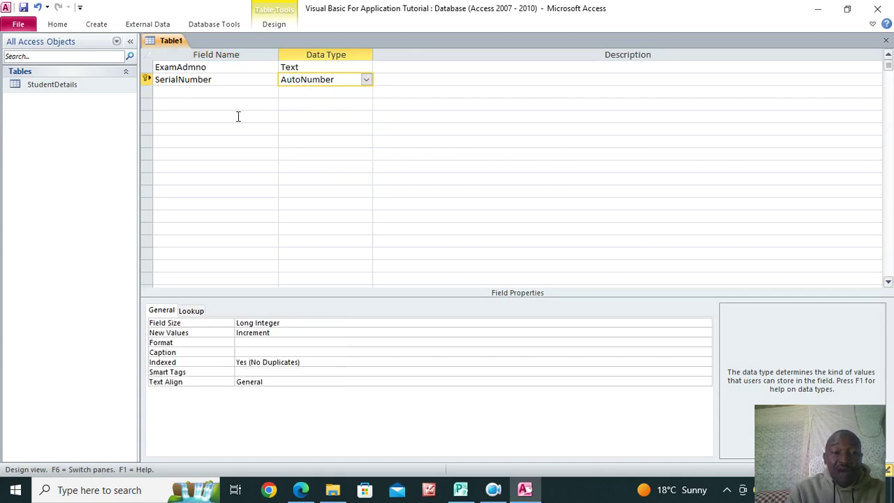
click(223, 93)
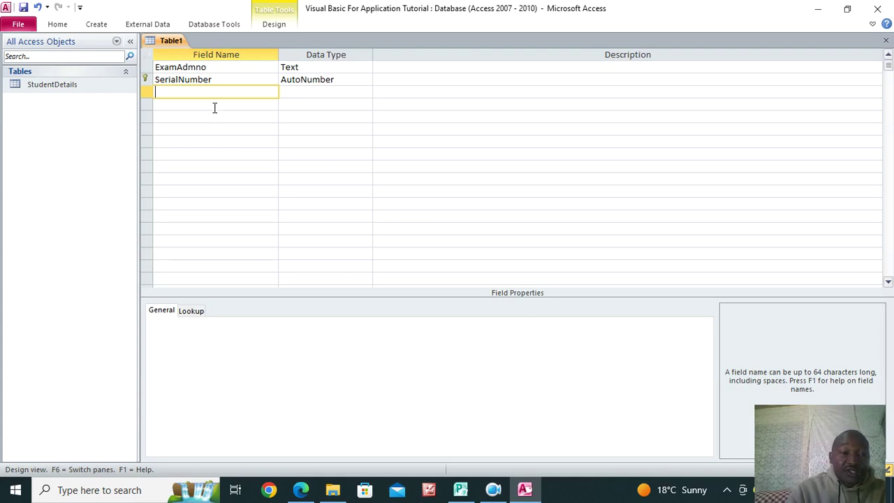
Add an ExamClass field of type Number and an ExamStream field of type Text
text(Exam)
text(Strea)
key(BackSpace)
key(BackSpace)
key(BackSpace)
key(BackSpace)
key(BackSpace)
text(Class)
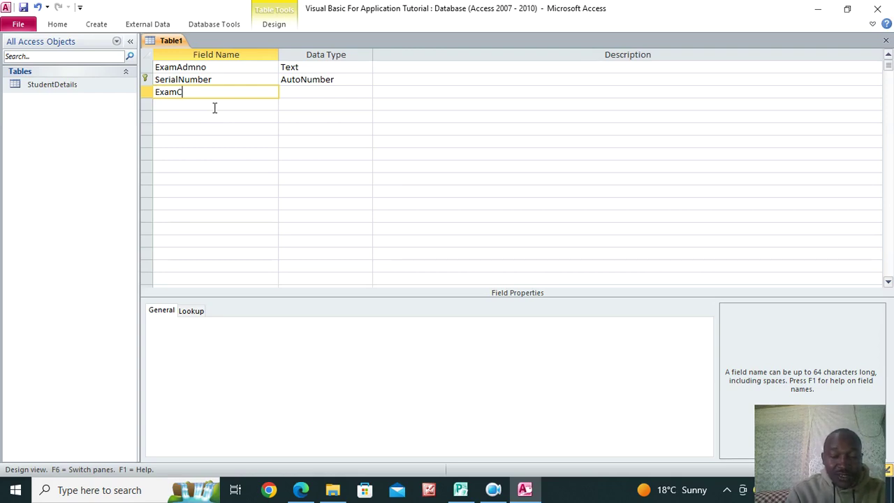
click(289, 92)
text(number)
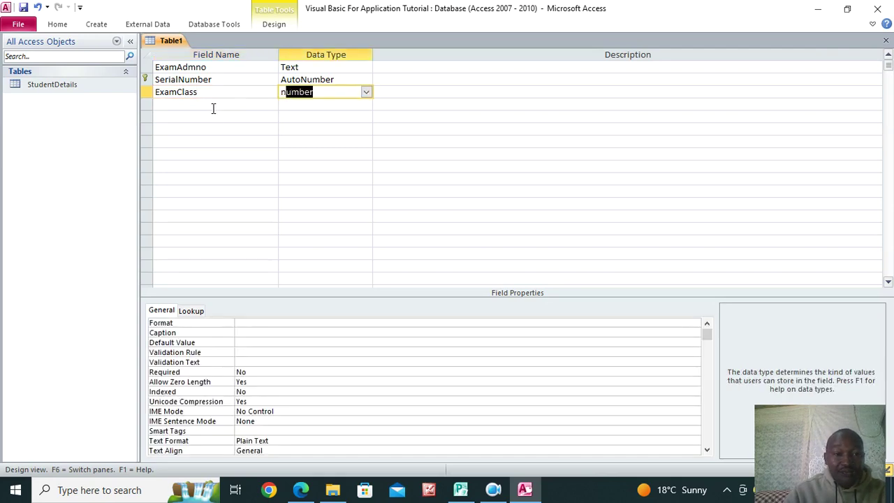
click(212, 104)
text(Exam)
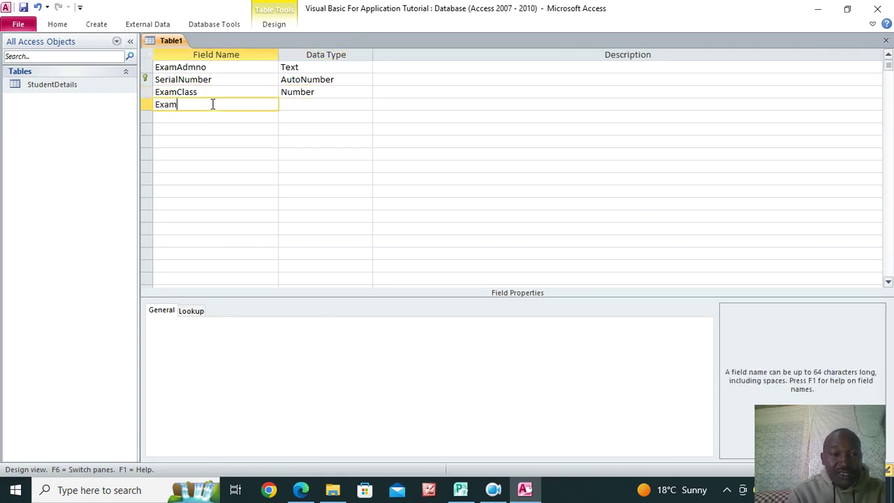
text(Stream)
key(Tab)
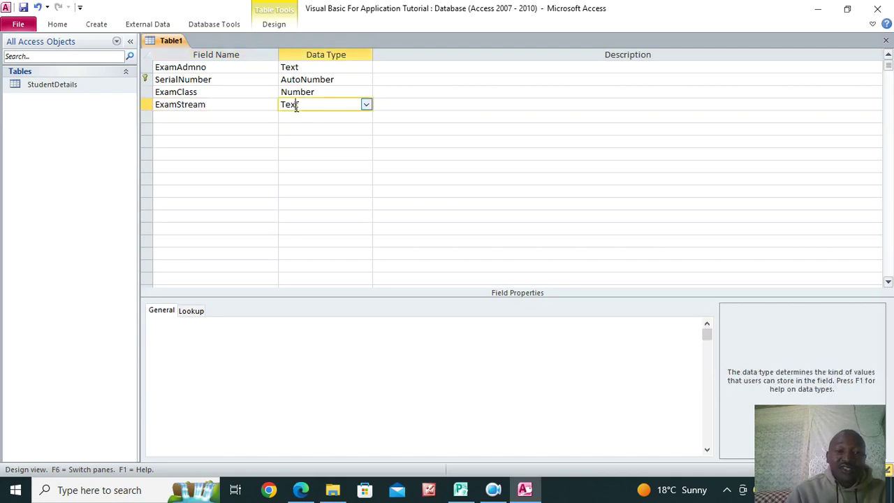
click(171, 118)
Add an ExamYear field of type Number
text(Exam)
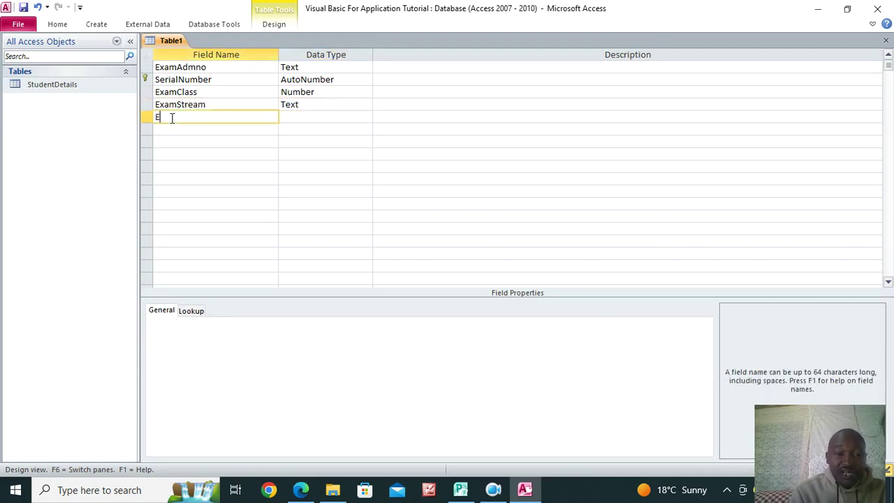
key(BackSpace)
key(BackSpace)
key(BackSpace)
text(x)
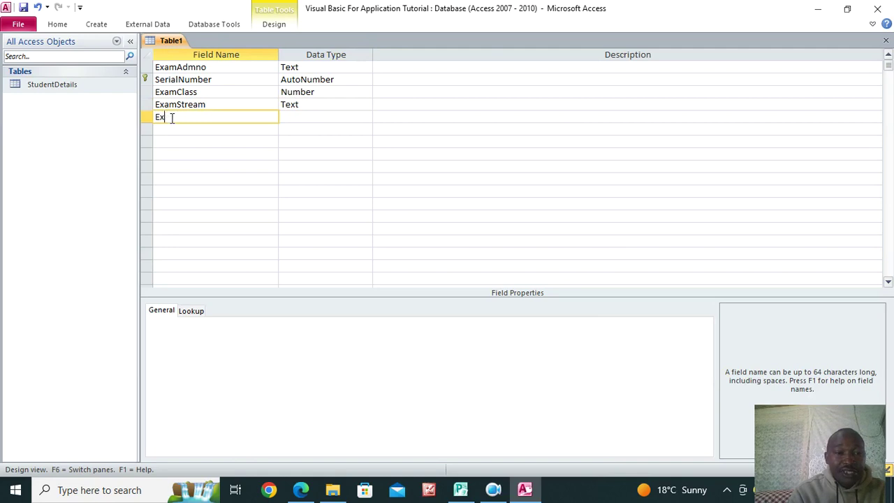
text(amYEar)
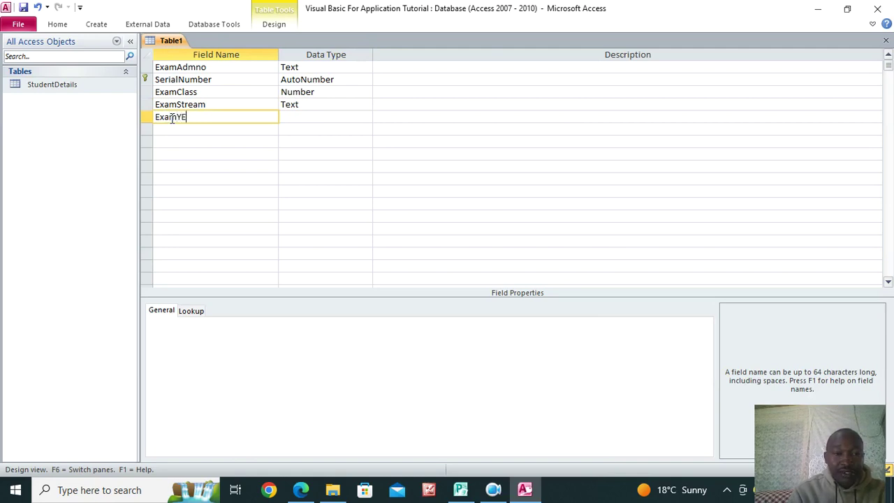
key(BackSpace)
key(BackSpace)
key(BackSpace)
text(ear)
key(BackSpace)
key(BackSpace)
text(ar)
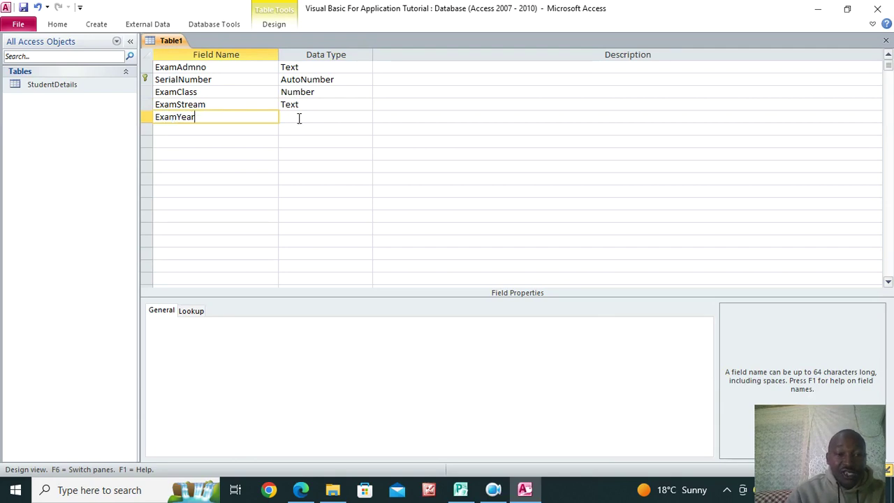
click(299, 118)
text(n)
click(211, 125)
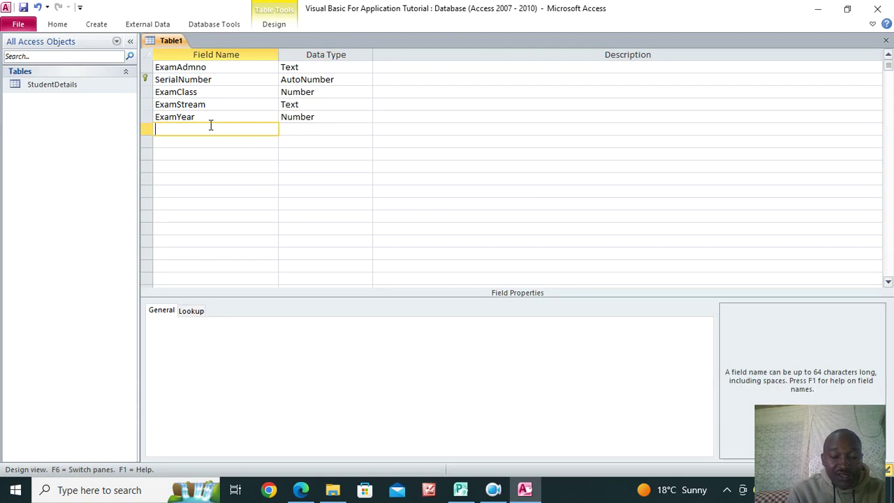
Add an ExamUnit1 field name in the next row
text(U)
key(BackSpace)
text(U)
key(BackSpace)
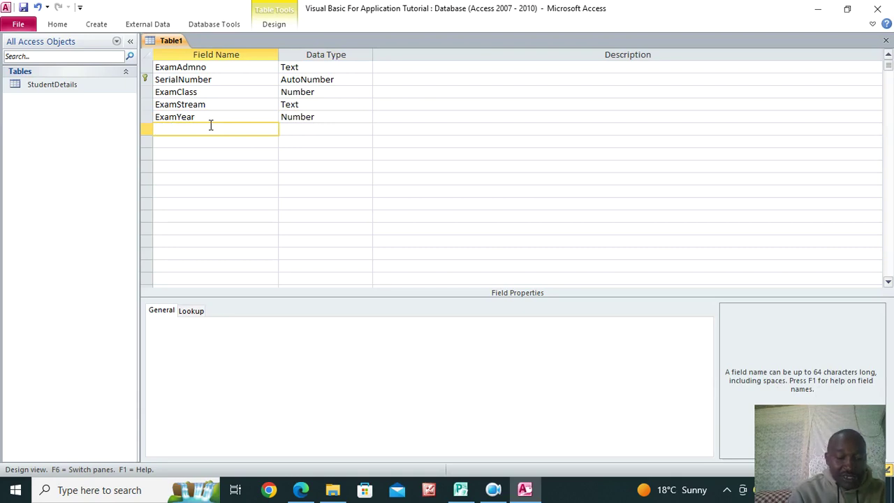
text(Ex)
key(BackSpace)
text(xa)
key(BackSpace)
key(BackSpace)
text(xamUnit1)
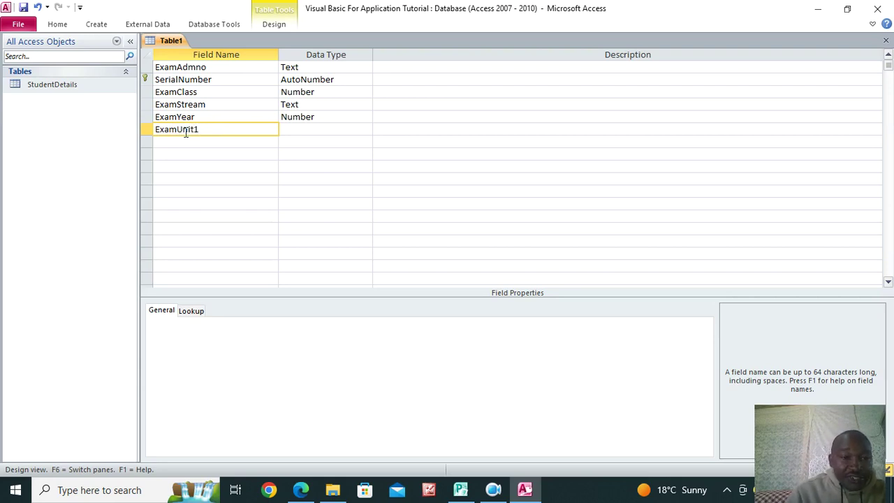
Add fields ExamUnit2 through ExamUnit7 by reusing the copied ExamUnit prefix
drag(194, 130, 155, 130)
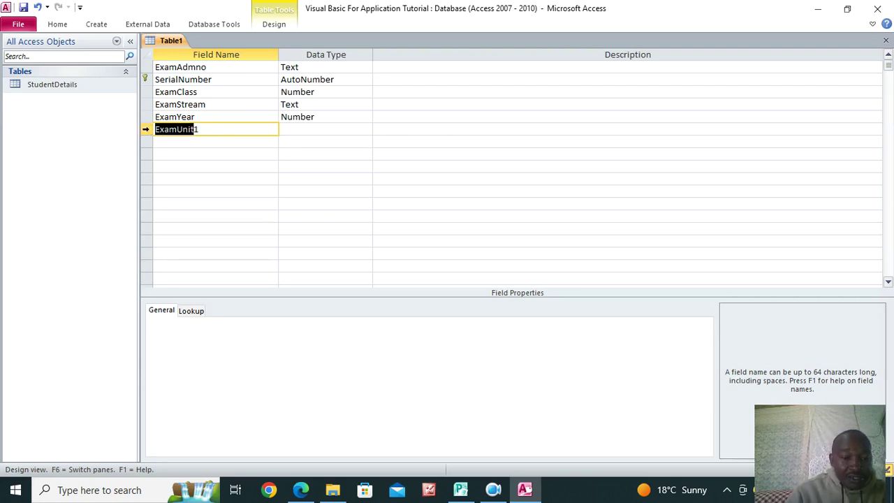
key(ctrl+c)
click(187, 142)
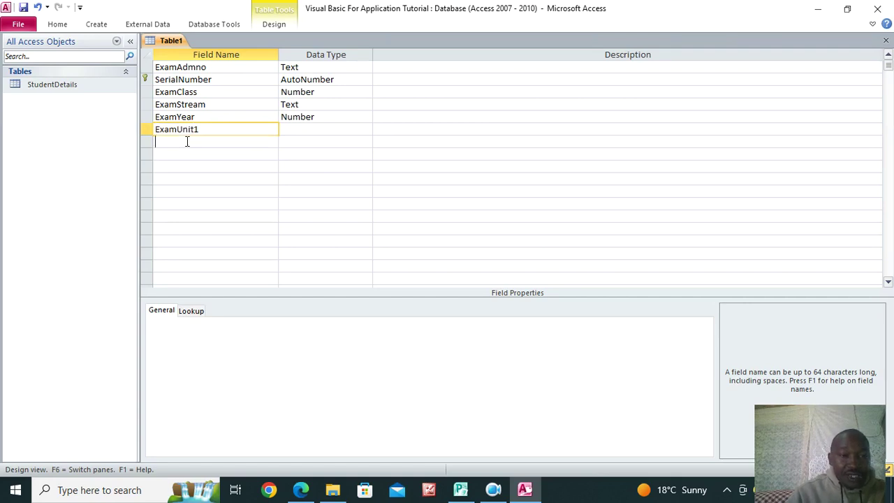
key(ctrl+v)
text(2)
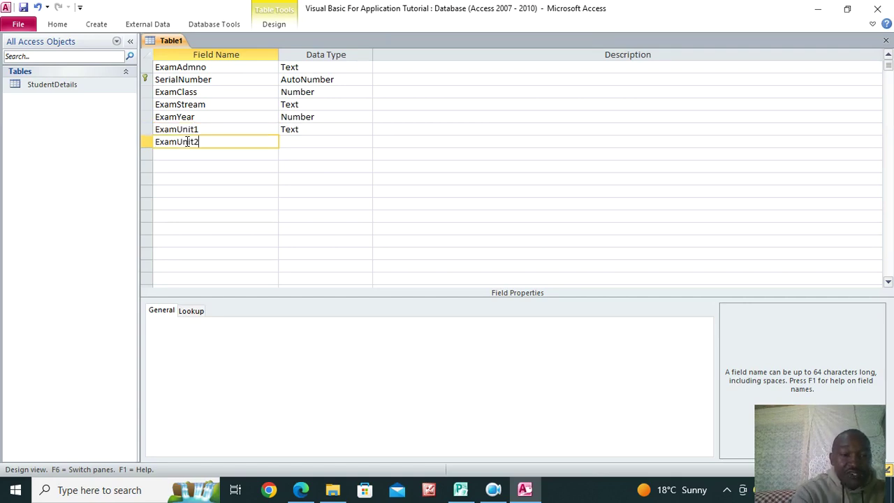
click(180, 154)
key(ctrl+v)
text(1)
key(BackSpace)
text(3)
click(181, 166)
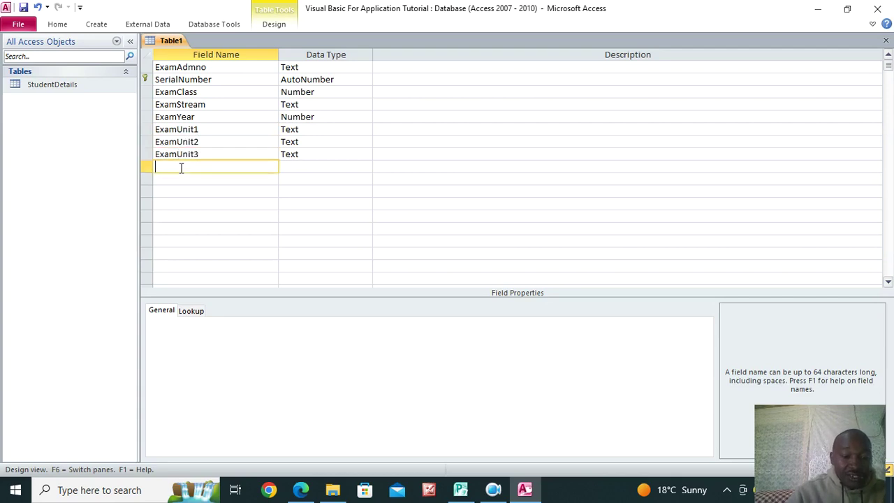
key(ctrl+v)
text(4)
click(182, 180)
key(ctrl+v)
text(5)
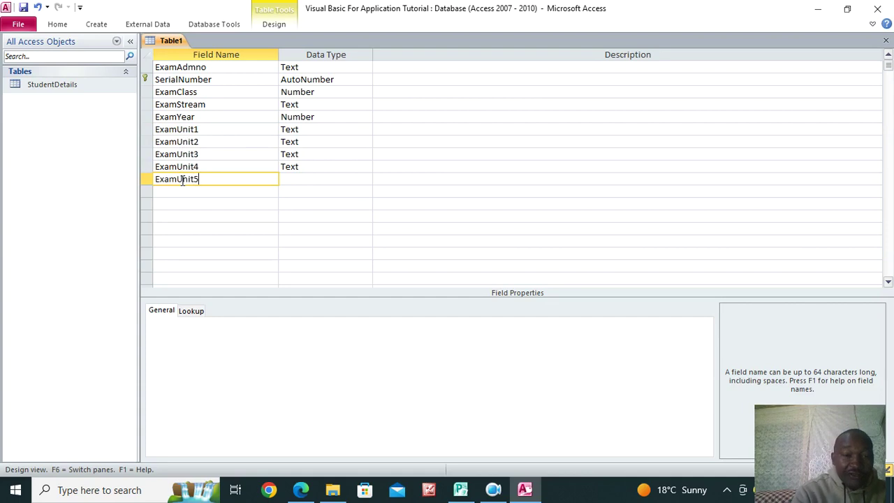
click(177, 192)
key(ctrl+v)
text(6)
click(172, 204)
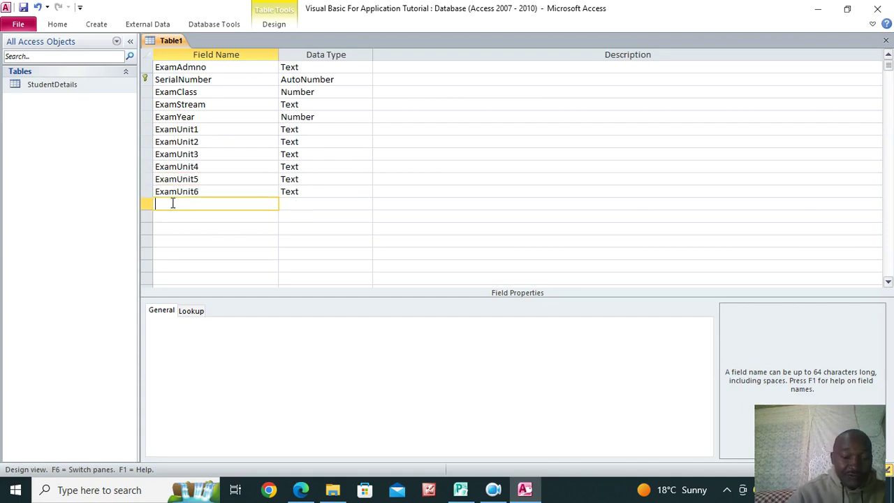
key(ctrl+v)
text(7)
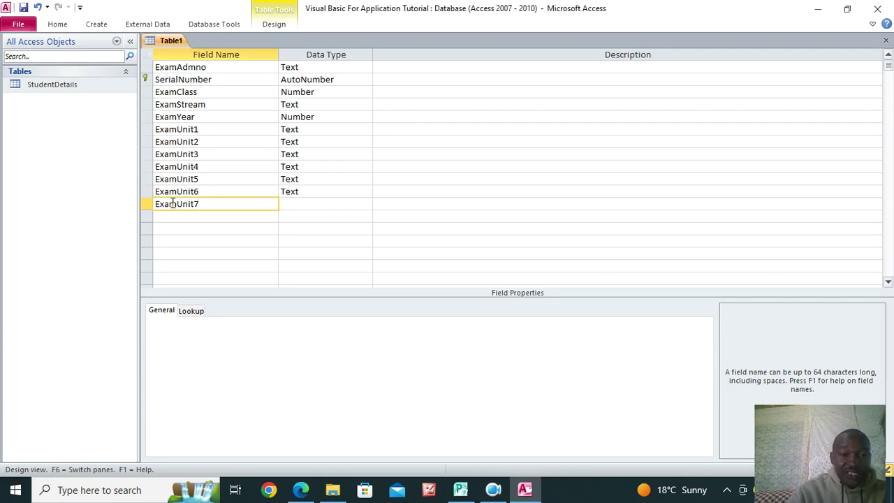
Add an ExamTotal field and an ExamGrade field with the default Text type
click(172, 215)
key(ctrl+v)
key(BackSpace)
key(BackSpace)
key(BackSpace)
key(BackSpace)
text(T)
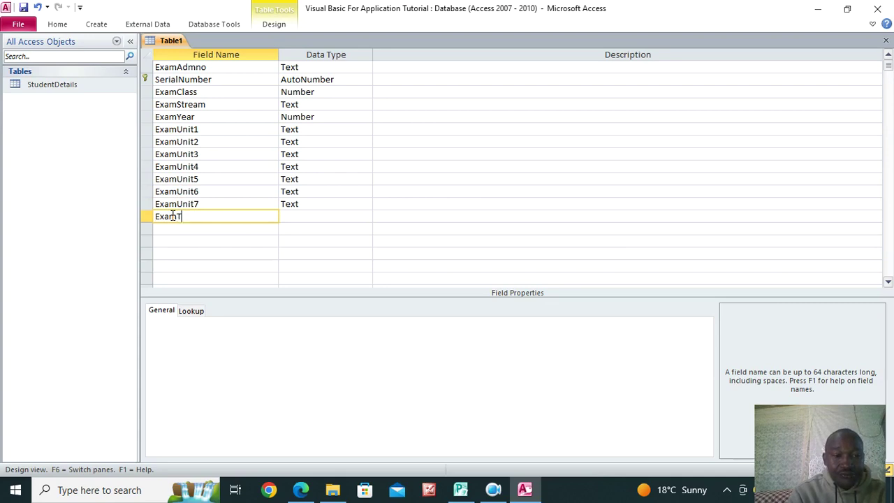
text(otal)
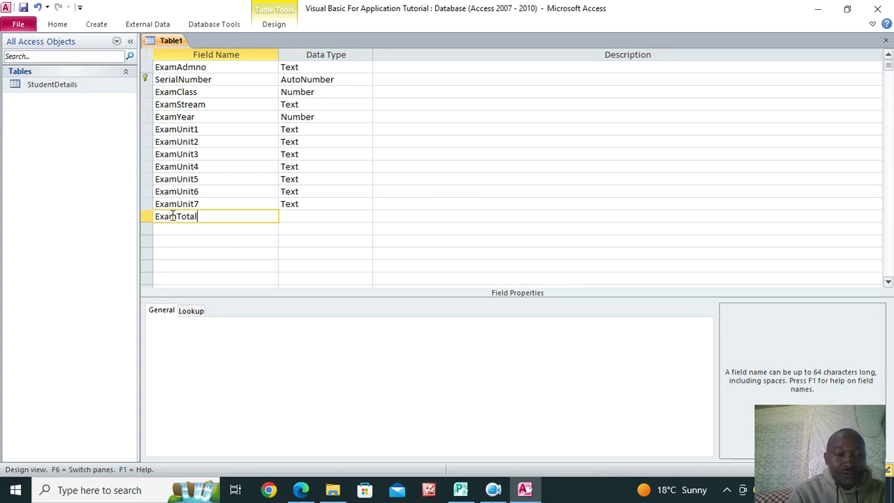
click(293, 218)
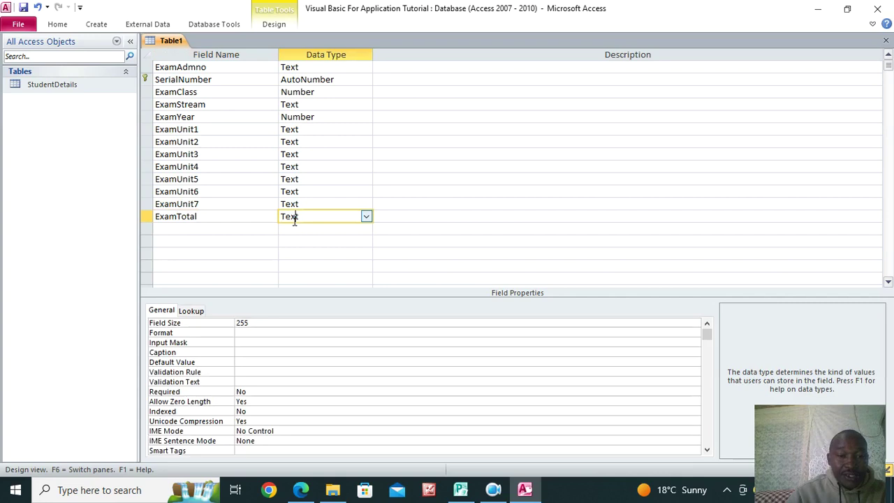
click(200, 225)
text(Exam)
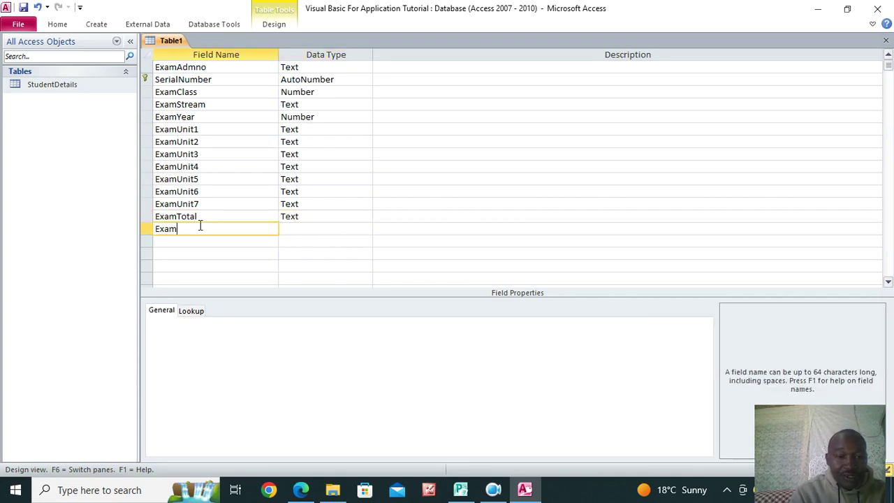
text(Grade)
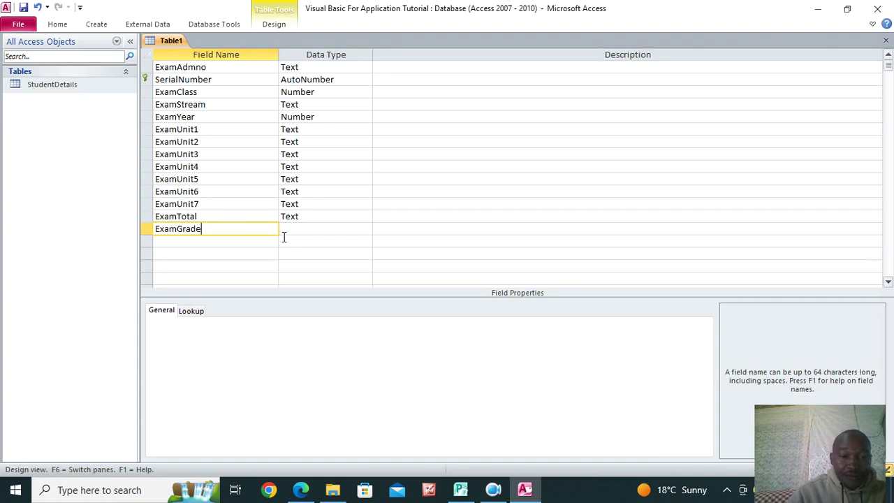
click(283, 236)
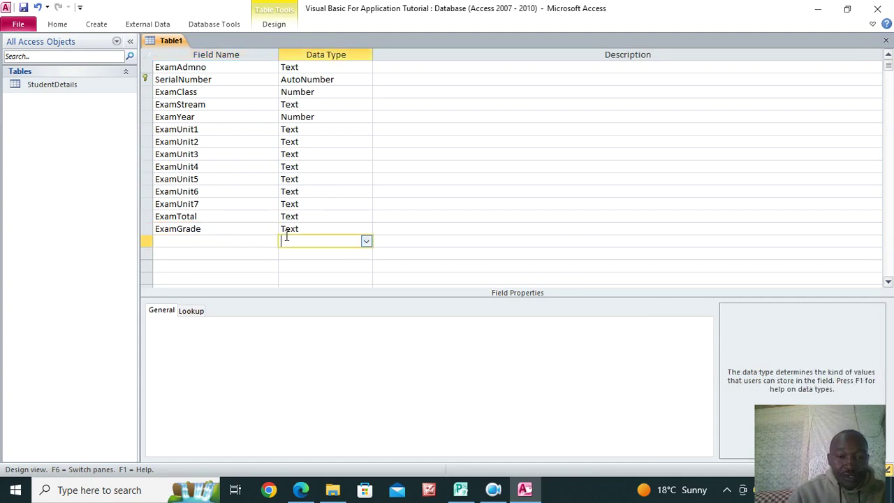
double_click(304, 217)
Change the data type of ExamTotal and ExamUnit1–ExamUnit7 to Number
double_click(305, 217)
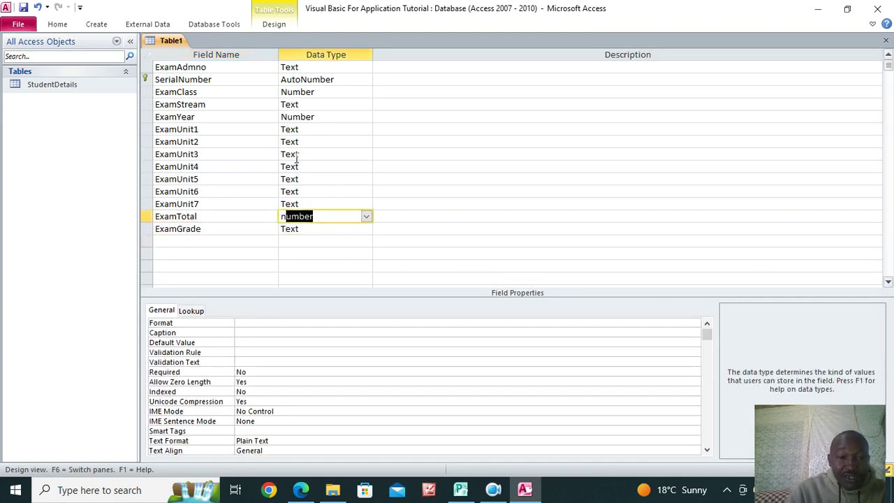
double_click(306, 131)
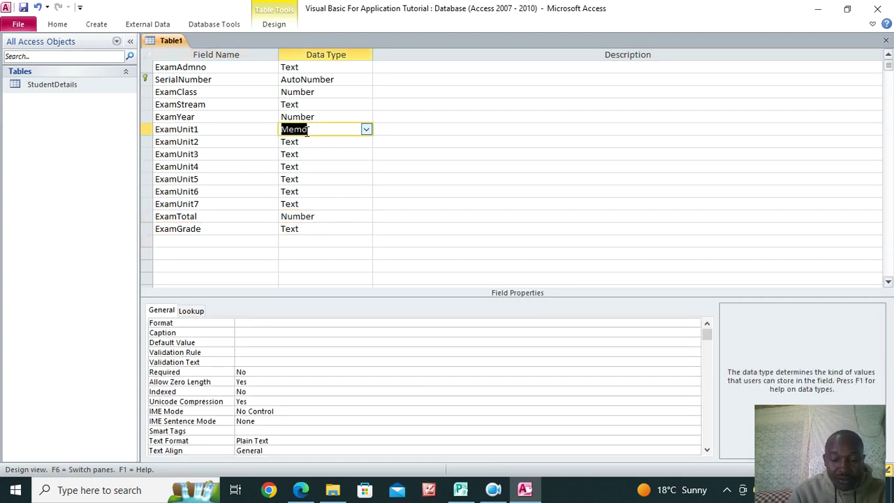
key(n)
key(Down)
key(n)
key(Down)
key(n)
key(Down)
key(n)
key(Down)
key(n)
key(Down)
text(n)
key(Down)
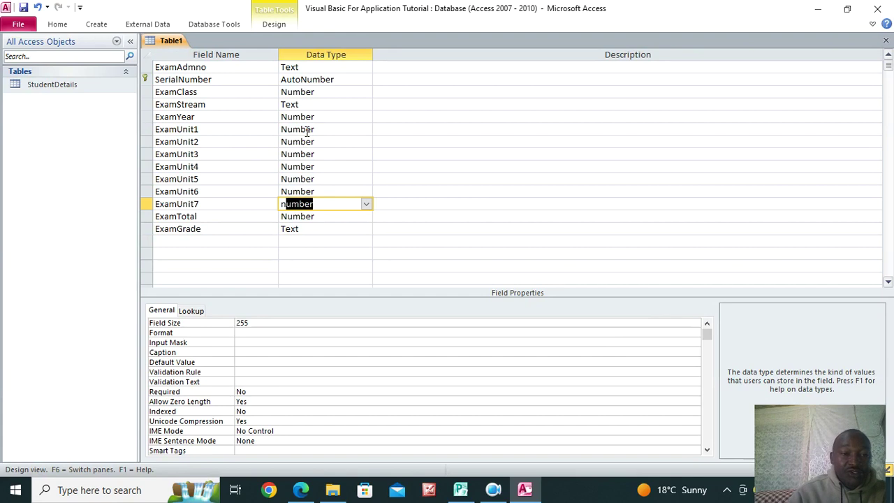
click(404, 153)
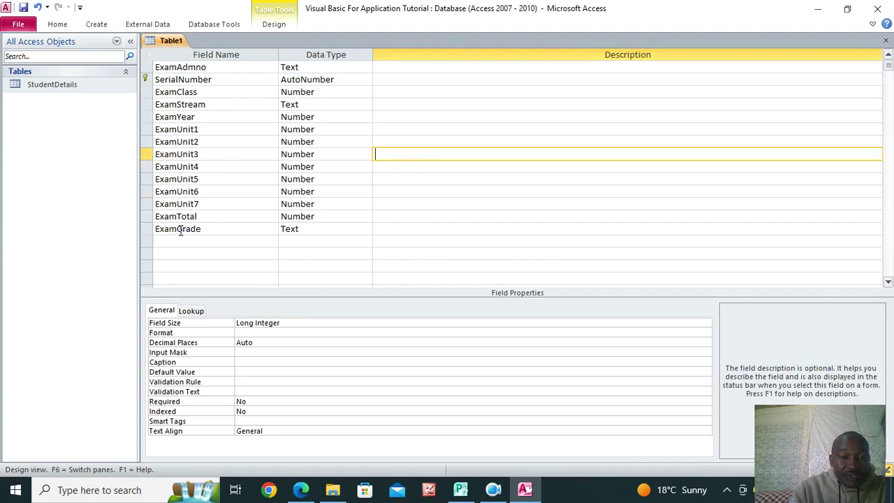
Rename the ExamGrade field to ExamMeanGrade
click(178, 228)
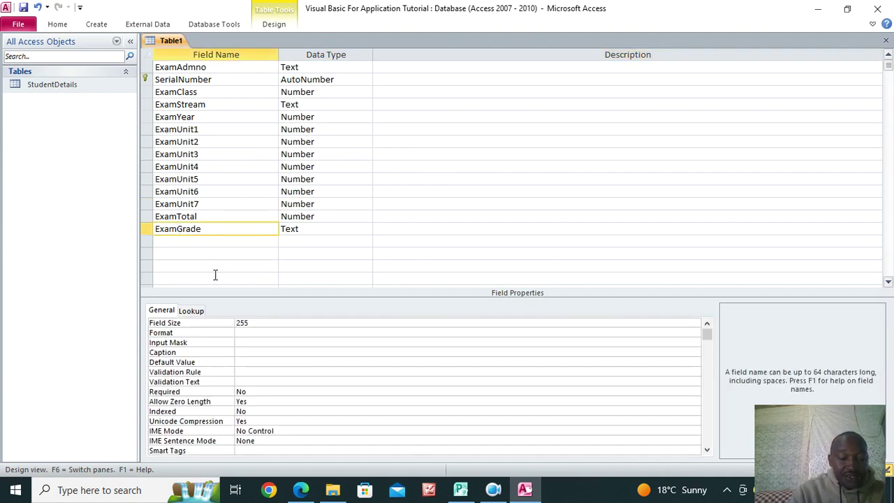
text(Mean)
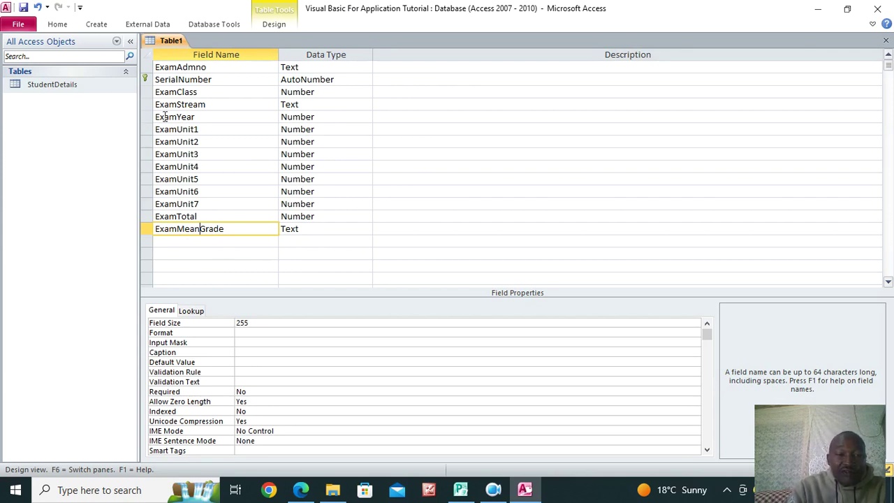
drag(148, 130, 131, 204)
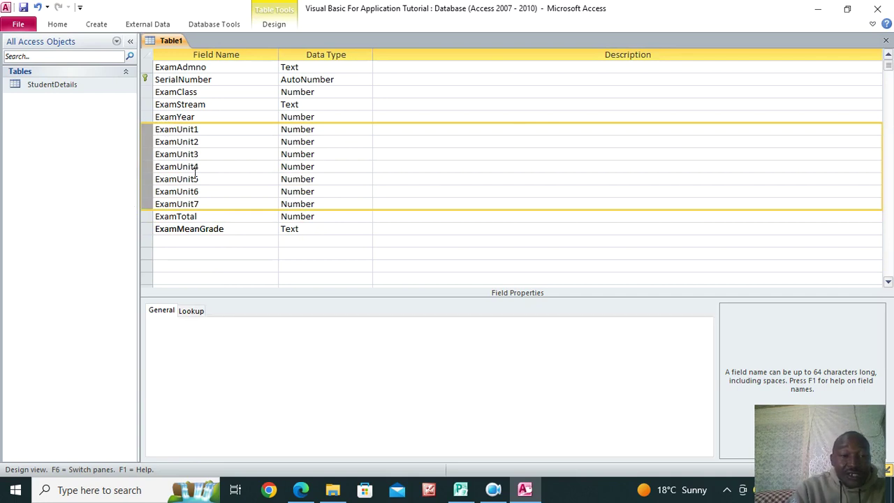
click(181, 242)
Add Text fields ExamUnit1G, ExamUnit2G and ExamUnit3G below ExamMeanGrade
text(ExamUnit)
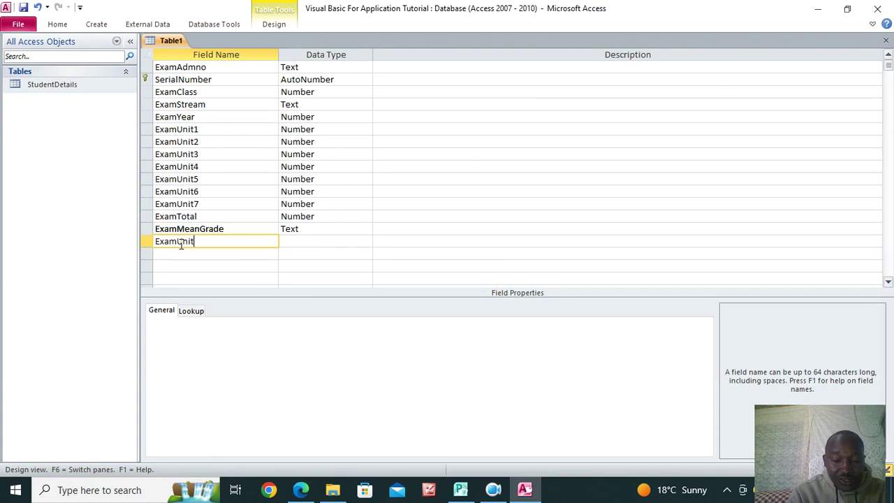
text(1G)
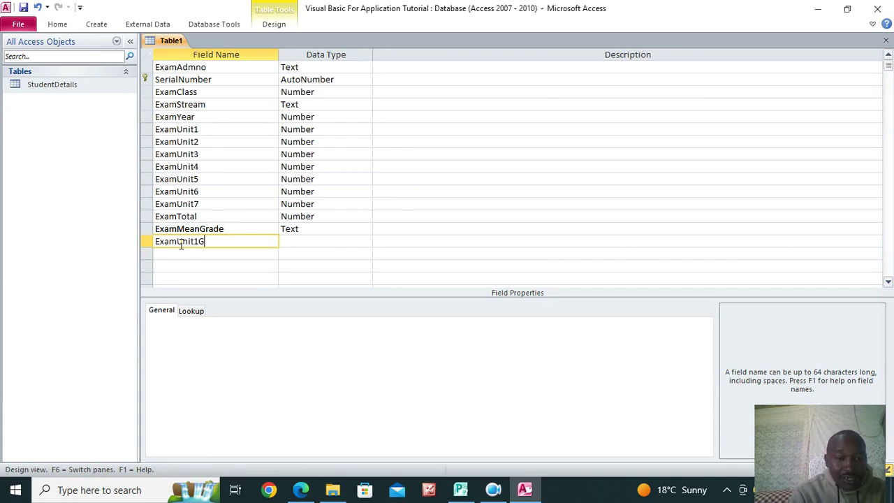
click(178, 255)
text(ExamUnit2G)
click(171, 266)
text(ExamUnit3G)
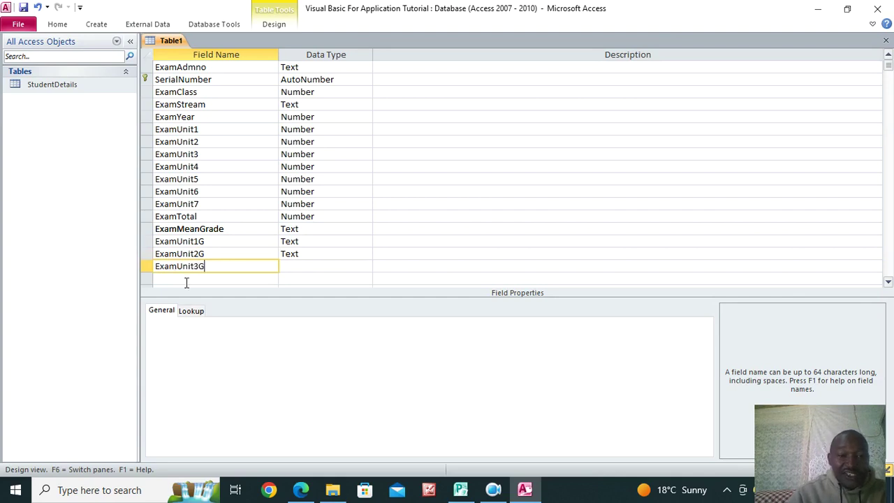
click(186, 280)
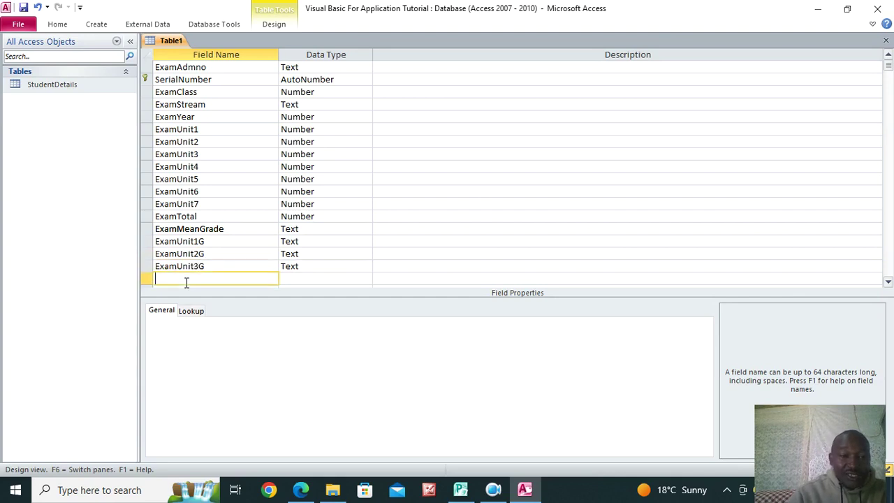
Add Text fields ExamUnit4G through ExamUnit7G, closing the Visual Basic editor that opened
text(ExamUnit4)
key(alt+F11)
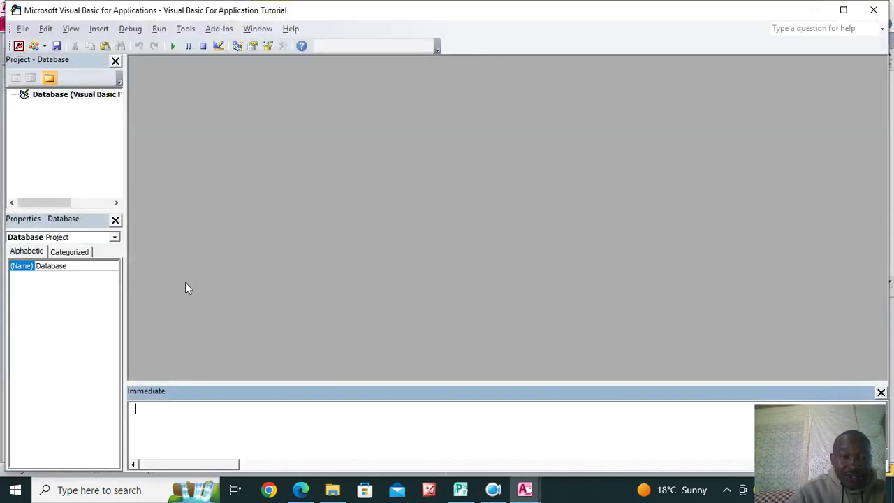
click(873, 14)
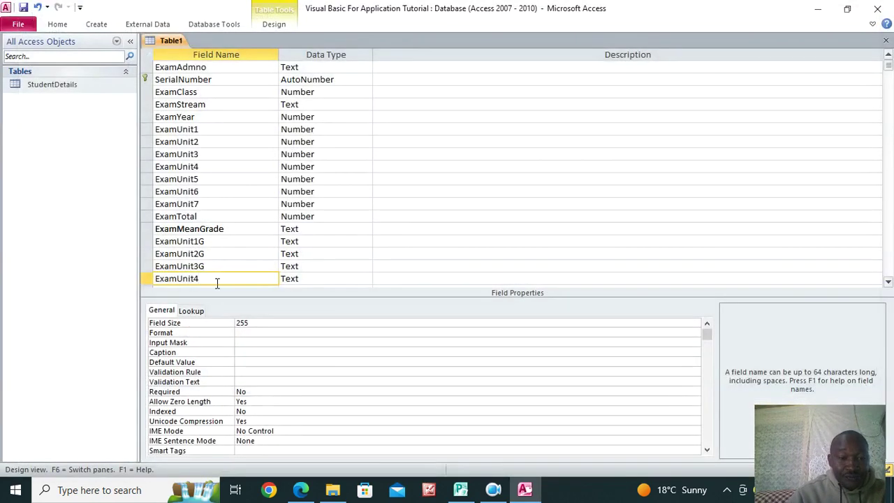
text(G)
scroll(216, 283, down, 3)
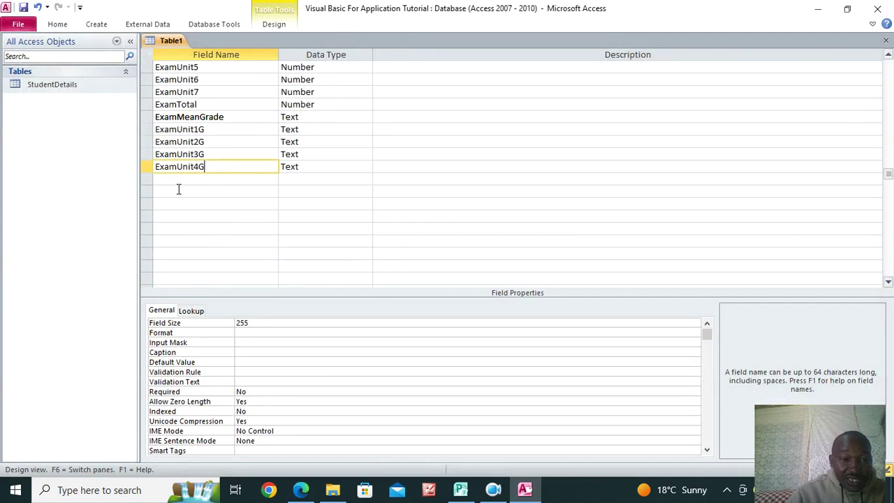
click(179, 188)
click(179, 179)
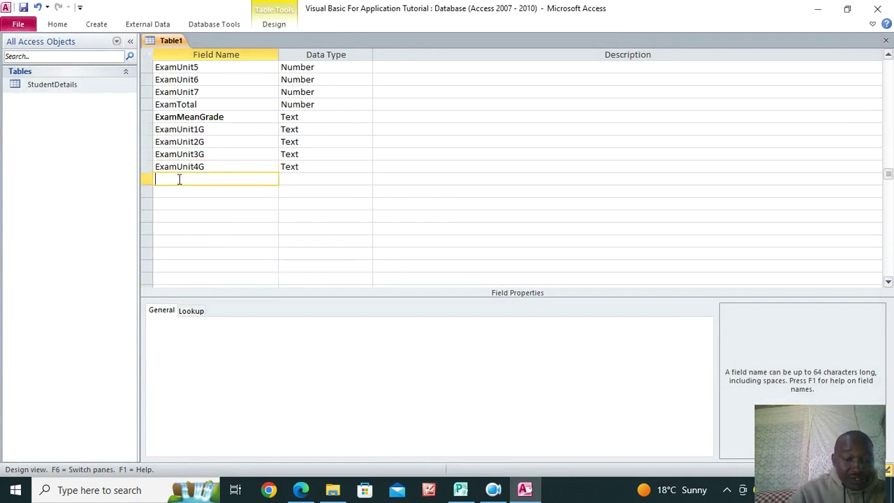
text(ExamUnit5G)
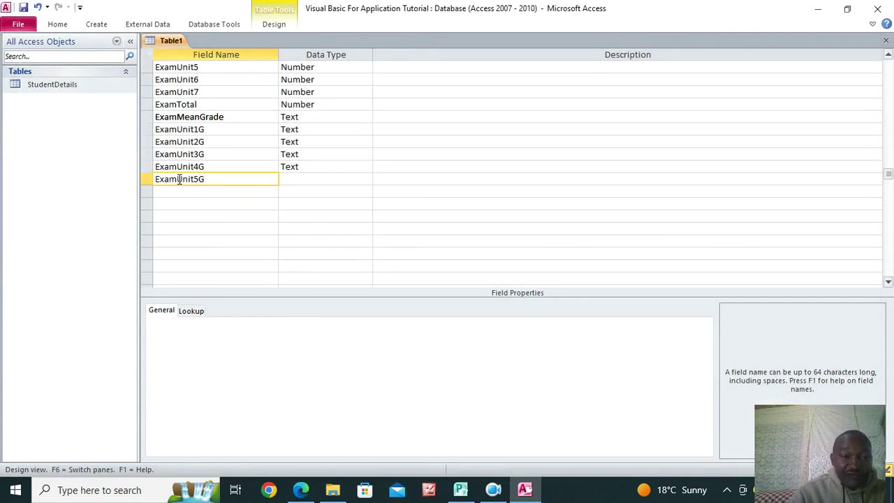
click(165, 189)
text(ExamUnit6G)
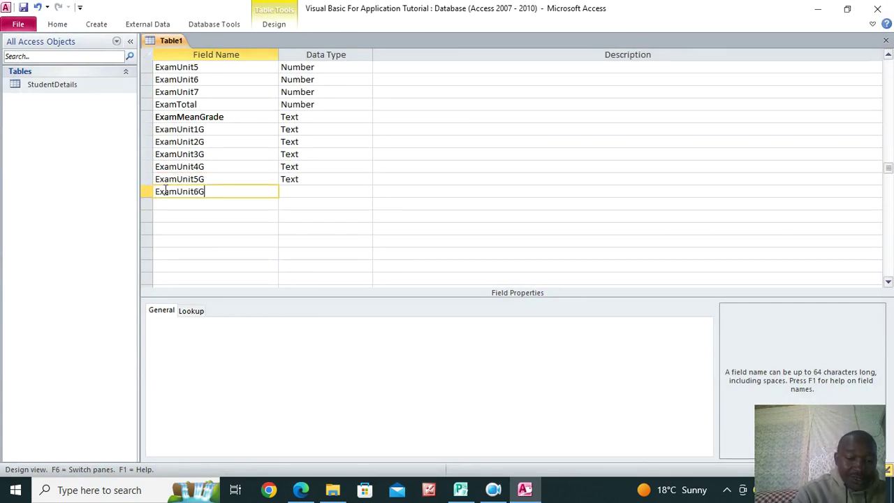
click(165, 203)
text(ExamUnit)
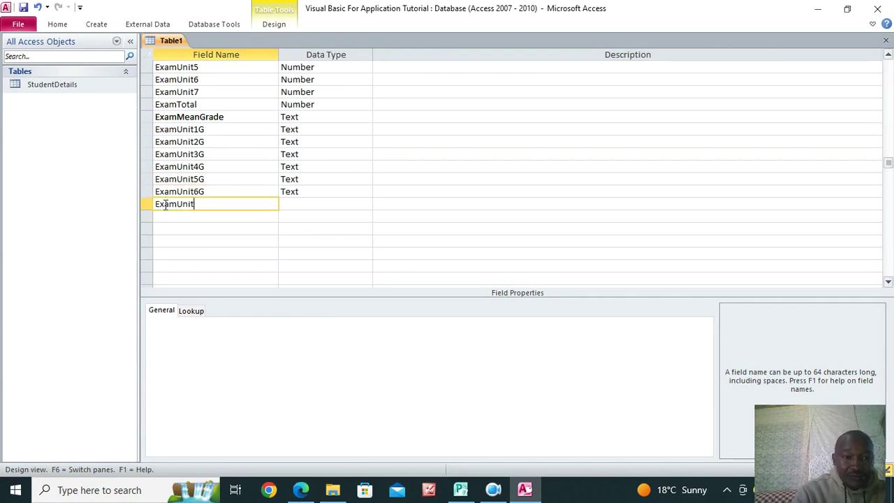
text(7G)
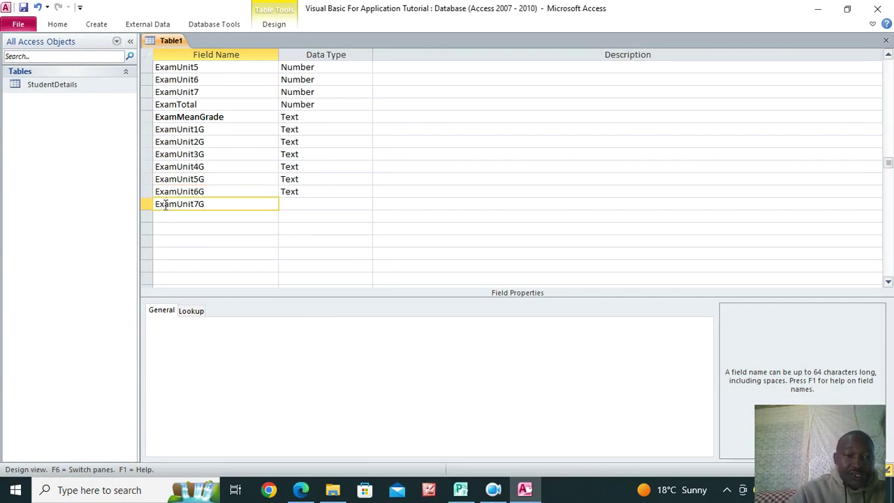
click(301, 204)
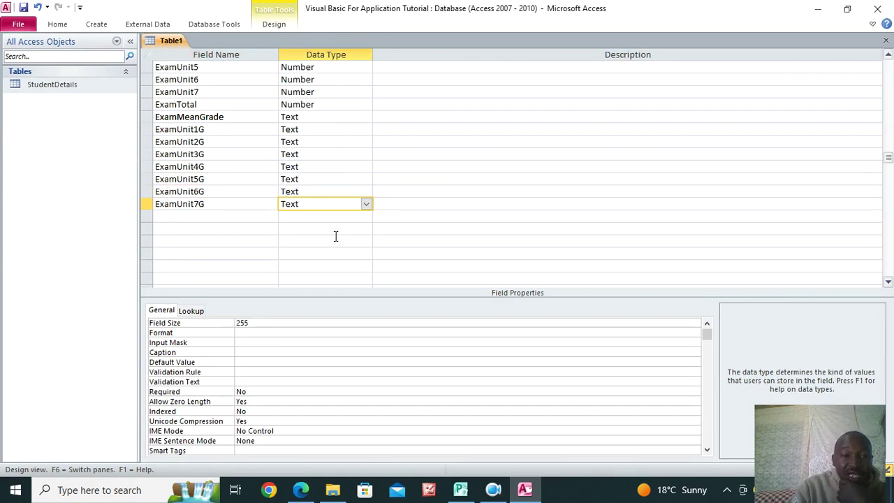
Describe ExamUnit1G as 'G stands for Grade' and ExamMeanGrade as 'this is the final average Grade for units done!'
text(G)
text(ra)
text(ds for )
text(Grade)
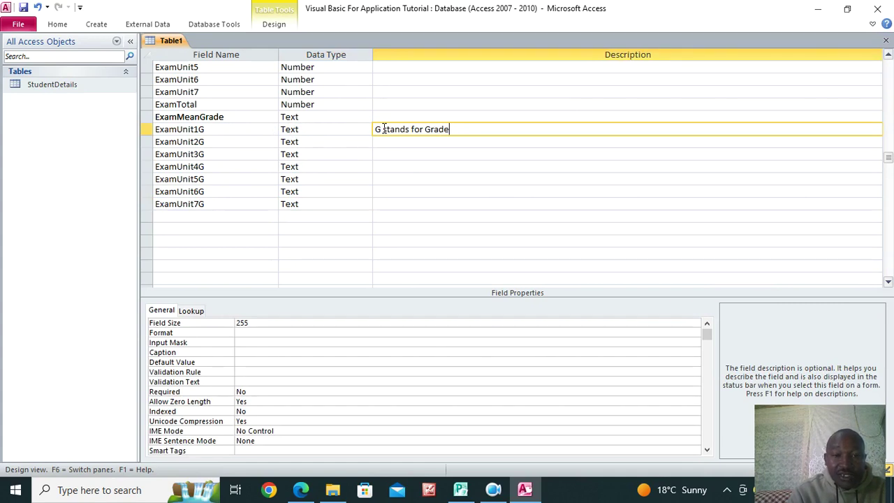
scroll(412, 164, up, 1)
click(394, 153)
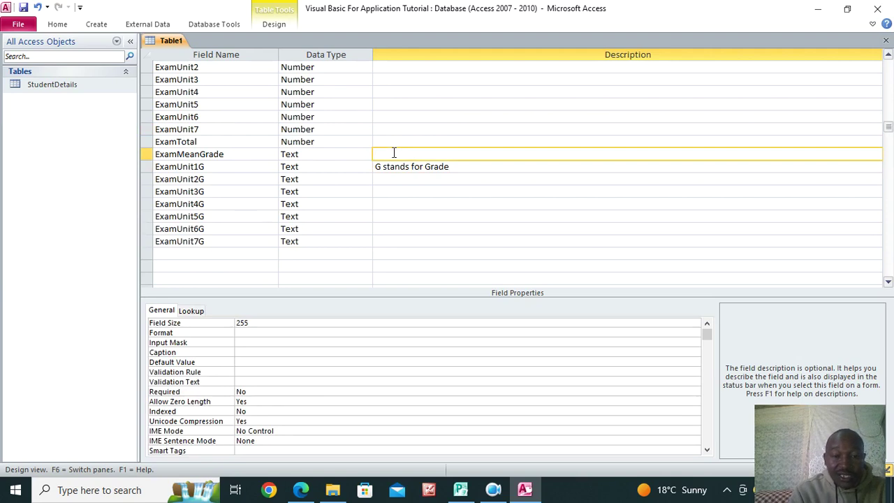
text(this is t)
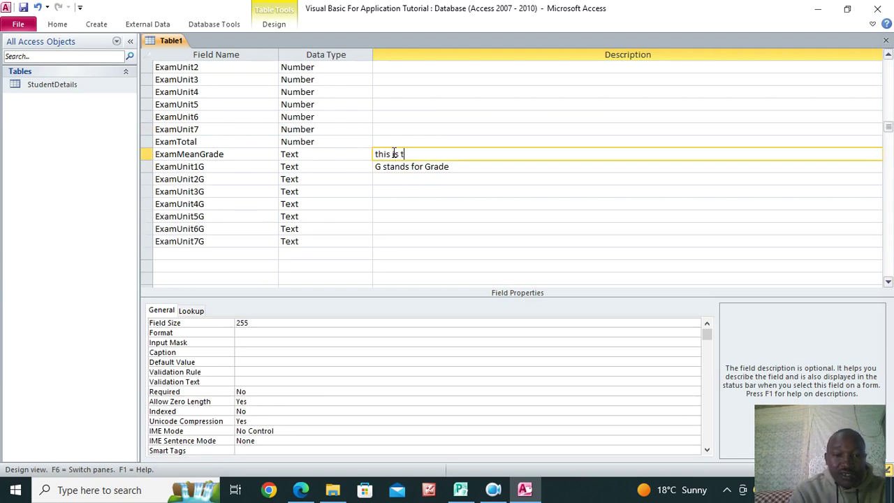
text(he final average)
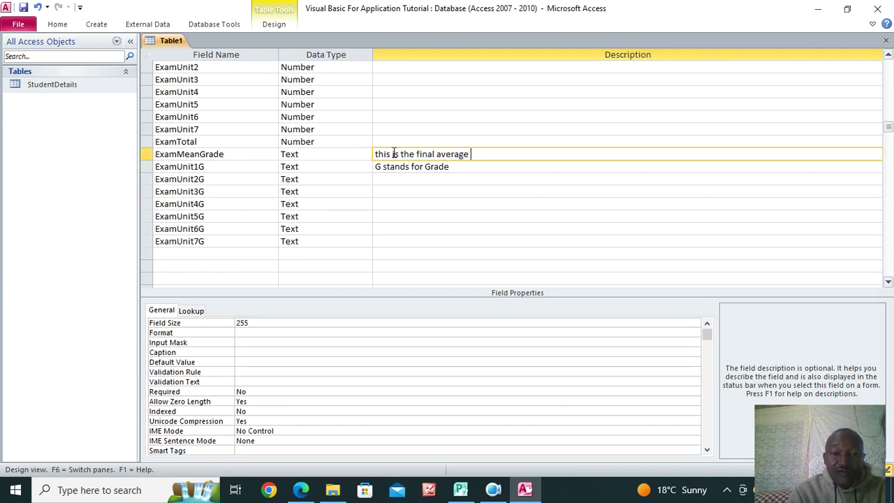
text( Grade for units done)
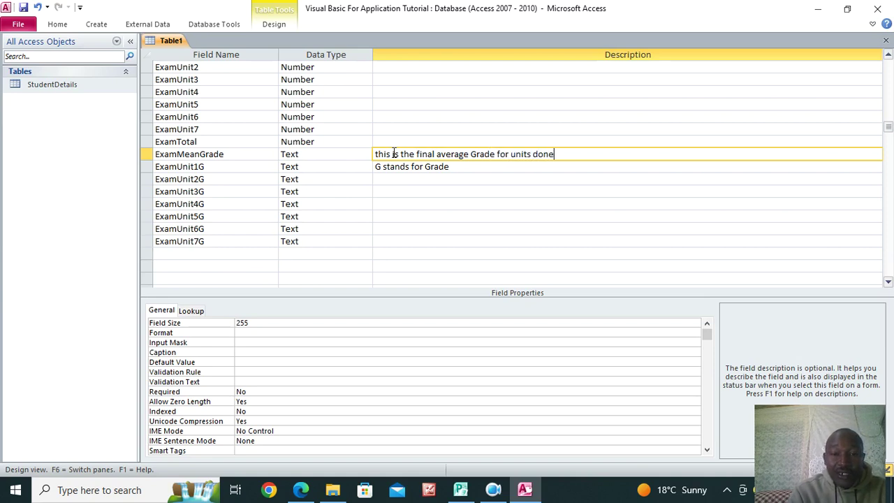
text(!)
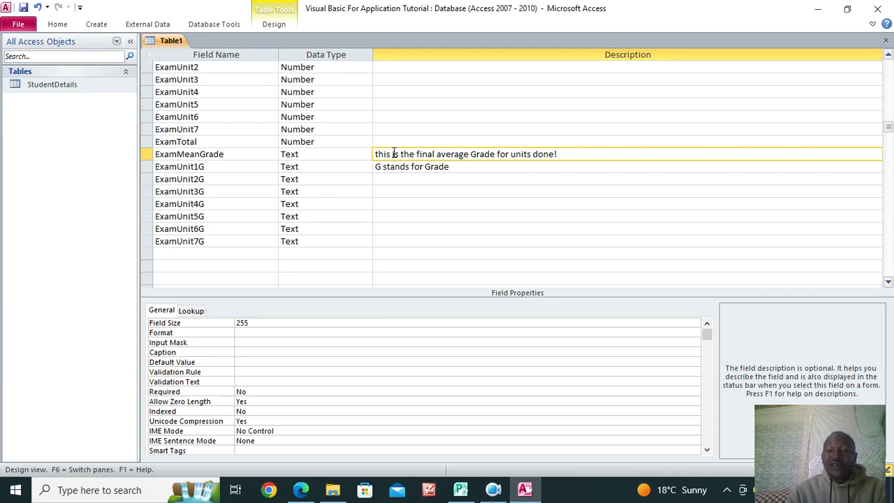
scroll(578, 194, up, 2)
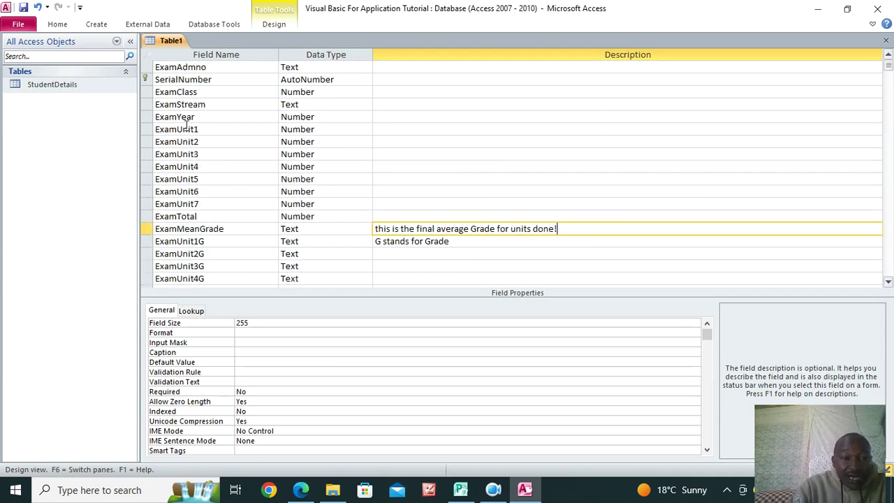
Save the new table design under the name ExamsDetails
click(25, 9)
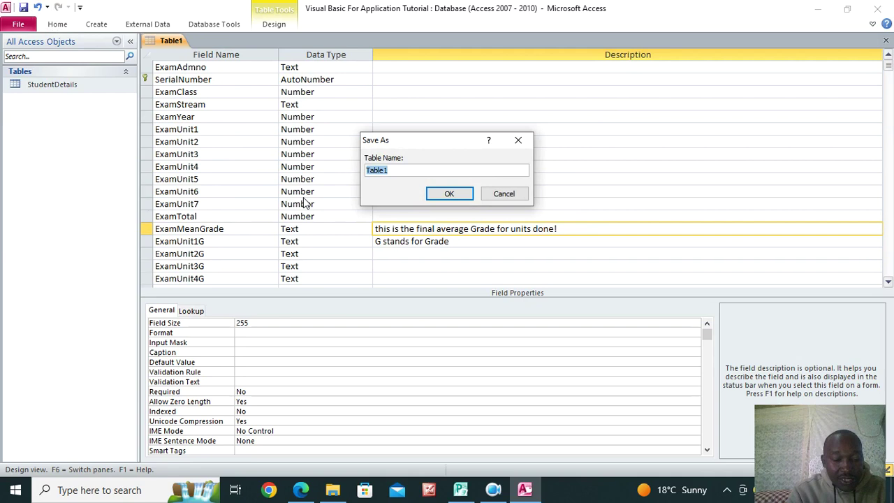
text(Exams)
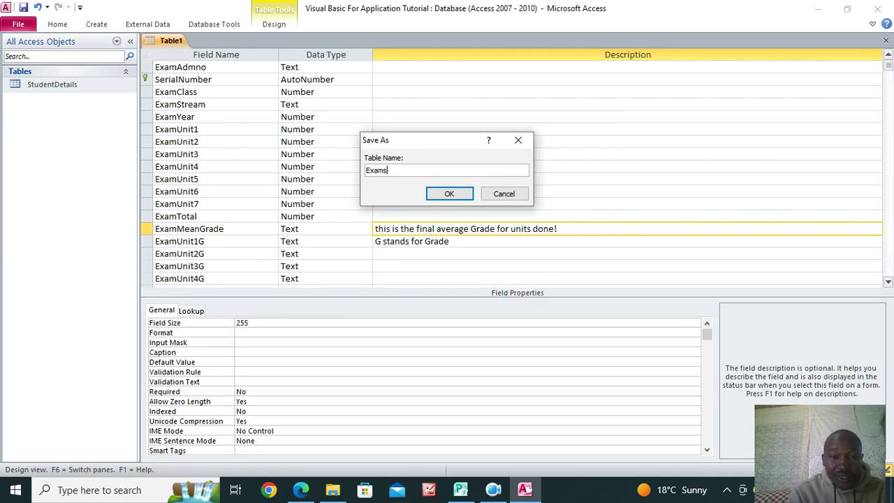
text(Details)
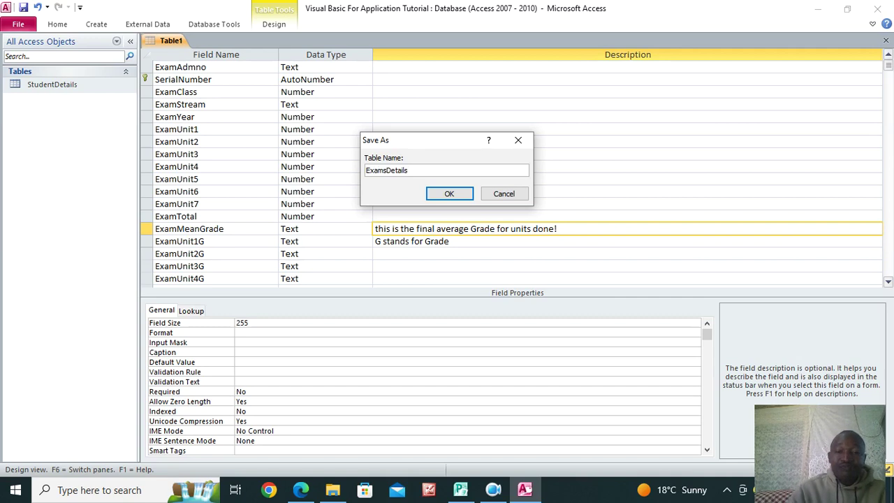
click(461, 199)
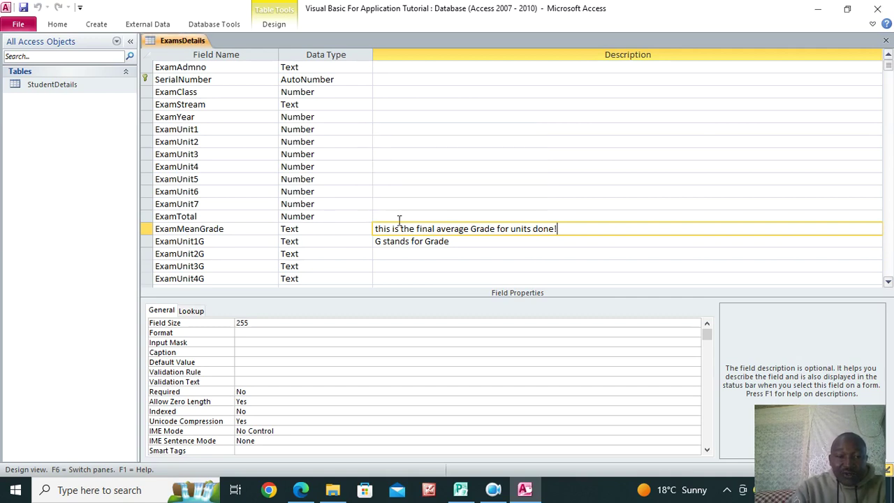
scroll(259, 209, down, 3)
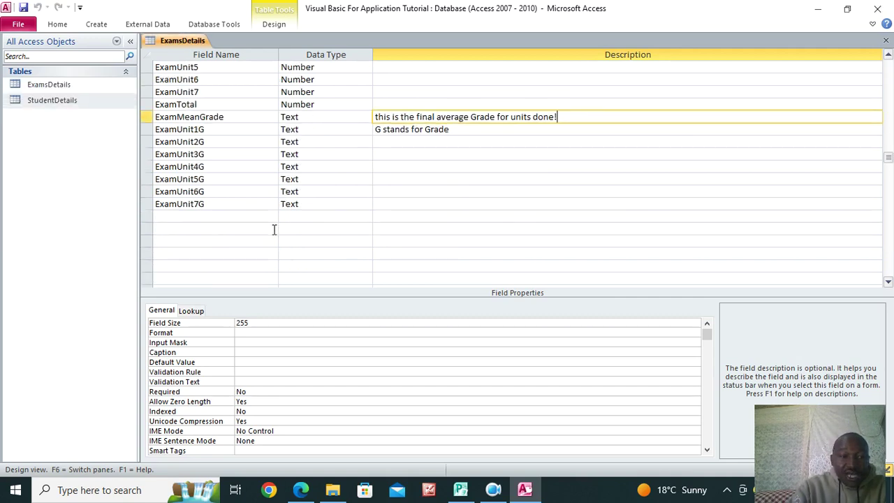
scroll(273, 228, up, 3)
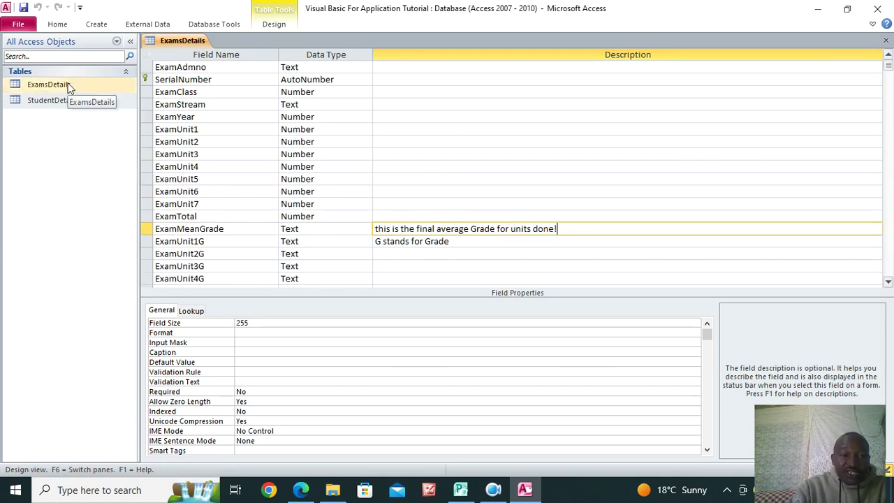
Close the ExamsDetails design and open StudentDetails in Design View
right_click(168, 41)
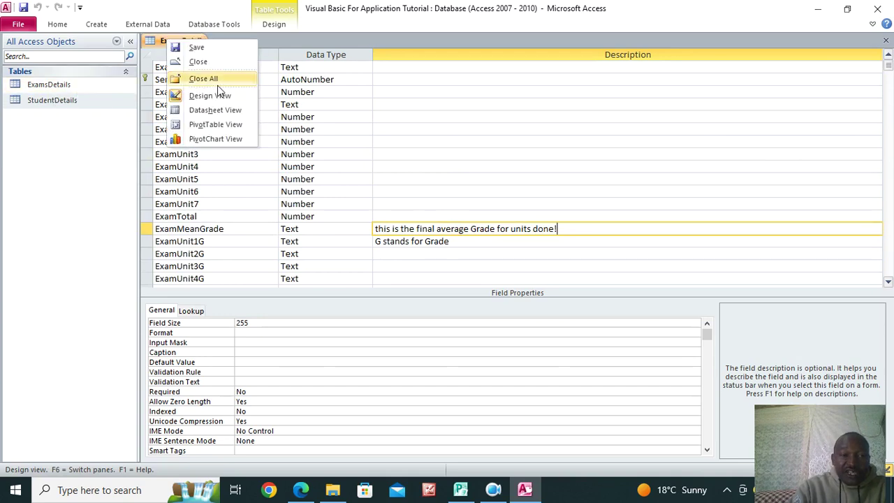
click(199, 61)
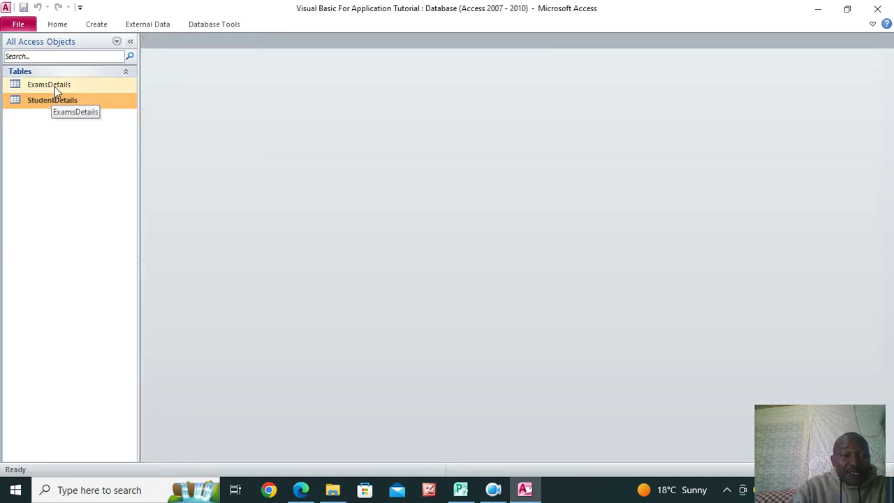
double_click(53, 103)
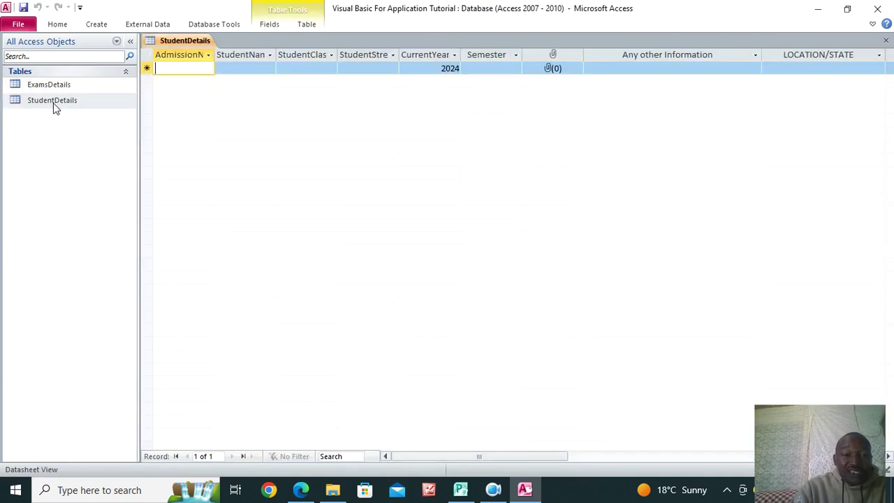
click(59, 25)
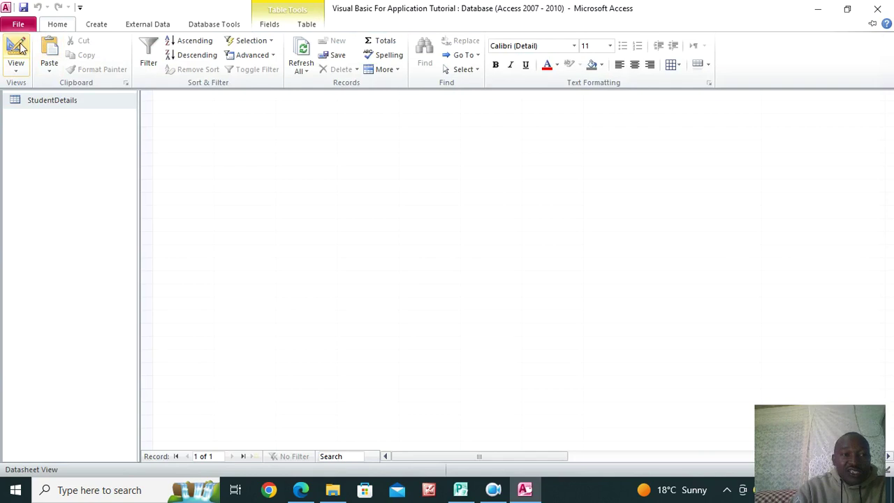
click(16, 48)
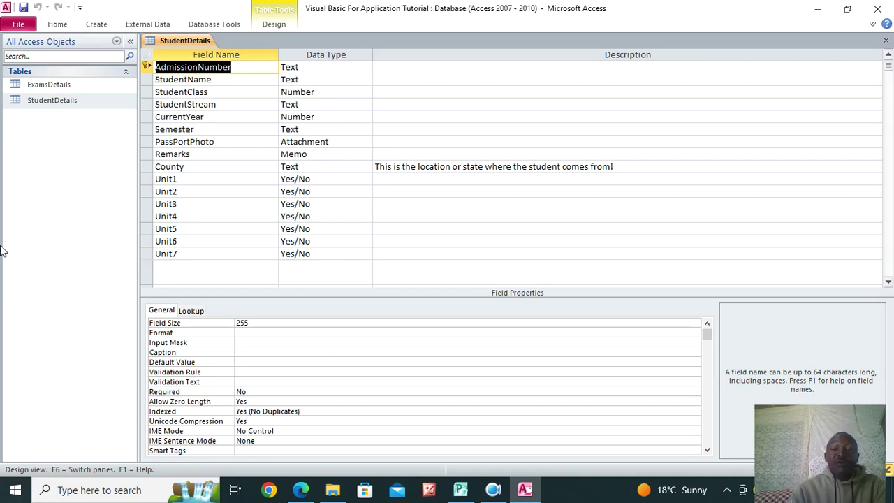
Close the StudentDetails design, leaving no tables open
click(884, 42)
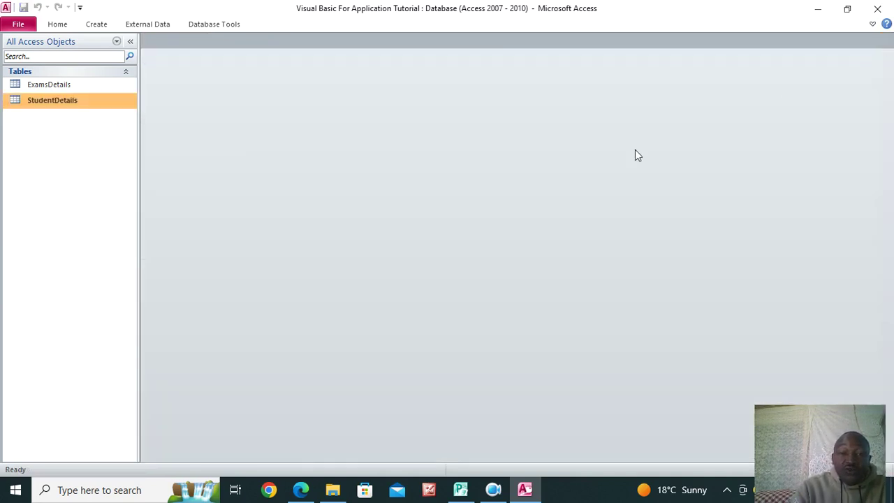
click(92, 28)
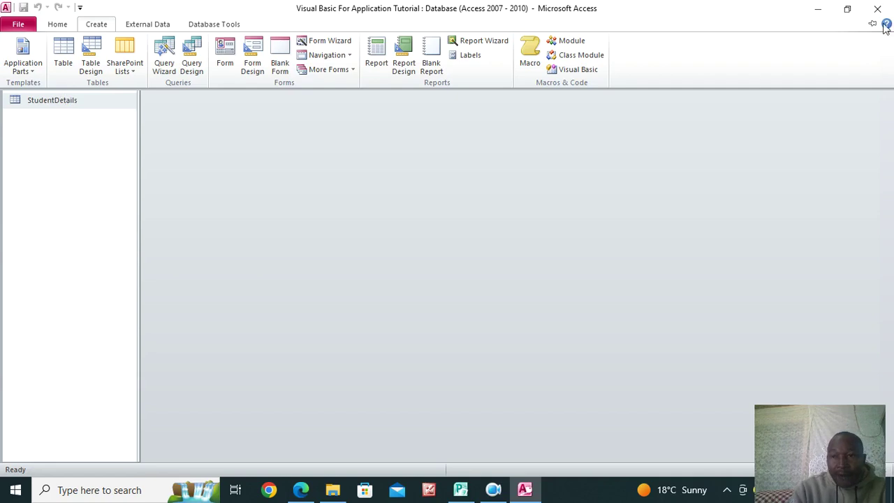
scroll(63, 49, up, 1)
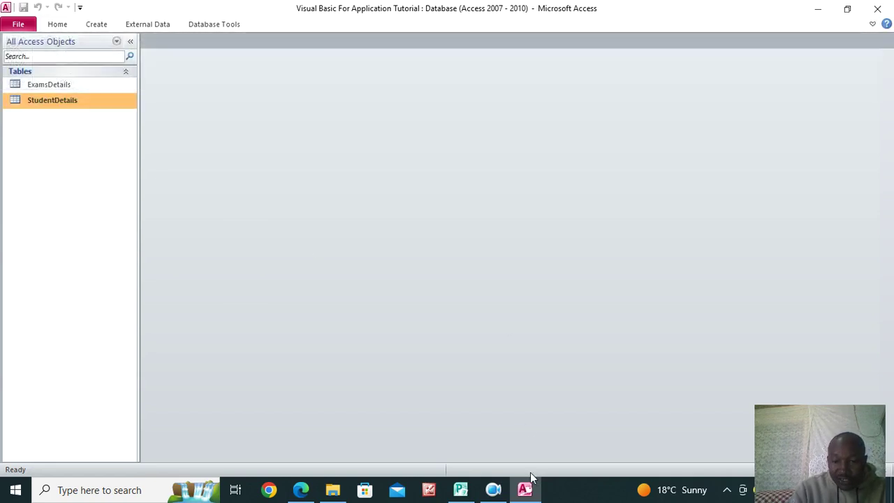
Quit Access and reopen the Visual Basic For Application Tutorial database from its folder
click(525, 486)
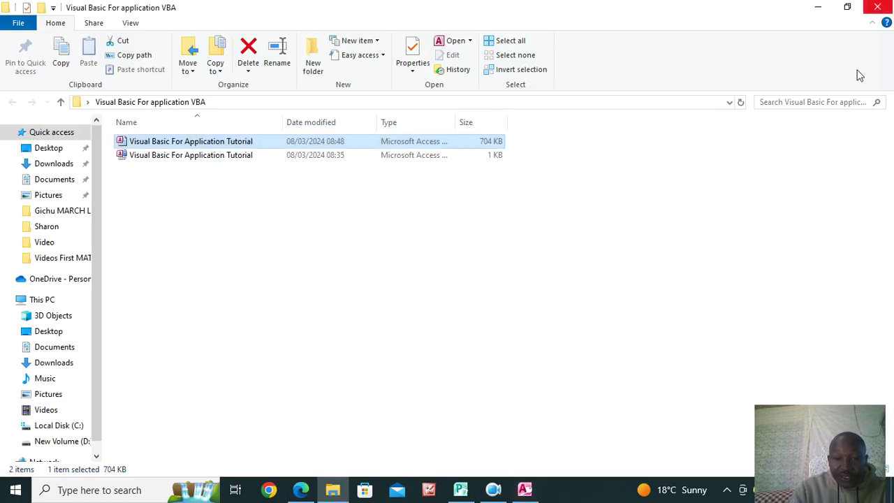
click(529, 491)
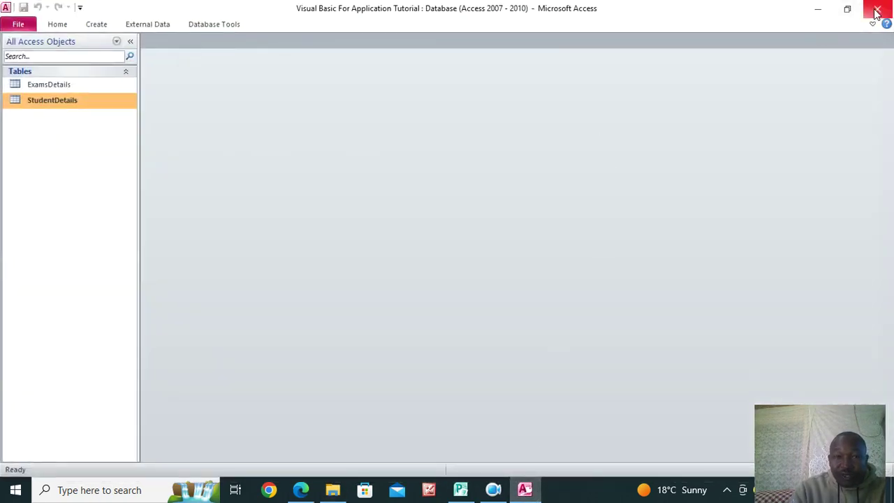
click(876, 11)
double_click(174, 143)
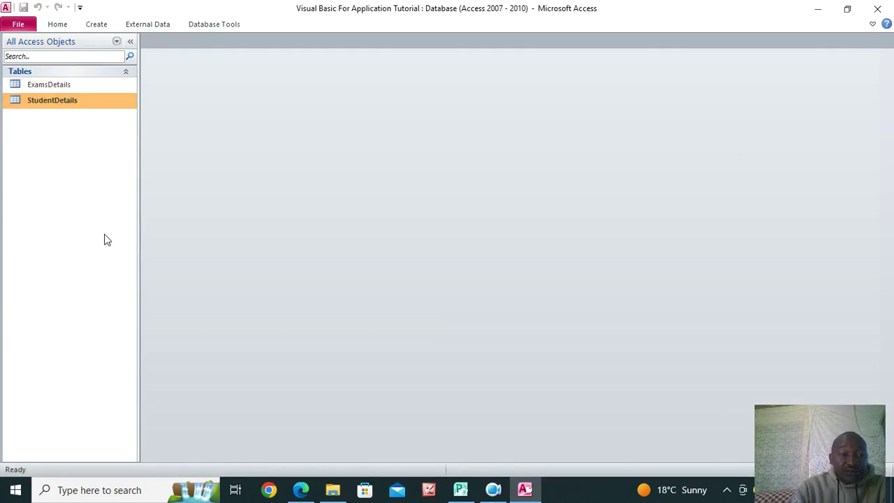
click(97, 24)
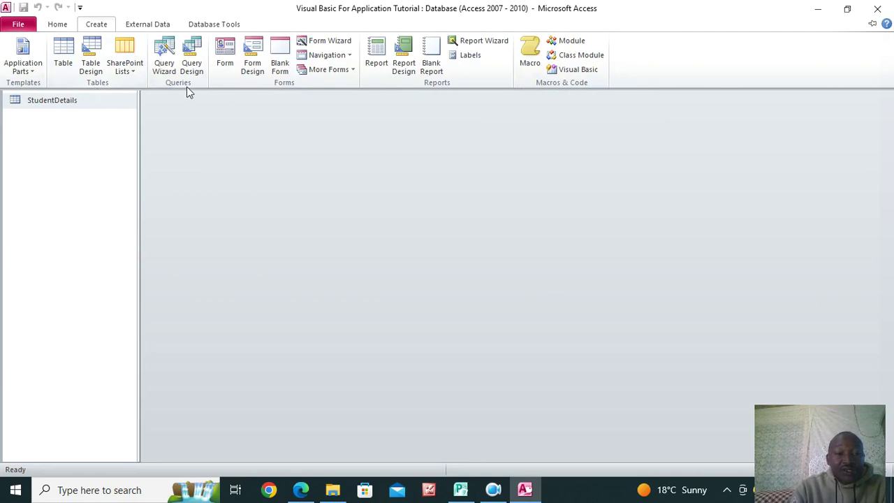
Create a new query design containing the ExamsDetails and StudentDetails tables
click(192, 62)
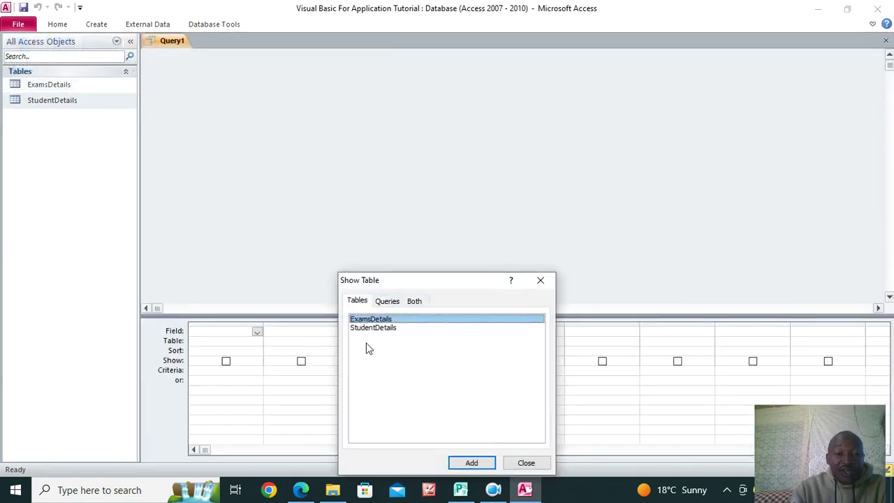
double_click(384, 320)
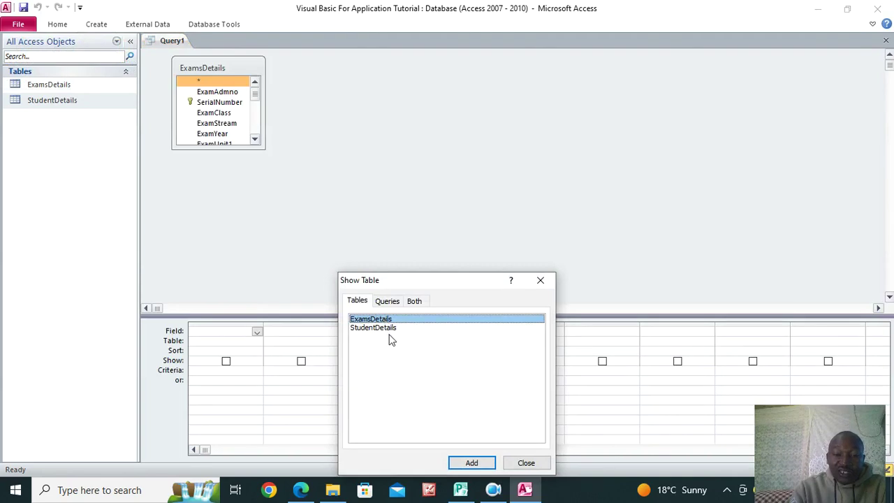
double_click(389, 327)
click(540, 280)
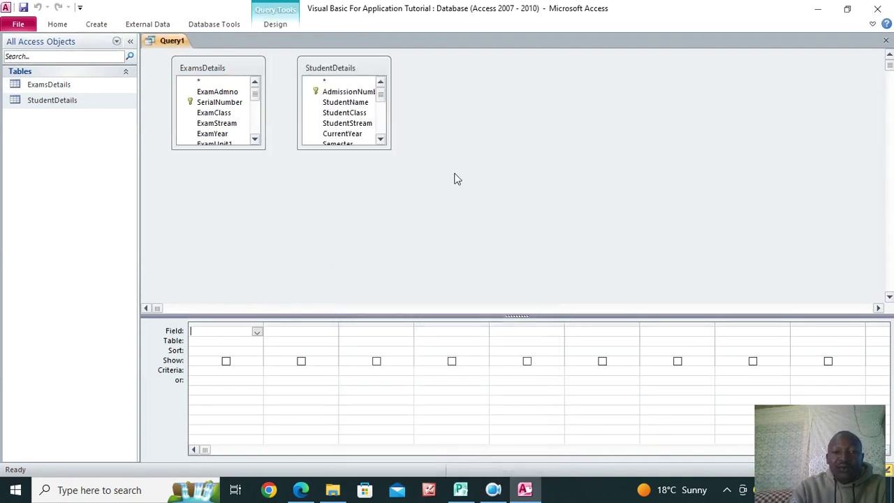
Arrange and enlarge both field lists, then add AdmissionNumber to the query grid
drag(209, 70, 471, 68)
drag(343, 151, 336, 261)
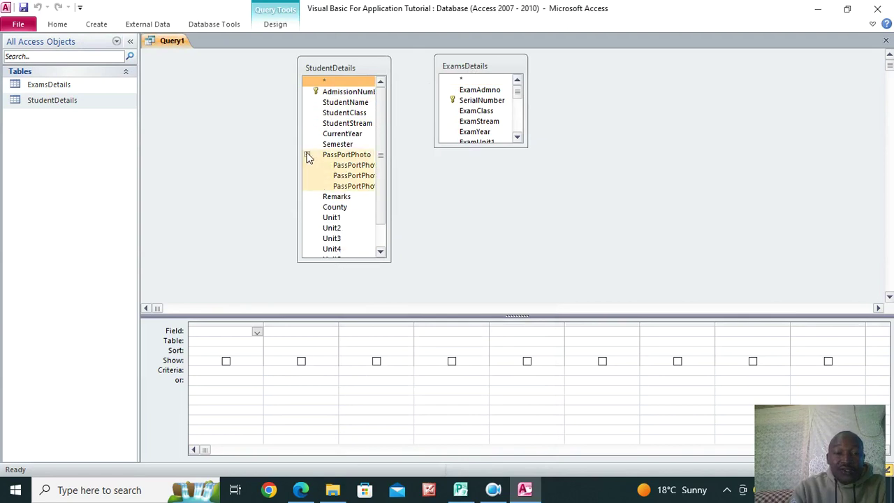
click(307, 155)
drag(328, 67, 211, 56)
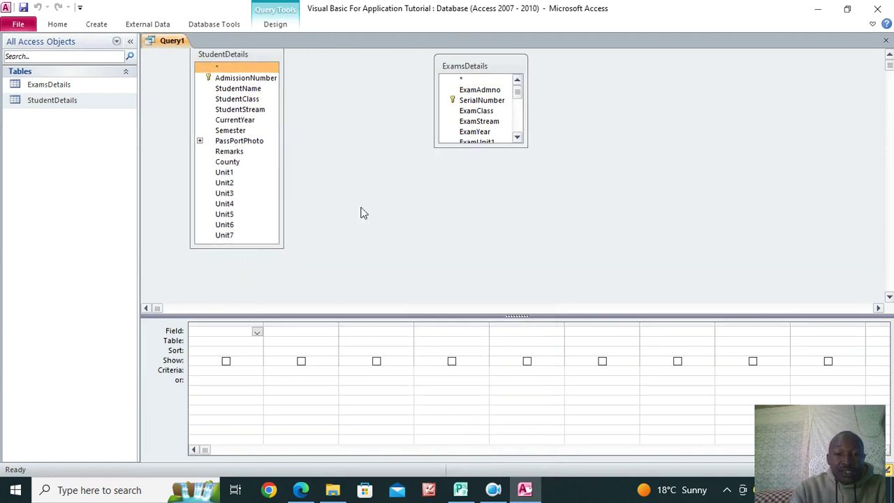
drag(475, 146, 485, 301)
scroll(519, 211, down, 1)
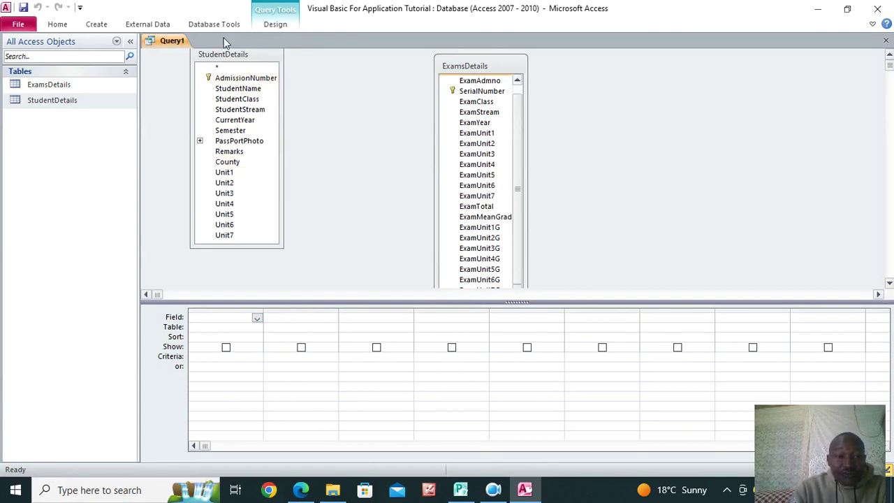
double_click(241, 78)
Add StudentName, StudentClass, StudentStream, CurrentYear, Semester, Remarks and County to the query grid
double_click(240, 89)
double_click(240, 100)
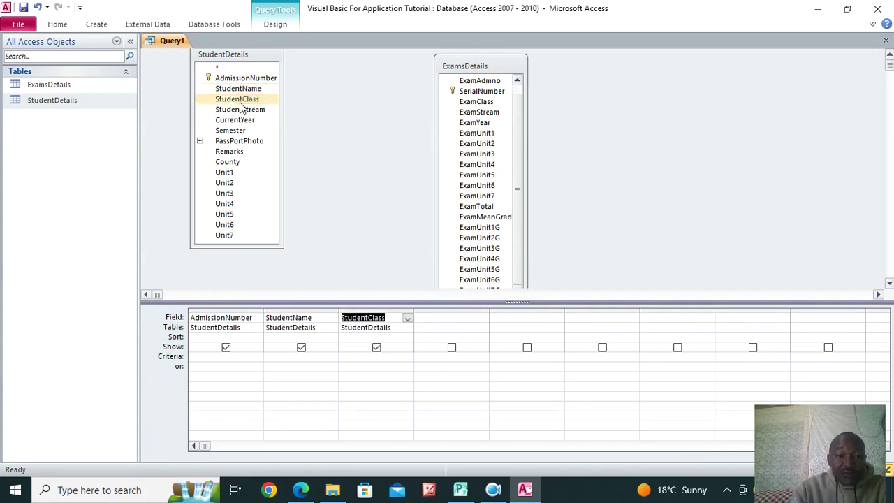
double_click(240, 109)
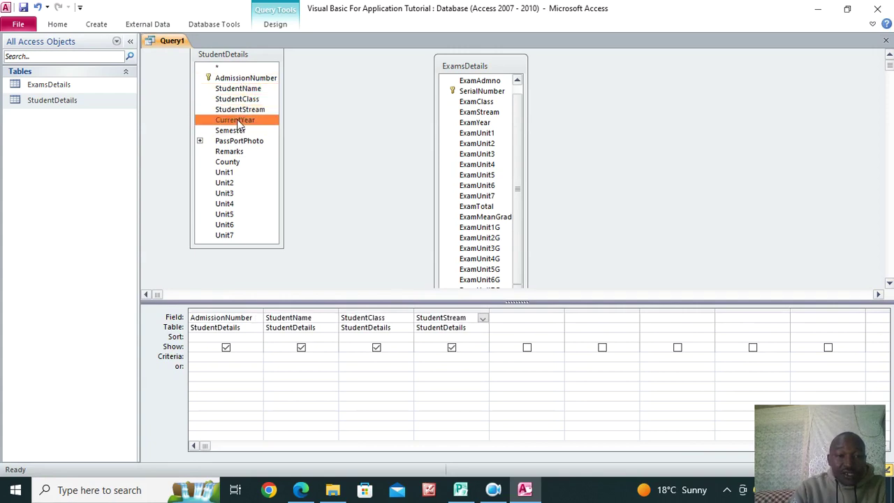
double_click(237, 120)
double_click(238, 130)
double_click(237, 151)
double_click(236, 162)
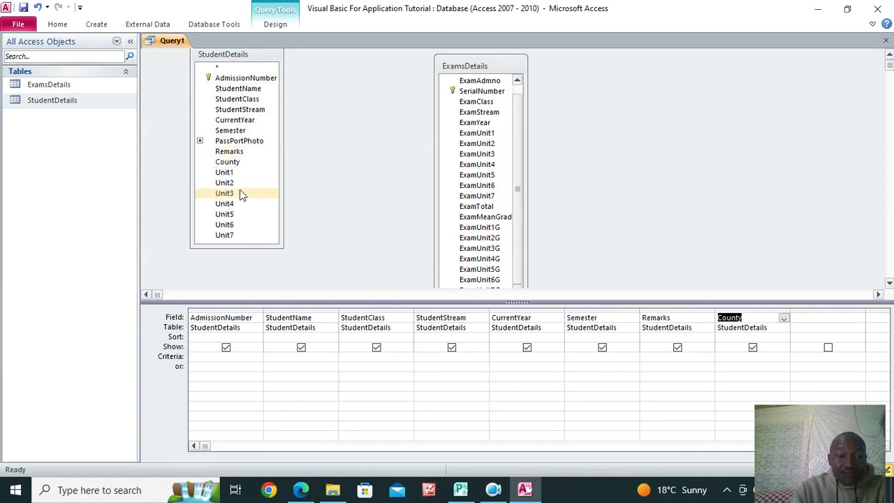
Add the StudentDetails fields Unit1 through Unit7 as query columns
double_click(228, 173)
double_click(225, 183)
double_click(226, 193)
double_click(226, 204)
double_click(225, 214)
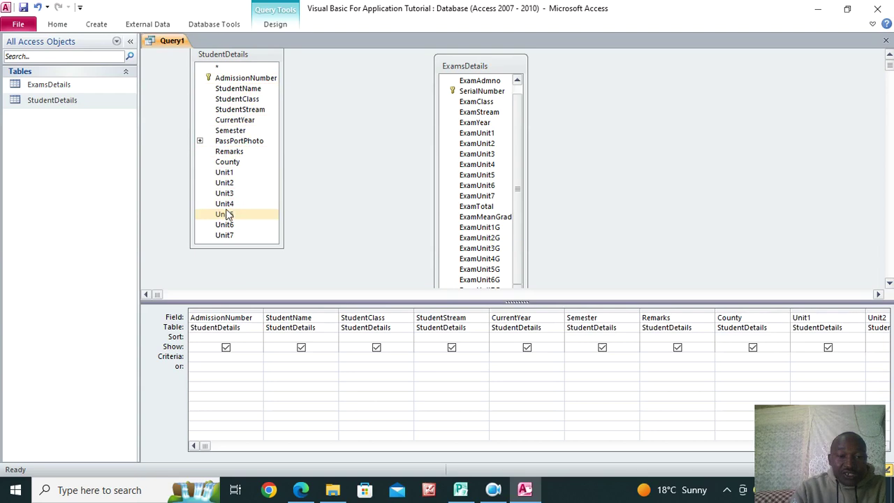
double_click(230, 225)
double_click(224, 235)
click(266, 446)
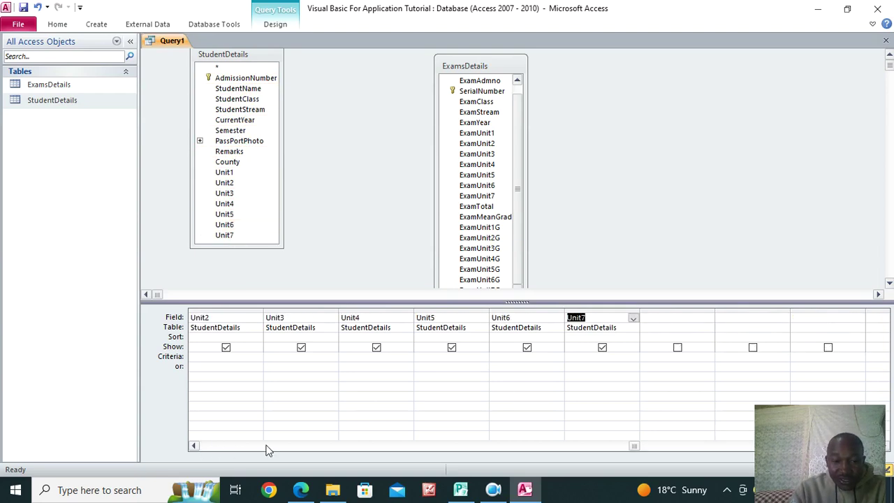
drag(663, 451, 722, 451)
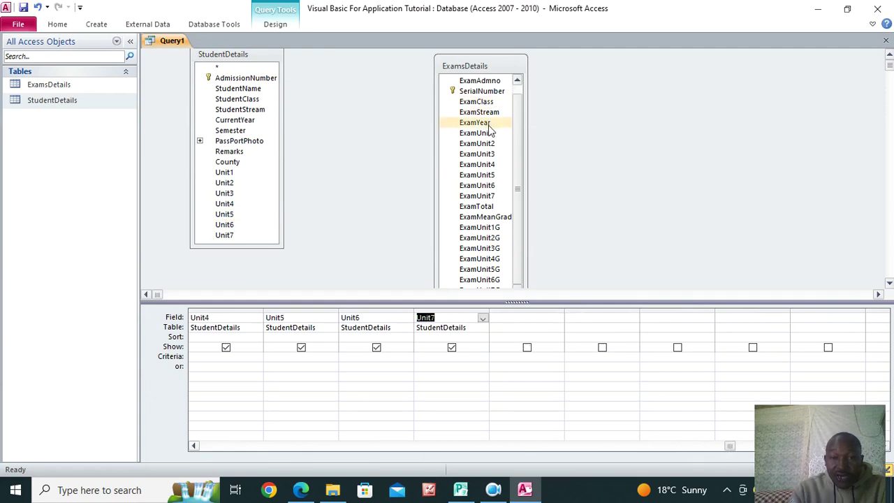
Add ExamAdmno, ExamClass, ExamStream, ExamYear, ExamUnit1 and ExamUnit2 to the query grid
double_click(485, 82)
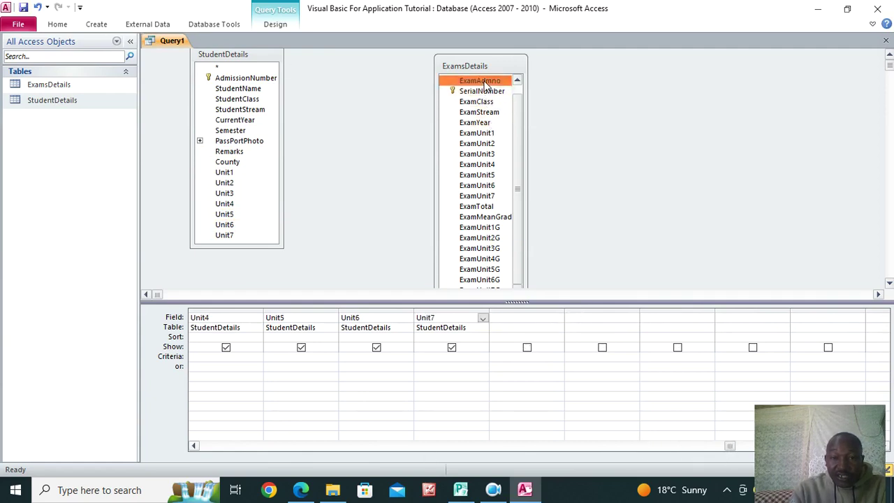
double_click(483, 102)
double_click(491, 114)
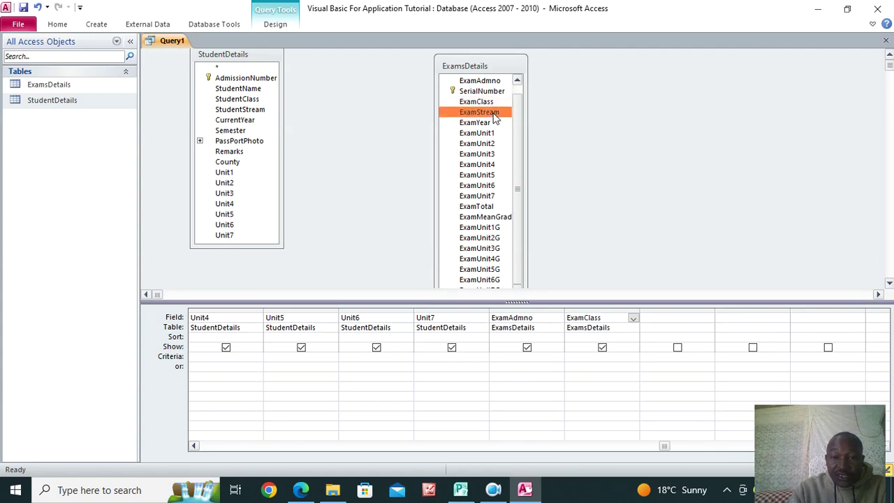
double_click(492, 123)
double_click(493, 133)
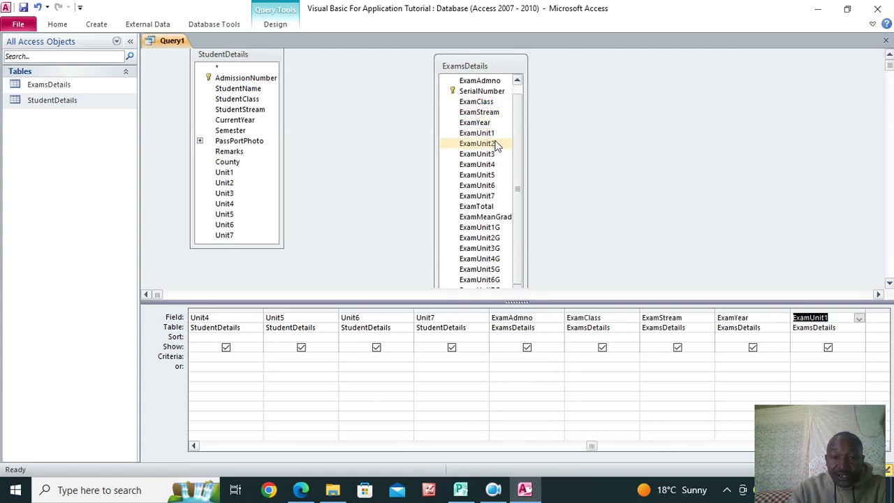
double_click(493, 144)
Add ExamUnit3 through ExamUnit7 as query columns
click(495, 155)
double_click(495, 155)
double_click(494, 165)
click(493, 176)
double_click(493, 176)
click(493, 186)
double_click(494, 185)
click(493, 196)
double_click(494, 196)
Add ExamTotal, ExamMeanGrade, ExamUnit1G and ExamUnit2G to the query grid
double_click(494, 207)
click(493, 217)
double_click(494, 217)
click(494, 228)
double_click(494, 227)
click(494, 237)
double_click(495, 237)
click(489, 250)
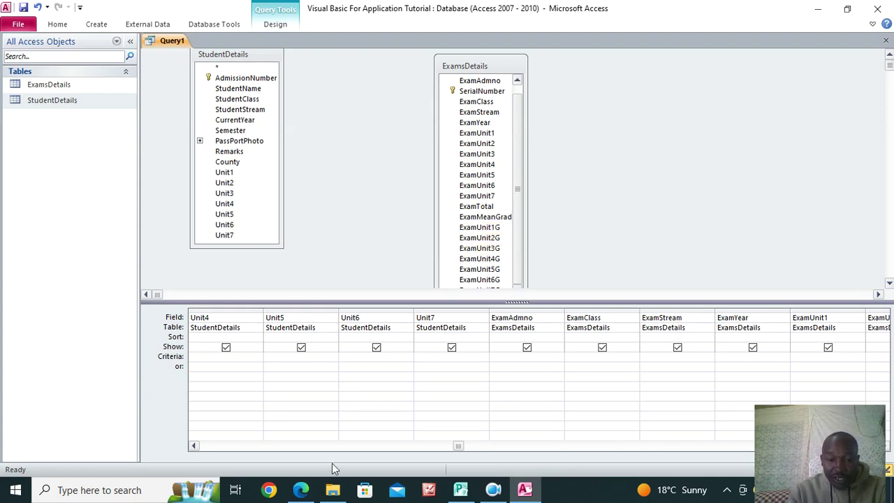
drag(459, 447, 603, 446)
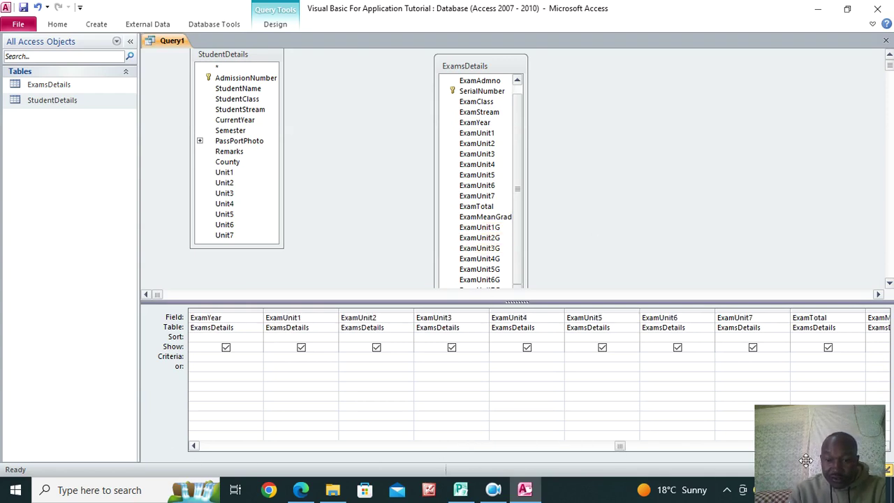
drag(619, 446, 790, 451)
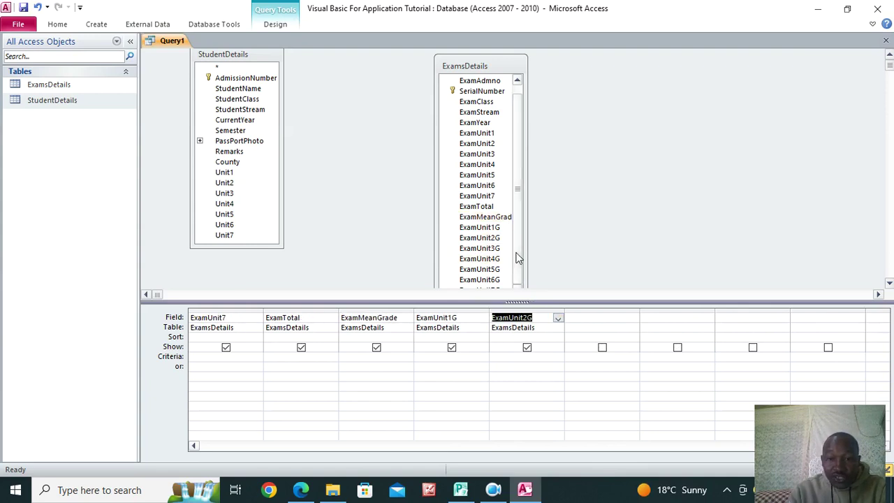
Add the grade fields ExamUnit3G through ExamUnit7G, enlarging the table list to reach the last one
double_click(493, 248)
double_click(497, 259)
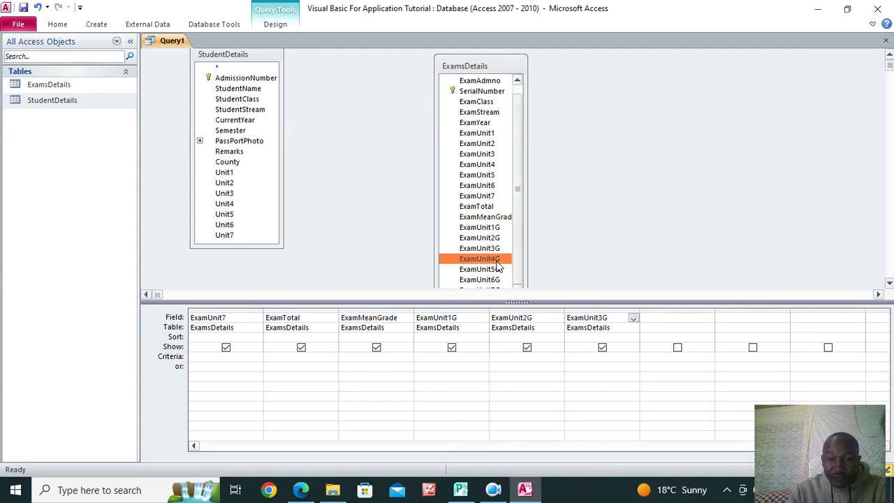
double_click(497, 268)
click(498, 280)
double_click(498, 280)
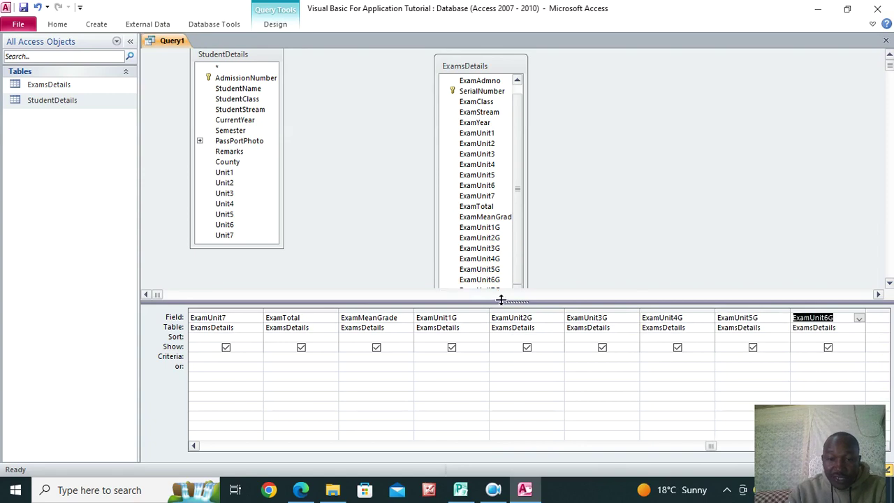
drag(501, 301, 509, 328)
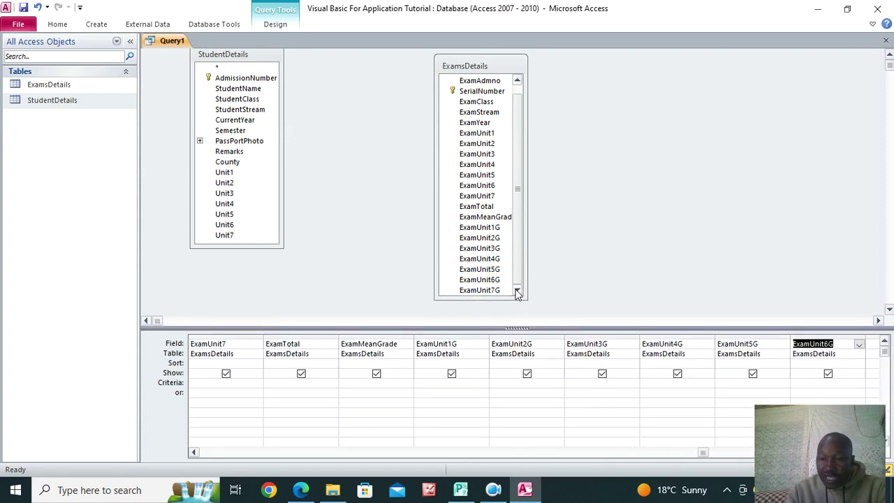
click(710, 453)
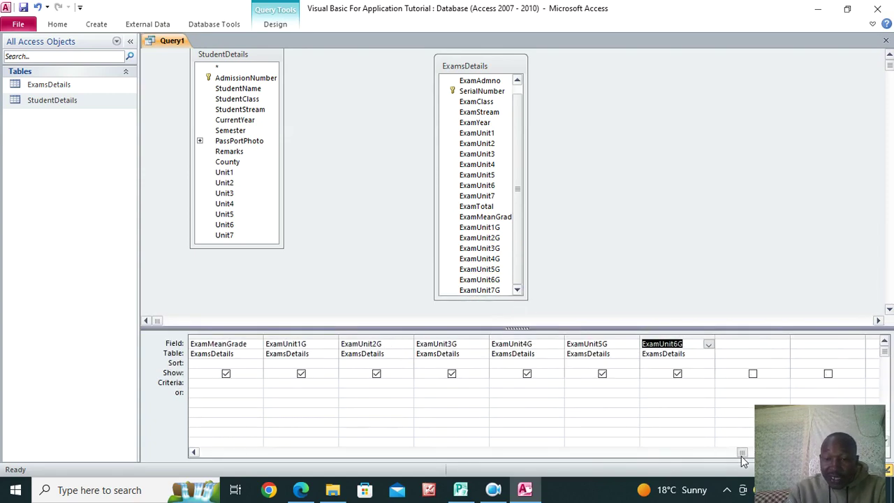
double_click(492, 292)
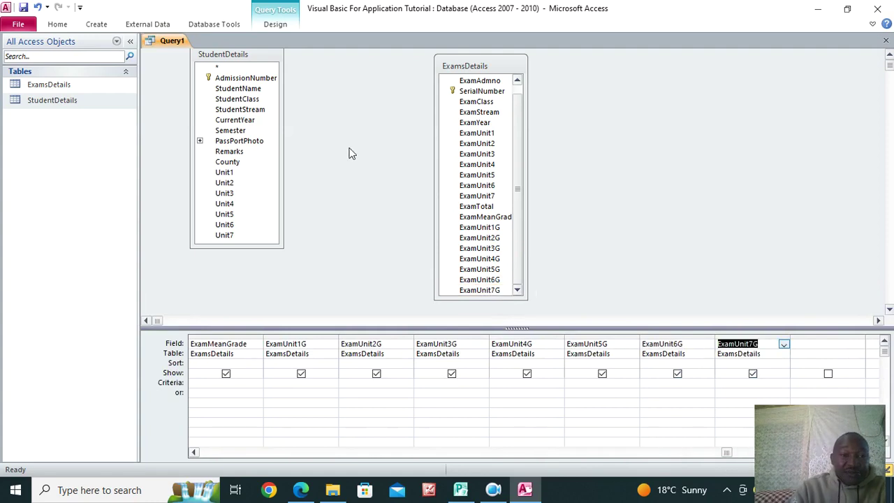
Save Query1 with the query name 'MasterQ'
click(23, 7)
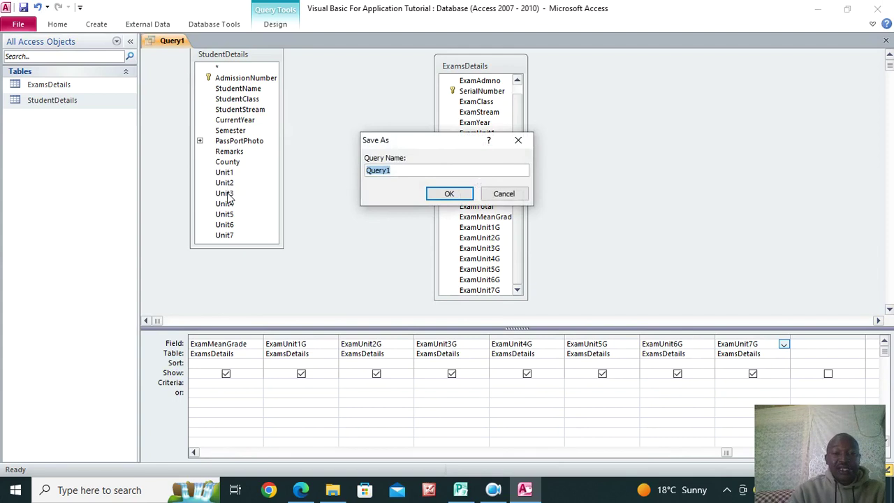
text(Ma)
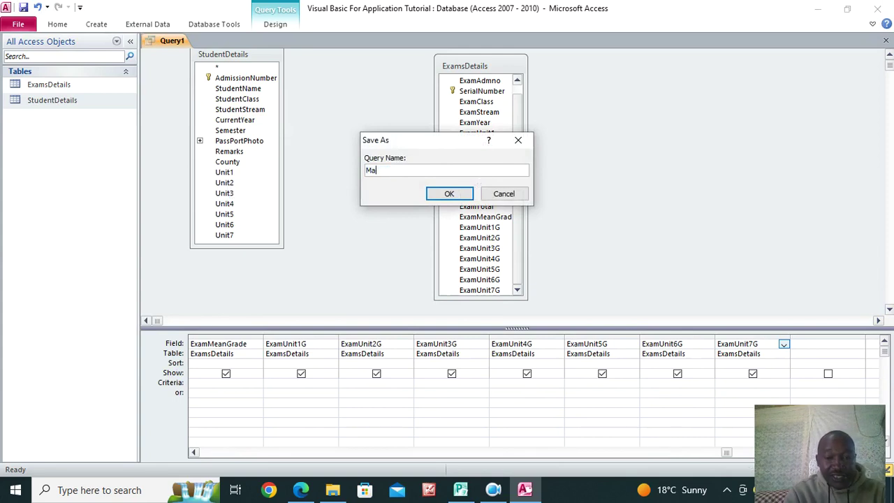
text(sterQ)
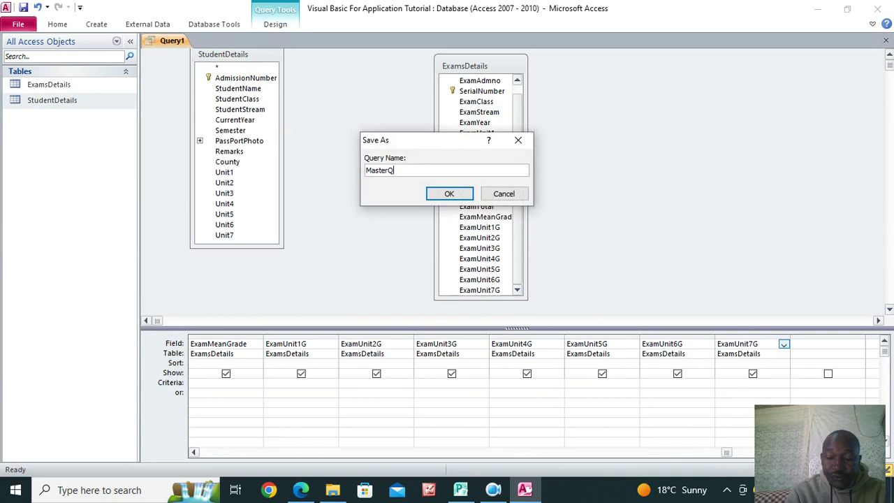
key(Return)
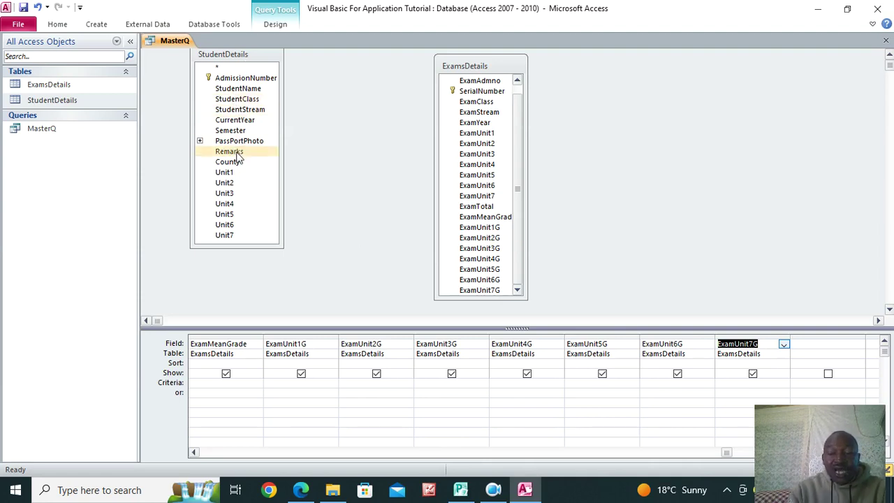
Join AdmissionNumber to ExamAdmno, keeping all StudentDetails records (join type 2)
click(239, 81)
drag(239, 81, 488, 95)
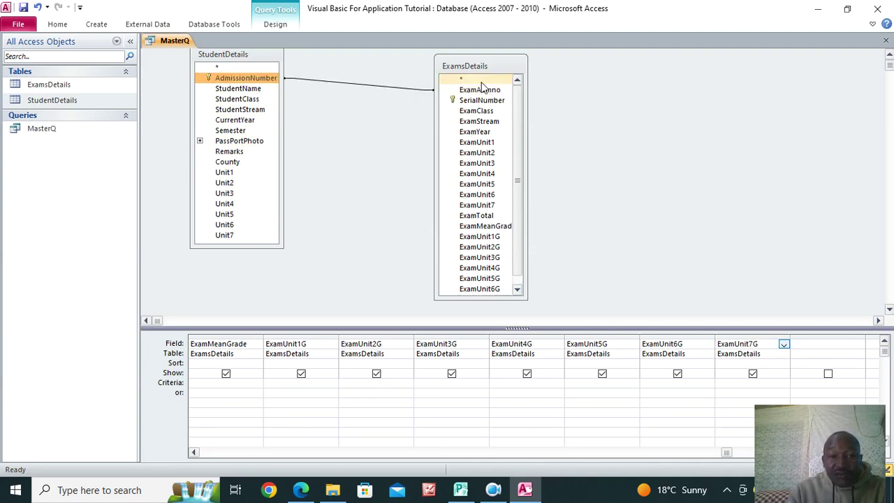
double_click(371, 85)
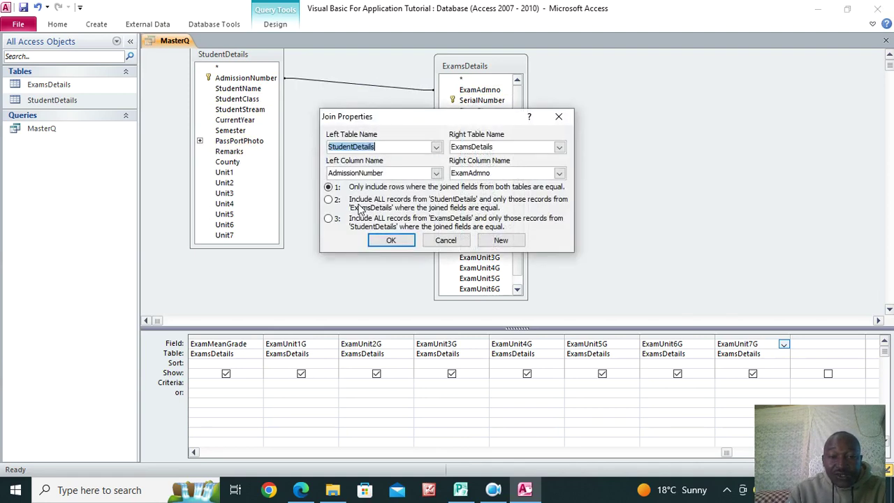
click(331, 201)
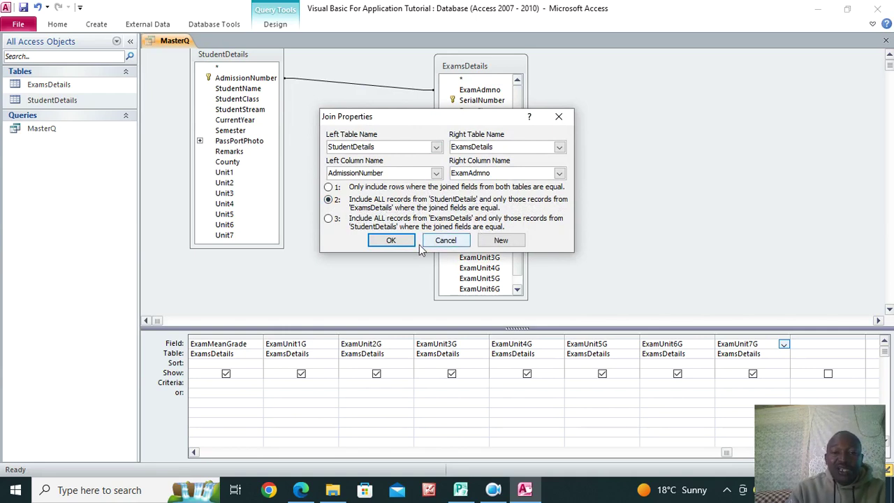
click(393, 242)
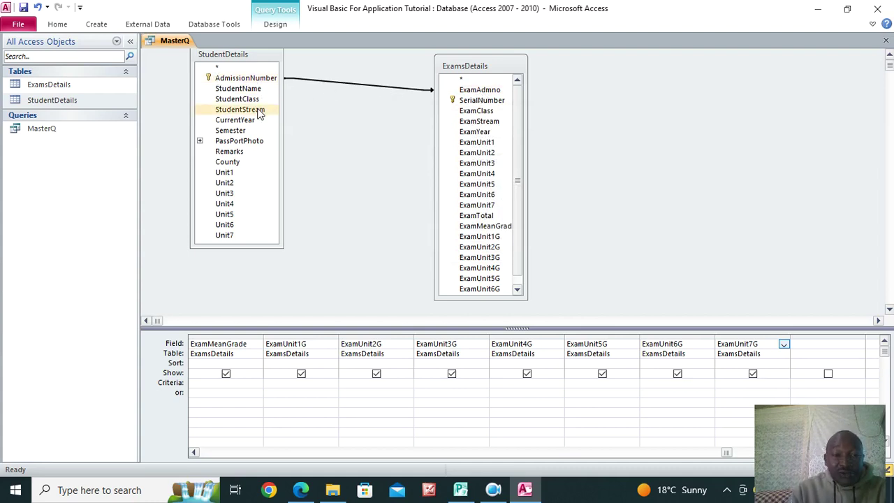
Join StudentClass to ExamClass, keeping all StudentDetails records (join type 2)
drag(246, 103, 475, 111)
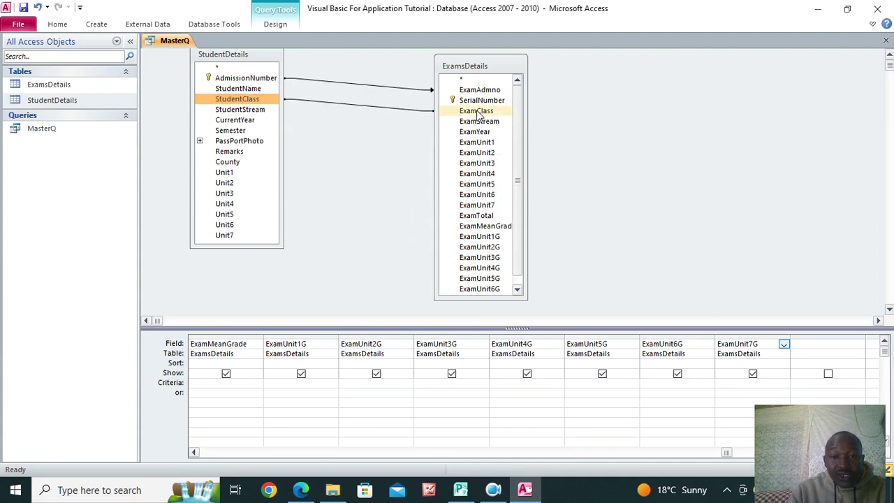
double_click(369, 106)
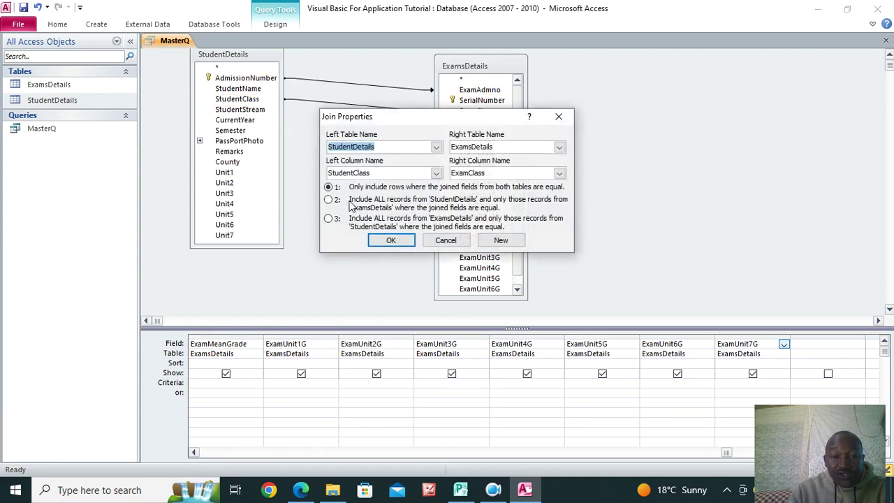
click(332, 204)
click(330, 202)
click(391, 240)
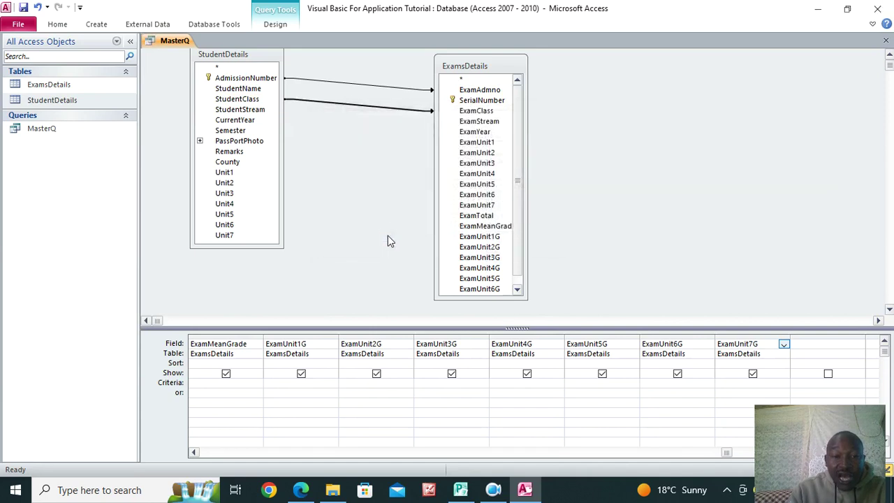
Join StudentStream to ExamStream, keeping all StudentDetails records (join type 2)
drag(244, 109, 475, 122)
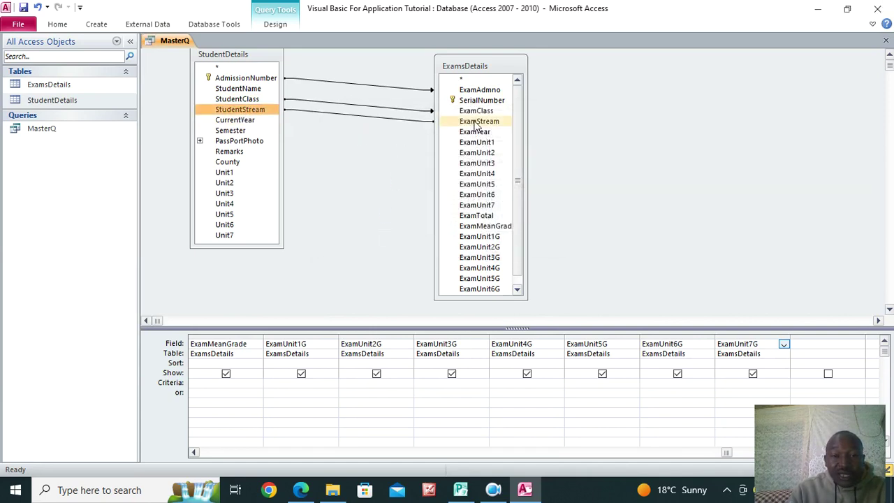
double_click(360, 116)
click(328, 199)
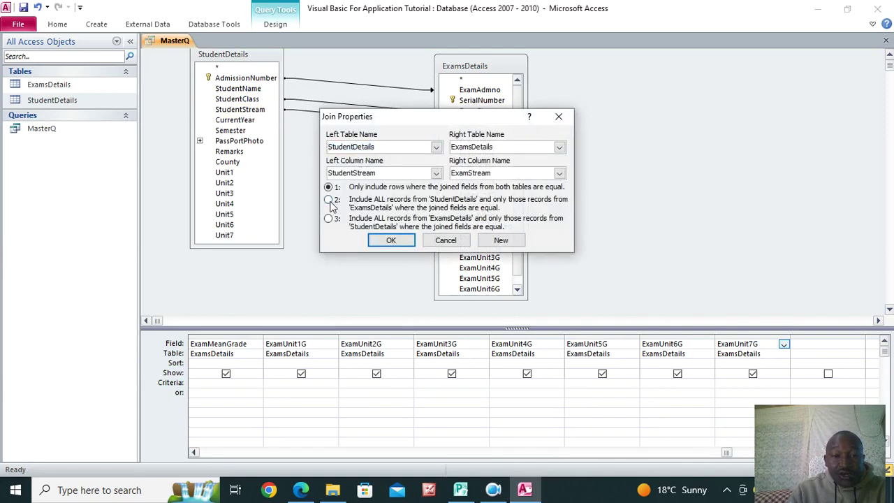
click(391, 239)
Join CurrentYear to ExamYear, keeping all StudentDetails records (join type 2)
drag(244, 120, 474, 133)
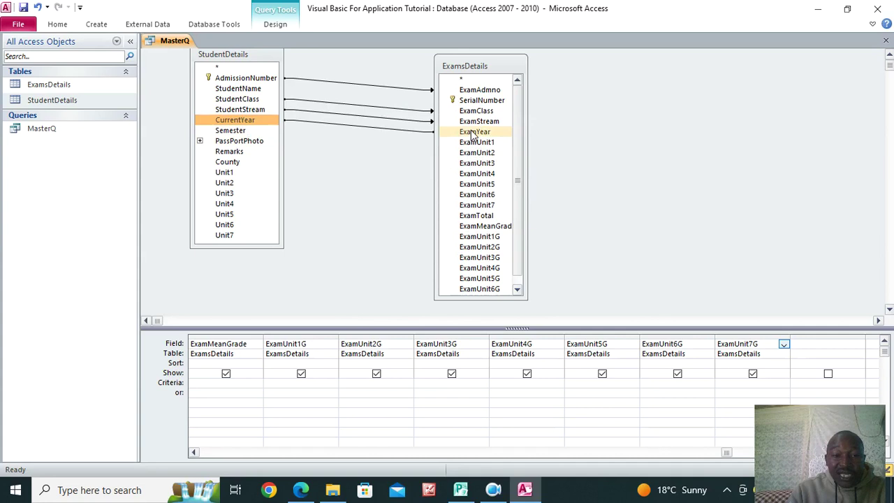
double_click(353, 127)
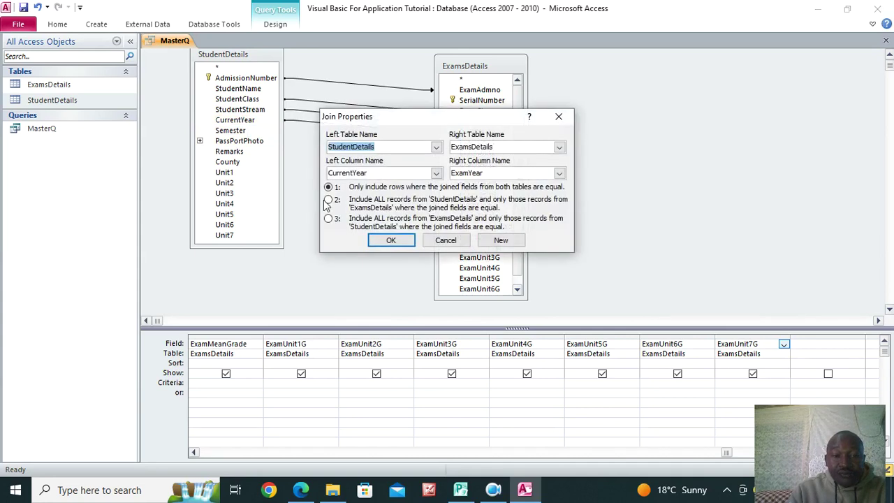
click(328, 200)
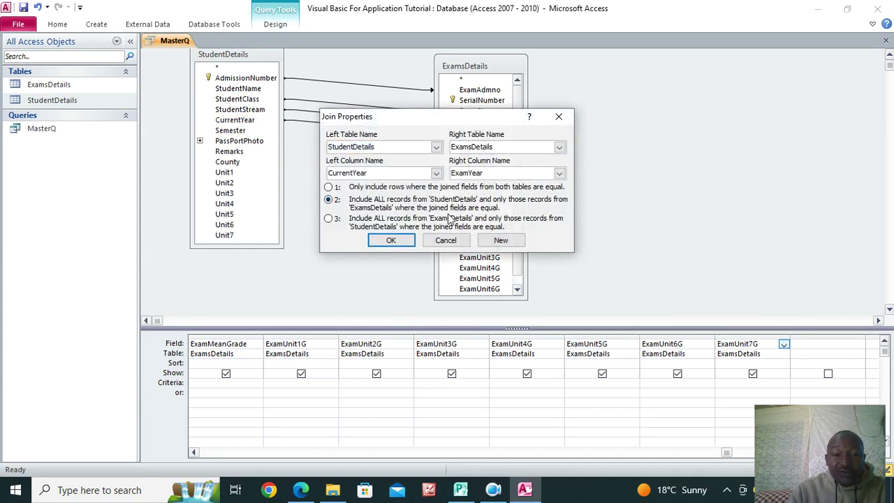
click(399, 241)
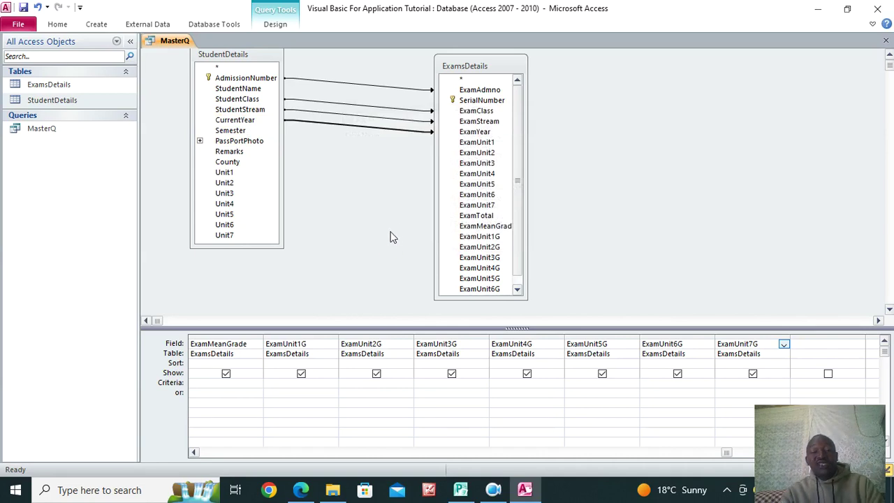
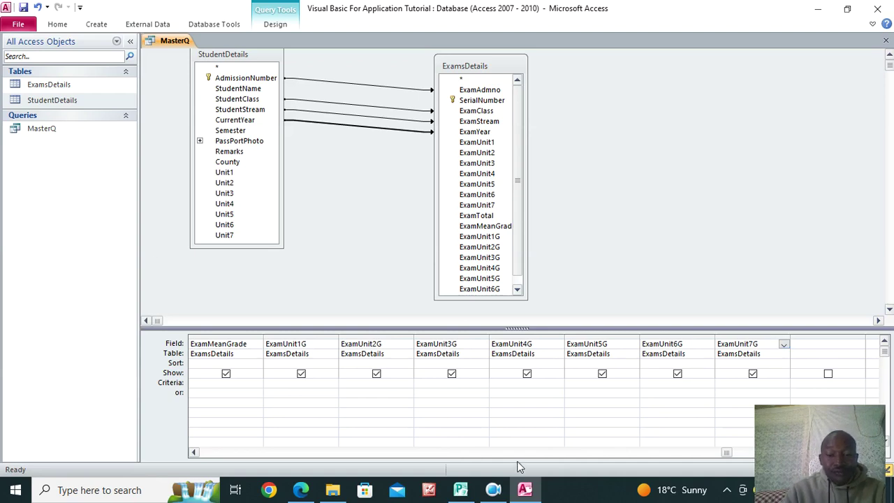
Reopen the Visual Basic For Application Tutorial database from the desktop Visual Basic folder
click(493, 490)
click(358, 428)
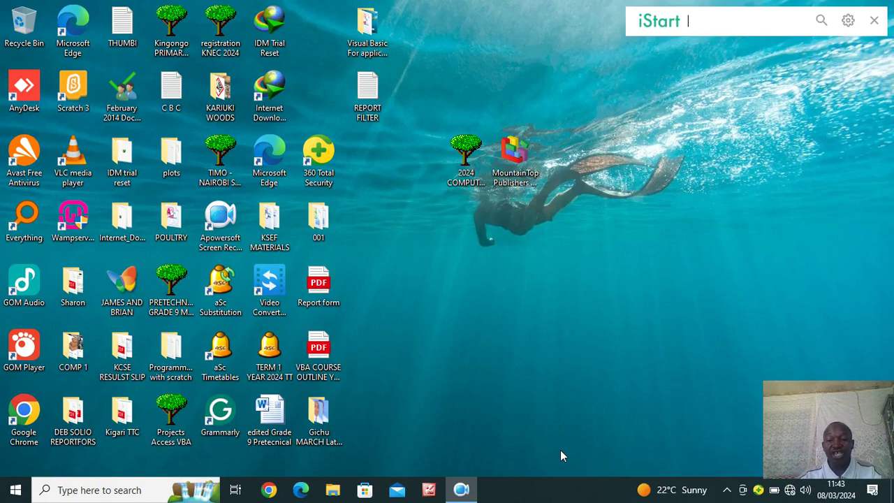
double_click(370, 48)
click(231, 149)
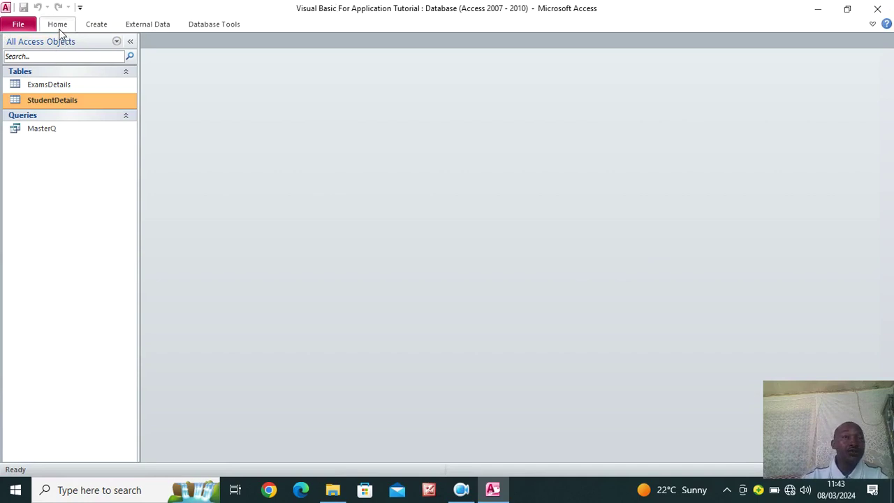
Create a new blank form, Form1, in Design View from the Create tab
click(95, 25)
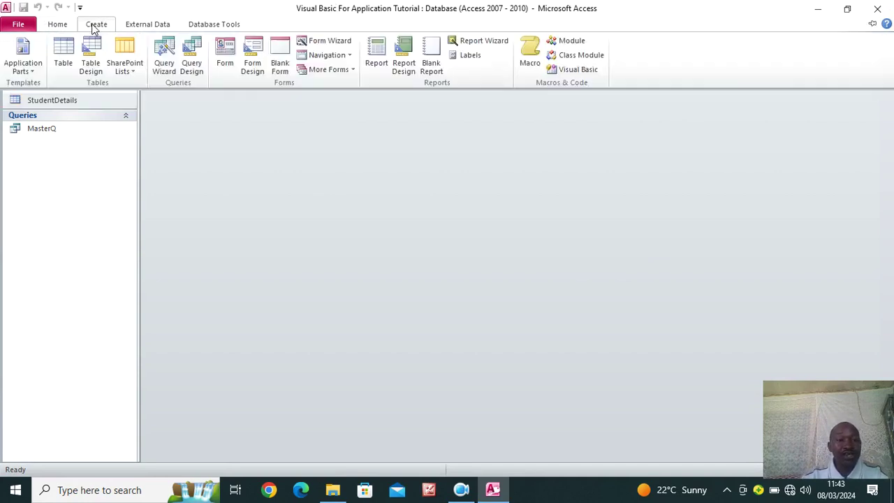
click(248, 64)
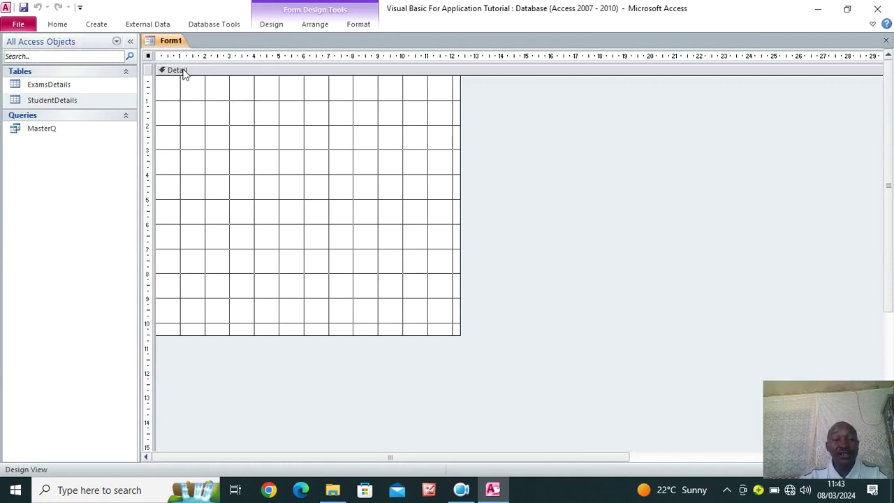
right_click(243, 151)
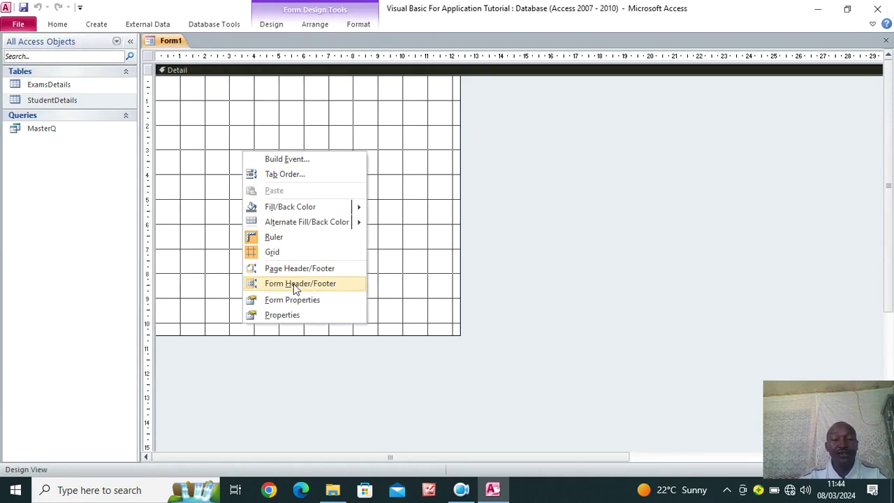
Add Form Header/Footer sections, widen the form, and fill Detail light blue-grey
click(293, 284)
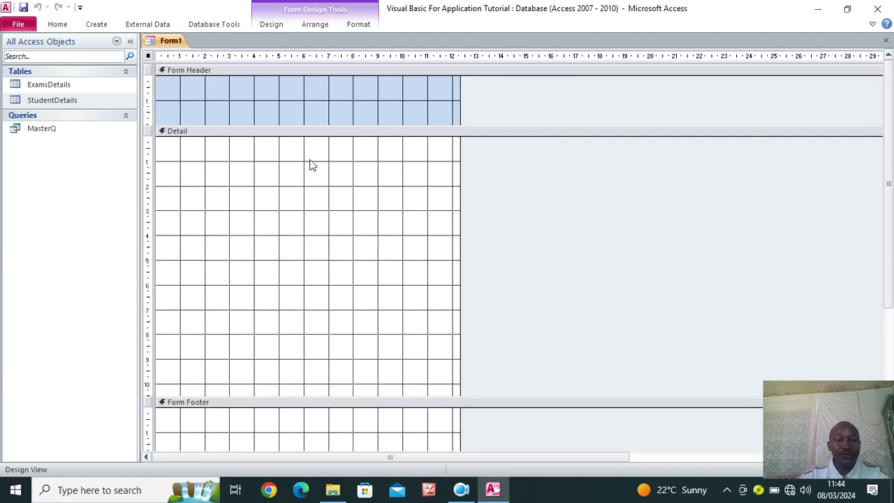
drag(460, 113, 886, 144)
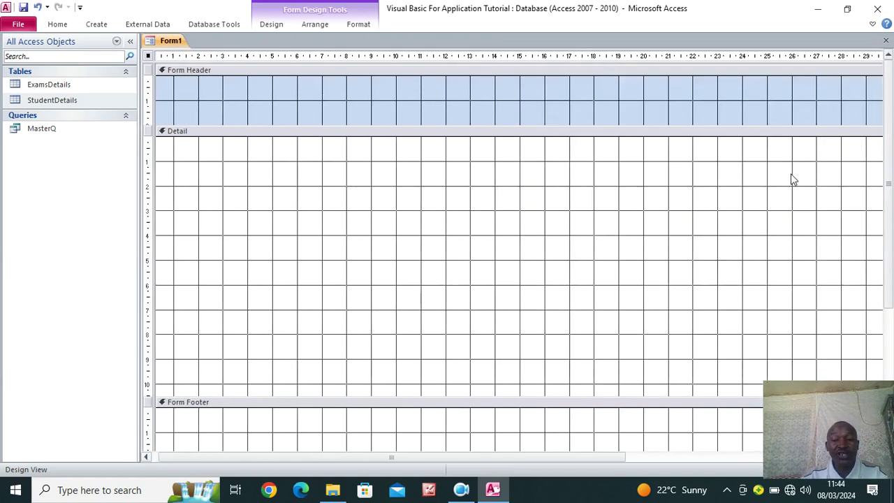
right_click(252, 171)
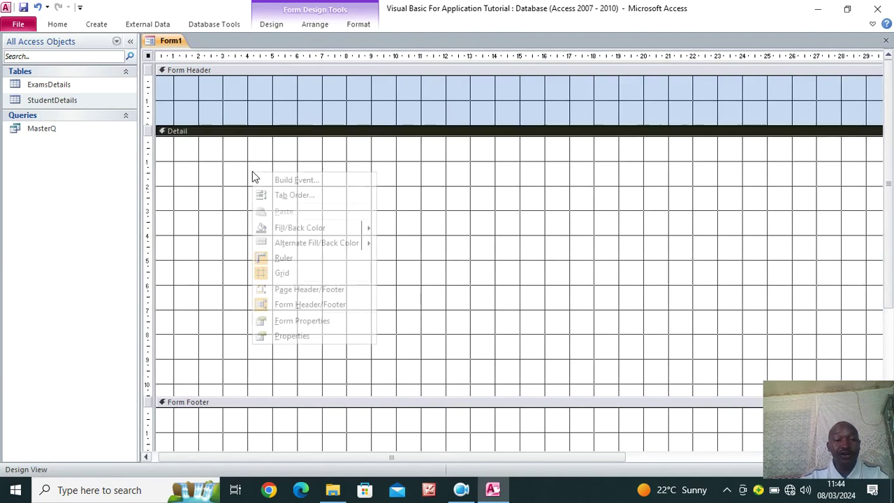
mouse_move(318, 231)
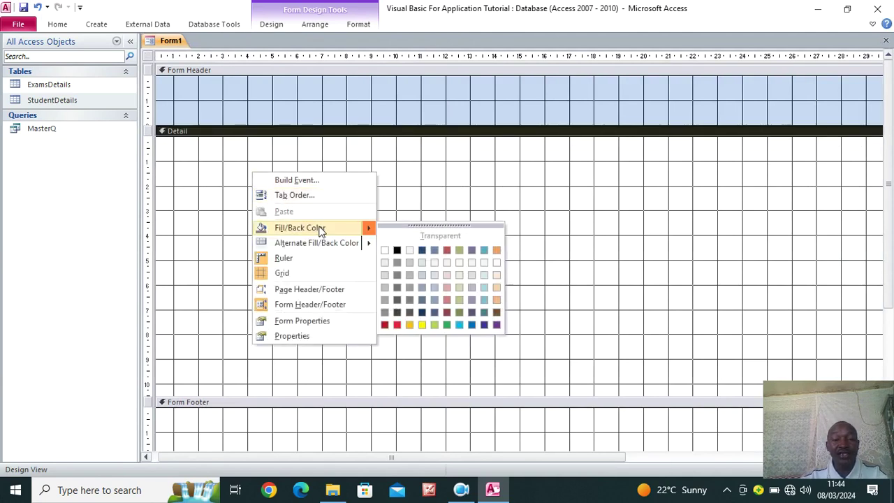
click(419, 277)
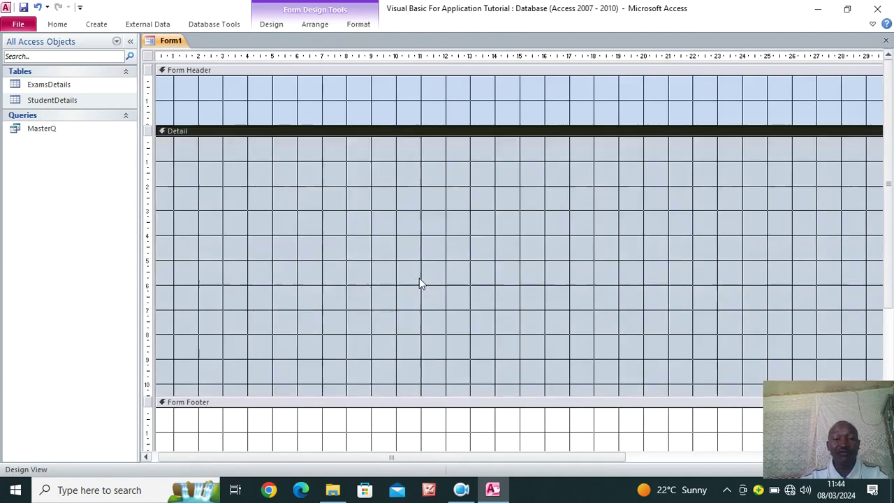
Shade the Form Header section light lavender
right_click(285, 104)
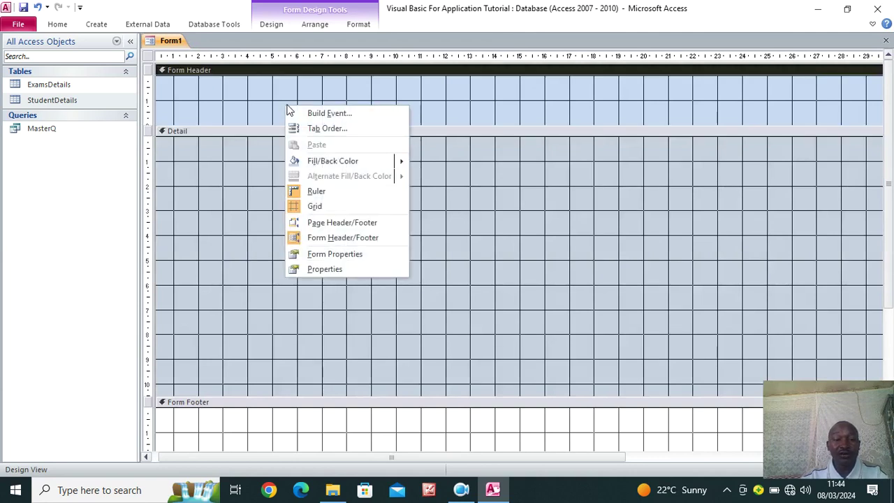
mouse_move(368, 163)
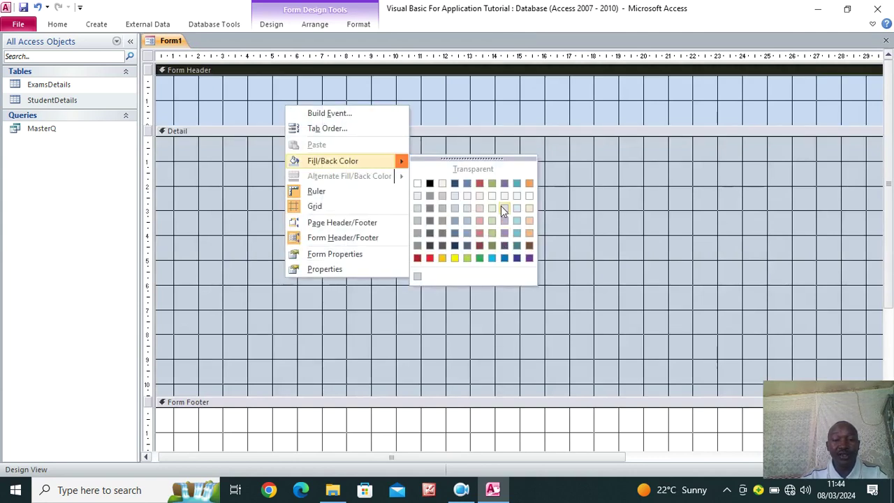
click(509, 211)
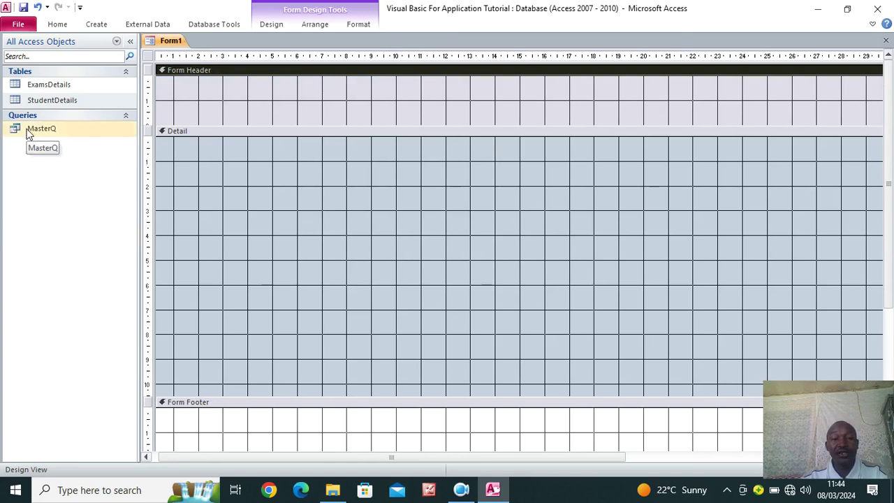
click(148, 57)
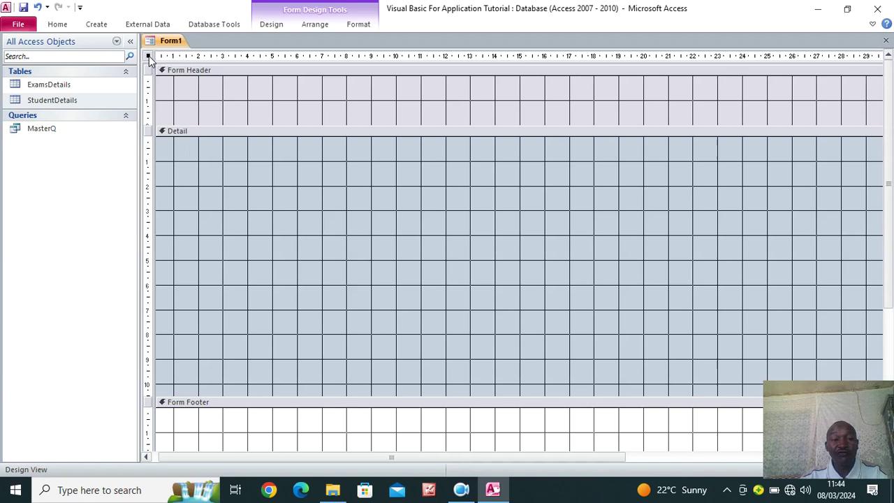
Set the whole form's Record Source property to the MasterQ query
right_click(149, 59)
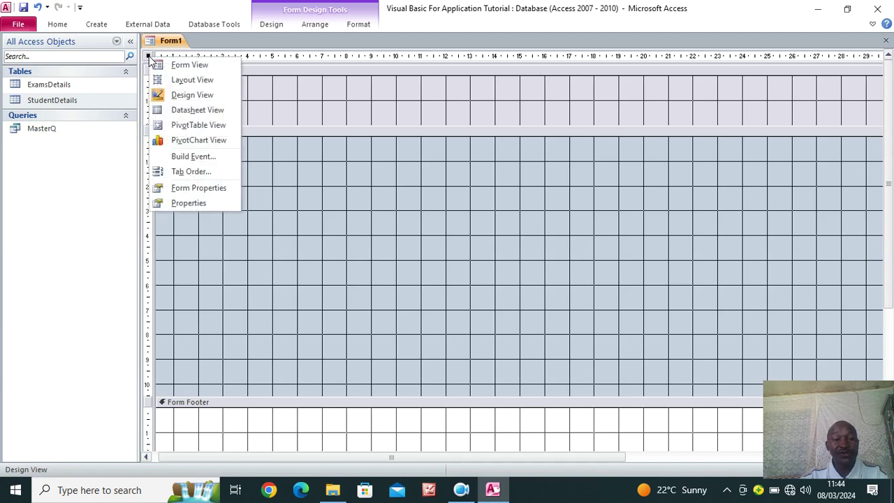
click(200, 205)
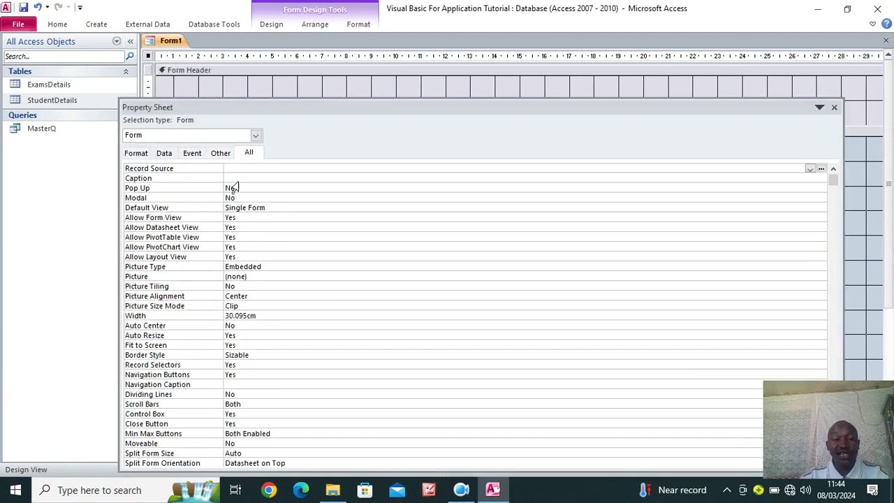
drag(120, 195, 498, 170)
drag(597, 169, 580, 170)
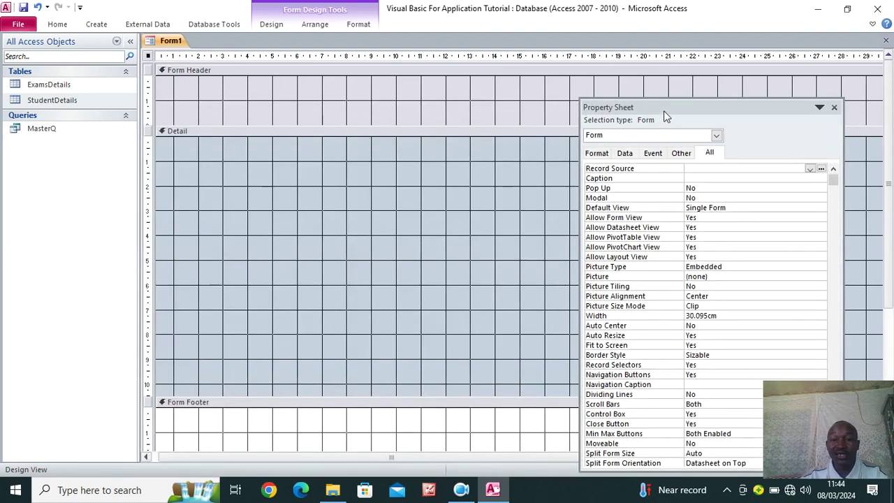
drag(663, 110, 673, 87)
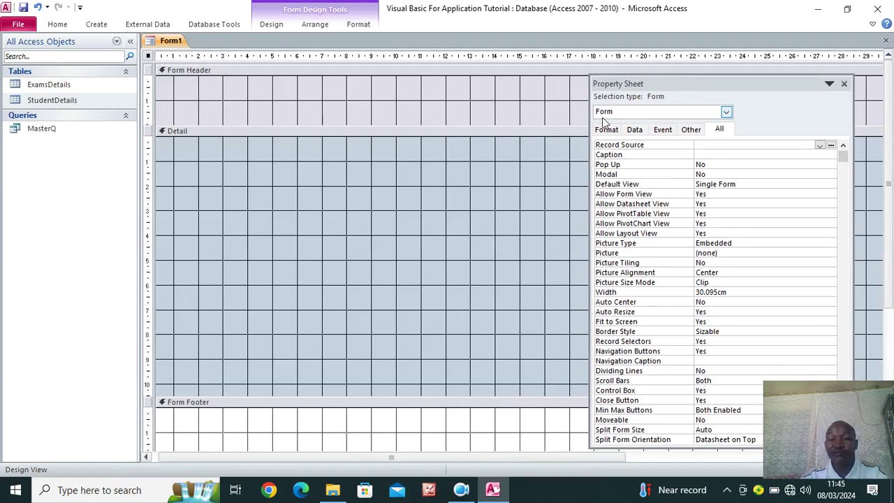
click(726, 113)
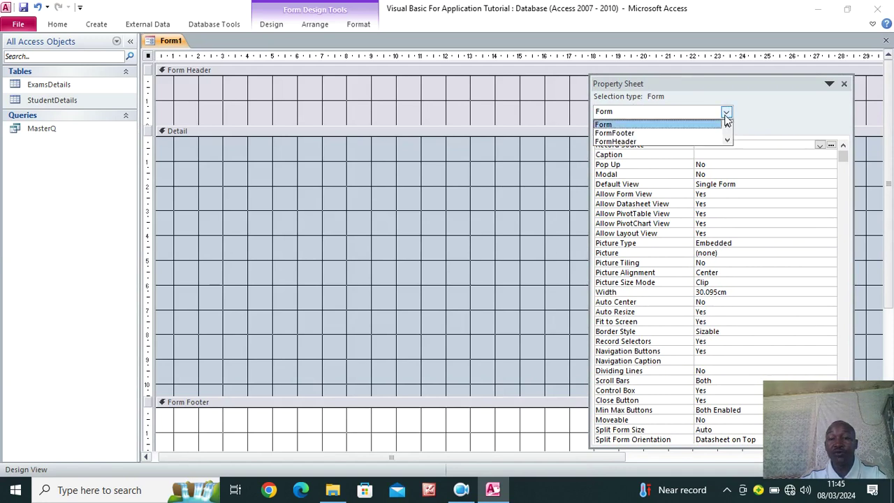
click(622, 122)
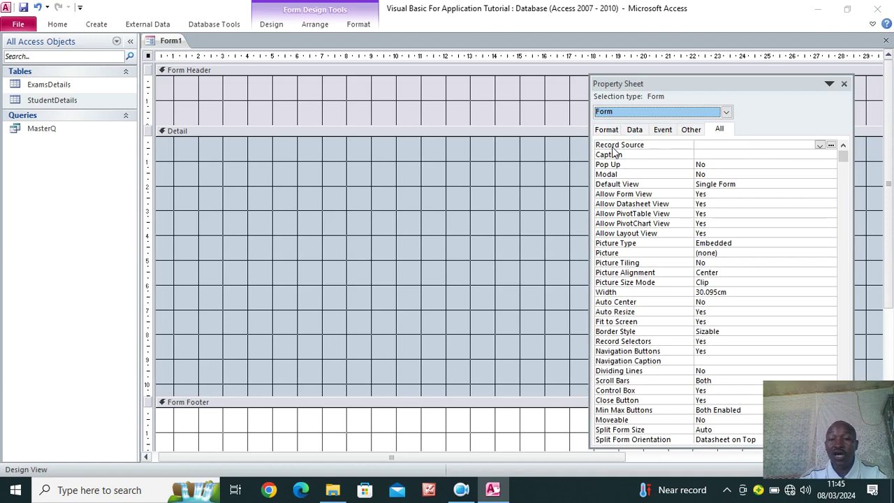
click(787, 143)
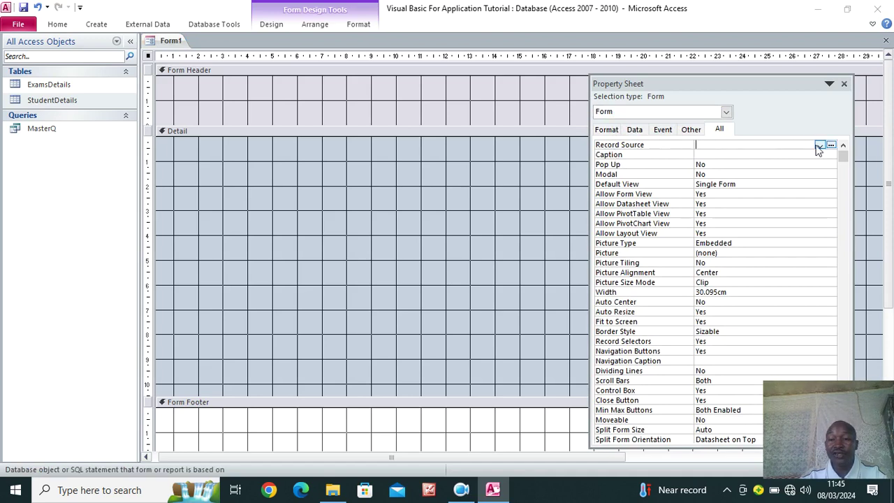
click(819, 145)
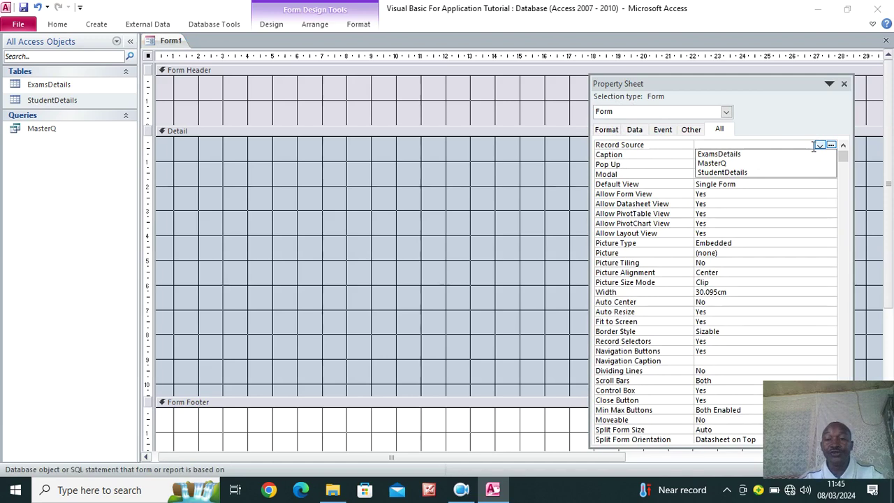
click(728, 164)
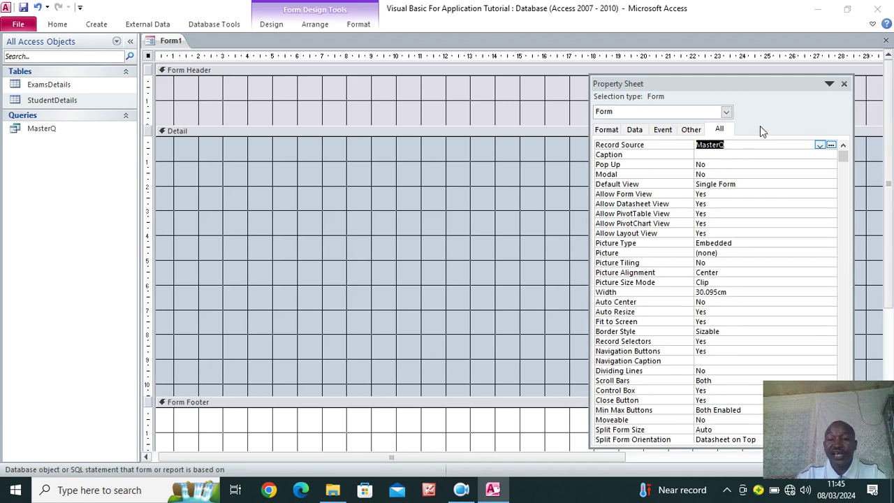
click(843, 85)
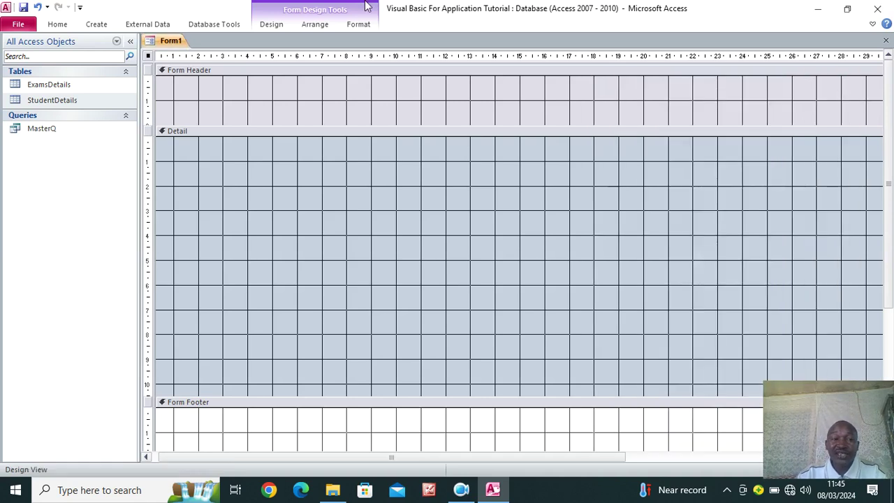
Save the new form under the name MAIN FORM
click(24, 7)
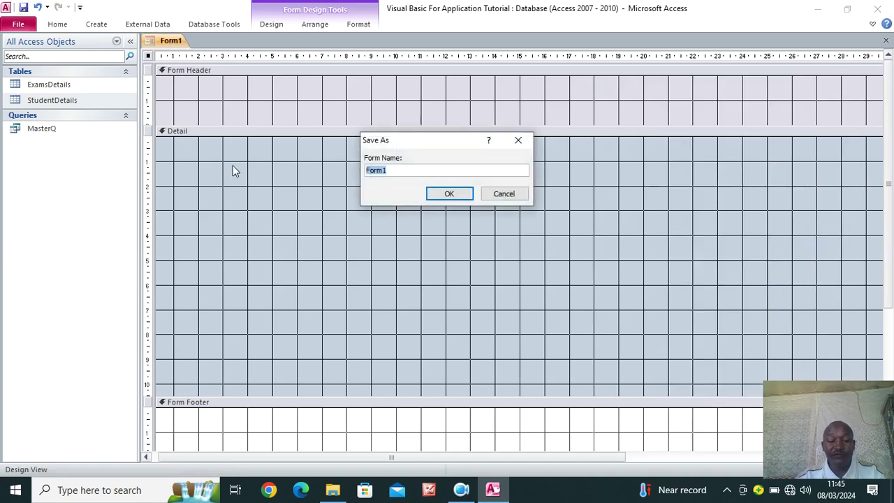
key(Caps_Lock)
text(DASHBOARD)
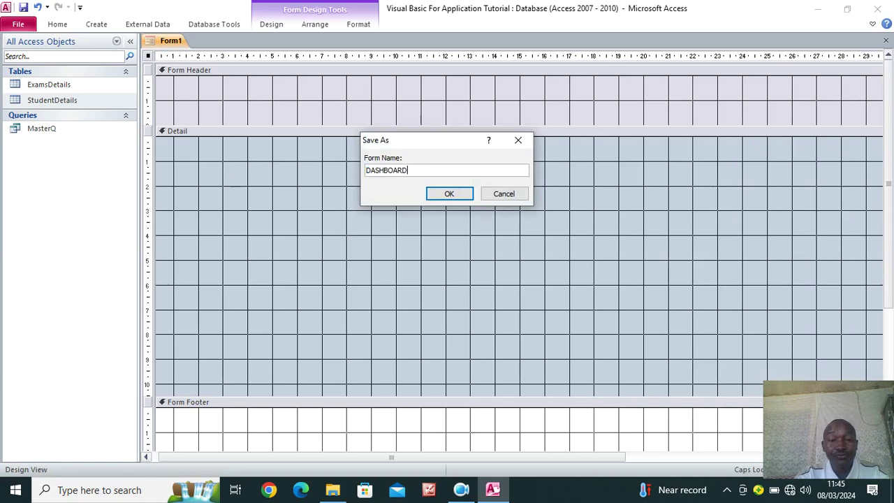
key(BackSpace)
key(BackSpace)
key(BackSpace)
key(BackSpace)
key(BackSpace)
key(BackSpace)
key(BackSpace)
key(BackSpace)
key(BackSpace)
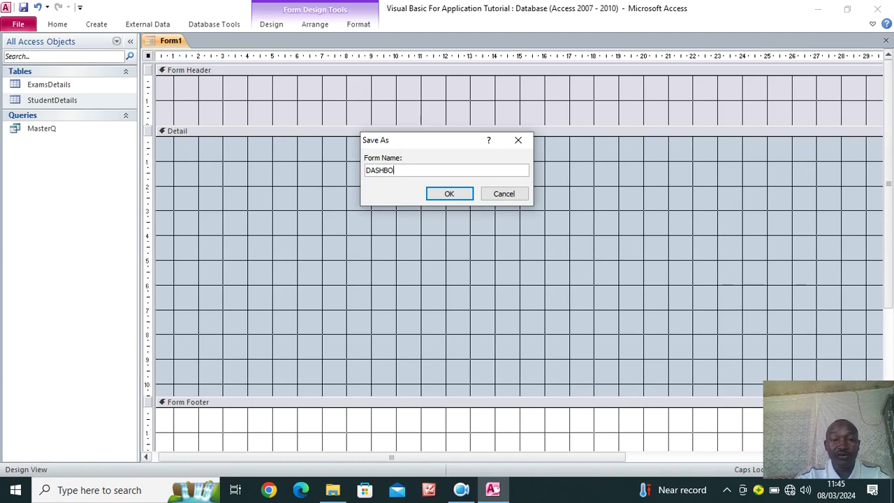
text(MAIN FORM)
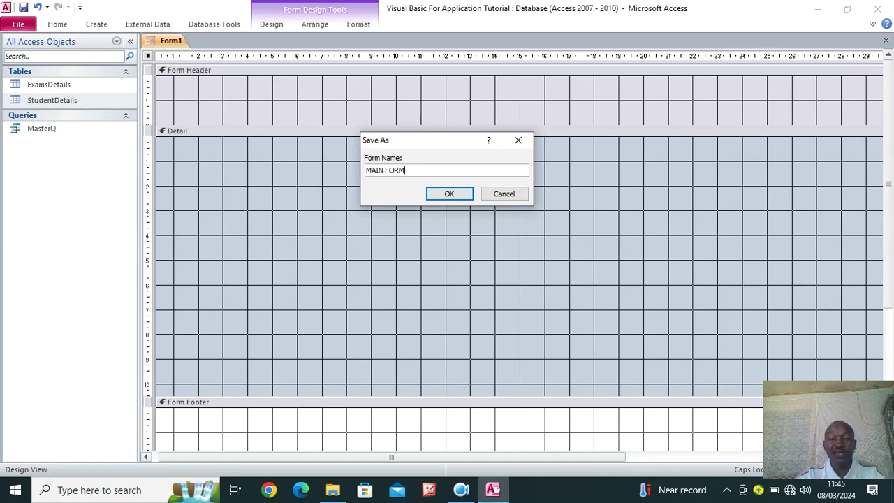
key(Return)
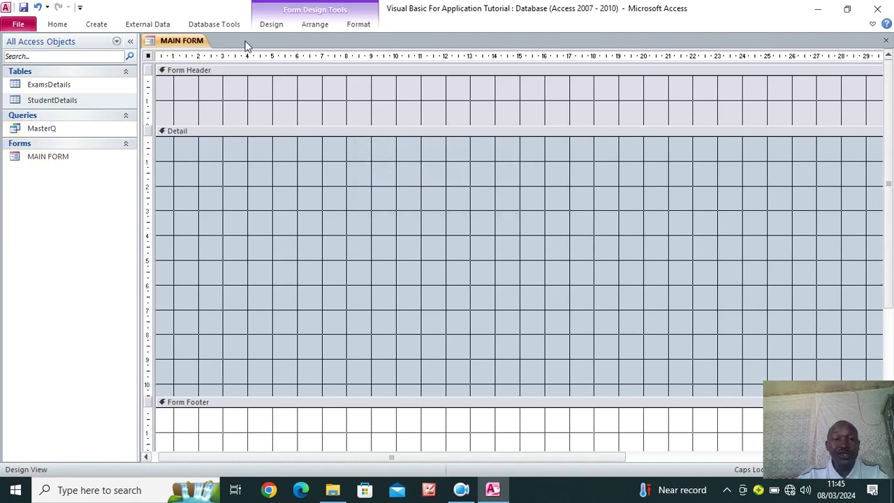
Show the Field List of fields available to the form
click(270, 25)
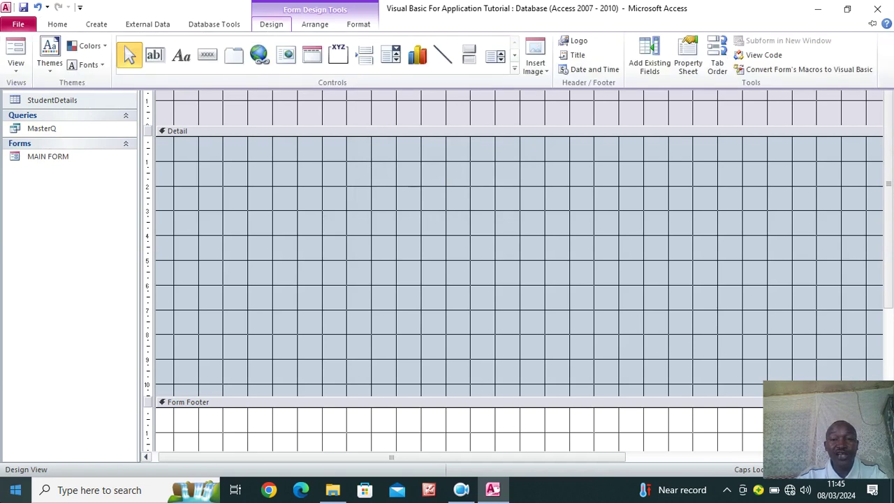
click(649, 66)
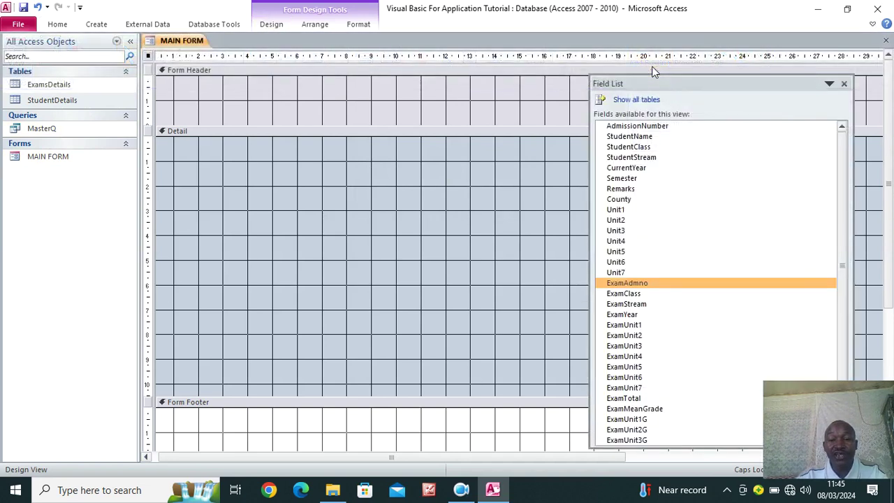
scroll(684, 208, down, 2)
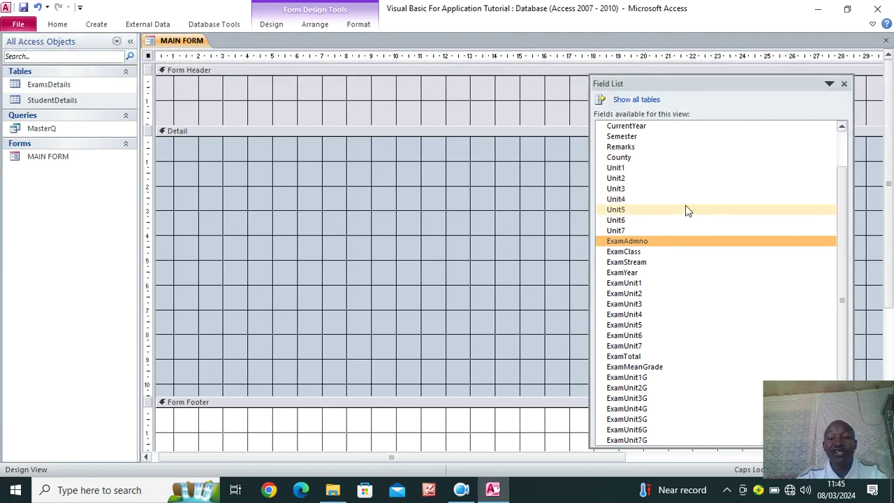
scroll(687, 227, up, 2)
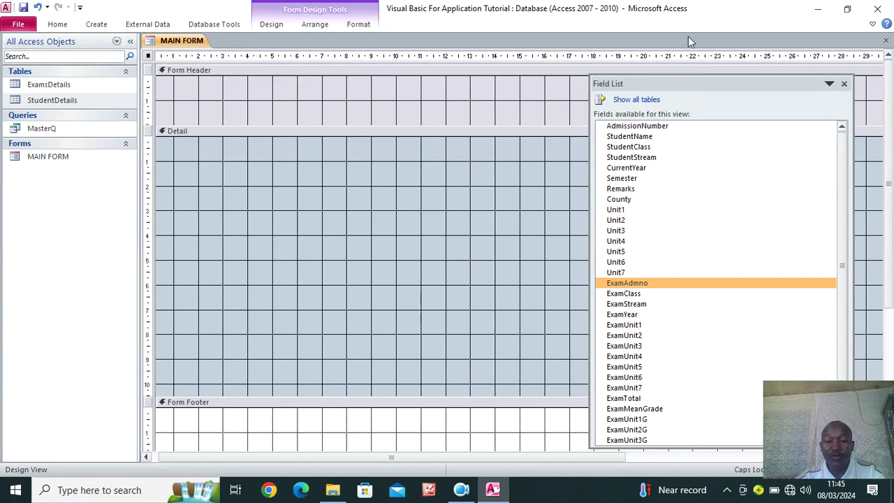
click(461, 489)
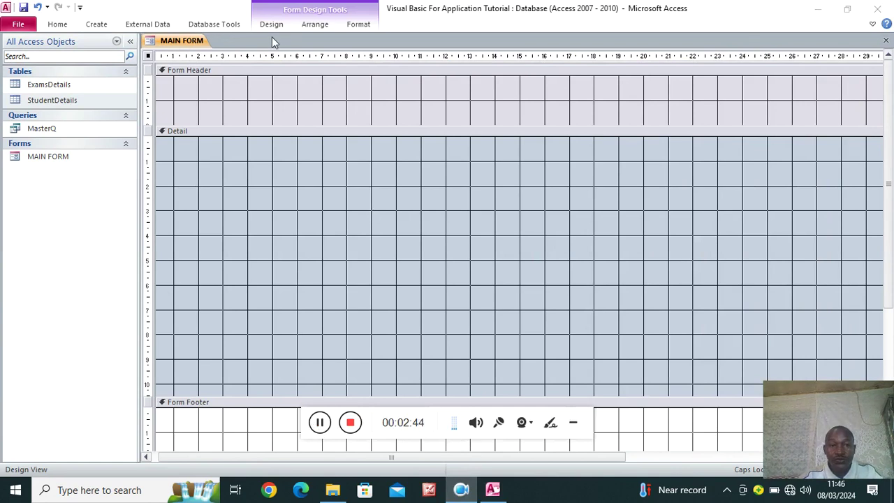
click(574, 422)
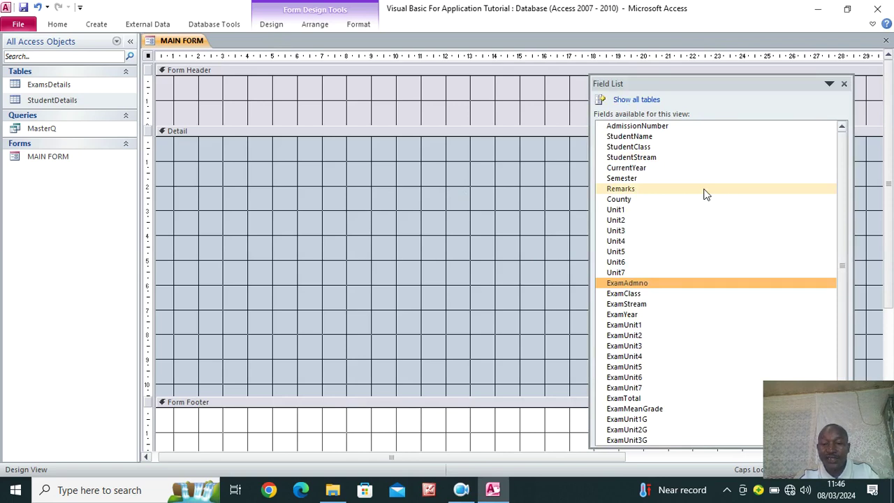
Drag fields AdmissionNumber through ExamUnit7G onto the Detail section
click(270, 27)
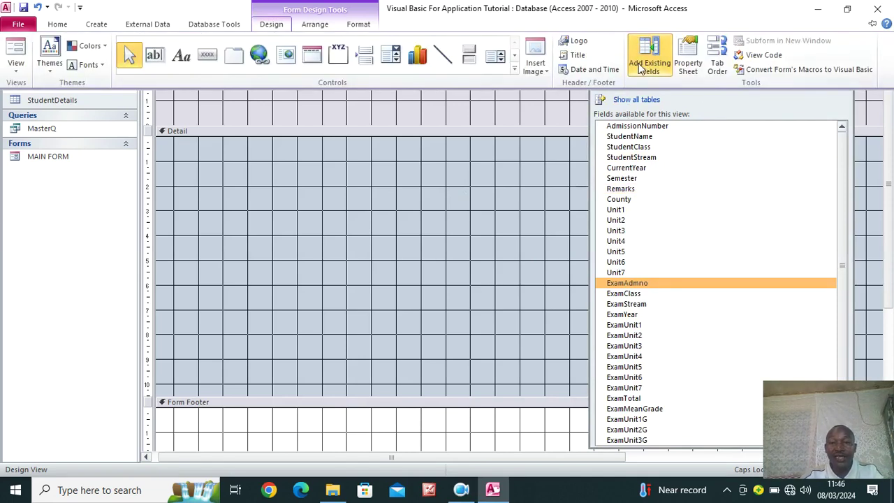
click(627, 127)
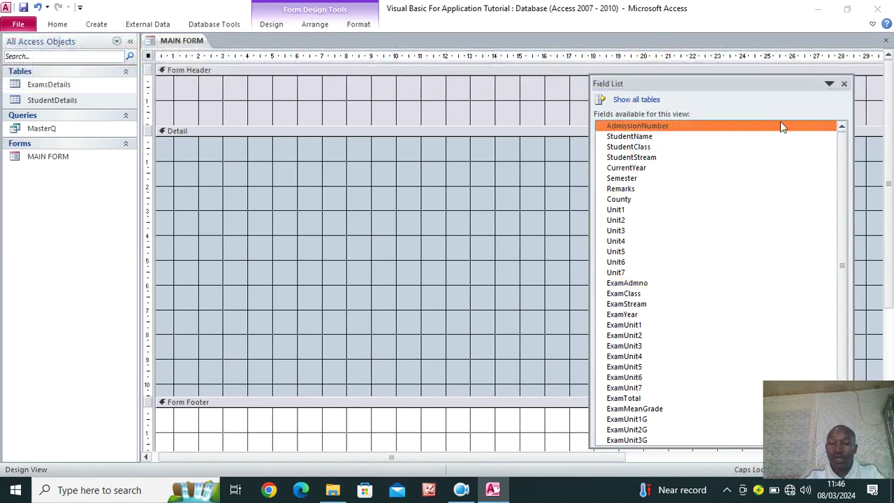
drag(749, 85, 762, 35)
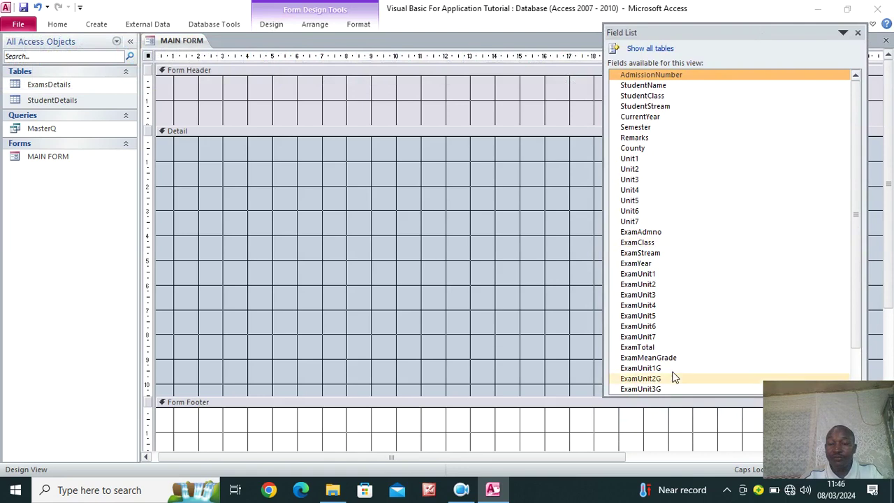
drag(675, 396, 689, 453)
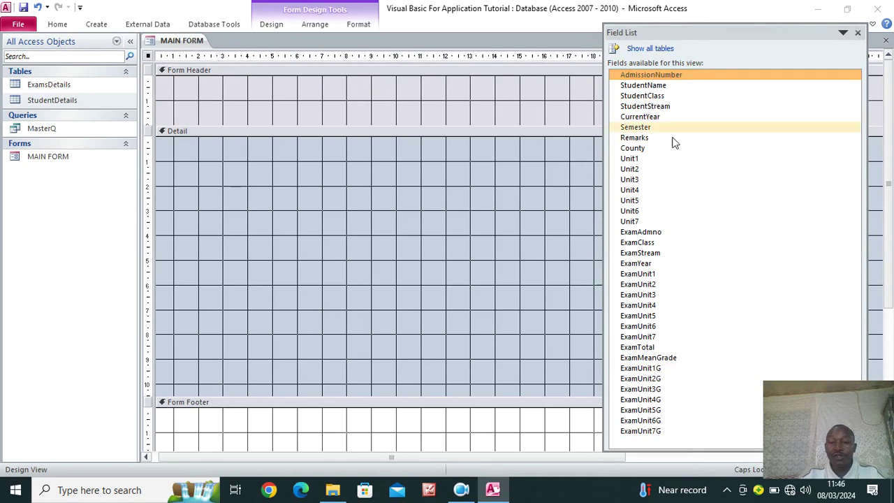
shift+click(641, 432)
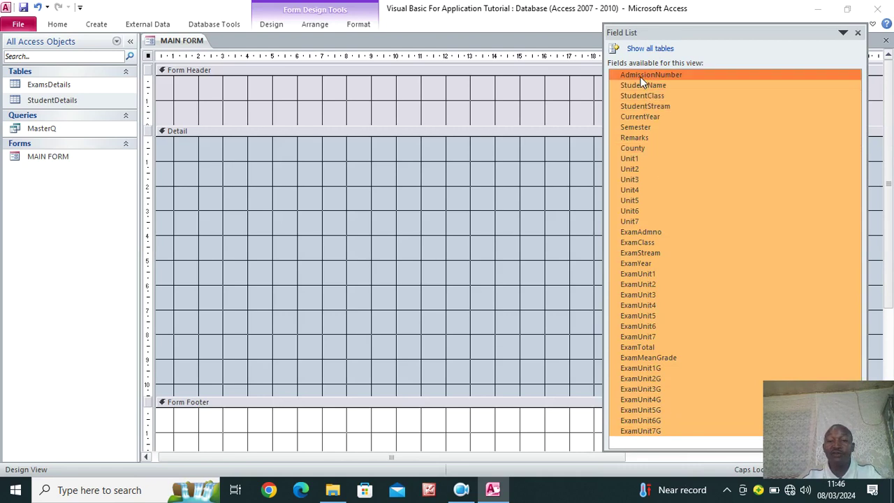
drag(641, 79, 347, 170)
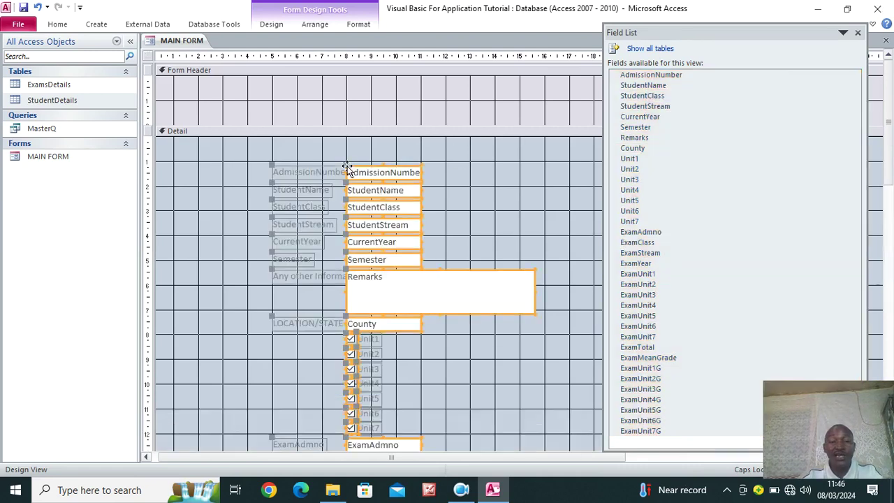
click(858, 34)
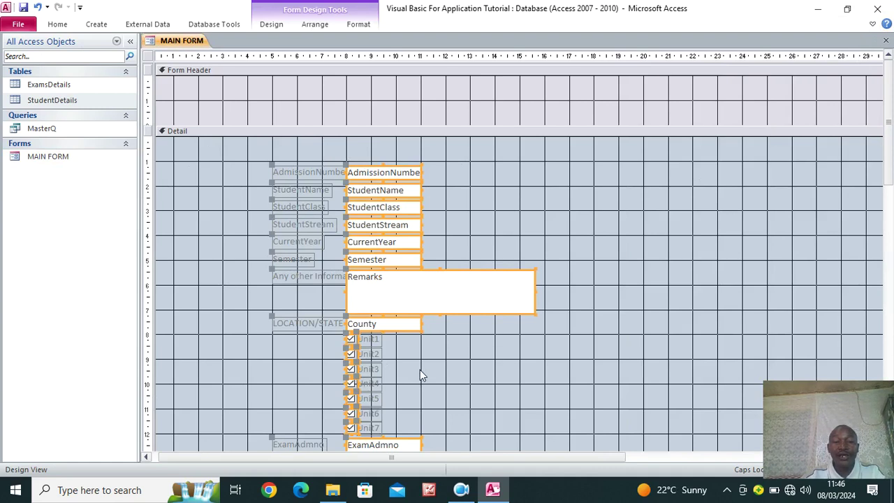
Move the AdmissionNumber label into the Form Header as AdmNO, box at Detail's top-left
click(541, 225)
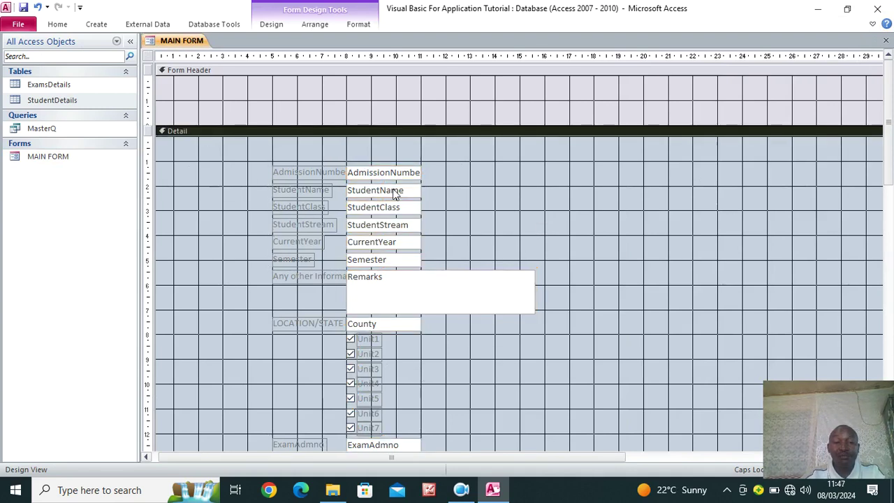
click(327, 174)
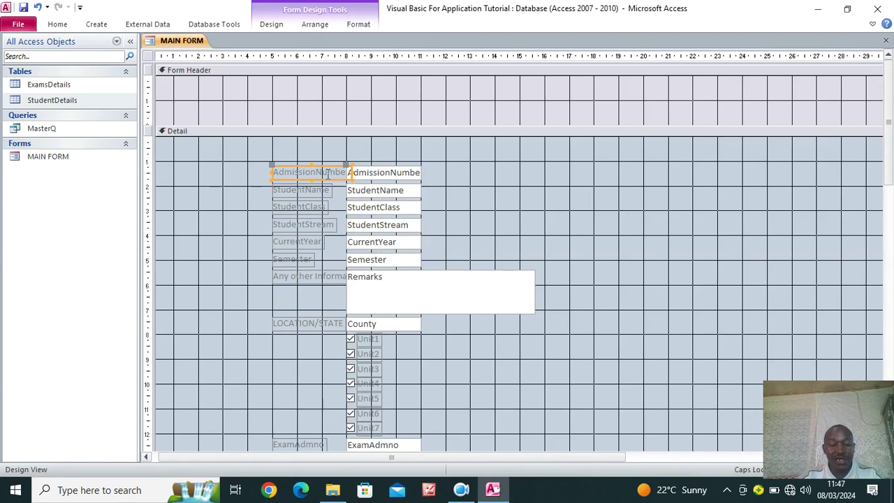
key(ctrl+x)
right_click(186, 101)
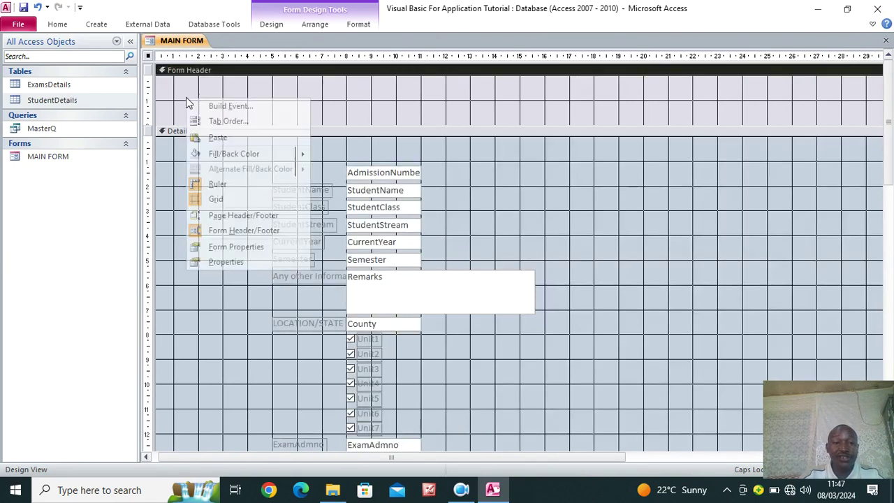
click(216, 139)
drag(199, 88, 201, 123)
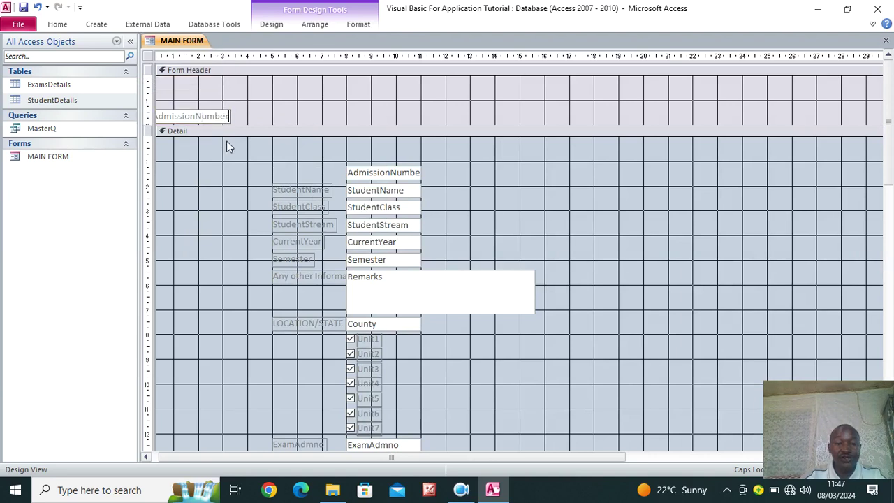
key(BackSpace)
key(BackSpace)
key(BackSpace)
key(BackSpace)
key(BackSpace)
key(BackSpace)
key(BackSpace)
key(BackSpace)
key(BackSpace)
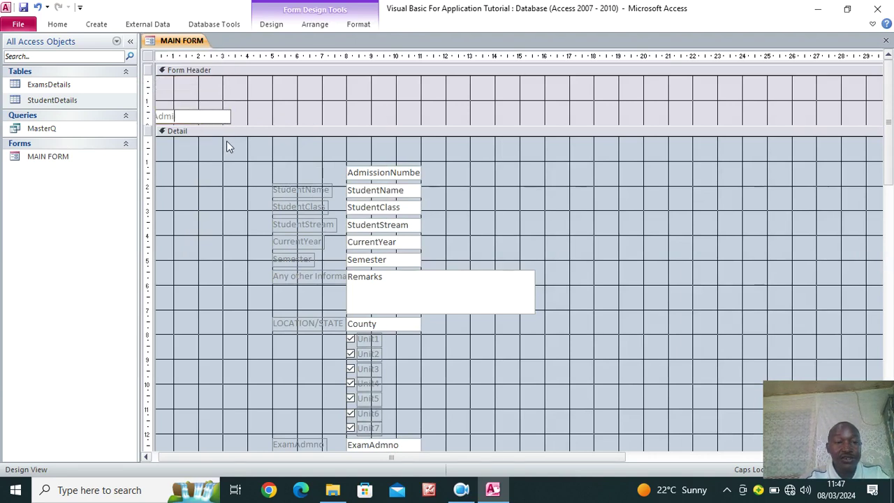
text(NO)
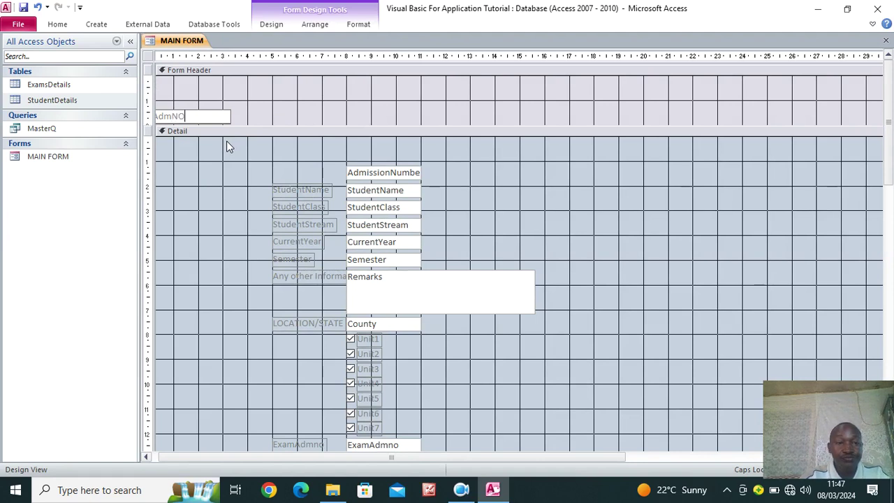
click(260, 168)
drag(399, 172, 201, 145)
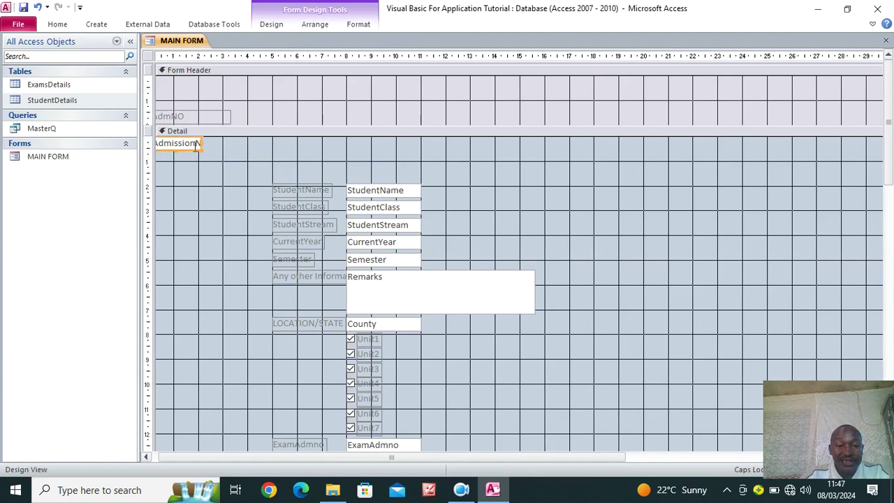
Put the StudentName label in the header beside AdmNO, its box beside AdmissionNumber
click(301, 188)
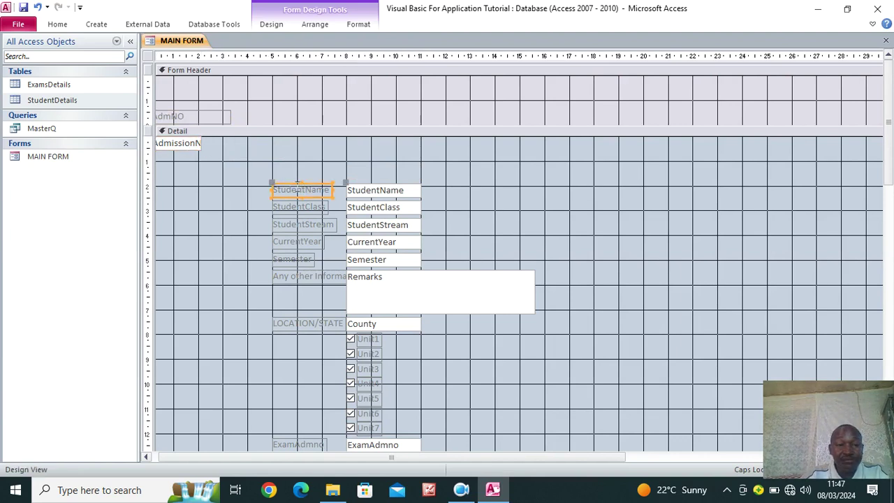
key(ctrl+x)
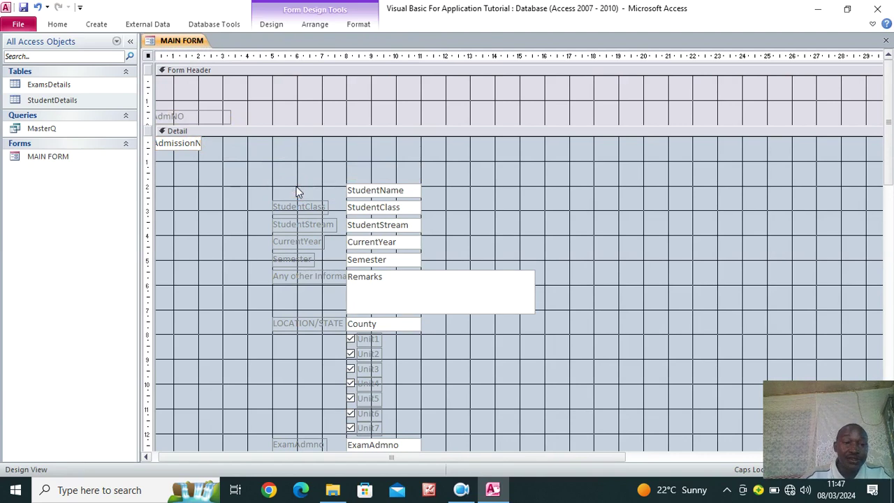
right_click(277, 116)
click(308, 150)
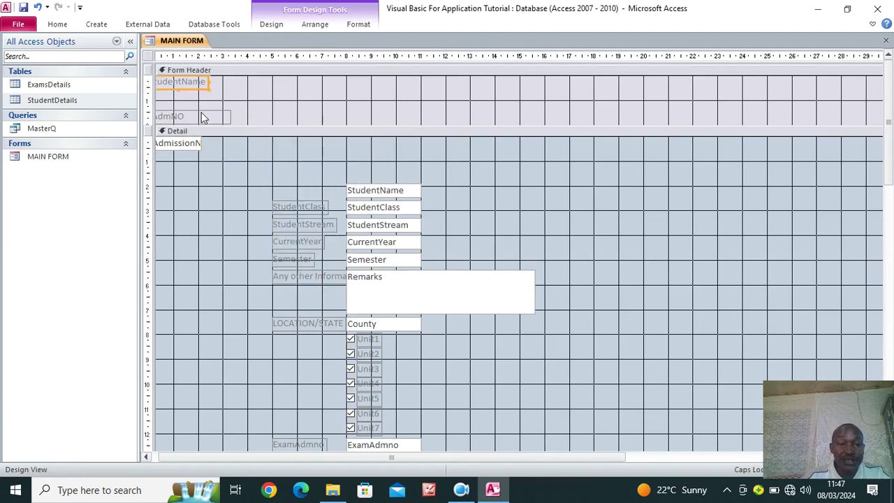
drag(187, 90, 271, 128)
drag(379, 193, 300, 143)
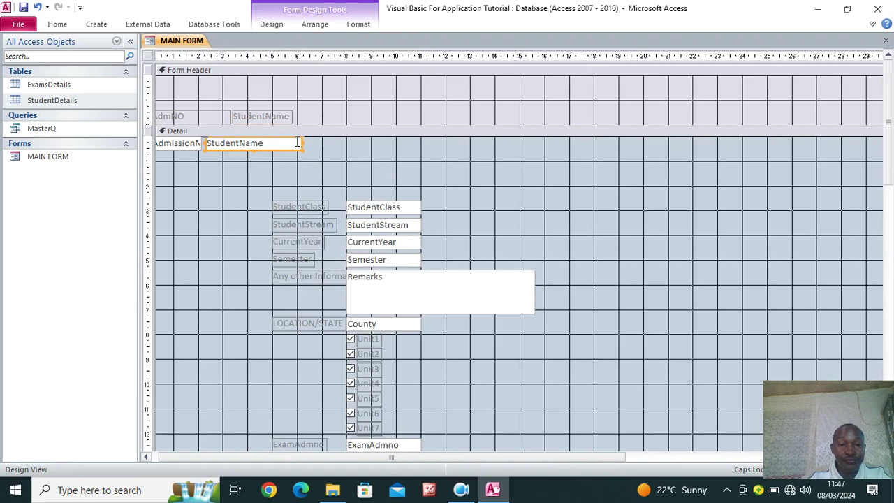
click(311, 209)
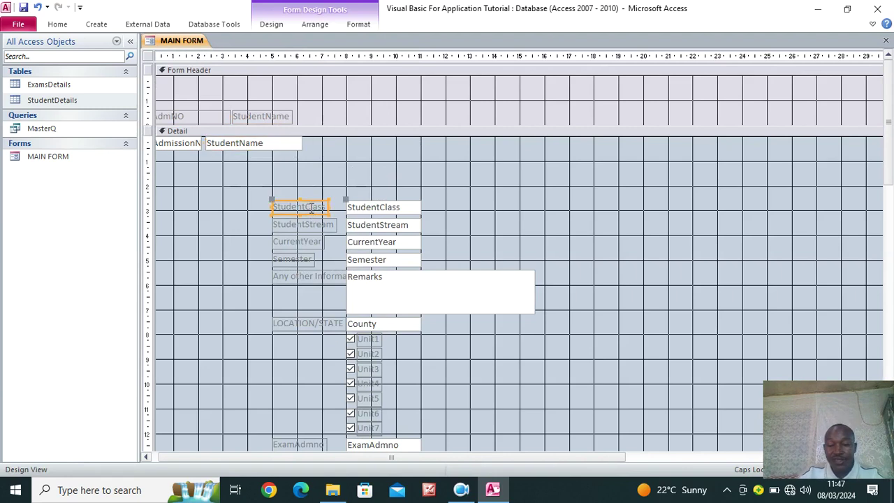
Delete the StudentClass, StudentStream, CurrentYear, Semester, Remarks, LOCATION/STATE and Unit checkbox labels
key(Delete)
click(311, 223)
key(Delete)
click(310, 241)
key(Delete)
click(306, 259)
key(Delete)
click(301, 276)
key(Delete)
click(306, 322)
key(Delete)
click(368, 340)
key(Delete)
click(377, 369)
key(Delete)
click(381, 383)
key(Delete)
click(378, 399)
key(Delete)
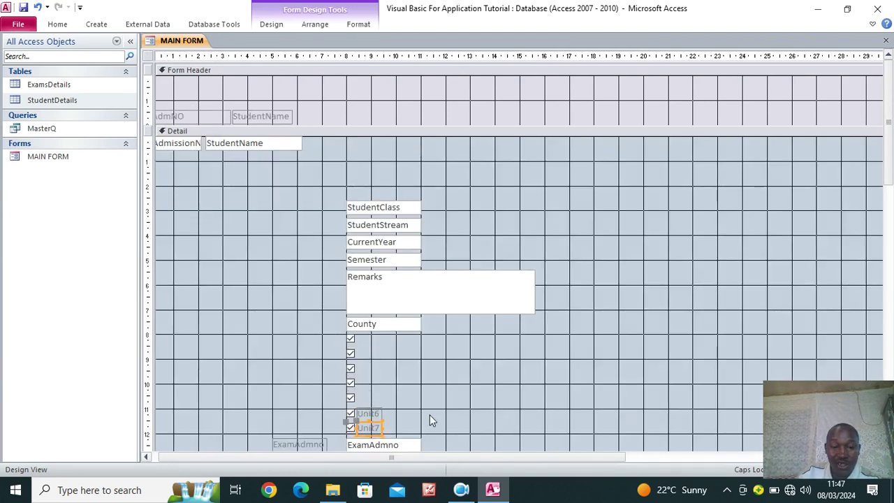
key(Delete)
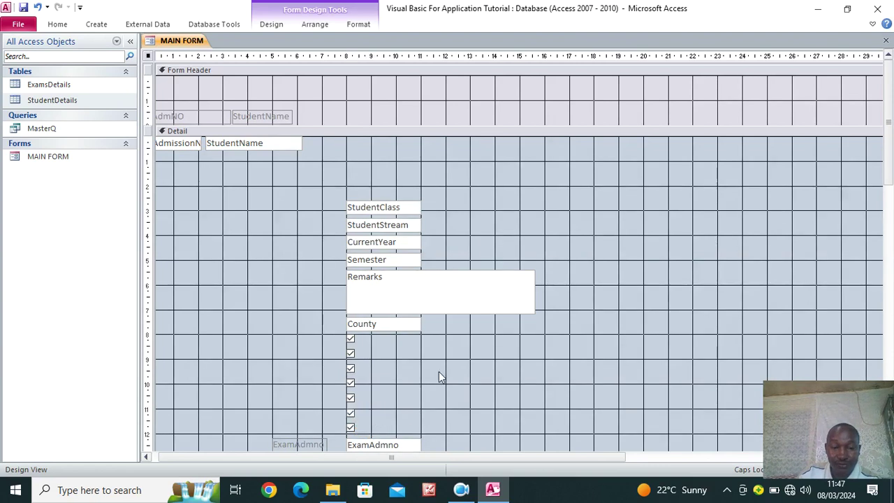
Delete the whole column of Exam field labels at once
scroll(438, 371, down, 5)
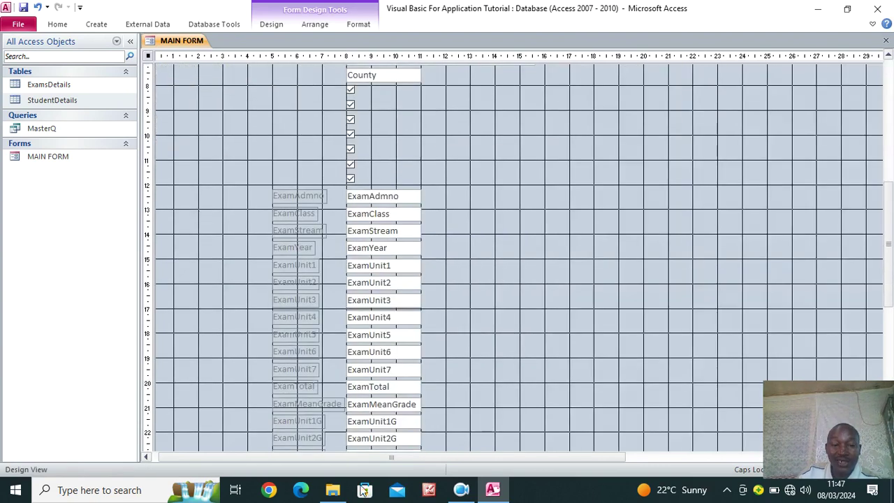
scroll(500, 327, down, 3)
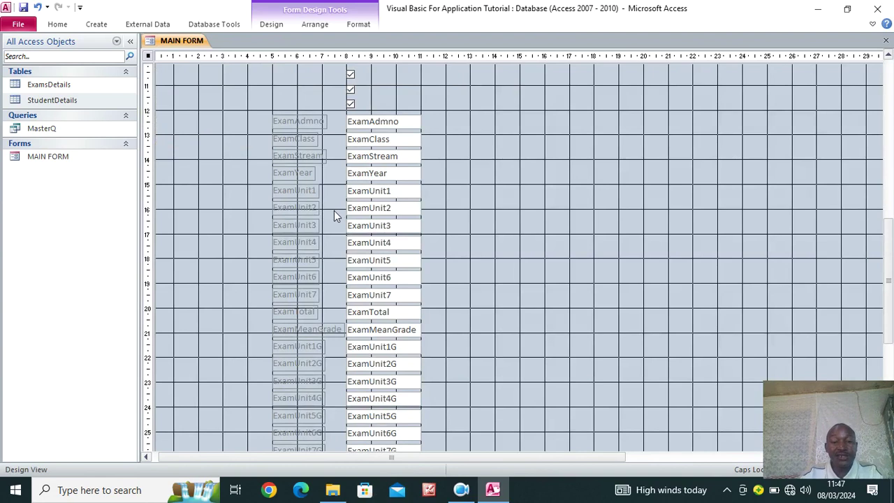
scroll(333, 209, down, 3)
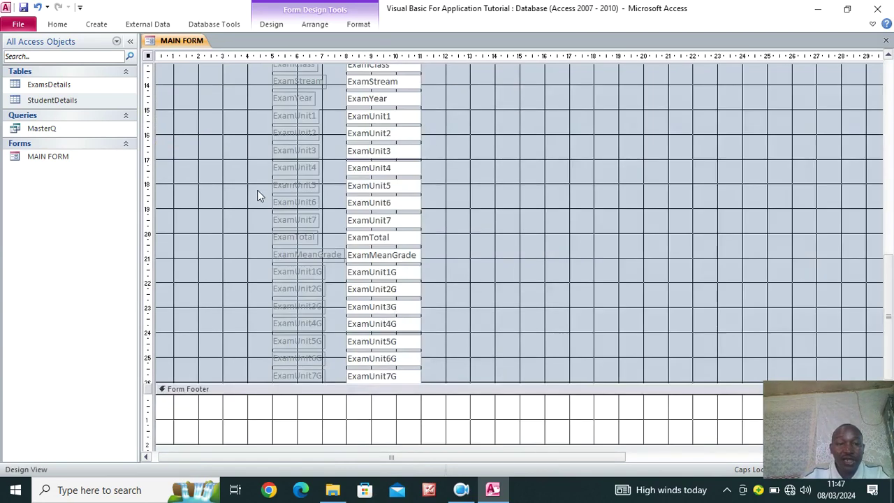
scroll(257, 195, up, 3)
drag(293, 97, 299, 451)
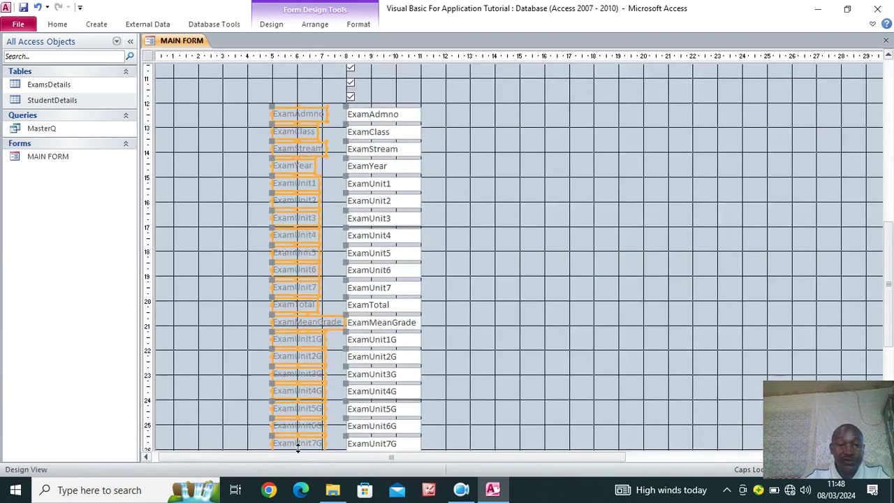
key(Delete)
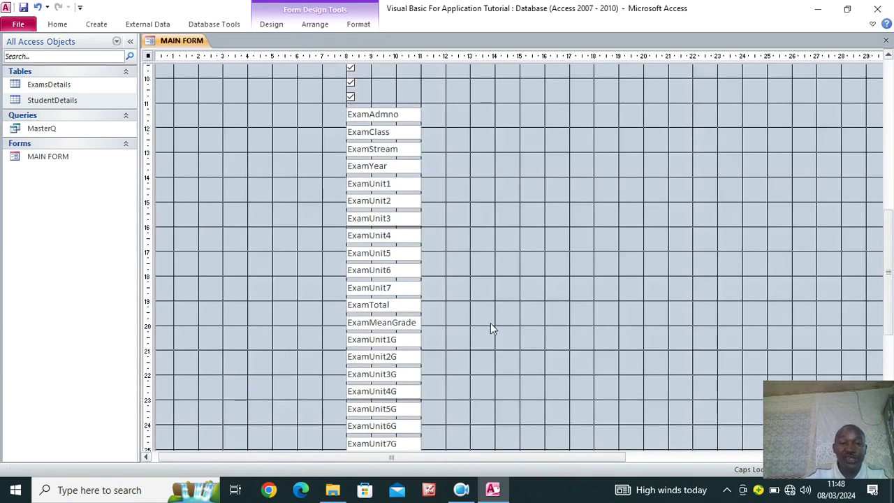
scroll(488, 321, up, 10)
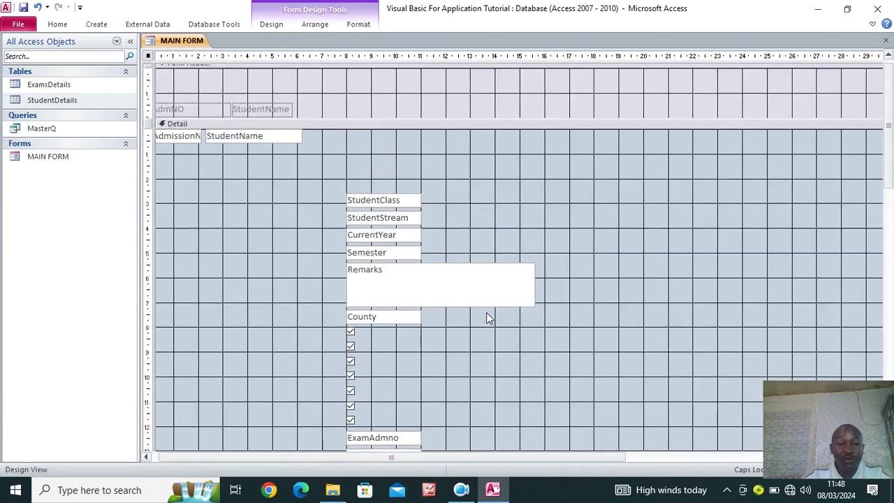
Line up StudentClass, StudentStream, CurrentYear and Semester boxes in the top row beside StudentName
drag(367, 199, 336, 136)
drag(389, 220, 369, 135)
drag(396, 240, 413, 137)
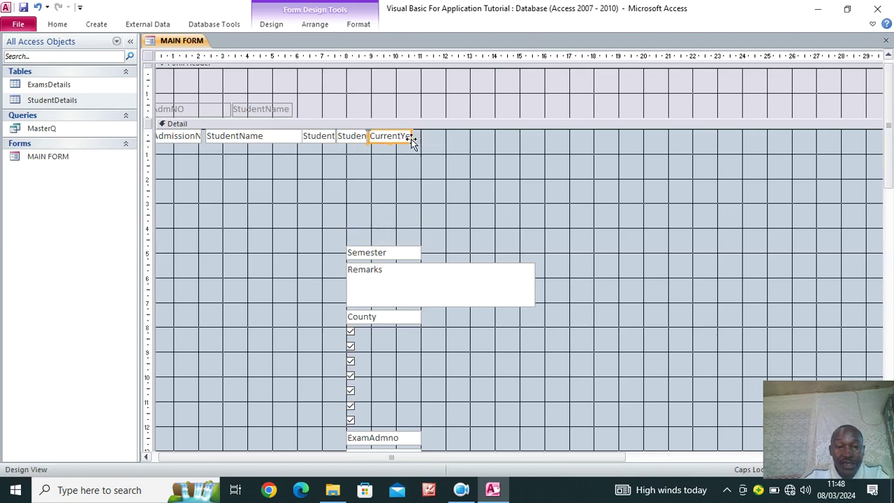
drag(391, 253, 466, 136)
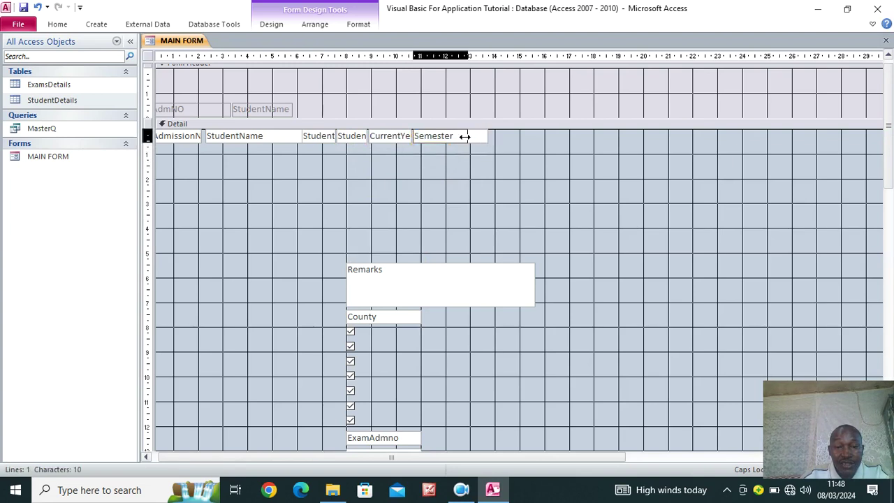
Delete the Remarks box, the County box and all seven checkboxes
click(421, 274)
key(Delete)
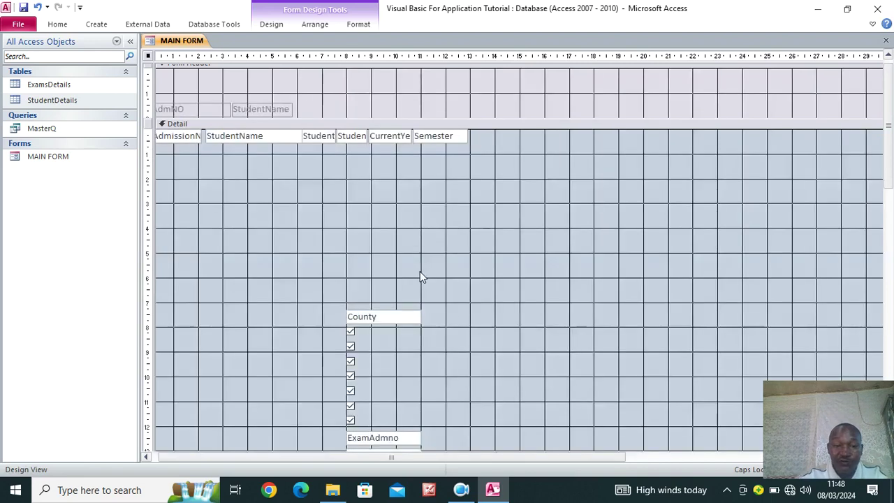
click(405, 319)
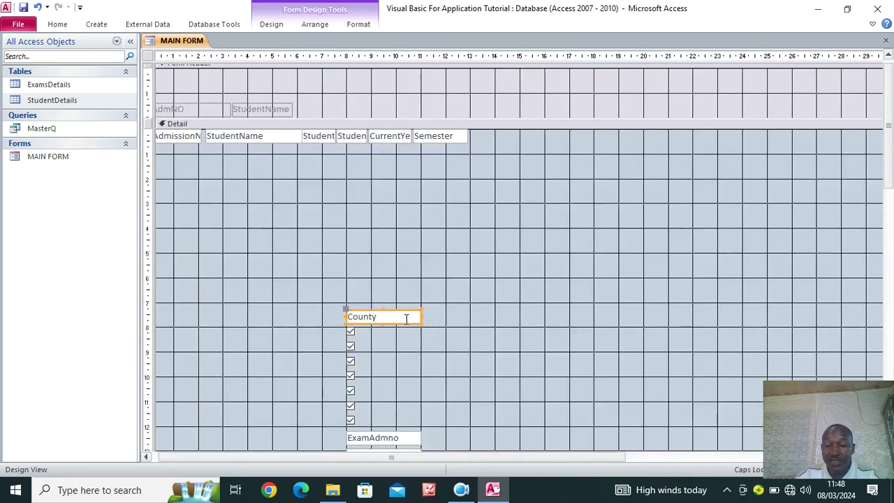
key(Delete)
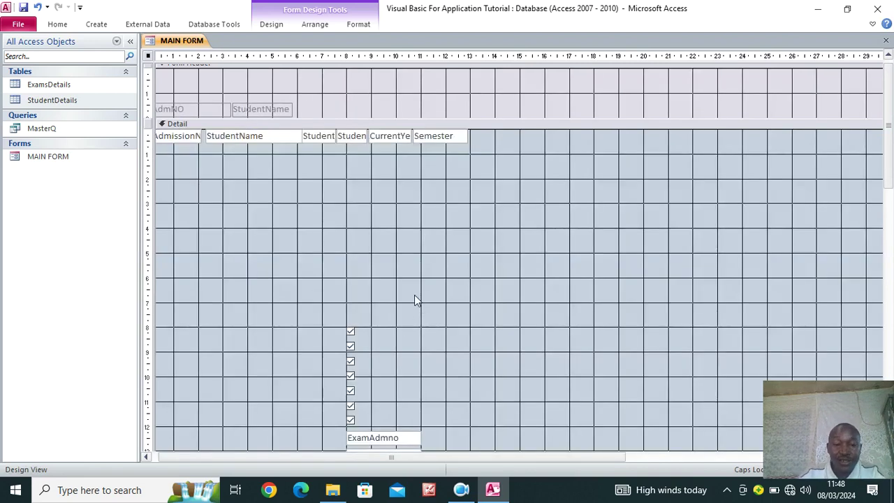
scroll(412, 309, down, 1)
scroll(412, 309, down, 3)
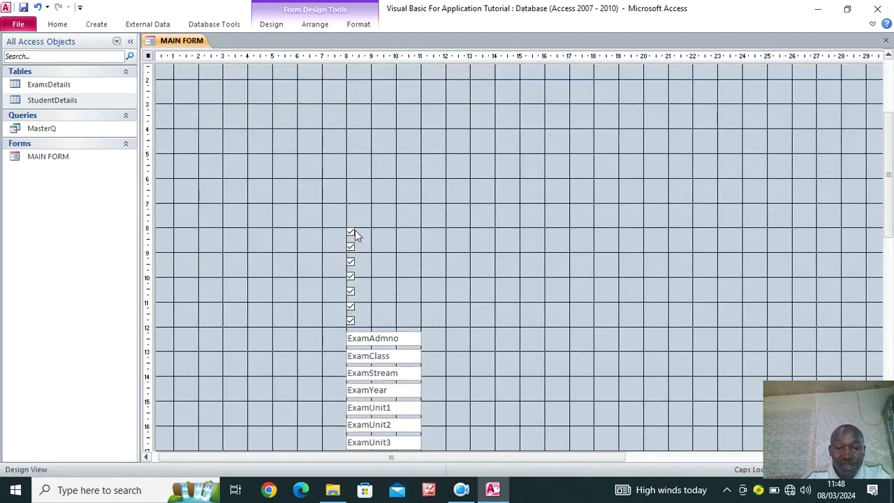
drag(359, 232, 441, 176)
scroll(500, 300, up, 5)
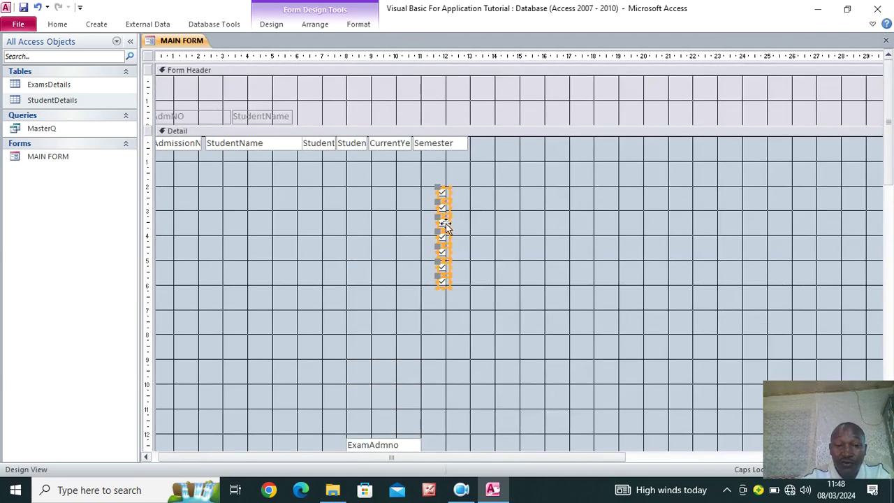
key(Delete)
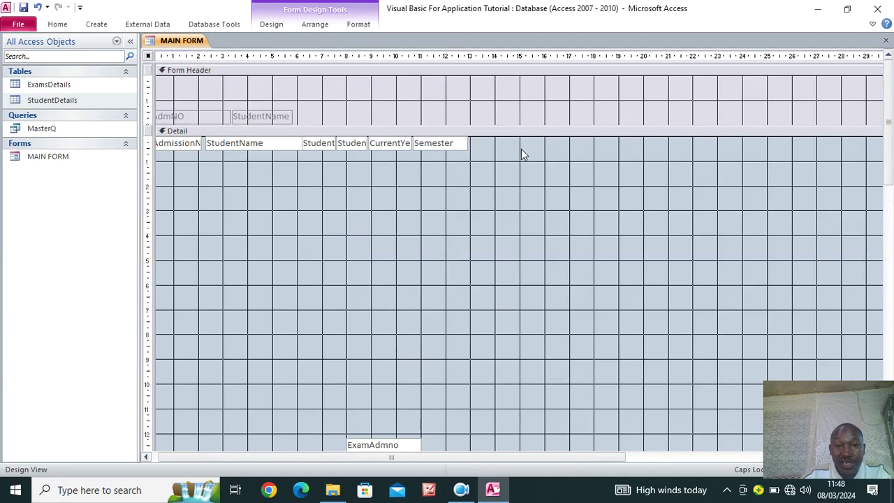
Move the whole column of Exam boxes up near the top of Detail
scroll(353, 230, down, 5)
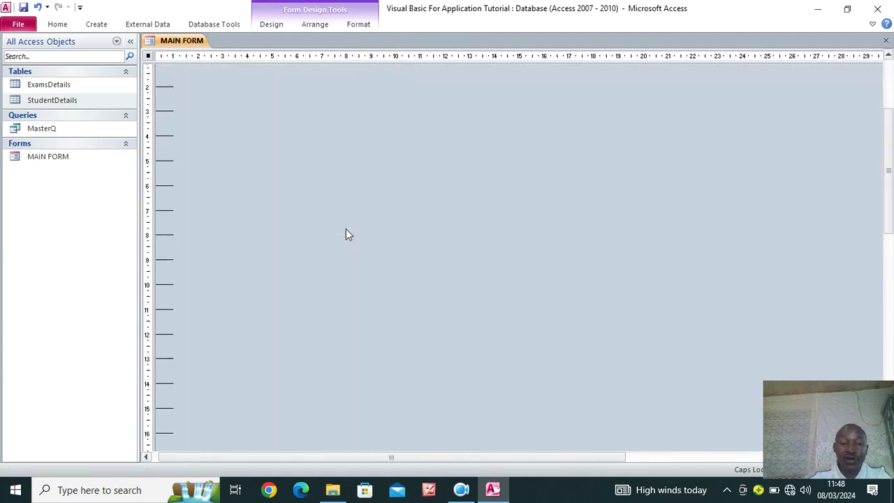
scroll(351, 234, down, 3)
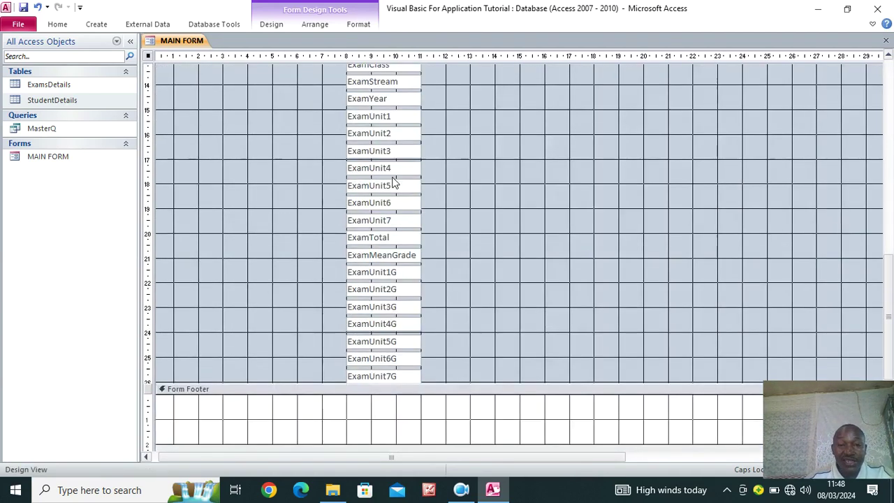
scroll(419, 144, up, 2)
drag(393, 92, 389, 443)
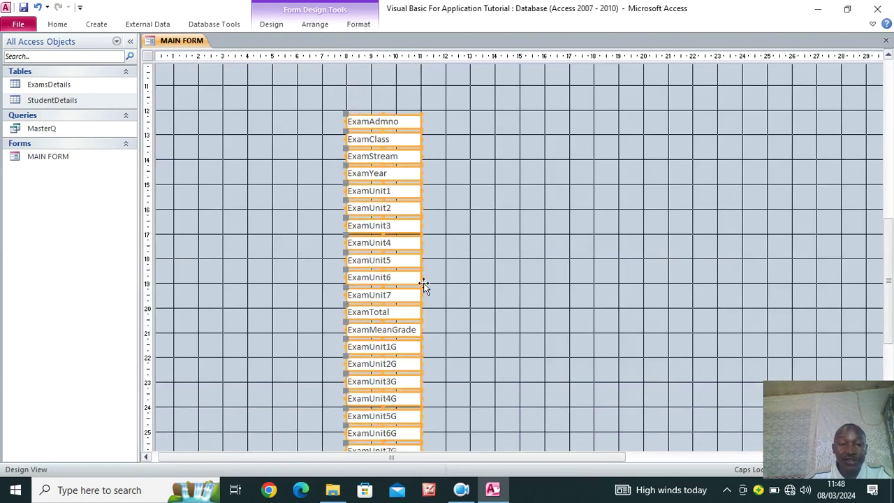
scroll(472, 259, up, 5)
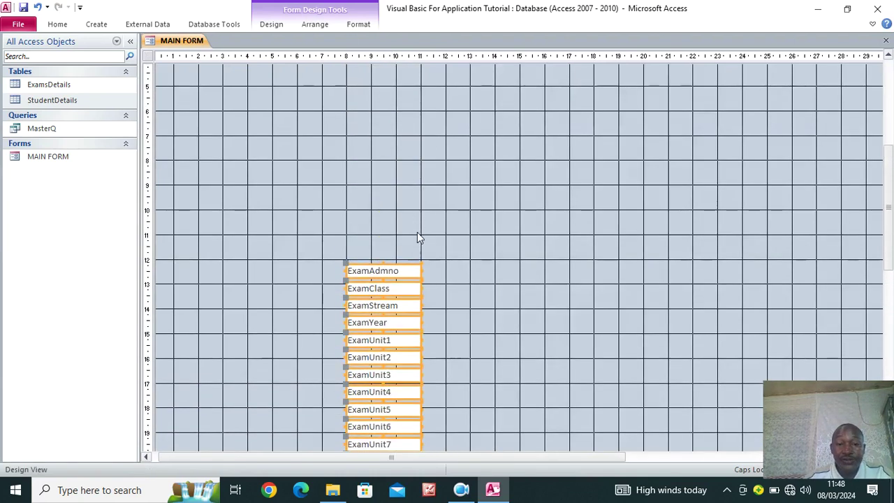
scroll(393, 246, up, 2)
drag(391, 425, 520, 145)
click(576, 175)
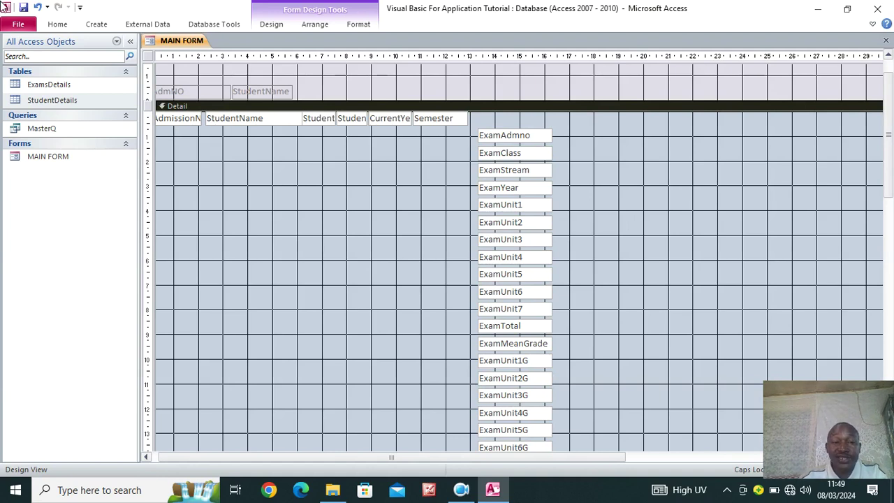
Arrange ExamAdmno, ExamClass, ExamStream and ExamYear in a row under the student fields
drag(512, 139, 181, 144)
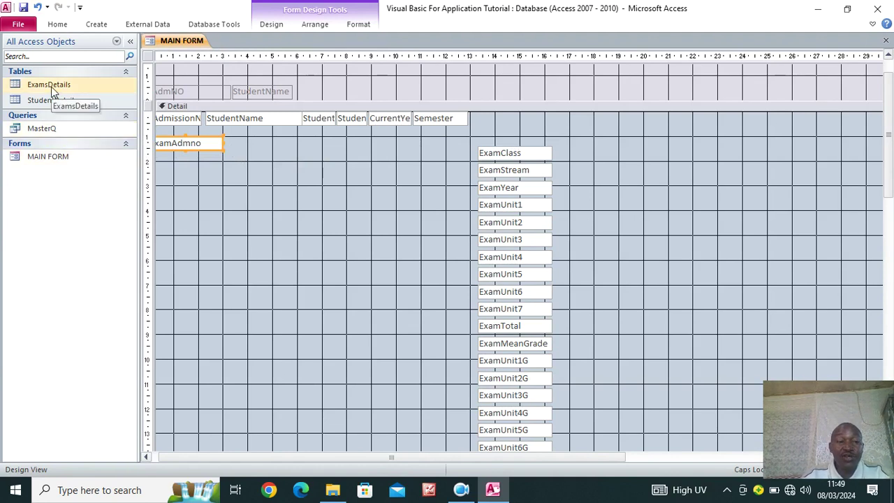
drag(220, 143, 198, 144)
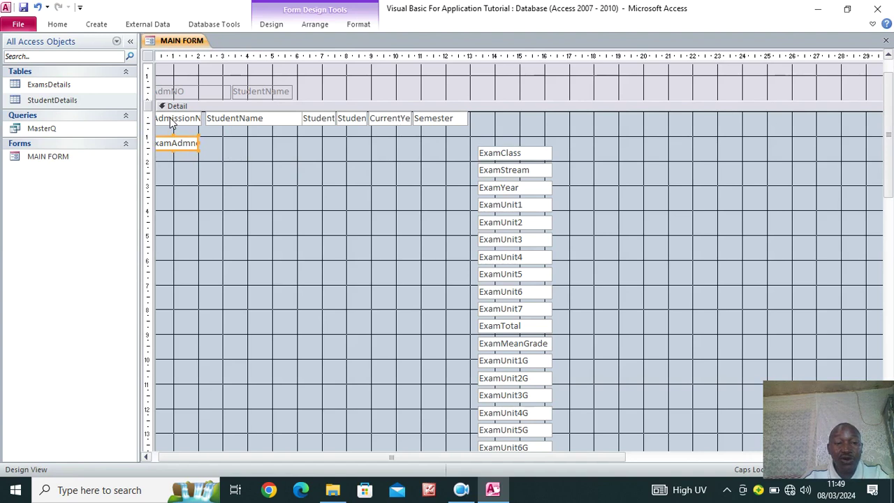
click(508, 155)
drag(508, 155, 349, 176)
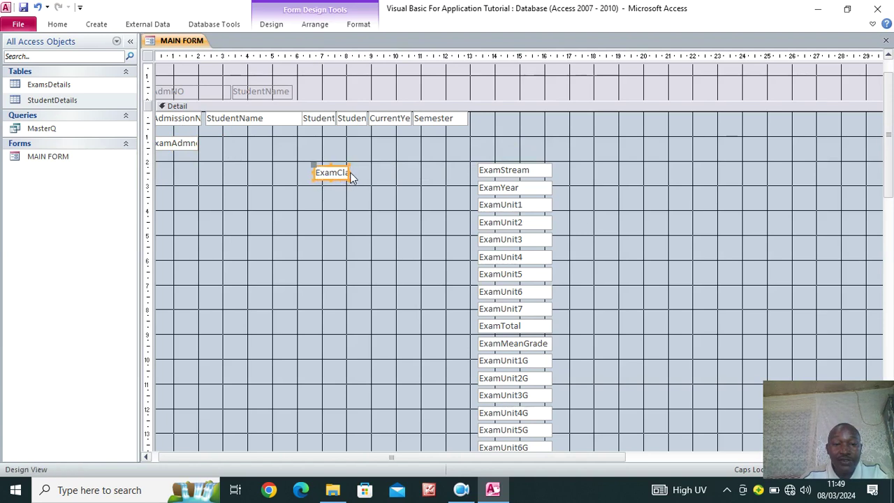
drag(333, 176, 313, 162)
drag(497, 175, 370, 155)
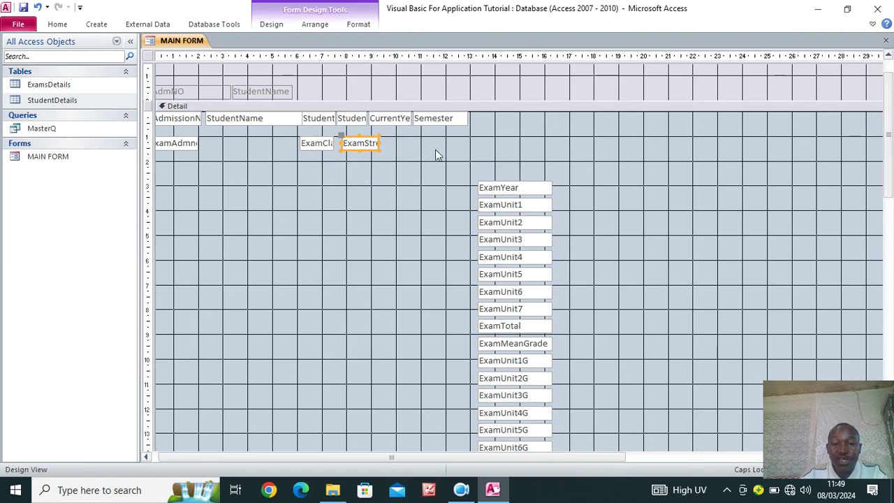
drag(524, 188, 421, 147)
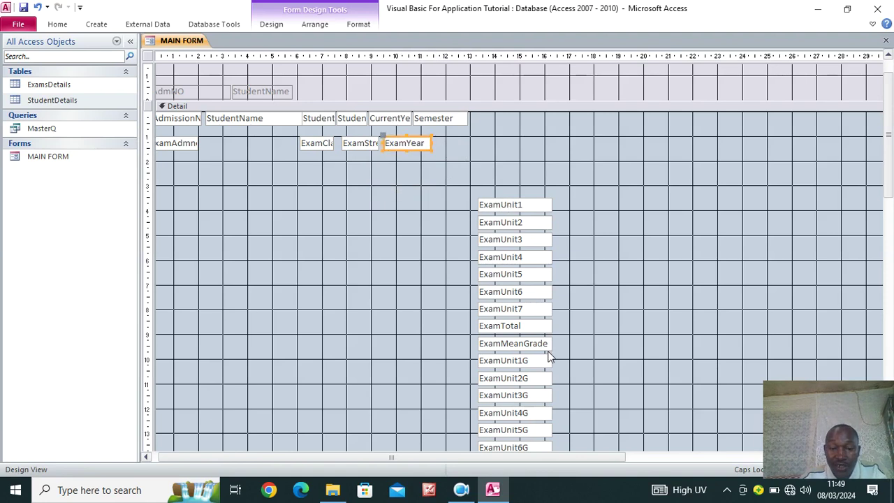
scroll(529, 297, down, 4)
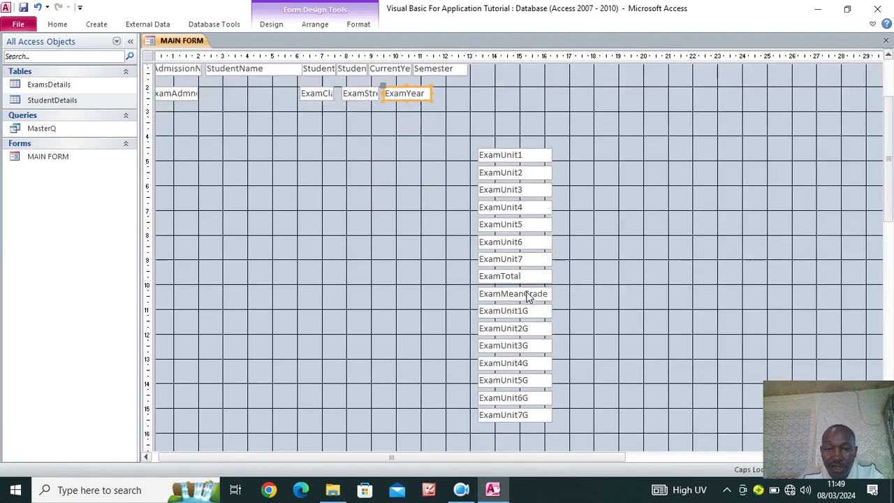
scroll(529, 297, up, 4)
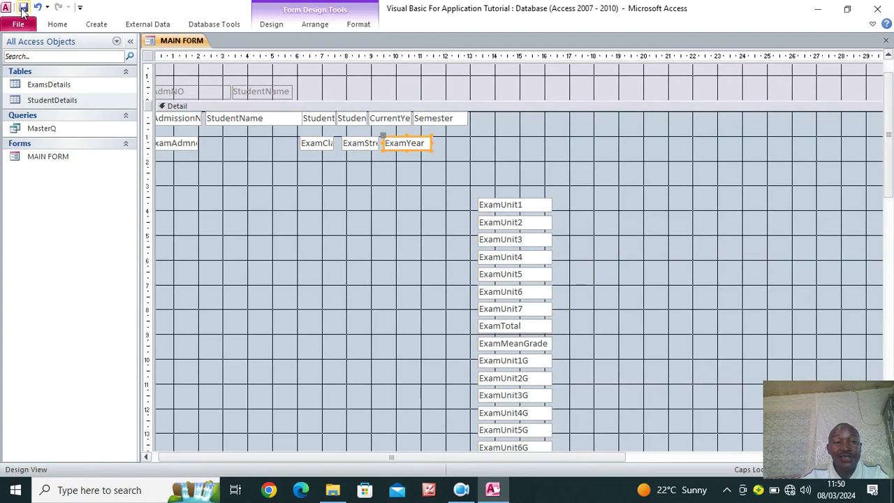
Insert a Text field named ExamSemester above ExamYear in ExamsDetails' design, then close the table
right_click(65, 86)
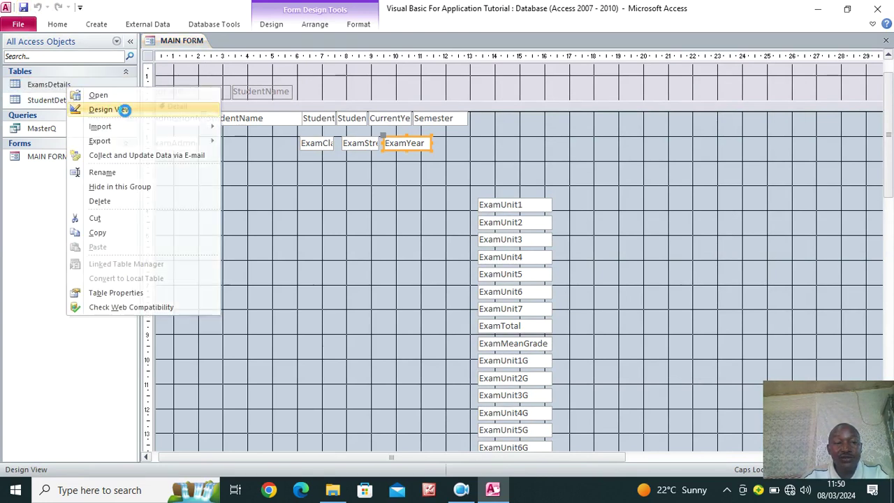
click(115, 110)
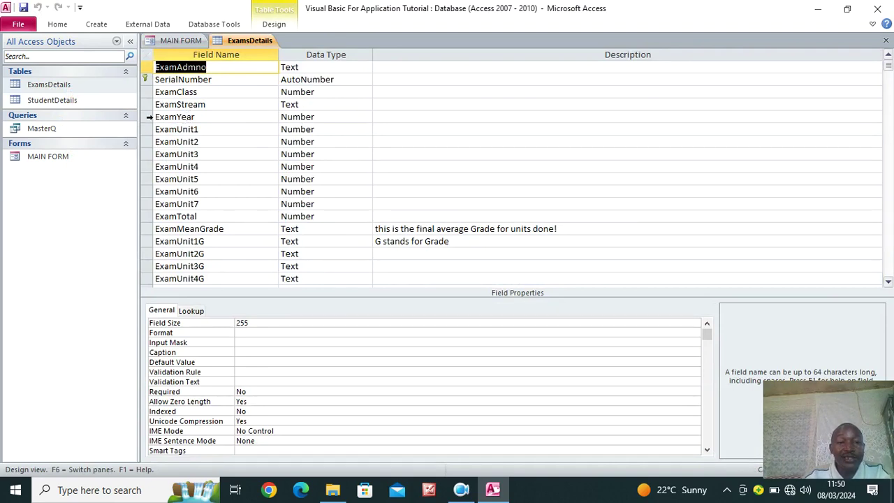
right_click(148, 116)
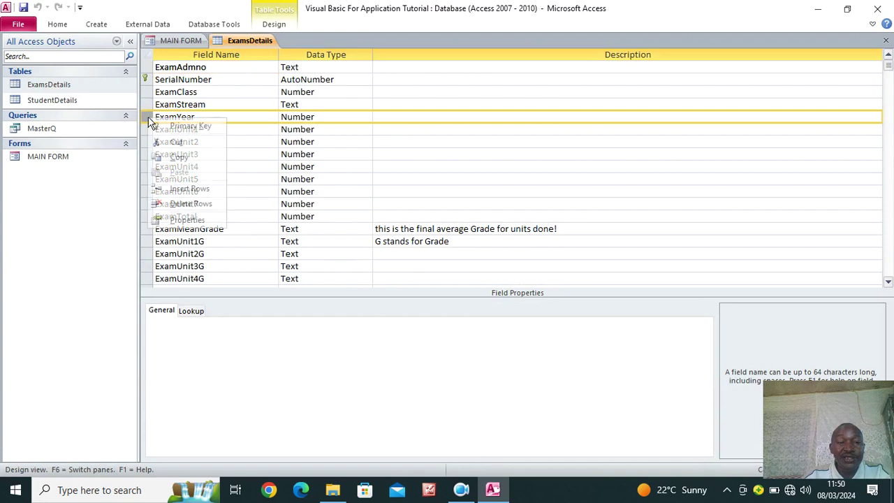
click(199, 189)
click(190, 117)
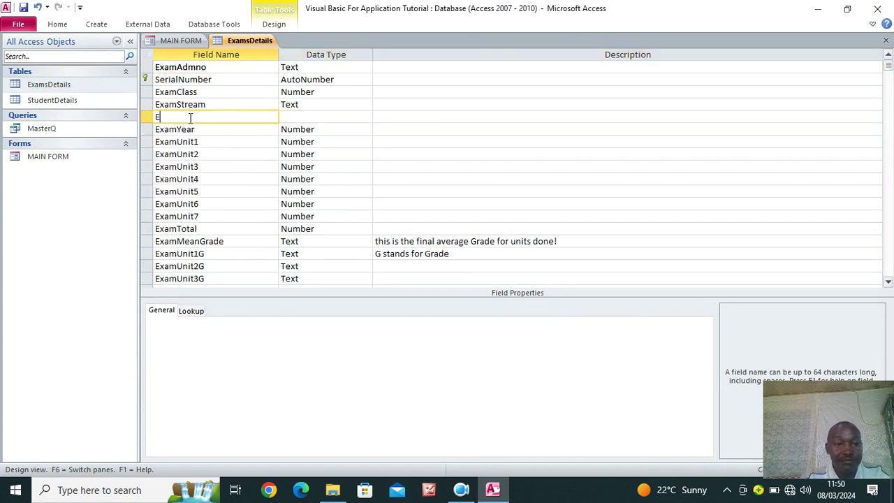
text(ExamSemester)
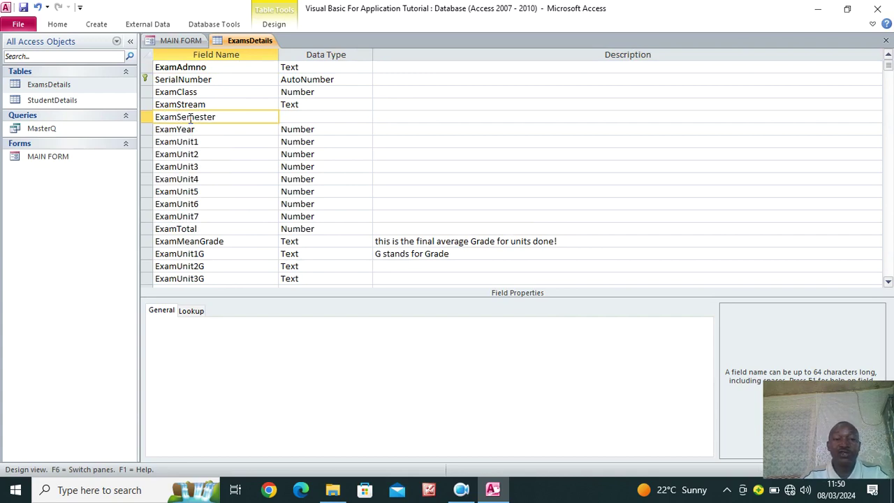
click(295, 117)
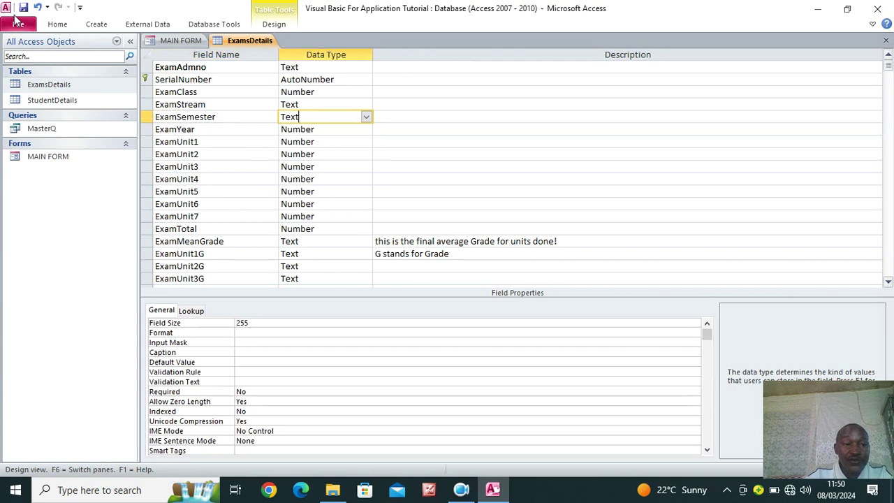
right_click(234, 40)
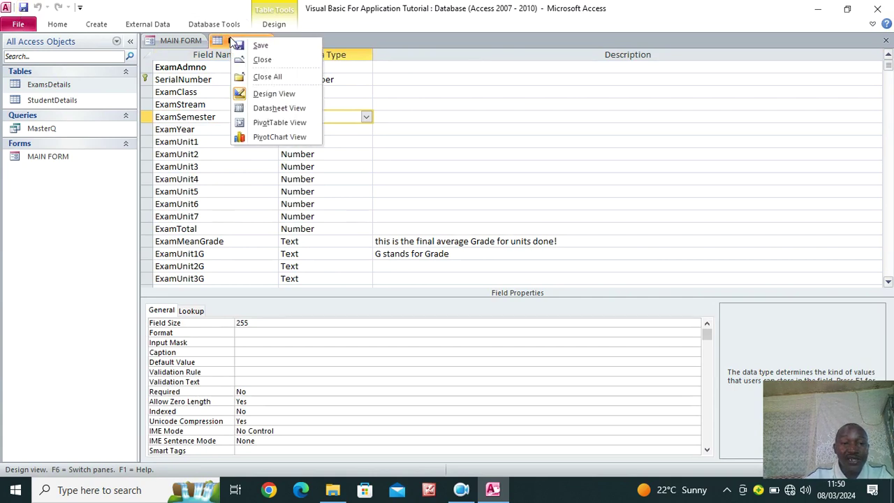
click(270, 63)
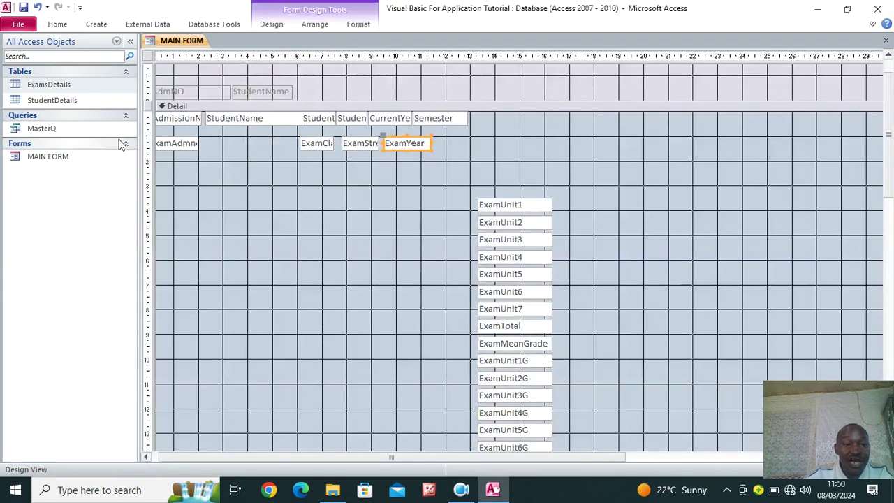
Open MasterQ in Design View and add ExamSemester as a query column
right_click(43, 128)
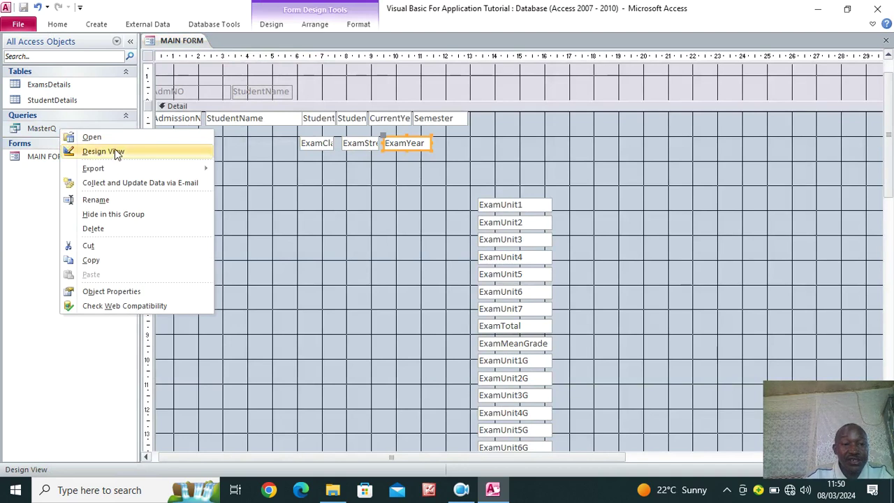
click(115, 149)
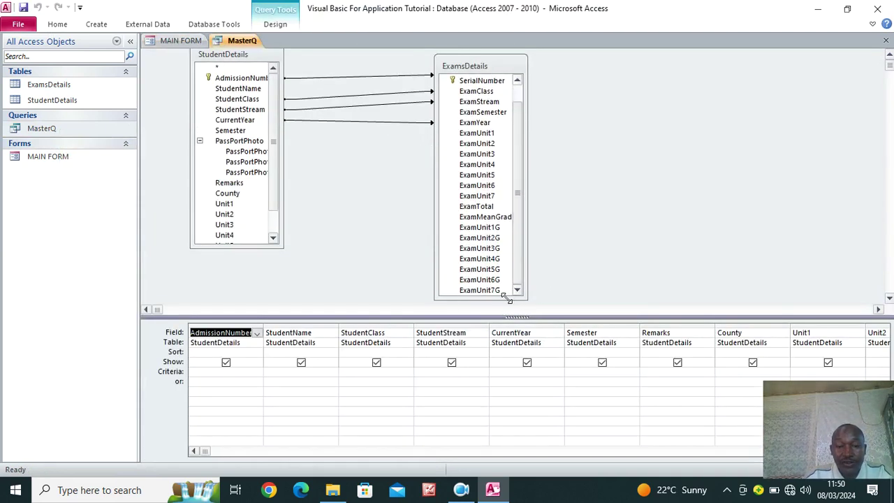
click(508, 294)
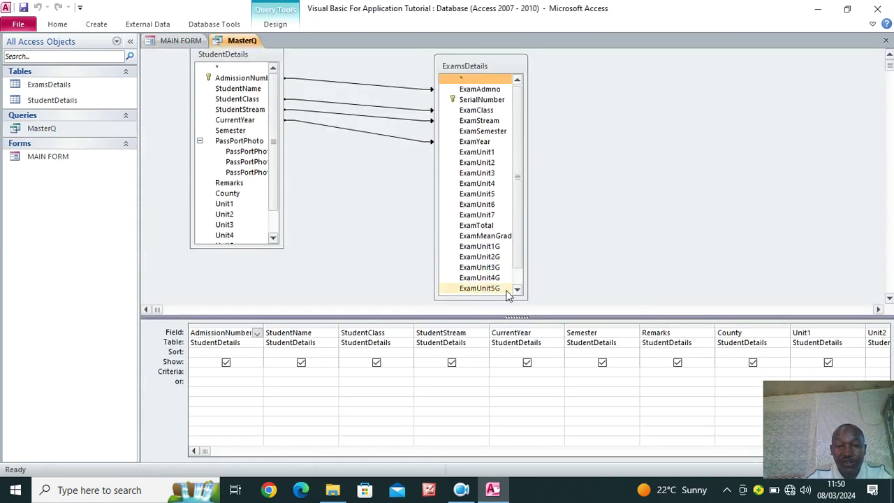
double_click(479, 134)
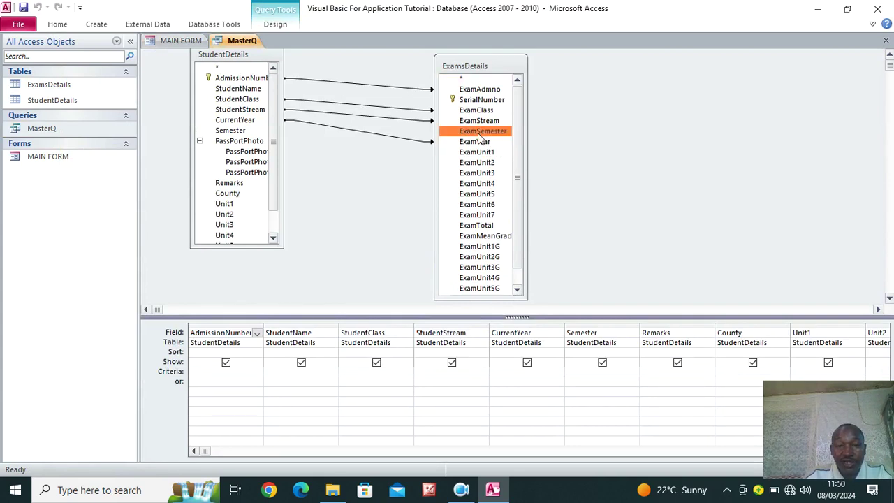
drag(204, 451, 739, 453)
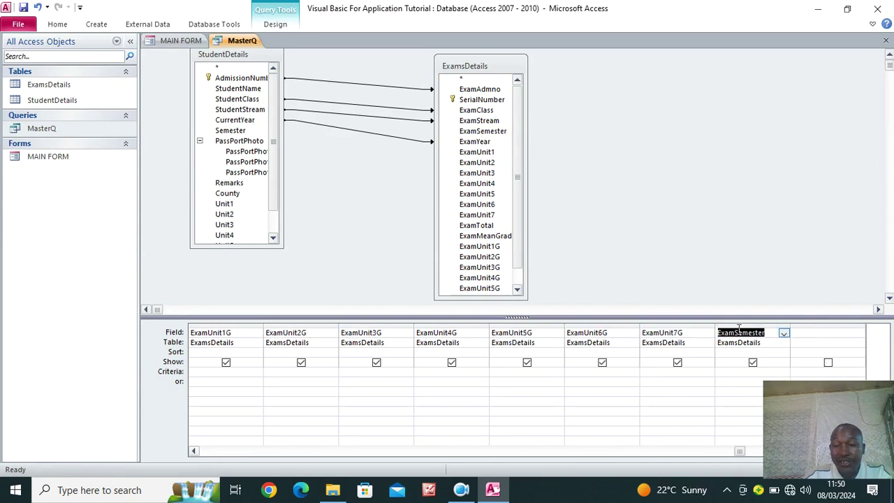
Join Semester to ExamSemester including all StudentDetails records, then close all objects
click(231, 131)
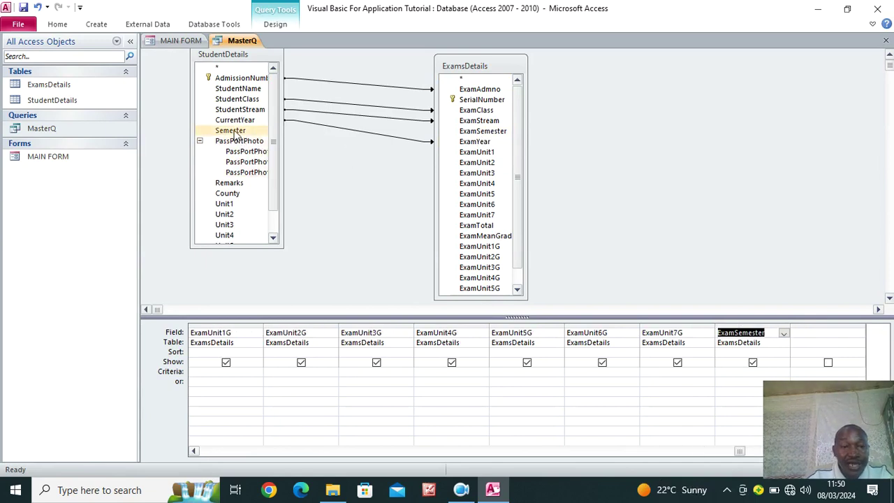
drag(231, 131, 407, 159)
drag(489, 143, 492, 131)
drag(460, 77, 596, 93)
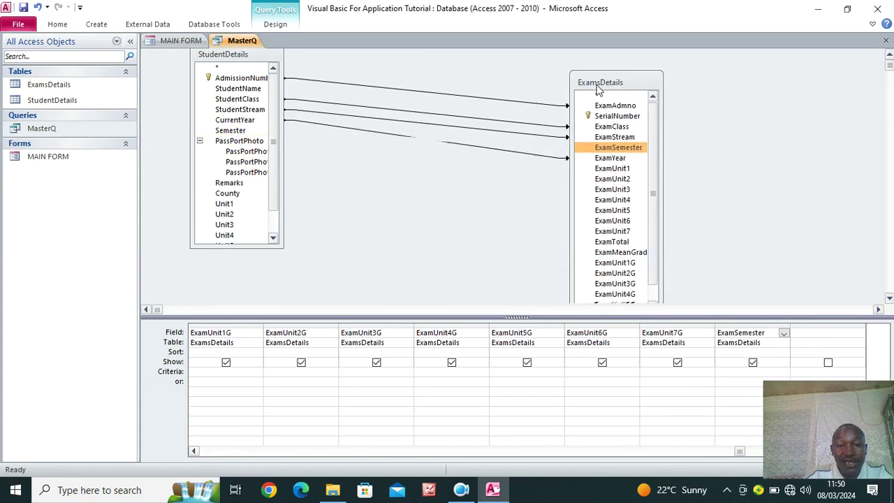
click(530, 148)
double_click(531, 148)
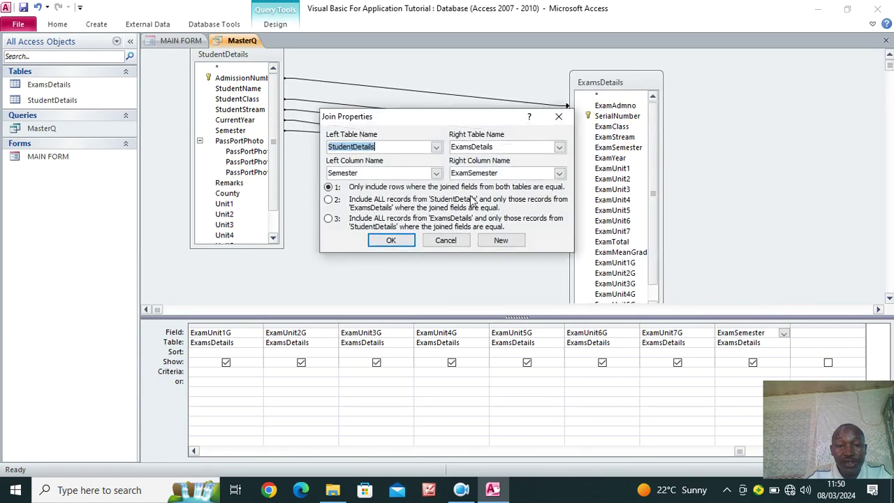
click(328, 199)
click(391, 241)
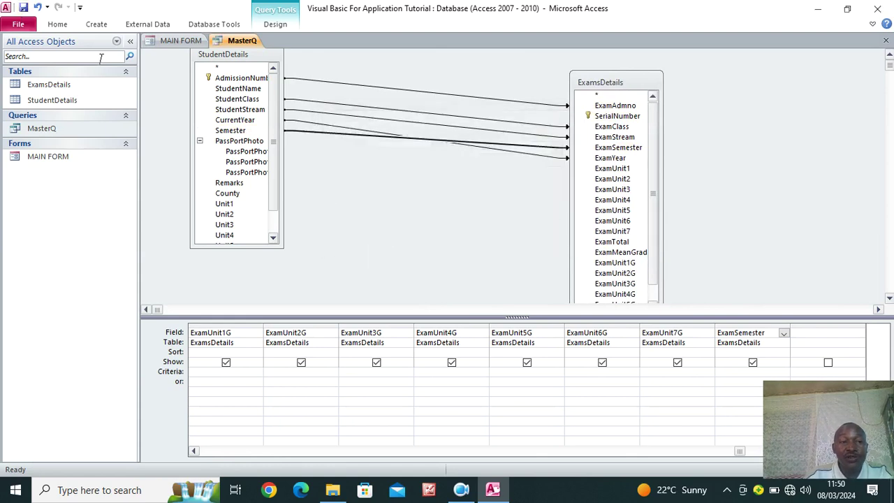
right_click(225, 41)
click(265, 83)
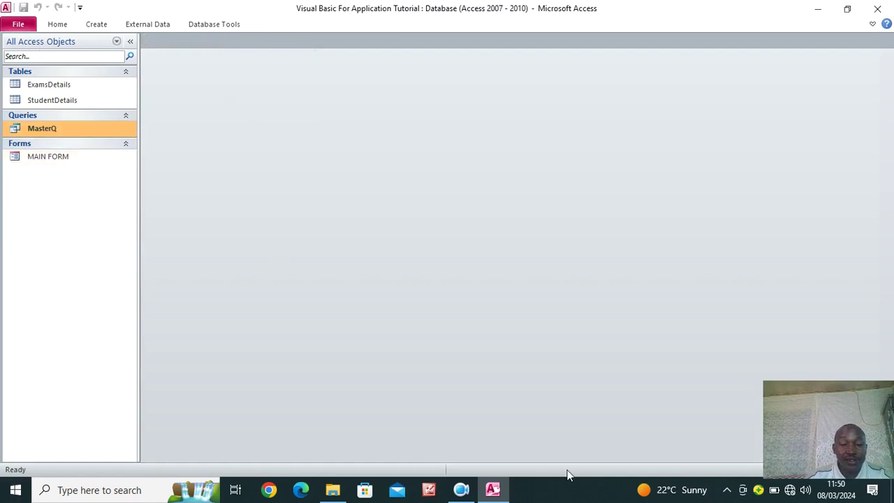
Open MAIN FORM in Design View and add ExamSemester from the field list
right_click(82, 155)
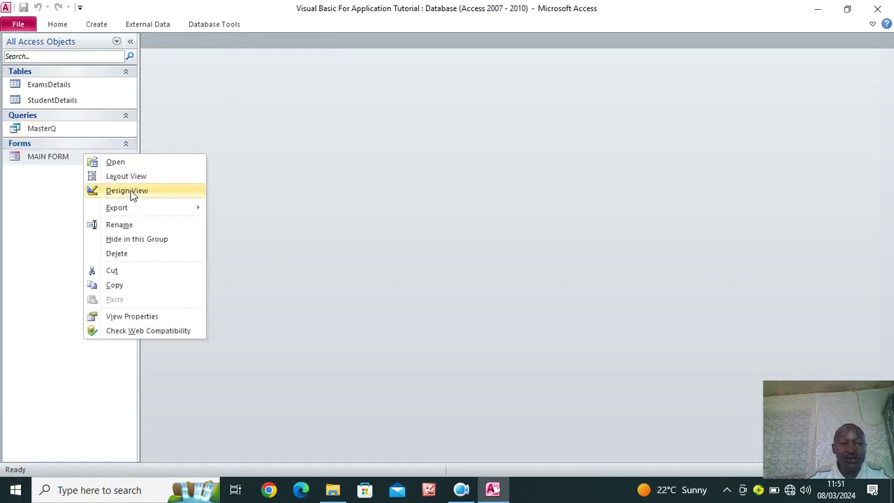
click(130, 192)
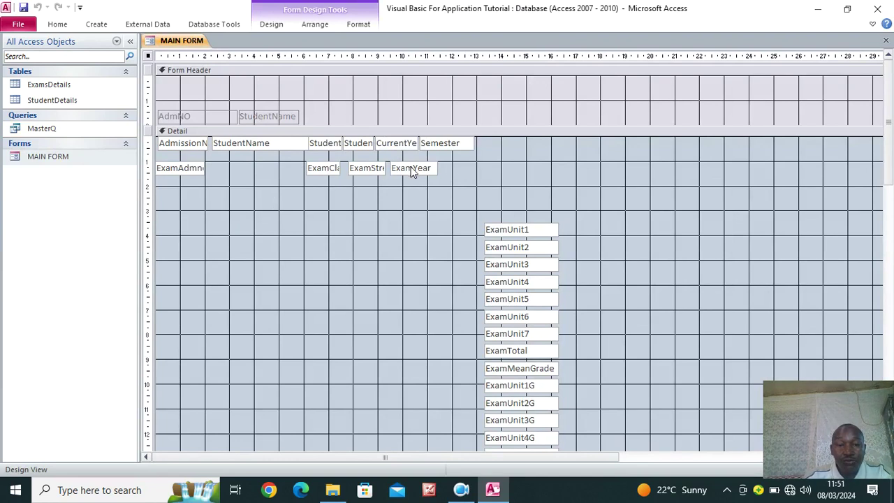
click(276, 27)
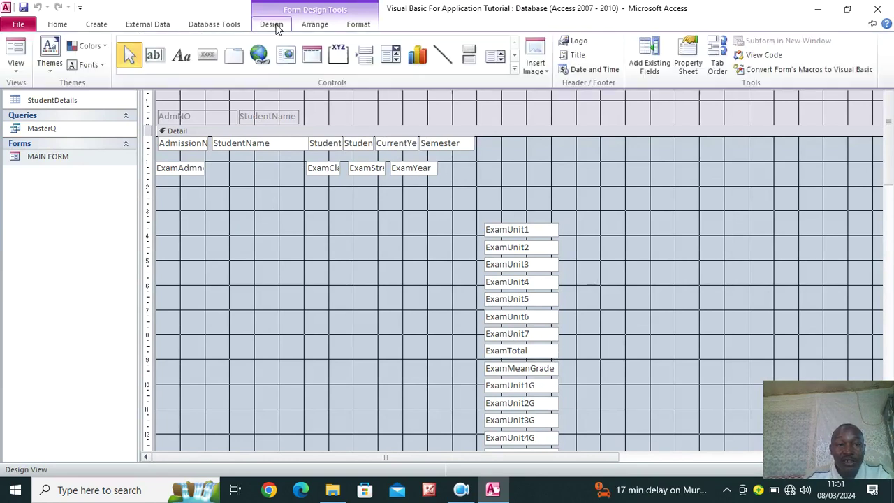
click(649, 66)
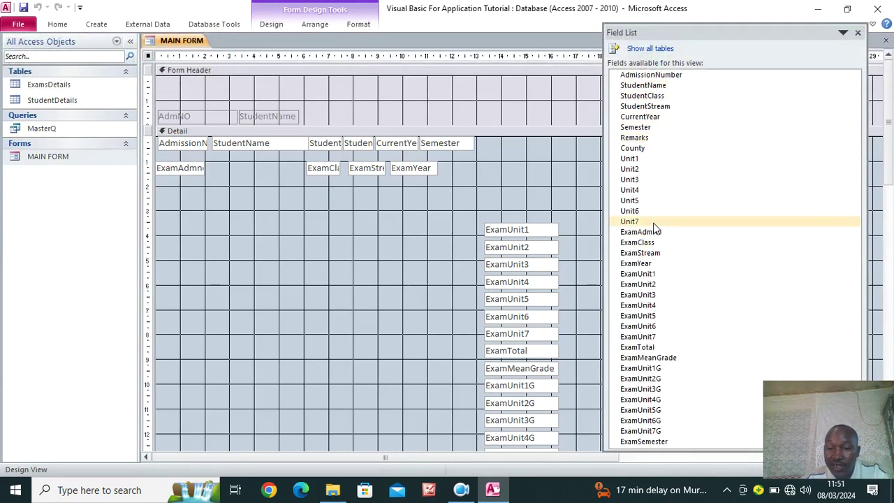
drag(644, 442, 430, 349)
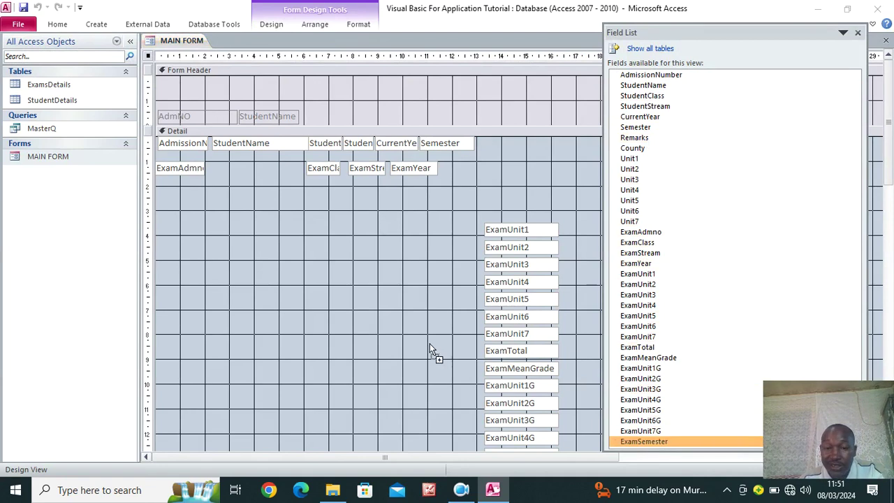
drag(313, 266, 313, 268)
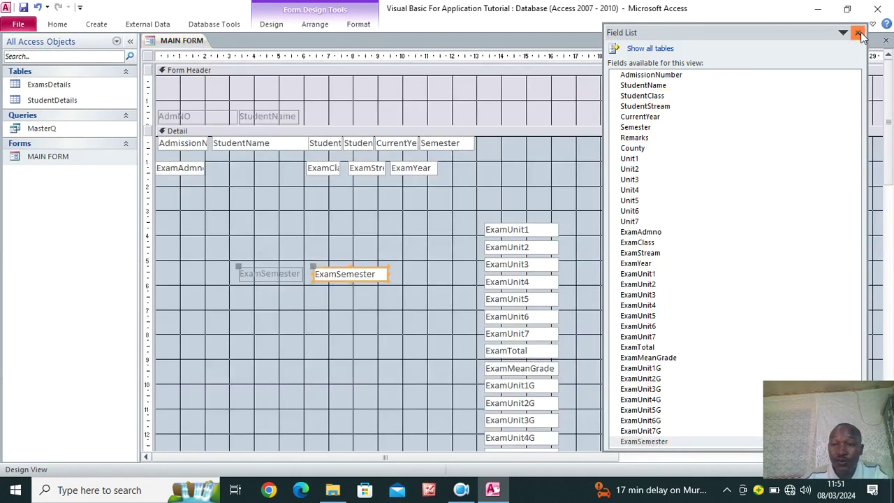
click(857, 32)
Delete the ExamSemester label, narrow its box and place it beside ExamYear in the exam row
click(278, 273)
key(Delete)
click(361, 280)
drag(388, 274, 350, 277)
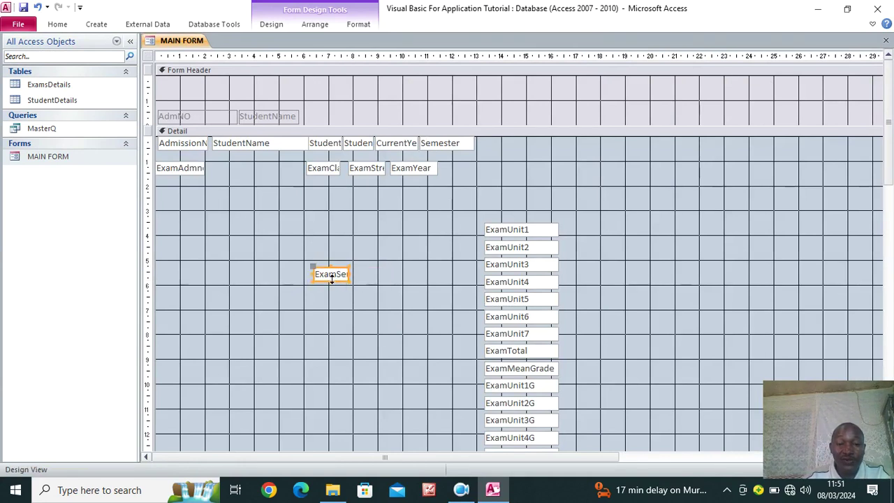
drag(336, 280, 465, 175)
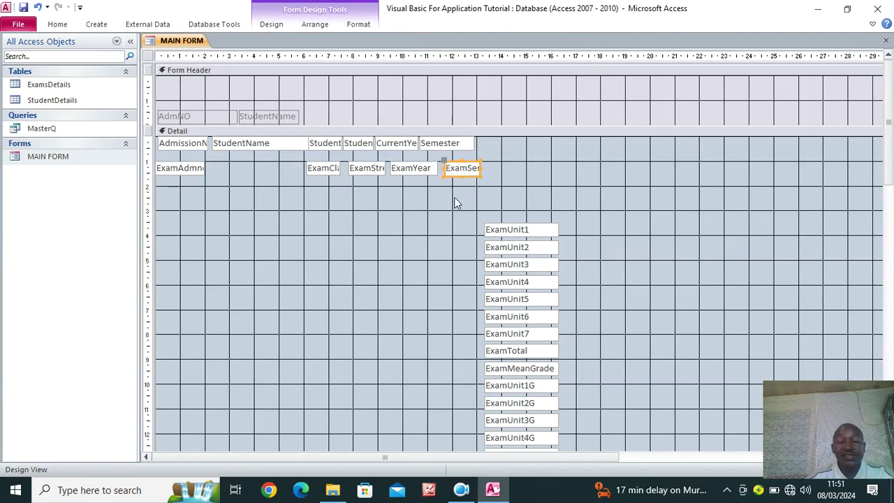
drag(505, 169, 171, 181)
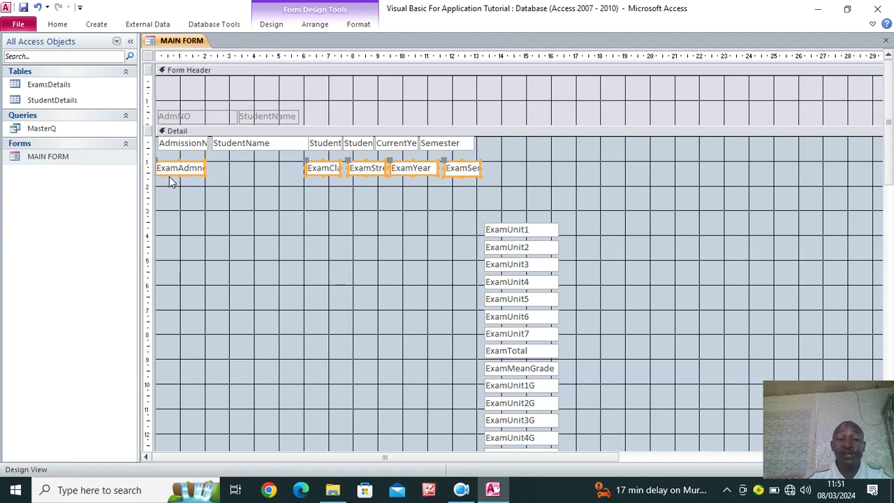
Set the selected exam-row boxes' Visible property to No and save the form
click(273, 23)
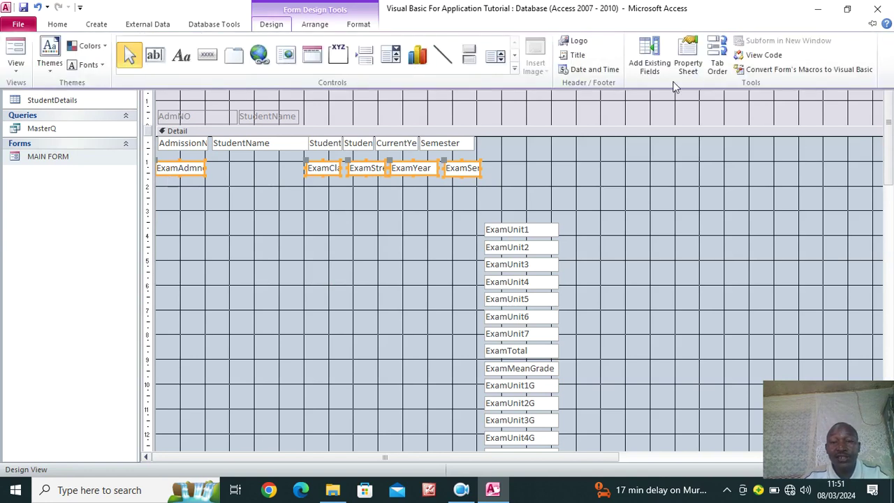
click(688, 64)
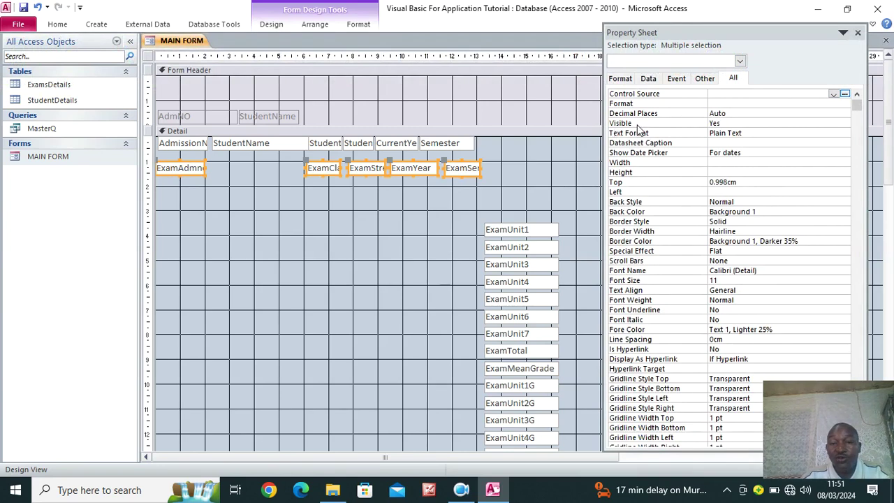
click(782, 124)
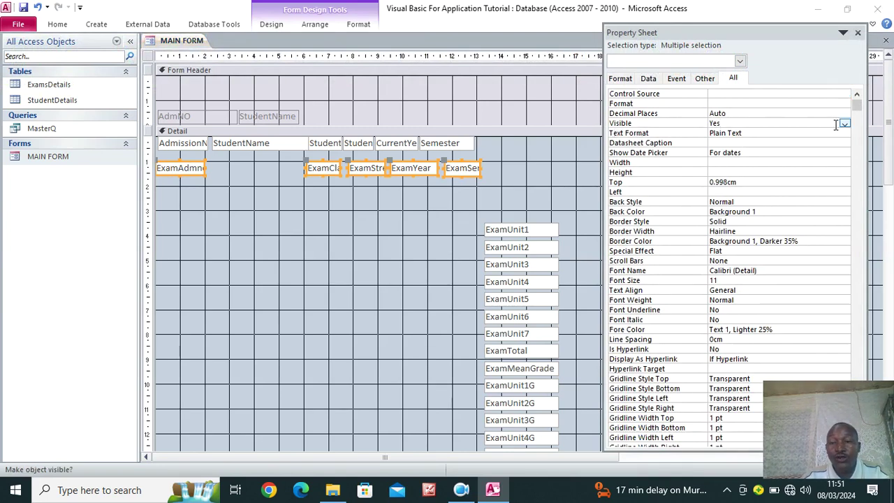
click(844, 124)
click(754, 142)
click(23, 9)
click(857, 33)
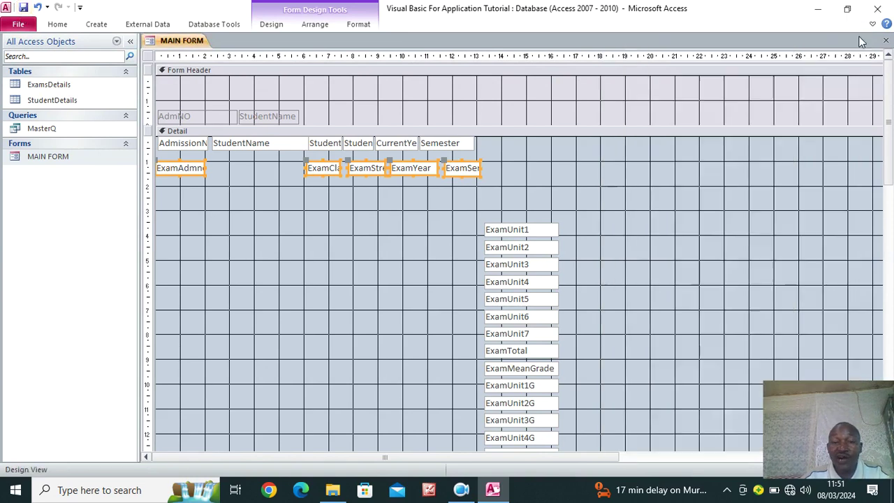
Move the hidden exam boxes up onto the student row and preview MAIN FORM in Form View
drag(187, 170, 195, 147)
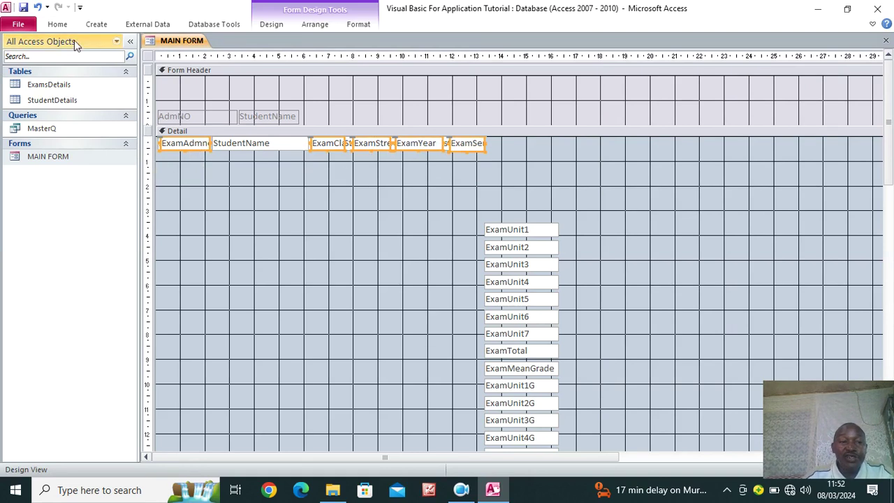
click(60, 25)
click(16, 46)
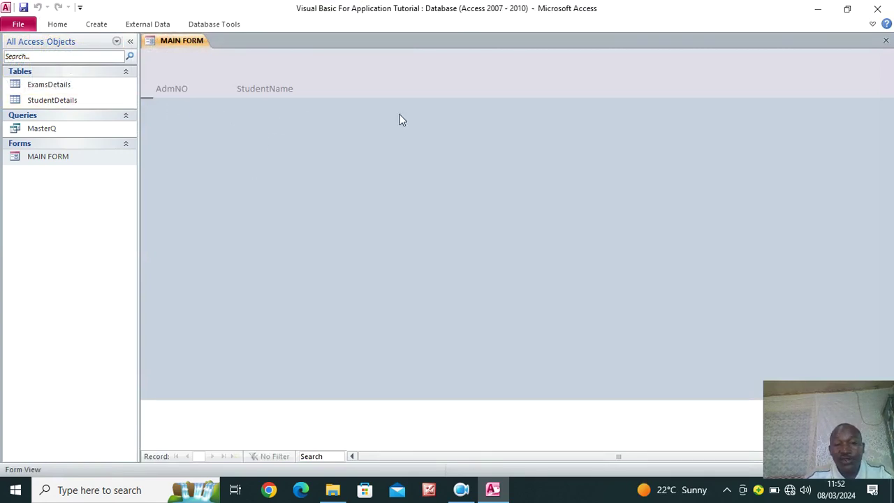
Switch MAIN FORM back to Design View and select the whole form
right_click(361, 130)
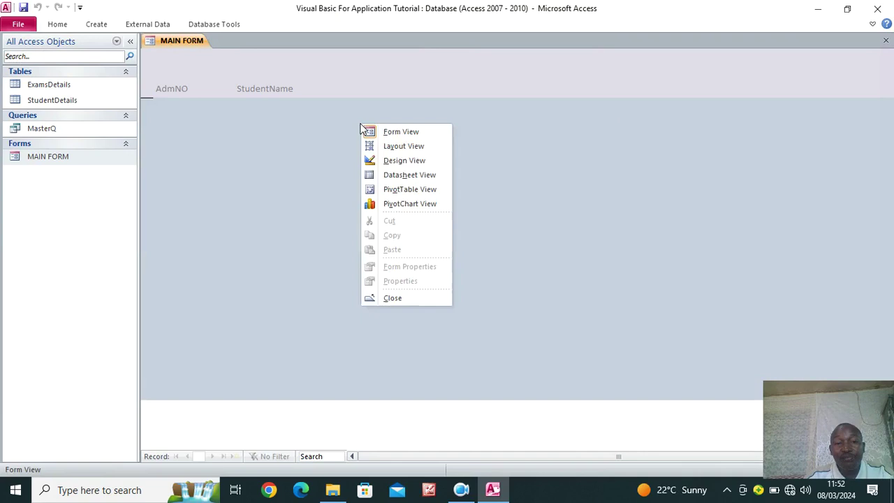
click(395, 167)
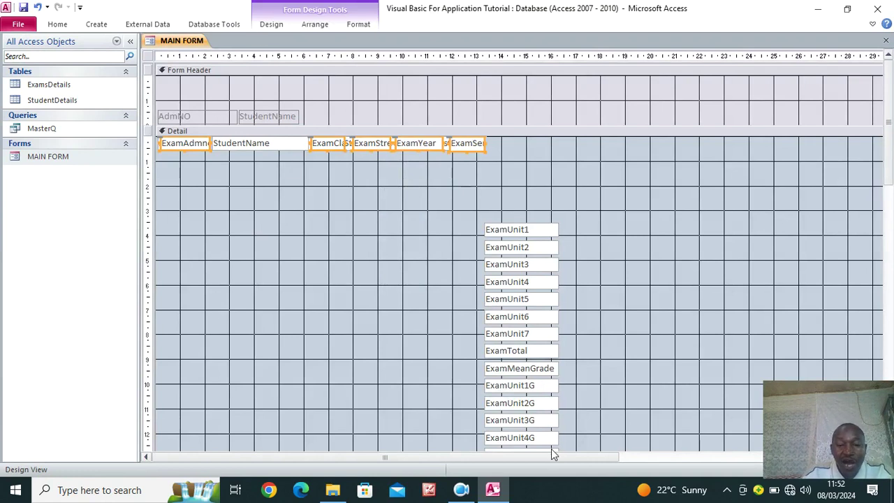
click(148, 56)
right_click(148, 57)
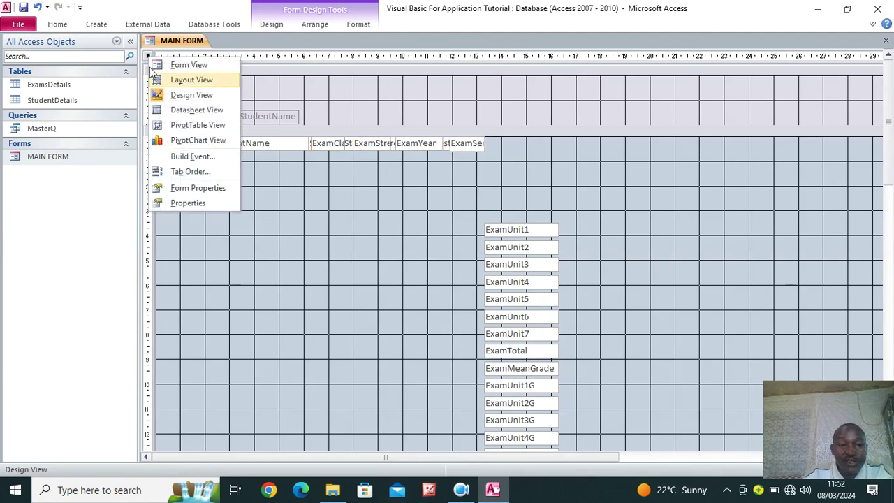
Set the form's Recordset Type to Dynaset (Inconsistent Updates) and save
click(199, 187)
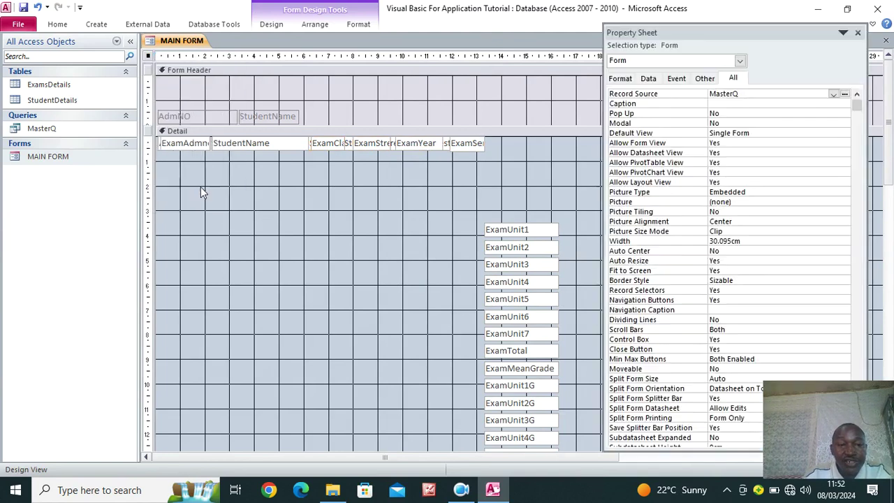
click(650, 80)
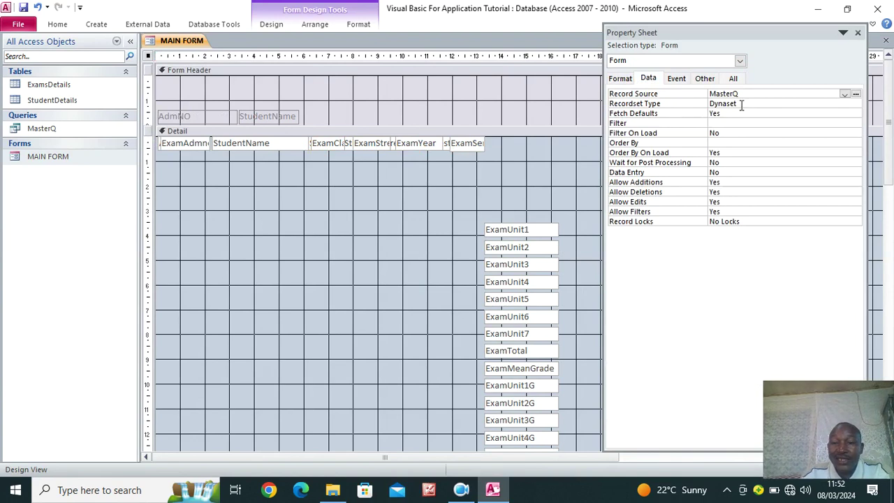
click(742, 105)
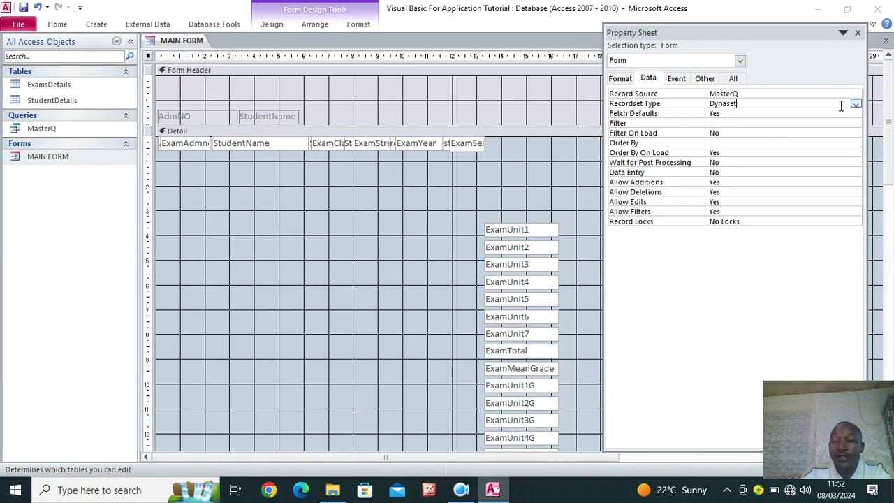
click(854, 104)
click(761, 123)
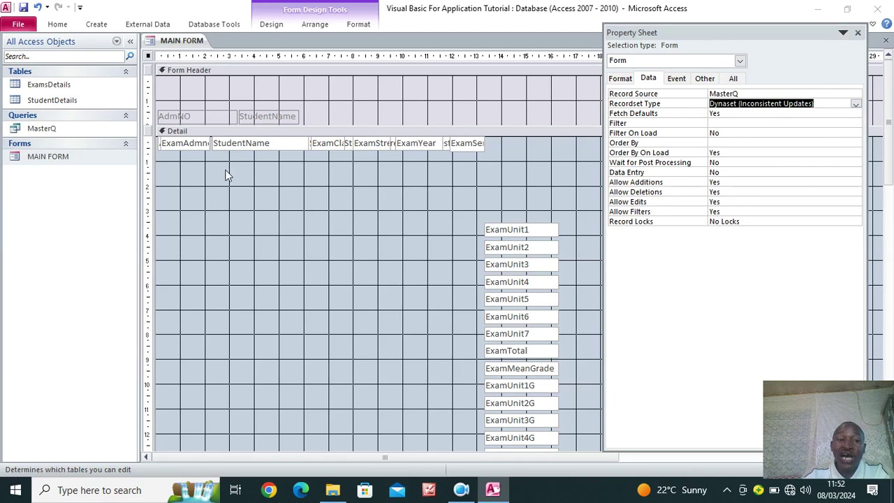
click(25, 8)
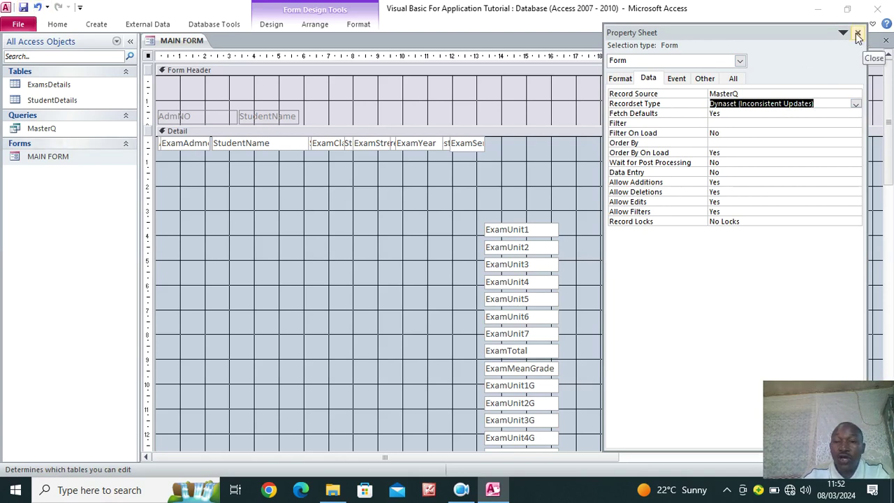
Set the form's Default View to Continuous Forms and close the Property Sheet
click(743, 80)
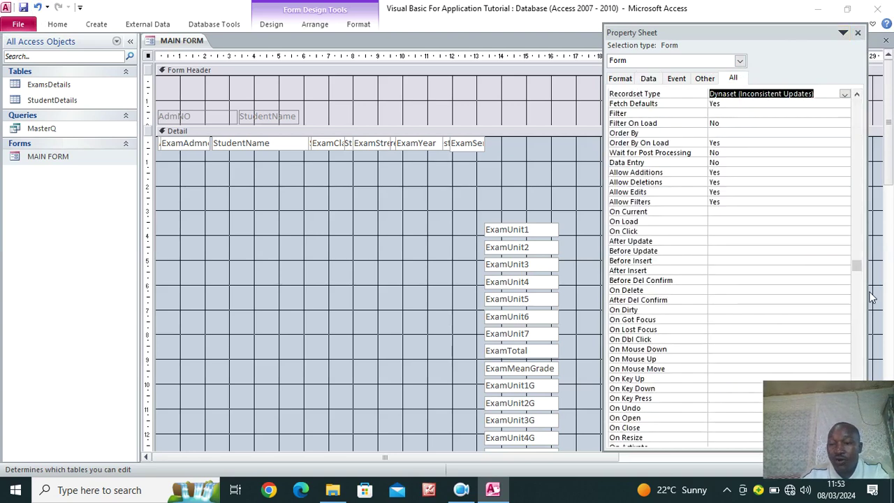
drag(859, 272, 845, 108)
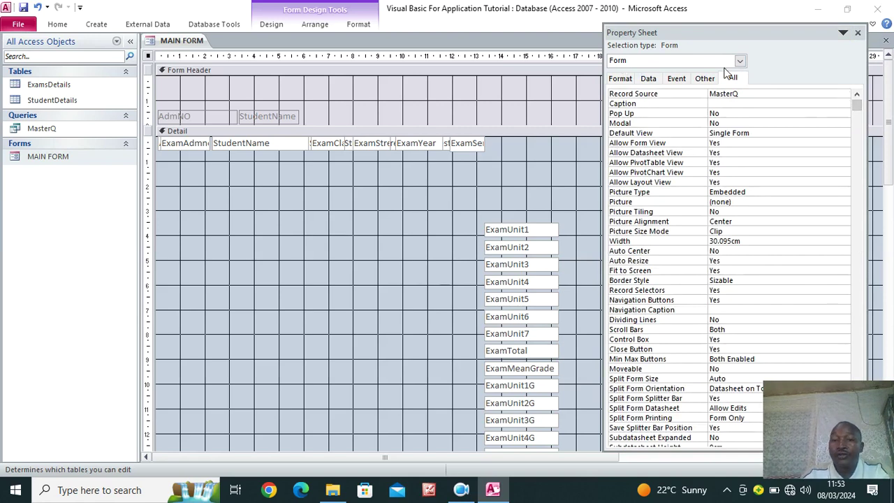
click(770, 133)
click(844, 134)
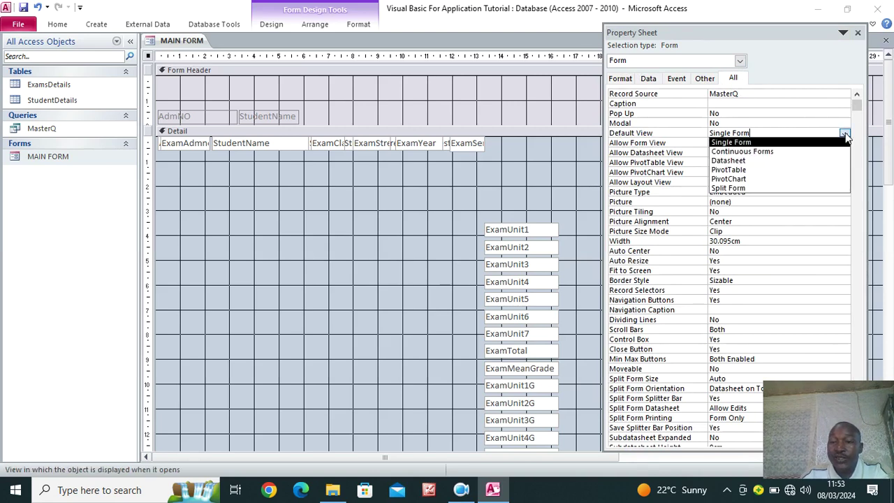
click(794, 148)
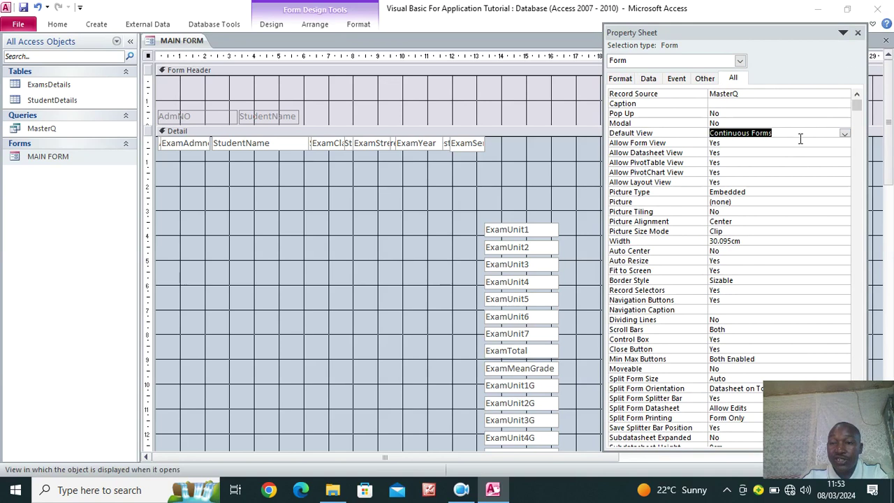
click(857, 32)
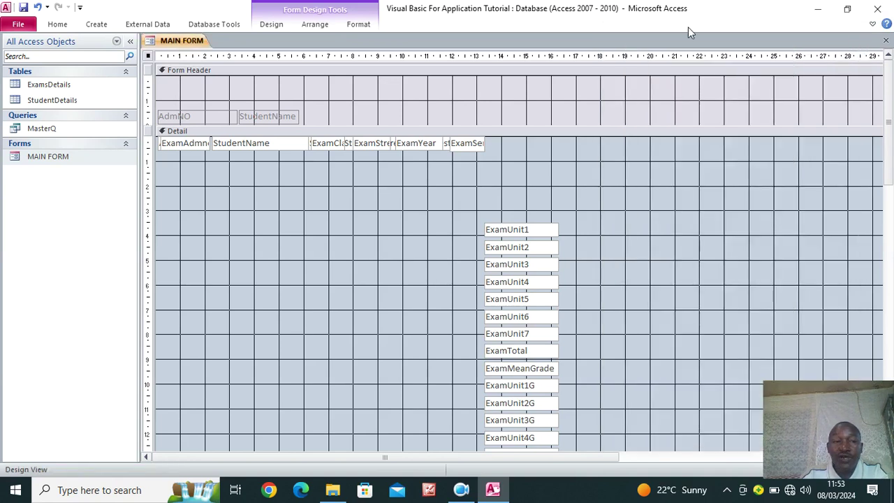
Save the form and move ExamUnit1 through ExamUnit7 up into the Detail top row
click(24, 8)
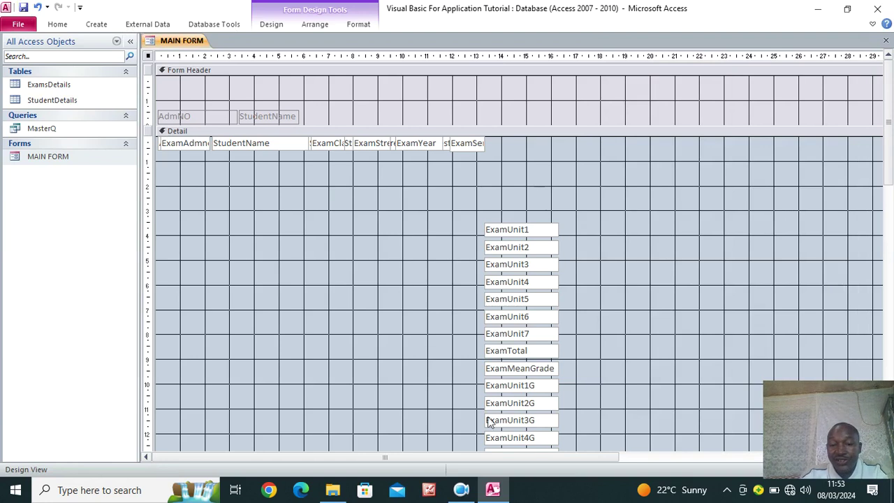
drag(523, 233, 558, 145)
drag(520, 250, 558, 146)
drag(538, 265, 571, 146)
drag(530, 280, 566, 145)
drag(522, 300, 563, 143)
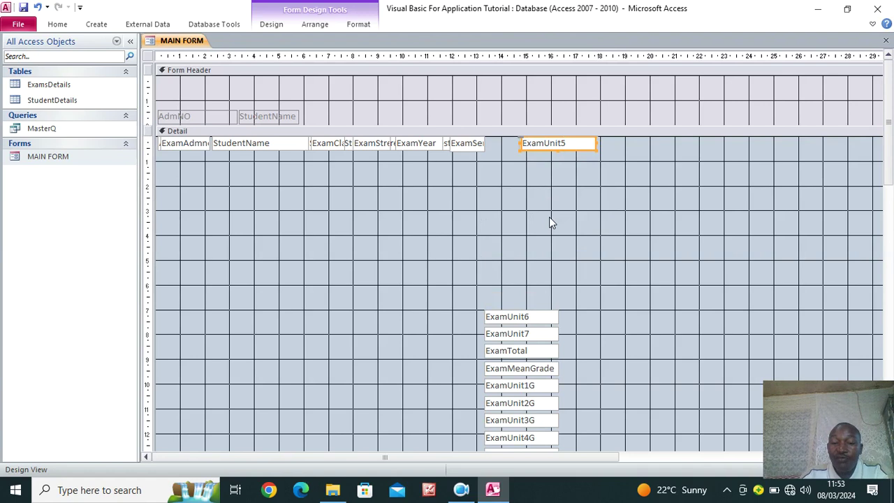
drag(539, 315, 575, 141)
drag(531, 333, 574, 145)
Place ExamTotal and ExamMeanGrade in the Detail top row, shifted further right
drag(552, 324, 678, 143)
drag(525, 370, 755, 137)
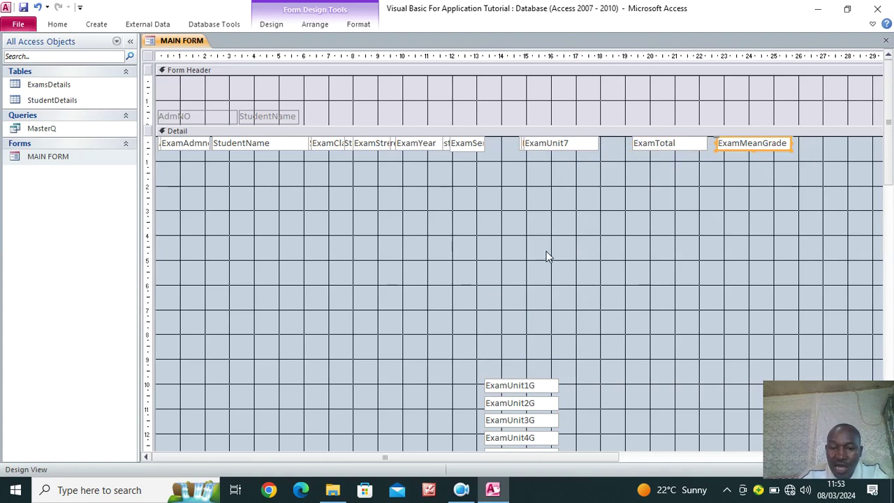
scroll(545, 255, down, 3)
scroll(783, 105, up, 3)
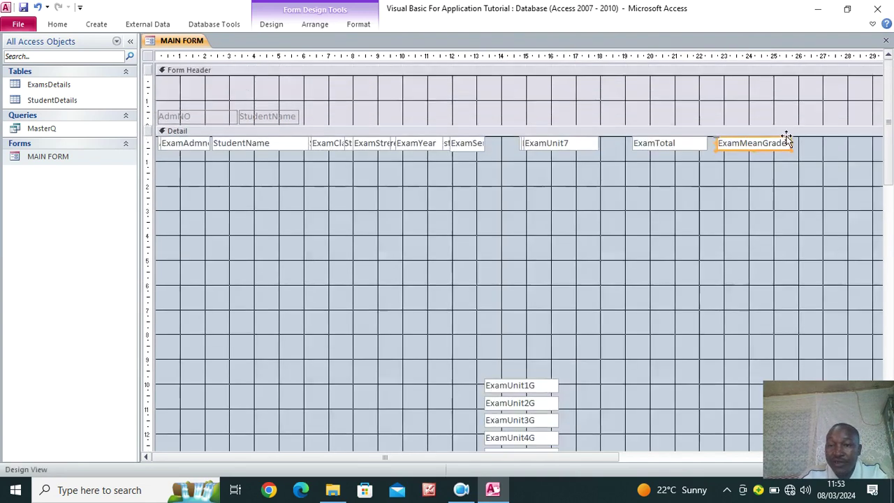
shift+click(694, 146)
drag(693, 147, 768, 146)
Move the grade boxes ExamUnit1G through ExamUnit7G up into the Detail top row
drag(541, 385, 668, 141)
drag(532, 401, 659, 137)
drag(539, 420, 668, 140)
drag(552, 433, 684, 144)
drag(678, 143, 669, 160)
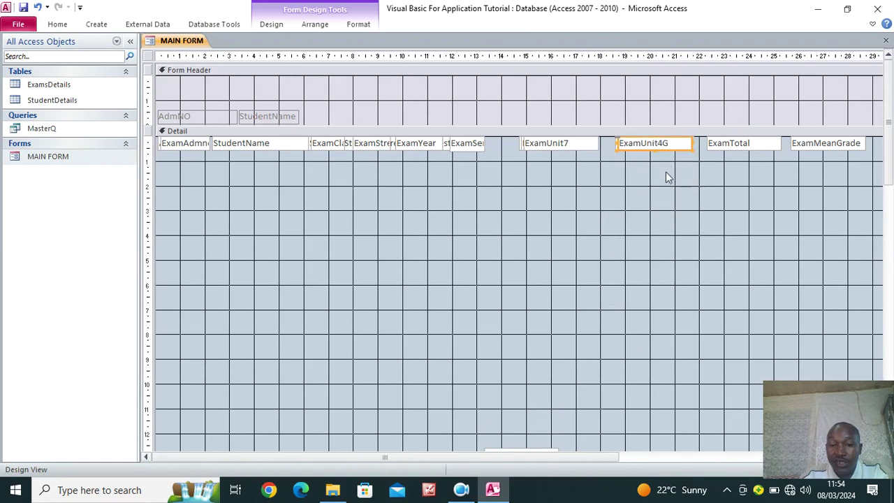
scroll(552, 321, down, 3)
drag(578, 363, 622, 195)
scroll(675, 303, up, 2)
click(668, 265)
drag(625, 247, 669, 141)
drag(635, 271, 683, 142)
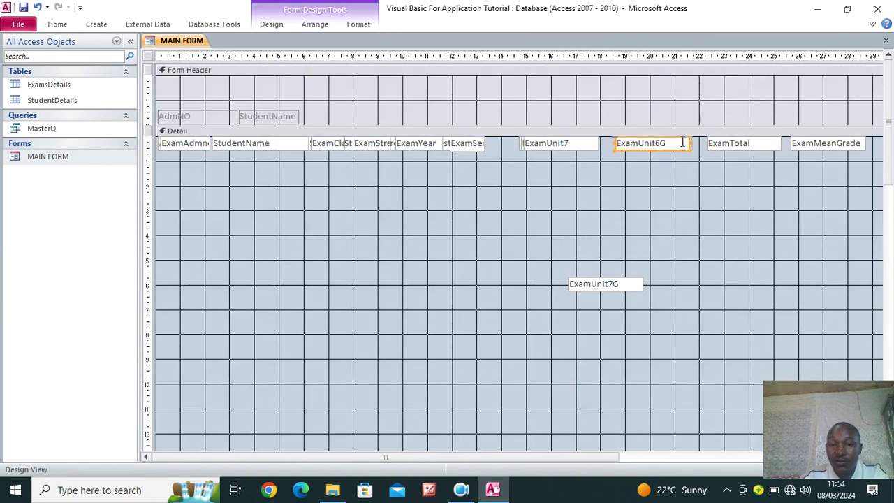
drag(619, 283, 670, 138)
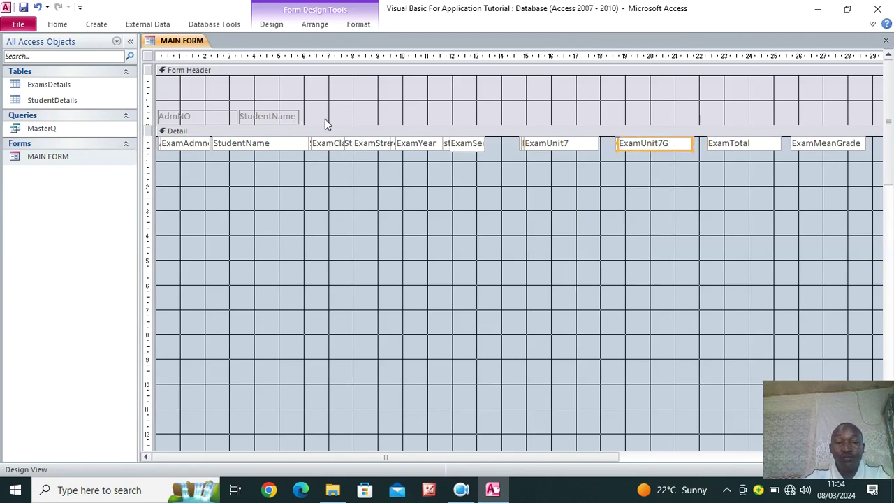
click(271, 25)
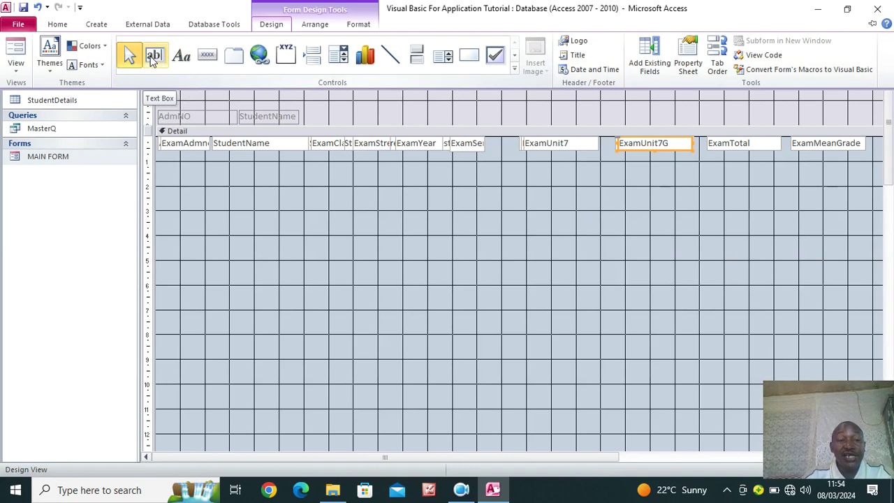
Draw a Form Header label with the capitalised heading CLASS STREAM YEAR SEMESTER
click(181, 56)
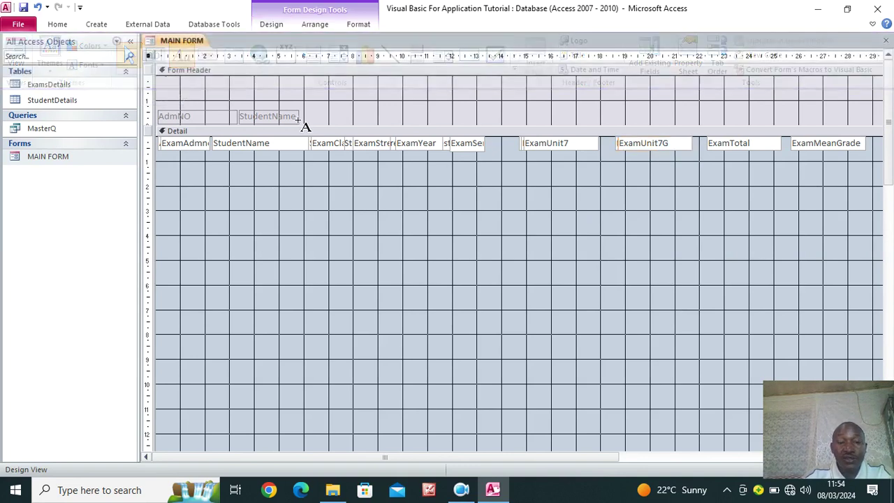
drag(305, 111, 486, 124)
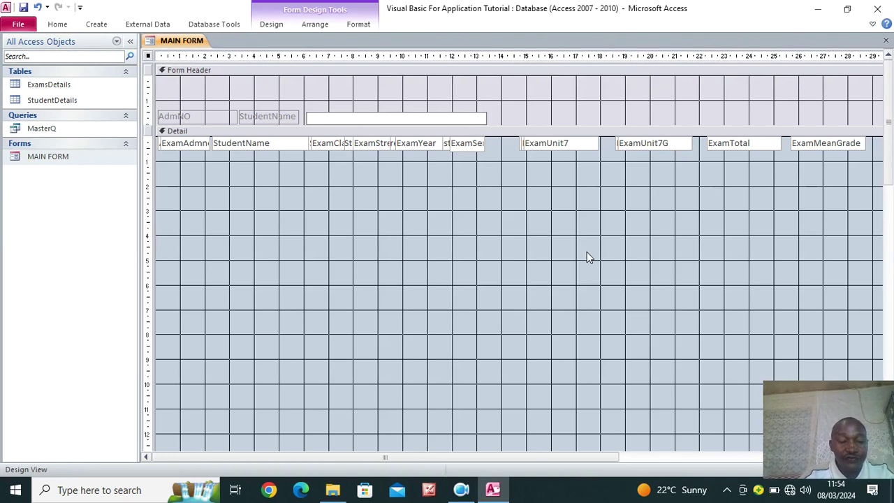
key(Caps_Lock)
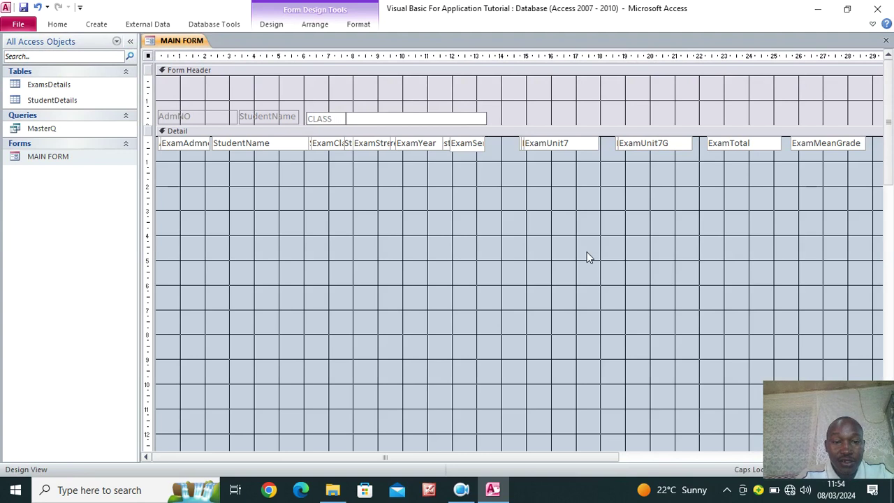
text(TREA)
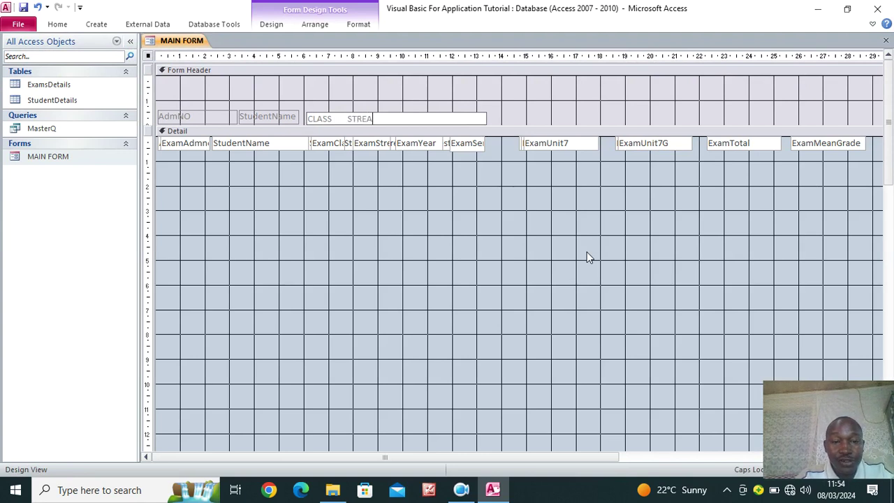
text(M      YEAR)
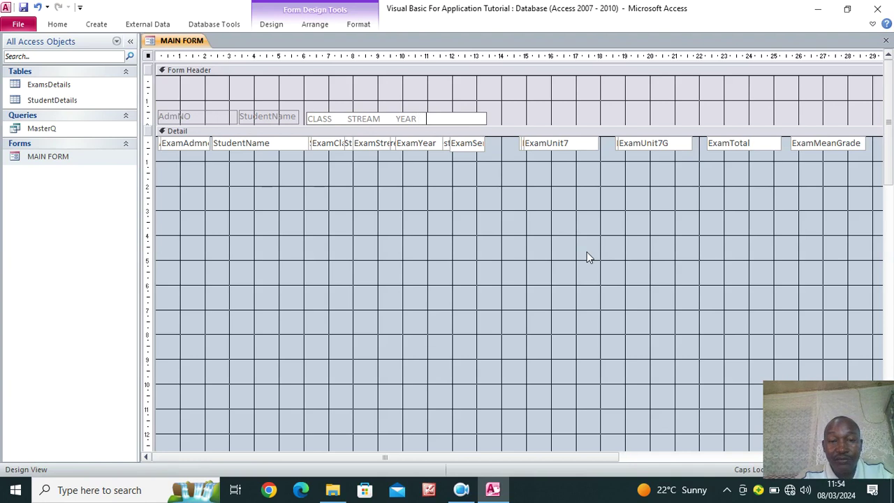
text(       SEMEM)
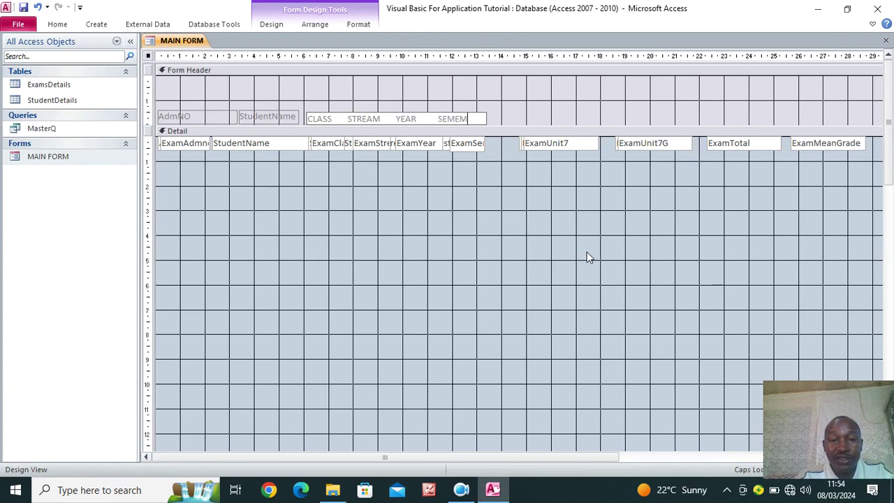
key(BackSpace)
text(STER)
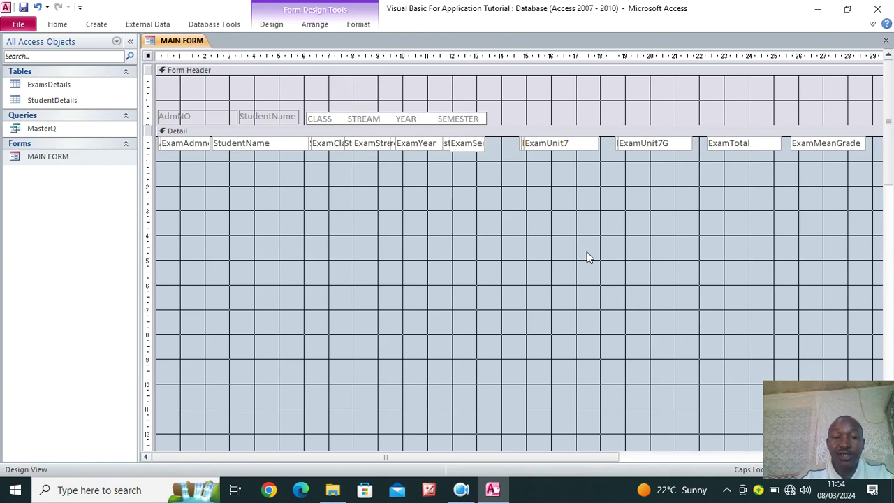
click(334, 117)
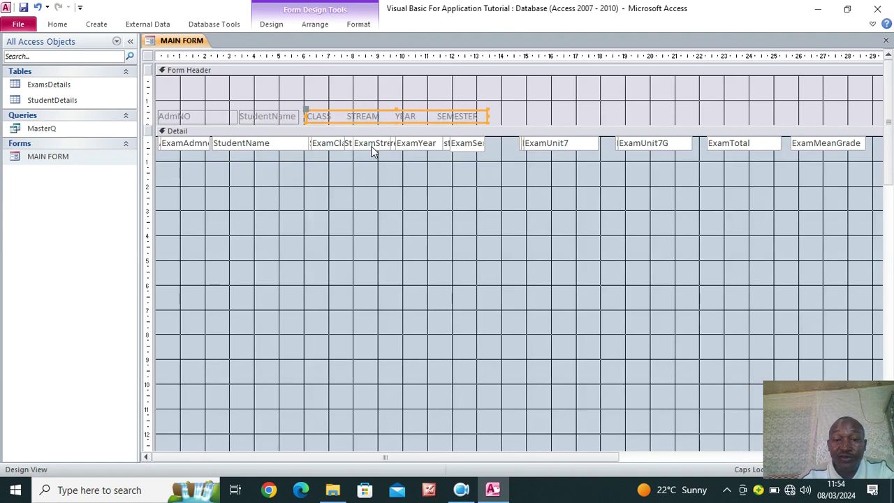
Draw a blank header label right of SEMESTER and narrow it
click(272, 25)
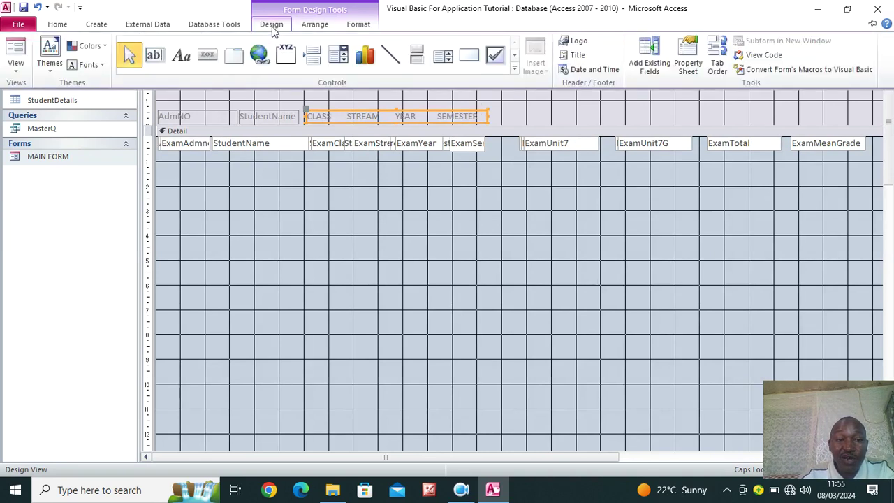
click(181, 56)
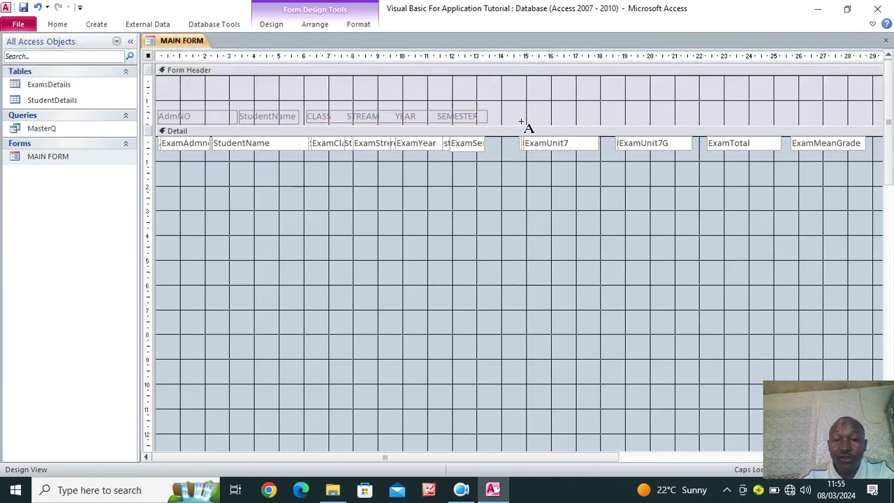
drag(511, 111, 623, 124)
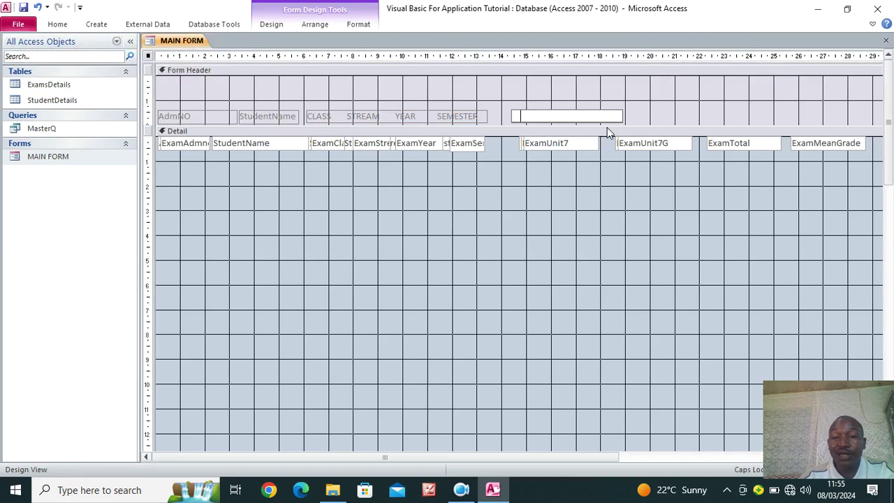
click(566, 189)
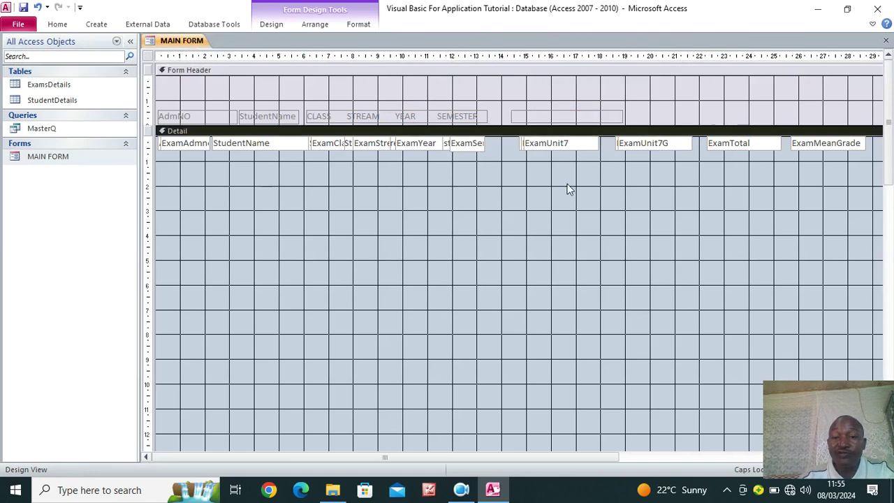
click(559, 116)
click(621, 112)
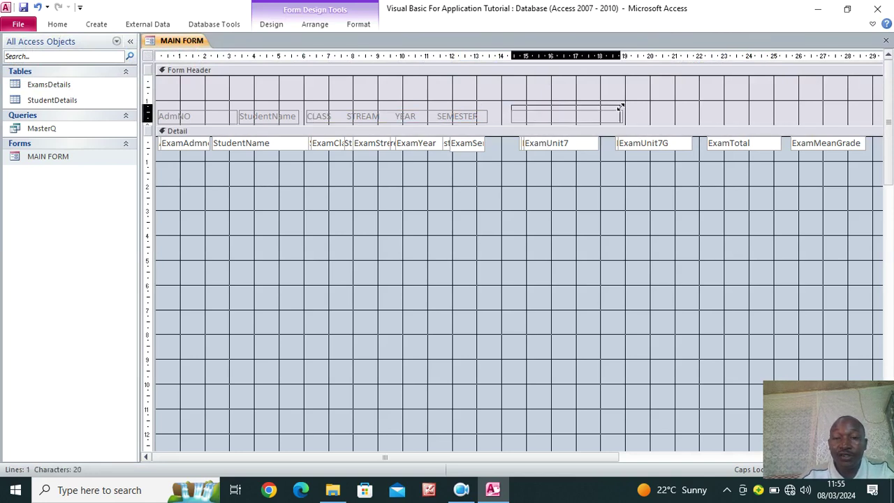
drag(620, 114, 604, 117)
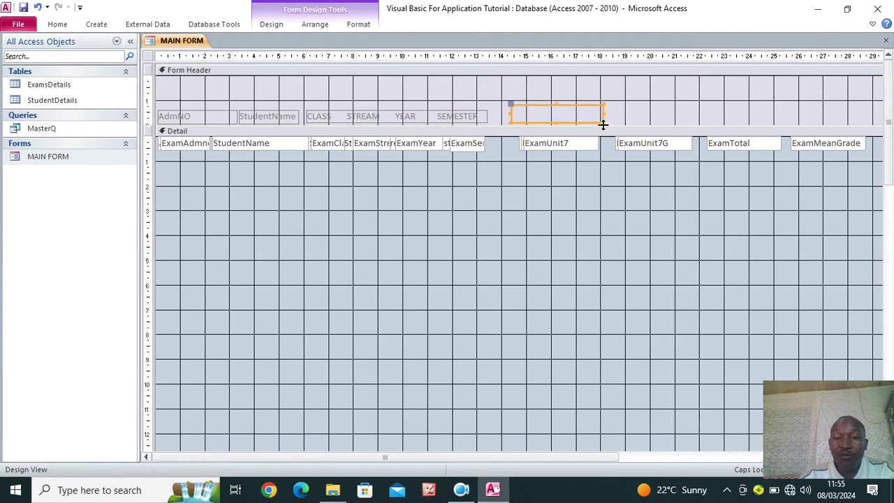
Add GRADE and TOTAL MARKS heading labels in the Form Header
click(263, 25)
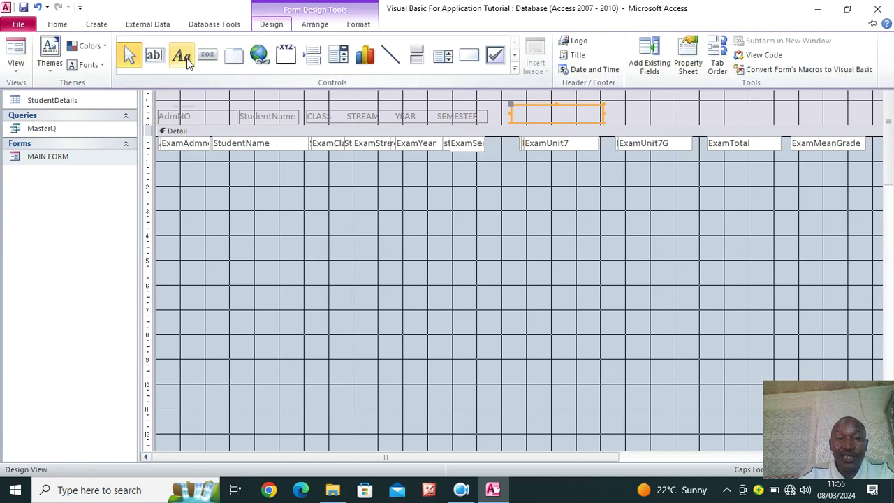
click(186, 60)
drag(615, 109, 687, 118)
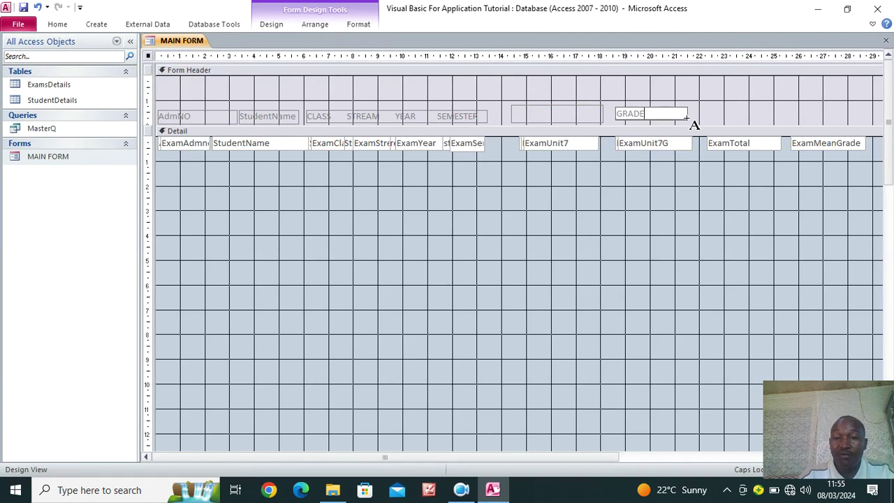
text(GRADE)
key(Return)
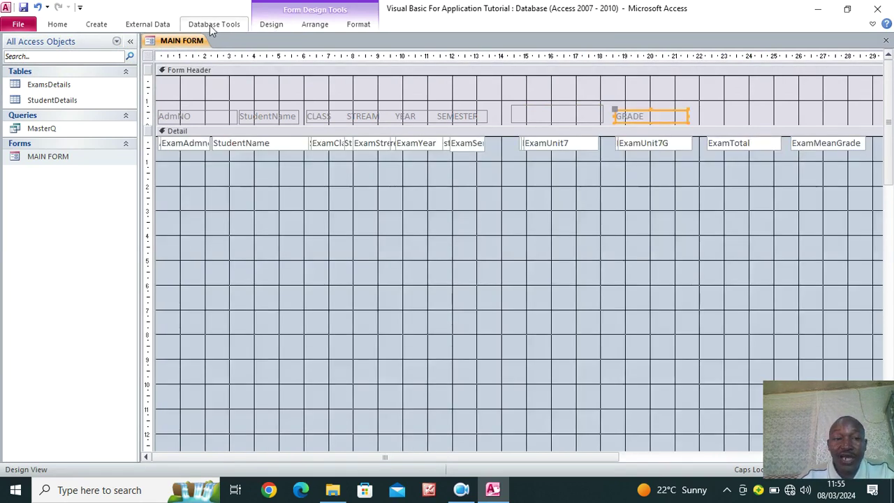
click(270, 26)
click(186, 59)
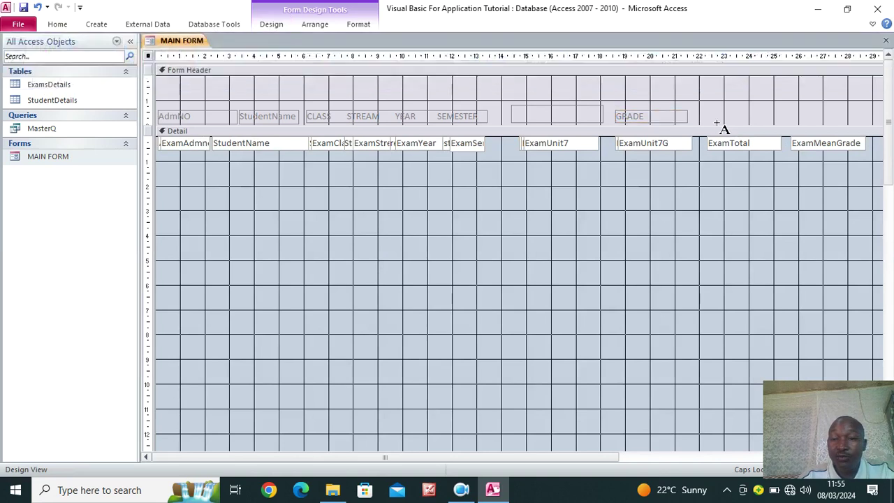
drag(697, 108, 771, 121)
text(TOTAL MARKS)
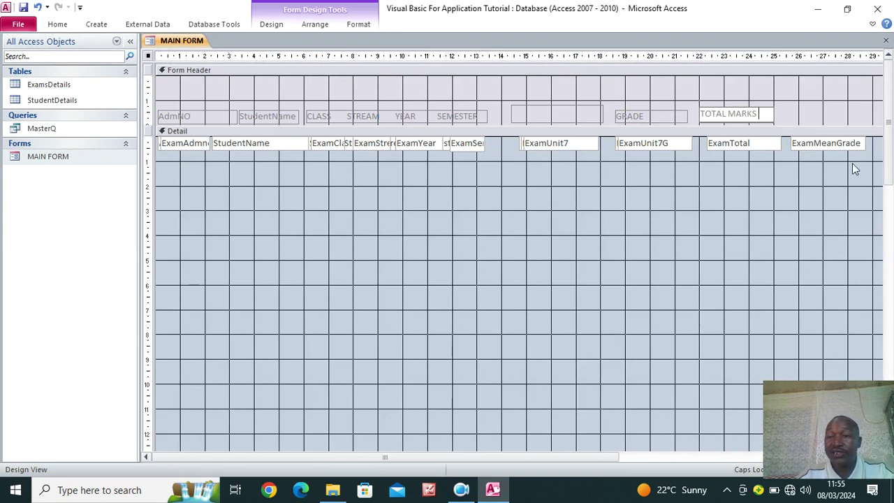
click(762, 158)
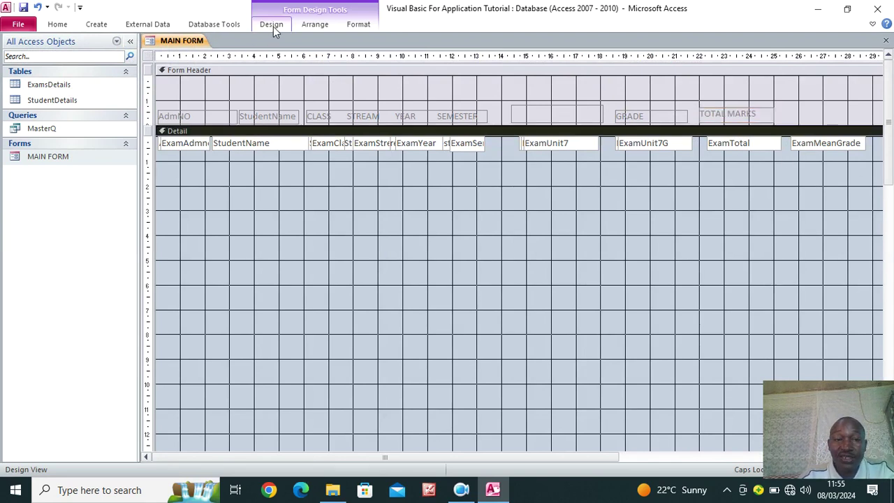
Delete the ExamMeanGrade box from the Detail row
click(273, 25)
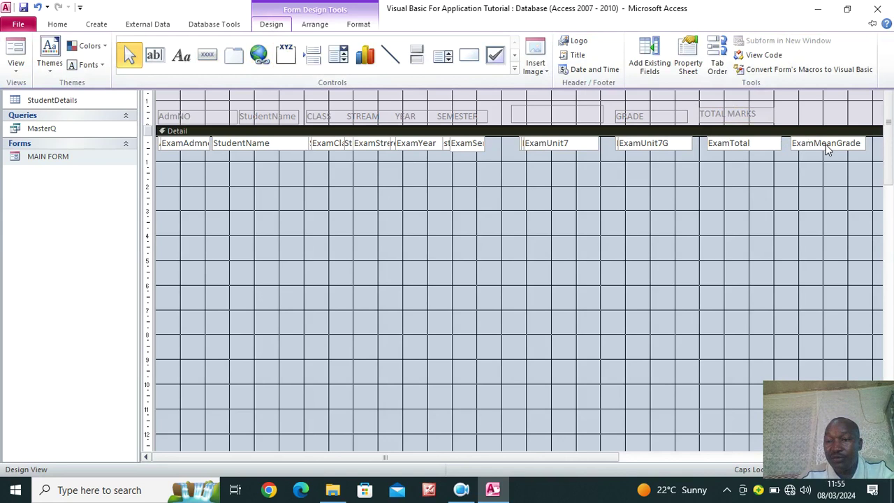
click(826, 150)
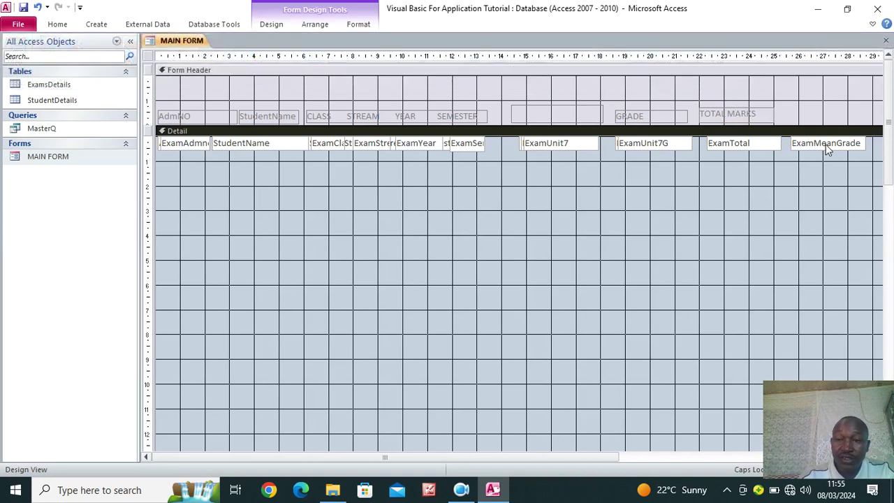
click(819, 155)
key(Delete)
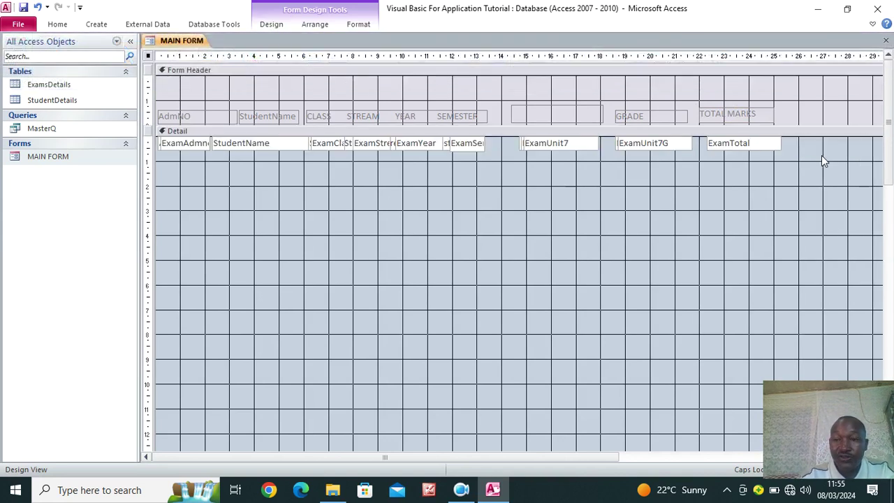
click(571, 115)
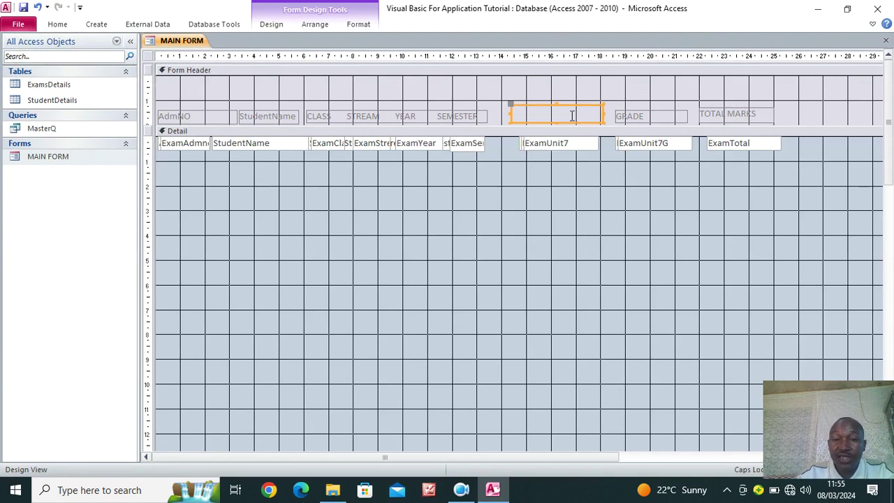
Make all Form Header column labels bold with black font colour
drag(793, 108, 143, 123)
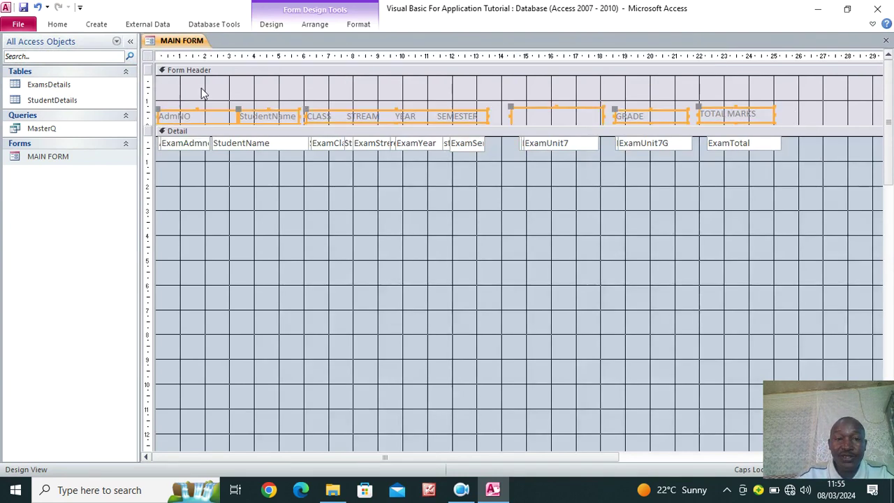
click(358, 25)
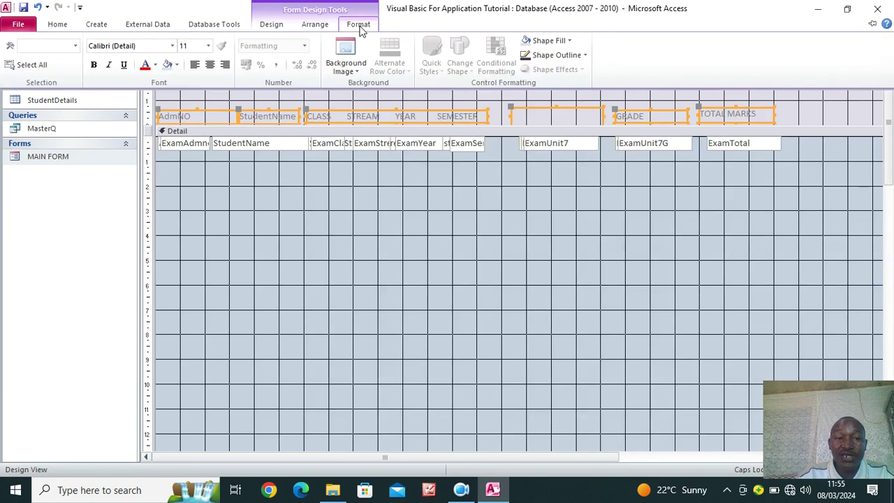
click(155, 64)
click(155, 108)
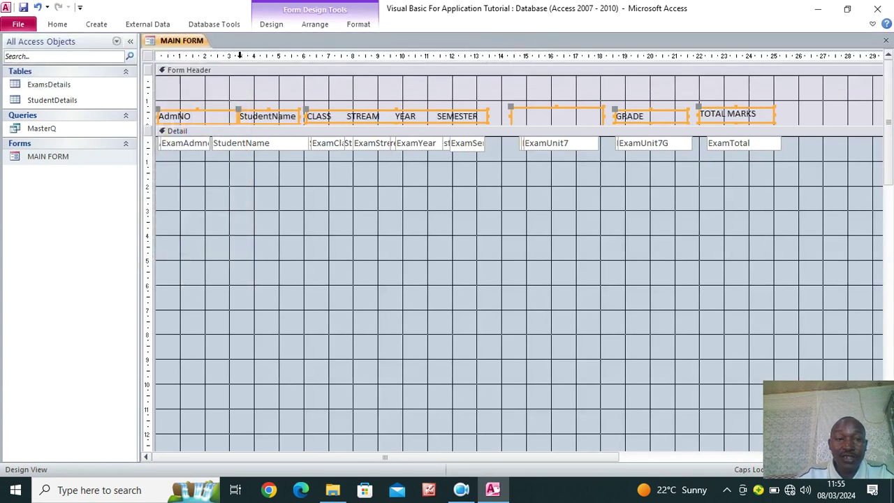
click(358, 24)
click(95, 65)
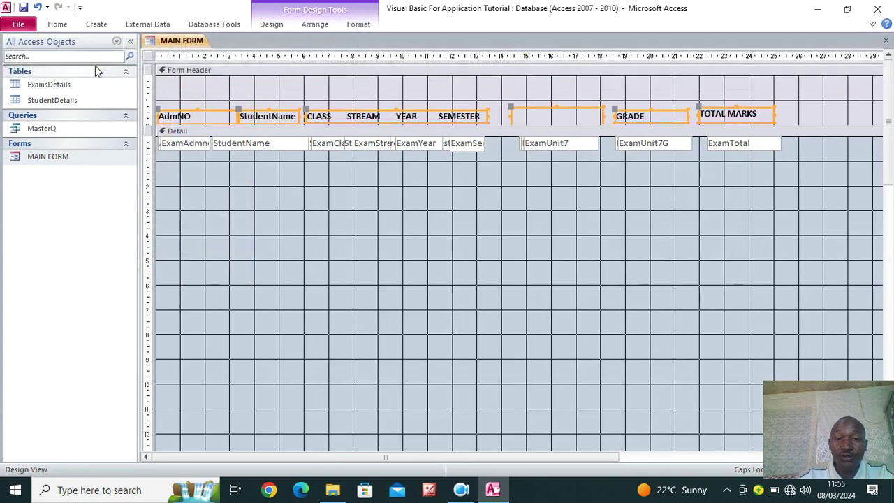
click(501, 202)
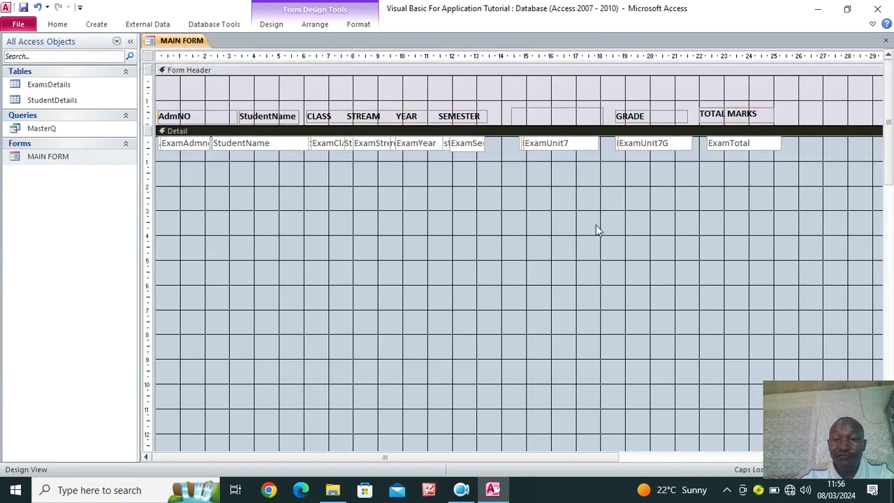
Select all the Detail text boxes, leaving their formatting unchanged
click(805, 145)
drag(804, 145, 157, 157)
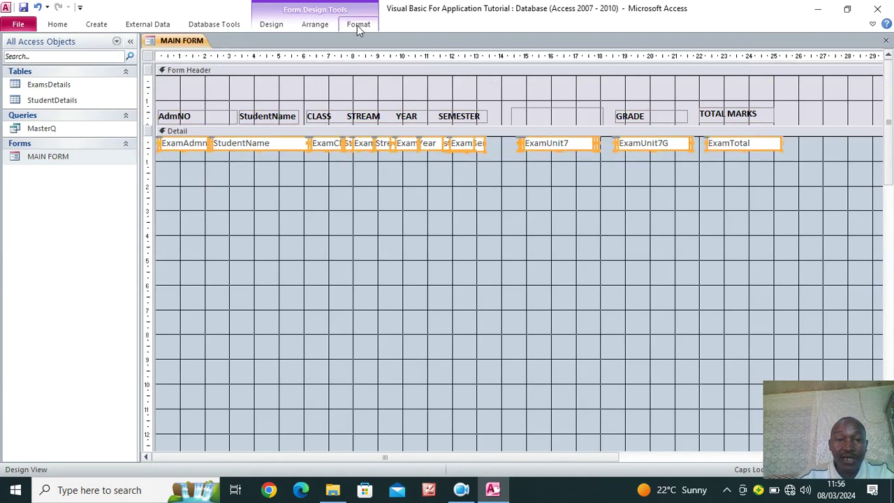
click(356, 25)
click(144, 70)
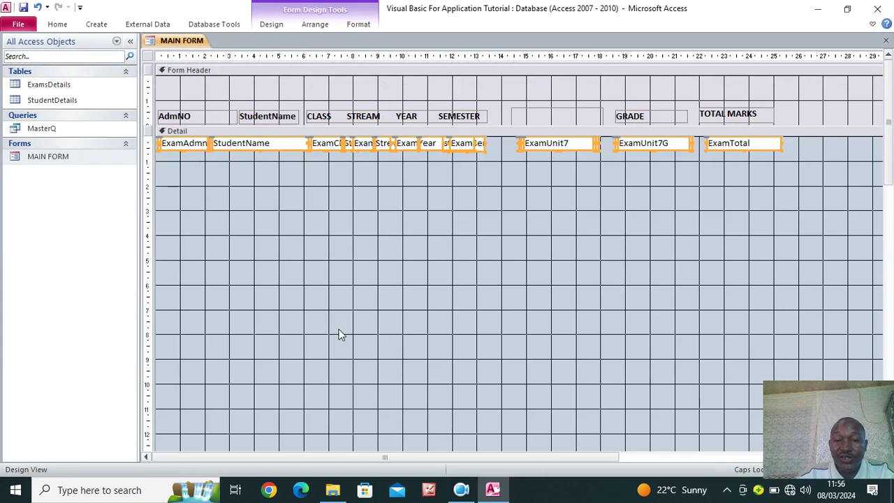
Shrink the Detail section down to its single row of fields
click(385, 222)
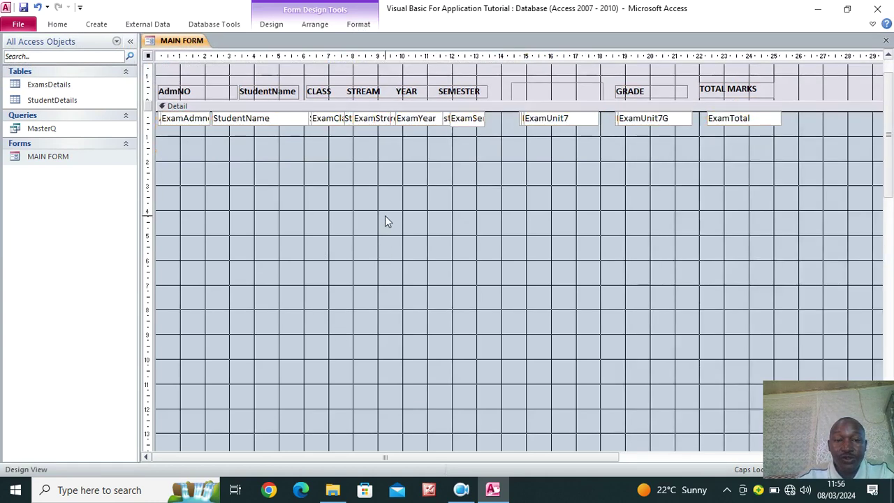
scroll(384, 222, down, 3)
scroll(385, 218, down, 6)
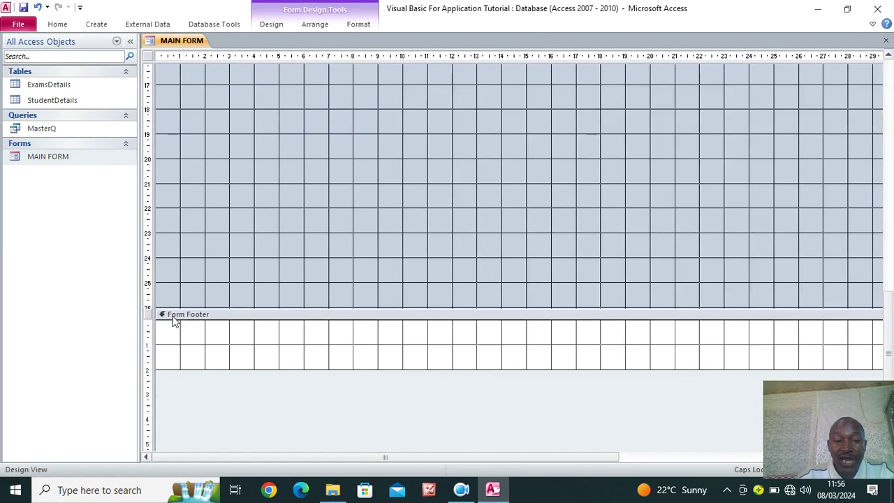
drag(321, 308, 329, 95)
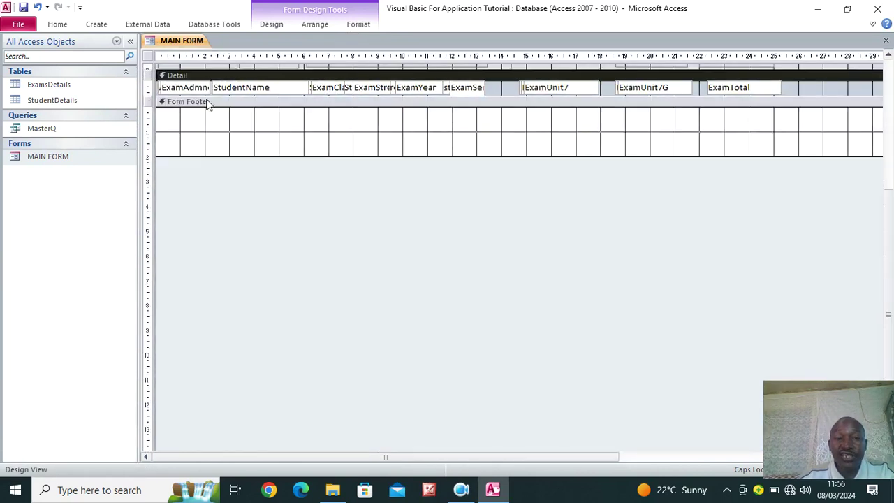
Deepen the Form Header, move its labels to the bottom, and collapse the Form Footer
scroll(355, 269, up, 2)
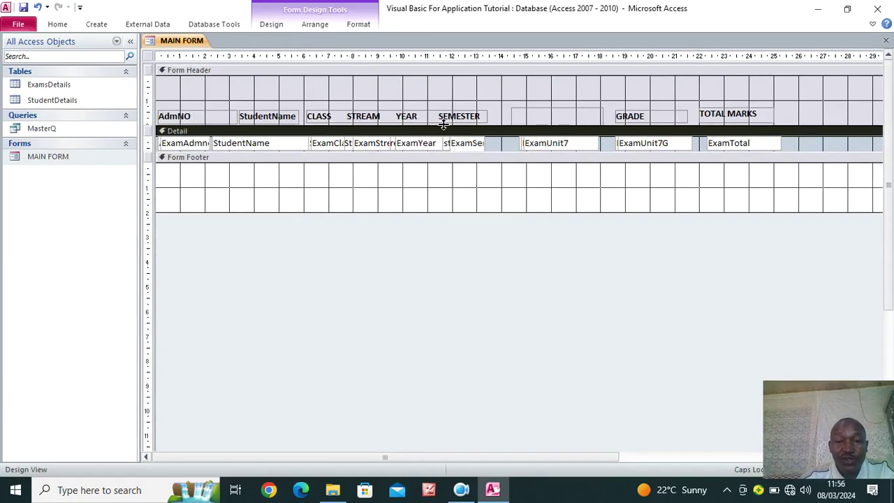
drag(443, 123, 424, 160)
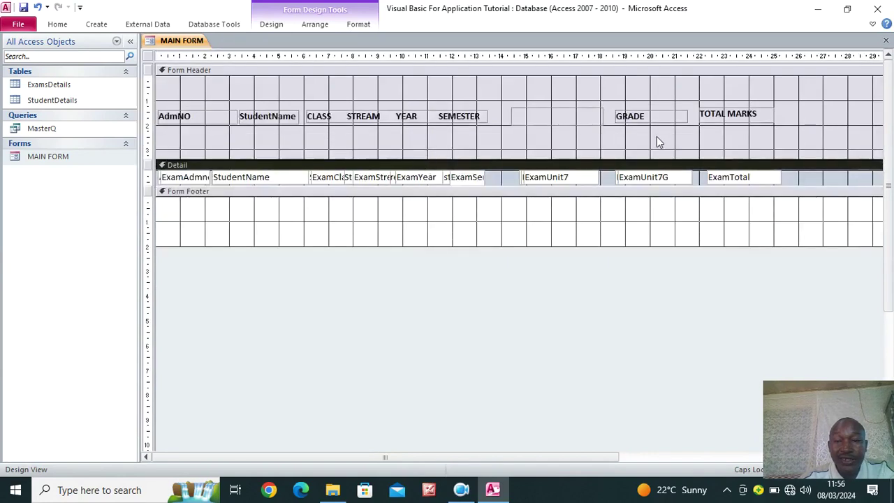
drag(812, 112, 161, 126)
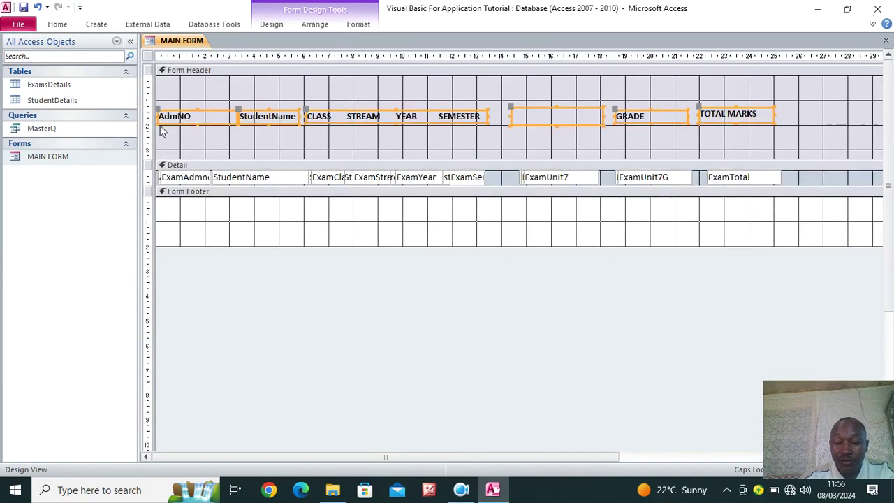
key(Down)
key(Down)
key(Down)
key(Down)
key(Down)
key(Down)
key(Down)
key(Down)
key(Down)
key(Down)
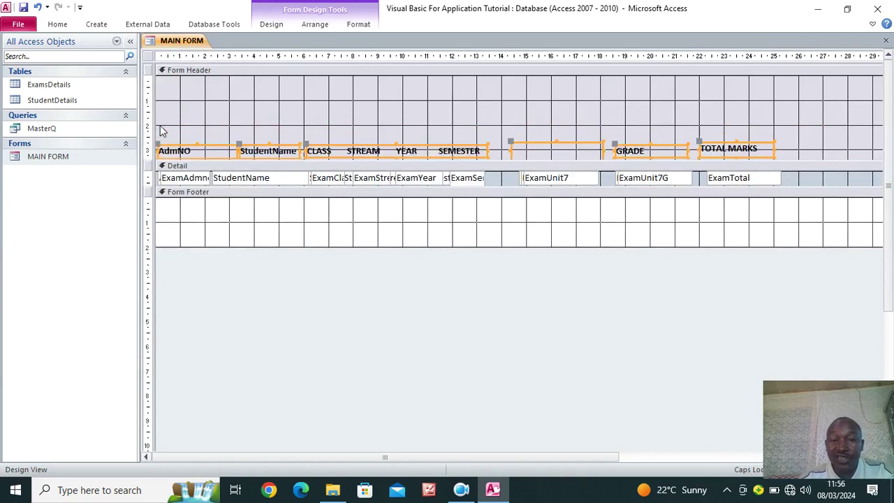
click(529, 98)
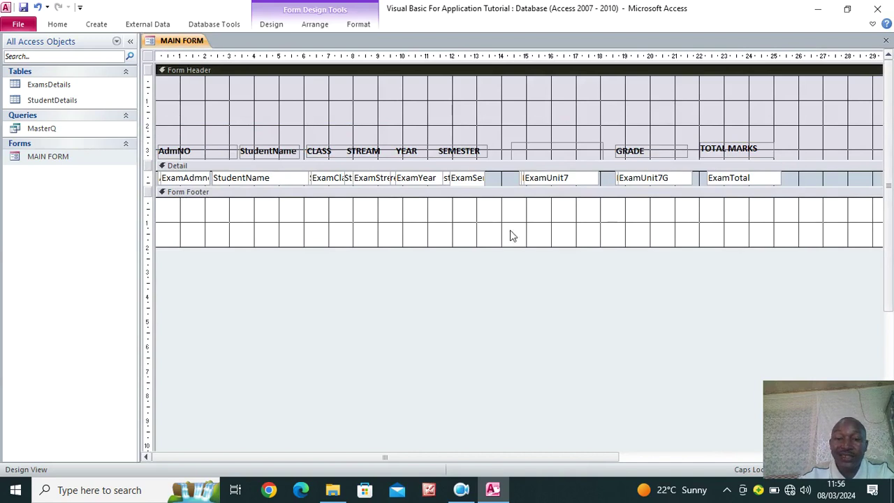
drag(508, 244, 515, 195)
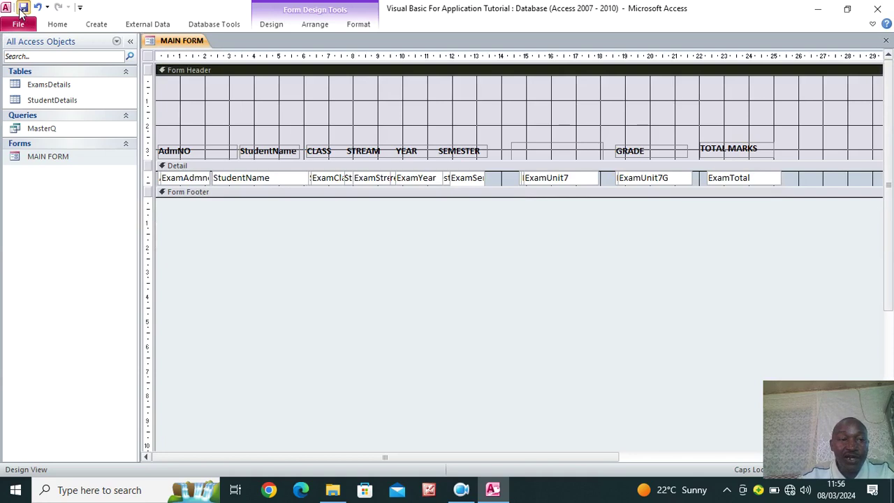
click(60, 28)
In Form View, enter student record 101 with the student's name
click(23, 47)
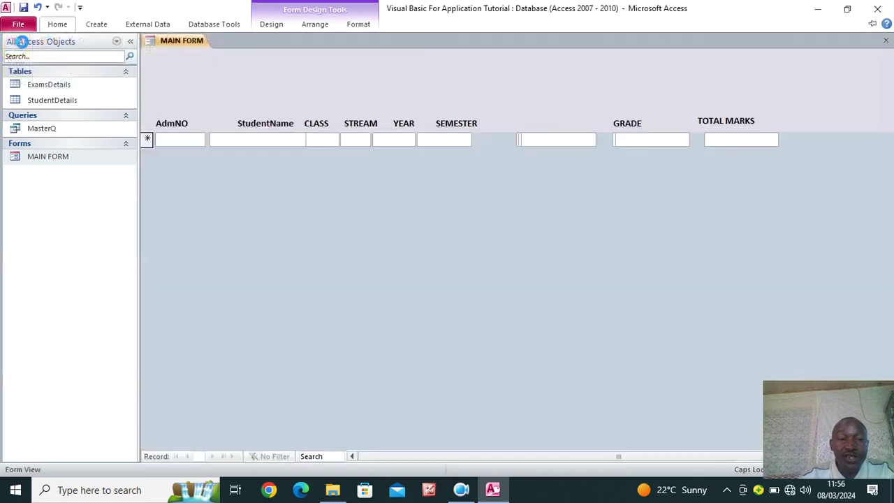
click(55, 25)
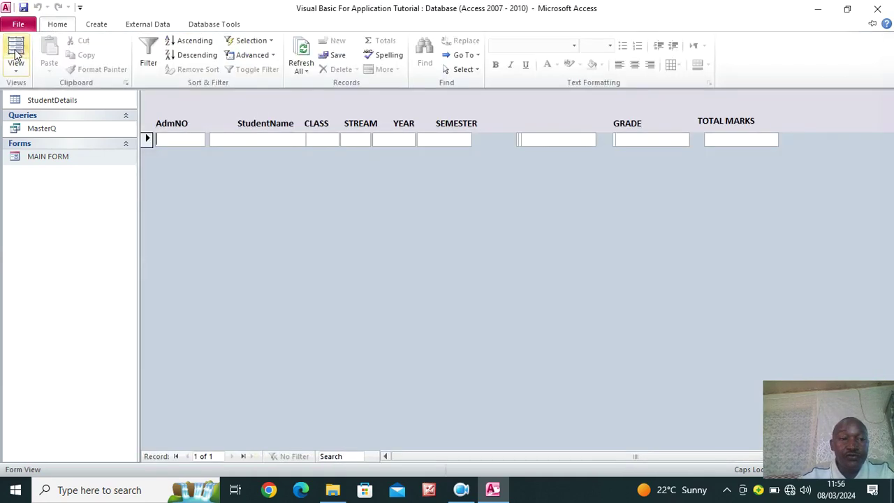
click(489, 188)
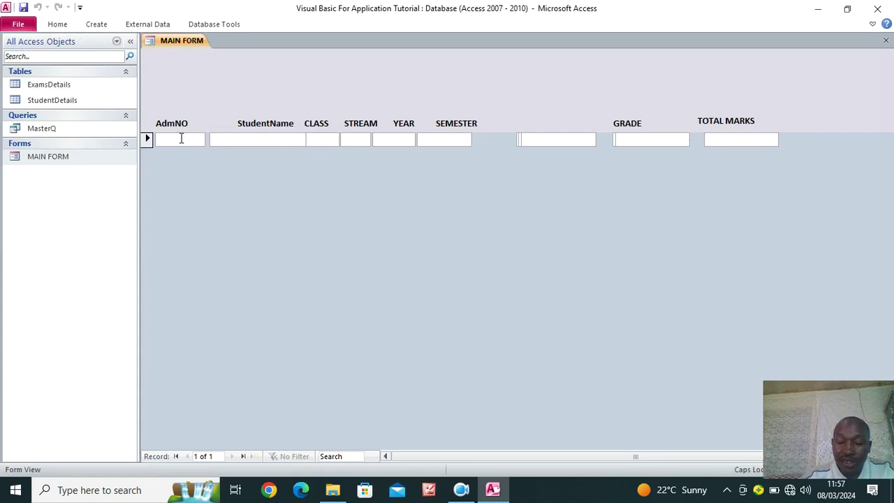
text(101)
click(218, 141)
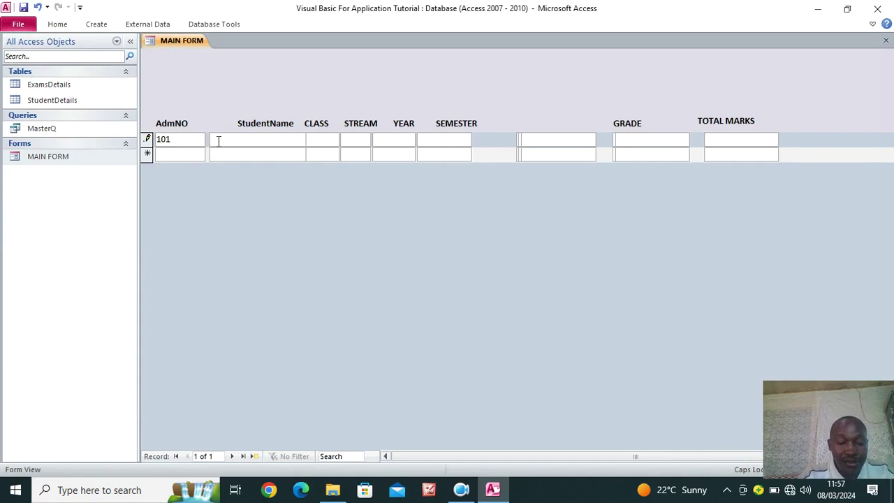
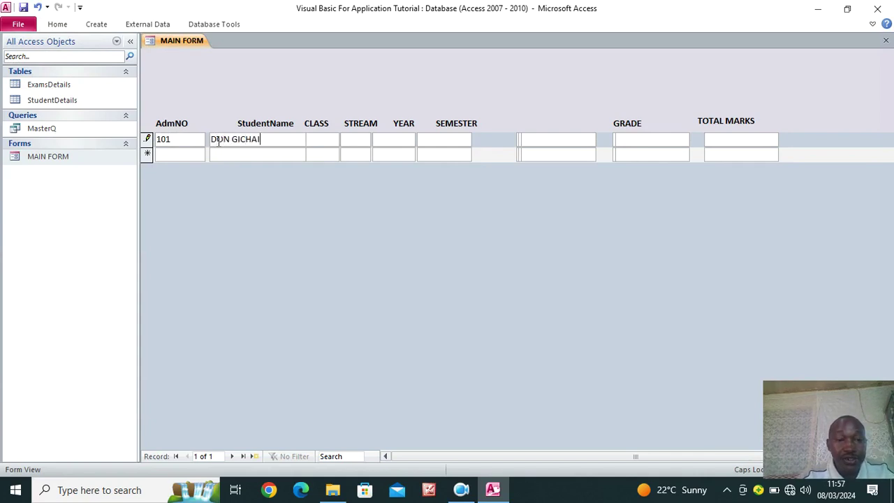
Add record 102 with the second student's name
click(190, 153)
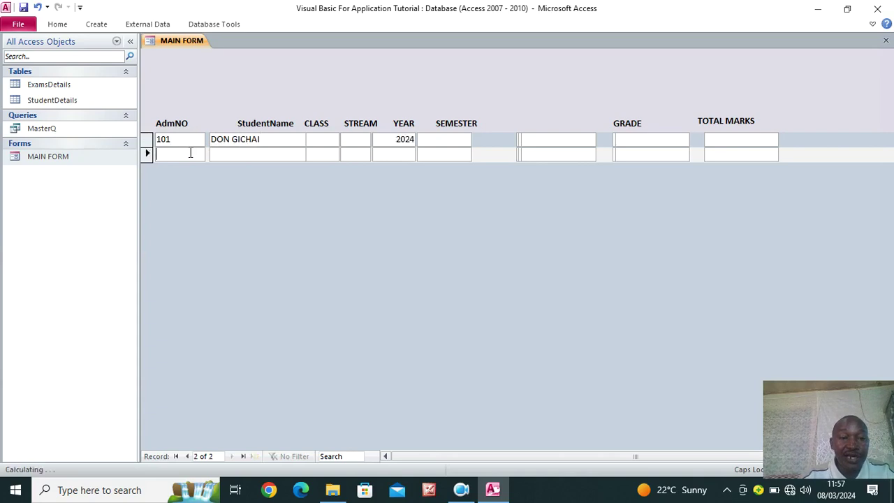
text(102)
click(252, 153)
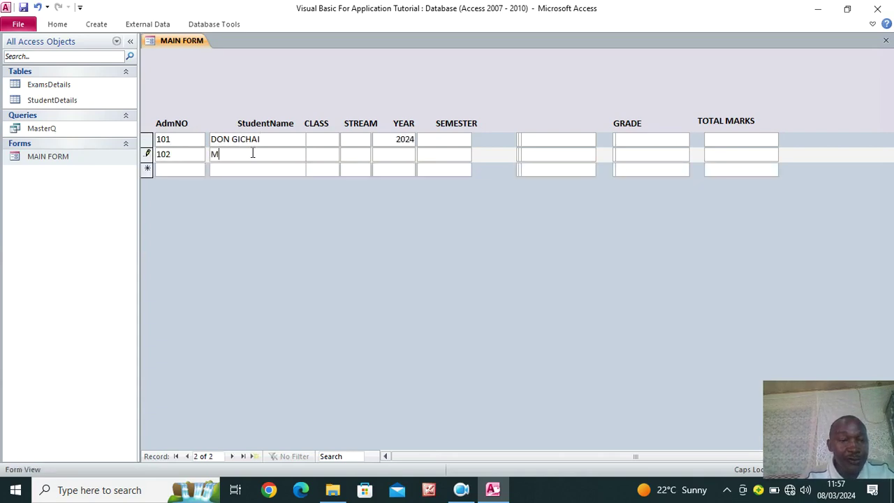
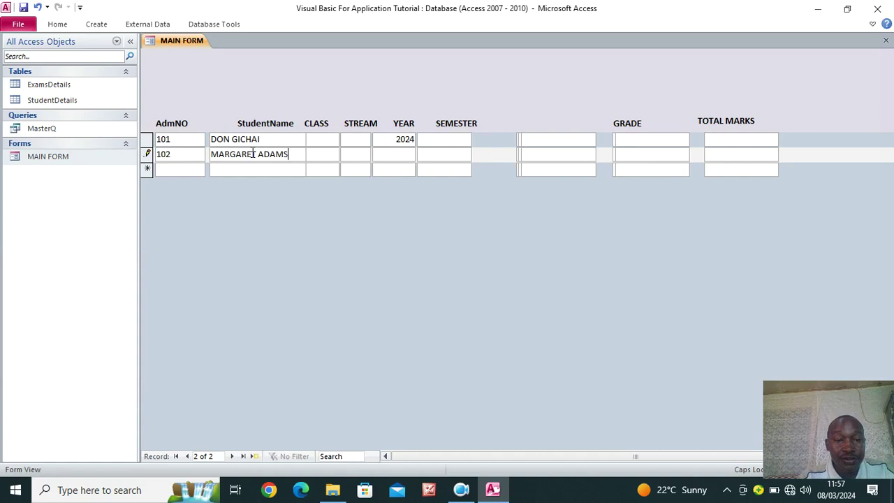
click(340, 170)
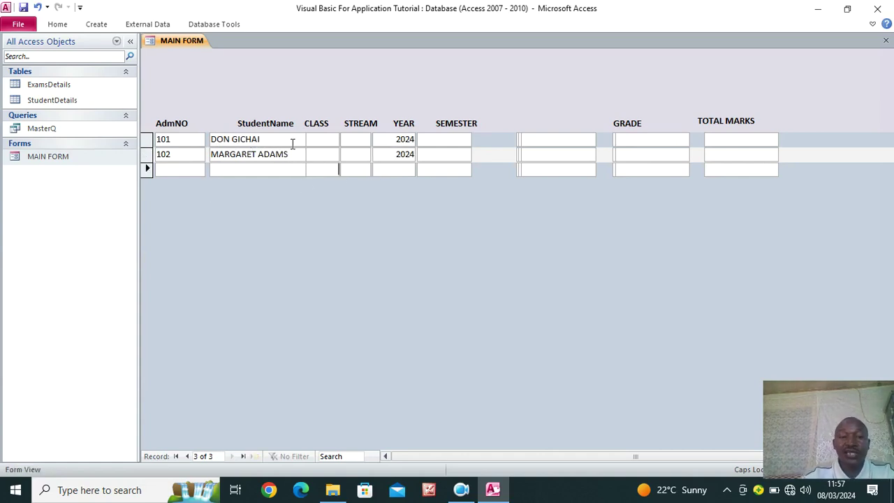
Fill in class 1 and streams N and S for both records, then open StudentDetails
click(315, 139)
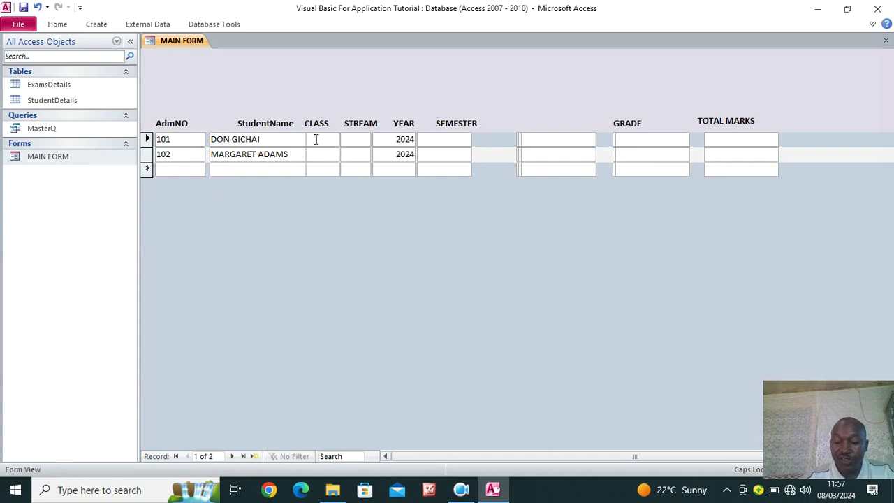
click(356, 140)
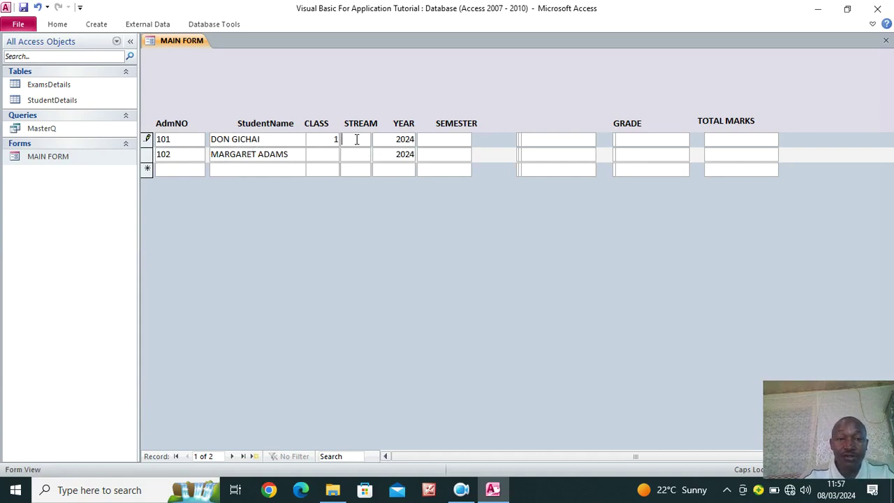
click(315, 154)
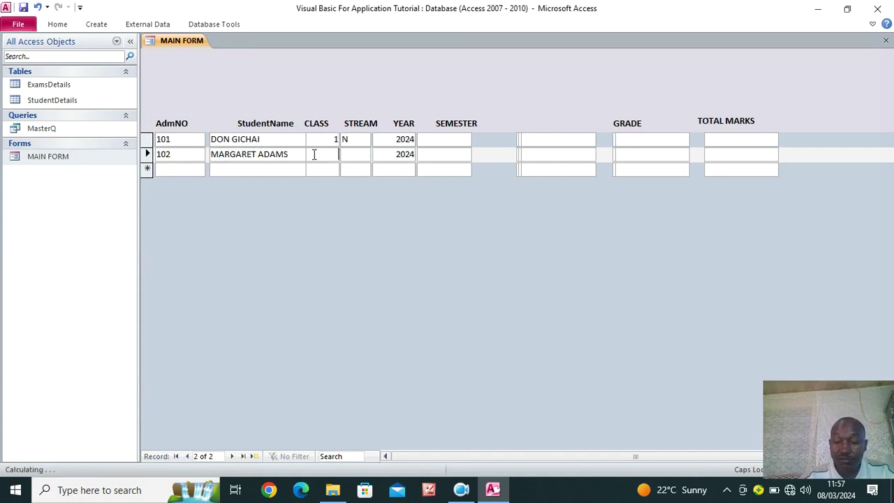
click(352, 154)
key(Tab)
click(352, 153)
text(S)
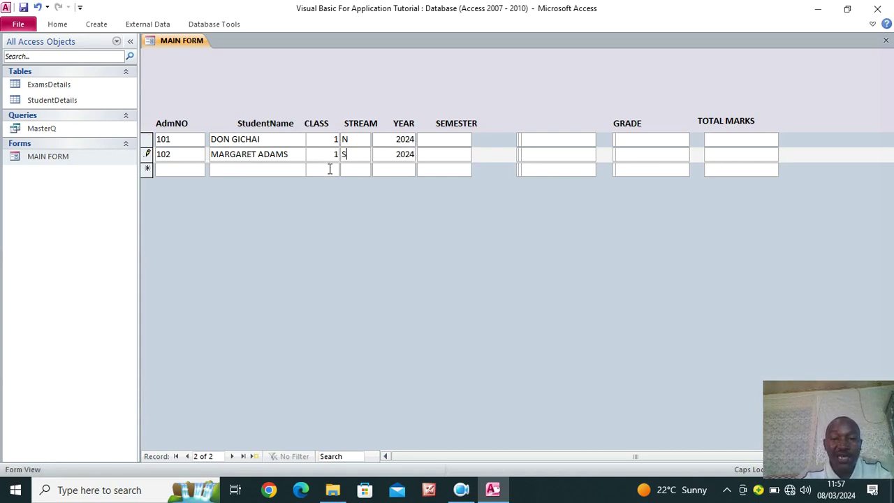
click(190, 169)
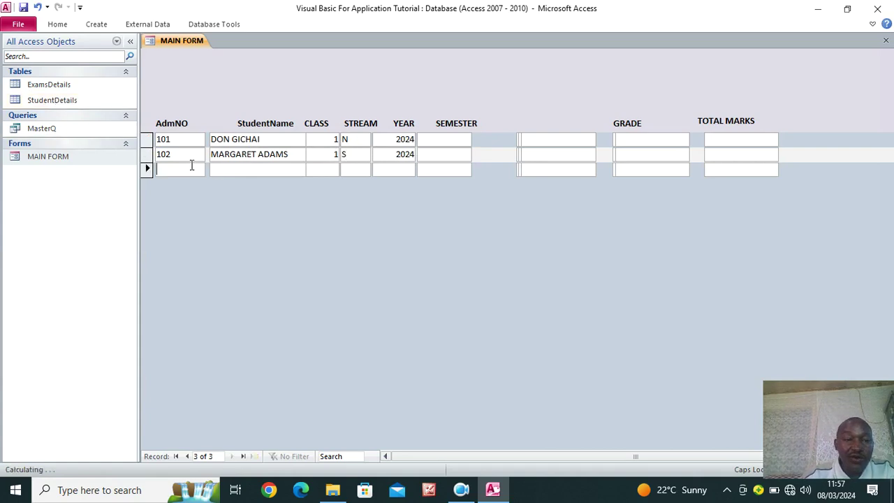
double_click(59, 102)
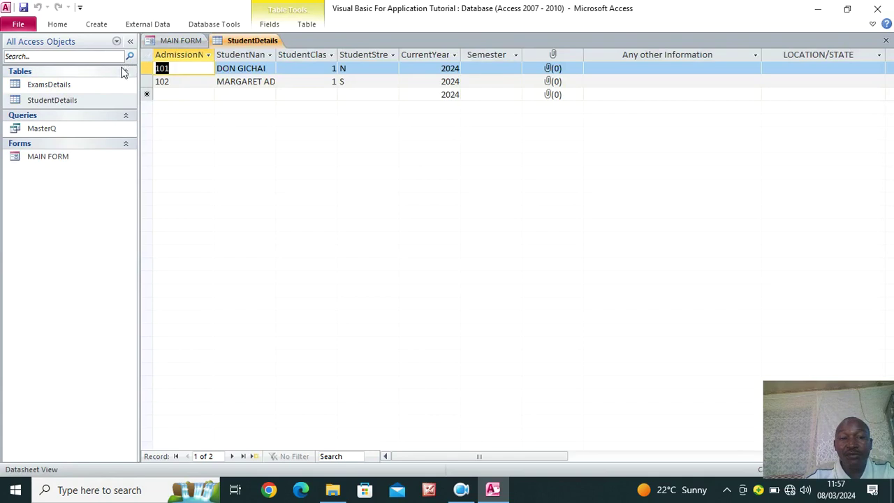
Close the StudentDetails table and put MAIN FORM into Design View
click(885, 39)
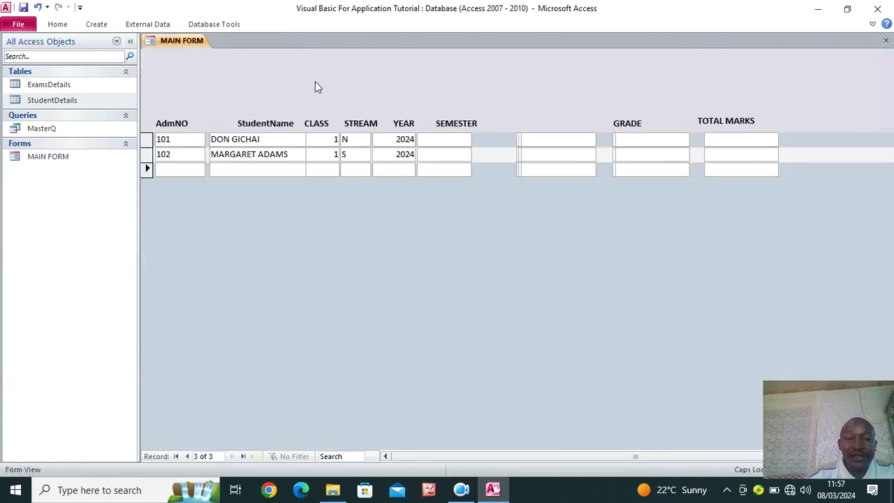
right_click(383, 222)
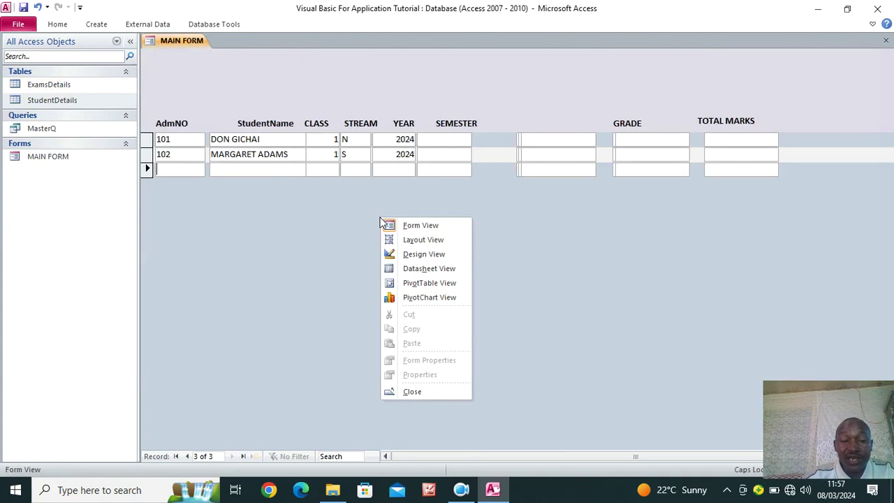
click(416, 257)
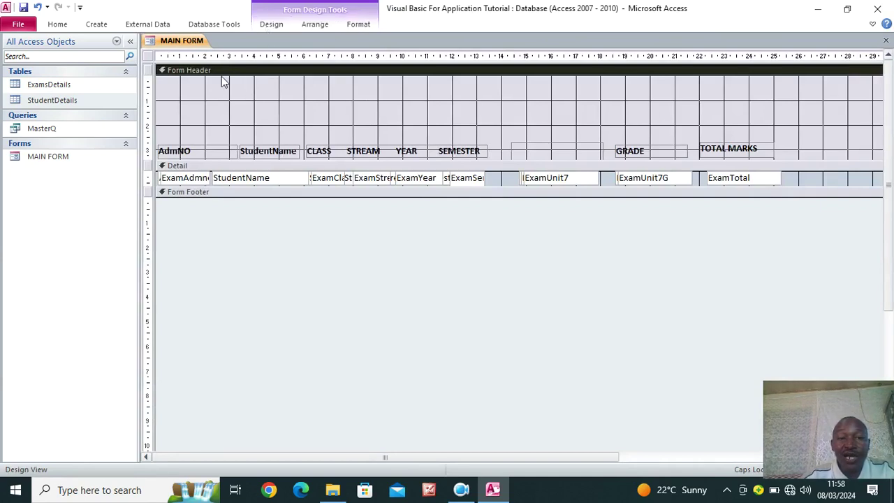
double_click(47, 156)
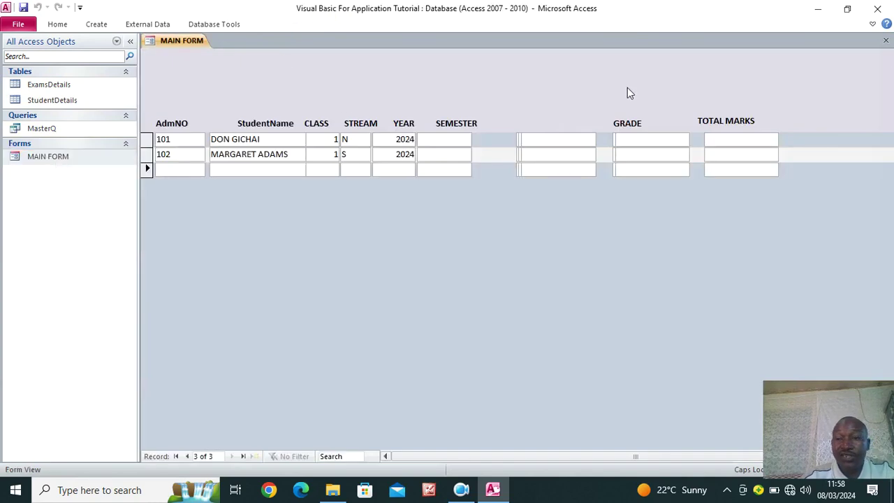
right_click(630, 80)
click(659, 114)
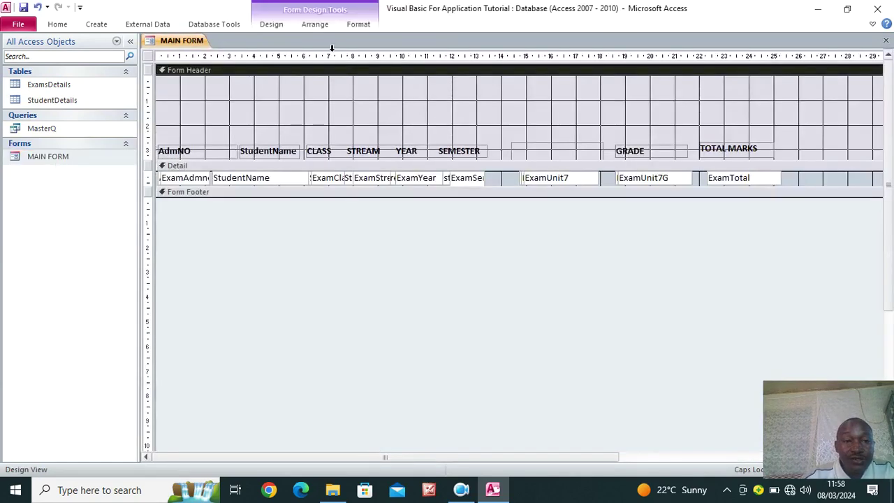
Draw a header label reading EXCEL ACADEMY HIGH SCHOOL
click(272, 25)
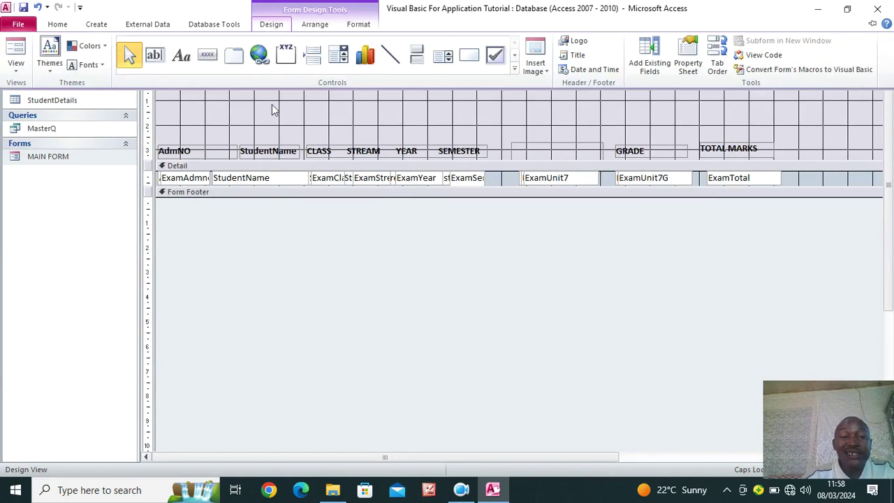
click(182, 59)
drag(305, 75, 816, 103)
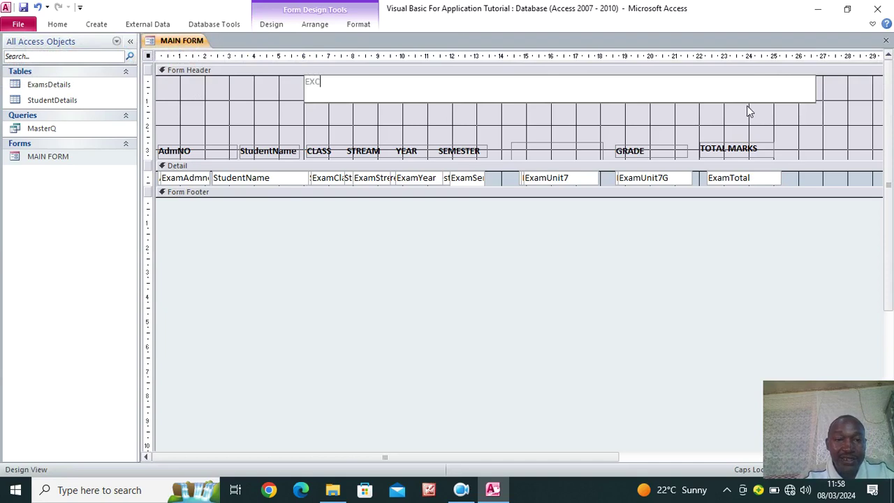
text(EXCEL ACADEMY)
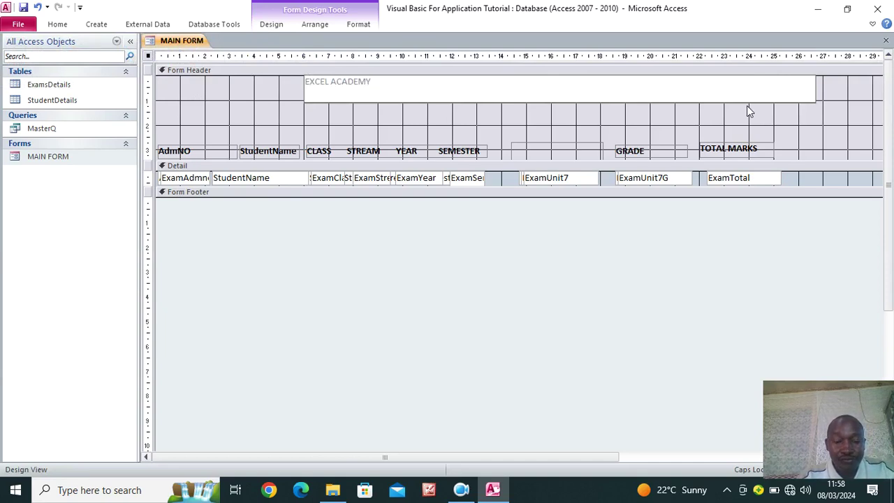
text( HIG)
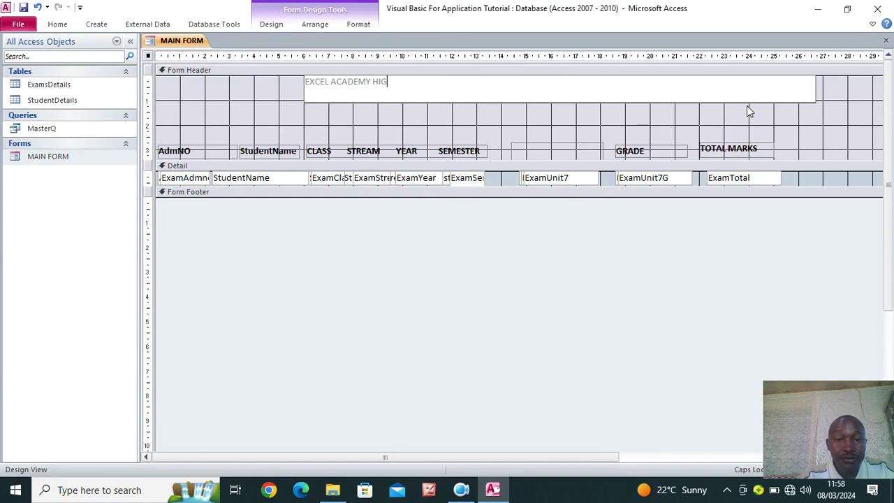
text(H SCHCHOOL)
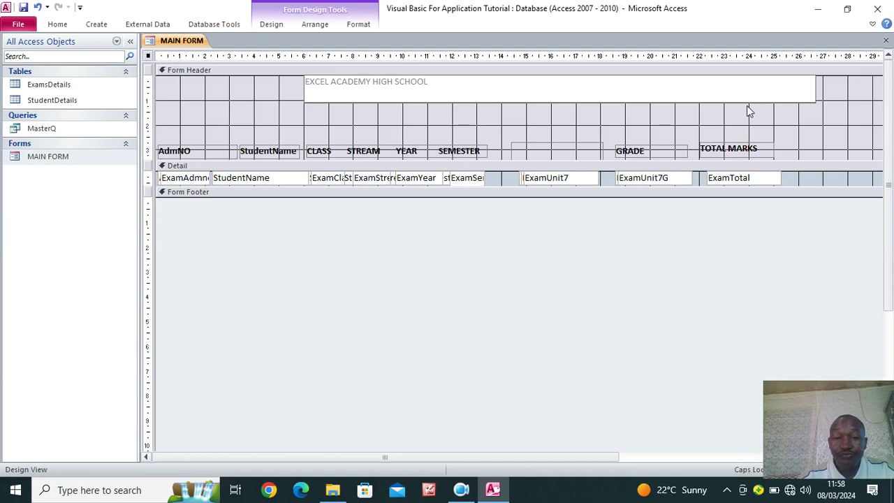
click(174, 108)
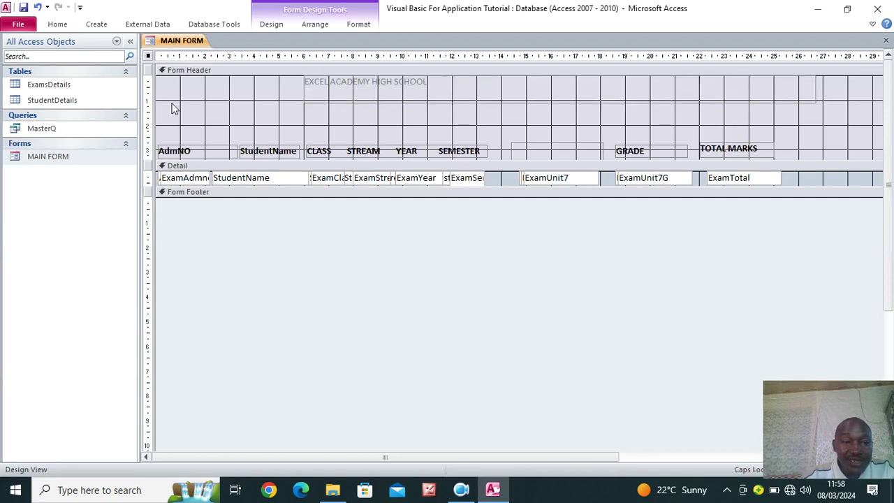
Set the title's font size to 36 and make its box taller to fit
click(327, 92)
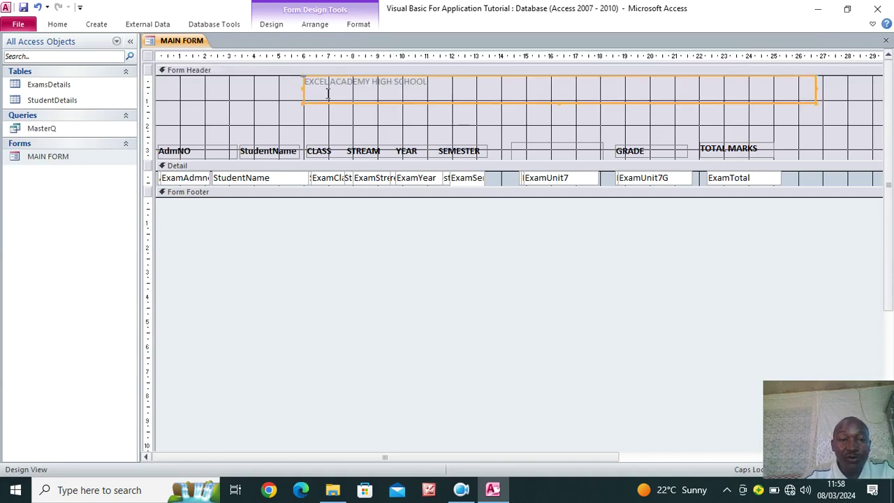
click(359, 26)
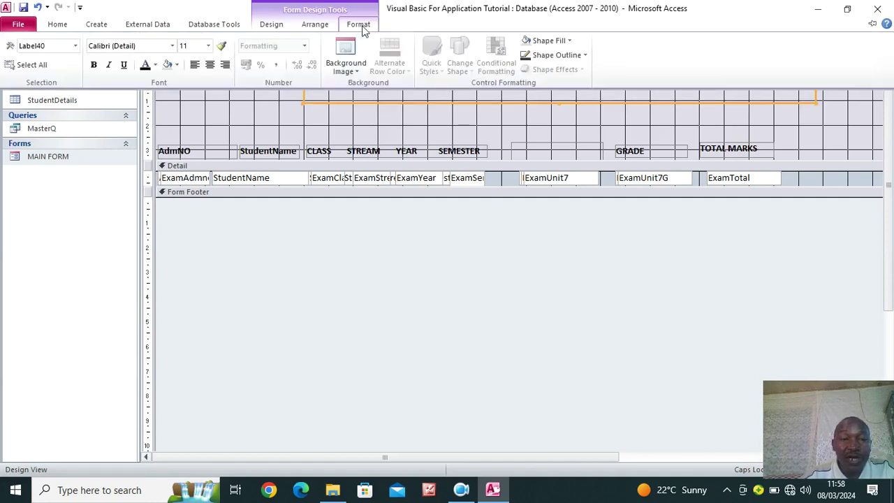
click(208, 46)
click(199, 184)
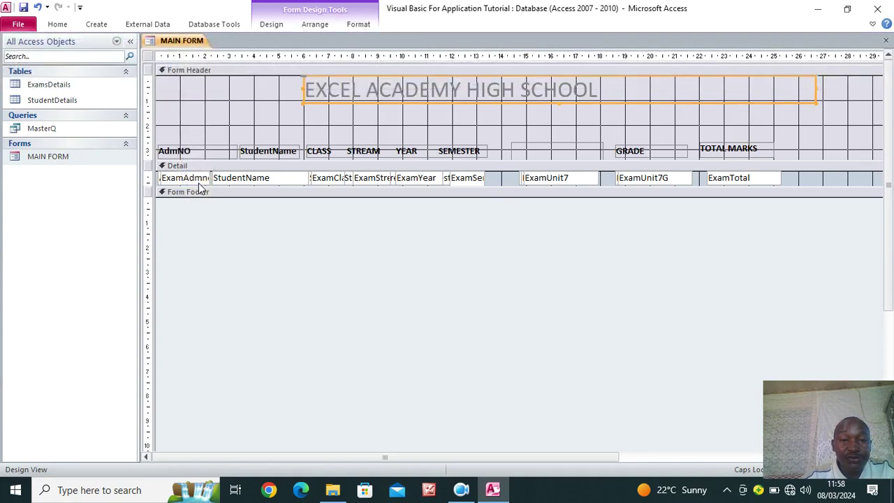
click(359, 24)
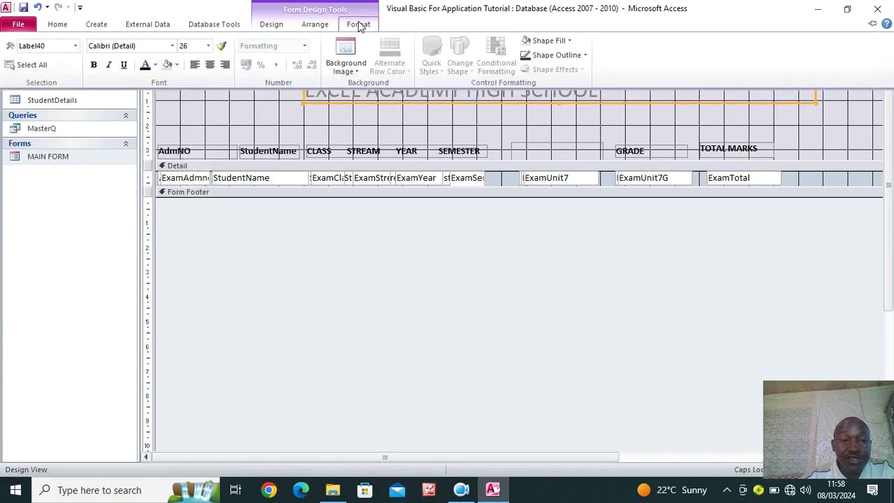
click(208, 46)
click(198, 206)
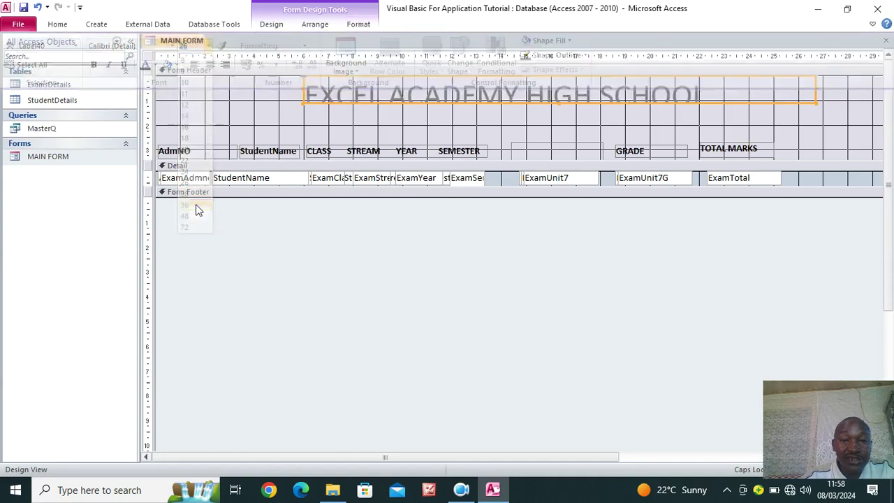
drag(816, 103, 818, 111)
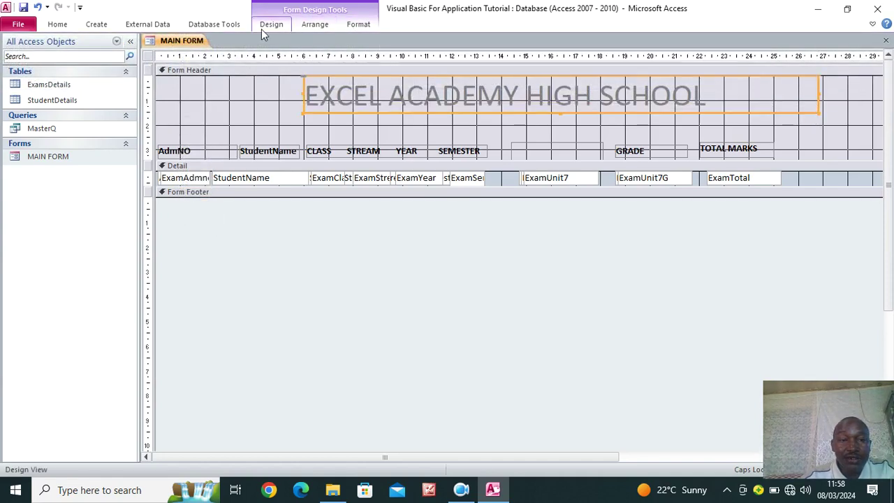
click(358, 24)
click(145, 64)
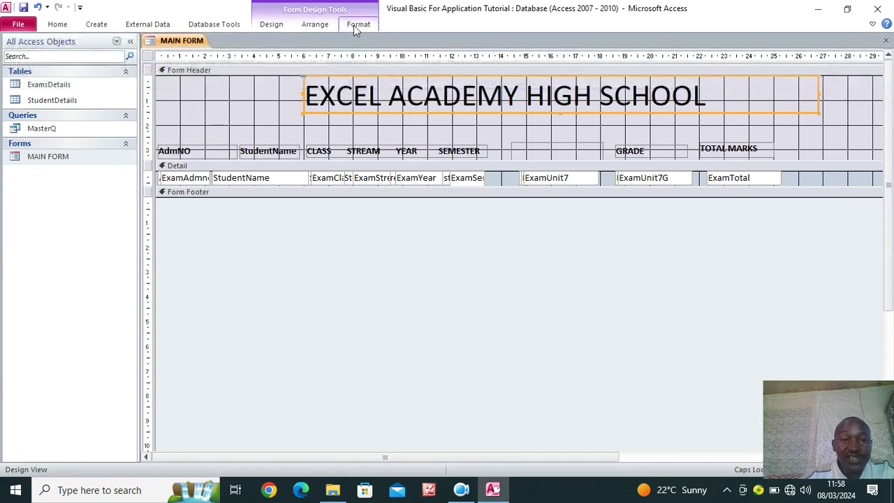
Change the EXCEL ACADEMY HIGH SCHOOL title font to Arial Rounded MT Bold
click(358, 25)
click(172, 46)
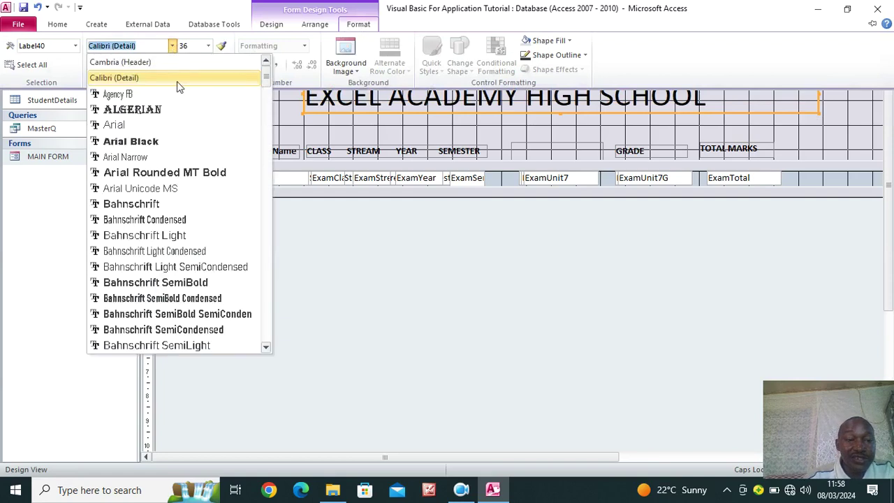
click(207, 173)
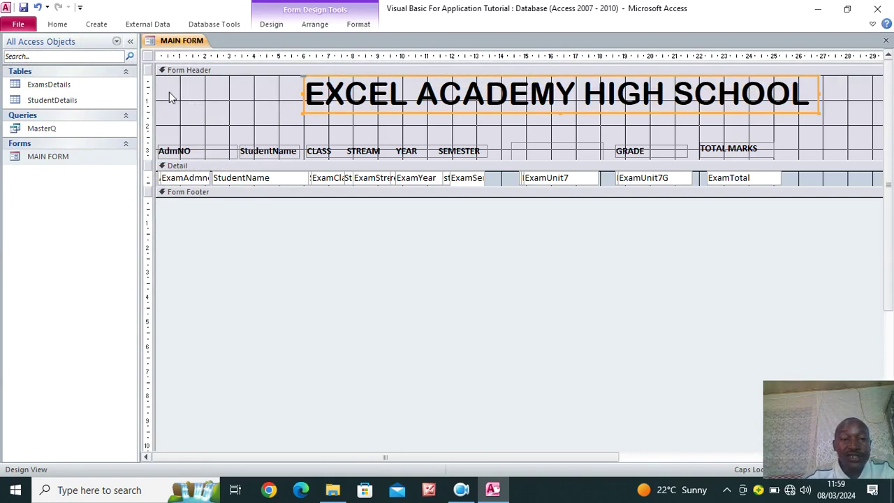
click(214, 120)
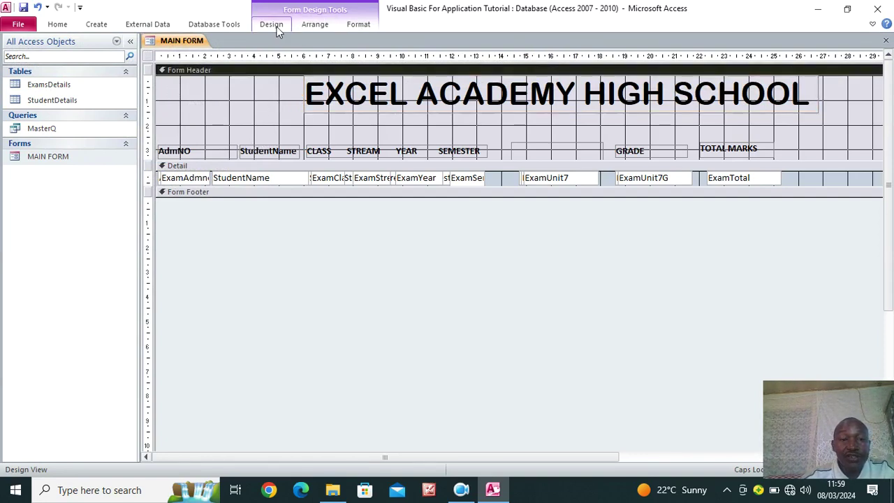
click(277, 26)
click(542, 70)
click(548, 89)
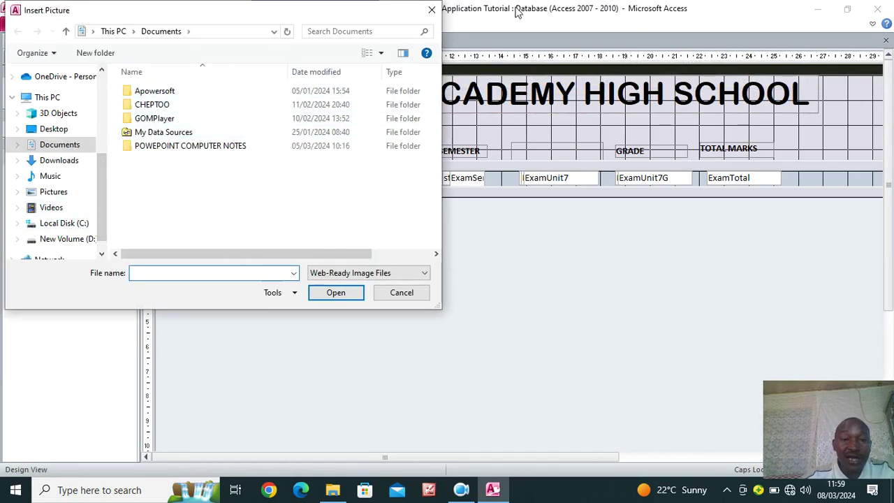
click(431, 13)
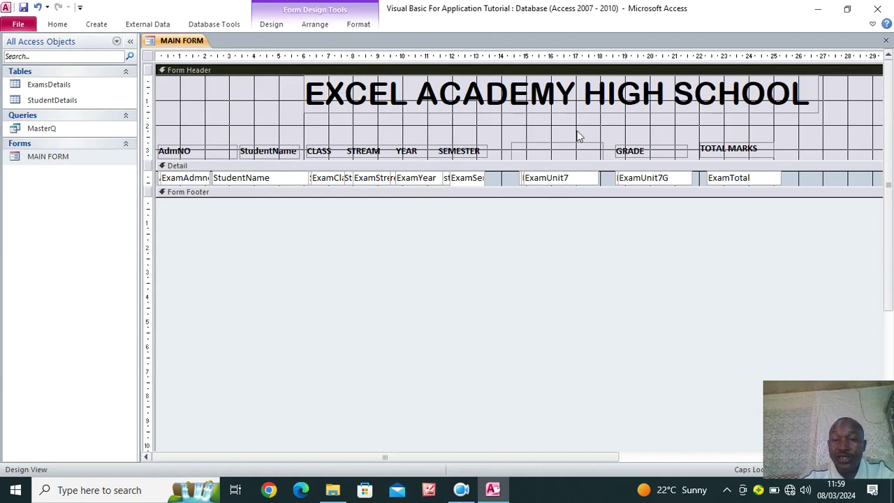
click(273, 26)
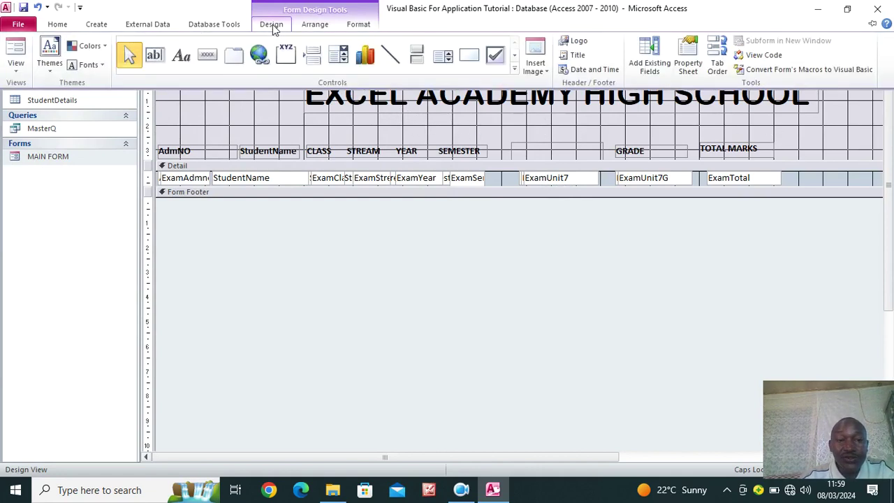
Draw a toggle button below the title and paste three copies beside it
click(417, 63)
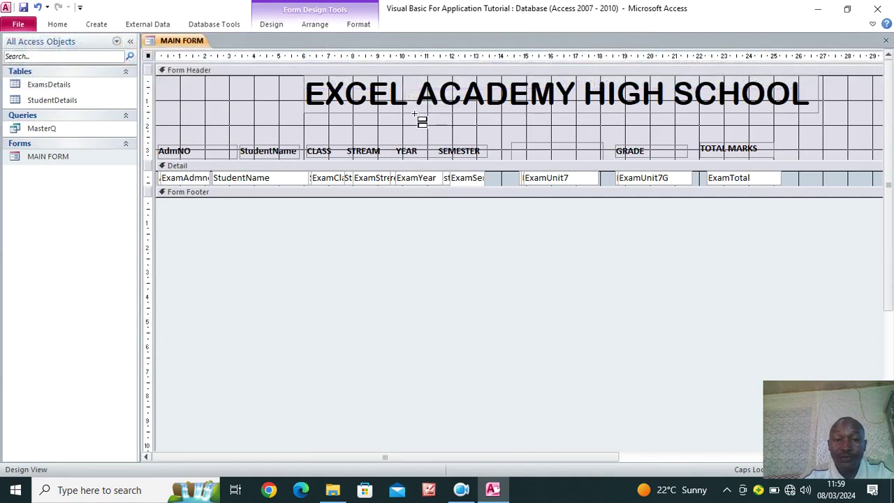
drag(362, 113, 454, 125)
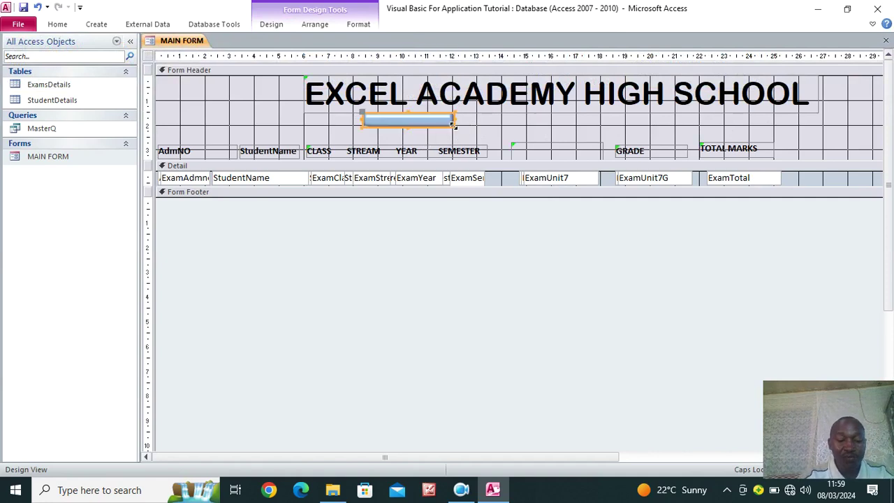
key(ctrl+c)
key(ctrl+v)
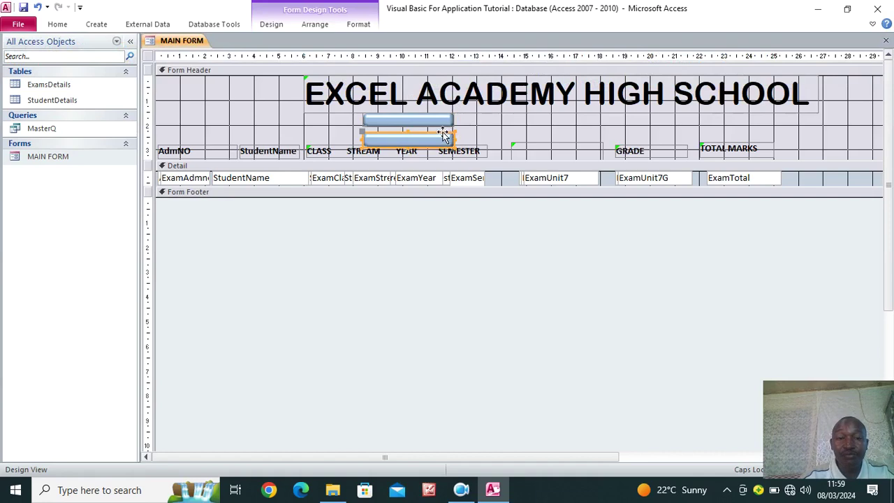
click(453, 142)
drag(453, 142, 550, 123)
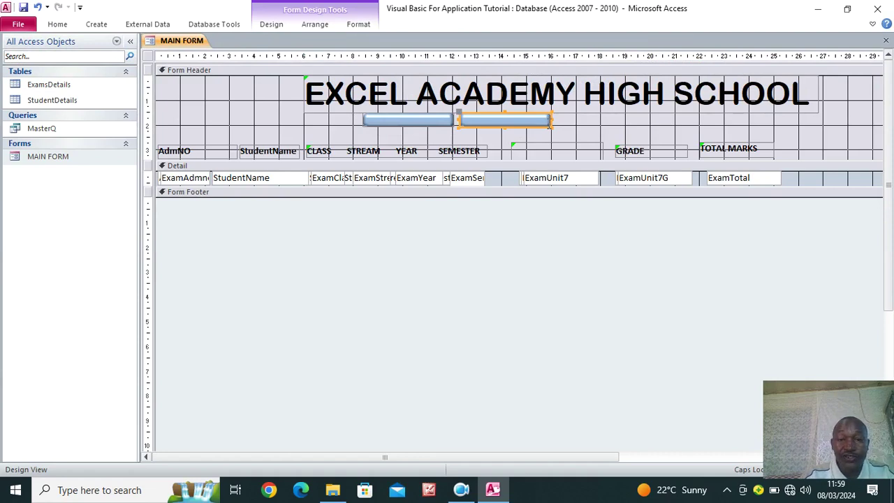
key(ctrl+v)
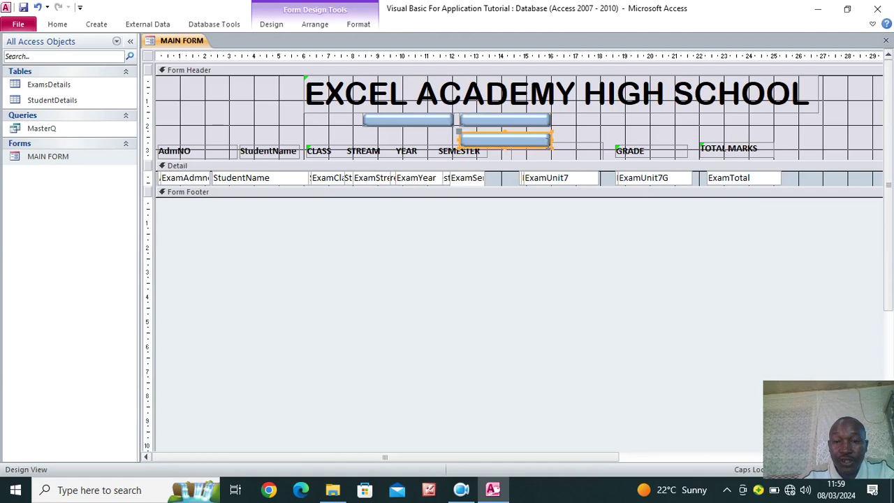
drag(531, 136, 637, 112)
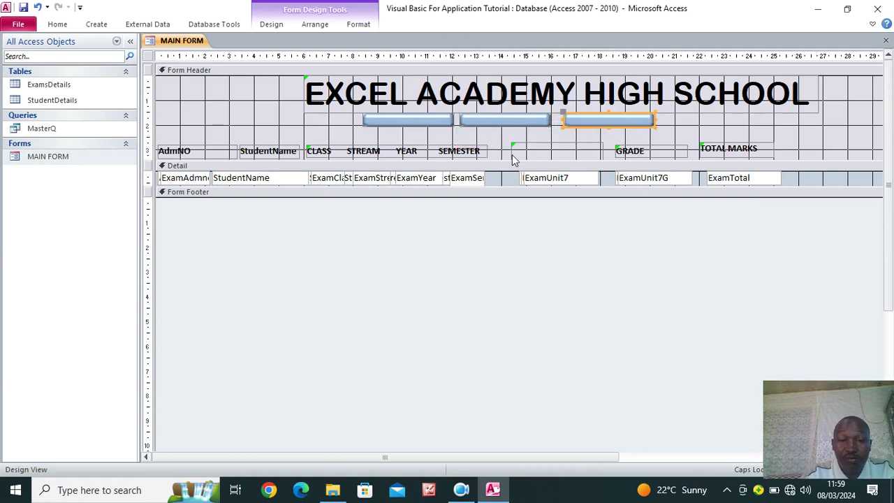
key(ctrl+v)
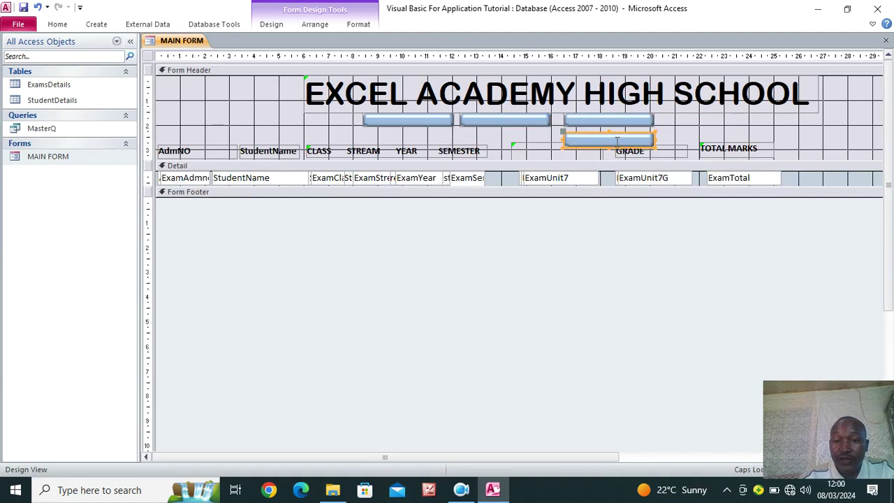
drag(624, 145, 724, 124)
Close the gaps between the four buttons and paste a duplicate pair further right
drag(398, 120, 338, 116)
drag(479, 130, 439, 126)
drag(581, 124, 520, 118)
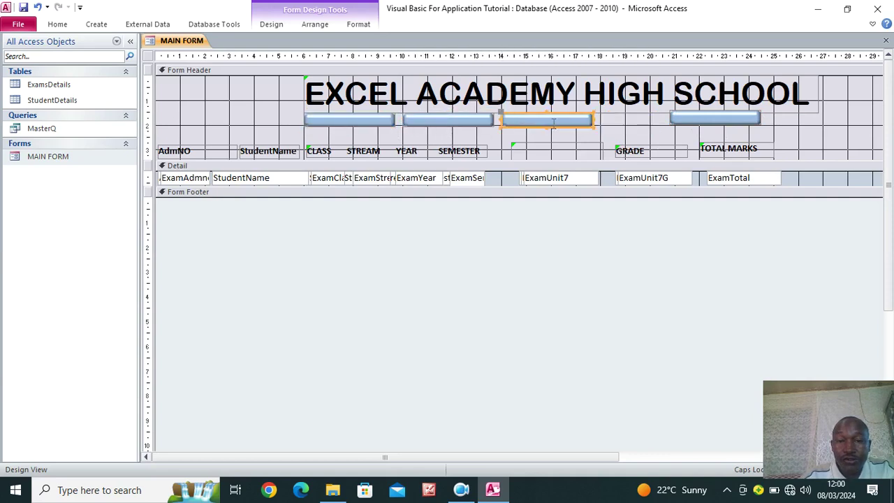
drag(686, 121, 605, 120)
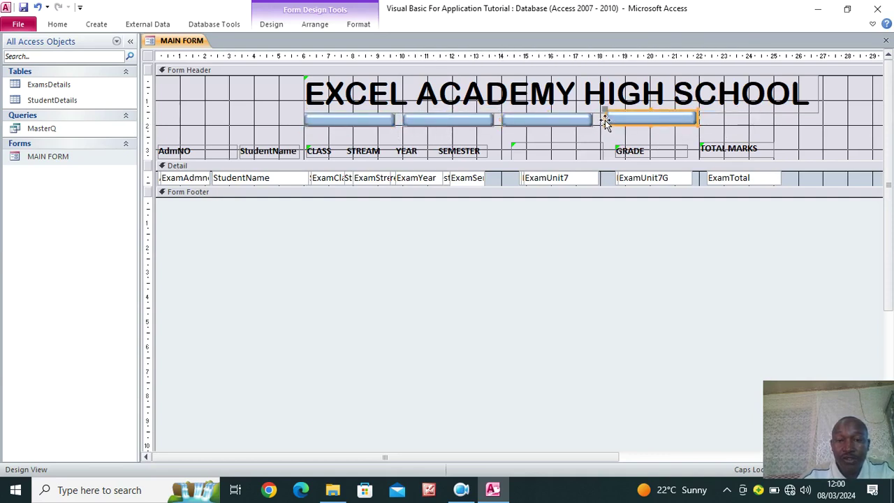
shift+click(552, 123)
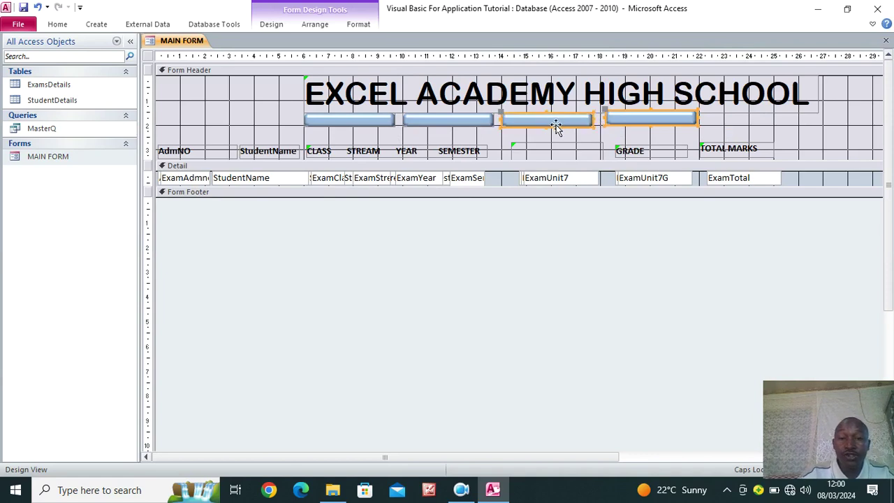
key(ctrl+c)
key(ctrl+v)
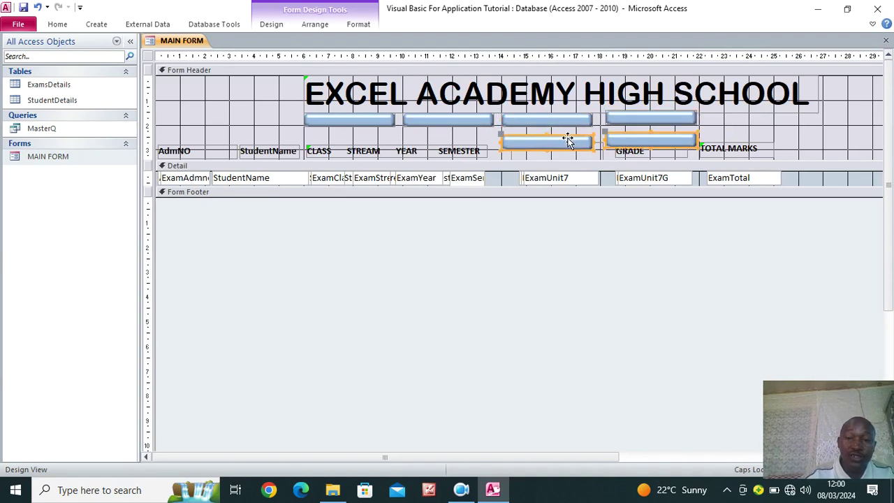
drag(647, 146, 848, 133)
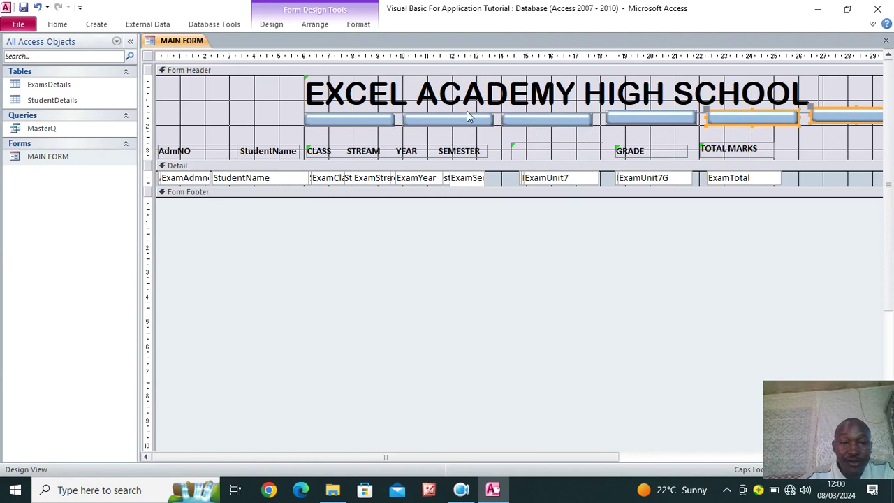
Move the extra button from under CLASS to the left end of the row
click(333, 120)
drag(332, 123, 219, 120)
key(ctrl+z)
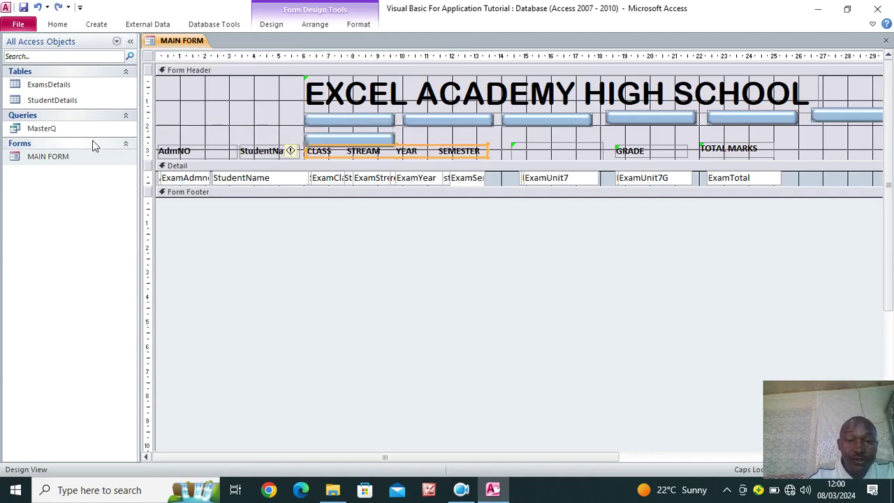
click(345, 137)
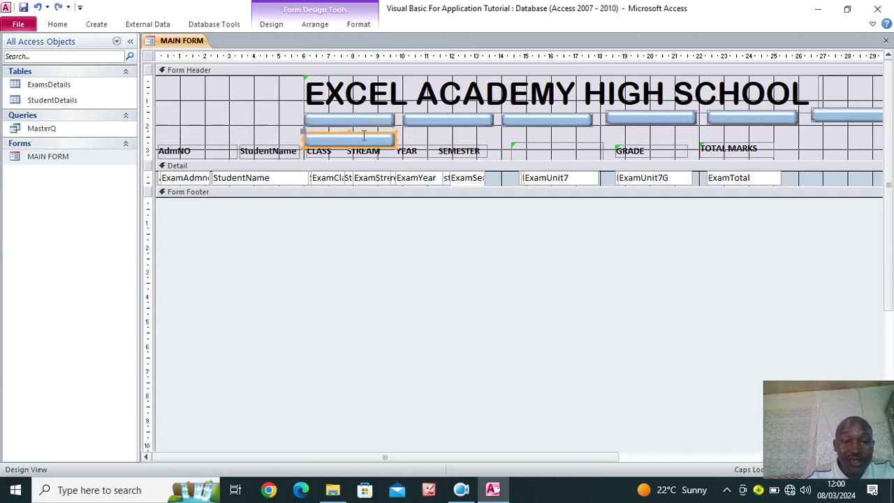
drag(372, 140, 262, 125)
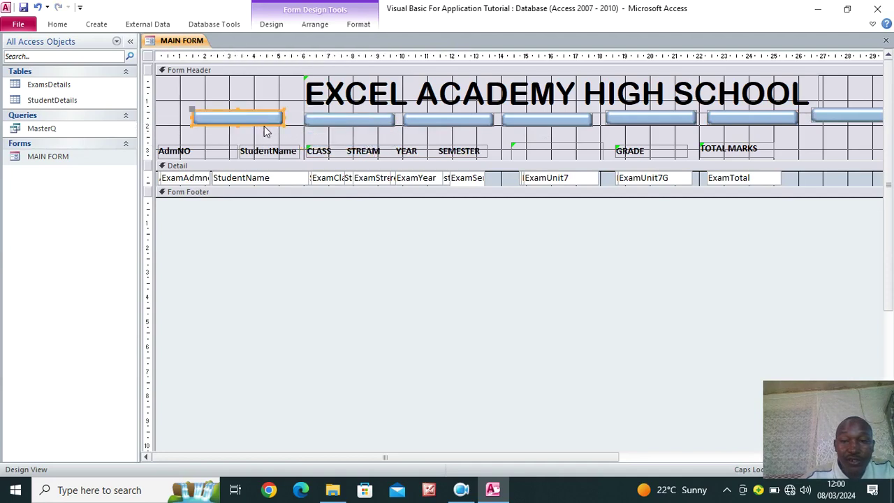
click(261, 120)
Caption the first four buttons UNIT 1, UNIT 2, UNIT 3 and UNIT 4
key(Caps_Lock)
text(UNIT 1)
click(342, 119)
click(342, 120)
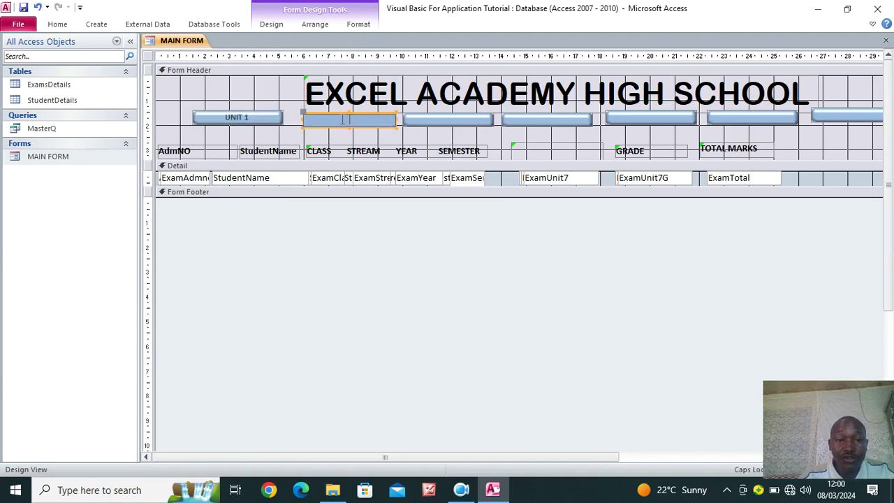
text(UNIT 2)
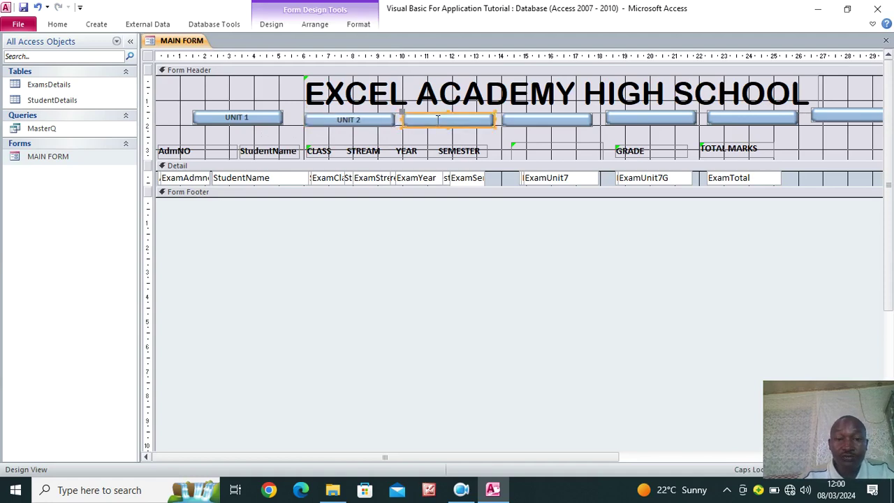
click(438, 119)
text(UNIT 3)
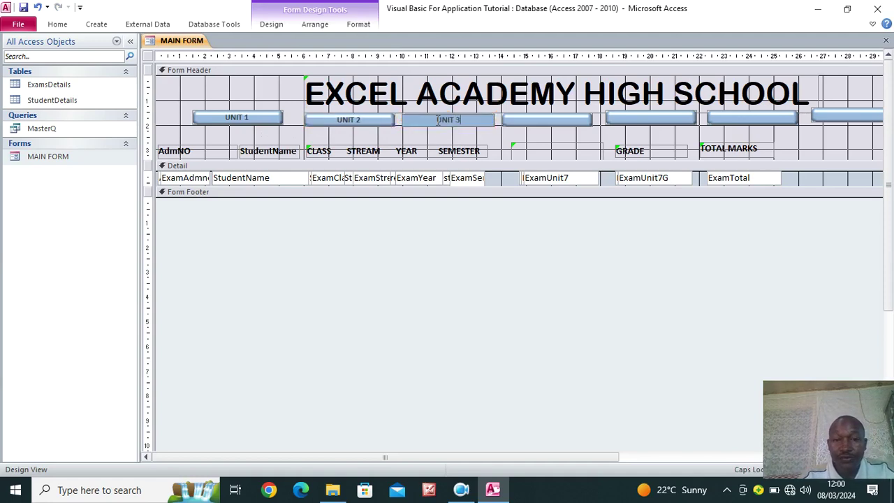
click(515, 120)
click(516, 120)
text(UNIT 4)
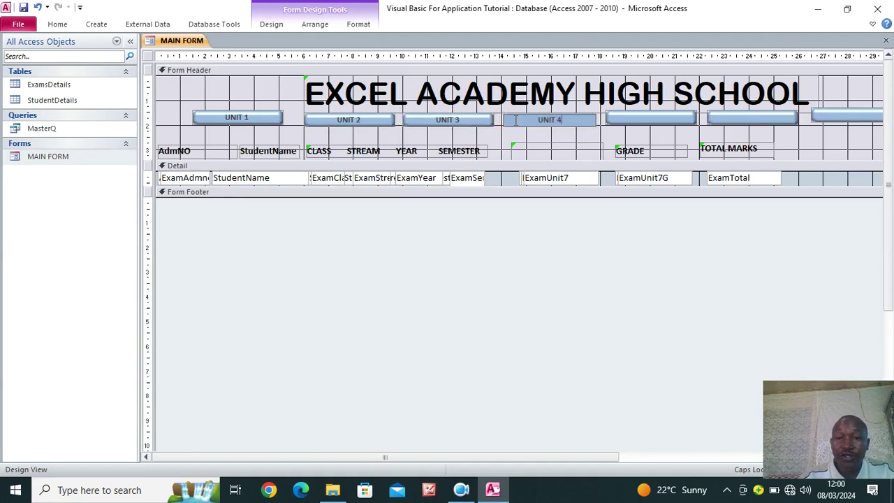
Caption the remaining buttons UNIT 5, UNIT 6 and UNIT 7
click(638, 115)
click(638, 116)
text(UN)
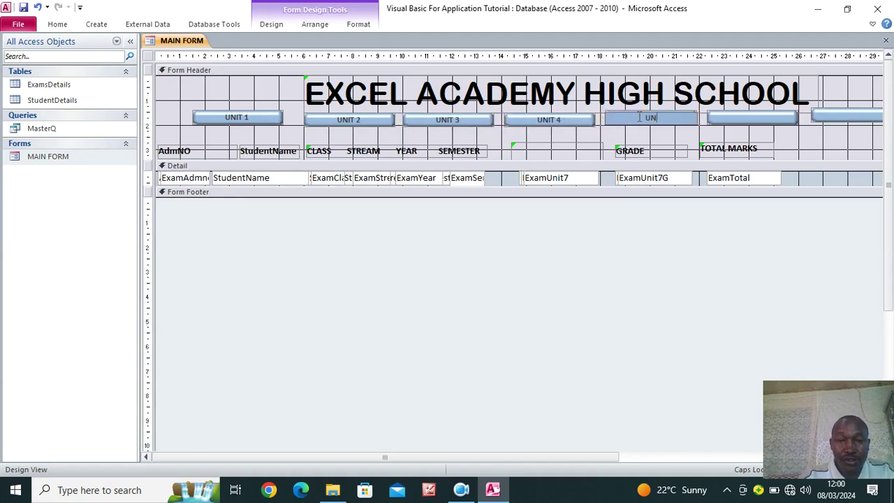
text(IT 5)
click(735, 116)
click(734, 116)
text(UNT)
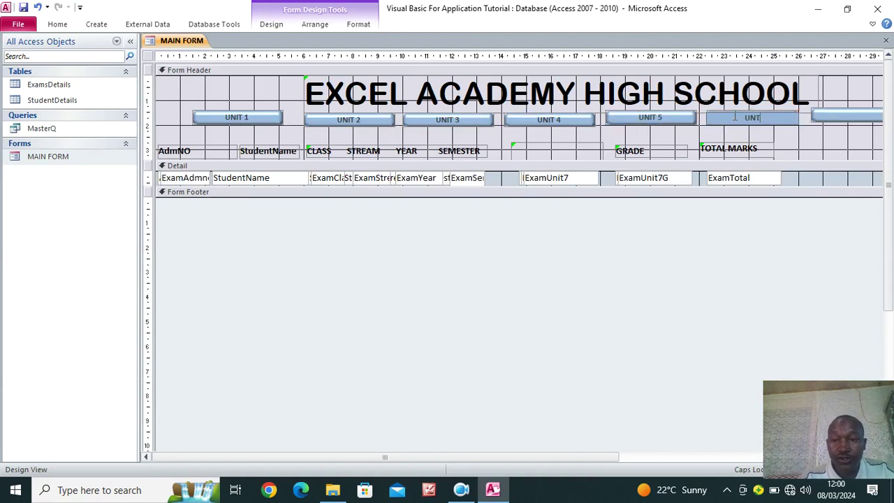
key(BackSpace)
text(IT 6)
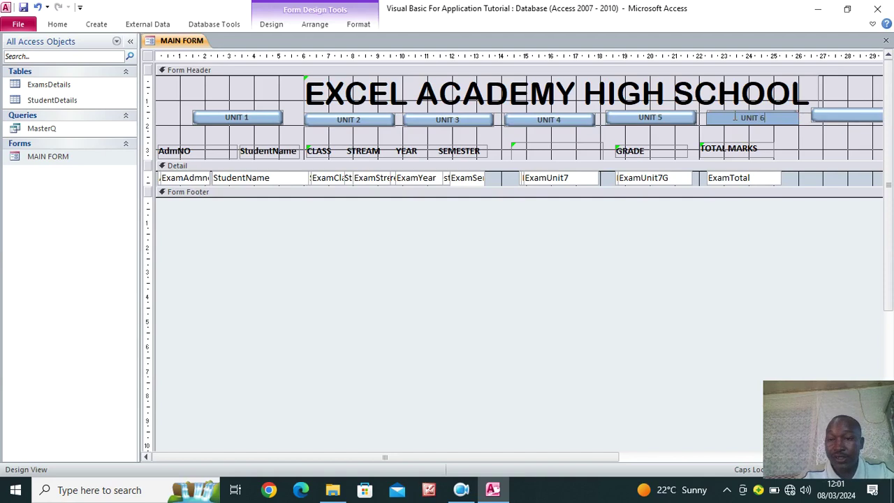
click(826, 115)
text(UNIT 7)
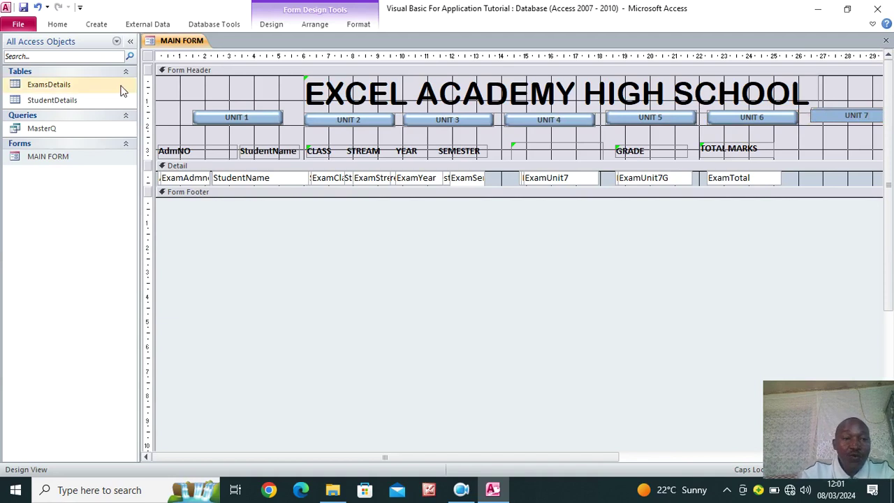
Save MAIN FORM and switch it to Form View
click(24, 7)
click(57, 23)
click(17, 49)
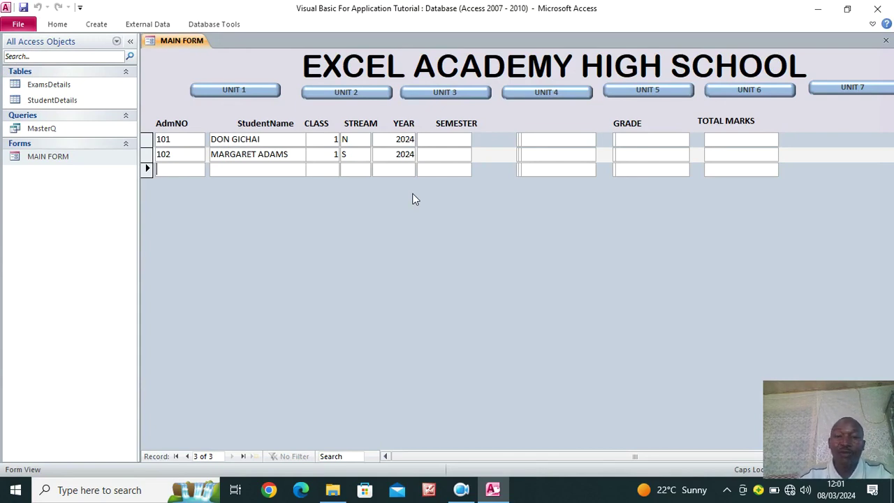
Bring up the form's view options from the records area
right_click(454, 262)
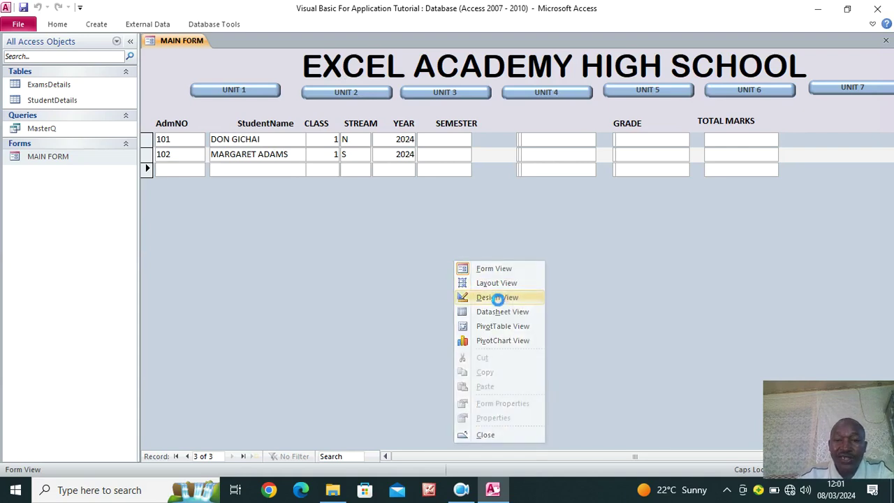
Rearrange the UNIT 1–7 buttons into two staggered rows
click(504, 299)
drag(245, 119, 357, 136)
drag(549, 124, 447, 137)
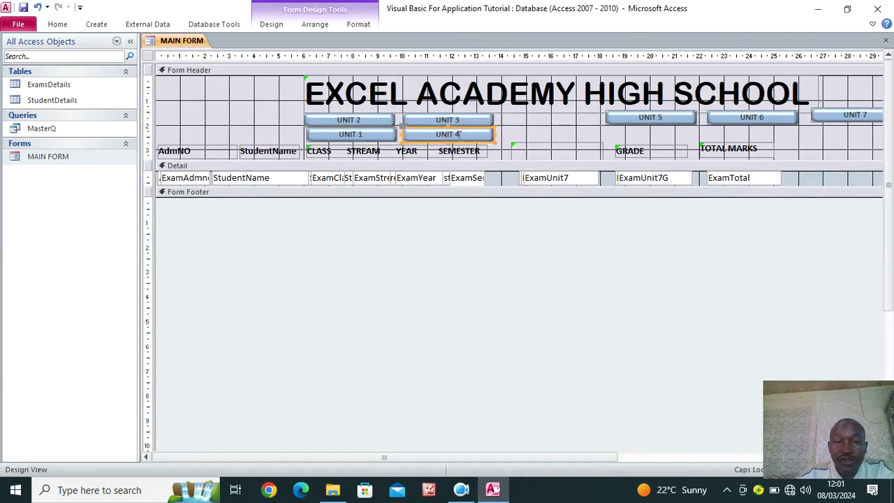
drag(635, 123, 534, 124)
drag(709, 125, 535, 134)
drag(835, 118, 650, 124)
click(796, 133)
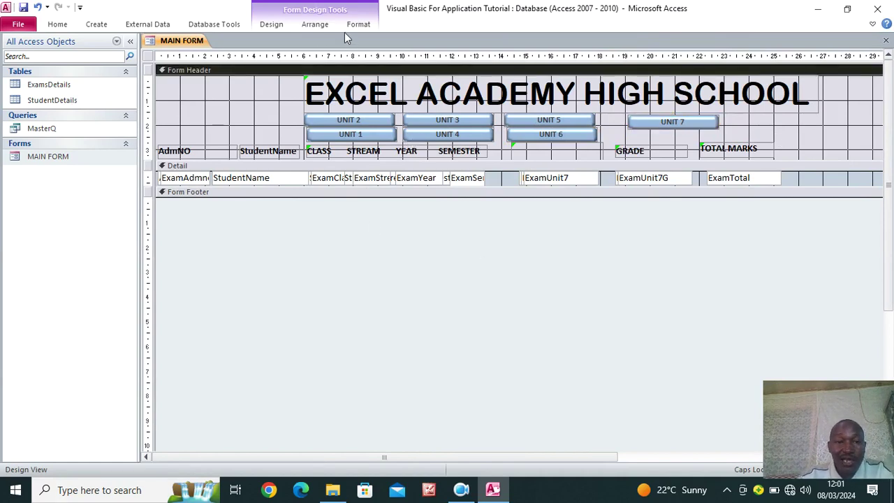
Draw a rectangle around the UNIT buttons and switch to Form View
click(272, 24)
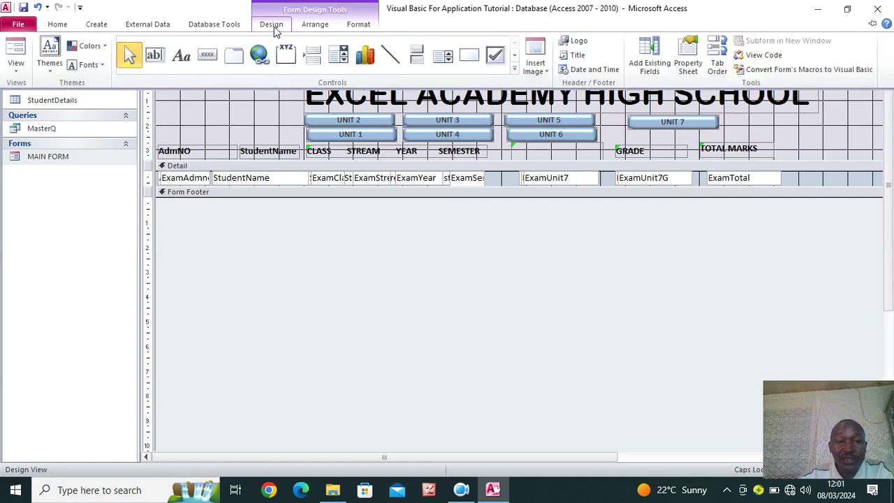
click(465, 59)
mouse_move(292, 108)
mouse_down()
mouse_move(362, 138)
mouse_move(735, 143)
mouse_up()
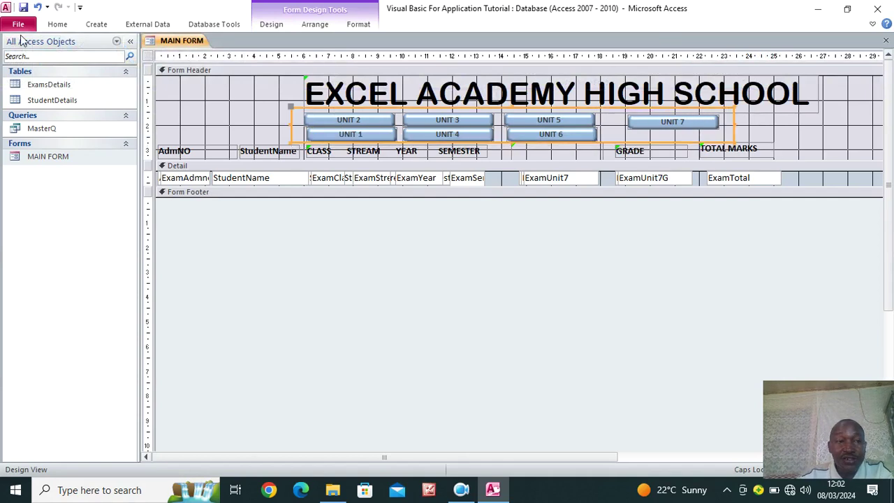
click(57, 24)
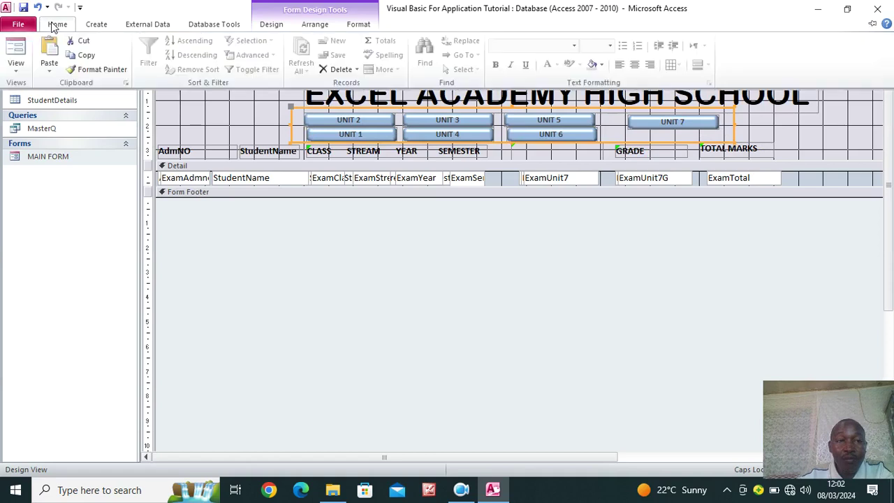
click(19, 45)
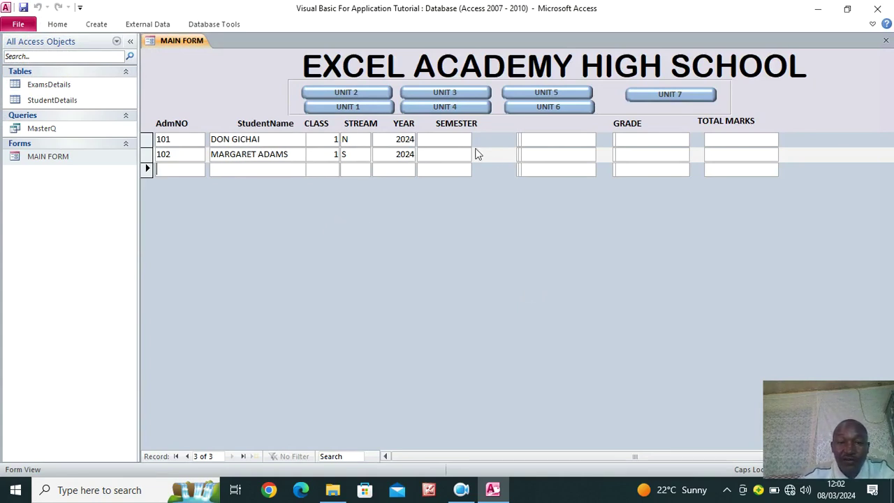
Switch on all seven toggle buttons, UNIT 1 through UNIT 7
click(378, 111)
click(368, 96)
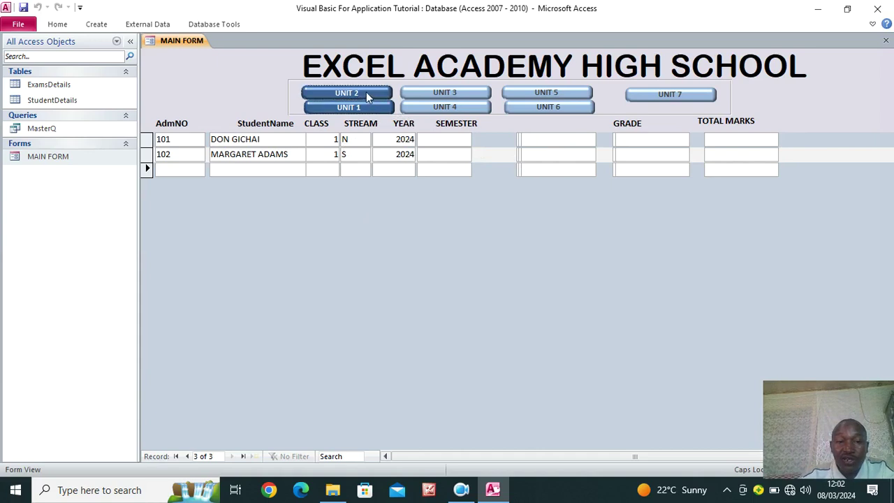
click(464, 94)
click(468, 107)
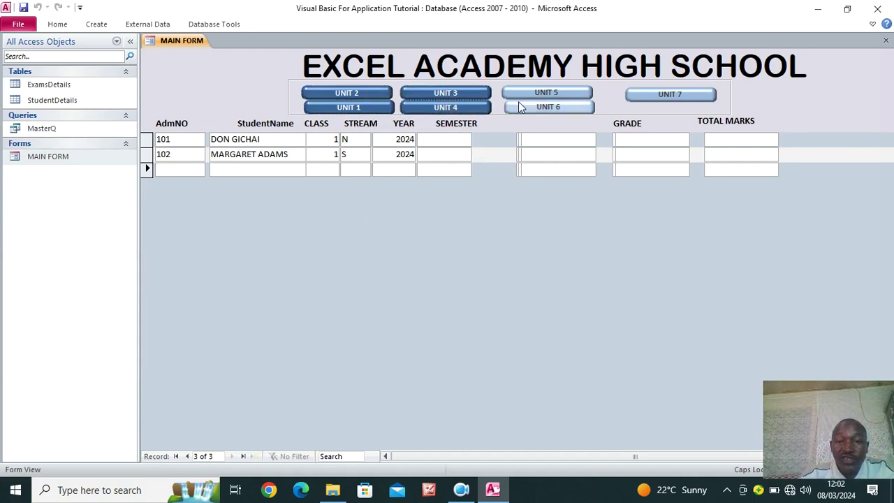
click(534, 94)
click(548, 109)
click(660, 99)
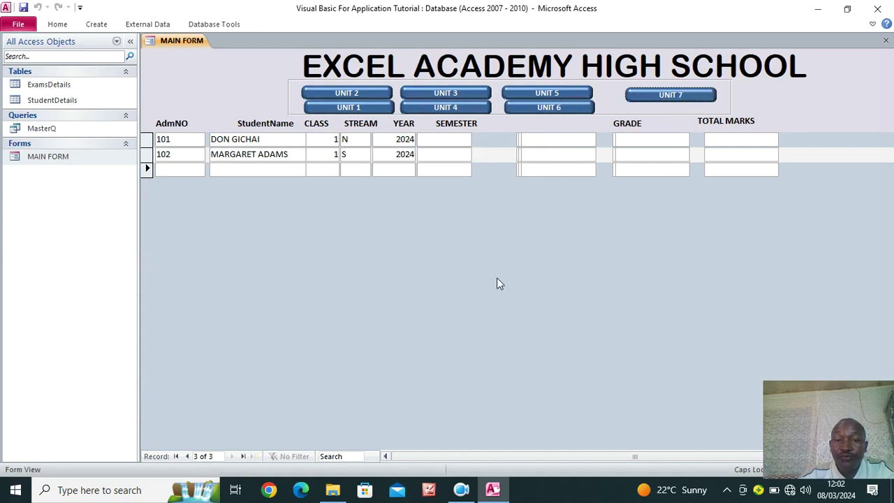
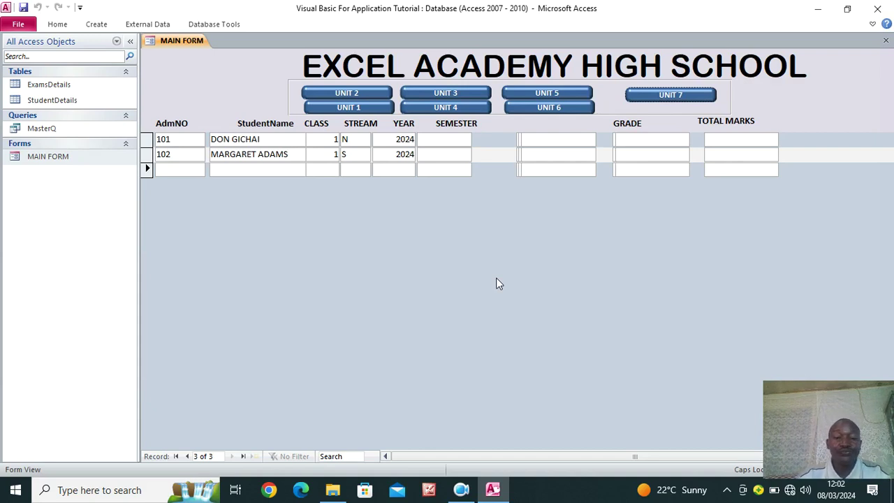
Start a new blank form in Design View from the Create tab with StudentDetails selected
click(461, 490)
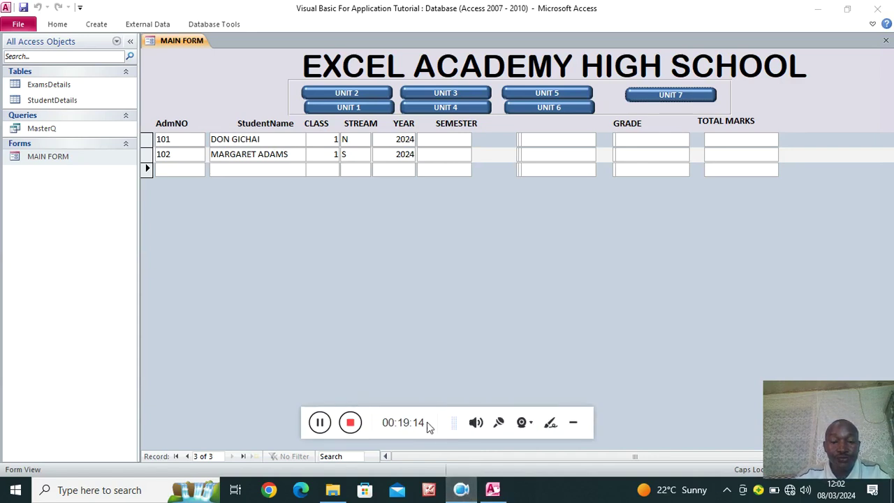
click(351, 424)
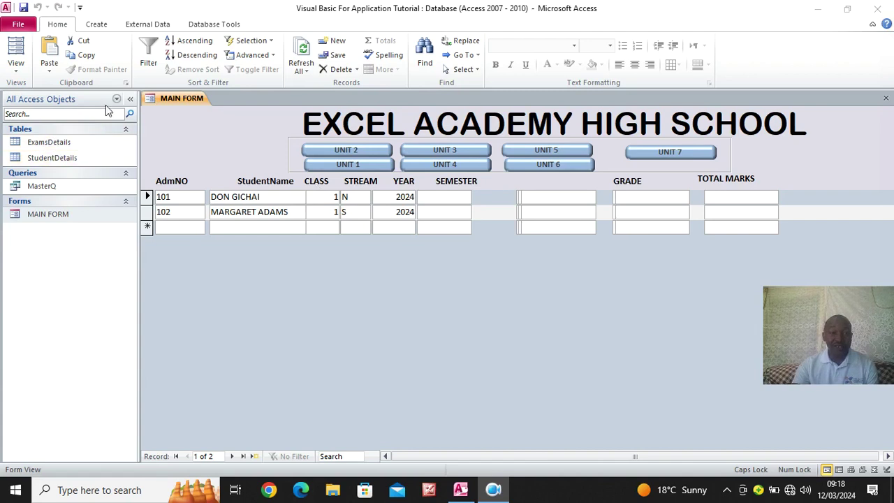
key(alt+Tab)
click(96, 25)
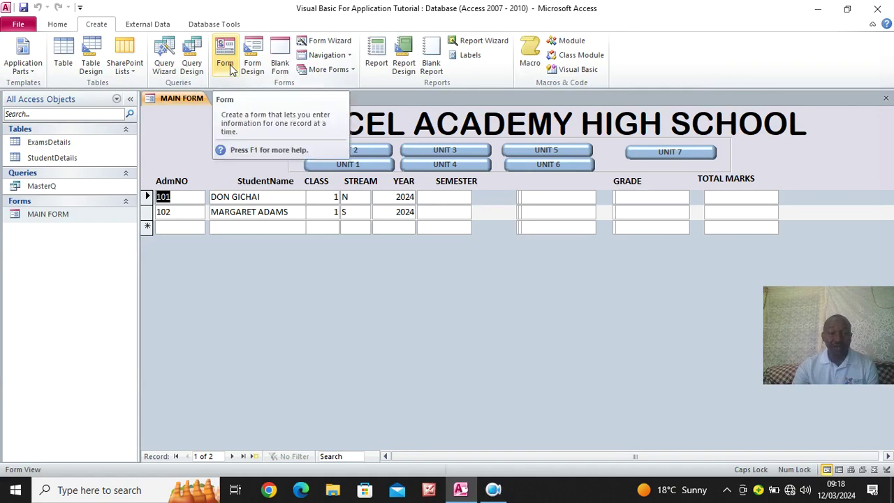
click(70, 159)
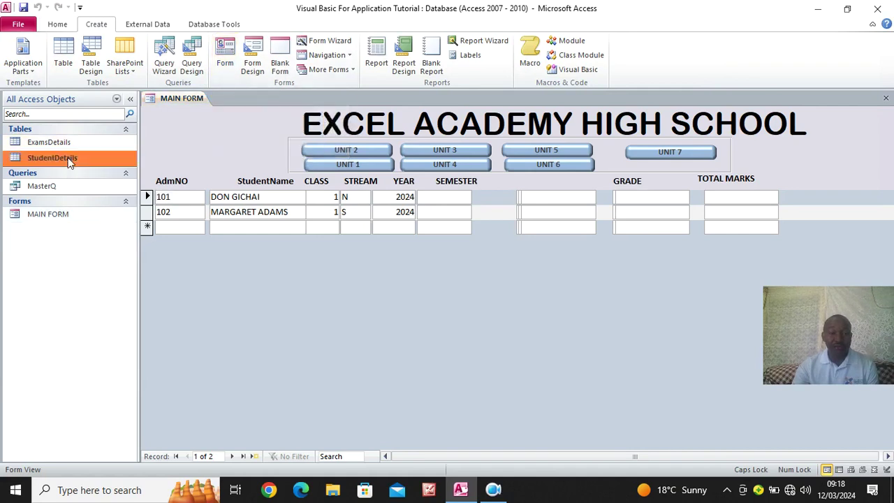
click(252, 70)
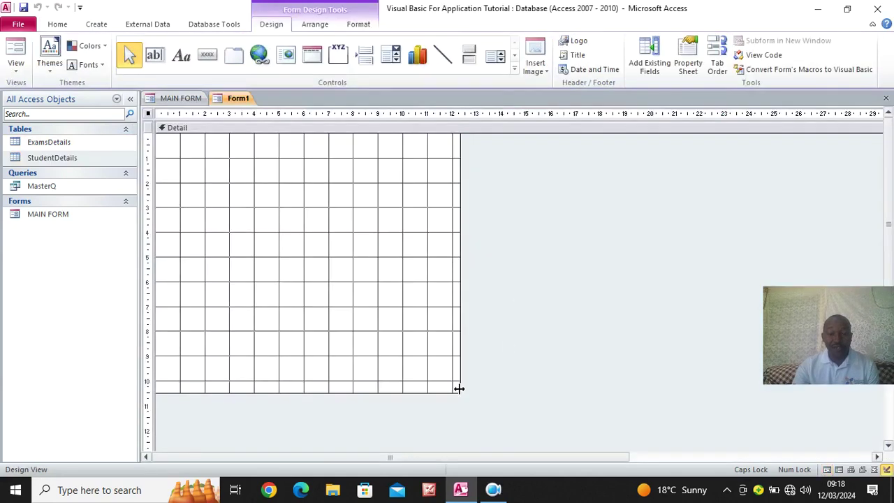
Enlarge the form's design grid and add Form Header and Form Footer sections
drag(459, 388, 646, 450)
right_click(274, 183)
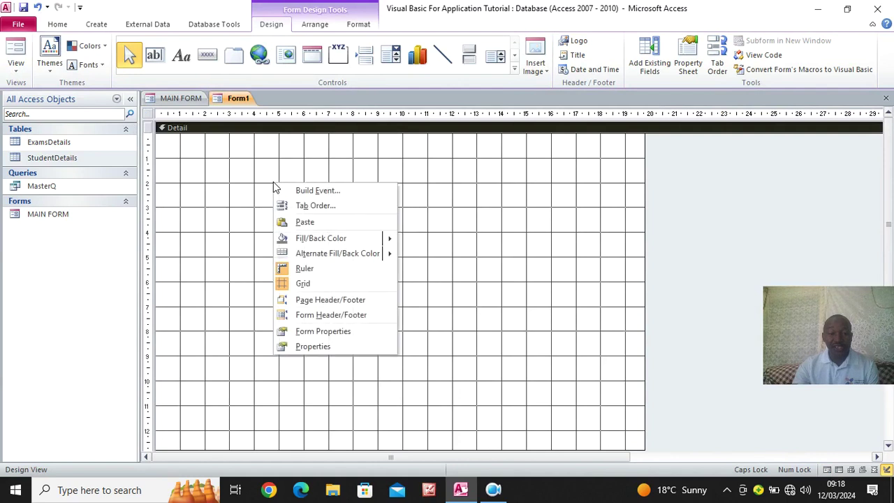
click(349, 318)
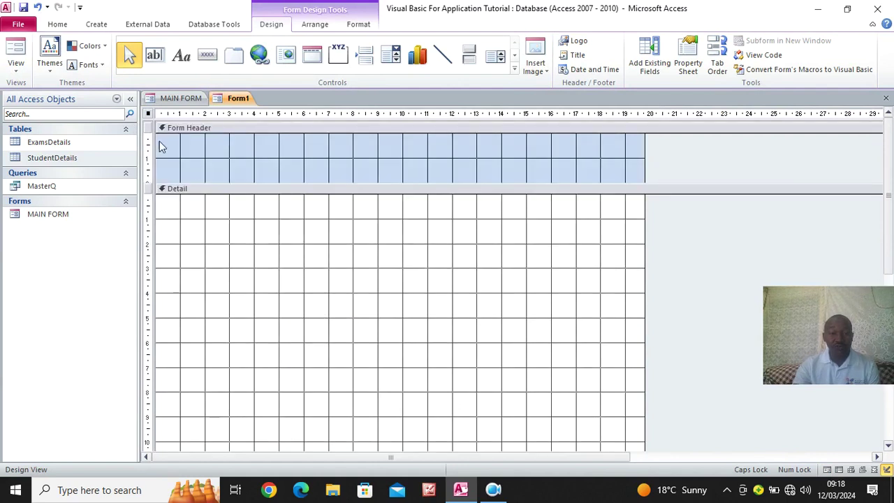
scroll(241, 380, down, 5)
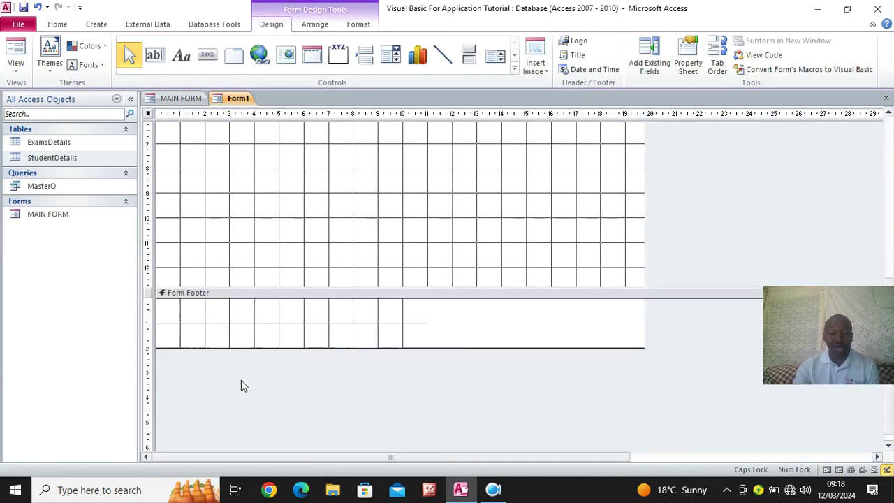
scroll(248, 356, up, 5)
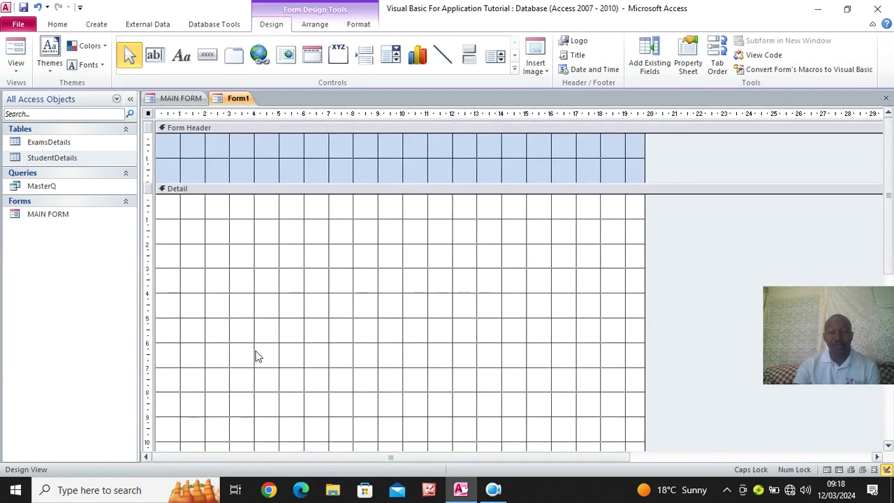
right_click(243, 240)
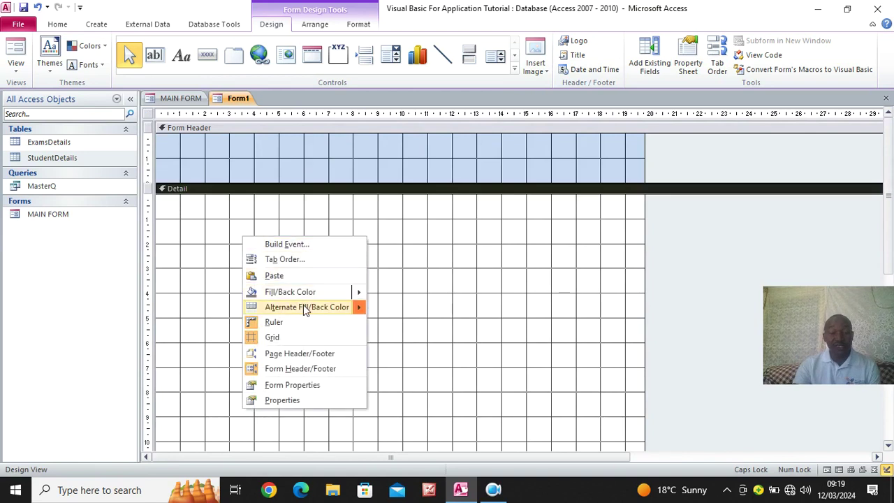
Fill the Detail section with pink and the Form Header with light orange
mouse_move(356, 291)
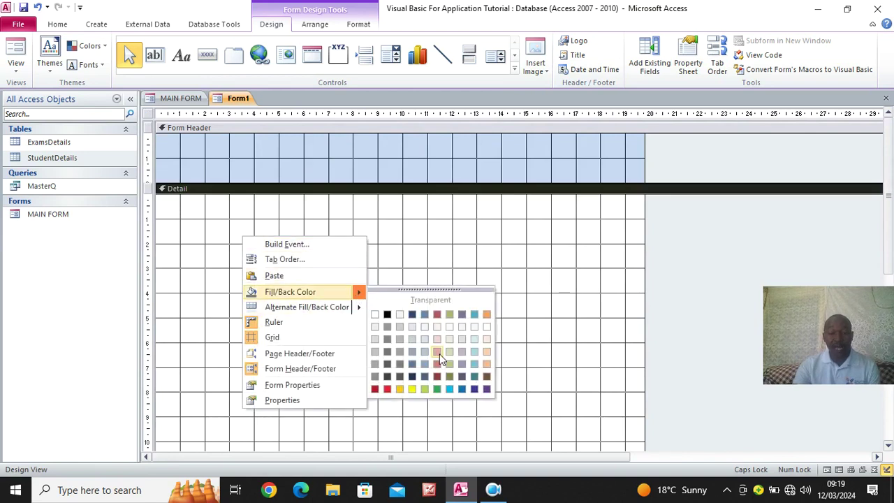
click(436, 355)
right_click(312, 149)
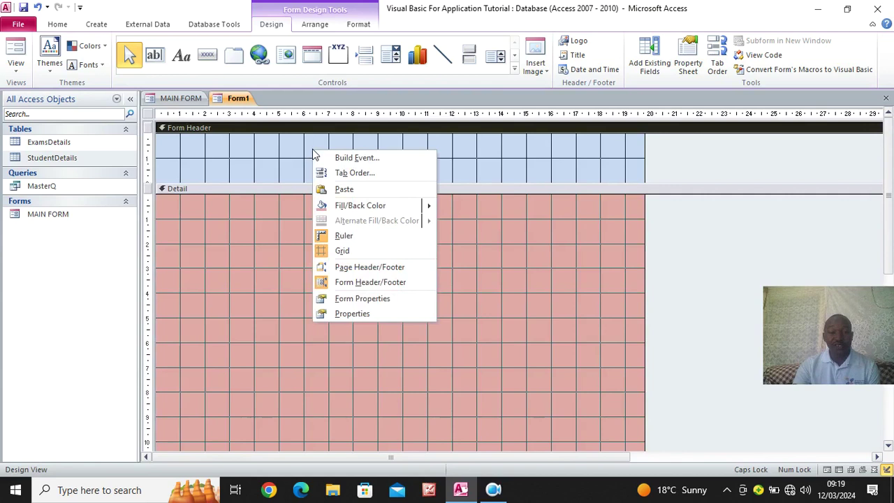
mouse_move(432, 208)
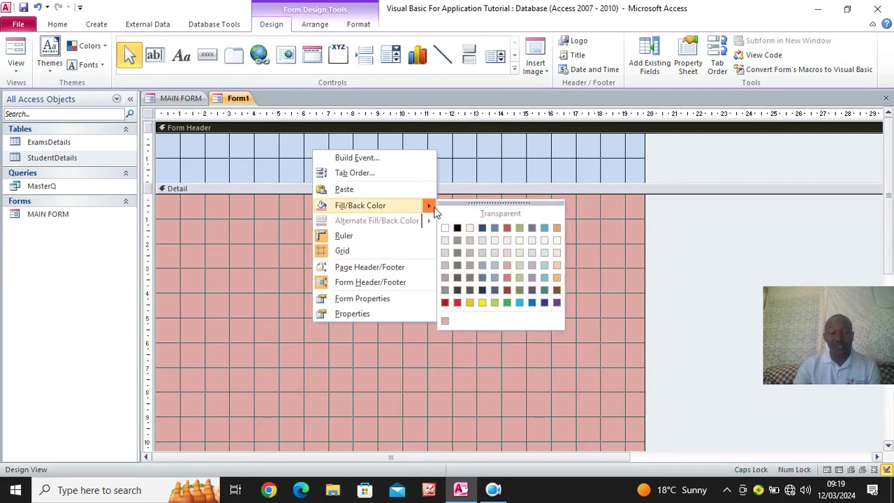
click(556, 269)
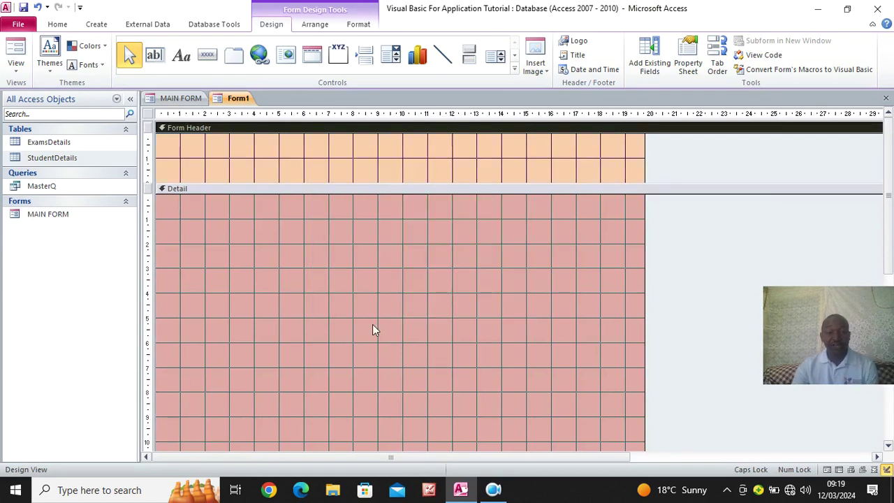
Collapse the Form Footer to zero height and save the form
scroll(372, 329, down, 5)
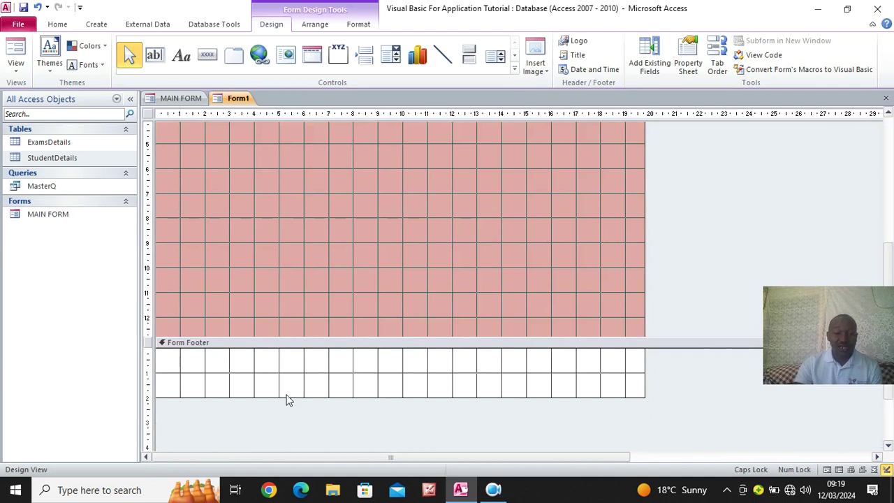
drag(286, 396, 277, 349)
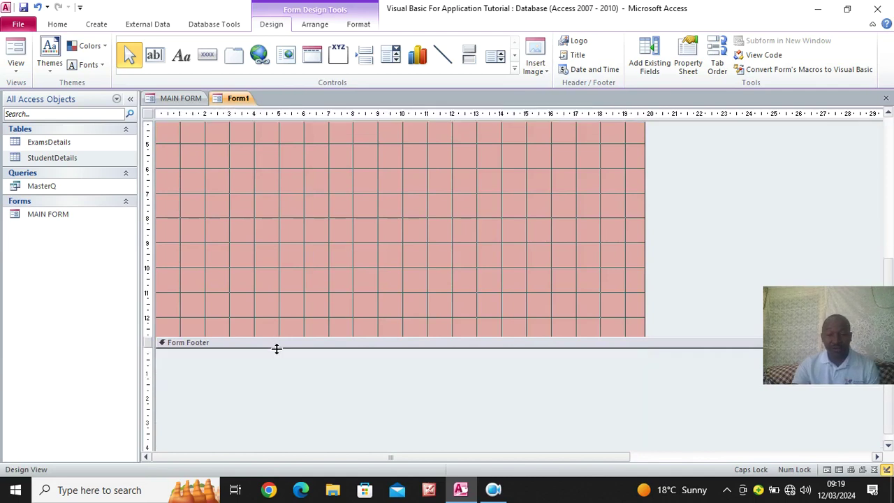
scroll(276, 351, up, 5)
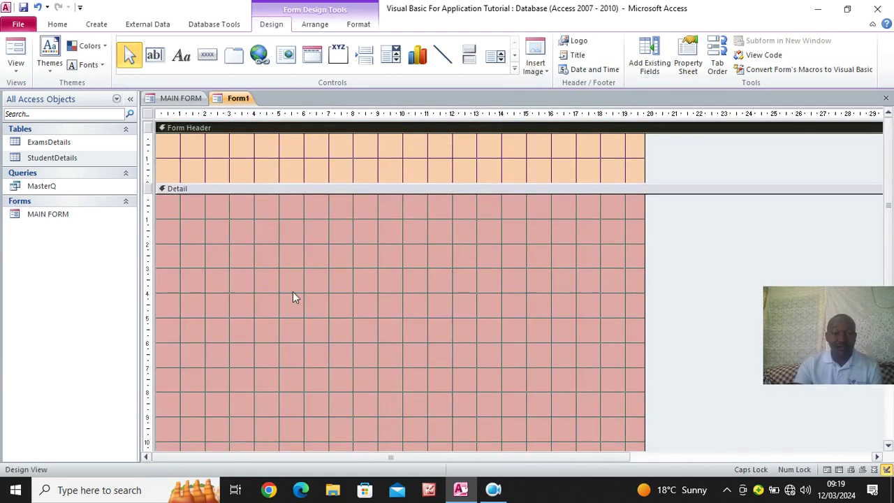
click(23, 7)
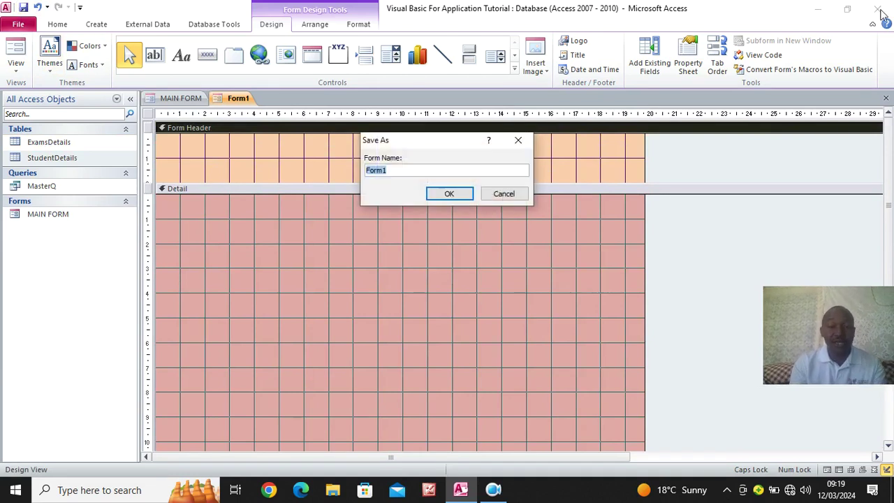
Save the new form under the name 'STUDENTS CAPTURE'
text(STUD)
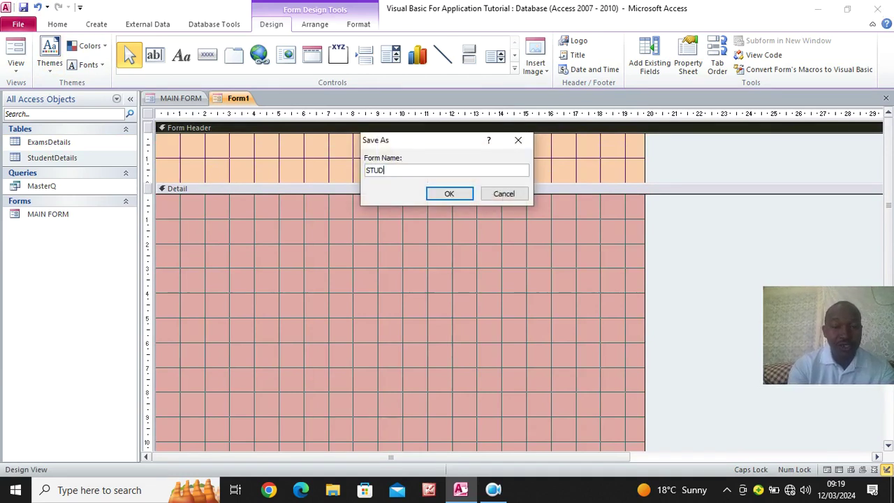
text(ENTS CAPTURE)
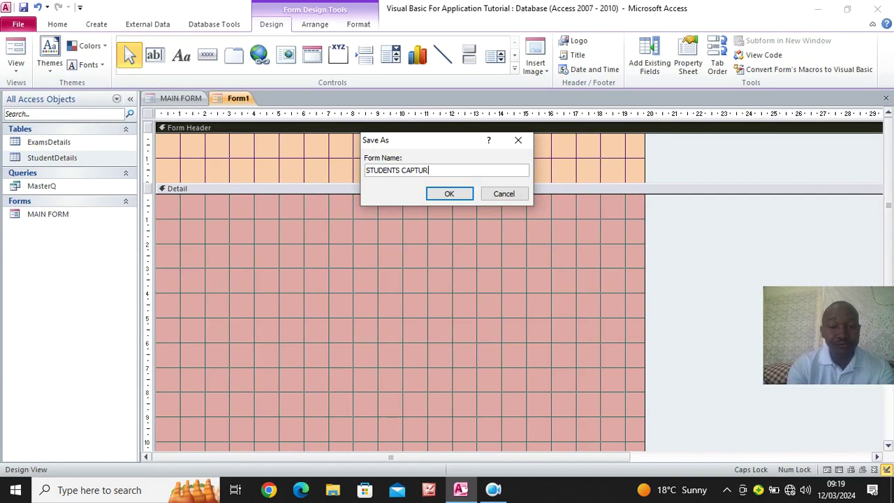
key(Return)
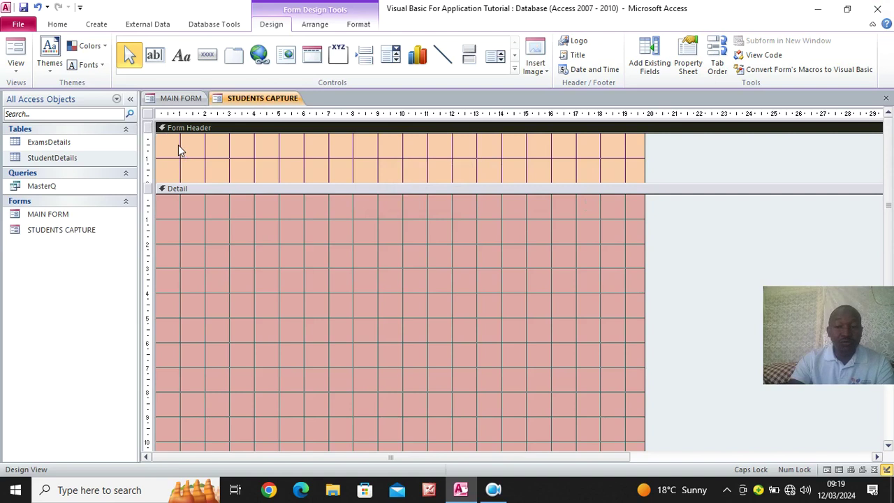
click(60, 162)
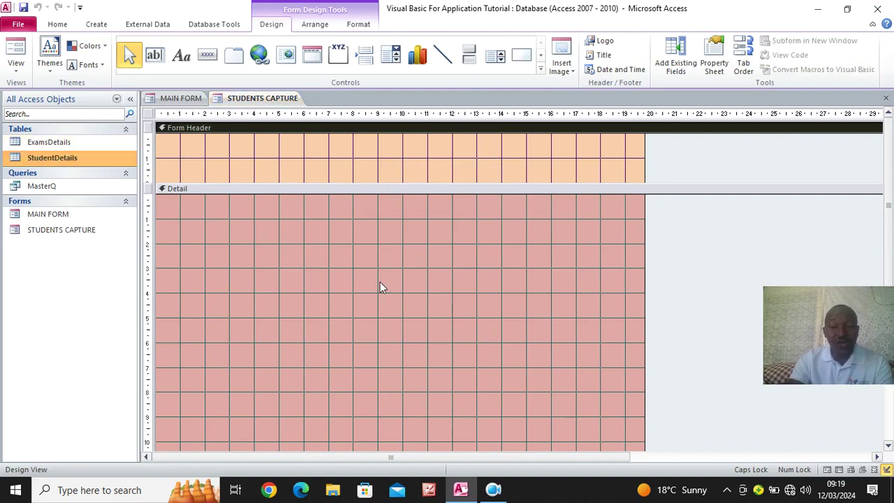
Set the whole form's Record Source property to the StudentDetails table
click(148, 115)
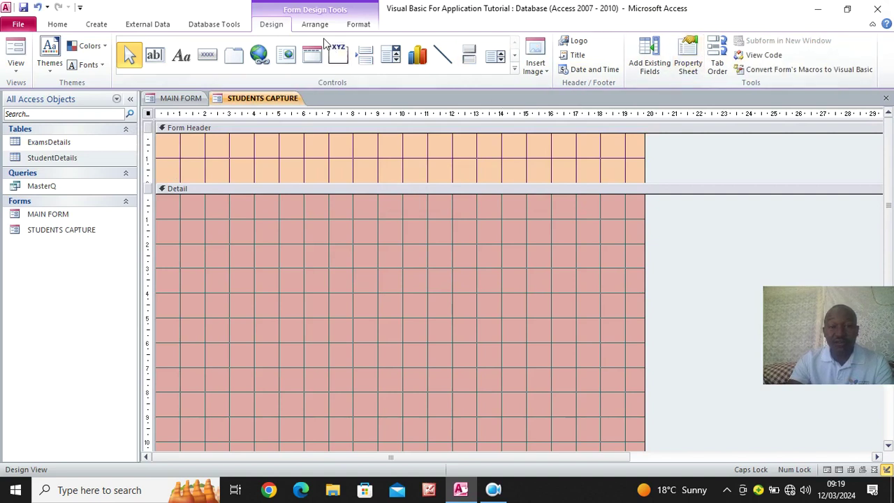
click(688, 61)
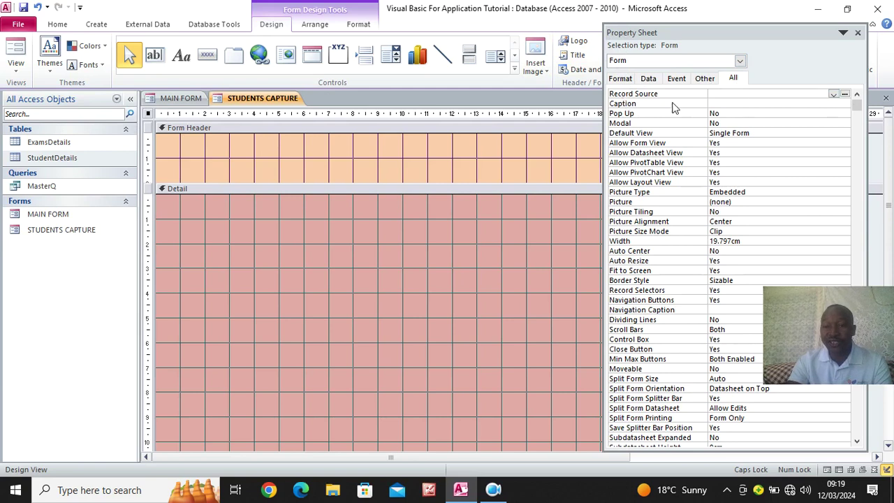
click(833, 94)
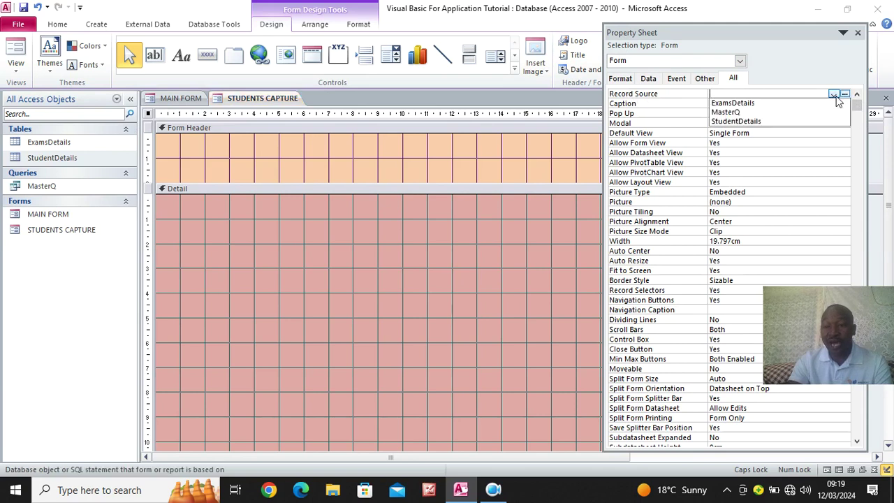
click(767, 122)
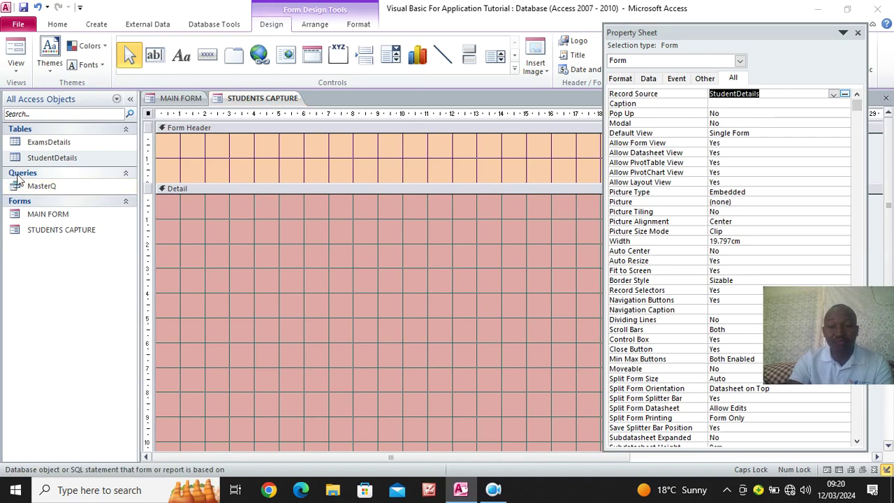
click(857, 36)
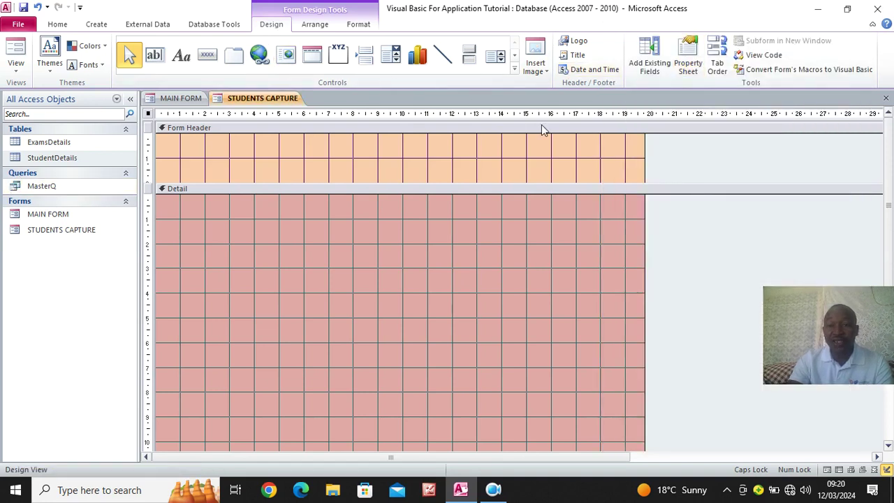
Drag the AdmissionNumber through County fields from the Field List into the Detail section
click(648, 67)
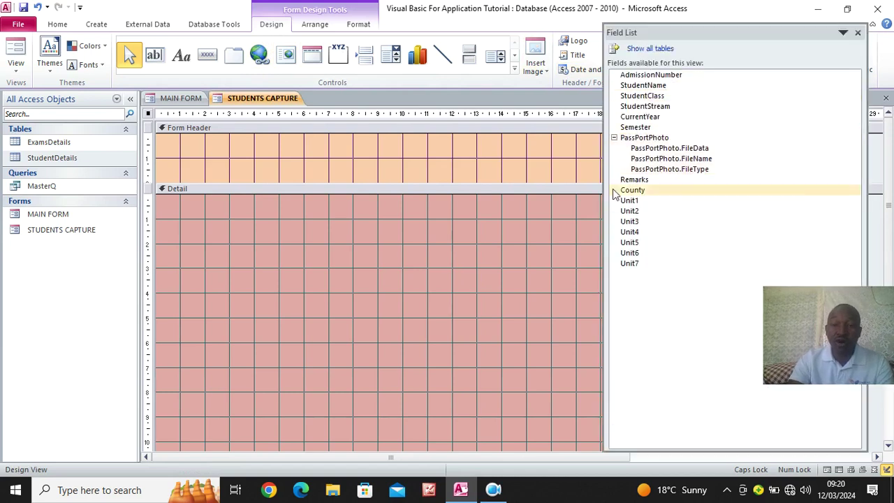
click(613, 138)
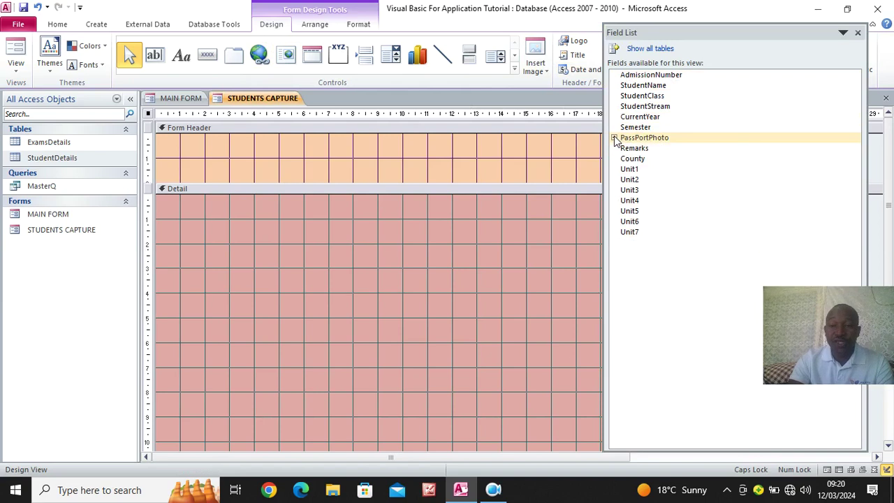
click(614, 138)
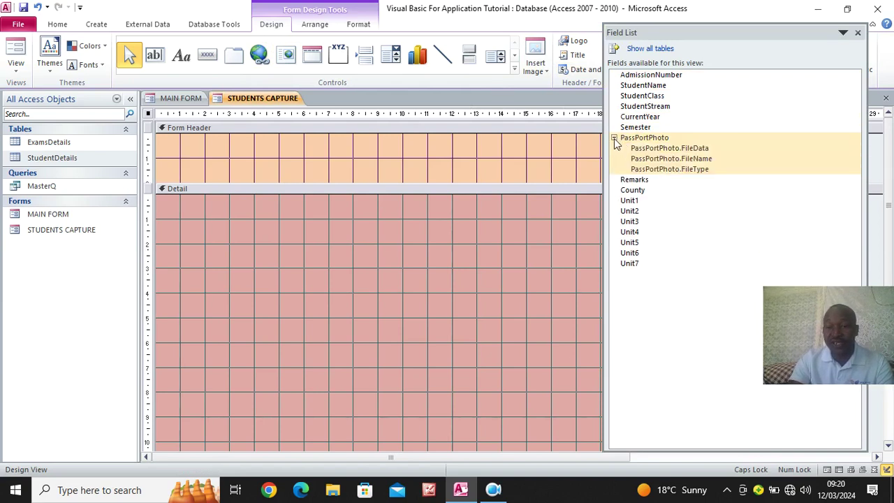
click(614, 138)
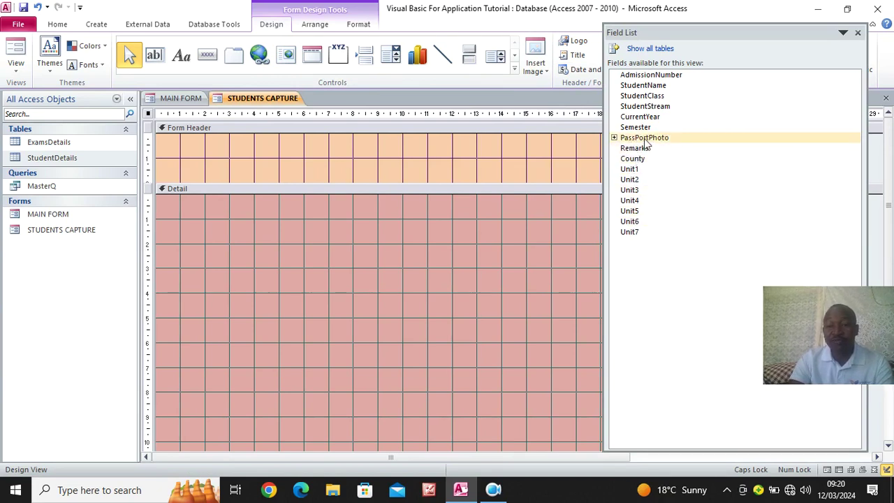
click(639, 75)
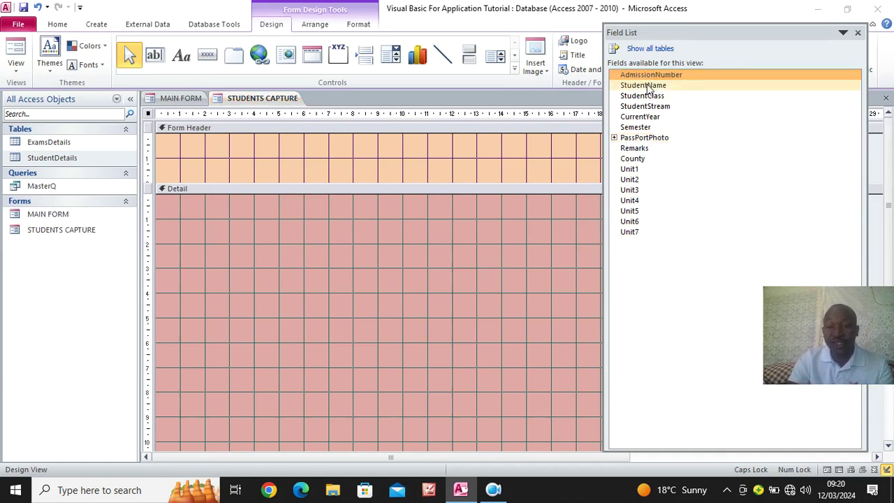
shift+click(643, 158)
drag(663, 85, 327, 242)
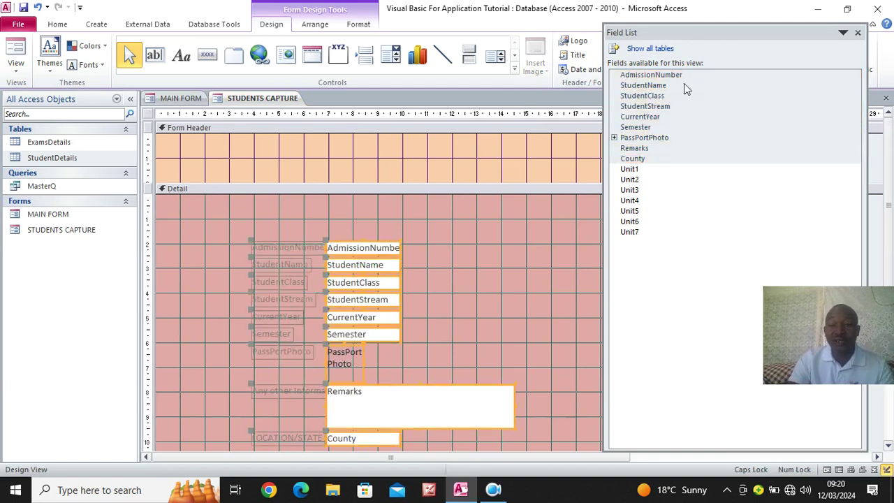
click(858, 33)
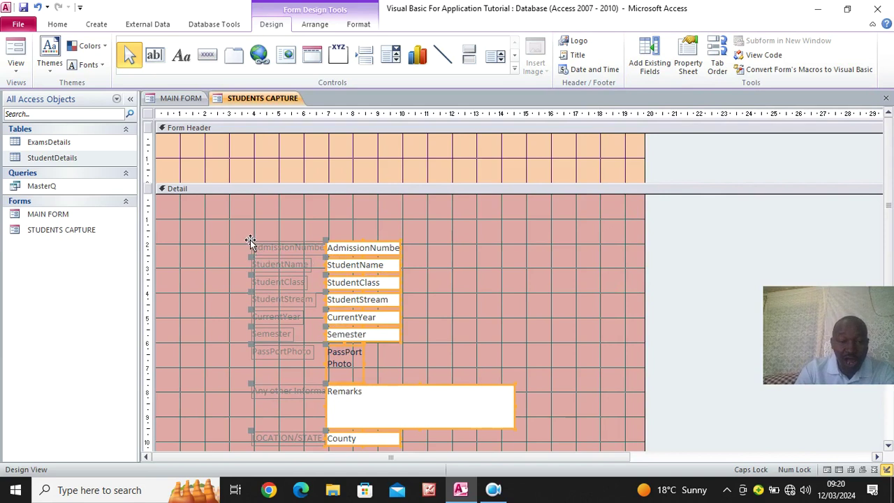
Move all the Detail section's controls up to the top-left corner
drag(250, 240, 166, 198)
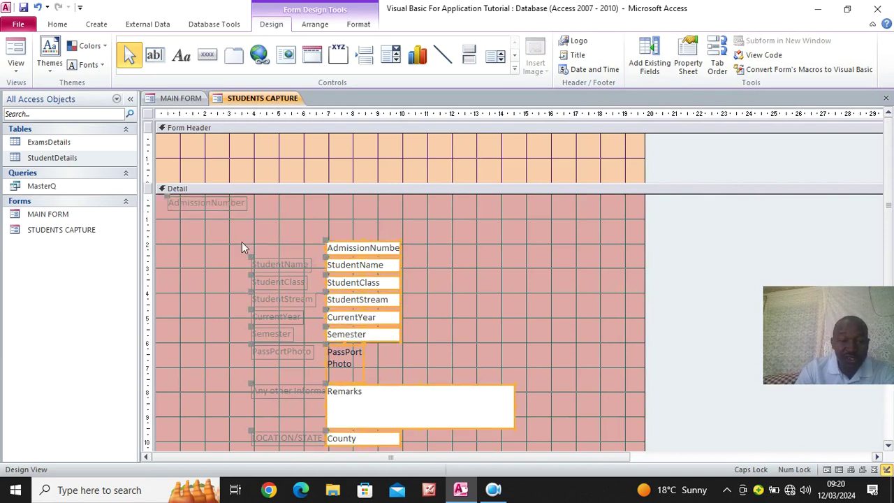
click(38, 7)
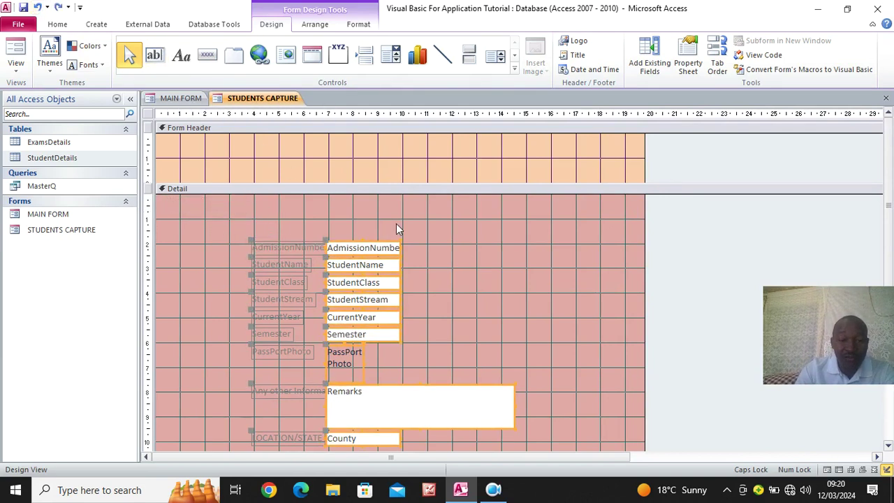
scroll(396, 224, down, 1)
drag(242, 185, 481, 420)
drag(412, 374, 340, 327)
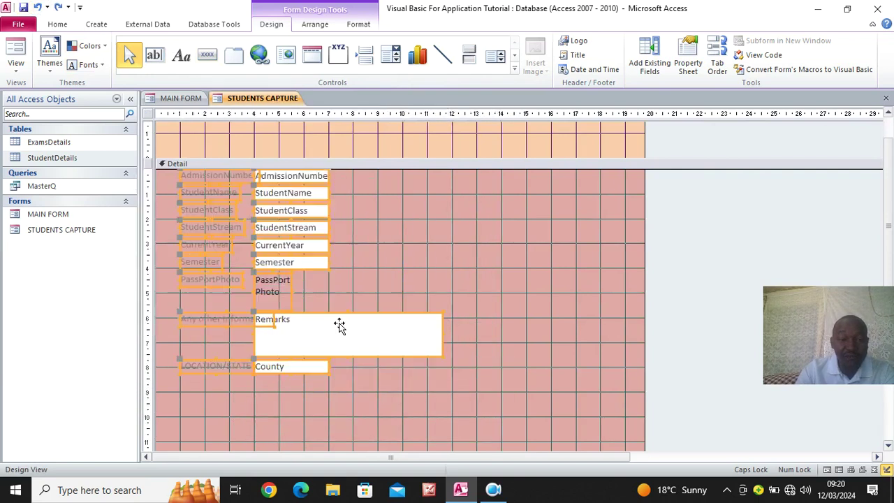
click(445, 284)
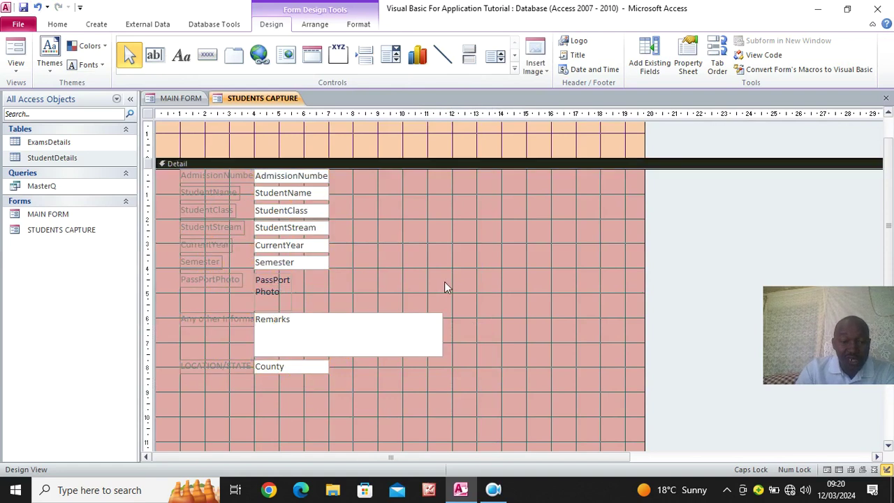
Place the PassPortPhoto box on the right with its label above, and enlarge it
click(206, 281)
drag(273, 292, 508, 230)
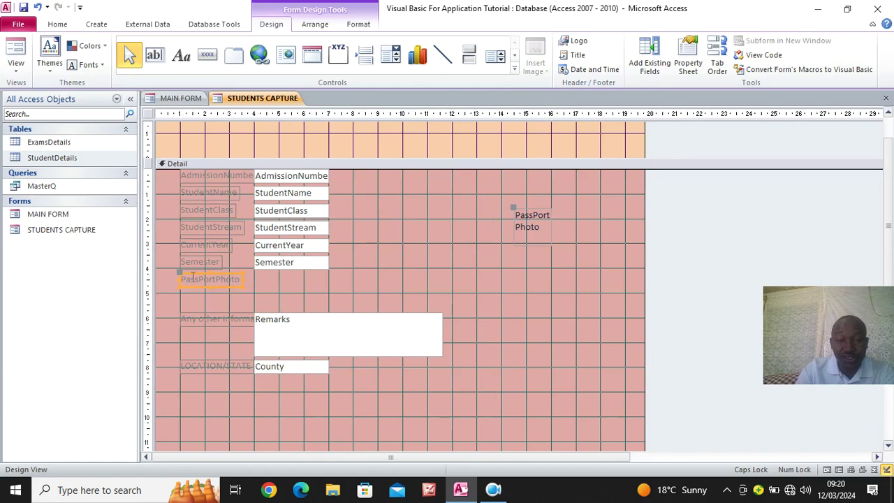
drag(176, 279, 474, 180)
click(518, 241)
drag(515, 244, 423, 296)
drag(550, 296, 578, 307)
Move LOCATION/STATE and County up under Semester and enlarge the Remarks box
click(223, 368)
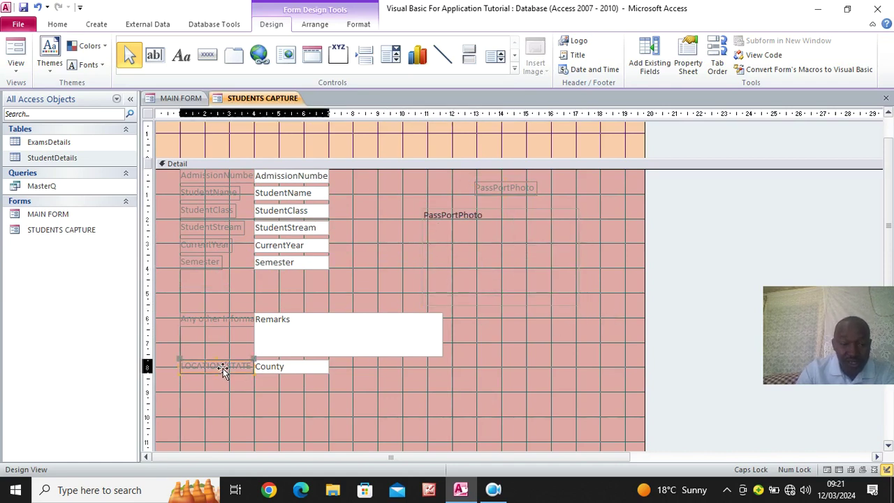
drag(223, 368, 257, 280)
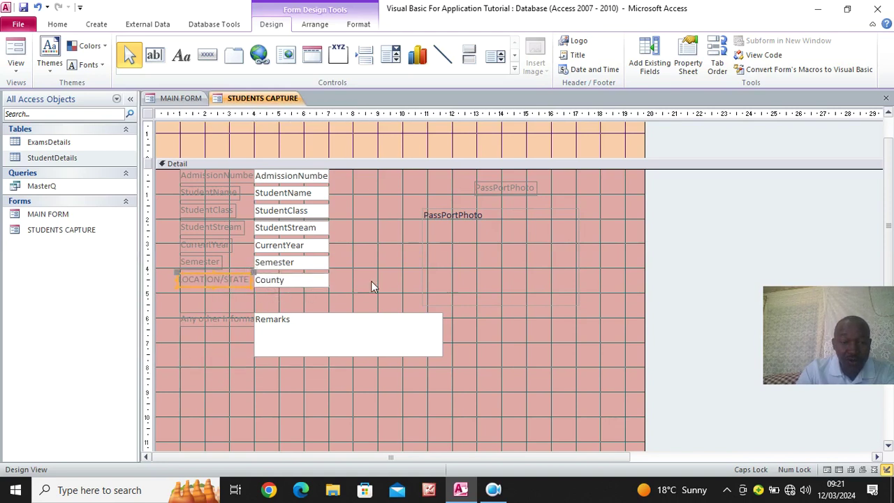
drag(283, 321, 286, 324)
drag(444, 359, 548, 424)
Drag the form's footer and right edges inward to shrink the form
scroll(613, 360, down, 3)
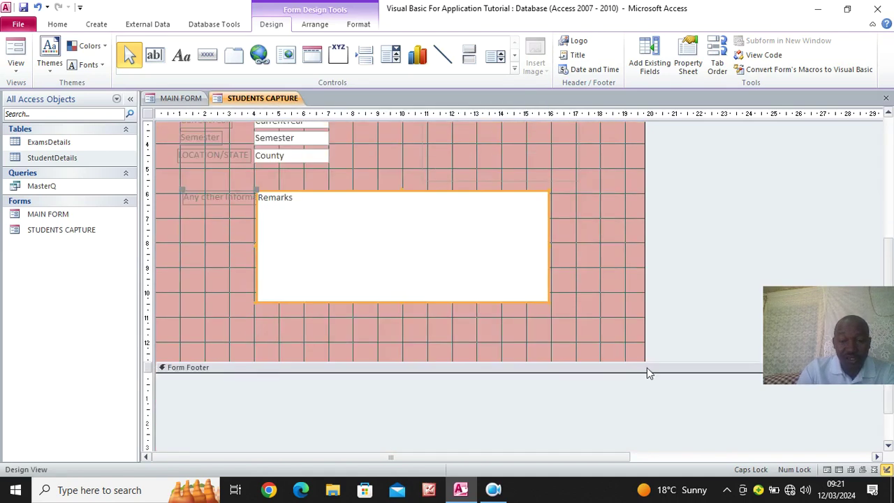
drag(636, 361, 647, 286)
scroll(564, 323, up, 4)
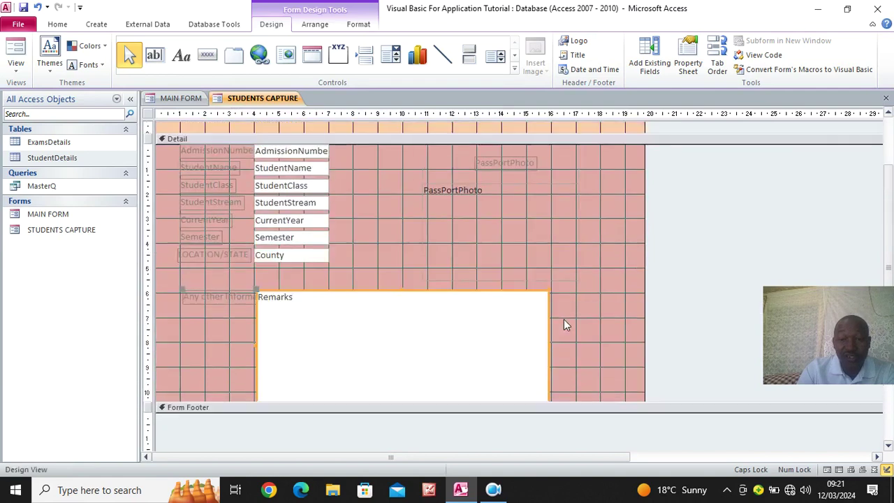
drag(643, 248, 606, 254)
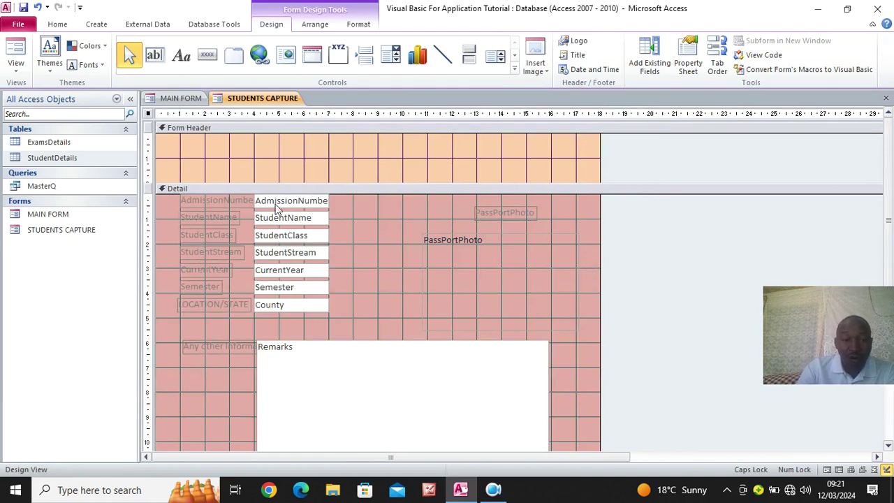
Nudge the LOCATION/STATE and County controls slightly to the right
click(229, 307)
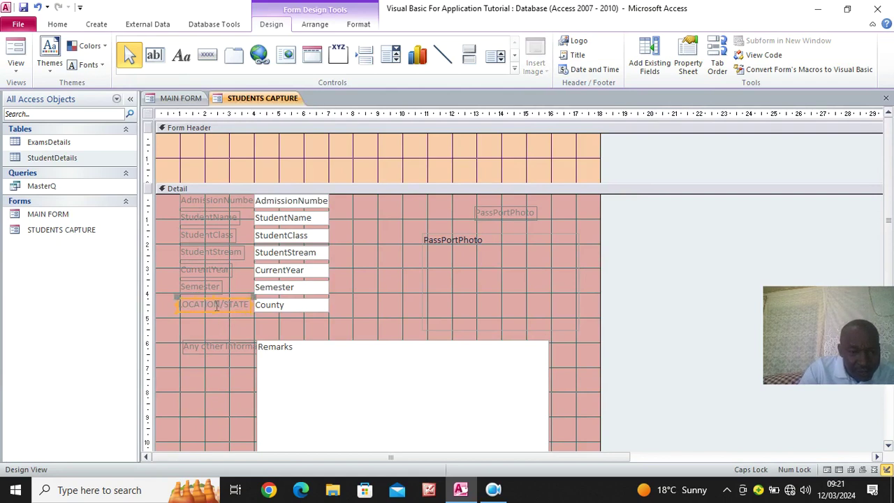
key(Page_Down)
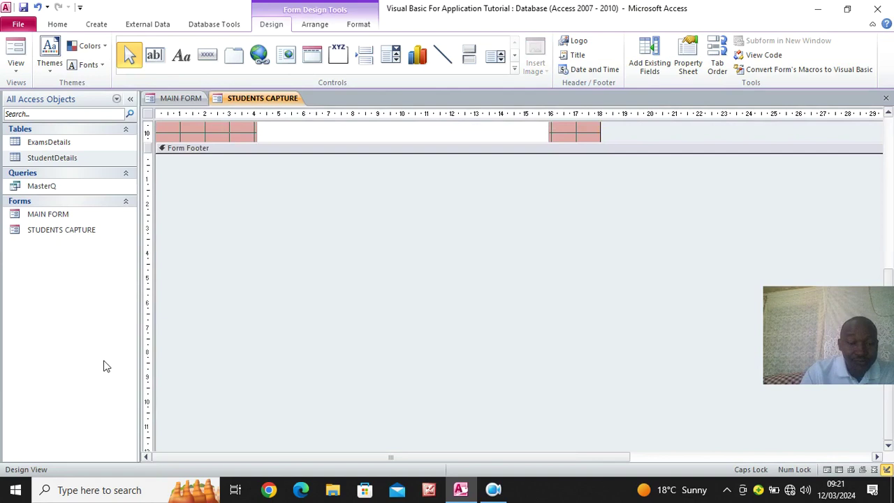
scroll(305, 308, up, 2)
scroll(307, 309, up, 3)
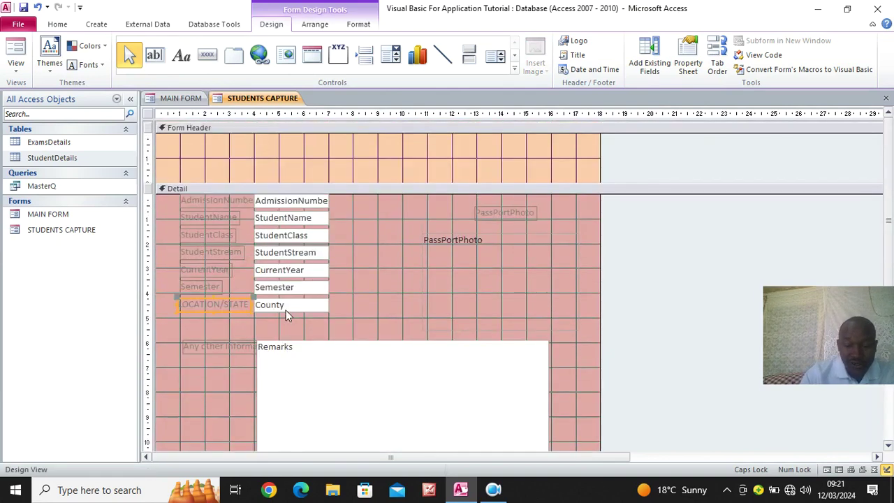
key(Right)
key(Right)
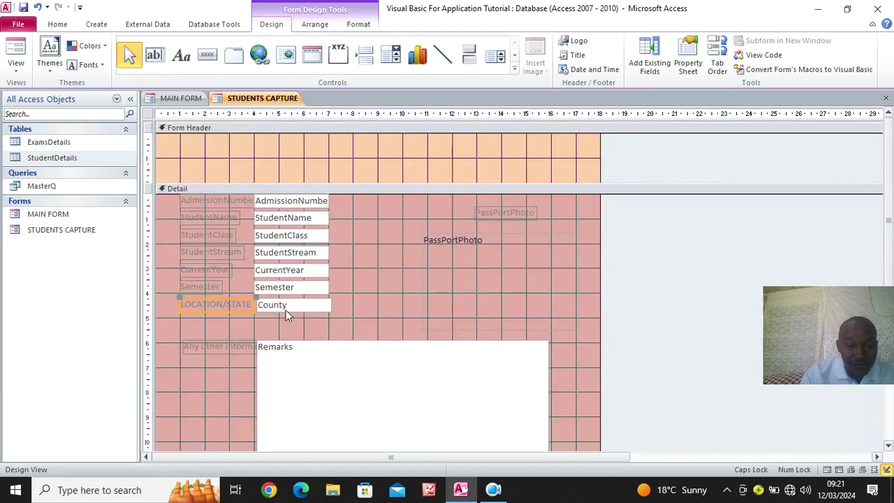
Widen the CurrentYear and Semester labels and select all eight field labels
drag(173, 194, 206, 223)
click(236, 219)
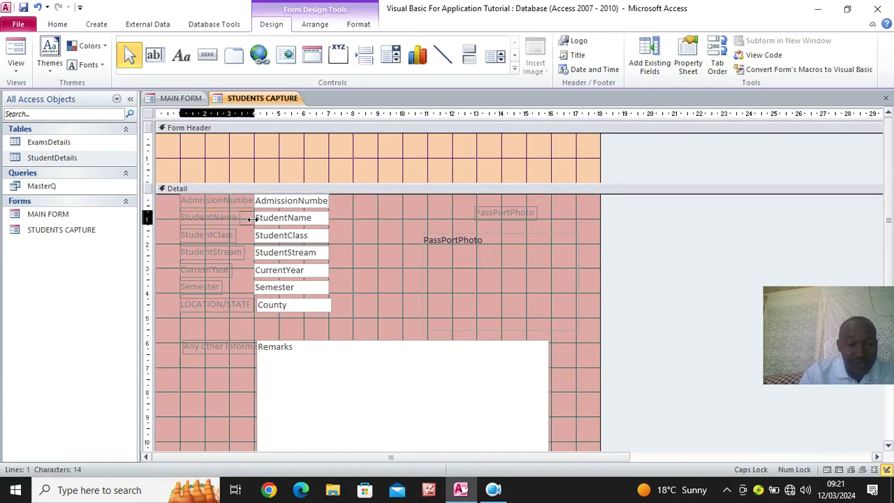
click(236, 235)
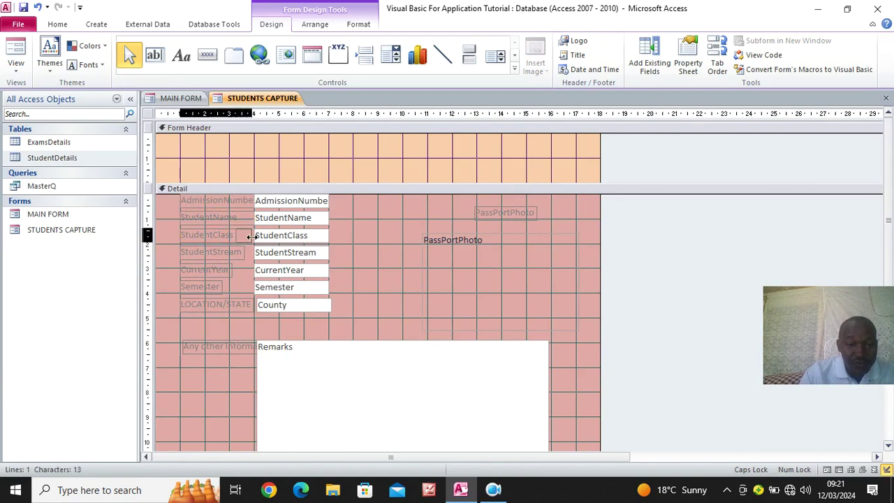
click(236, 254)
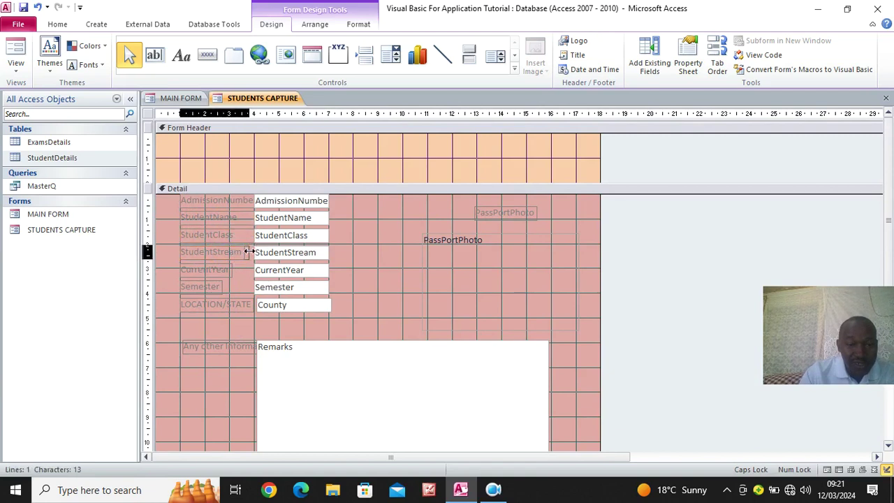
click(227, 271)
click(236, 270)
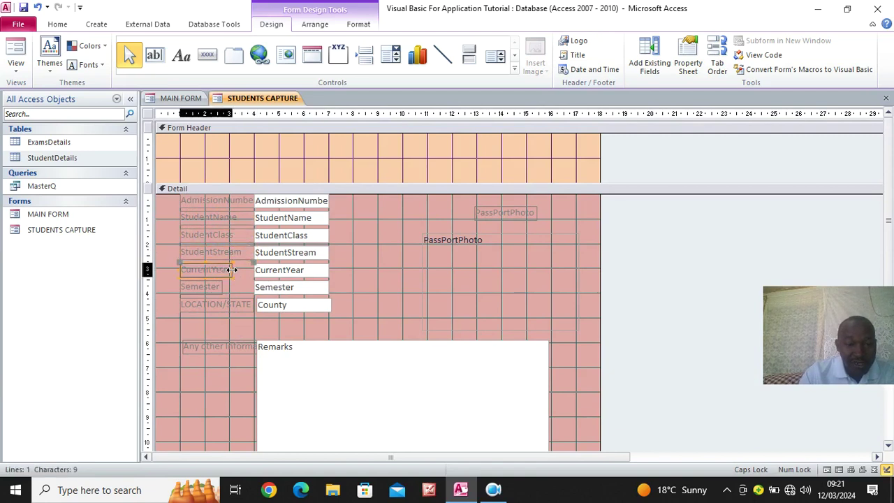
drag(232, 269, 253, 293)
click(211, 290)
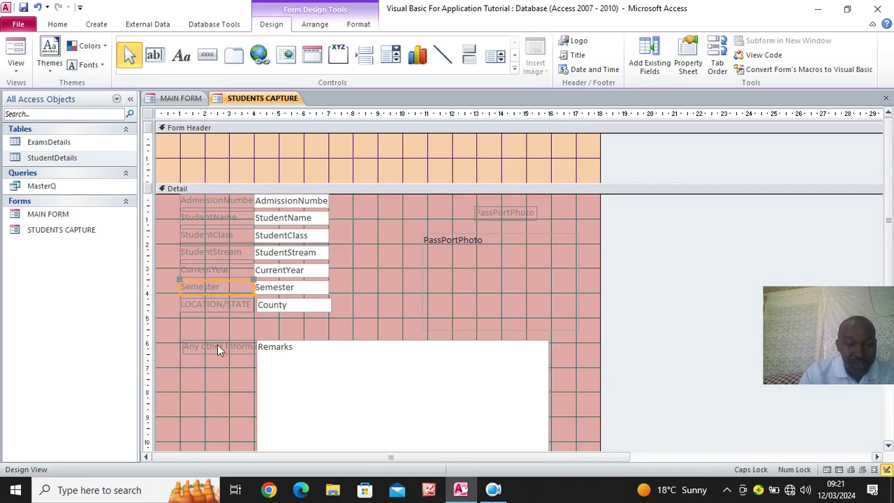
drag(227, 349, 225, 176)
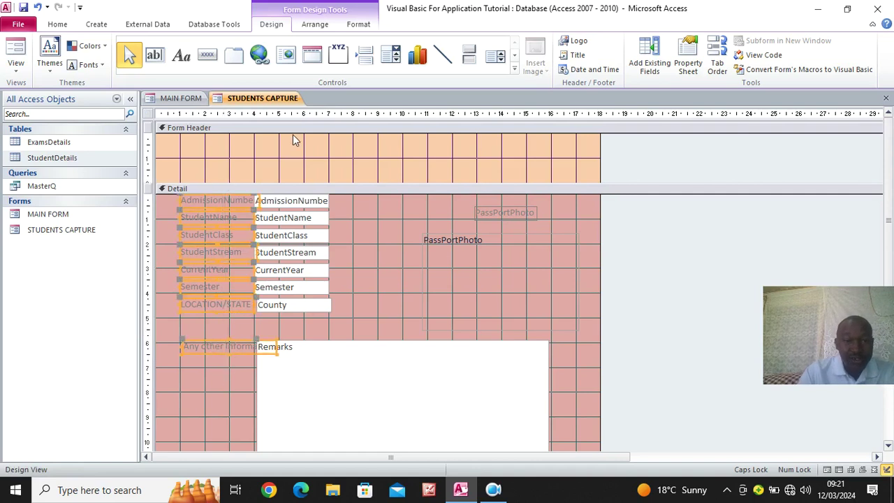
click(358, 25)
Make the field labels right-aligned, black and bold
click(228, 64)
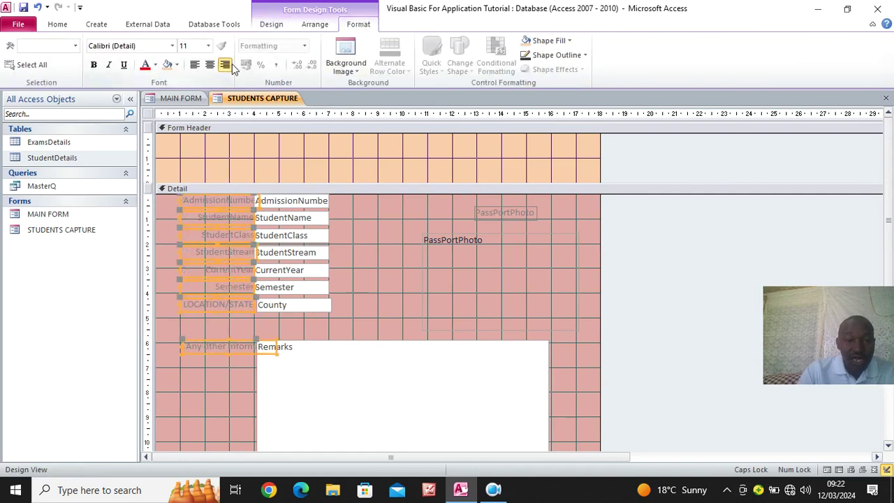
click(155, 65)
click(155, 106)
click(95, 65)
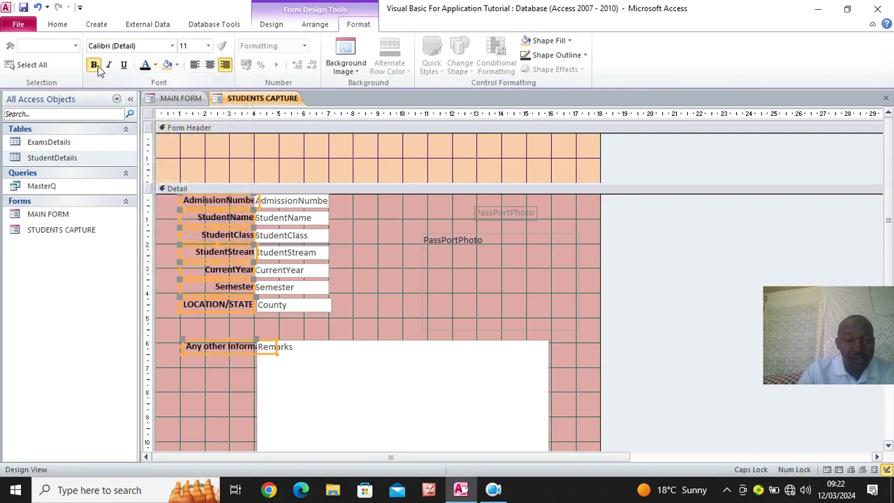
click(358, 227)
Widen the seven field text boxes and make them and the Remarks box bold
drag(340, 198, 312, 308)
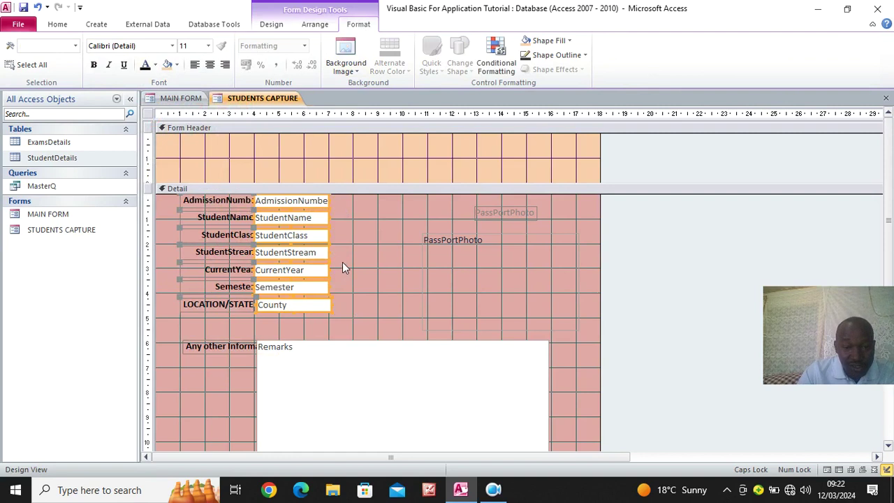
drag(326, 252, 400, 277)
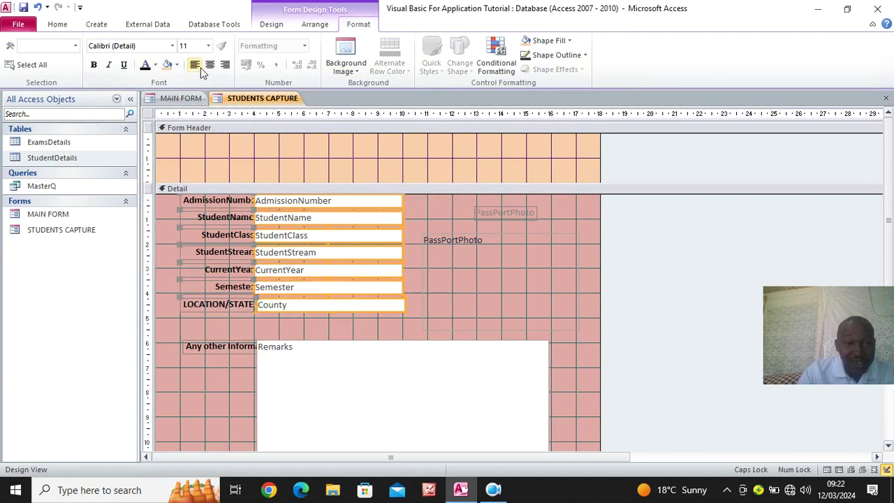
click(94, 64)
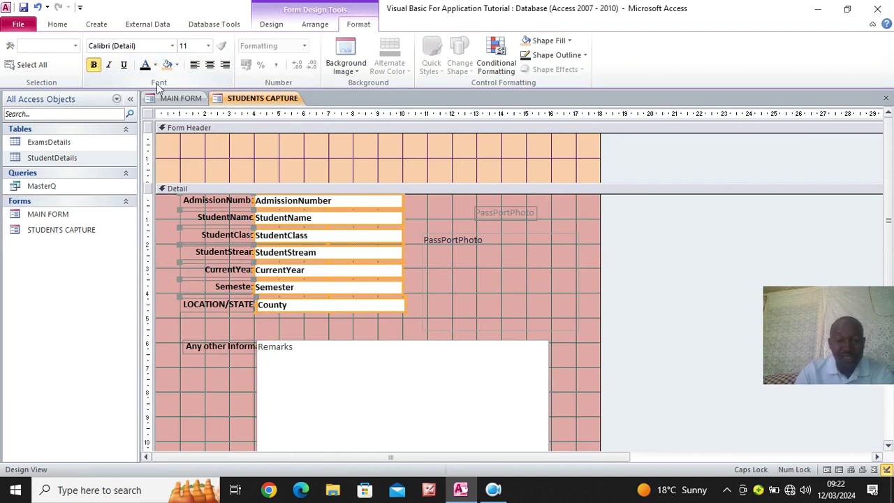
click(340, 366)
click(94, 64)
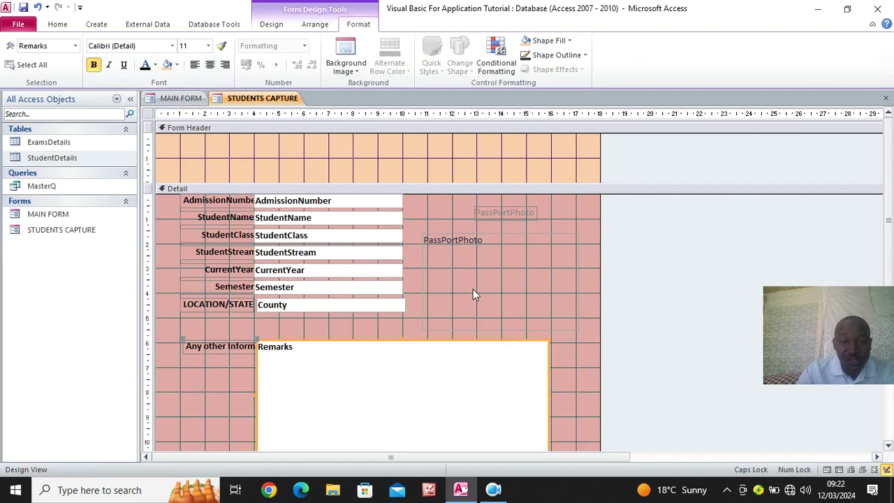
Darken and recaption the photo label as 'Pass Port Photo', then raise the photo frame's top edge
click(509, 211)
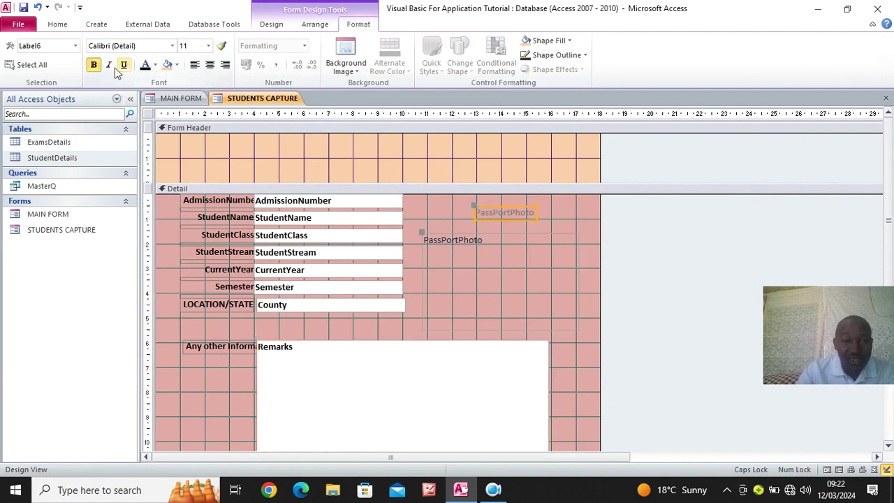
click(146, 64)
click(544, 218)
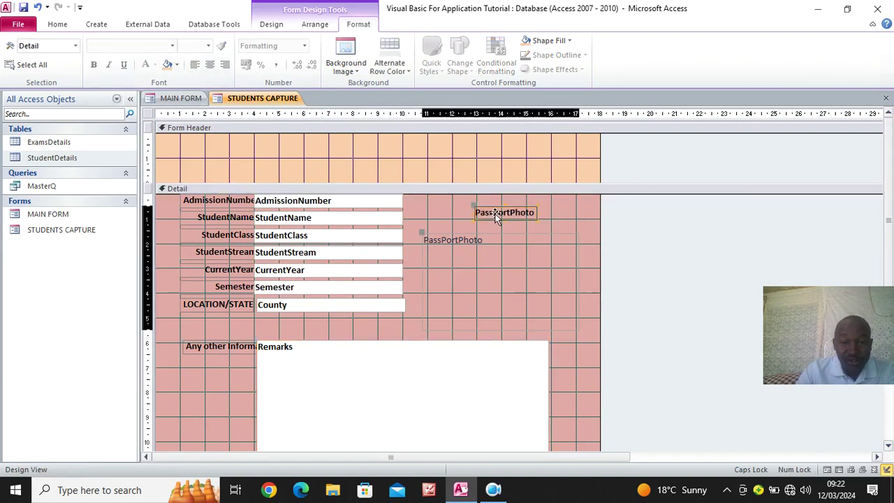
click(496, 215)
click(495, 214)
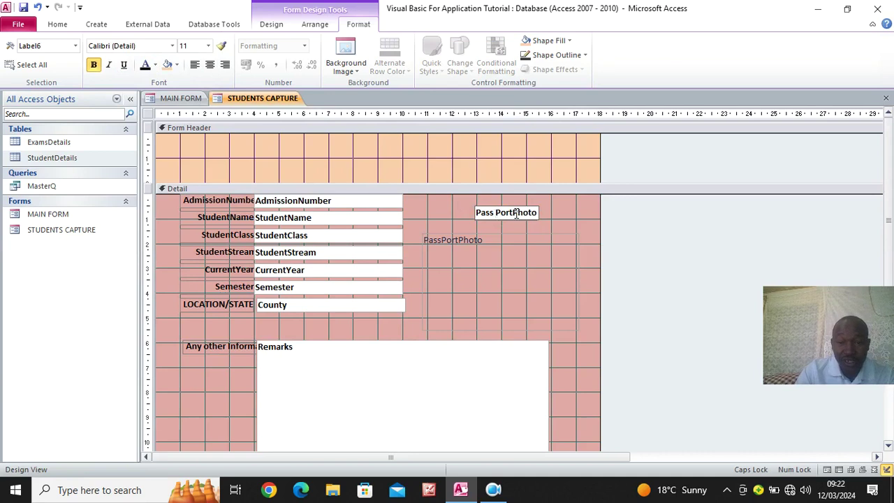
click(529, 234)
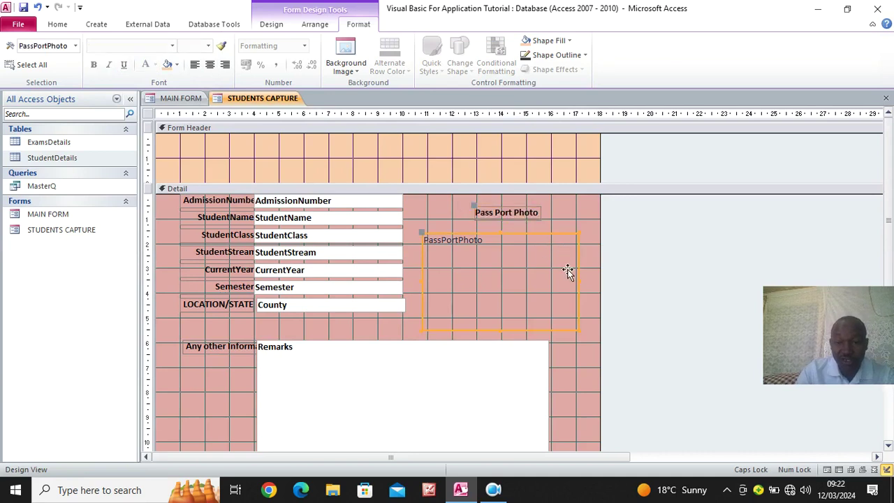
drag(499, 232, 496, 224)
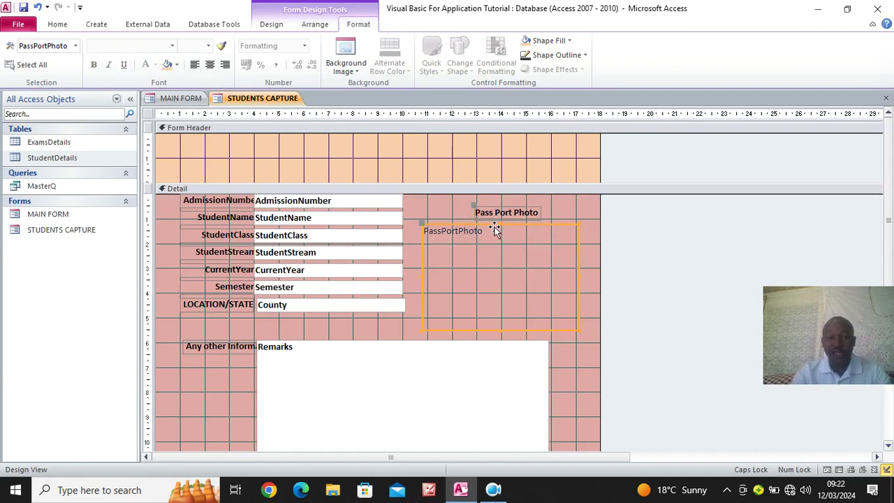
click(273, 24)
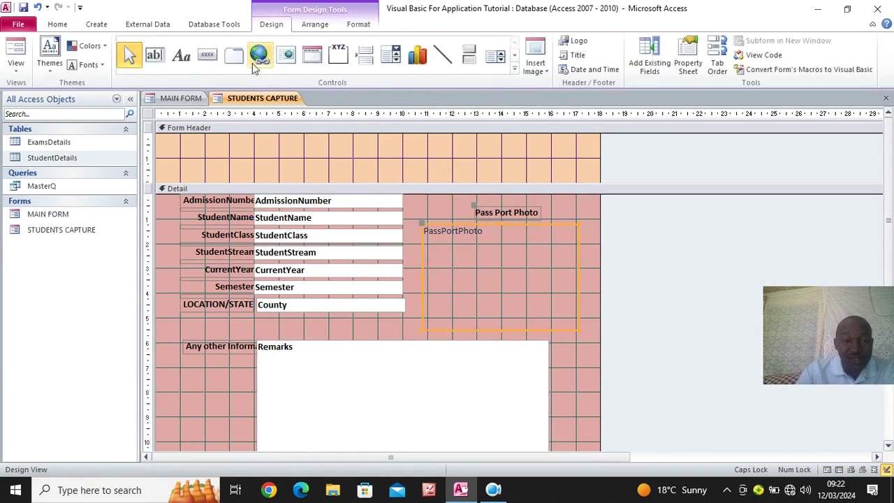
Draw a label across the form header titled 'STUDENTS DETAILS CAPTURE FORM'
click(181, 56)
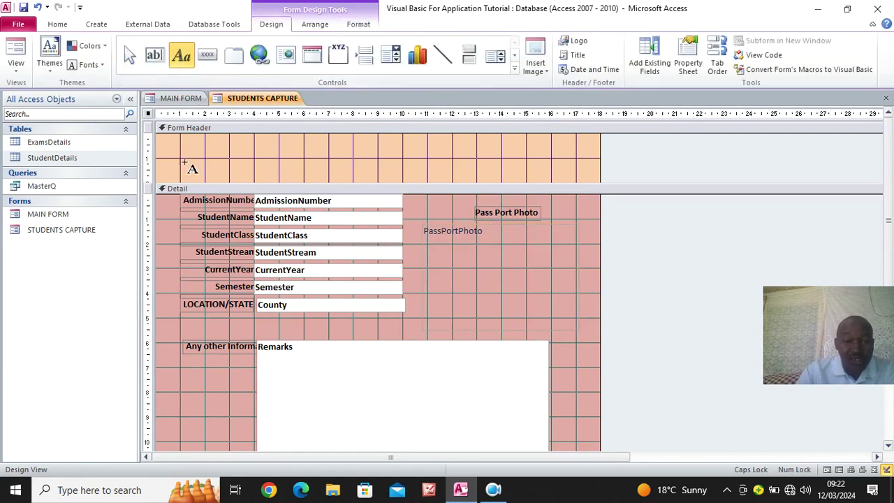
drag(170, 159, 555, 176)
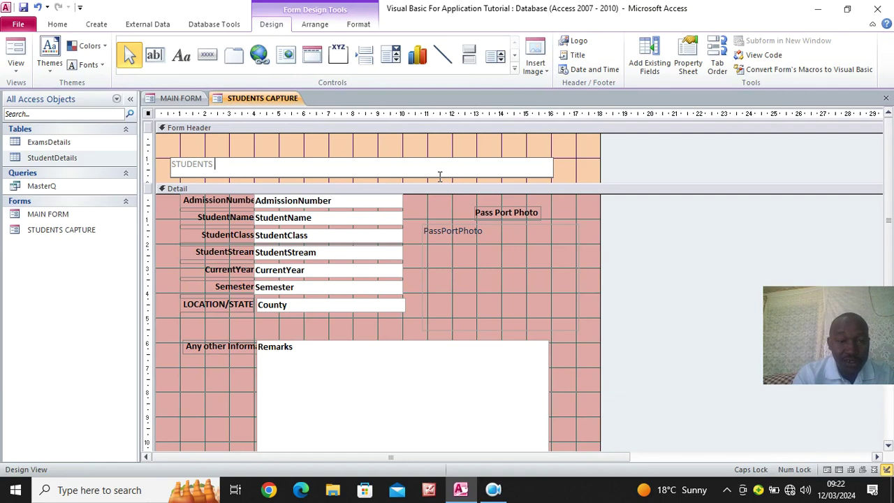
text(APTURE FORM)
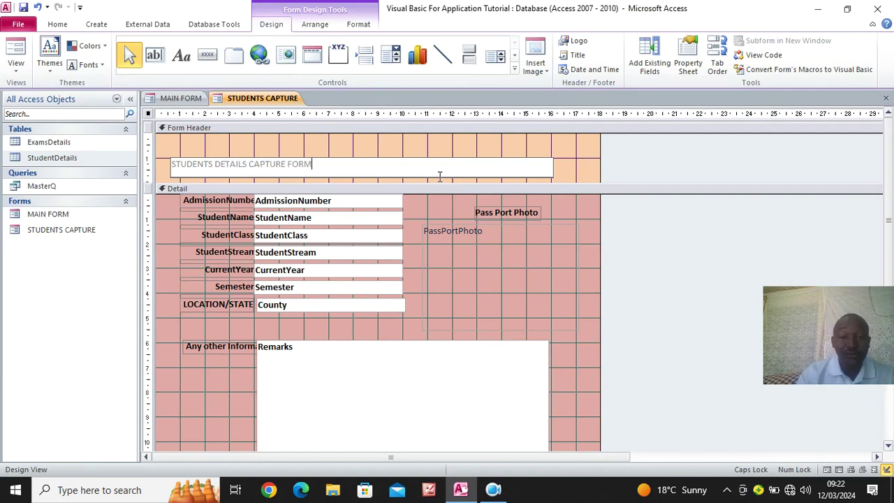
click(587, 171)
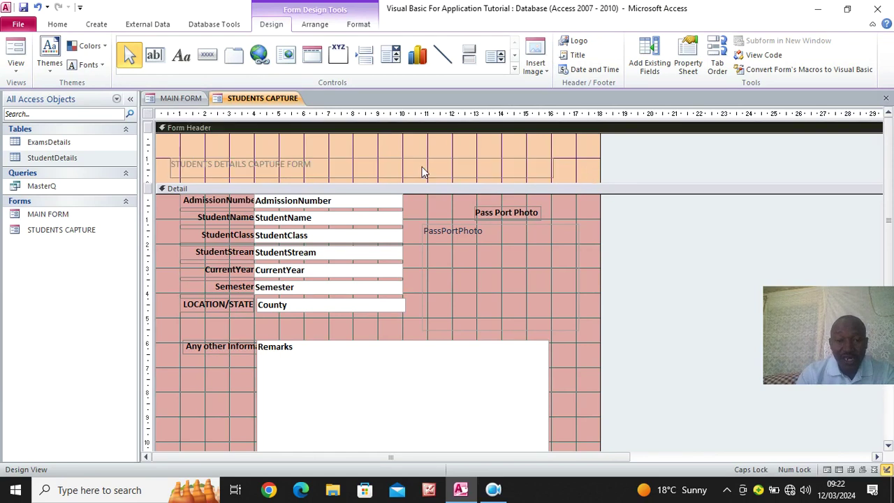
Make the title centred, bold and 28 pt, enlarging the label and the header section
click(377, 166)
click(350, 28)
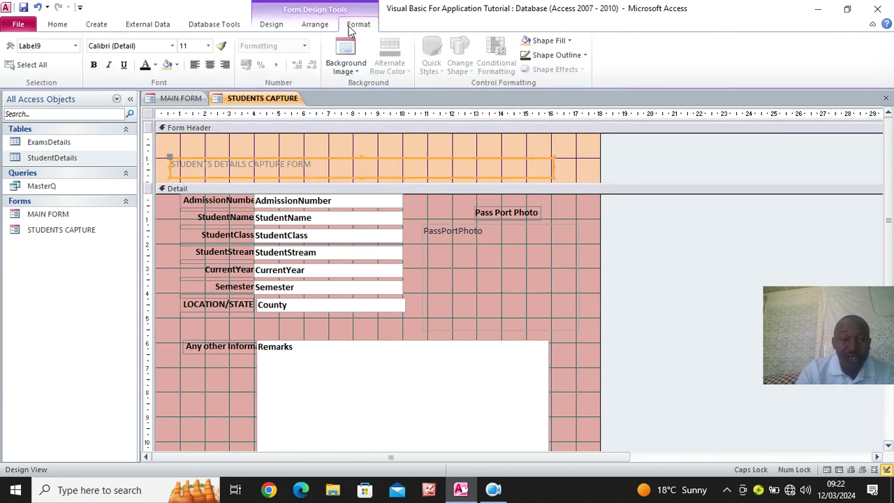
click(209, 65)
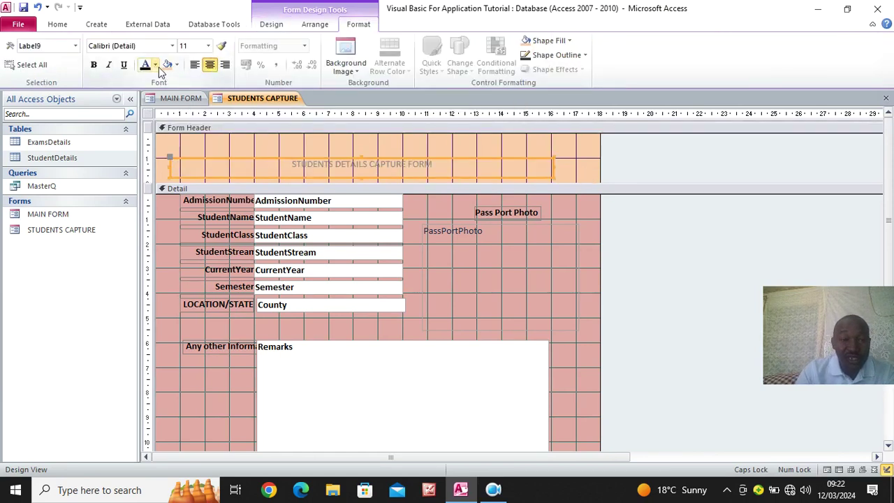
click(94, 64)
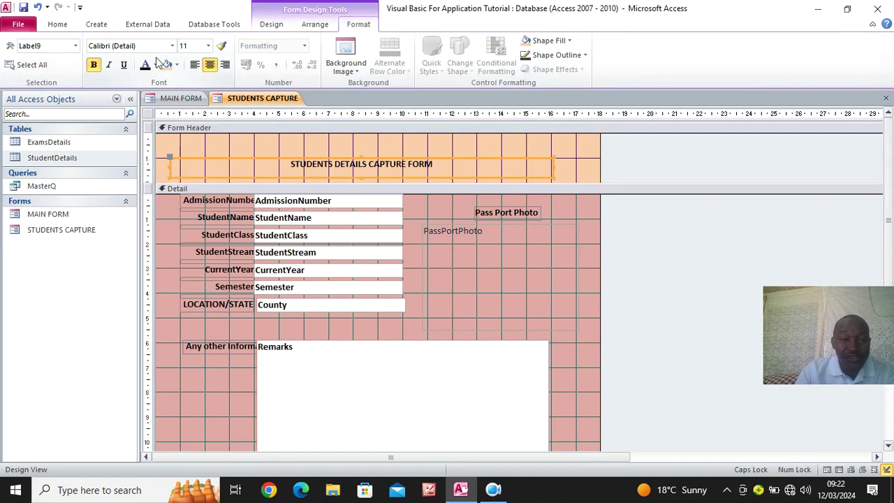
click(208, 46)
click(195, 194)
drag(553, 157, 564, 154)
drag(479, 183, 458, 187)
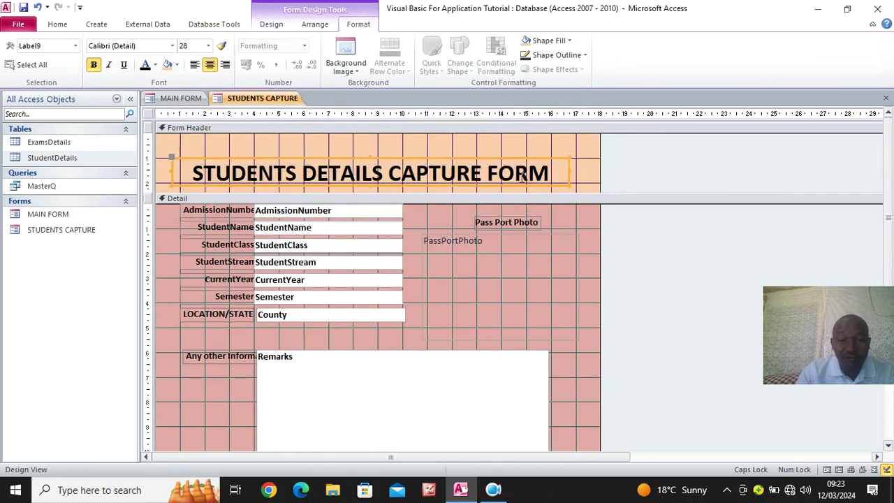
Delete 'FORM' from the end of the title so it reads 'STUDENTS DETAILS CAPTURE'
click(551, 174)
key(BackSpace)
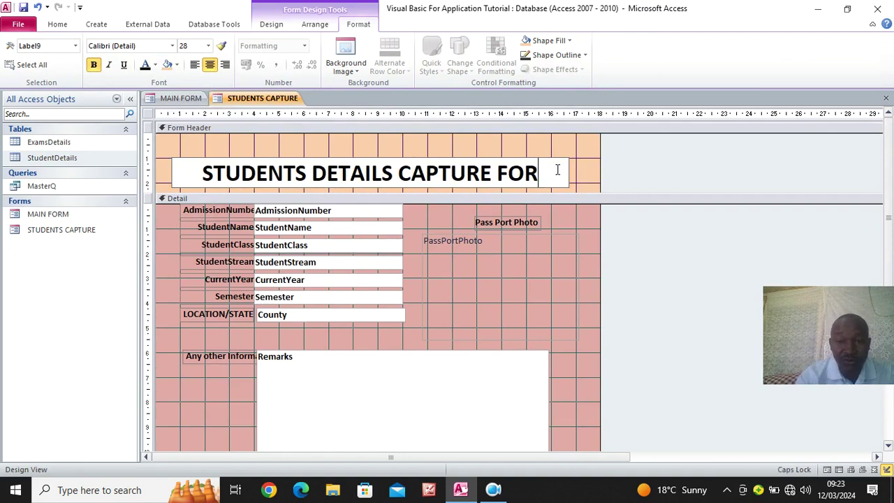
key(BackSpace)
key(BackSpace)
key(BackSpace)
key(BackSpace)
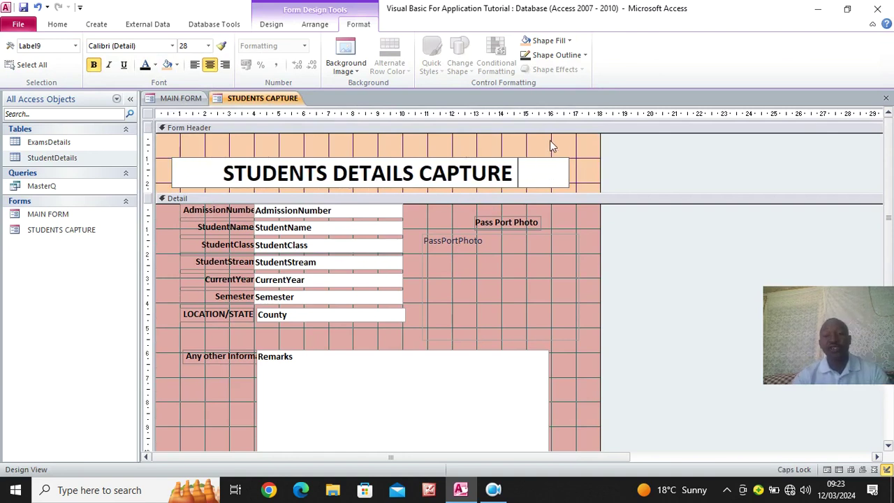
click(560, 268)
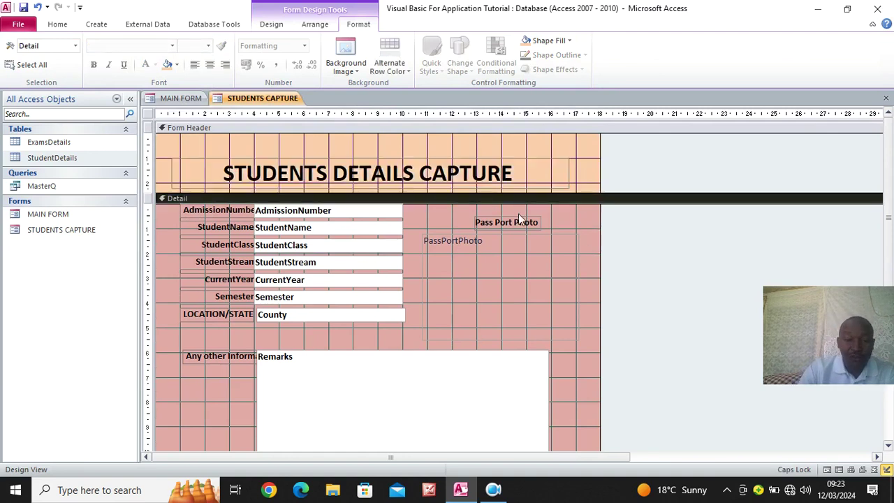
scroll(307, 307, down, 3)
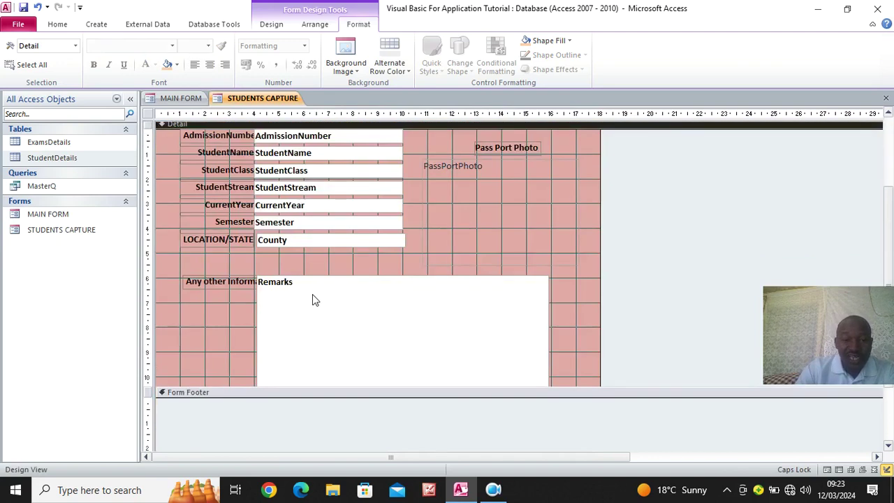
scroll(384, 292, up, 2)
scroll(389, 292, up, 1)
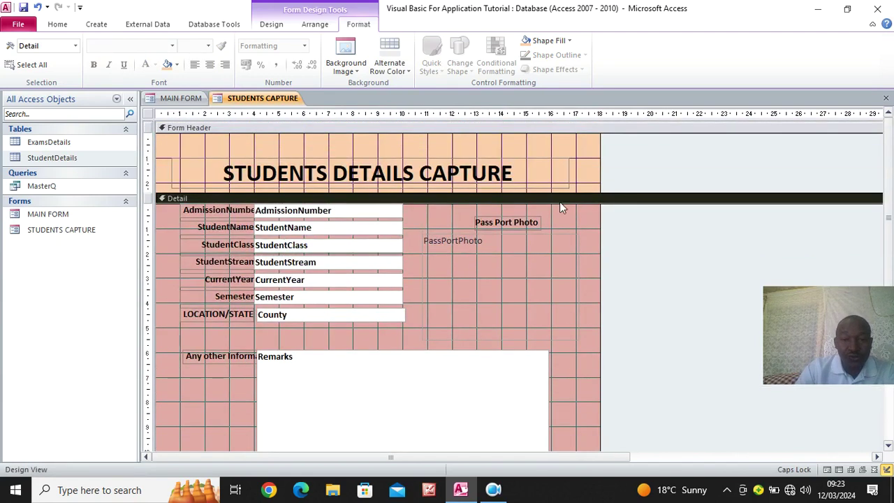
click(58, 24)
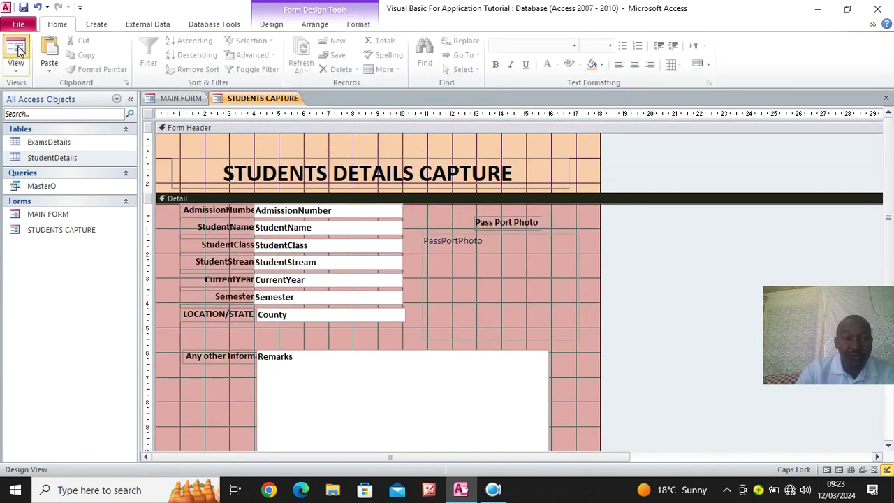
click(15, 53)
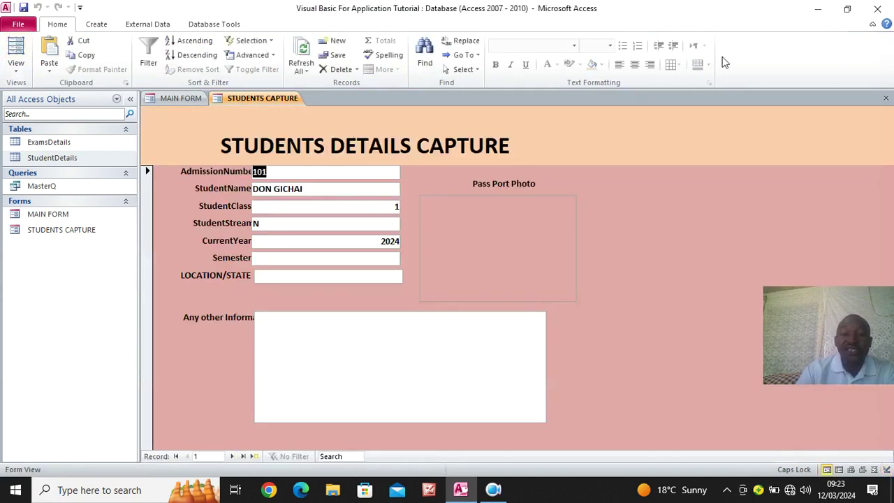
right_click(549, 133)
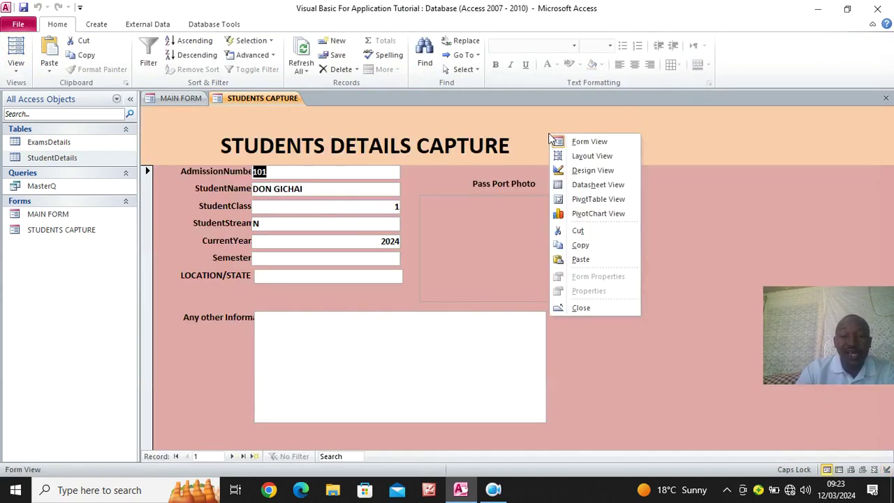
click(583, 173)
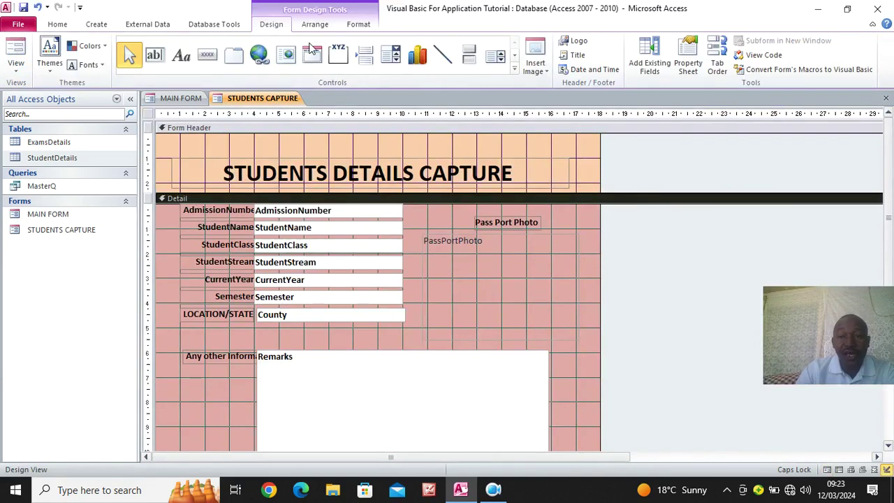
Set the whole form's Pop Up and Modal properties to Yes in the Property Sheet
click(688, 63)
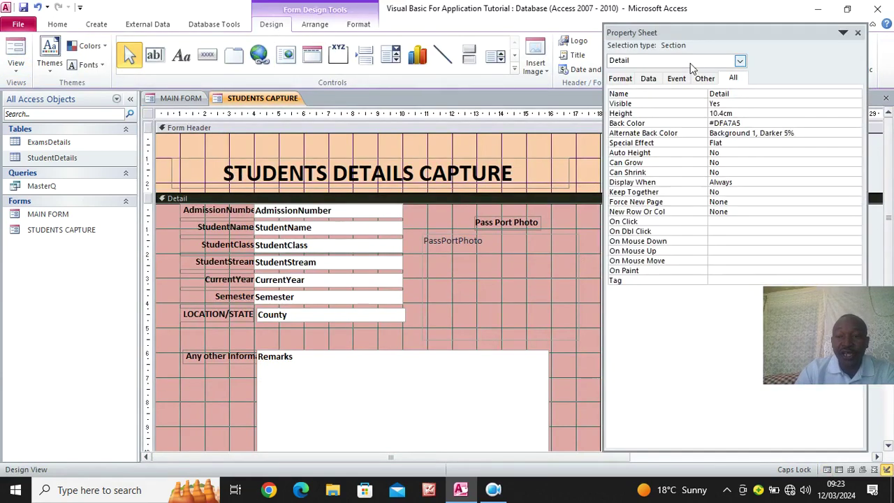
click(741, 61)
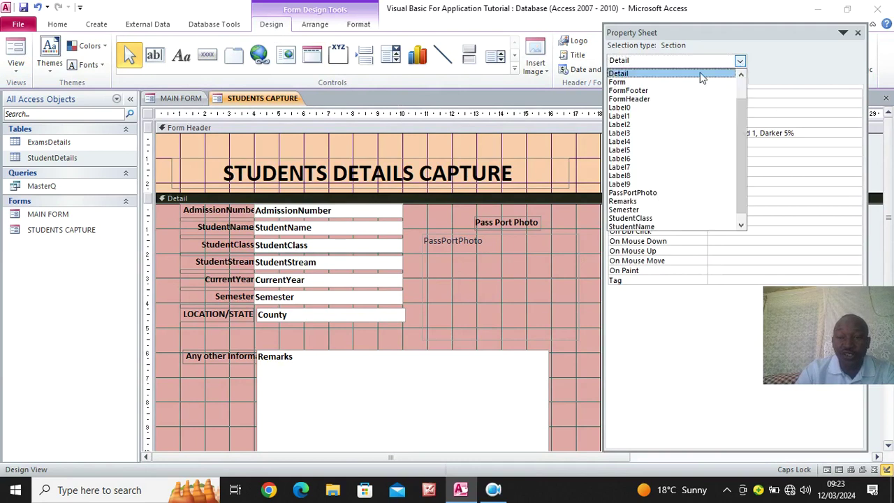
click(643, 83)
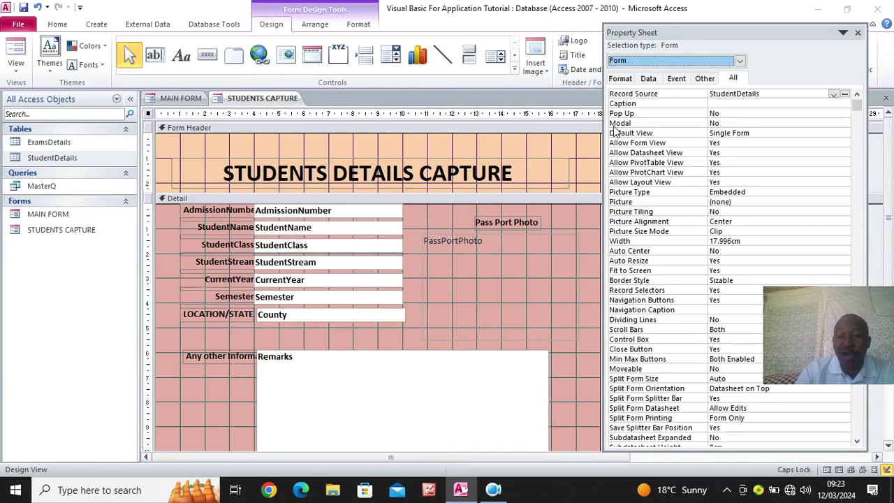
double_click(728, 114)
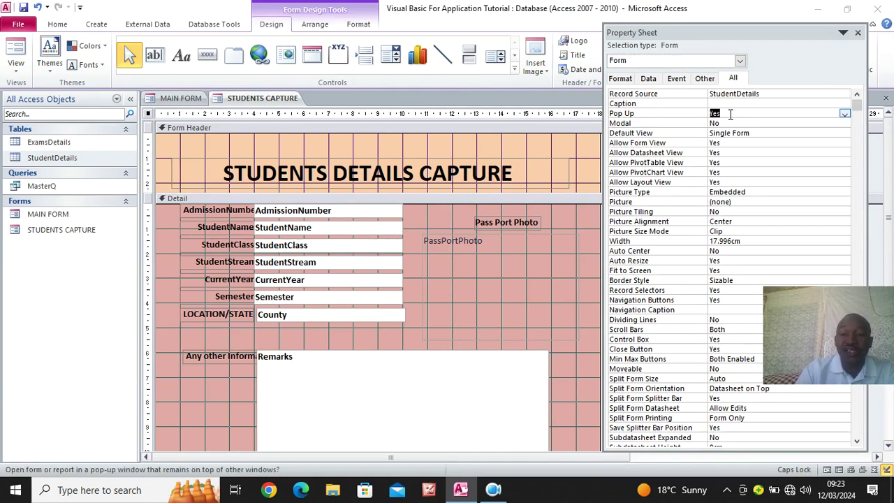
double_click(733, 123)
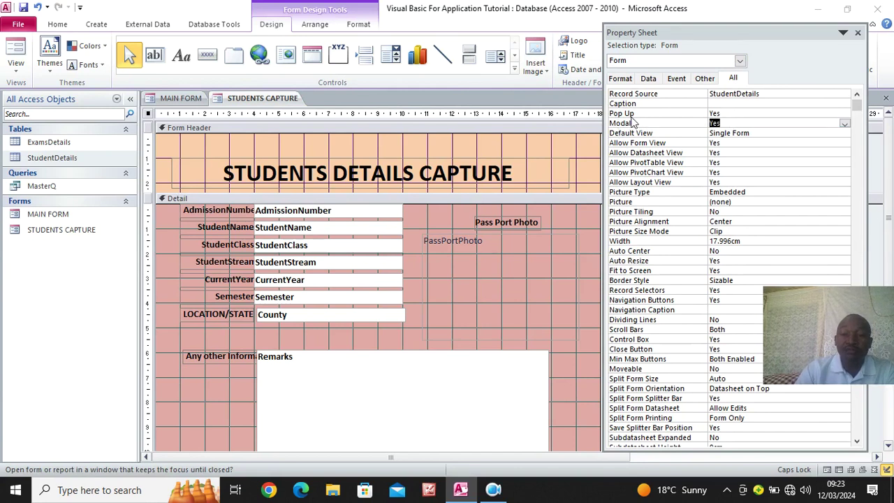
click(858, 32)
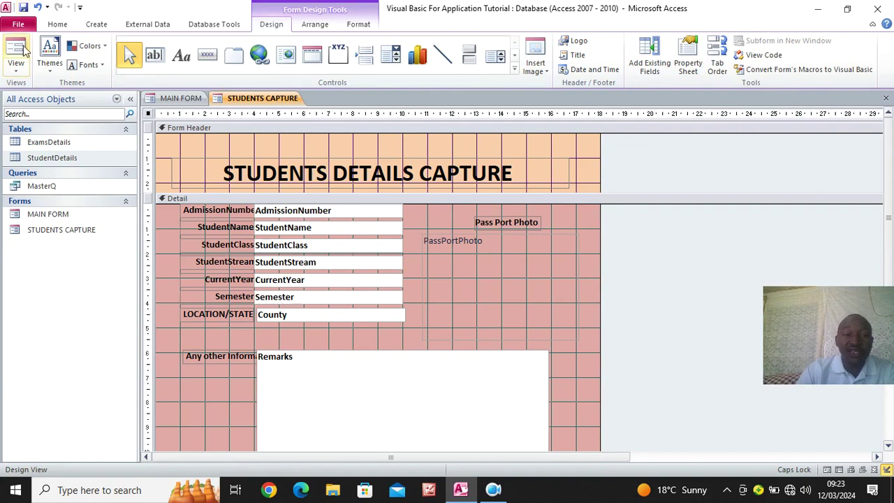
click(57, 24)
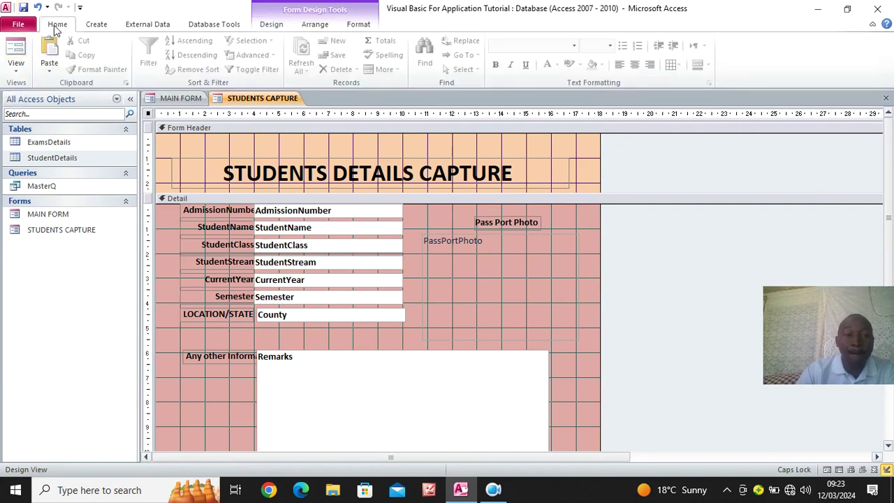
Test the form as a pop-up in Form View, then switch it back to Design View
click(16, 50)
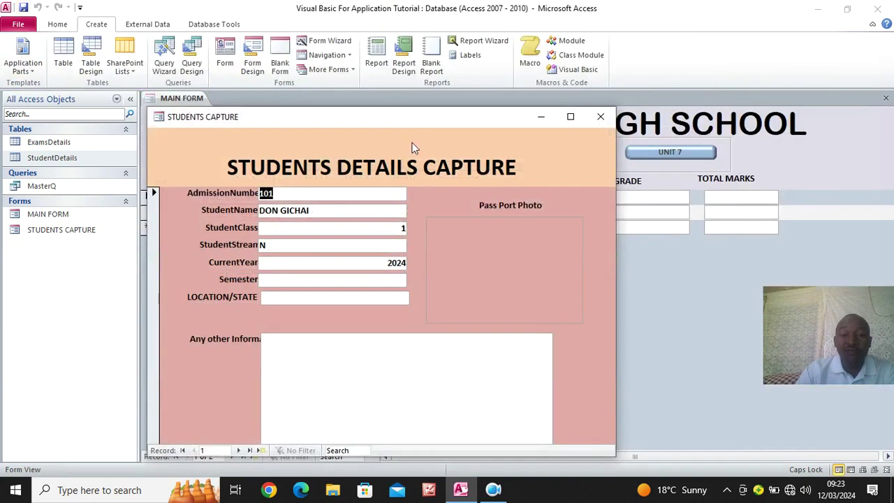
drag(418, 123, 452, 100)
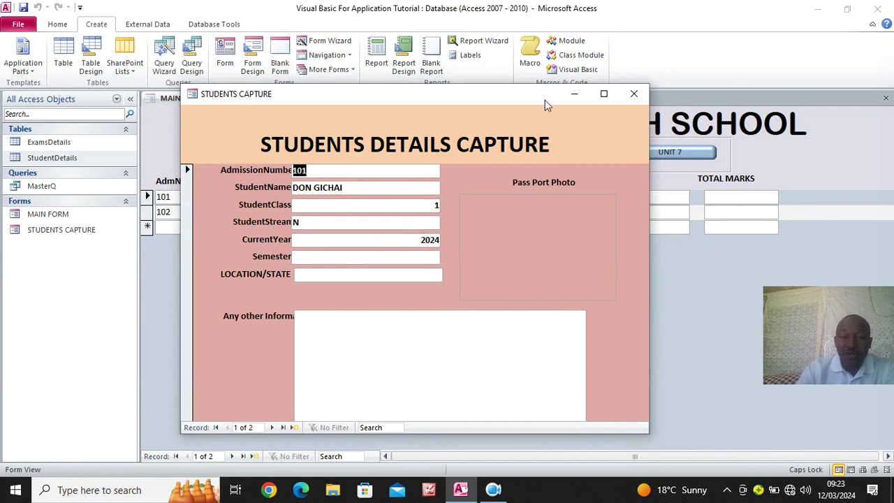
right_click(448, 121)
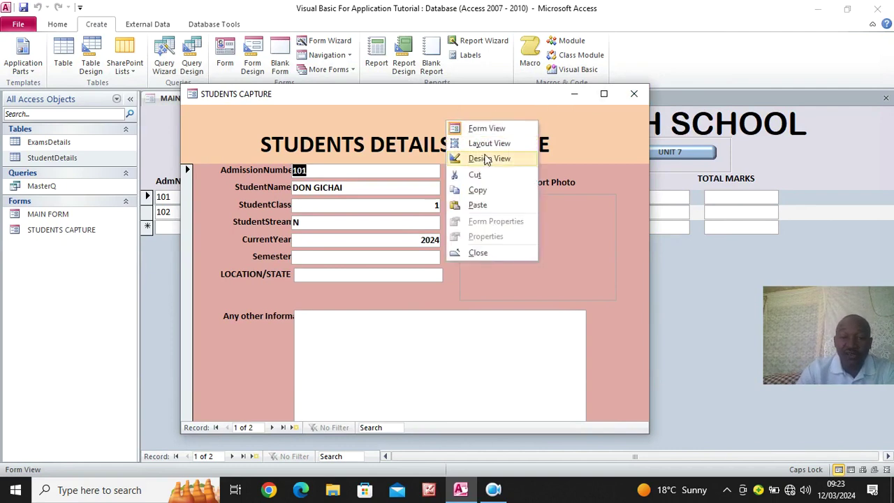
click(489, 158)
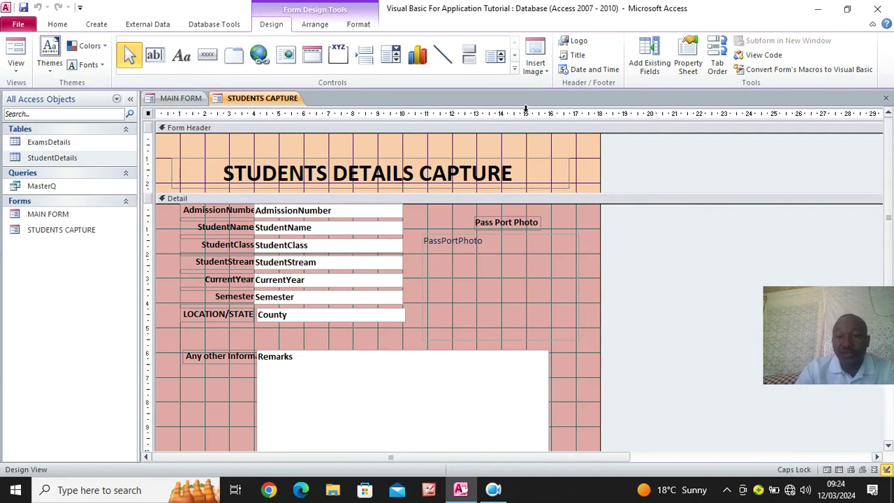
From the desktop's Visual Basic For application VBA folder, open the Close button code file in Notepad
click(817, 9)
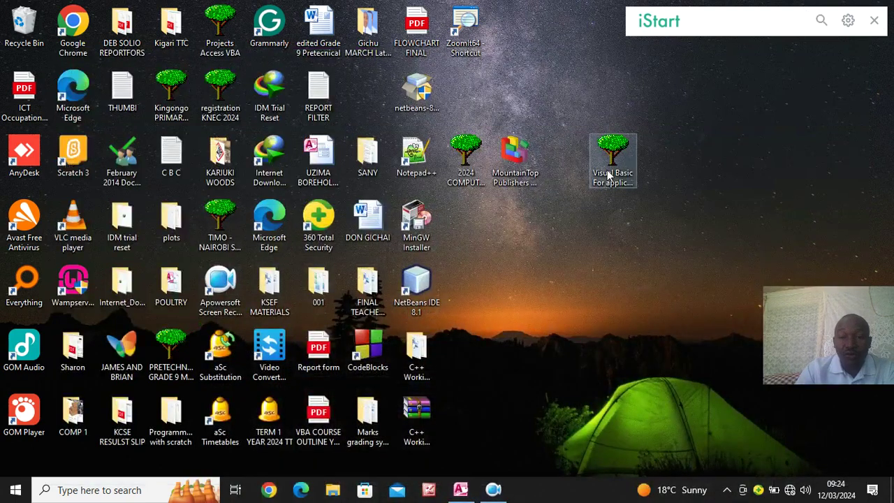
double_click(607, 171)
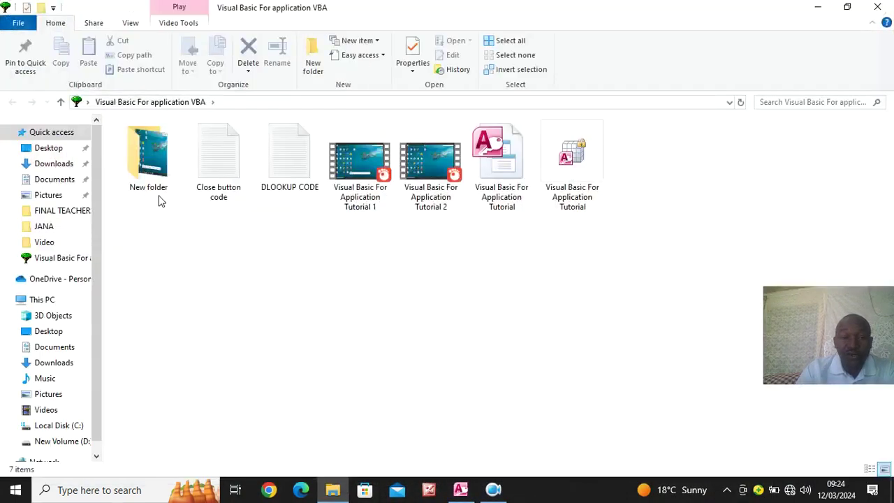
double_click(223, 173)
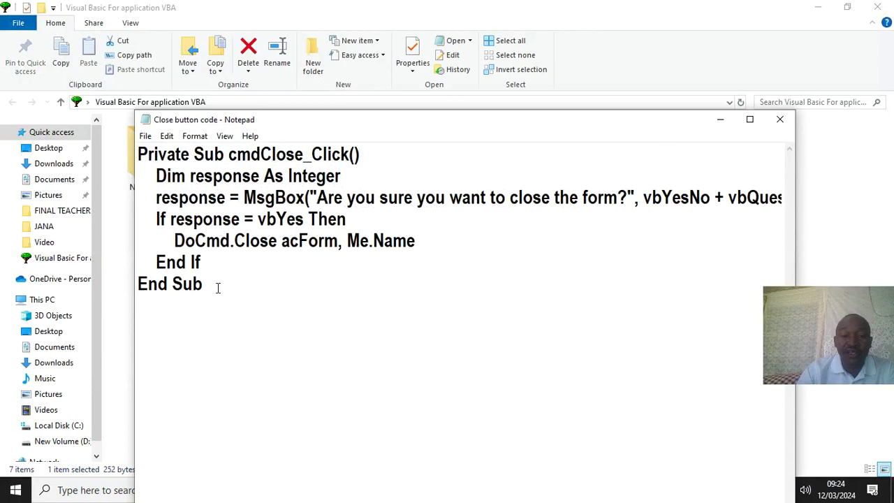
Replace the MsgBox title 'Confirmation' with 'Do you want to Close!' in the maximised Notepad window
click(749, 119)
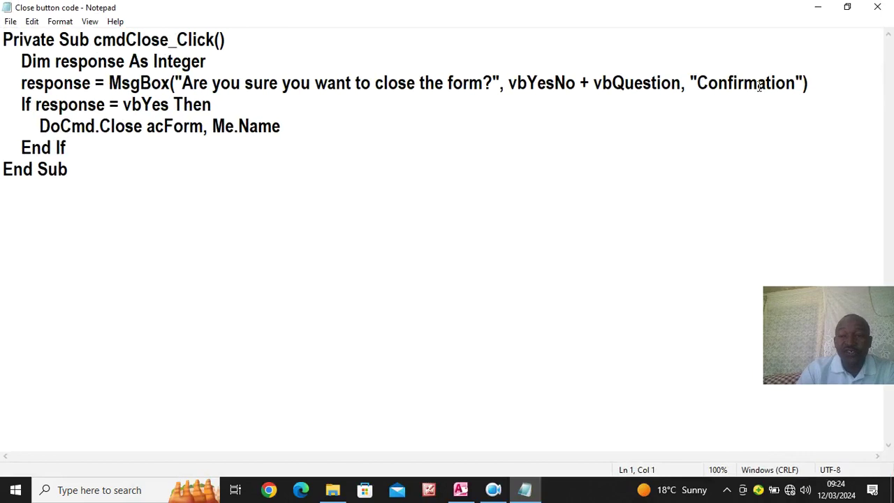
drag(796, 83, 697, 82)
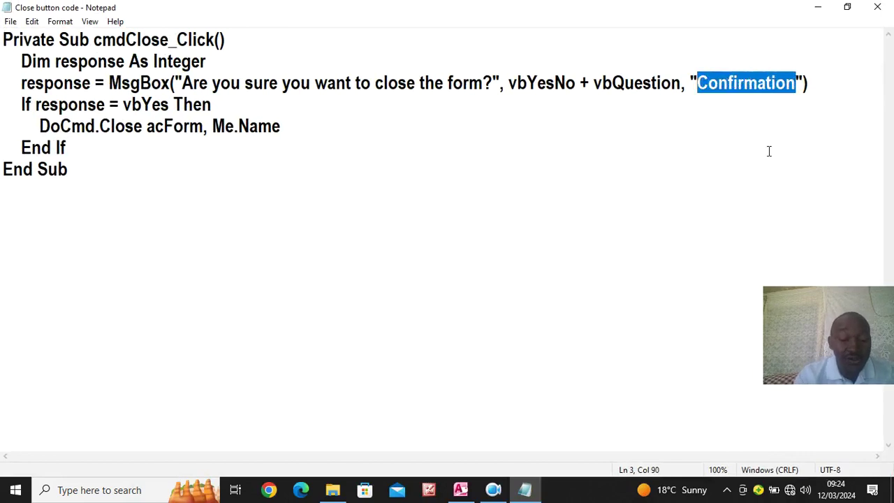
text(D)
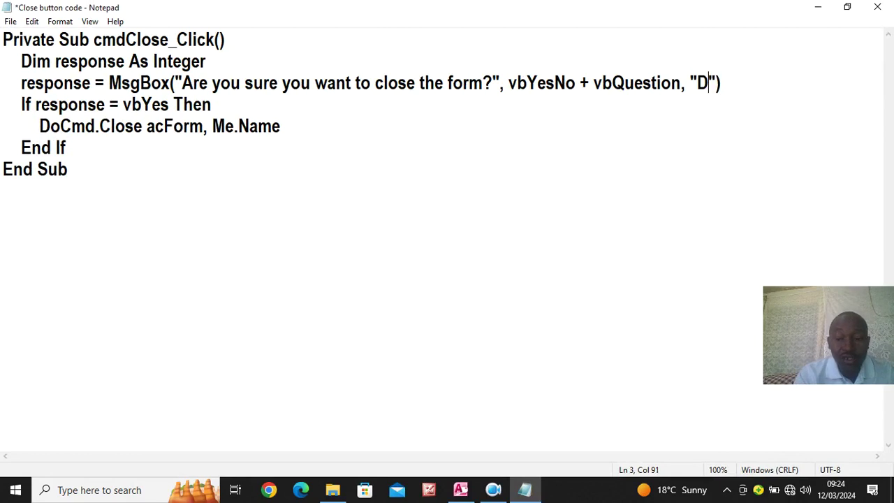
key(BackSpace)
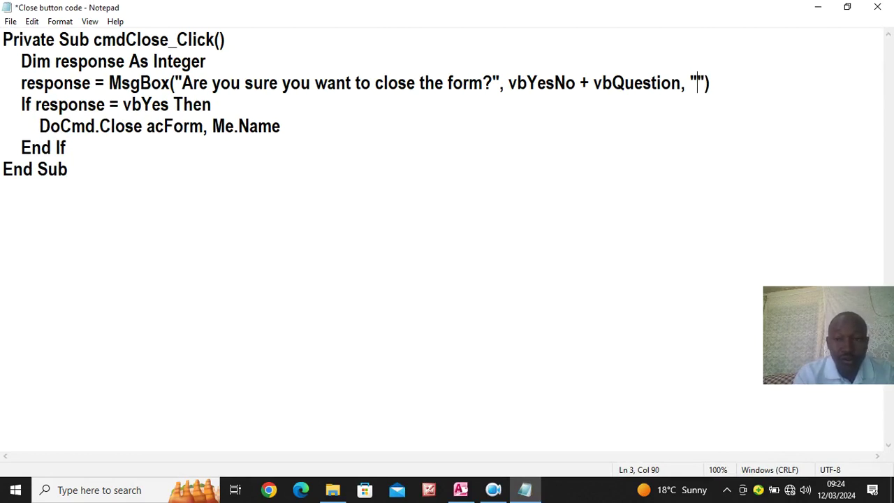
text(dO)
key(BackSpace)
key(BackSpace)
text(Do )
text(you want to)
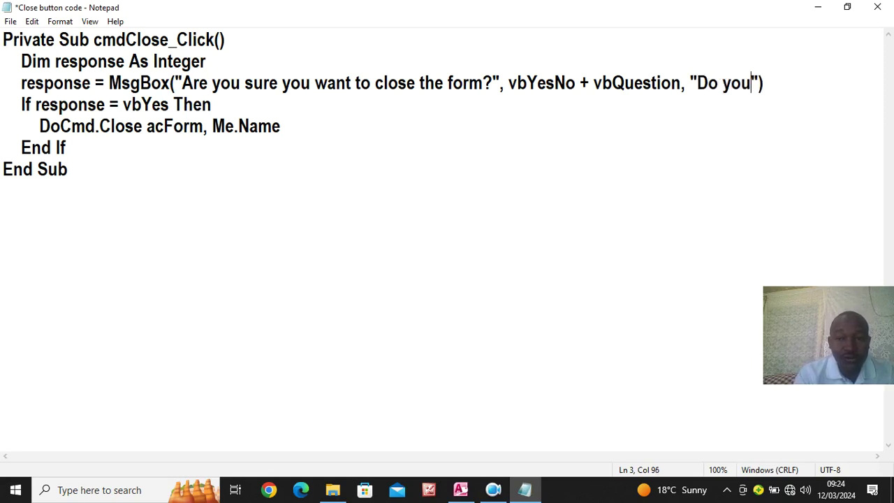
text( Clos)
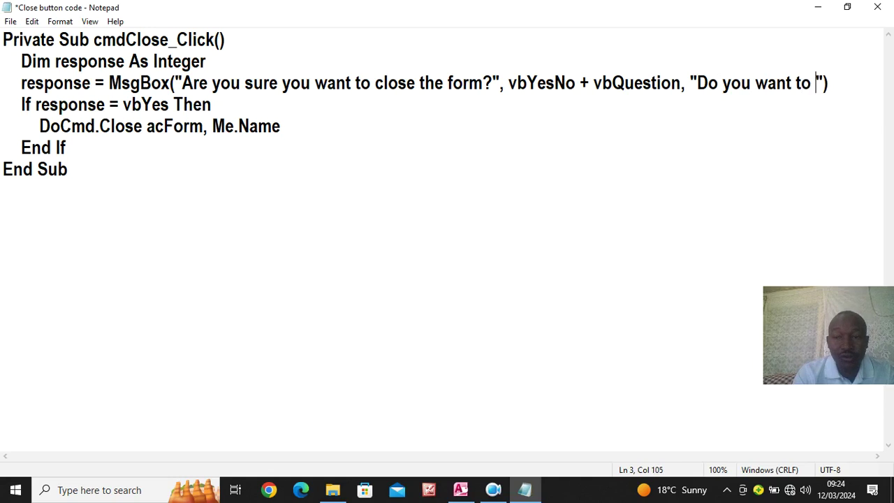
text(e)
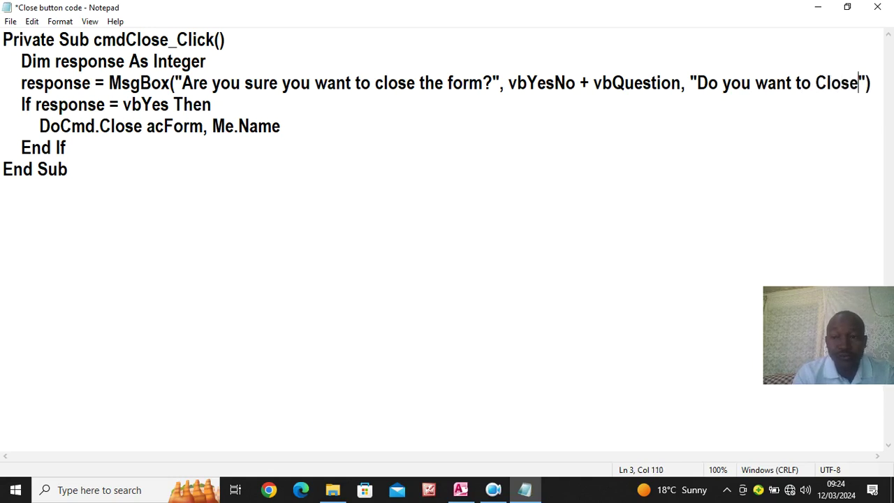
text(!)
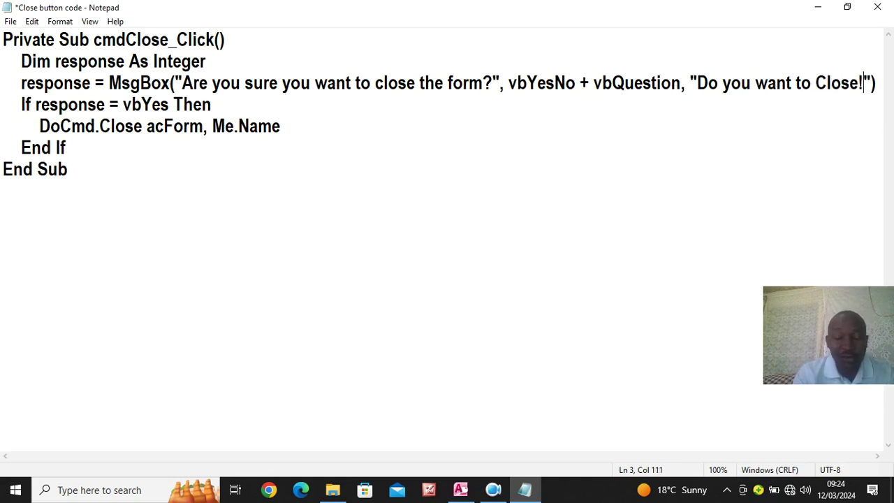
Select the procedure body lines, save the file, and close Notepad and File Explorer
drag(66, 148, 9, 68)
key(ctrl+c)
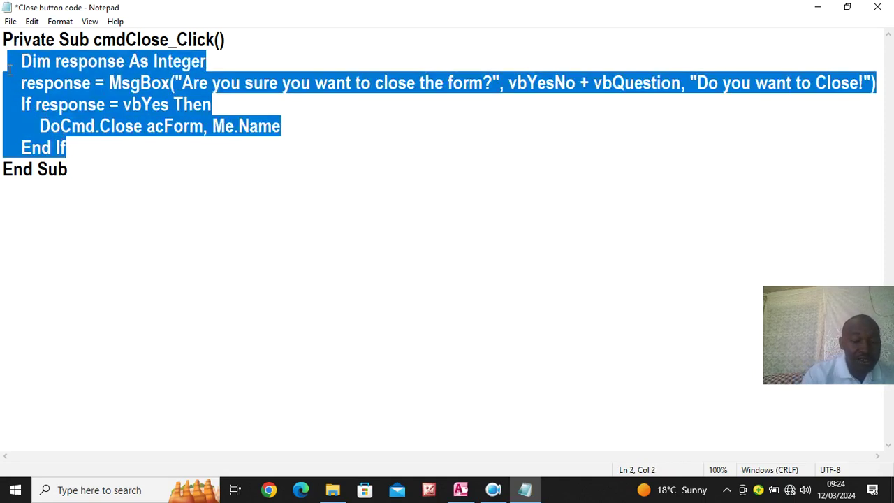
key(ctrl+s)
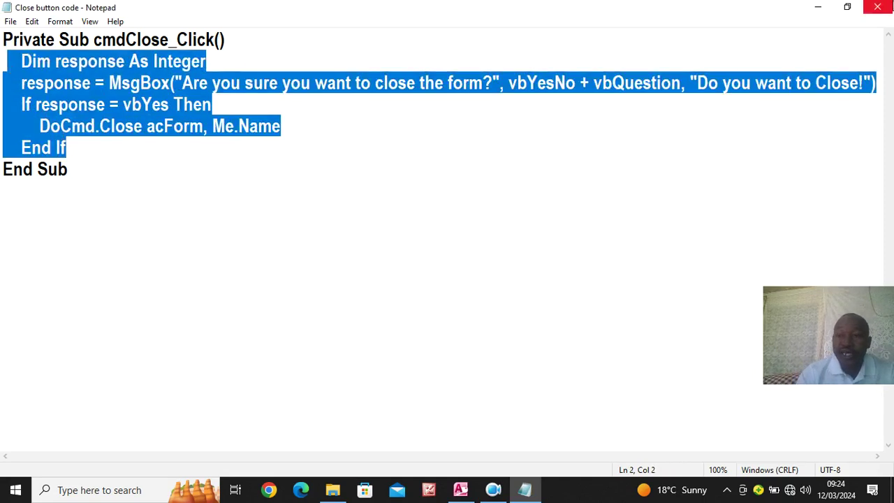
click(877, 7)
click(885, 20)
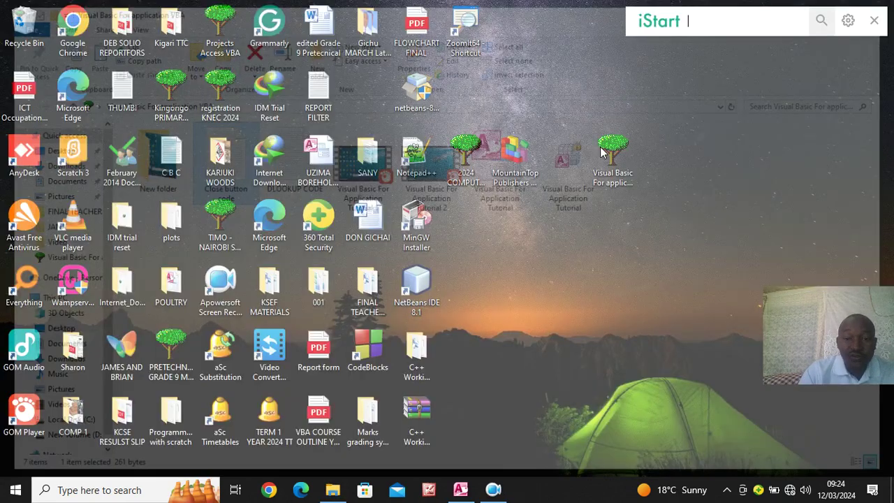
Back in the form design, draw a toggle button captioned 'Close' right of the Pass Port Photo label
click(460, 489)
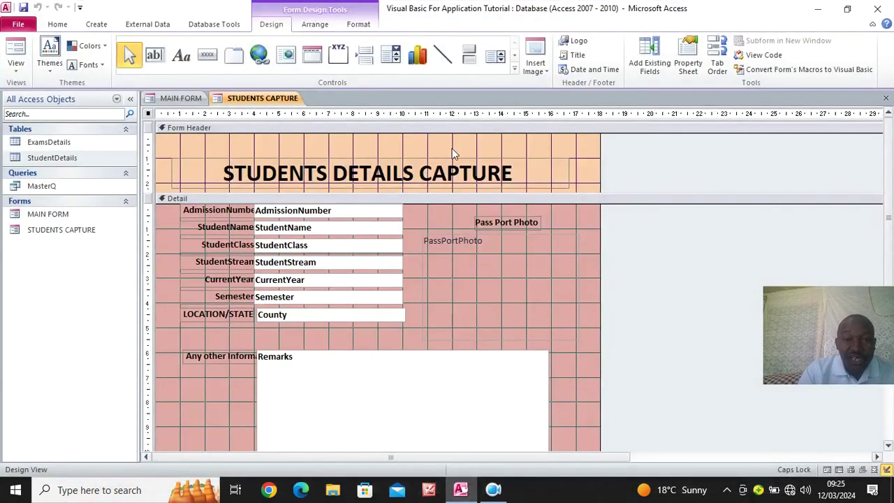
click(471, 60)
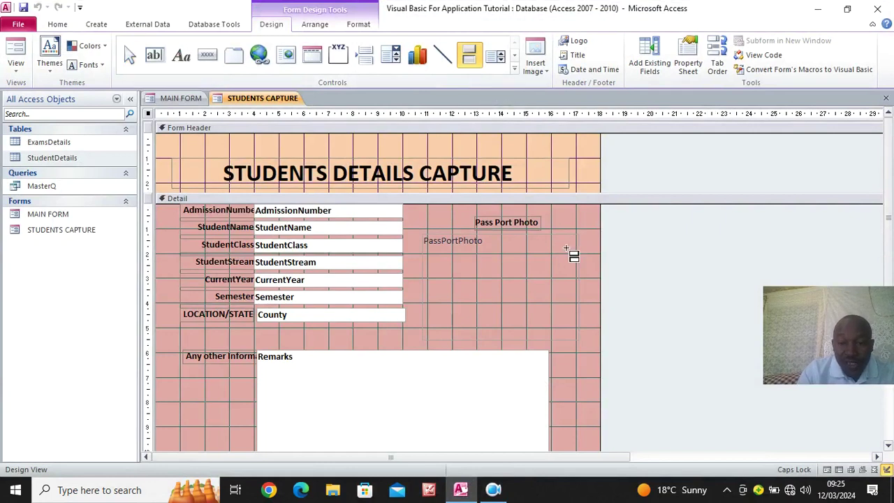
drag(548, 207, 596, 223)
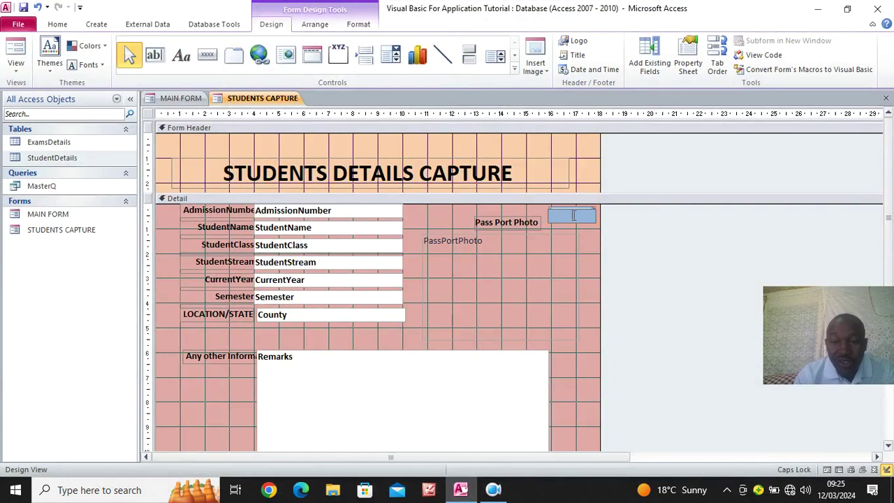
text(close)
key(BackSpace)
key(BackSpace)
key(BackSpace)
key(BackSpace)
text(lose)
click(585, 259)
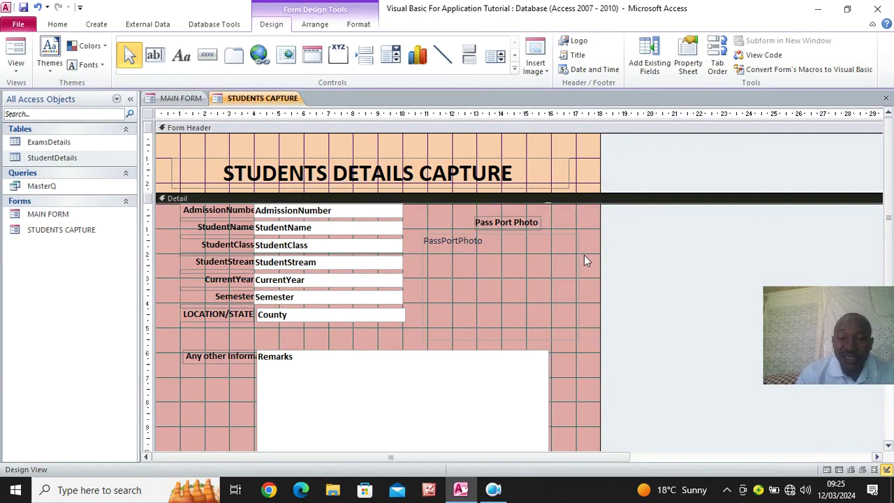
Set the Close button's On Click event to [Event Procedure] and open its code
click(573, 216)
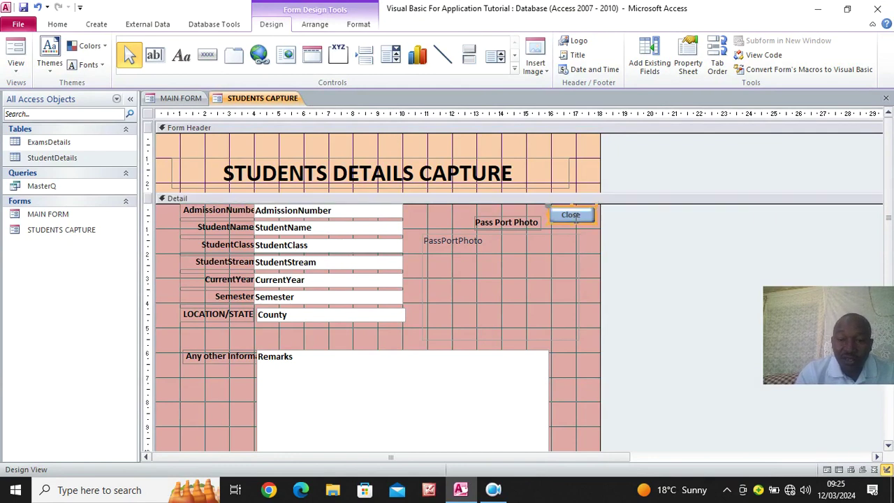
click(688, 62)
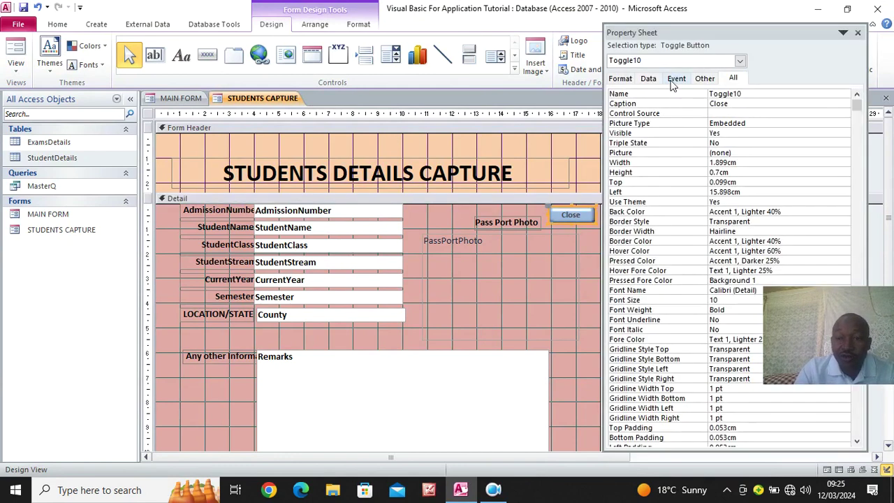
click(675, 79)
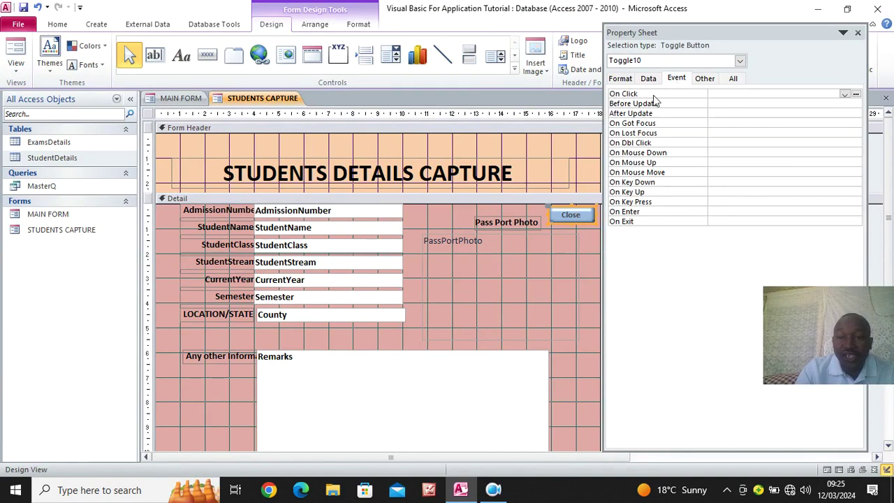
click(844, 93)
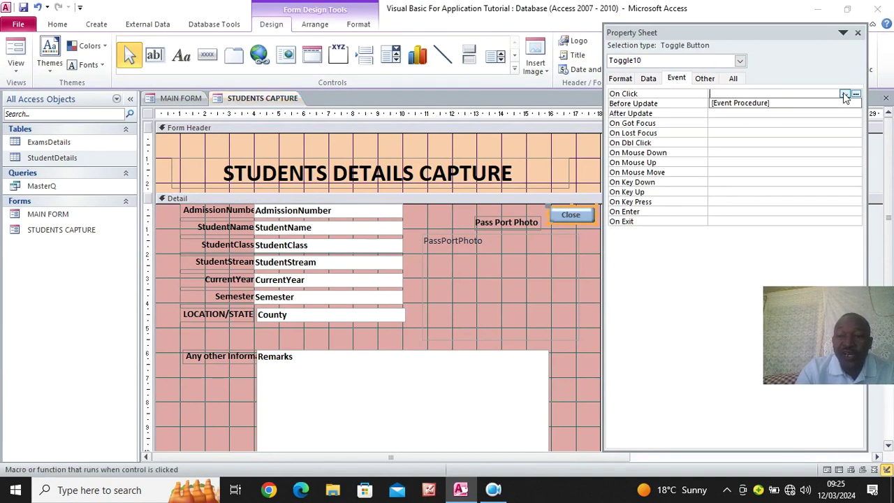
click(758, 103)
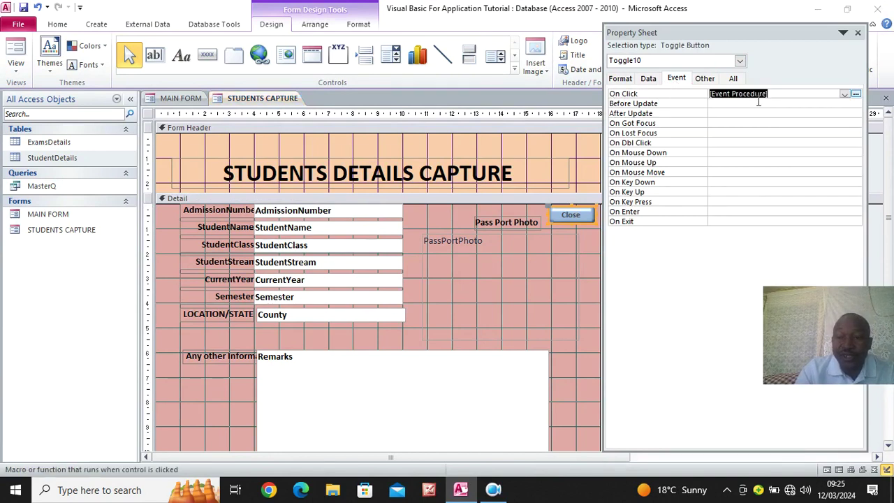
click(856, 93)
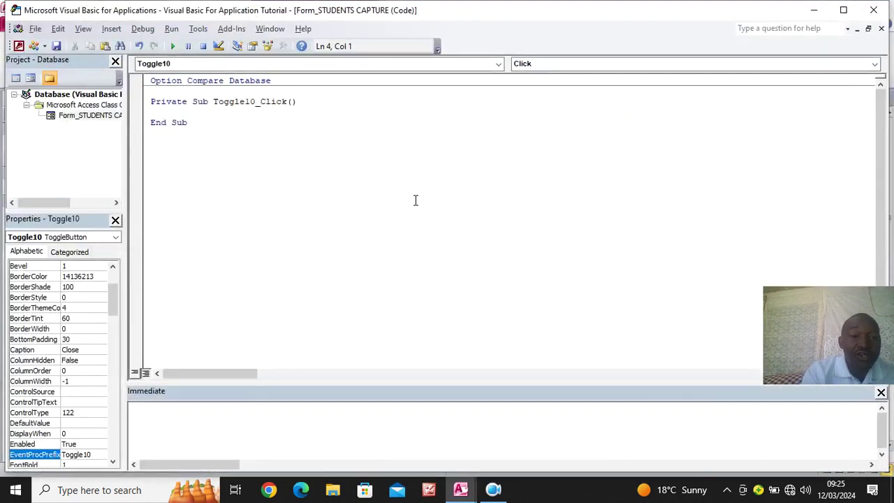
Paste the close-confirmation code into Toggle10_Click, then return to Access in Form View
key(ctrl+v)
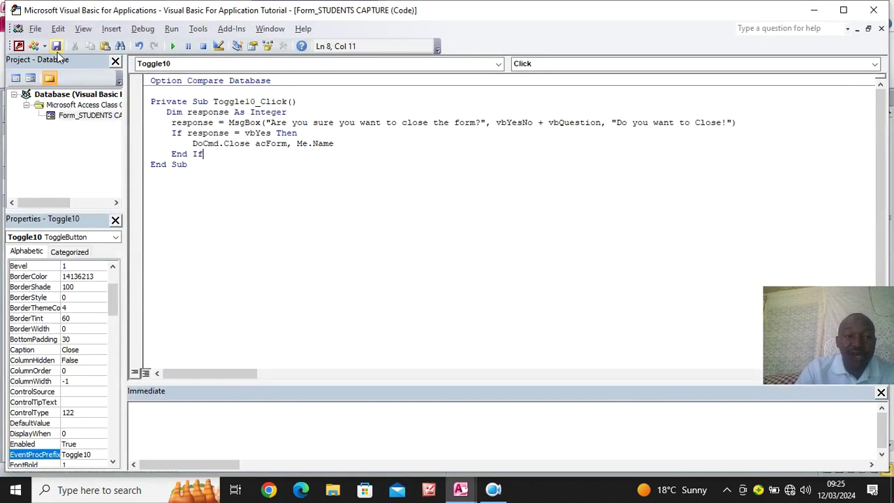
click(19, 46)
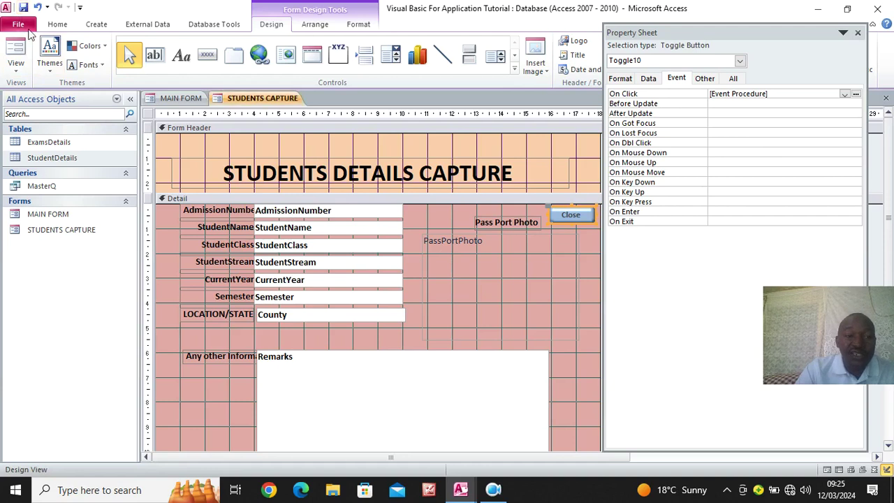
click(16, 50)
Click the new Close button, answer No to the confirmation, and move the form window aside
click(574, 198)
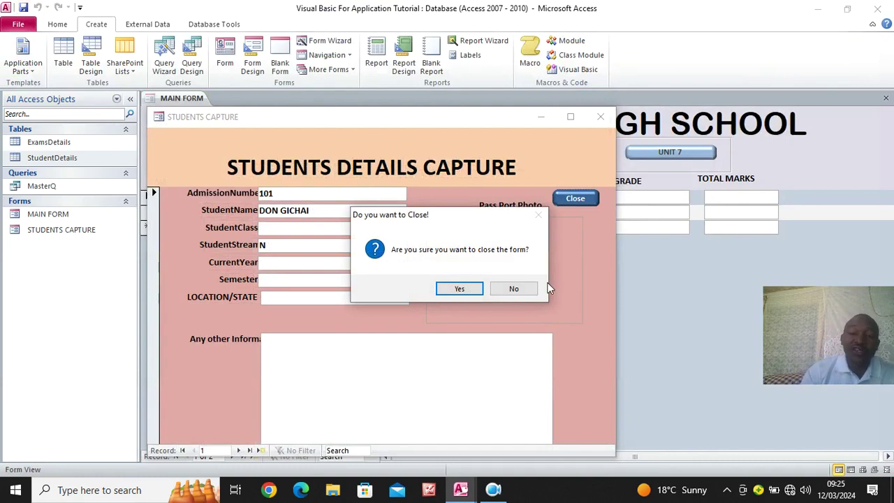
click(500, 288)
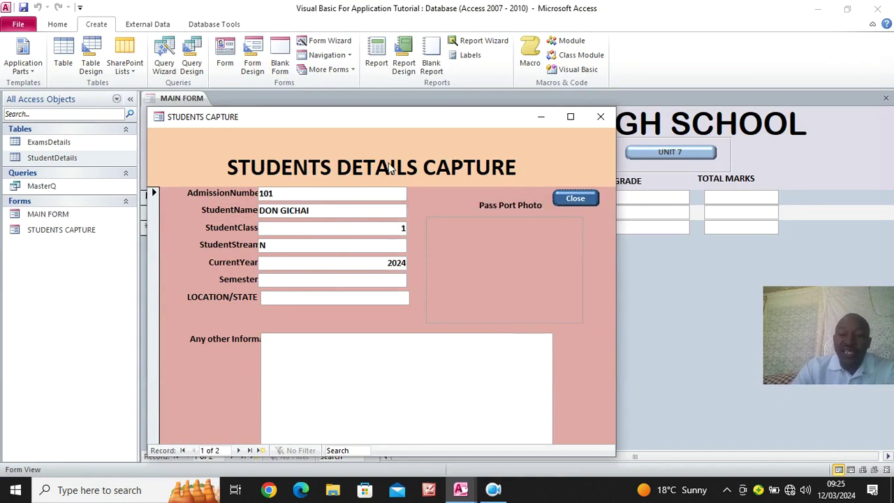
drag(345, 115, 422, 79)
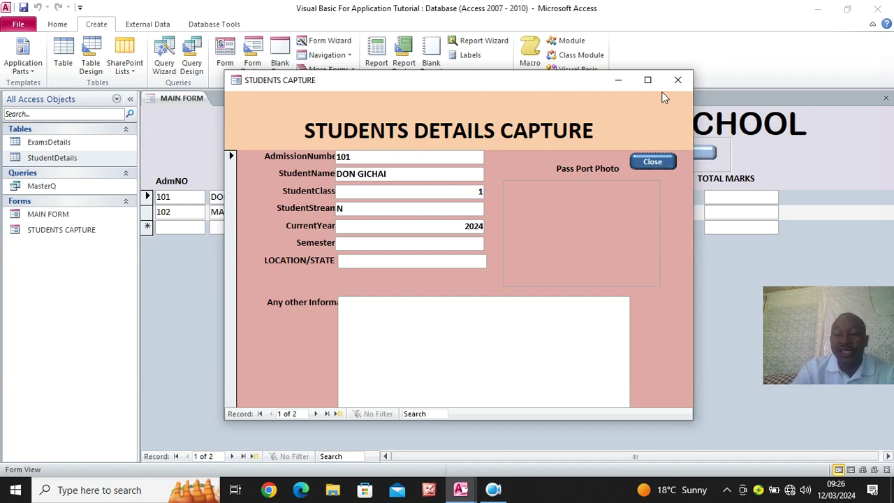
right_click(561, 95)
Start a new table in Table Design with Sno as an AutoNumber primary key
click(595, 136)
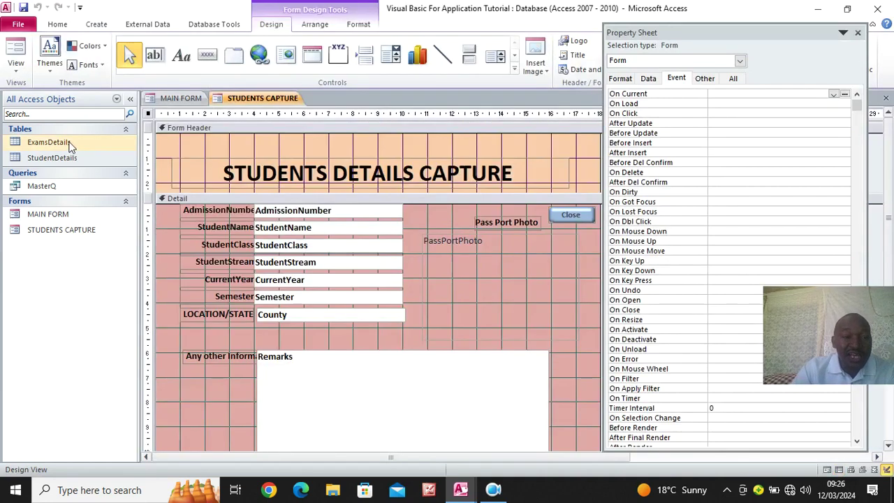
click(97, 24)
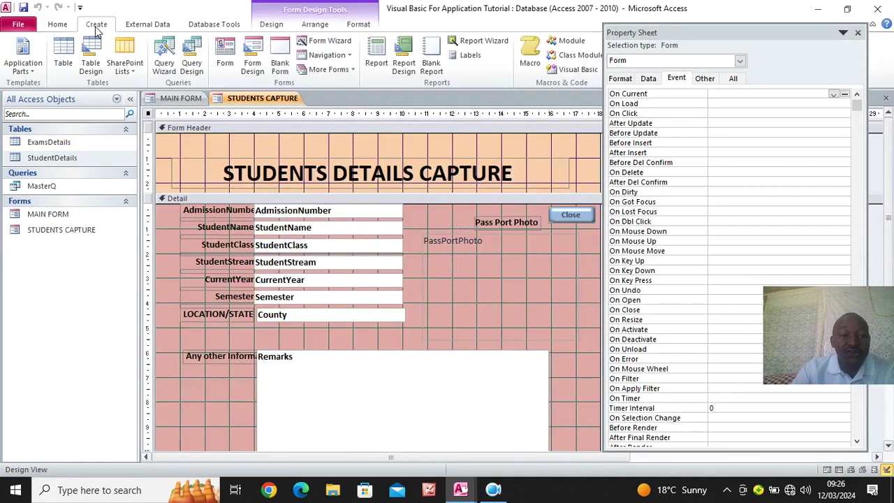
click(91, 62)
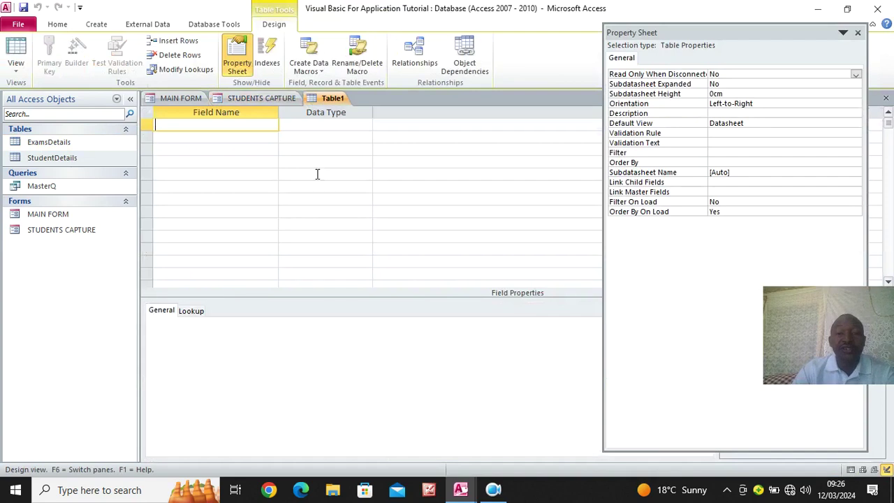
text(Sno)
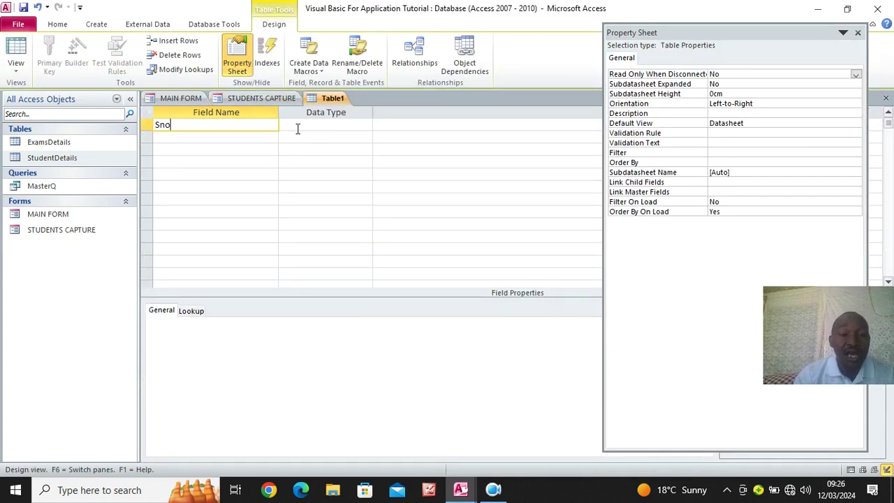
click(298, 126)
text(axt)
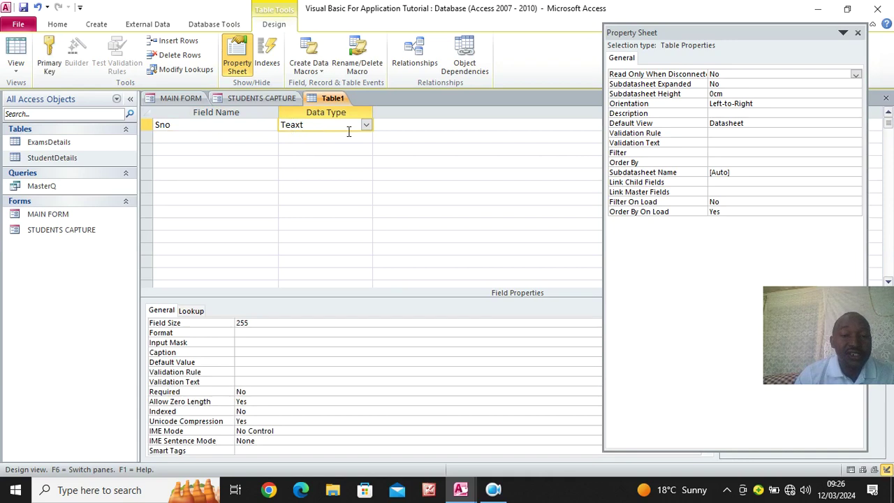
key(Return)
click(447, 280)
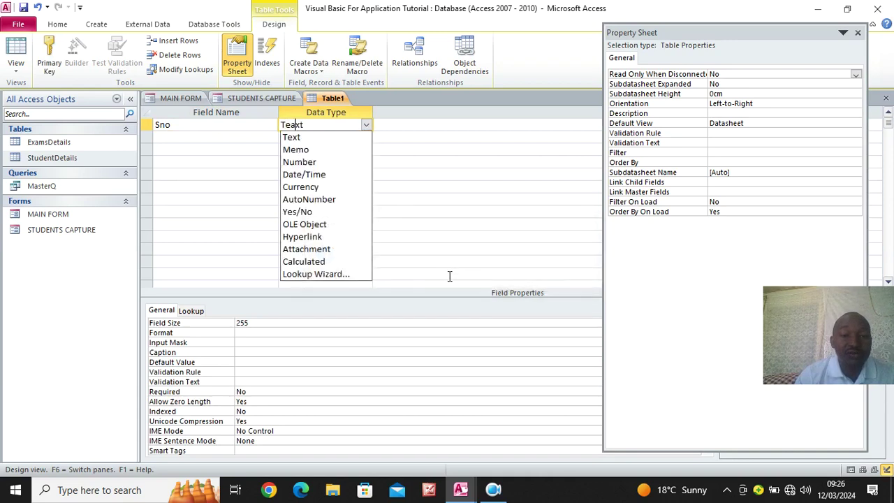
click(351, 201)
right_click(235, 131)
click(241, 136)
Add a School Title text field, then begin saving the table under the name 'school title'
click(242, 138)
key(Caps_Lock)
text(S)
key(Caps_Lock)
text(chool)
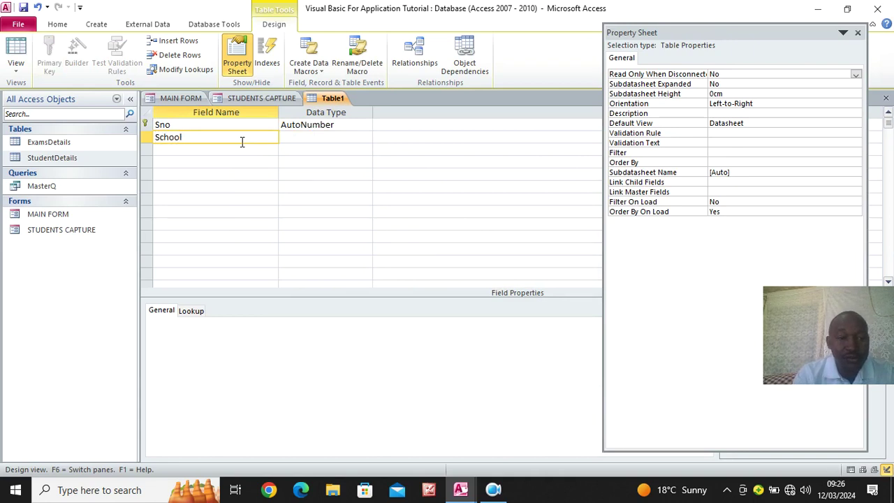
key(Caps_Lock)
text(T)
key(Num_Lock)
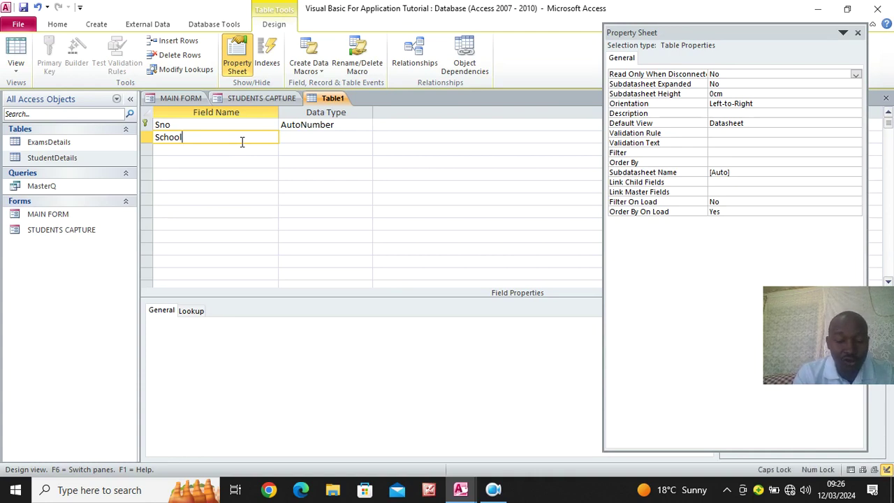
text(NTZI)
key(BackSpace)
key(BackSpace)
key(BackSpace)
key(BackSpace)
key(Caps_Lock)
text(t)
key(Caps_Lock)
text(ITLE)
key(BackSpace)
key(BackSpace)
key(BackSpace)
key(BackSpace)
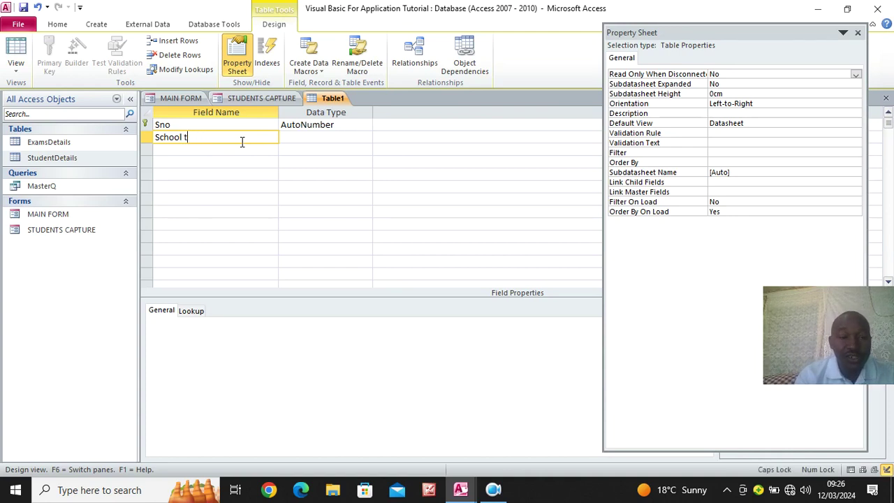
key(Caps_Lock)
text(Title)
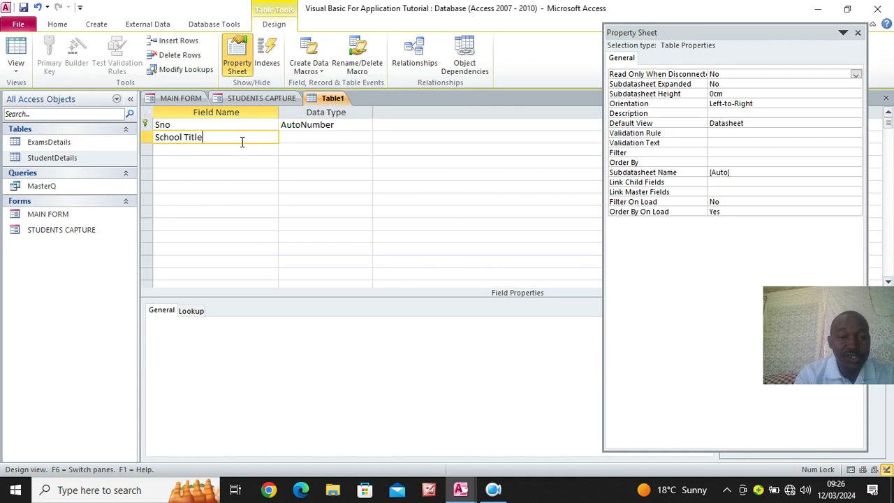
click(298, 141)
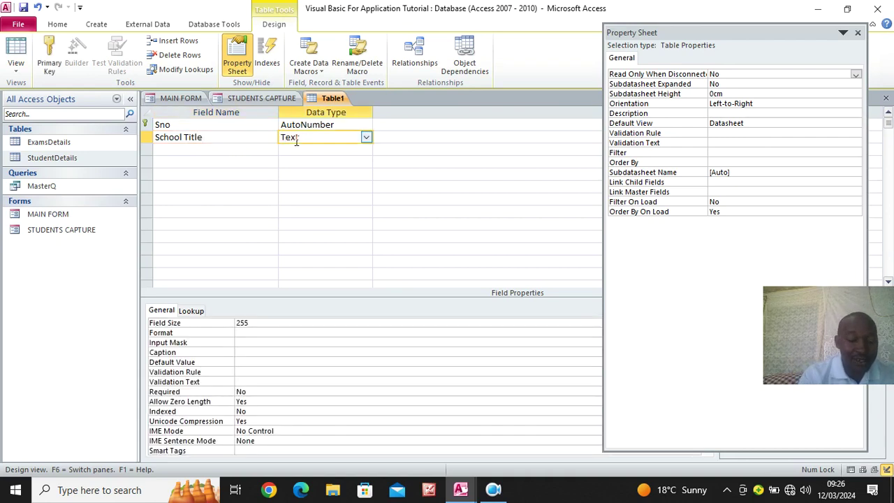
key(ctrl+s)
text(sc)
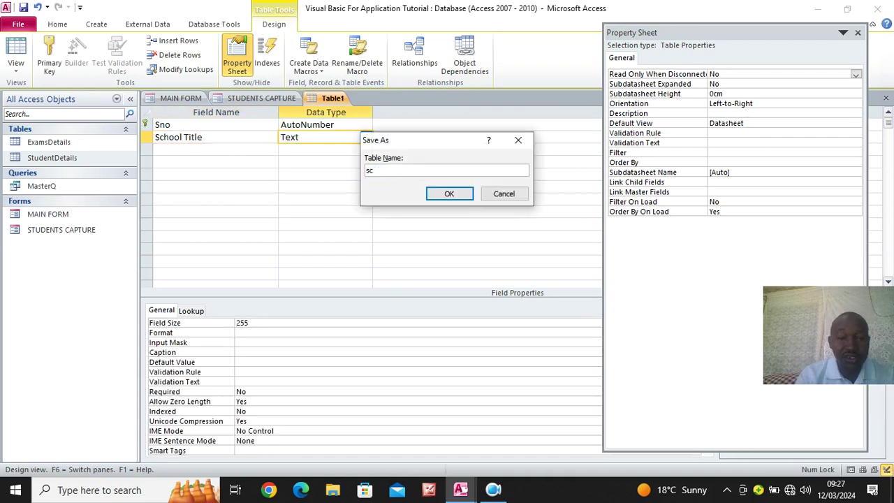
text(hool title)
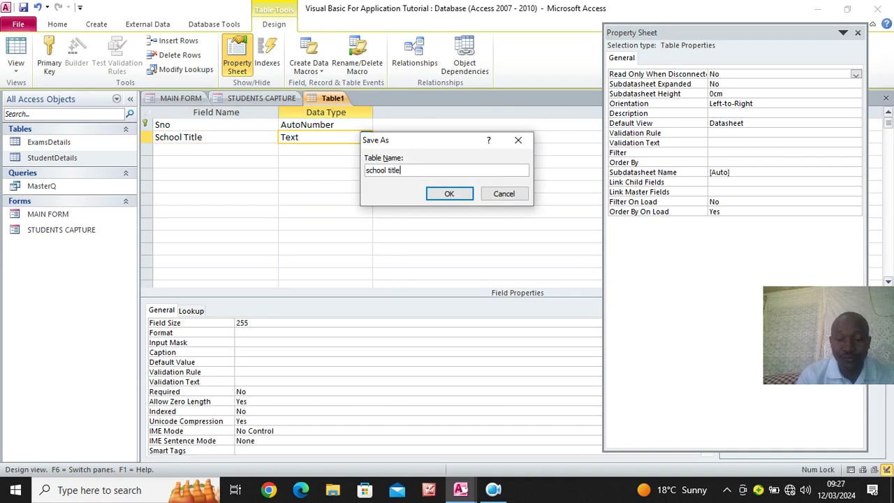
Confirm the 'school title' table name, then in Datasheet View widen School Title and type EXCEL ACADEMY HIGH SCHOOL
key(Return)
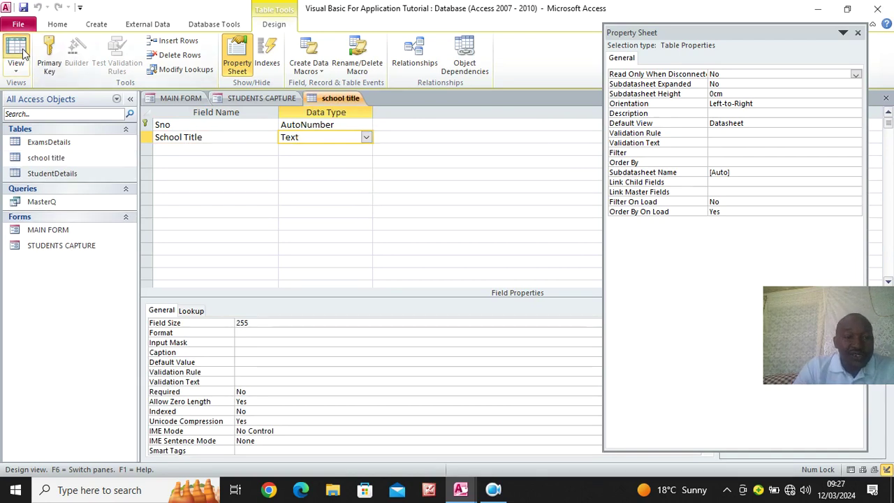
click(15, 53)
drag(277, 112, 500, 114)
click(311, 128)
key(Caps_Lock)
text(EXCE)
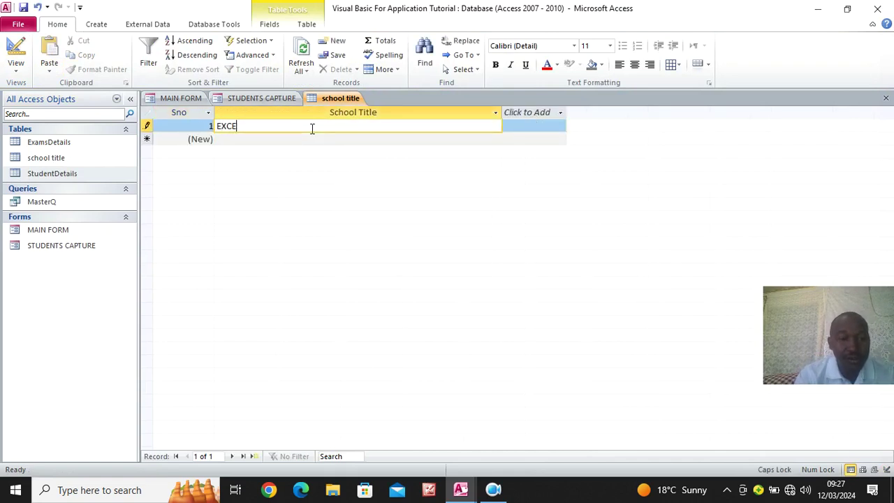
text(L ACAD)
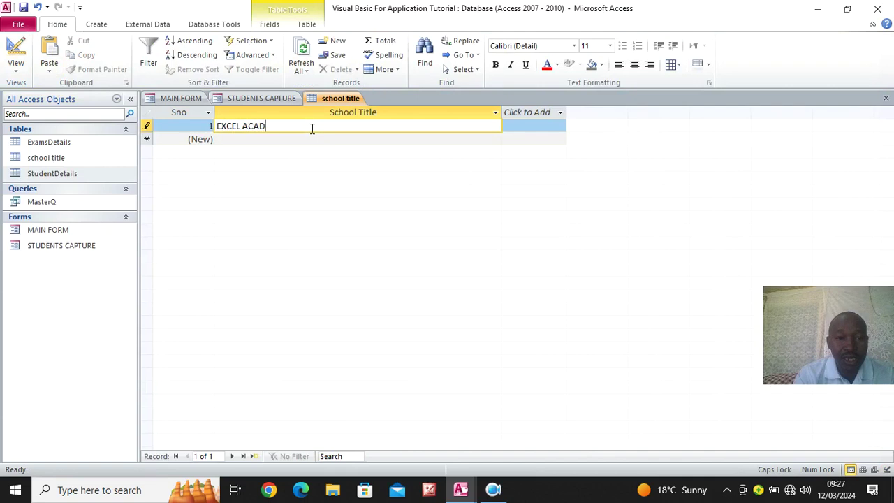
text(EMY HIGH SCHOOL)
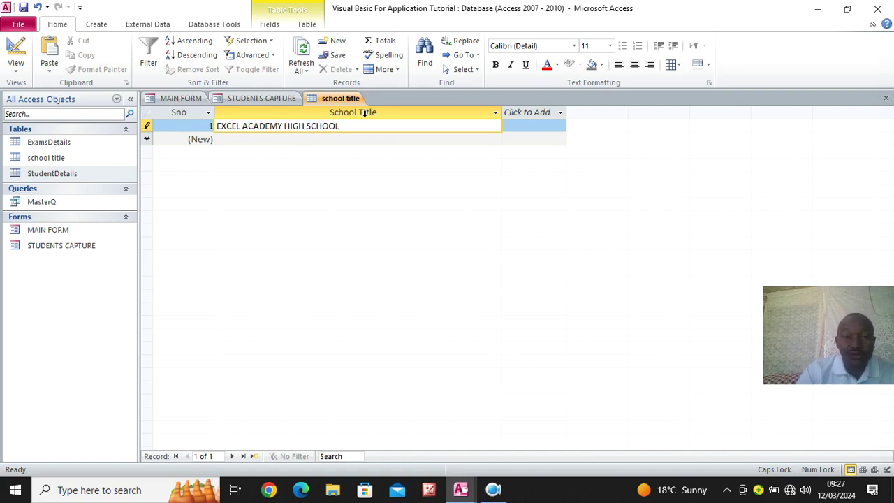
Close all open database objects with Close All and shut the Visual Basic editor window
click(16, 50)
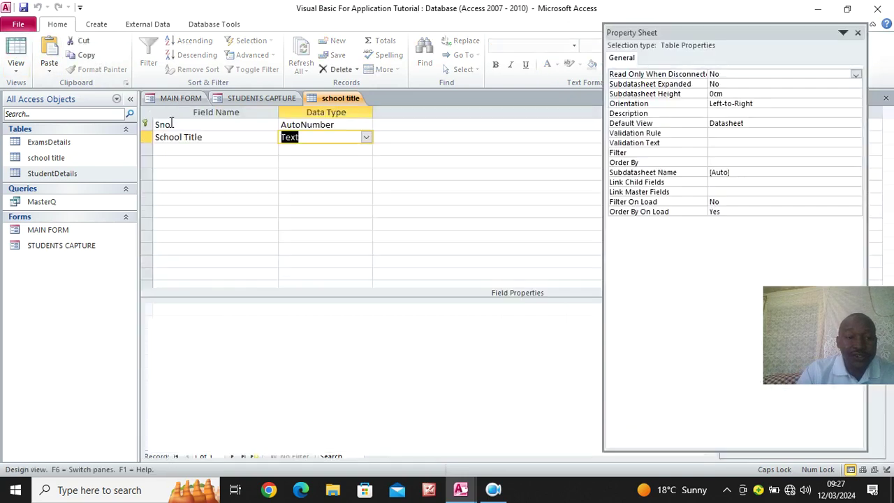
click(246, 135)
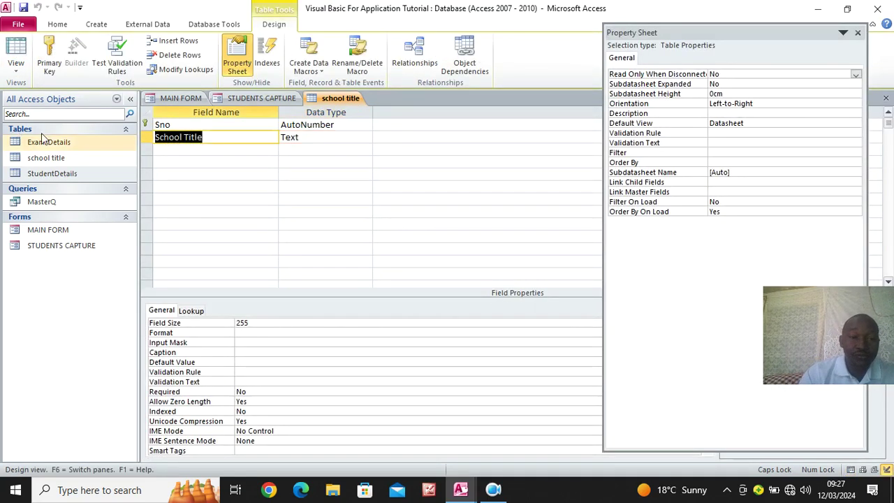
right_click(335, 98)
click(377, 141)
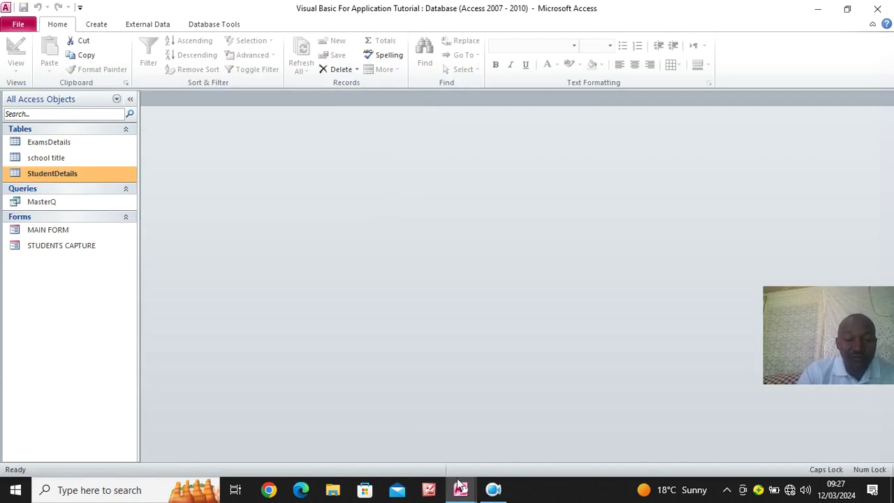
mouse_move(459, 486)
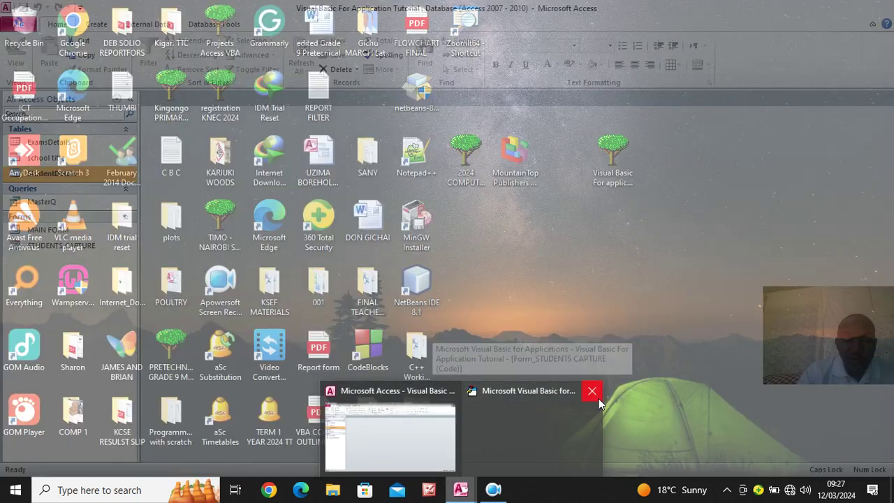
click(598, 399)
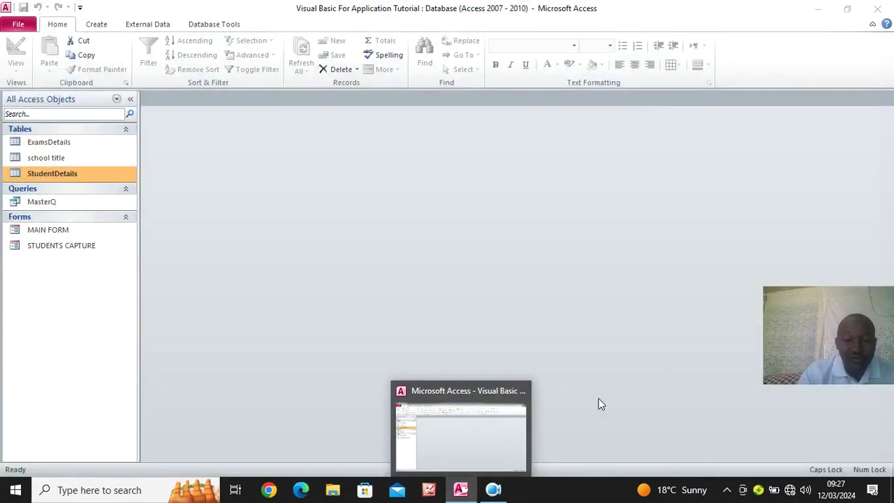
right_click(52, 250)
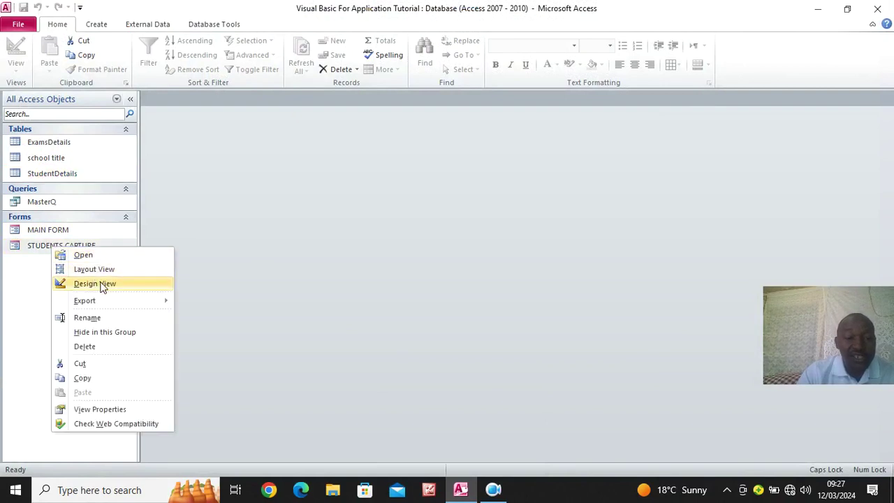
Open STUDENTS CAPTURE in Design View and draw an unbound text box across the form header
click(98, 284)
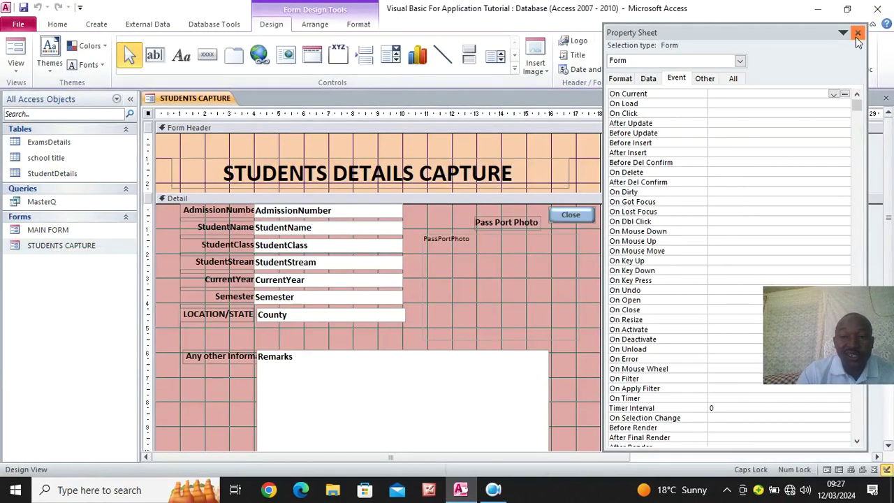
click(857, 32)
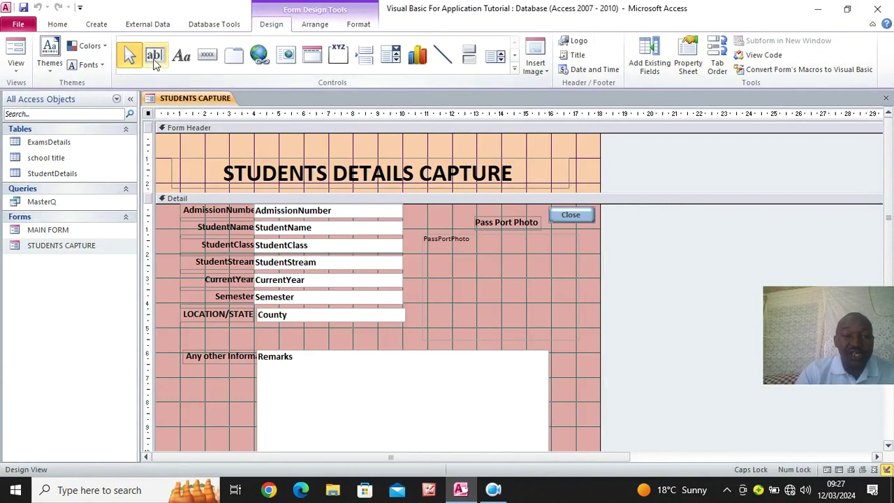
click(156, 59)
drag(159, 132, 596, 160)
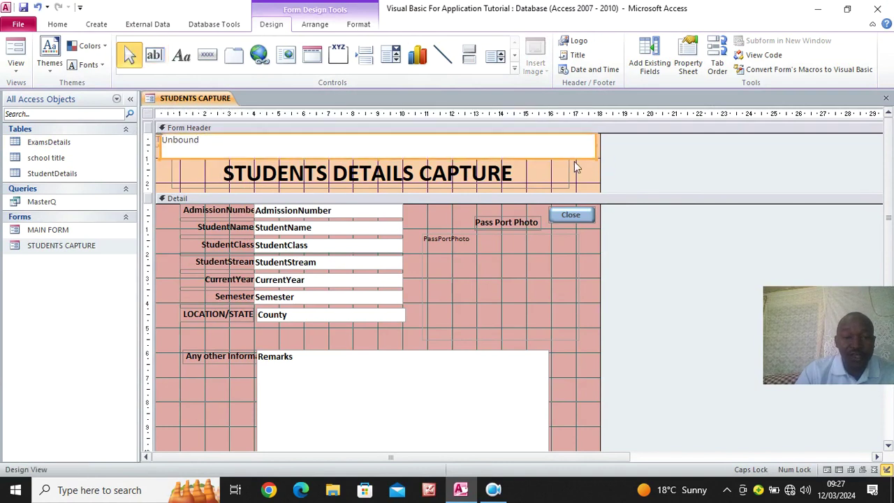
click(168, 185)
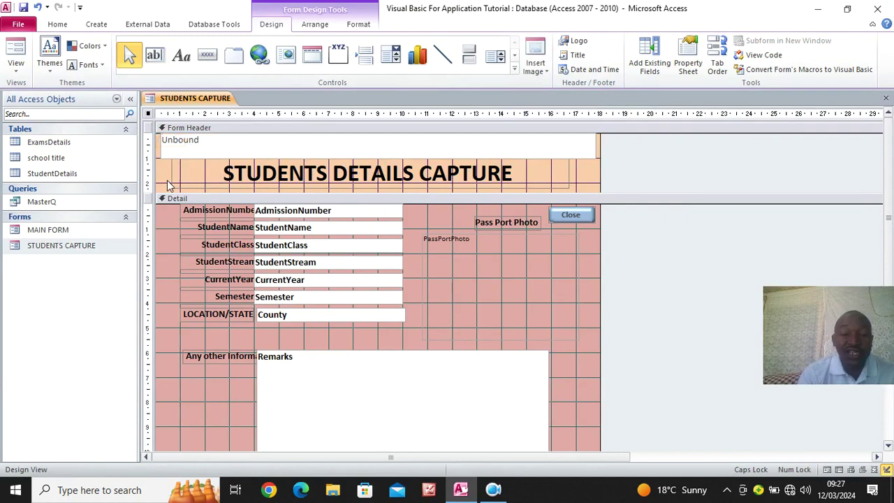
click(206, 143)
click(206, 143)
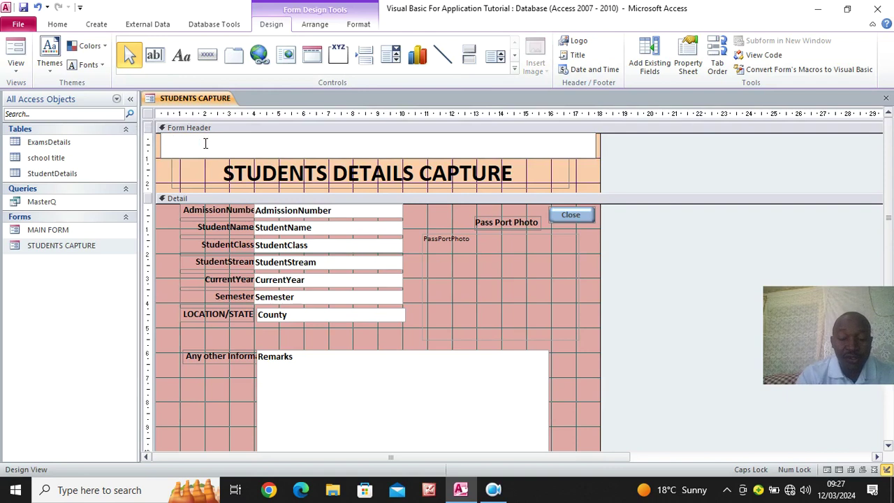
Enter =DLookUp("School Title","school title") into the header text box and commit it
text(=D)
key(Caps_Lock)
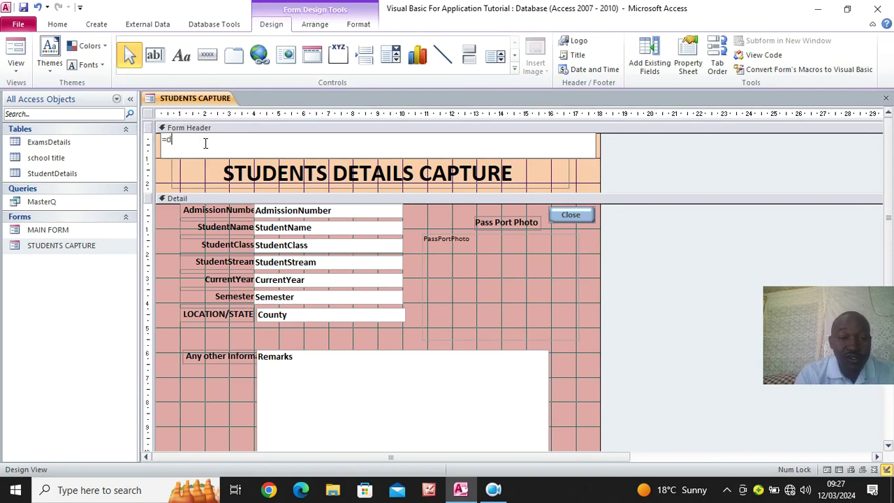
key(BackSpace)
key(Caps_Lock)
text(DLOOKUP(")
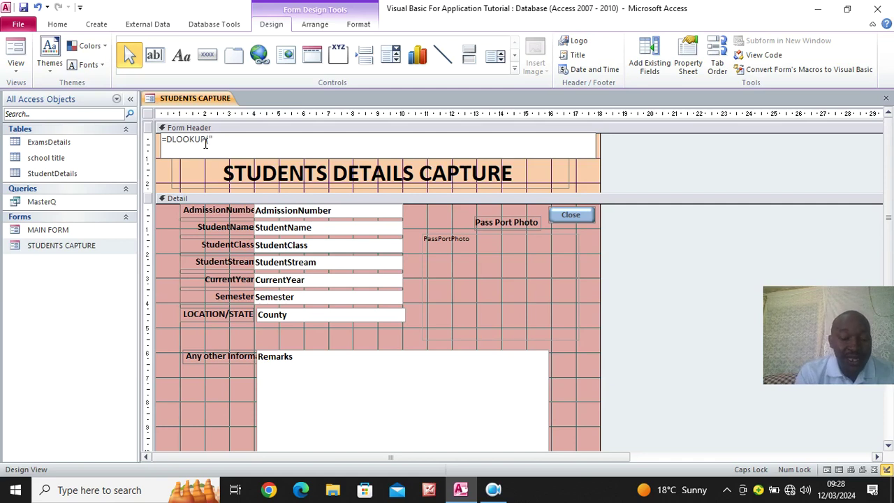
text(School Title)
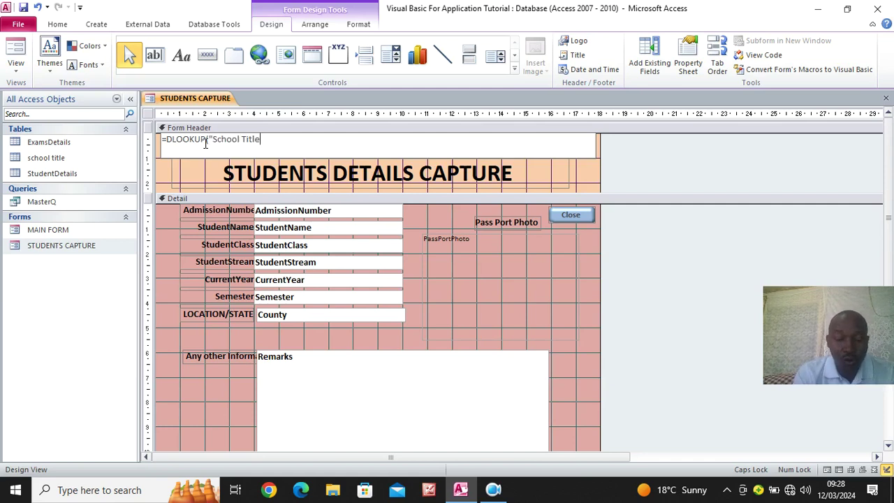
text(",)
text(SC)
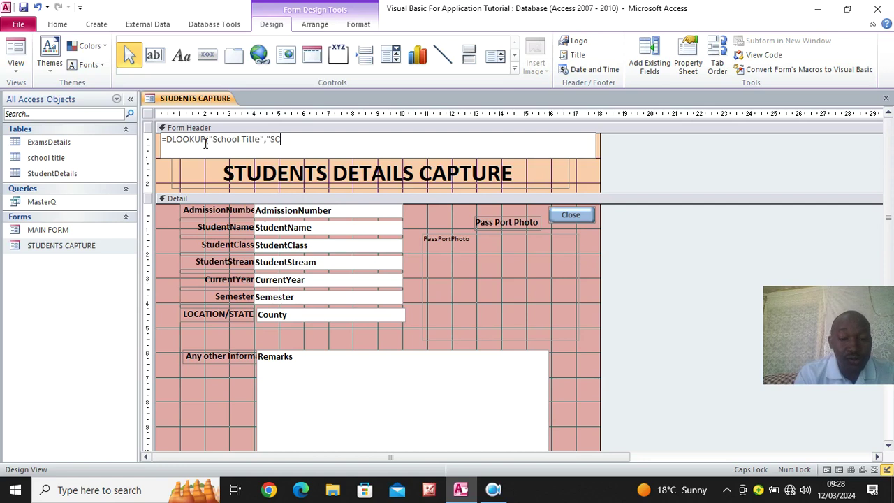
key(BackSpace)
key(Caps_Lock)
text(school title)
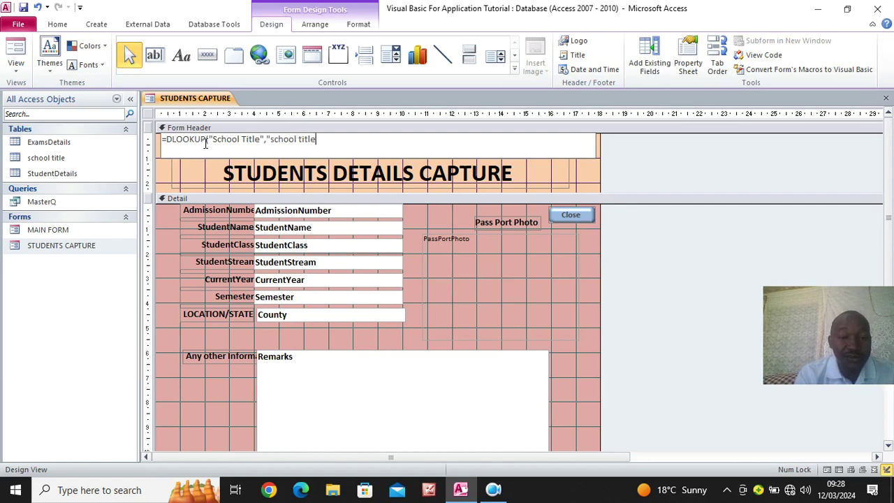
text("))
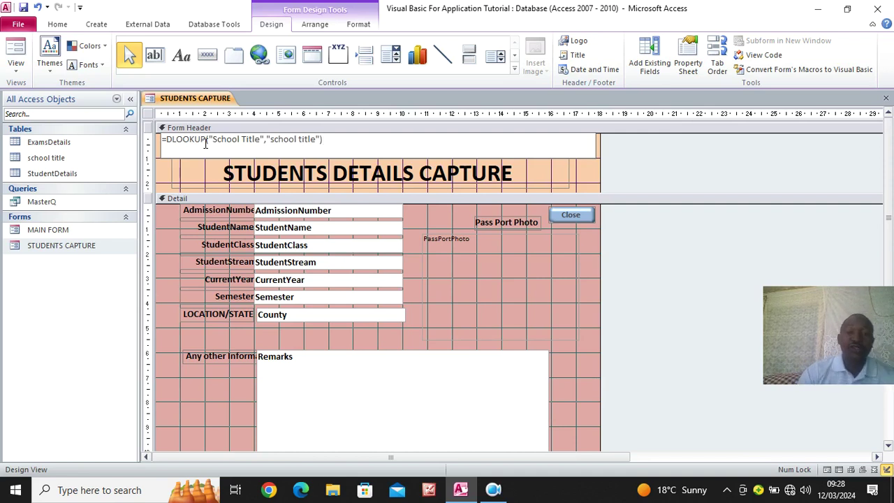
click(168, 173)
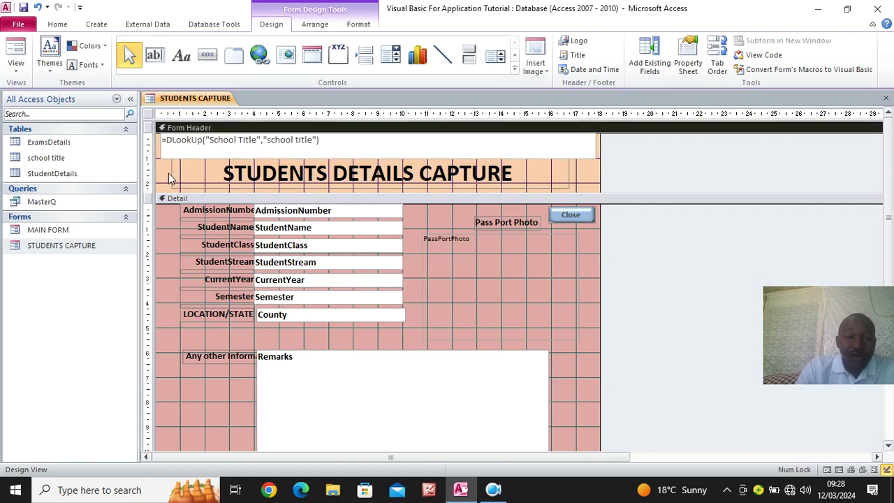
Format the header DLookUp text box as 24-point, right-aligned and bold
click(357, 144)
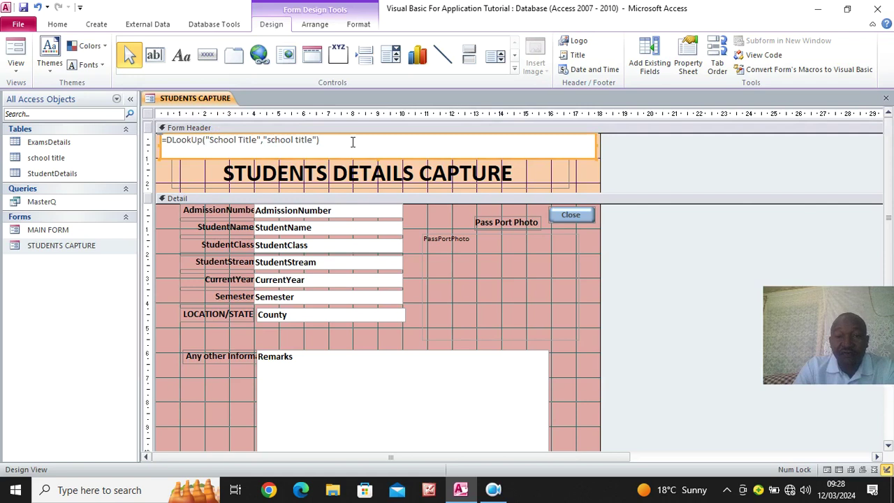
click(363, 26)
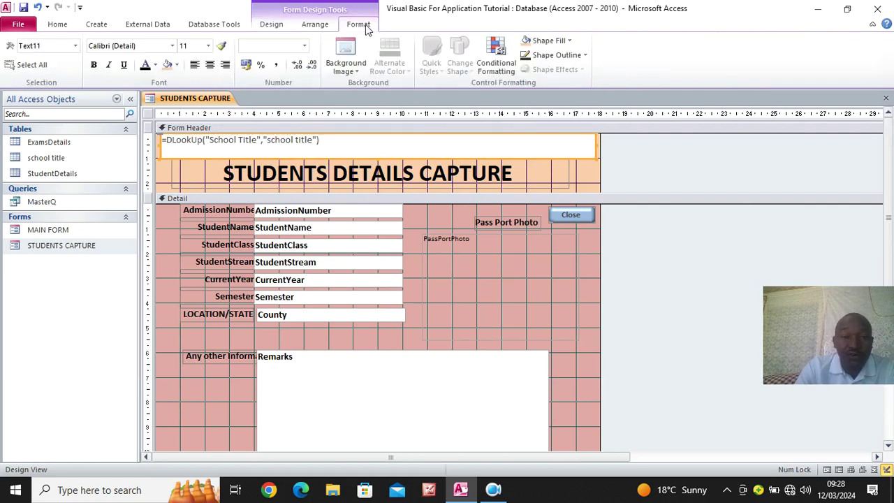
click(208, 45)
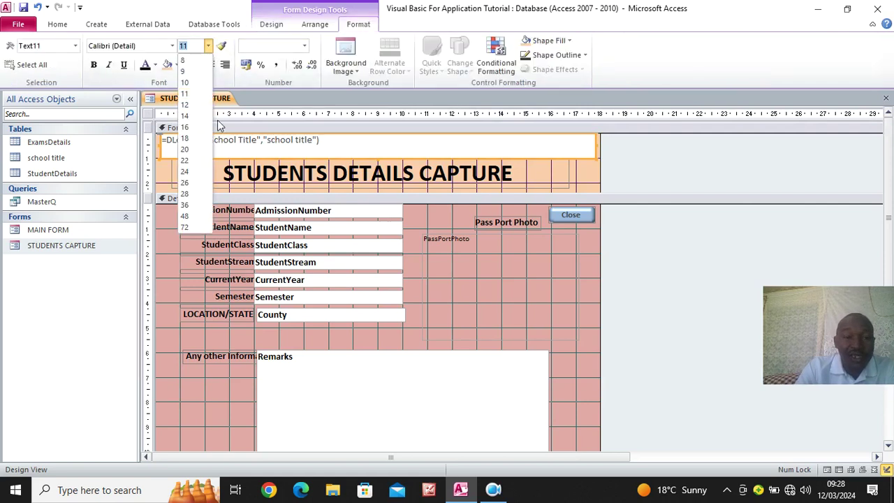
click(202, 174)
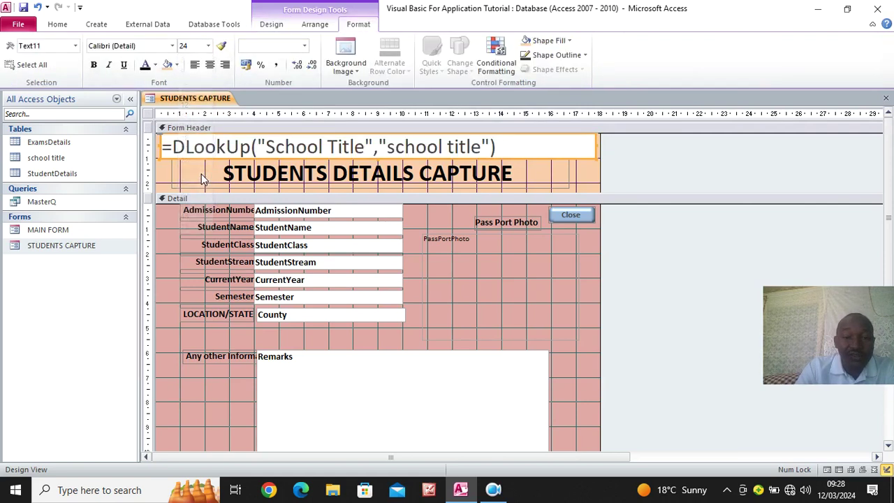
click(224, 65)
click(93, 65)
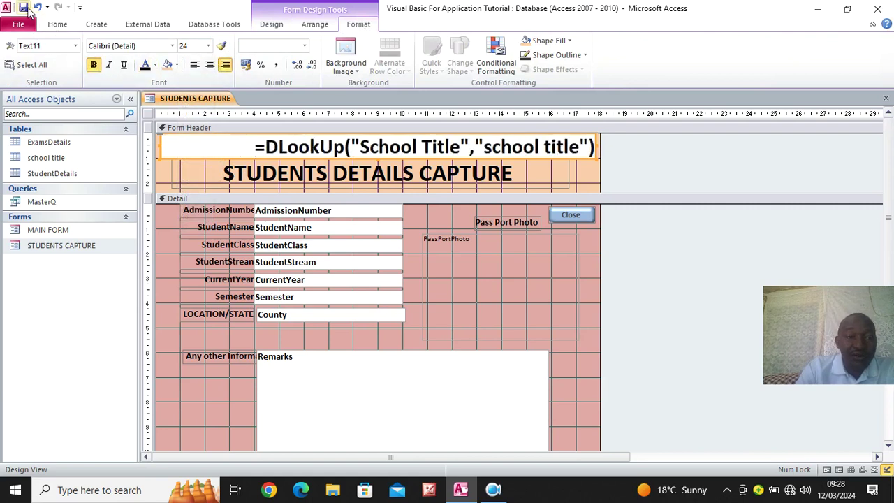
Save the form and preview it in Form View, where the header shows #Error
click(57, 23)
click(21, 52)
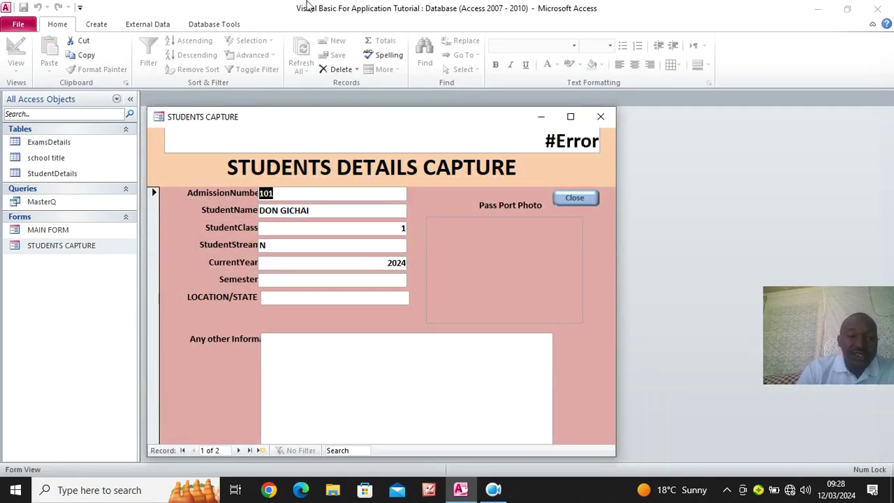
right_click(191, 167)
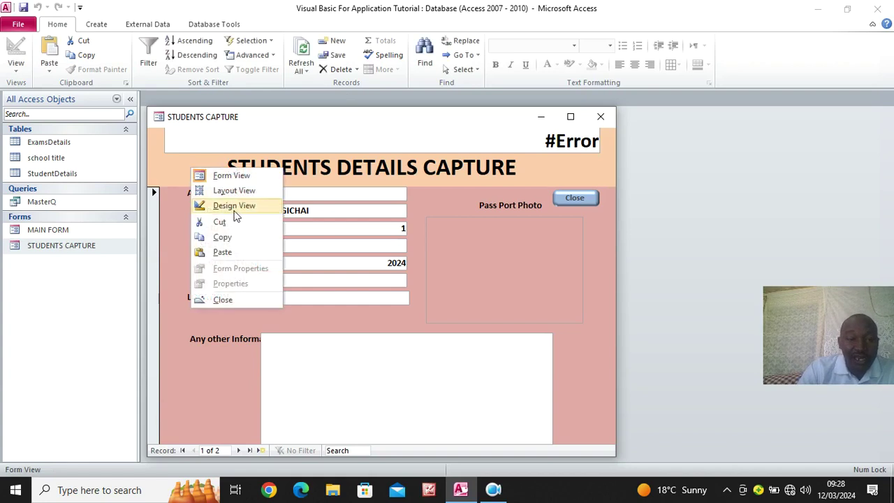
In Design View, wrap School Title in square brackets inside the header's DLookUp expression
click(234, 204)
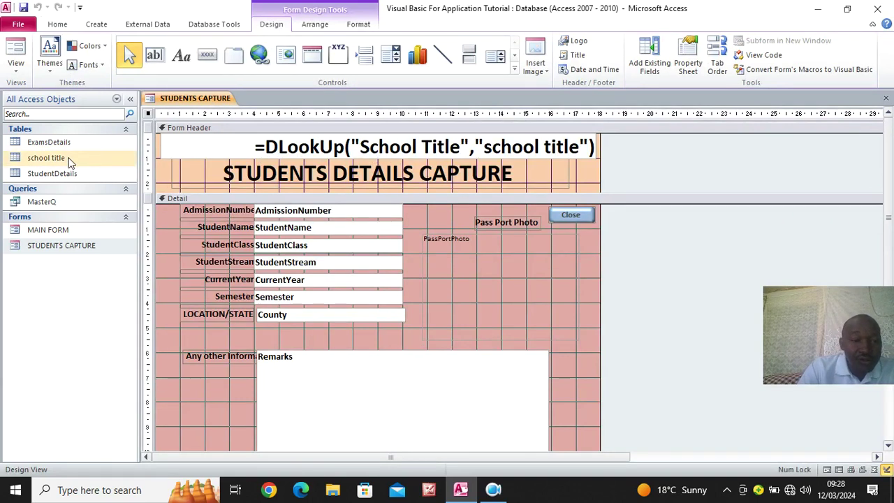
click(461, 147)
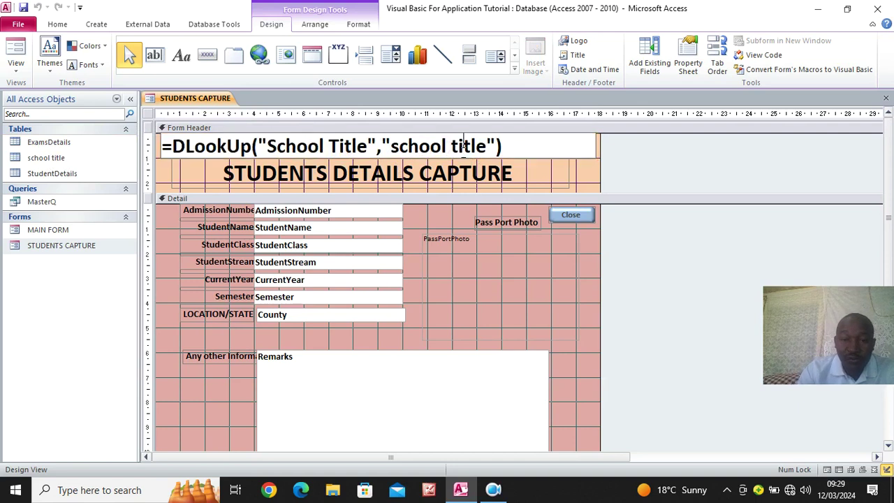
click(368, 146)
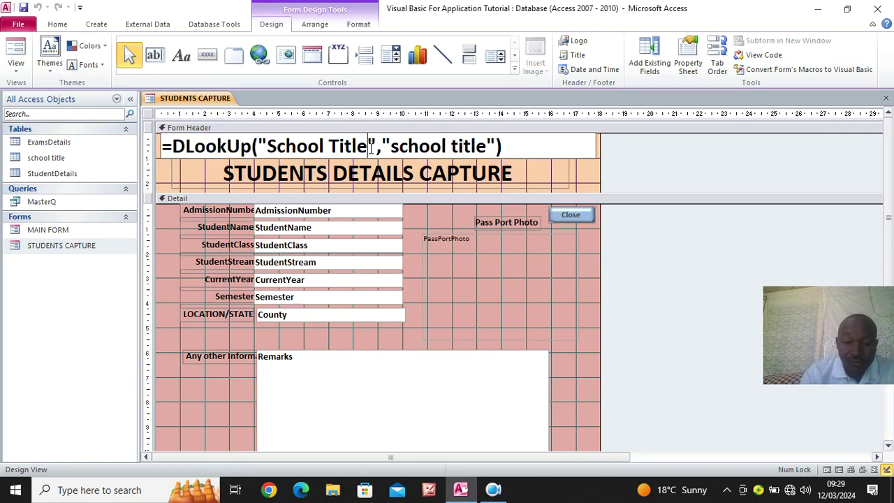
text(")
click(271, 146)
text([)
Preview the form to test the corrected lookup, then return to Design View
click(16, 46)
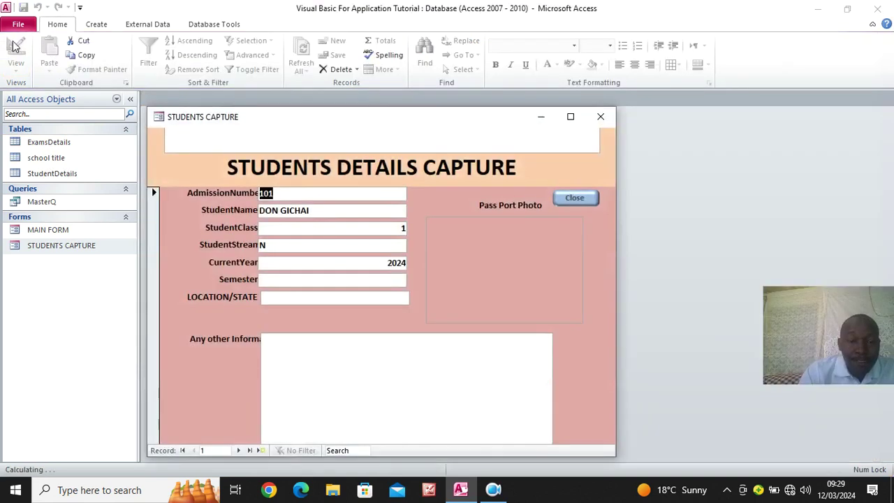
right_click(434, 188)
right_click(196, 173)
click(227, 209)
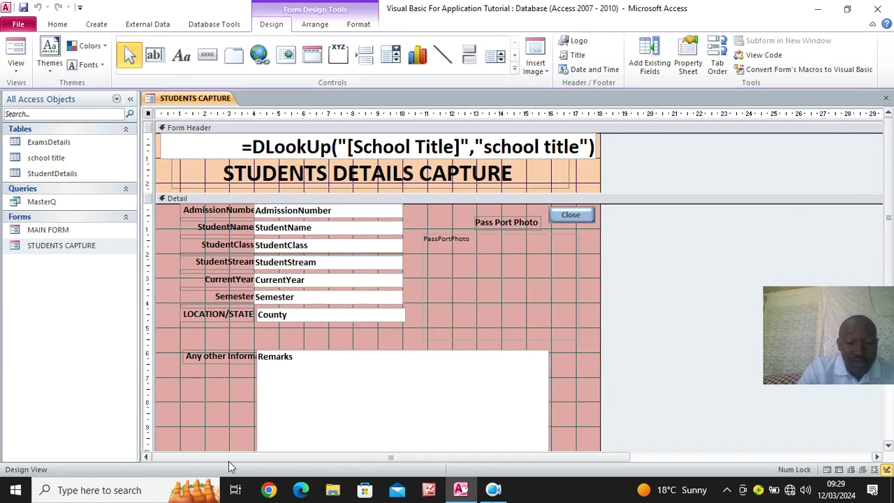
Open the DLOOKUP CODE file in the Visual Basic For application VBA folder to view sample code
click(817, 8)
click(619, 164)
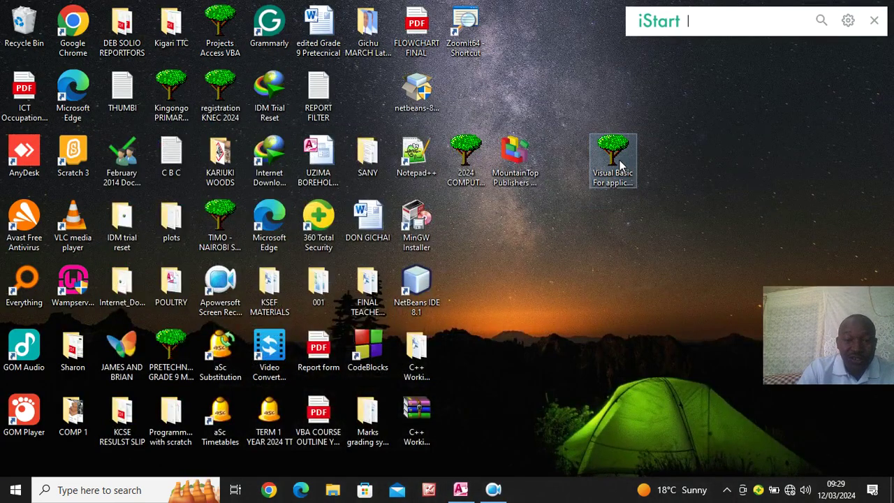
double_click(613, 161)
click(291, 173)
double_click(291, 173)
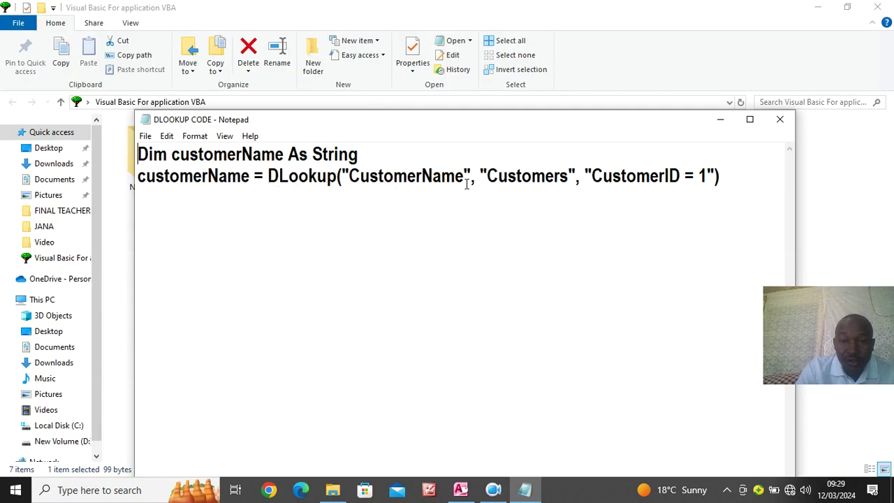
click(493, 490)
click(319, 422)
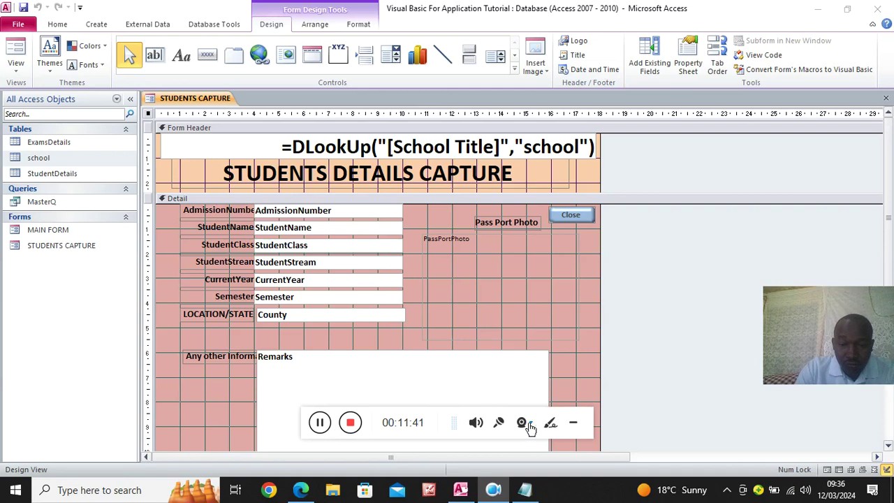
Select the header's DLookUp text box and show its Property Sheet
click(573, 422)
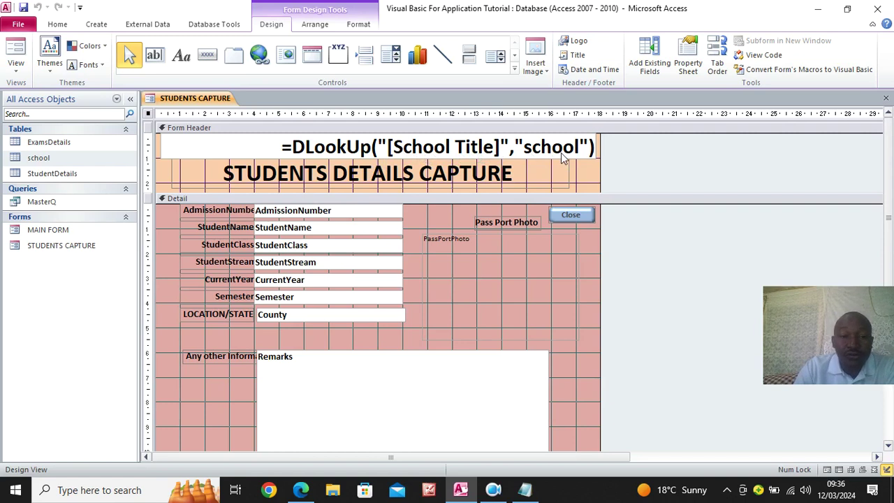
click(358, 23)
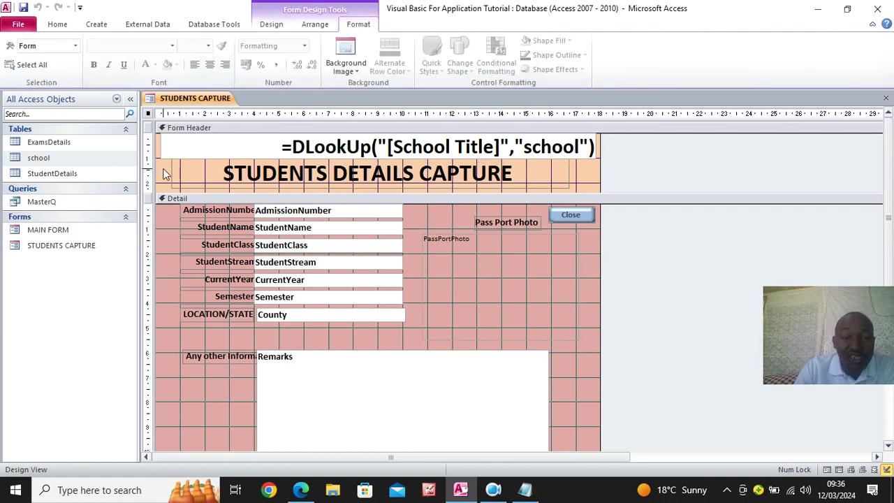
click(185, 152)
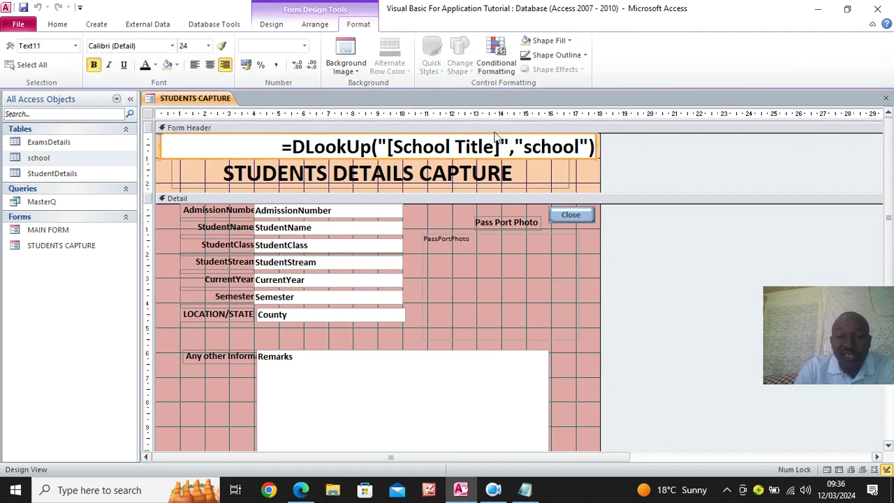
click(273, 25)
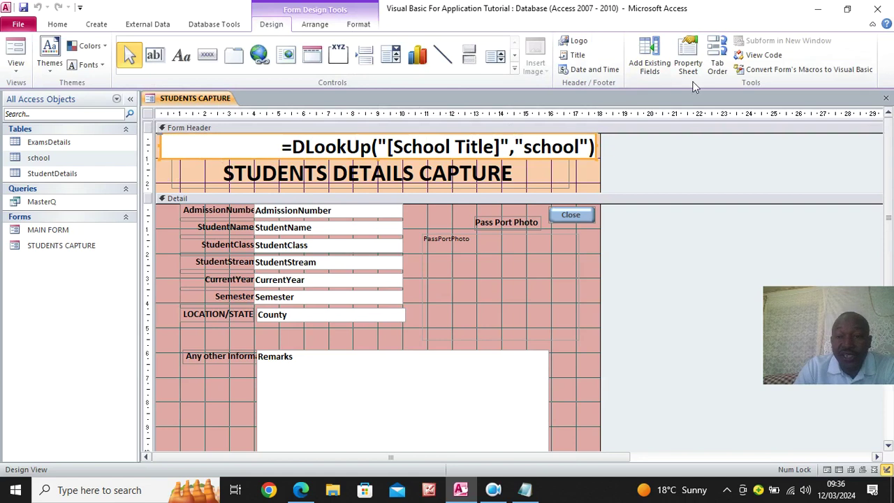
click(693, 62)
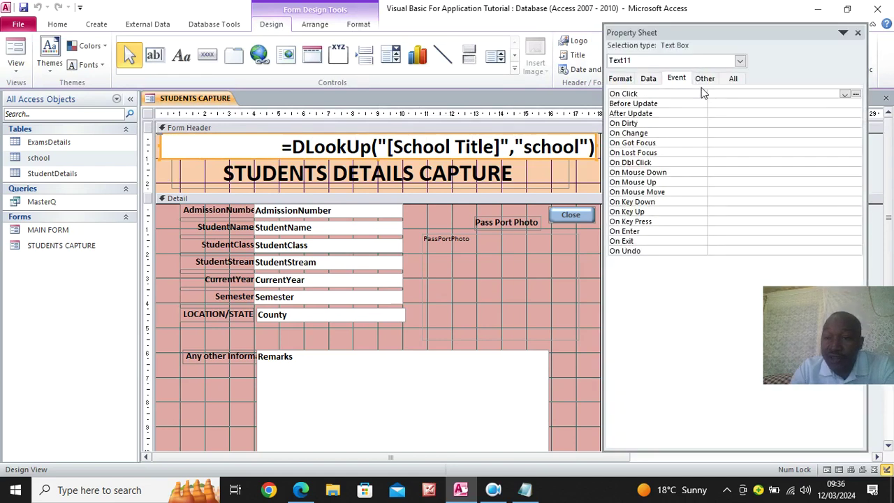
Set the lookup box's Back Style and Border Style to Transparent, then preview in Form View
click(733, 78)
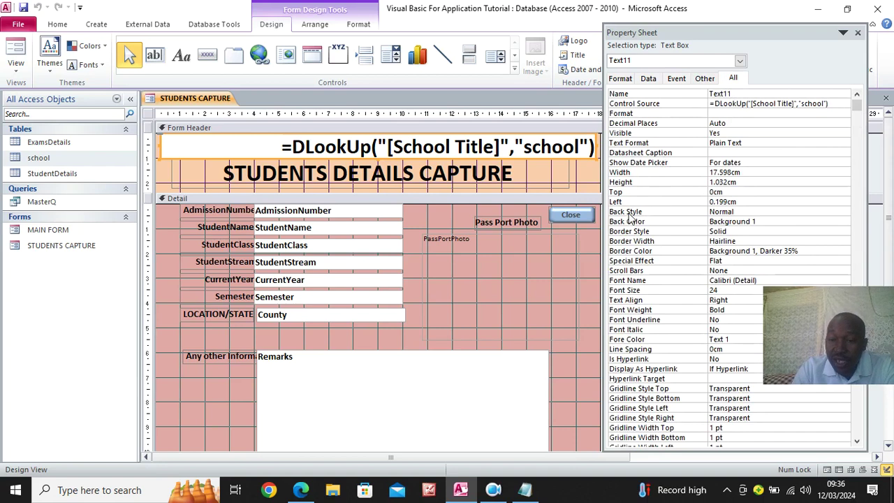
click(744, 212)
click(844, 211)
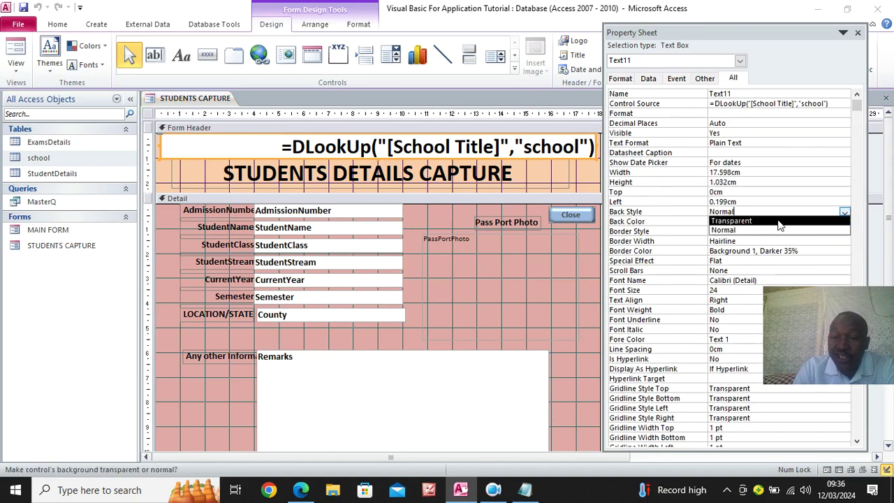
click(755, 221)
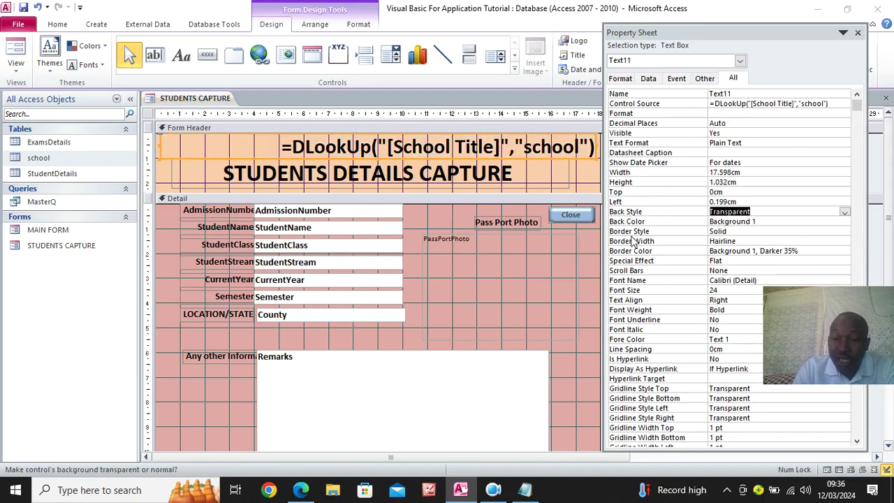
click(735, 231)
click(844, 232)
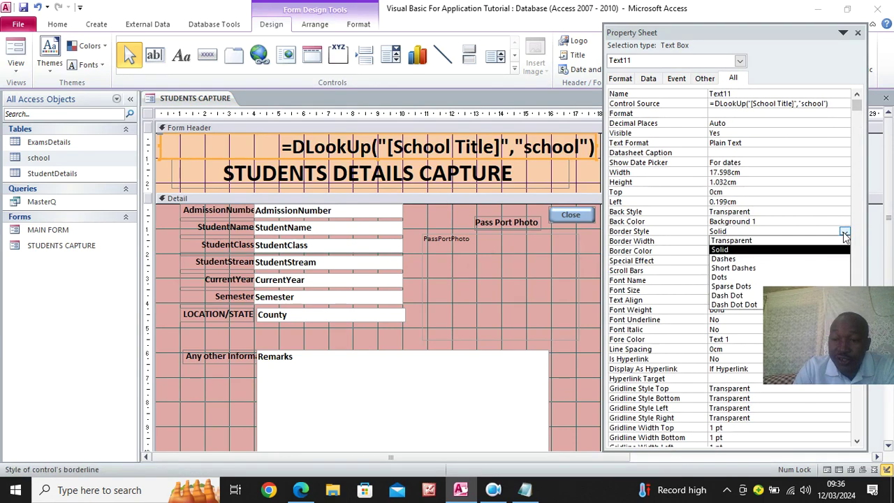
click(749, 241)
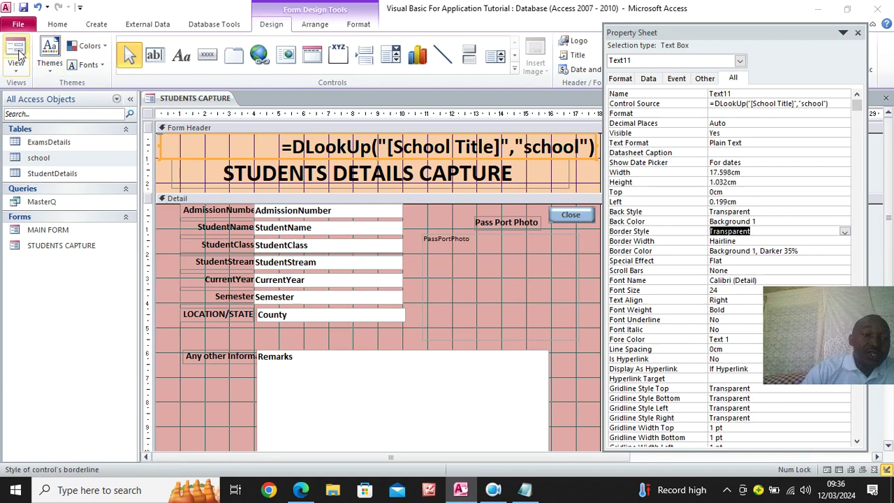
click(17, 51)
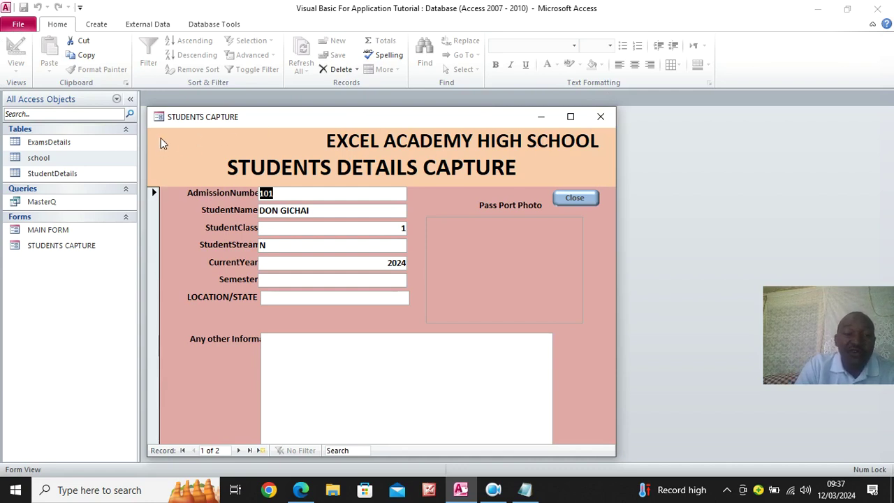
Back in Design View, centre-align the header's DLookUp text
right_click(251, 122)
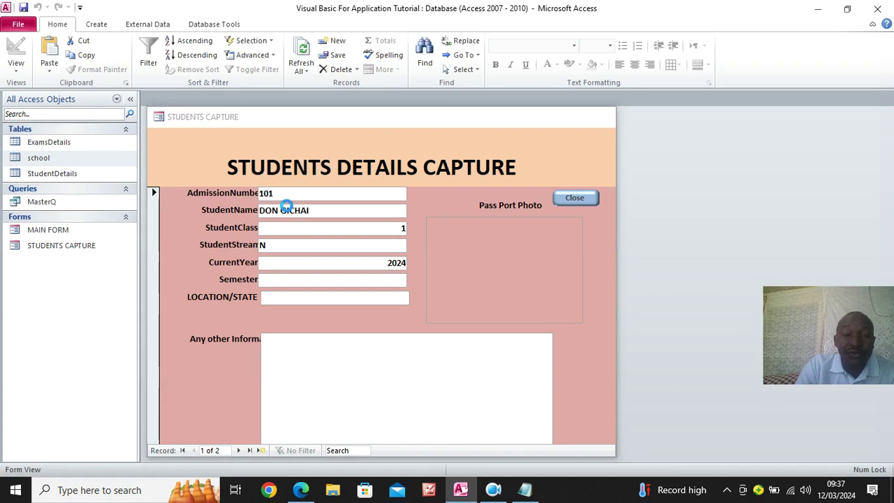
click(286, 210)
click(280, 146)
drag(274, 146, 70, 145)
key(ctrl+c)
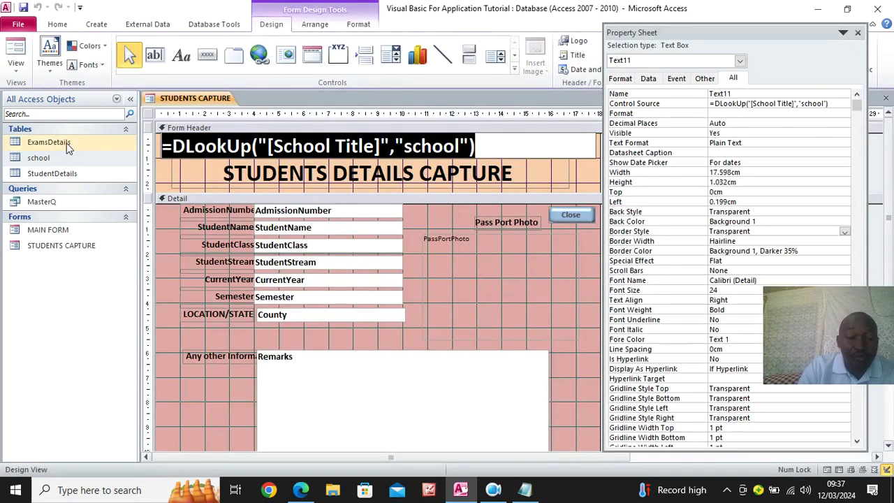
click(360, 25)
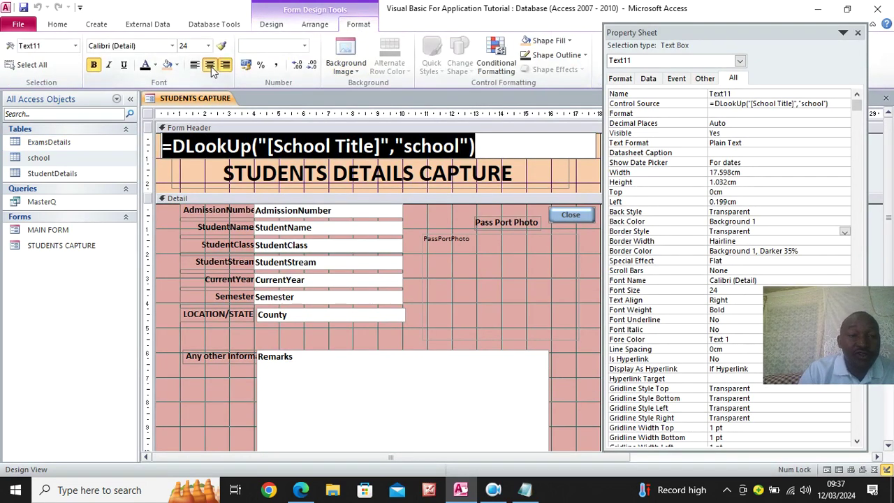
click(210, 64)
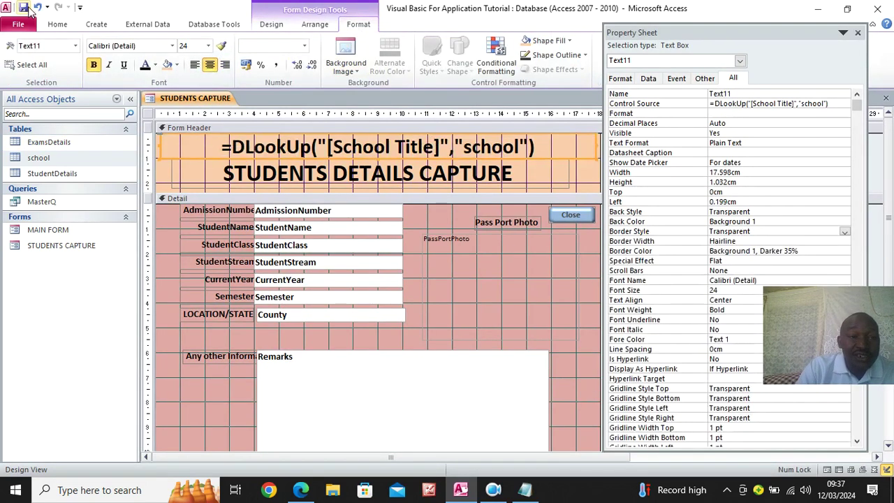
Save STUDENTS CAPTURE, close all open objects, and select MAIN FORM in the object list
click(24, 7)
right_click(201, 100)
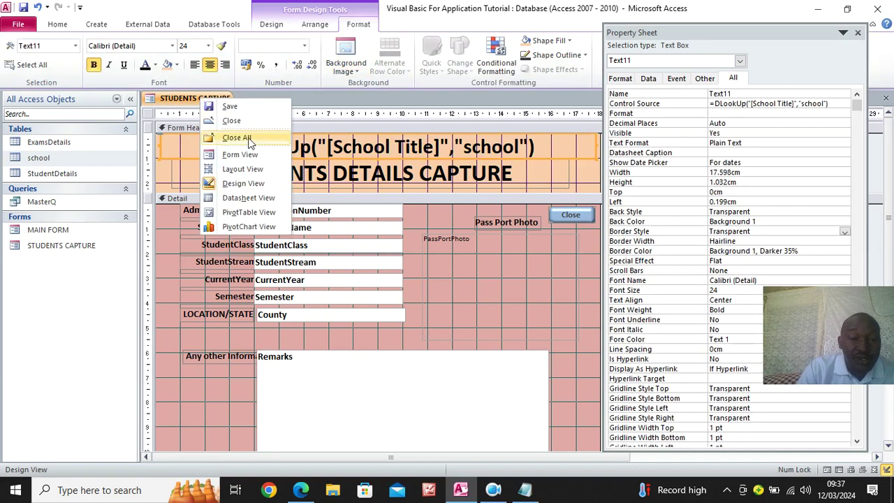
click(249, 143)
click(67, 231)
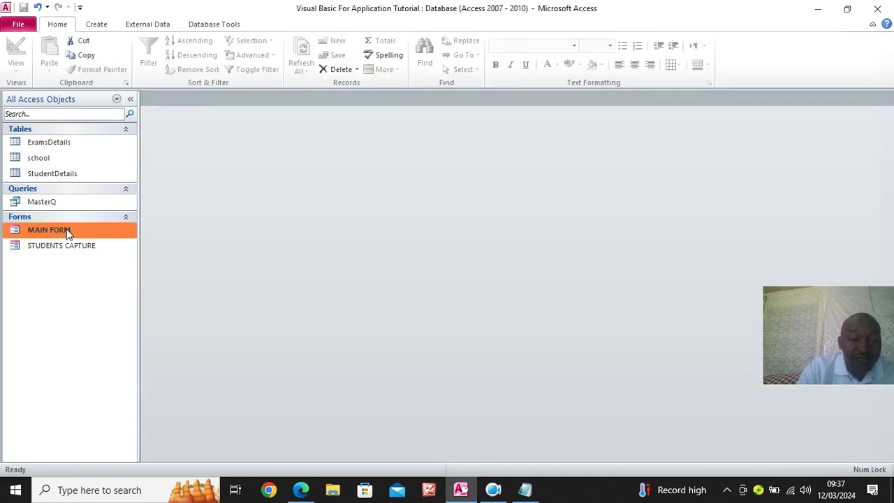
right_click(67, 231)
Open MAIN FORM in Design View and delete the fixed EXCEL ACADEMY HIGH SCHOOL label
click(104, 266)
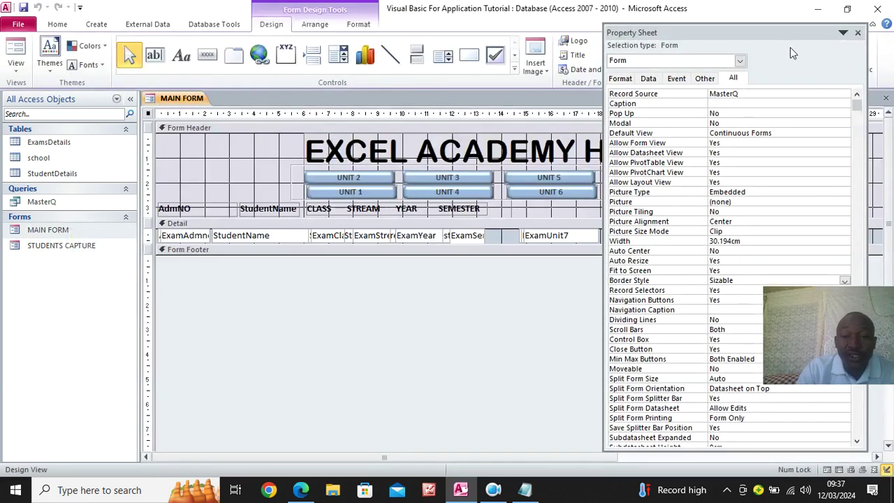
click(857, 34)
click(763, 142)
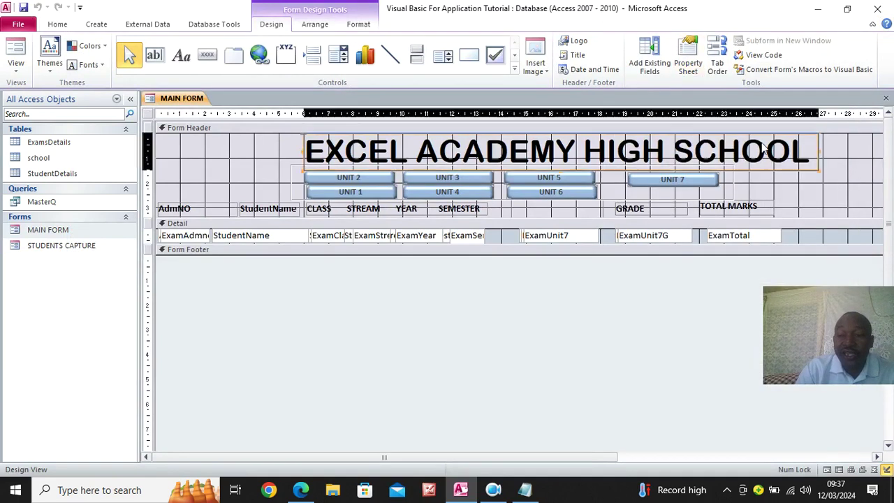
key(Delete)
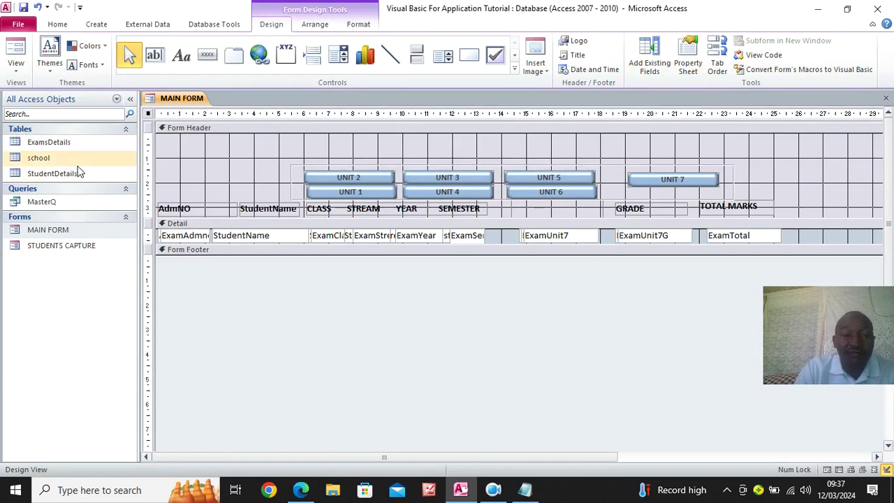
Add a wide header text box without its Text49 label, holding the pasted DLookUp school-title expression
click(155, 55)
drag(203, 134, 860, 163)
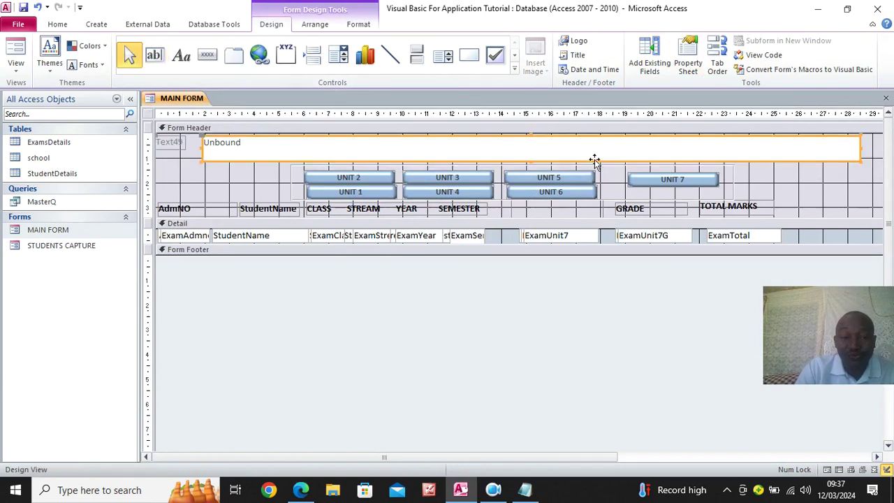
click(180, 145)
key(Delete)
click(233, 155)
click(233, 152)
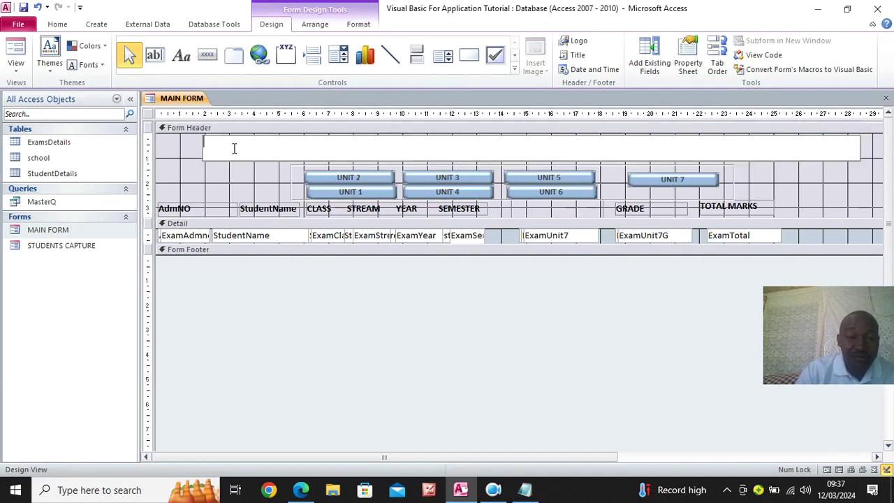
key(ctrl+v)
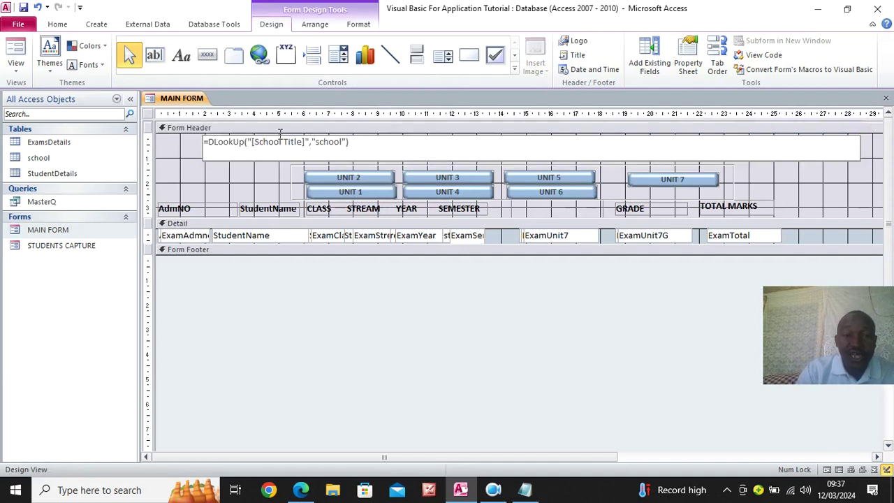
click(169, 181)
click(212, 161)
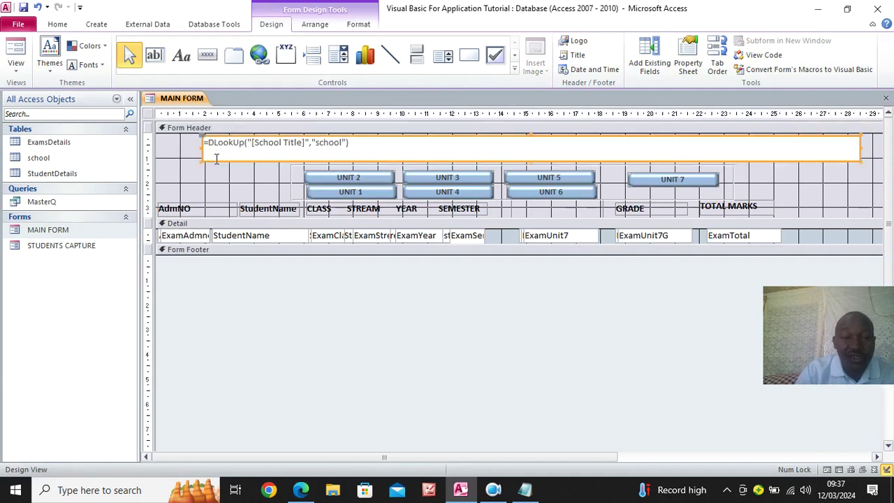
Format the lookup text as 24 point, bold and centred
click(359, 24)
click(208, 45)
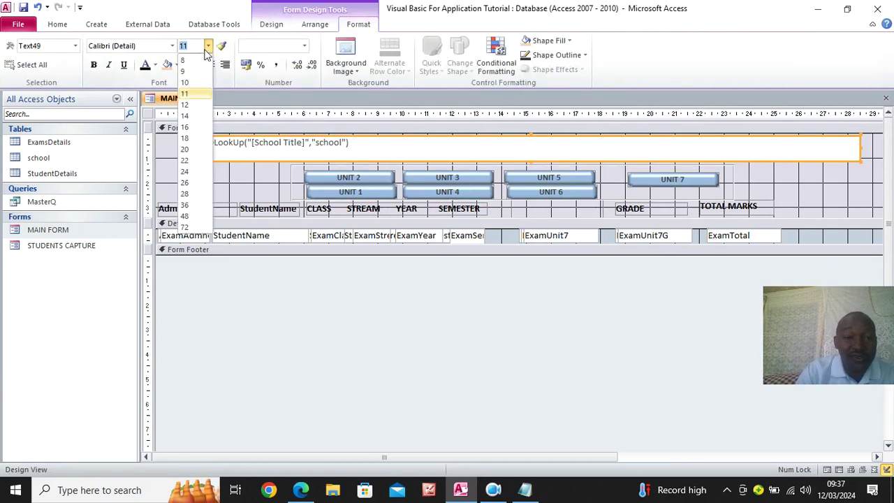
click(203, 171)
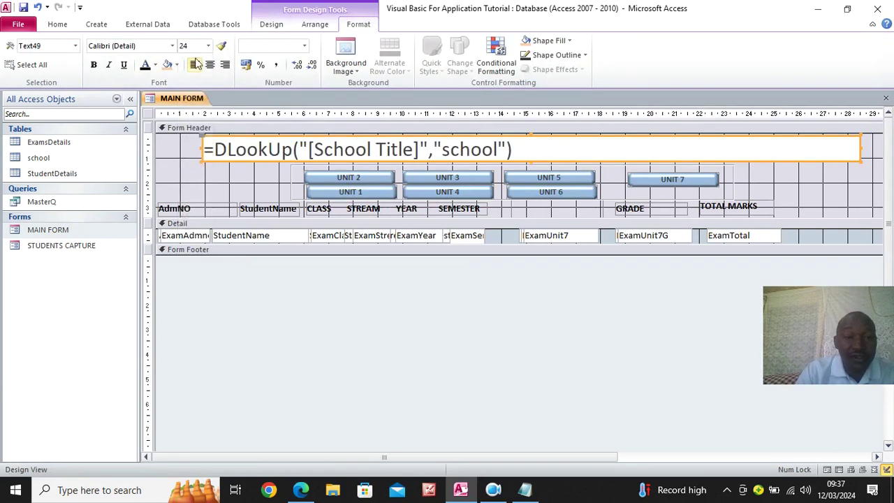
click(94, 64)
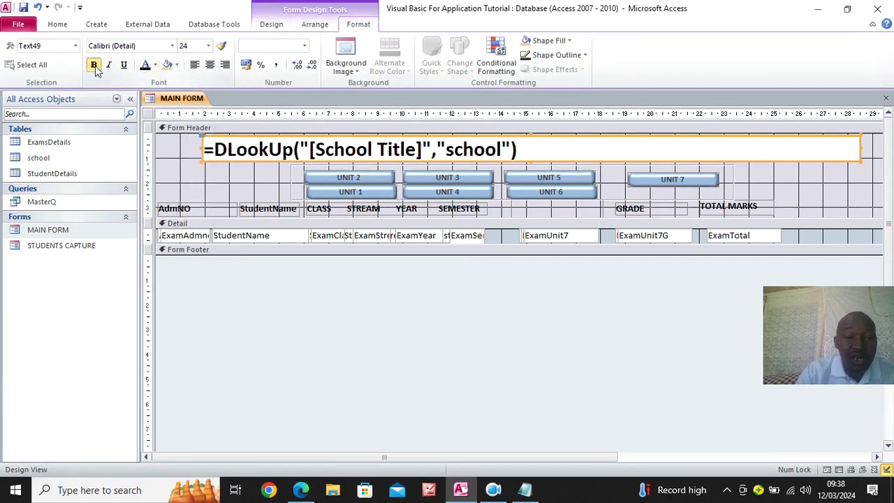
click(210, 65)
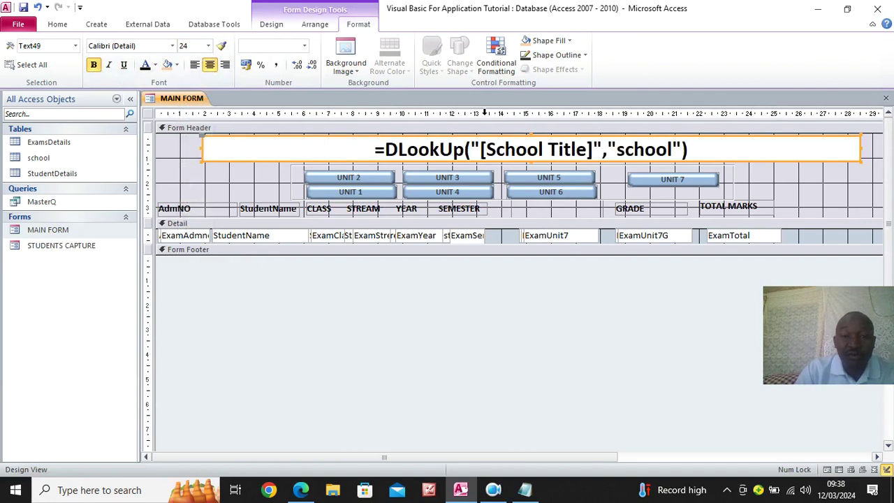
Set the lookup box's Back Style to Transparent, preview MAIN FORM, and close it
click(283, 28)
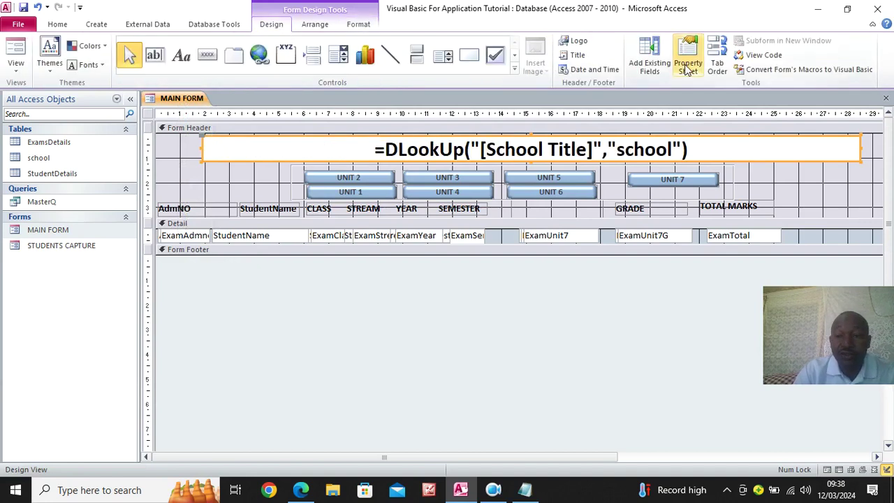
click(685, 64)
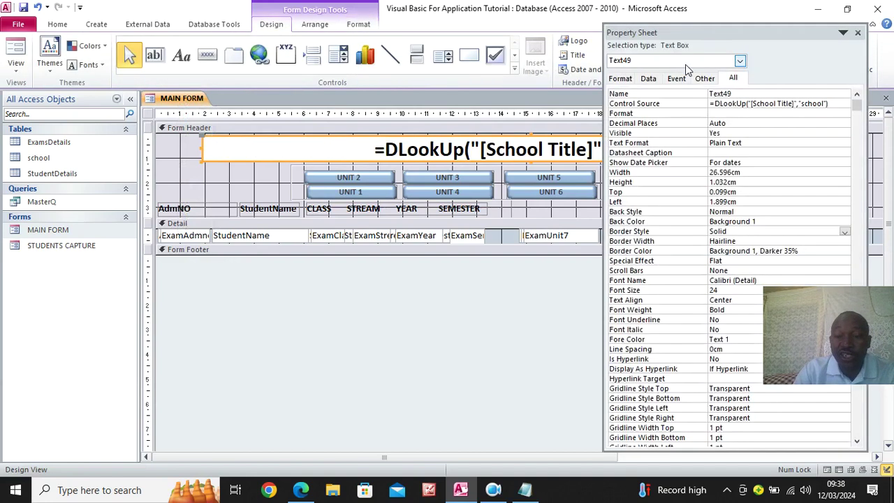
click(815, 211)
click(843, 212)
click(759, 221)
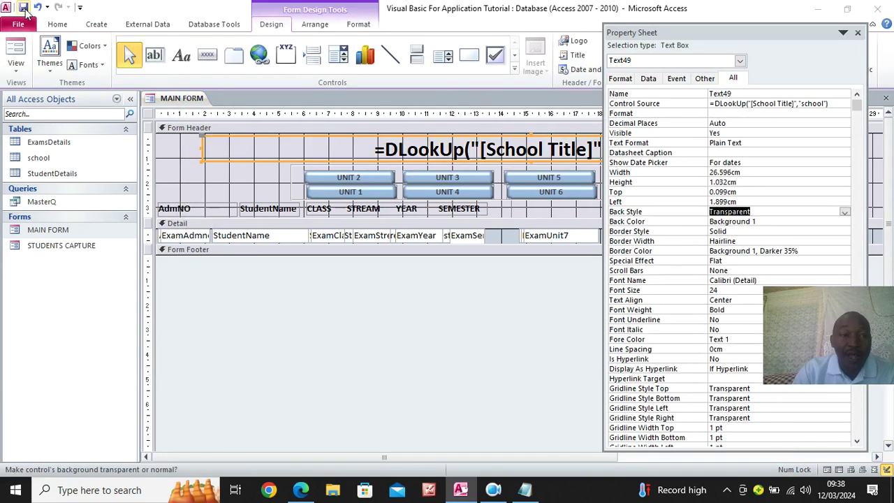
click(17, 52)
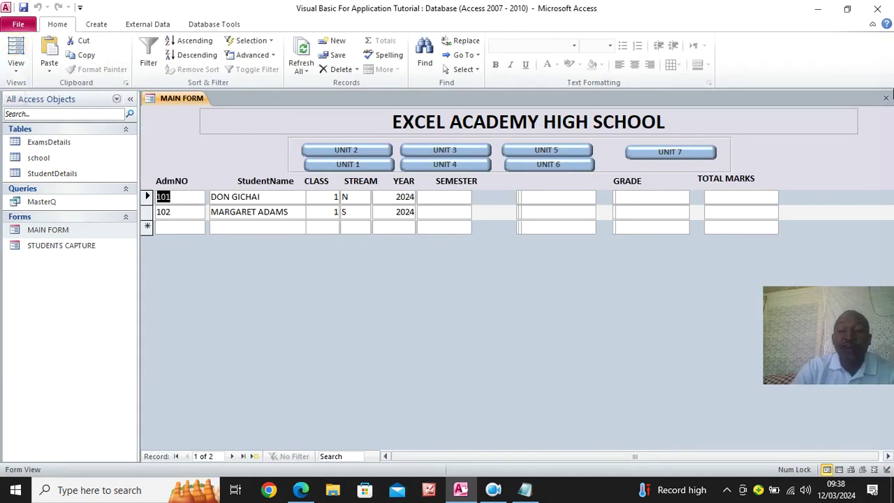
click(885, 98)
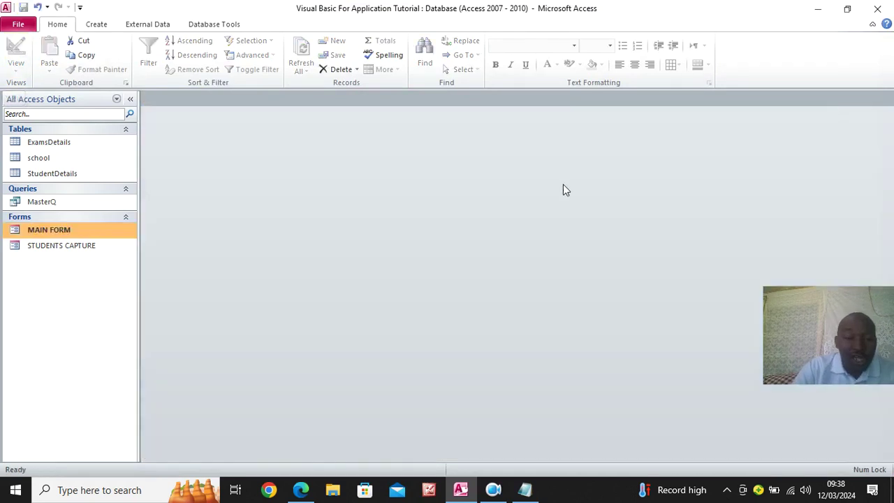
Open STUDENTS CAPTURE in Design View, hide the property sheet, and switch to Form View
click(70, 250)
right_click(70, 253)
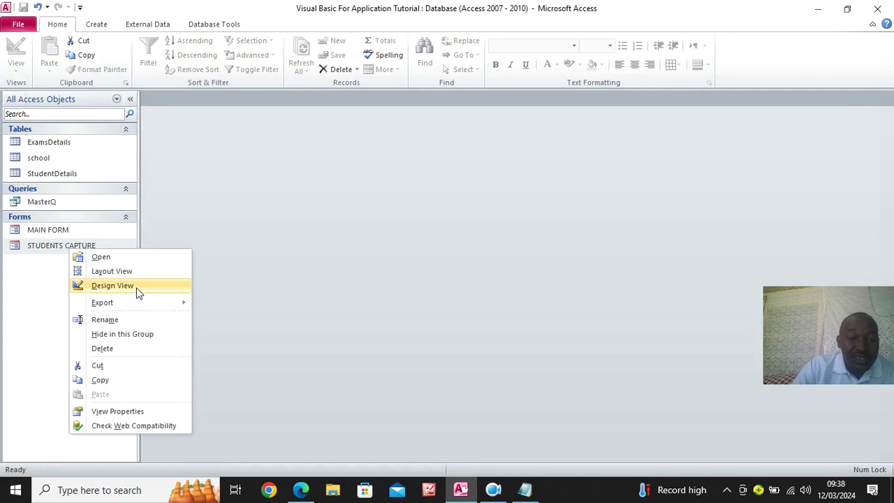
click(134, 287)
click(857, 33)
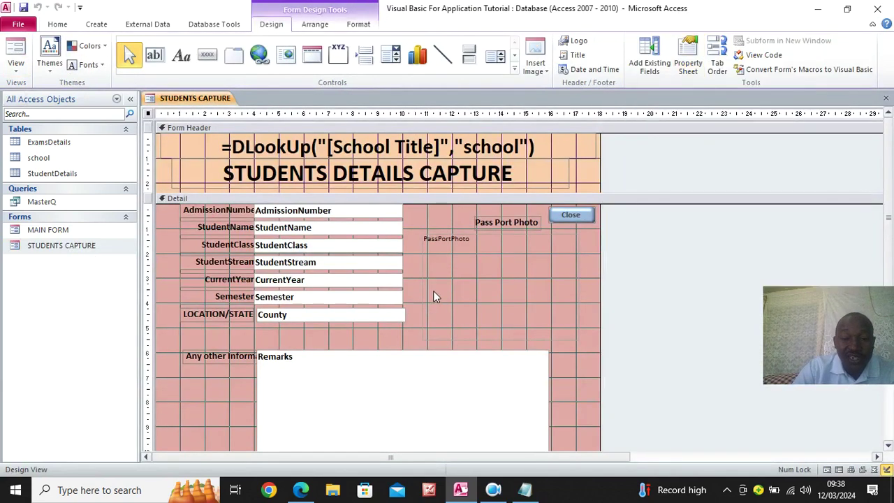
scroll(433, 296, down, 2)
click(15, 56)
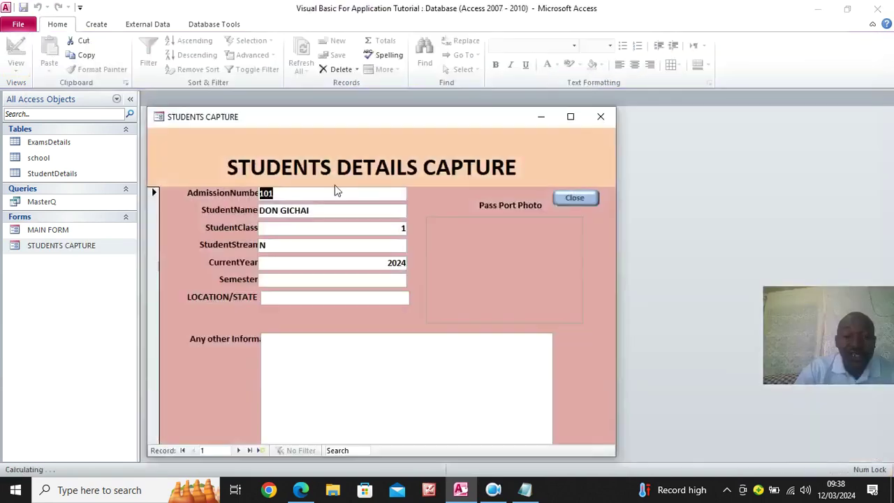
Reposition and enlarge the form window, then return to Design View
drag(316, 121, 284, 60)
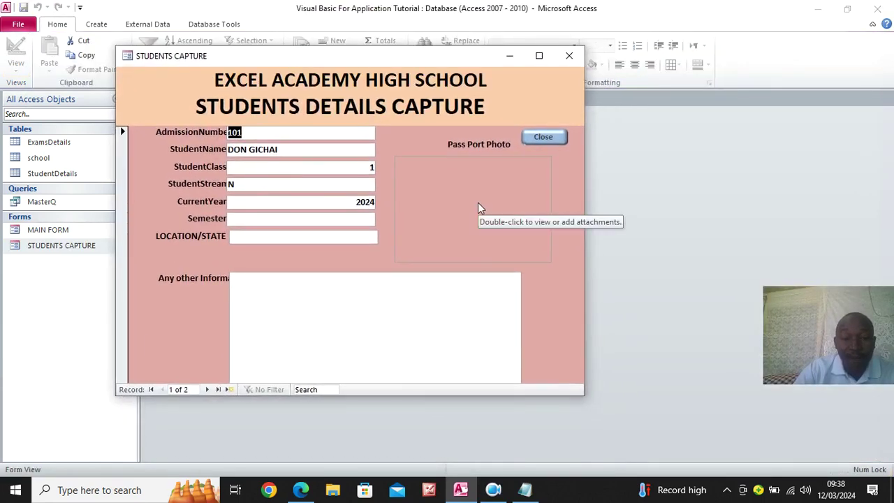
drag(585, 400, 596, 462)
right_click(498, 224)
click(576, 190)
right_click(575, 191)
click(593, 230)
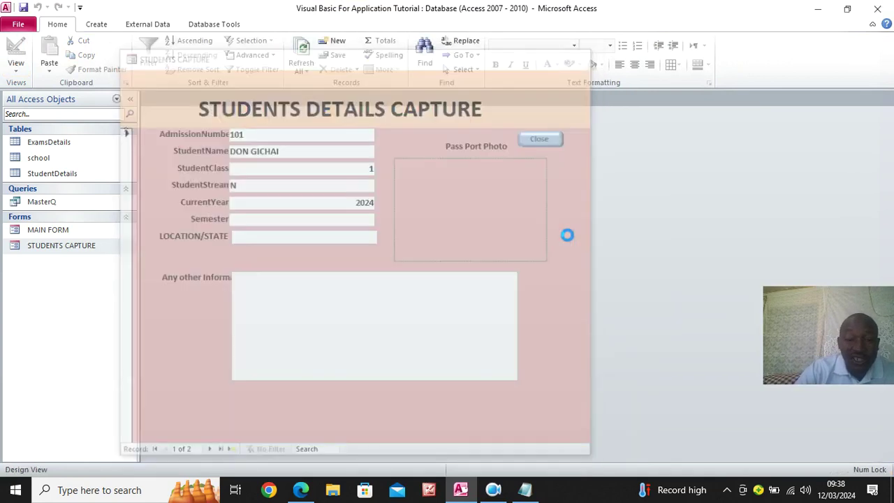
Move the Any other Information label above Remarks, widen and centre it, then view in Form View
click(213, 360)
drag(183, 350, 289, 331)
drag(381, 336, 517, 335)
click(356, 24)
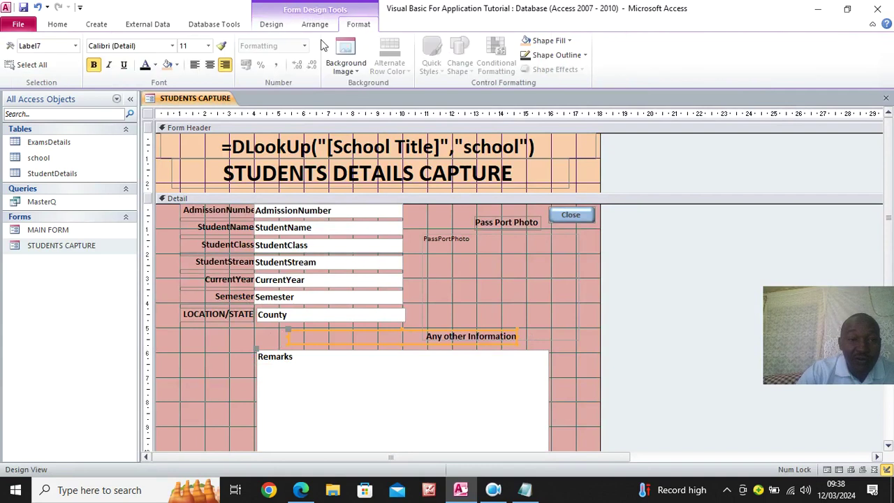
click(209, 65)
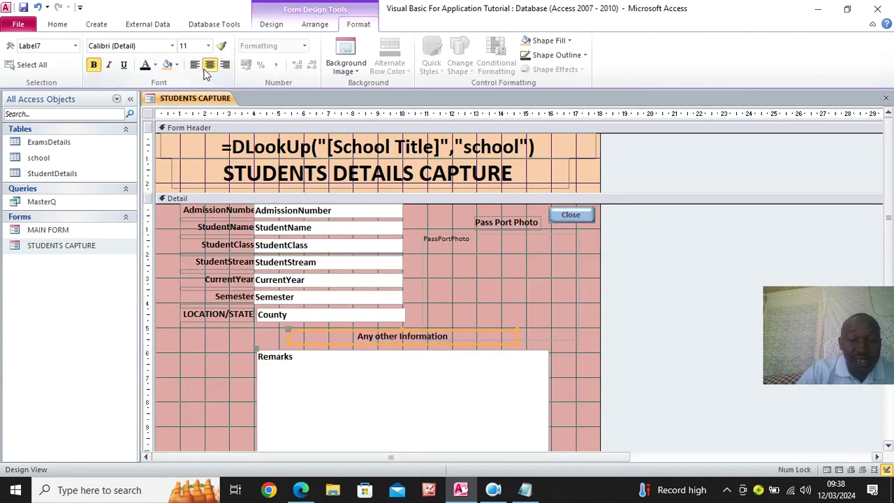
click(57, 24)
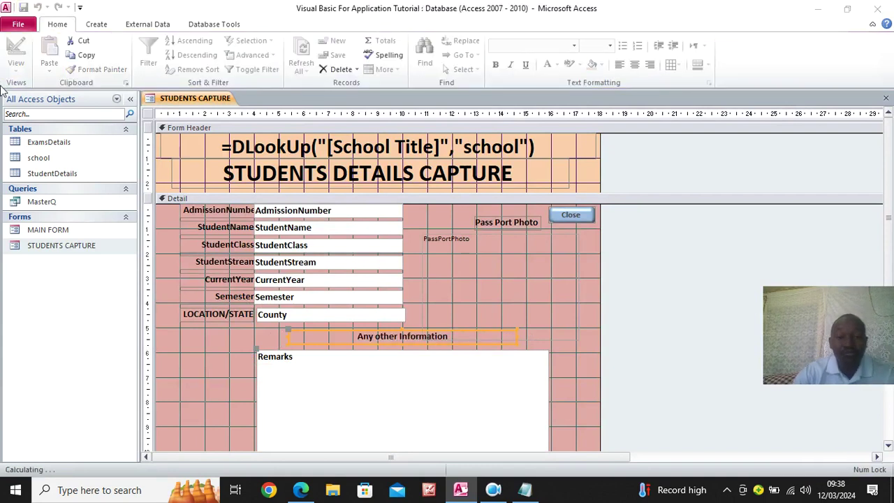
click(16, 51)
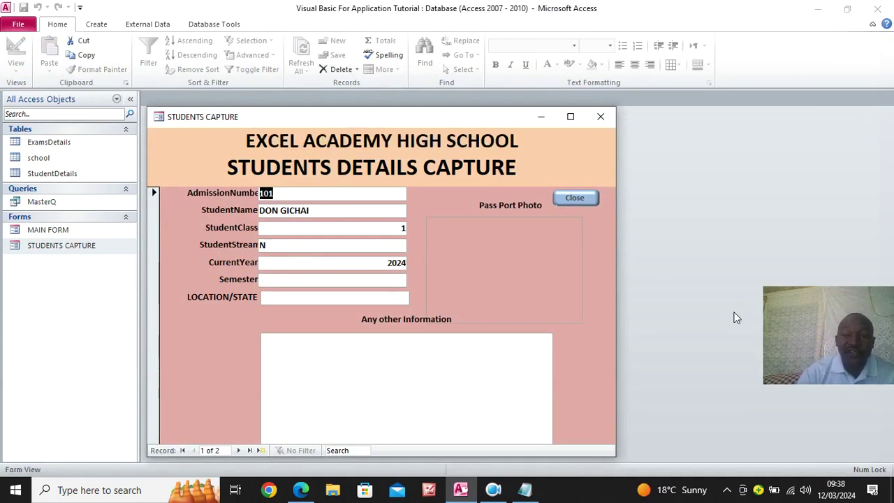
Test the form's close action, cancel it, and open the Pass Port Photo attachments
click(578, 203)
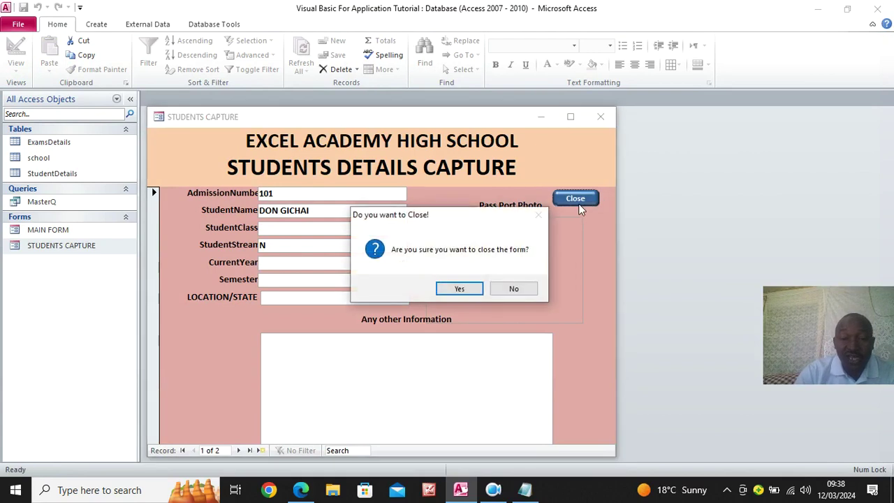
click(525, 289)
mouse_move(522, 259)
click(464, 202)
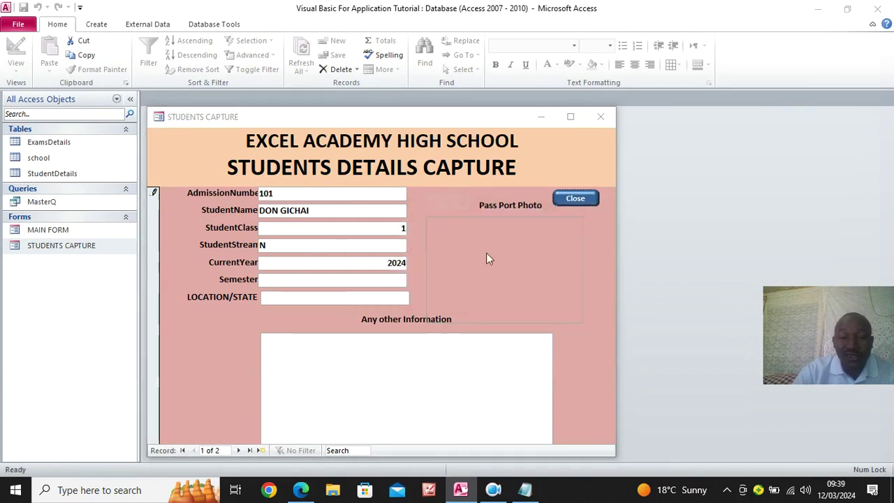
Attach VBA THUMB from the Pictures folder as record 1's passport photo
click(545, 209)
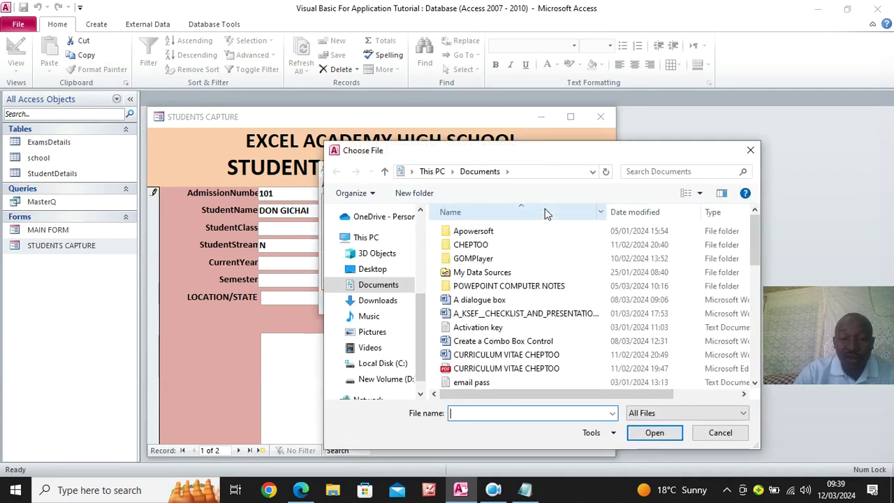
click(380, 334)
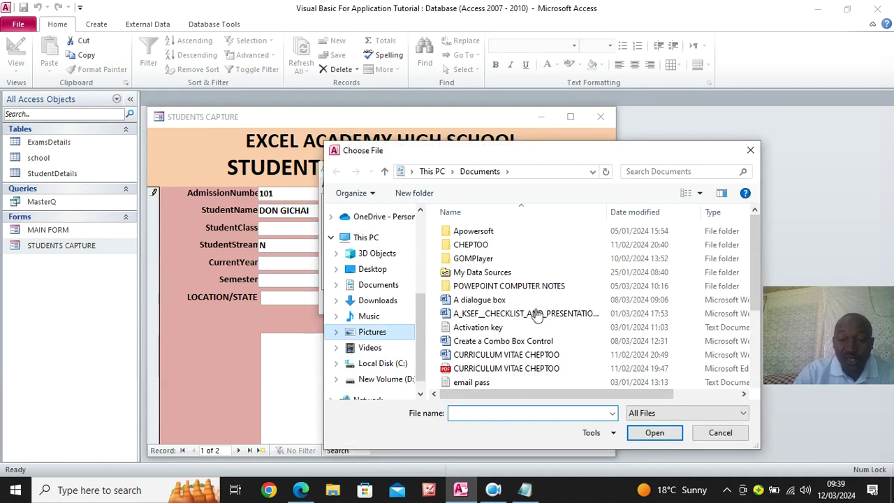
scroll(546, 310, down, 1)
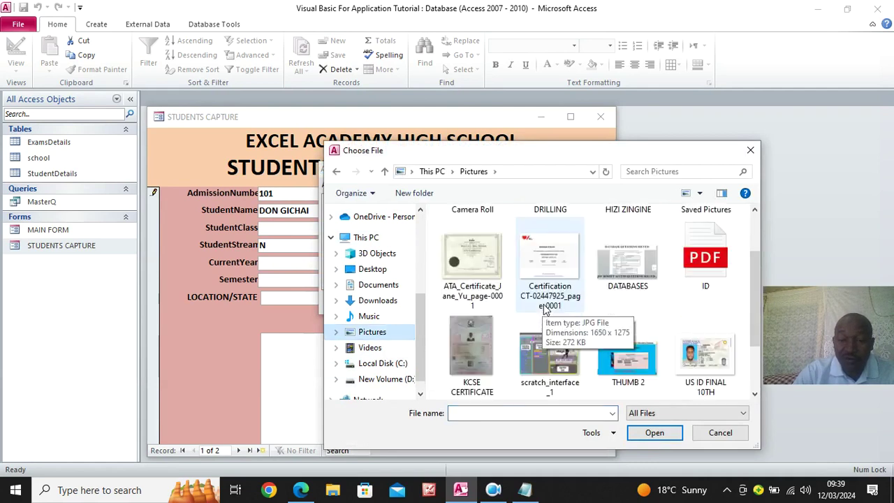
scroll(545, 309, down, 1)
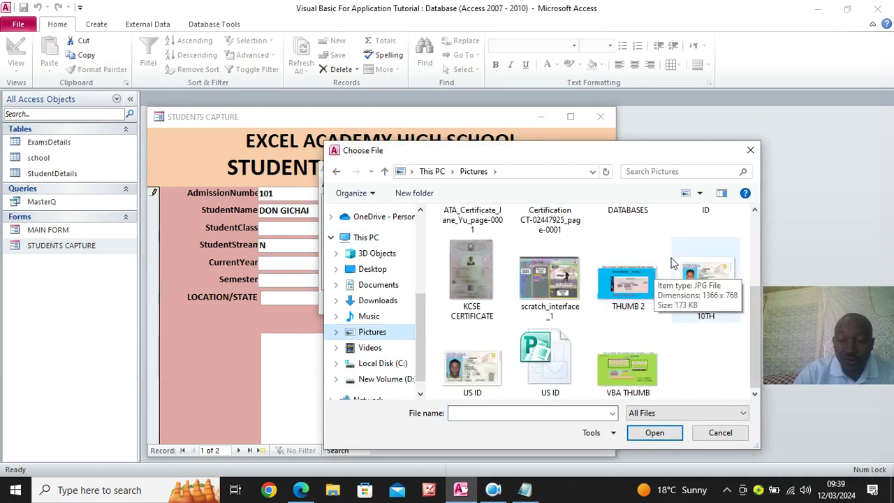
scroll(524, 343, up, 3)
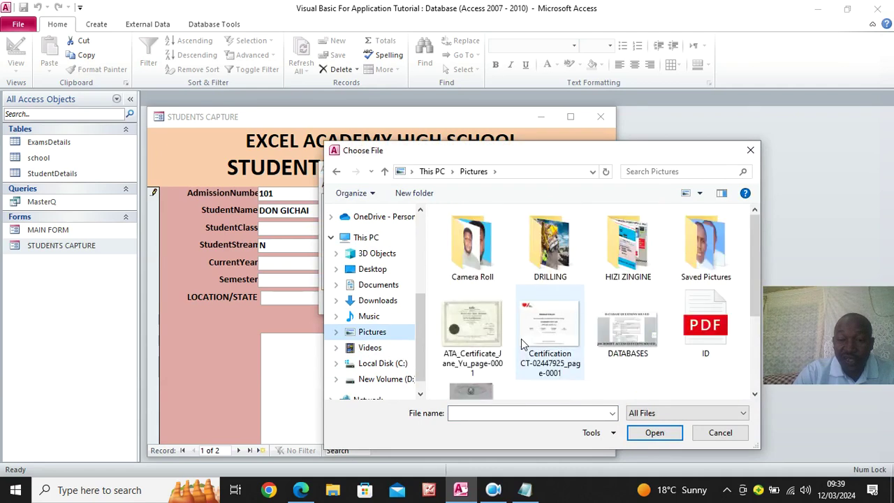
scroll(558, 386, down, 3)
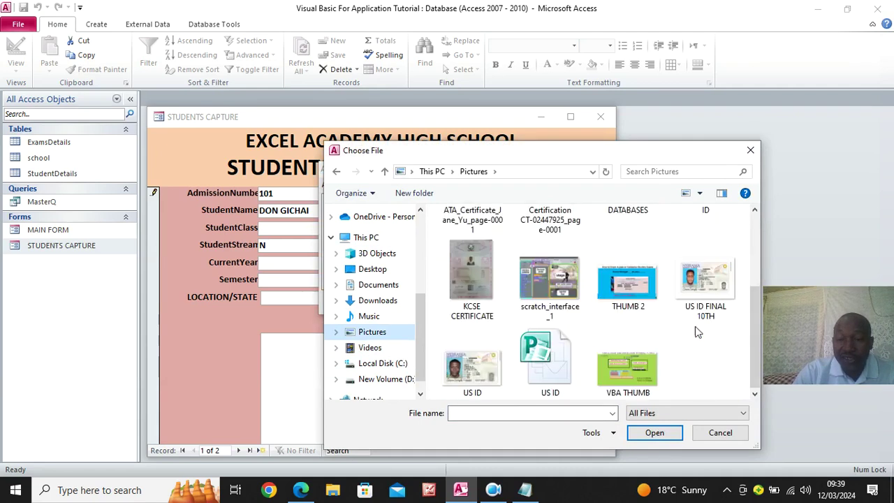
double_click(631, 372)
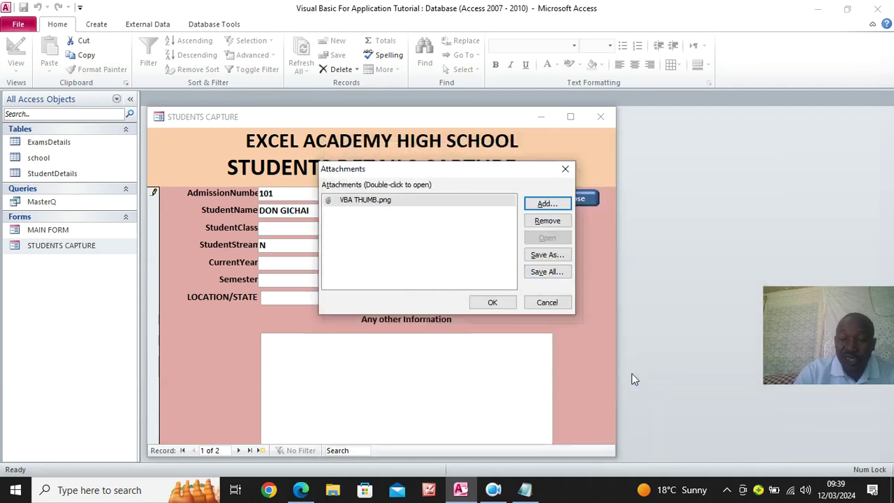
click(501, 304)
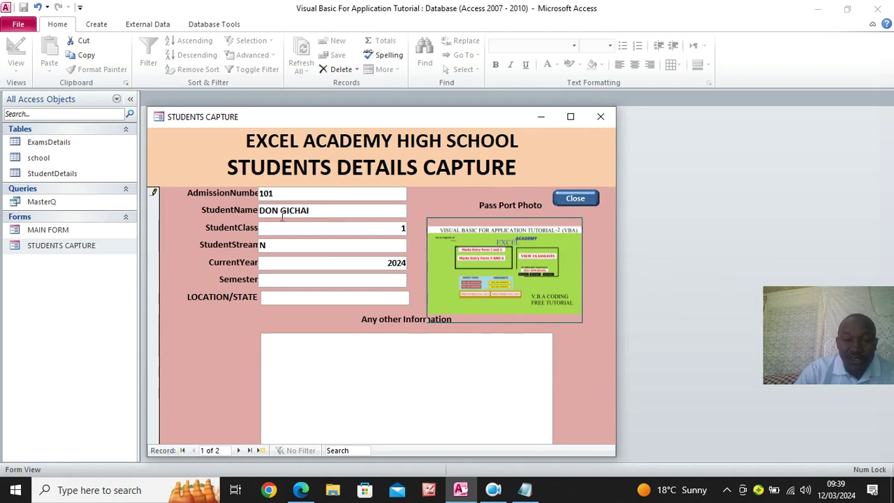
Switch STUDENTS CAPTURE to Design View and float the form's Property Sheet mid-screen
drag(346, 116, 367, 31)
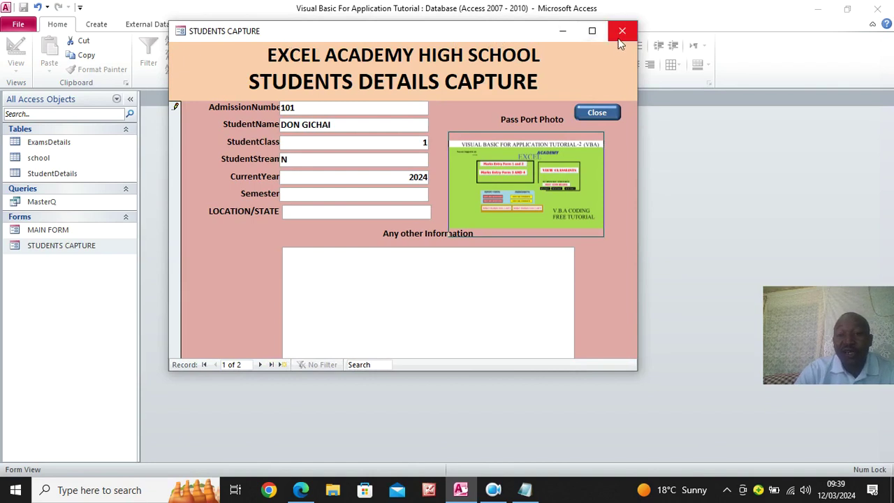
right_click(332, 34)
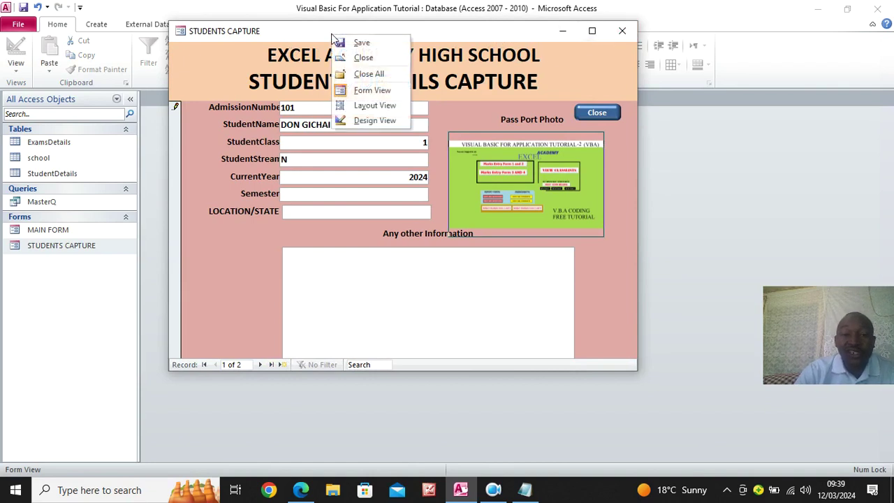
click(376, 106)
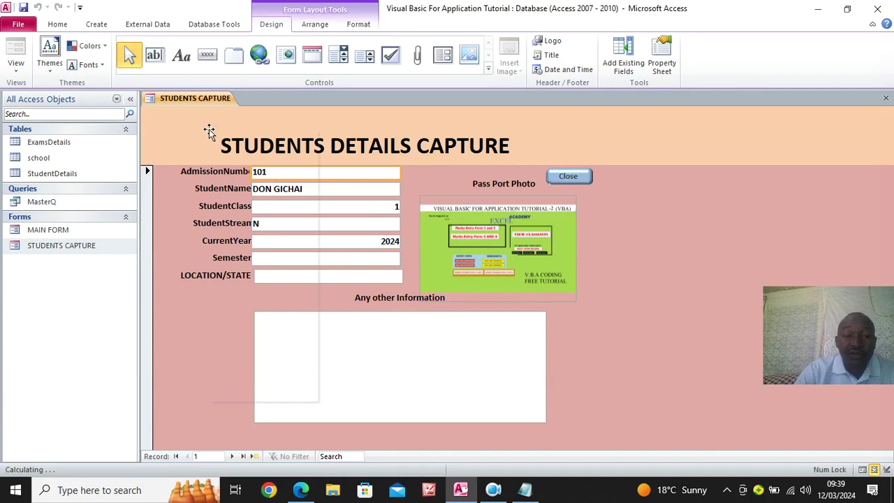
right_click(209, 132)
right_click(160, 98)
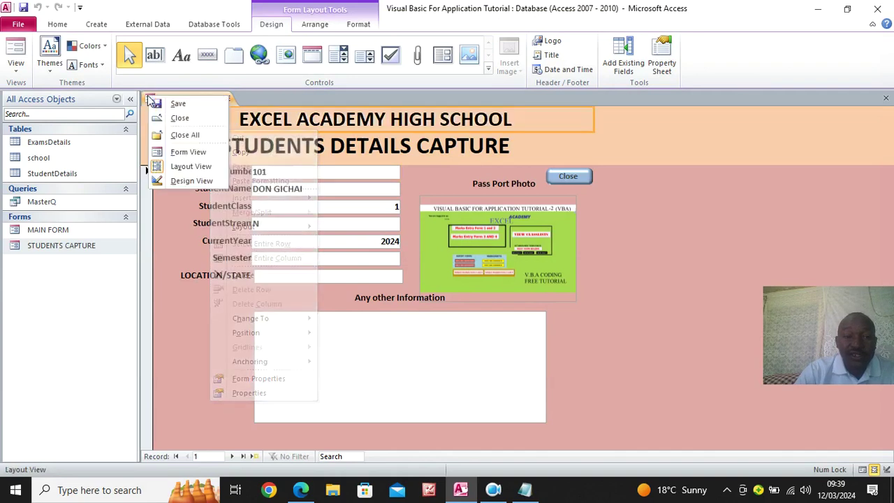
click(183, 180)
click(692, 59)
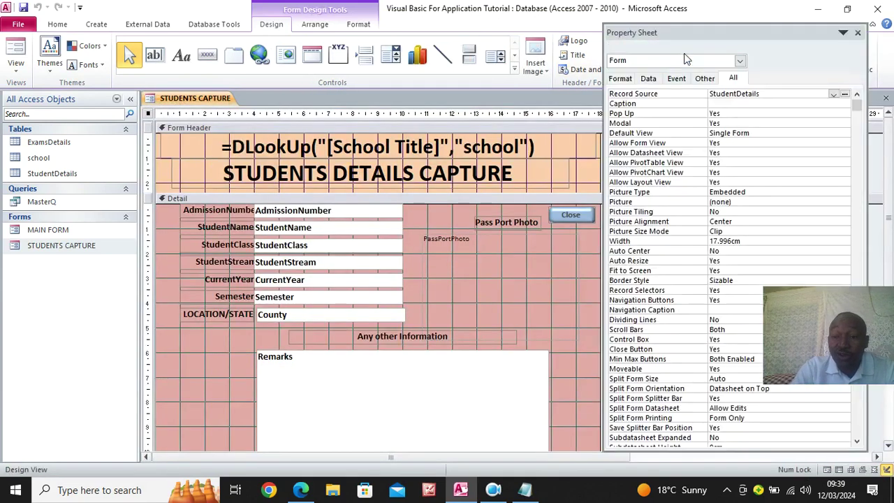
double_click(677, 19)
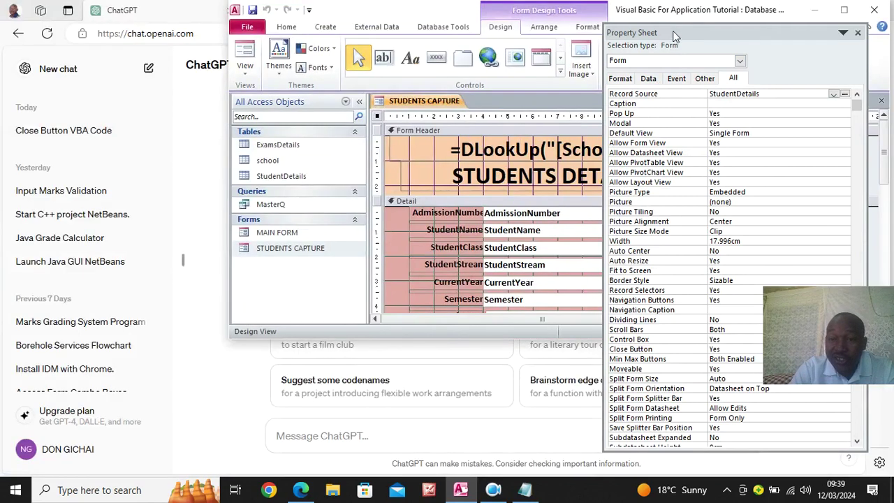
click(845, 12)
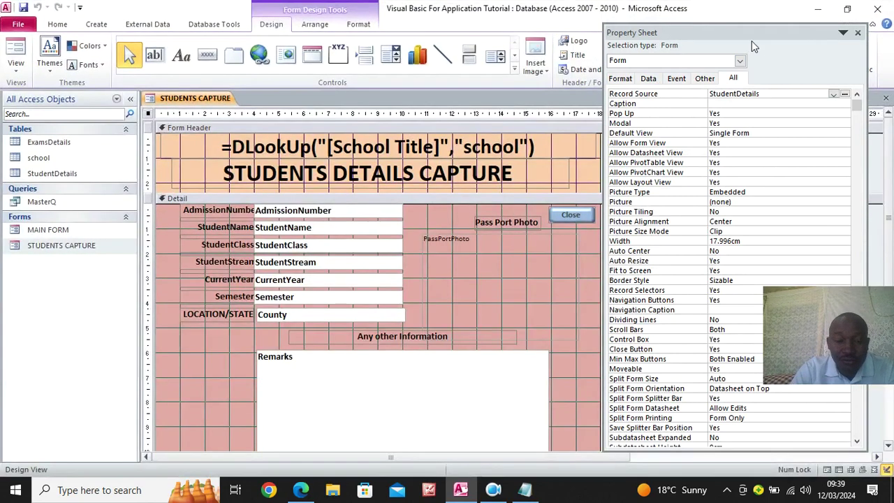
drag(733, 32, 588, 16)
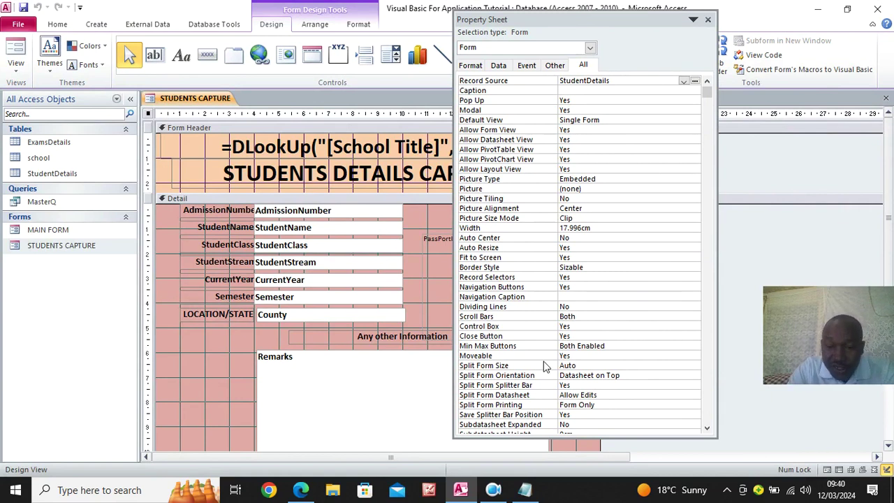
scroll(547, 366, down, 2)
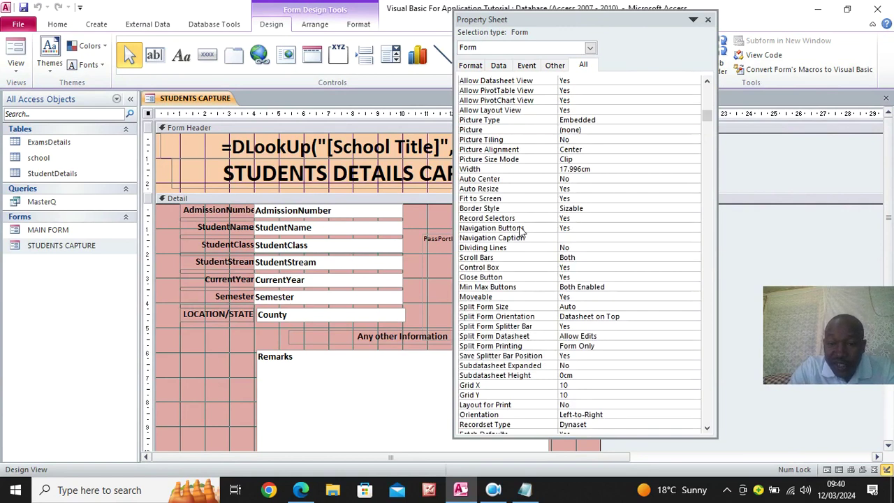
Set Navigation Buttons, Record Selectors, Close Button and Control Box to No, Min Max Buttons to None
double_click(576, 228)
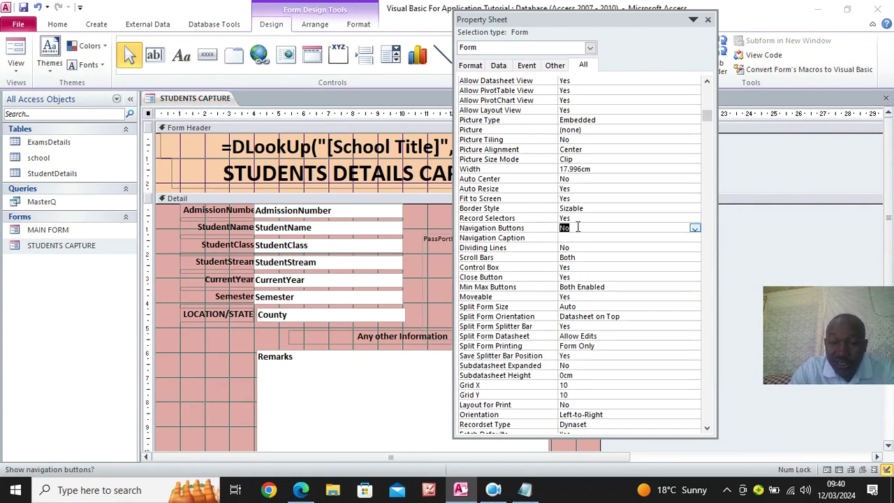
double_click(558, 217)
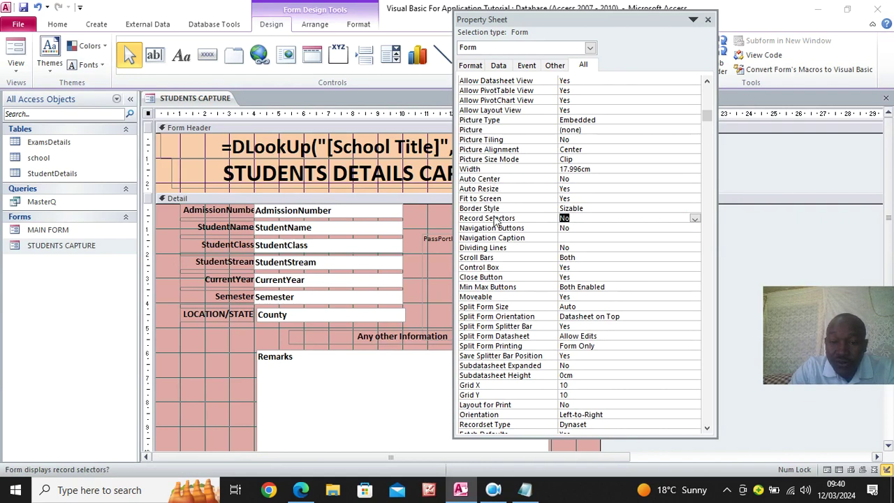
double_click(590, 277)
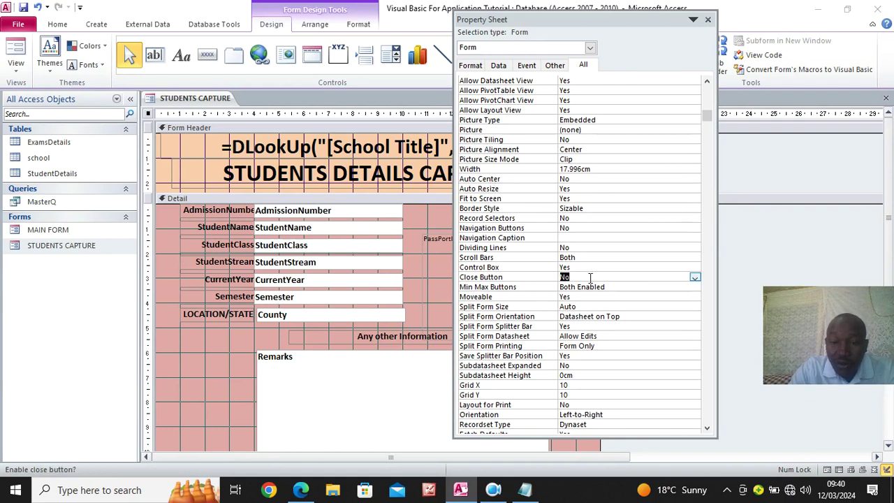
double_click(569, 268)
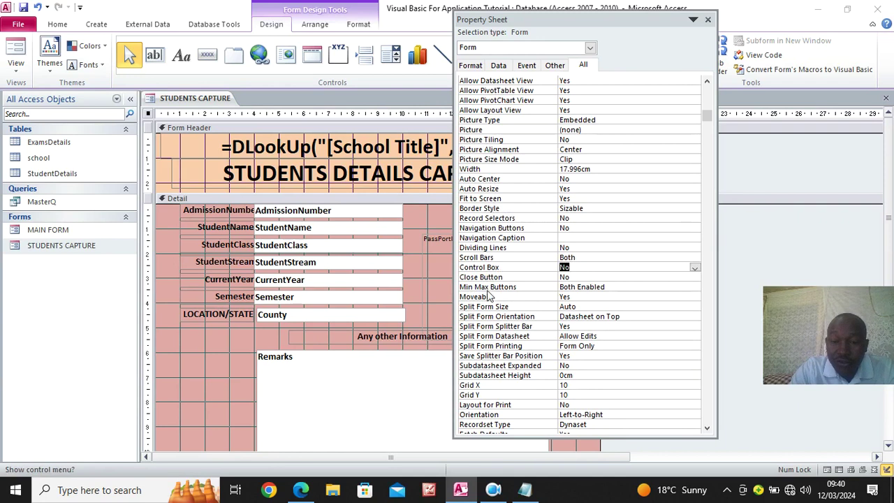
click(607, 286)
click(693, 287)
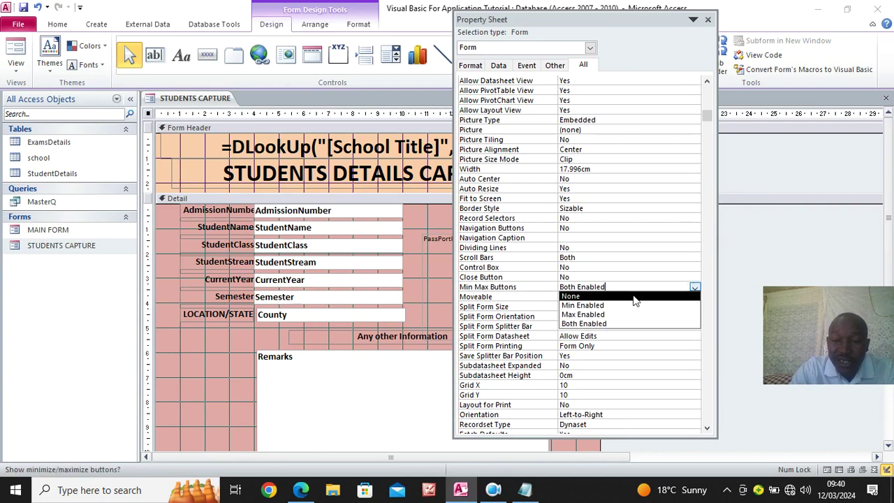
click(601, 297)
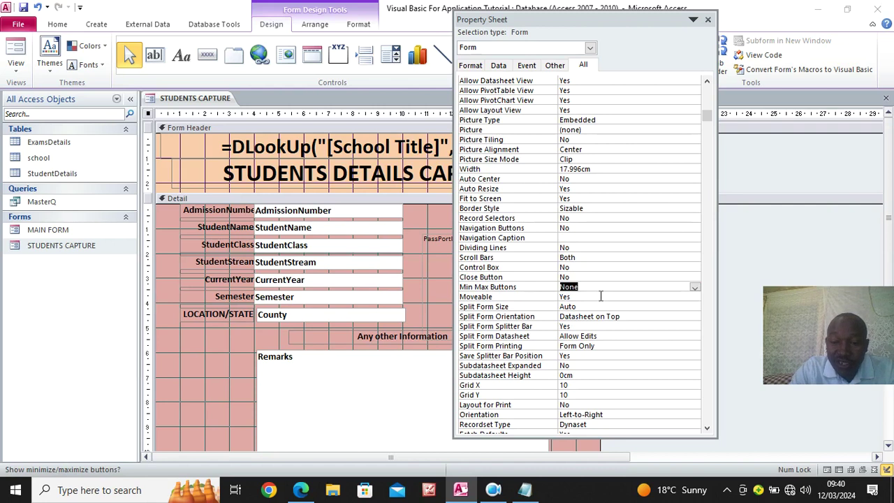
click(707, 19)
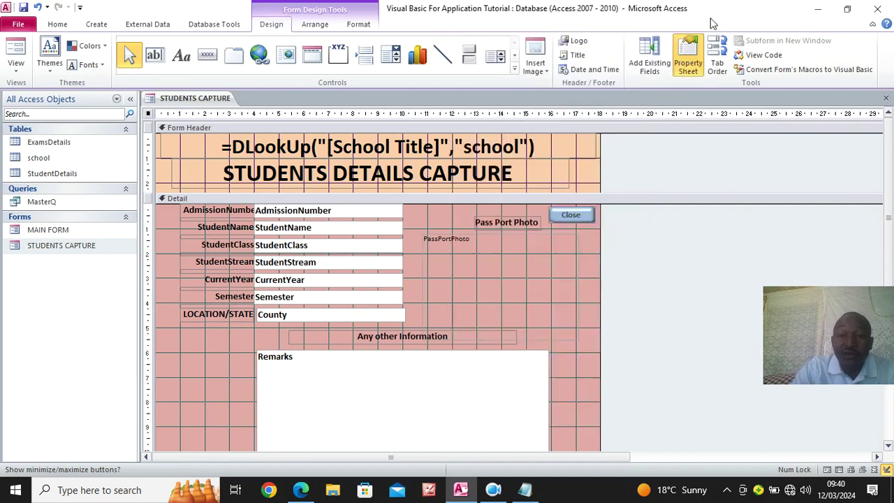
Add a text-captioned Next Record button left of the Remarks box
click(23, 8)
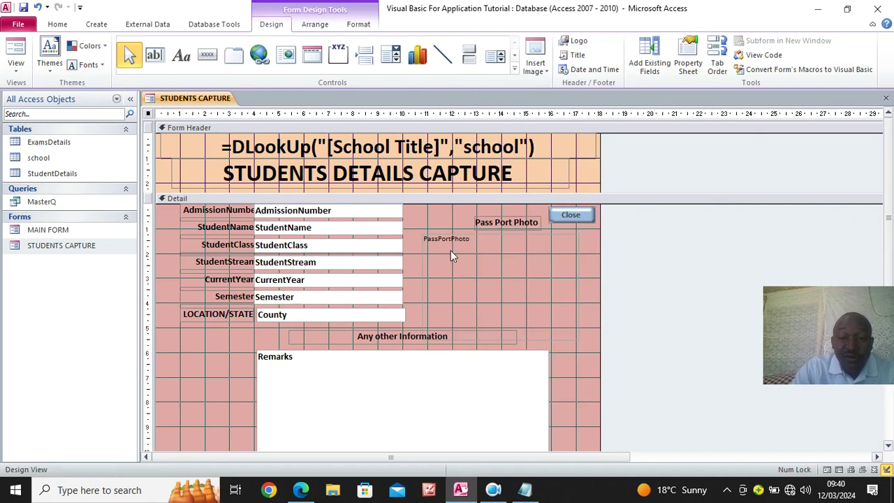
scroll(489, 245, down, 2)
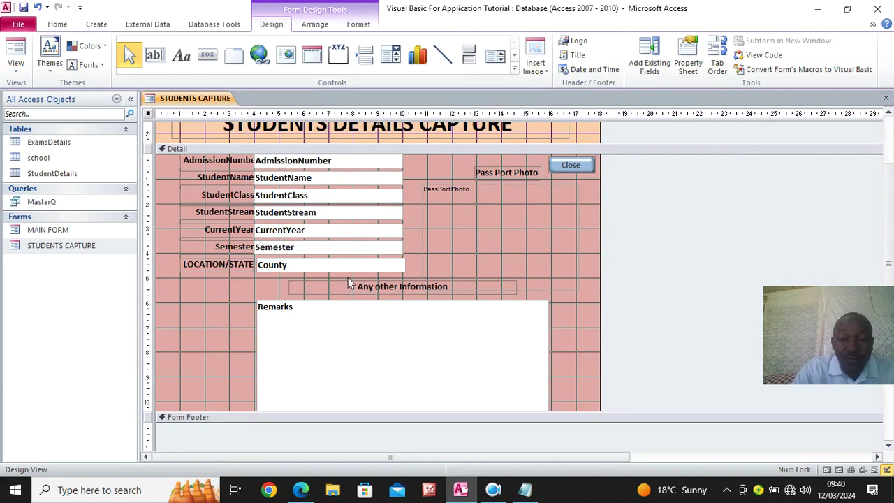
click(207, 56)
drag(173, 292, 223, 308)
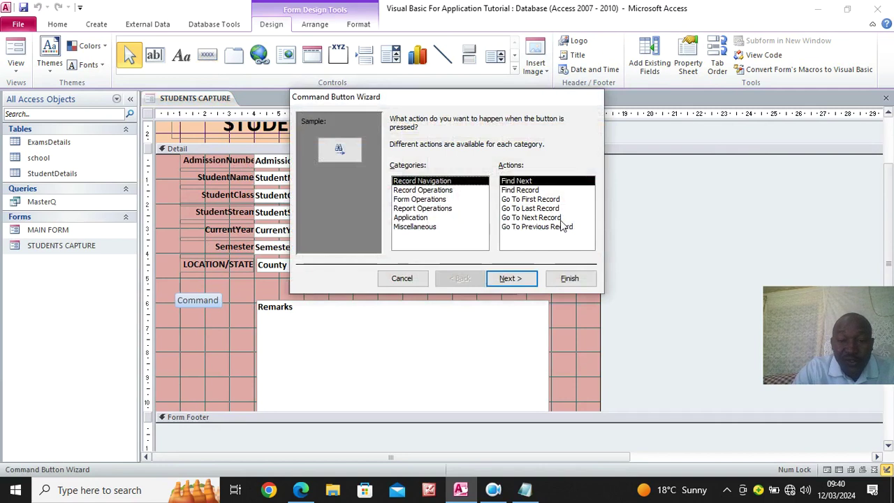
click(555, 218)
click(520, 278)
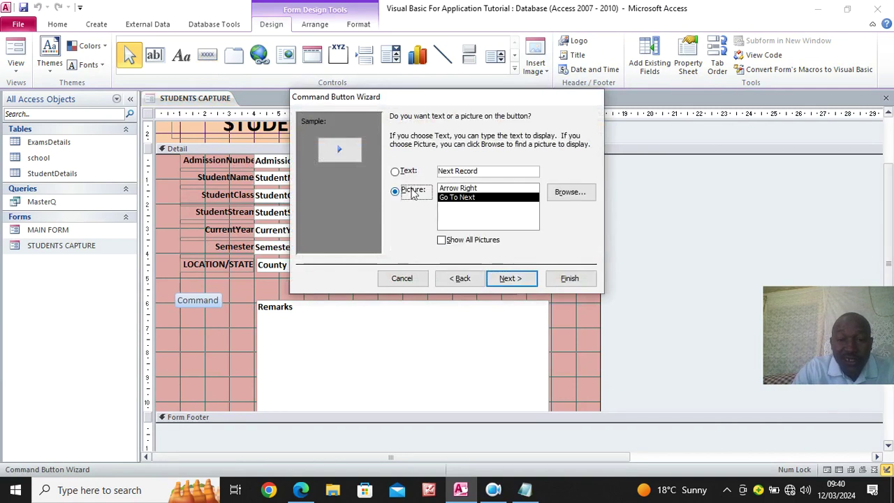
click(395, 171)
click(569, 278)
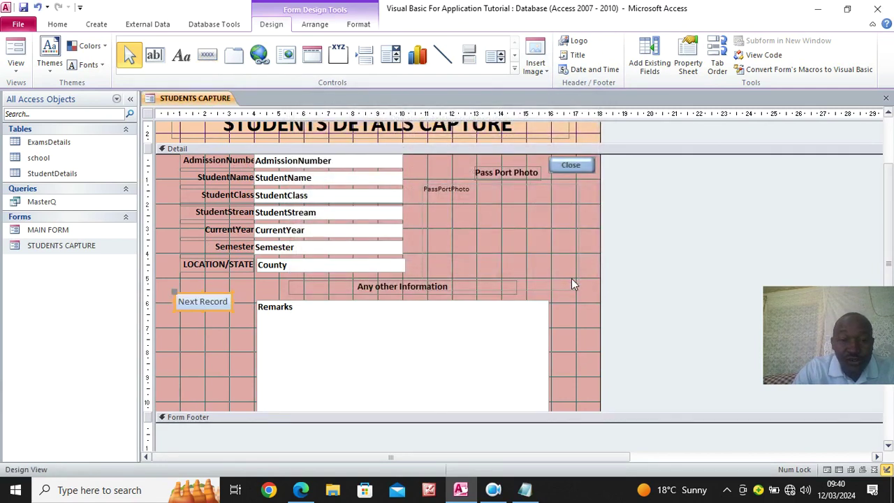
Add a text-captioned Previous Record button below it and widen Next Record slightly
click(207, 55)
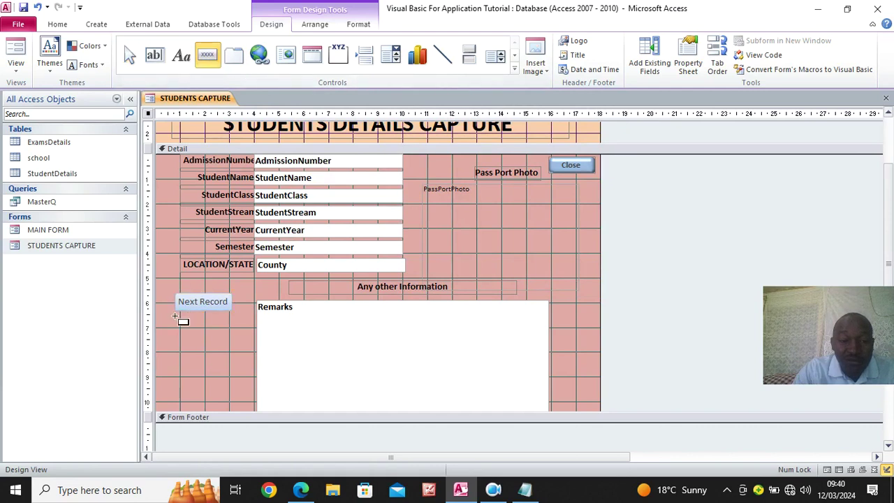
drag(174, 316, 229, 333)
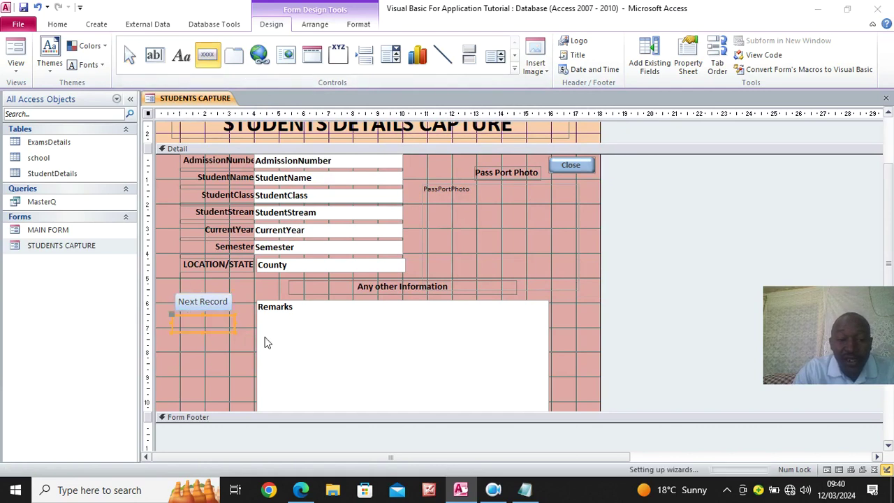
click(534, 227)
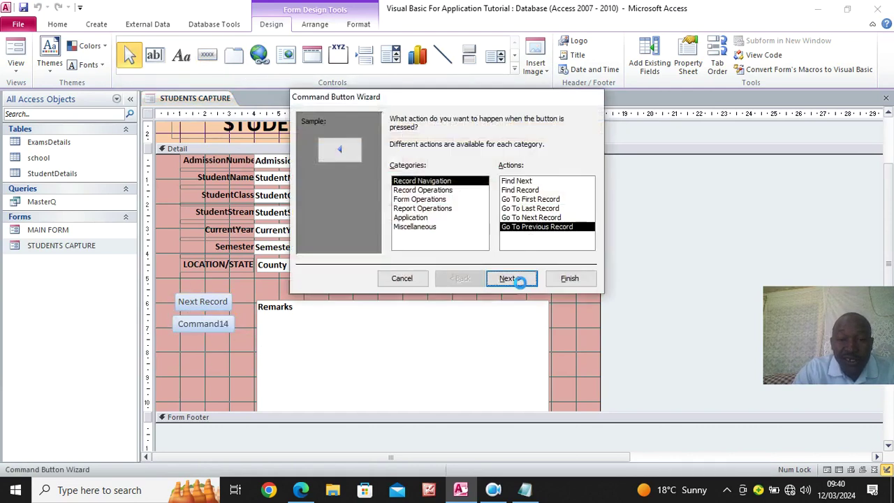
click(510, 278)
click(408, 173)
click(587, 278)
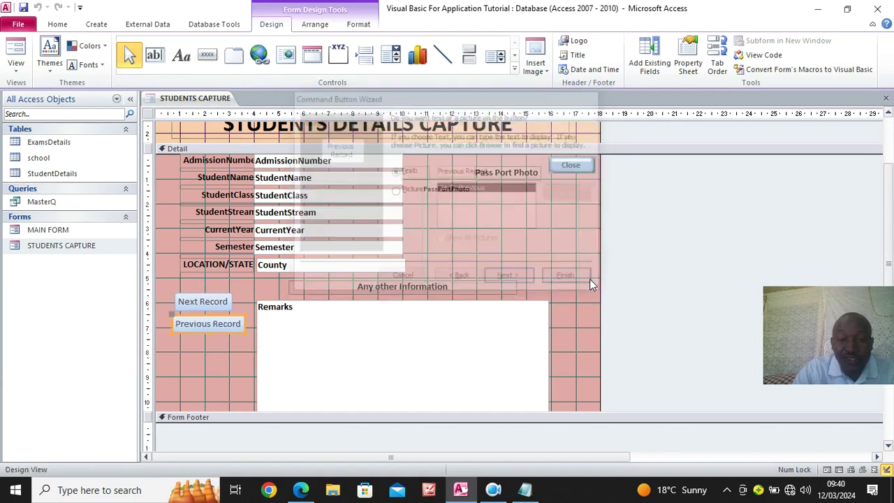
click(232, 301)
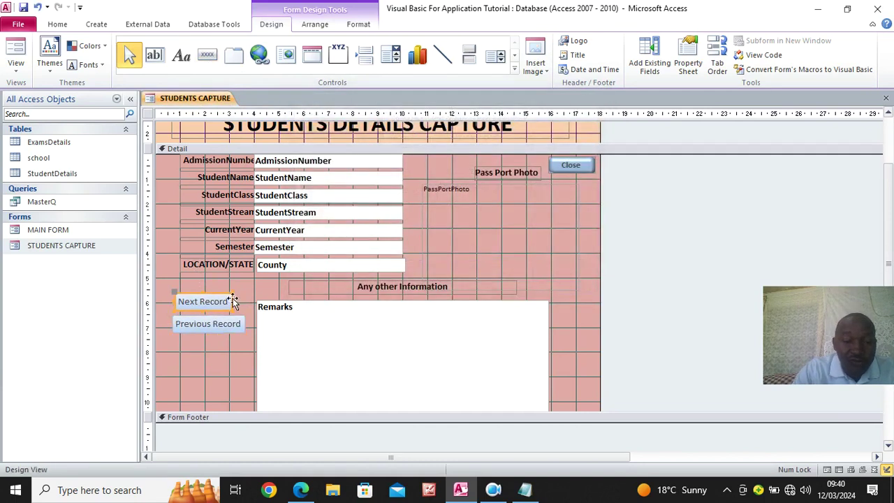
drag(232, 301, 246, 301)
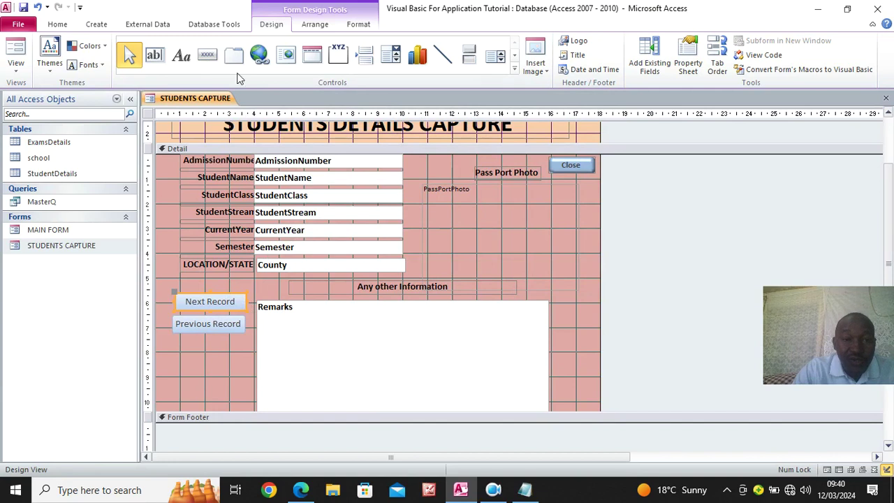
click(206, 58)
Add a text-captioned Add New Record button below Previous Record and widen it to match
drag(175, 338, 259, 359)
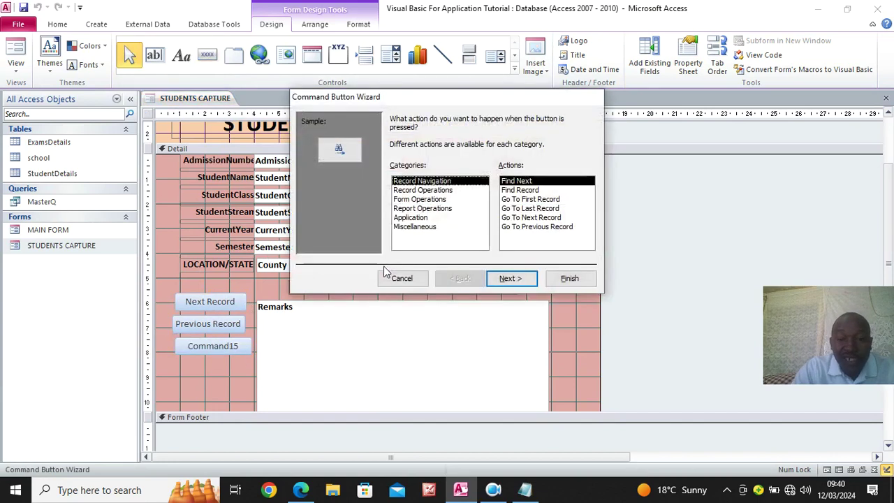
click(421, 190)
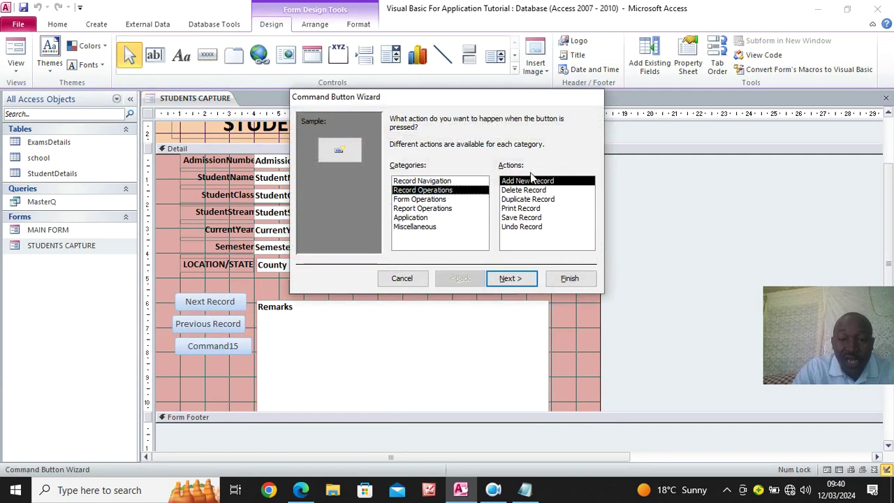
click(514, 279)
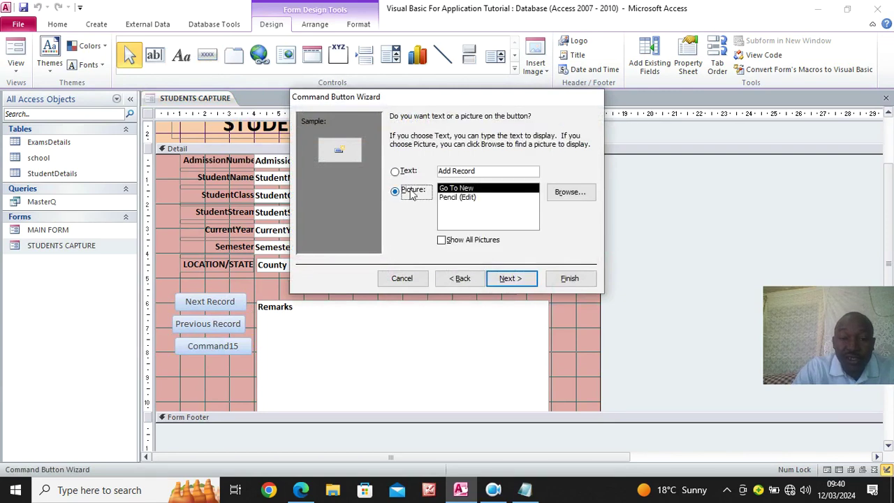
click(406, 172)
click(512, 279)
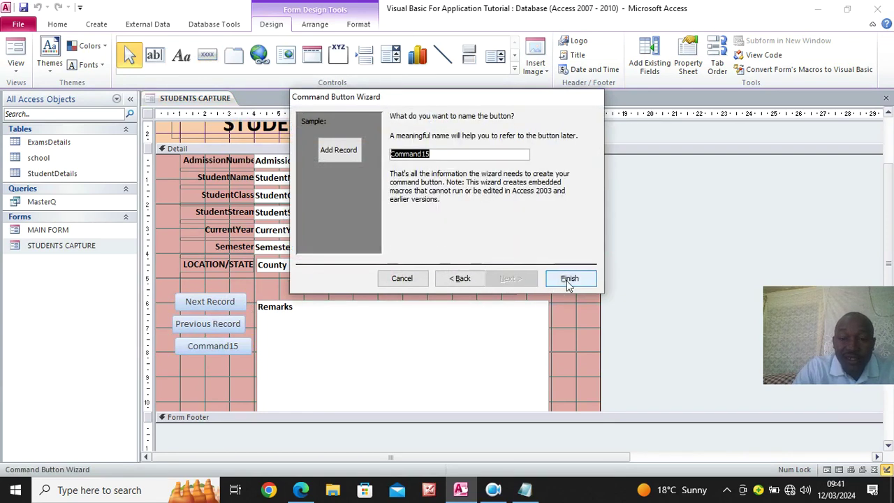
click(569, 278)
drag(229, 345, 245, 346)
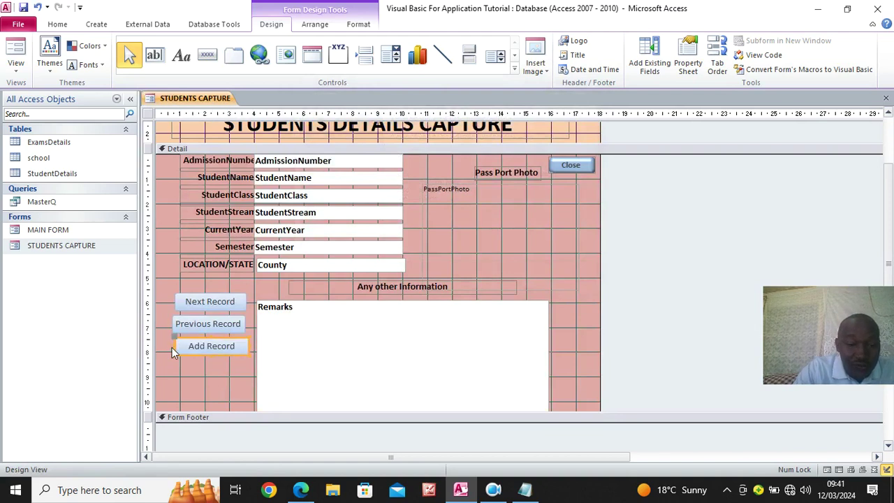
drag(175, 345, 171, 346)
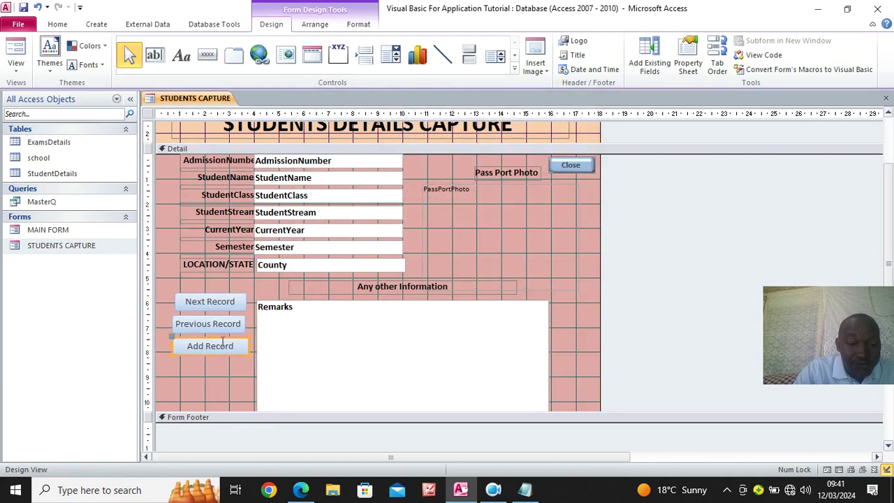
Add a text-captioned Delete Record button below Add Record, widened to match the others
click(208, 54)
drag(175, 359, 253, 377)
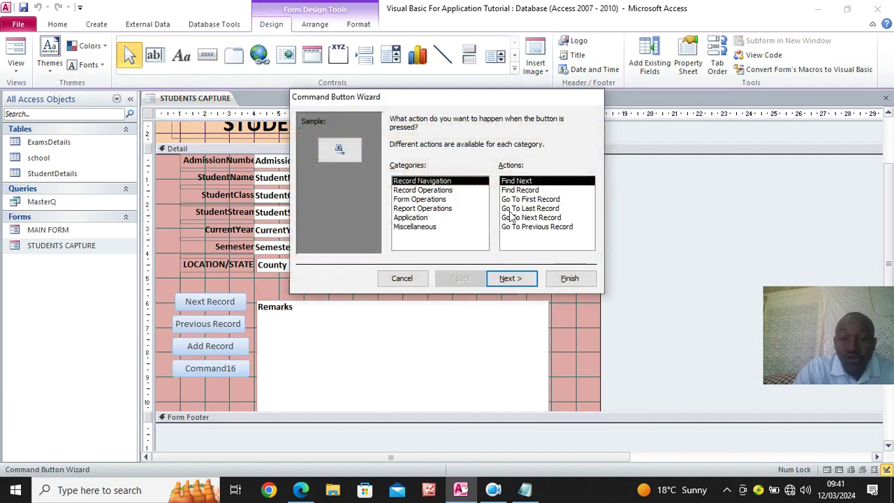
click(423, 191)
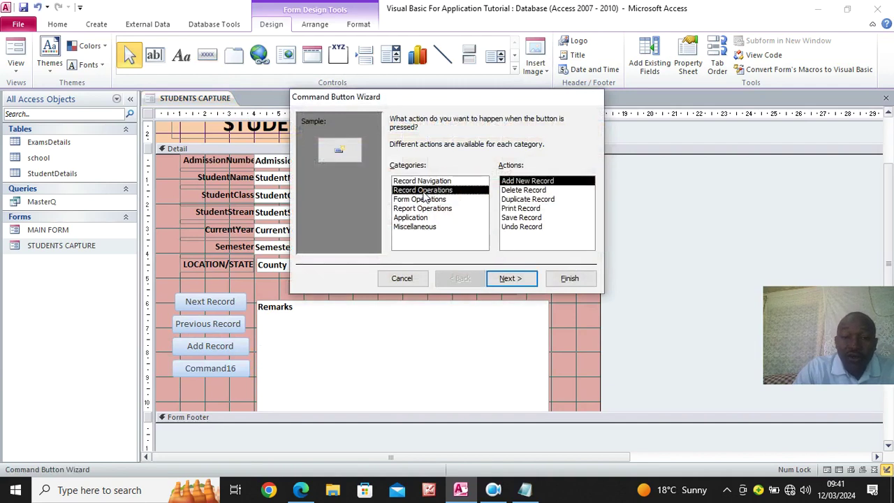
click(522, 190)
click(524, 277)
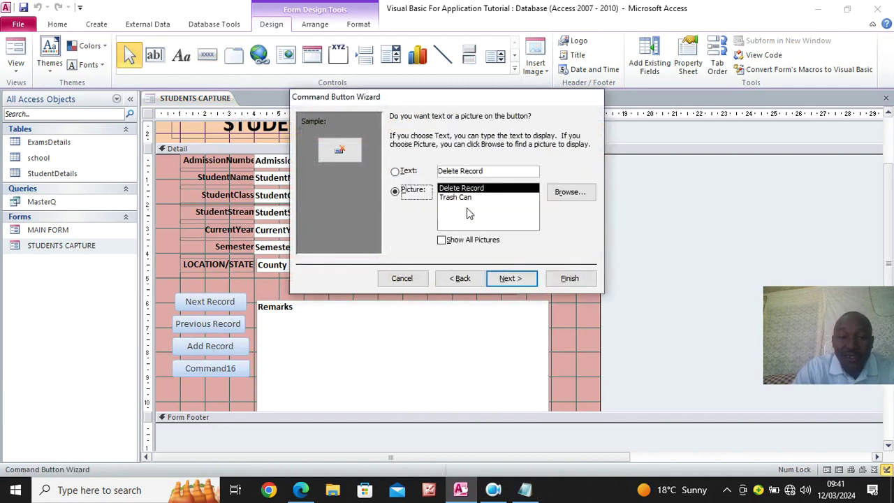
click(408, 173)
click(517, 278)
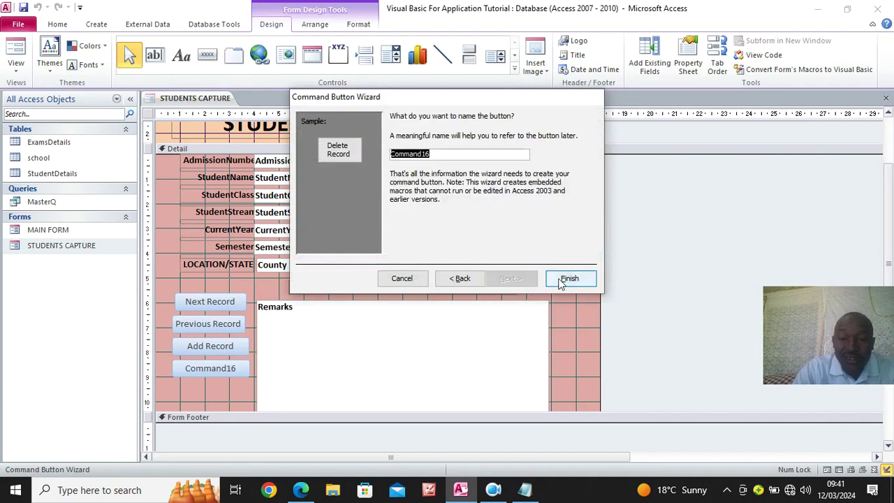
click(570, 278)
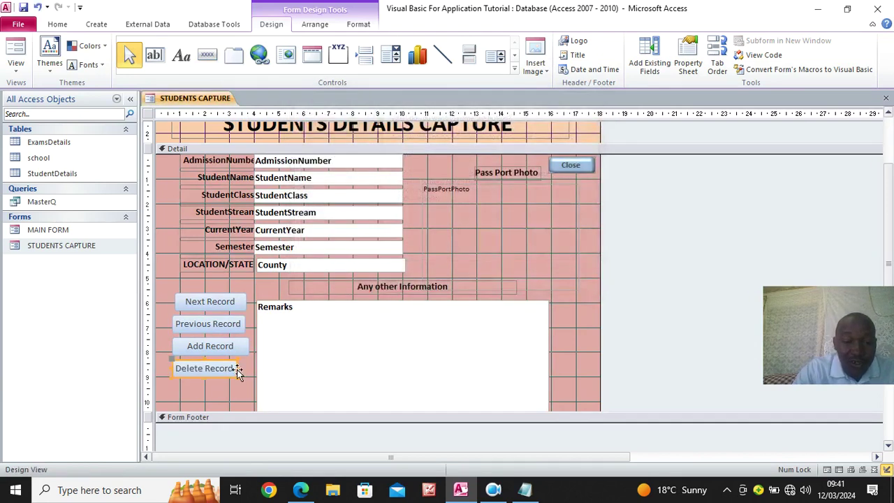
drag(238, 368, 213, 292)
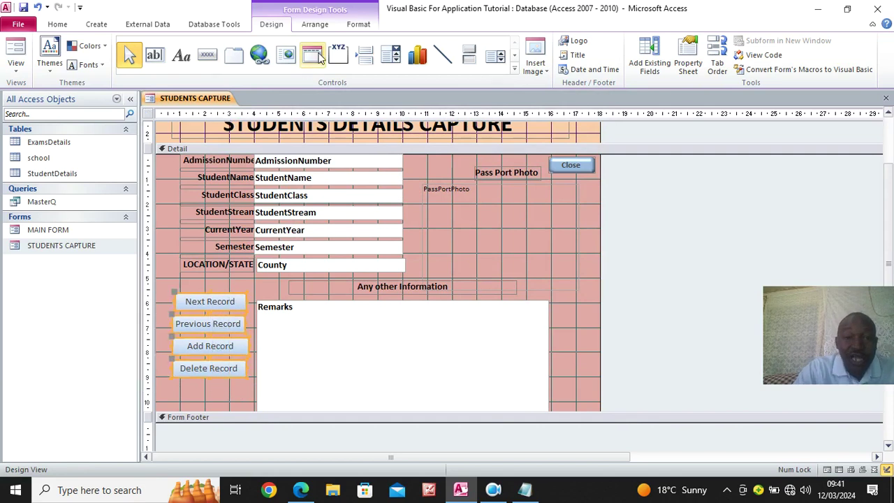
Make the four record buttons' captions bold and fill the buttons green
click(359, 25)
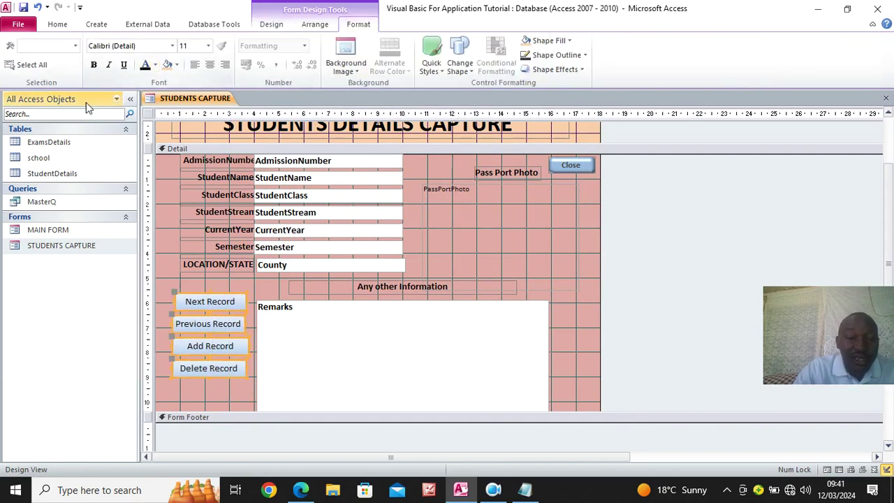
click(94, 66)
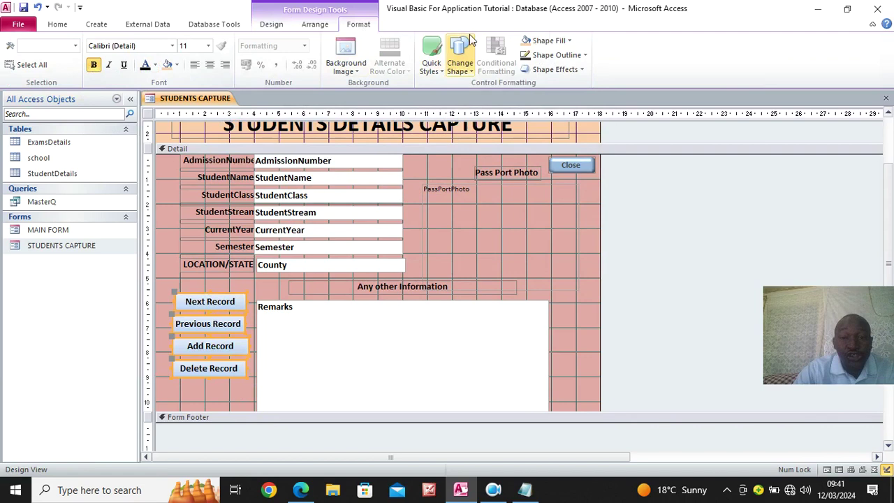
click(564, 40)
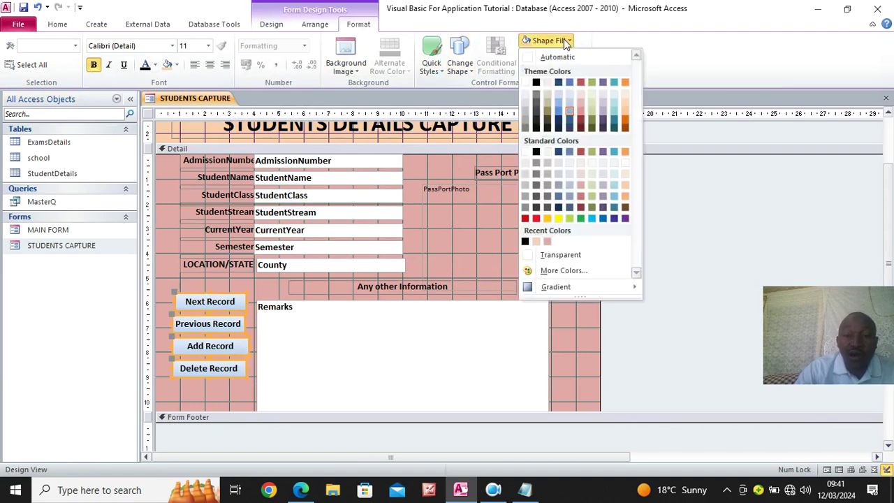
click(581, 218)
click(215, 383)
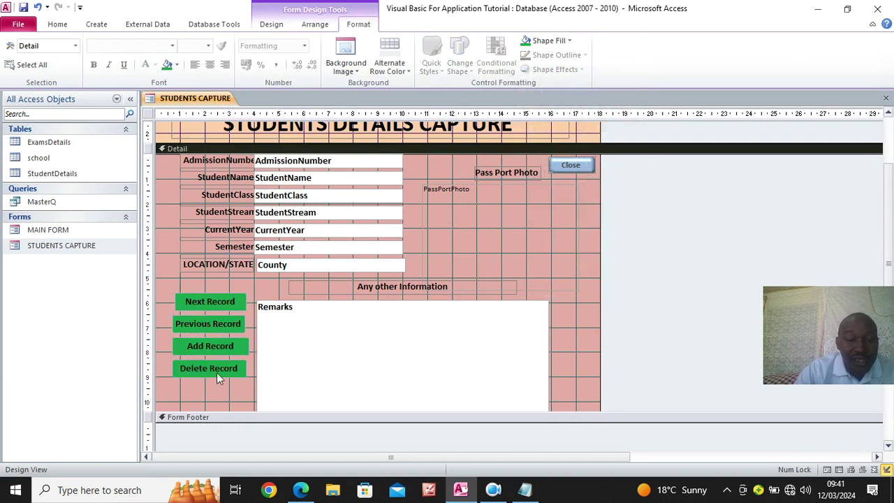
Draw a rectangle around the four green buttons and view the form in Form View
click(271, 24)
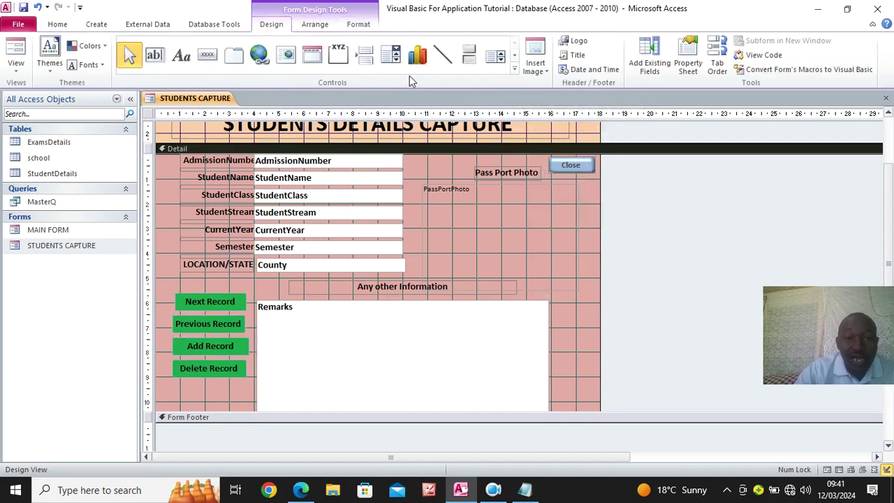
click(514, 69)
click(137, 73)
drag(164, 283, 252, 394)
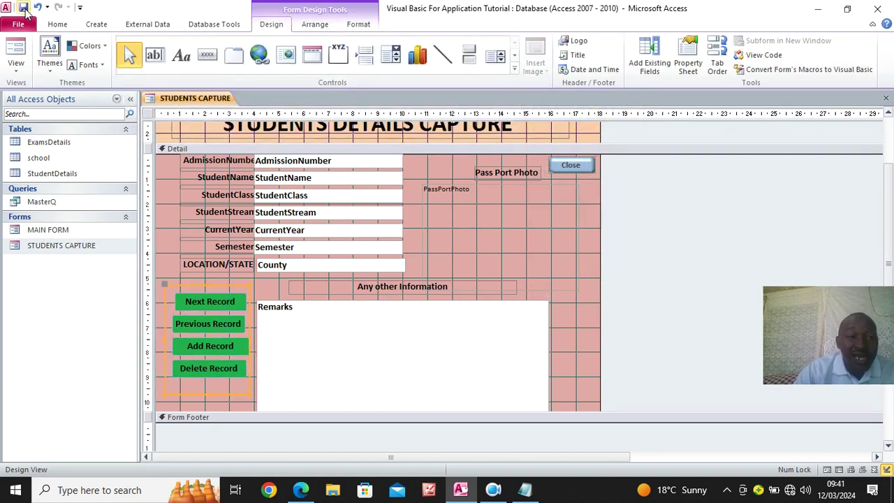
click(19, 53)
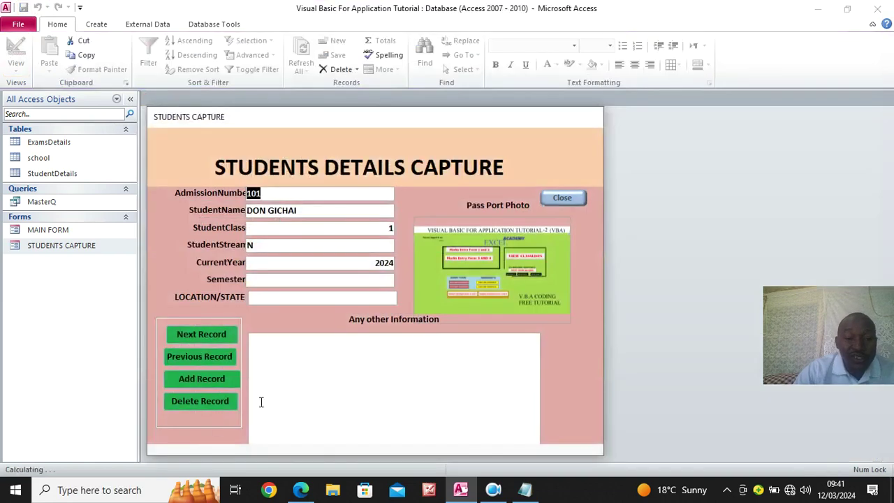
Close the STUDENTS CAPTURE form, answering Yes to the close confirmation
drag(401, 122, 423, 68)
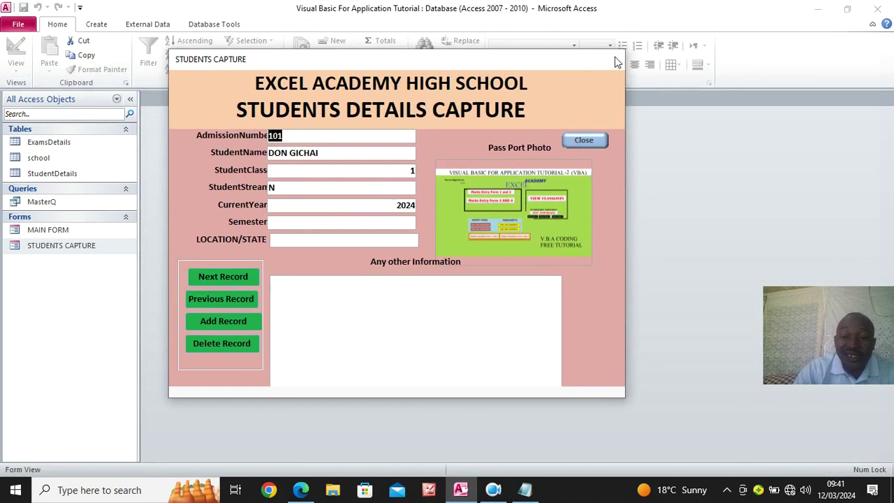
click(591, 139)
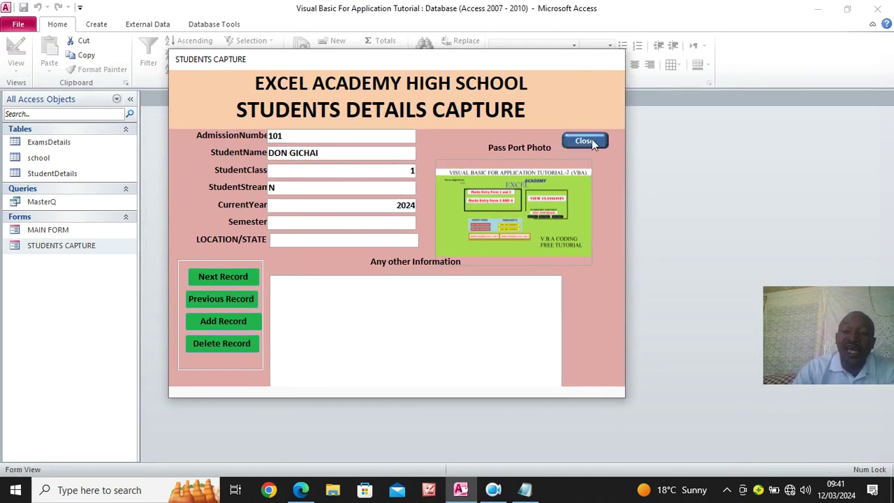
drag(395, 218, 572, 234)
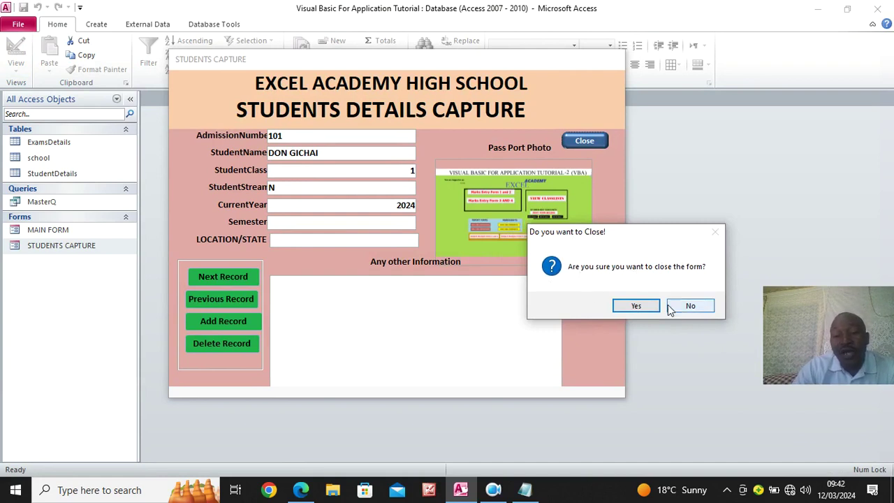
click(634, 306)
Reopen STUDENTS CAPTURE, try closing it again, and answer No to keep it open
double_click(89, 251)
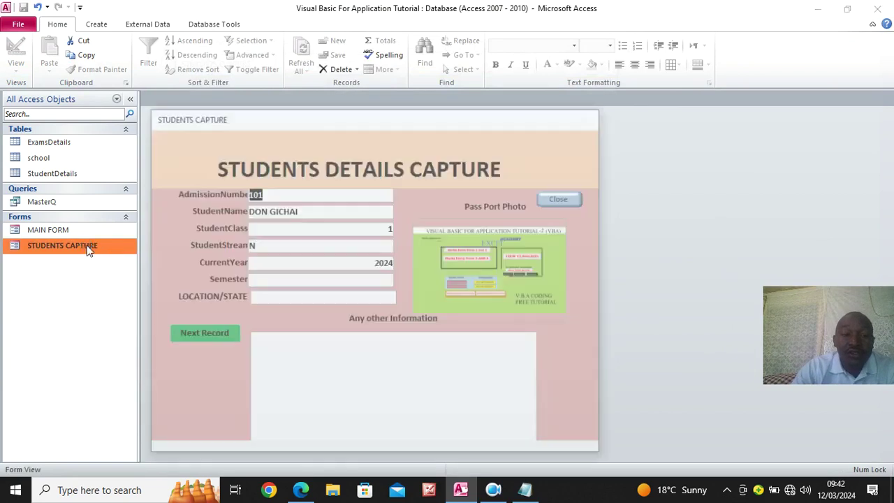
click(559, 199)
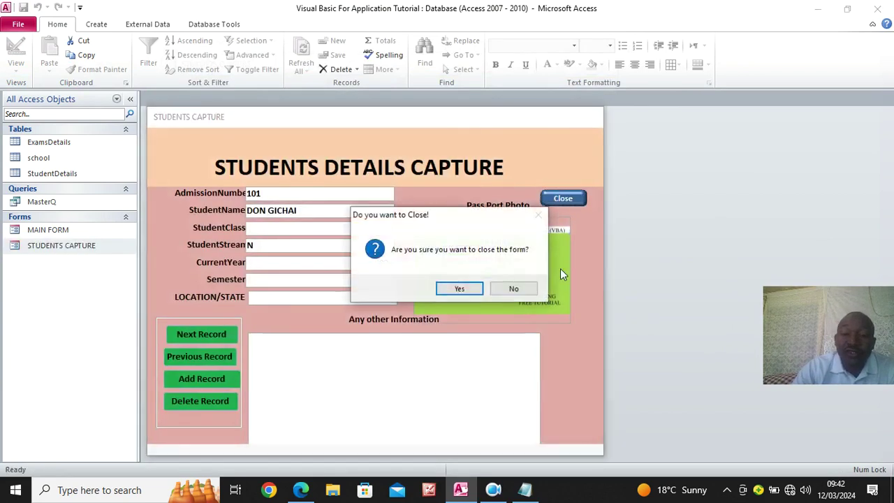
click(513, 289)
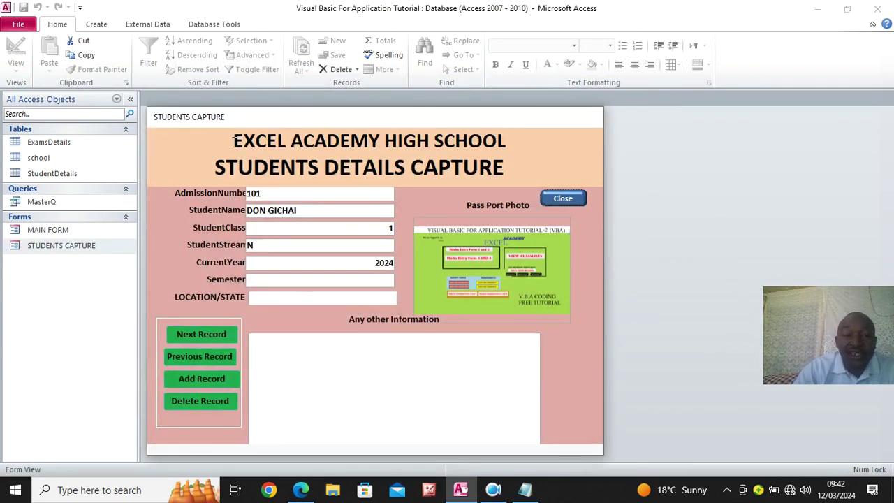
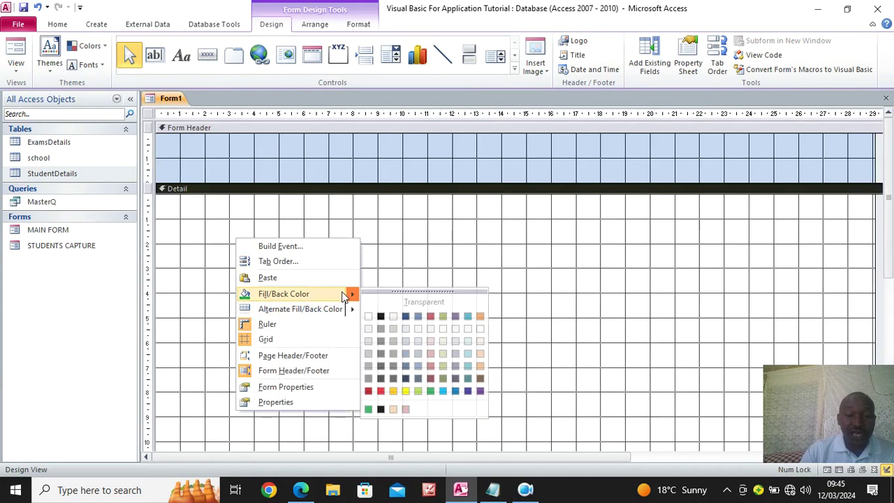
Fill the Detail section green and the Form Header yellow
click(430, 391)
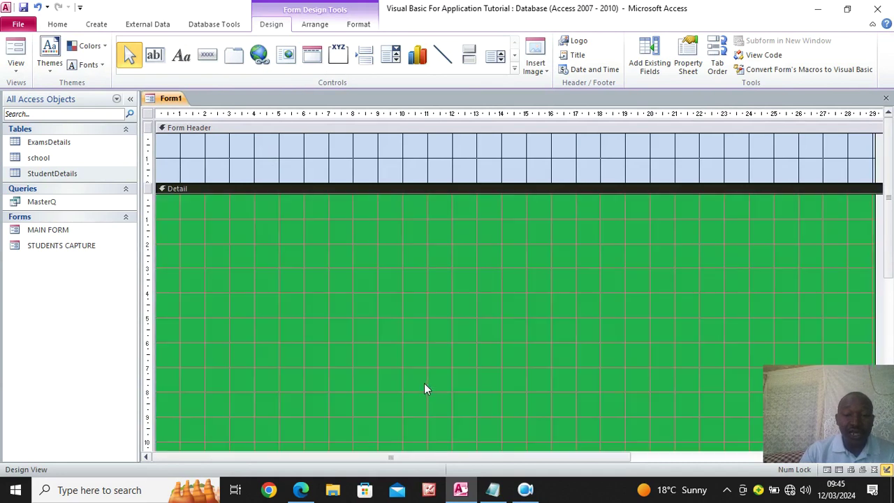
right_click(277, 156)
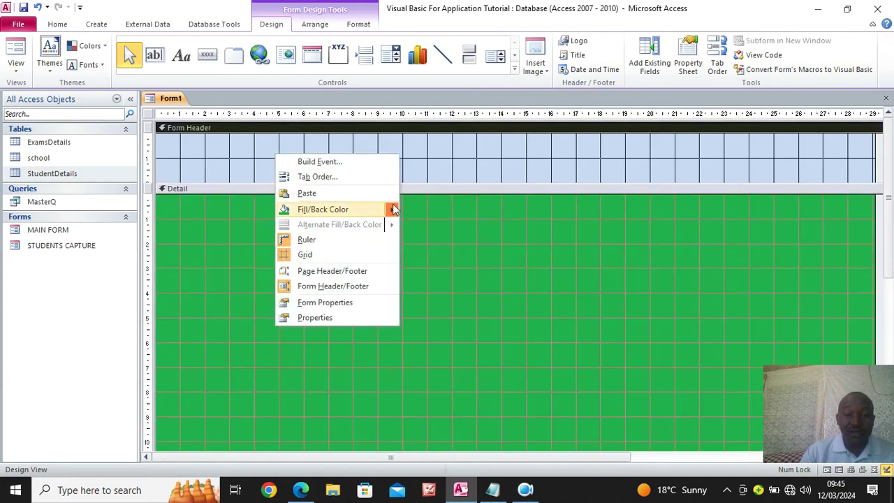
mouse_move(393, 203)
click(433, 307)
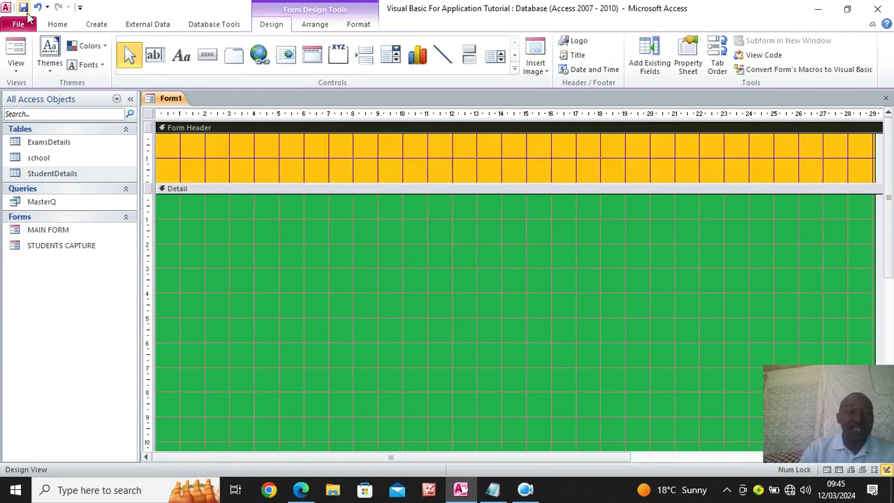
Save the new form as 'Subjects'
key(ctrl+s)
key(Caps_Lock)
text(S)
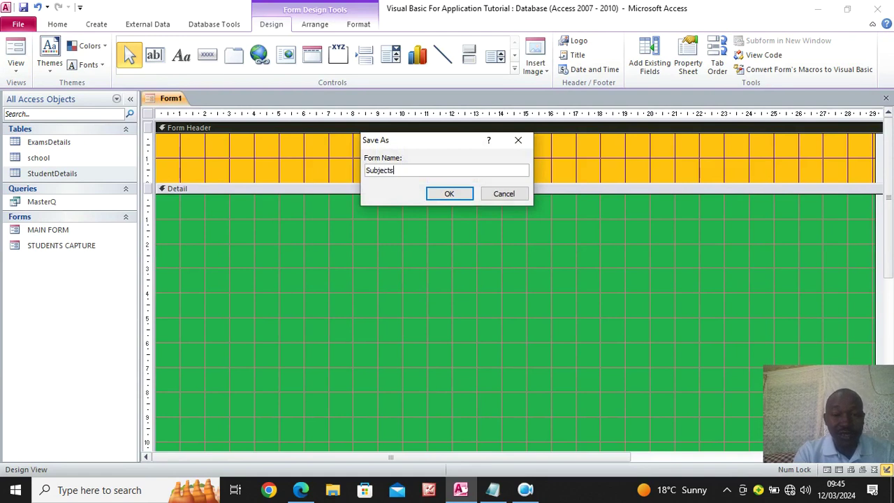
text(ubjects)
key(Return)
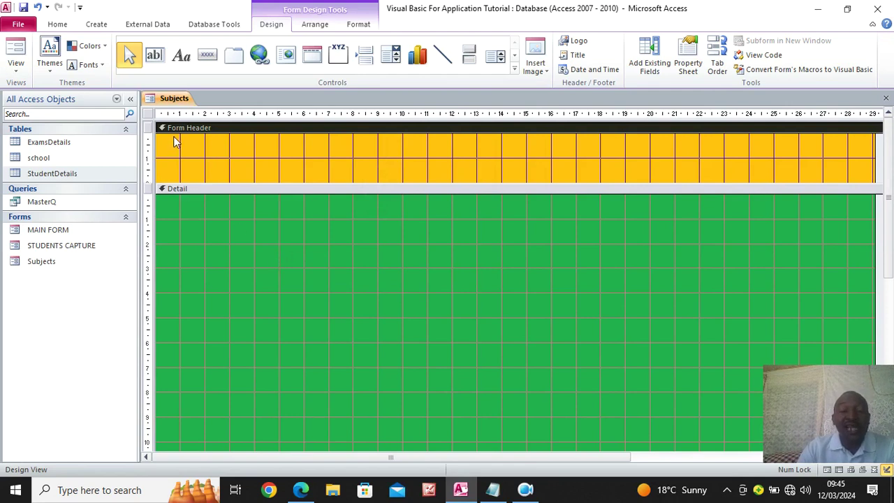
Check the whole form's Record Source property, then close the property sheet
click(148, 115)
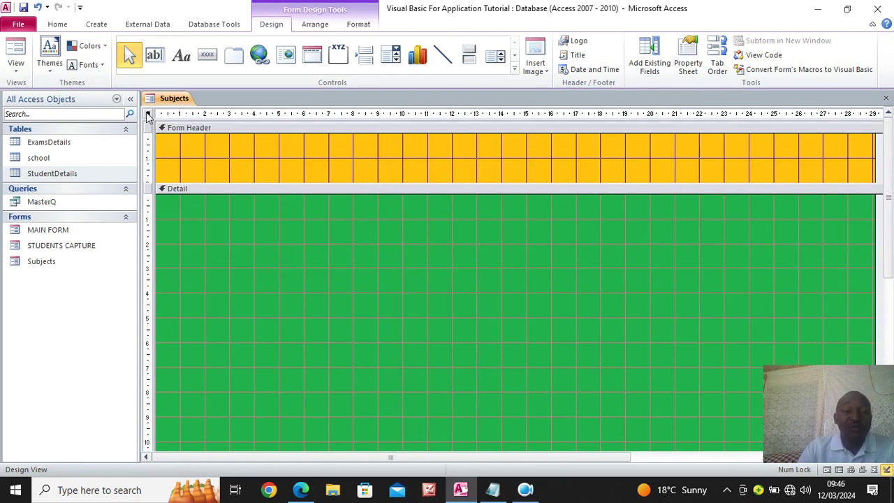
click(689, 64)
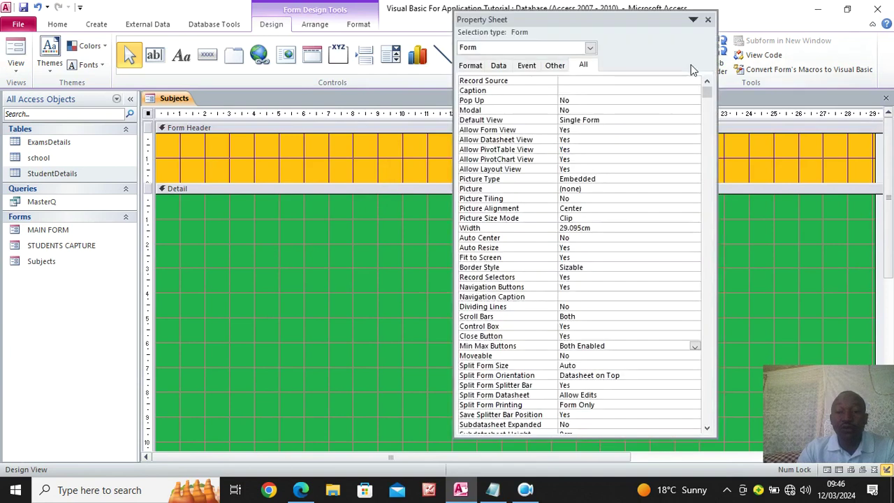
click(646, 80)
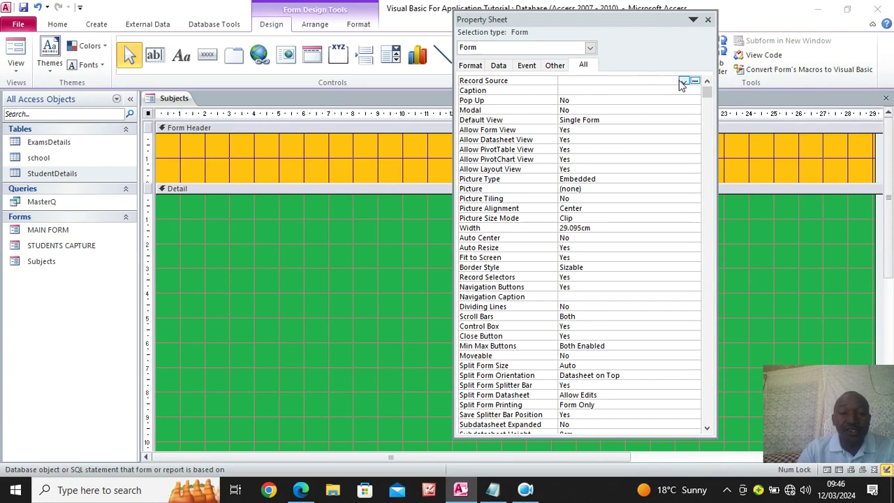
click(707, 20)
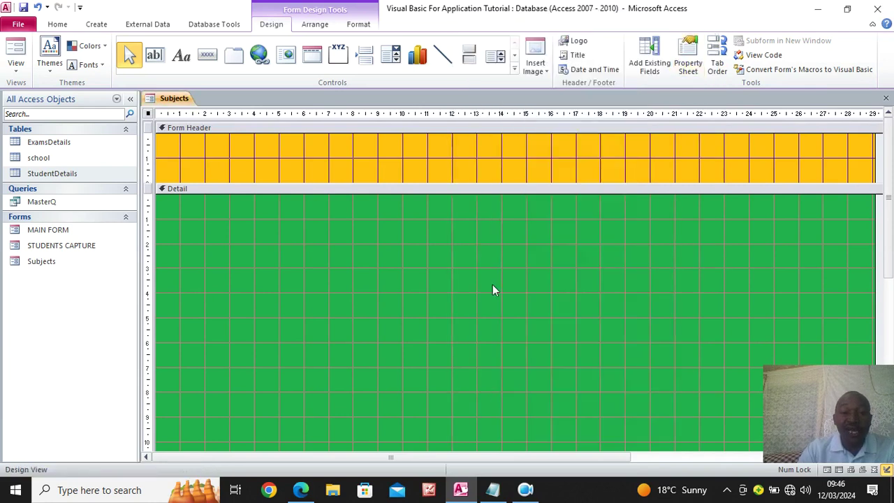
click(97, 25)
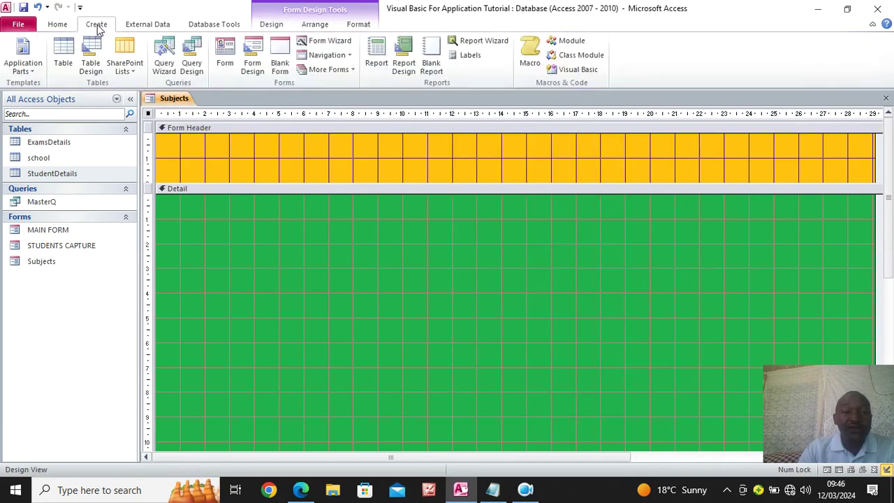
Start a query on StudentDetails with AdmissionNumber, StudentName, StudentClass and StudentStream
click(195, 66)
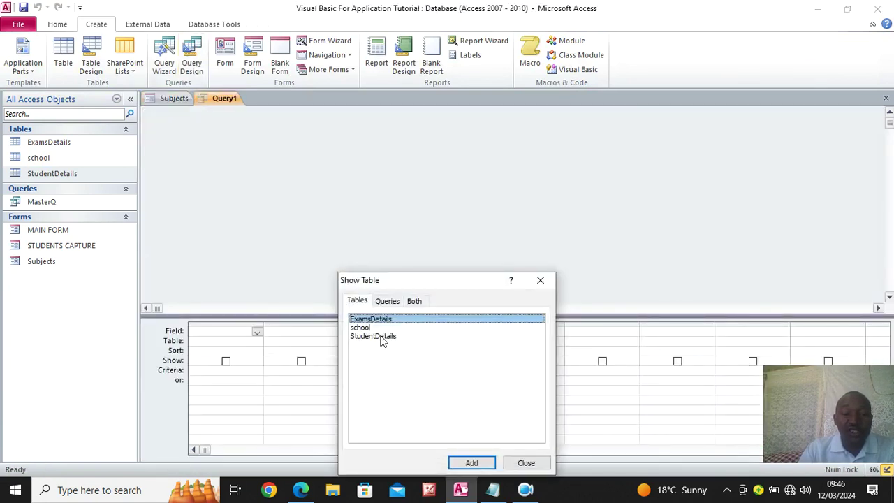
double_click(381, 336)
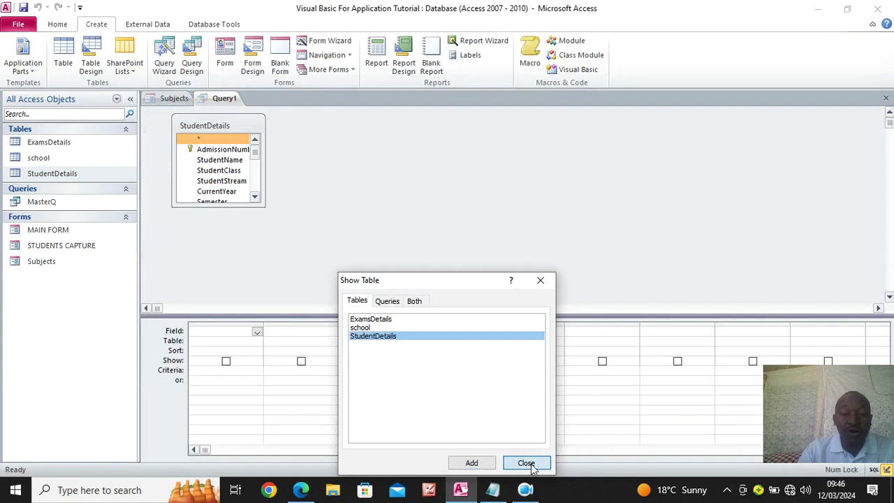
click(527, 464)
double_click(228, 149)
double_click(235, 161)
double_click(236, 171)
double_click(239, 183)
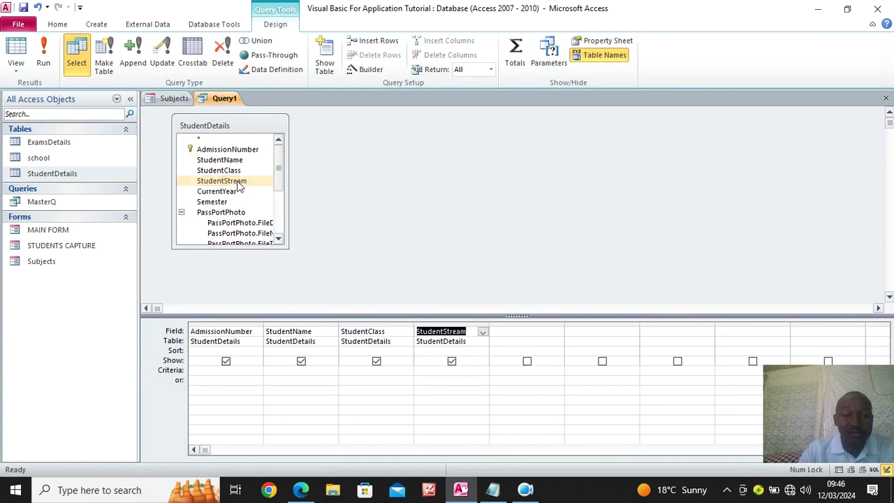
Add the Unit fields, Unit1 through Unit6, to the query grid
drag(277, 180, 285, 233)
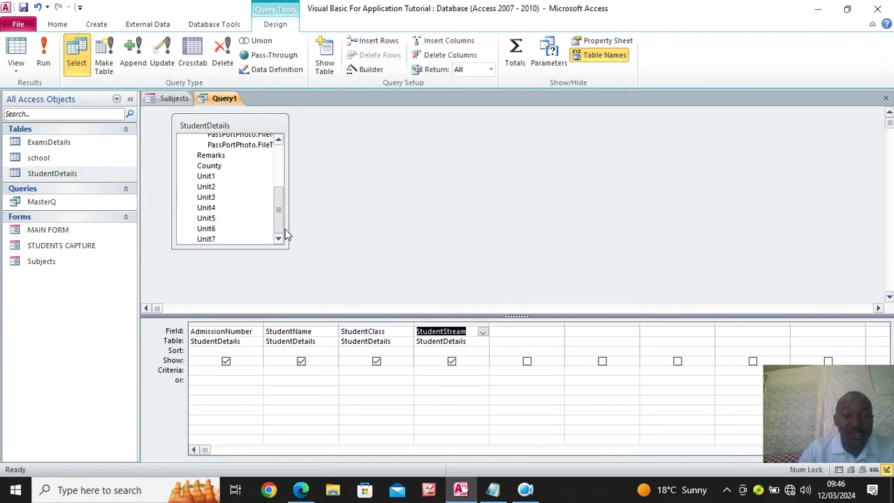
double_click(219, 179)
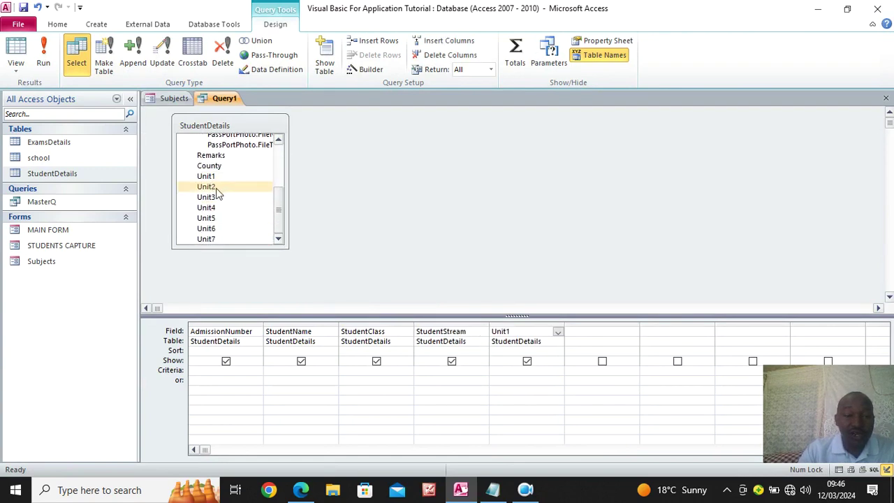
double_click(218, 186)
double_click(216, 199)
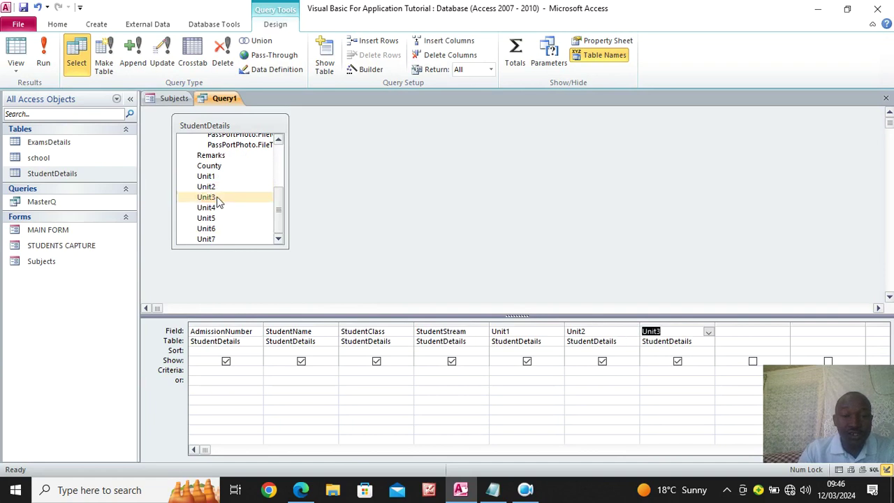
double_click(215, 208)
double_click(217, 218)
double_click(213, 229)
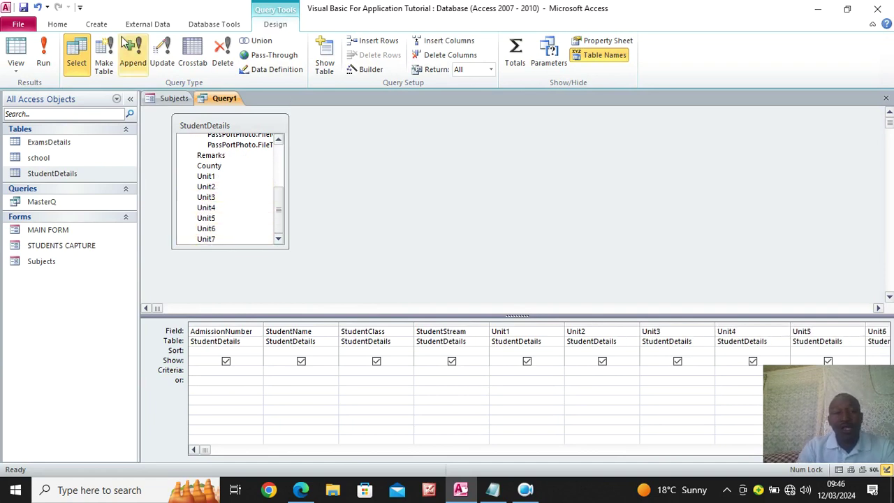
Save the query as 'Subjects selections', run it, and close the results
click(23, 7)
key(Caps_Lock)
text(Subjects selections)
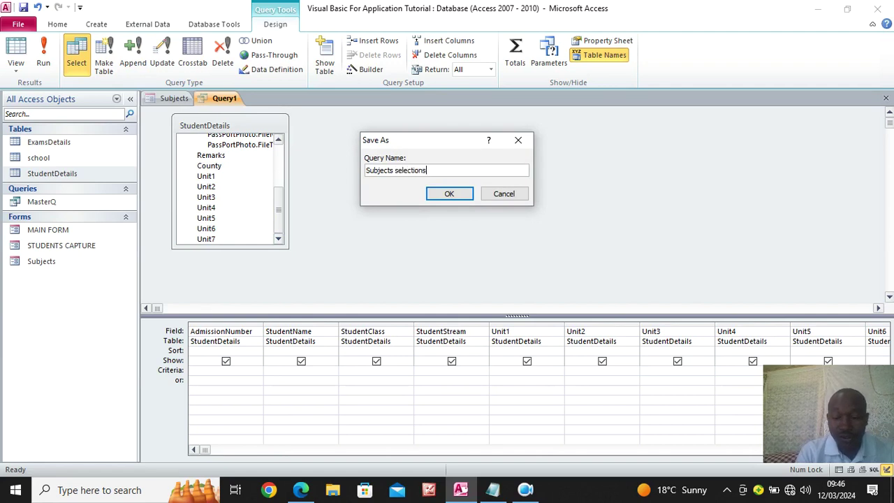
key(Return)
click(45, 62)
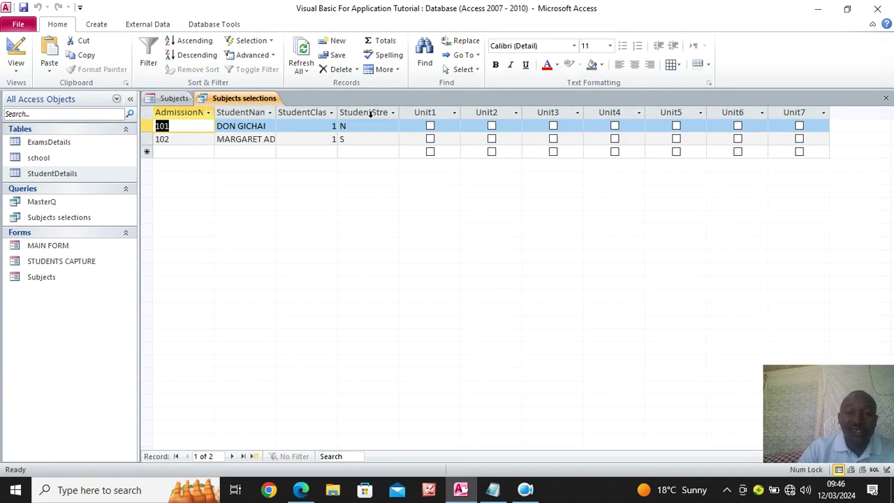
click(885, 98)
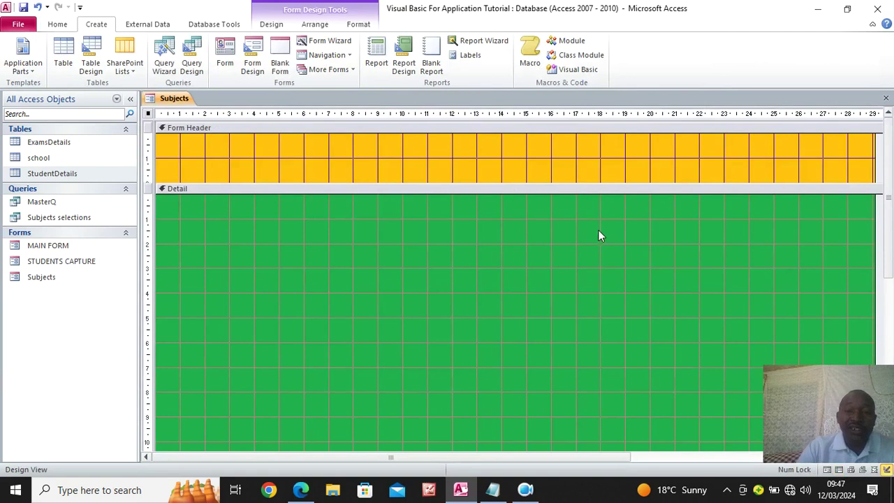
Set the form's Record Source to the Subjects selections query
right_click(148, 115)
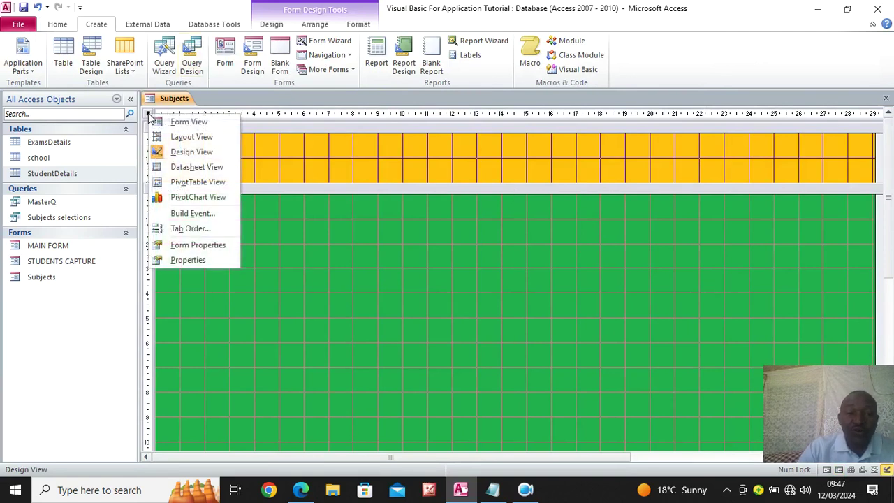
click(198, 258)
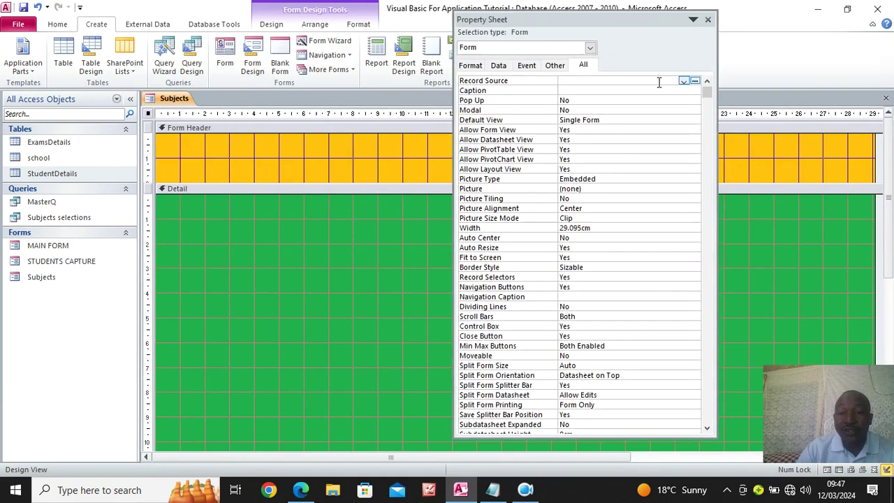
click(683, 81)
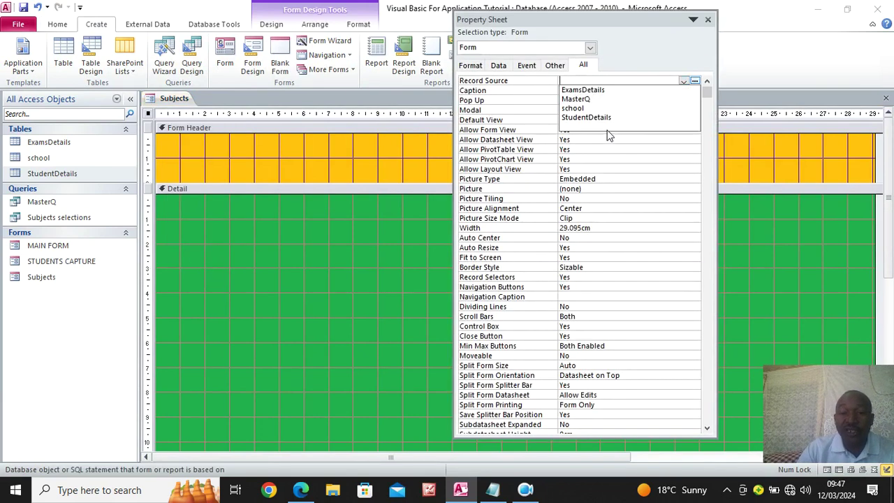
click(607, 128)
click(708, 20)
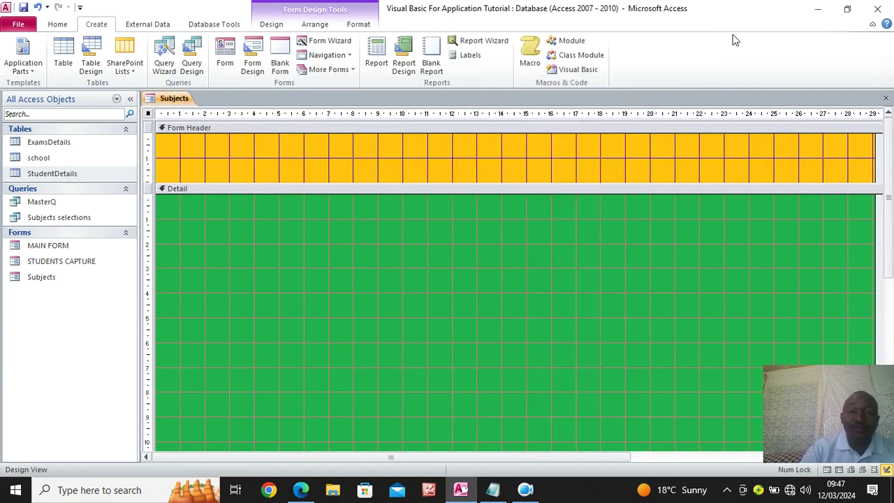
Drag all fields from AdmissionNumber through Unit7 into the Detail section
click(273, 26)
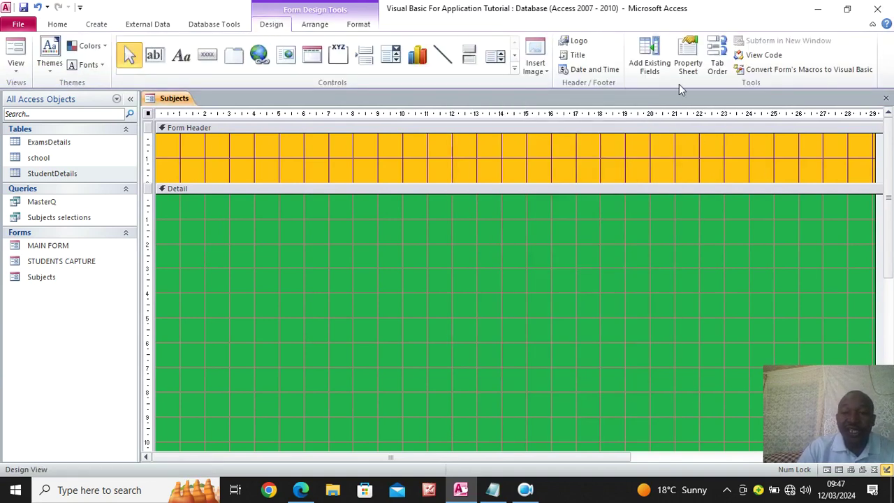
click(652, 67)
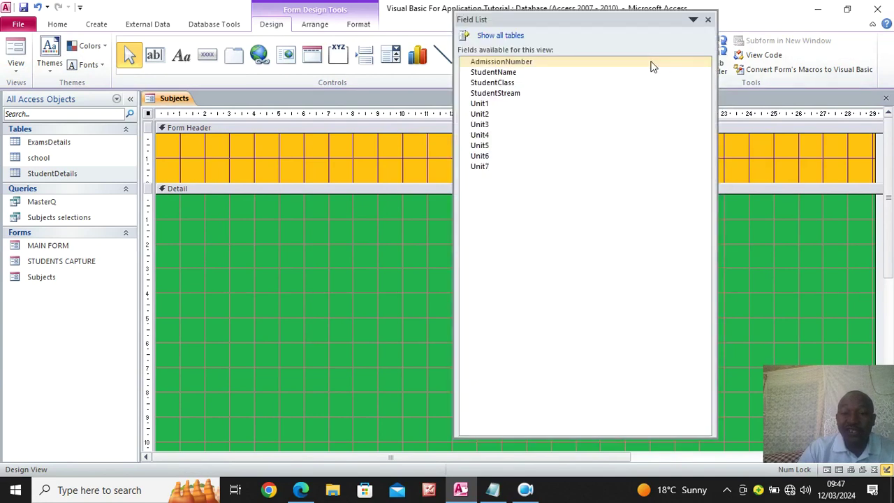
click(506, 65)
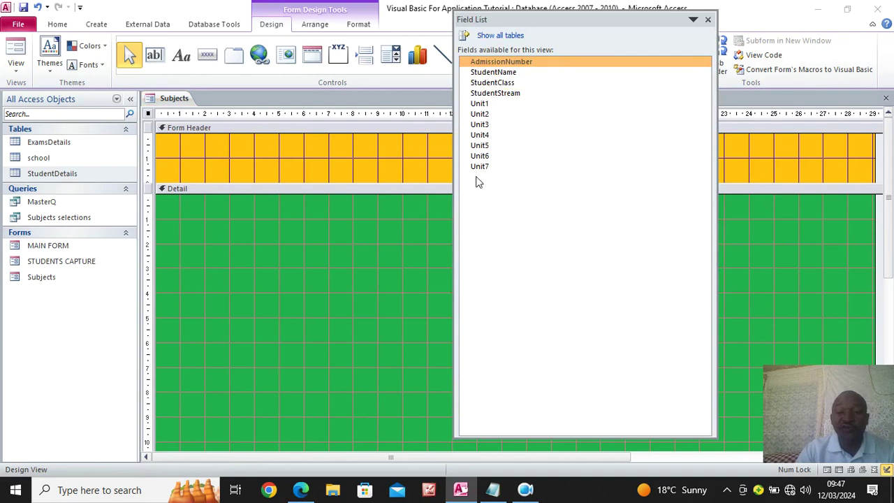
shift+click(479, 168)
drag(611, 72, 293, 277)
click(708, 19)
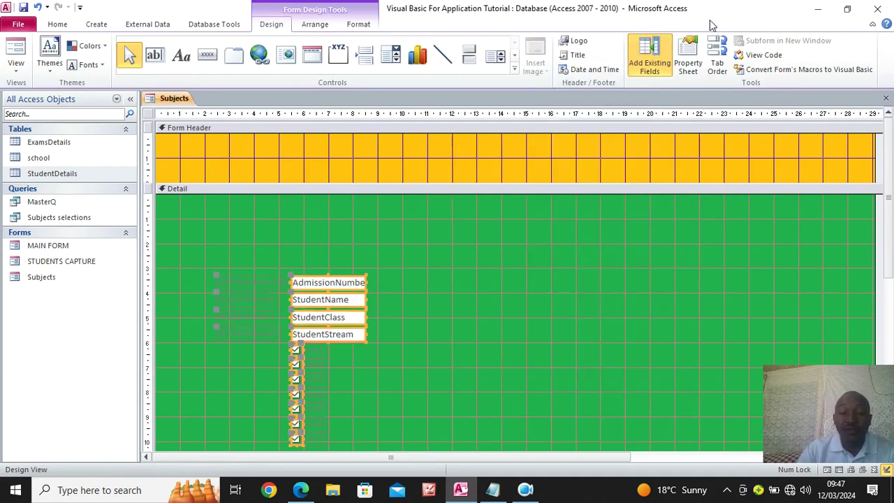
Delete the text box labels and line up AdmissionNumber, StudentName and StudentClass in the top row
click(428, 340)
drag(253, 263, 225, 346)
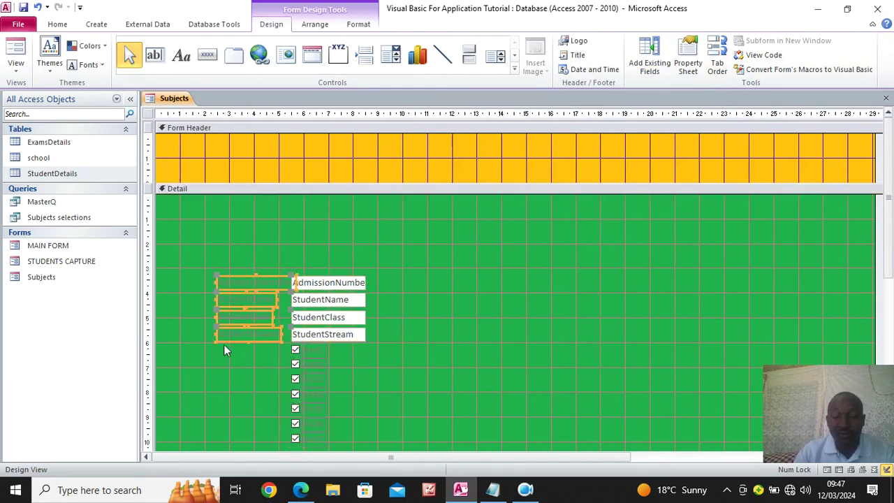
key(Delete)
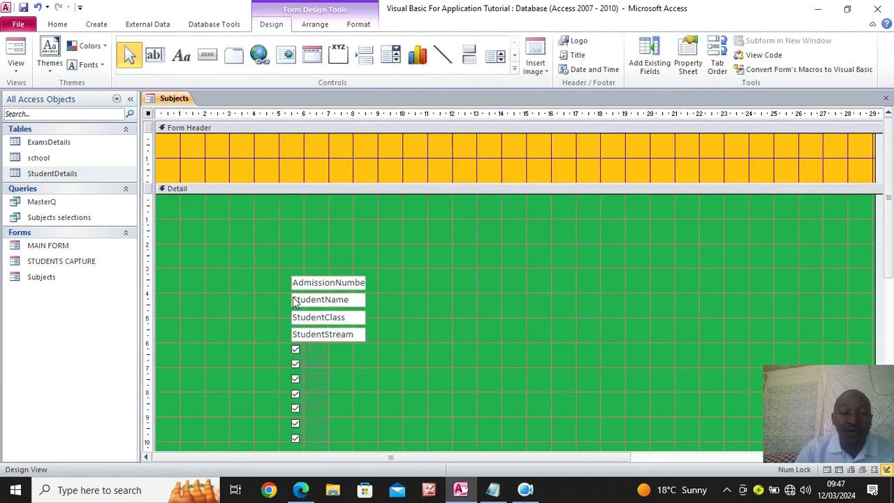
drag(333, 288, 203, 201)
drag(313, 307, 351, 202)
drag(343, 276, 381, 201)
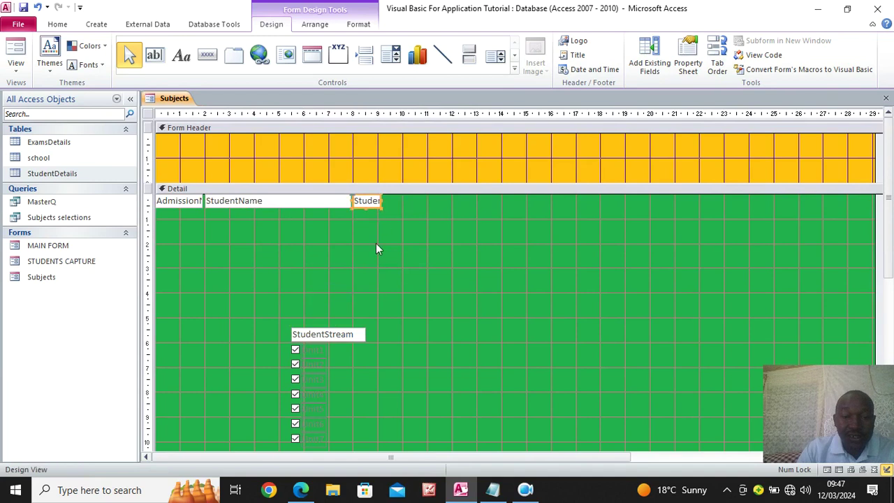
drag(313, 337, 406, 201)
Delete the seven checkbox labels and move the checkbox column nearer the fields
scroll(326, 325, down, 3)
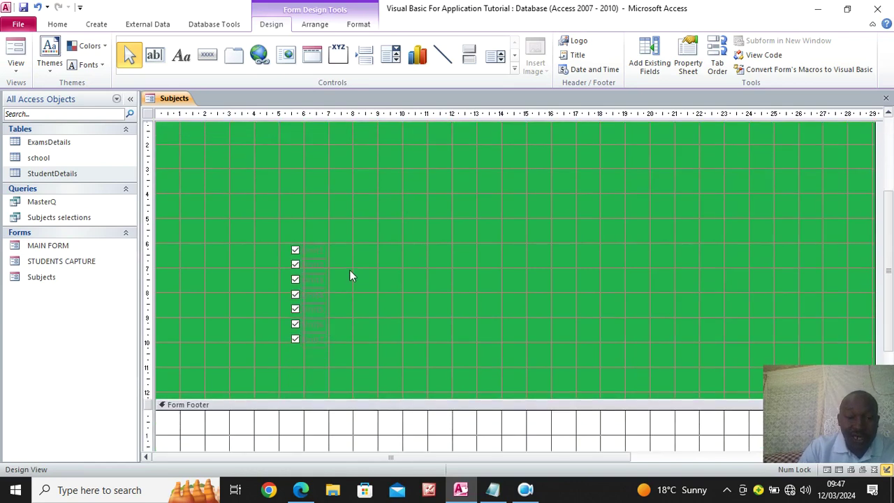
drag(322, 236, 323, 351)
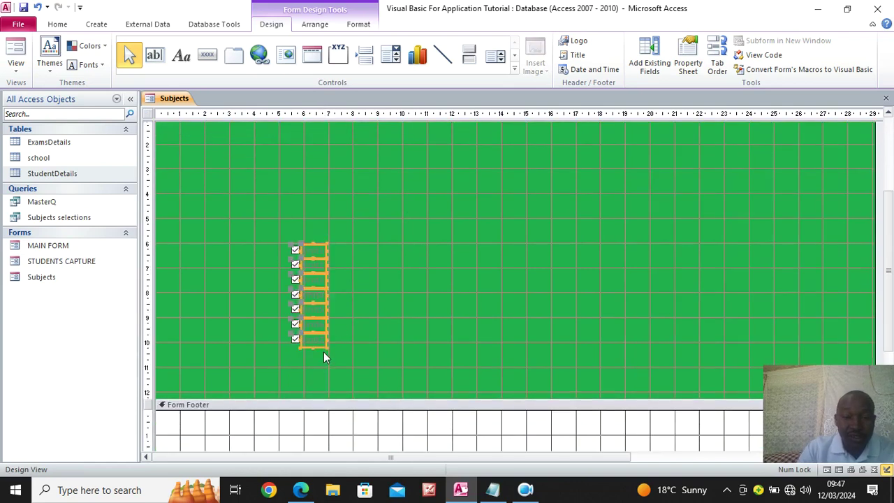
key(Delete)
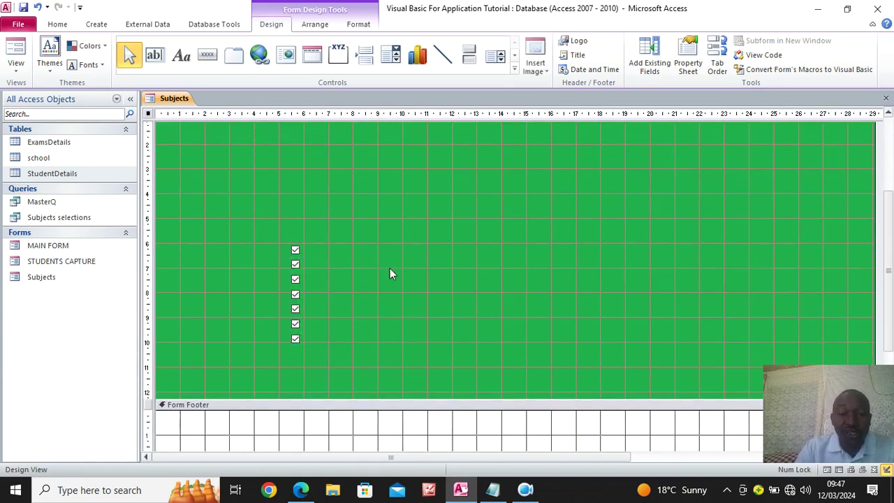
scroll(391, 273, up, 3)
drag(313, 317, 409, 296)
click(403, 220)
Place each of the seven Unit checkboxes in the top row beside the text fields
drag(441, 200, 440, 174)
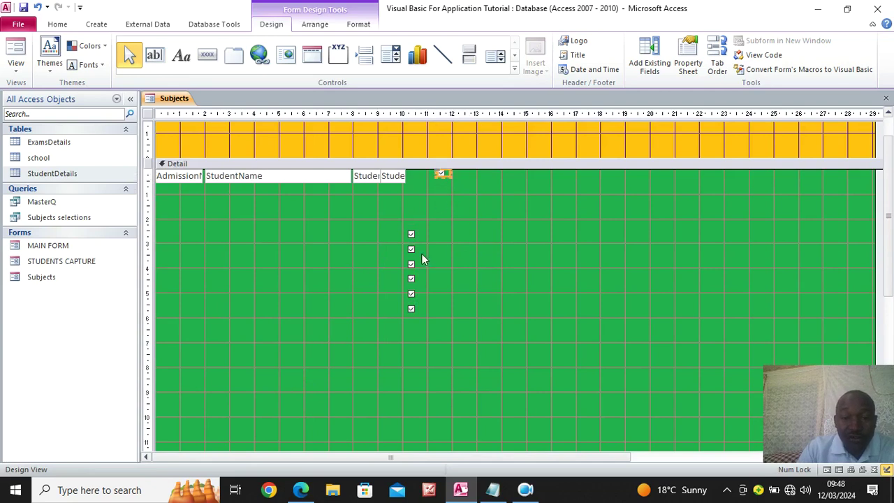
drag(412, 236, 489, 175)
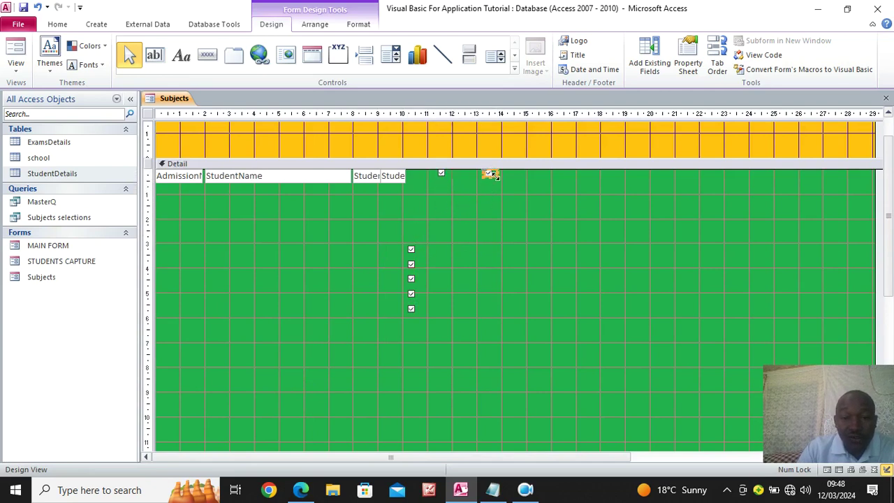
drag(409, 246, 535, 174)
click(410, 259)
drag(412, 268, 586, 187)
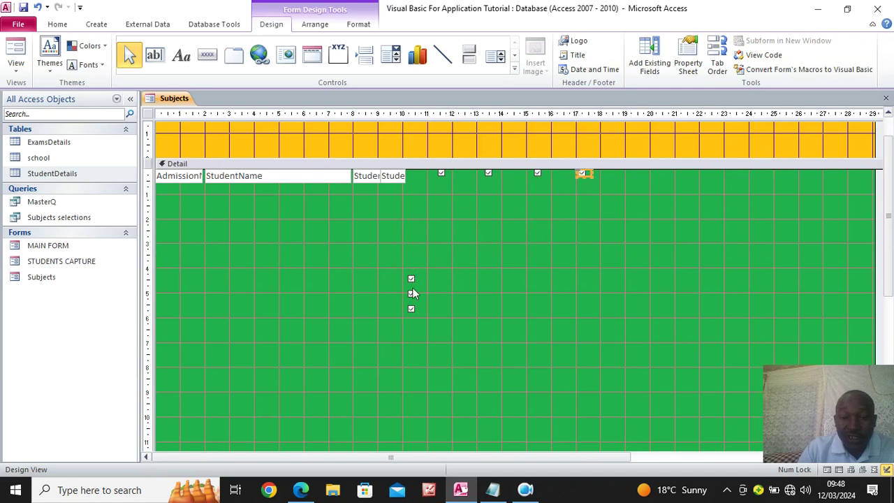
drag(412, 279, 631, 194)
drag(411, 294, 682, 175)
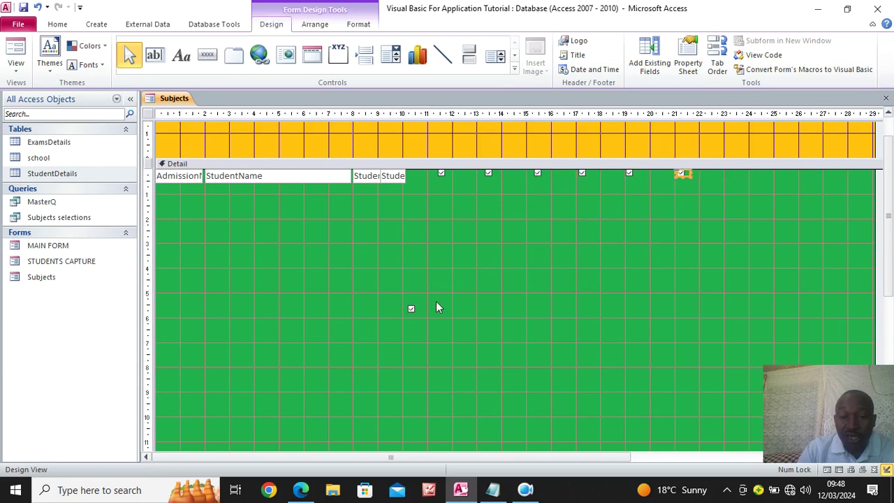
drag(411, 310, 734, 175)
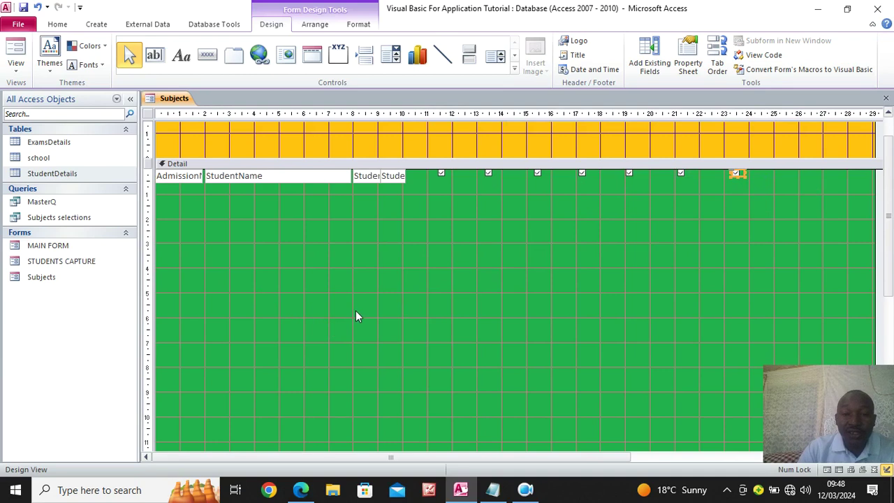
drag(407, 190, 160, 175)
Bold the text fields, shrink Detail to the single row, and collapse the Form Footer
click(358, 24)
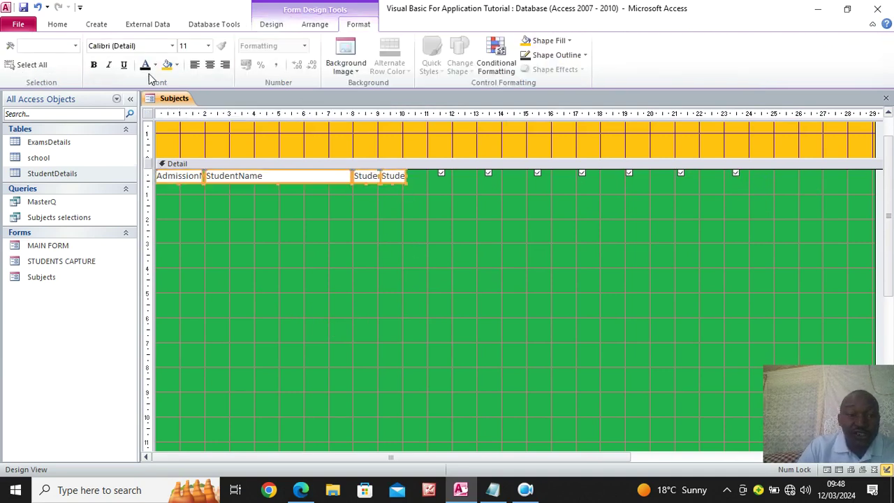
click(94, 64)
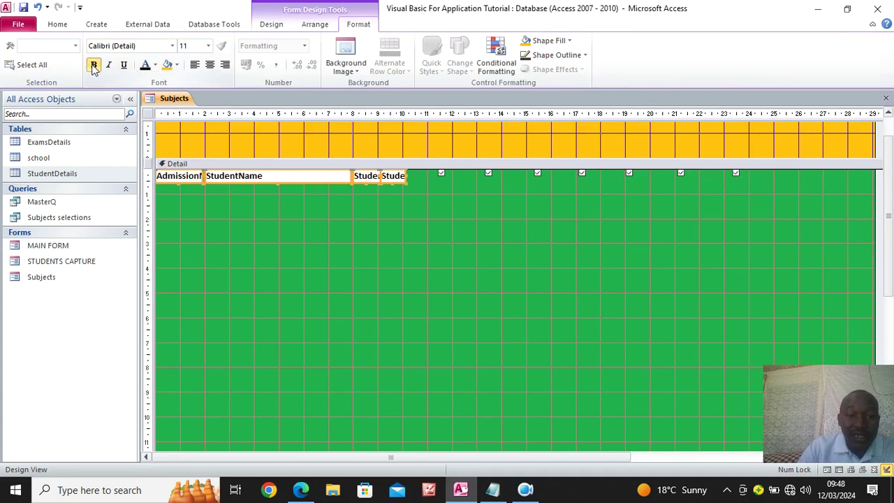
click(388, 207)
scroll(343, 400, down, 3)
drag(255, 370, 332, 105)
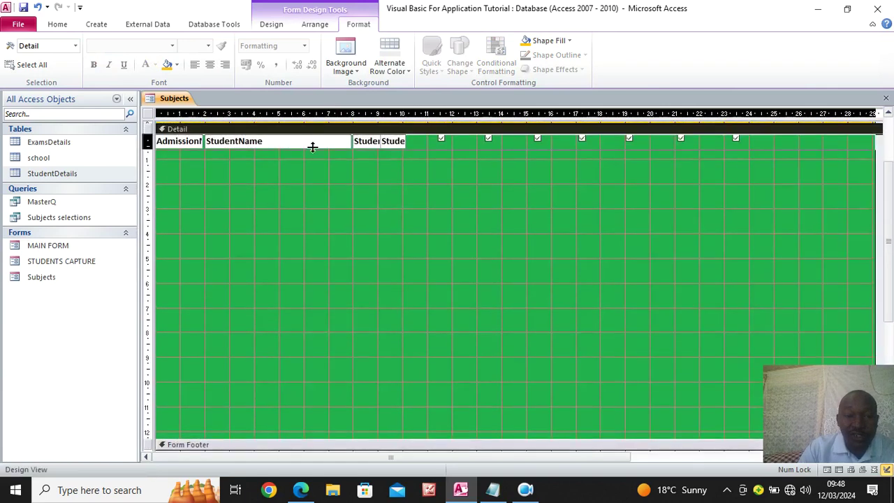
drag(312, 147, 310, 152)
drag(333, 210, 333, 159)
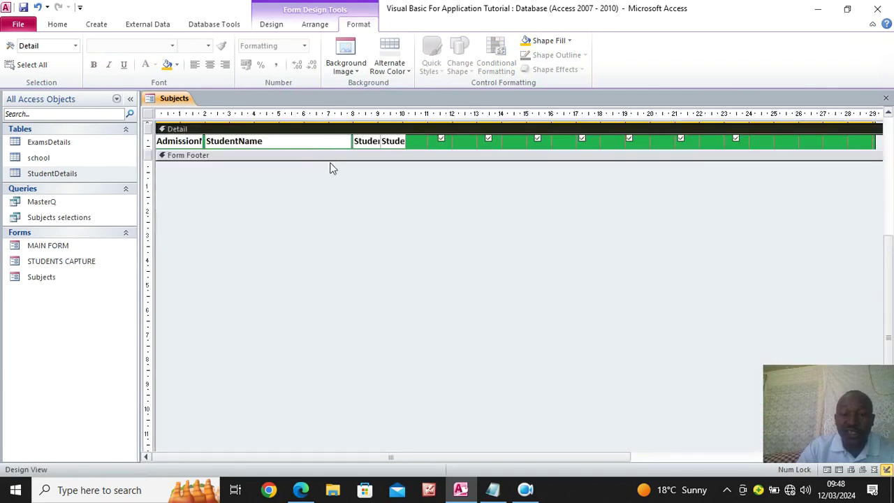
scroll(332, 167, up, 4)
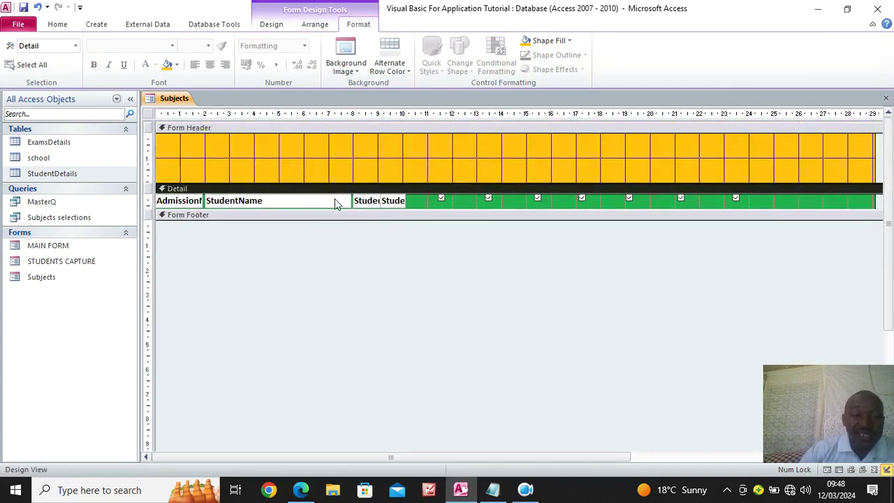
Set the form's Default View to Continuous Forms and display it in Form View
click(148, 115)
right_click(148, 116)
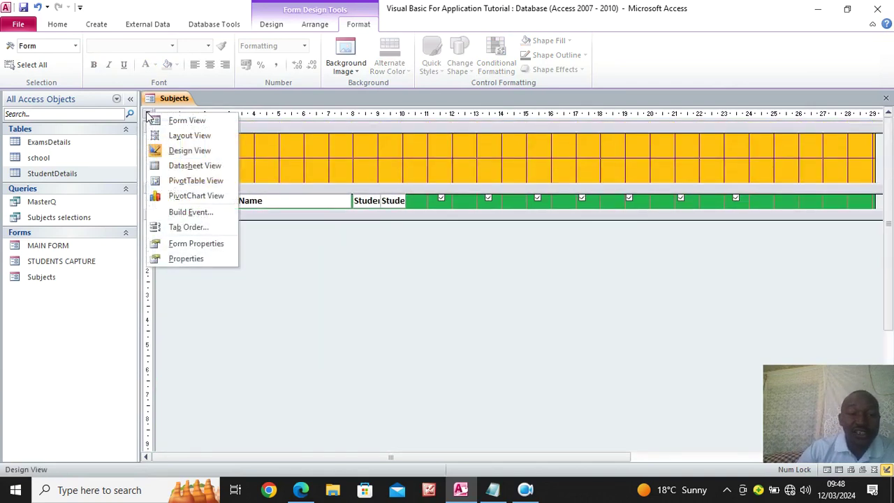
click(208, 255)
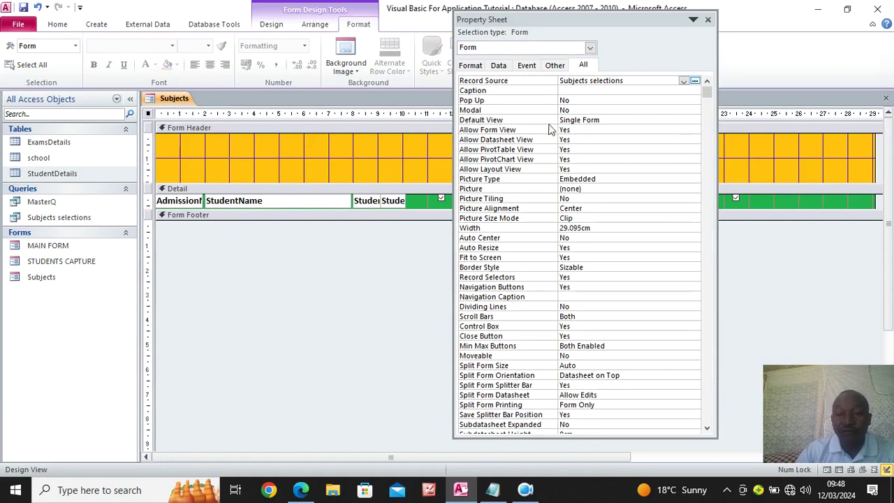
click(628, 119)
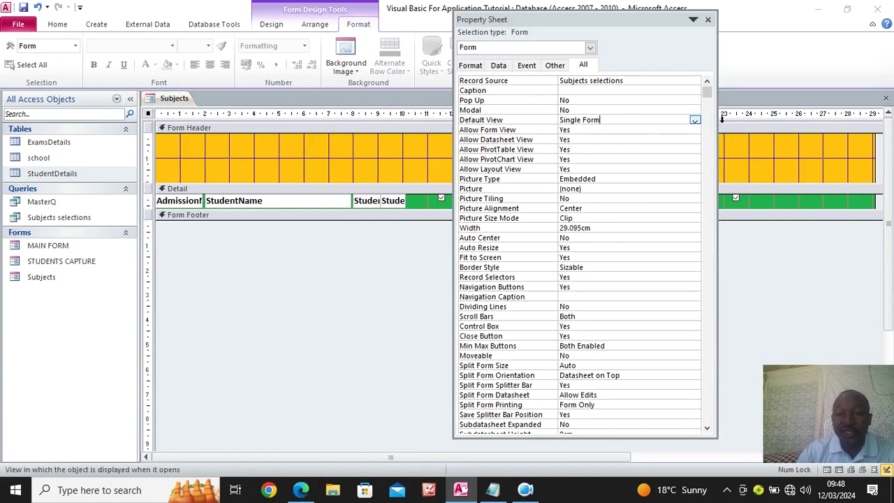
click(695, 120)
click(636, 138)
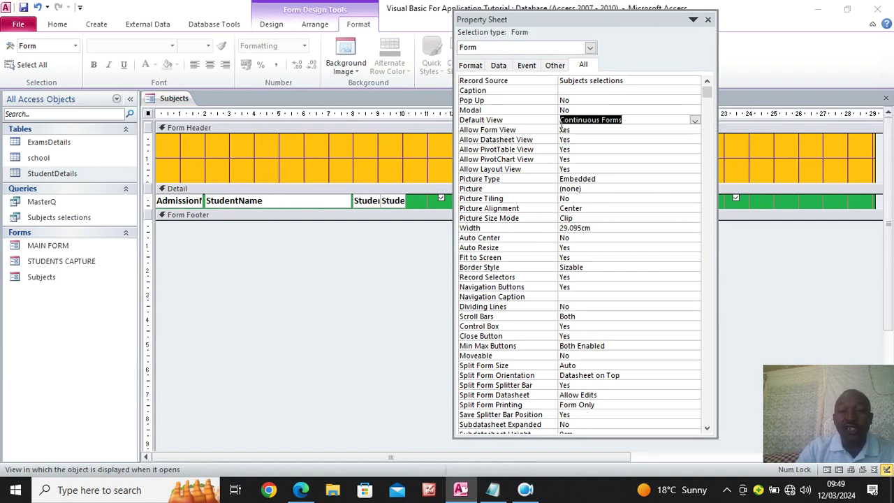
click(707, 20)
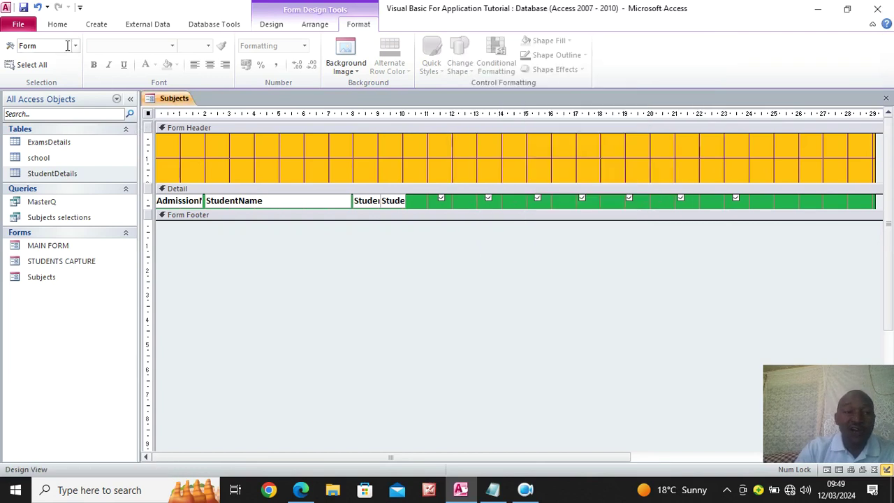
click(57, 24)
click(14, 51)
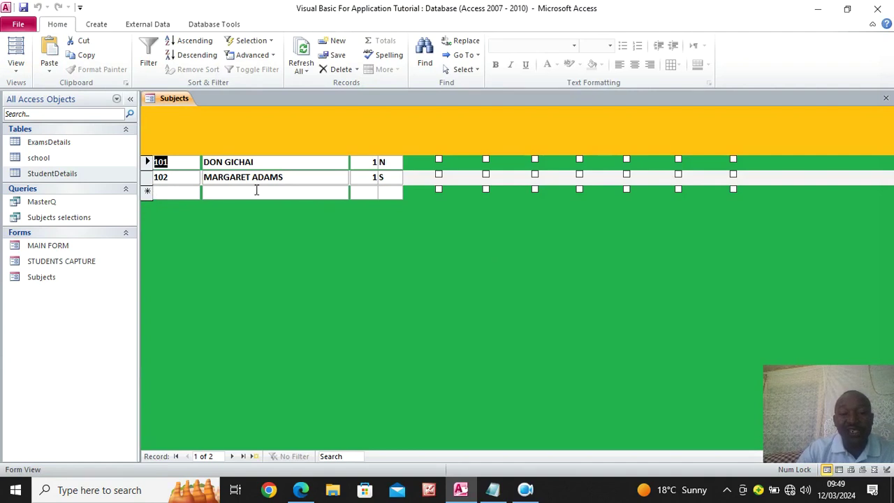
Add record 103 with the student's name, class 2 and stream S
click(185, 193)
text(103)
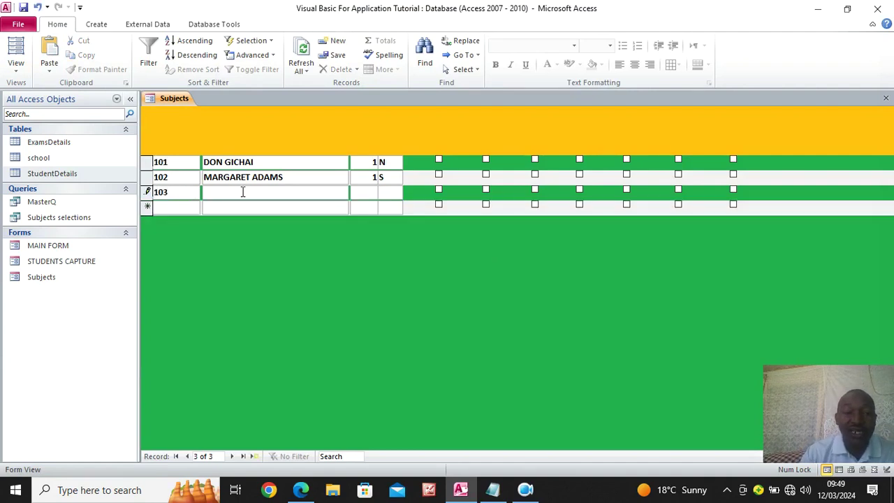
click(245, 191)
key(Caps_Lock)
key(Caps_Lock)
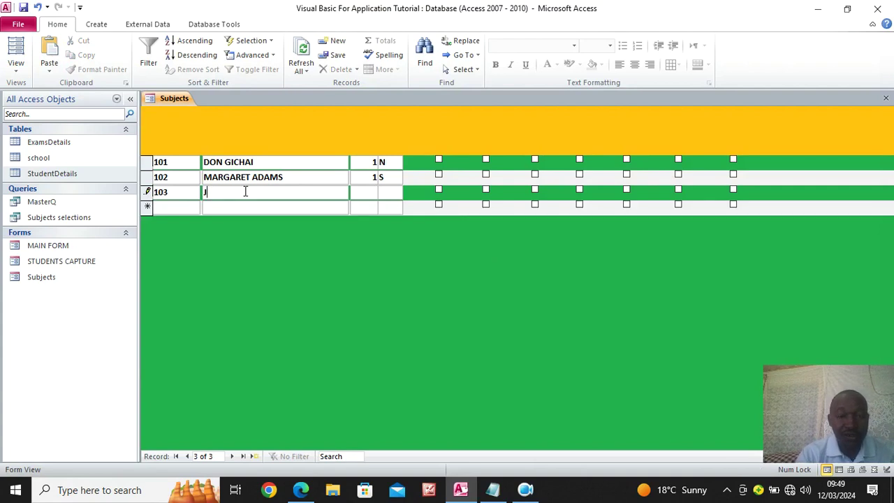
key(Caps_Lock)
click(372, 197)
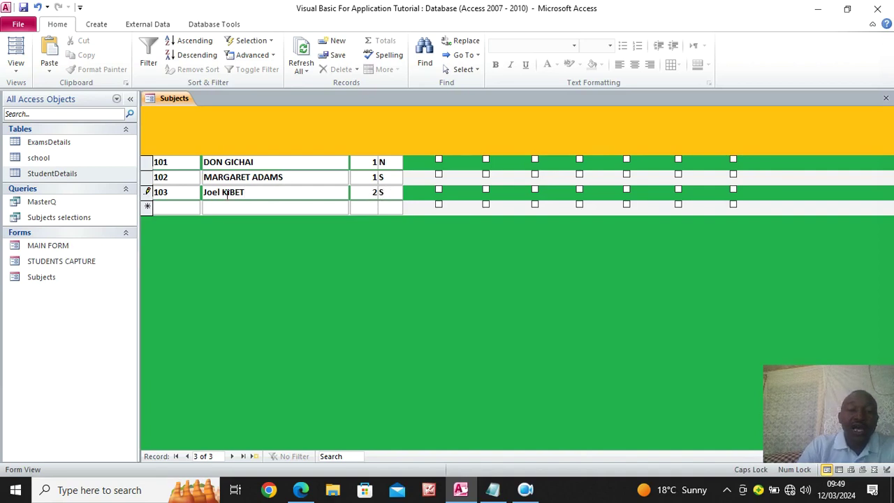
Add record 104 with the student's name, class 1 and stream N
click(155, 206)
text(104)
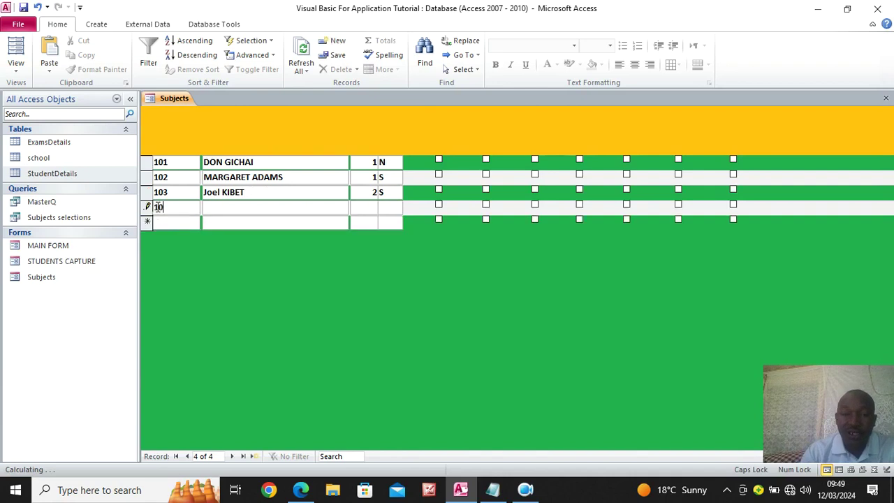
click(216, 206)
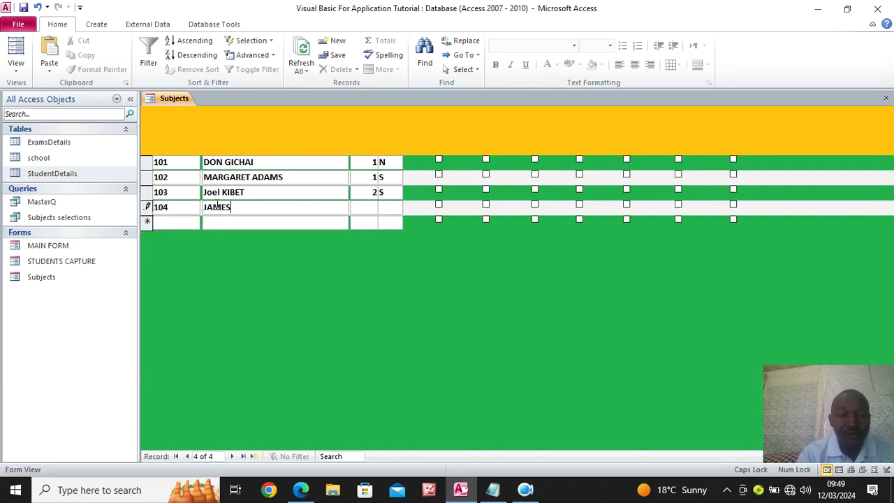
click(370, 207)
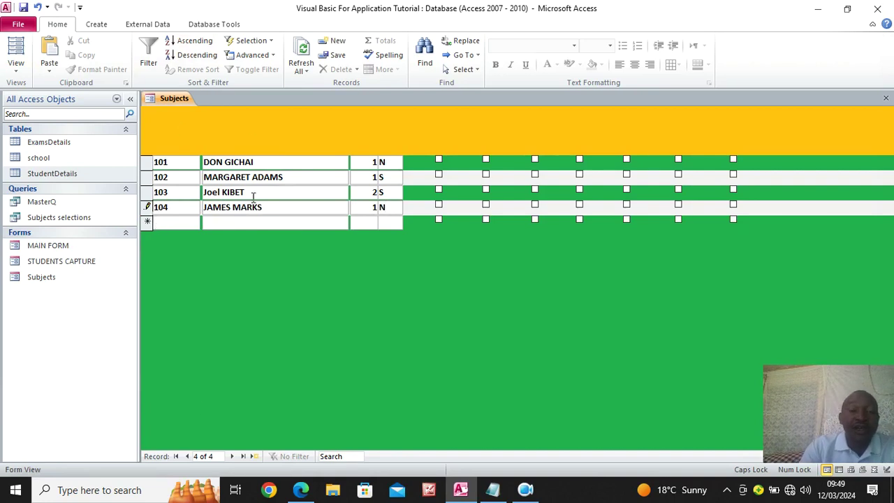
right_click(278, 126)
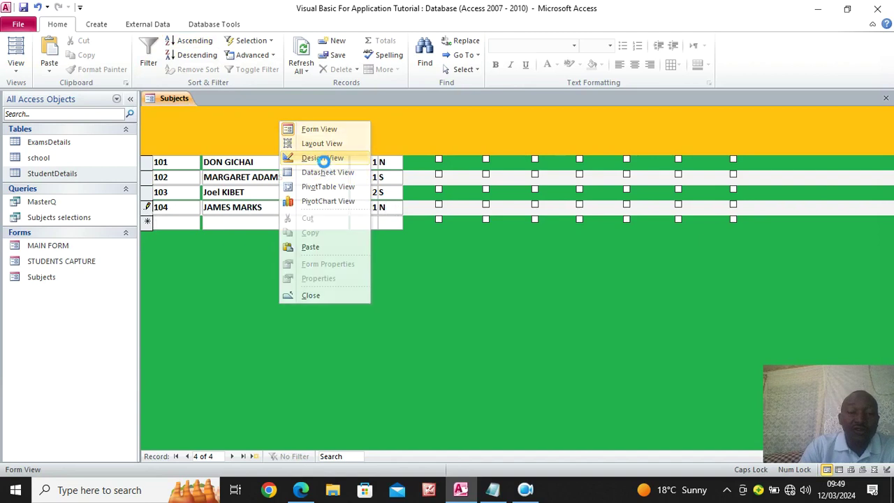
In Design View, set the form's Allow Additions property to No
click(323, 159)
right_click(148, 115)
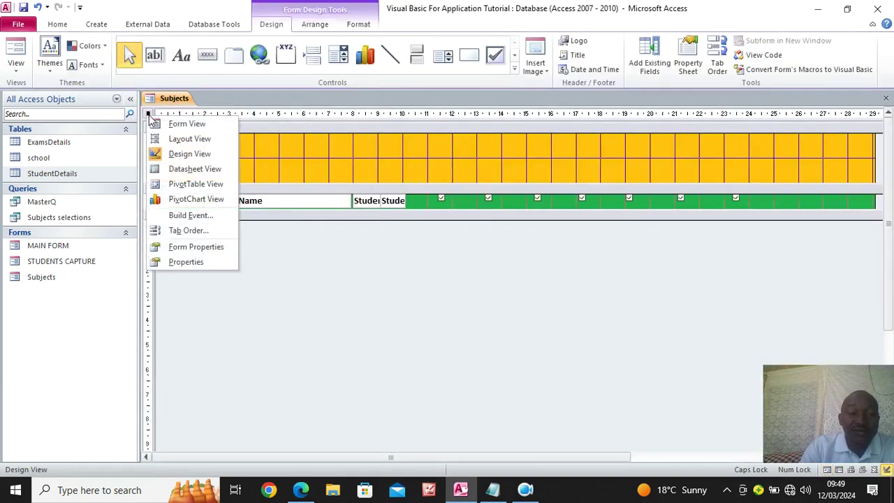
click(206, 253)
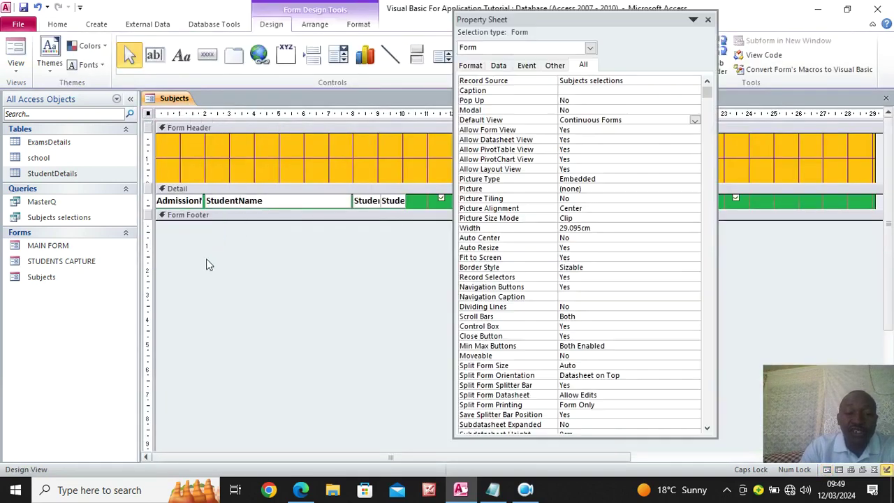
click(500, 65)
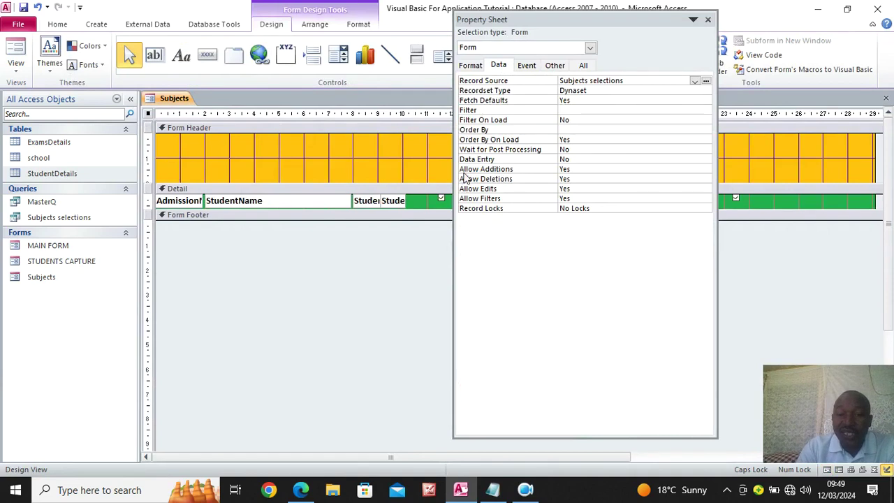
click(580, 171)
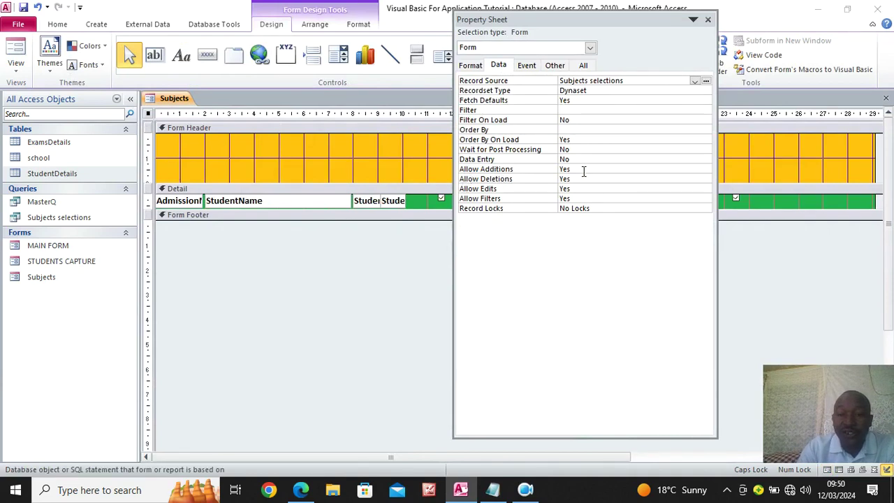
click(706, 170)
click(606, 180)
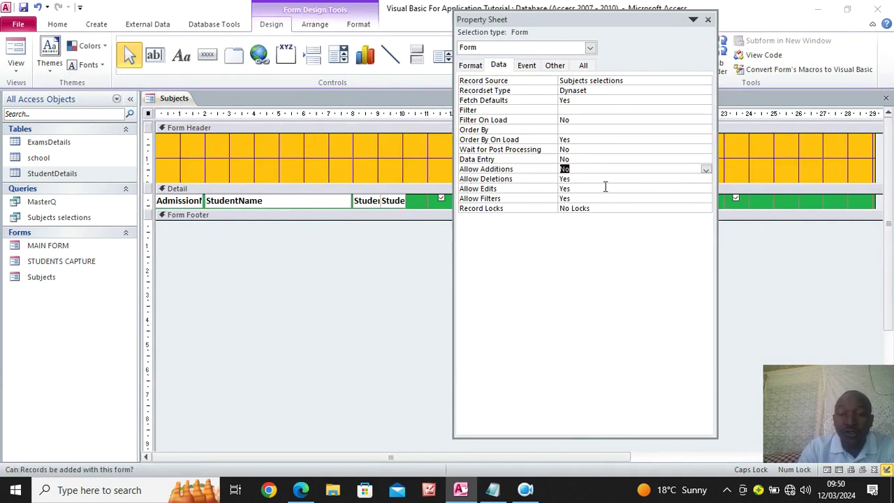
click(707, 19)
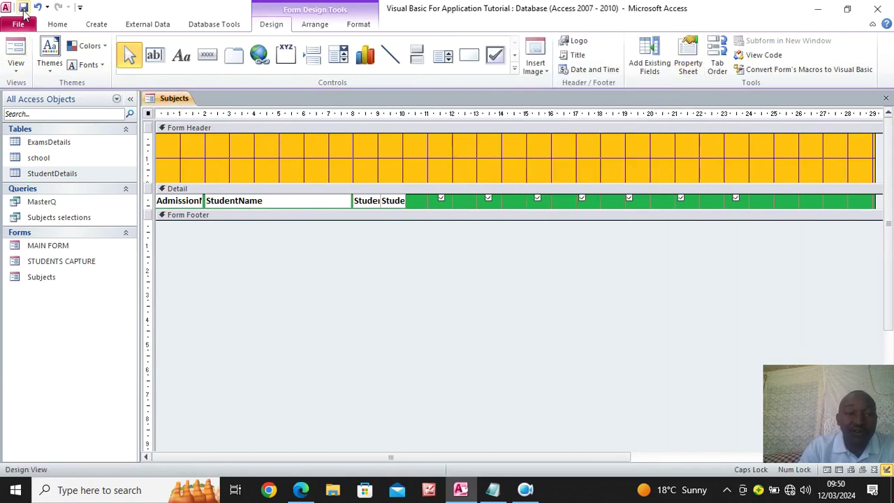
Check the form in Form View, then return to Design View
click(16, 55)
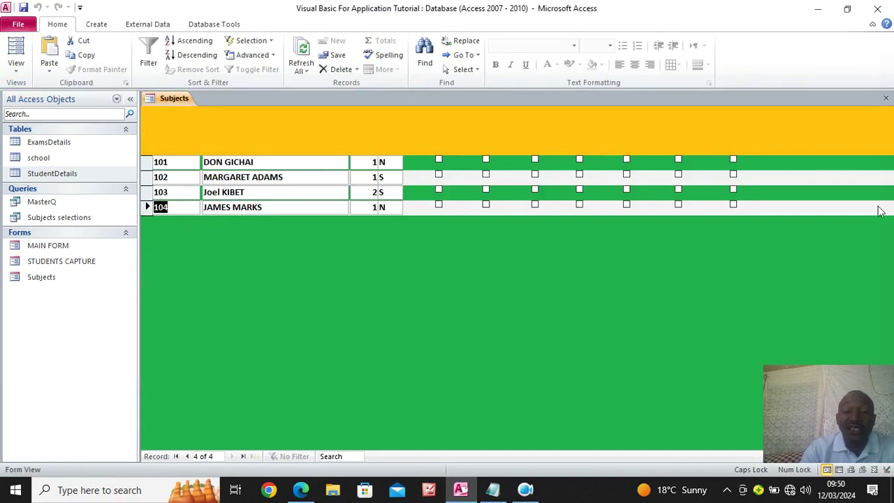
right_click(329, 246)
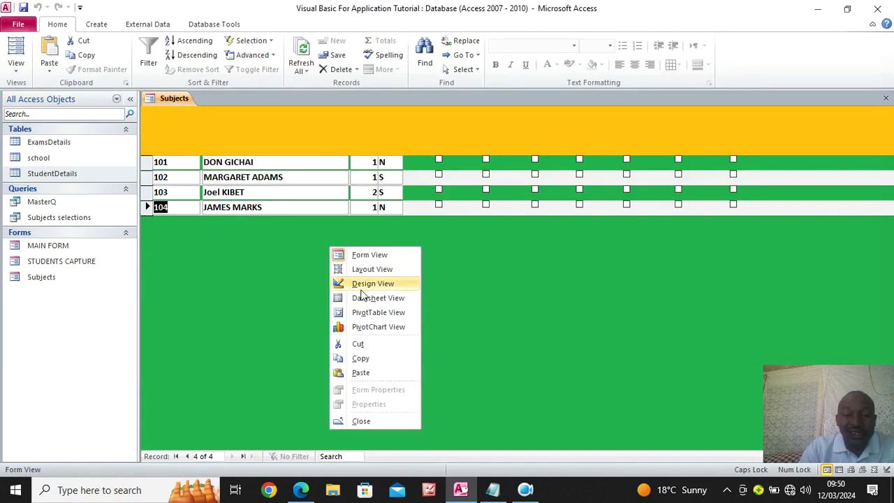
click(361, 287)
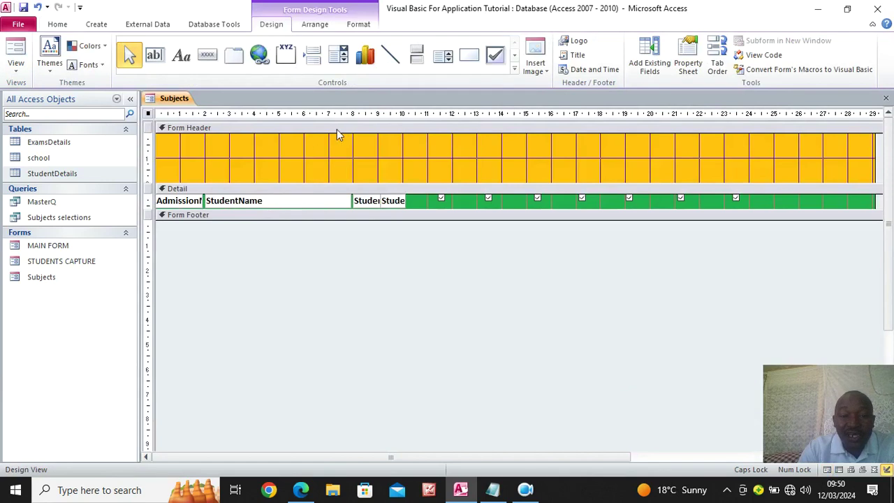
Narrow the form to about 24 cm and draw a label-less text box across the header
drag(875, 143, 754, 174)
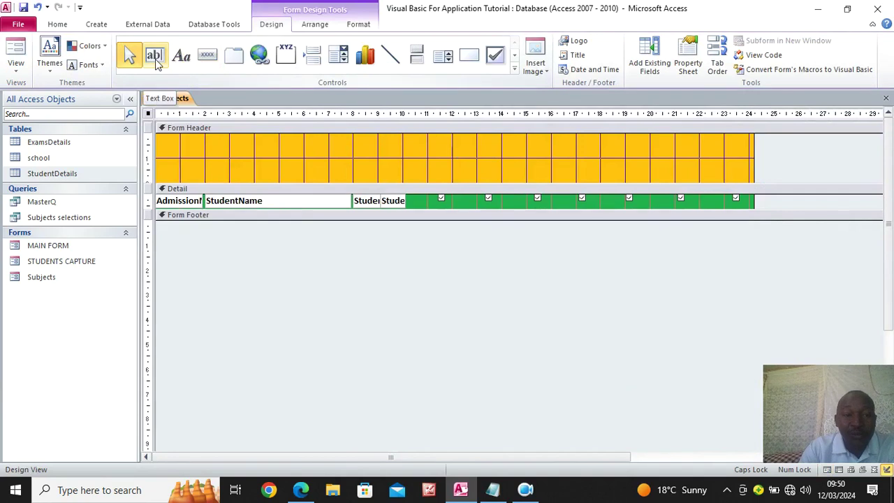
click(155, 56)
drag(202, 137, 728, 157)
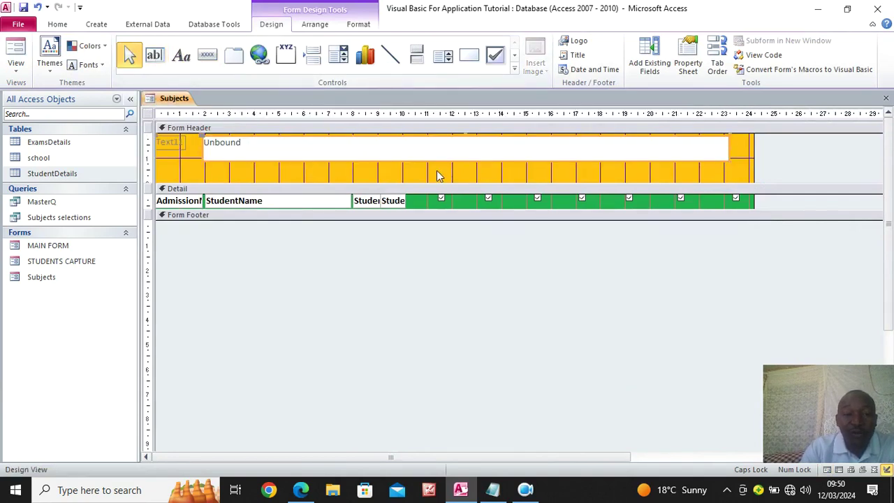
click(176, 150)
key(Delete)
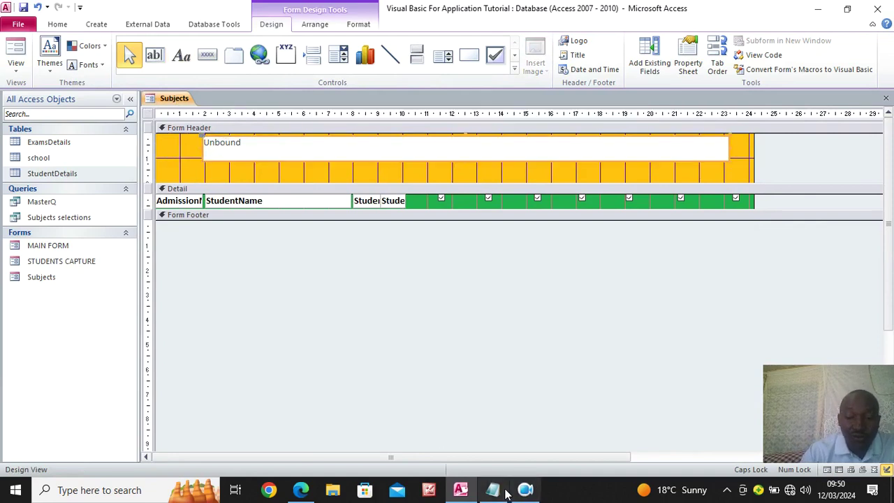
Paste =DLookUp("[School Title]","school") from Notepad into the header text box
click(493, 489)
drag(427, 183, 120, 175)
key(ctrl+c)
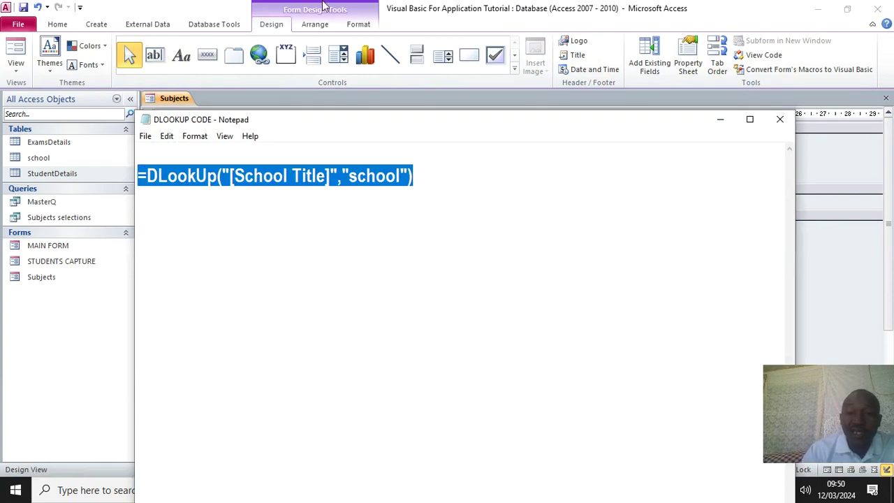
click(720, 119)
click(317, 148)
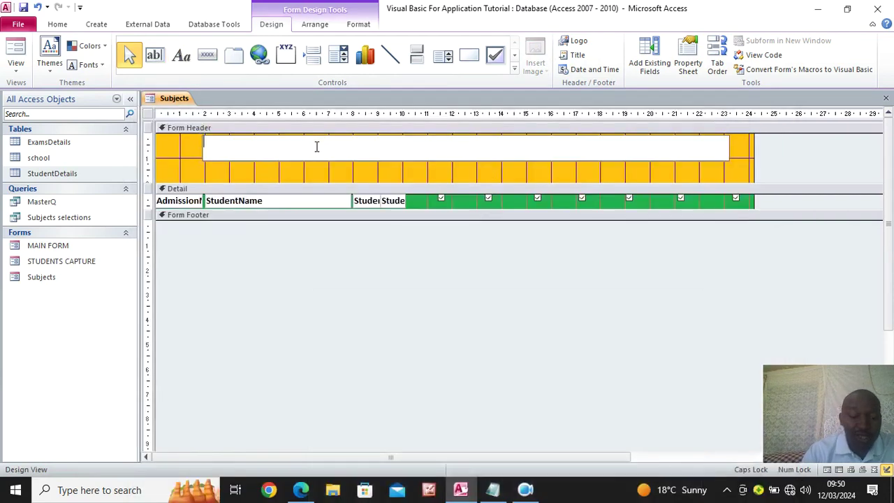
key(ctrl+v)
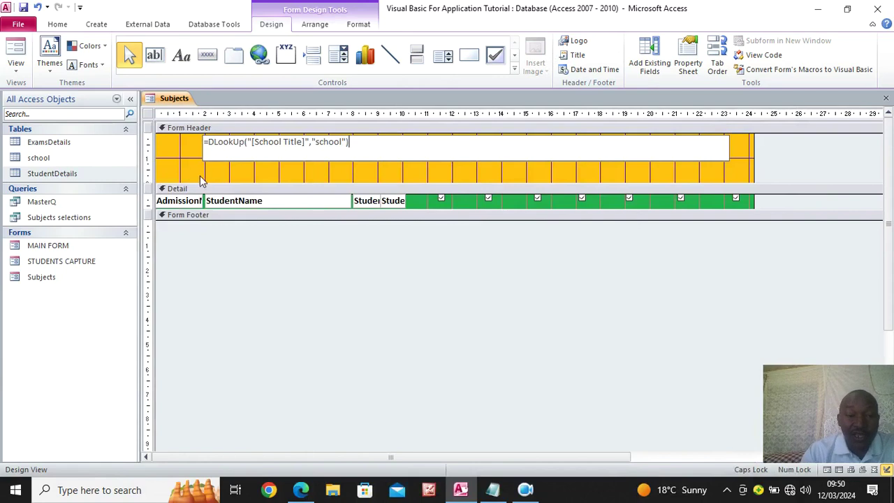
click(196, 174)
click(240, 158)
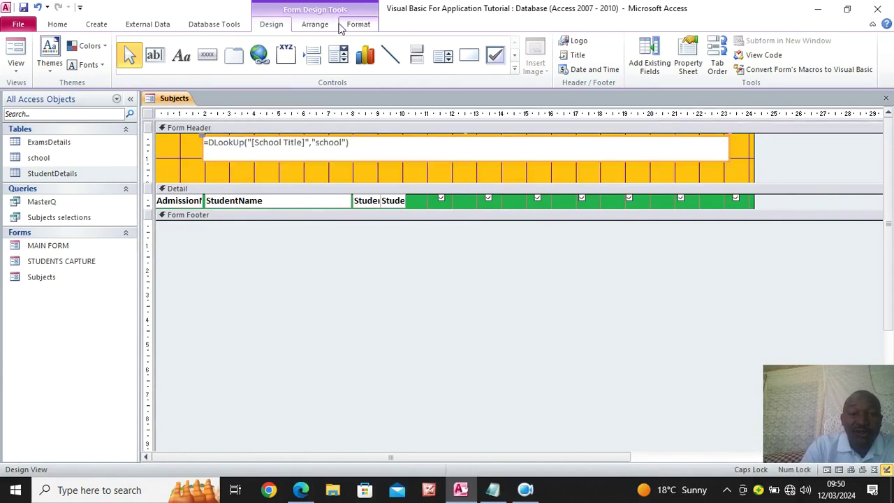
Format the formula box as 26 pt, centred and bold, and show its property sheet
click(364, 28)
click(207, 46)
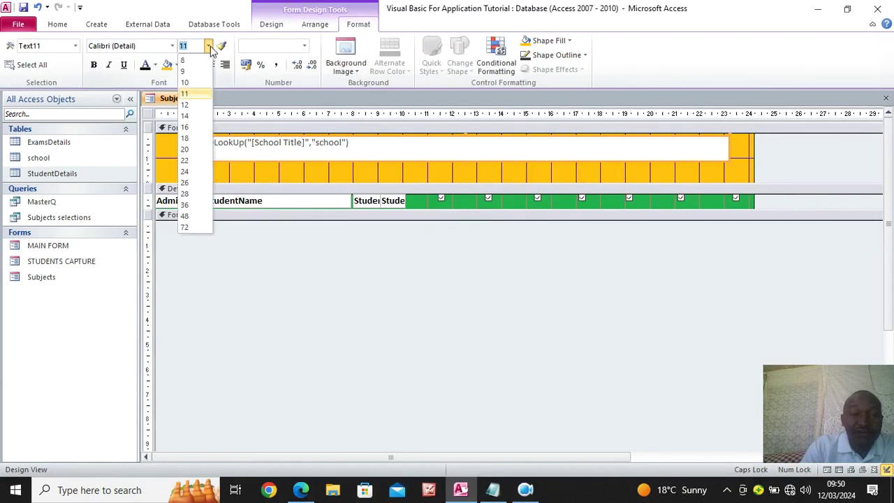
click(193, 187)
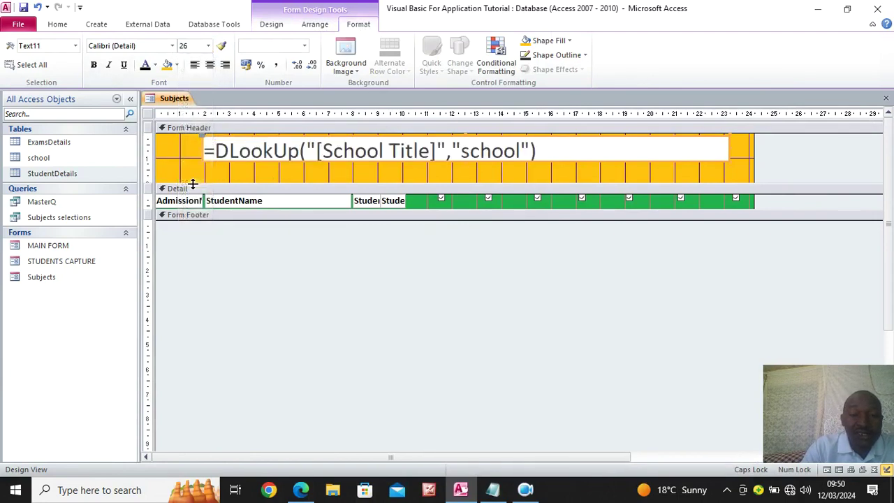
click(209, 64)
click(94, 64)
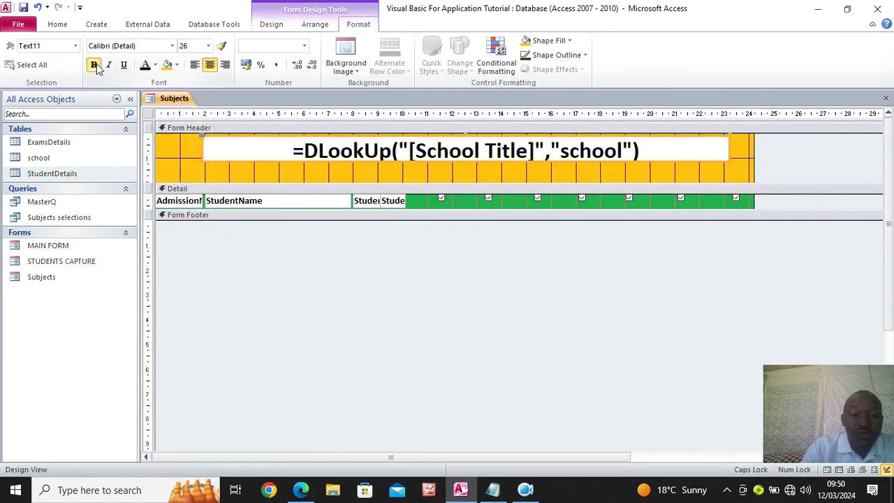
click(183, 165)
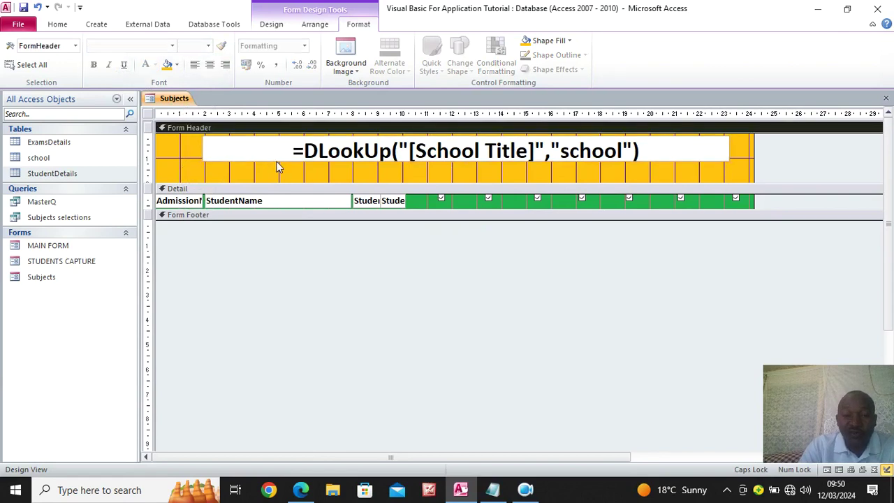
click(222, 154)
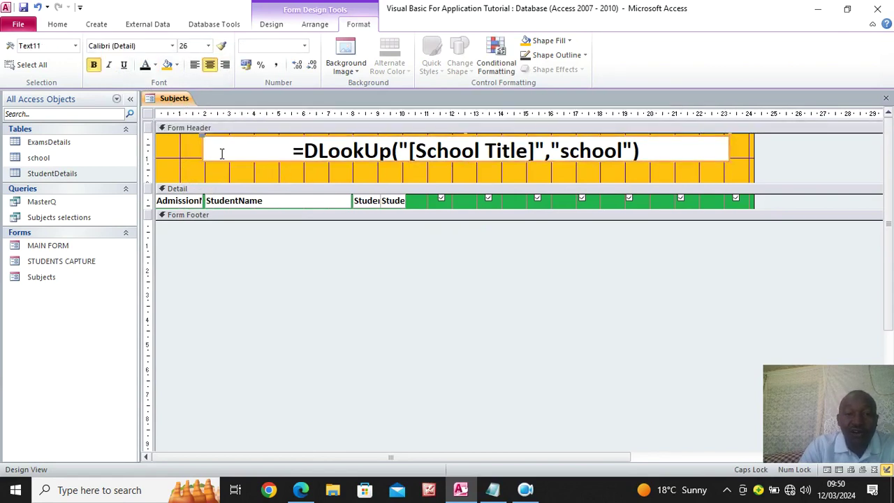
click(274, 27)
click(687, 53)
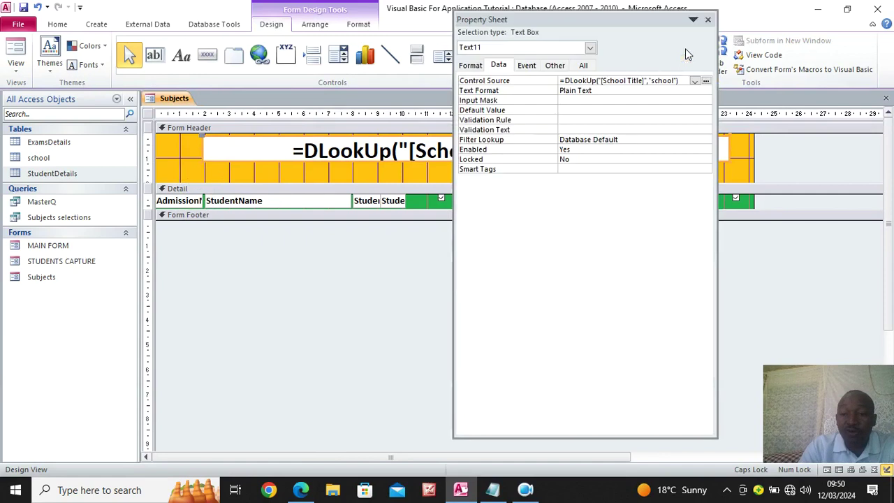
Set the header title text box's Back Style to Transparent on the All tab
click(584, 66)
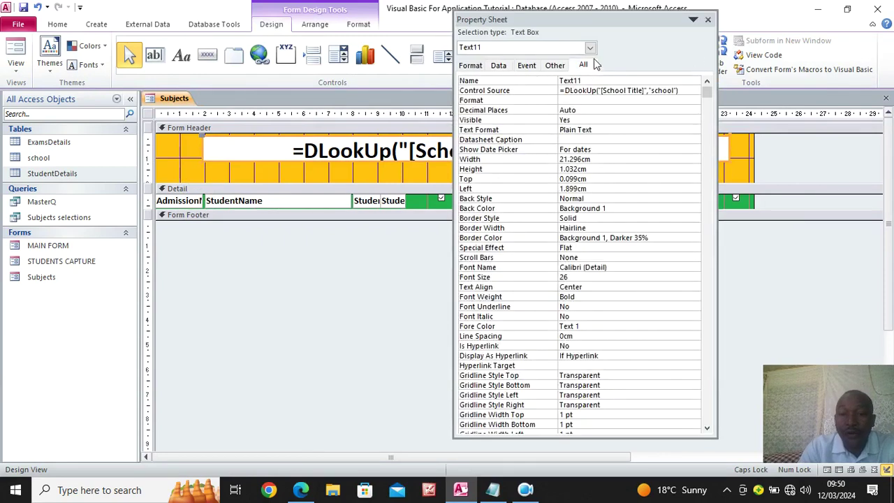
click(604, 198)
click(695, 200)
click(644, 216)
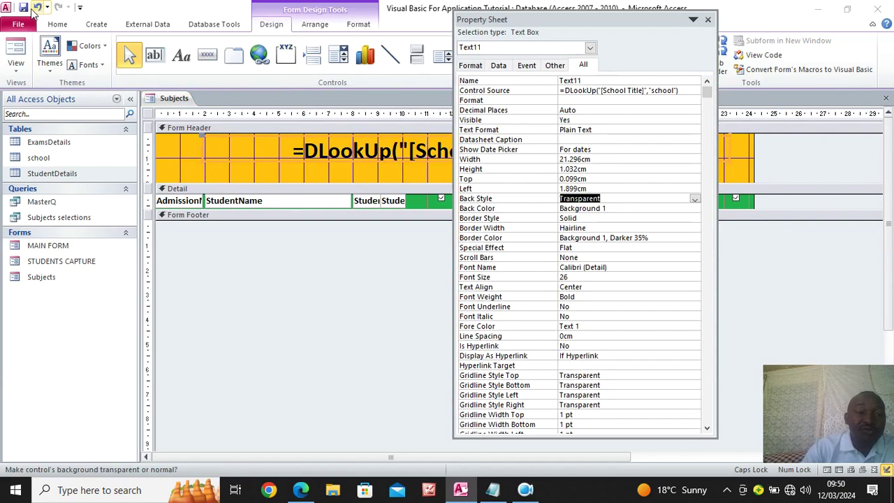
Preview EXCEL ACADEMY HIGH SCHOOL in Form View, return to Design View, close the Property Sheet
click(16, 47)
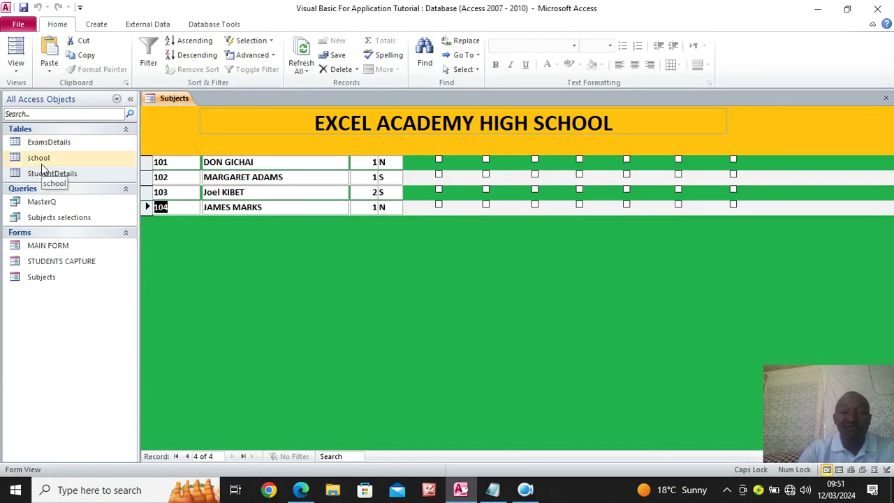
right_click(159, 126)
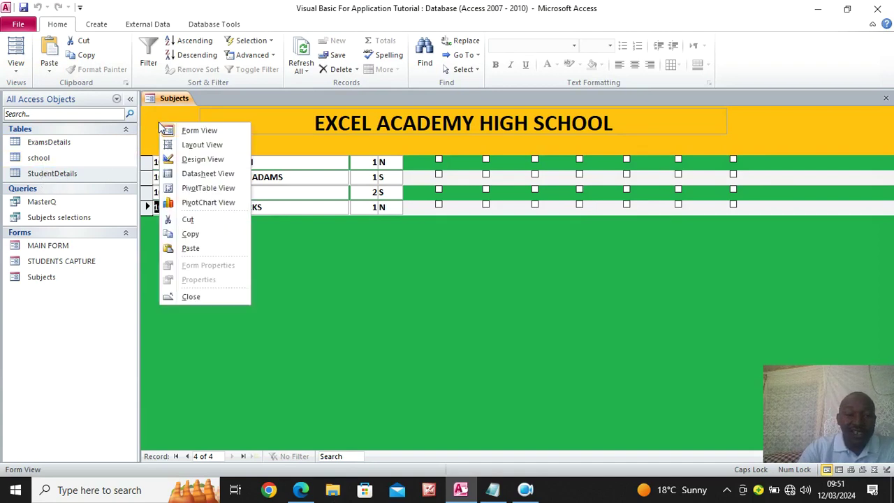
click(203, 161)
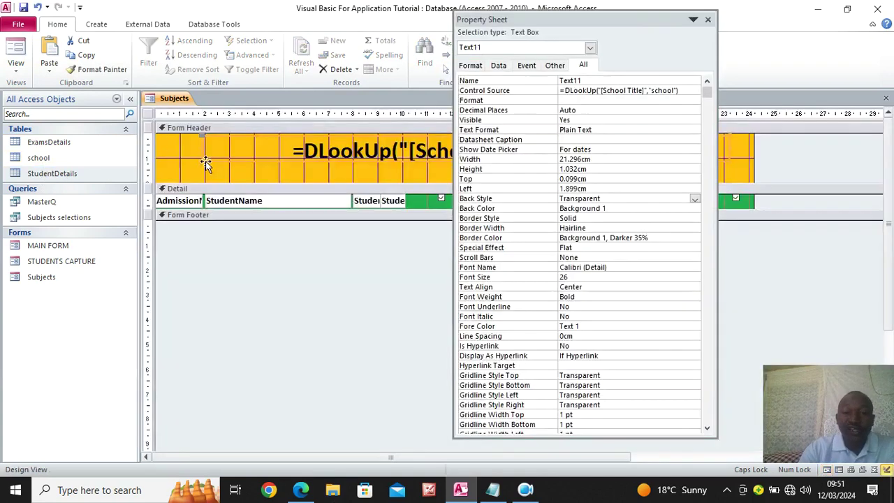
click(685, 90)
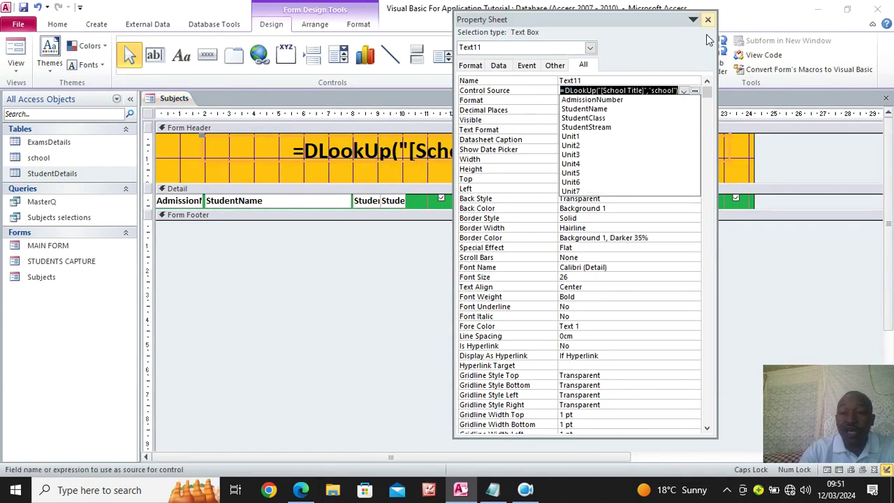
click(708, 19)
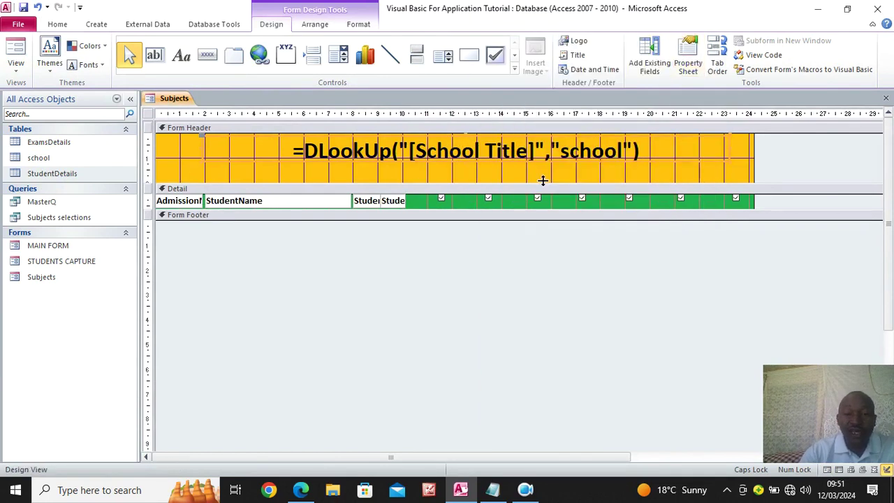
click(180, 55)
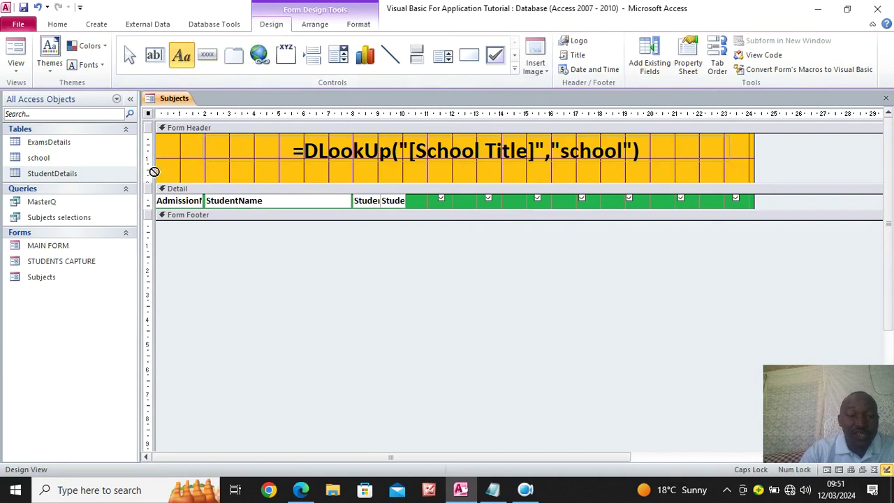
Draw a header label reading ADMNO, NAME, CLASS, STREAM and select the header labels
drag(162, 171, 408, 180)
text(ADMNO)
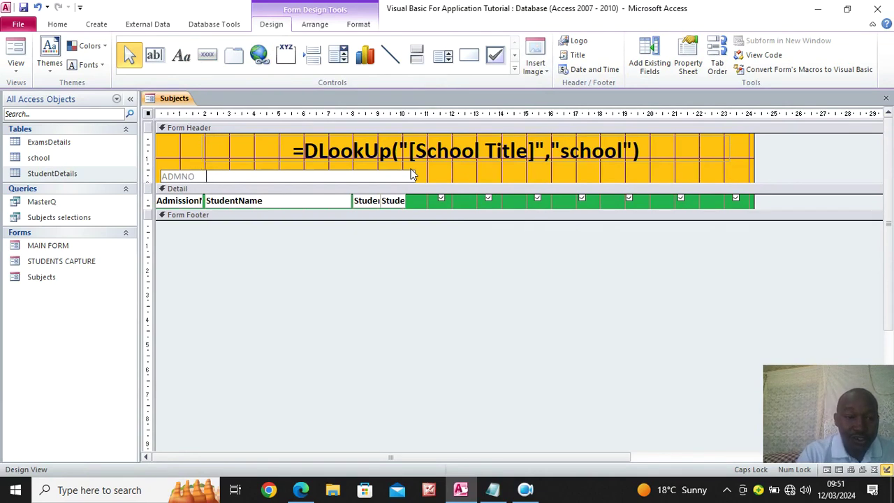
text(NAME)
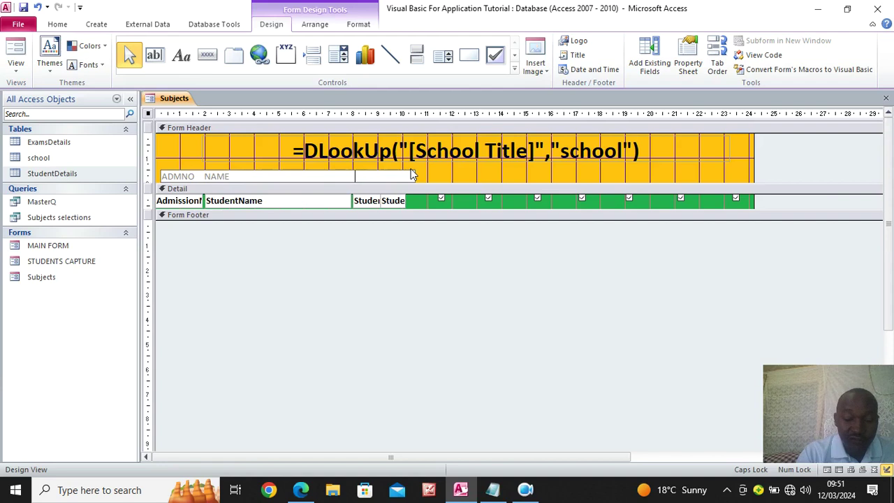
text(CLASS)
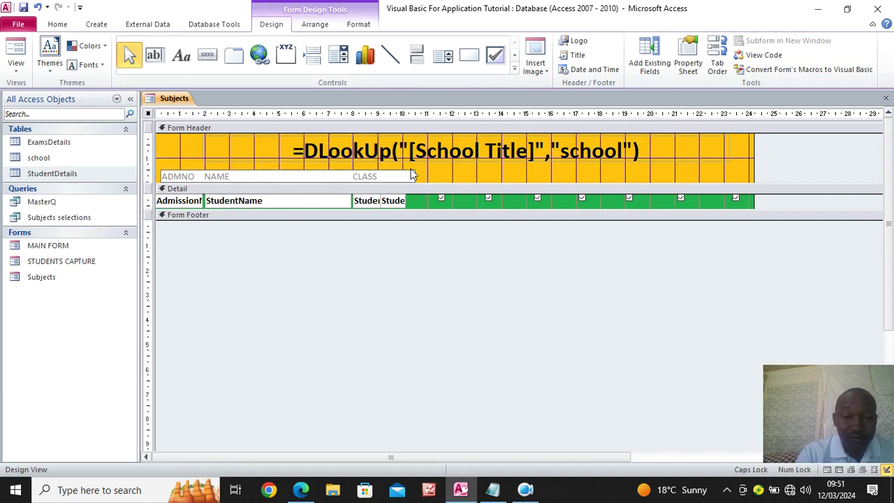
text(    STREAM)
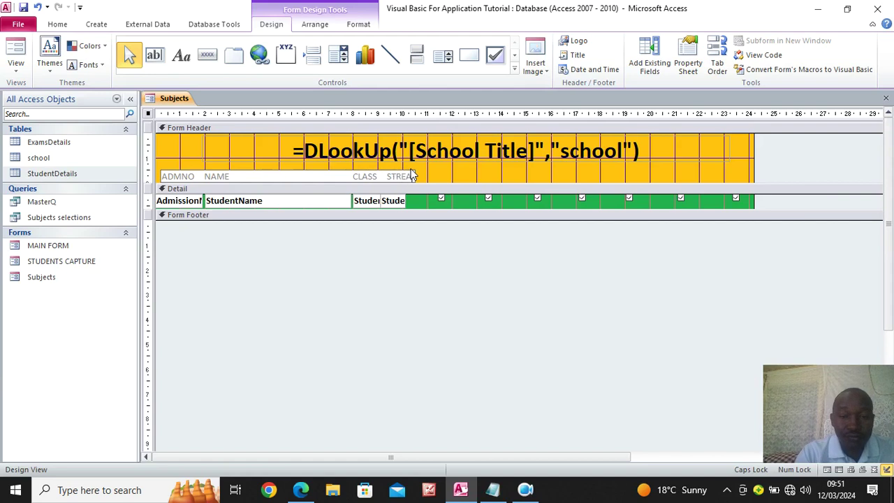
click(481, 175)
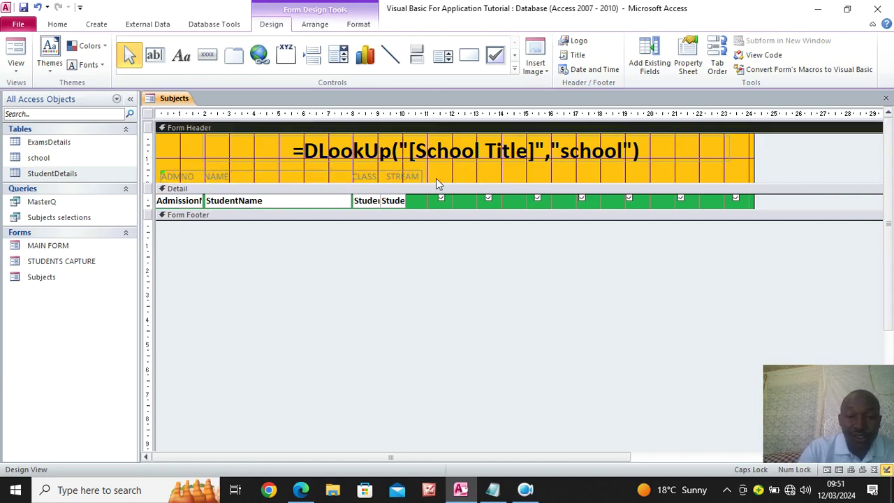
click(376, 174)
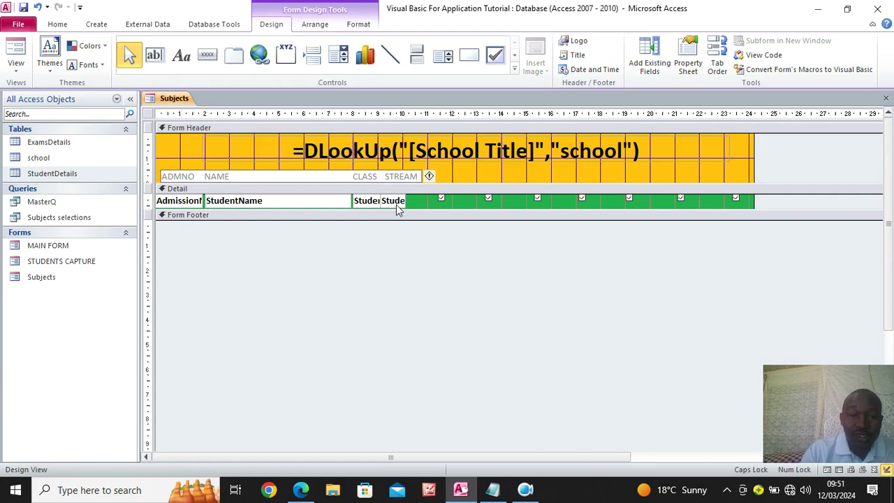
click(396, 179)
click(395, 181)
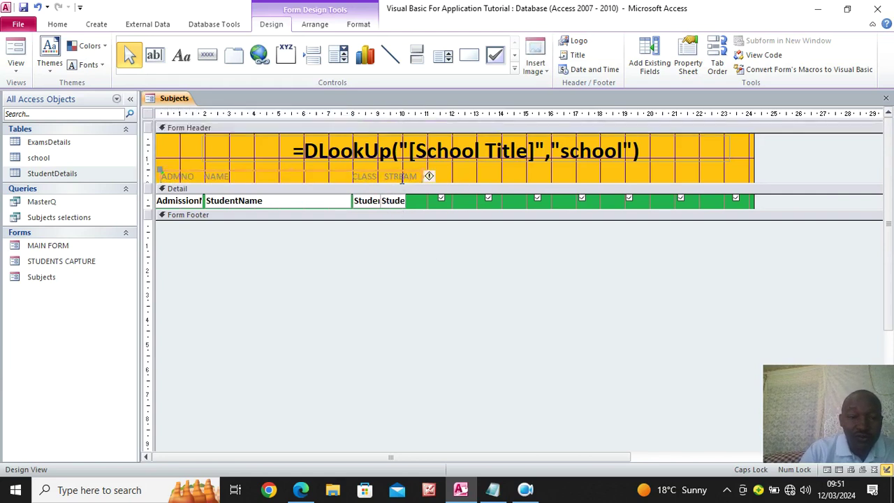
click(358, 23)
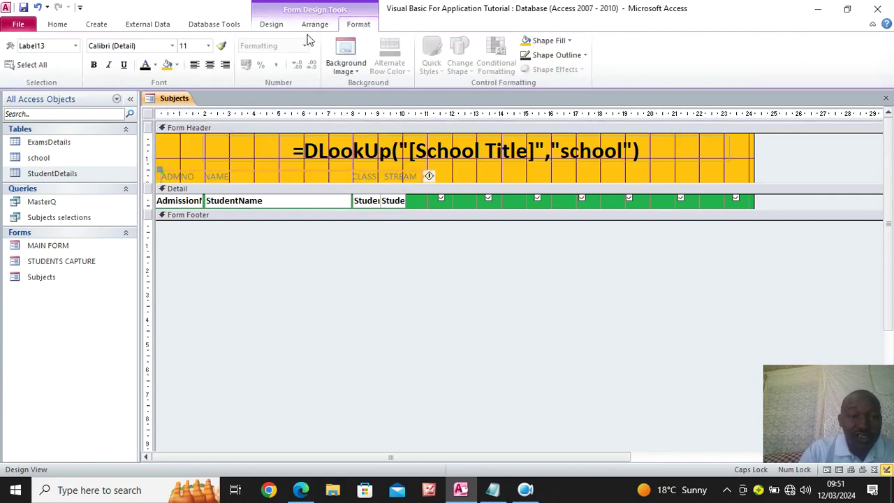
Bold the ADMNO, NAME, CLASS and STREAM headings and preview the form in Form View
click(94, 64)
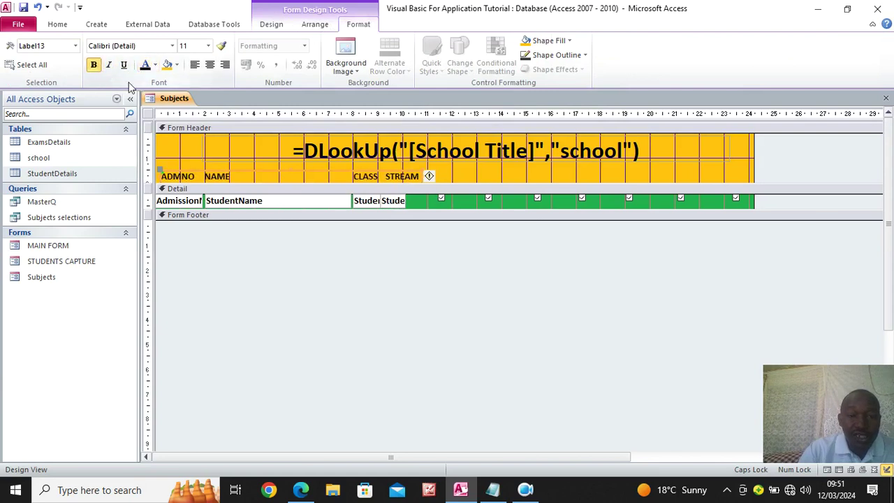
click(60, 24)
click(16, 50)
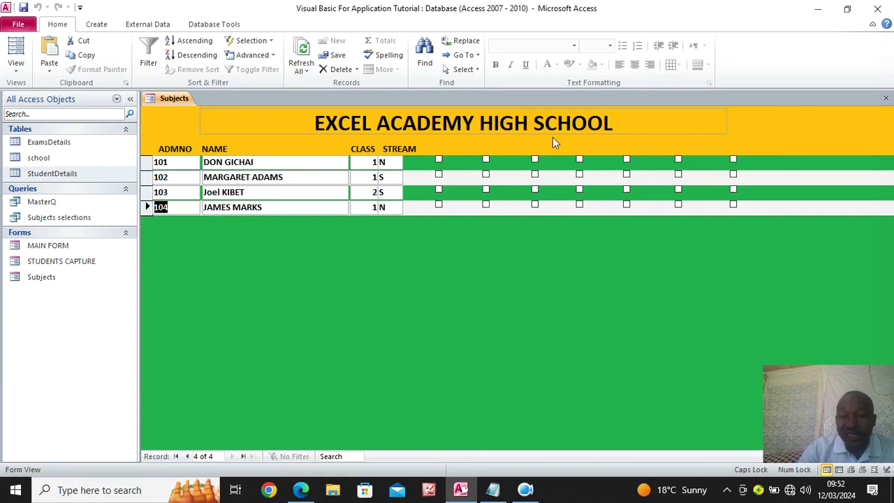
Test ticking and unticking unit checkboxes on the student records, then return to Design View
click(439, 159)
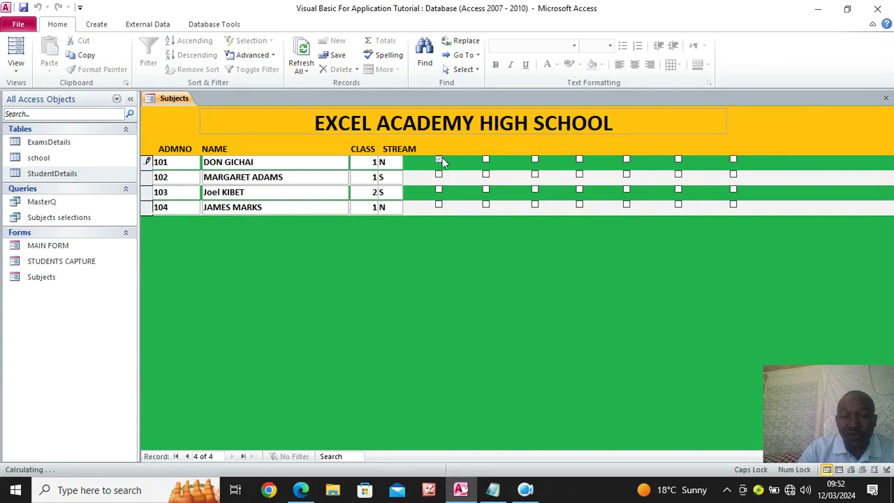
click(486, 160)
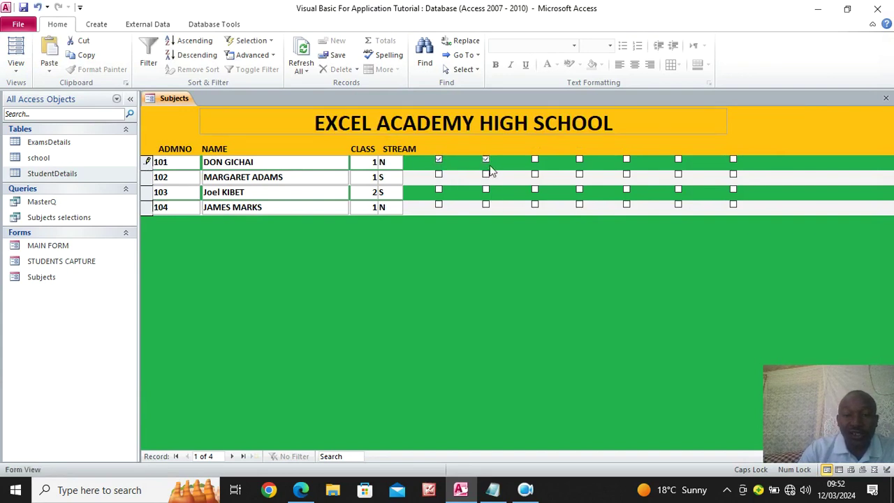
click(439, 174)
click(439, 160)
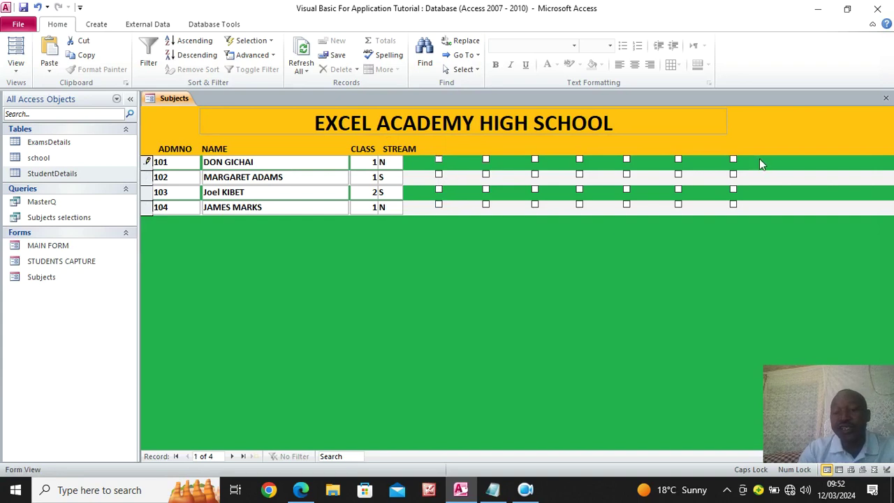
right_click(311, 245)
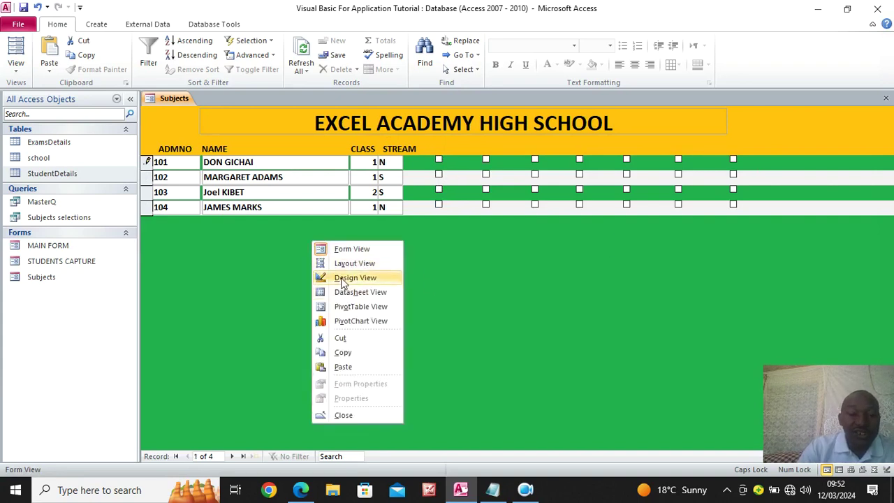
click(349, 276)
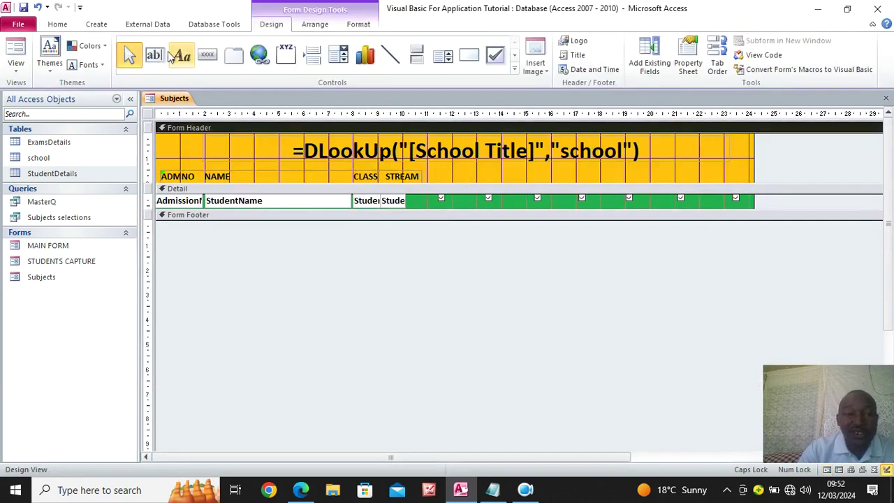
Draw a header label above the checkboxes reading UNIT 1 through UNIT 7, spaced out
click(180, 56)
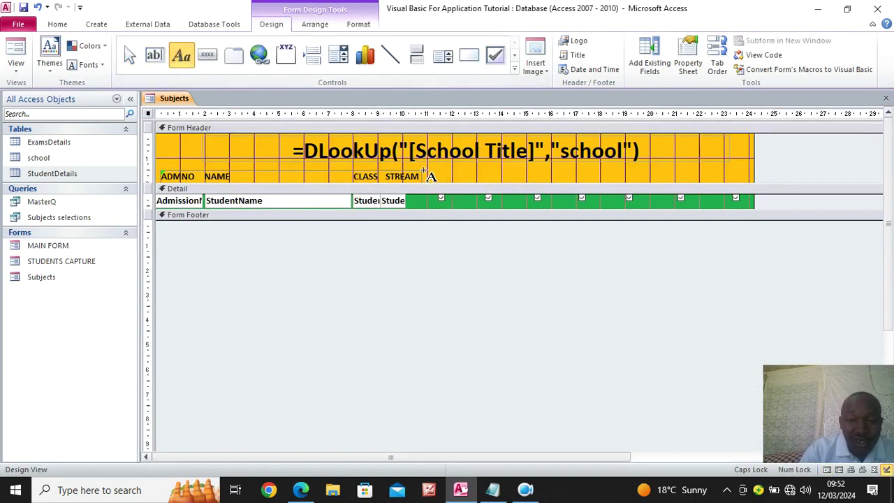
drag(424, 168, 746, 180)
drag(739, 178, 741, 178)
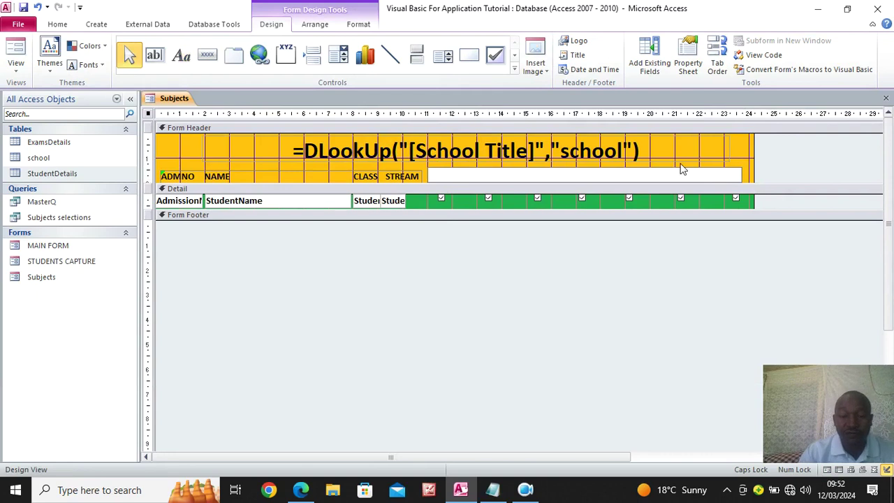
text(UNIT 1         )
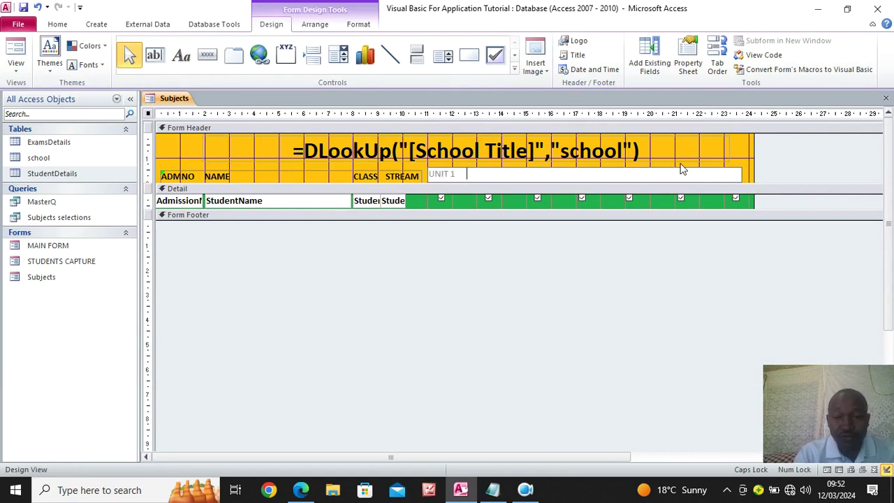
text(UNIT 2       UNIT 3        UNIT 4       )
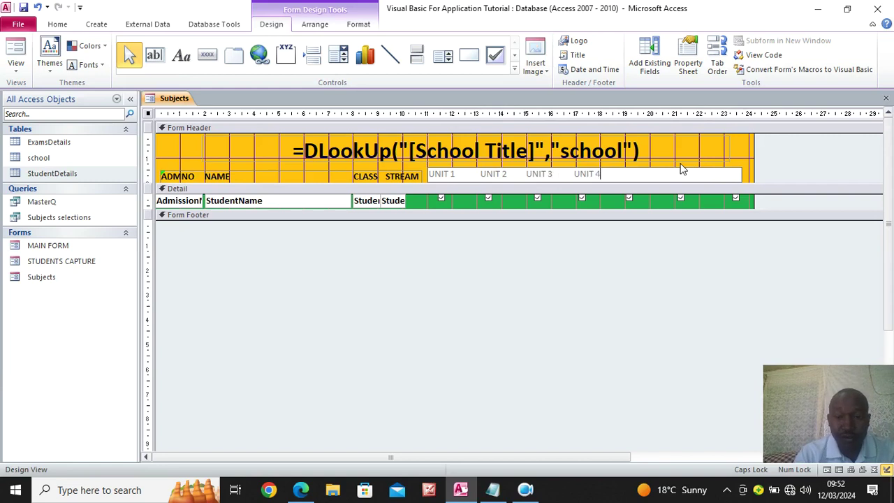
text(UNIT)
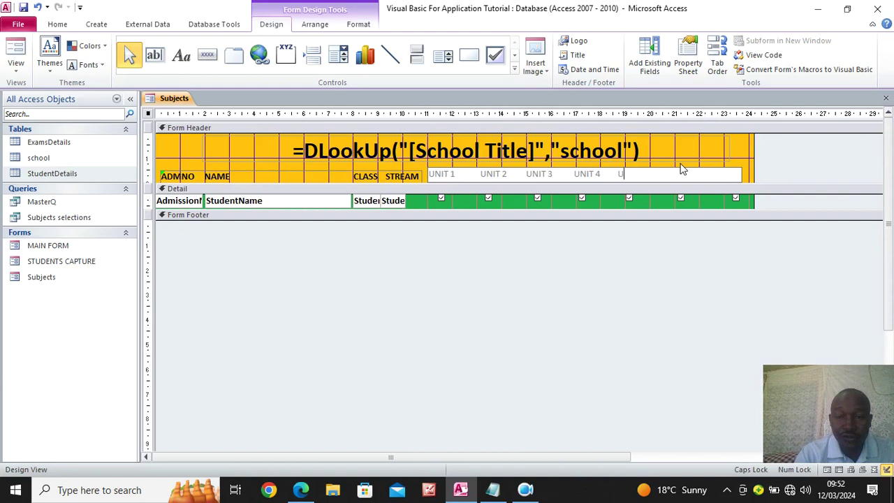
text( 5          UNIT 6        UNIT 7)
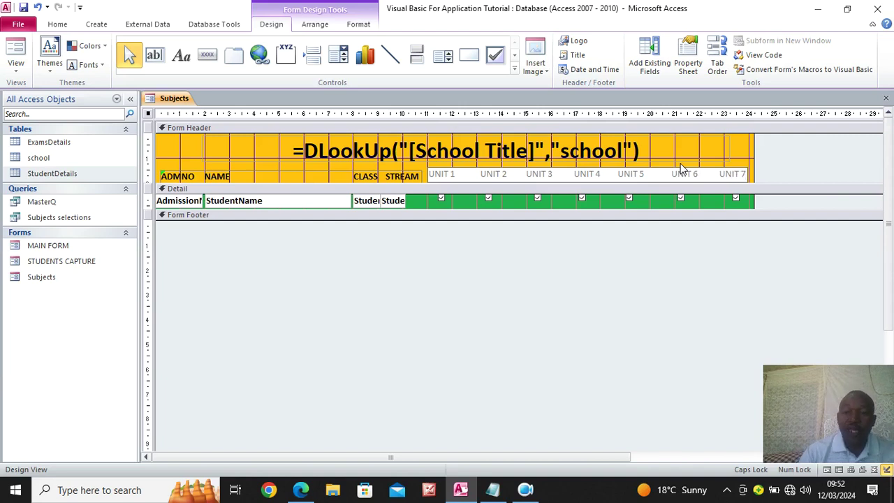
key(Return)
Bold the UNIT headings label and switch the Subjects form to Form View
click(740, 175)
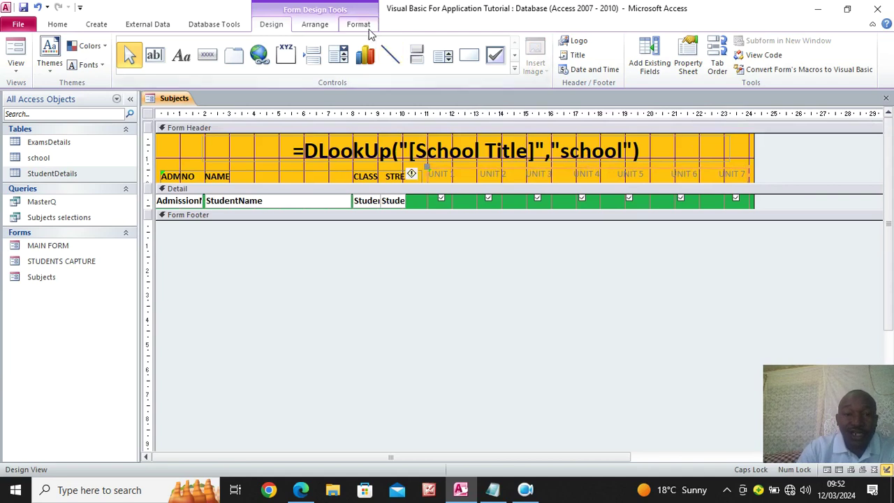
click(365, 26)
click(93, 65)
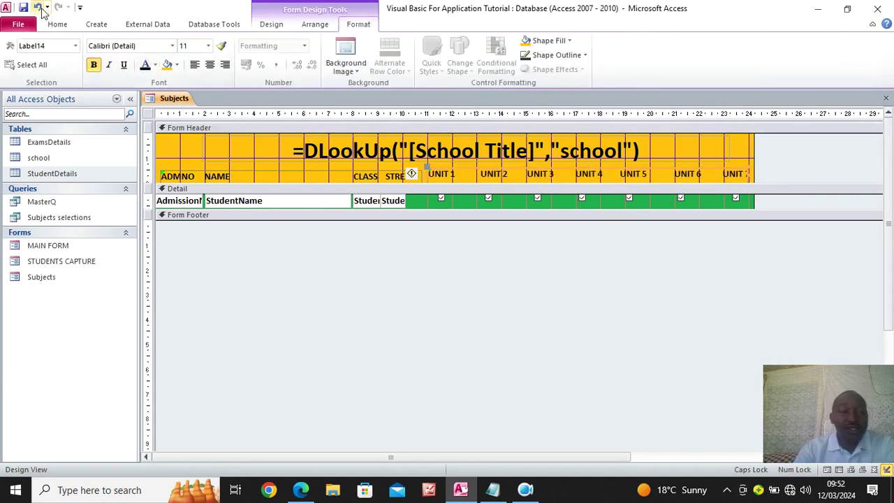
click(58, 24)
click(16, 48)
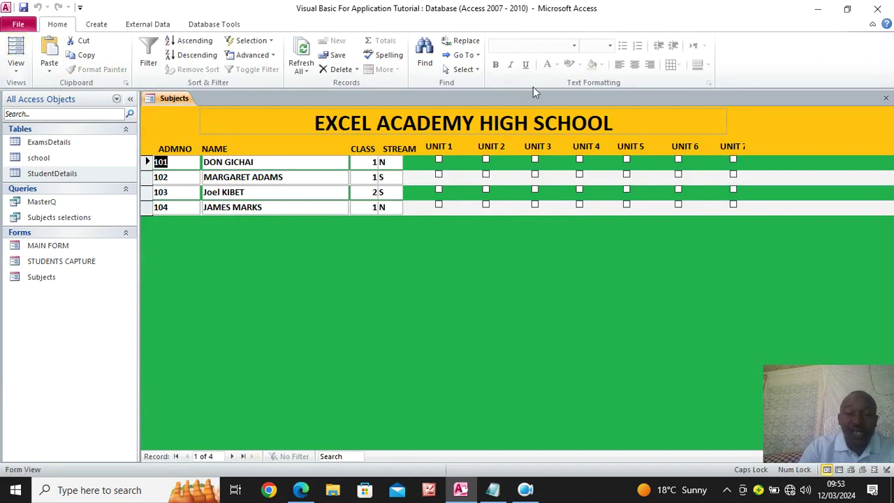
Tick UNIT 3, 6 and 7 for the first student and UNIT 1, 2 and 4 for the second
click(534, 160)
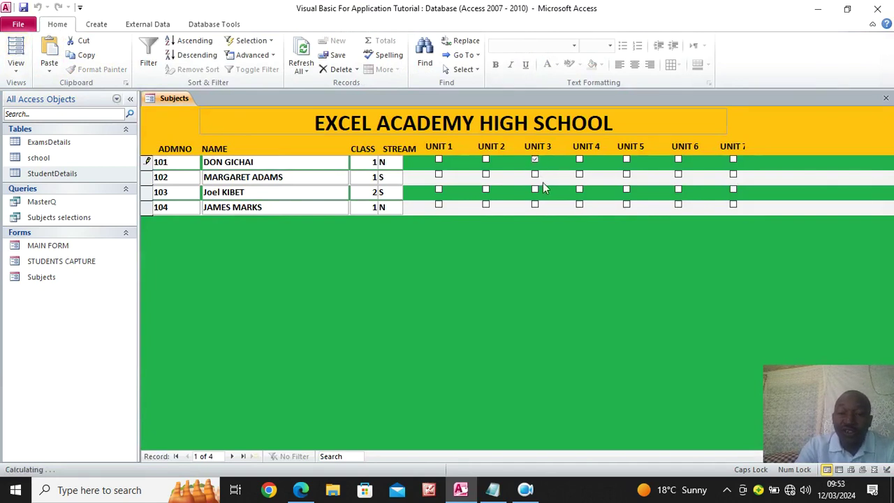
click(732, 160)
click(677, 160)
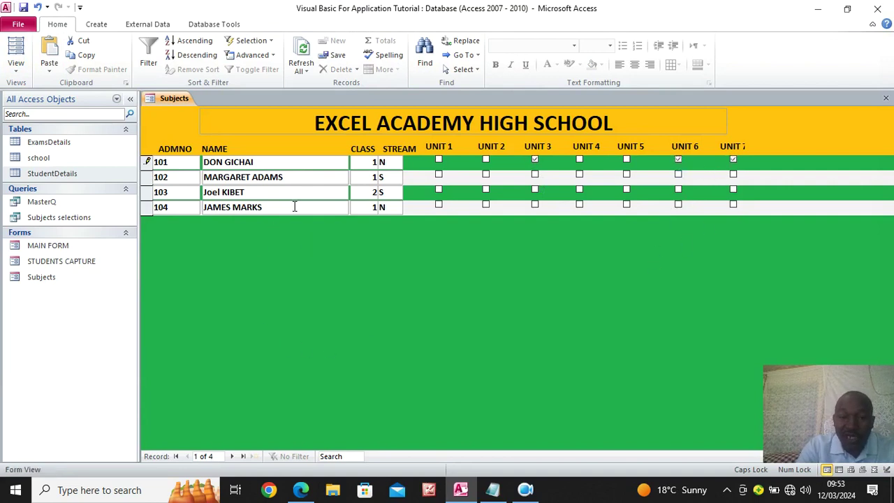
click(485, 174)
click(438, 175)
click(579, 174)
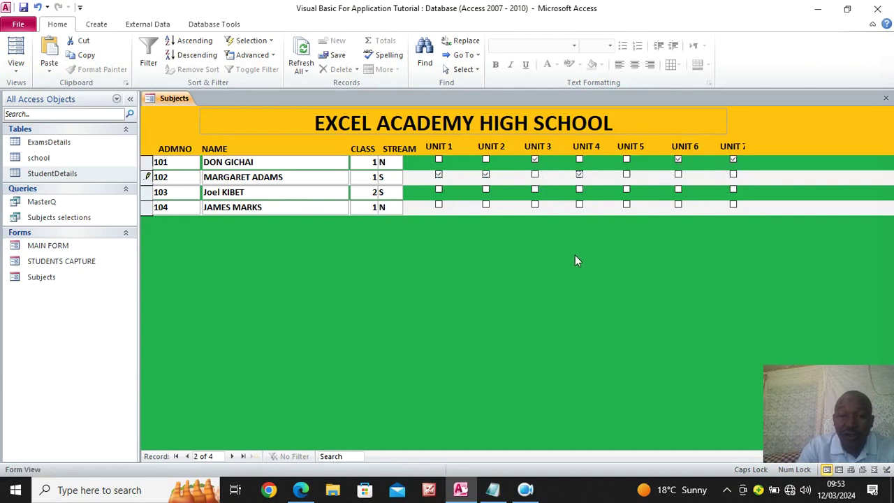
Tick UNIT 1, 5 and 6 for the third student and UNIT 2, 3 and 4 for the fourth
click(437, 189)
click(627, 190)
click(679, 190)
click(486, 204)
click(535, 204)
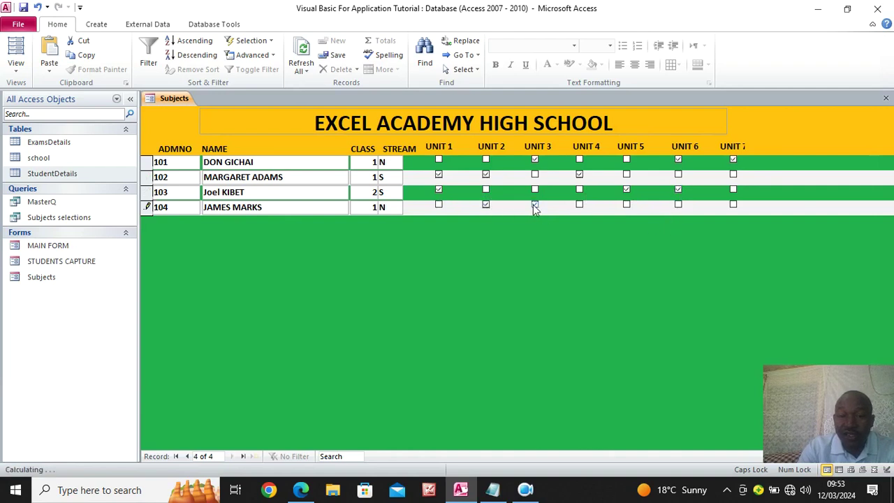
click(578, 204)
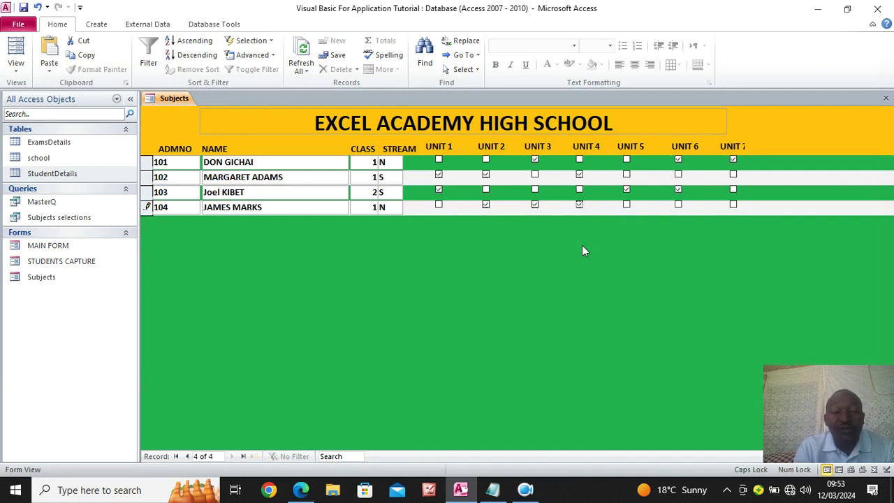
click(51, 247)
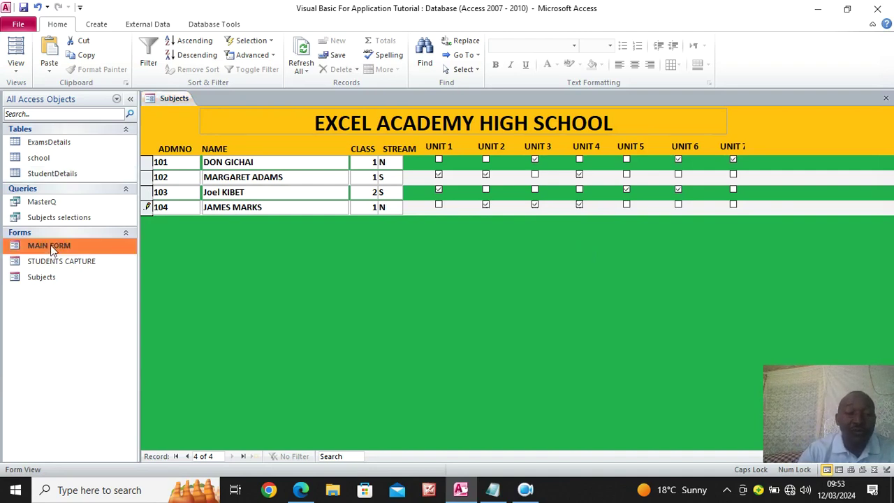
Open MAIN FORM in Form View from the Navigation Pane and bring up its view menu
double_click(51, 247)
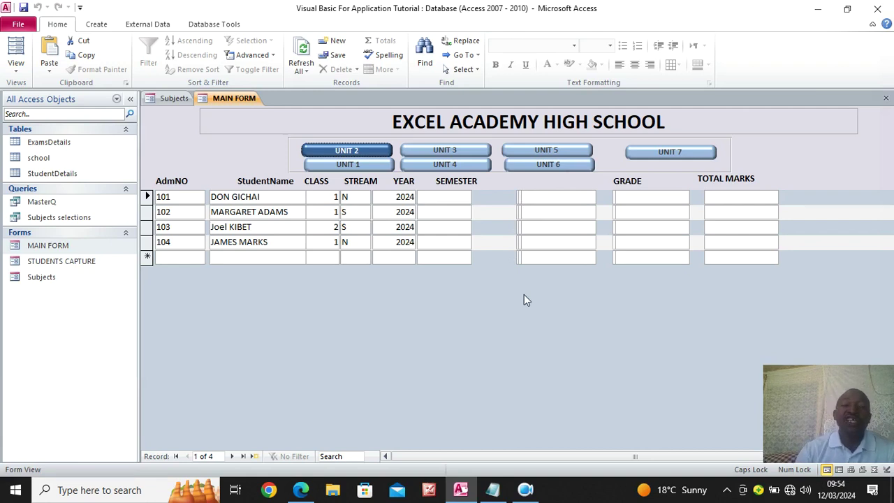
right_click(177, 118)
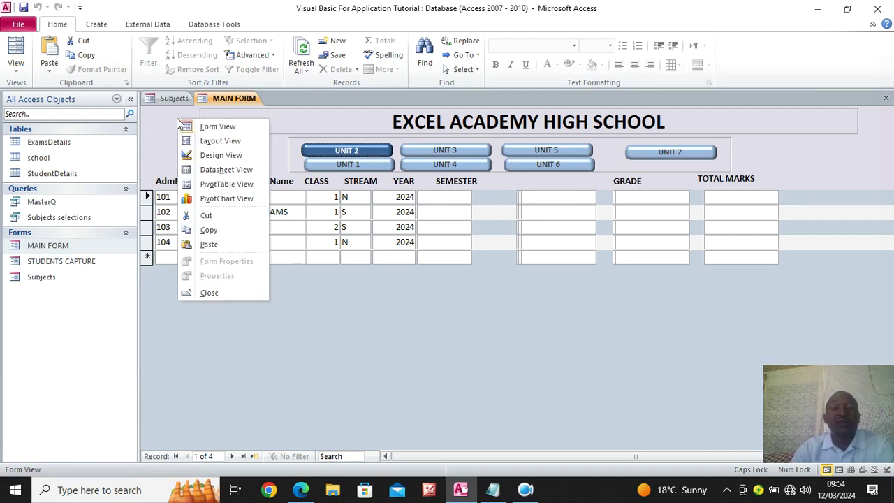
In Design View, enlarge the Detail section, move ExamUnit7 down and fill it red
click(221, 155)
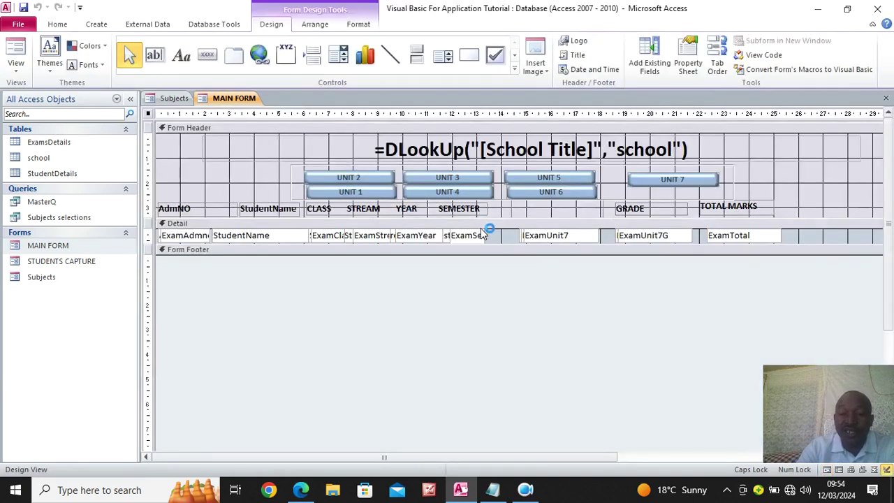
drag(498, 243, 538, 389)
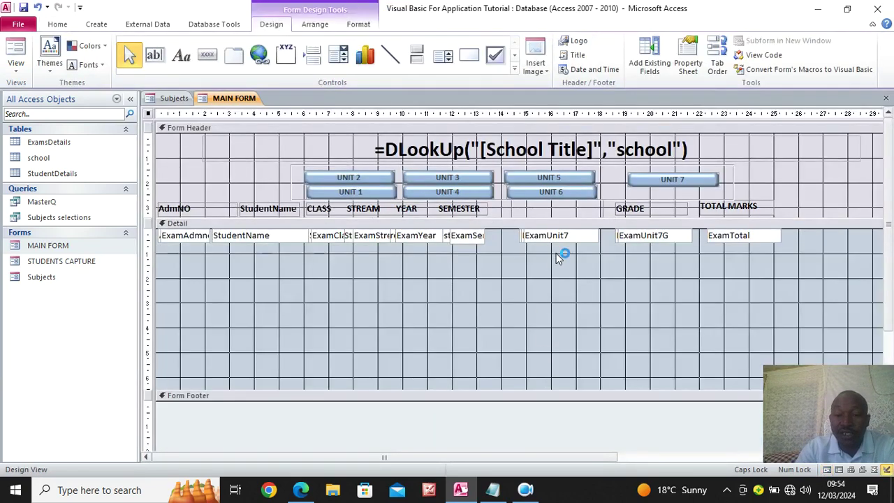
drag(565, 240, 486, 321)
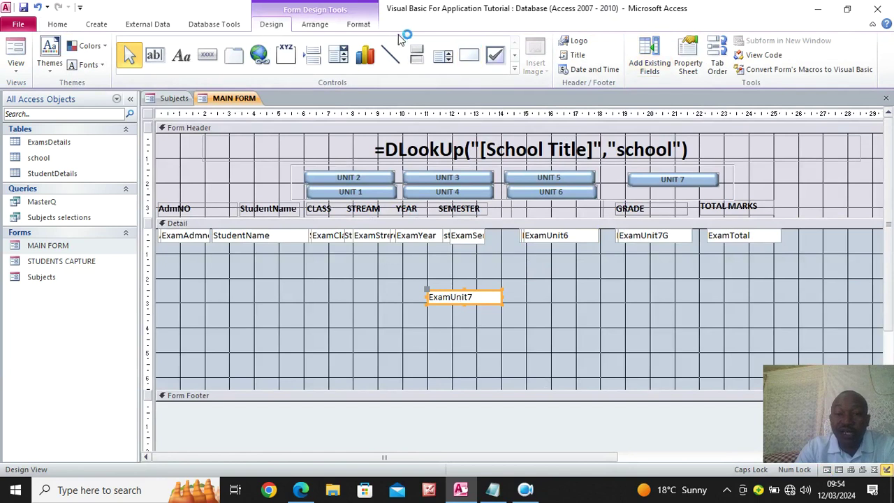
click(360, 24)
click(542, 42)
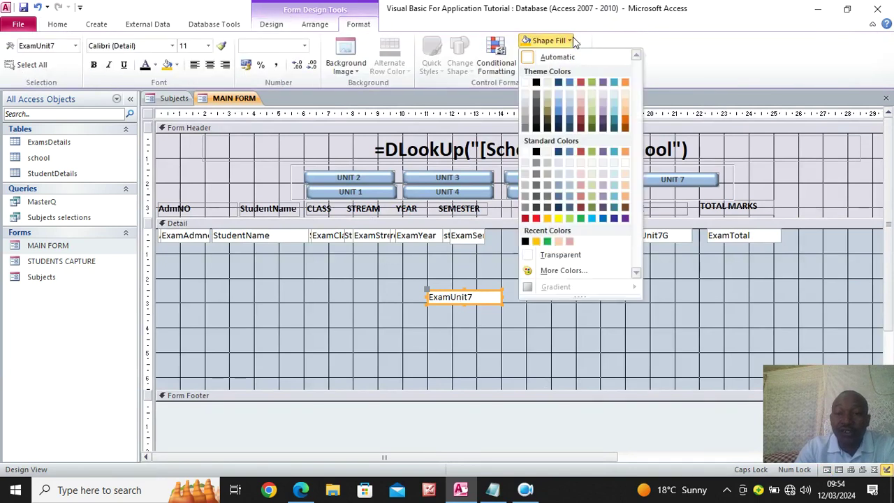
click(581, 156)
Separate ExamUnit6 with a light blue fill and ExamUnit5 with an orange fill
click(564, 235)
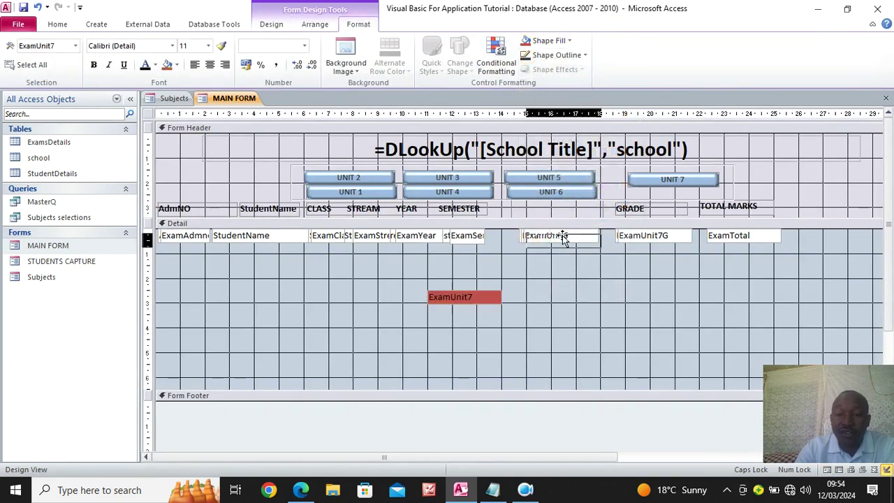
drag(564, 235, 591, 300)
click(571, 42)
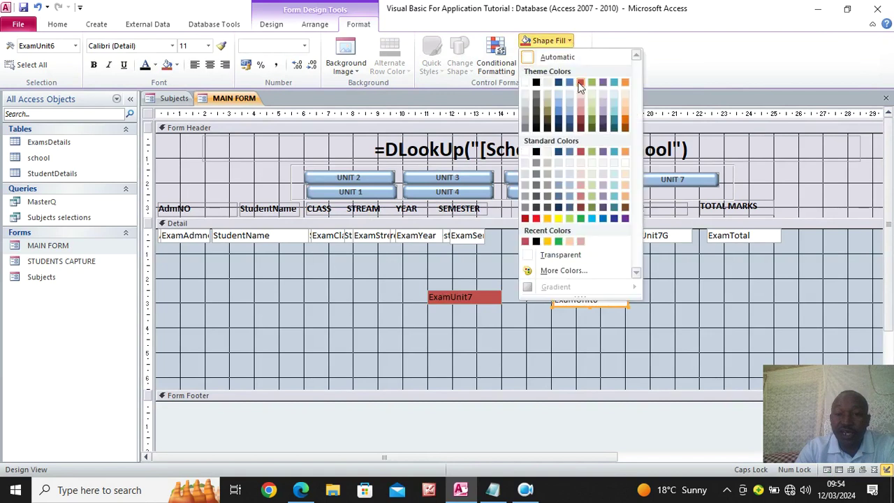
click(564, 104)
drag(555, 243, 559, 270)
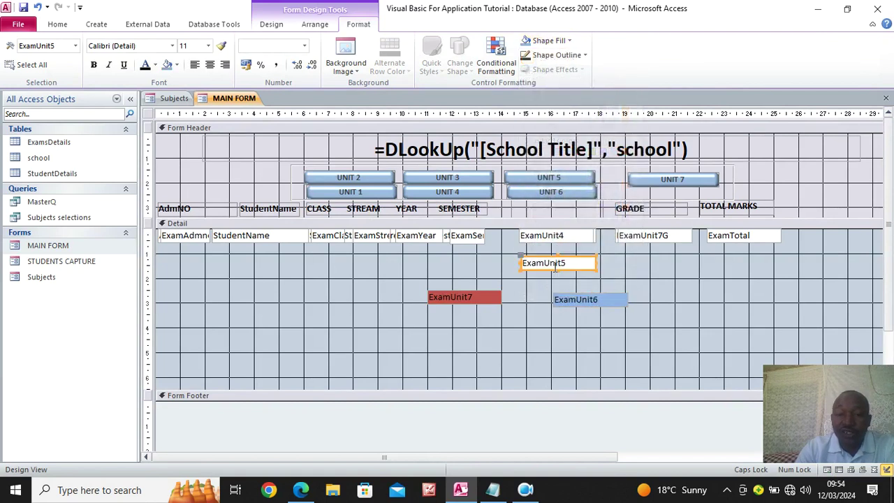
click(545, 41)
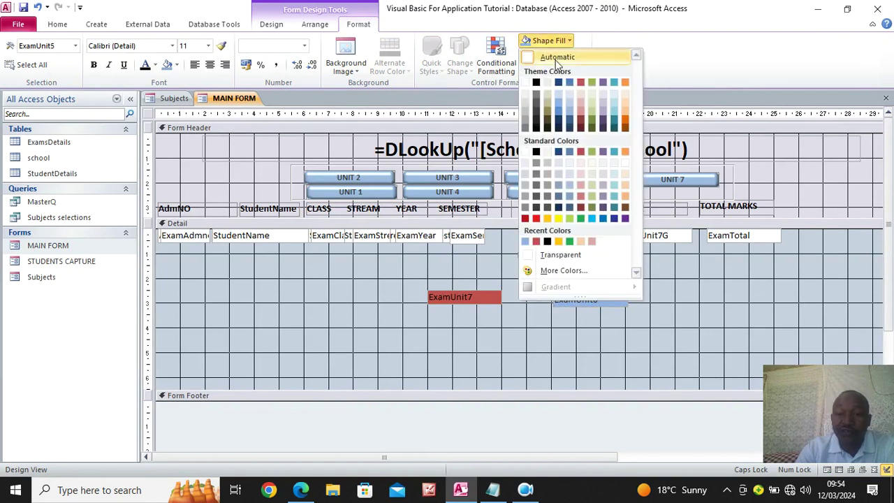
click(626, 127)
drag(585, 264, 707, 304)
Separate ExamUnit4 with a green fill and ExamUnit3 with a dark blue fill
drag(588, 242, 582, 276)
click(548, 40)
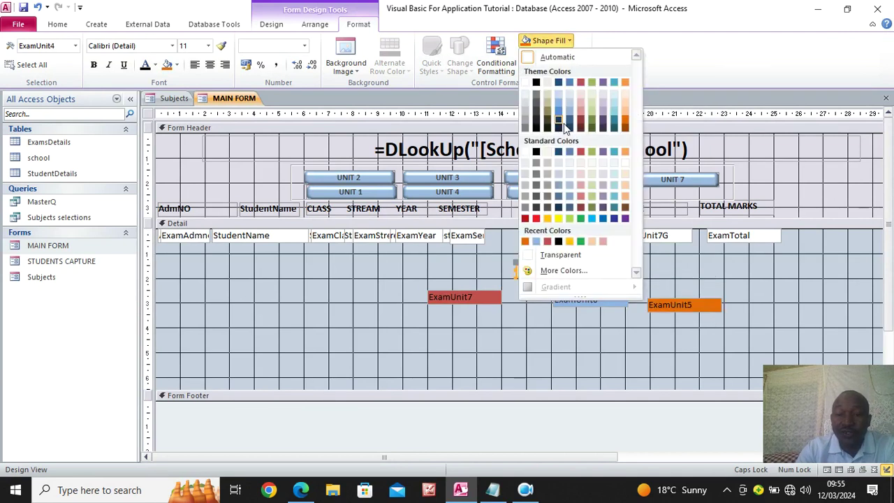
click(580, 241)
drag(574, 276, 700, 285)
drag(574, 234, 575, 259)
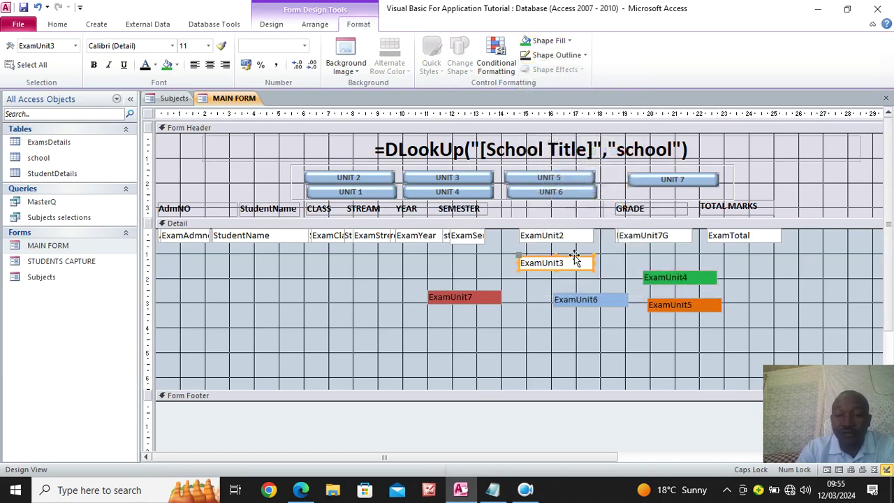
click(543, 40)
click(524, 241)
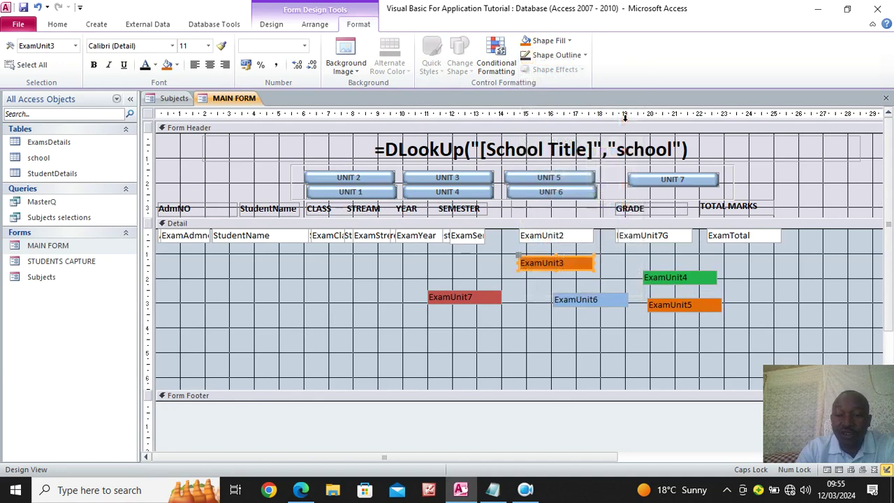
click(548, 40)
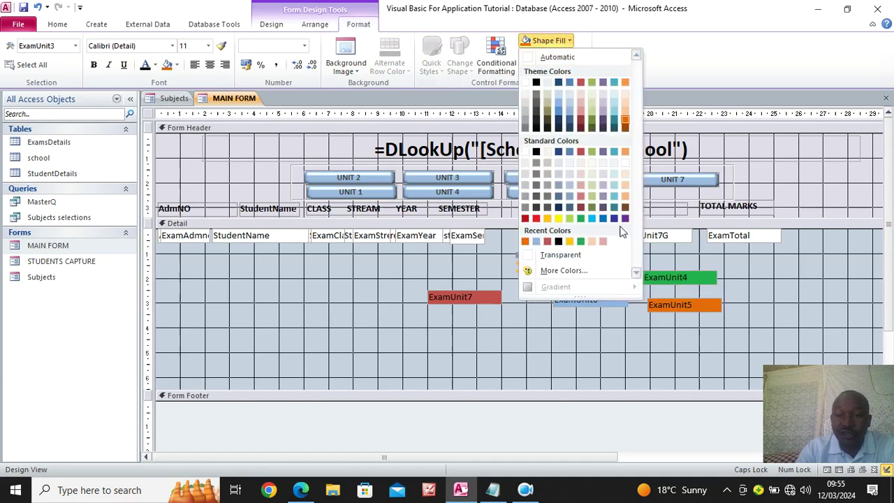
click(615, 219)
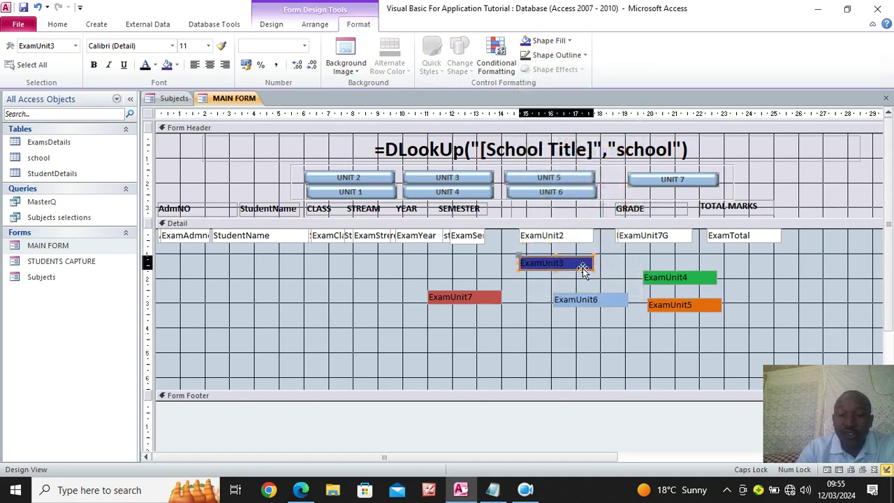
drag(588, 266, 589, 288)
Fill ExamUnit2 red and change the trailing digit in the ExamUnit1 box's text to 2
drag(589, 238, 589, 263)
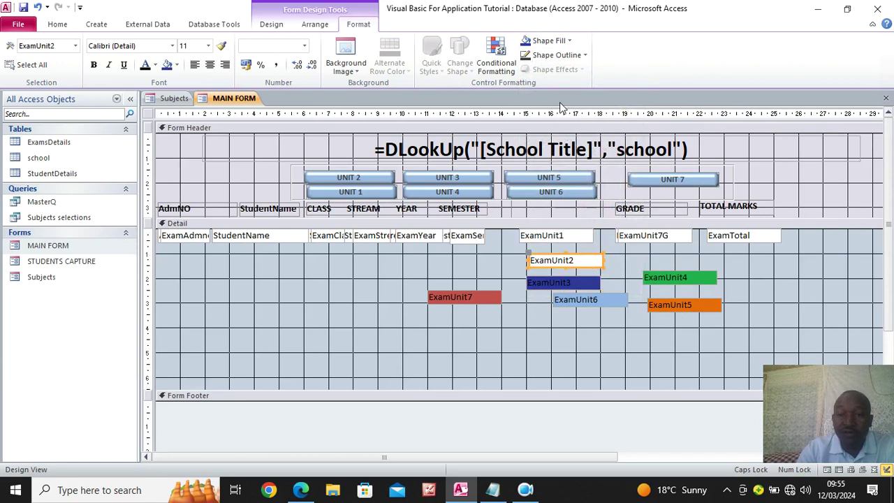
click(548, 41)
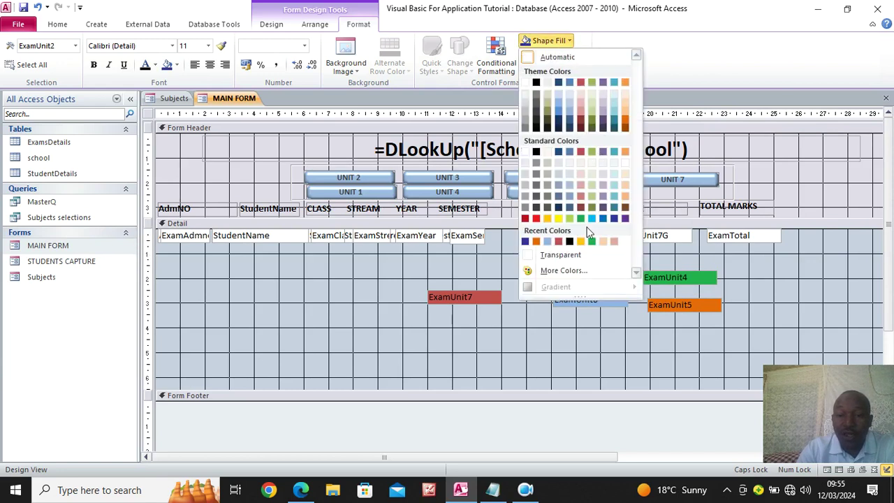
click(536, 219)
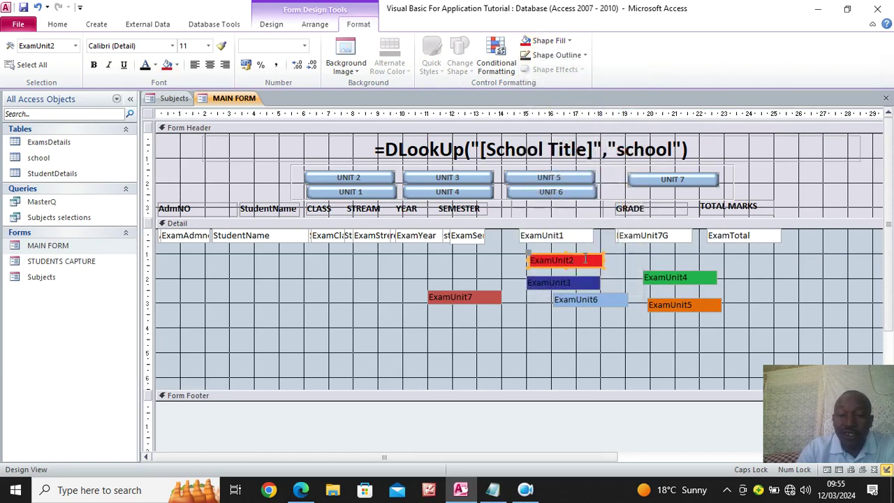
click(563, 242)
click(561, 242)
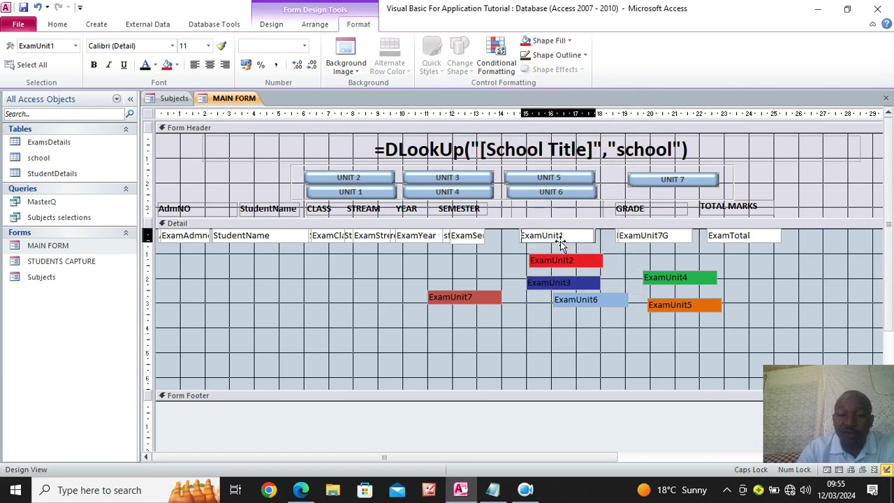
key(BackSpace)
text(2)
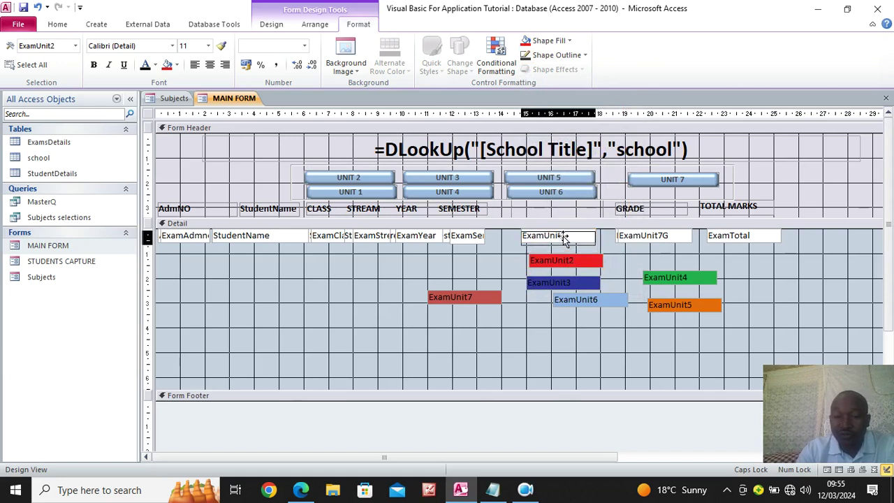
Stack the coloured ExamUnit2–7 boxes back onto the single Detail row
drag(564, 261, 562, 232)
drag(562, 283, 556, 234)
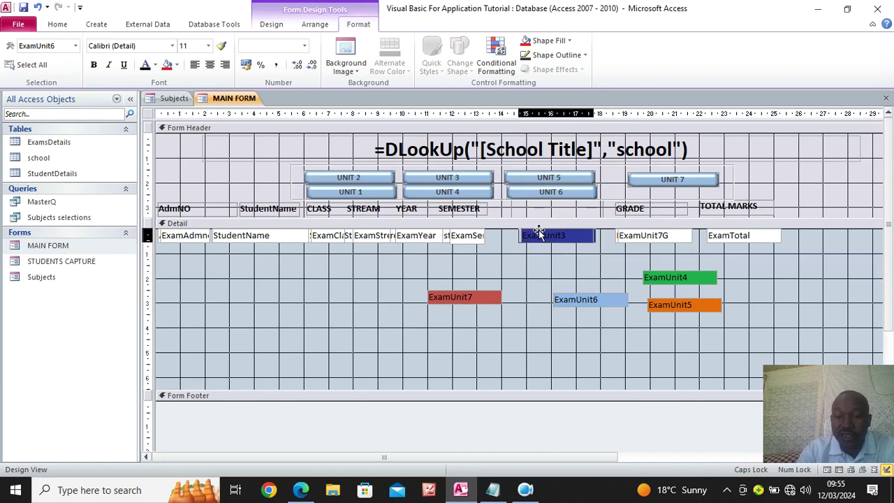
drag(548, 232, 543, 233)
drag(491, 296, 579, 237)
drag(645, 275, 538, 238)
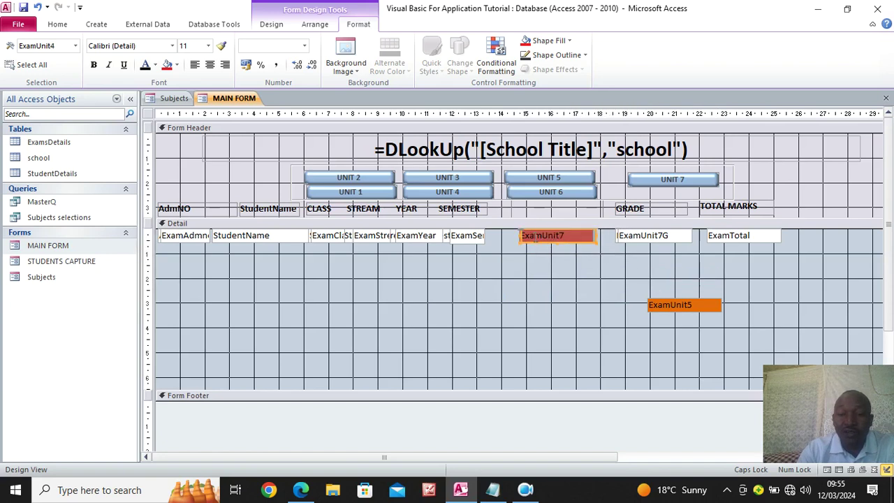
drag(667, 303, 582, 259)
click(549, 238)
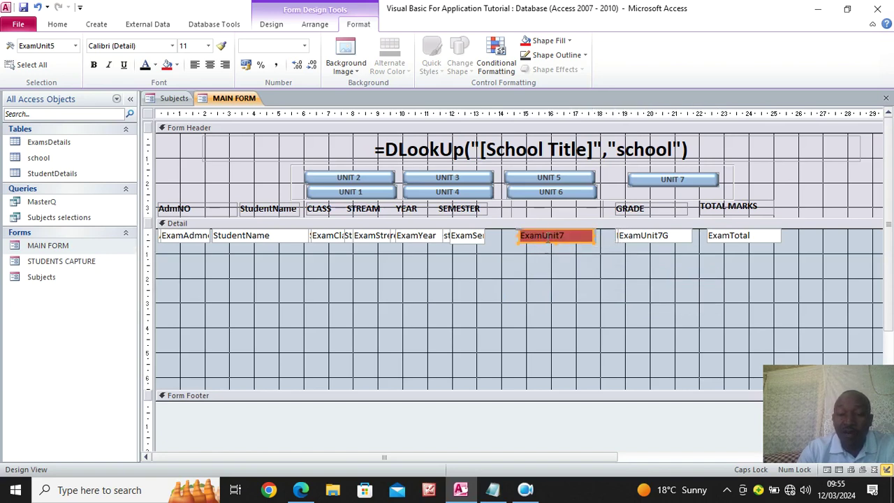
Shrink the Detail section back to one row and close the MAIN FORM design window
drag(514, 392, 514, 250)
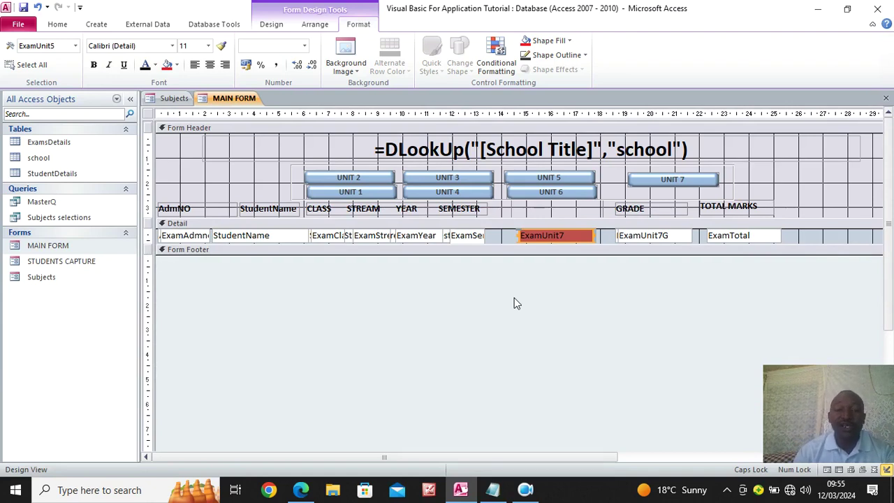
mouse_move(521, 442)
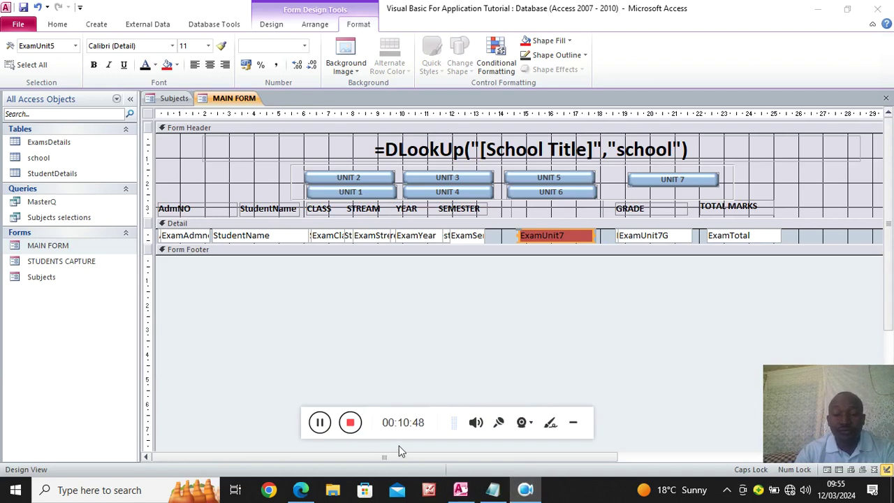
click(350, 424)
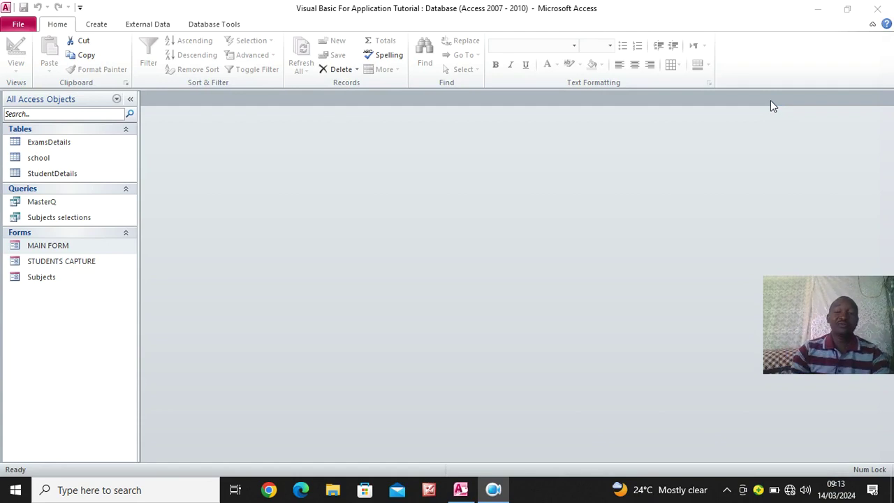
Open the STUDENTS CAPTURE form and close it again, confirming Yes
click(85, 268)
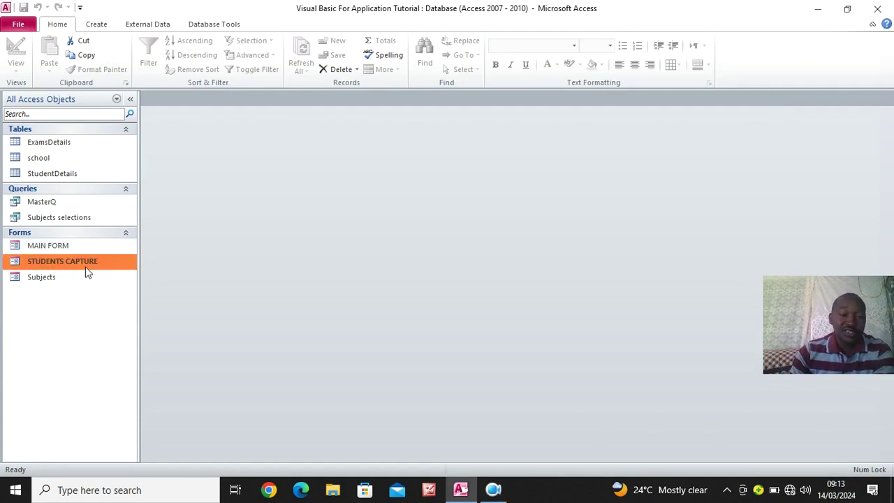
double_click(86, 272)
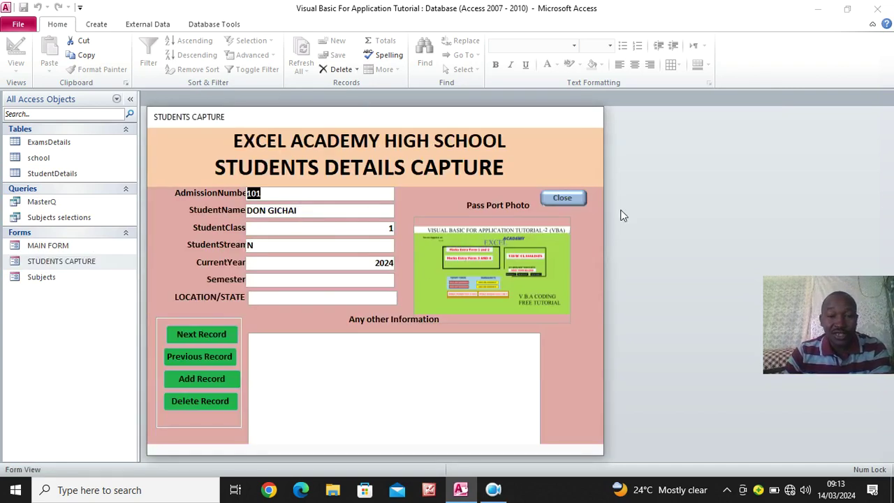
click(563, 198)
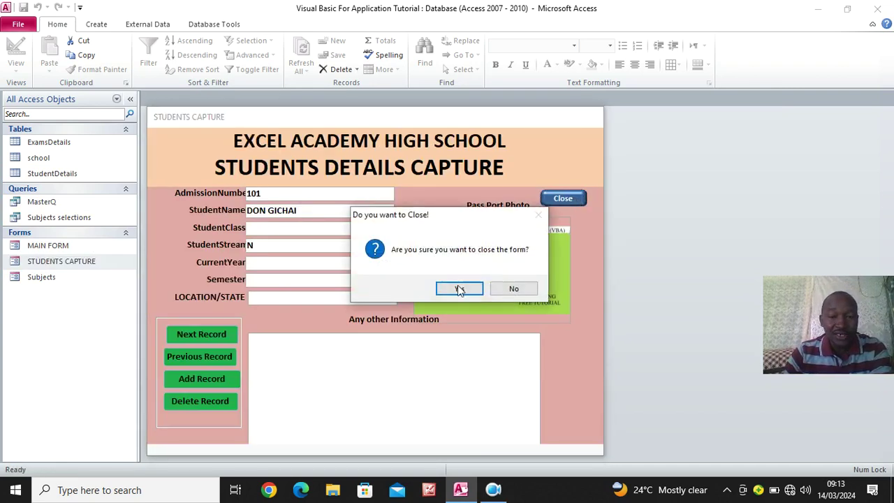
click(460, 286)
Open and close the Subjects form, then open MAIN FORM in Form View
click(59, 282)
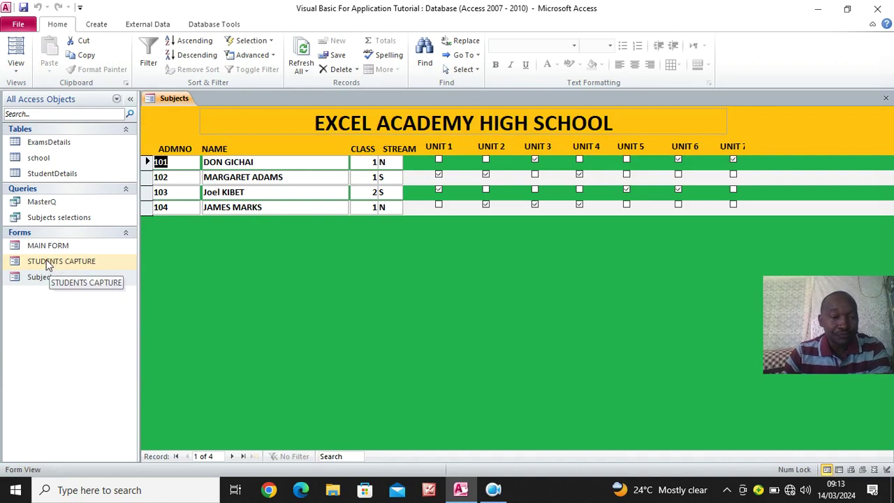
click(885, 101)
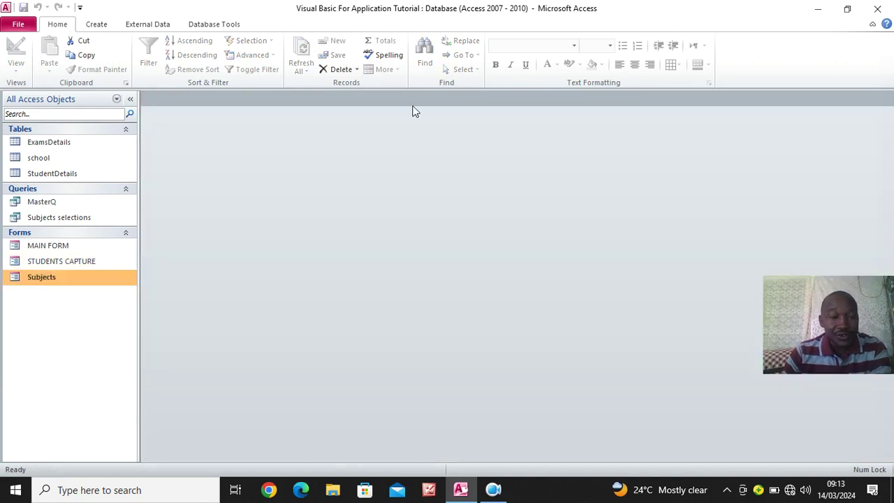
double_click(61, 246)
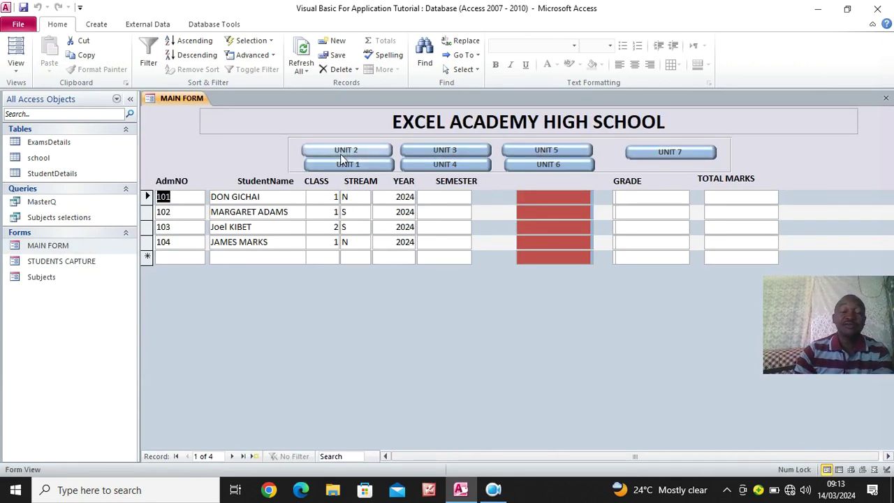
In Design View, use the Property Sheet to check the names of the UNIT 1–7 toggle buttons
right_click(158, 124)
click(196, 159)
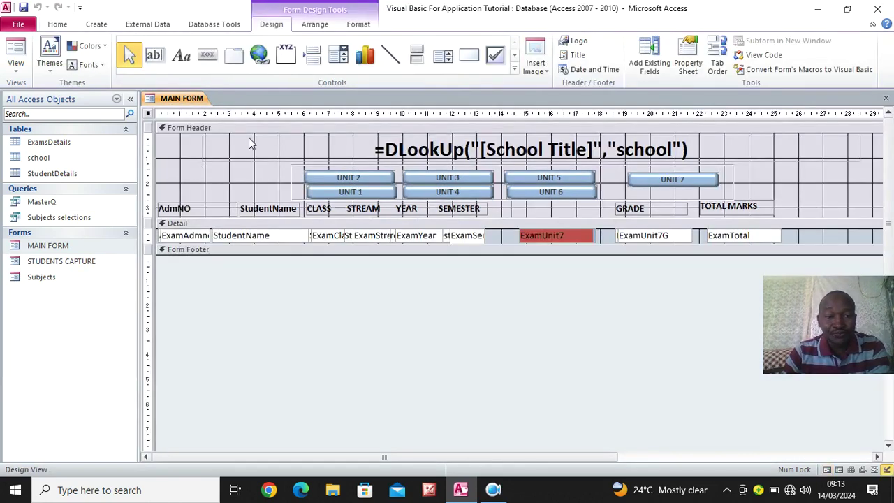
click(688, 61)
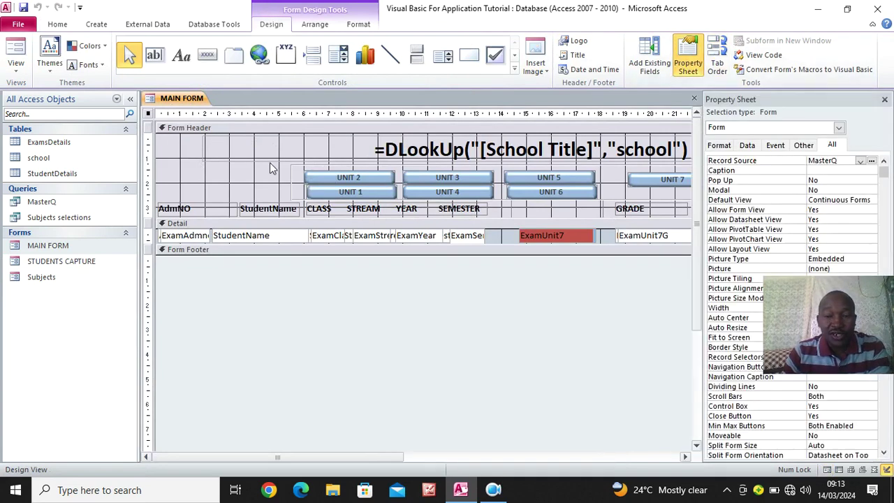
click(356, 179)
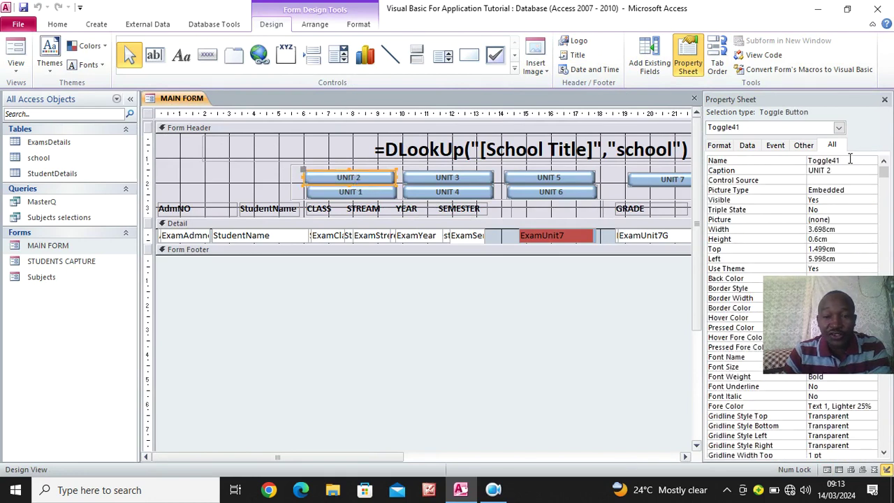
click(368, 192)
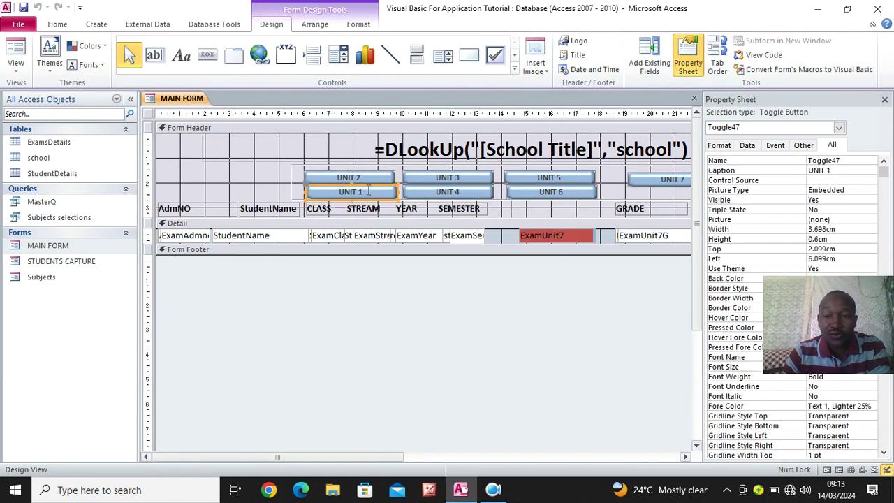
click(472, 183)
click(468, 193)
click(563, 177)
click(562, 193)
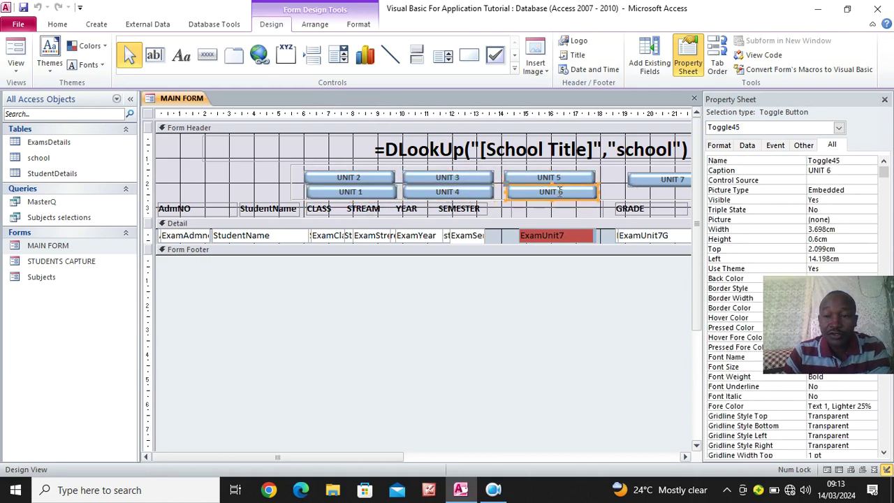
click(661, 179)
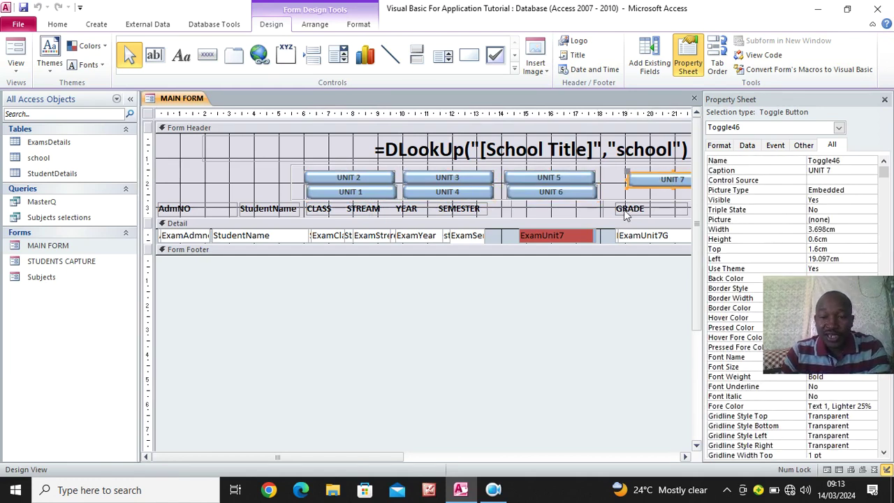
Select the empty header label between SEMESTER and GRADE, close the Property Sheet, run Form View
click(537, 213)
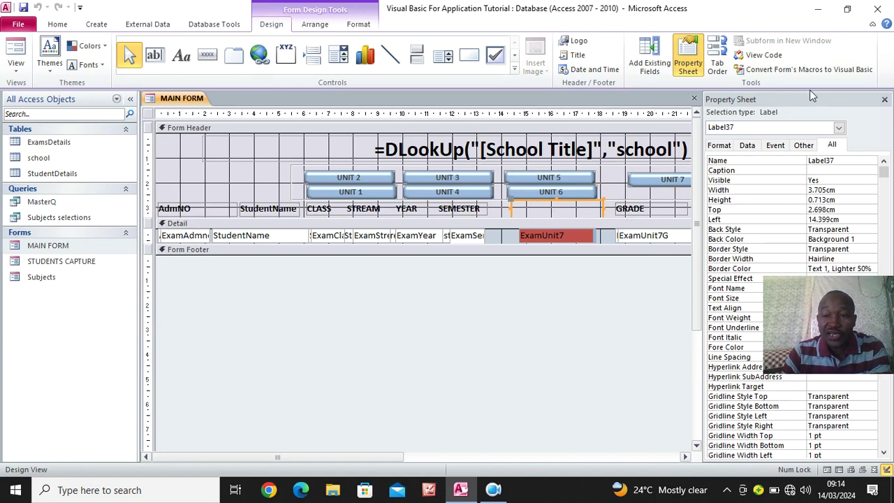
click(883, 99)
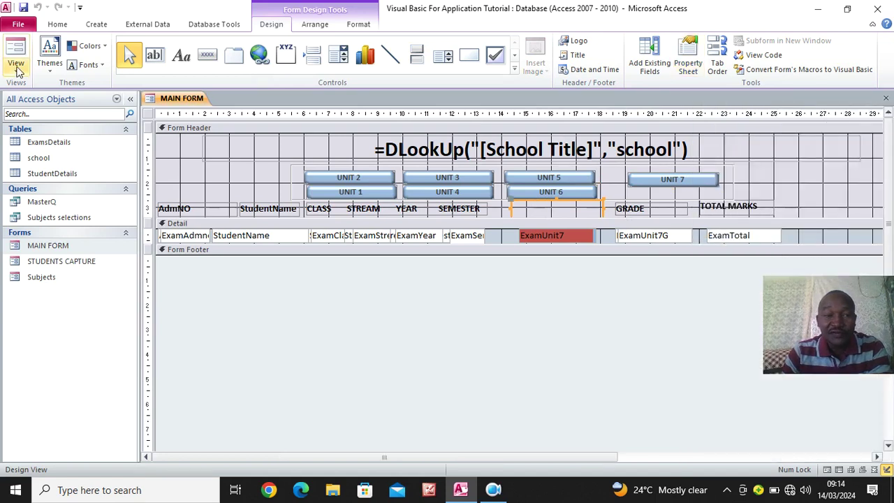
click(17, 52)
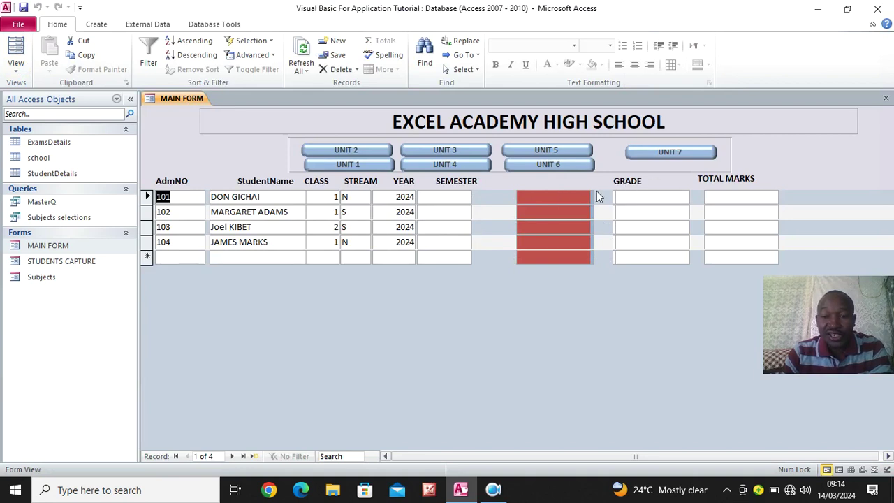
Try the UNIT 1 toggle in the running form, then switch MAIN FORM back to Design View
click(355, 164)
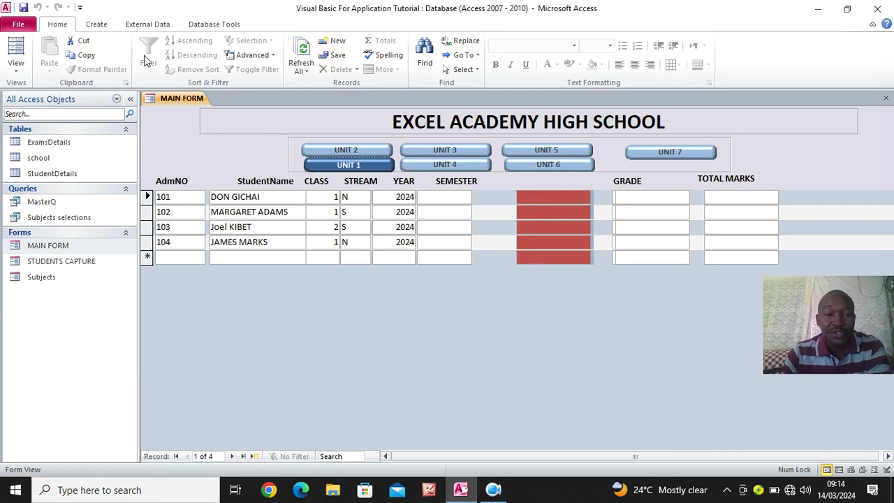
right_click(165, 130)
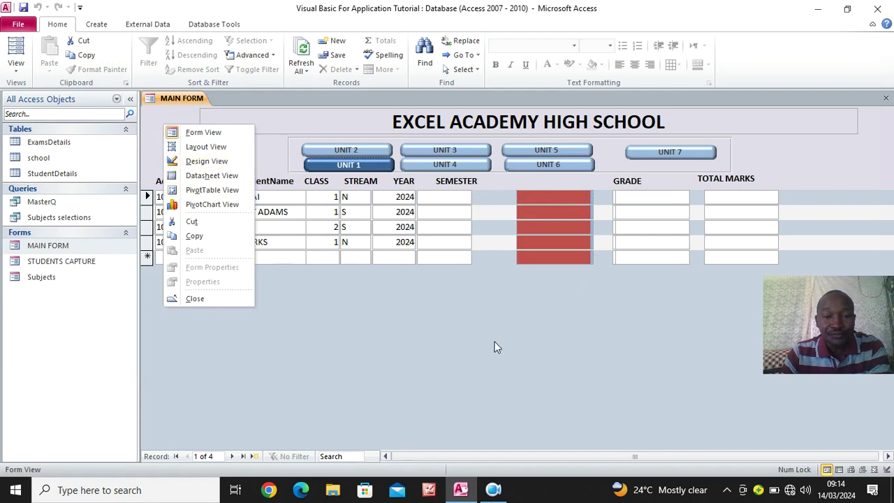
click(459, 331)
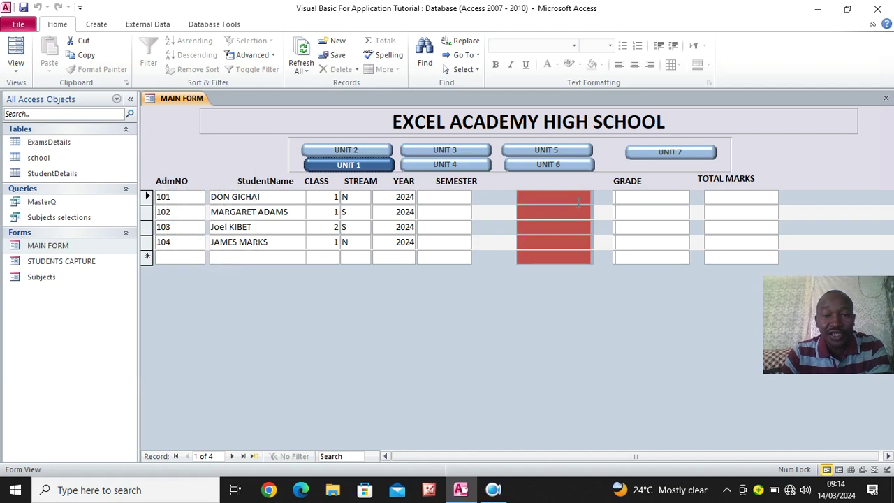
right_click(167, 127)
click(209, 162)
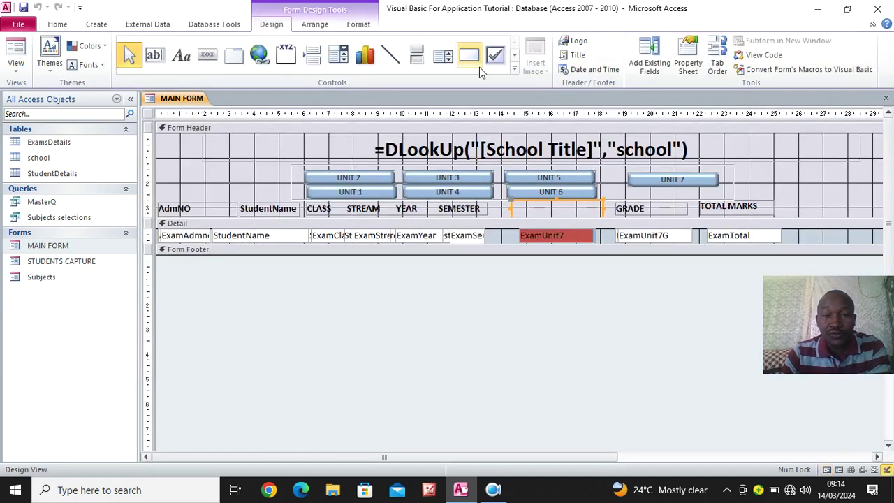
Set the form's On Load property to [Event Procedure] and open its Form_Load code
click(147, 114)
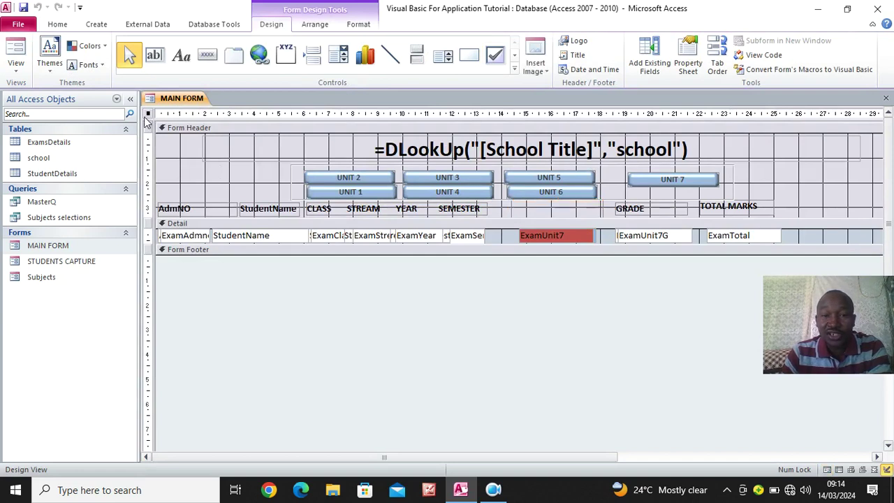
click(688, 59)
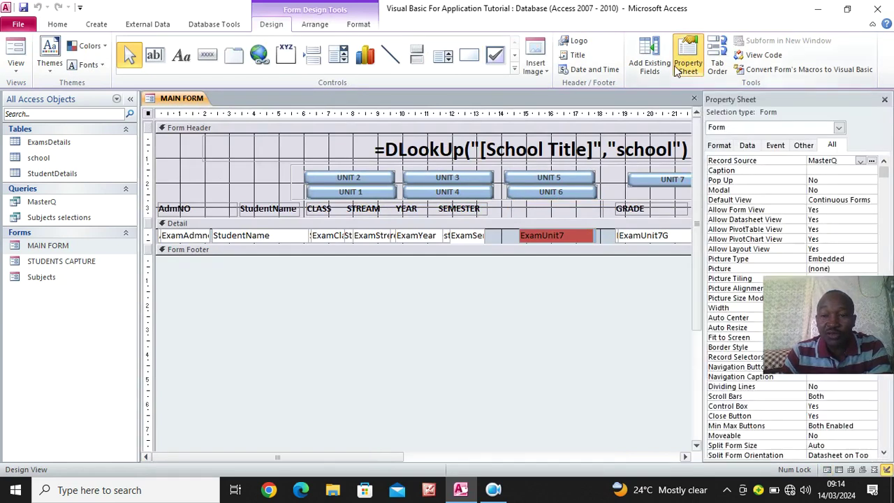
click(775, 148)
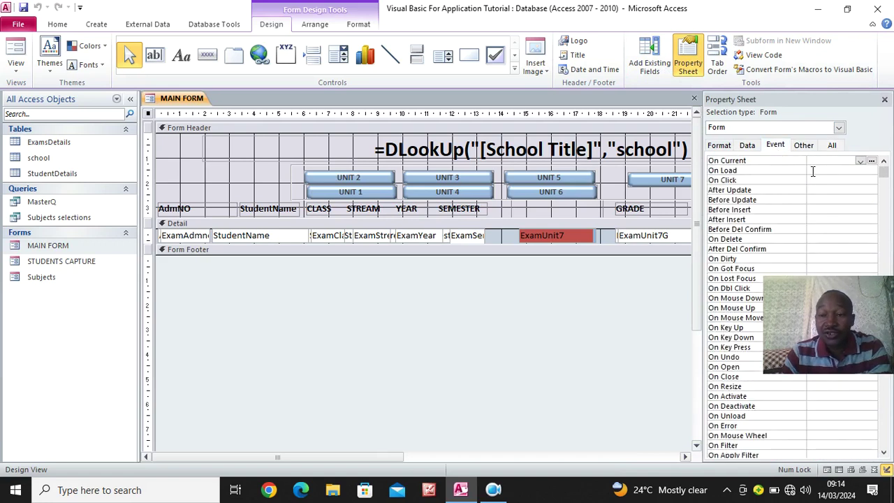
click(811, 171)
click(860, 171)
click(835, 180)
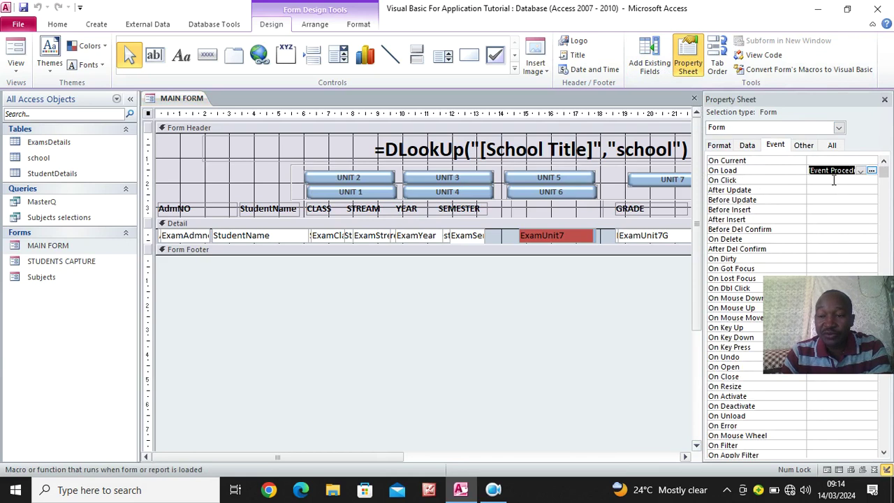
click(872, 171)
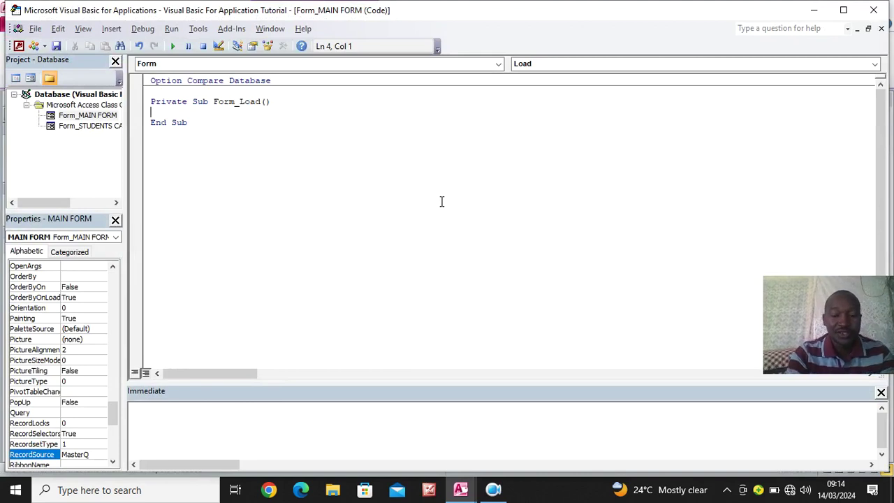
Start a Form_Load line reading 'Unit', then confirm the ExamUnit7 field name in Access
text(Un)
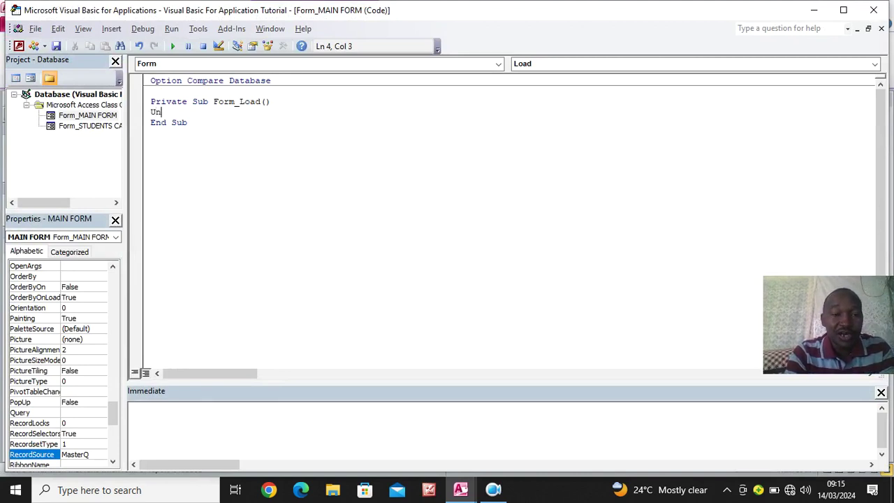
text(it1.)
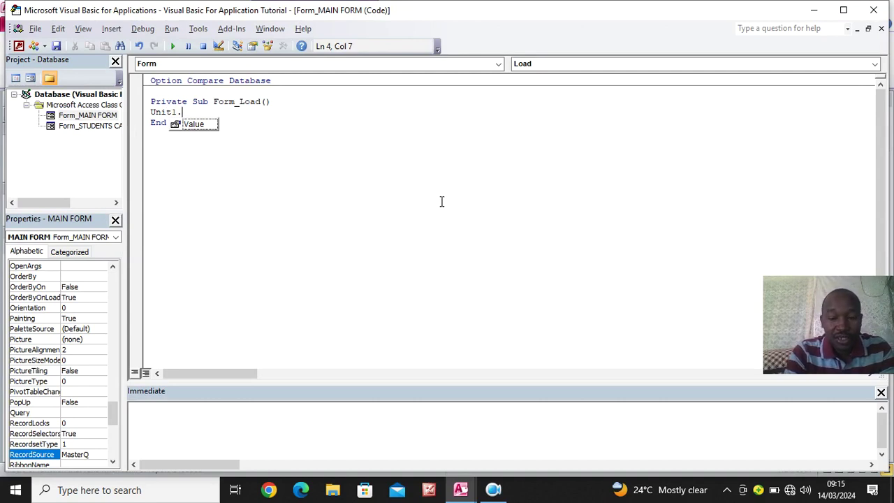
key(BackSpace)
key(BackSpace)
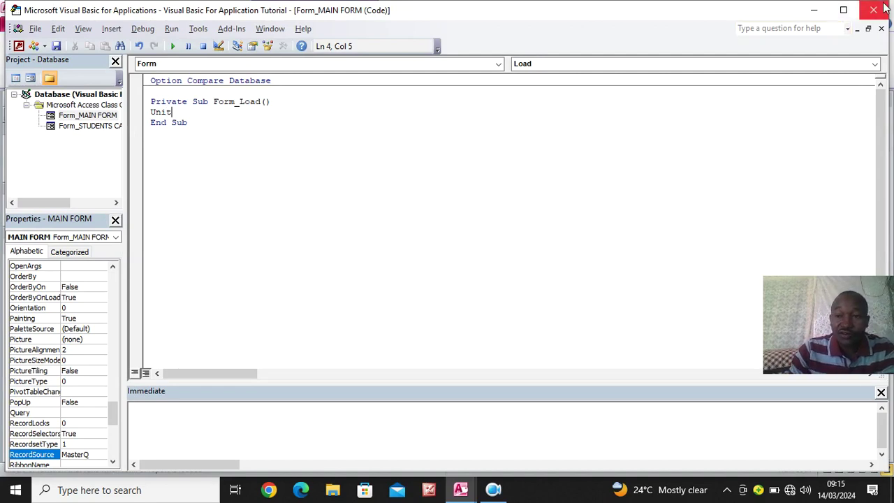
click(812, 12)
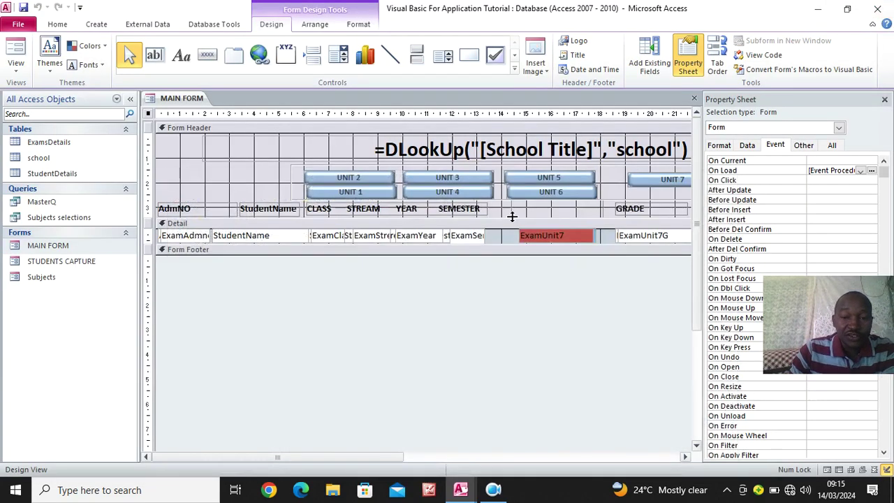
click(542, 235)
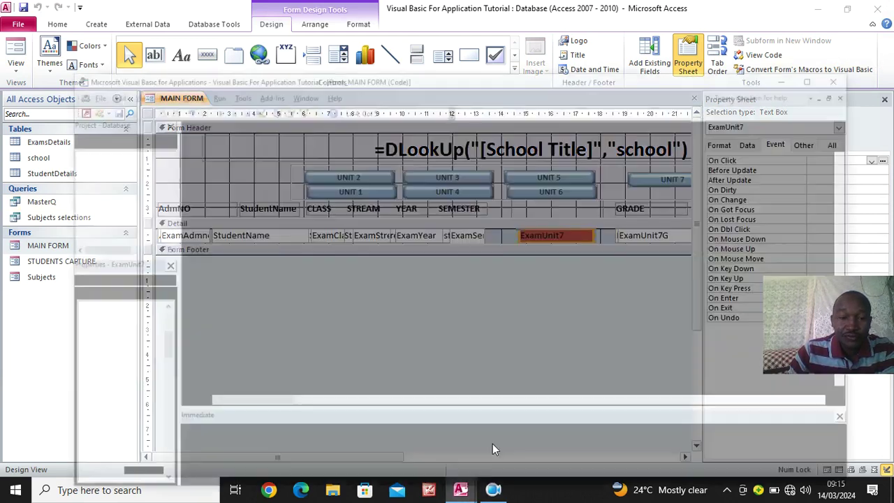
click(493, 443)
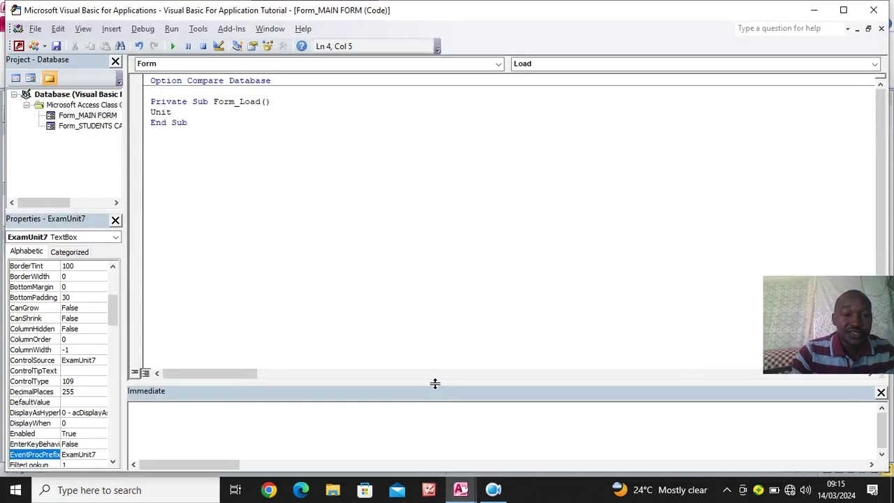
Write ExamUnit1.Visible = False as the first Form_Load statement
key(BackSpace)
key(BackSpace)
key(BackSpace)
key(BackSpace)
key(BackSpace)
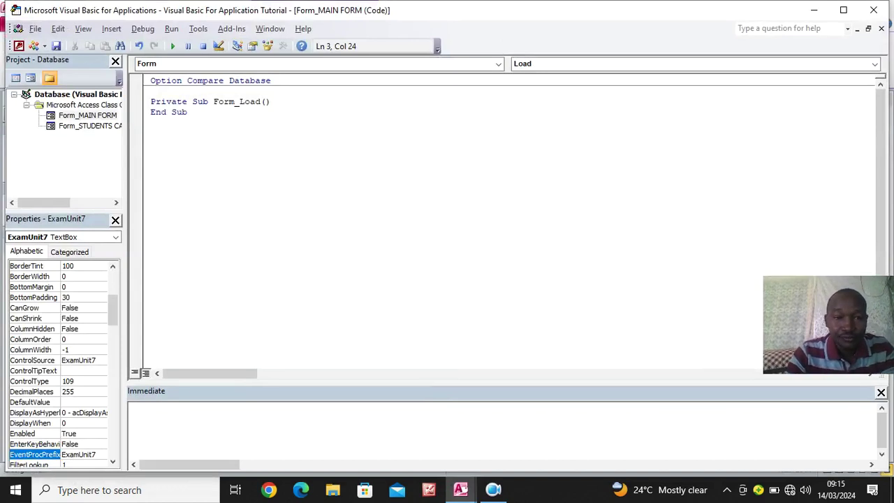
key(Return)
text(ExamUni)
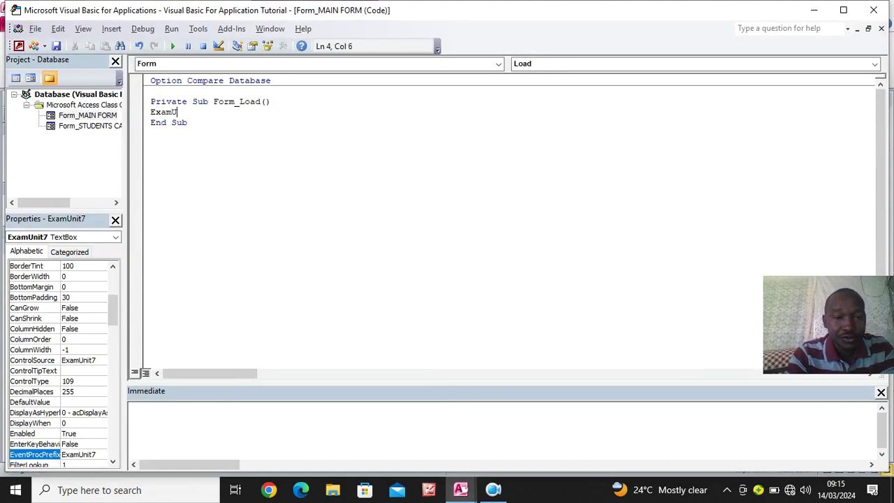
text(y)
key(BackSpace)
text(t1.)
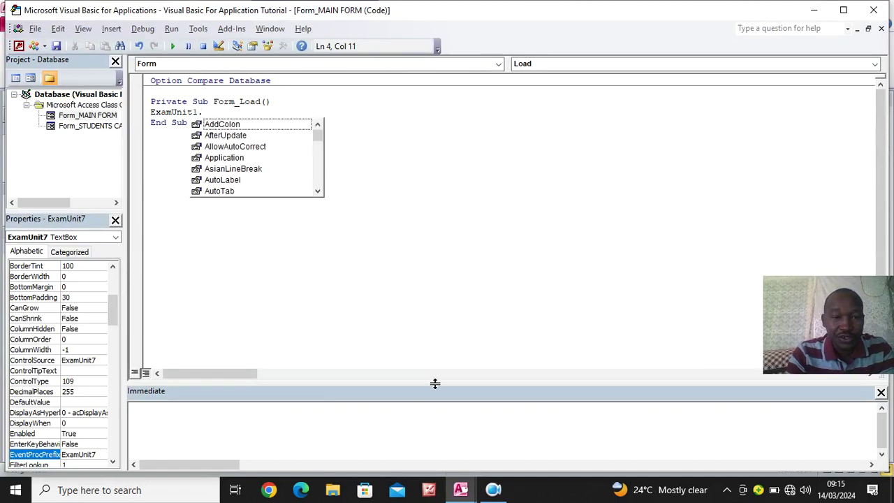
text(v)
key(Down)
key(Down)
key(Down)
key(Down)
key(Down)
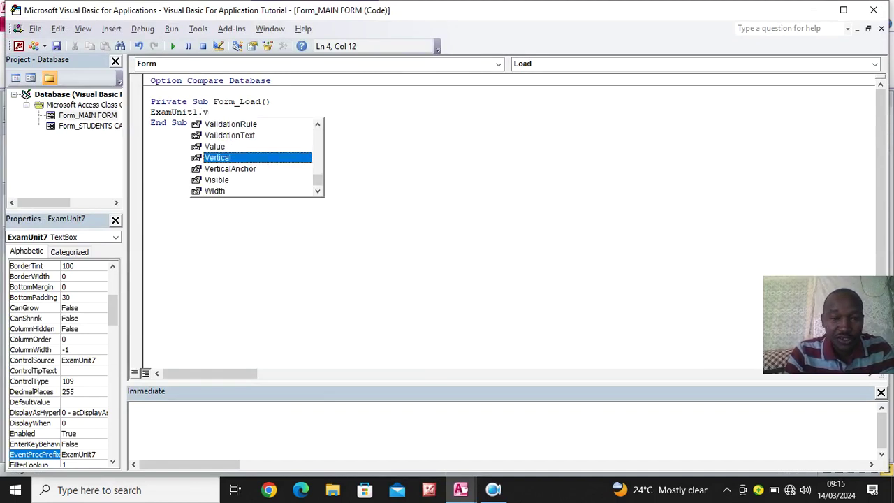
key(Tab)
text(=f)
key(Tab)
key(Return)
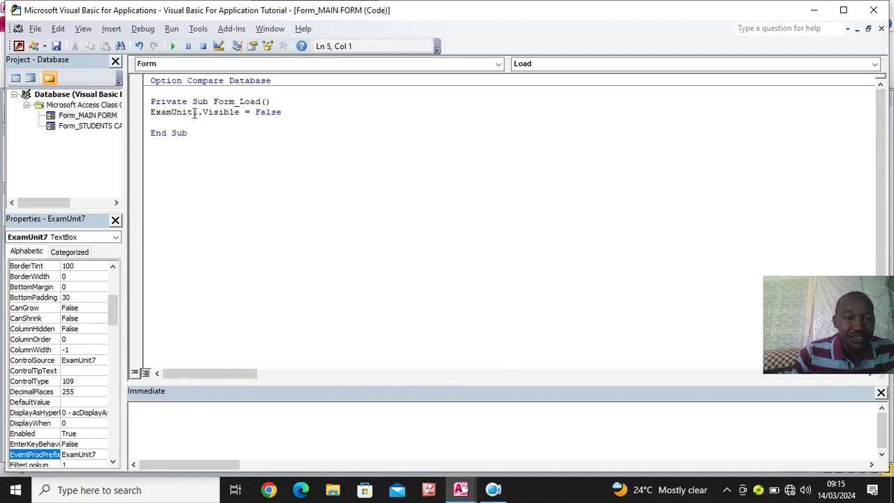
Add ExamUnit2.Visible = False and ExamUnit3.Visible = False lines
drag(196, 111, 140, 117)
key(ctrl+c)
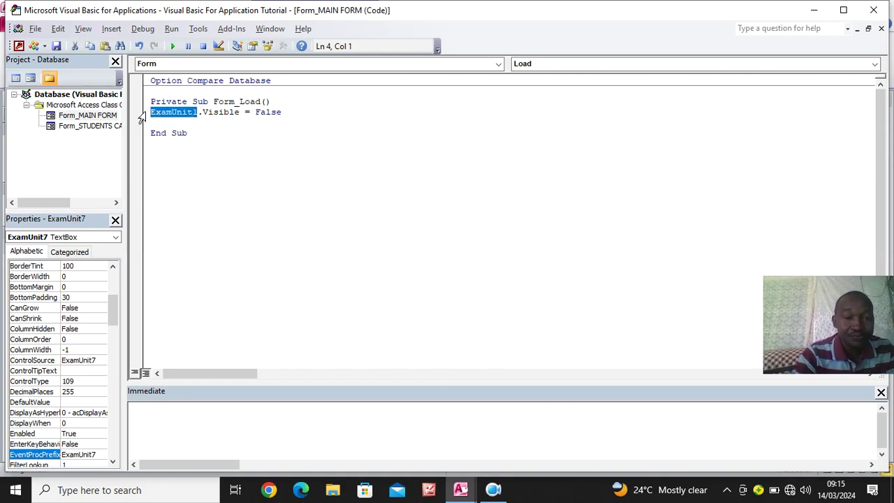
click(298, 114)
key(Return)
key(ctrl+v)
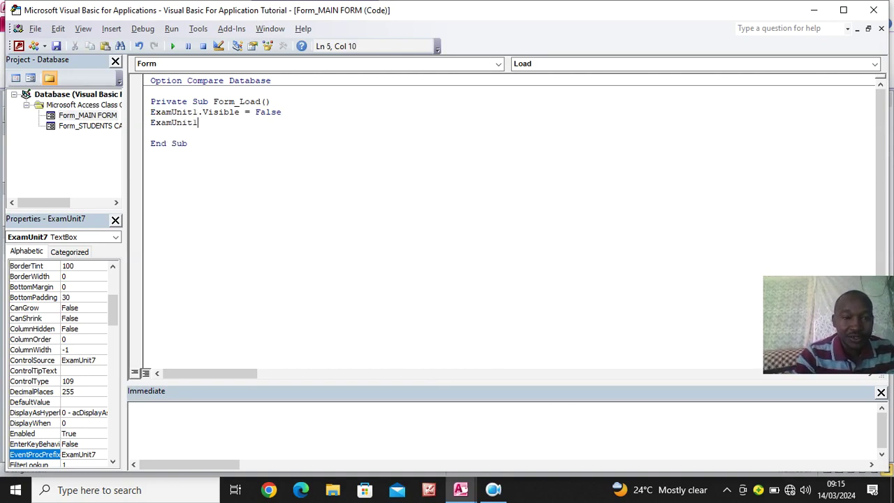
key(BackSpace)
text(2.v)
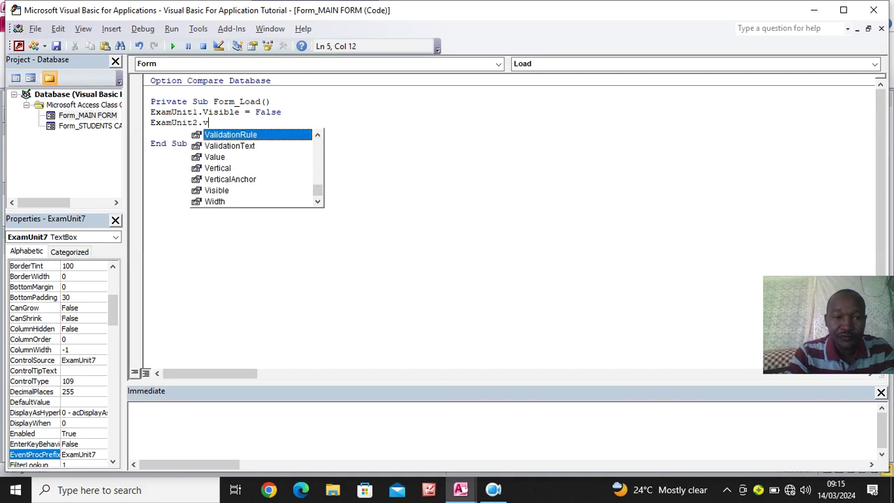
text(i)
key(Tab)
text(=)
key(Tab)
key(Return)
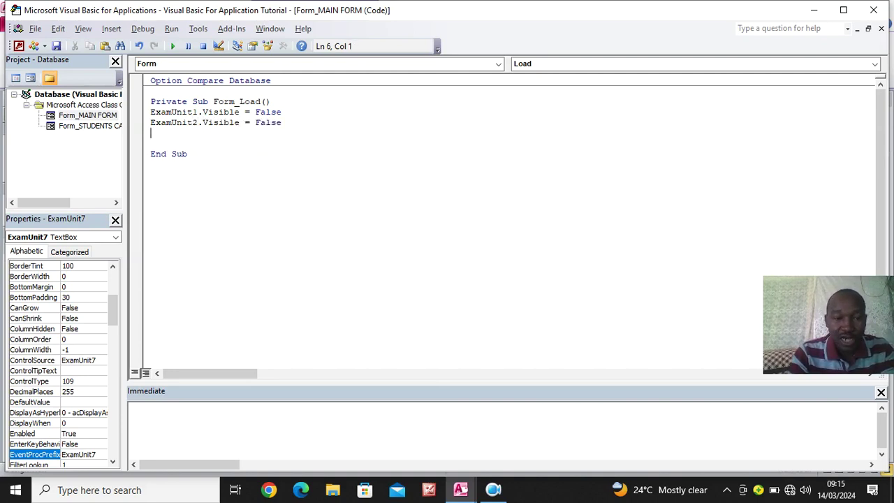
text(ExamUnit1)
key(BackSpace)
text(3)
key(Return)
key(BackSpace)
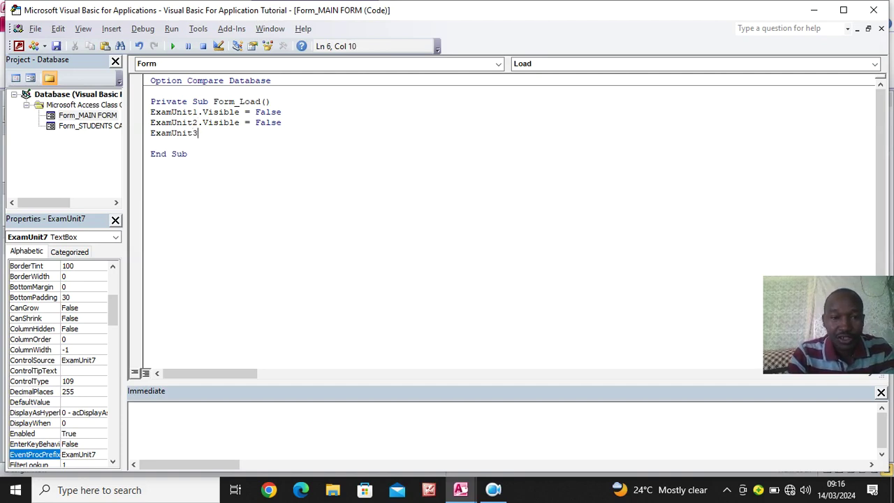
text(.vi)
key(Tab)
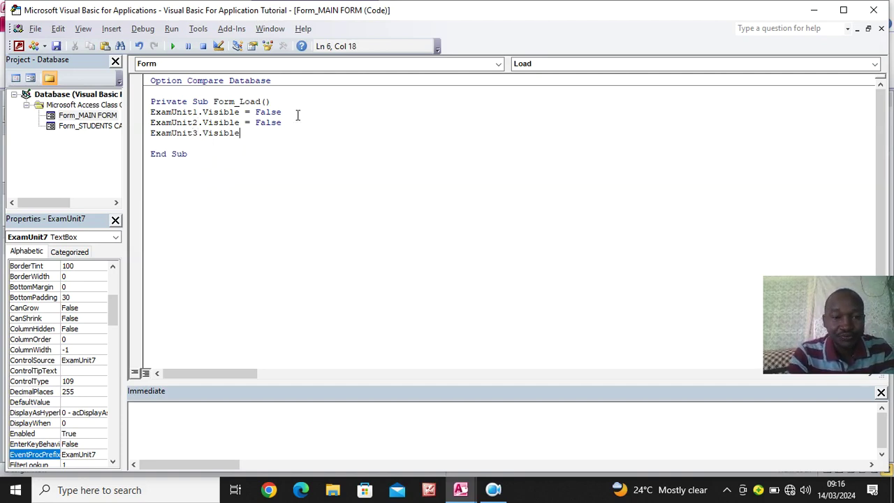
text(=False)
key(Return)
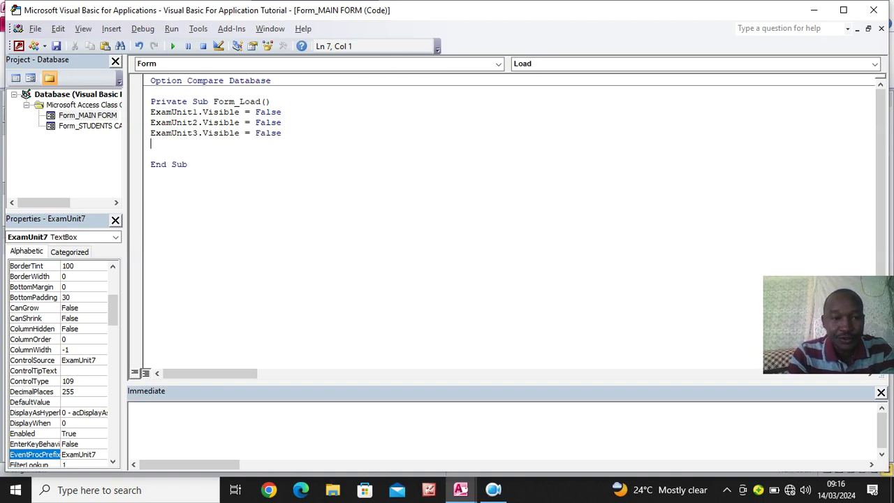
Add ExamUnit4, ExamUnit5 and ExamUnit6 .Visible = False lines
text(ExamUnit1)
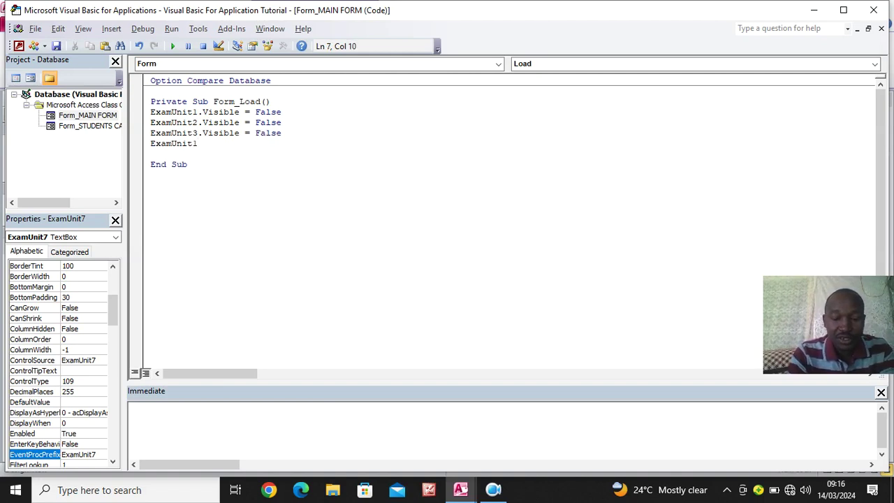
key(BackSpace)
text(4.vi)
key(Tab)
text(= False)
key(Return)
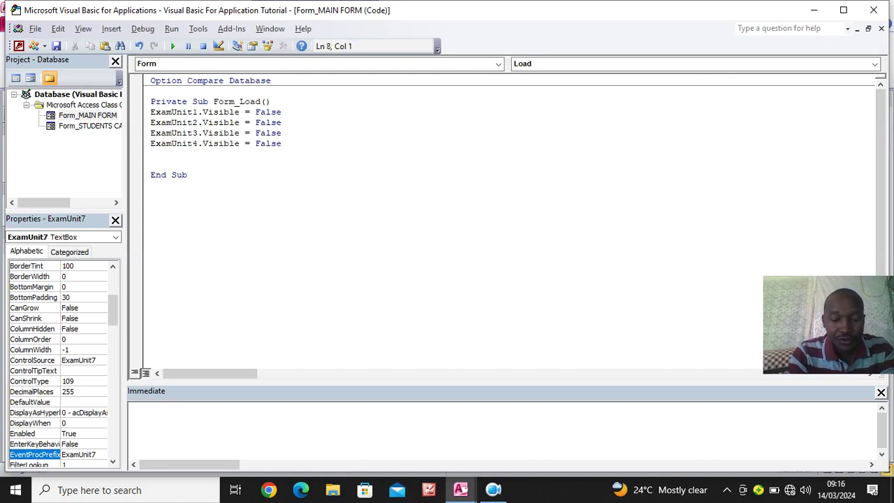
text(ExamUnit5.vi)
key(Tab)
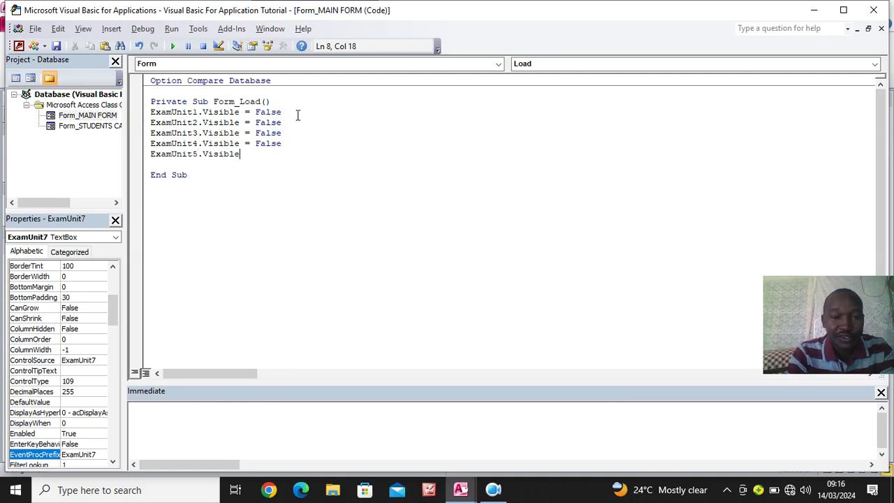
text(=False)
key(Return)
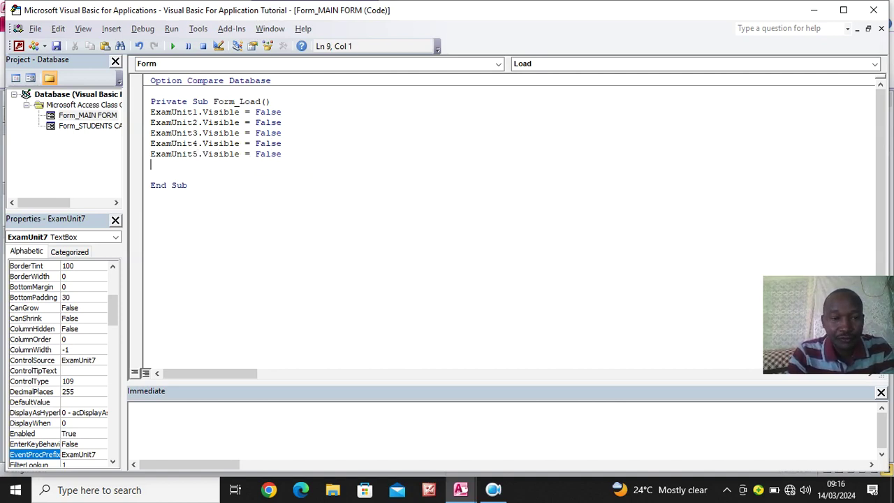
text(ExamUnit1)
key(BackSpace)
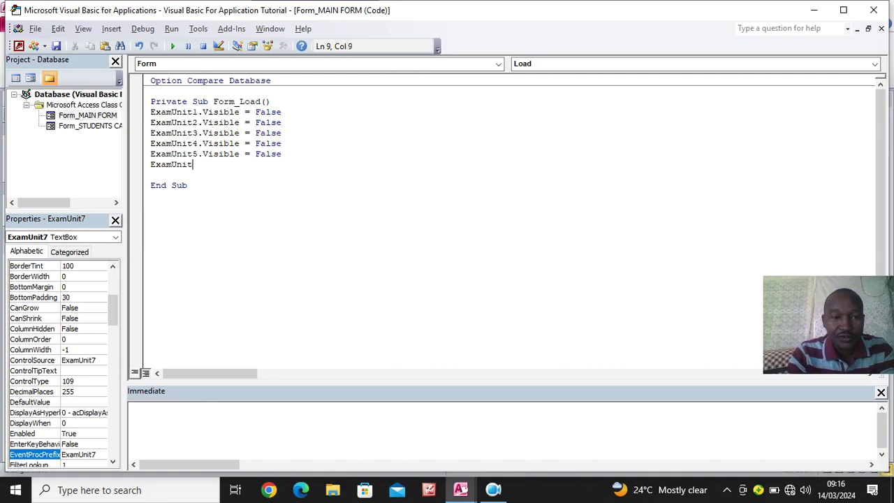
text(6.Visible)
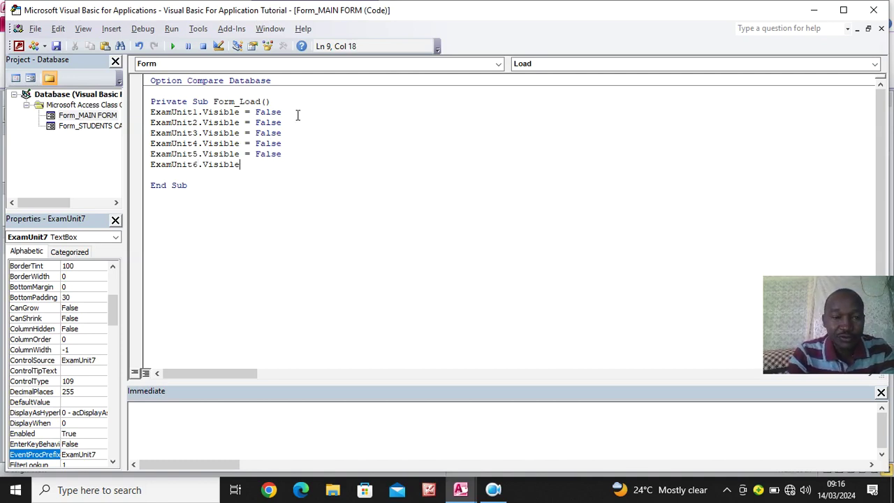
text(=False)
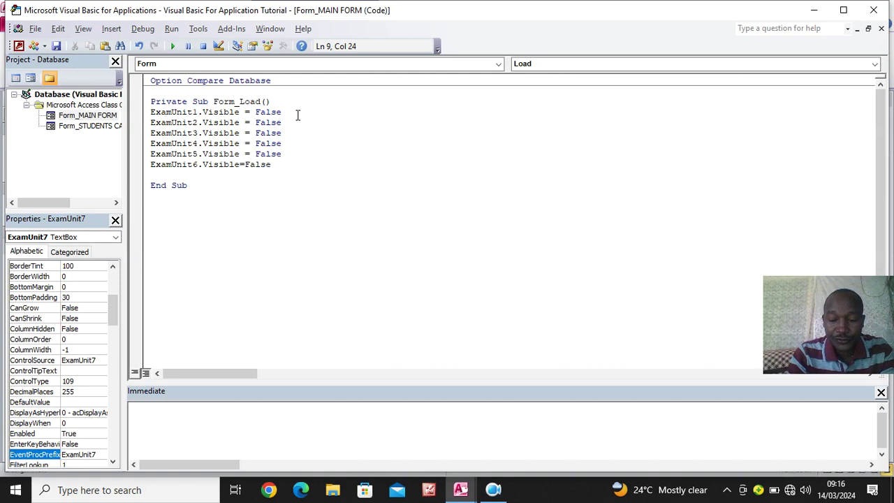
key(Return)
Add ExamUnit7.Visible = False, correcting the ValidationRule slip, and close the code editor
text(ExamUnit7.ValidationRule)
key(Tab)
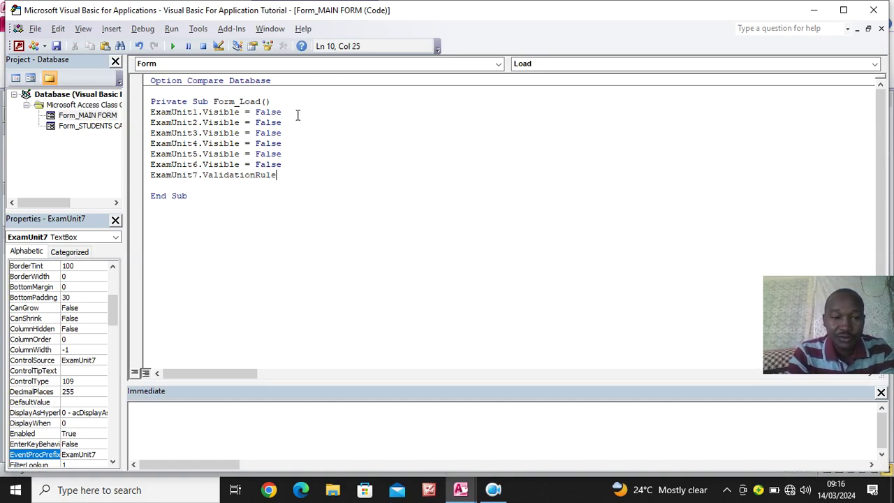
key(BackSpace)
key(BackSpace)
key(BackSpace)
key(BackSpace)
key(BackSpace)
key(BackSpace)
key(BackSpace)
key(BackSpace)
key(BackSpace)
key(BackSpace)
key(BackSpace)
key(BackSpace)
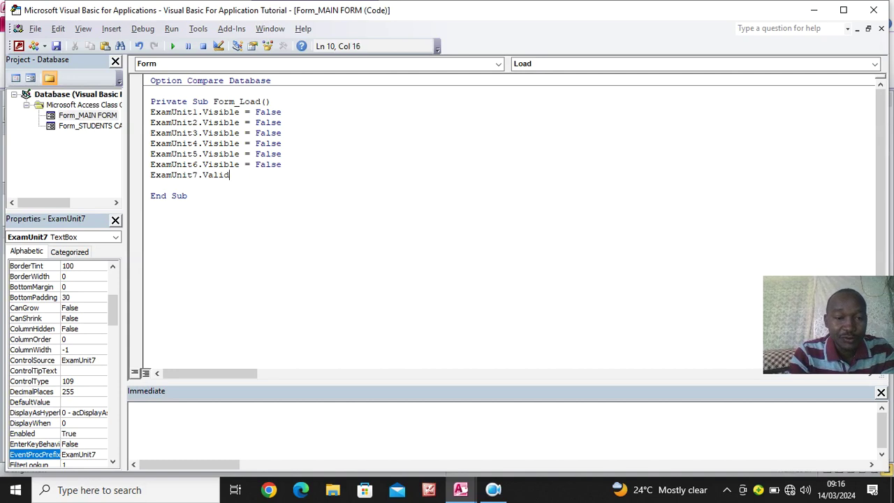
key(BackSpace)
text(isb)
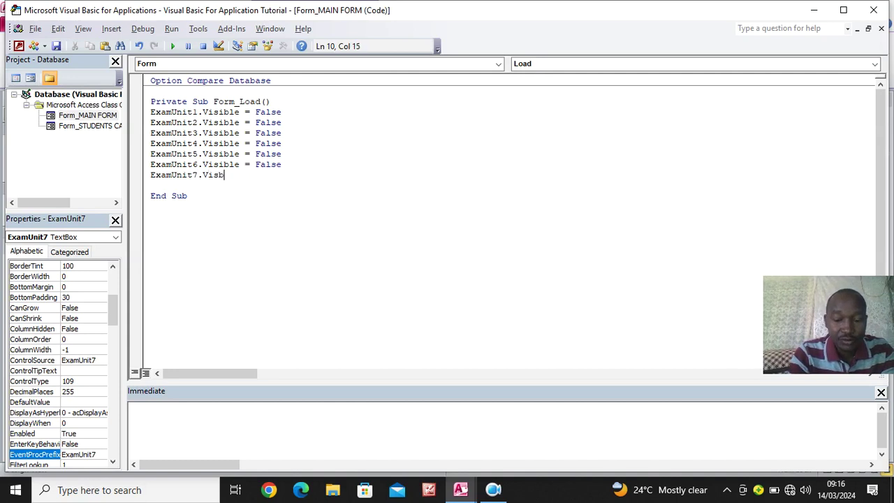
key(BackSpace)
text(ible)
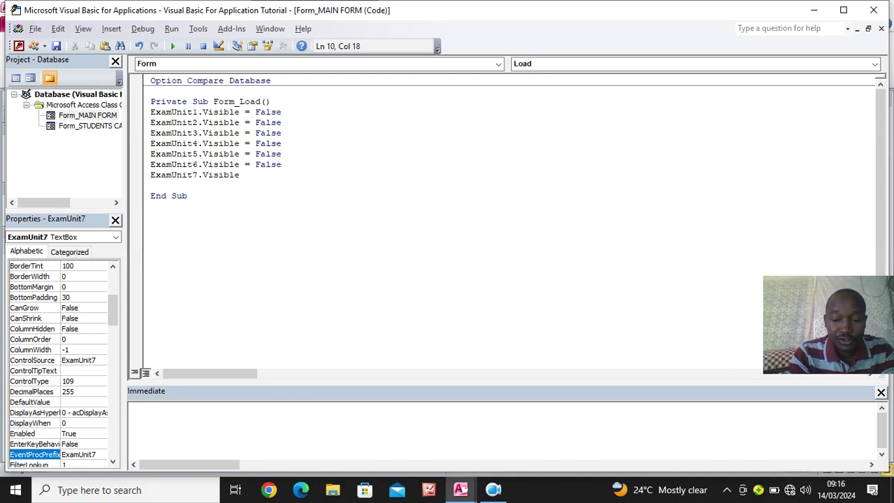
text(=False)
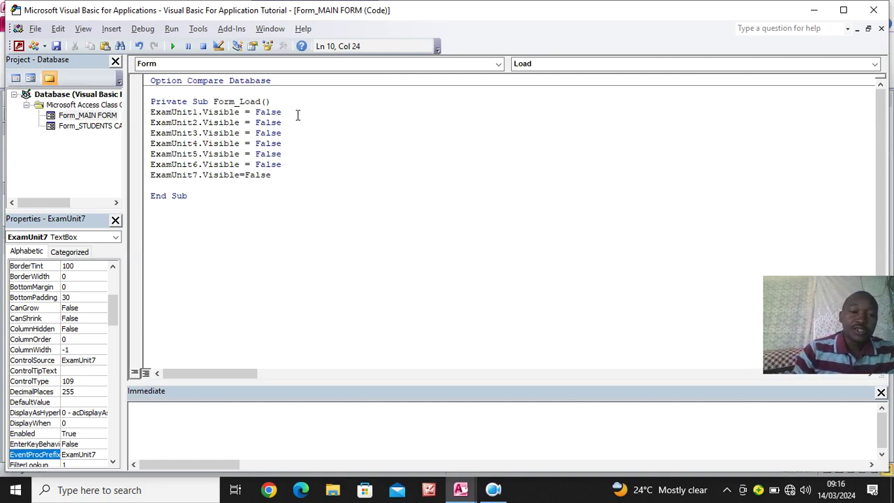
click(294, 310)
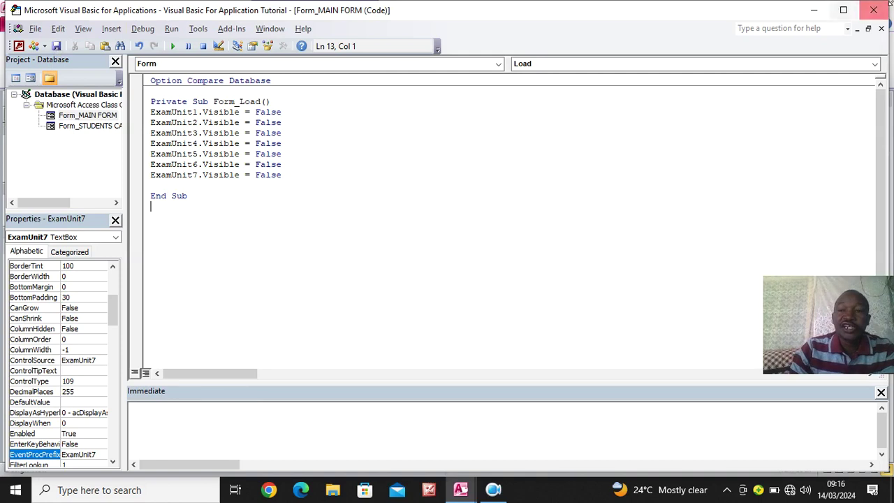
click(872, 10)
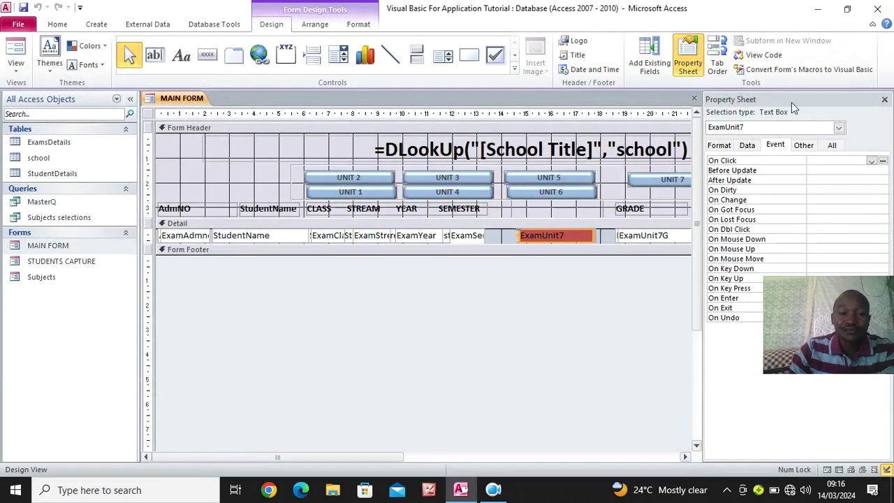
Close the Property Sheet, test MAIN FORM in Form View, and return to Design View
click(884, 99)
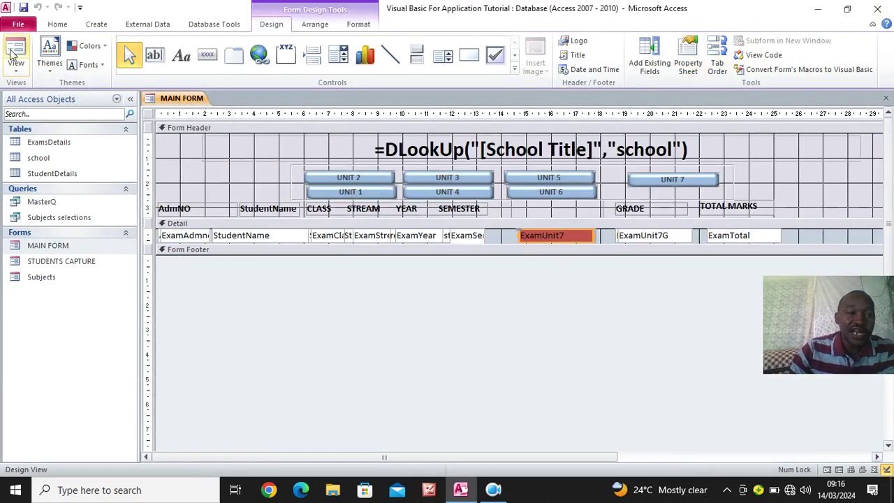
click(57, 24)
click(14, 49)
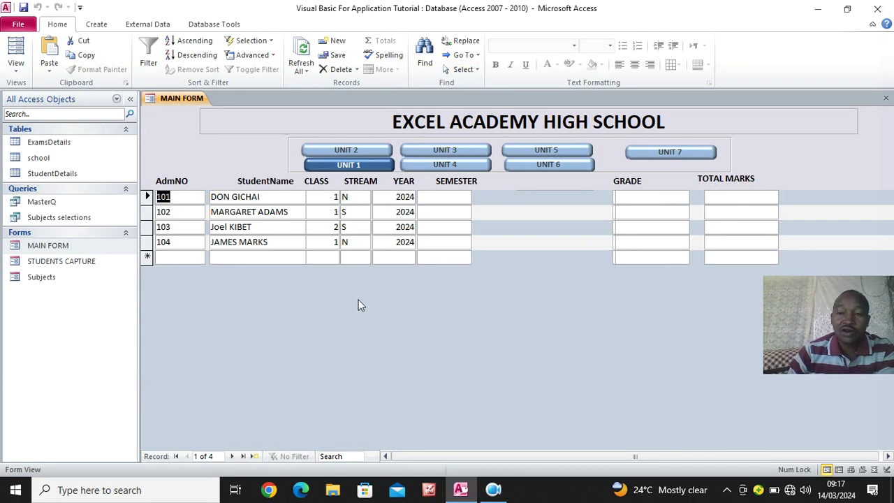
right_click(290, 297)
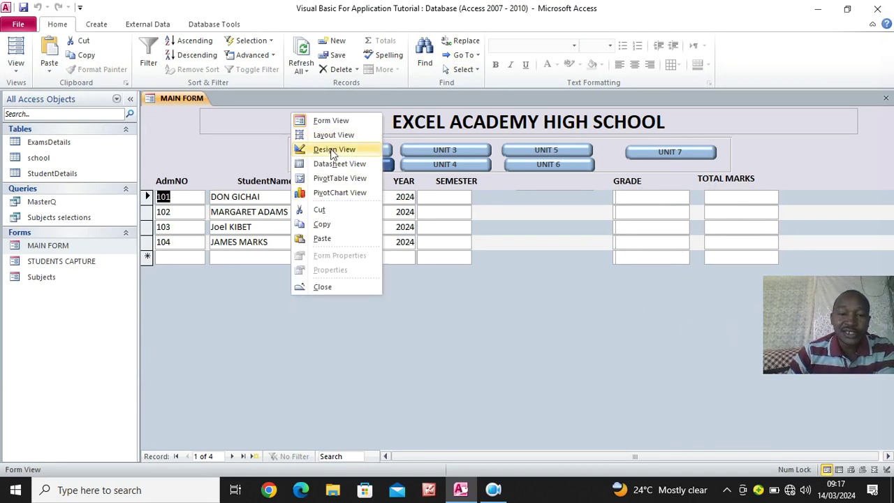
click(333, 150)
Check the ExamUnit7G field name and reopen the form's code at the ExamUnit7 line
click(666, 239)
double_click(670, 238)
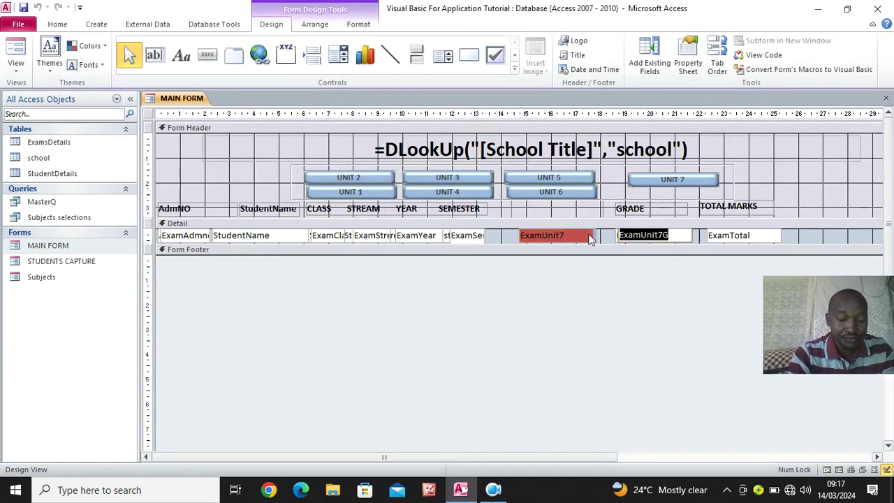
click(146, 115)
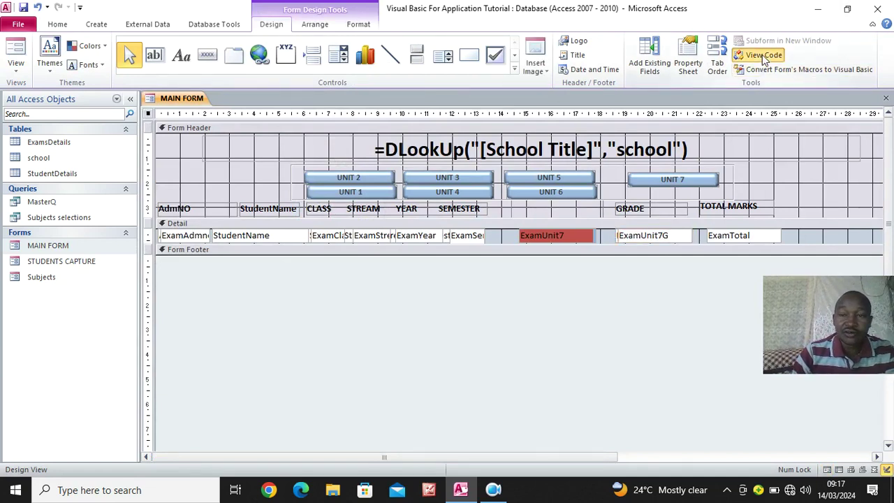
click(740, 55)
click(314, 174)
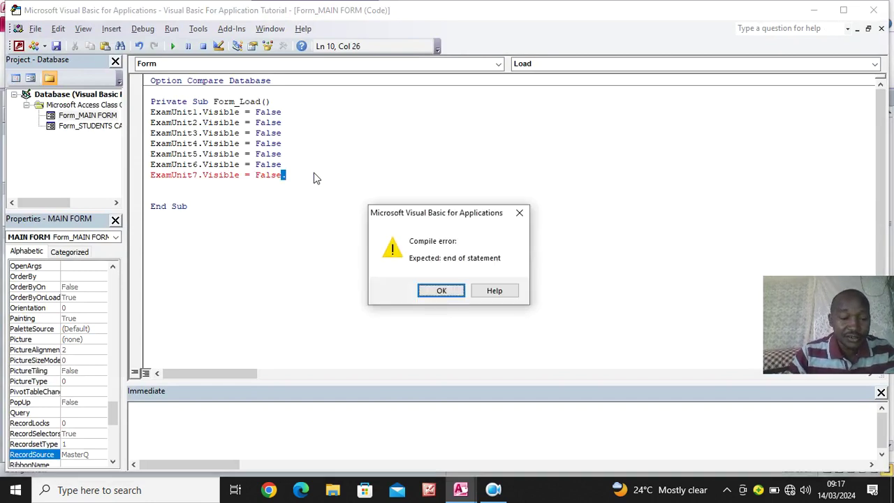
Remove the stray dot after False and add the comment 'the below code is for hiding grade'
key(Return)
key(BackSpace)
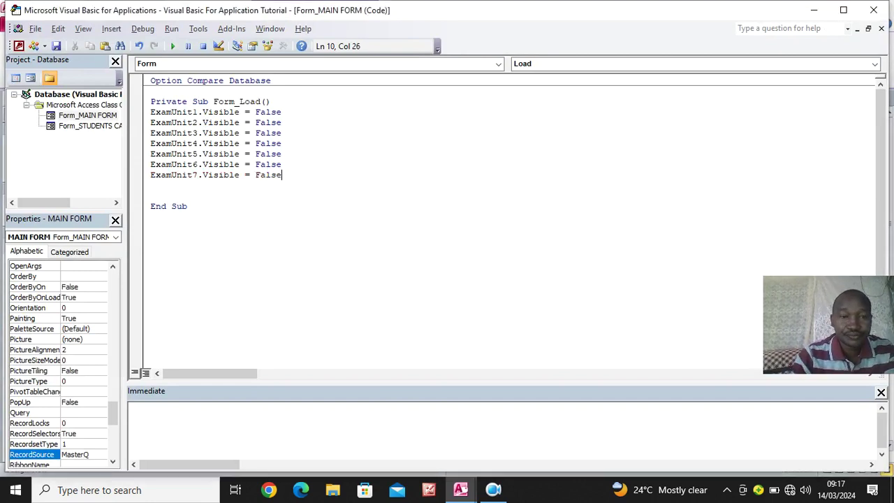
key(Return)
text(')
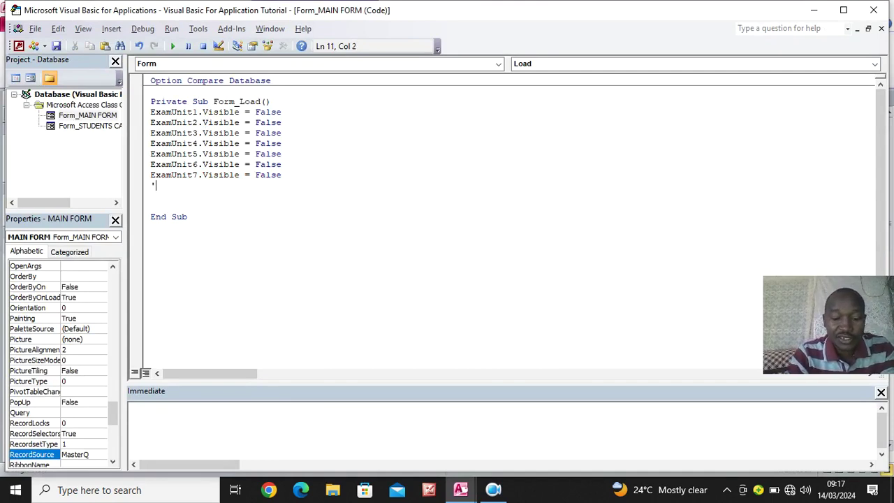
text(the below)
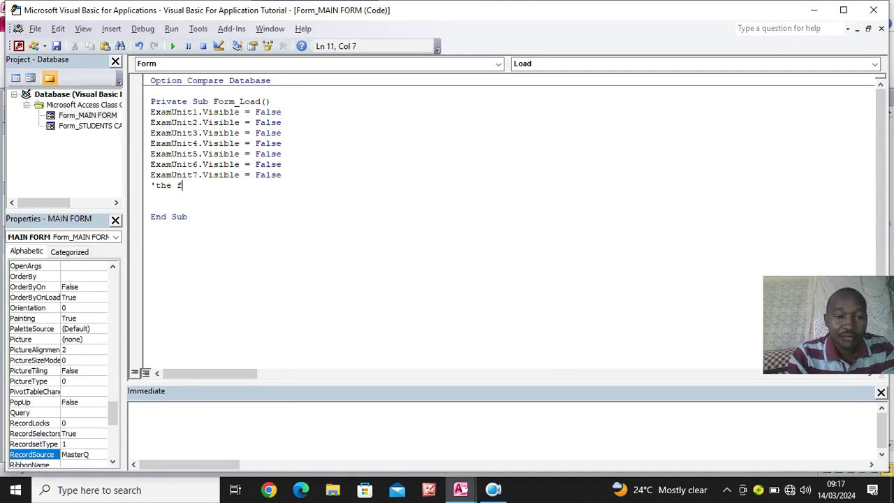
text( co)
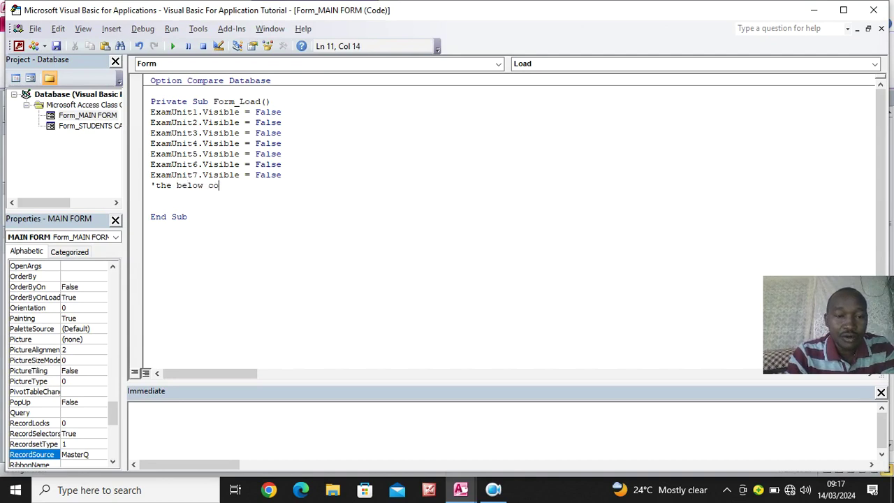
text(de is for )
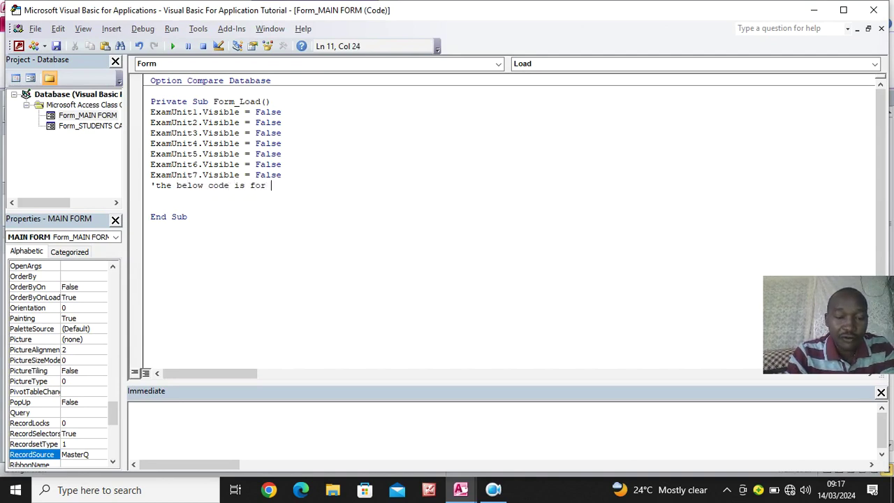
text(hiding fe)
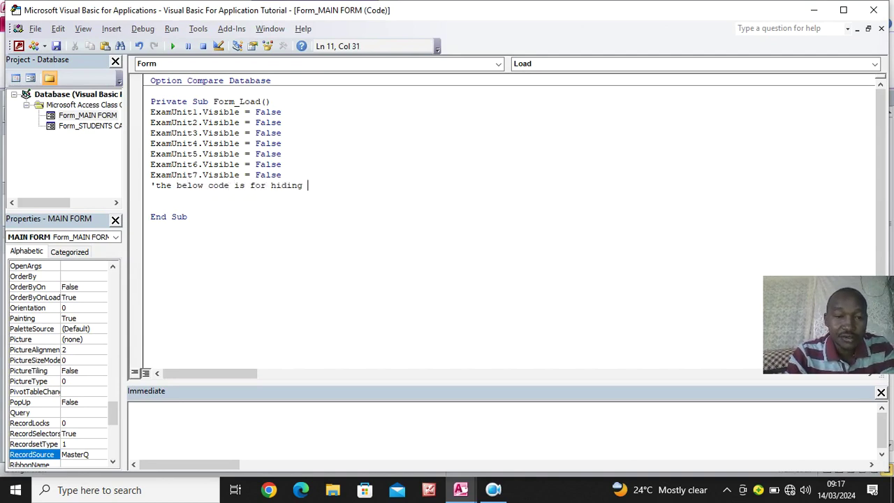
key(BackSpace)
key(BackSpace)
text(grade)
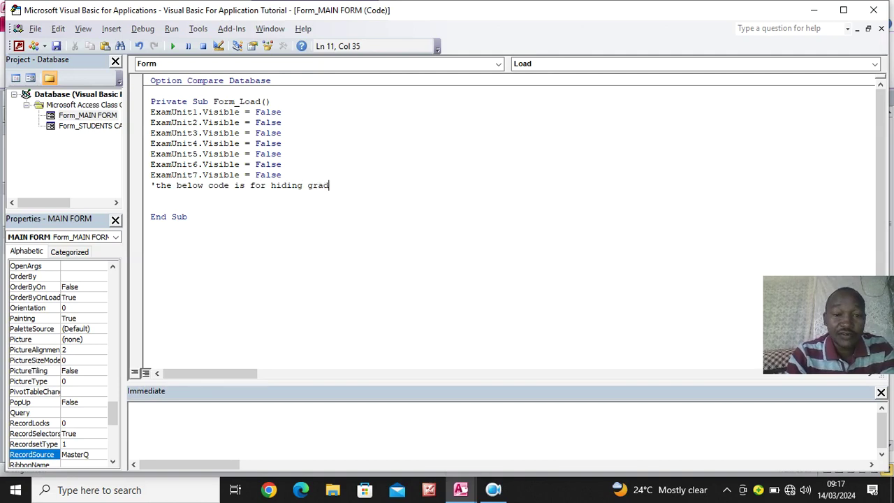
Add the line ExamUnit1G.Visible = False below the comment
key(Return)
text(ExamUnit7G)
key(BackSpace)
key(BackSpace)
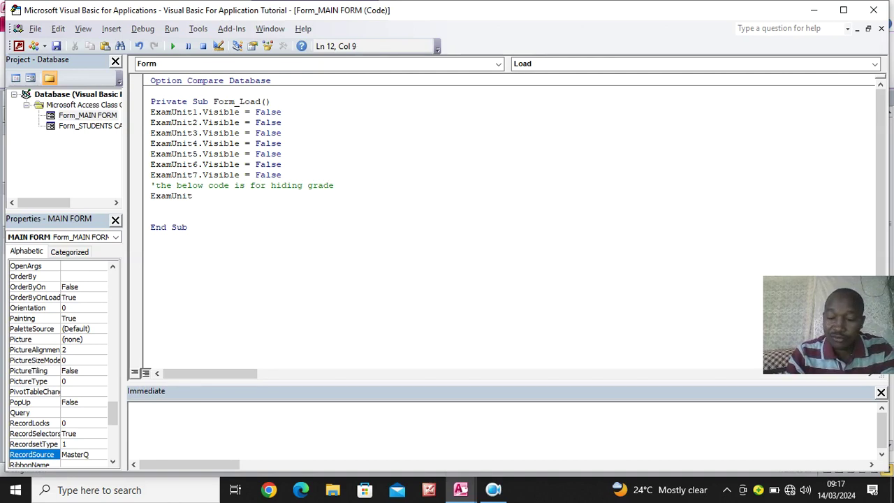
text(1G)
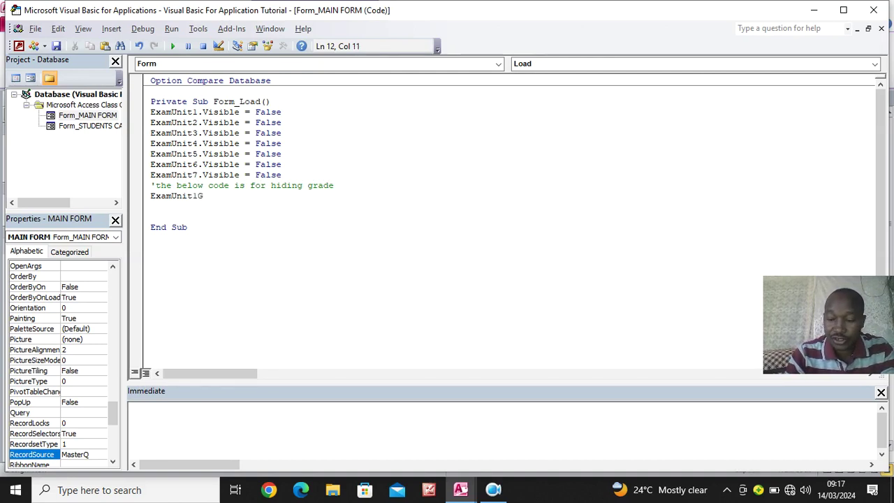
text(.Vi)
key(Tab)
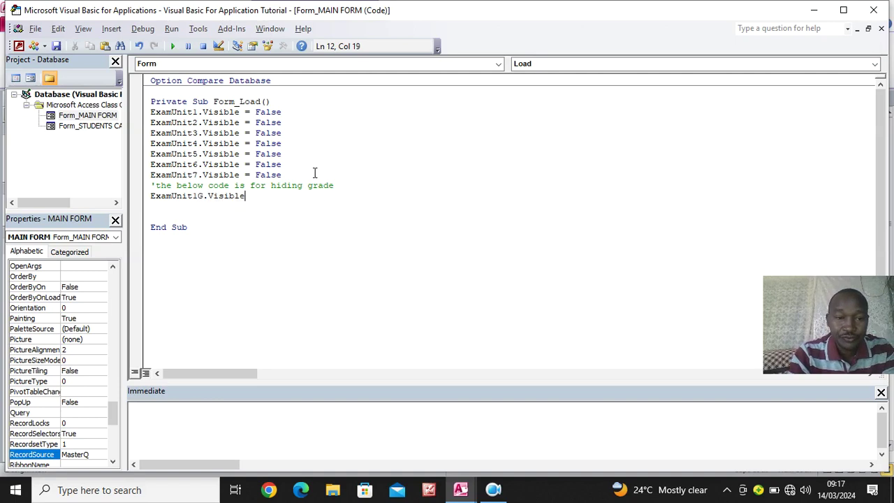
text(=F)
key(Tab)
key(Return)
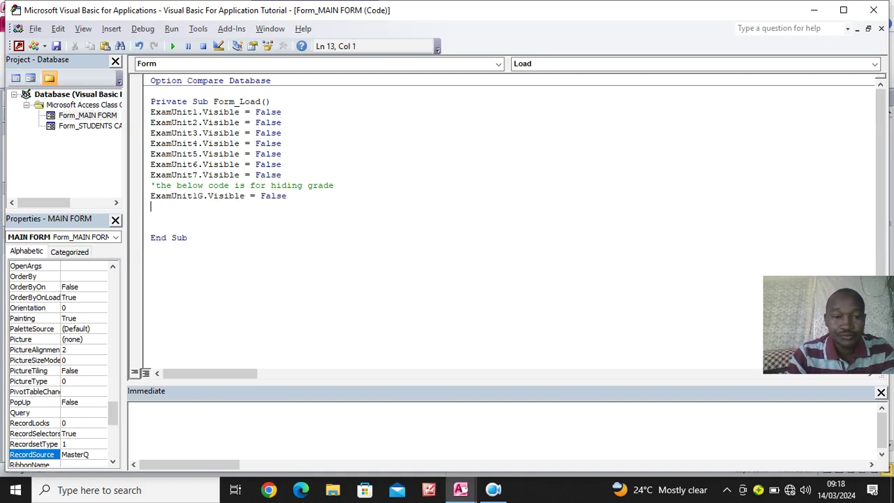
Copy the ExamUnit1G line and paste it as ExamUnit2G and ExamUnit3G lines
drag(284, 199, 145, 200)
key(ctrl+c)
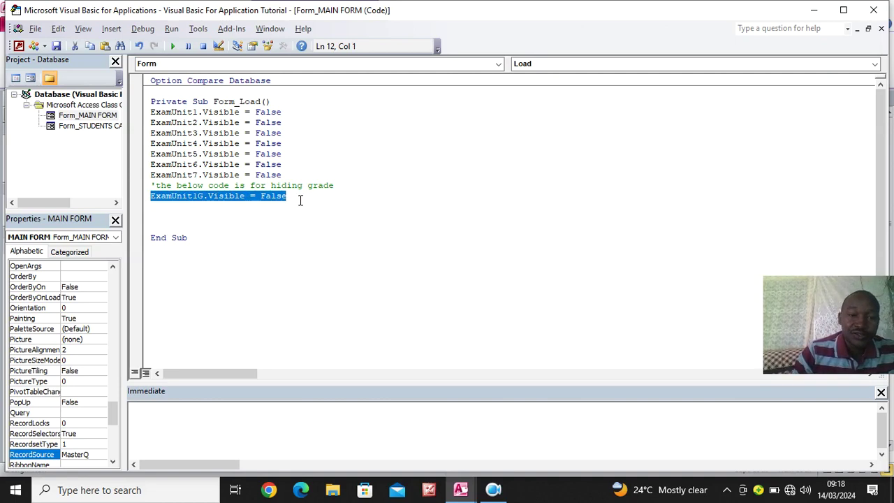
click(298, 199)
key(Return)
key(ctrl+v)
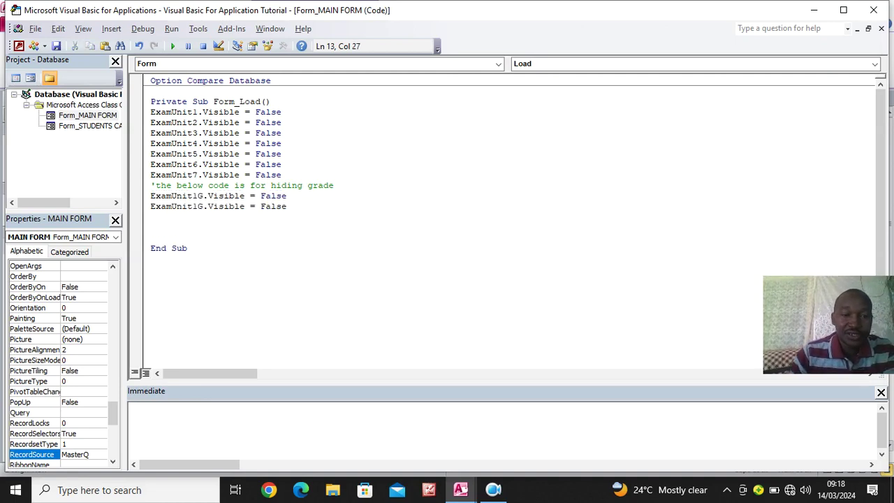
click(194, 207)
text(2)
key(Delete)
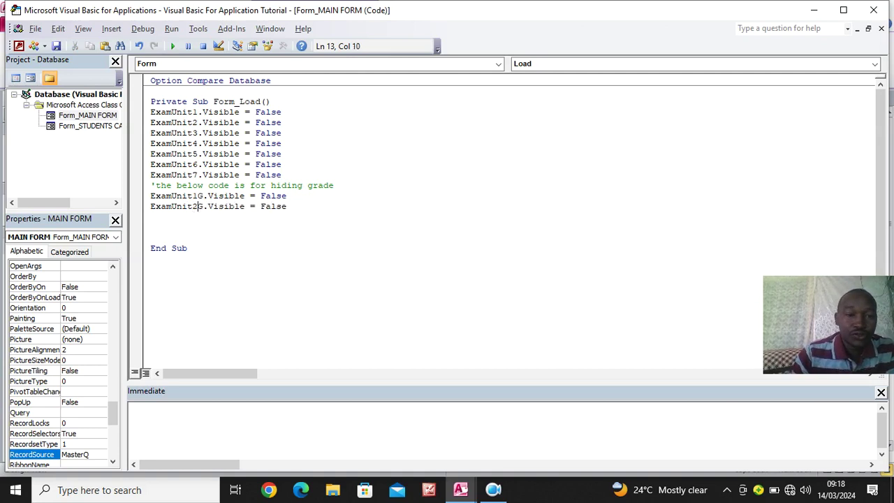
click(306, 207)
key(Return)
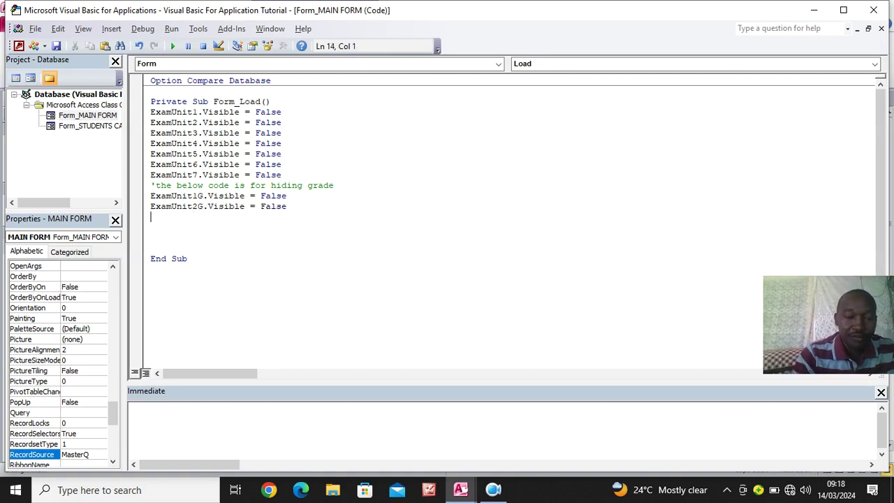
text(ExamUnit2G.Visible = False)
click(197, 222)
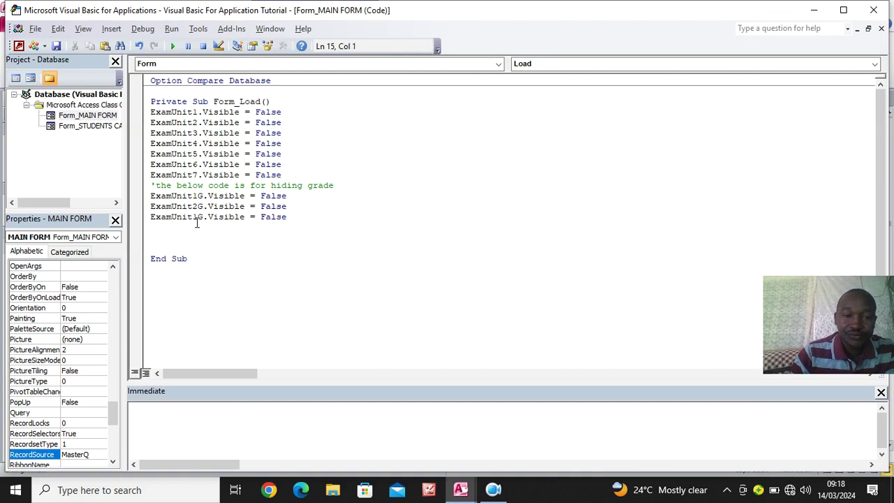
click(197, 217)
key(BackSpace)
text(3)
key(End)
Paste two more copies, renumbered as ExamUnit4G and ExamUnit5G
key(Return)
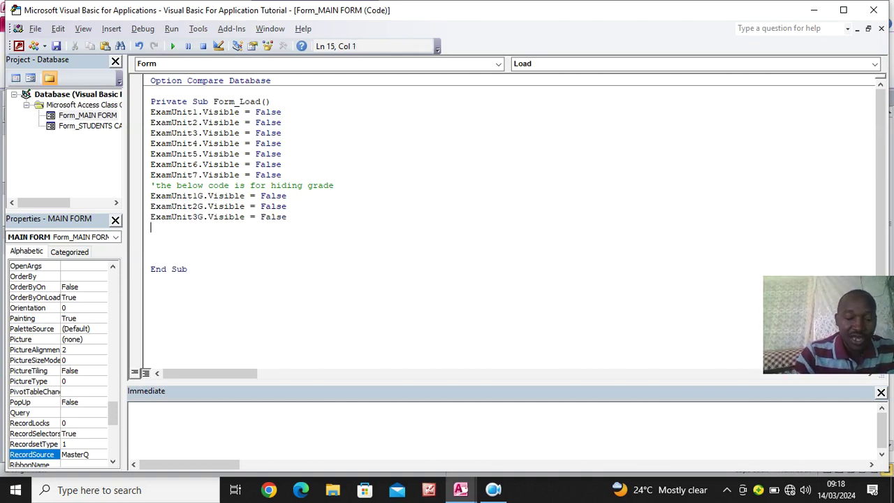
key(ctrl+v)
click(197, 227)
key(BackSpace)
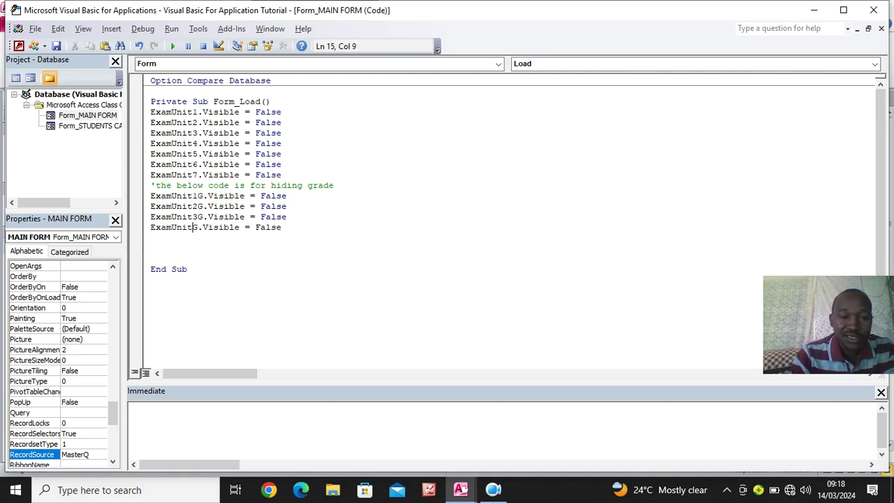
text(4)
click(291, 225)
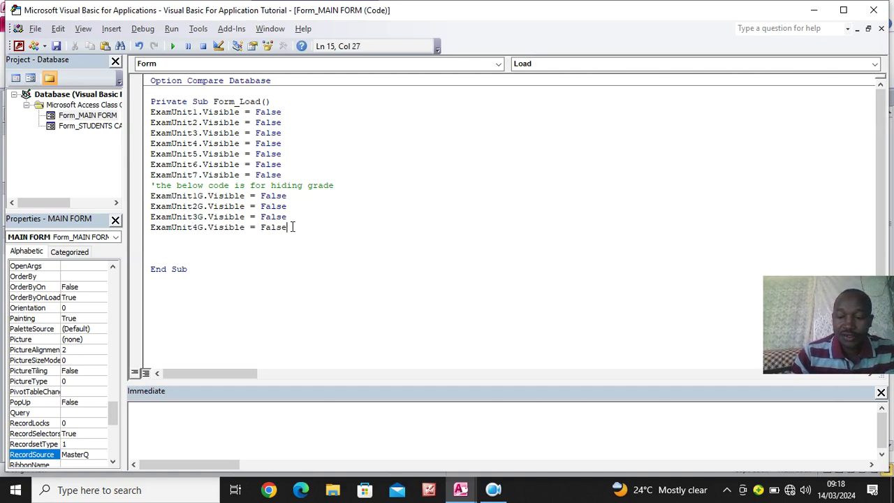
key(Return)
key(ctrl+v)
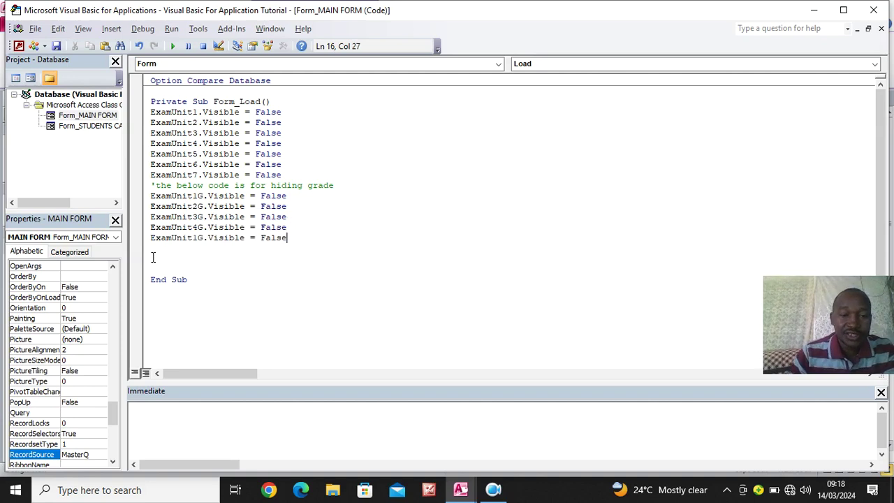
click(198, 237)
key(BackSpace)
text(5)
Paste the last two copies, renumbered as ExamUnit6G and ExamUnit7G
click(305, 238)
key(Return)
key(ctrl+v)
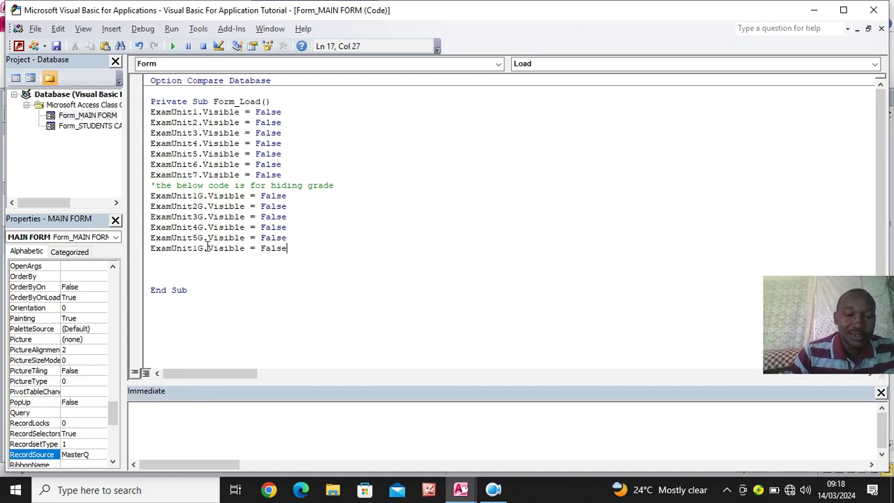
click(195, 248)
key(Delete)
text(6)
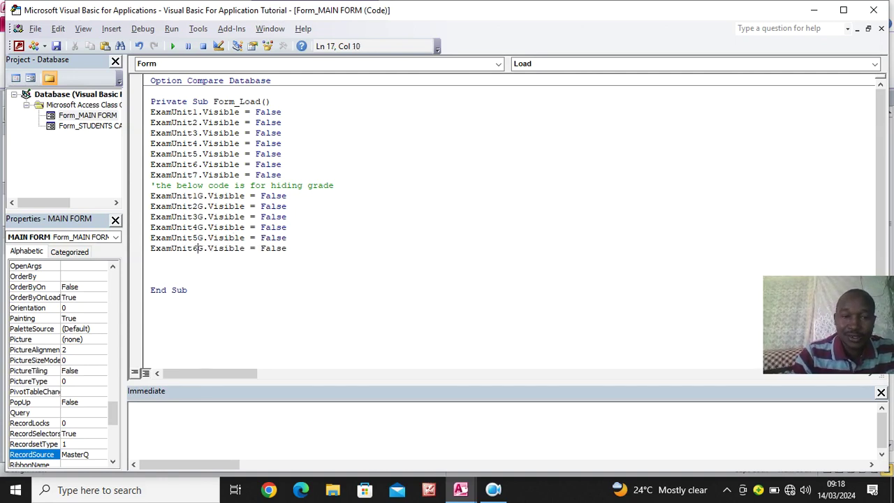
click(306, 248)
key(Return)
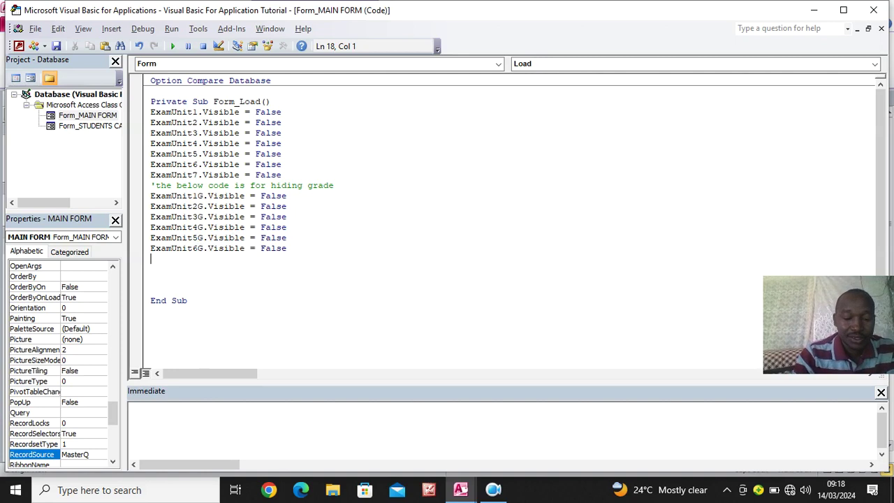
key(ctrl+v)
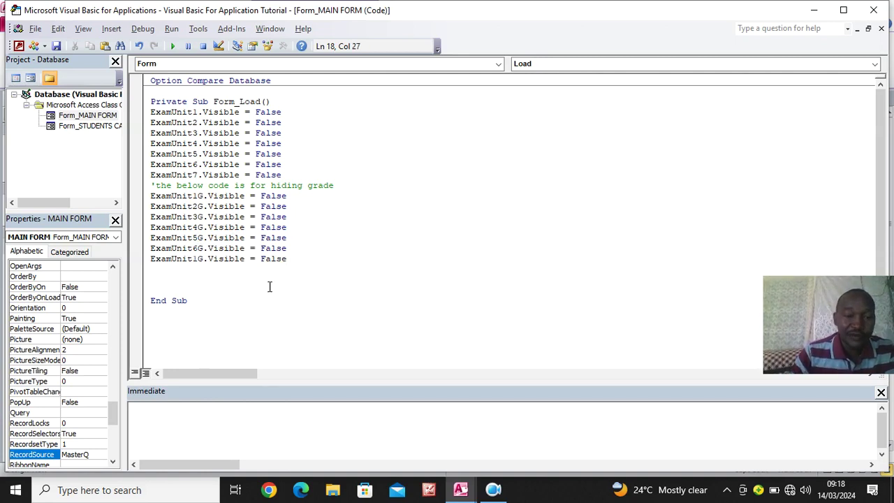
click(199, 259)
key(BackSpace)
text(7)
Under the Form_Load header, add a line 'REM THE BELOW CODES IS FOR HIDING THE UNITS'
click(315, 104)
key(Return)
text(REM)
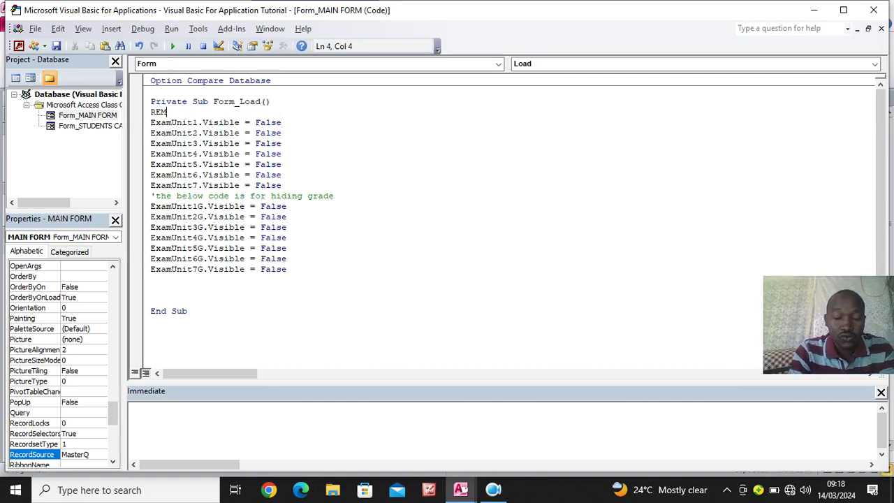
text( THE BELOW CODES IS FOR HIDING THE )
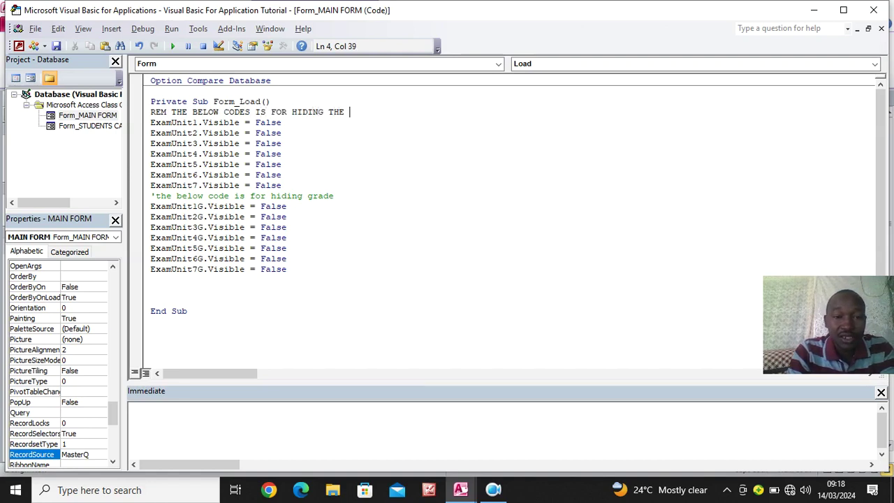
text(UNITS)
Review the grade-hiding lines and save the Form_Load VBA code
drag(290, 206, 405, 189)
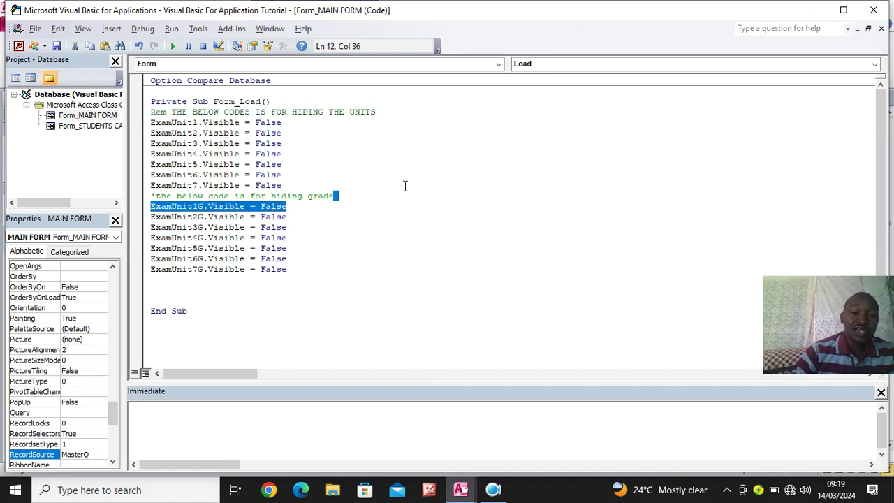
click(391, 227)
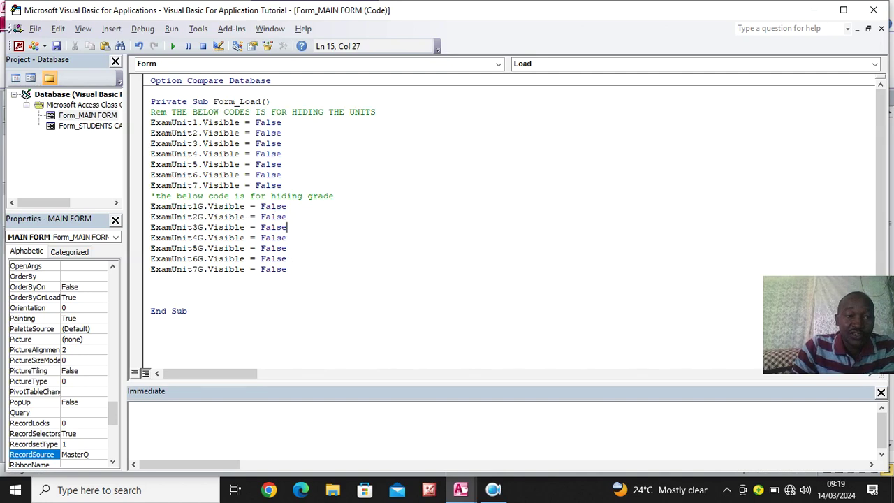
click(56, 49)
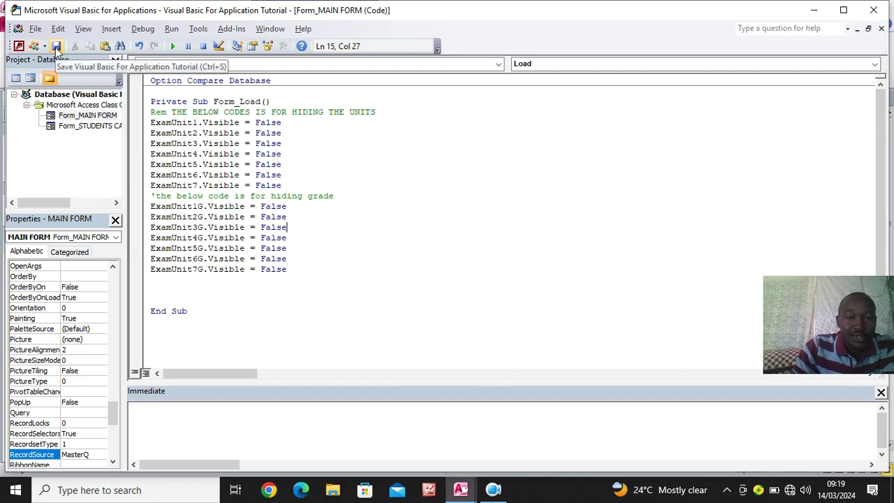
Show MAIN FORM in Form View, with the ExamUnit and grade fields hidden
click(818, 12)
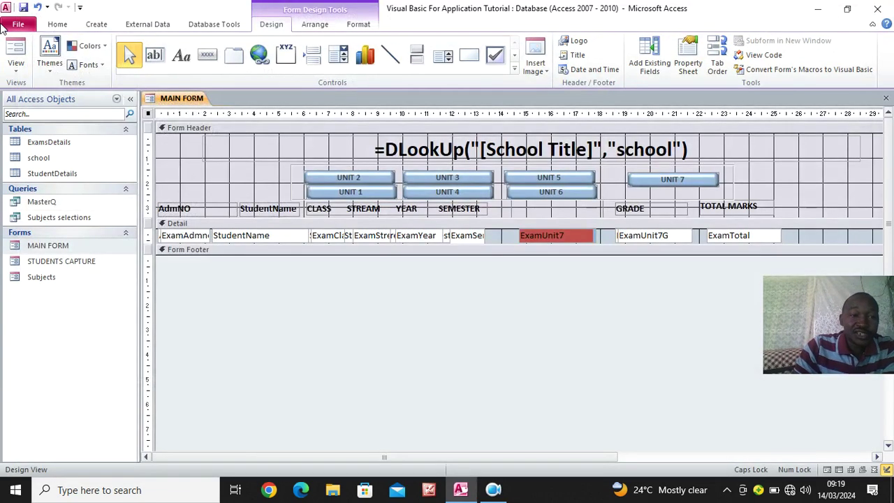
click(57, 25)
click(11, 47)
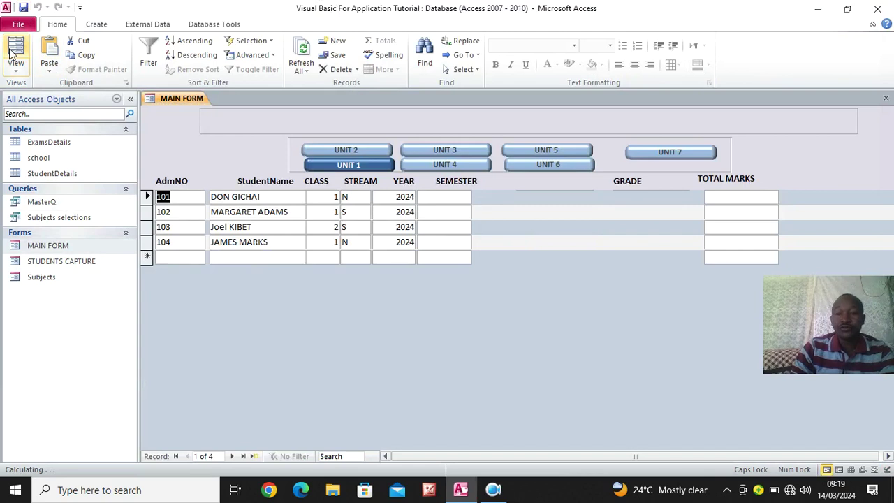
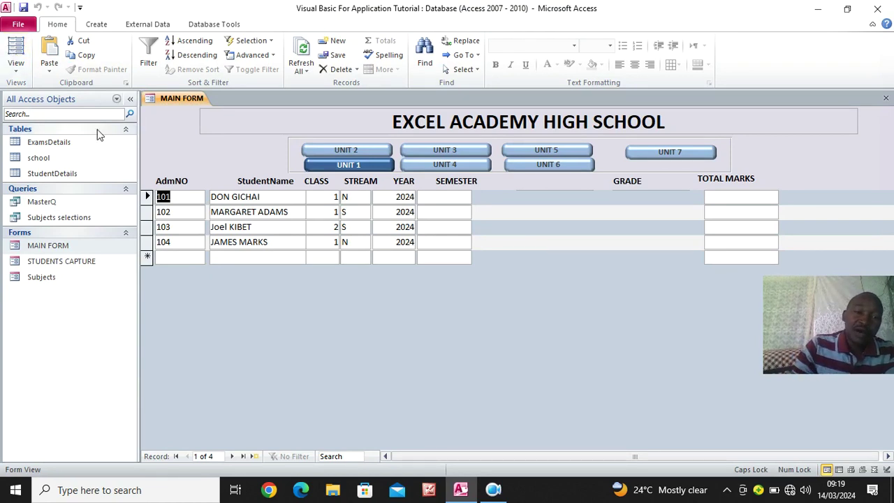
In Design View, set the UNIT 1 toggle's On Click to [Event Procedure] and open its Toggle47_Click code
right_click(174, 128)
click(207, 163)
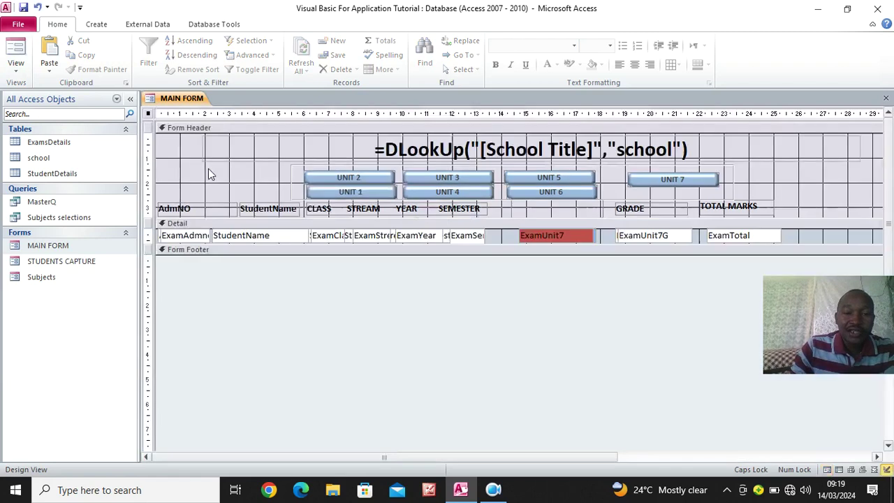
click(379, 192)
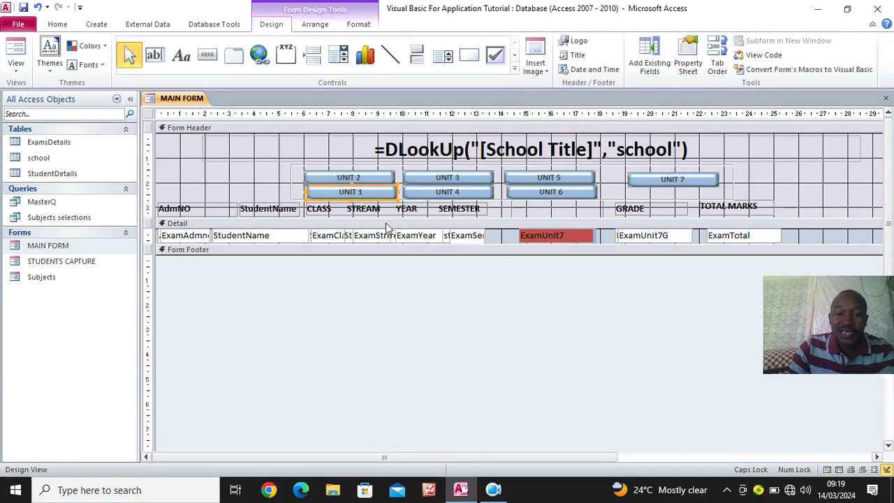
click(688, 63)
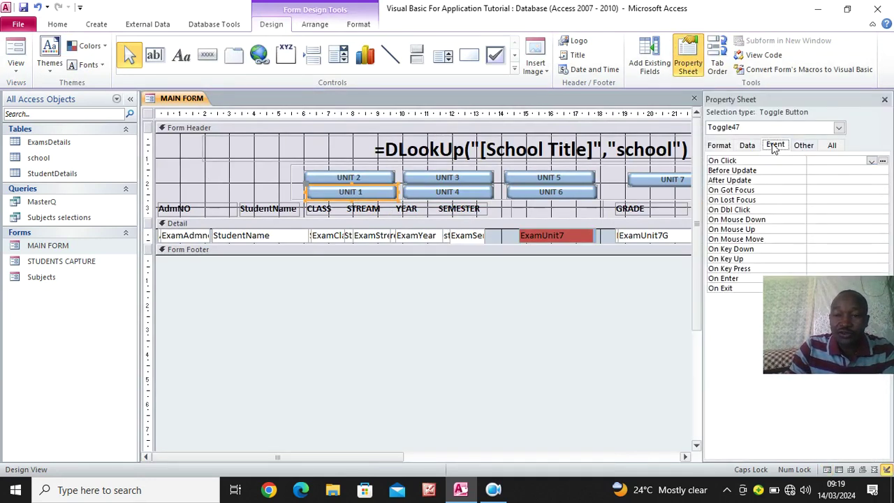
click(871, 162)
click(853, 171)
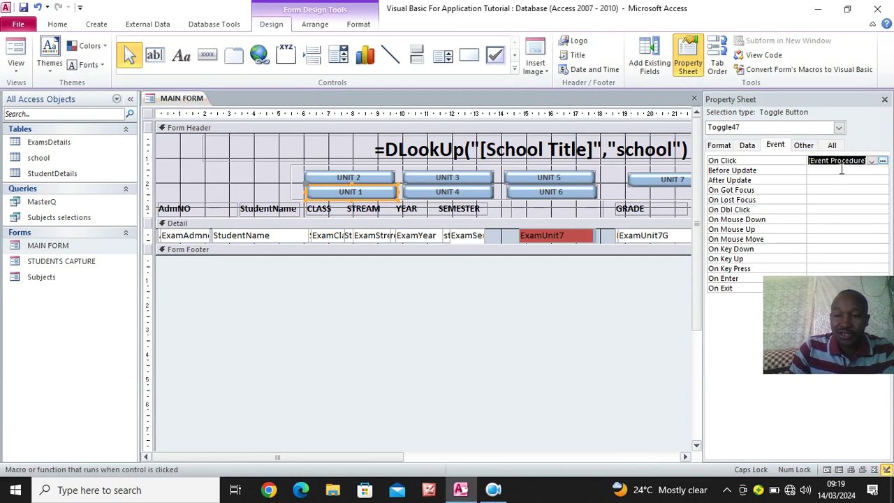
click(882, 160)
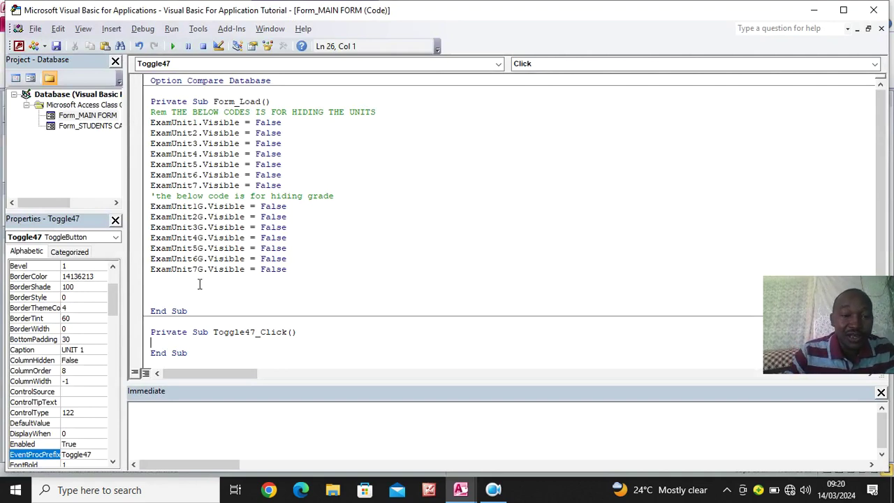
Add the comment 'THIS BUTTON IS FOR UNIT 1' and ExamUnit1.Visible = True to Toggle47_Click
drag(198, 122, 139, 129)
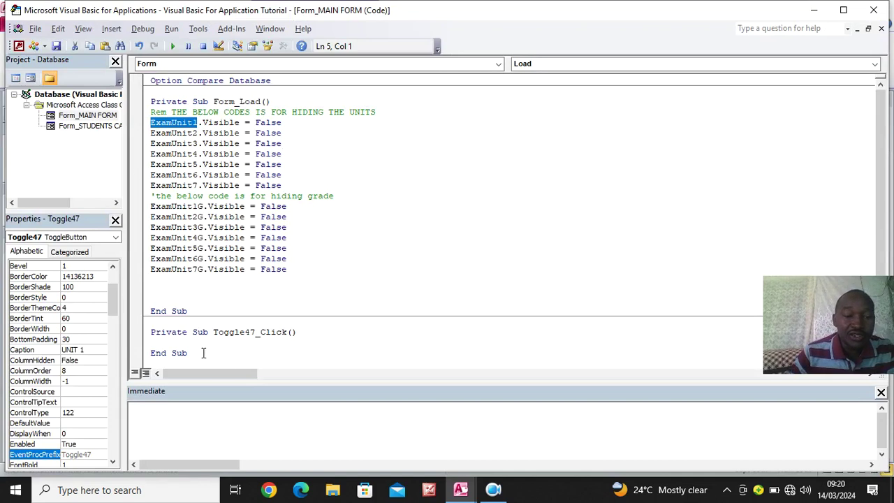
click(320, 332)
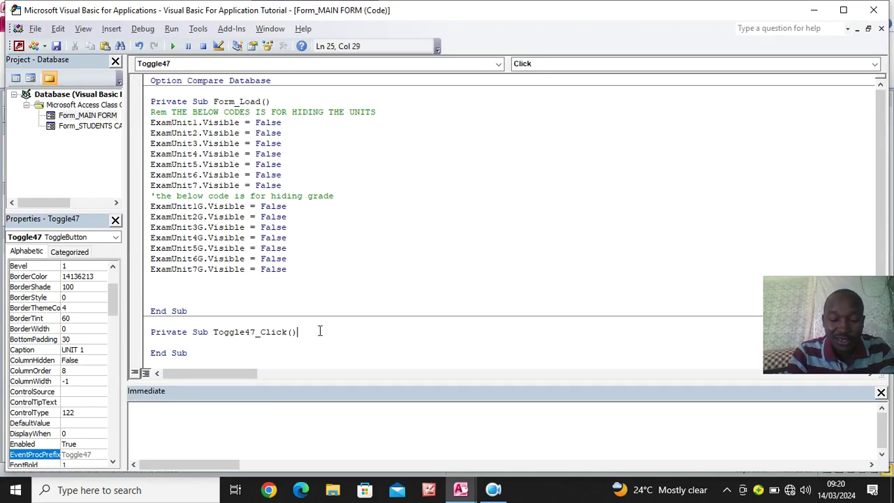
text(')
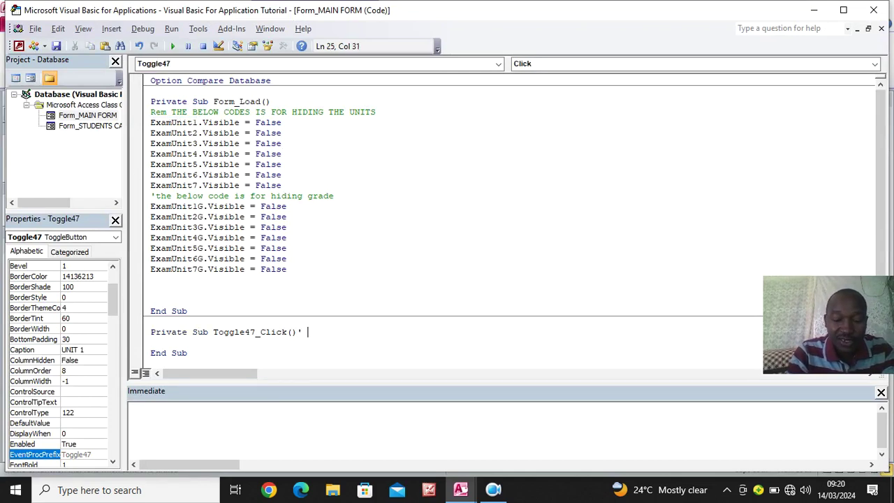
text( THIS BUT)
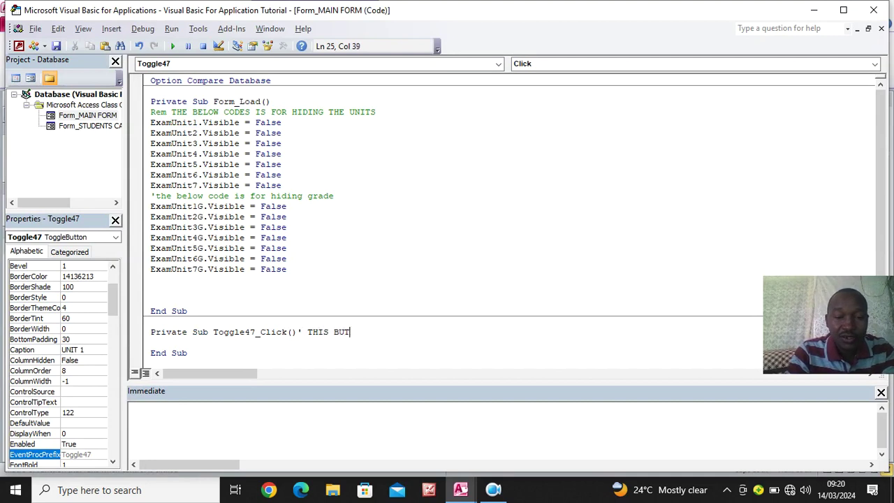
text(TON IS FOR UNI)
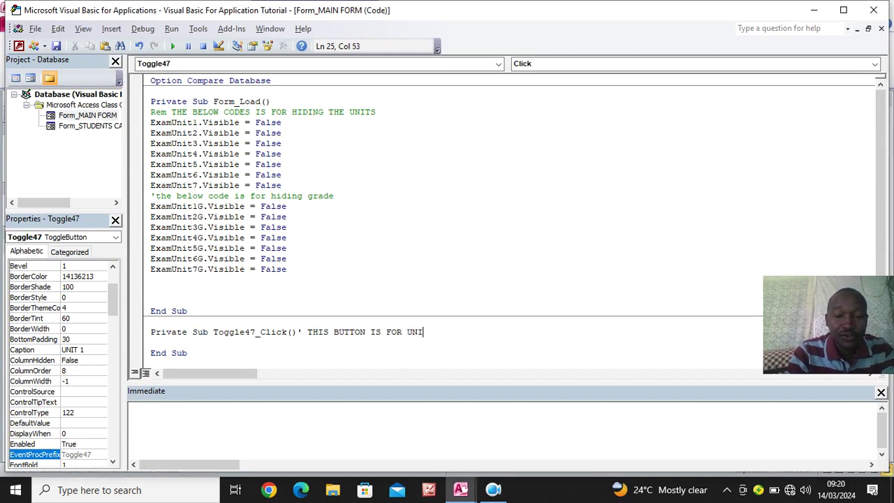
text(T 1)
key(Return)
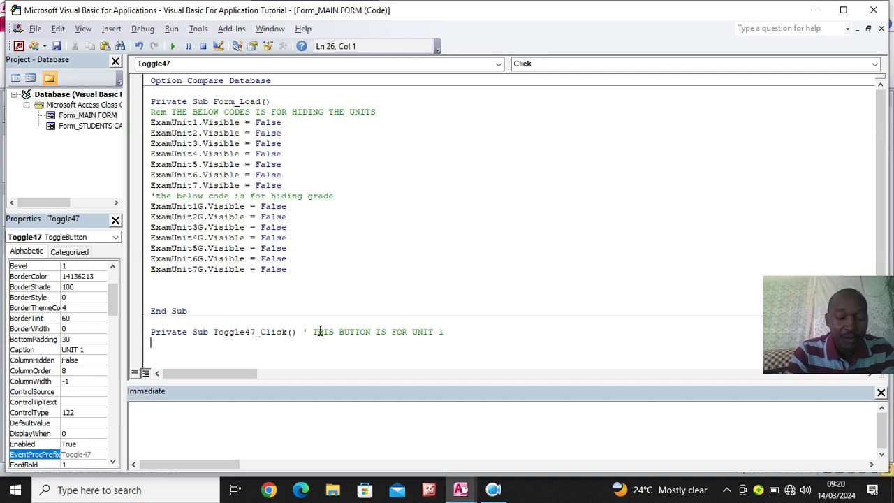
text(ExamUnit1)
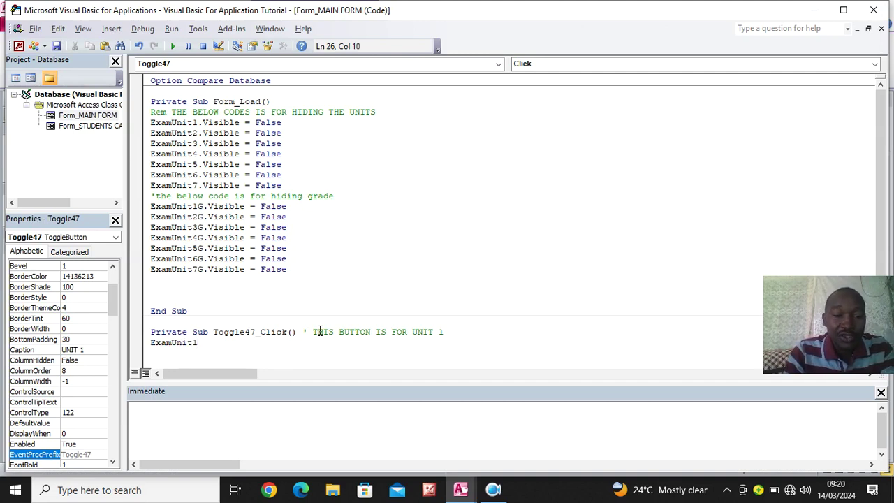
text(.Vi)
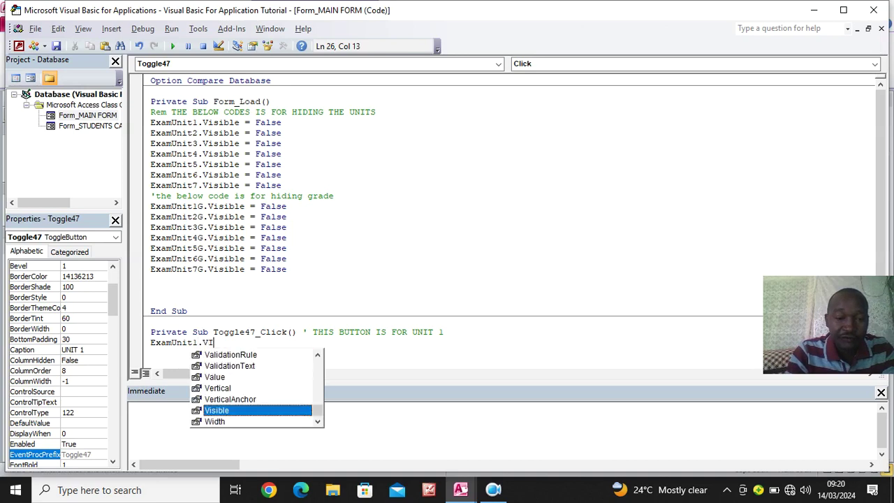
key(Tab)
text(=TRUE)
key(Return)
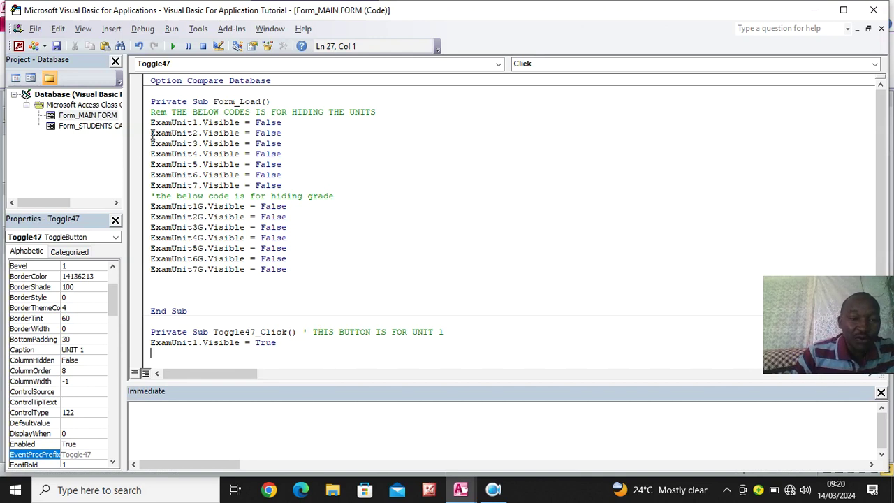
Copy the ExamUnit2–7 Visible = False lines from Form_Load into Toggle47_Click
drag(151, 133, 309, 190)
click(89, 47)
scroll(249, 359, down, 1)
click(298, 310)
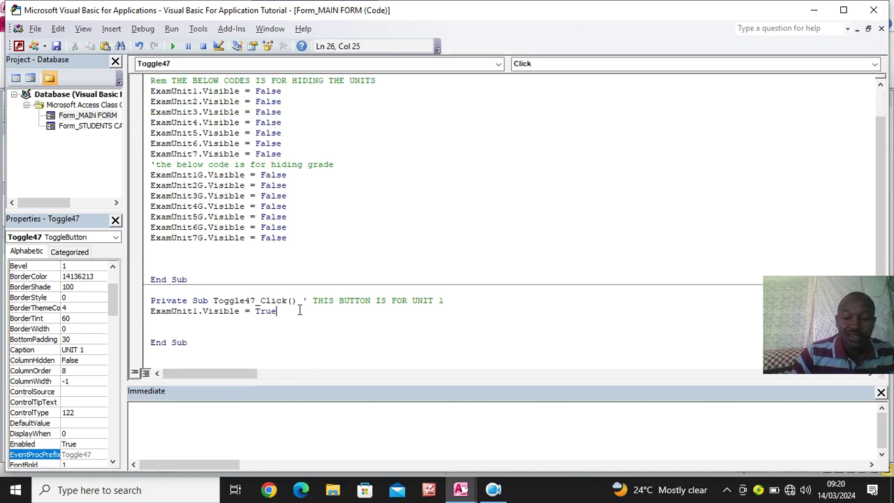
key(Return)
key(ctrl+v)
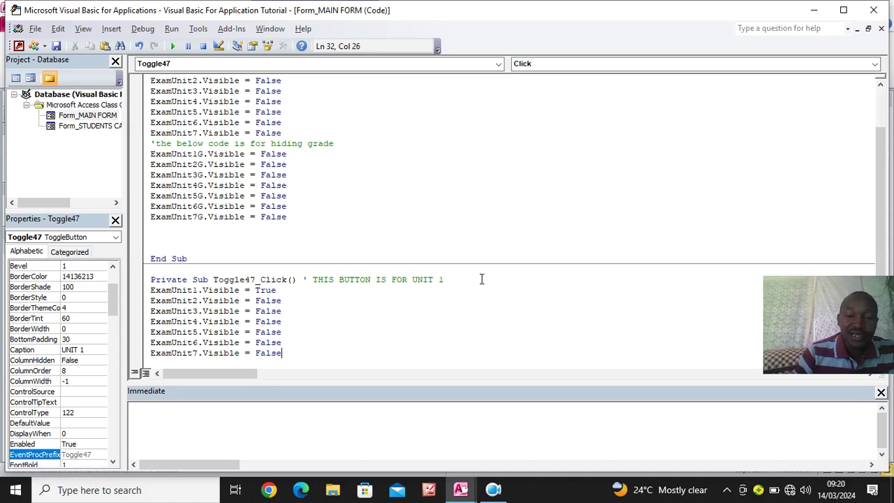
Look up the blank heading label's name (Label37) in the form design, then return to the code
click(808, 13)
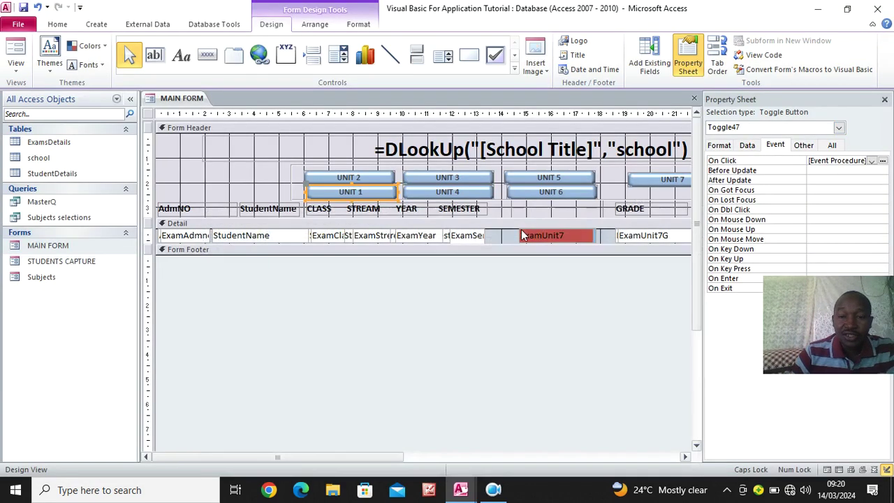
click(547, 210)
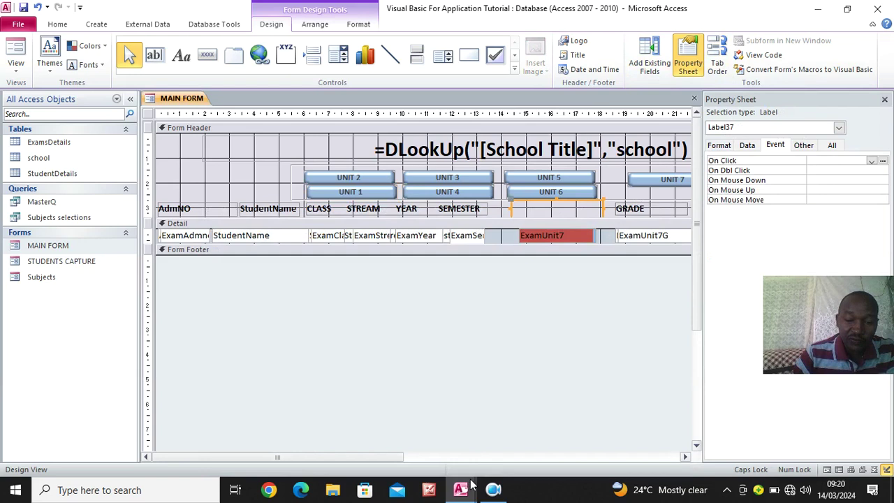
mouse_move(467, 494)
click(509, 447)
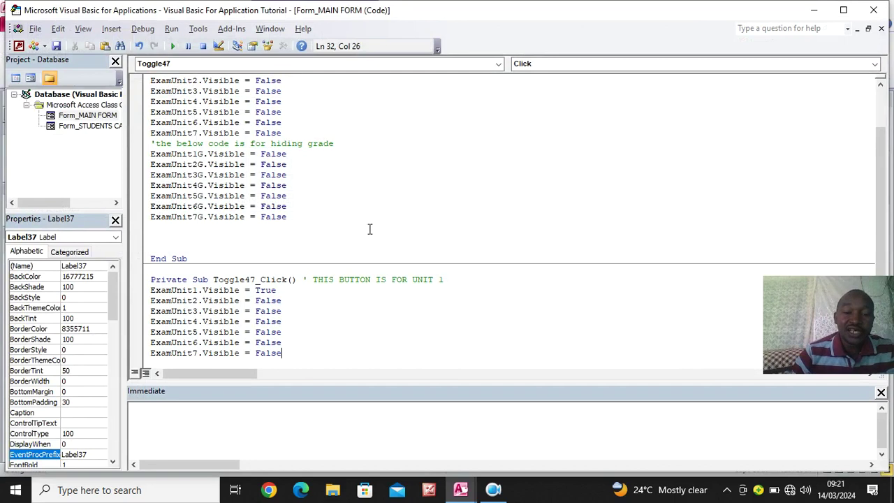
Insert Label37.Caption = "UNIT 1" as Toggle47_Click's first line and close the editor
click(480, 286)
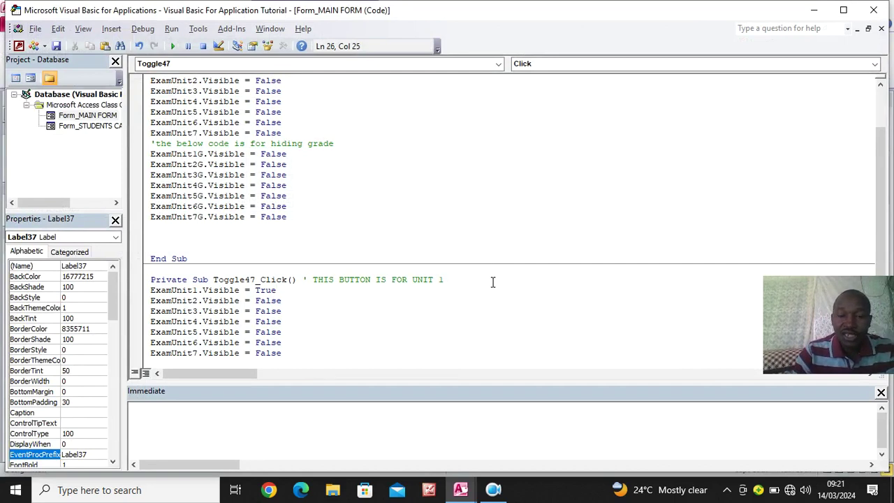
drag(493, 280, 509, 296)
click(509, 296)
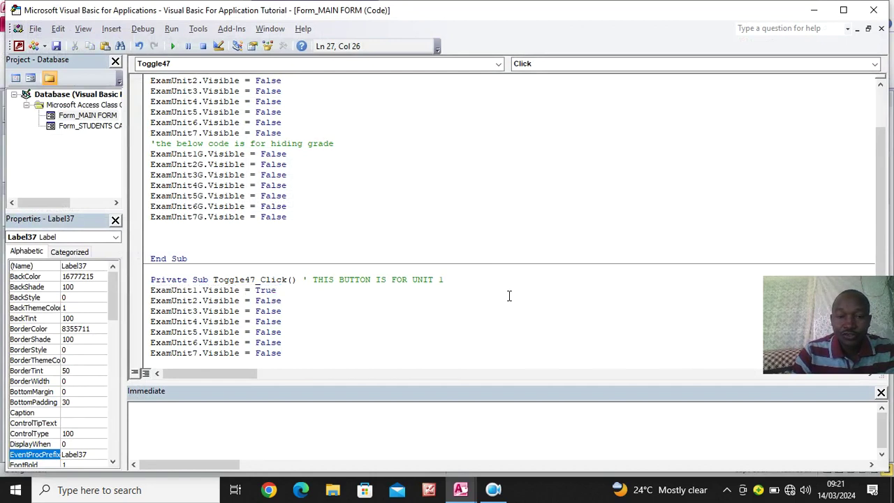
click(493, 288)
click(491, 281)
key(Return)
text(LABEL)
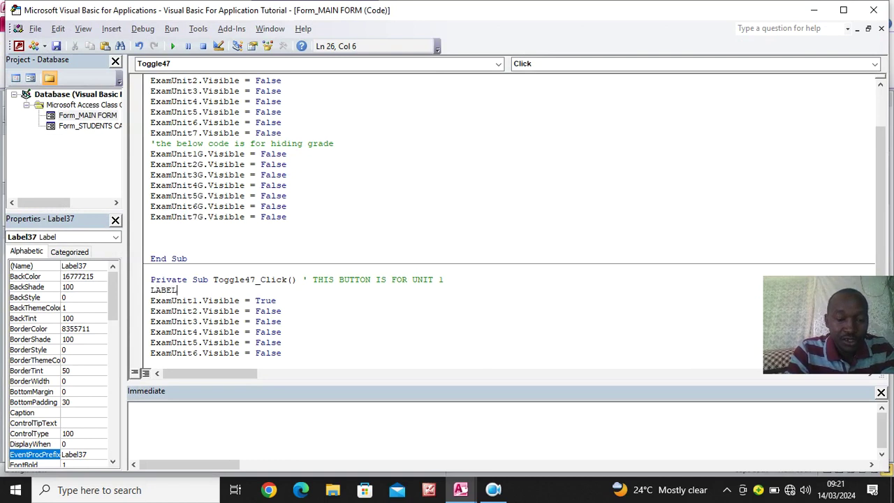
text(37)
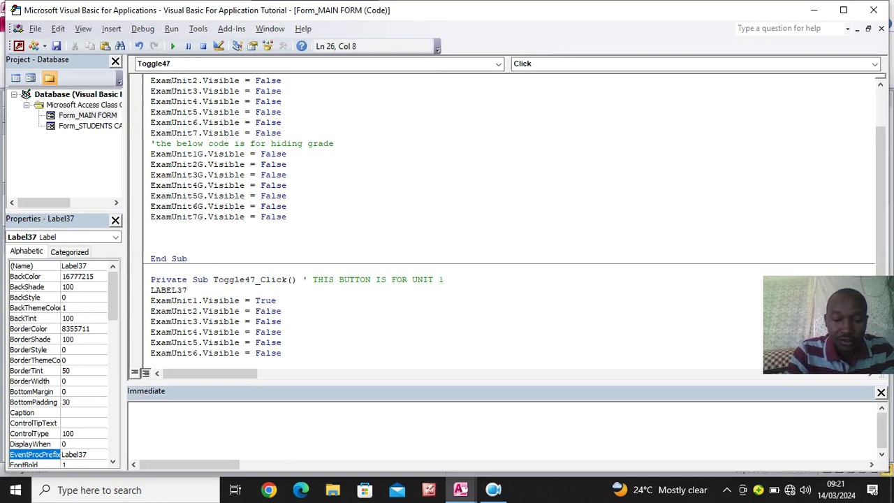
text(.Caption)
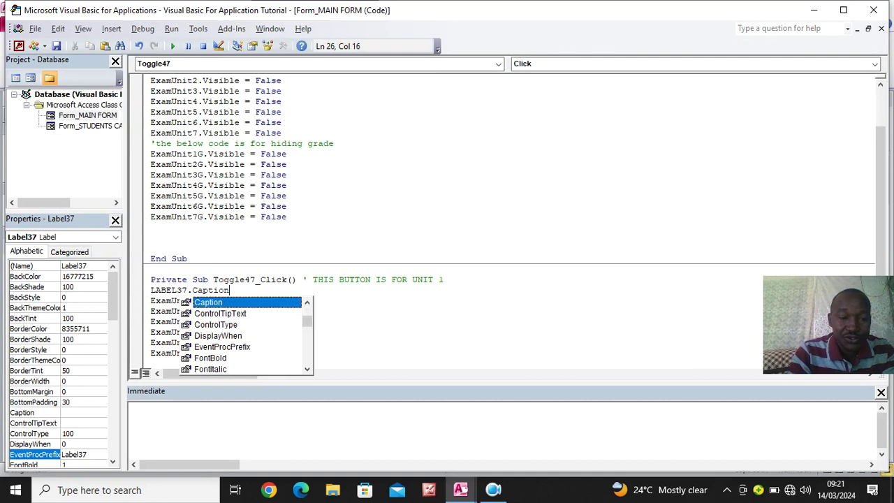
text(=")
key(BackSpace)
key(BackSpace)
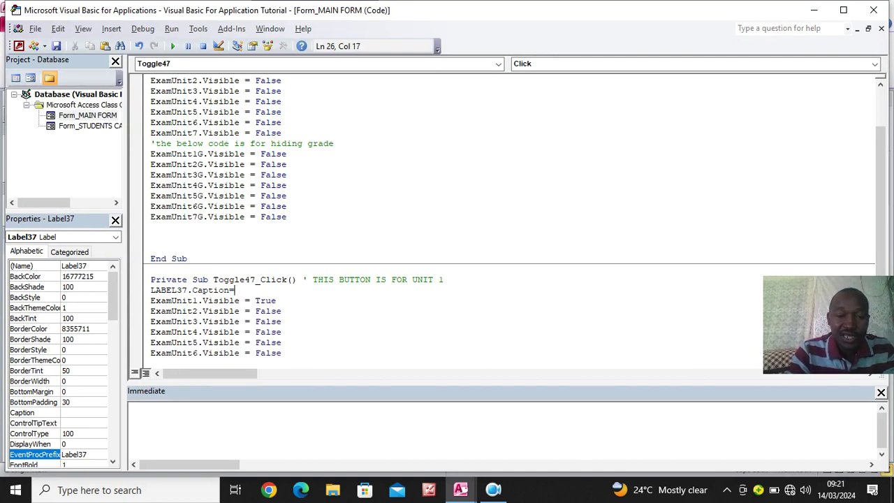
text("")
key(BackSpace)
key(BackSpace)
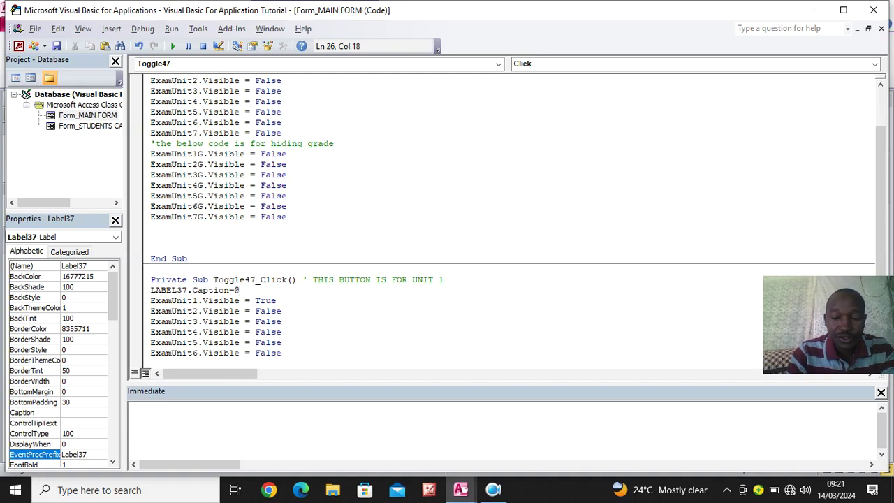
text("")
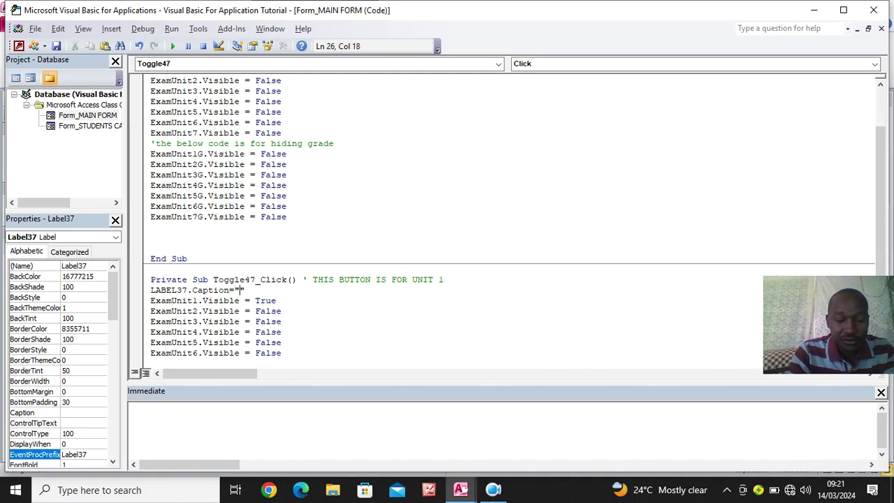
text(UNIT 1)
click(476, 311)
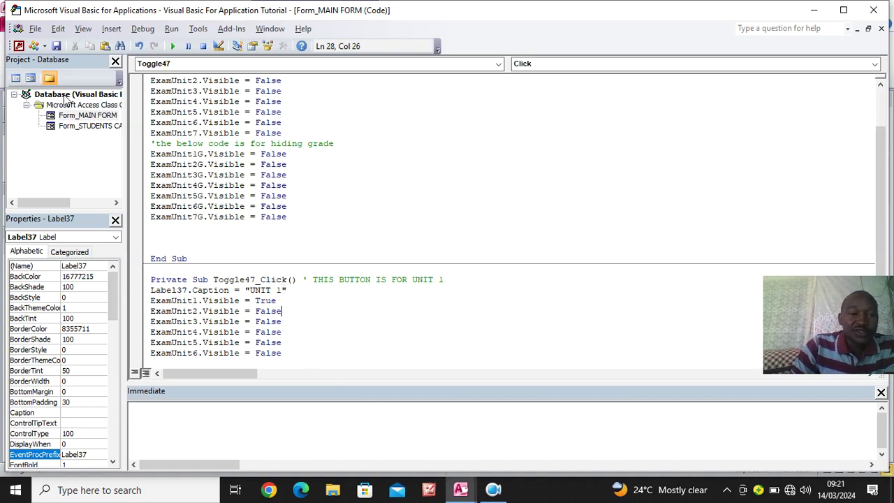
click(875, 17)
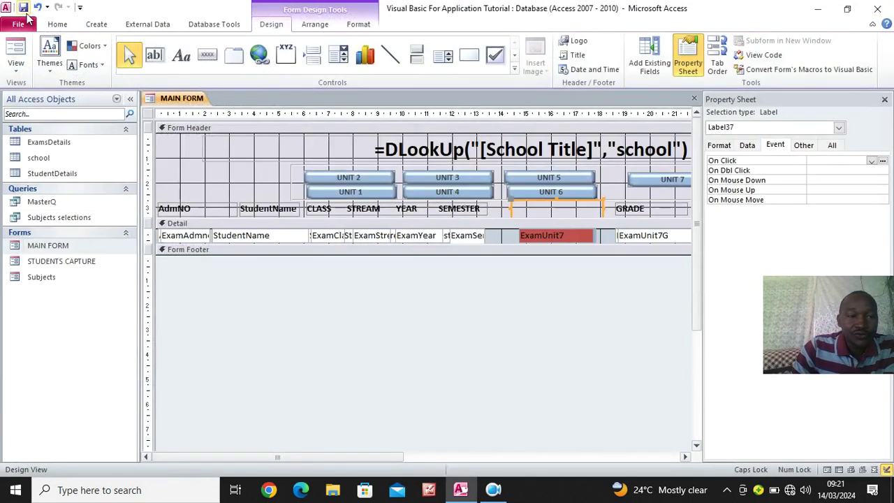
Test the UNIT 1 toggle in Form view on record 101
click(57, 24)
click(15, 52)
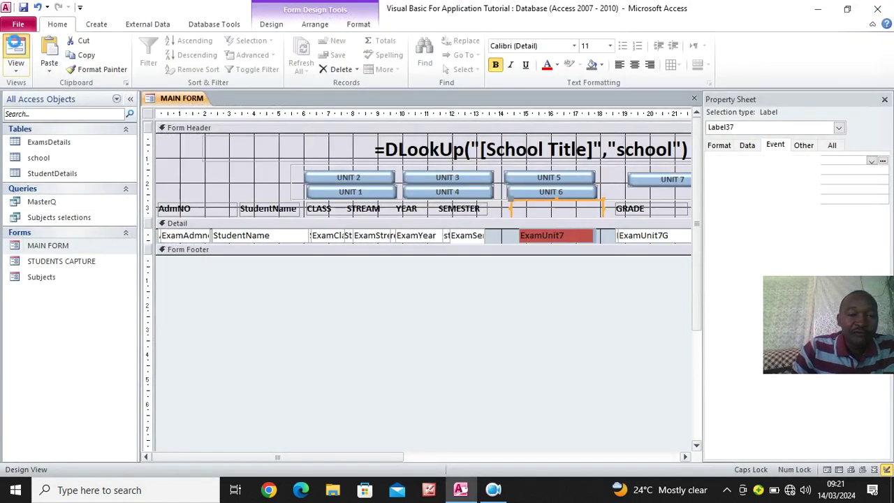
click(350, 166)
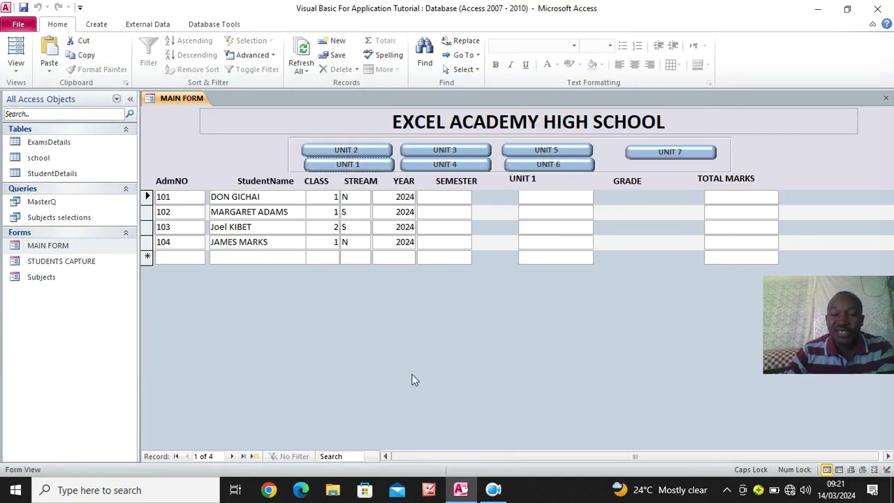
click(548, 195)
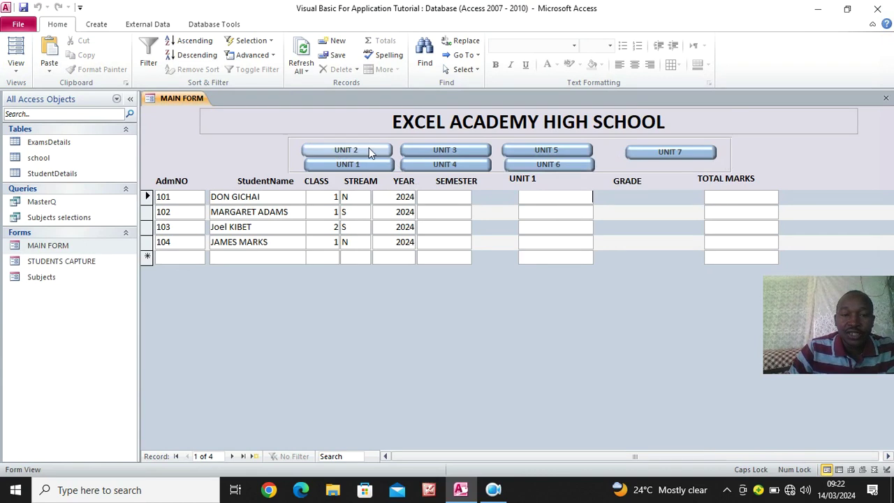
Back in Design View, give the UNIT 2 toggle an [Event Procedure] On Click and open Toggle41_Click
right_click(168, 134)
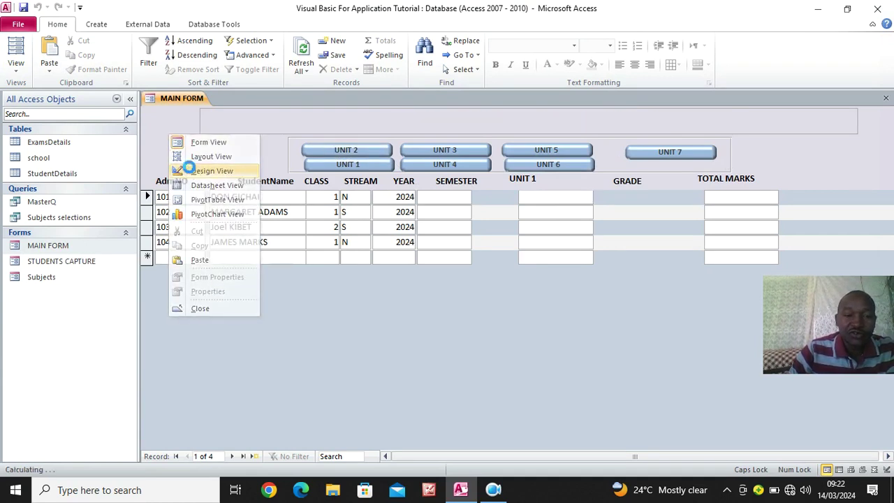
click(190, 172)
click(345, 178)
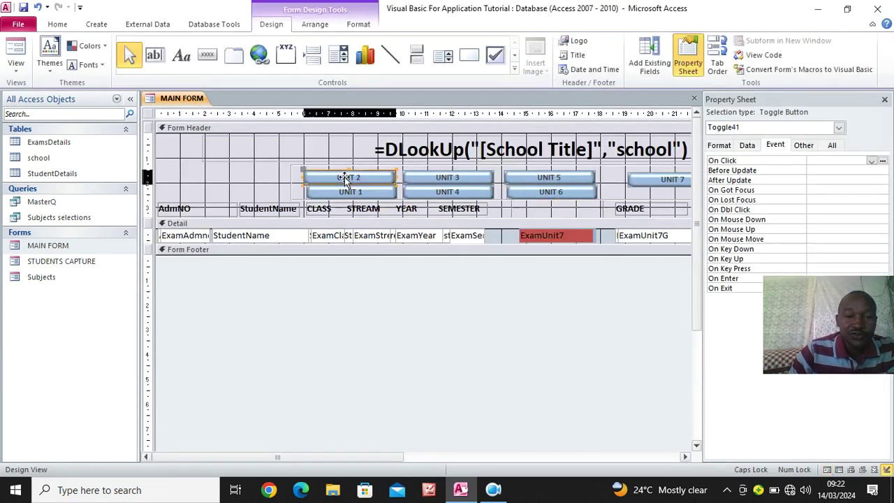
click(872, 160)
click(824, 170)
click(884, 161)
scroll(230, 251, down, 3)
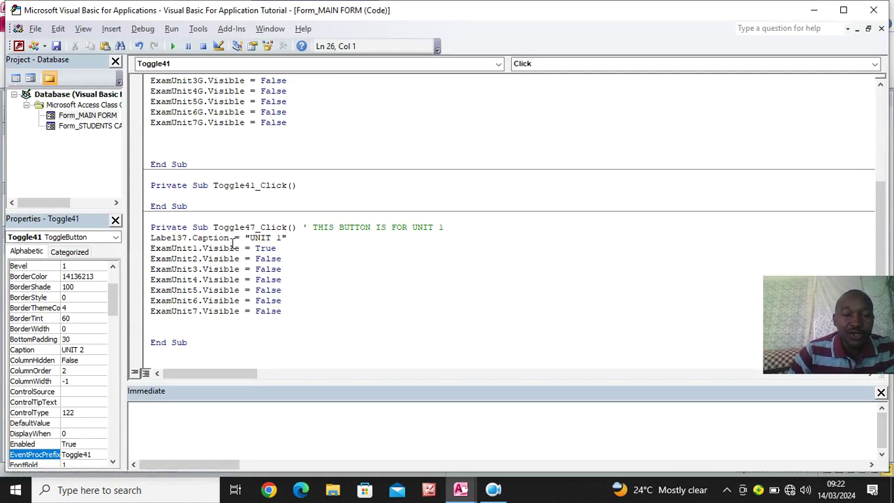
Copy the UNIT 1 handler's body and add the comment 'THIS BUTTON FOR UNIT 2' to Toggle41_Click
drag(282, 312, 155, 242)
key(ctrl+c)
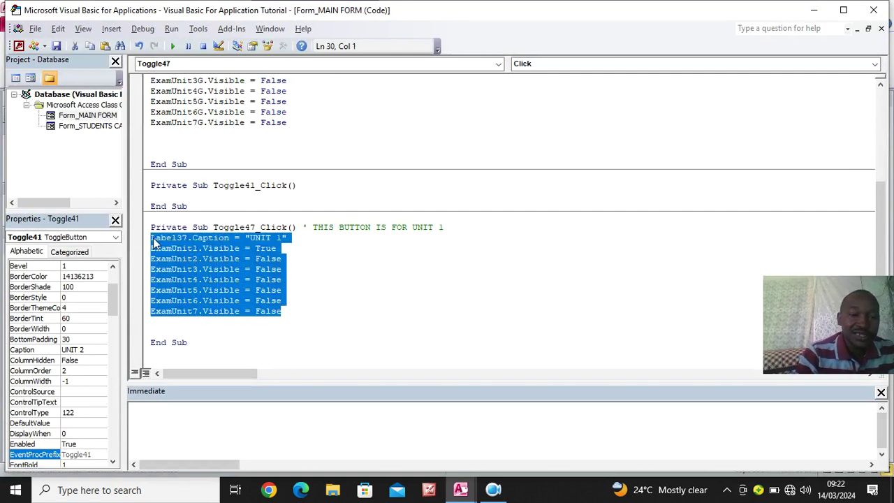
click(316, 188)
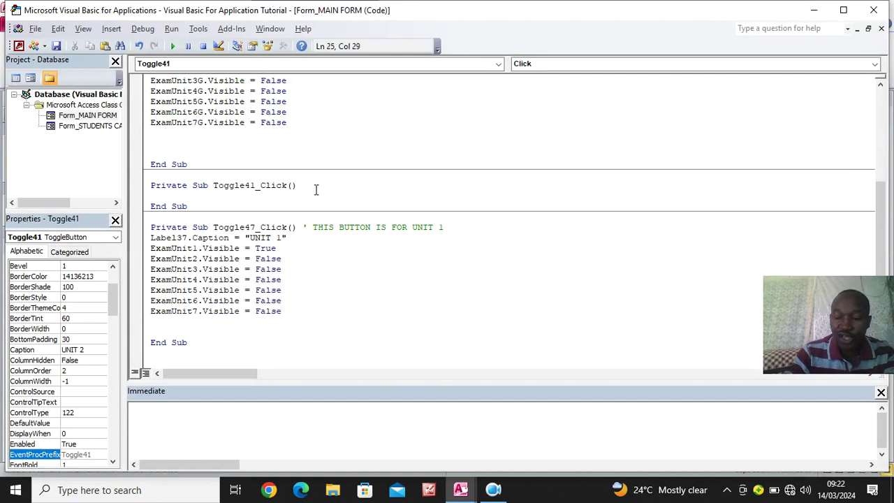
text(' )
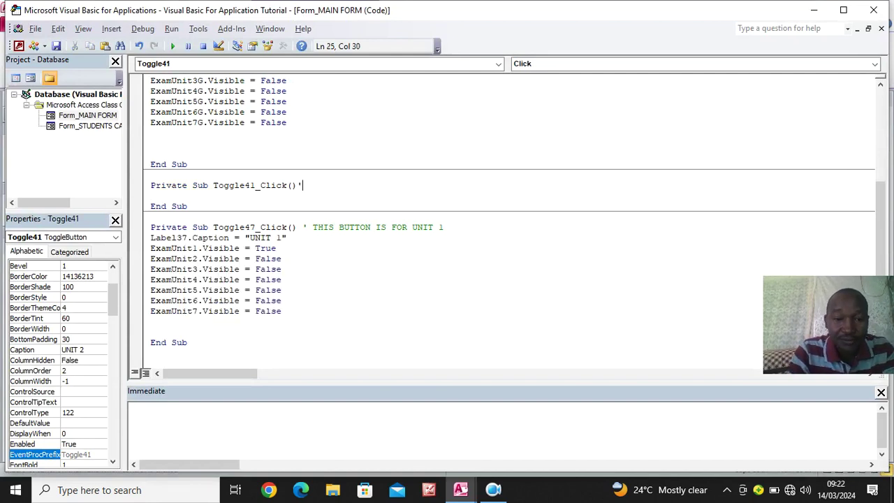
text(THI)
text(S )
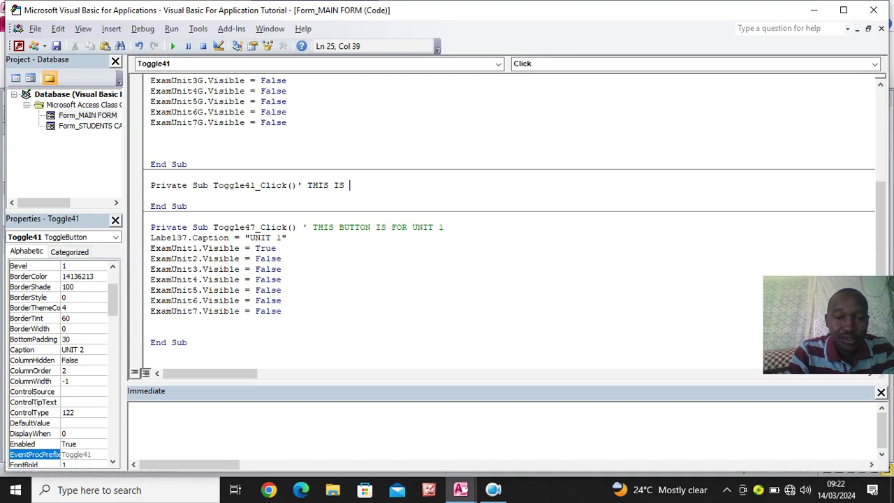
text(BUTTON FOR)
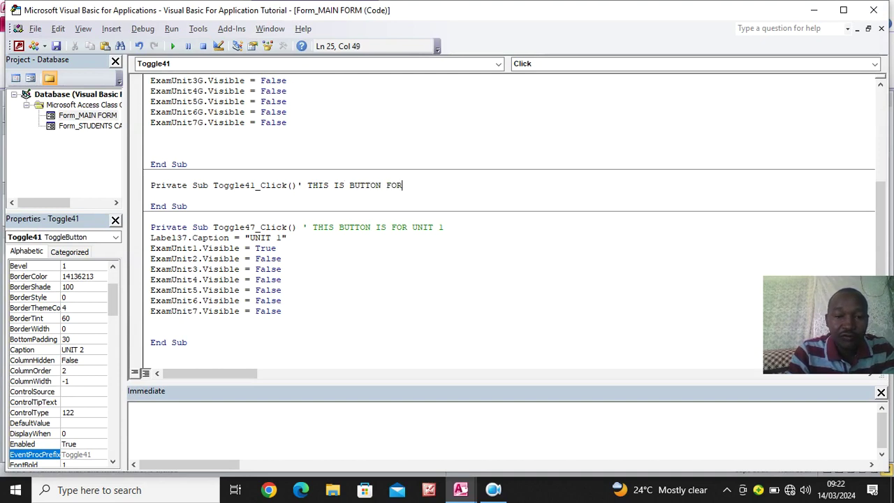
text( UNIT 12)
key(Return)
key(Return)
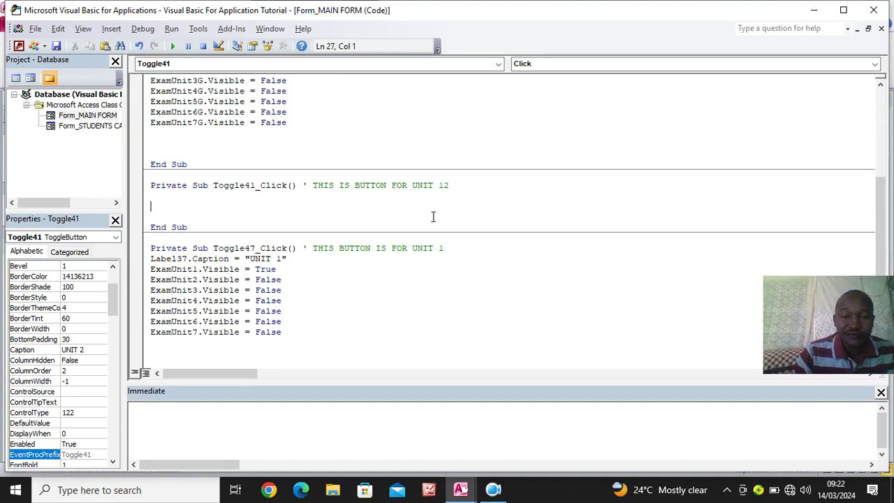
click(443, 185)
key(BackSpace)
Paste the body, changing the caption to "UNIT 2", ExamUnit1 to FALSE and ExamUnit2 to TRUE
click(317, 199)
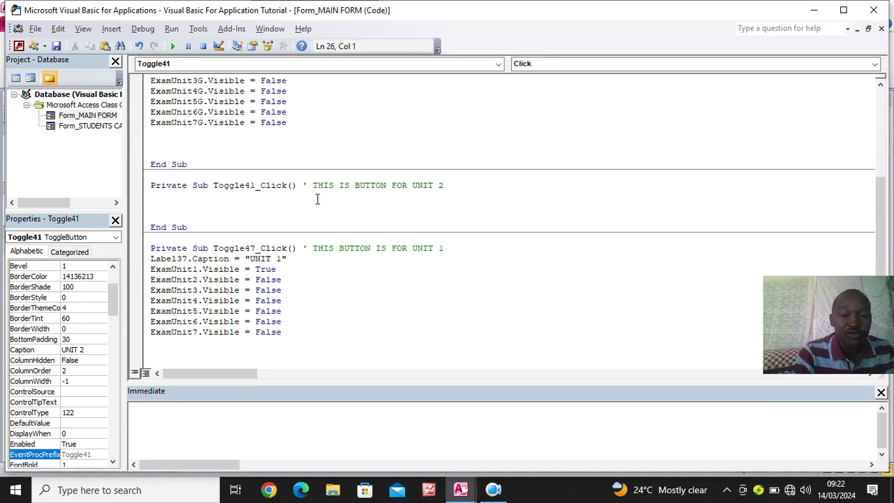
key(ctrl+v)
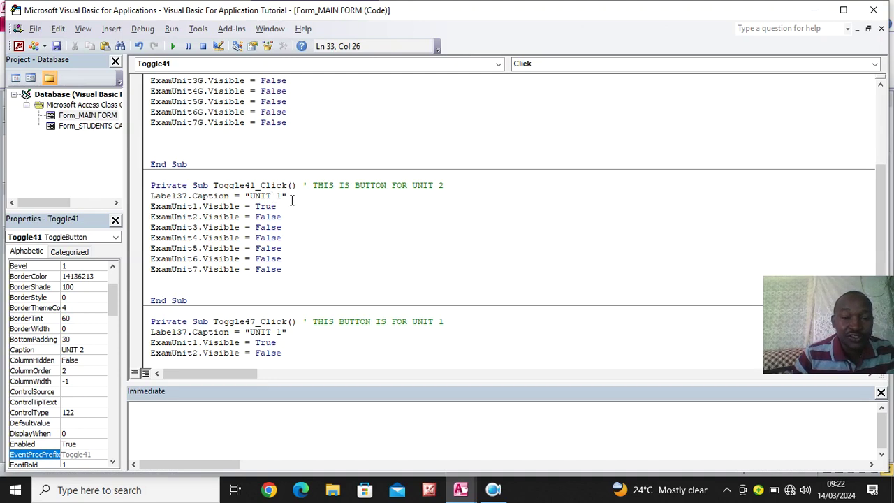
click(284, 195)
key(BackSpace)
text(2)
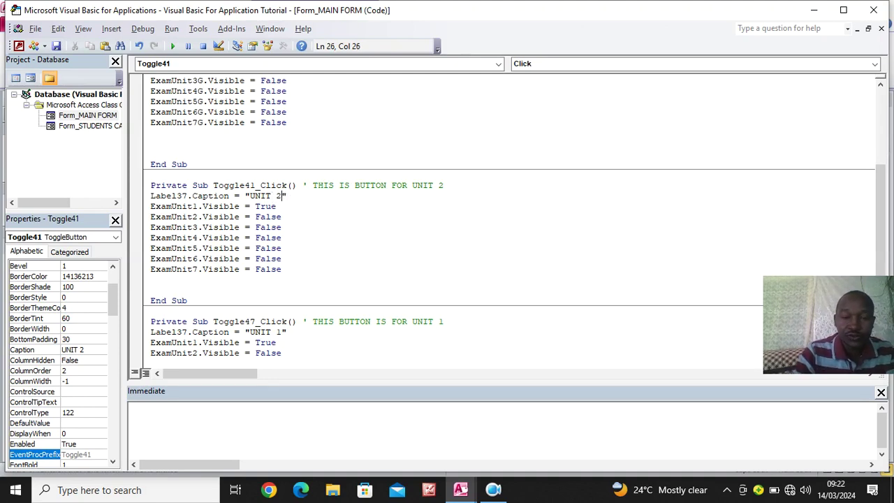
click(303, 205)
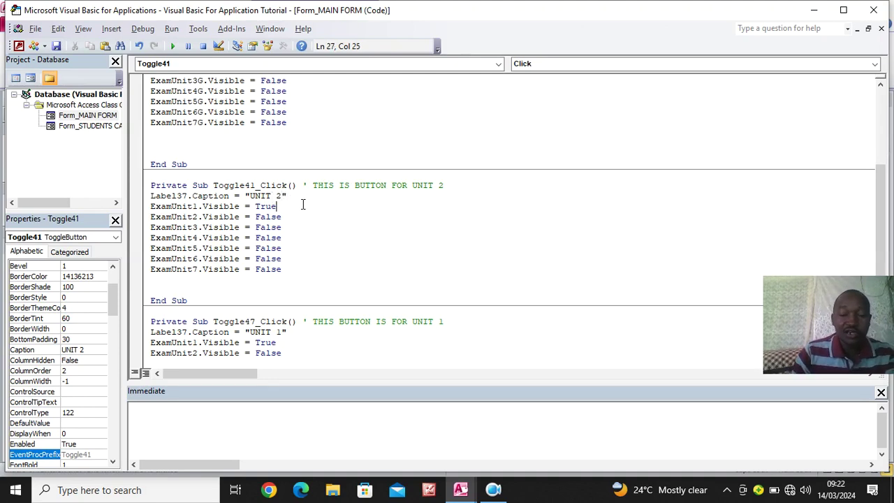
key(BackSpace)
key(BackSpace)
key(BackSpace)
key(BackSpace)
text(FALSE)
drag(282, 218, 254, 217)
text(TRUE)
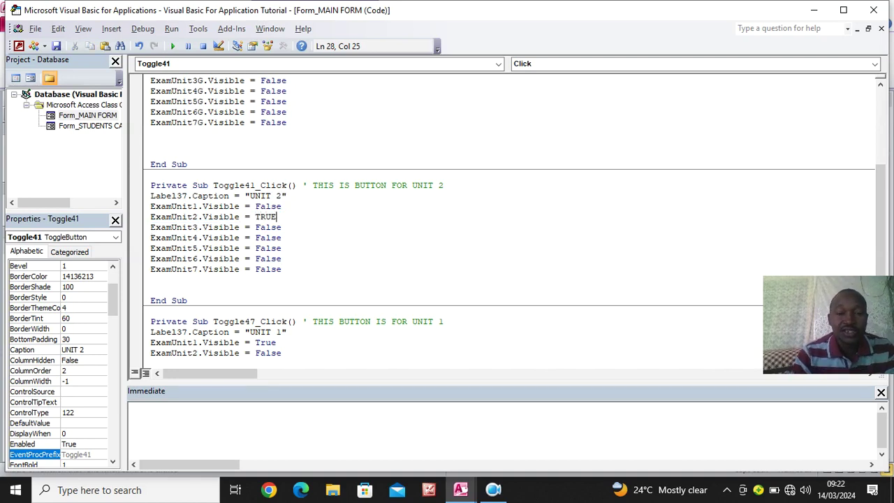
click(304, 241)
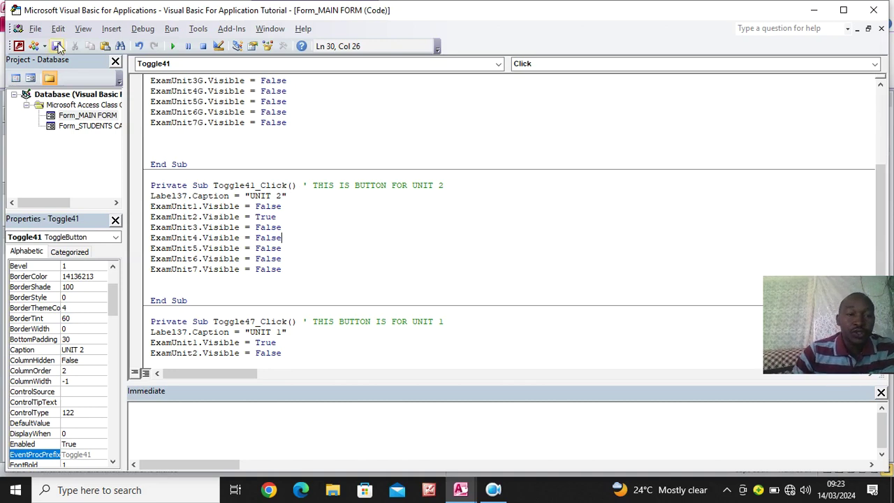
Close the editor and try the UNIT 1 and UNIT 2 toggles in Form view, then return to Design view
click(873, 12)
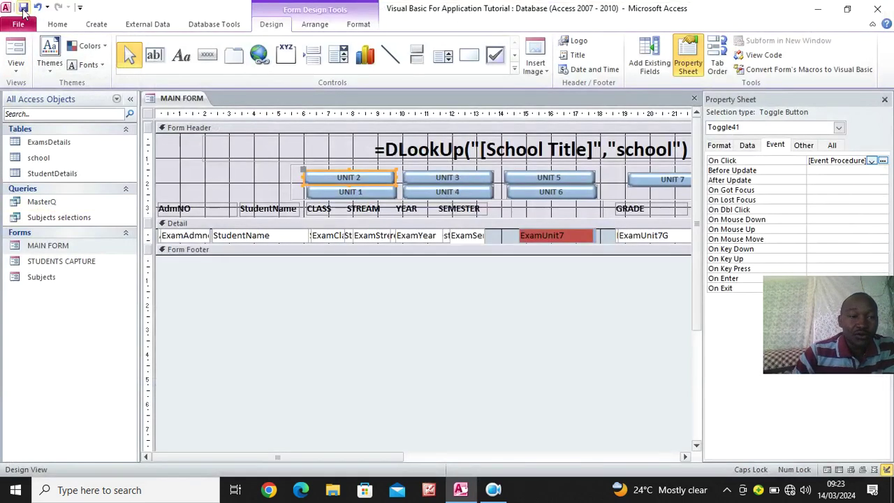
click(16, 50)
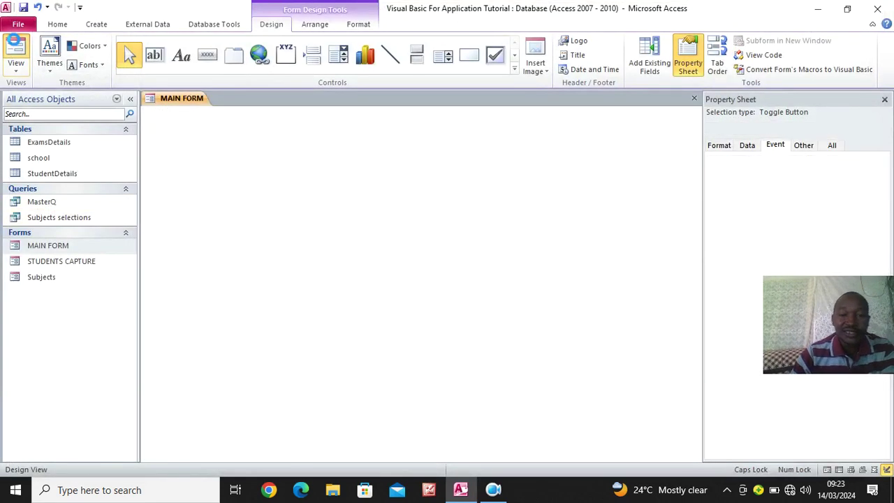
click(363, 163)
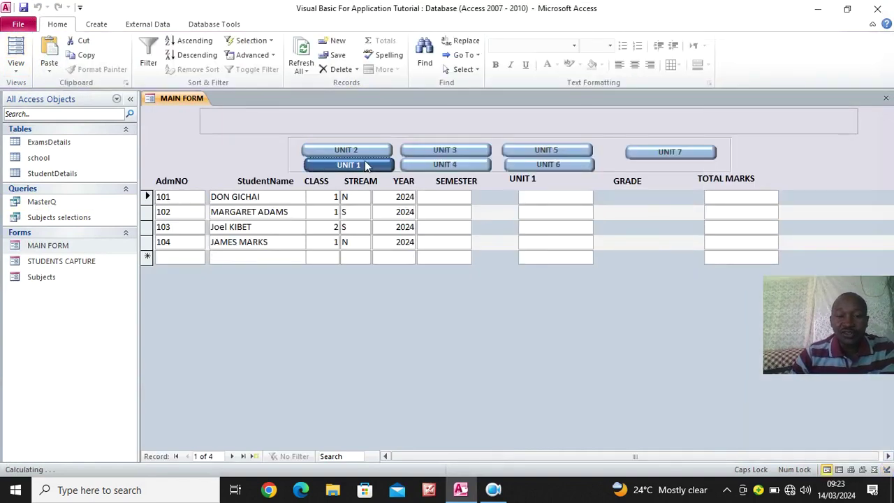
click(340, 153)
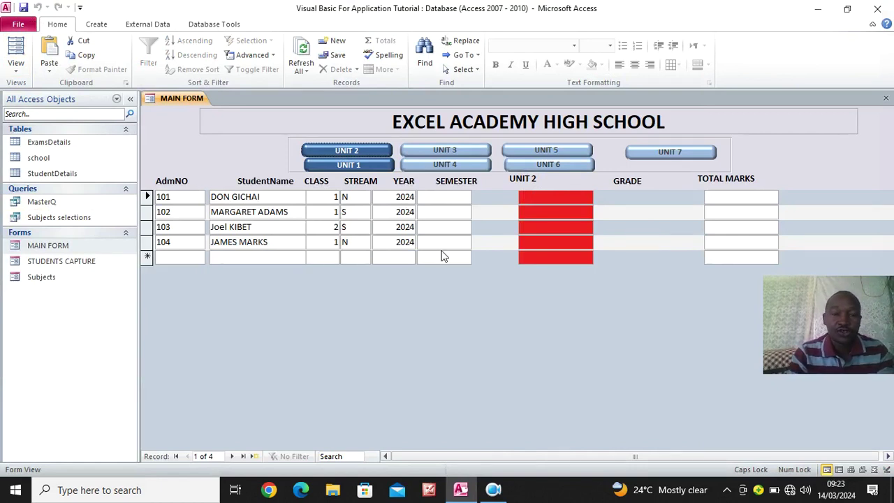
click(374, 166)
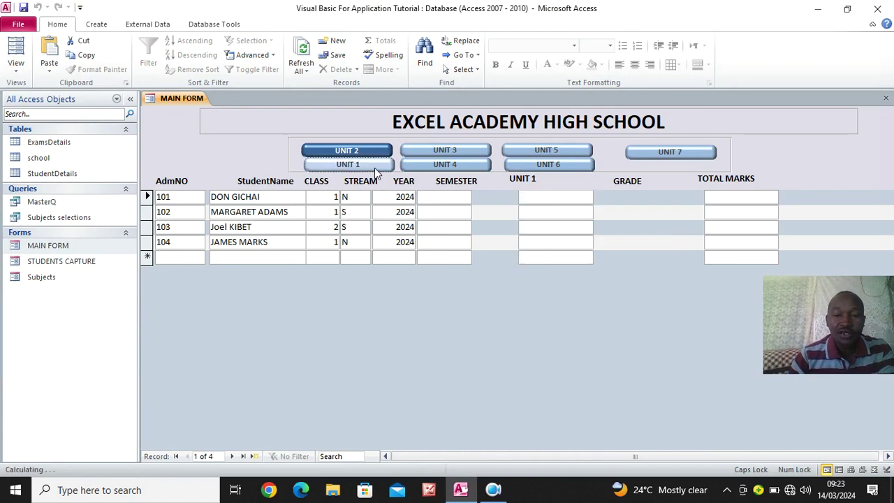
right_click(206, 340)
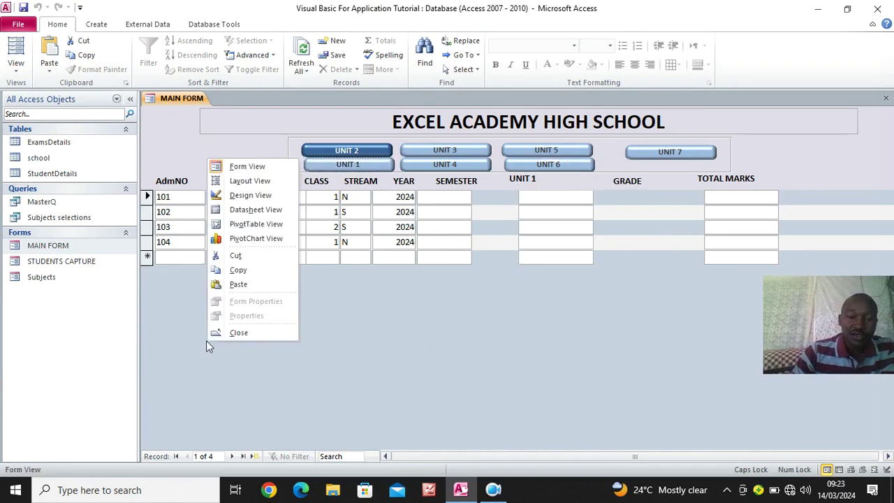
click(245, 197)
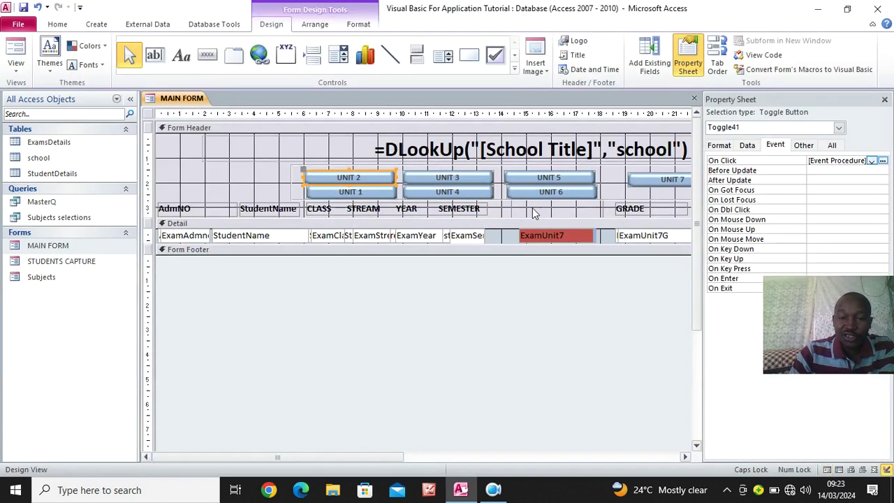
Center the unit caption label's text, set its font size to 16, and save the form
click(358, 24)
click(209, 64)
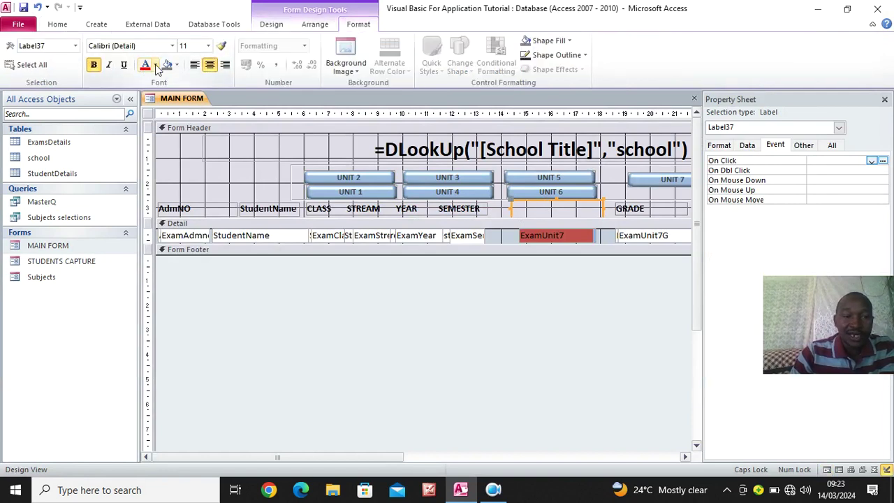
click(208, 46)
click(187, 127)
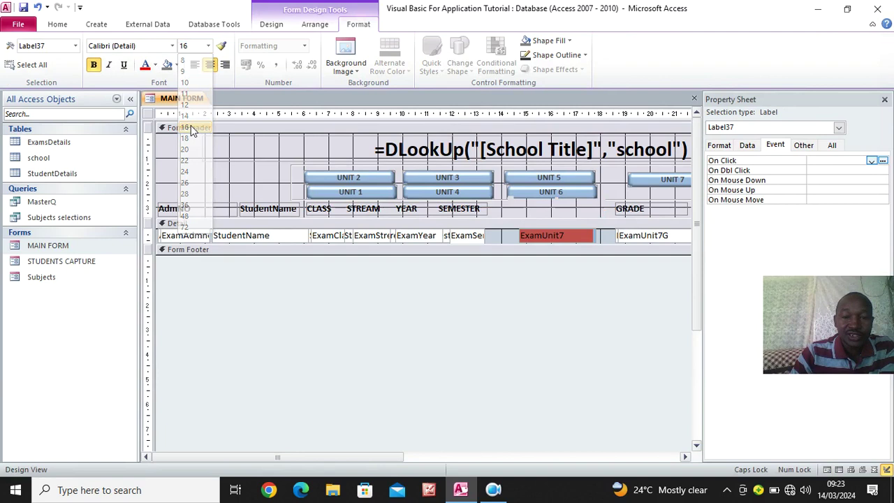
click(23, 7)
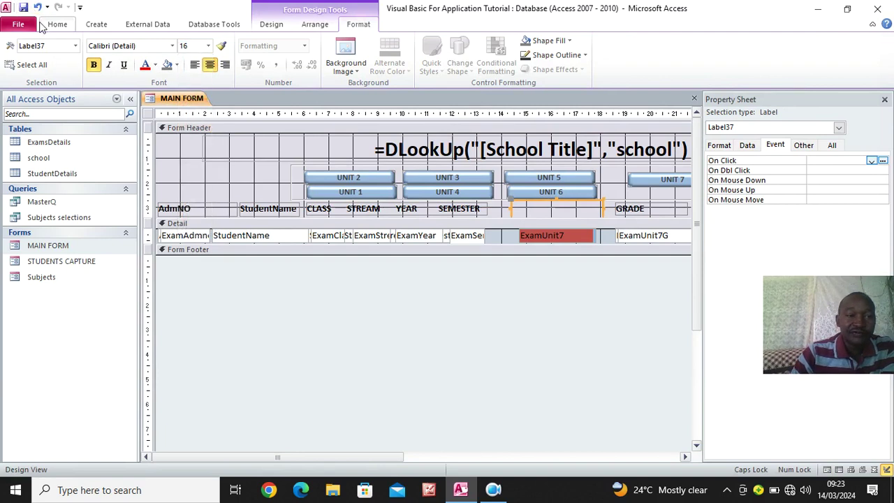
Retest the UNIT 1 and UNIT 2 toggles in Form view, ending on UNIT 1, then return to Design View
click(57, 23)
click(16, 50)
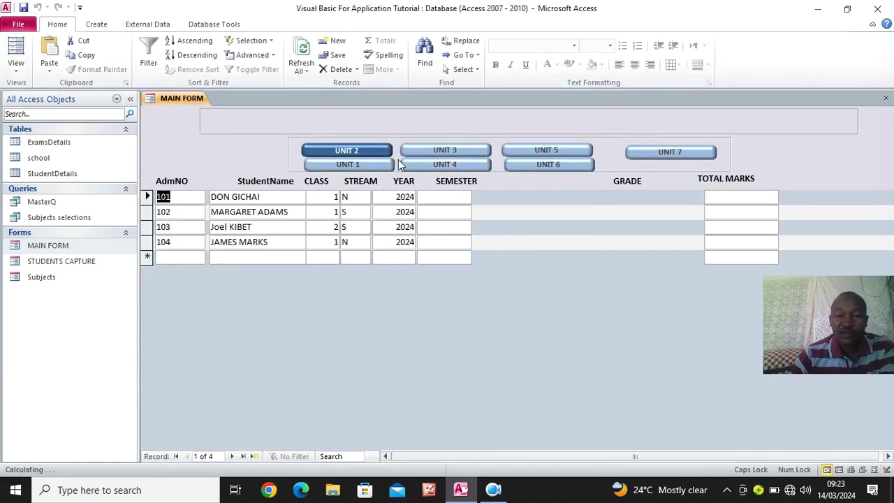
click(347, 164)
click(363, 151)
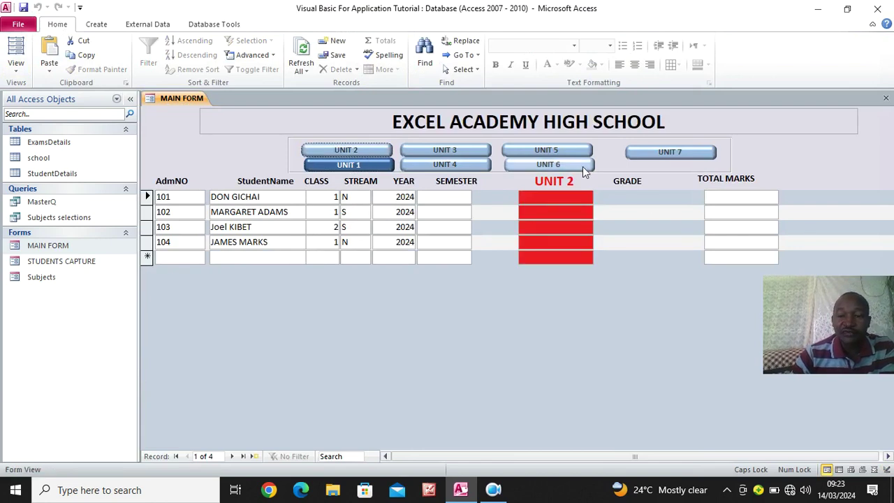
click(368, 164)
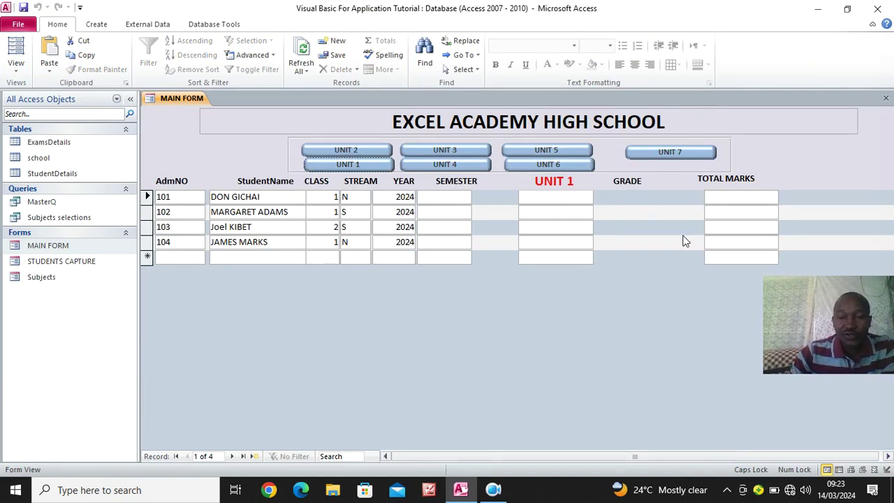
right_click(309, 288)
click(345, 317)
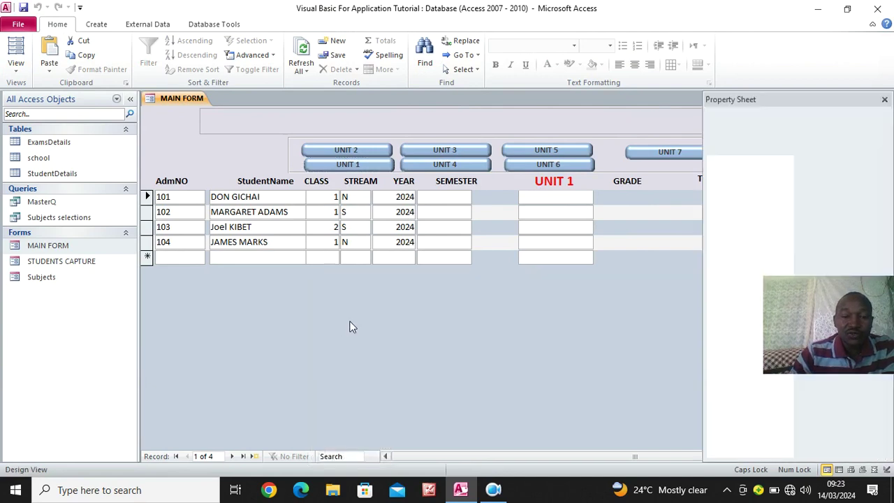
Paste the grade-hiding lines into the UNIT 2 handler and set ExamUnit1G to TRUE
click(763, 55)
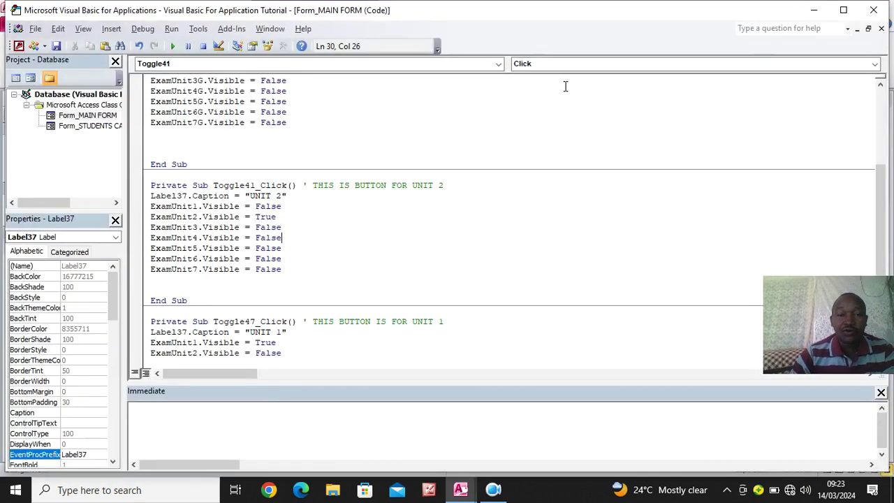
scroll(172, 178, up, 2)
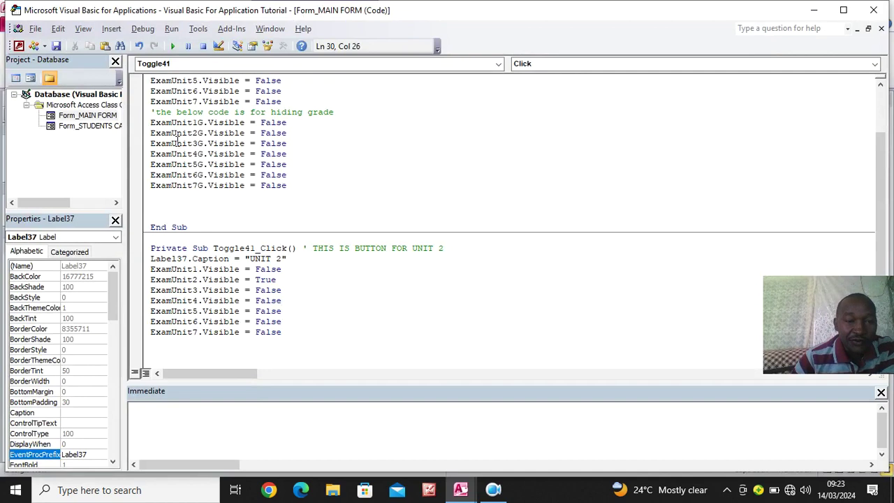
drag(152, 112, 312, 193)
key(ctrl+c)
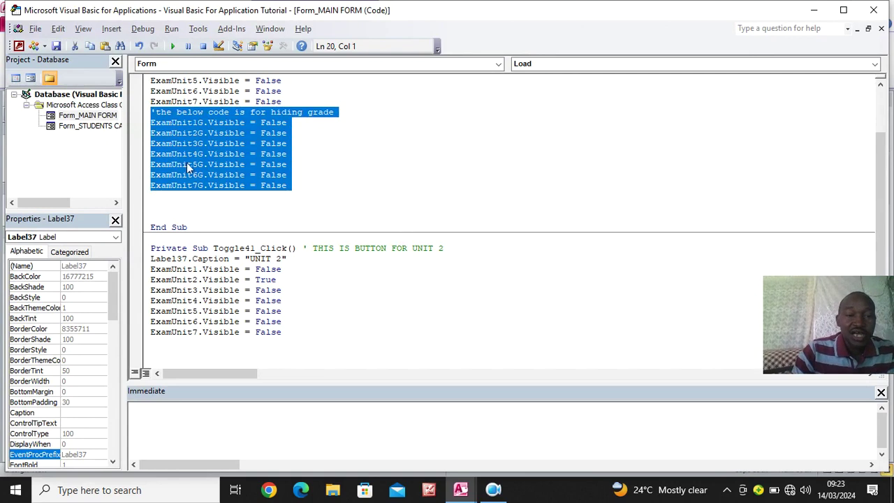
scroll(171, 137, down, 3)
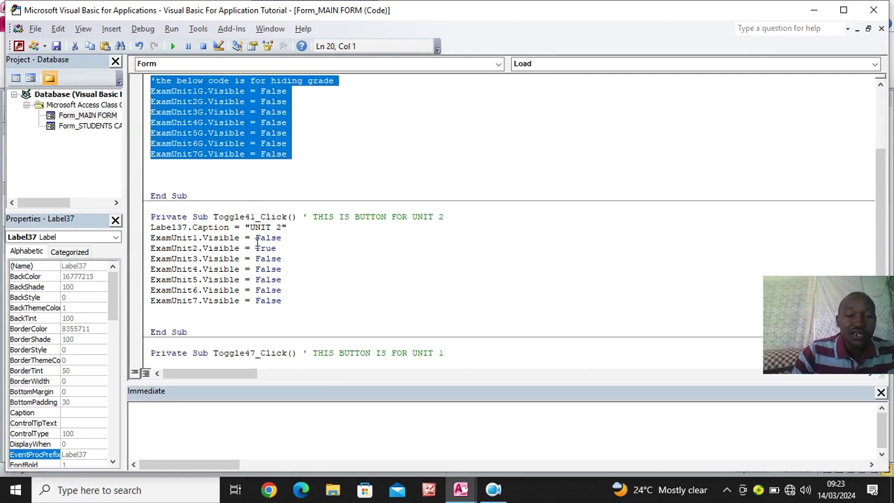
click(295, 238)
key(Return)
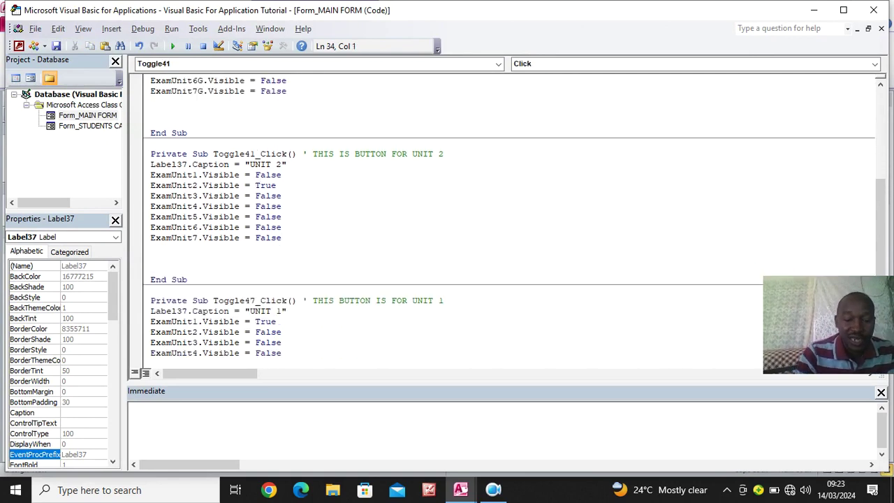
key(ctrl+v)
drag(288, 258, 262, 259)
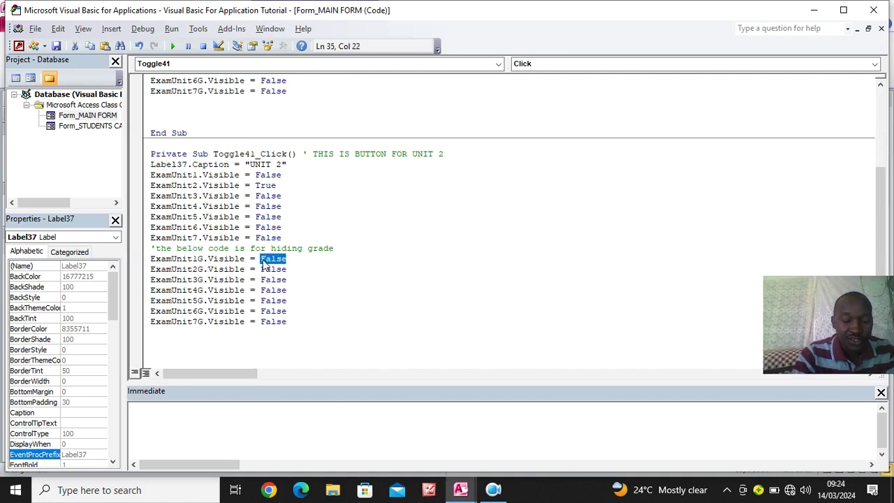
text(TRUE)
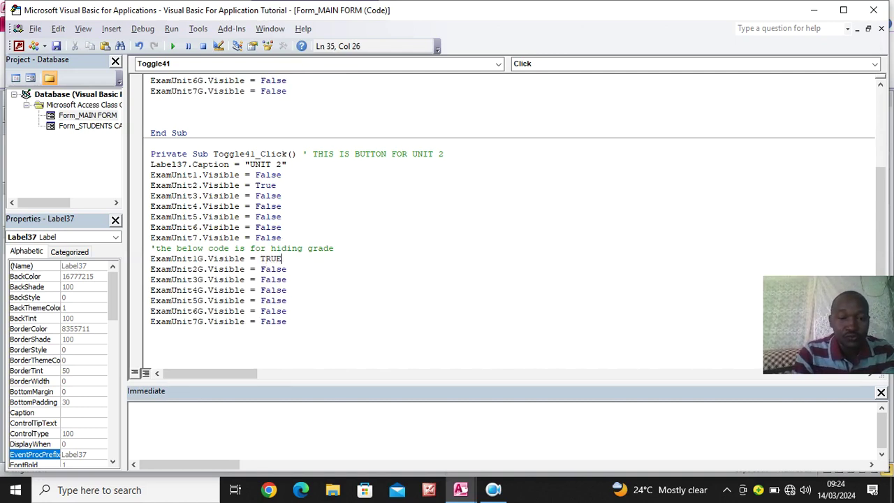
Paste the grade-hiding lines into the UNIT 1 handler with ExamUnit2G set to TRUE, then return to Access
scroll(431, 293, down, 5)
click(308, 321)
key(ctrl+v)
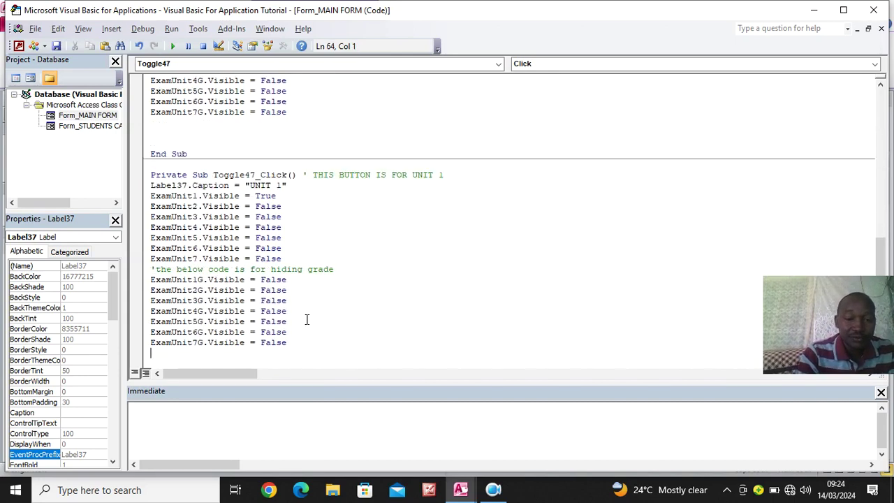
drag(287, 291, 260, 291)
text(TRUE)
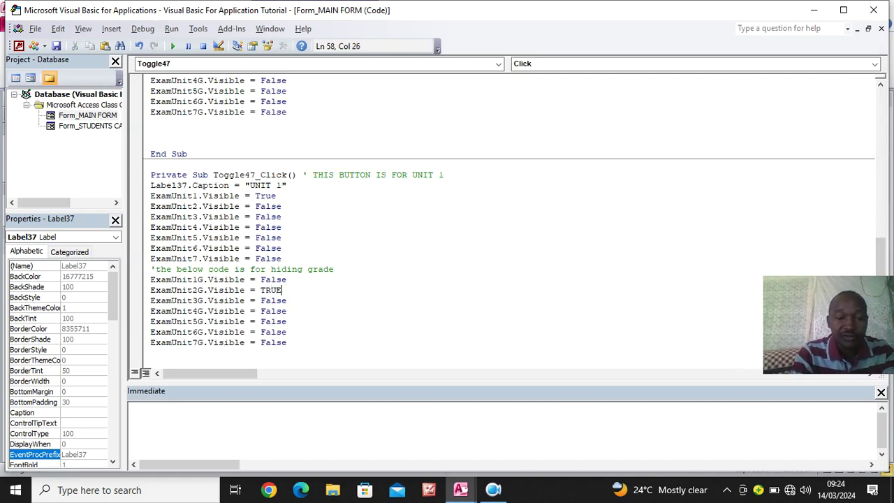
drag(348, 343, 348, 330)
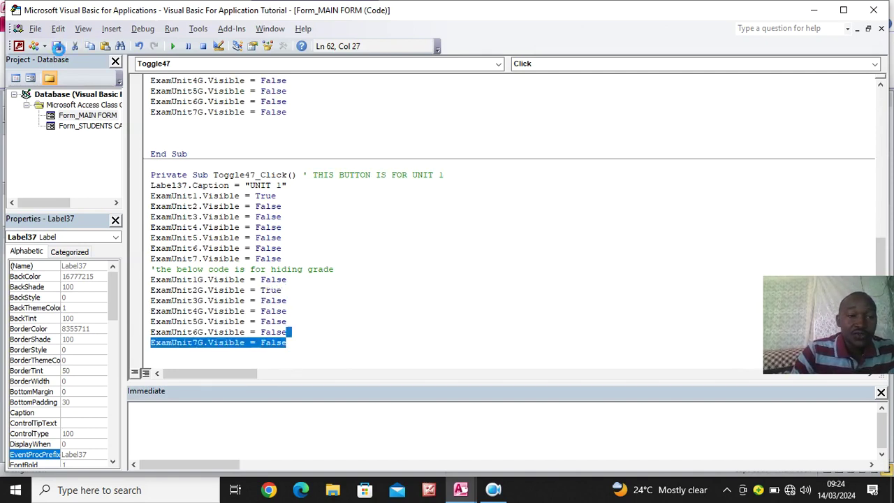
click(873, 9)
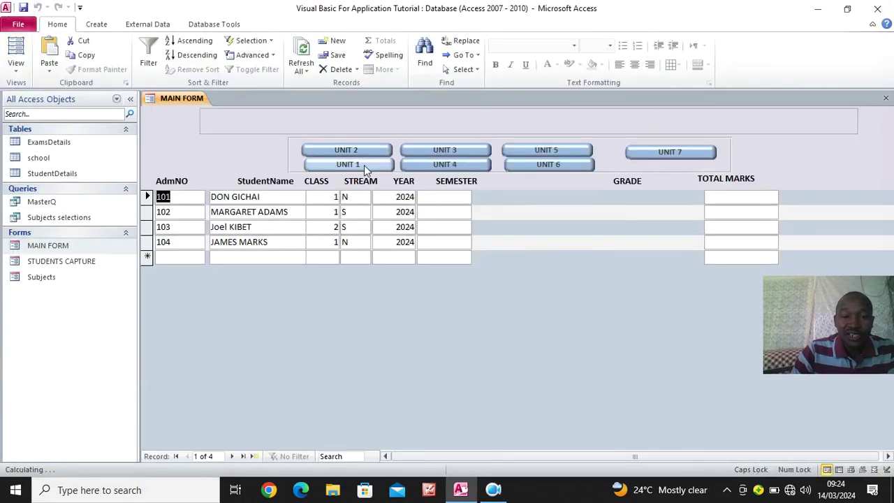
Check the UNIT 2 column and its GRADE column in Form view, then select the UNIT 3 toggle in Design View
click(363, 164)
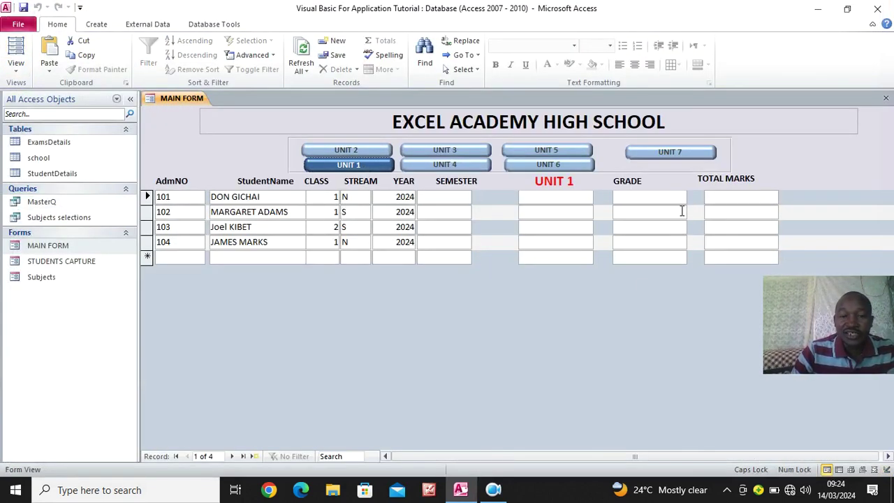
click(359, 150)
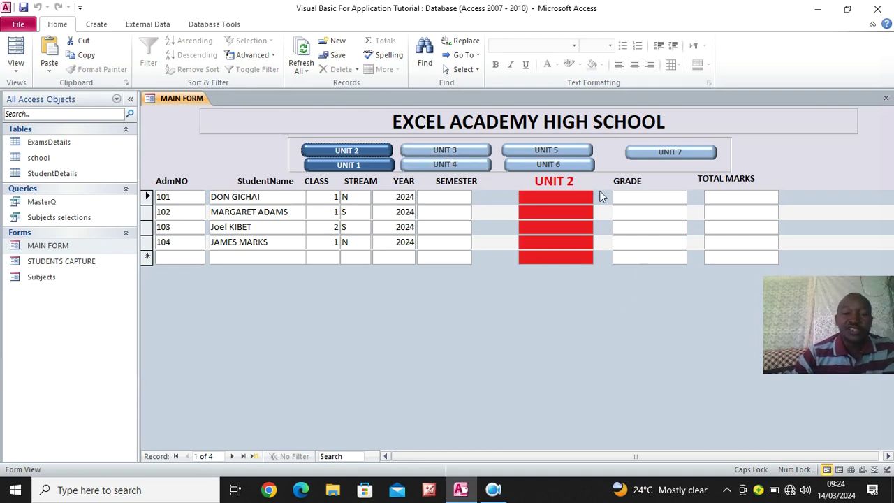
right_click(322, 288)
click(349, 325)
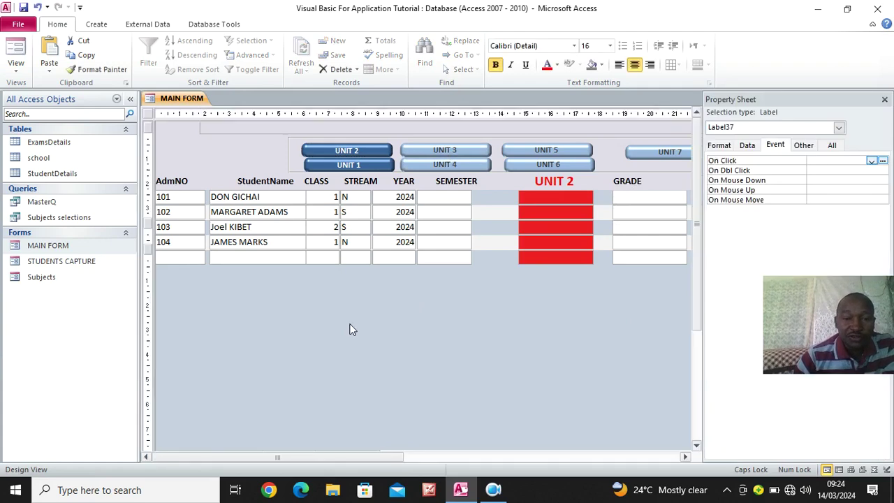
click(458, 178)
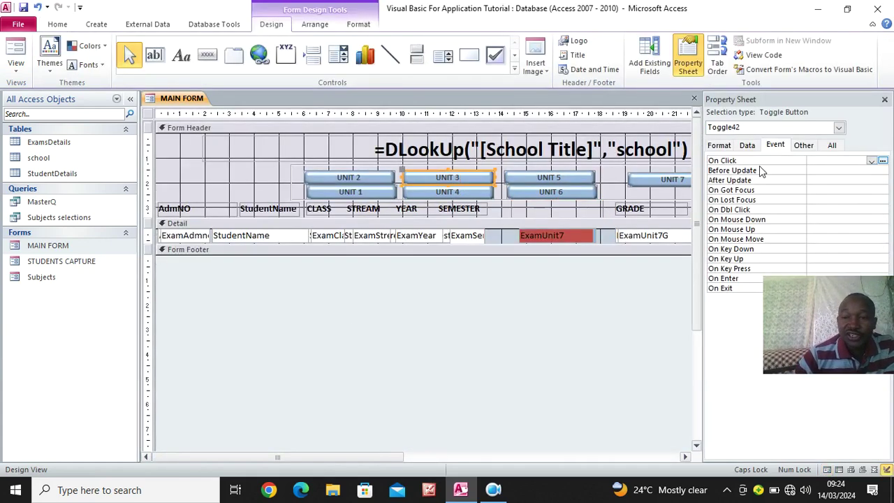
Give the UNIT 3 toggle an On Click event procedure and open its code, closing the Immediate window
click(871, 160)
click(836, 170)
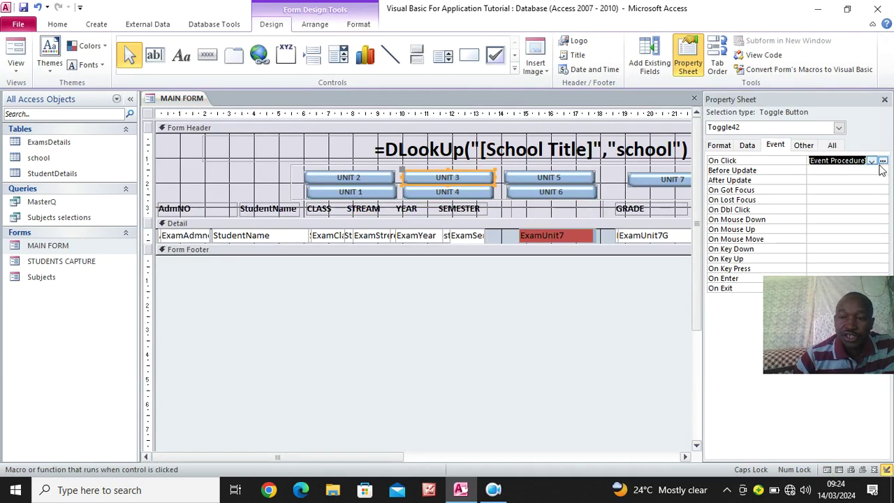
click(884, 161)
scroll(419, 207, down, 3)
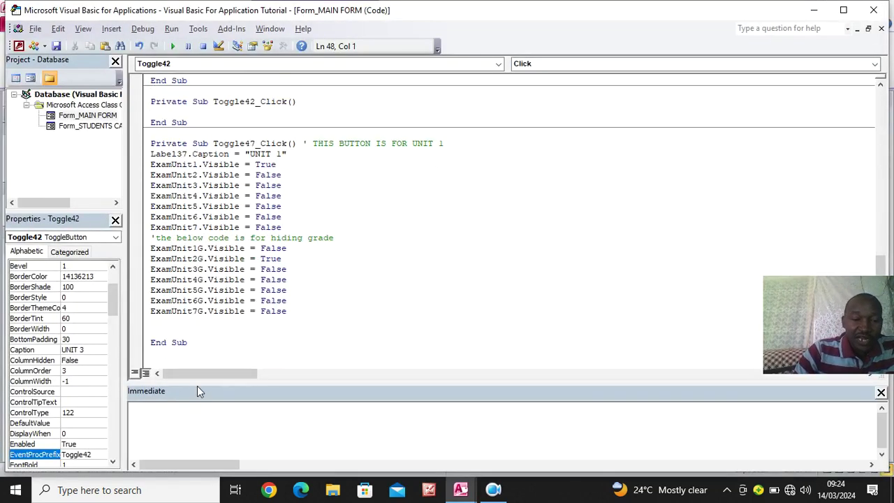
click(881, 394)
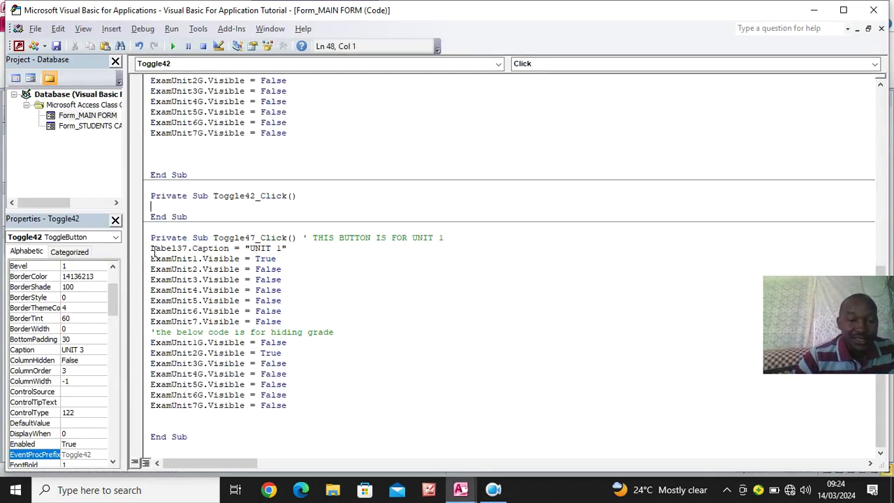
Comment Toggle42_Click as ' THIS IS BUTTON FOR UNIT 3 and paste in the UNIT 1 visibility lines
drag(152, 249, 327, 411)
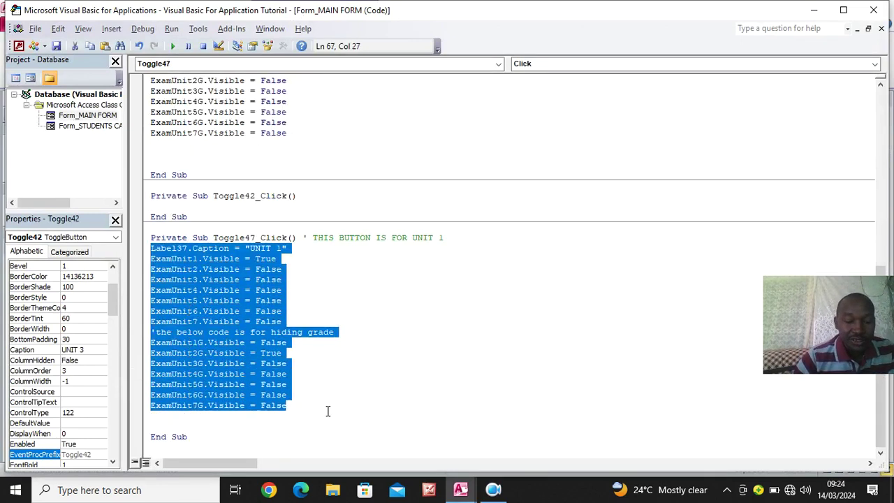
click(342, 204)
text(' THIS IS BUTTON FOR UNIT 3)
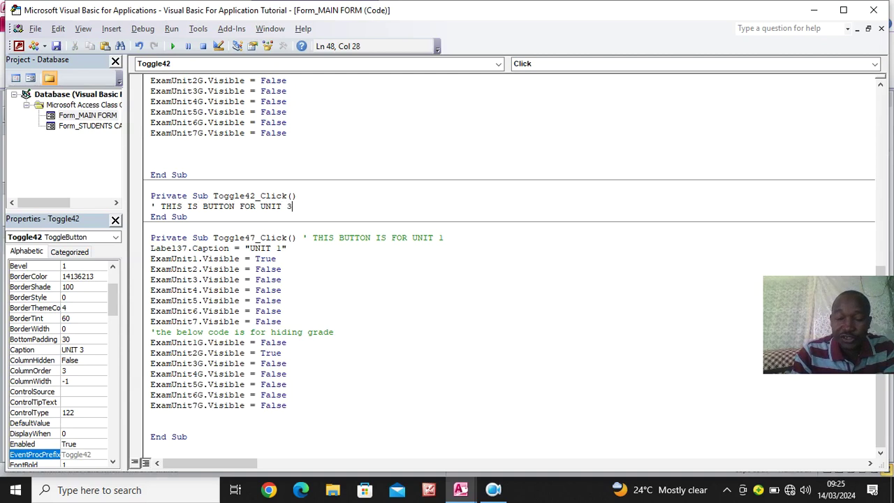
key(Return)
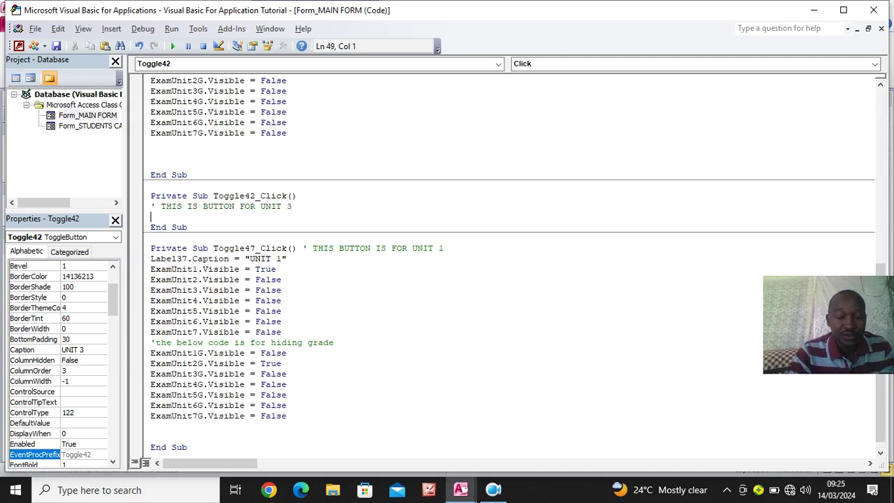
text(Label37.Caption = "UNIT 1" ExamUnit1.Visible = True ExamUnit2.Visible = False ExamUnit3.Visible = False ExamUnit4.Visible = False ExamUnit5.Visible = False ExamUnit6.Visible = False ExamUnit7.Visible = False 'the below code is for hiding grade ExamUnit1G.Visible = False ExamUnit2G.Visible = True ExamUnit3G.Visible = False ExamUnit4G.Visible = False ExamUnit5G.Visible = False ExamUnit6G.Visible = False ExamUnit7G.Visible = False)
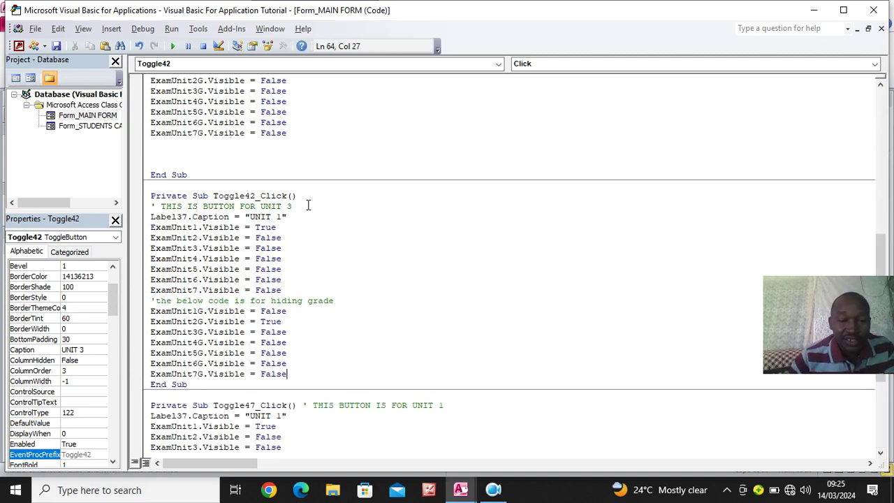
In the pasted code, set ExamUnit1.Visible to False and ExamUnit3.Visible to True
click(287, 230)
key(BackSpace)
key(BackSpace)
key(BackSpace)
key(BackSpace)
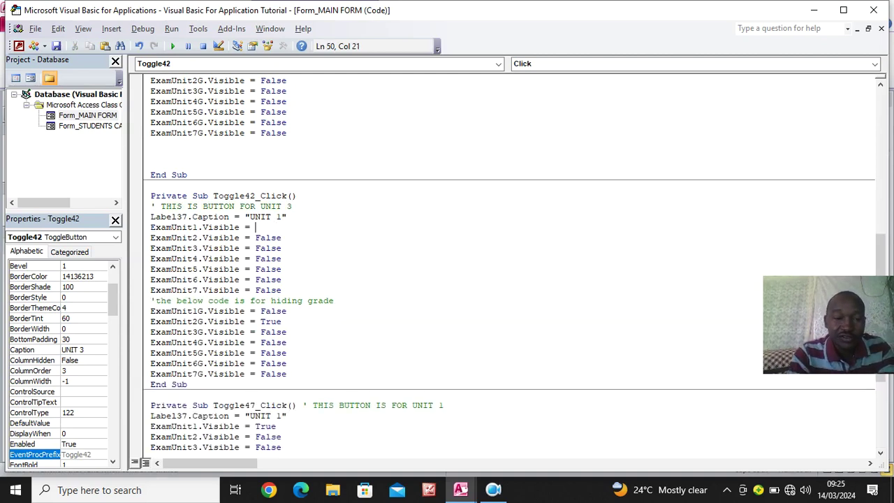
text(FALSE)
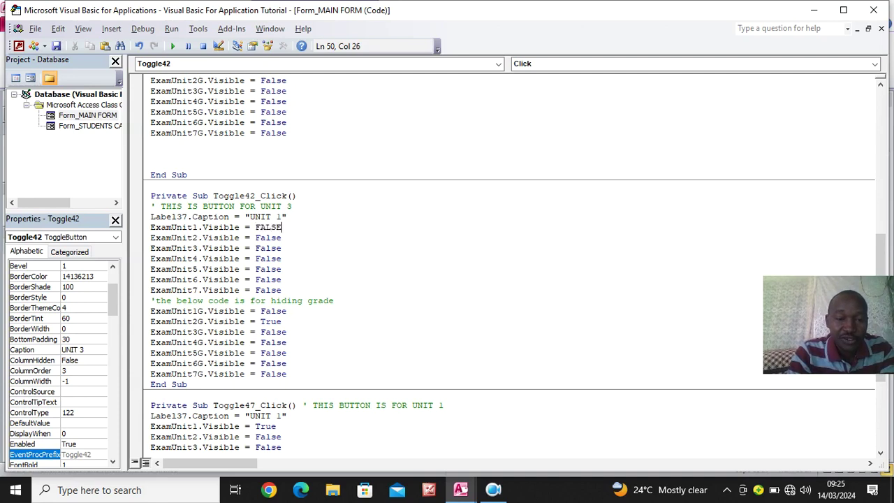
drag(301, 248, 256, 249)
text(TRUE)
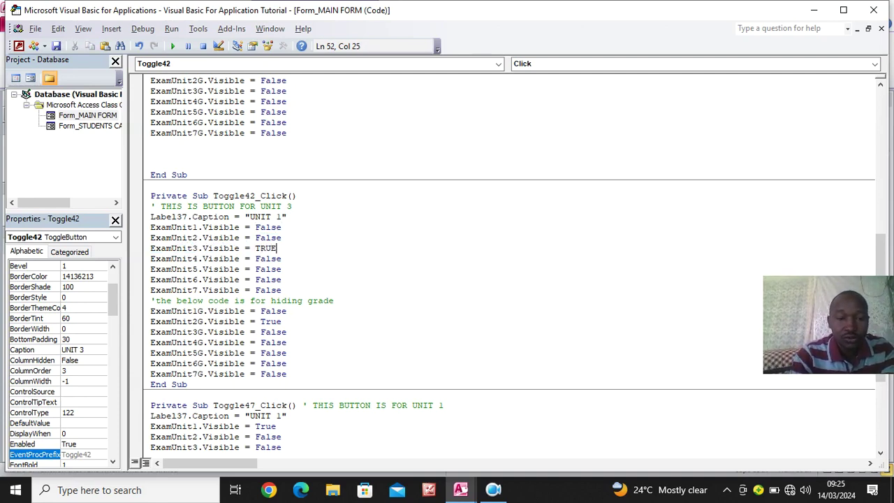
drag(288, 280, 322, 288)
Set ExamUnit2G to False and ExamUnit3G to True, then return to the MAIN FORM design view
click(297, 320)
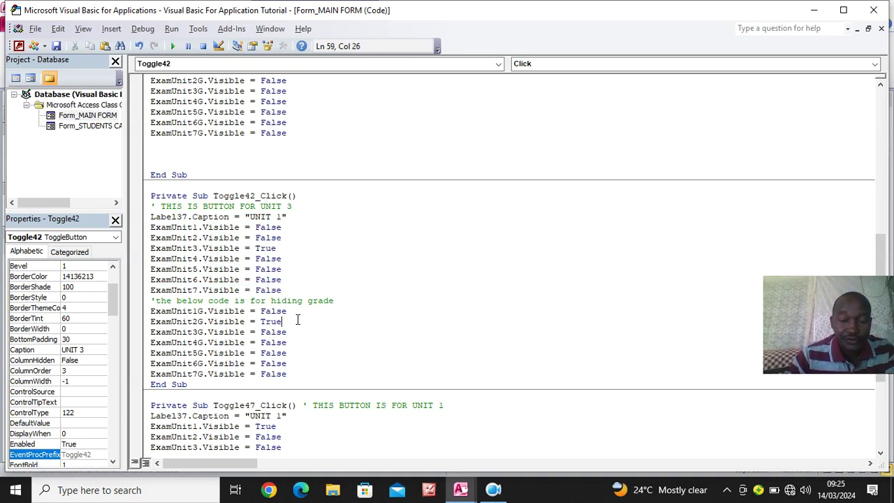
key(BackSpace)
key(BackSpace)
key(BackSpace)
text(FALSE)
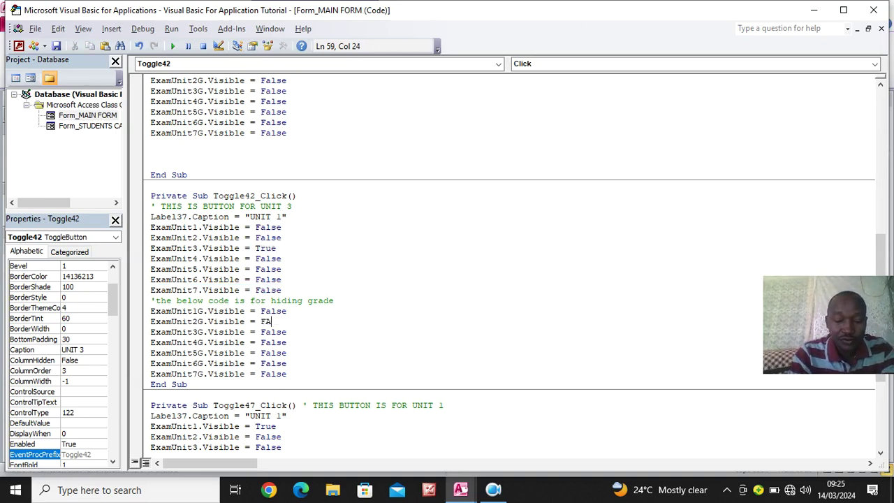
triple_click(269, 330)
double_click(271, 331)
text(TRUE)
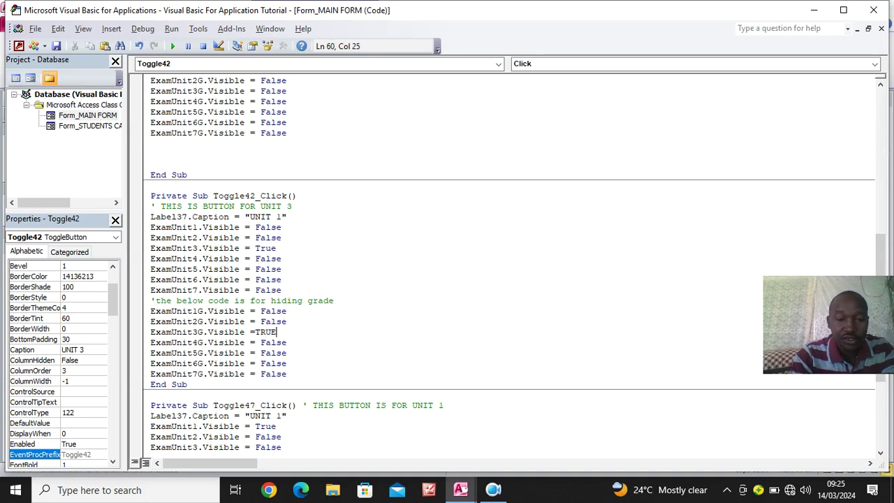
drag(322, 334, 328, 343)
click(328, 352)
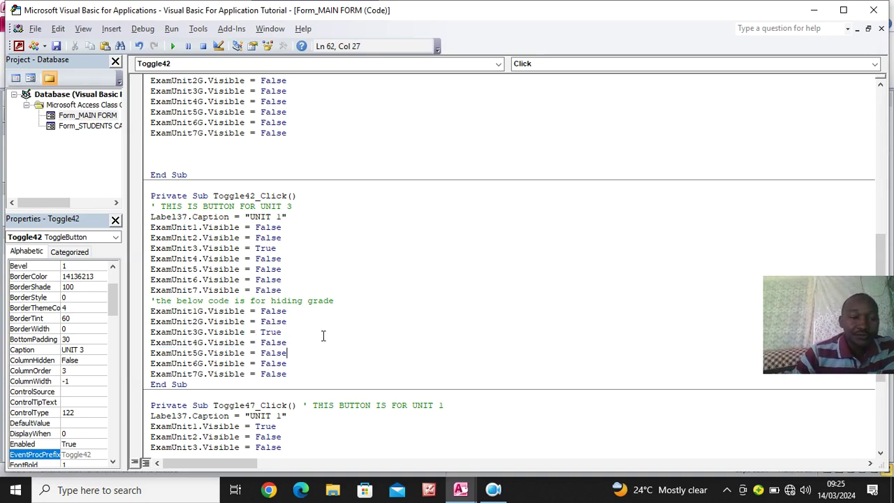
scroll(245, 257, down, 6)
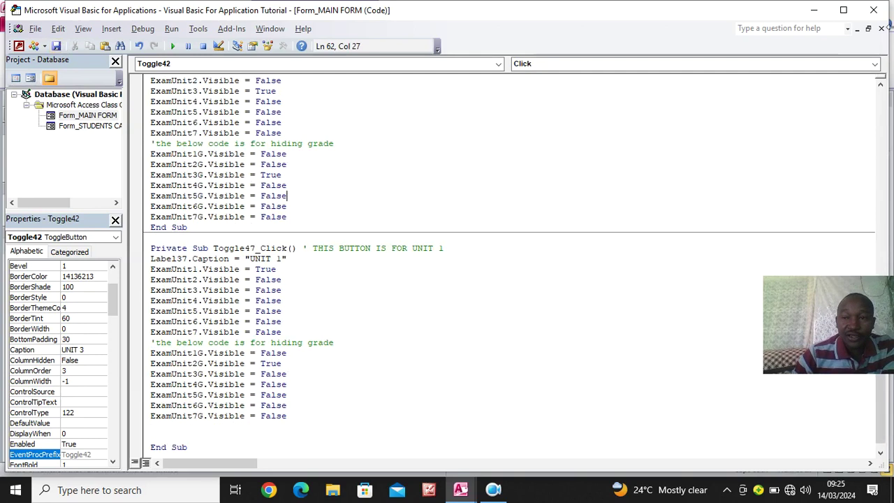
click(873, 10)
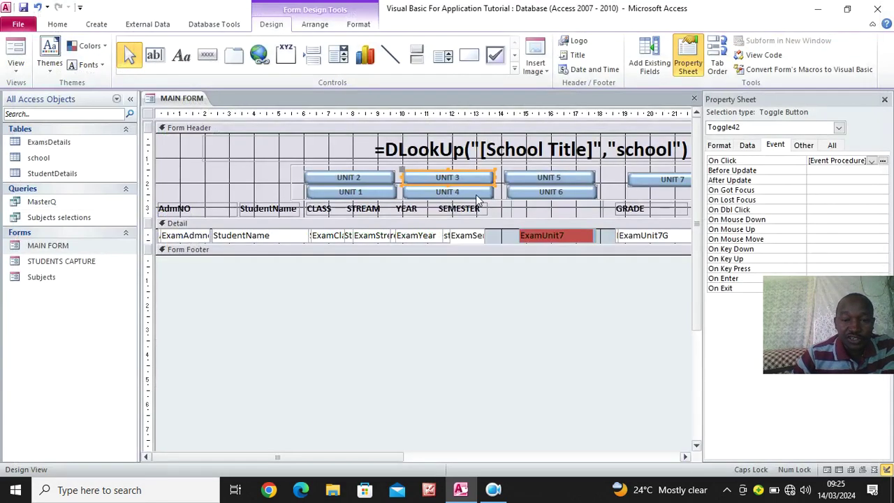
Select the UNIT 4 toggle and give its On Click an event procedure
click(476, 194)
click(775, 145)
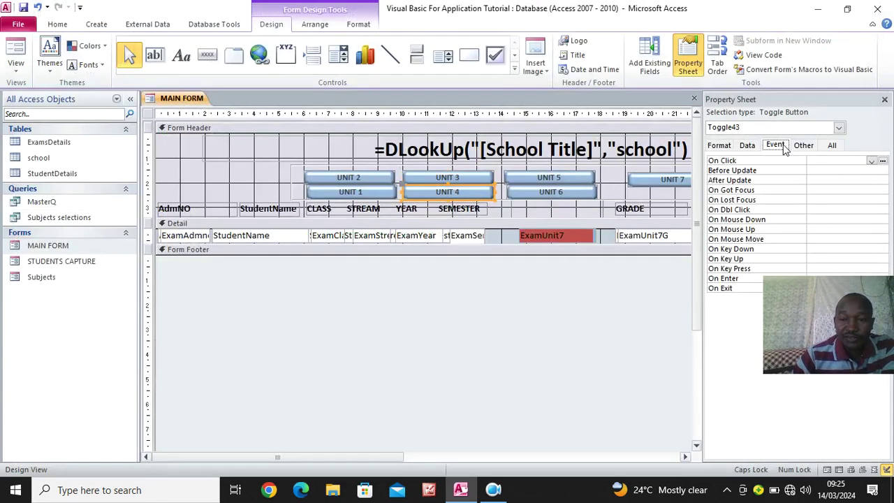
click(872, 161)
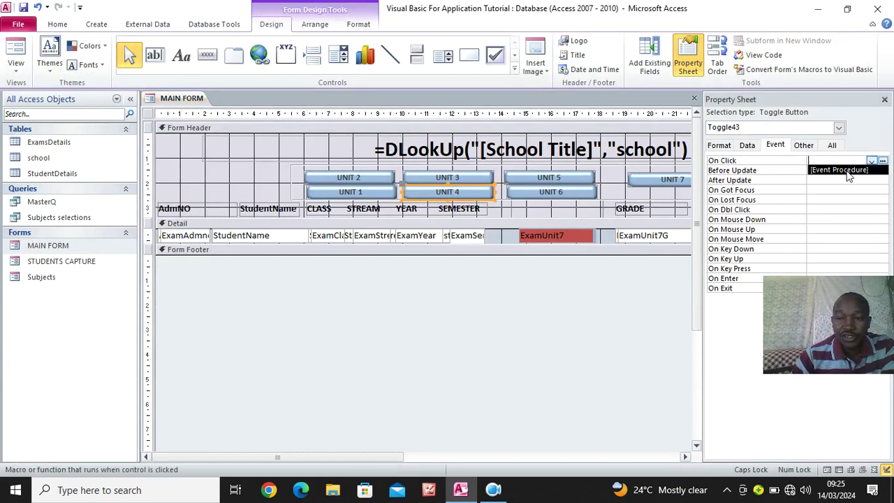
click(866, 170)
click(883, 161)
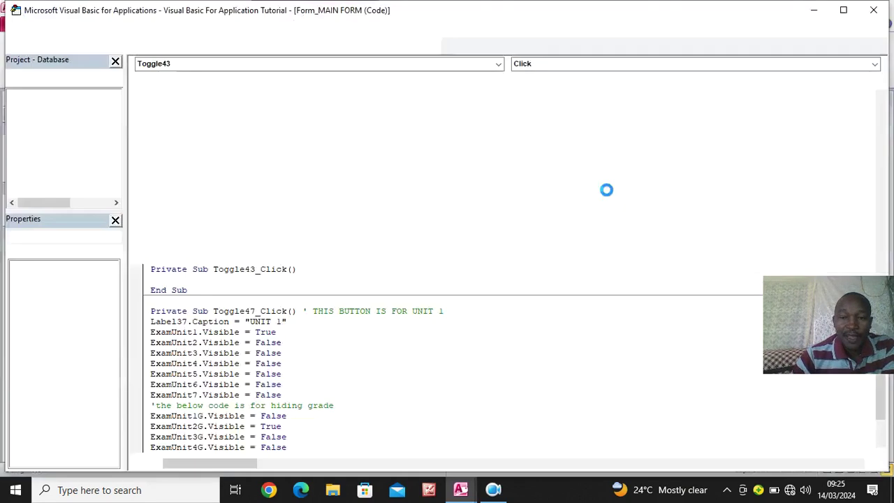
Paste the visibility code into Toggle43_Click and correct the captions to UNIT 3 and UNIT 4
text(Label37.Caption = "UNIT 1" ExamUnit1.Visible = True ExamUnit2.Visible = False ExamUnit3.Visible = False ExamUnit4.Visible = False ExamUnit5.Visible = False ExamUnit6.Visible = False ExamUnit7.Visible = False 'the below code is for hiding grade ExamUnit1G.Visible = False ExamUnit2G.Visible = True ExamUnit3G.Visible = False ExamUnit4G.Visible = False ExamUnit5G.Visible = False ExamUnit6G.Visible = False ExamUnit7G.Visible = False)
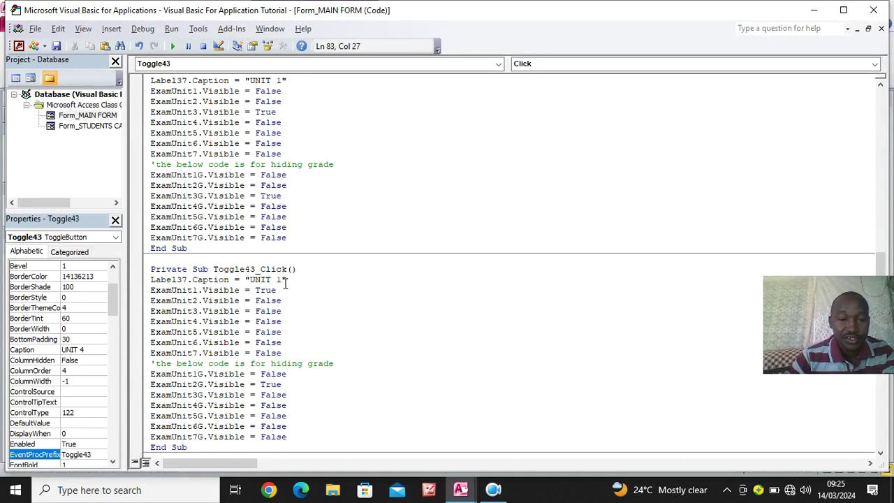
scroll(271, 384, down, 3)
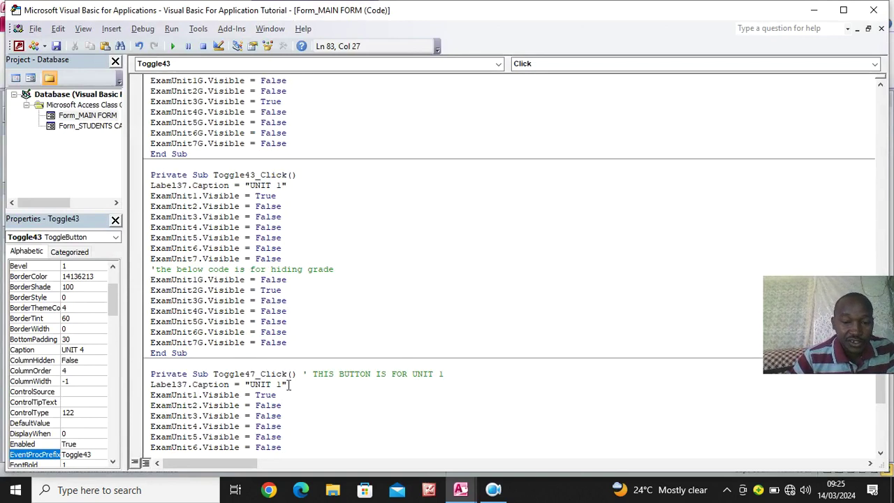
scroll(310, 307, up, 7)
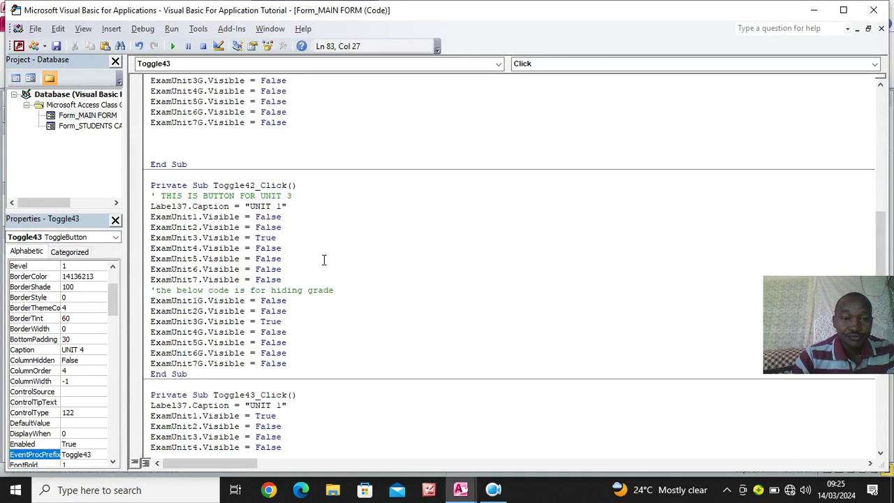
click(282, 207)
key(BackSpace)
text(3)
scroll(280, 239, down, 1)
scroll(279, 241, down, 3)
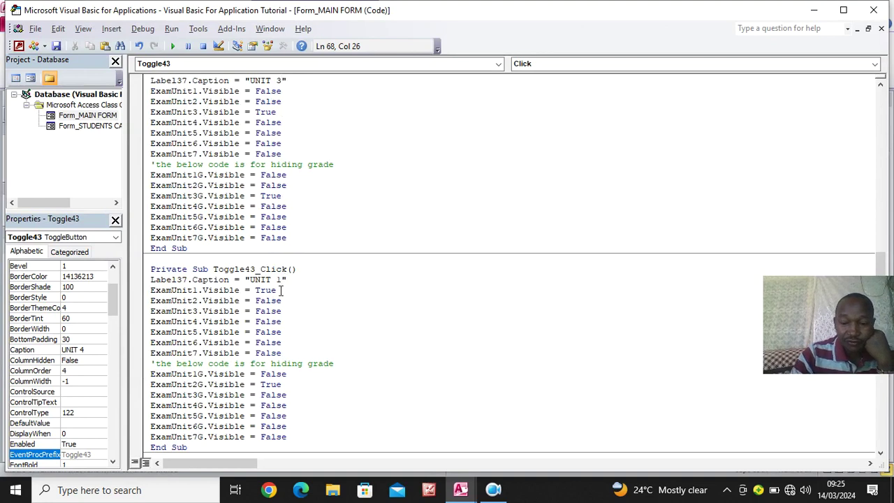
text(4)
Add a 'CODE FOR UNIT' comment to Toggle43_Click and set ExamUnit1 to False
click(358, 269)
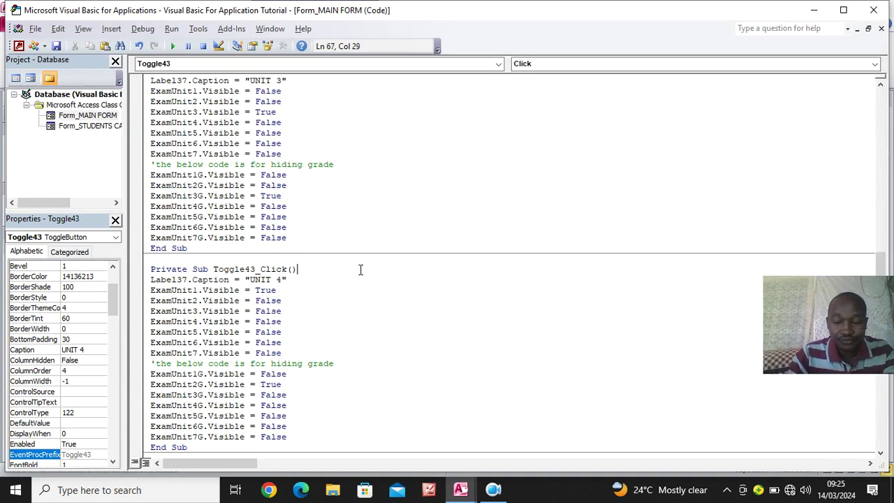
text(' CODE FO)
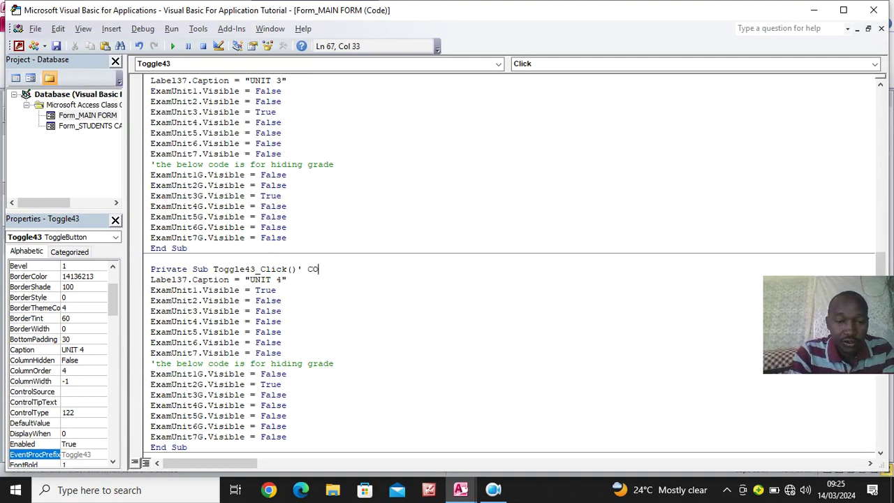
key(BackSpace)
text(OR UNIT 4)
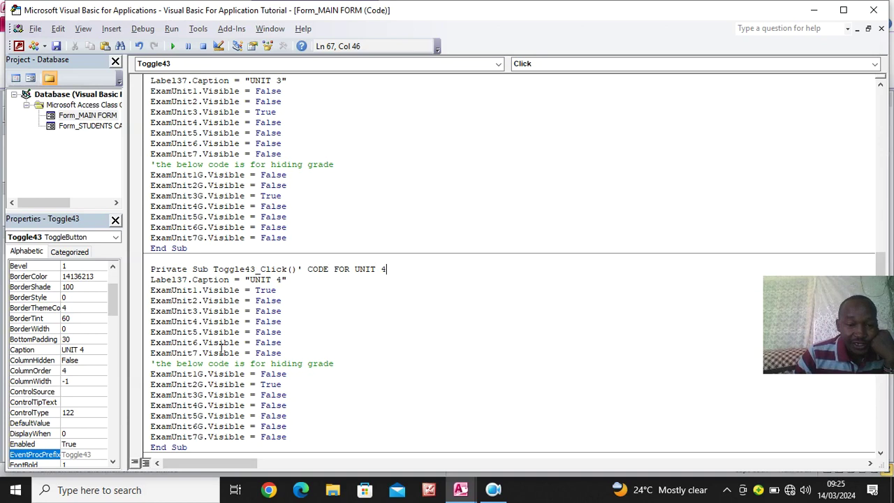
click(287, 292)
key(BackSpace)
key(BackSpace)
key(BackSpace)
key(BackSpace)
text(FALSE)
Set ExamUnit4 and ExamUnit4G to True and ExamUnit2G to False, then return to design view
click(304, 321)
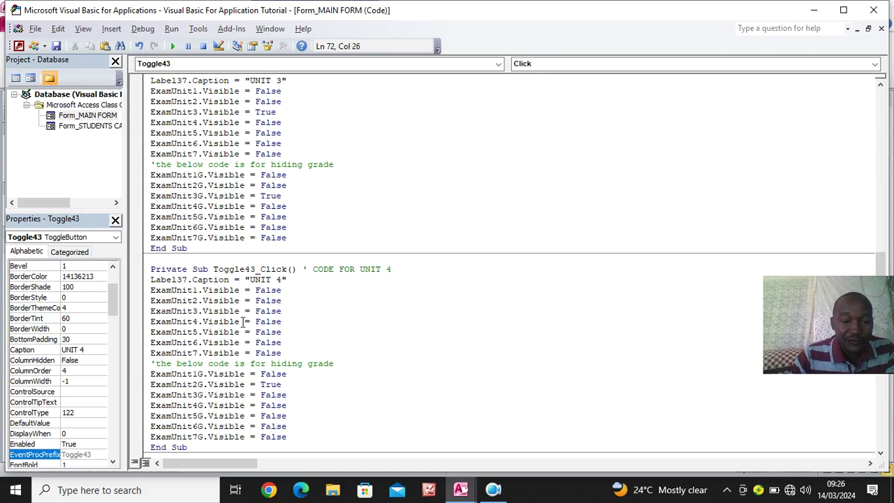
drag(283, 321, 249, 322)
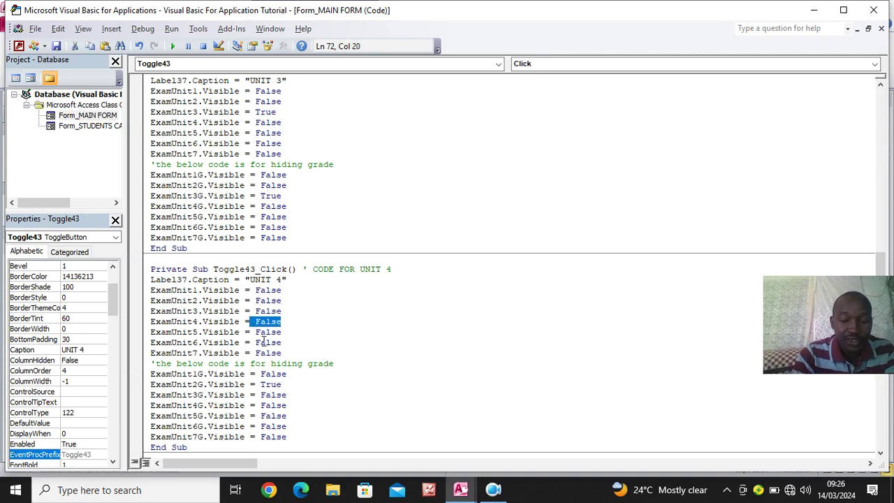
text(TRUE)
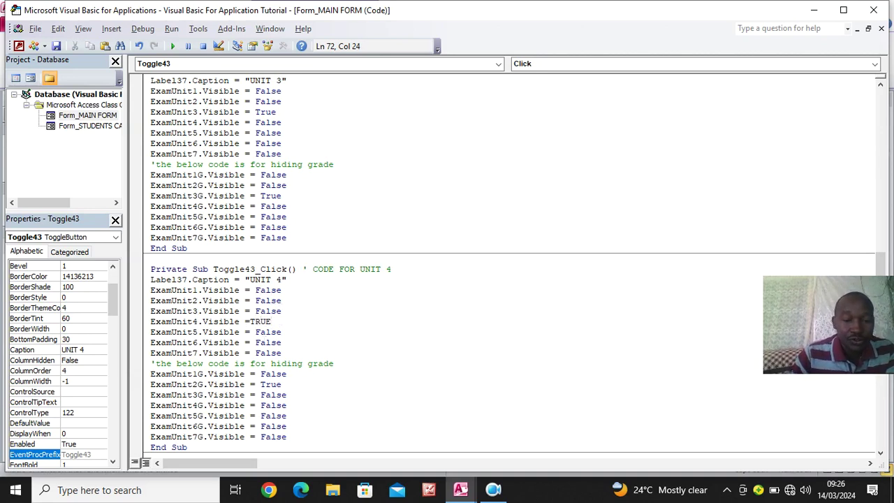
drag(289, 385, 261, 385)
text(FALSE)
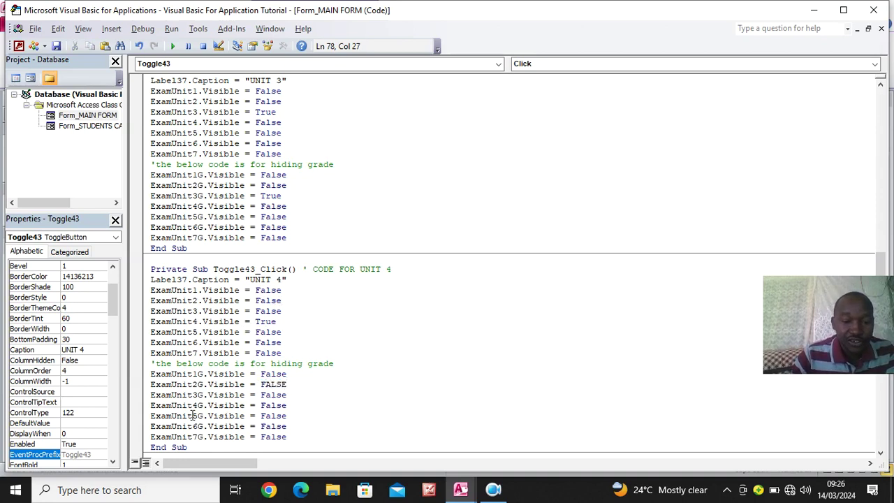
drag(287, 406, 261, 405)
text(TRUE)
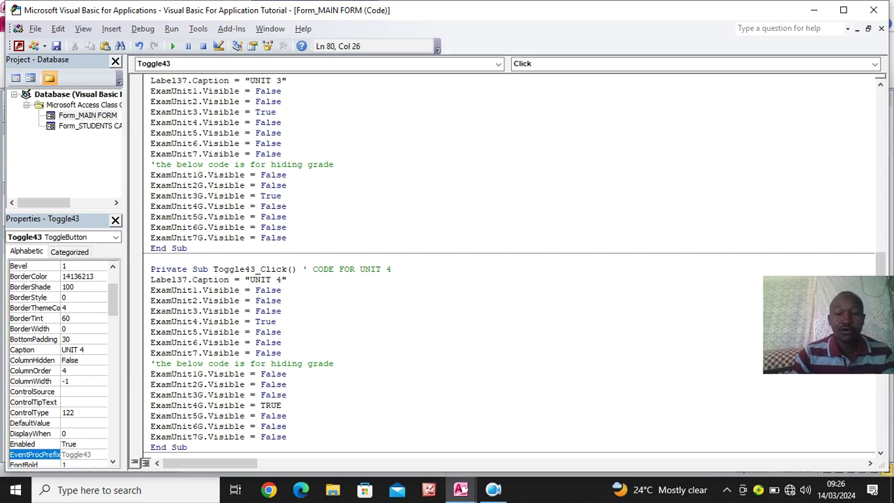
click(420, 416)
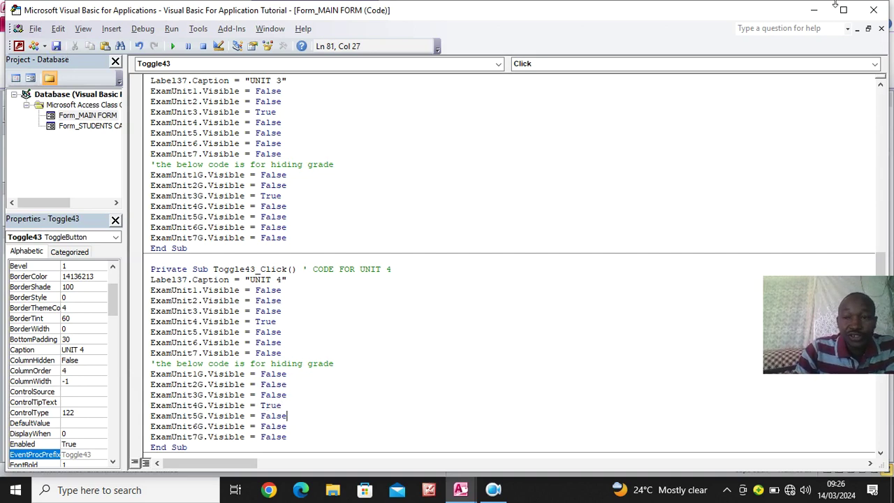
click(872, 10)
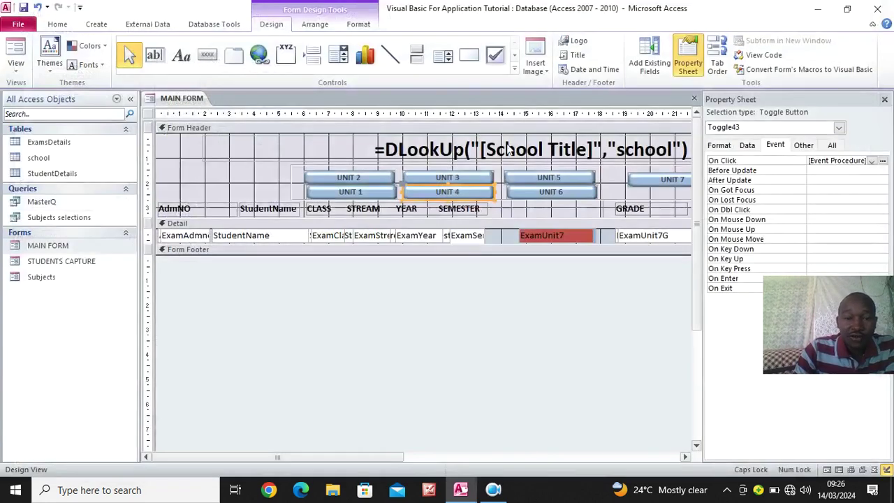
Give the UNIT 5 toggle an On Click procedure commented ' CODE FOR UNIT 5 with the pasted visibility code
click(562, 180)
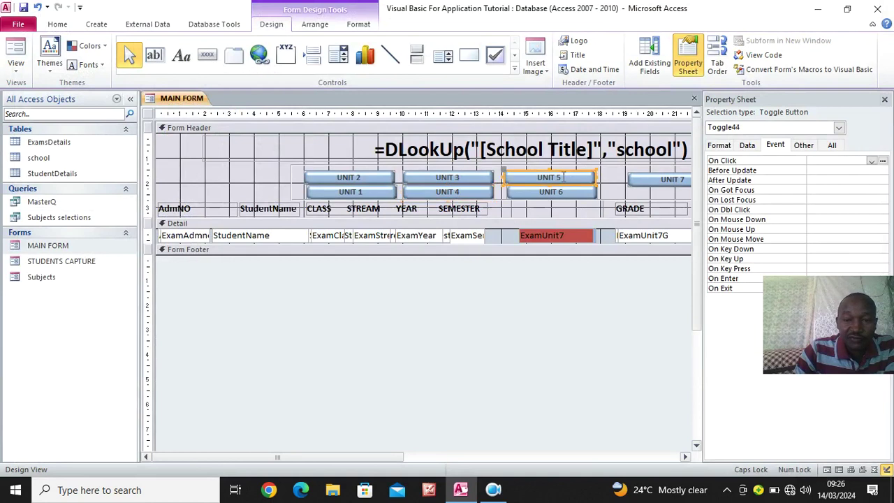
click(871, 161)
click(838, 169)
click(883, 160)
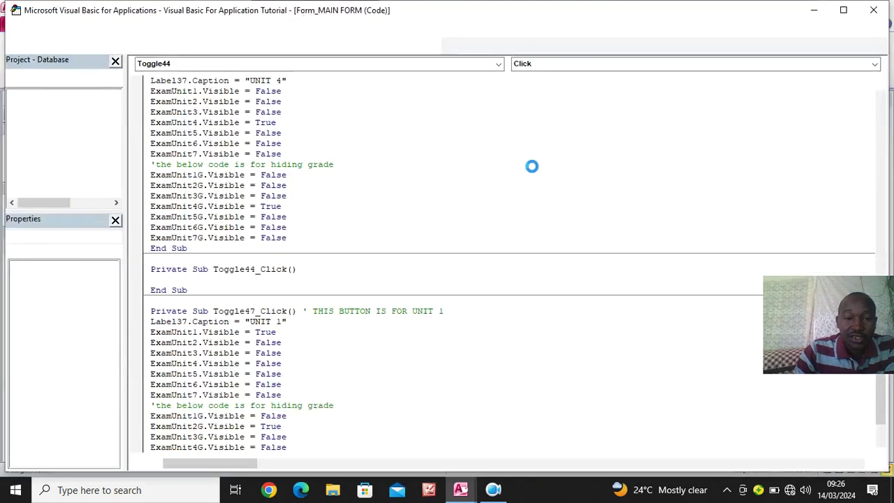
text(' )
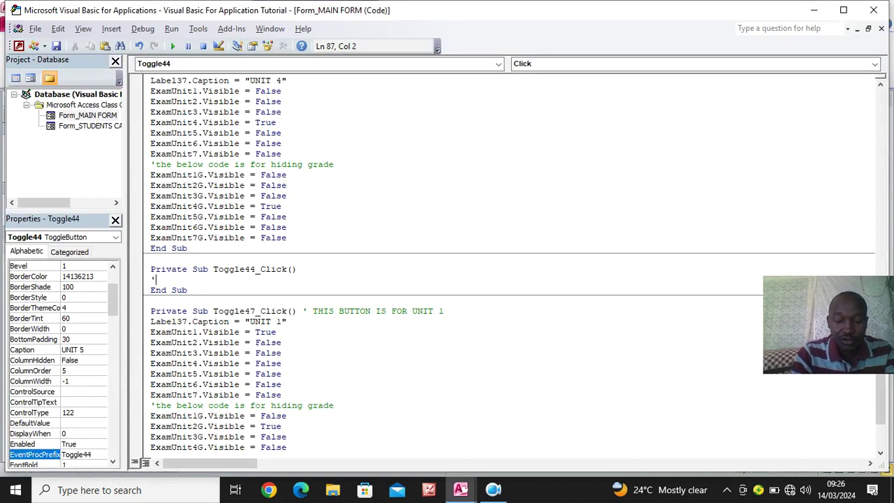
text(CODE FOR UNIT 5)
key(Return)
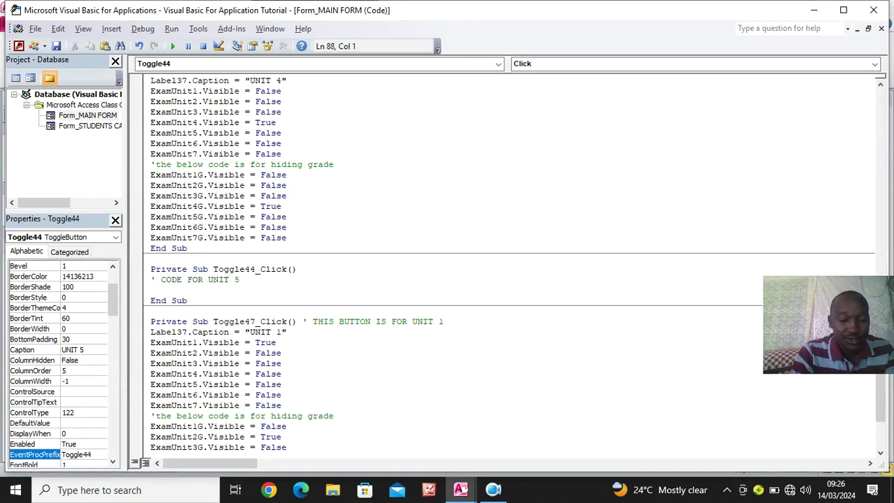
text(Label37.Caption = "UNIT 1" ExamUnit1.Visible = True ExamUnit2.Visible = False ExamUnit3.Visible = False ExamUnit4.Visible = False ExamUnit5.Visible = False ExamUnit6.Visible = False ExamUnit7.Visible = False 'the below code is for hiding grade ExamUnit1G.Visible = False ExamUnit2G.Visible = True ExamUnit3G.Visible = False ExamUnit4G.Visible = False ExamUnit5G.Visible = False ExamUnit6G.Visible = False ExamUnit7G.Visible = False)
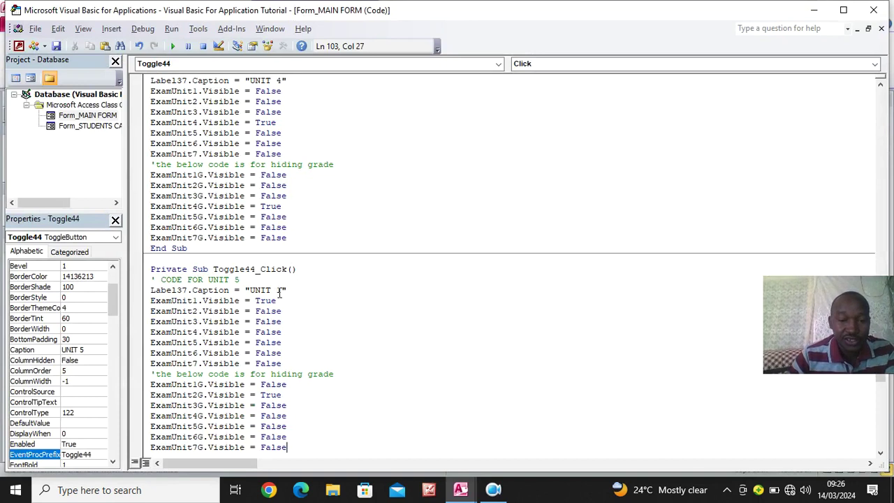
Remove the old caption unit number, set ExamUnit1 to False and ExamUnit5 to True
click(282, 292)
key(BackSpace)
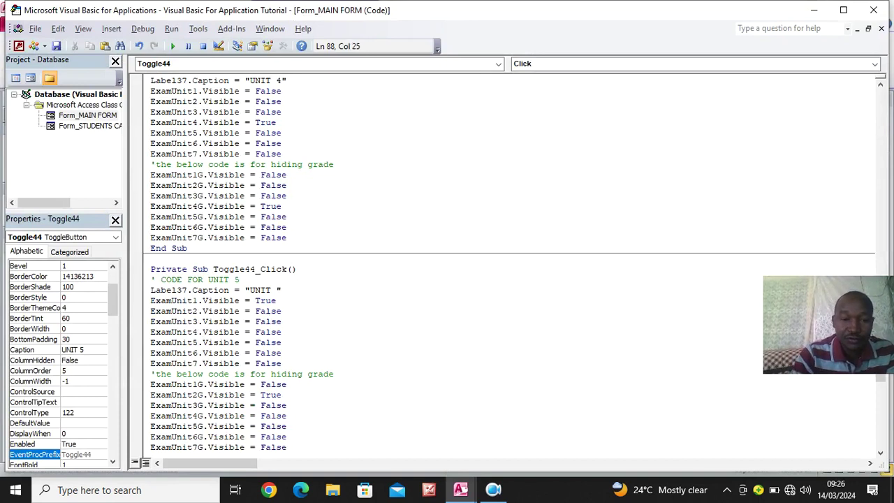
drag(278, 301, 255, 301)
text(FALSE)
drag(282, 342, 254, 343)
text(TRUE)
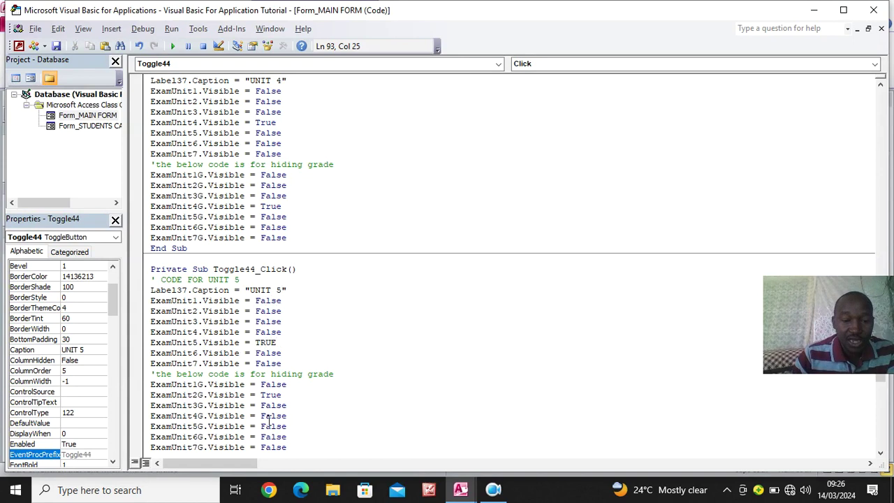
Set ExamUnit2G to False and ExamUnit5G to True, then close the code editor
drag(287, 394, 256, 394)
text(FALSE)
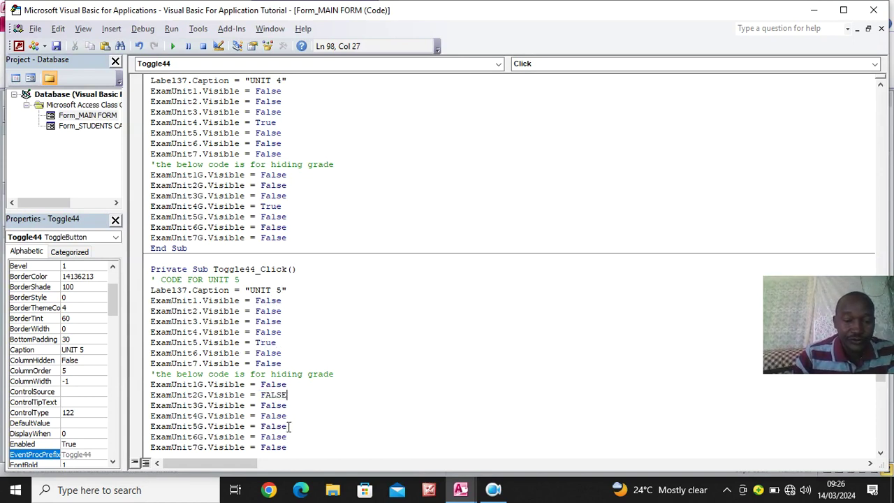
drag(287, 425, 260, 426)
text(TRUE)
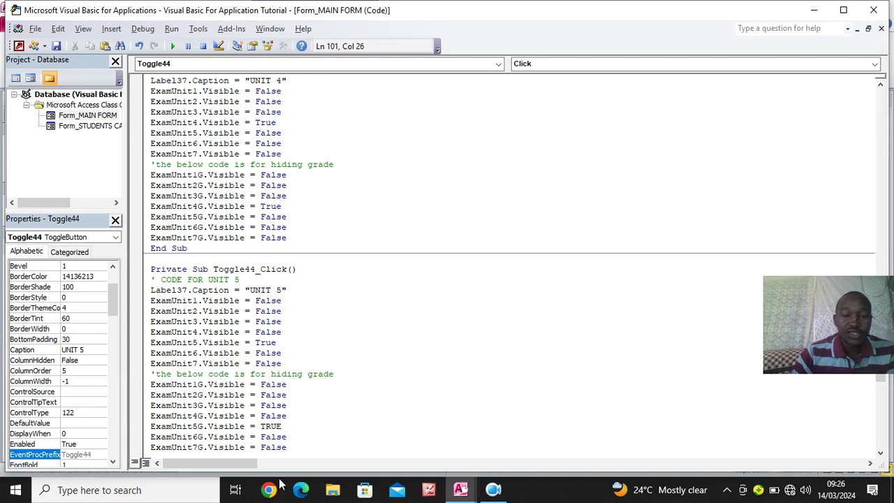
key(Down)
key(Down)
key(Down)
key(Down)
drag(343, 339, 344, 332)
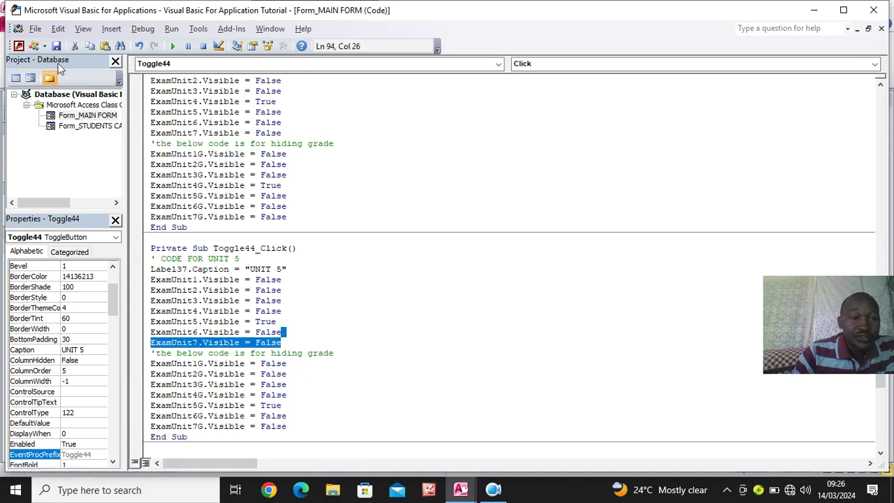
click(873, 9)
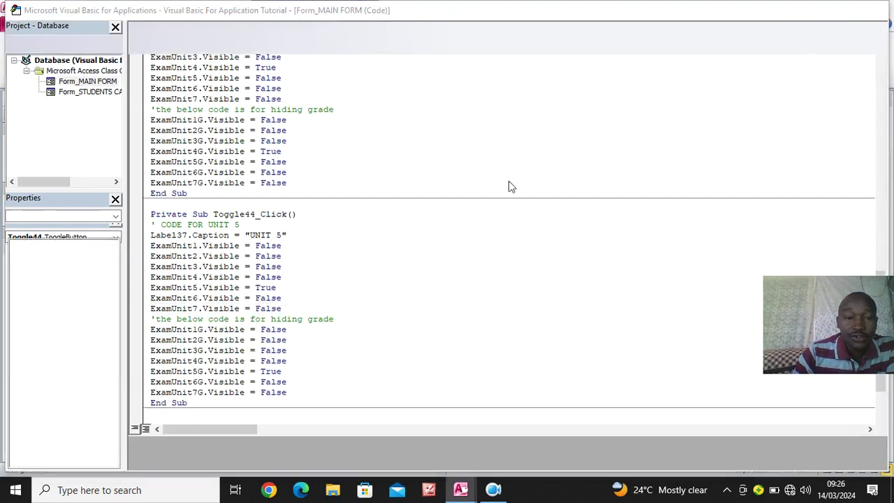
click(586, 190)
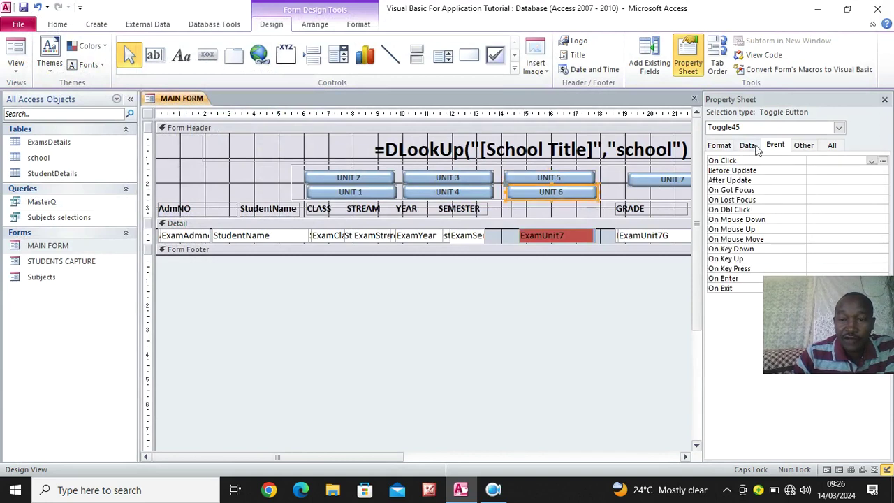
Give UNIT 6 an On Click procedure commented 'CODE FOR UNIT 6 containing the pasted visibility block
click(870, 161)
click(858, 169)
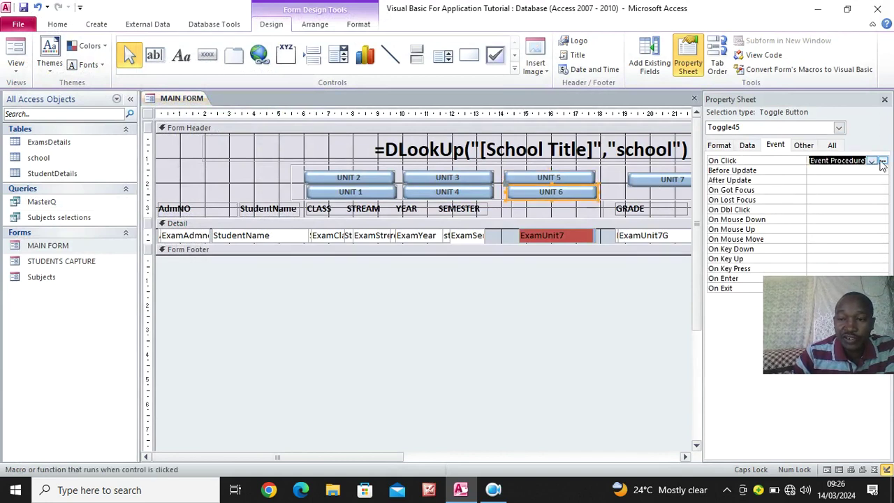
click(883, 161)
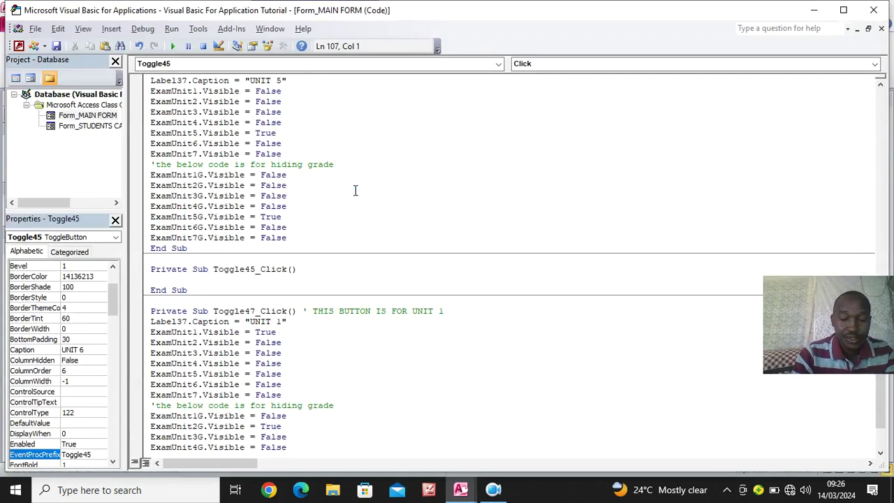
text(')
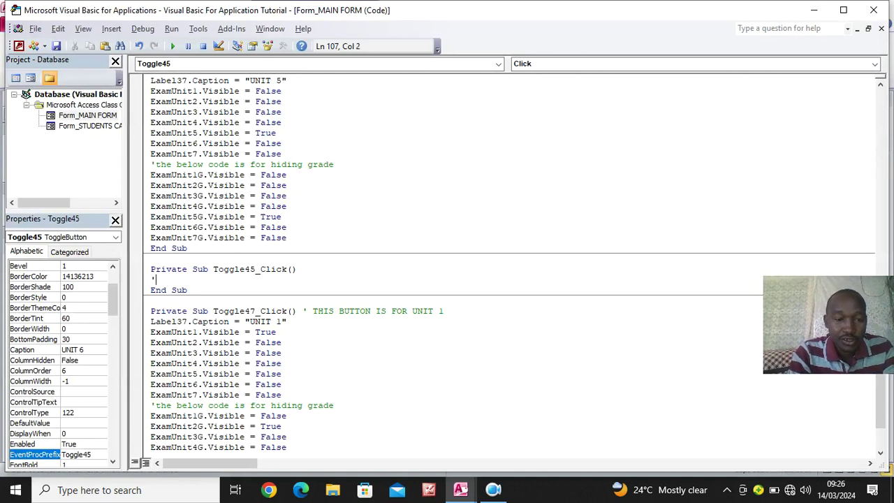
text(CODE FOR UNIT 6)
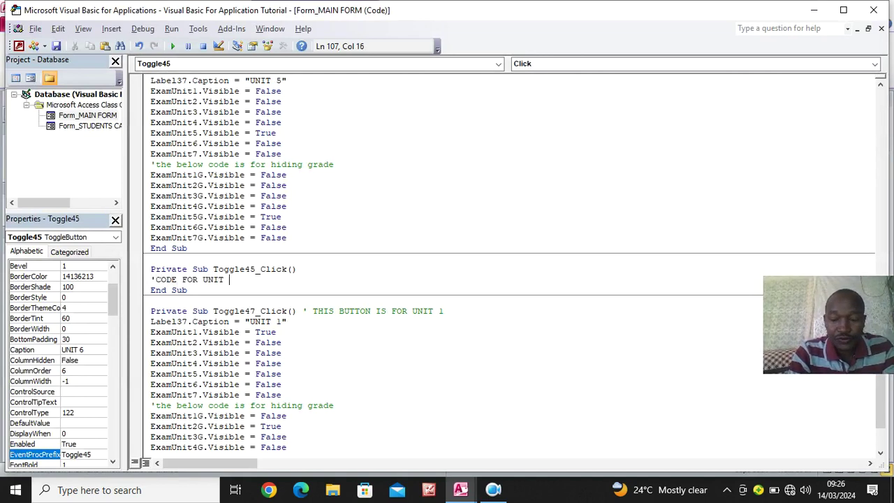
key(Return)
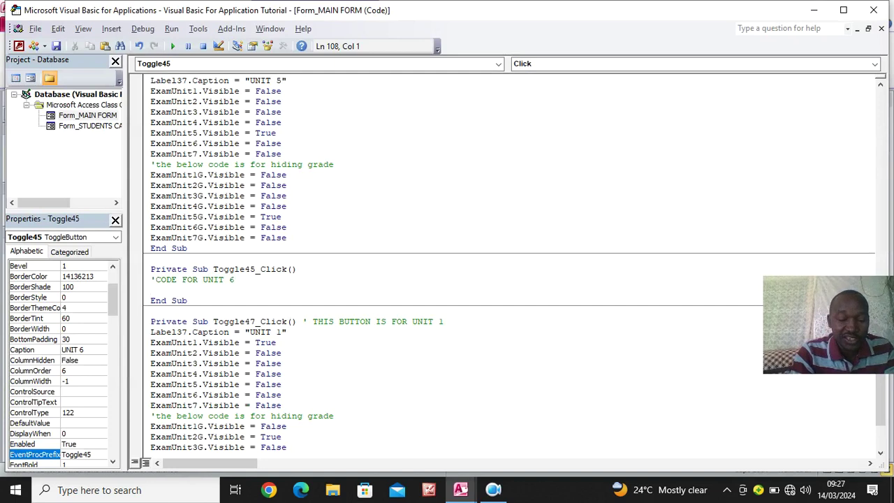
text(Label37.Caption = "UNIT 1" ExamUnit1.Visible = True ExamUnit2.Visible = False ExamUnit3.Visible = False ExamUnit4.Visible = False ExamUnit5.Visible = False ExamUnit6.Visible = False ExamUnit7.Visible = False 'the below code is for hiding grade ExamUnit1G.Visible = False ExamUnit2G.Visible = True ExamUnit3G.Visible = False ExamUnit4G.Visible = False ExamUnit5G.Visible = False ExamUnit6G.Visible = False ExamUnit7G.Visible = False)
Change the caption to UNIT 6 and set ExamUnit1 to False
click(286, 292)
key(BackSpace)
text(6)
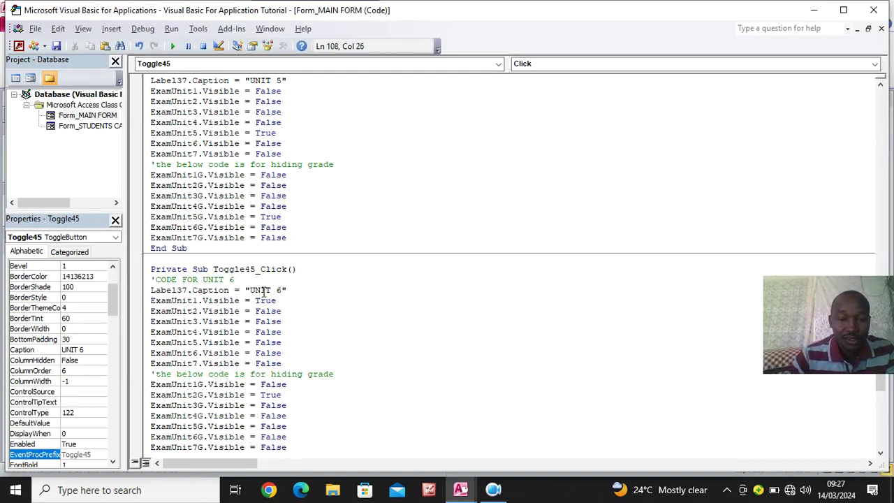
drag(277, 301, 260, 305)
text(FALSE)
Clear ExamUnit2G's True value, set ExamUnit6 and ExamUnit6G to True, and close the editor
click(295, 395)
key(BackSpace)
key(BackSpace)
key(BackSpace)
key(BackSpace)
text(FALSE)
drag(282, 353, 254, 355)
text(TRUE)
drag(297, 436, 262, 439)
text(TRUE)
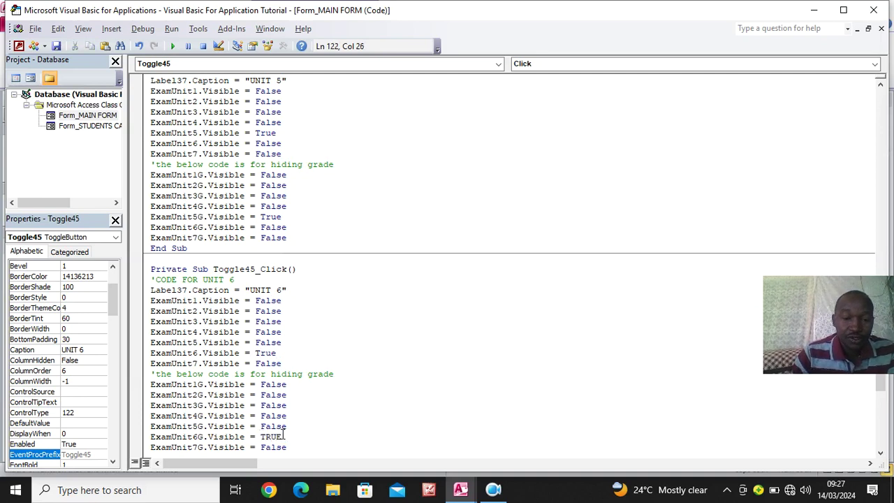
click(302, 428)
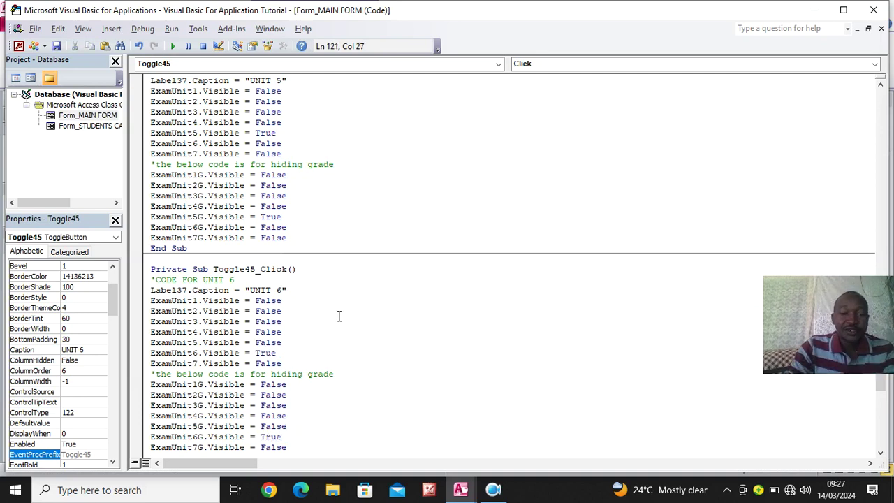
click(873, 9)
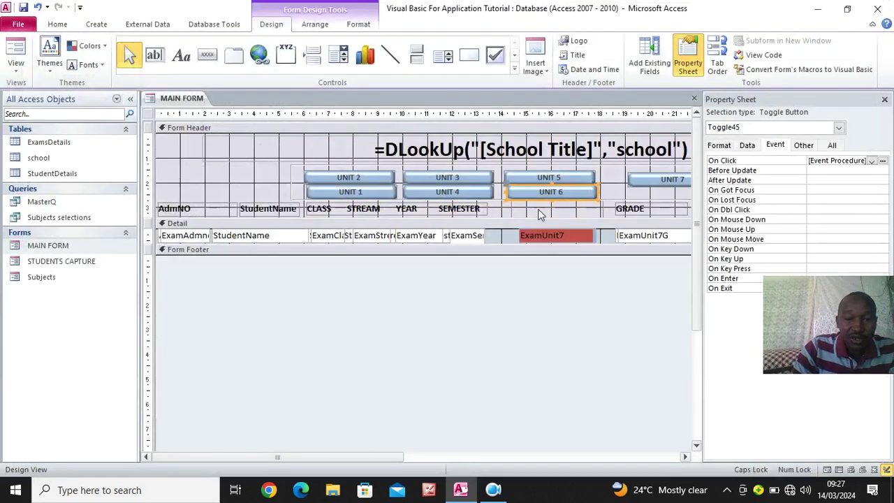
Give the UNIT 7 toggle an On Click procedure commented 'CODE FOR UNIT 7 with the pasted block
click(665, 180)
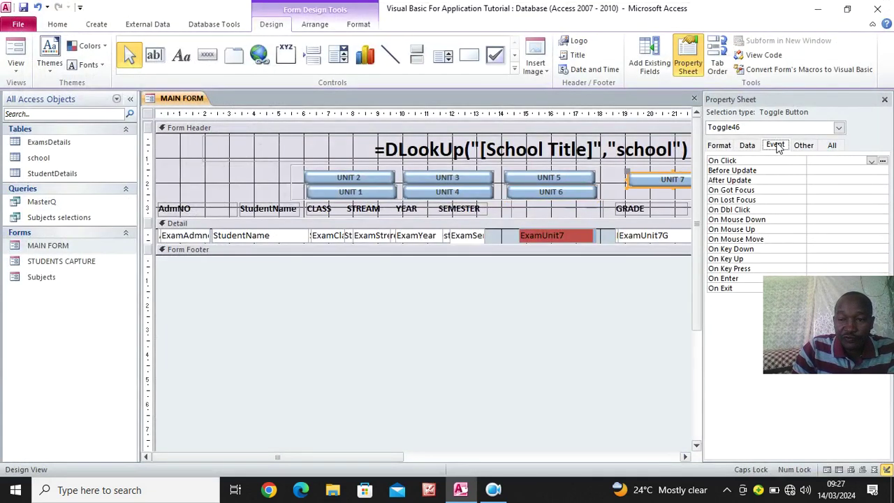
click(872, 162)
click(882, 170)
click(882, 161)
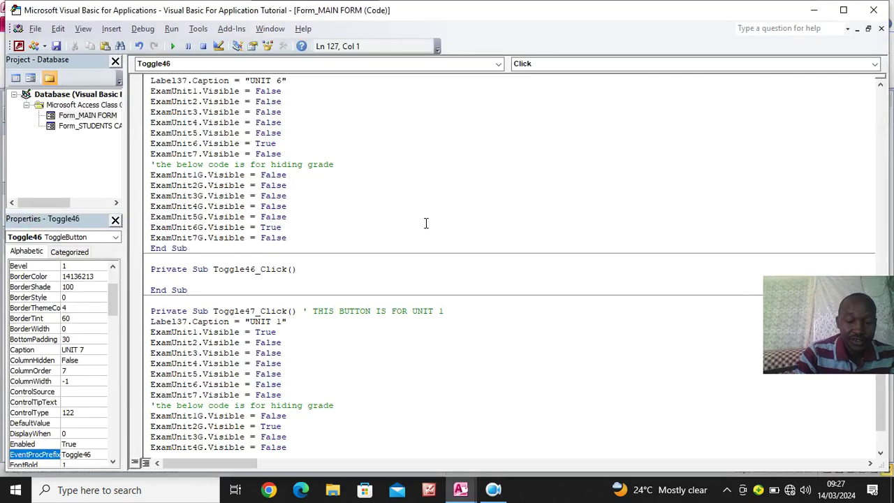
text('CODE FO)
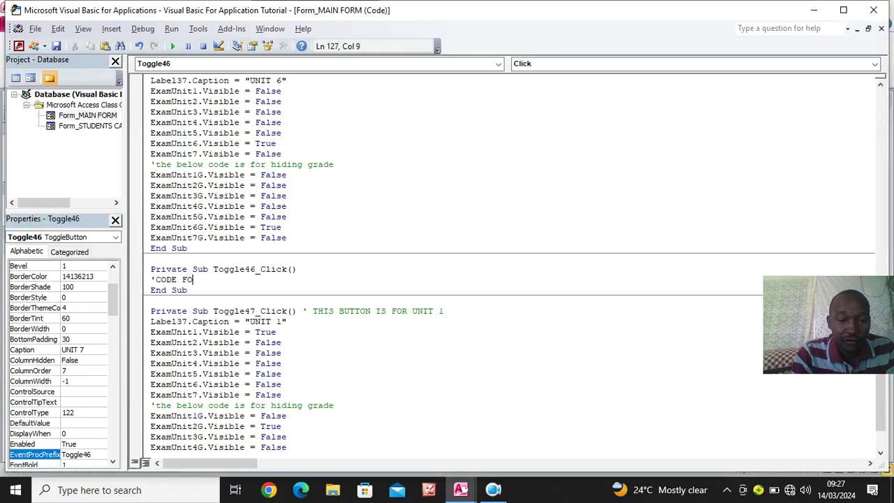
text(R UNIT 7)
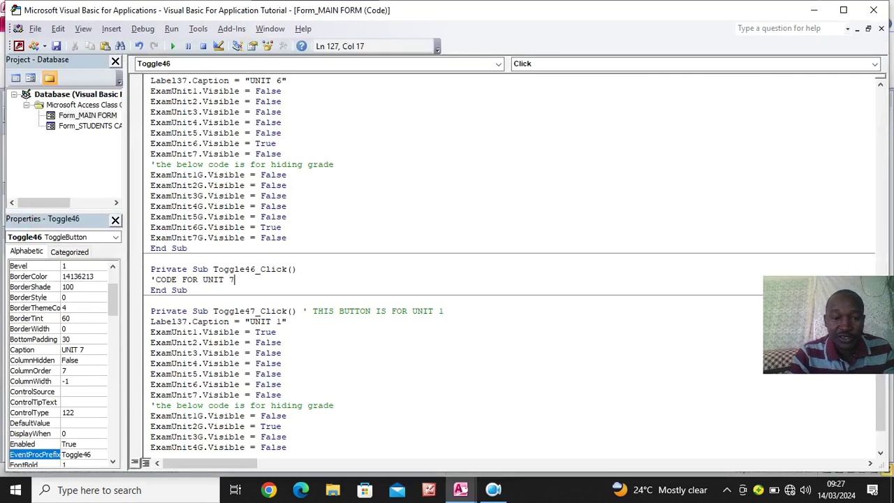
key(Return)
text(Label37.Caption = "UNIT 1" ExamUnit1.Visible = True ExamUnit2.Visible = False ExamUnit3.Visible = False ExamUnit4.Visible = False ExamUnit5.Visible = False ExamUnit6.Visible = False ExamUnit7.Visible = False 'the below code is for hiding grade ExamUnit1G.Visible = False ExamUnit2G.Visible = True ExamUnit3G.Visible = False ExamUnit4G.Visible = False ExamUnit5G.Visible = False ExamUnit6G.Visible = False ExamUnit7G.Visible = False)
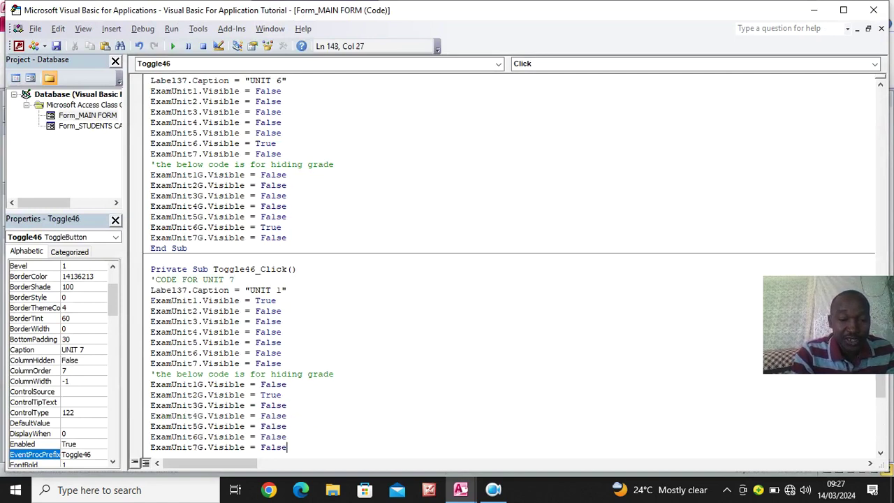
Change the caption to UNIT 7, set ExamUnit1 to False and ExamUnit7 to True
click(286, 292)
key(BackSpace)
text(7)
drag(286, 301, 256, 300)
text(FALSE)
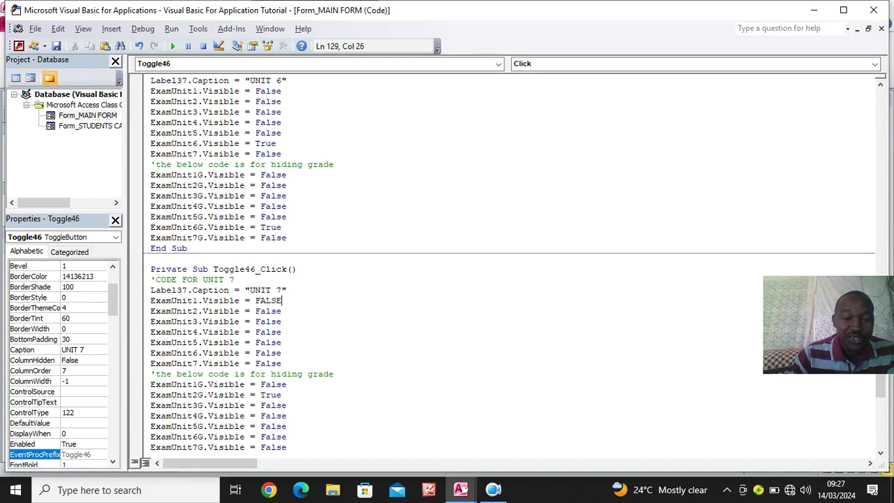
drag(281, 363, 246, 363)
text(TRUE)
Set ExamUnit7G to True and ExamUnit2G to False in Toggle46_Click
drag(287, 447, 260, 448)
text(TRUE)
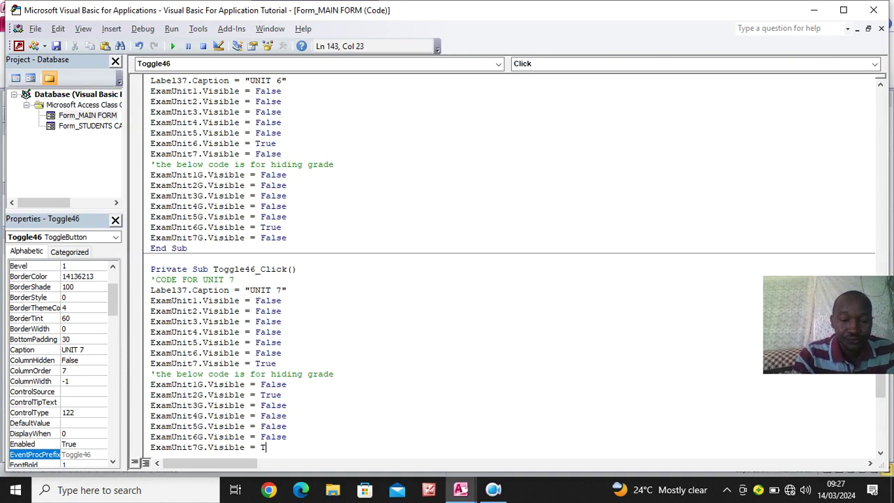
drag(282, 397, 256, 397)
text(FALSE)
drag(296, 435, 379, 409)
scroll(426, 277, up, 8)
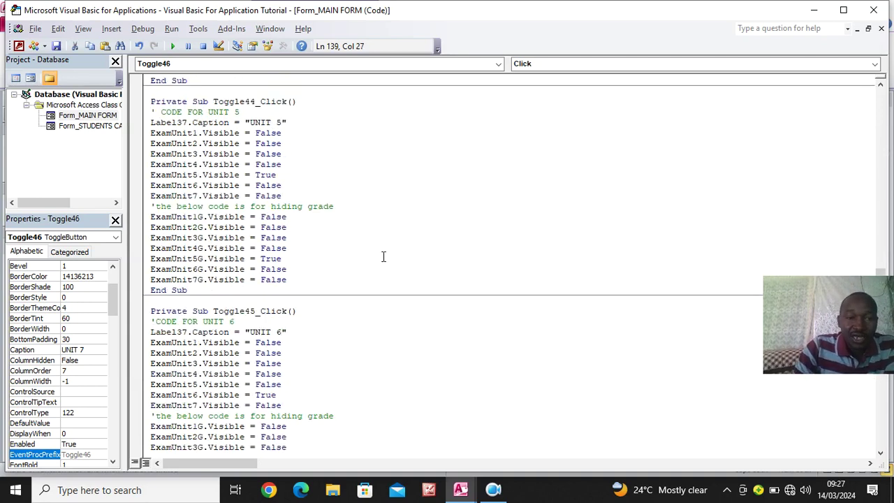
Run MAIN FORM in Form View and test the toggles UNIT 7 down to UNIT 1, ending on UNIT 2
click(875, 9)
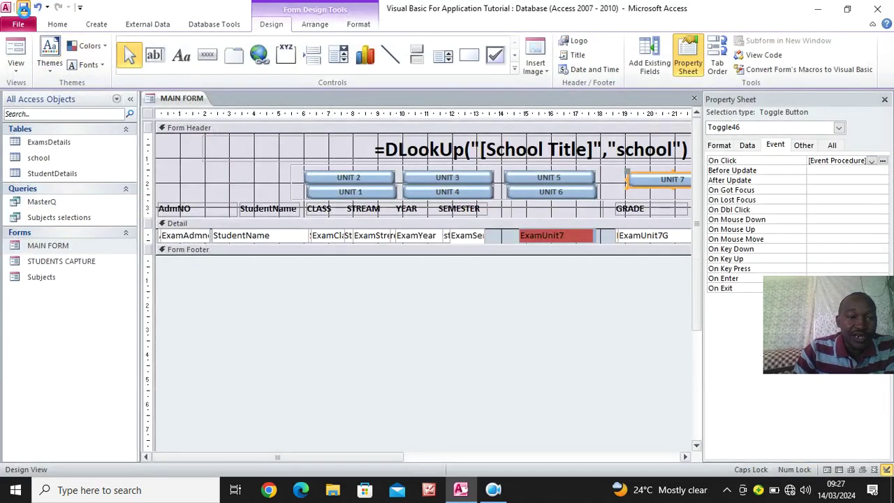
click(16, 51)
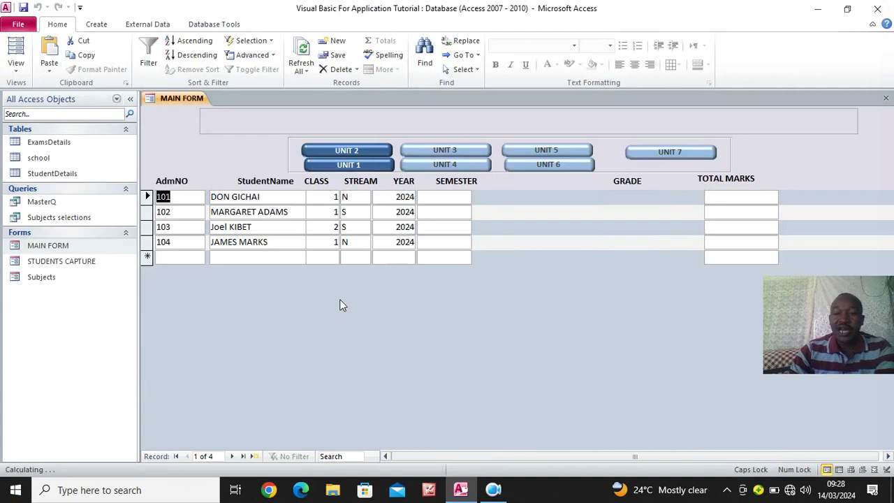
click(667, 152)
click(582, 166)
click(580, 151)
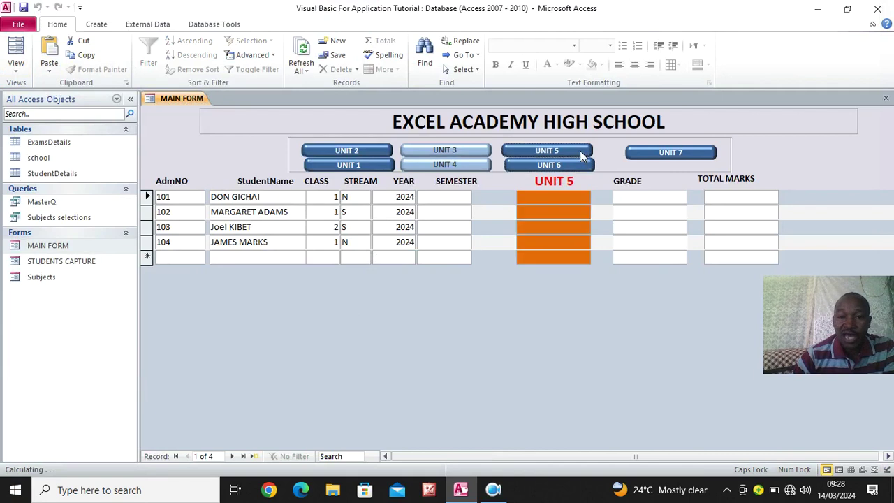
click(475, 166)
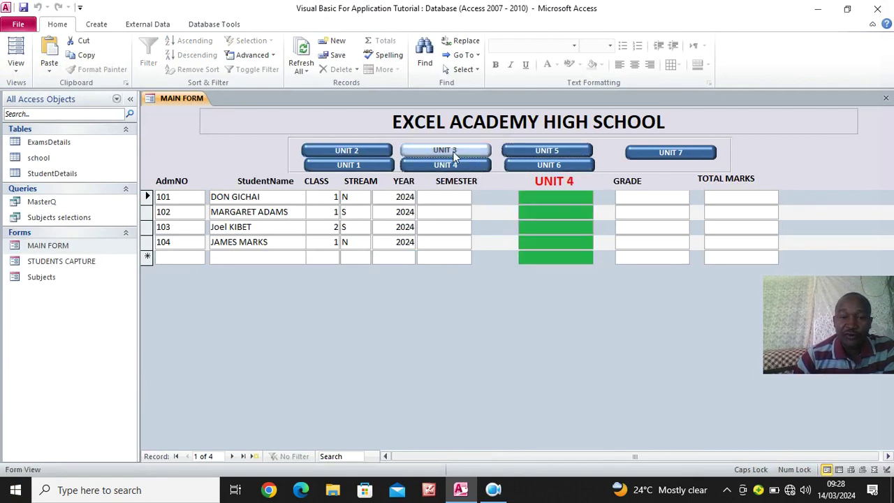
click(455, 155)
click(365, 168)
click(352, 148)
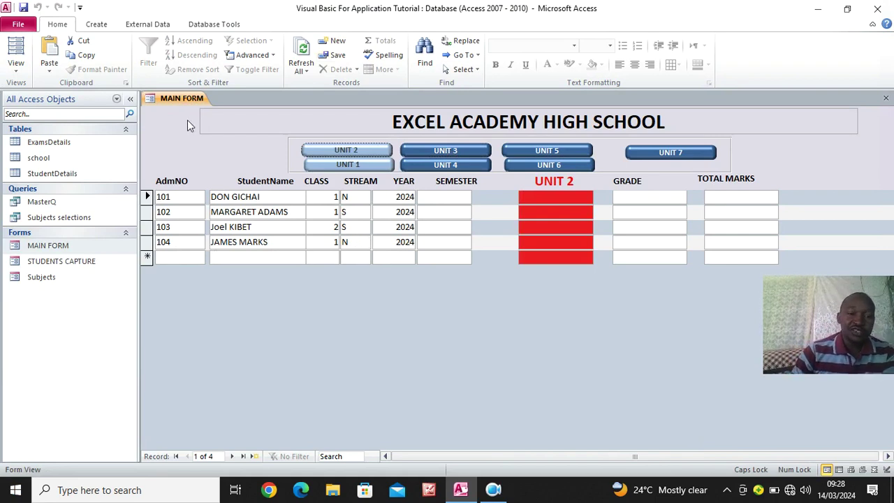
Switch MAIN FORM back to Design View and show the whole form's Data properties
right_click(160, 127)
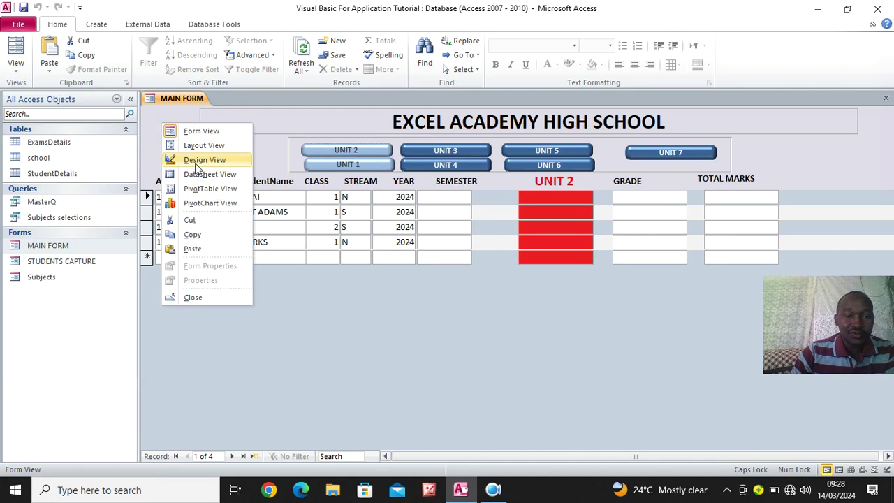
click(195, 160)
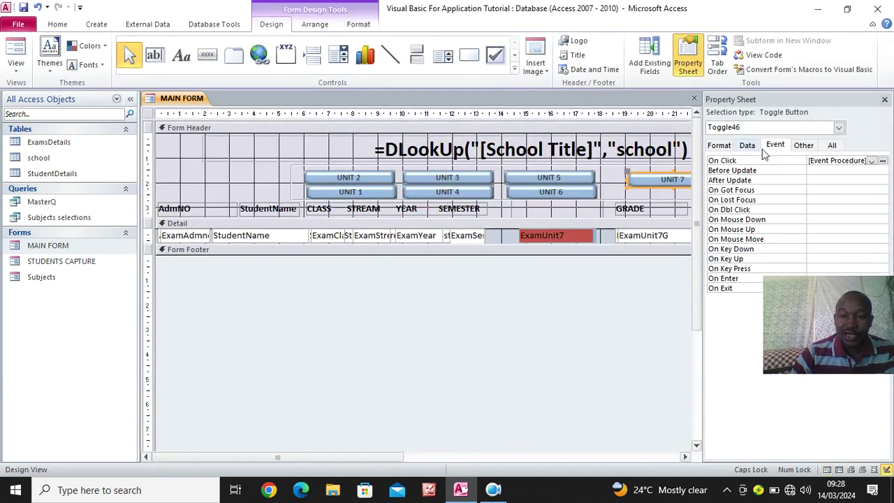
click(743, 145)
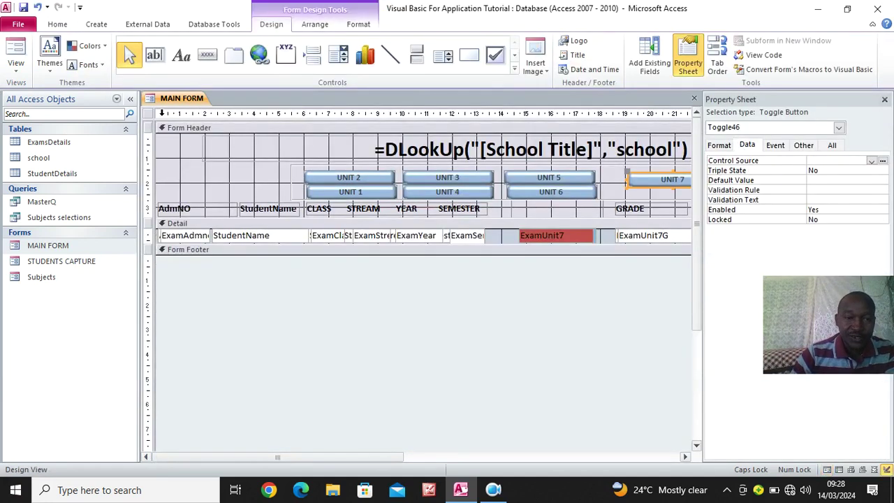
click(146, 114)
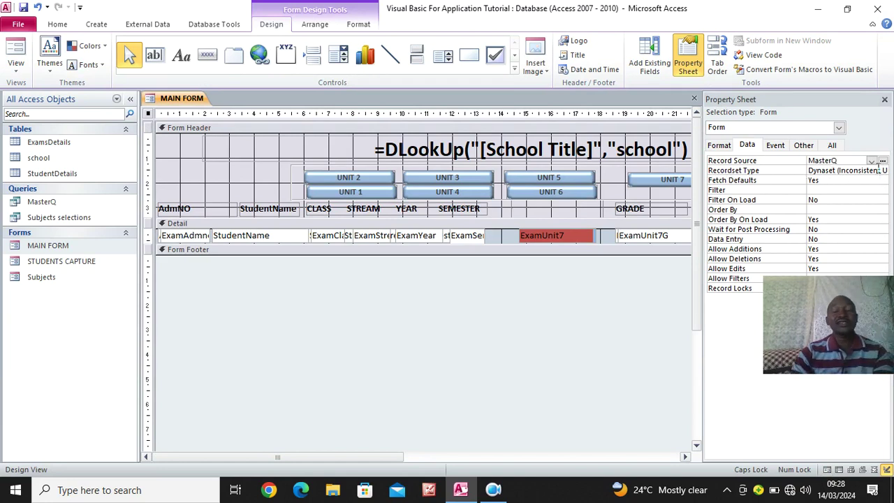
Try Snapshot as the recordset type, restore Dynaset (Inconsistent Updates), and close the property sheet
drag(698, 188, 603, 201)
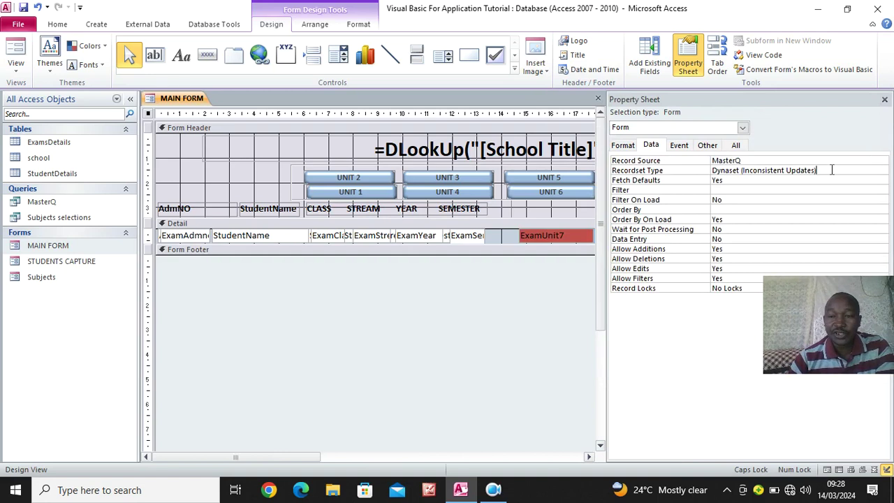
double_click(747, 170)
click(883, 171)
click(796, 189)
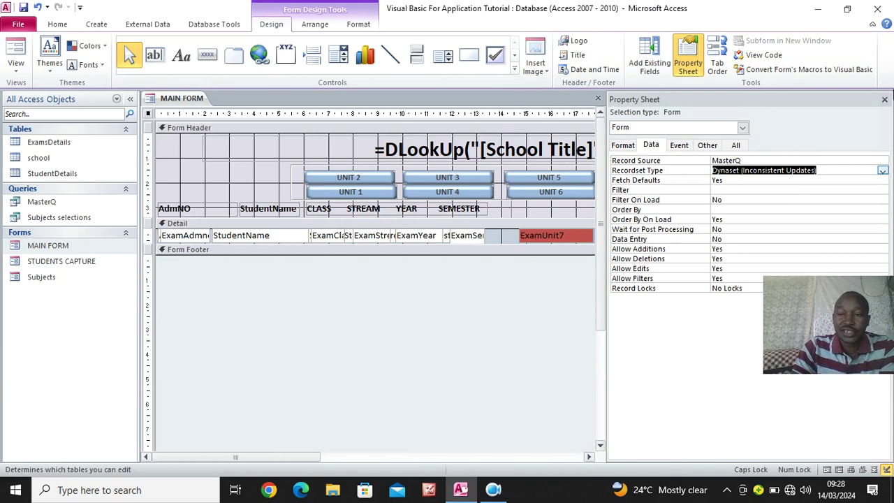
click(884, 99)
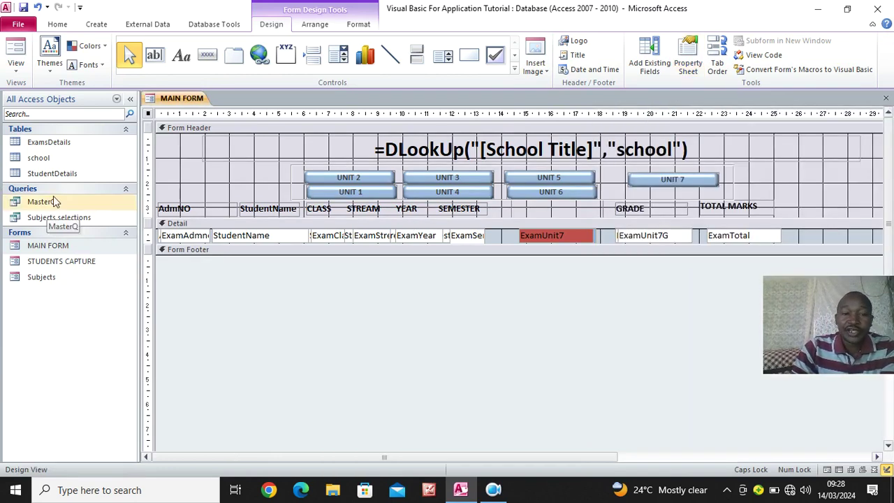
Switch MAIN FORM to Form View, showing the four student records under EXCEL ACADEMY HIGH SCHOOL
click(15, 52)
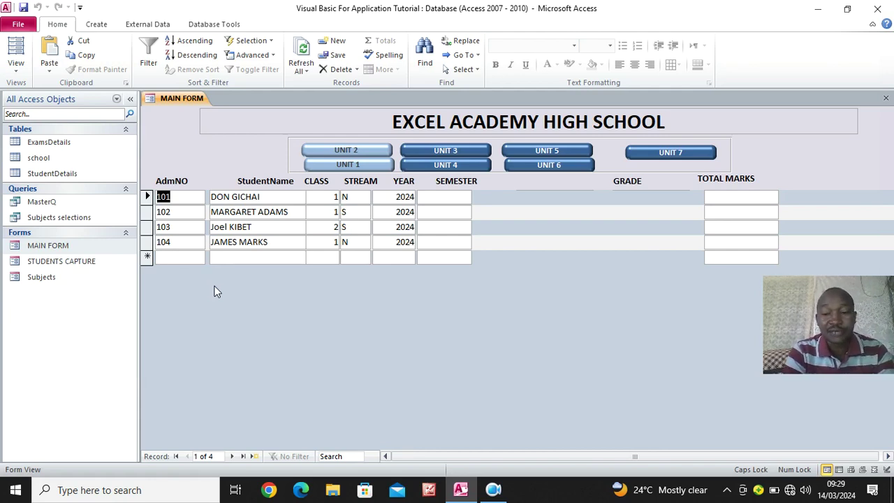
Open StudentDetails in Design view beside a blank Notepad and select the AdmissionNumber field
click(493, 490)
click(349, 422)
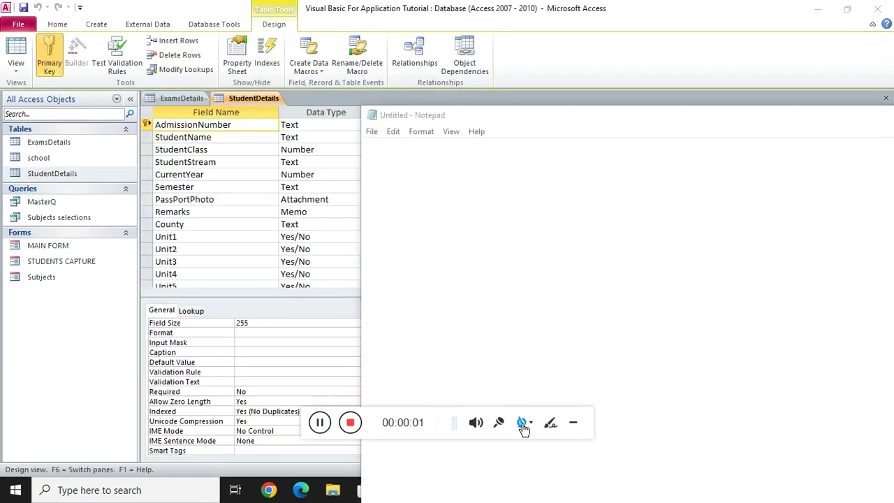
click(522, 423)
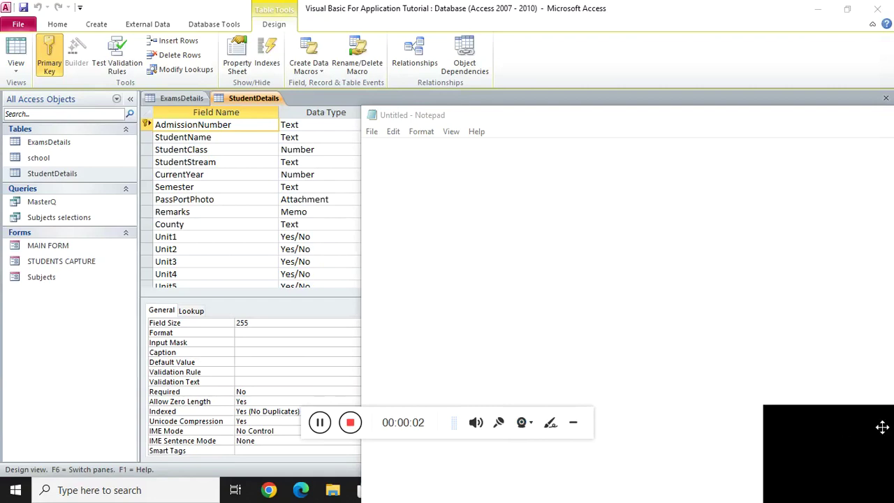
click(573, 422)
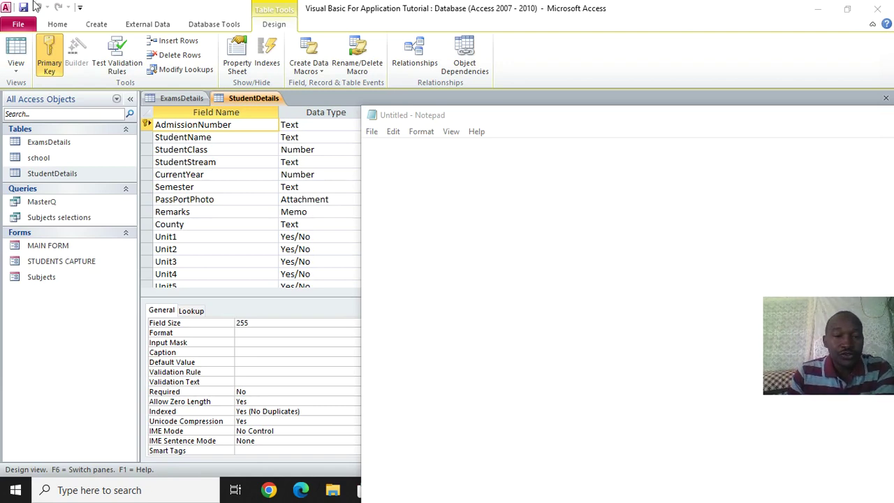
click(236, 125)
key(ctrl+c)
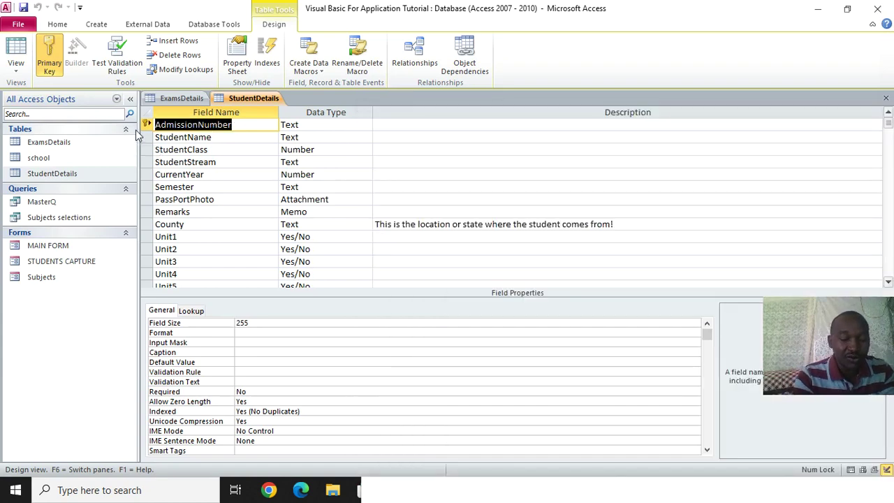
Build the ExamAdmno=AdmissionNumber line in Notepad from the copied field names
click(413, 494)
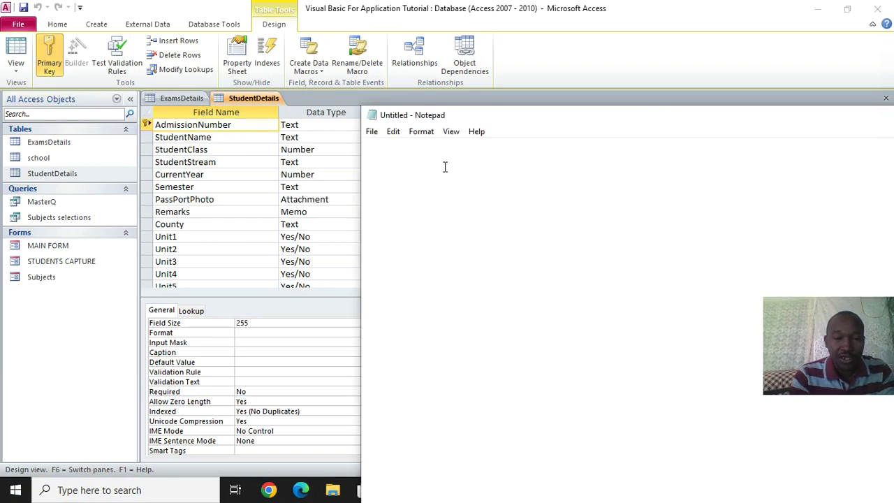
key(ctrl+v)
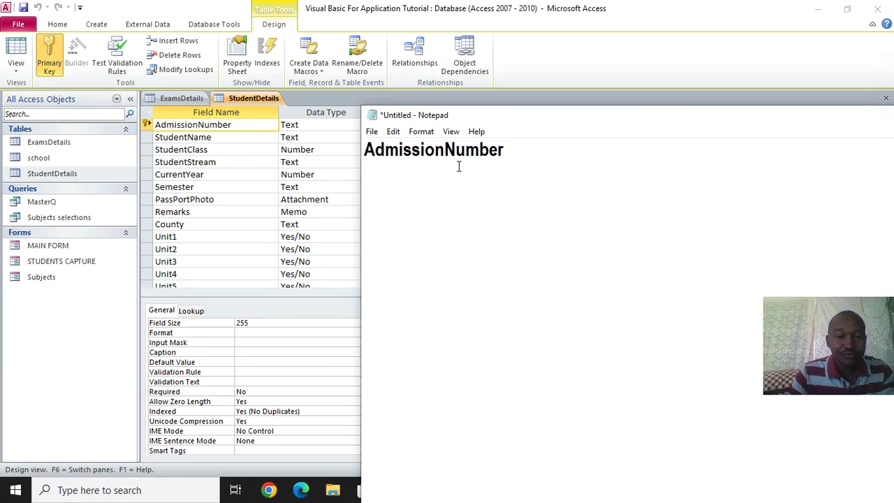
click(177, 100)
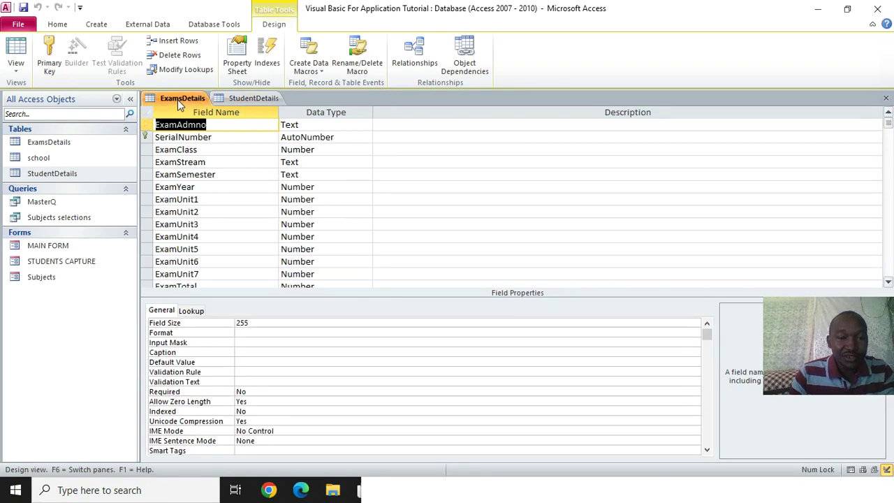
double_click(222, 123)
key(ctrl+c)
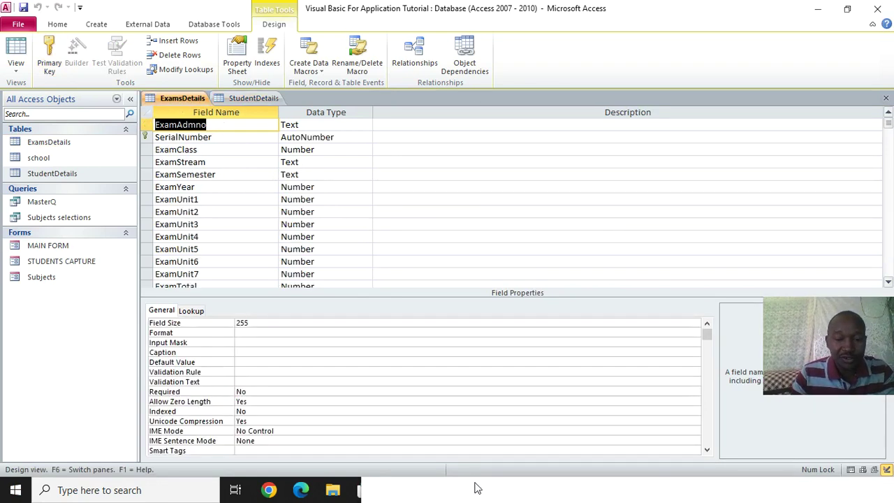
click(679, 490)
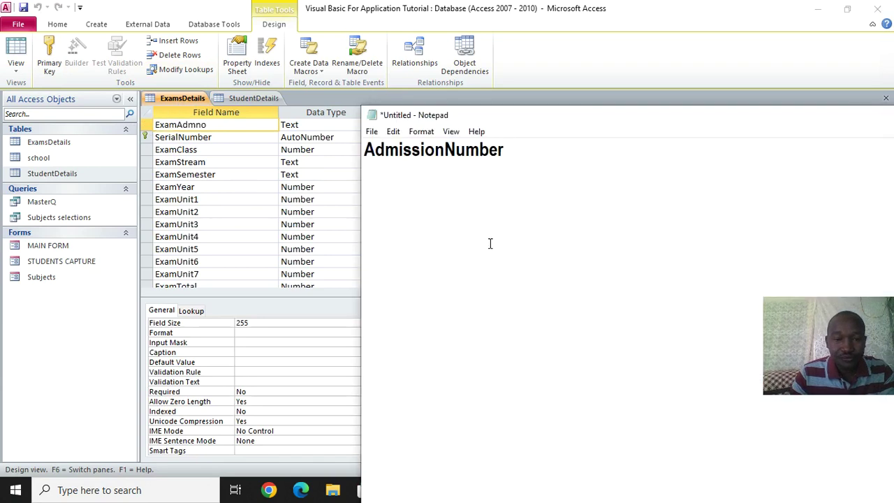
click(367, 149)
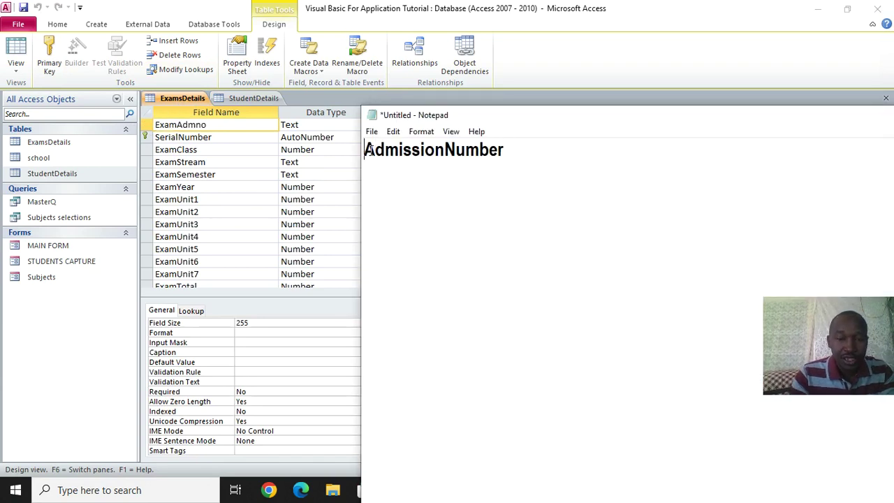
key(ctrl+v)
text(=)
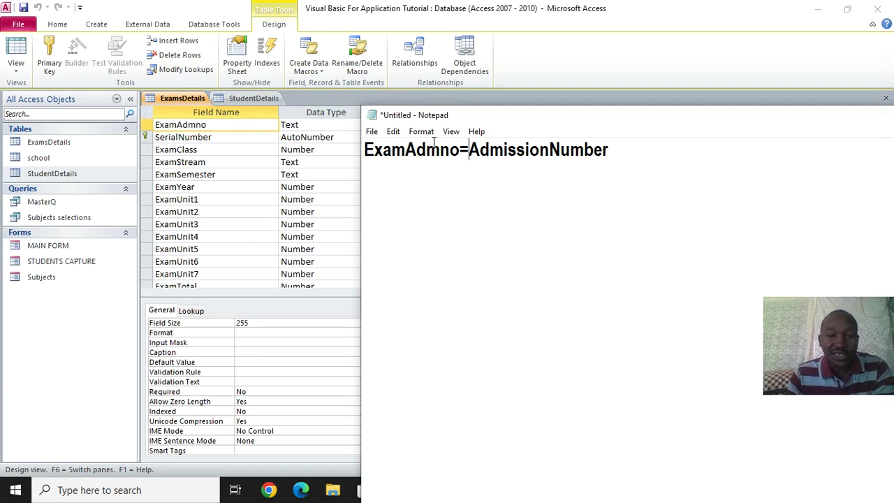
click(625, 154)
key(Return)
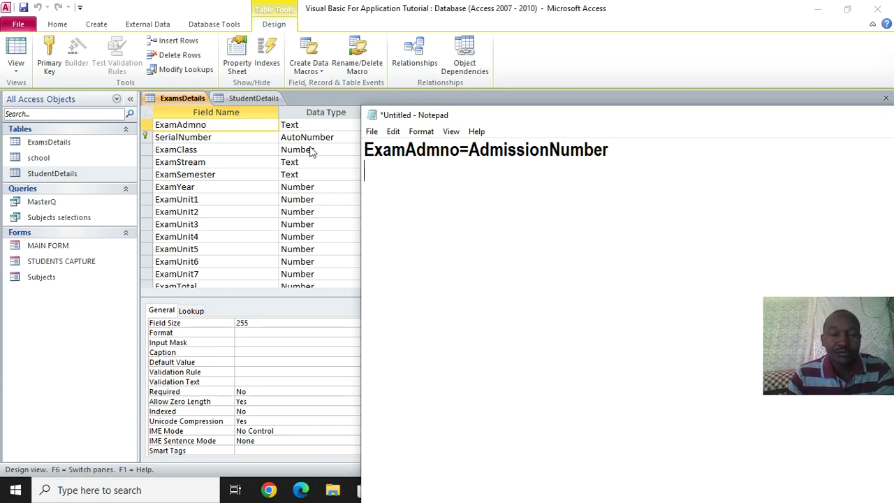
Add the ExamClass=StudentClass line, copying names from the ExamsDetails and StudentDetails designs
click(203, 157)
key(ctrl+c)
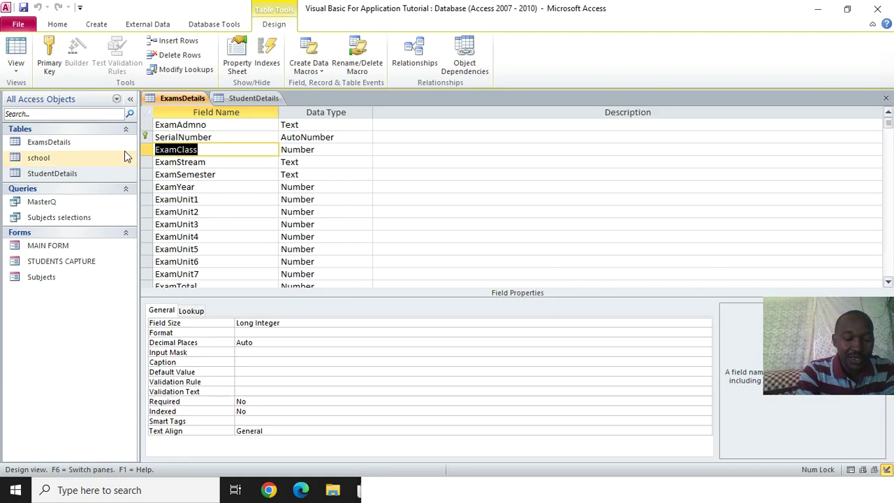
click(472, 489)
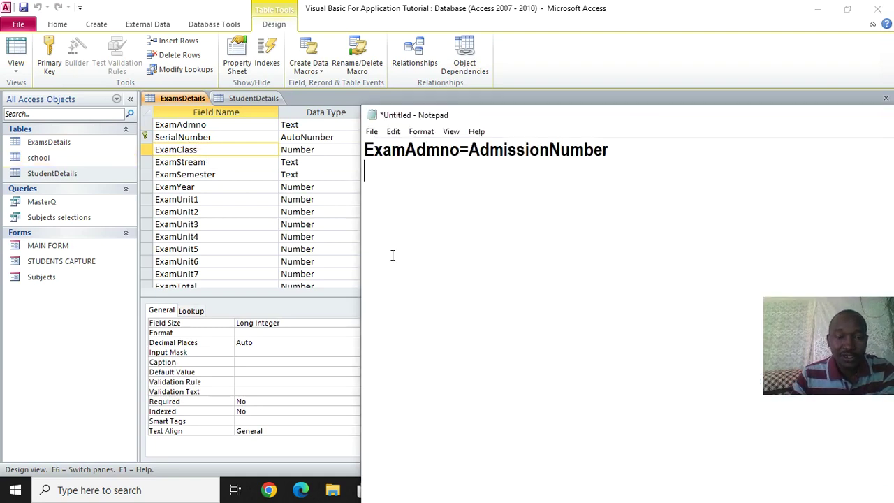
key(Return)
key(ctrl+v)
text(=)
click(241, 98)
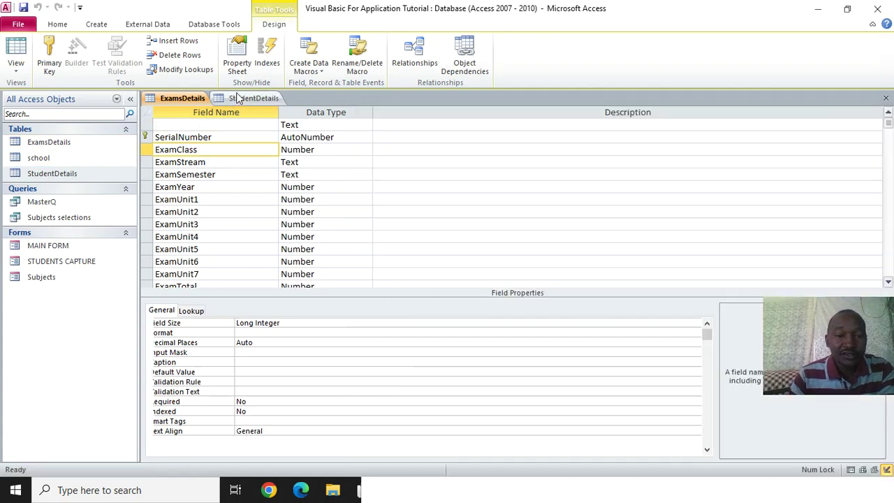
click(158, 149)
key(ctrl+c)
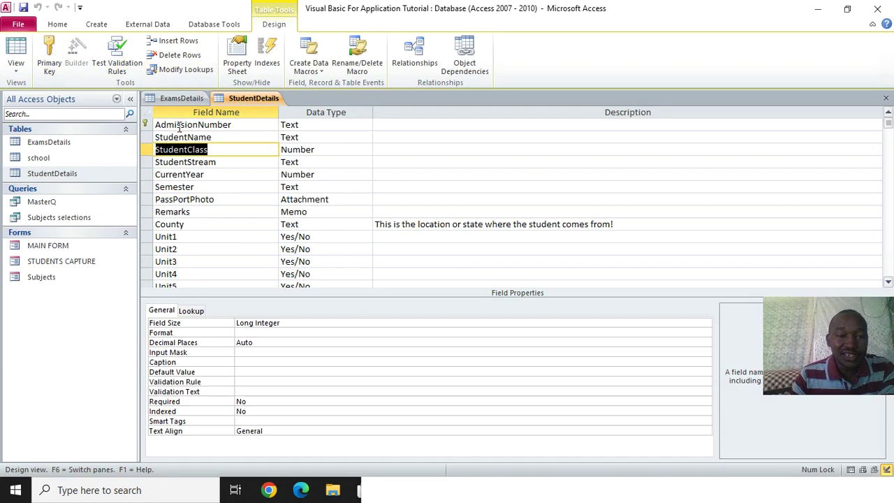
click(180, 98)
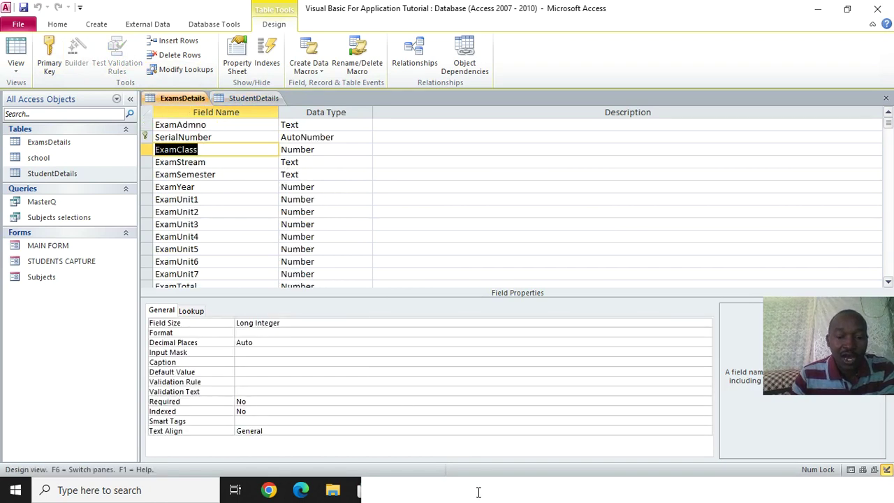
click(479, 491)
key(ctrl+v)
key(Return)
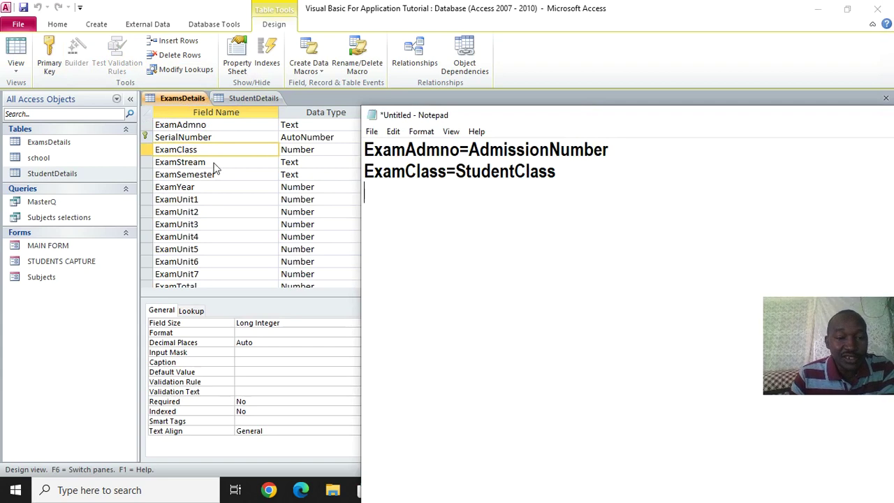
Add the ExamStream=StudentStream line below ExamClass=StudentClass
click(214, 163)
drag(214, 163, 137, 162)
key(ctrl+c)
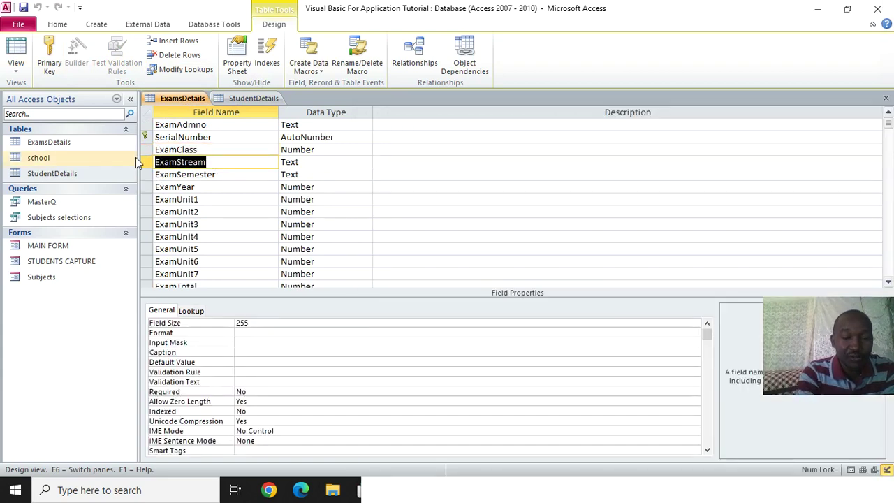
click(462, 495)
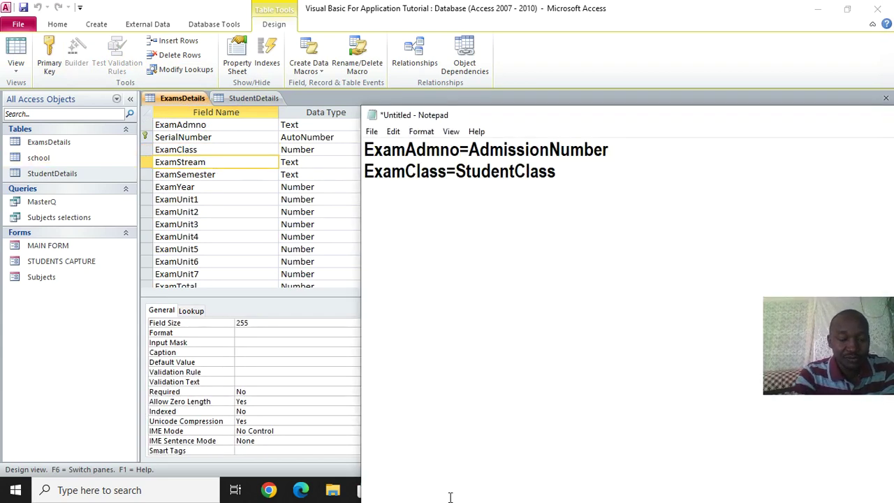
key(ctrl+v)
text(=)
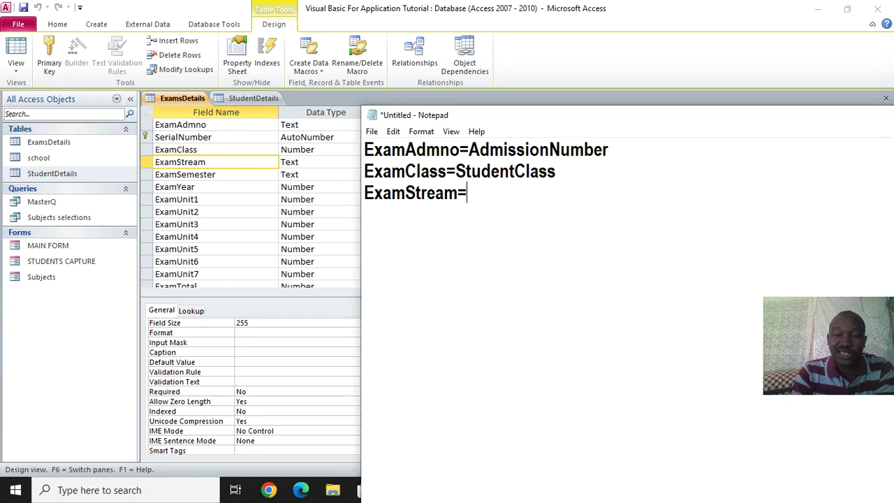
click(249, 100)
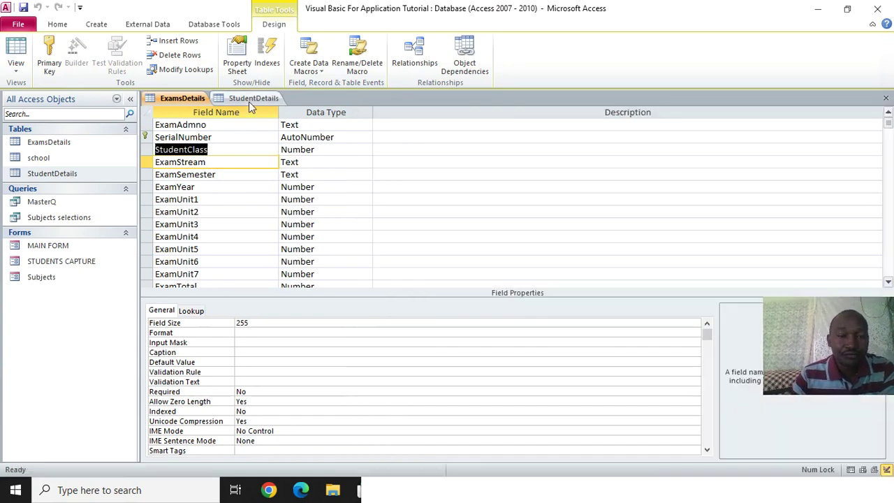
double_click(226, 161)
key(ctrl+c)
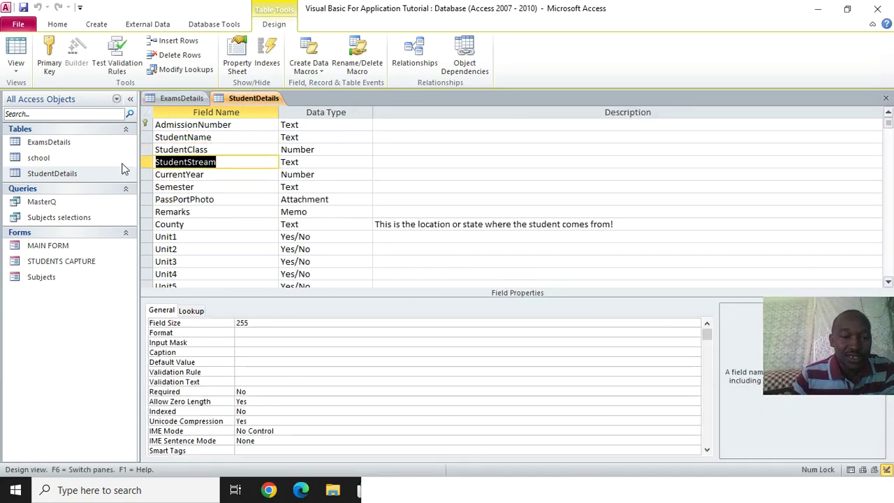
key(Delete)
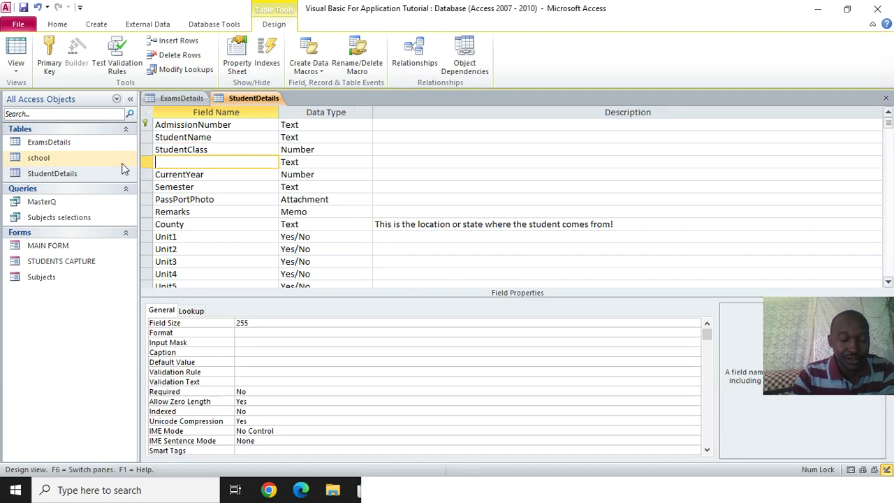
key(ctrl+z)
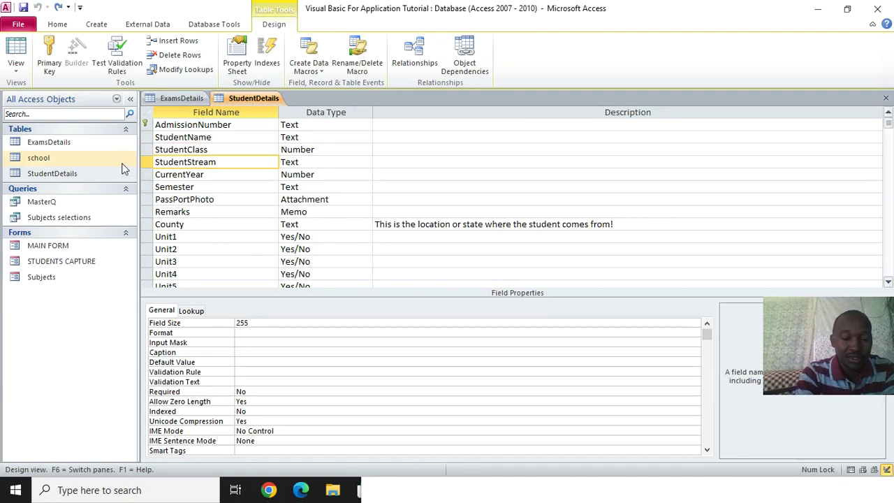
click(363, 490)
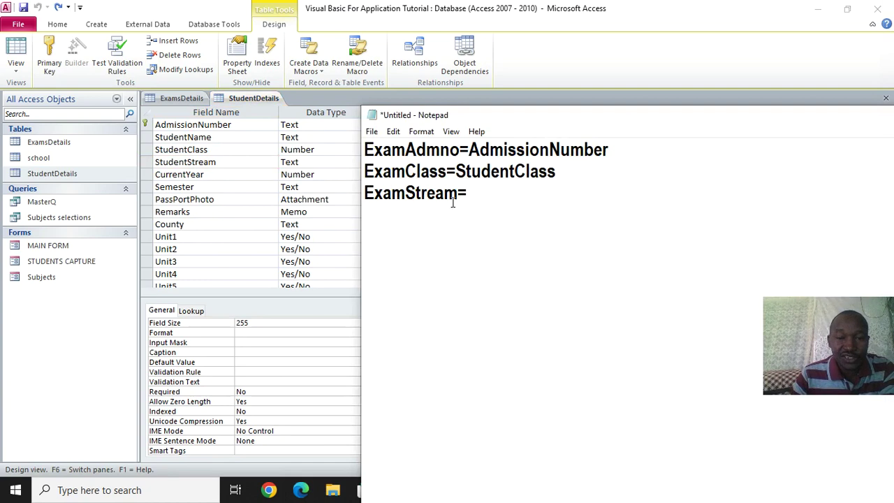
key(ctrl+v)
key(Return)
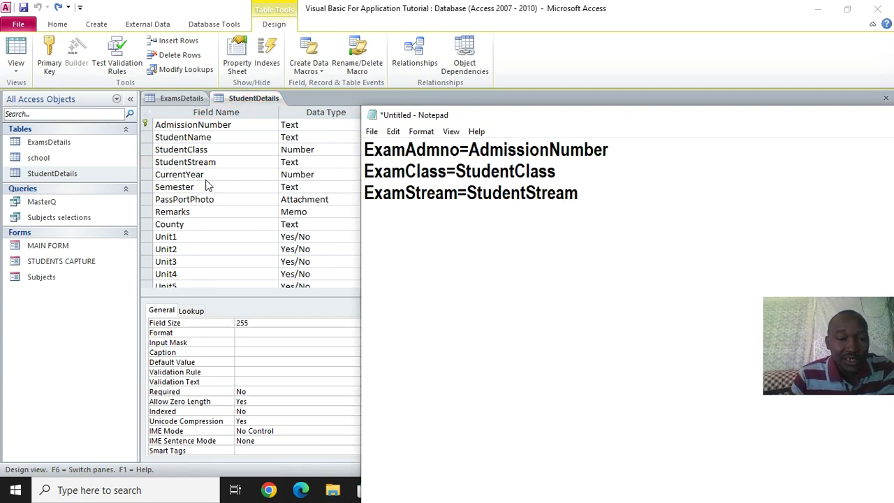
Add the ExamYear=CurrentYear line, typing ExamYear before the pasted CurrentYear
click(207, 180)
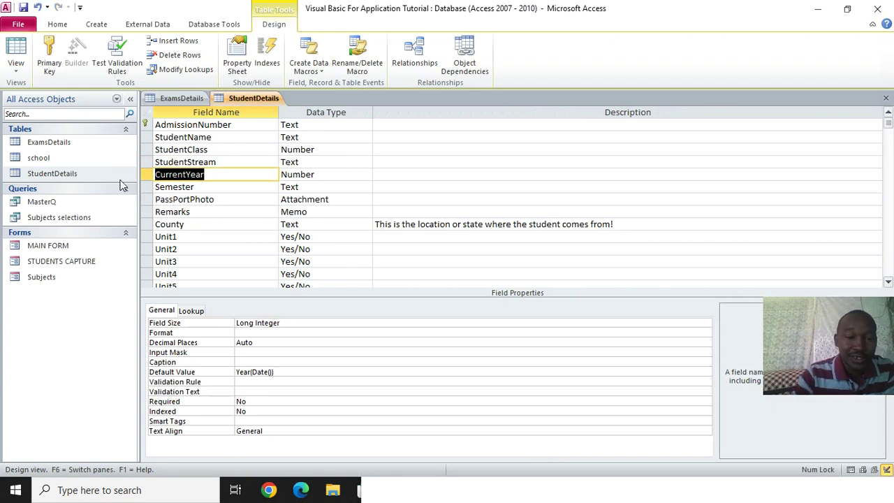
click(503, 495)
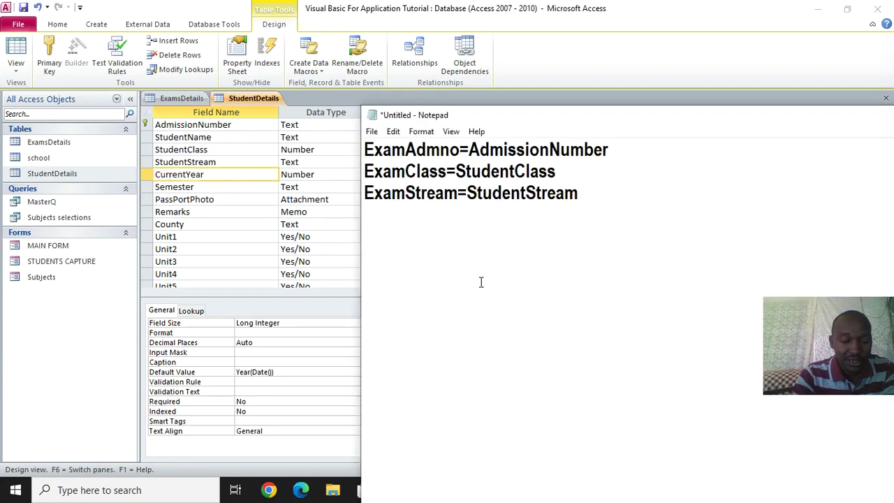
key(Return)
text(CurrentYear)
click(364, 215)
text(=)
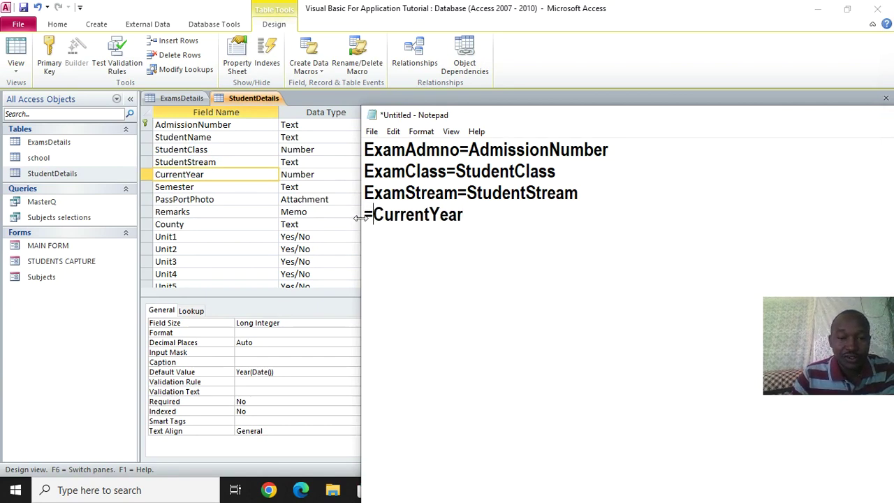
click(177, 99)
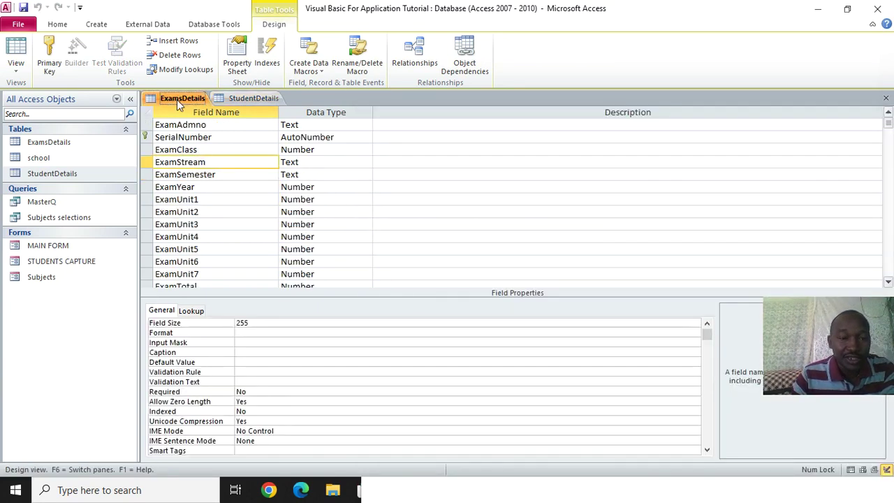
double_click(206, 187)
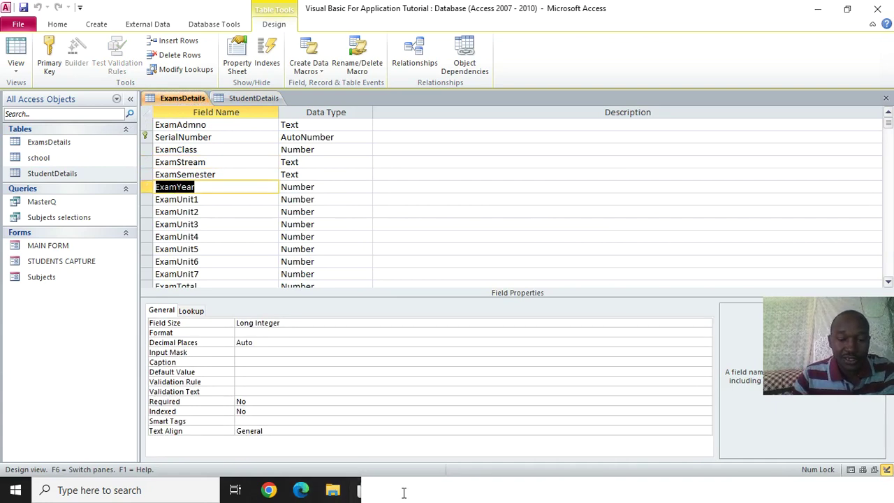
click(405, 491)
click(363, 213)
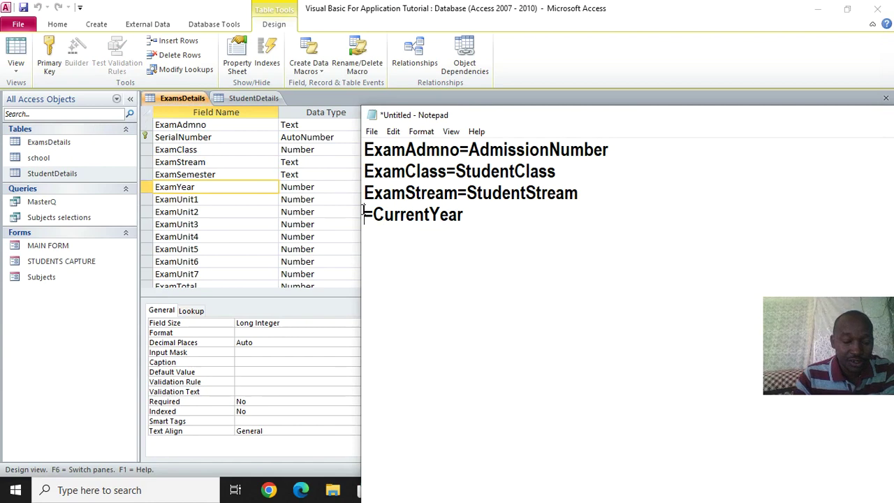
text(ExamYear)
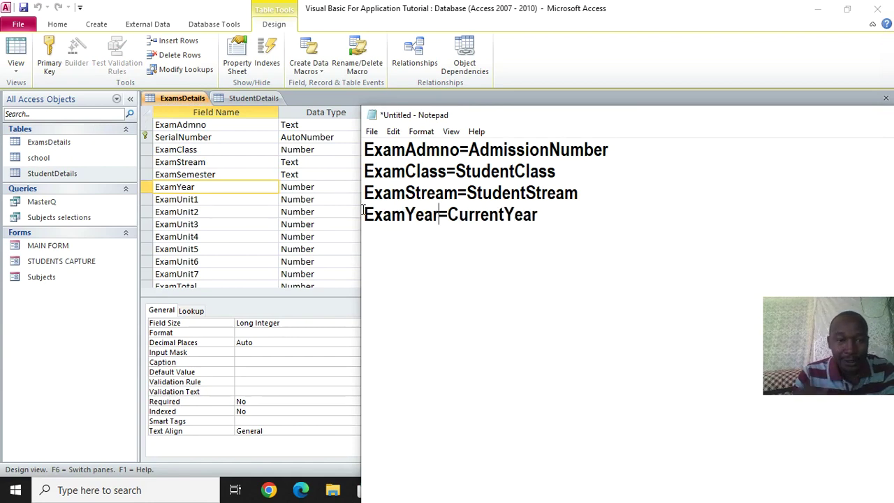
Add the ExamSemester=Semester line as the fifth field assignment
click(215, 183)
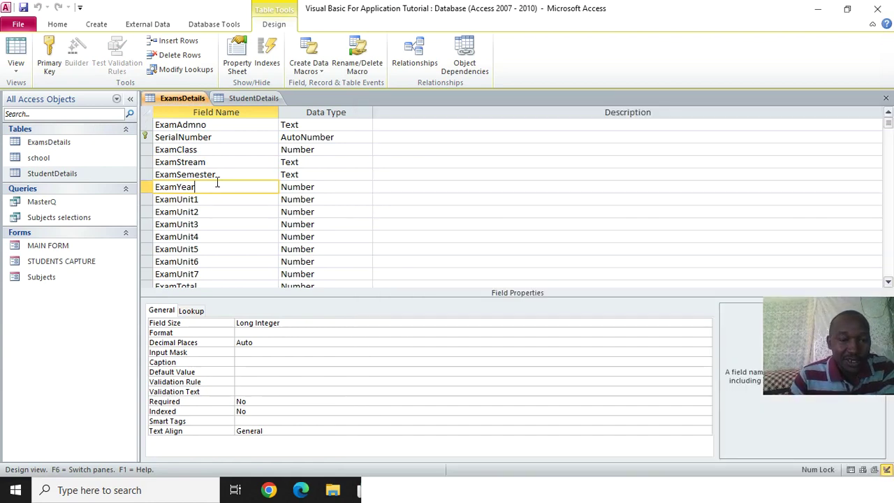
drag(215, 174, 139, 171)
key(ctrl+c)
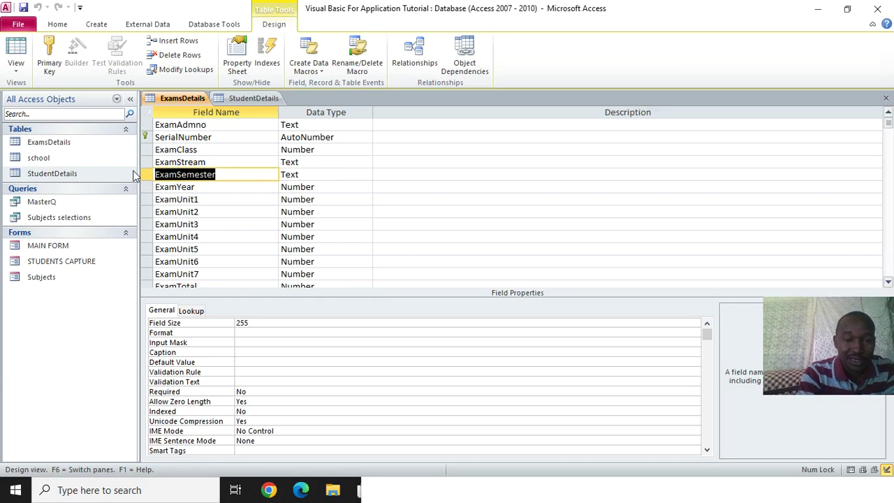
key(alt+Tab)
click(551, 219)
key(Return)
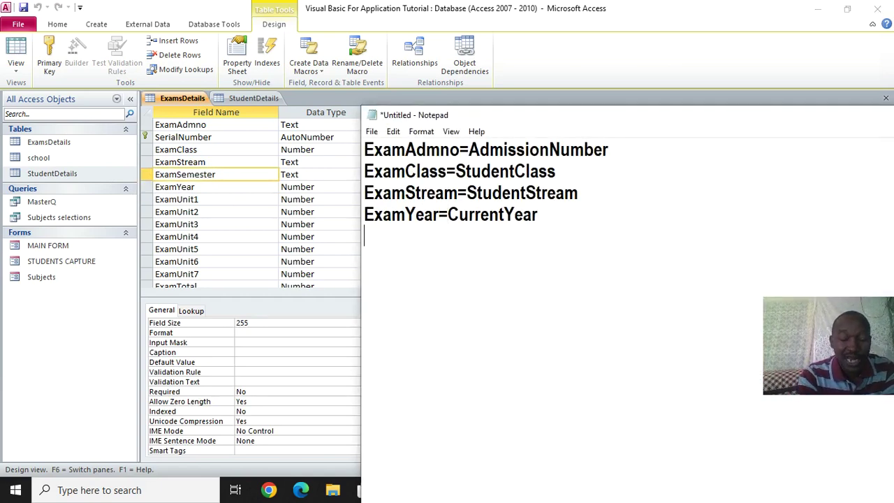
key(ctrl+v)
text(=)
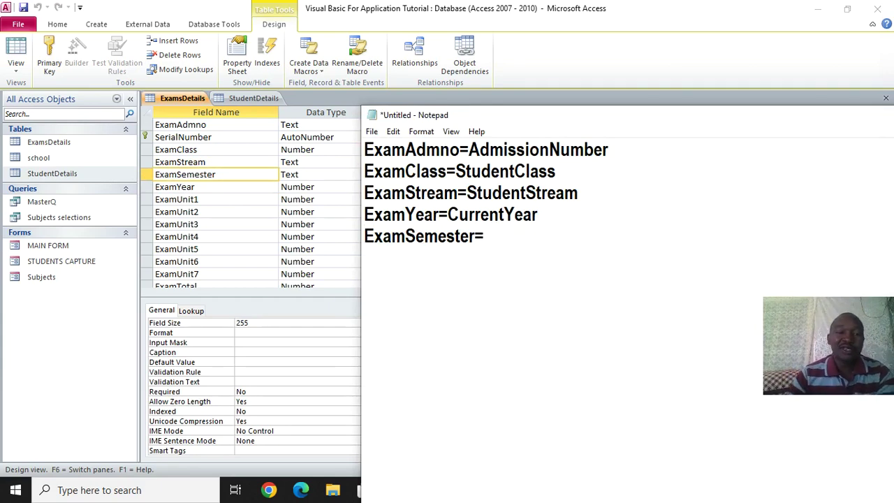
click(238, 98)
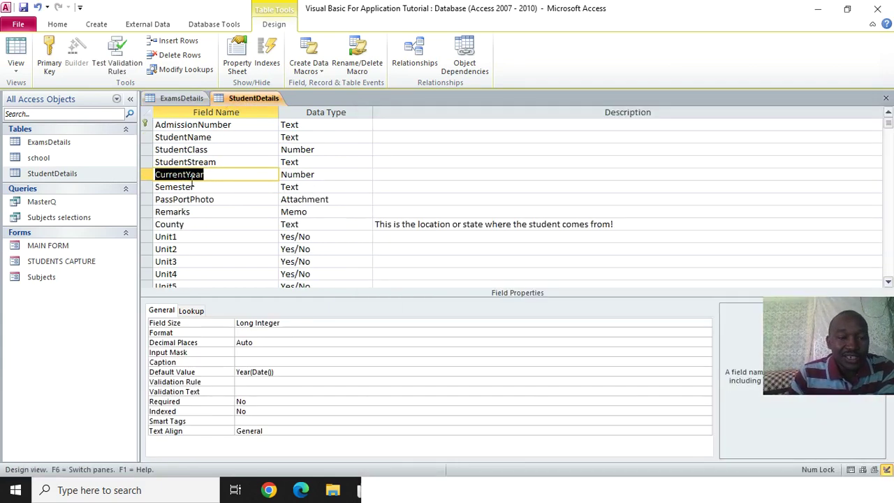
double_click(205, 196)
click(213, 199)
drag(216, 187, 143, 180)
key(ctrl+c)
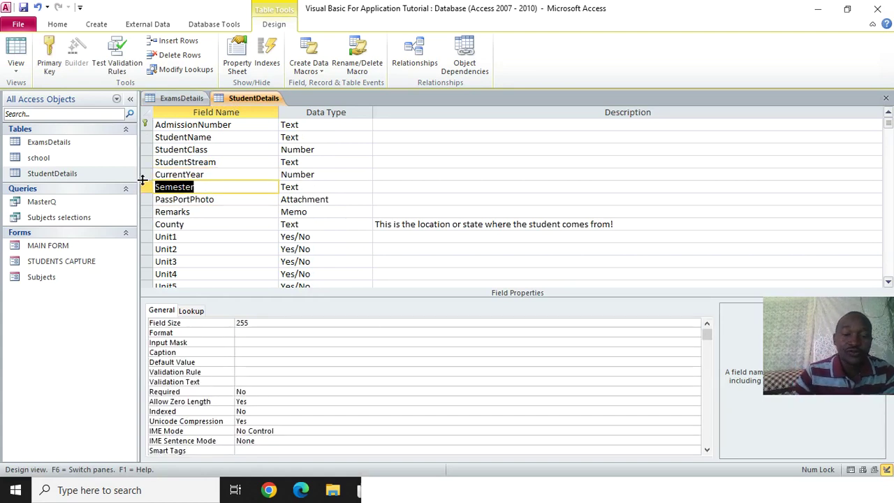
click(364, 490)
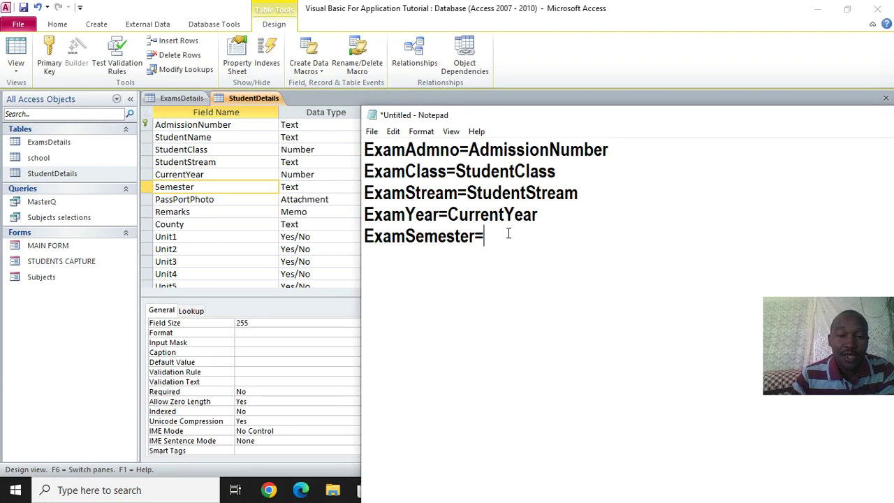
key(ctrl+v)
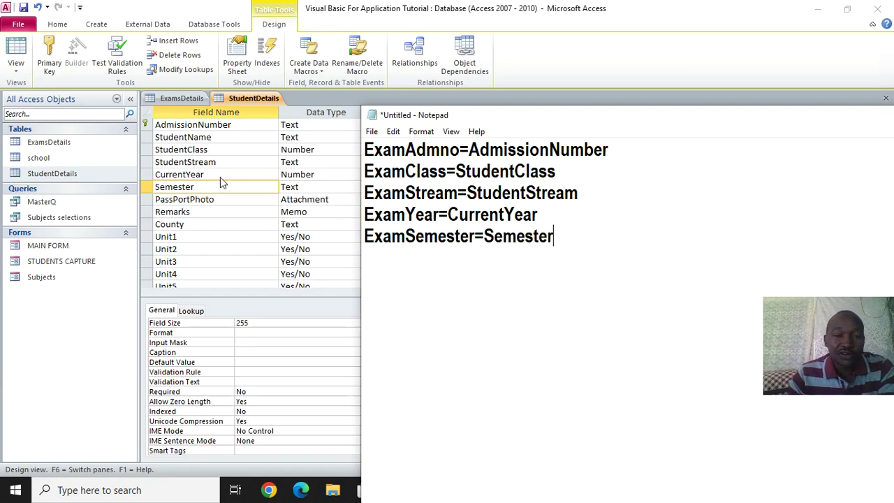
right_click(232, 97)
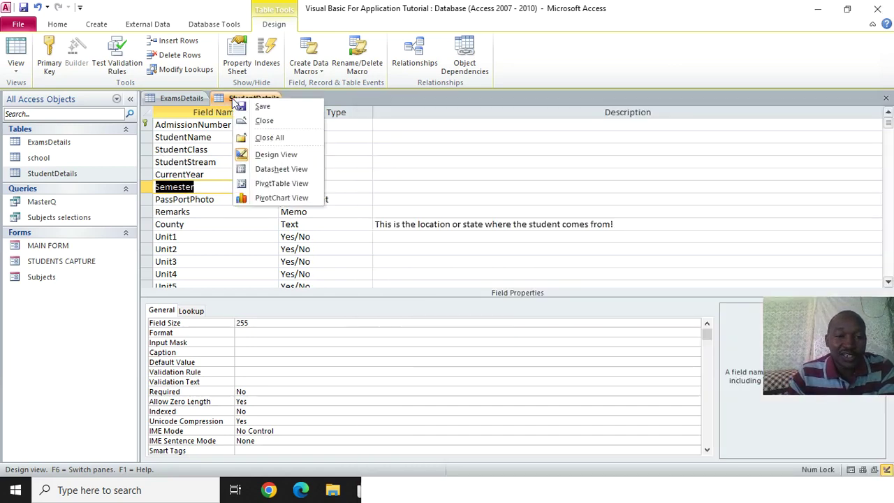
Close all open tables, saving changes, and copy the five assignment lines in Notepad
click(293, 141)
click(397, 275)
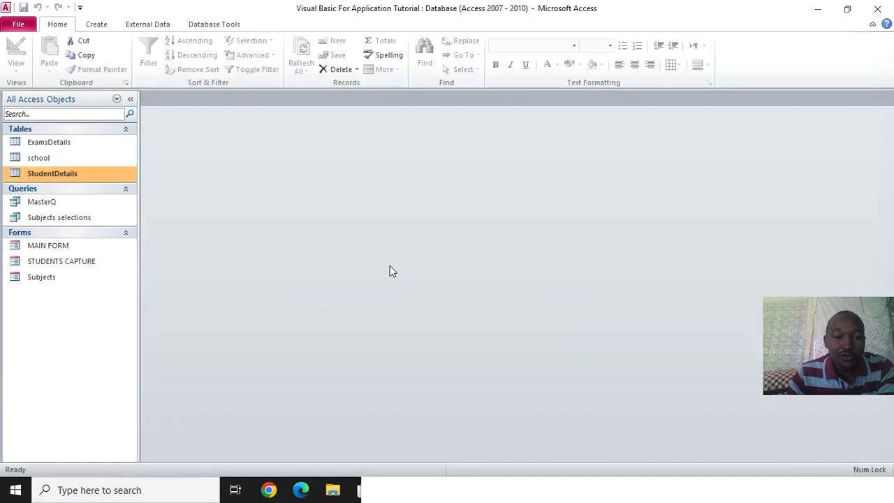
click(429, 491)
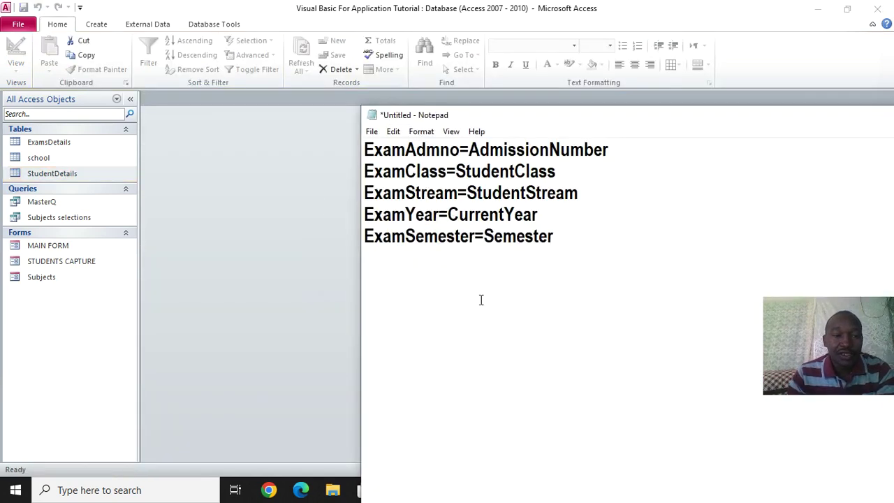
drag(525, 236, 345, 152)
click(396, 131)
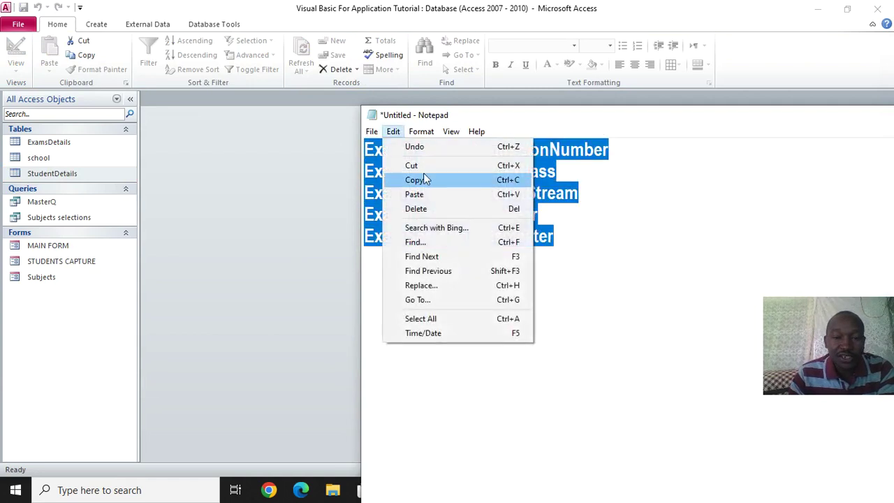
click(423, 179)
Save the notes as 'equation' in the Visual Basic For application VBA folder
click(373, 132)
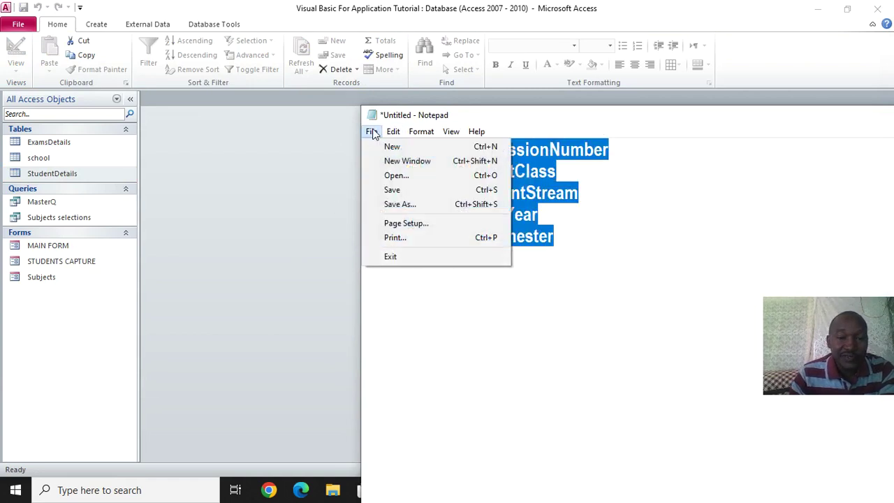
key(Escape)
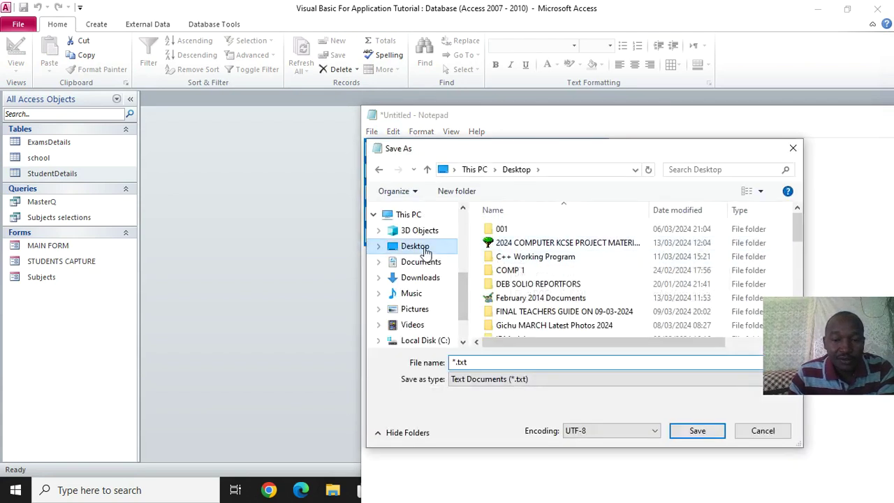
click(538, 311)
scroll(549, 311, down, 5)
click(551, 289)
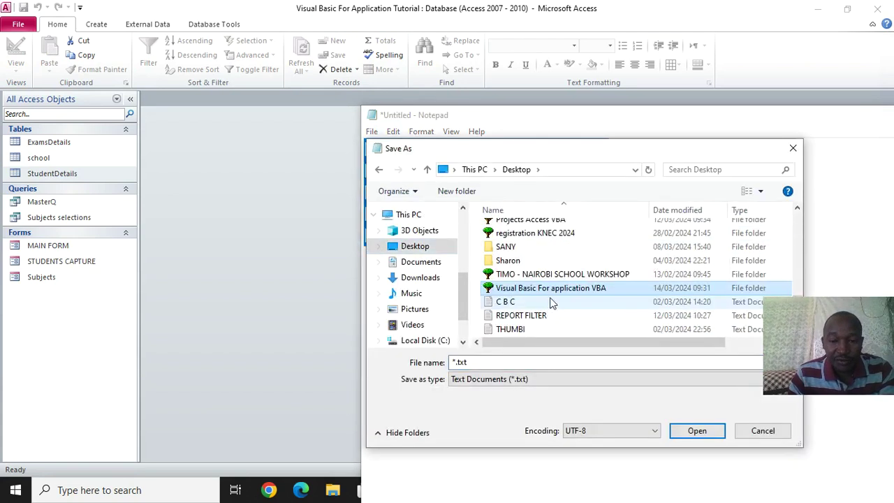
double_click(521, 289)
text(equation)
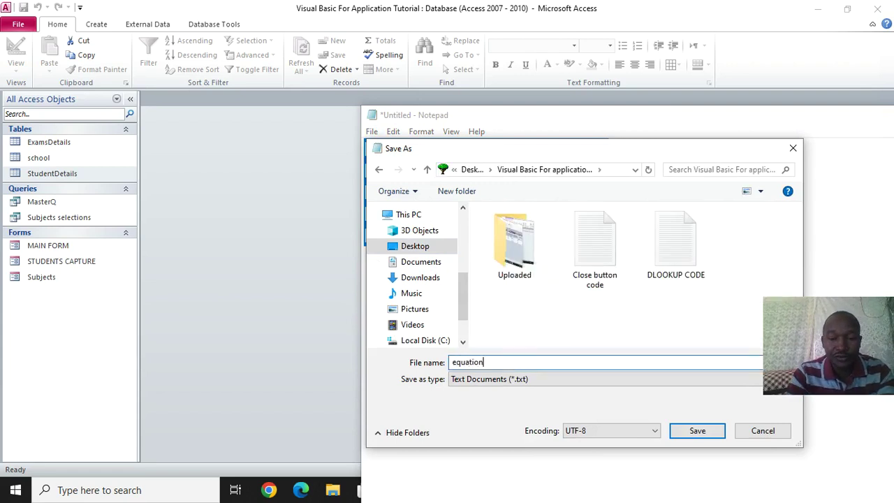
key(Return)
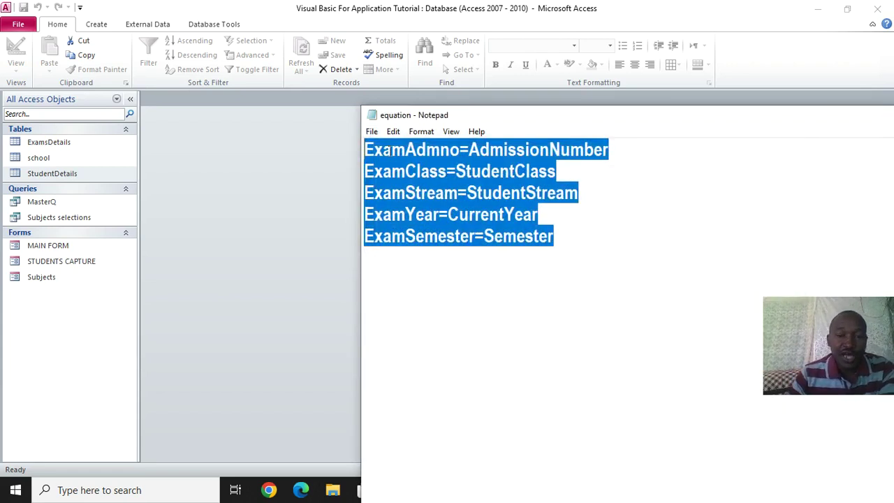
Copy the five Exam assignment lines again and bring up MAIN FORM's options in Access
click(394, 131)
click(443, 181)
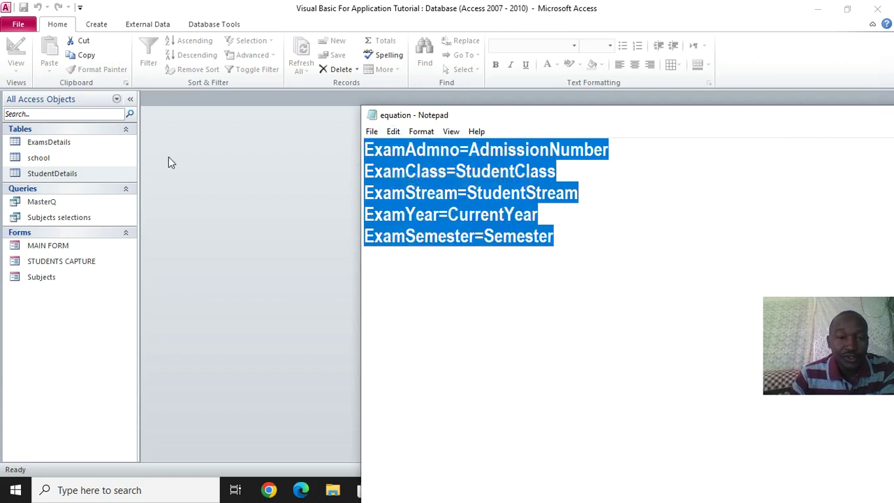
click(184, 144)
right_click(61, 246)
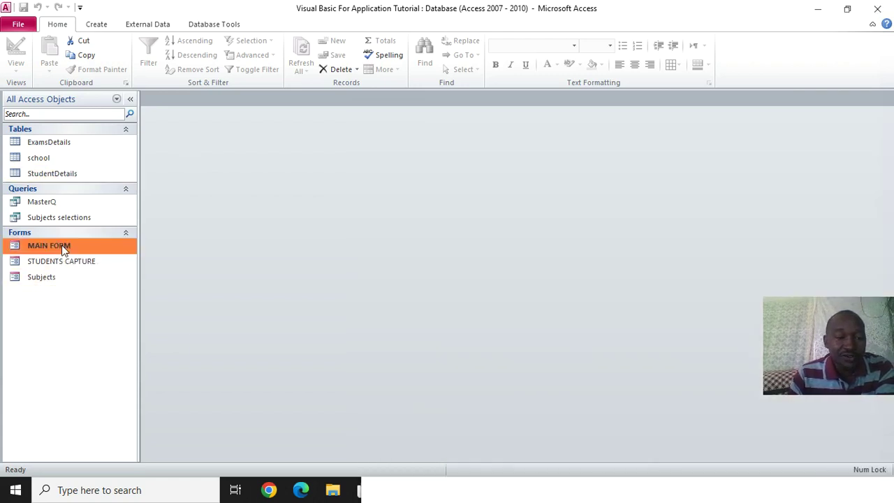
Open UNIT 1's On Click code in MAIN FORM and paste the five assignments into Toggle47_Click
click(124, 283)
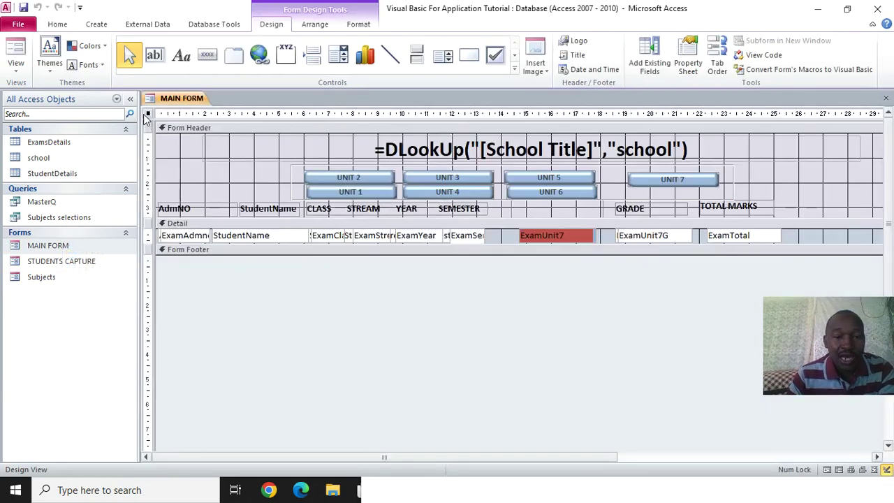
click(353, 193)
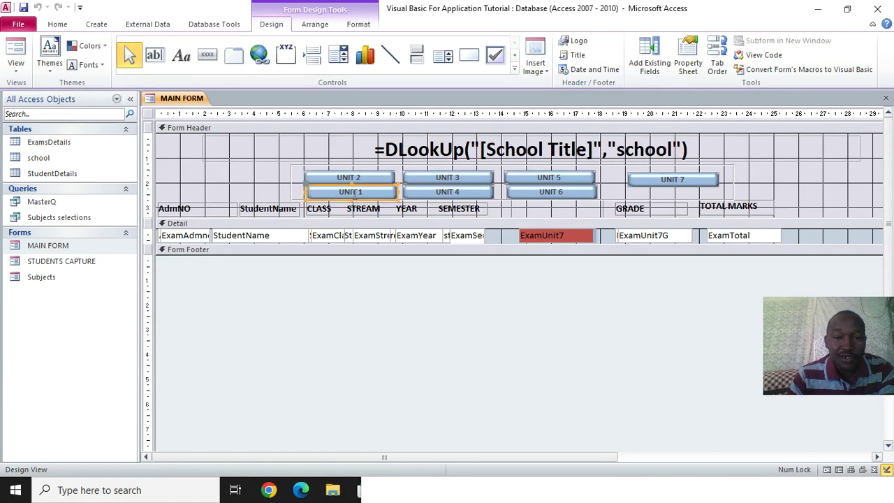
click(688, 62)
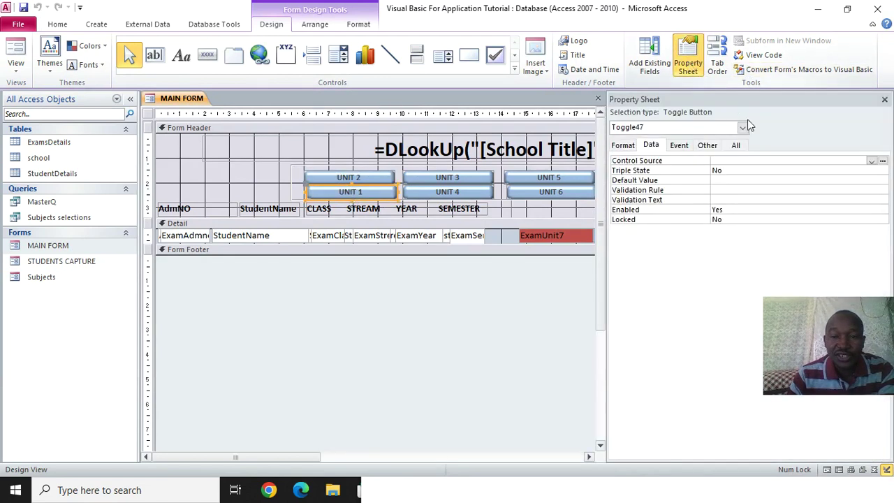
click(679, 145)
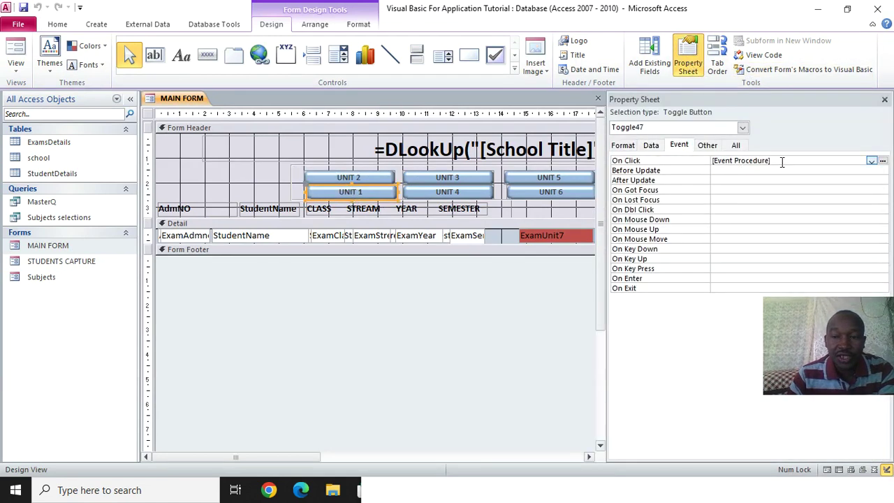
click(884, 161)
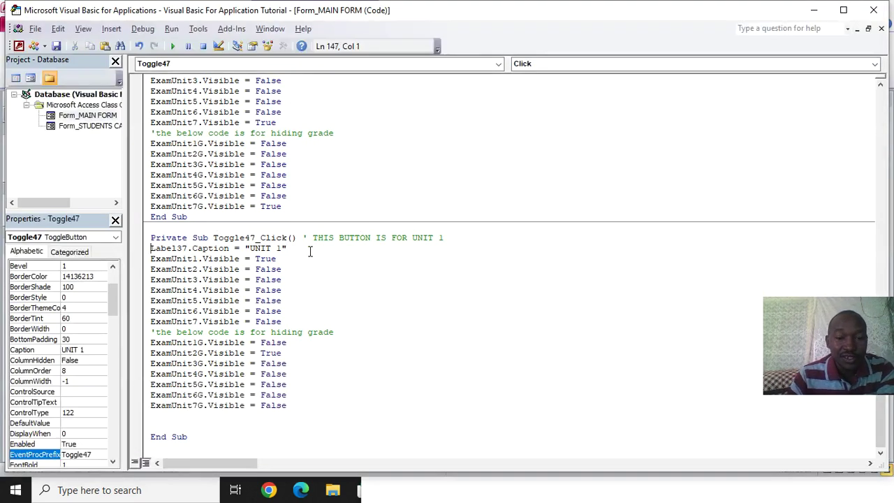
click(463, 240)
key(Return)
key(Return)
key(Return)
key(Return)
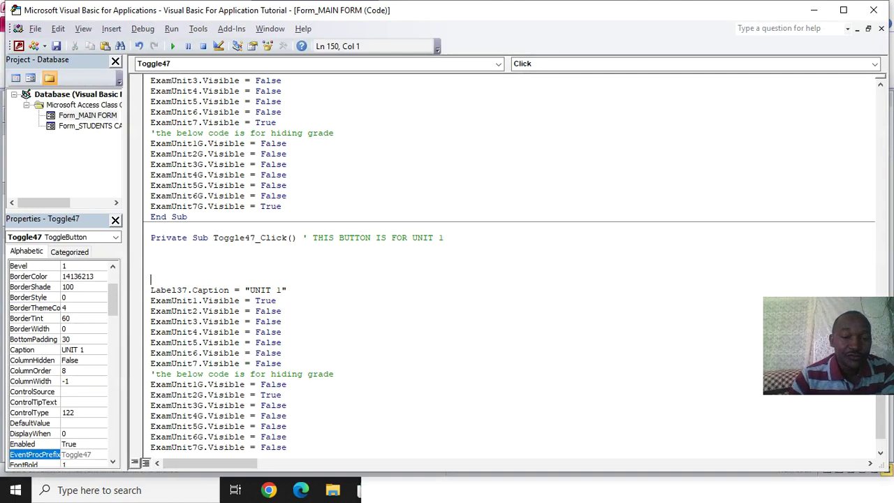
click(181, 260)
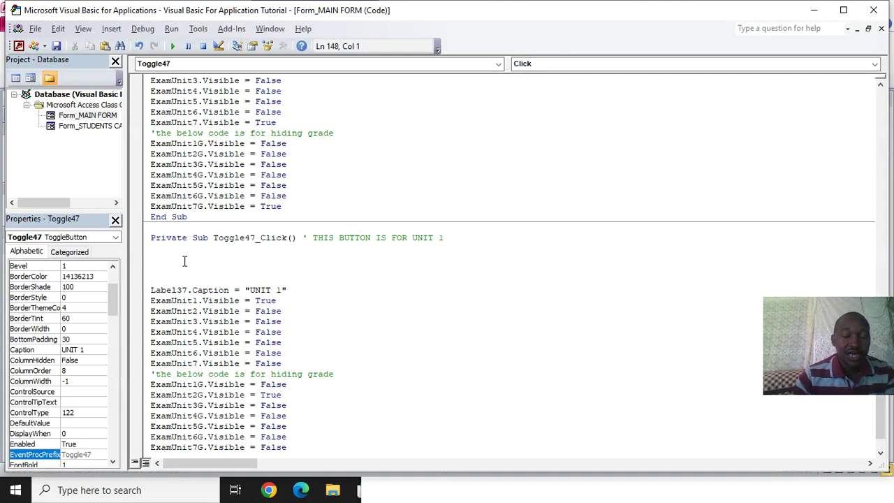
key(ctrl+v)
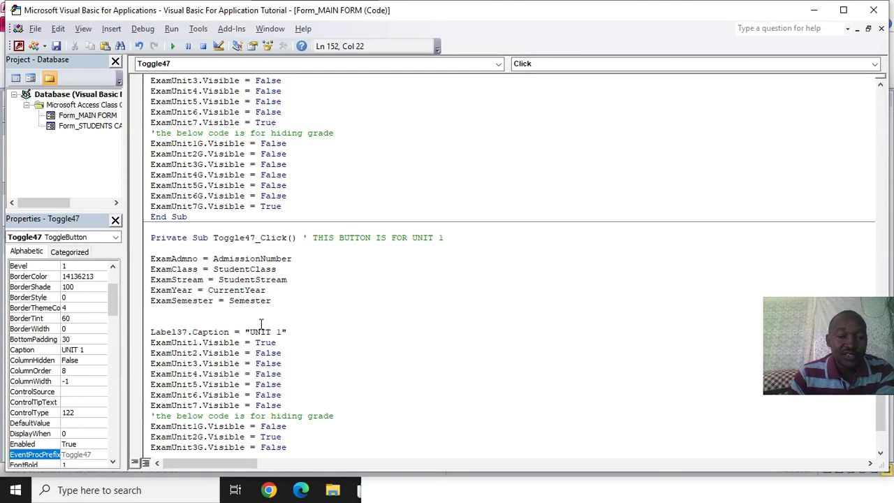
Paste the five Exam assignment lines at the top of Form_Load
scroll(255, 300, up, 15)
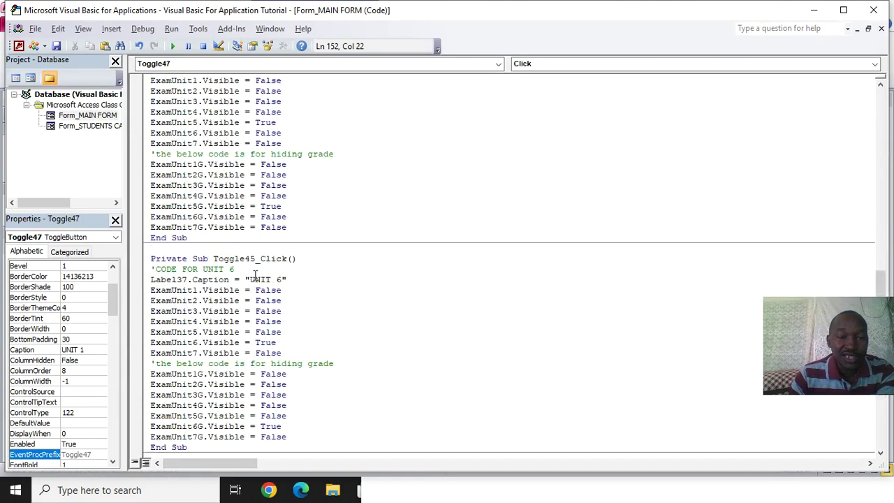
scroll(244, 265, up, 15)
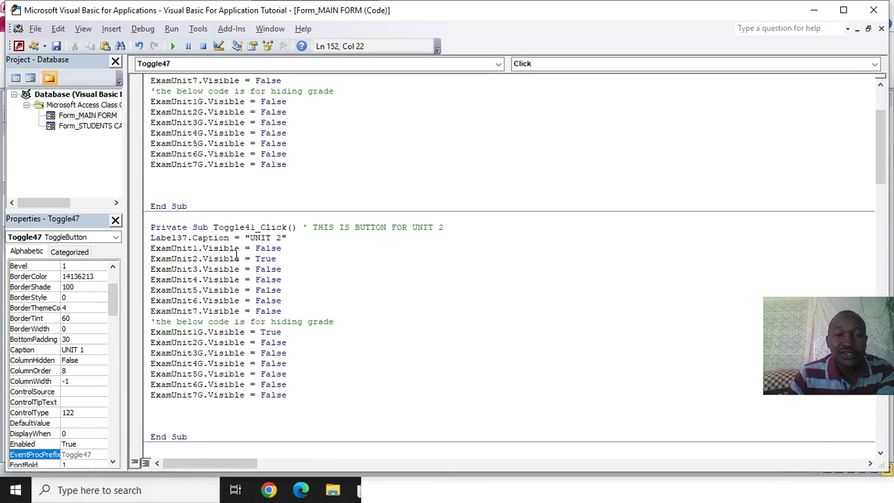
scroll(236, 255, up, 1)
click(289, 102)
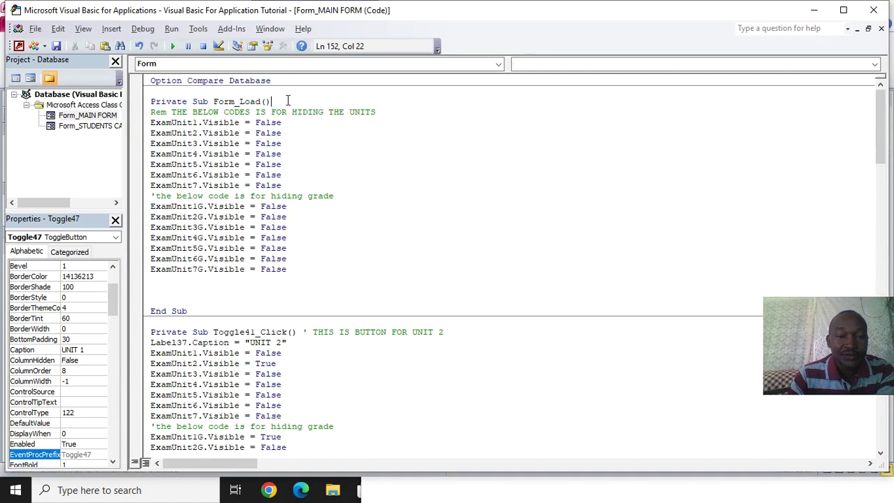
key(Return)
key(ctrl+v)
click(267, 154)
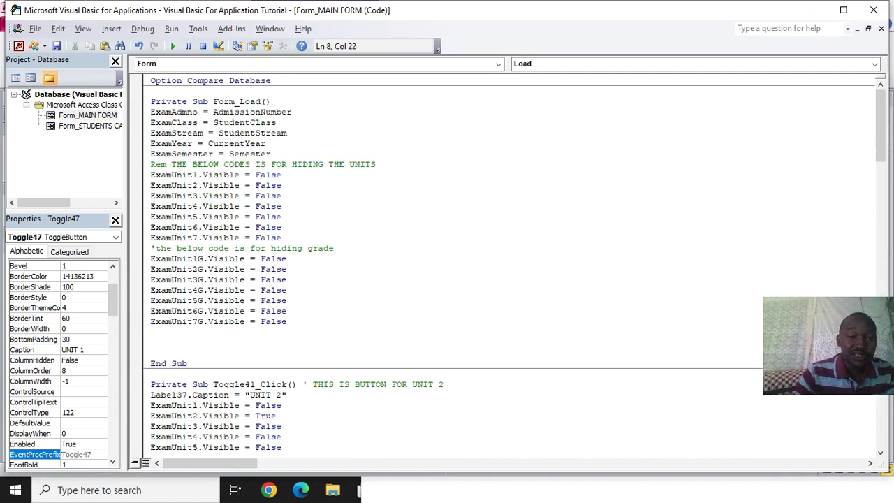
key(Return)
key(Return)
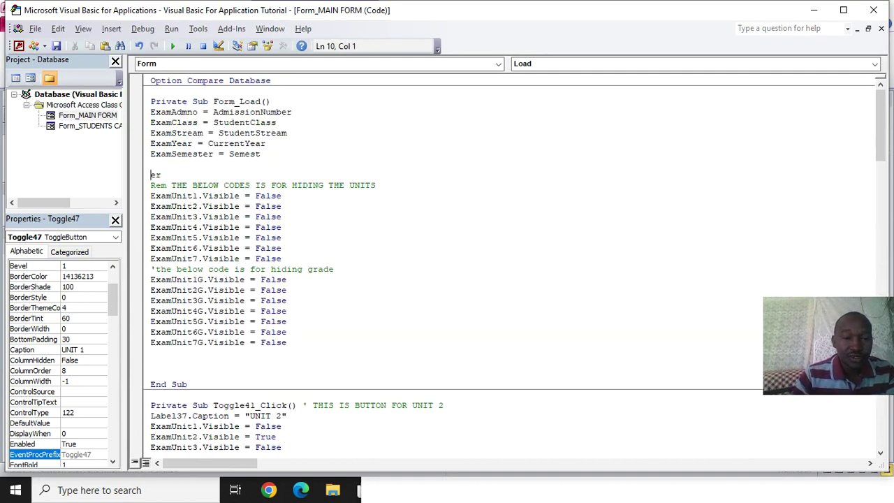
key(BackSpace)
key(BackSpace)
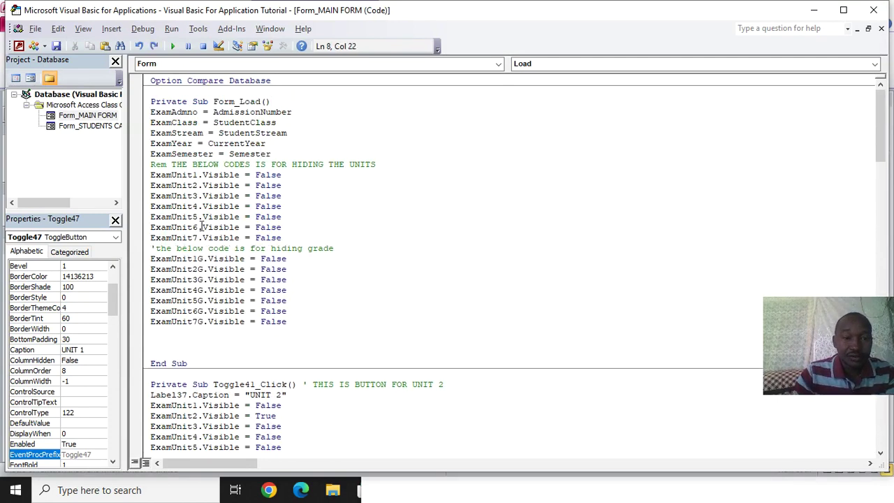
scroll(199, 185, down, 7)
click(227, 352)
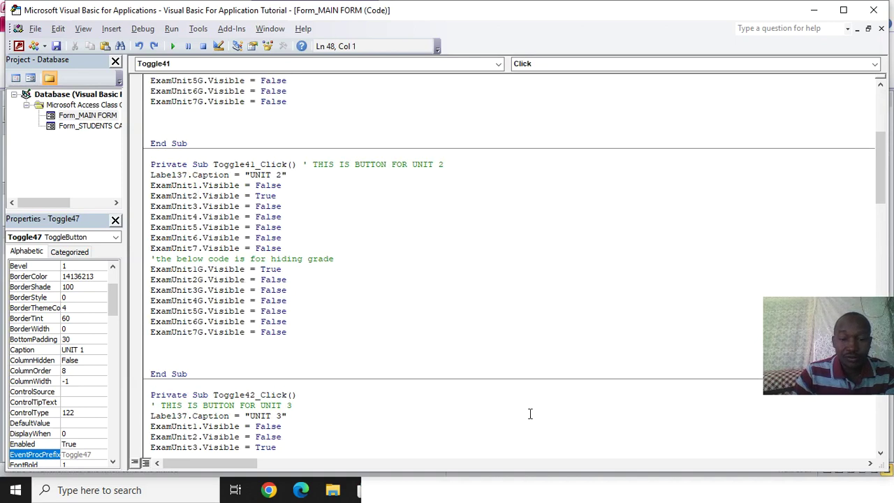
click(359, 489)
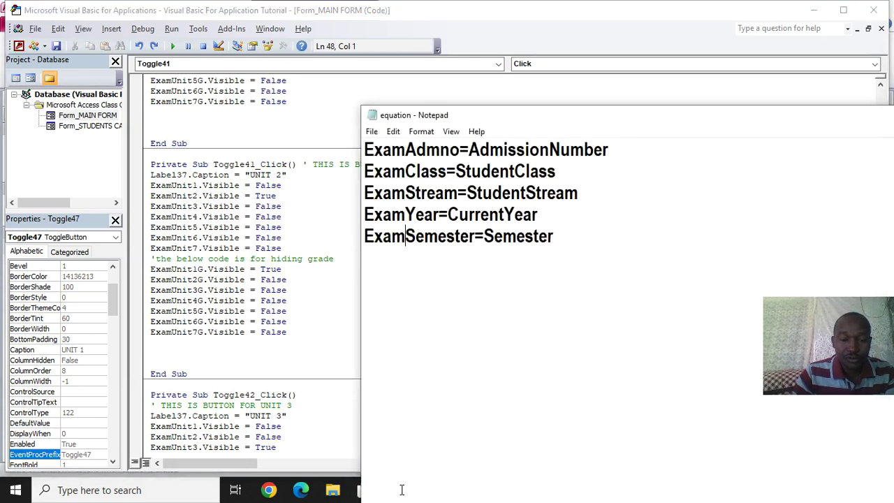
click(863, 6)
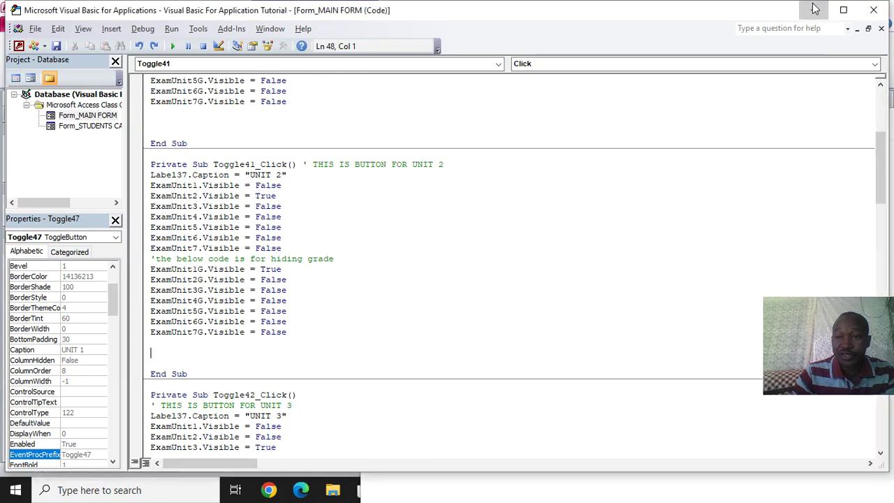
drag(673, 113, 723, 408)
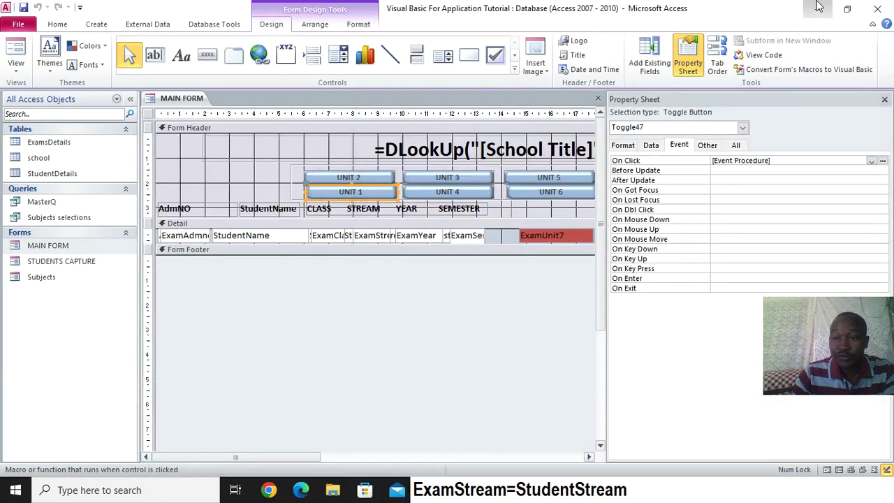
click(817, 7)
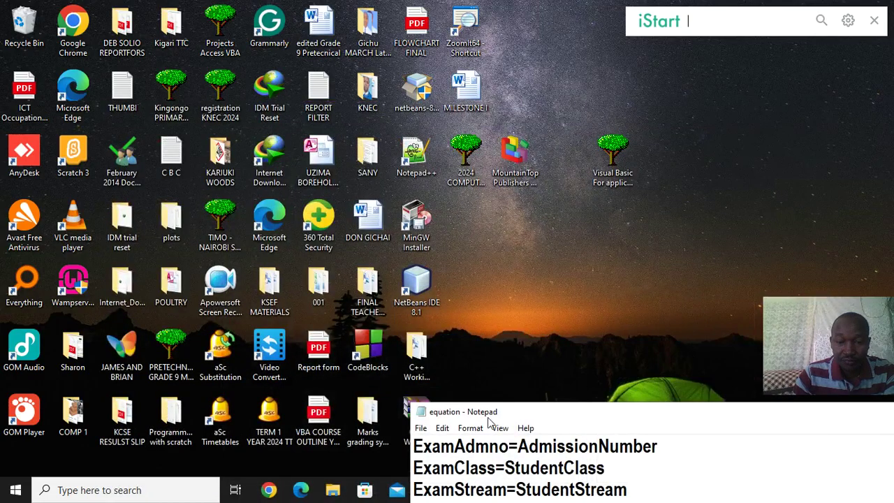
drag(491, 417, 482, 476)
drag(644, 476, 19, 417)
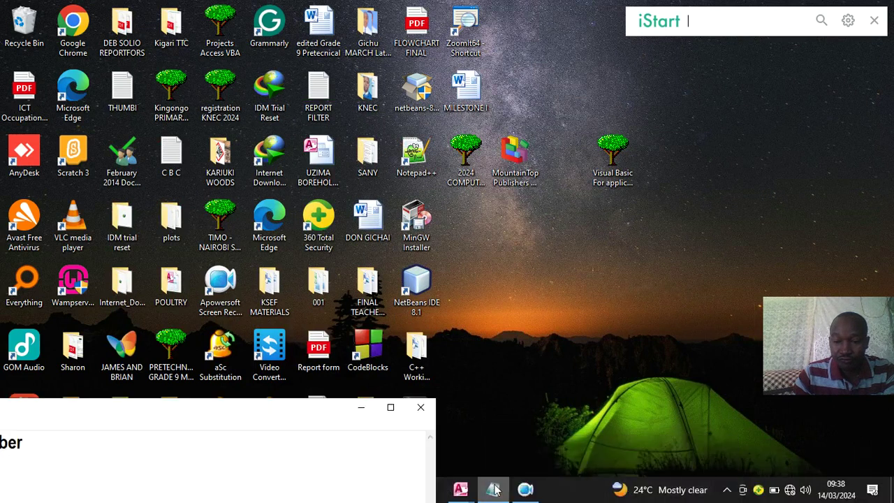
click(525, 488)
click(319, 423)
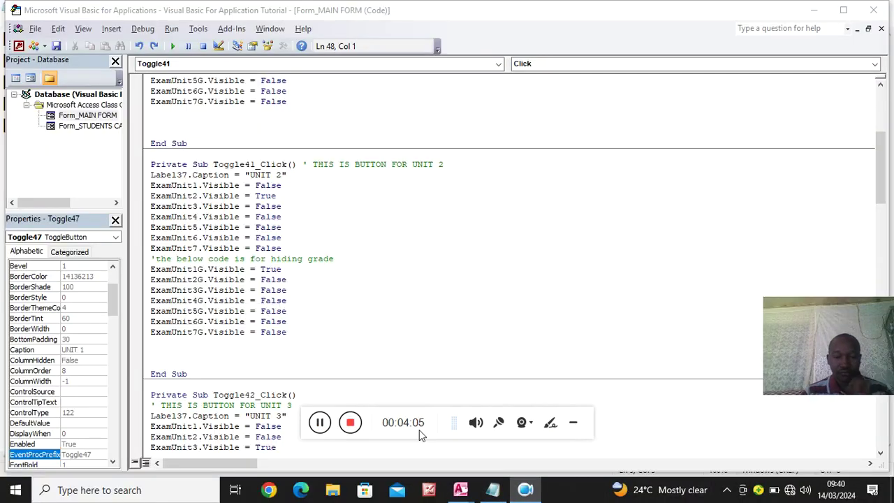
Paste the five Exam assignments into Toggle41_Click and Toggle42_Click (UNIT 2 and 3)
click(572, 423)
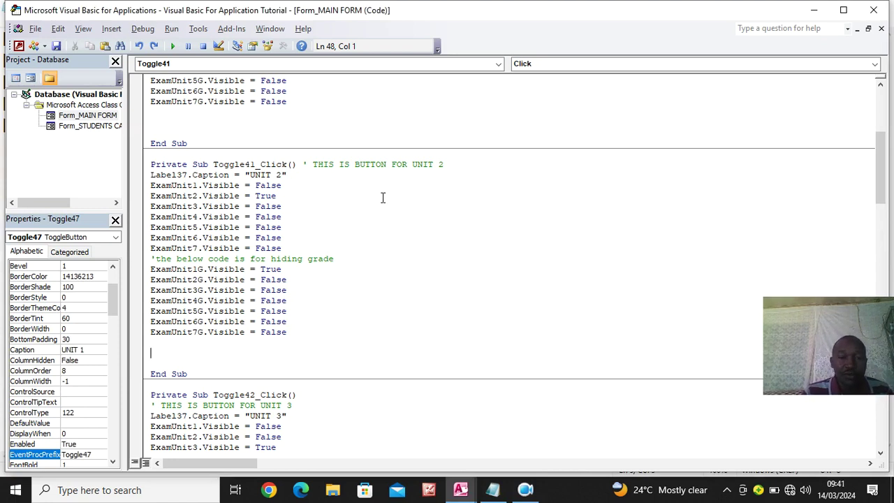
click(466, 164)
key(Return)
key(Return)
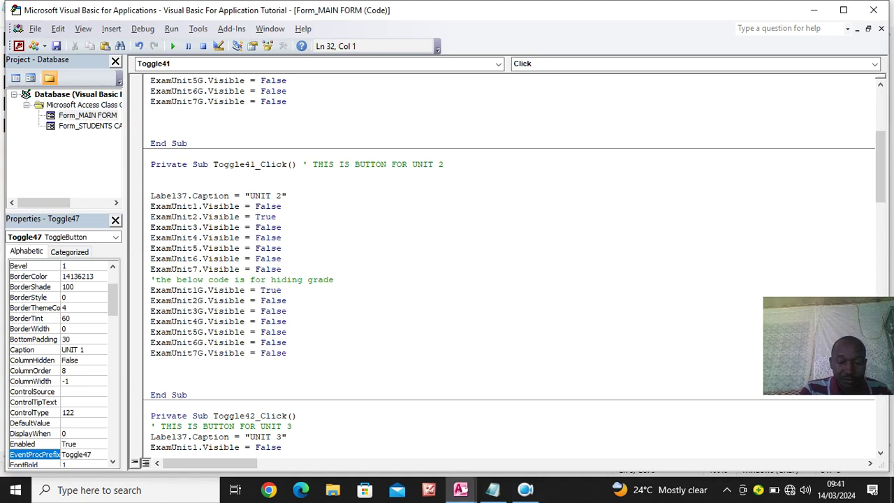
text(ExamAdmno = AdmissionNumber ExamClass = StudentClass ExamStream = StudentStream ExamYear = CurrentYear ExamSemester = Semester)
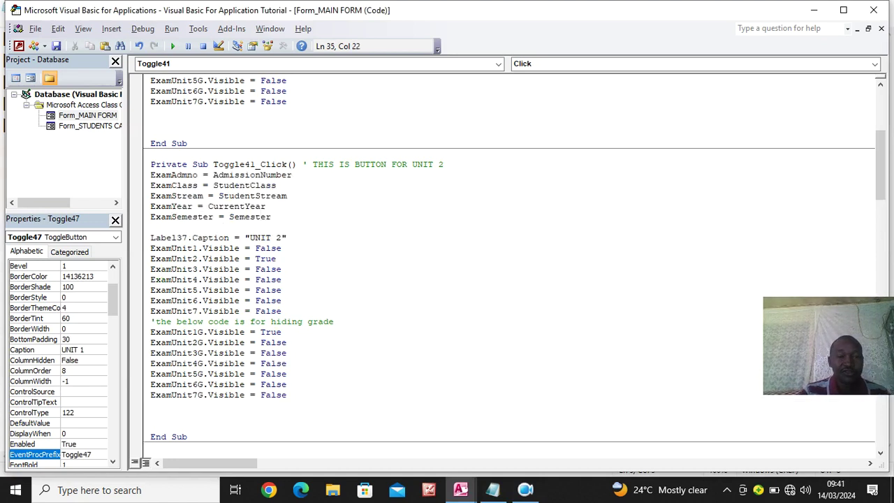
scroll(459, 110, up, 7)
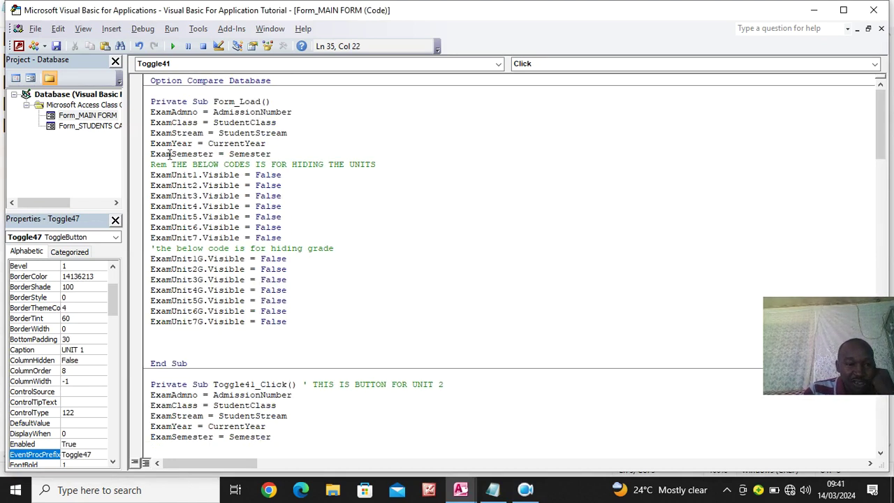
scroll(169, 155, down, 14)
scroll(201, 185, down, 3)
click(308, 153)
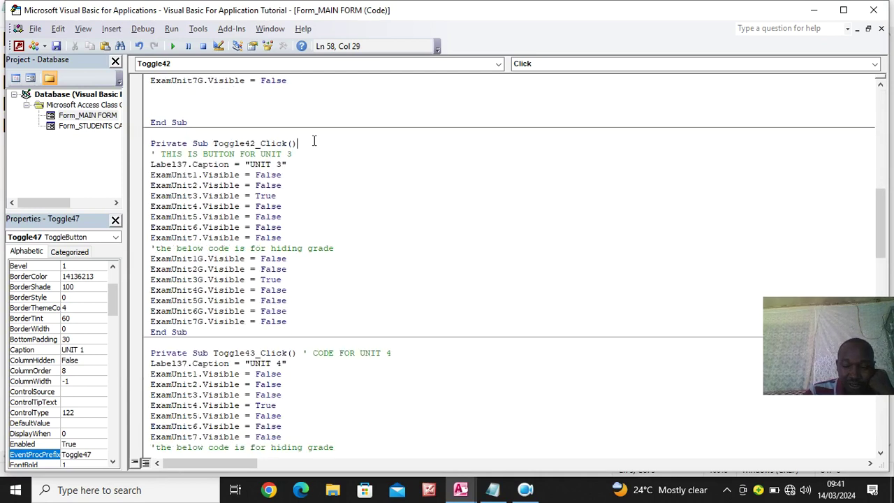
key(Return)
text(ExamAdmno = AdmissionNumber ExamClass = StudentClass ExamStream = StudentStream ExamYear = CurrentYear ExamSemester = Semester)
click(261, 195)
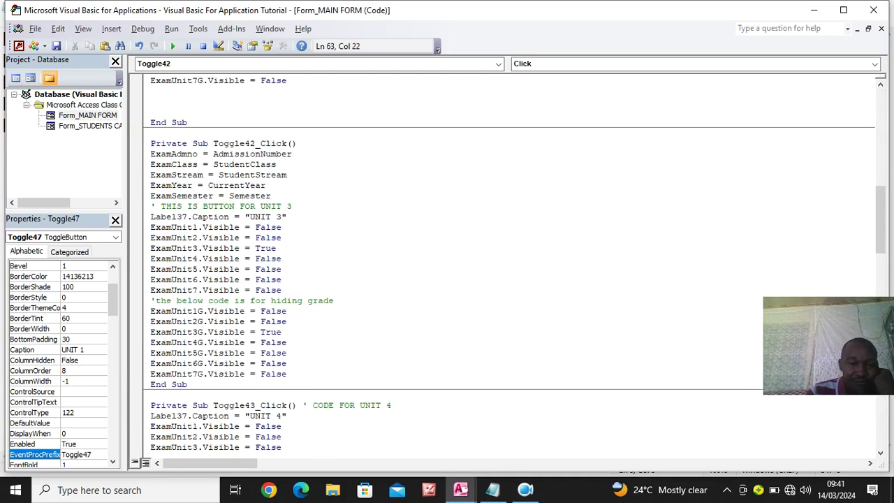
key(Return)
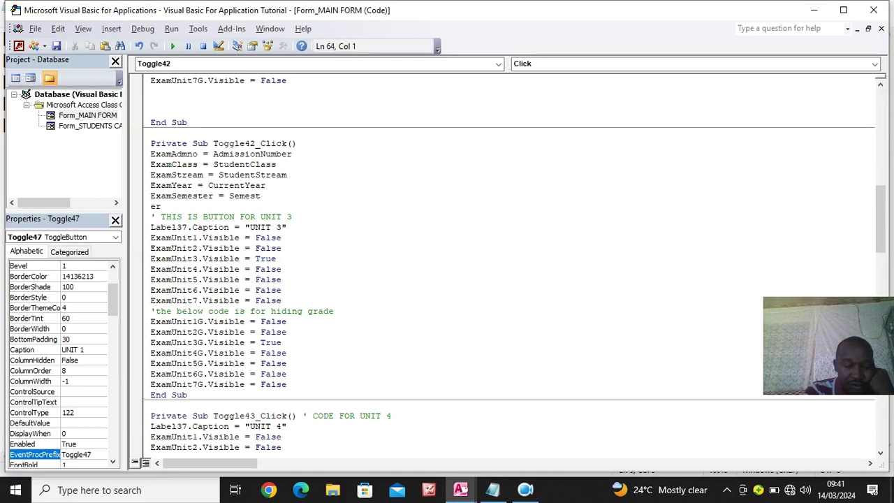
key(ctrl+z)
Insert the five Exam assignments at the top of the UNIT 4 and UNIT 5 procedures
scroll(314, 144, down, 8)
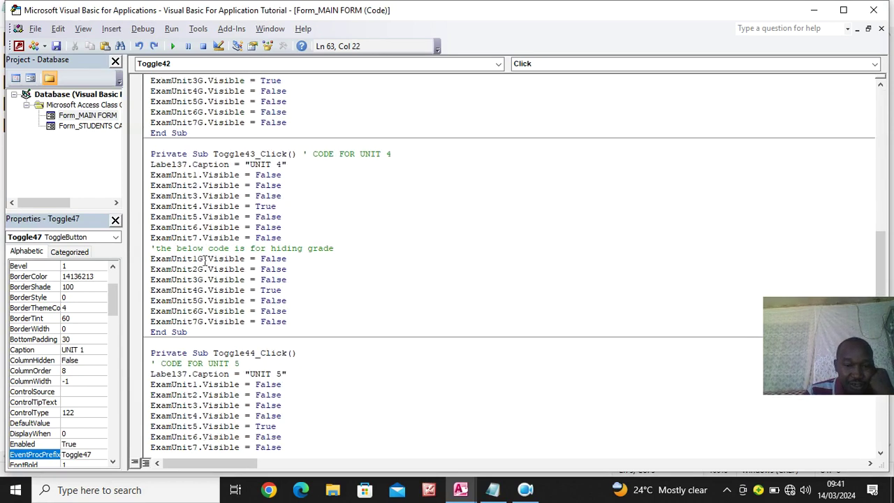
click(393, 153)
key(Return)
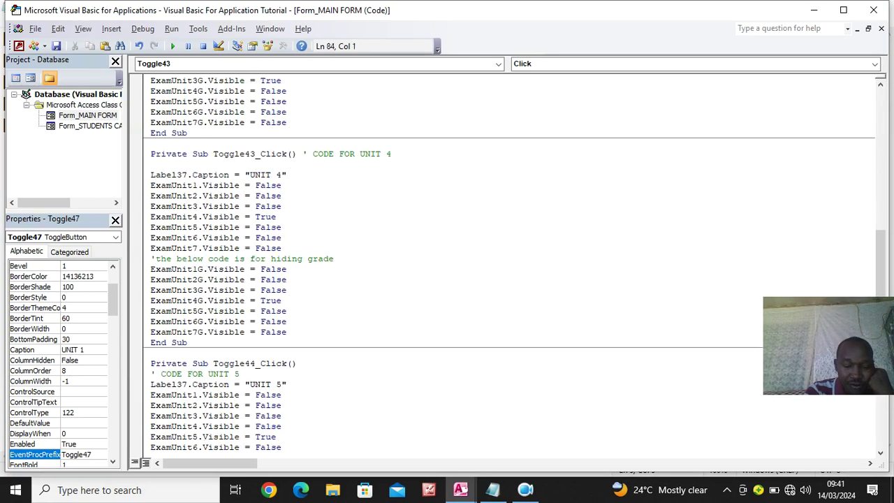
text(ExamAdmno = AdmissionNumber ExamClass = StudentClass ExamStream = StudentStream ExamYear = CurrentYear ExamSemester = Semester)
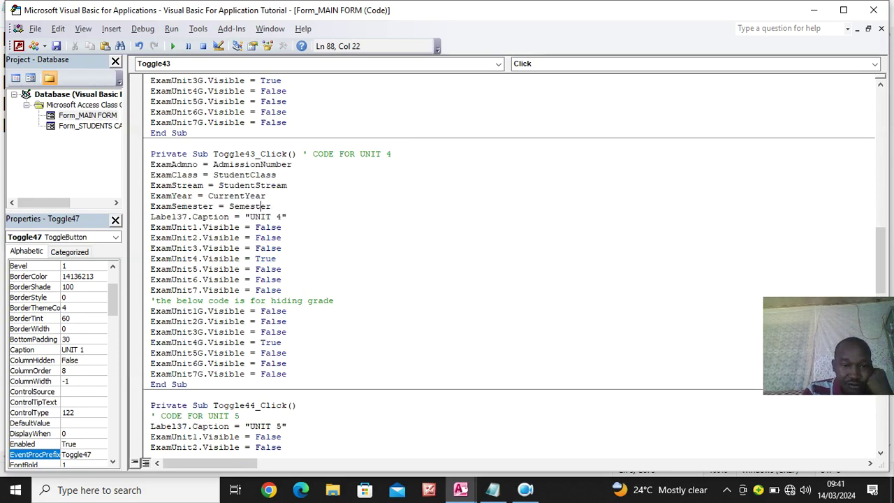
click(281, 206)
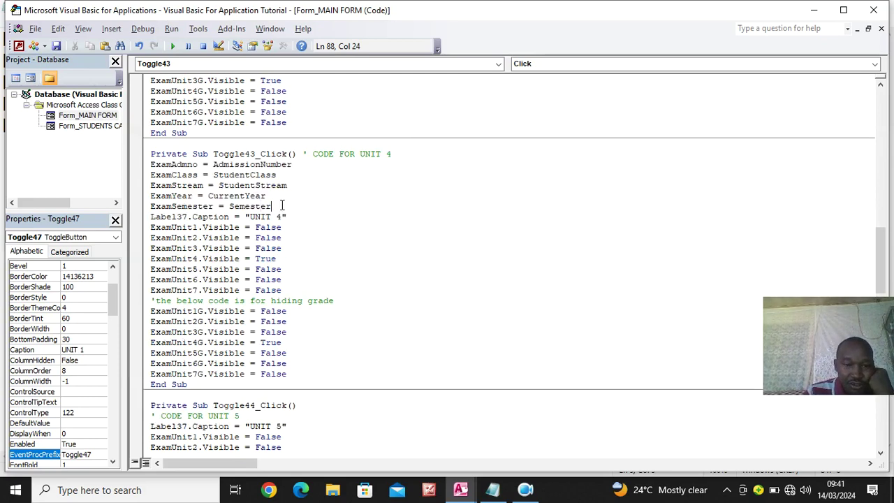
key(Return)
scroll(293, 209, down, 8)
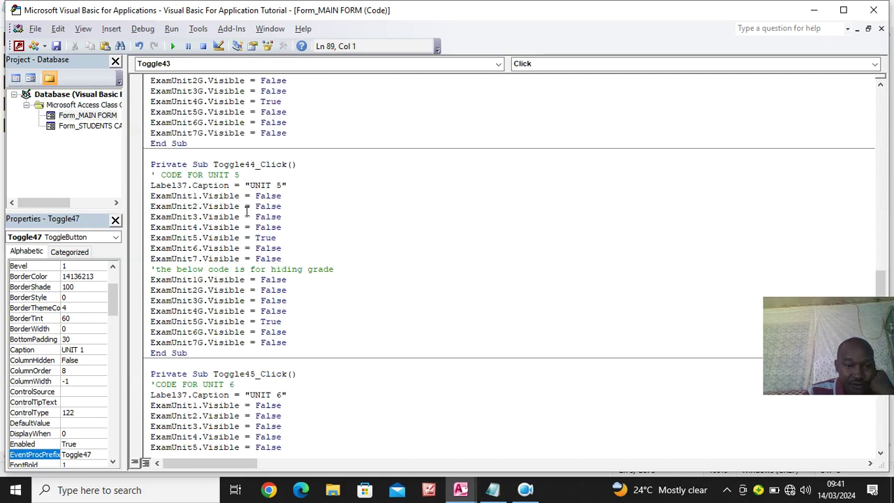
click(282, 173)
key(Return)
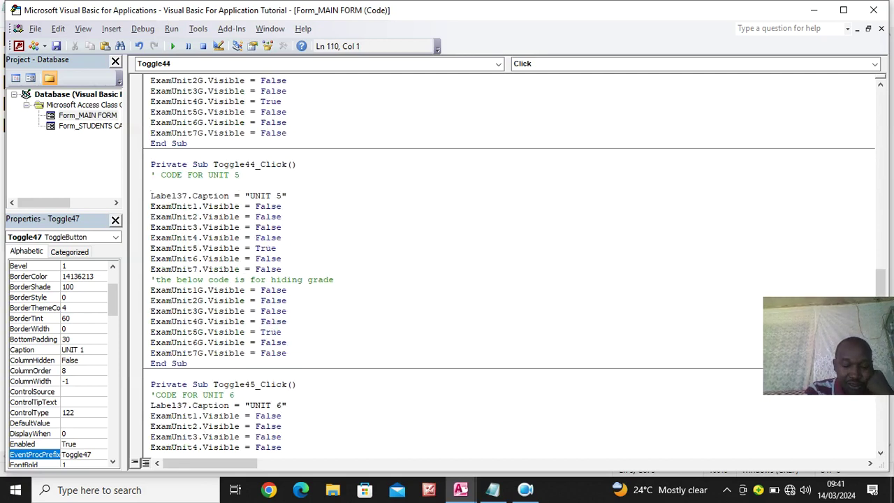
text(ExamAdmno = AdmissionNumber ExamClass = StudentClass ExamStream = StudentStream ExamYear = CurrentYear ExamSemester = Semester)
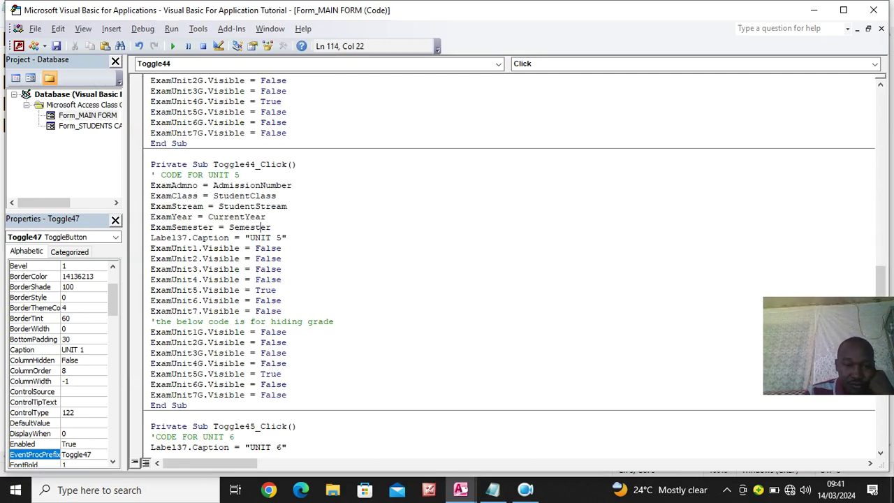
key(Return)
key(Return)
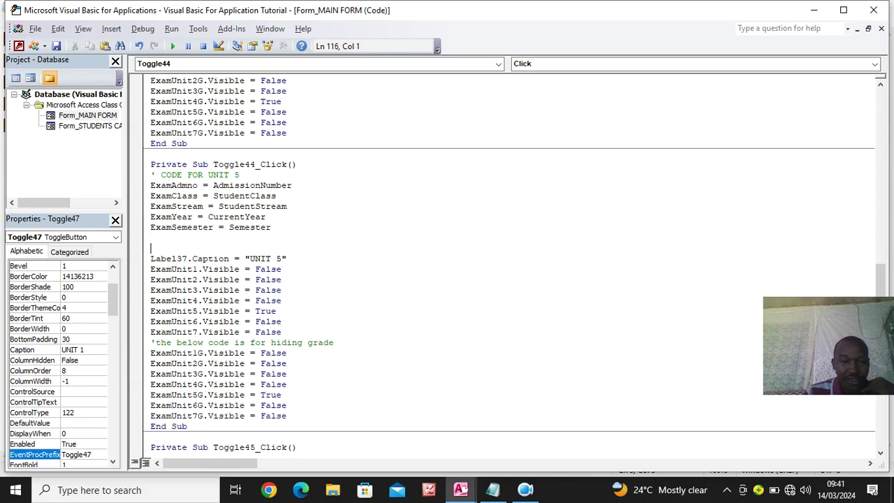
Insert the five Exam assignments at the top of the UNIT 6 and UNIT 7 procedures
scroll(292, 222, down, 8)
click(297, 206)
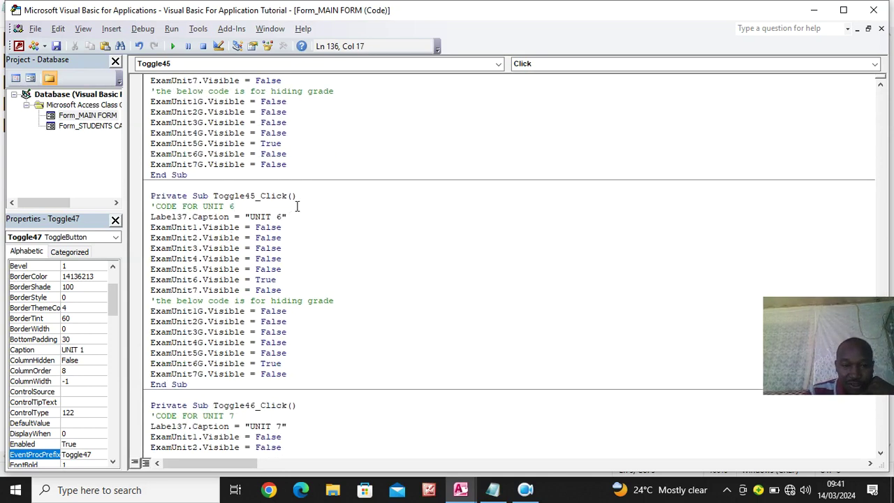
key(Return)
key(Return)
text(ExamAdmno = AdmissionNumber ExamClass = StudentClass ExamStream = StudentStream ExamYear = CurrentYear ExamSemester = Semester)
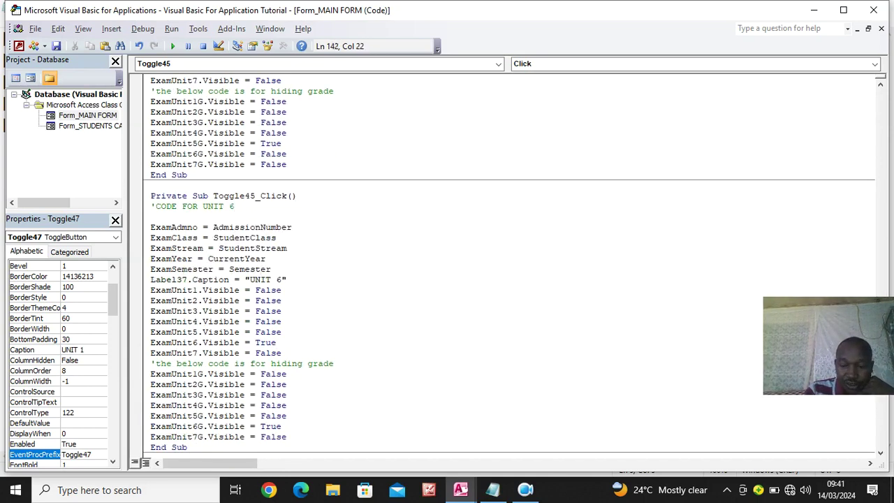
key(Return)
key(Return)
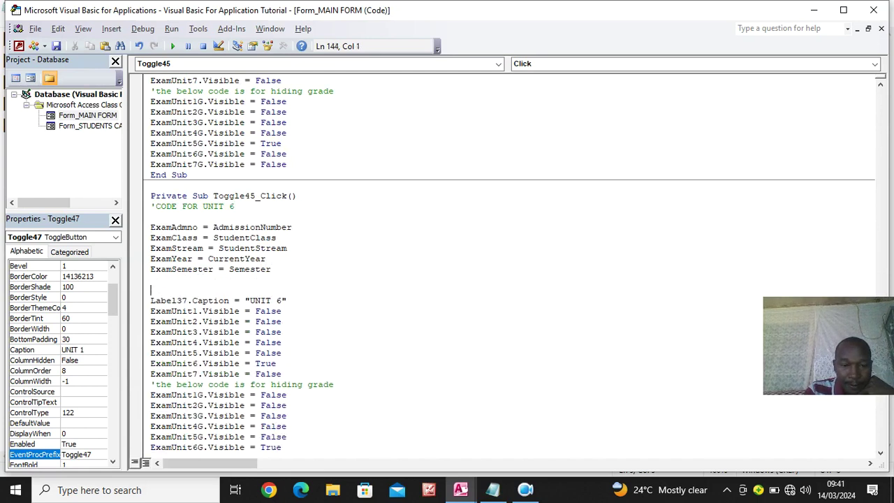
scroll(206, 203, down, 12)
click(247, 124)
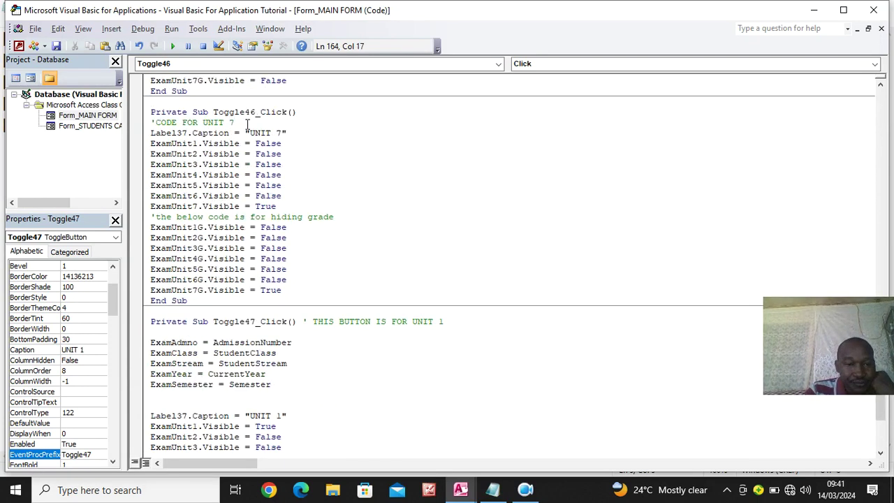
key(Return)
key(Return)
key(Return)
text(ExamAdmno = AdmissionNumber ExamClass = StudentClass ExamStream = StudentStream ExamYear = CurrentYear ExamSemester = Semester)
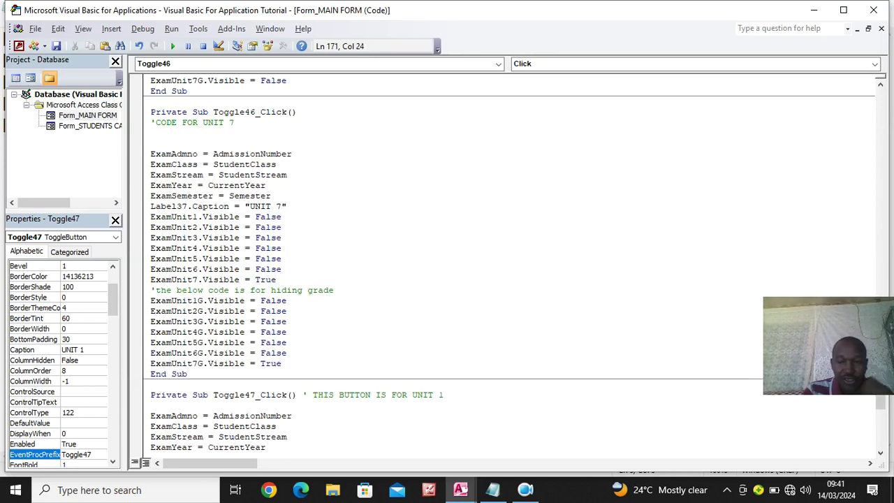
key(Return)
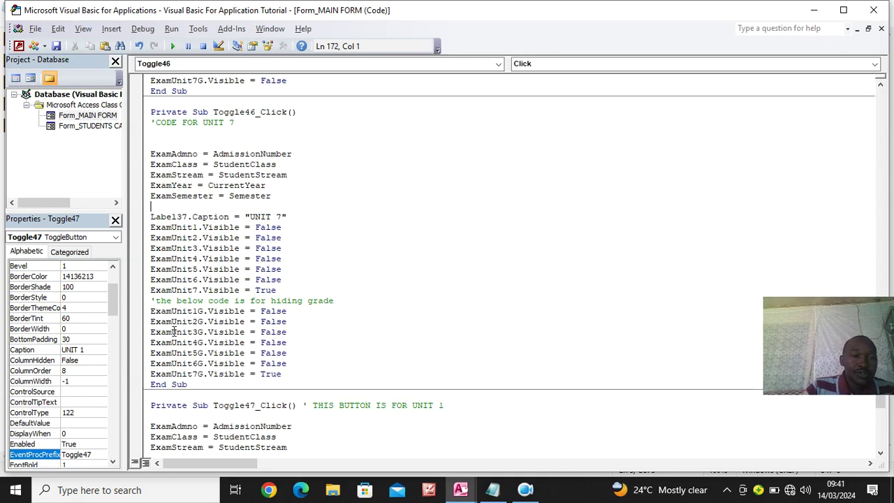
scroll(174, 332, up, 20)
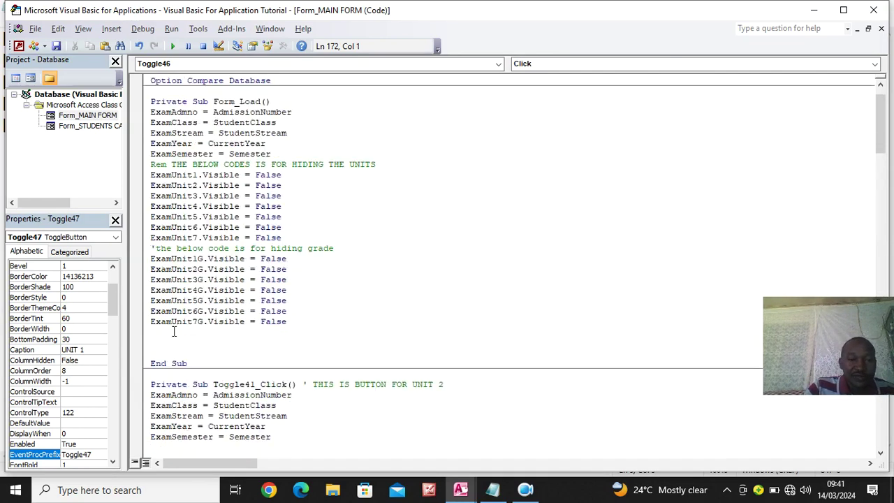
Add Option Explicit on the module's second line and close the VBA editor
click(221, 91)
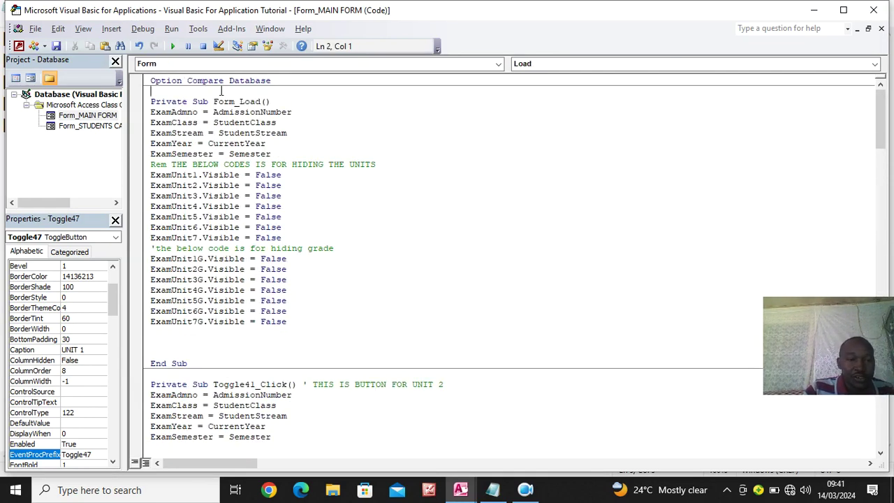
text(option ex)
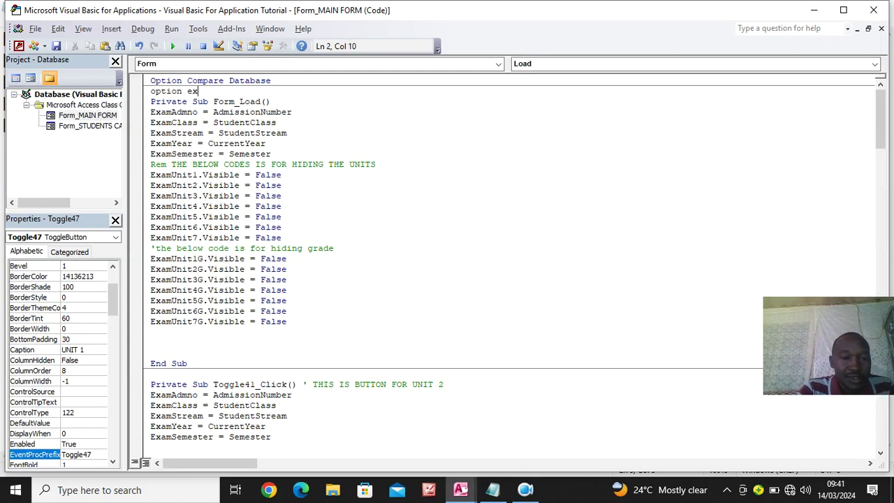
text(plicit)
key(Return)
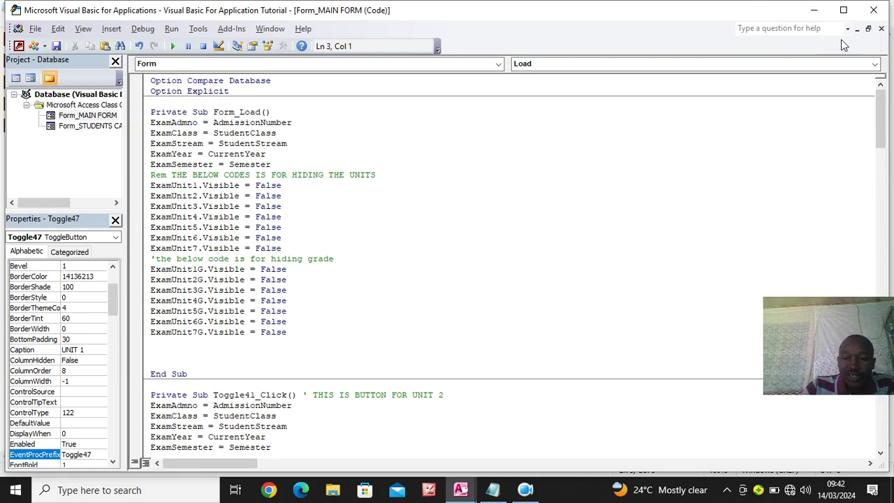
click(882, 16)
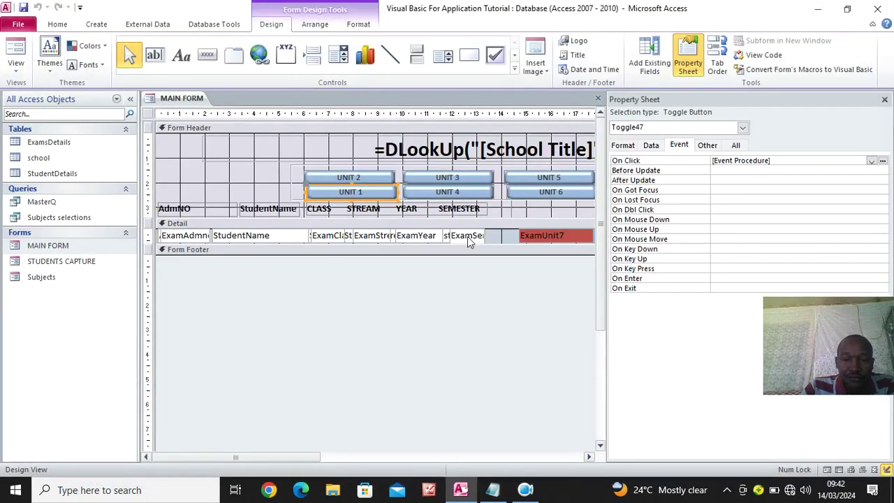
click(26, 9)
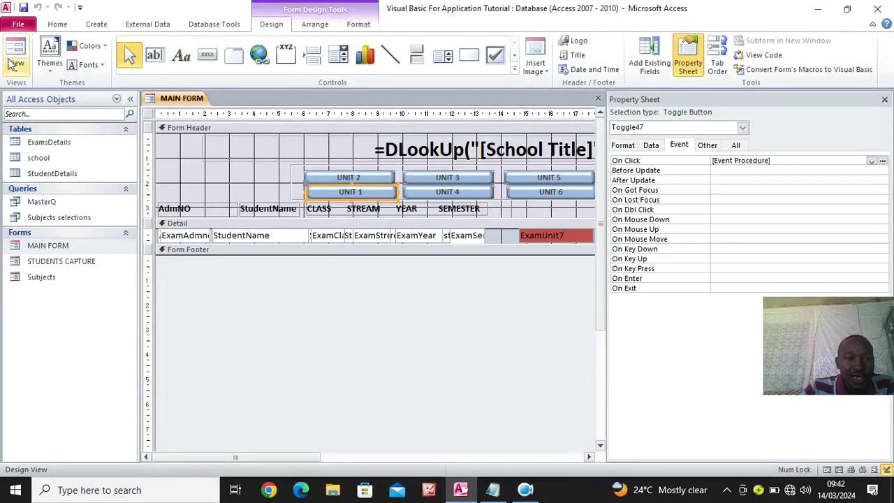
click(14, 47)
click(348, 164)
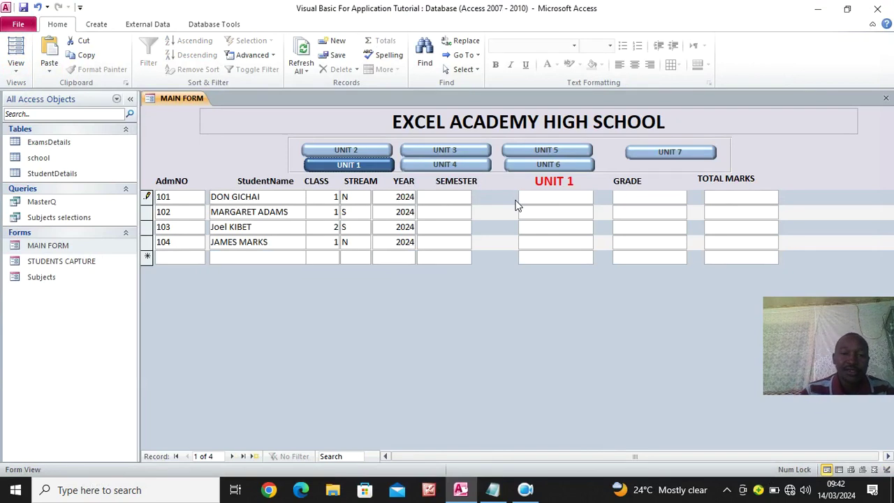
right_click(349, 302)
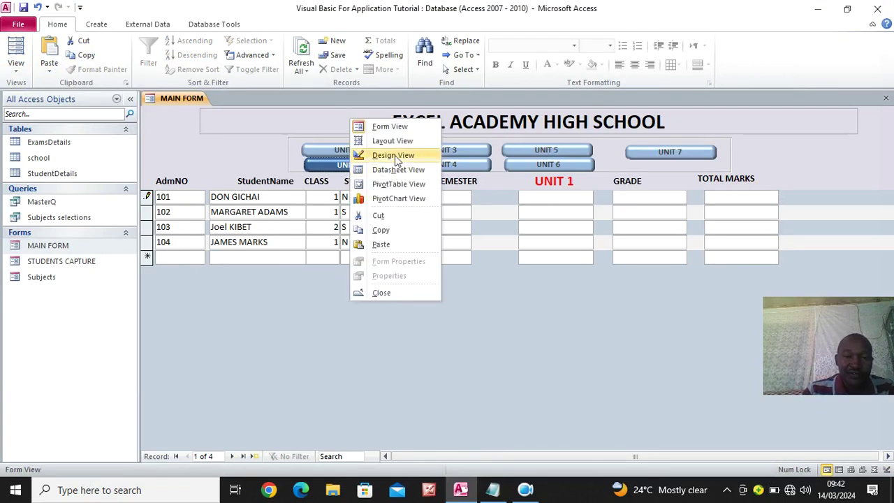
click(393, 155)
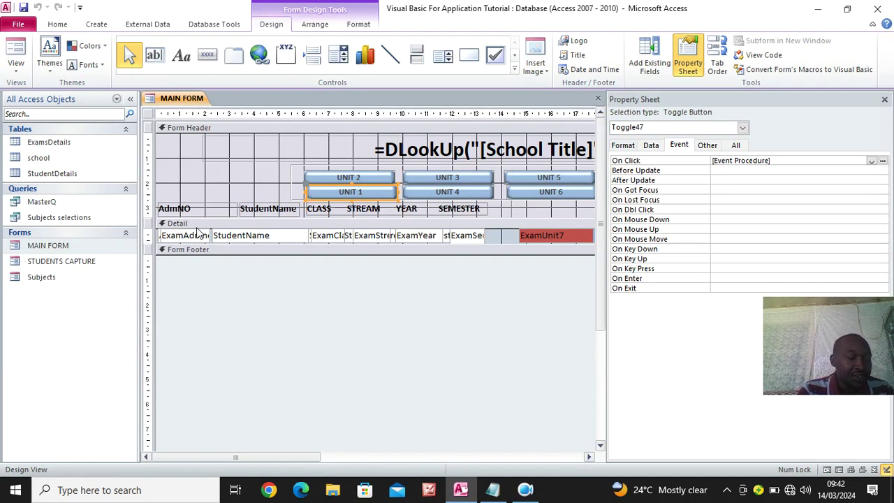
Close the Property Sheet and drag the Detail section edge down to make it taller
click(884, 100)
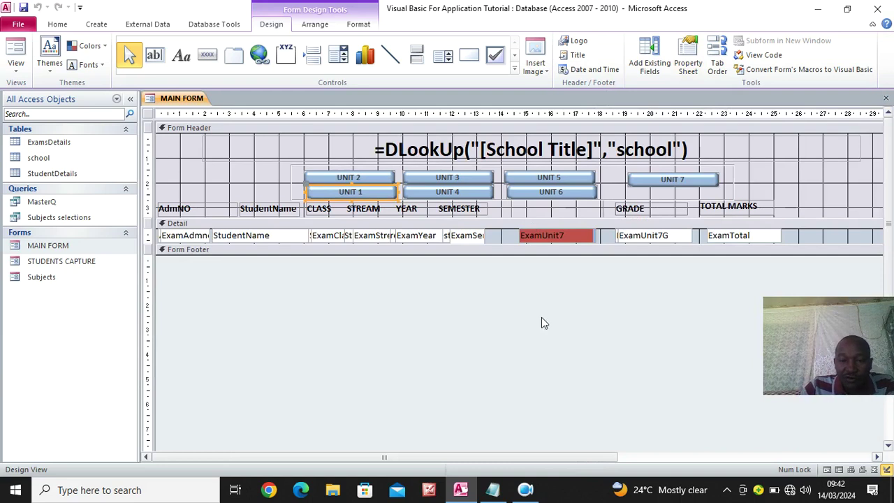
click(548, 238)
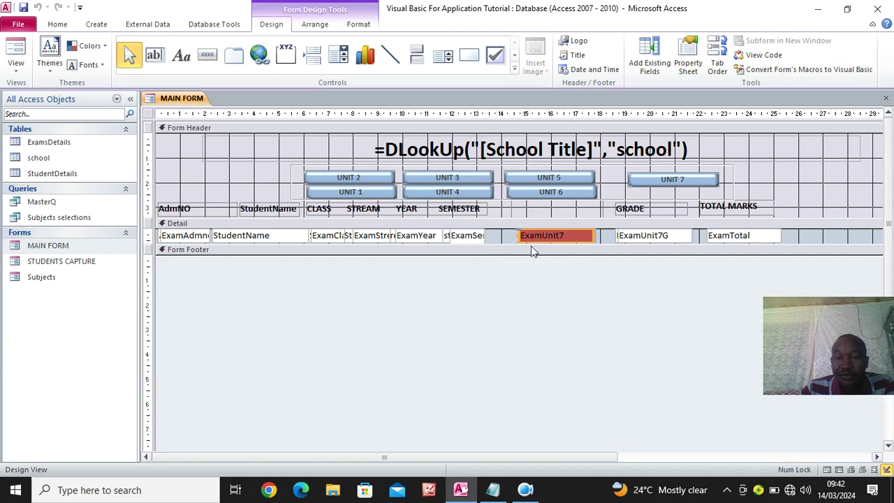
drag(597, 241, 632, 357)
Spread the stacked ExamUnit7 through ExamUnit2 boxes out below the student row, uncovering ExamUnit1
drag(556, 240, 441, 274)
drag(552, 239, 651, 271)
drag(566, 241, 562, 303)
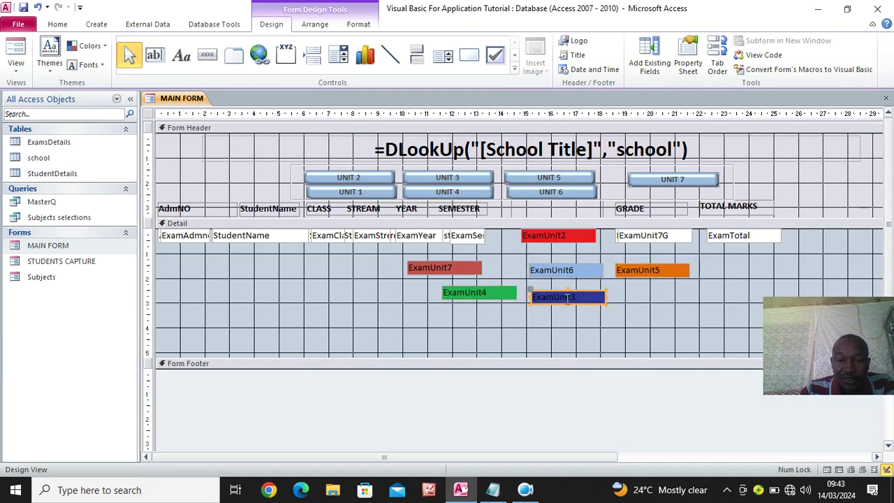
drag(562, 237, 562, 260)
click(561, 237)
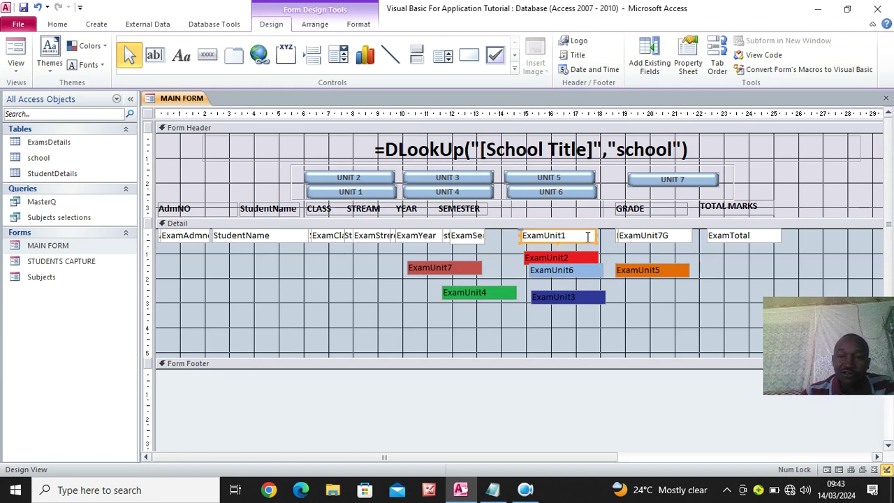
Set ExamUnit1's On Lost Focus to [Event Procedure] and open its ExamUnit1_LostFocus code stub
click(688, 64)
click(679, 146)
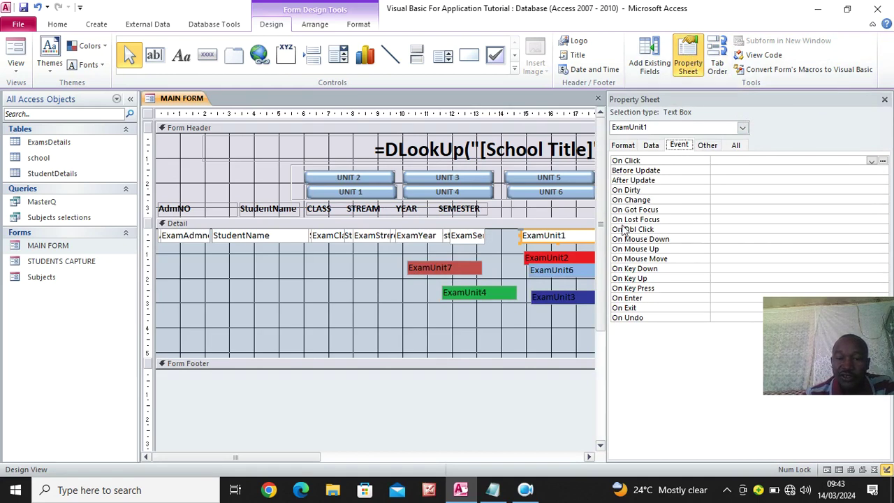
click(728, 218)
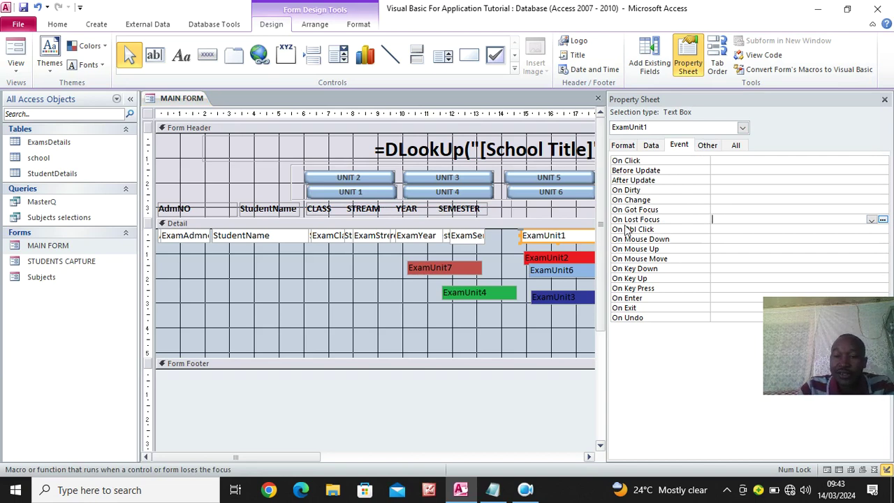
click(871, 219)
click(810, 229)
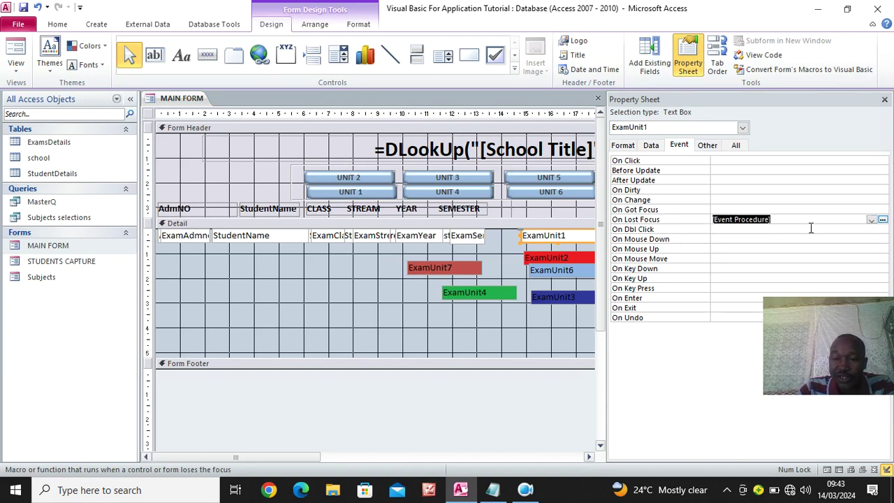
click(882, 220)
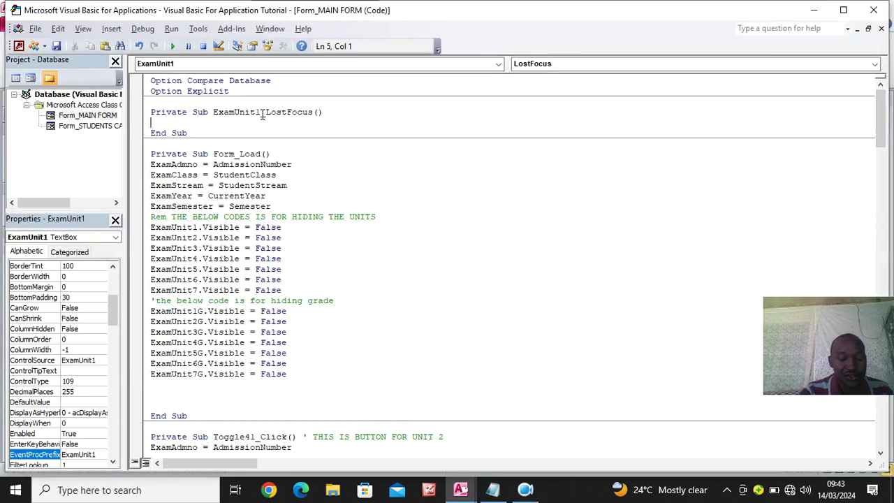
Paste the five field assignments into ExamUnit1_LostFocus and duplicate it as ExamUnit2_LostFocus
text(ExamAdmno = AdmissionNumber ExamClass = StudentClass ExamStream = StudentStream ExamYear = CurrentYear ExamSemester = Semester)
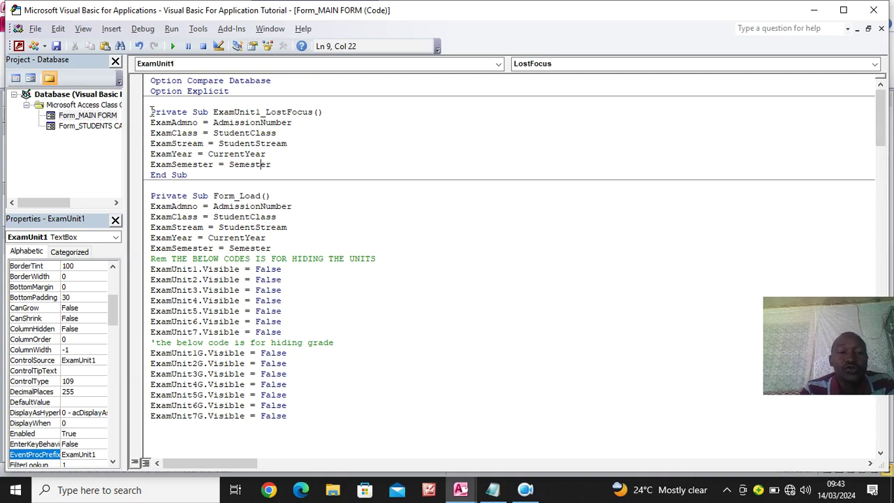
drag(152, 110, 195, 175)
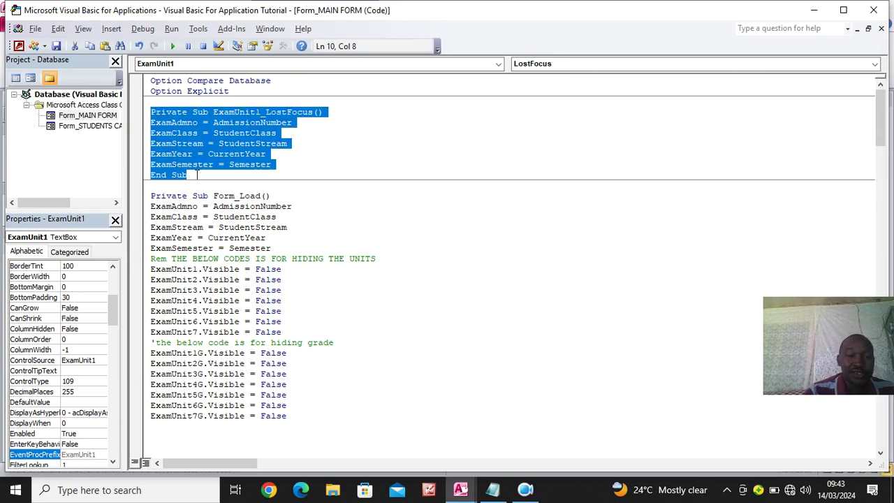
click(212, 176)
key(Return)
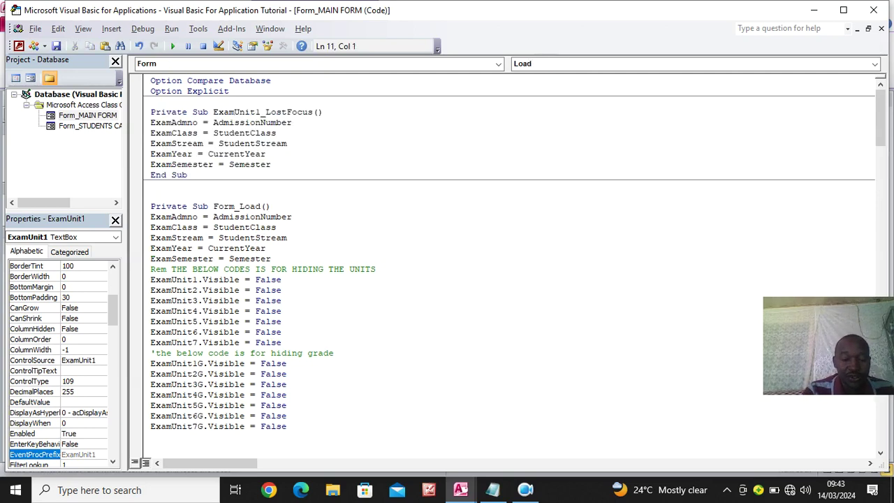
text(Private Sub ExamUnit1_LostFocus() ExamAdmno = AdmissionNumber ExamClass = StudentClass ExamStream = StudentStream ExamYear = CurrentYear ExamSemester = Semester End Sub)
click(256, 185)
key(Delete)
text(2)
Add copies of the procedure renamed ExamUnit3_LostFocus and ExamUnit4_LostFocus
click(219, 248)
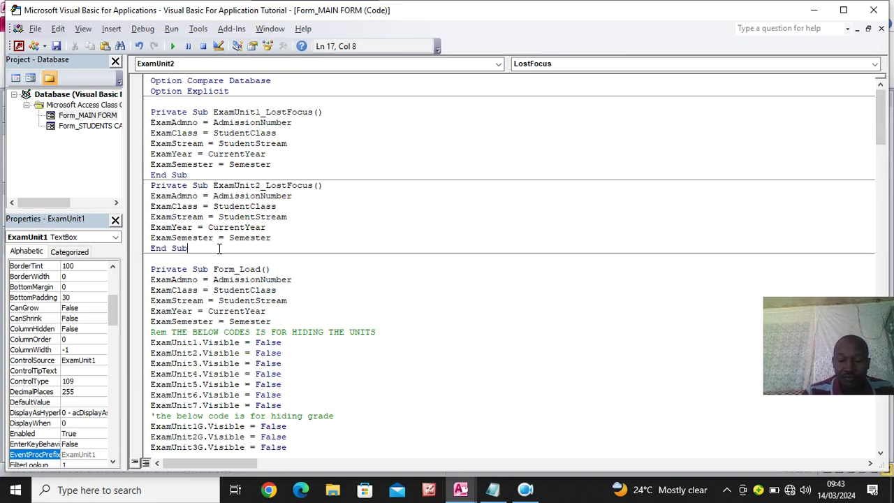
key(Return)
text(Private Sub ExamUnit1_LostFocus() ExamAdmno = AdmissionNumber ExamClass = StudentClass ExamStream = StudentStream ExamYear = CurrentYear ExamSemester = Semester End Sub)
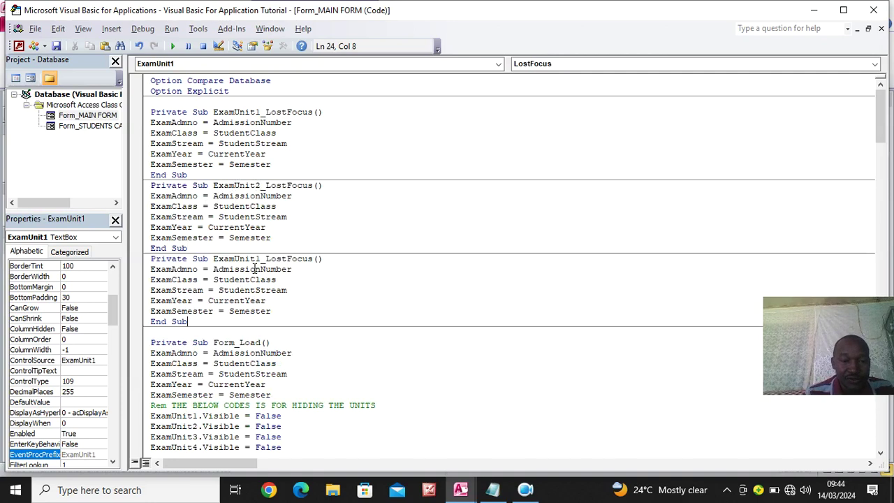
click(258, 262)
key(BackSpace)
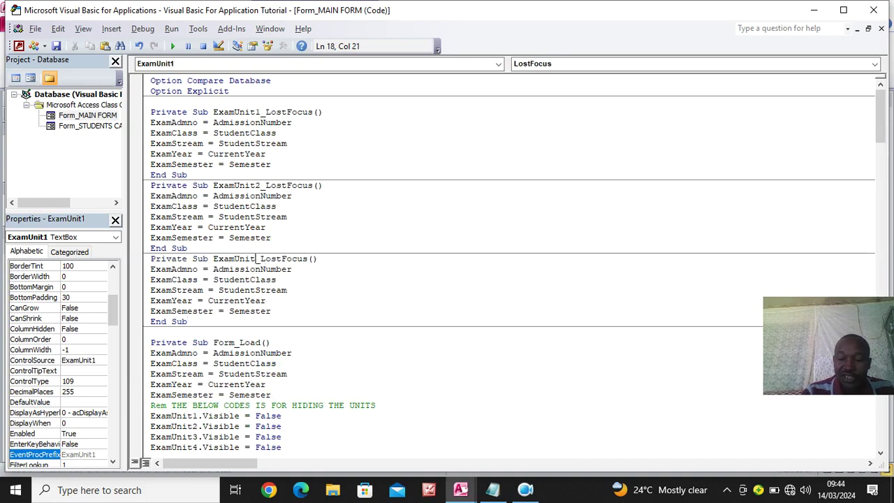
text(3)
click(212, 324)
key(Return)
text(Private Sub ExamUnit1_LostFocus() ExamAdmno = AdmissionNumber ExamClass = StudentClass ExamStream = StudentStream ExamYear = CurrentYear ExamSemester = Semester End Sub)
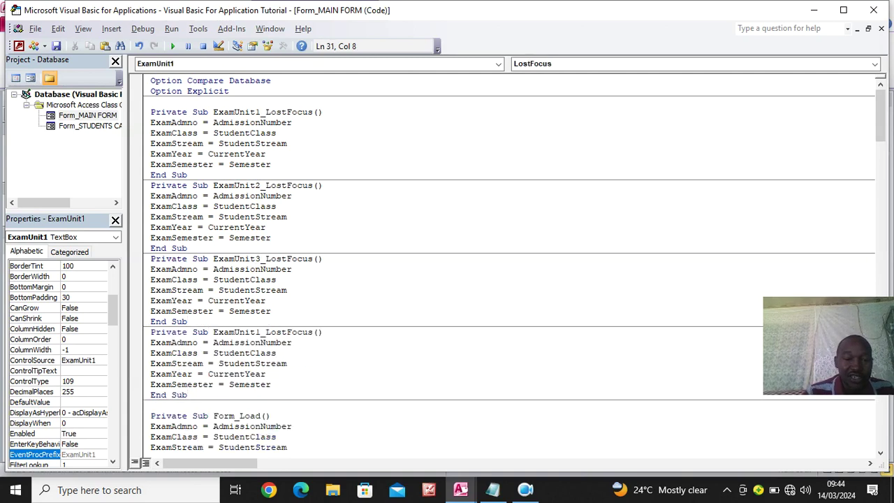
click(261, 333)
key(BackSpace)
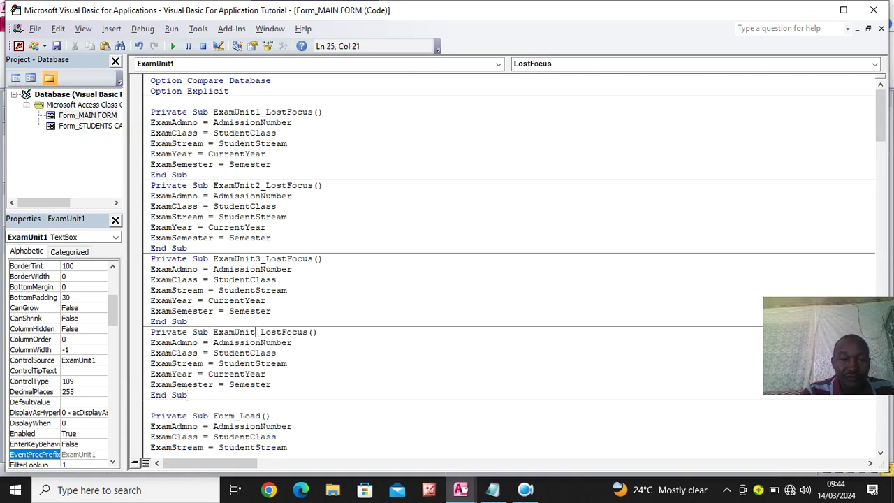
text(4)
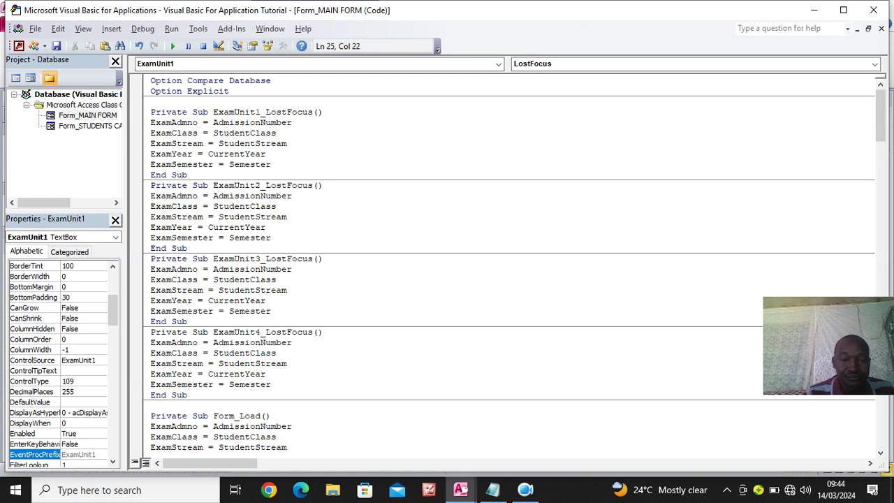
Add copies of the procedure renamed ExamUnit5_LostFocus and ExamUnit6_LostFocus
click(240, 396)
key(Return)
text(Private Sub ExamUnit1_LostFocus() ExamAdmno = AdmissionNumber ExamClass = StudentClass ExamStream = StudentStream ExamYear = CurrentYear ExamSemester = Semester End Sub)
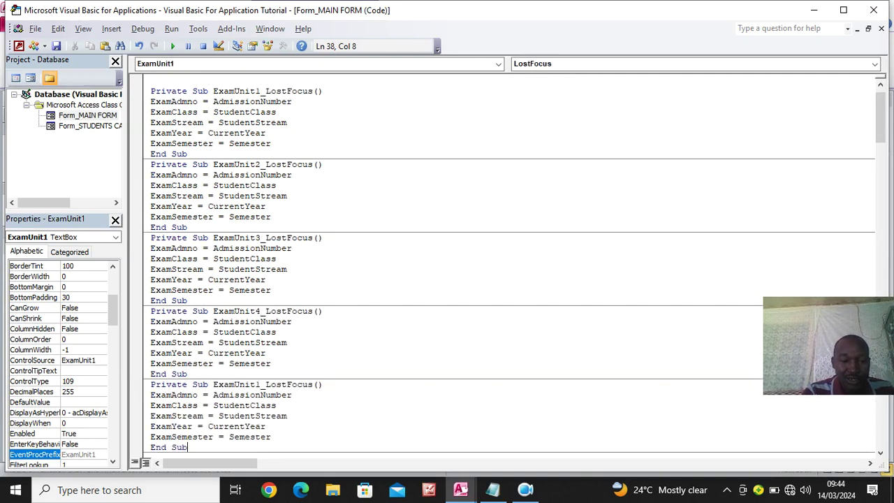
click(262, 384)
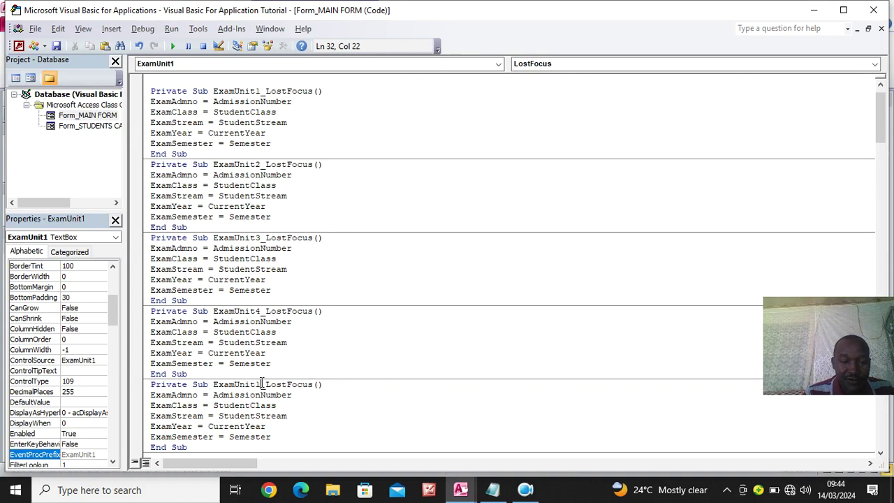
key(BackSpace)
text(5)
click(202, 449)
key(Return)
text(Private Sub ExamUnit1_LostFocus() ExamAdmno = AdmissionNumber ExamClass = StudentClass ExamStream = StudentStream ExamYear = CurrentYear ExamSemester = Semester End Sub)
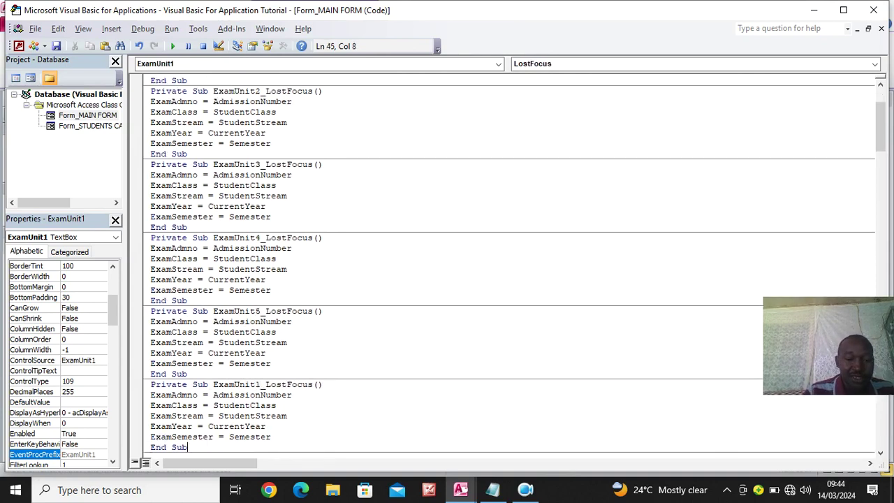
click(258, 384)
key(BackSpace)
text(6)
Add the final copy of the procedure renamed ExamUnit7_LostFocus
click(203, 436)
click(195, 448)
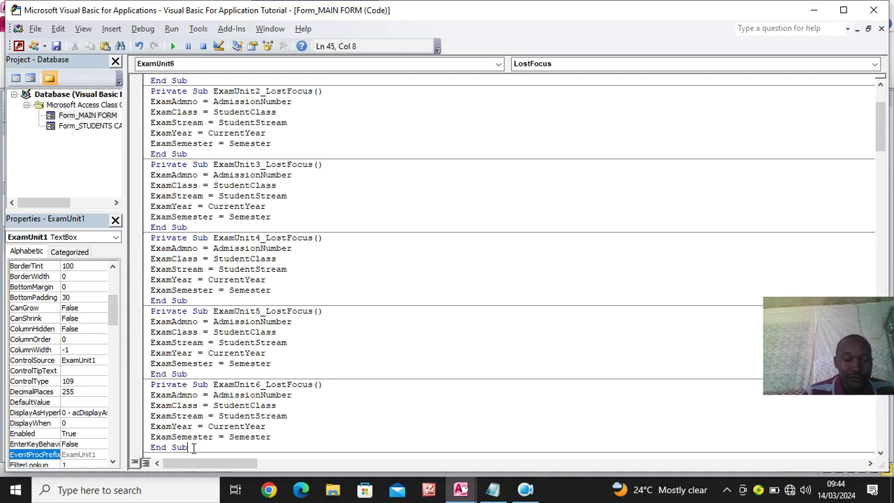
key(Return)
text(Private Sub ExamUnit1_LostFocus() ExamAdmno = AdmissionNumber ExamClass = StudentClass ExamStream = StudentStream ExamYear = CurrentYear ExamSemester = Semester End Sub)
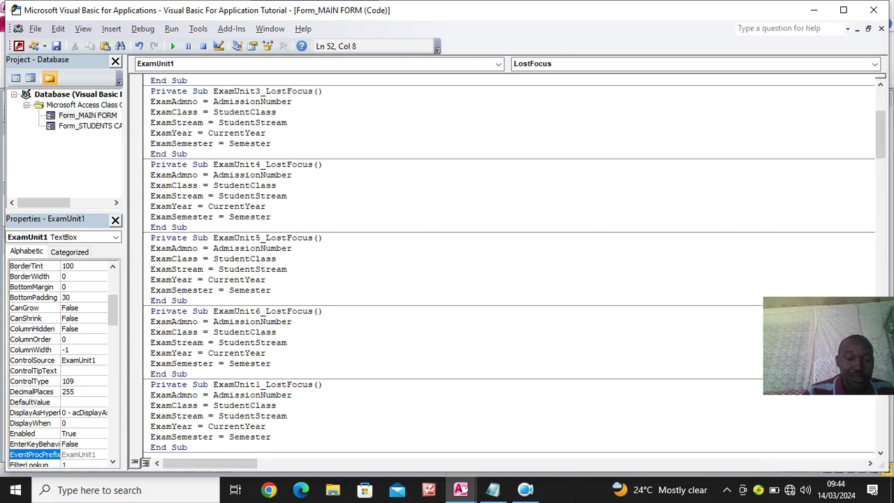
click(256, 384)
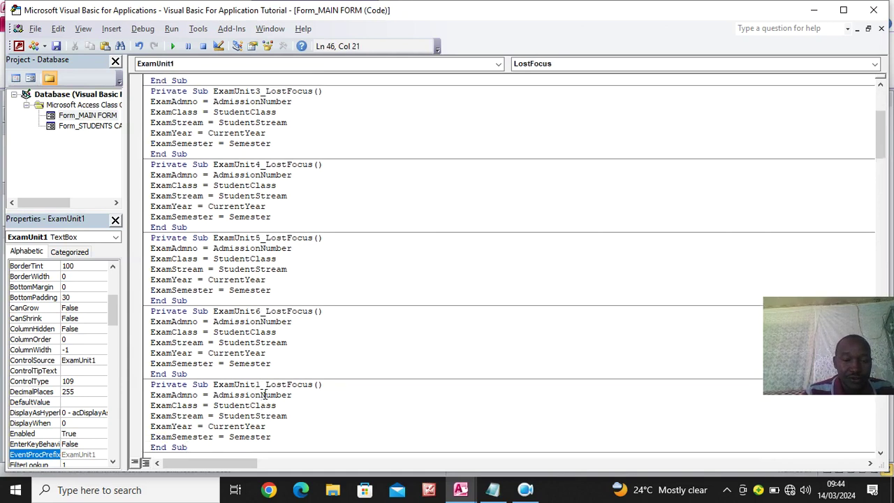
click(261, 384)
key(BackSpace)
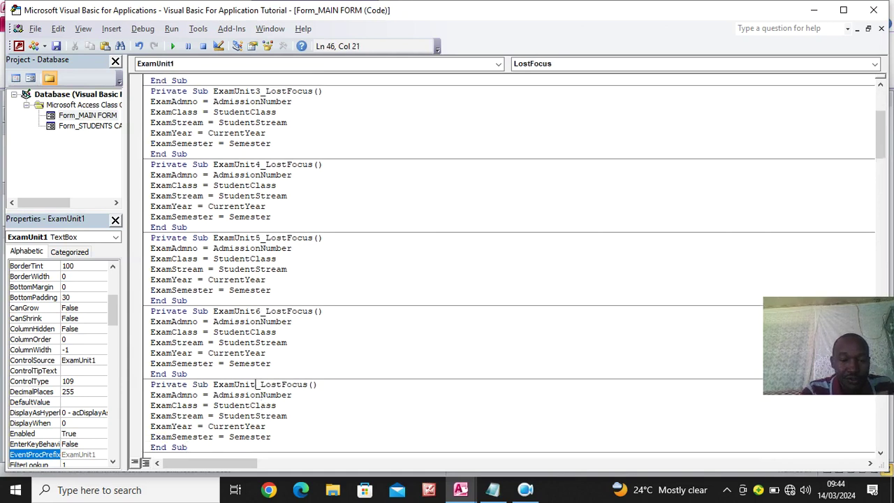
text(7)
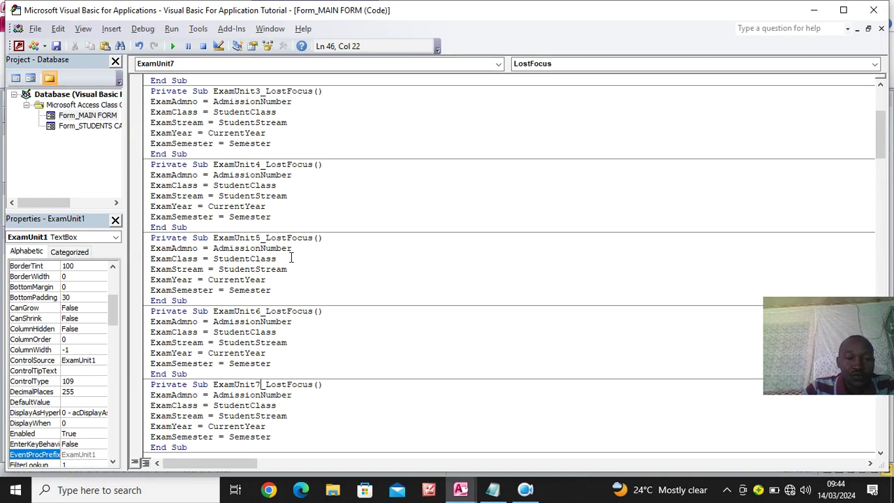
Close the VBA editor and Property Sheet, then stack ExamUnit2 onto ExamUnit1's spot in the row
click(873, 10)
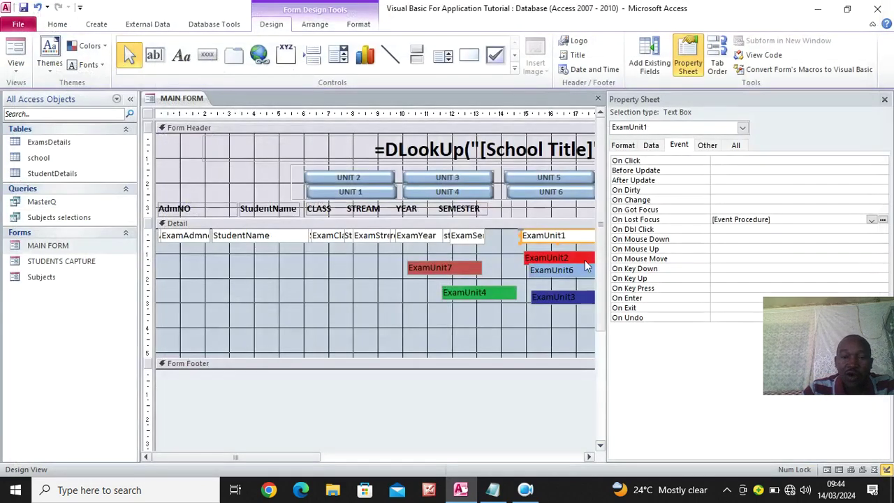
click(884, 99)
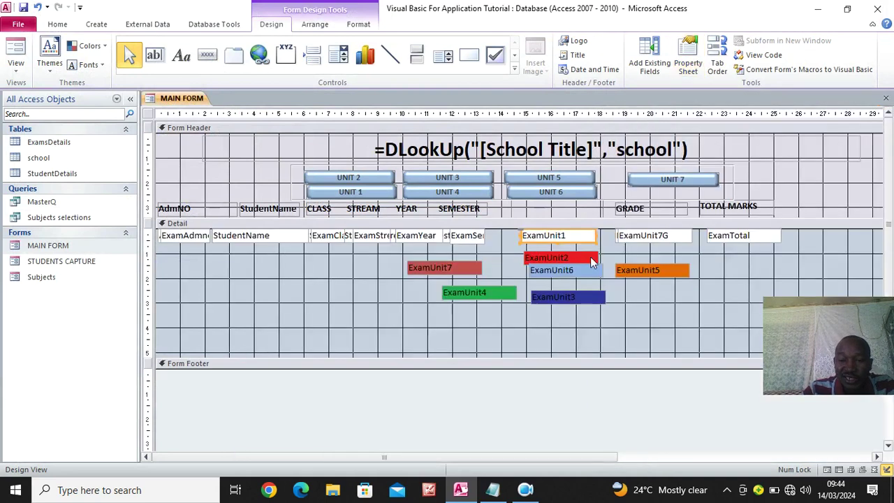
click(557, 259)
click(555, 241)
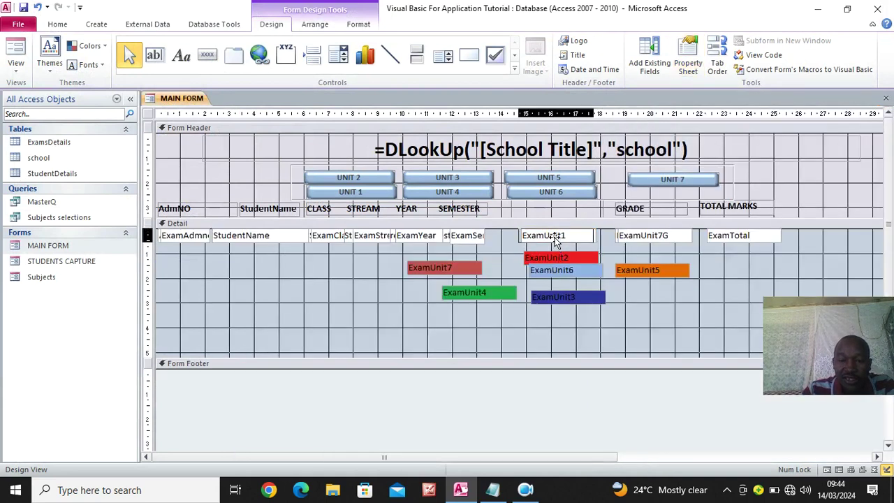
drag(556, 258, 548, 237)
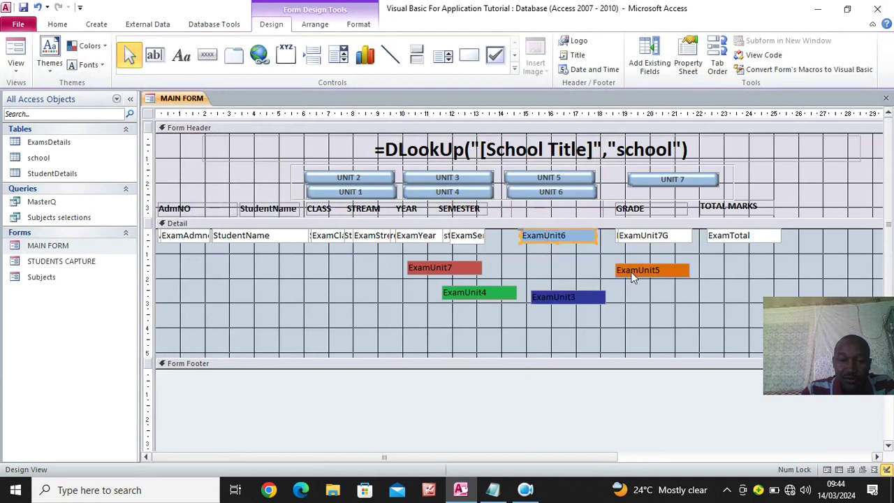
click(549, 238)
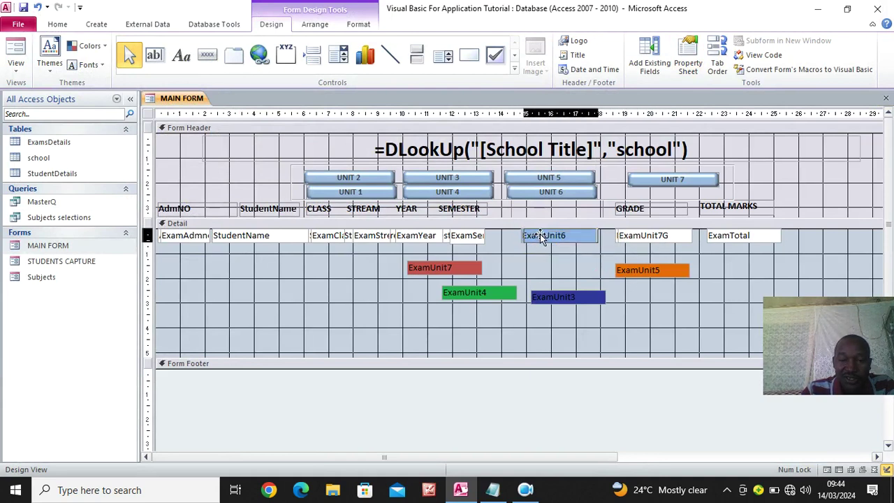
drag(540, 233, 536, 235)
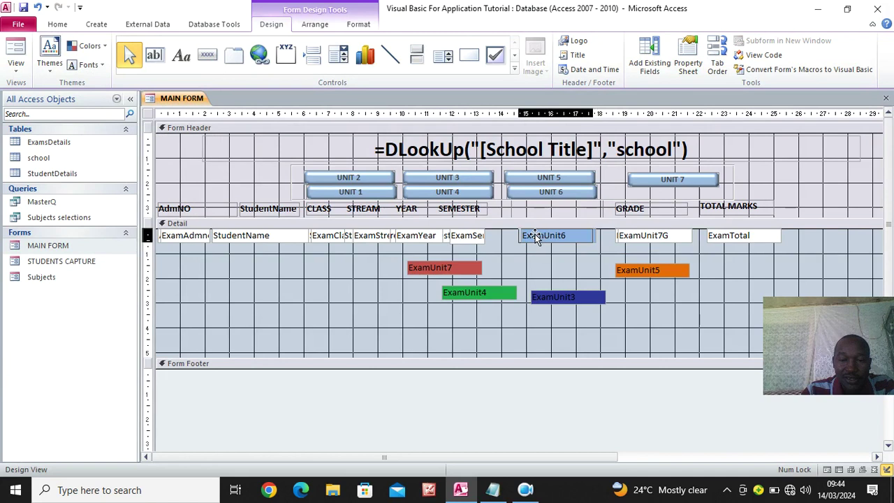
Restack ExamUnit6 and ExamUnit7 onto the shared unit spot, then run MAIN FORM in Form View
click(590, 296)
click(582, 235)
key(Delete)
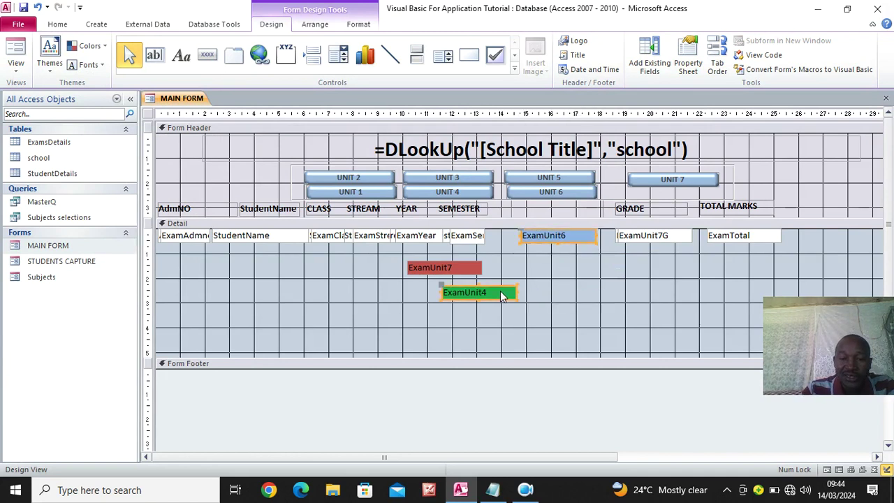
click(572, 235)
drag(585, 230, 542, 232)
click(479, 293)
key(Delete)
click(424, 268)
drag(430, 268, 536, 246)
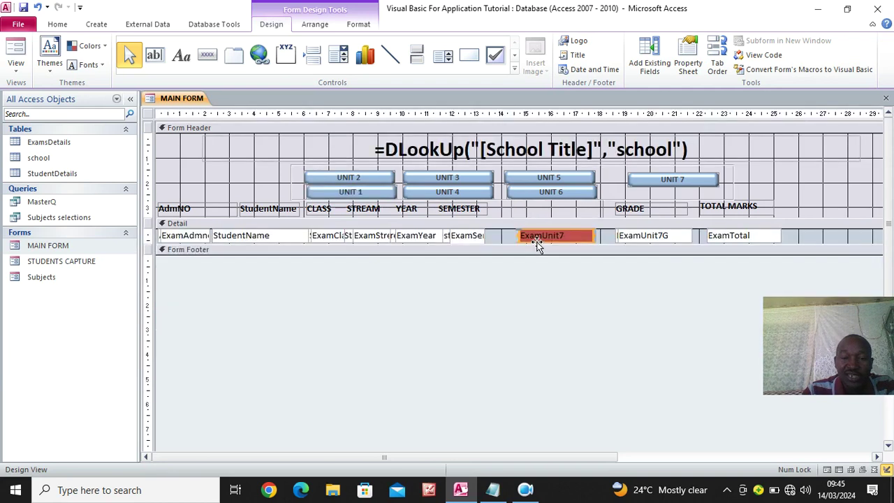
click(16, 54)
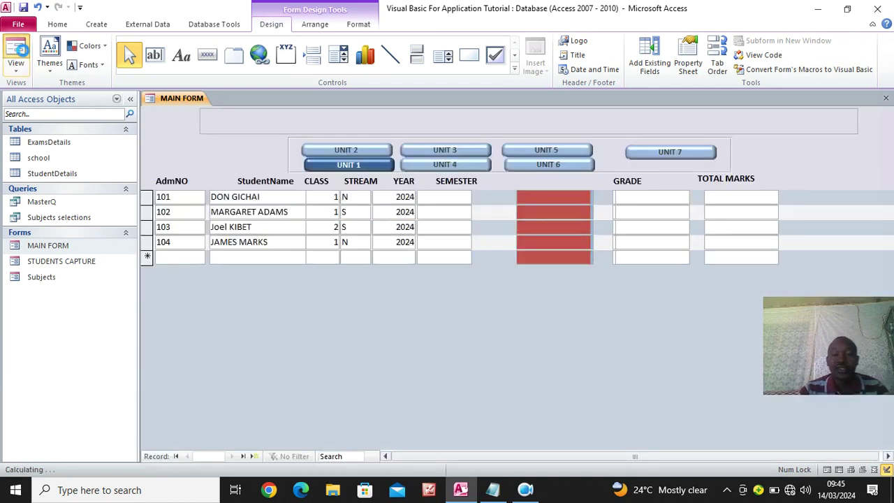
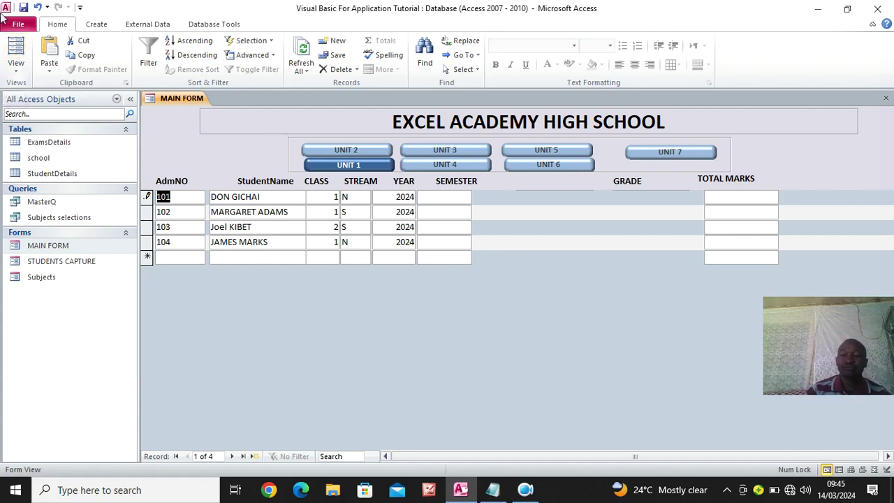
Open MAIN FORM in Design View
right_click(177, 123)
click(216, 159)
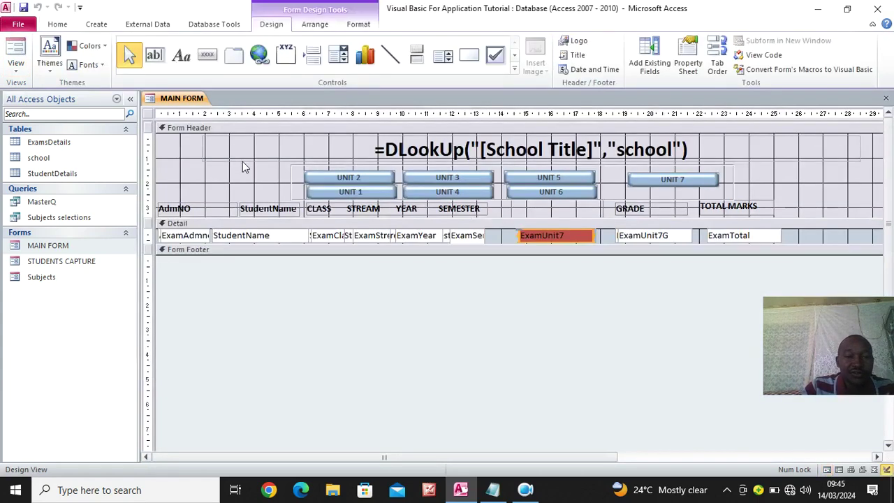
click(885, 98)
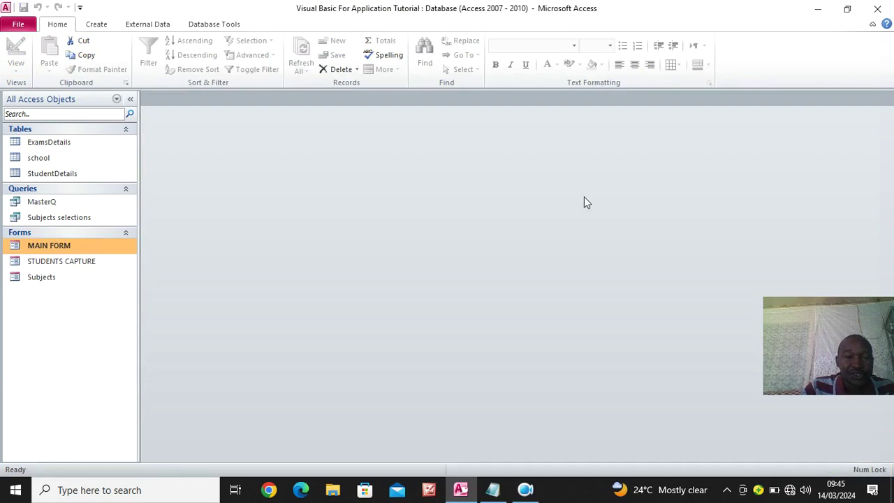
click(50, 206)
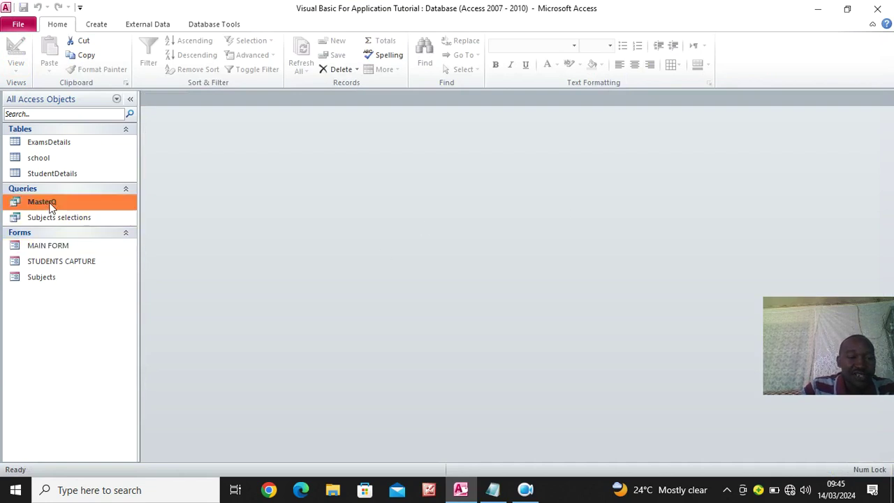
click(58, 244)
right_click(56, 244)
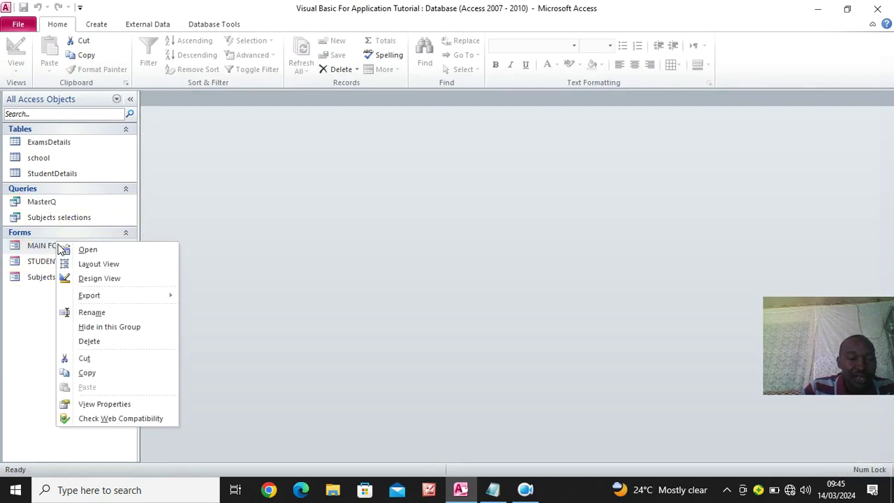
click(99, 279)
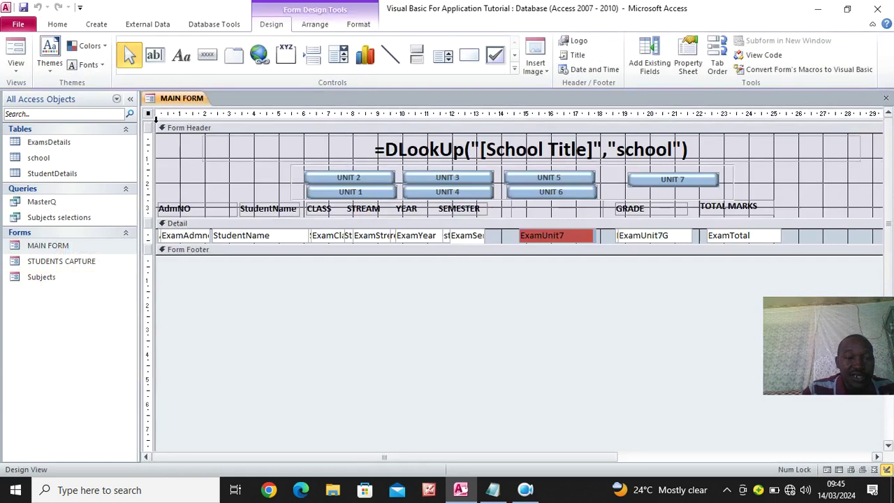
Review MAIN FORM's All-tab properties (Record Source MasterQ), then close the sheet and the form
click(688, 62)
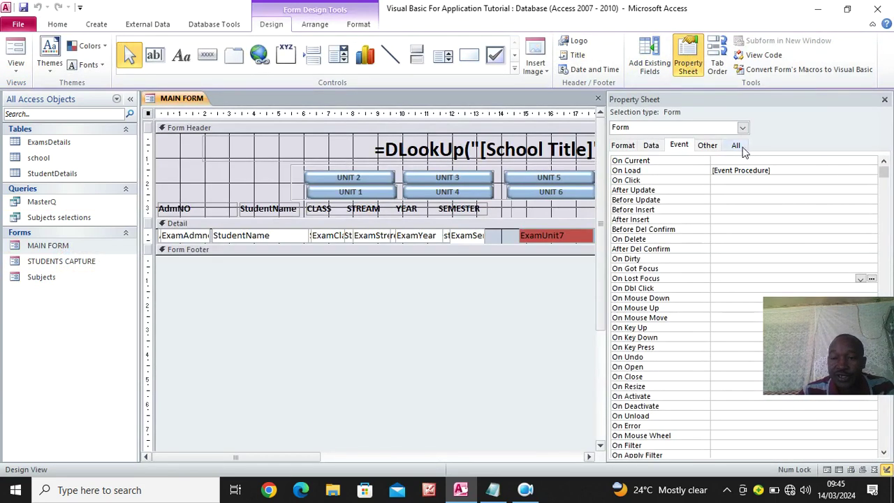
click(742, 146)
drag(884, 203, 884, 160)
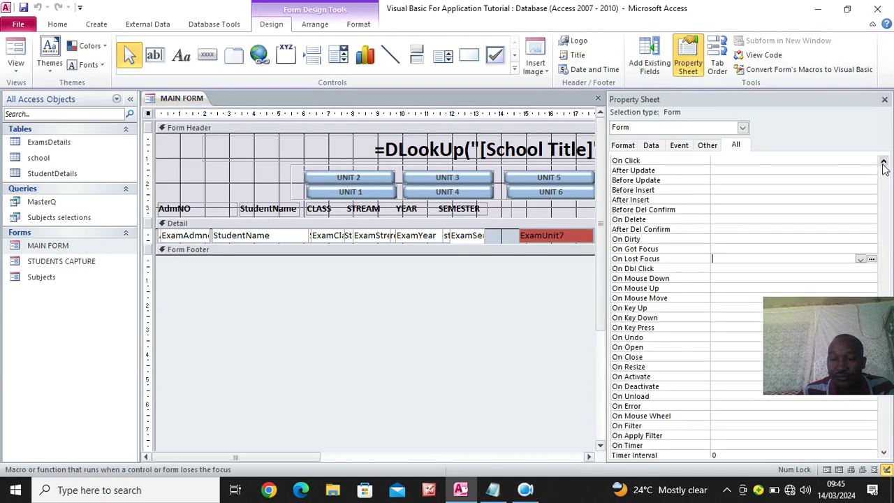
click(883, 164)
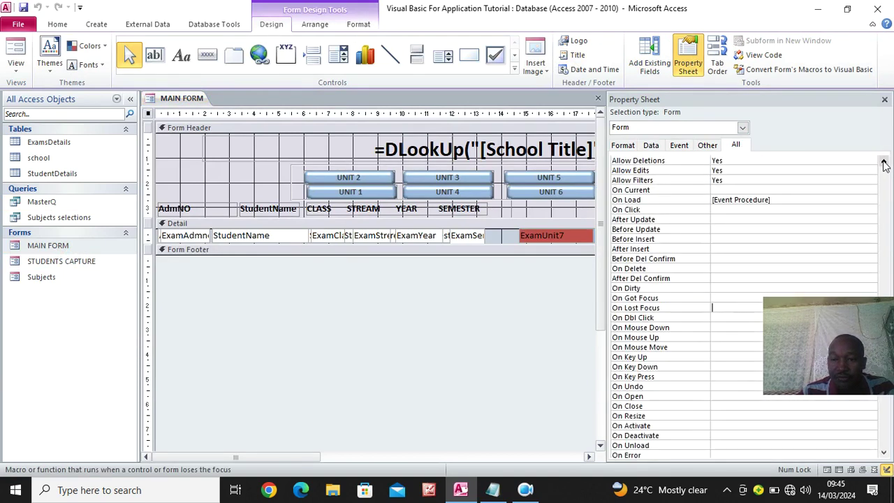
click(883, 162)
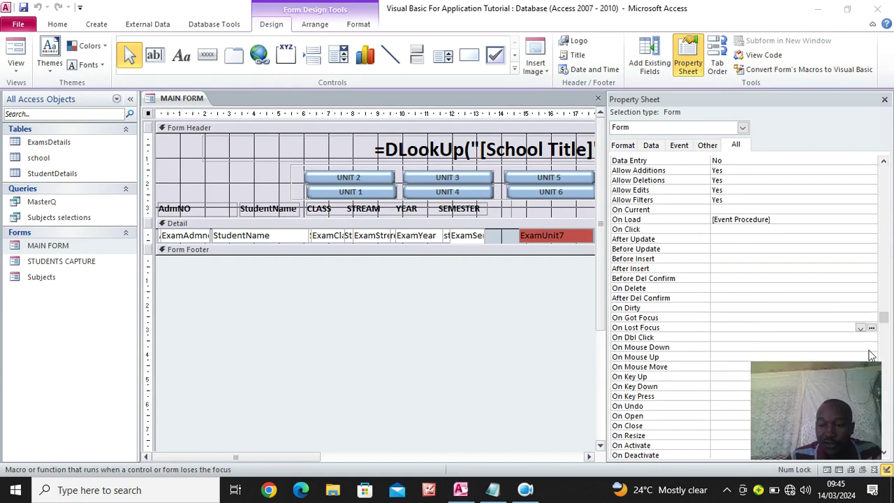
drag(885, 320, 883, 168)
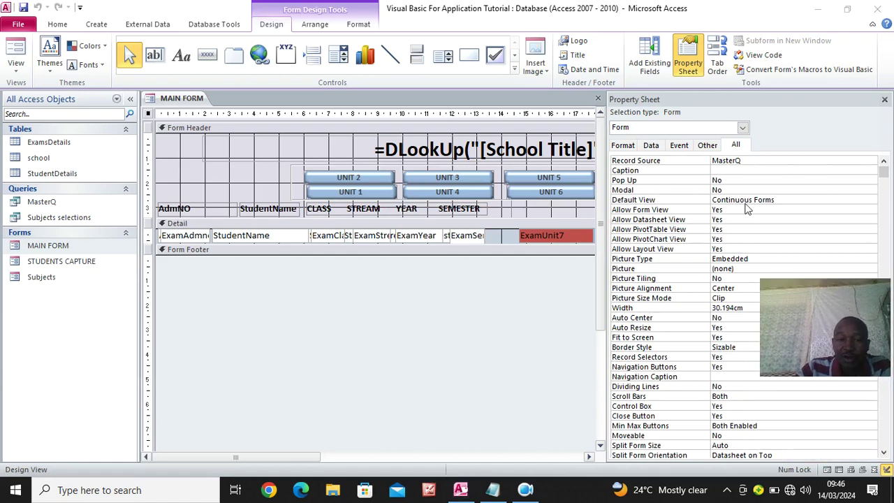
click(884, 98)
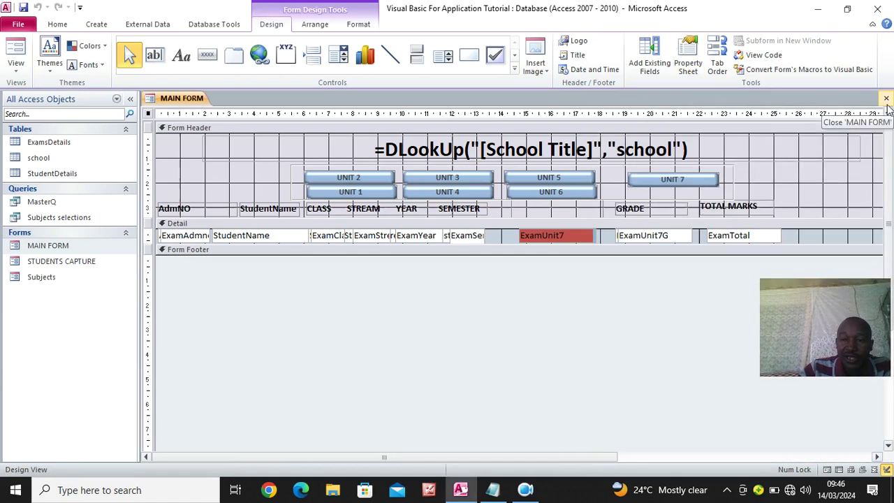
click(886, 99)
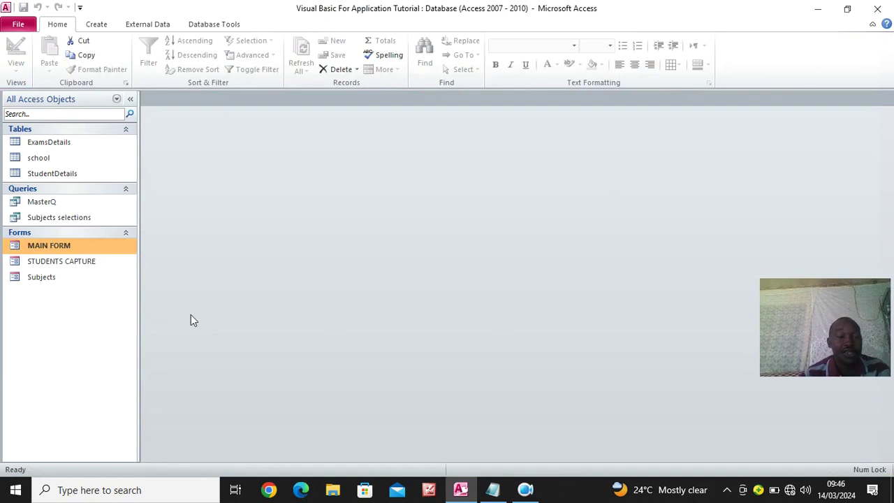
Create a Modal Dialog form without its OK and Cancel buttons and with a smaller Detail area
click(97, 24)
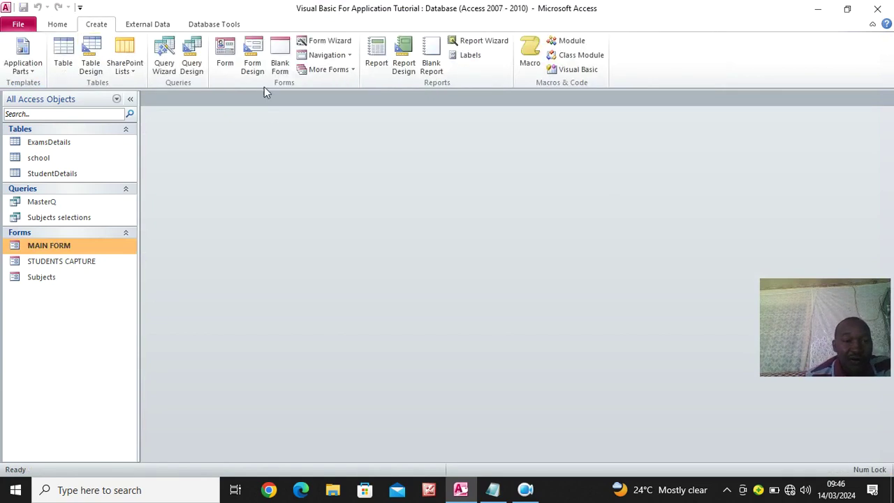
click(332, 71)
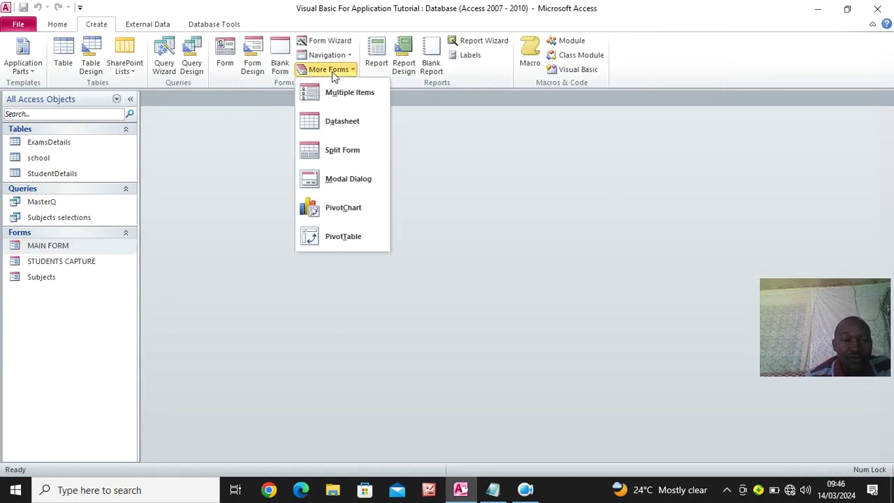
click(367, 178)
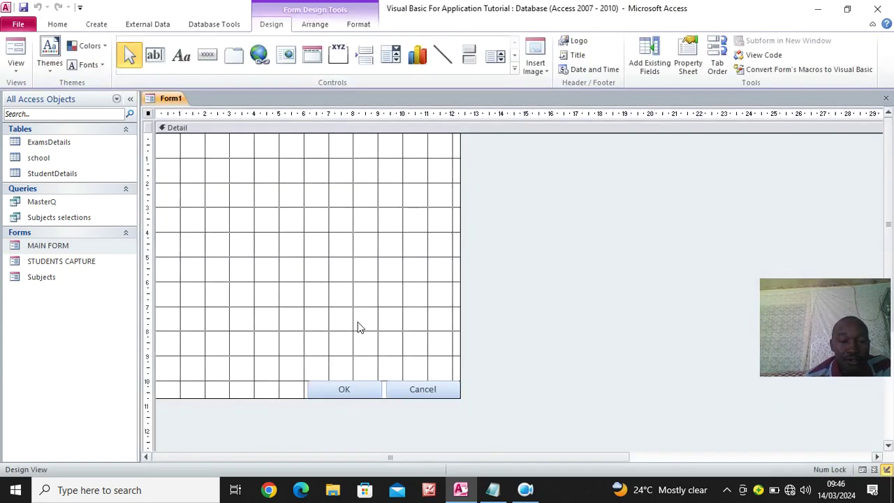
click(361, 390)
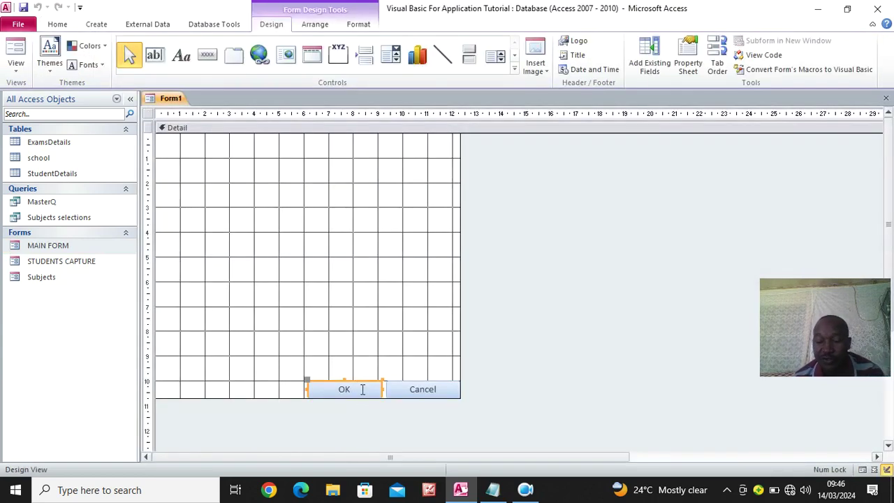
key(Delete)
click(424, 389)
key(Delete)
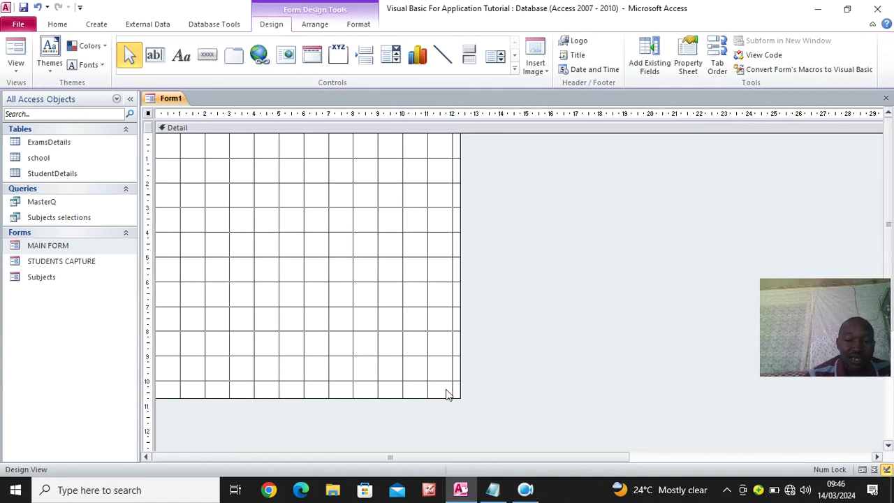
drag(453, 395, 383, 347)
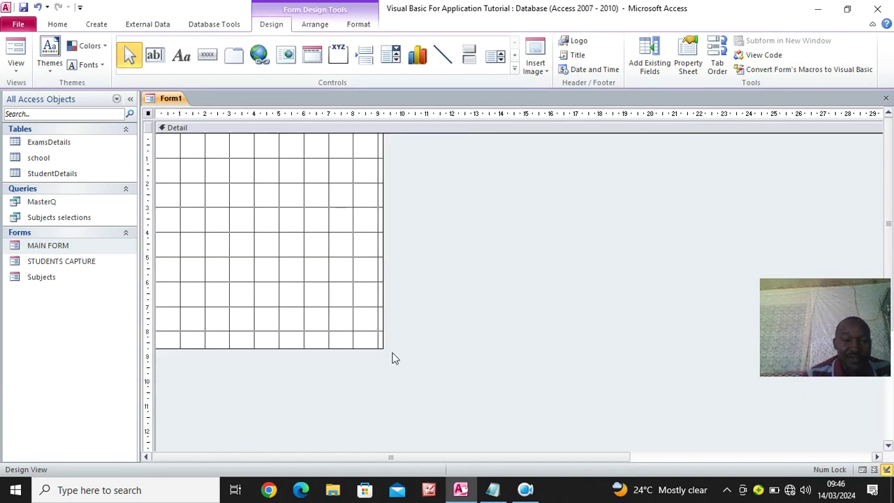
Save the new form as 'filter'
click(23, 7)
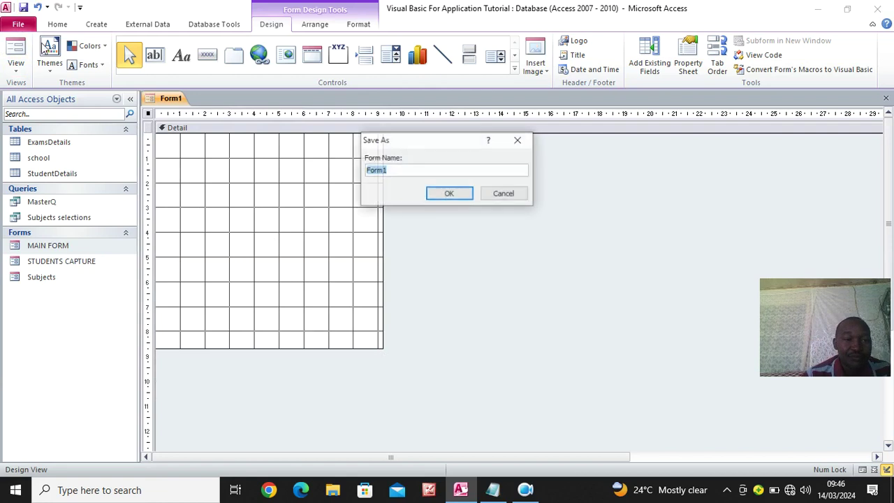
text(filter)
key(Return)
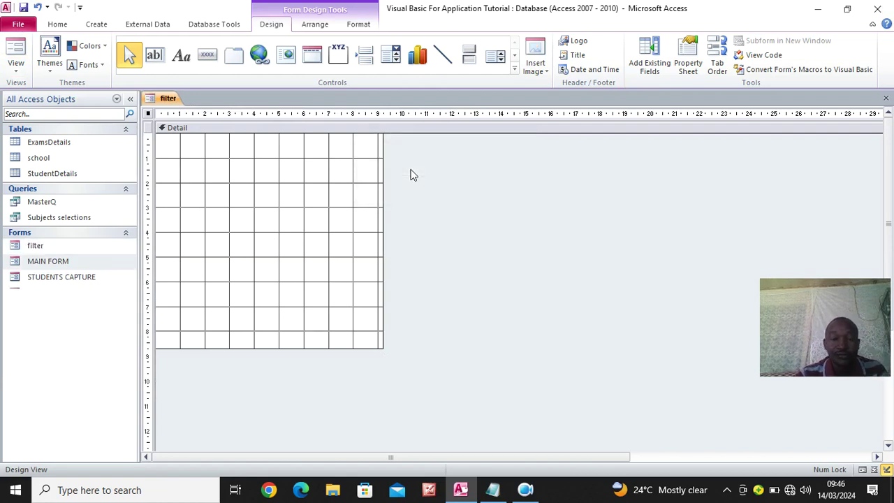
Set the Detail area's fill/back colour to green
right_click(286, 174)
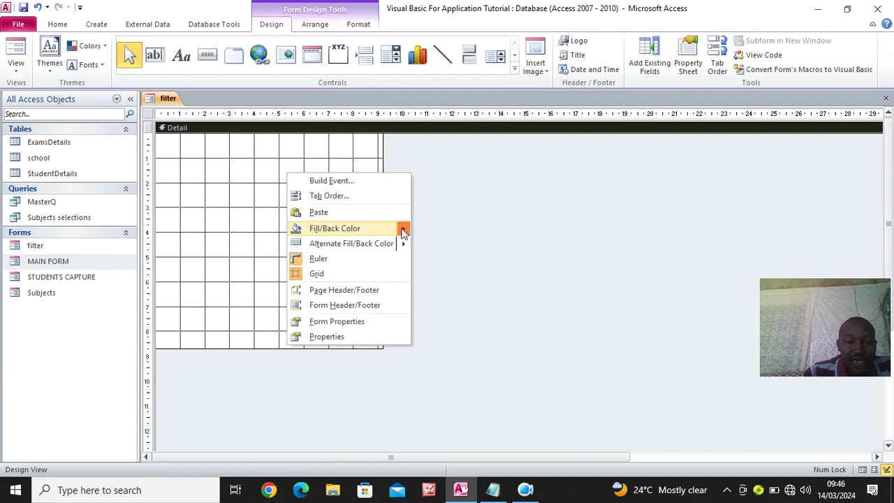
mouse_move(403, 228)
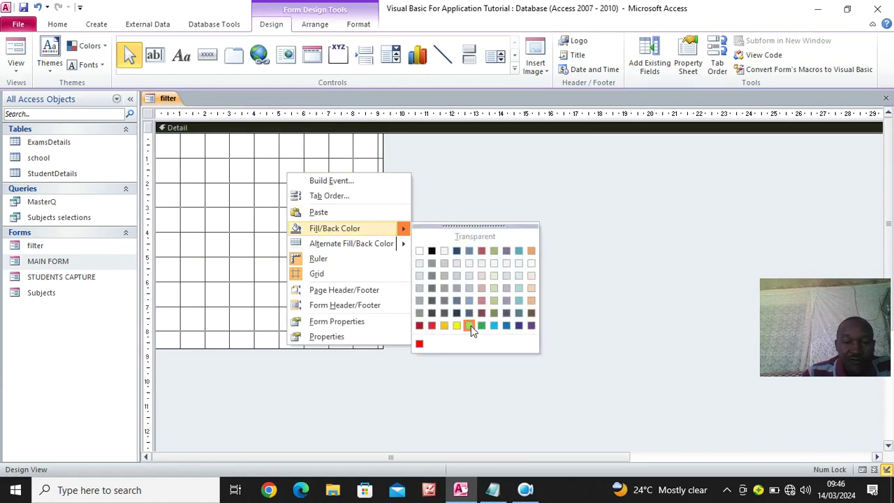
click(469, 325)
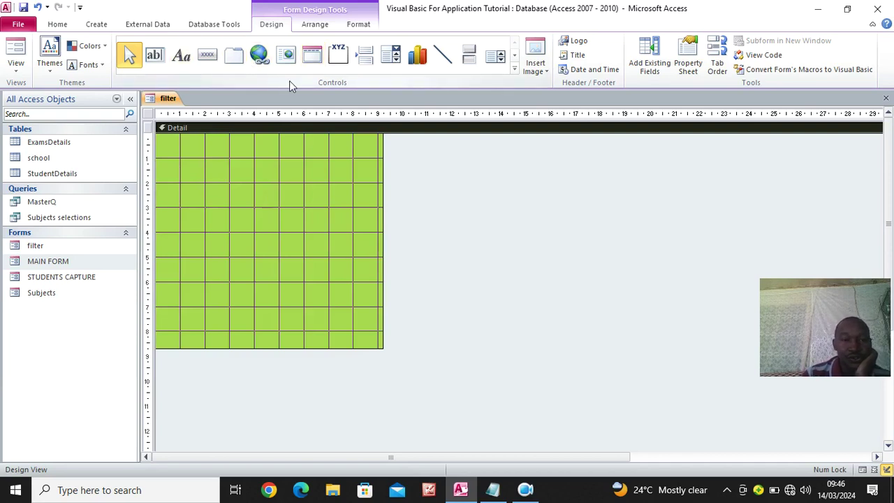
Add an unbound combo box near the top with a widened label reading 'Year'
click(395, 59)
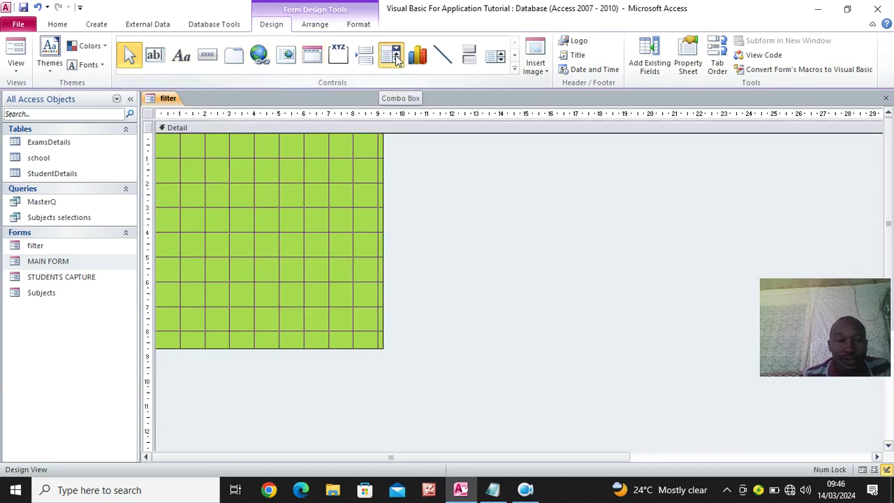
mouse_move(239, 168)
mouse_down()
mouse_move(266, 193)
mouse_move(352, 190)
mouse_up()
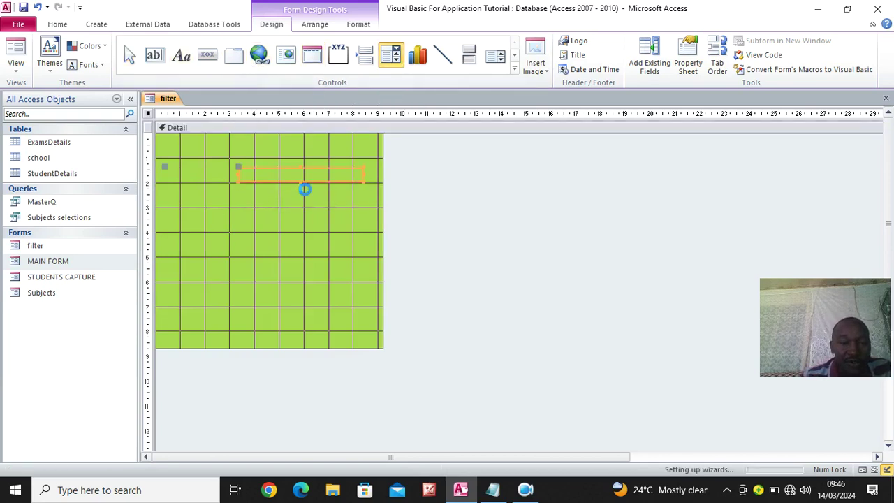
click(427, 293)
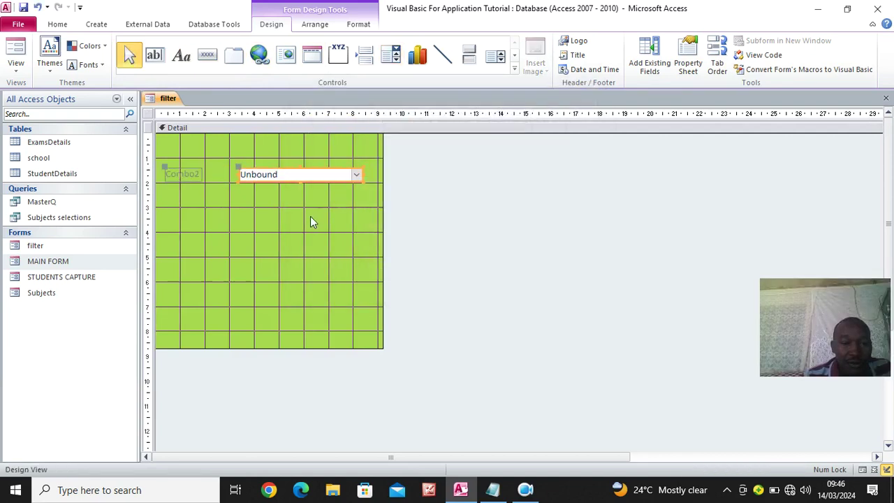
click(197, 176)
drag(200, 173, 235, 174)
click(209, 173)
double_click(208, 173)
key(Caps_Lock)
text(Y)
key(Caps_Lock)
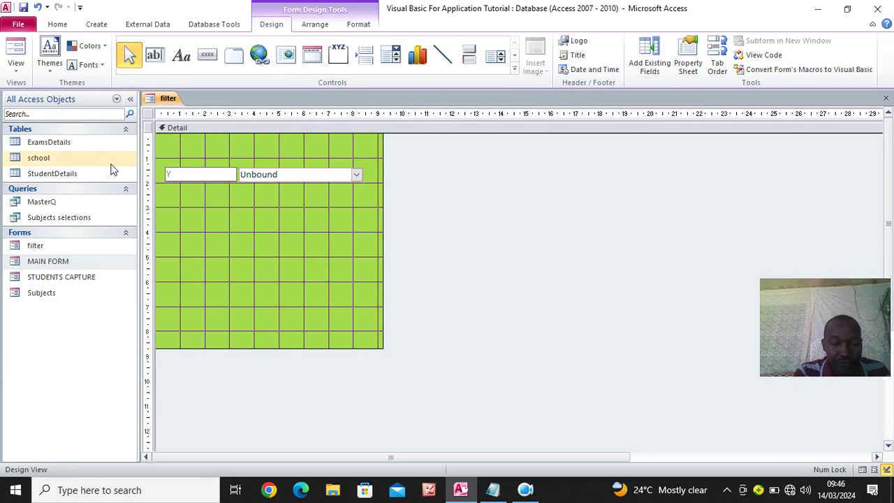
text(ear)
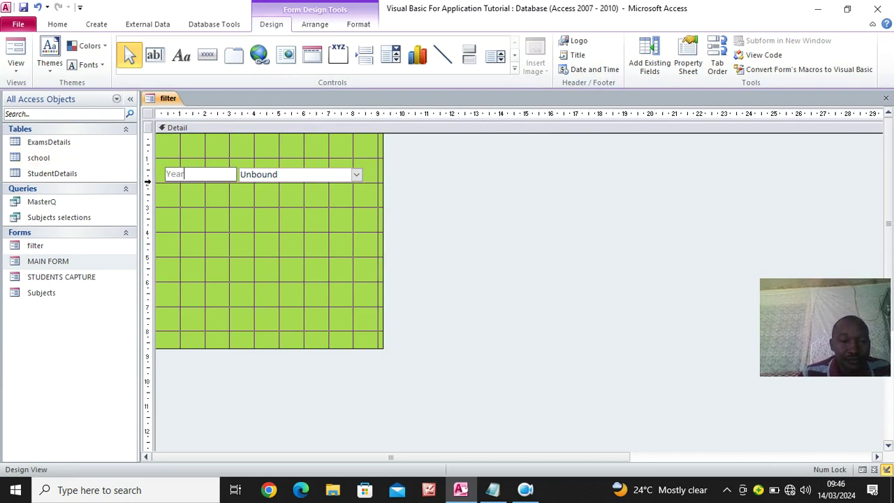
Duplicate the Year label and combo box, and rename the second label 'Cass'
click(268, 175)
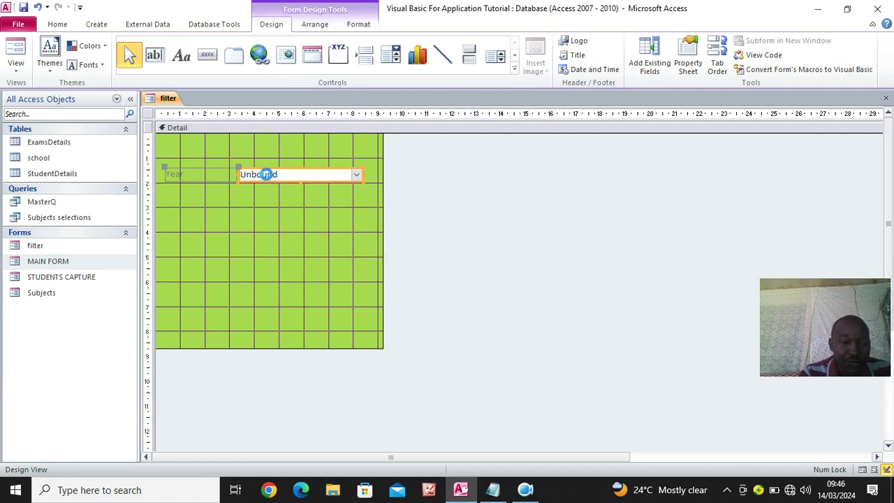
key(ctrl+c)
key(ctrl+v)
key(ctrl+v)
key(ctrl+v)
key(ctrl+v)
key(ctrl+v)
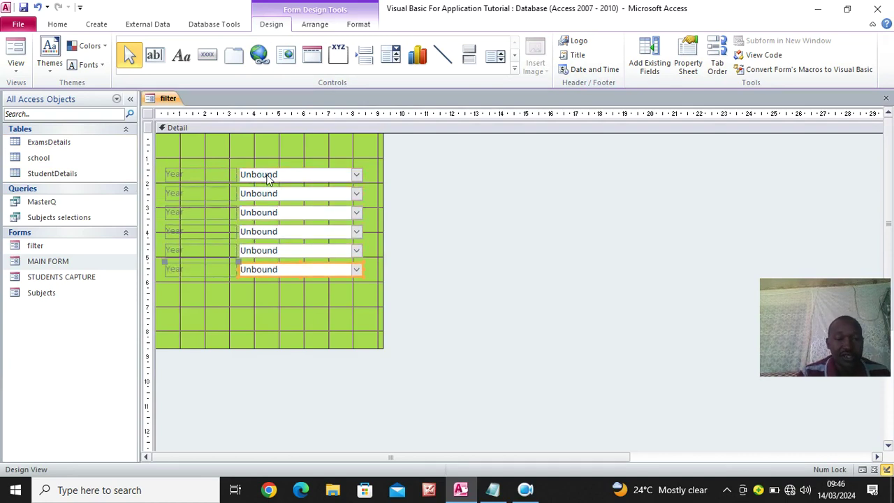
double_click(201, 193)
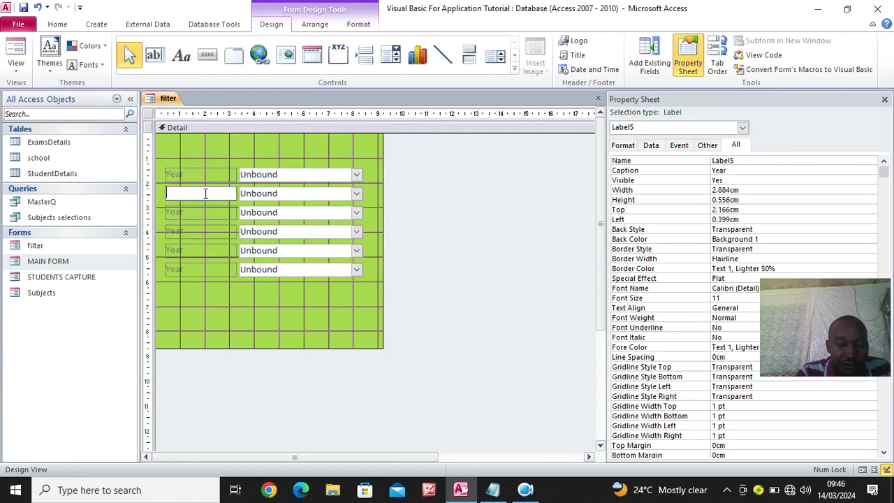
key(Caps_Lock)
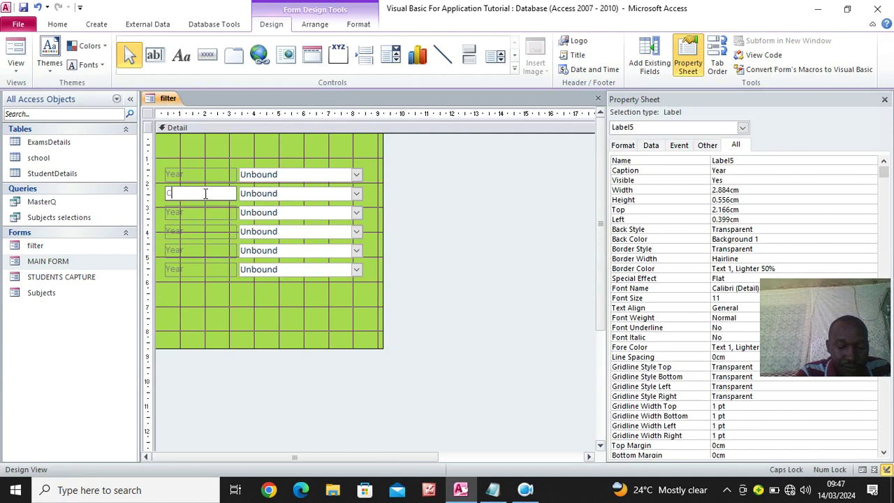
text(C)
key(Caps_Lock)
text(a)
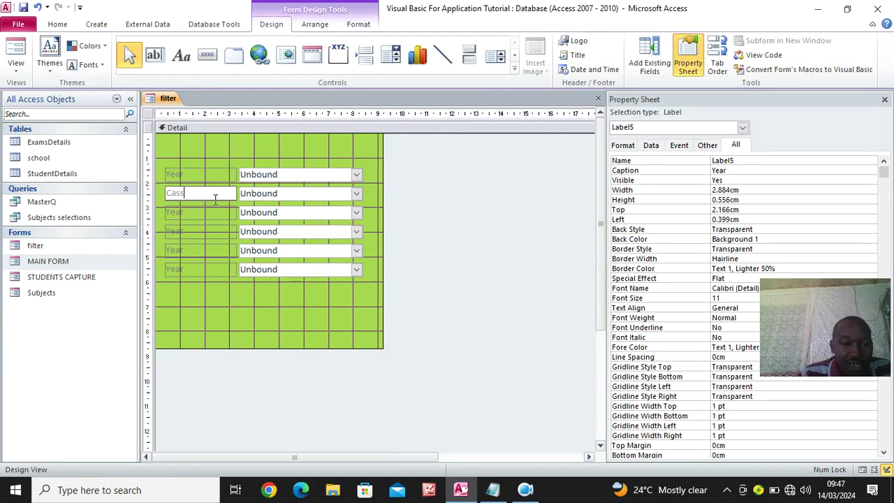
text(ss)
Rename the third and fourth labels 'Stream' and 'semester', and delete the two extra bottom rows
click(211, 213)
click(209, 212)
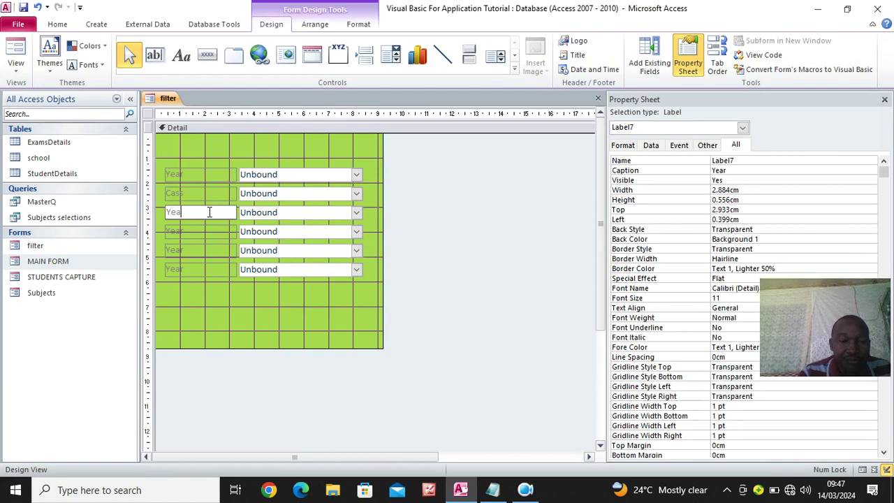
key(Caps_Lock)
text(S)
key(Caps_Lock)
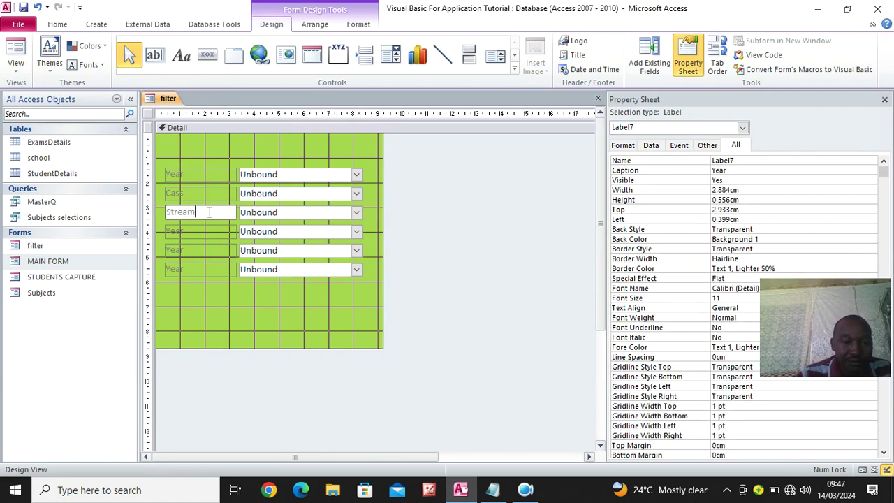
click(183, 235)
click(184, 235)
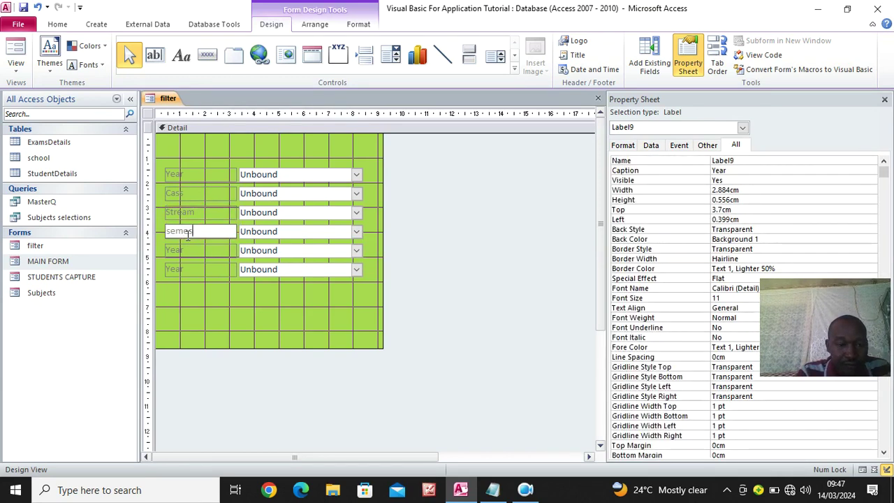
click(297, 306)
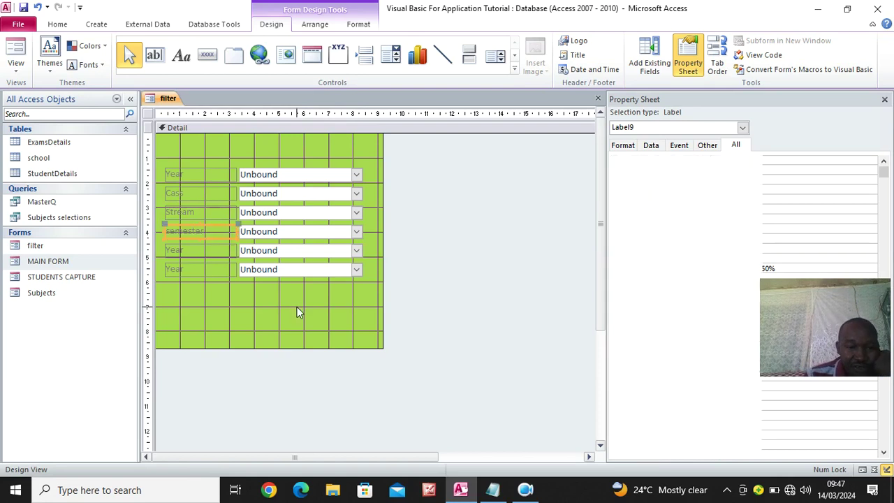
drag(305, 275, 188, 248)
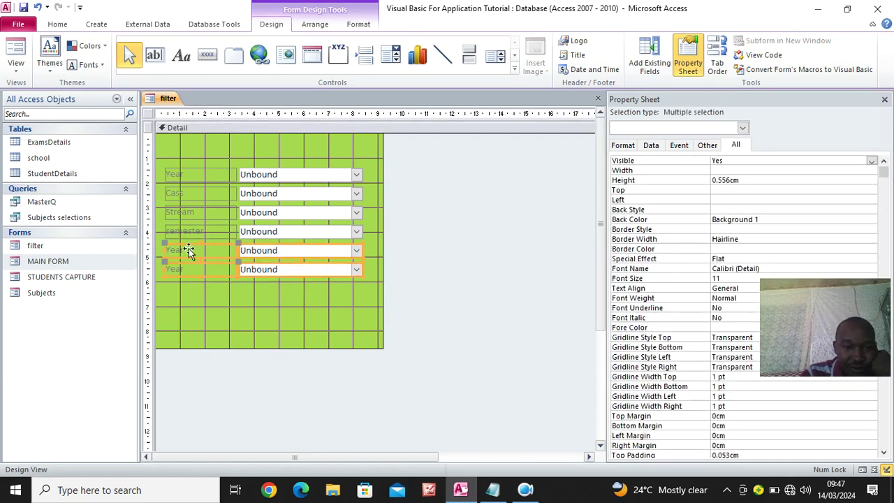
key(Delete)
Make the Year, Cass, Stream and semester labels right-aligned, black and bold
drag(207, 159, 203, 225)
click(358, 24)
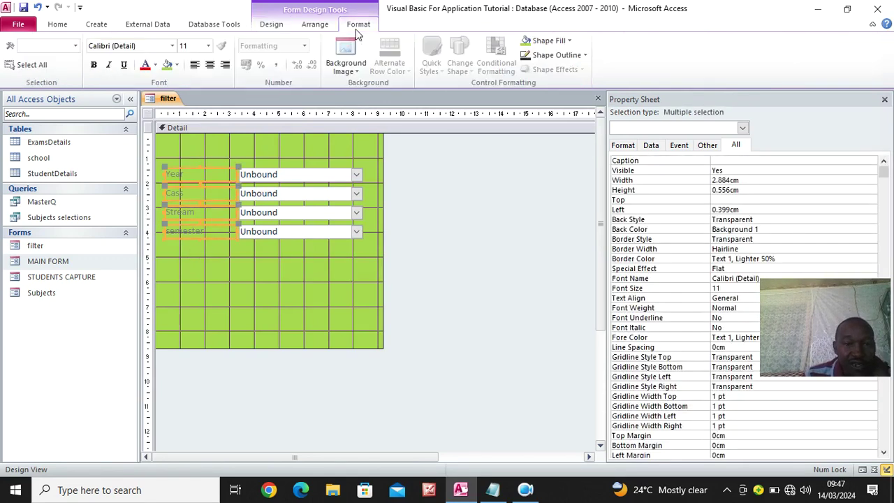
click(225, 65)
click(145, 65)
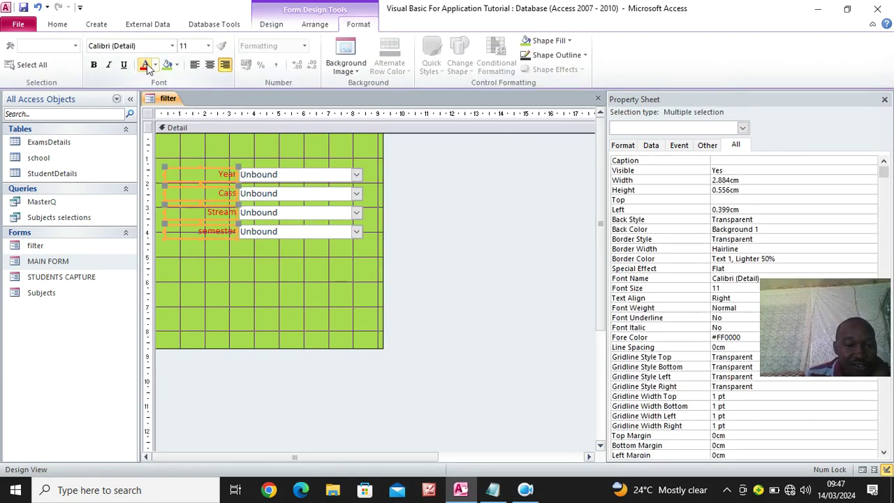
click(155, 65)
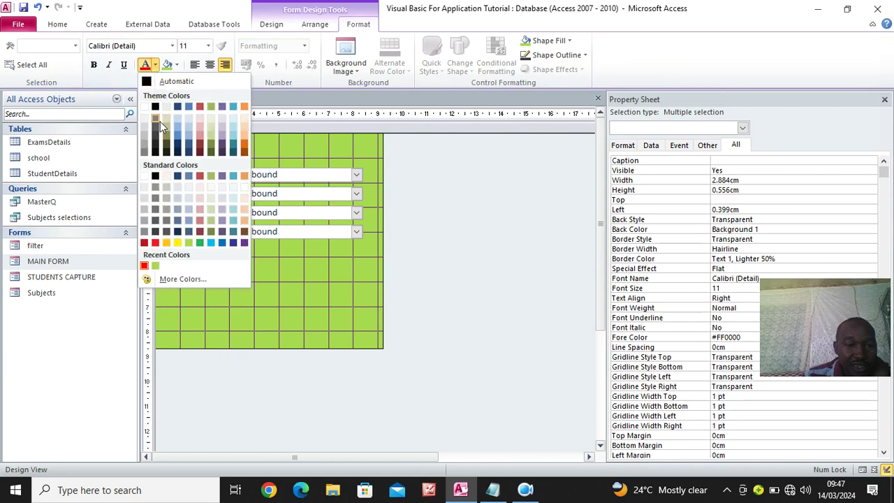
click(155, 107)
click(94, 65)
Bold the four combo boxes, shrink the Detail area, and save the filter form
drag(290, 266, 283, 163)
click(95, 66)
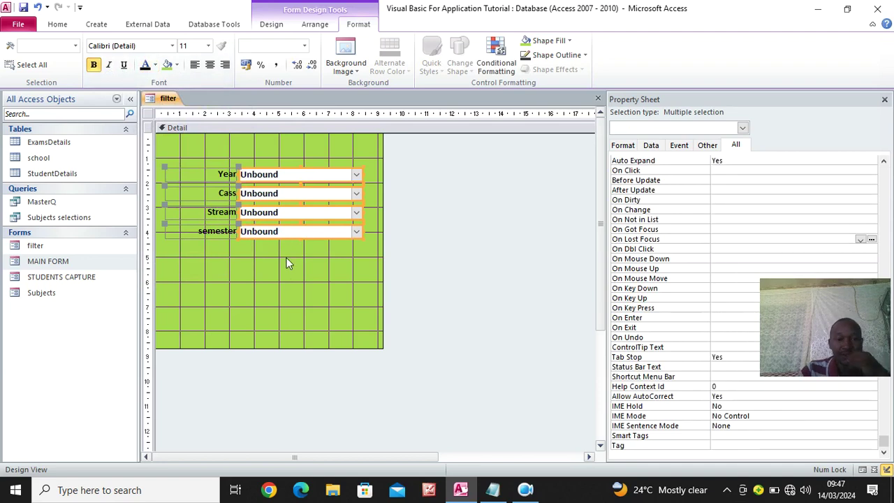
click(273, 157)
drag(187, 155, 281, 199)
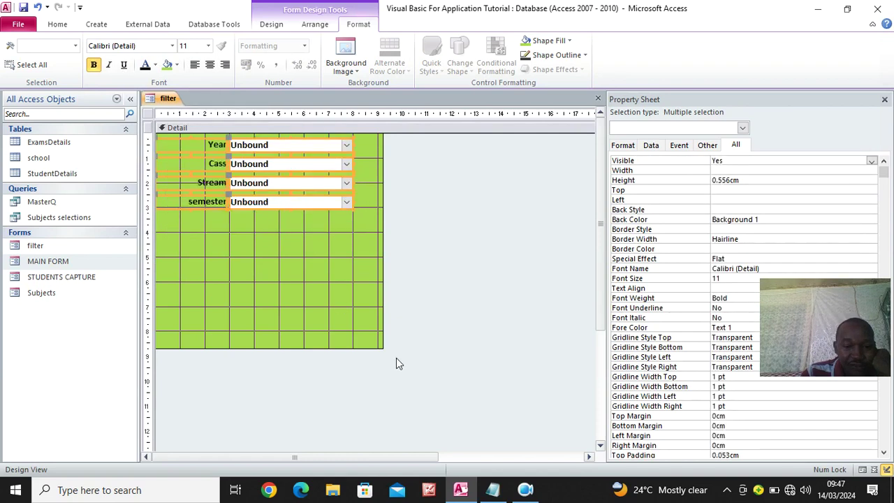
drag(375, 292, 368, 263)
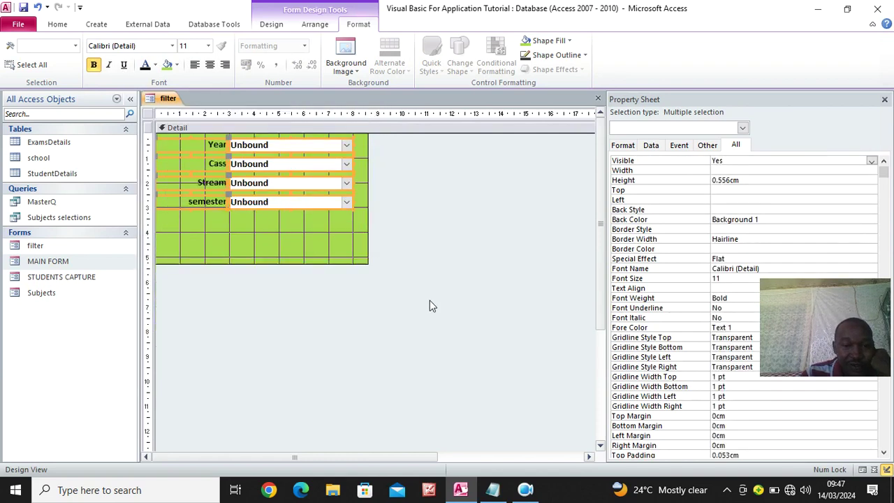
click(24, 8)
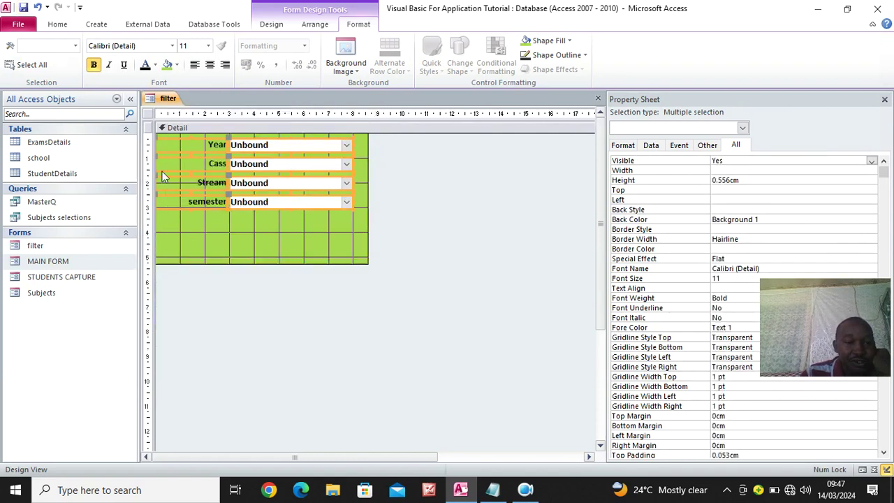
click(277, 223)
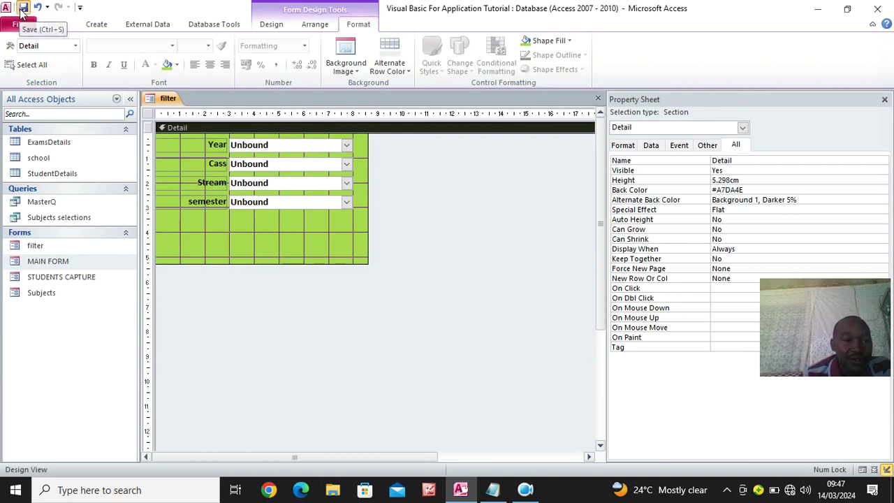
click(58, 24)
Preview the filter form in Form View, test the Year list, and return to Design View
click(15, 52)
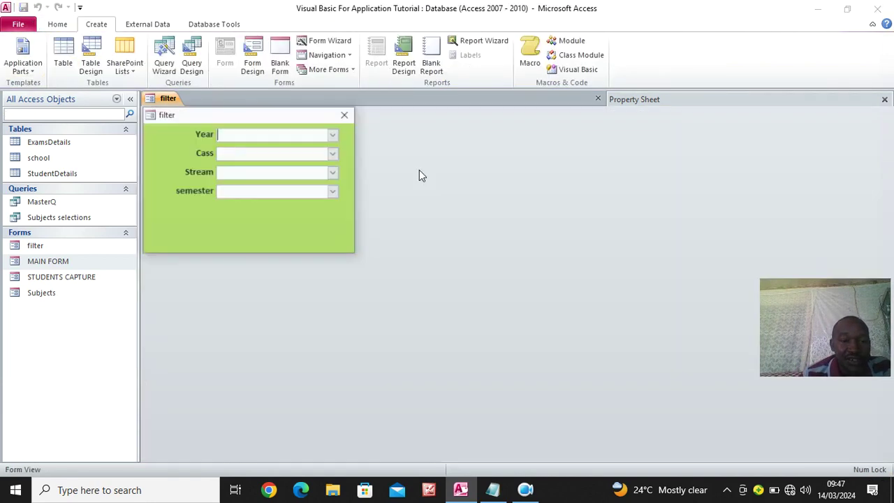
click(334, 134)
click(335, 134)
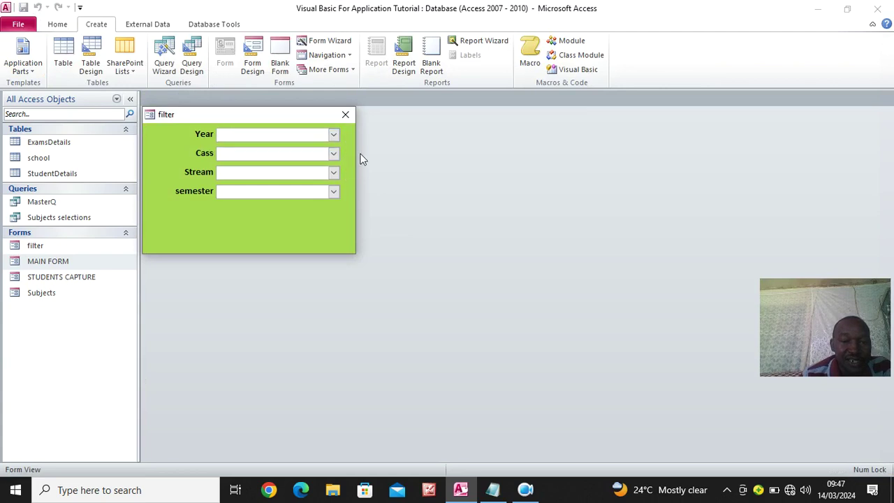
right_click(188, 219)
click(221, 259)
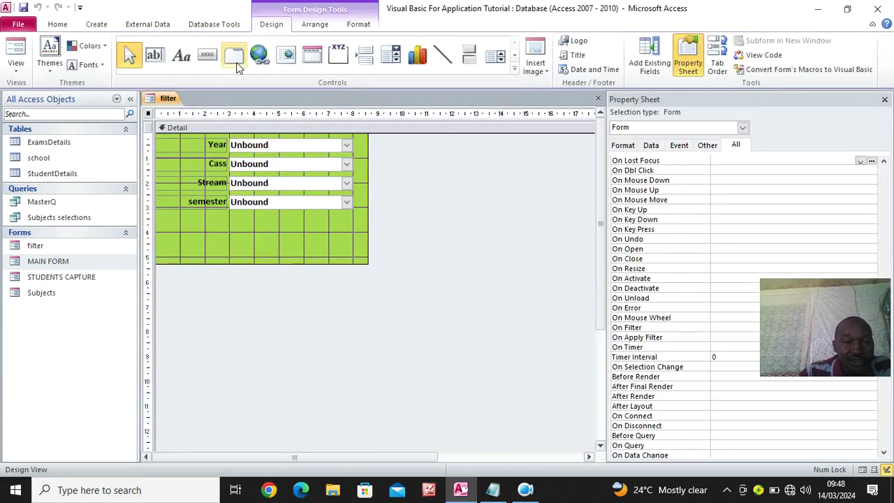
Add a toggle button captioned 'ENTER MARKS' below the semester row
click(469, 55)
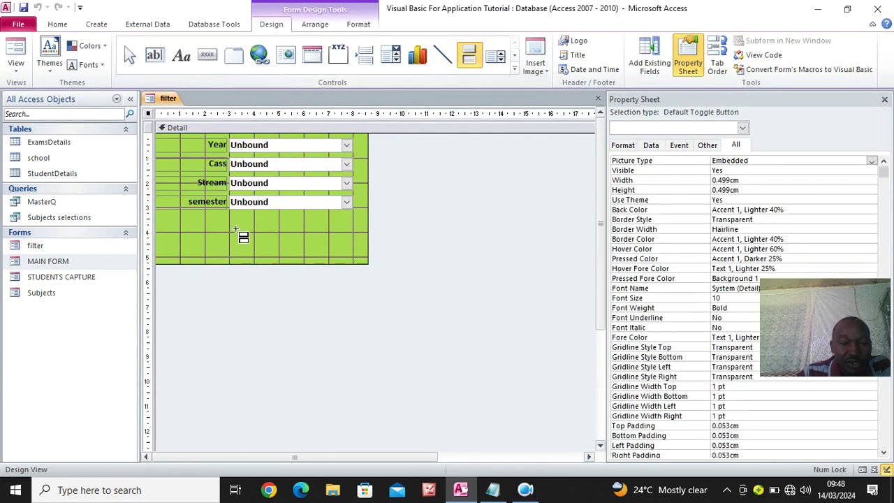
drag(215, 228, 331, 248)
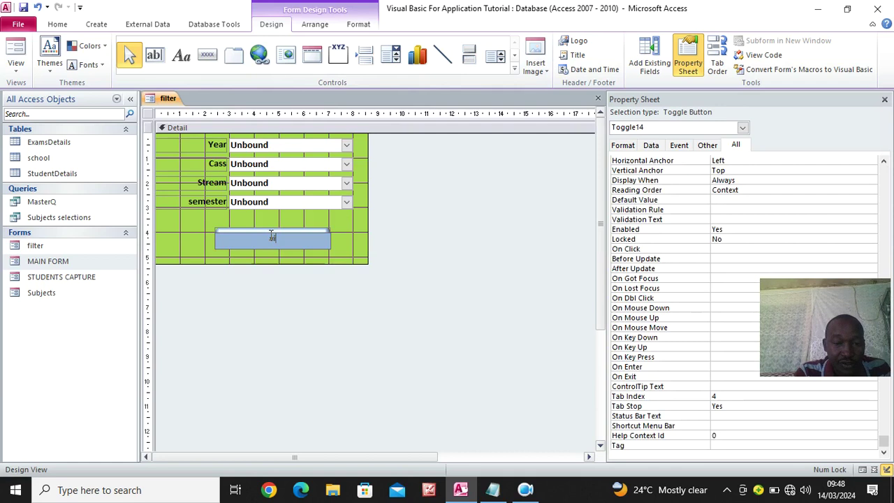
key(Caps_Lock)
text(ENTER MARKS)
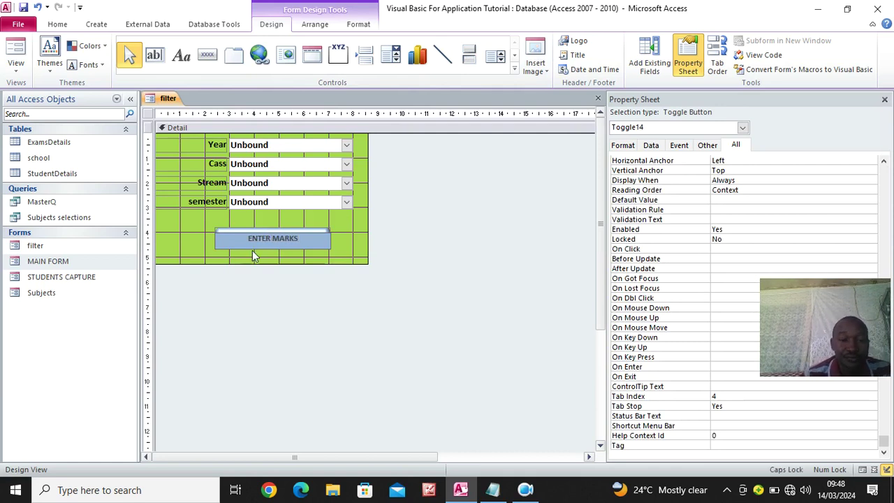
click(361, 253)
click(312, 241)
Give the ENTER MARKS button a red shape fill and white font colour
click(361, 26)
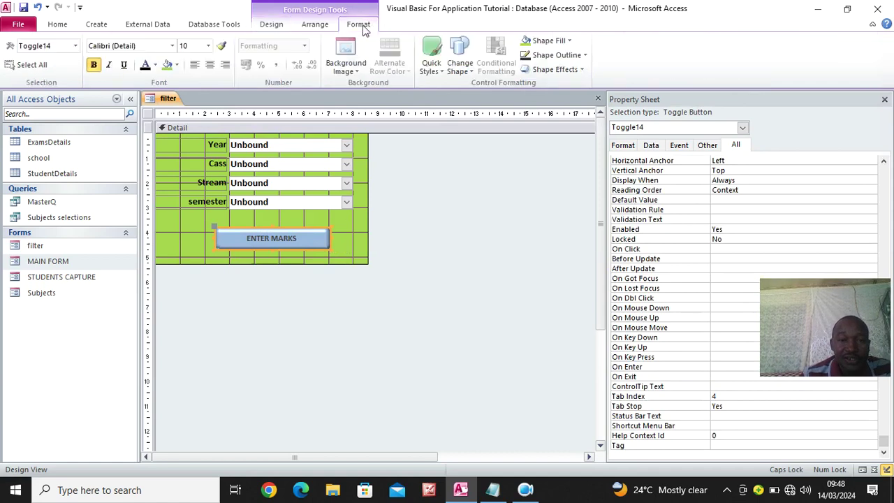
click(558, 41)
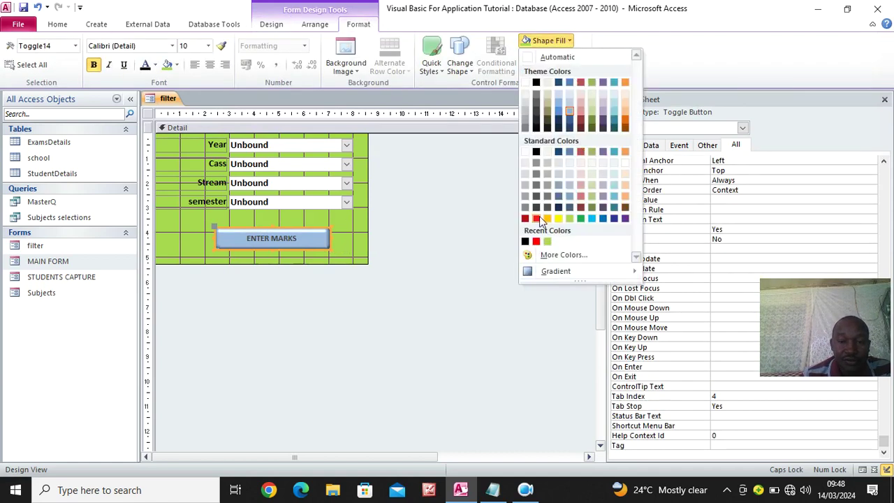
click(537, 218)
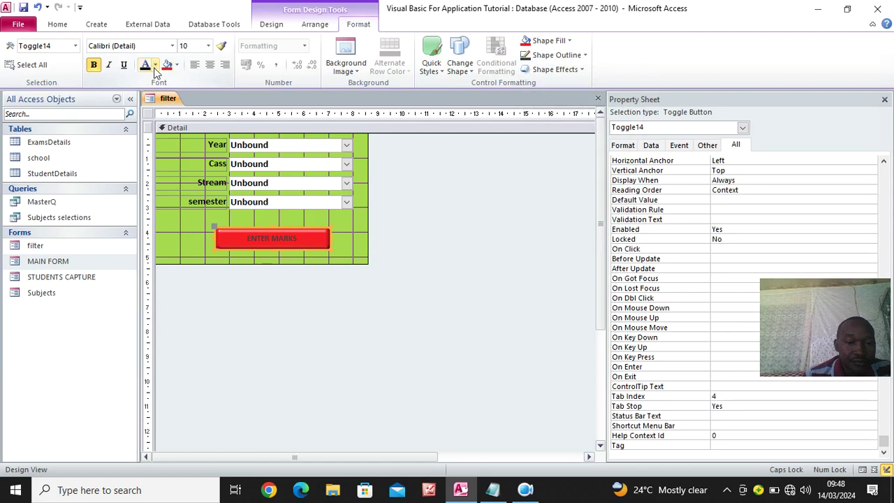
click(155, 65)
click(148, 109)
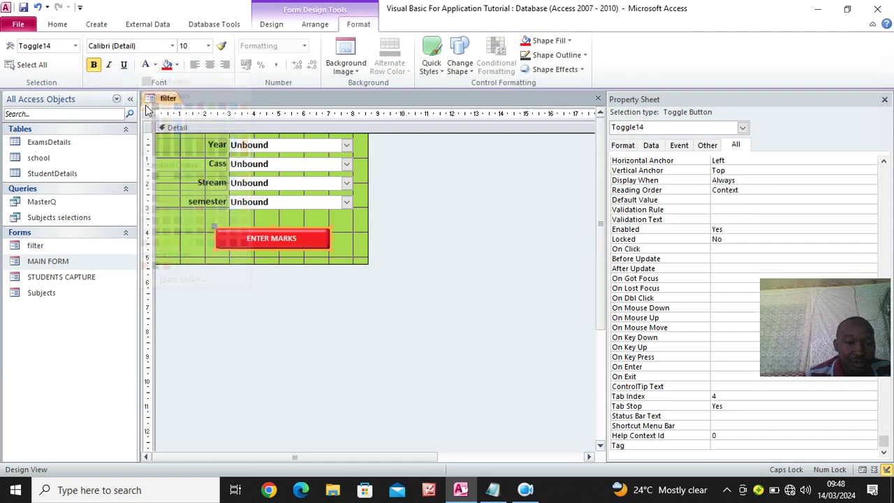
click(487, 232)
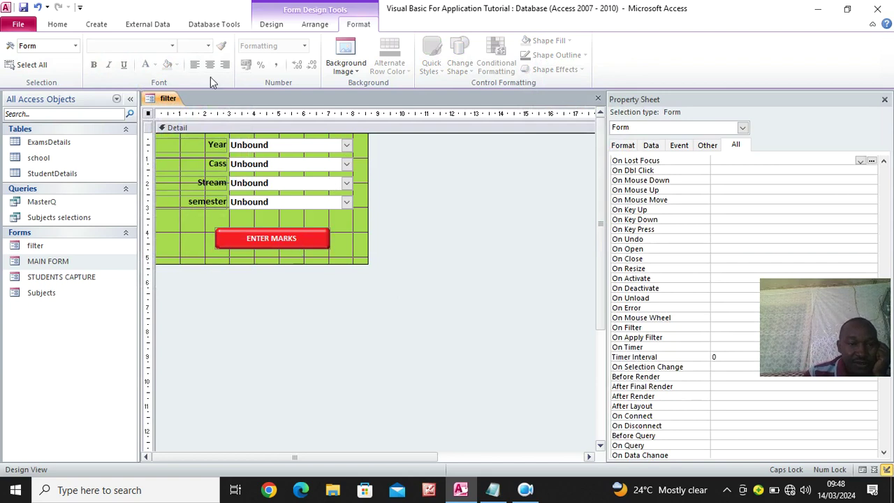
click(270, 24)
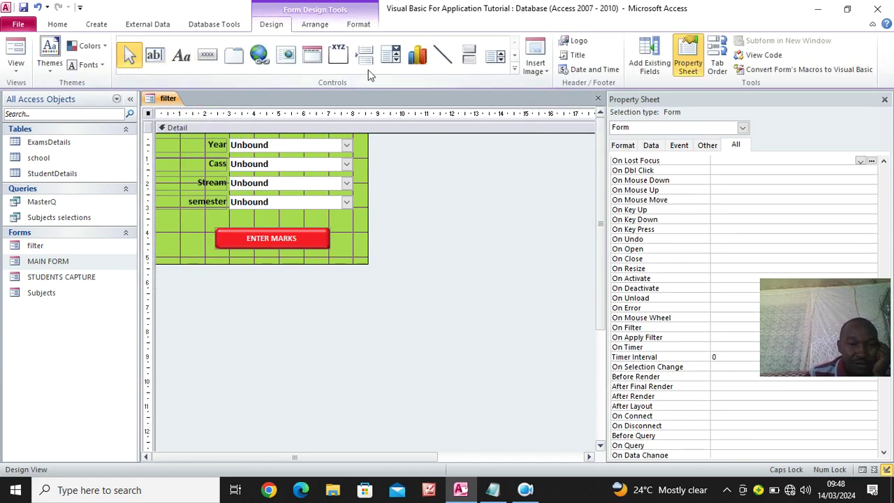
Add a toggle button captioned 'CLOSE' under ENTER MARKS and adjust its size
click(468, 58)
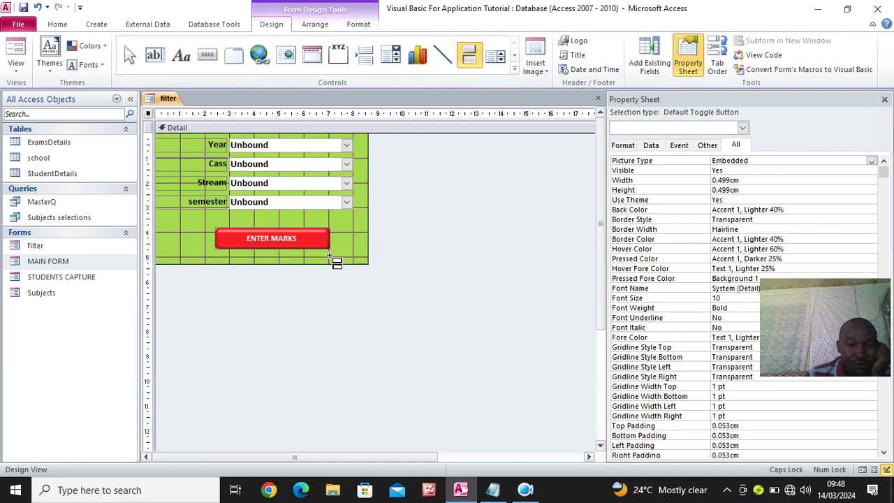
mouse_move(213, 253)
mouse_down()
mouse_move(234, 264)
mouse_move(319, 262)
mouse_up()
drag(284, 236, 282, 226)
click(259, 255)
text(CLOSE)
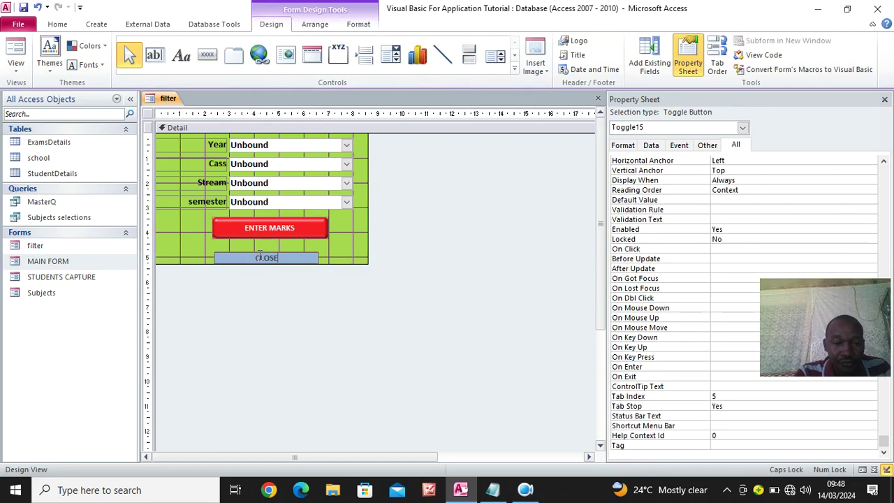
click(330, 253)
click(313, 256)
drag(317, 252, 320, 246)
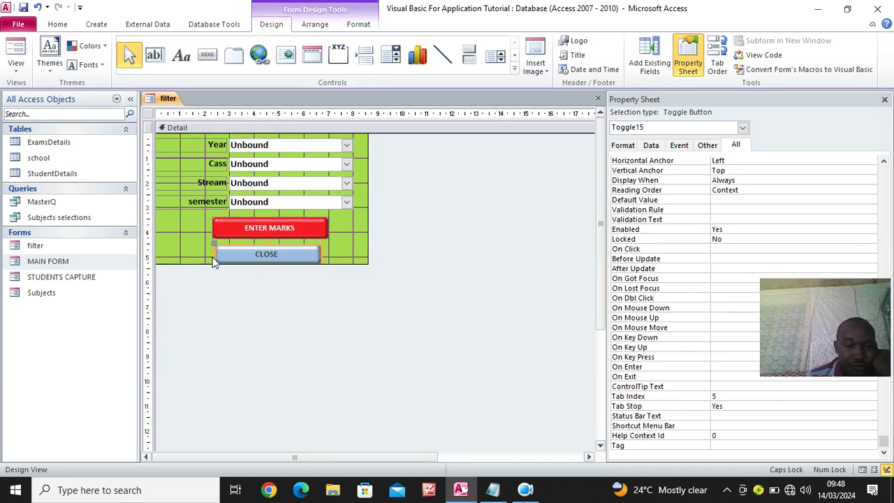
drag(213, 258, 238, 258)
Give the CLOSE button a black shape fill and white caption text
click(358, 24)
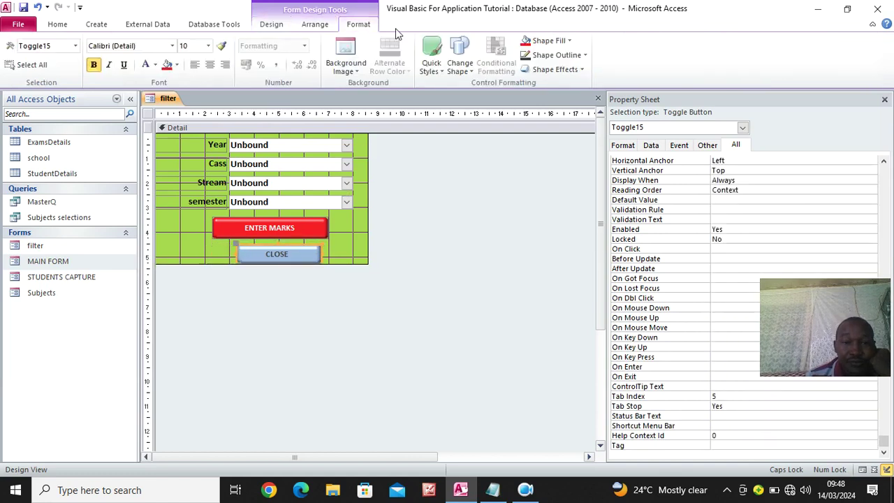
click(550, 41)
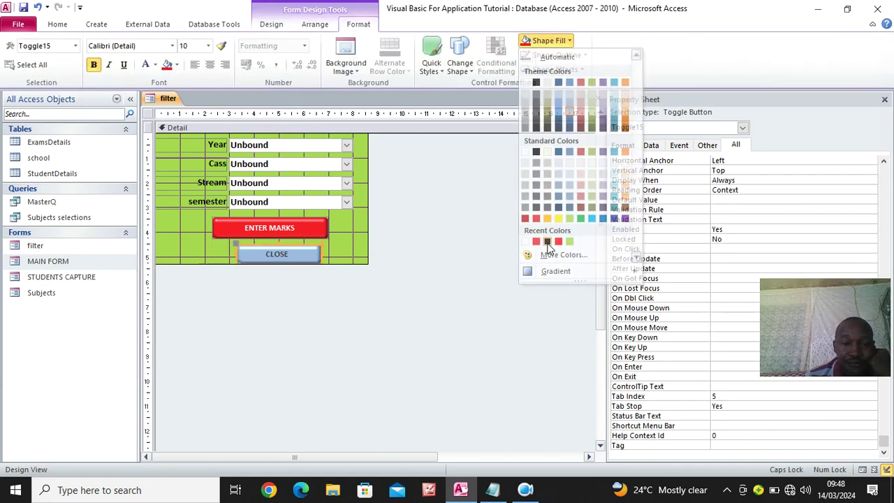
click(545, 238)
click(145, 64)
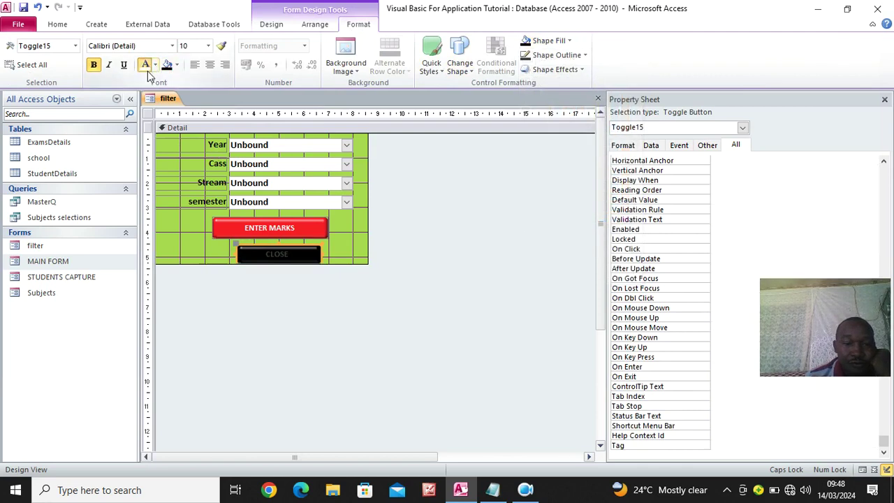
click(400, 292)
Set the ENTER MARKS caption font size to 14
click(274, 230)
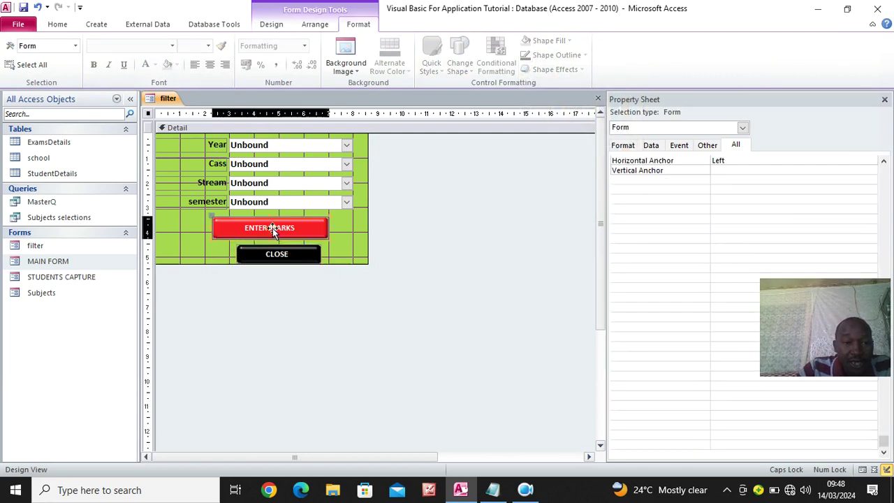
click(207, 45)
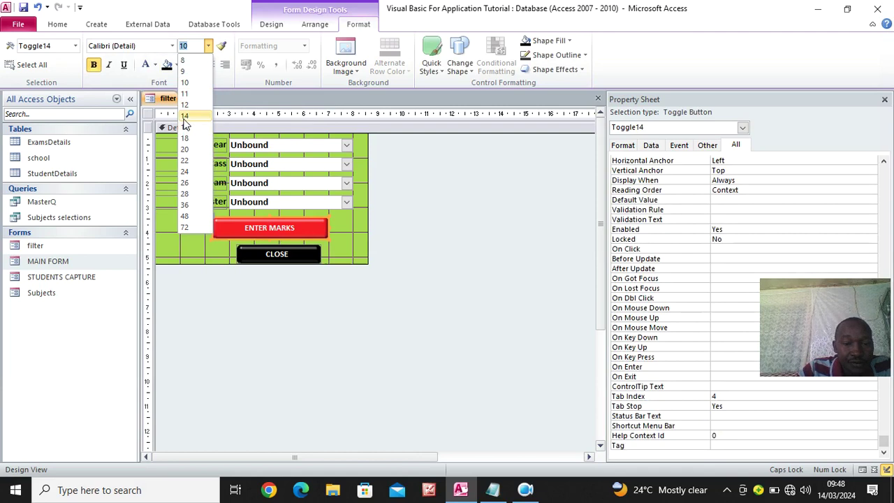
click(189, 115)
click(482, 257)
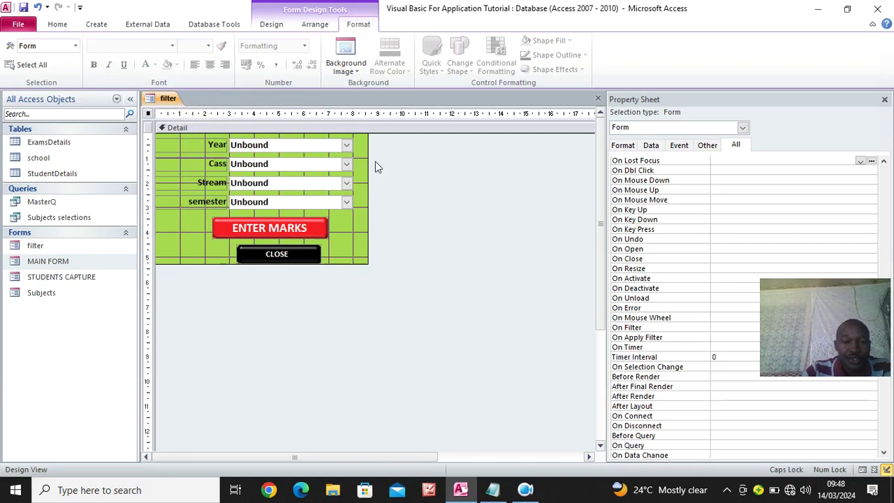
Open the close-button code file in Notepad and select the procedure body
click(98, 489)
text(CLO)
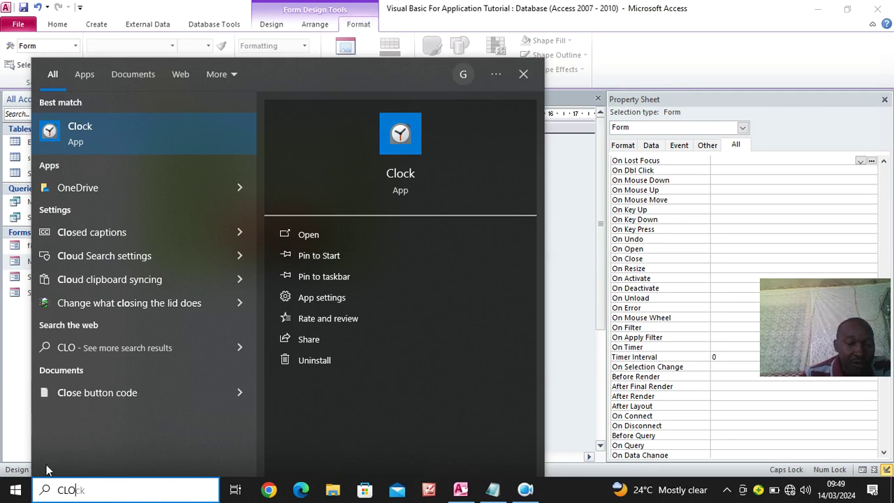
click(94, 390)
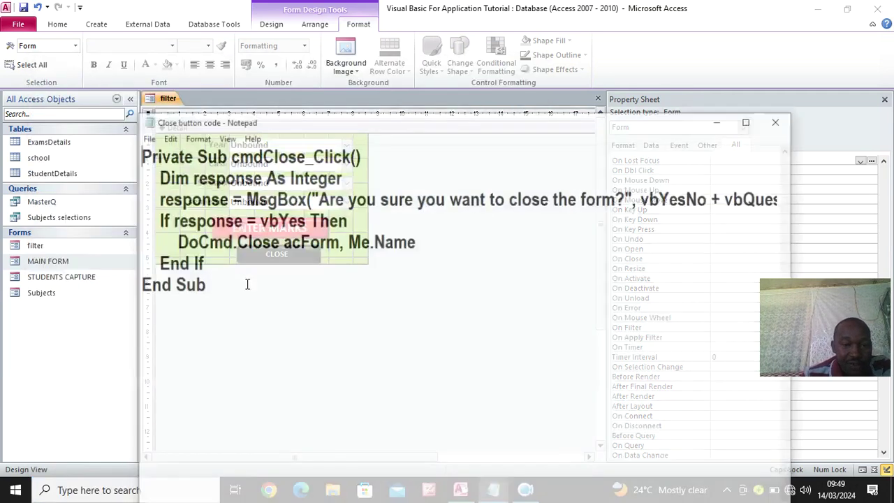
drag(156, 176, 303, 259)
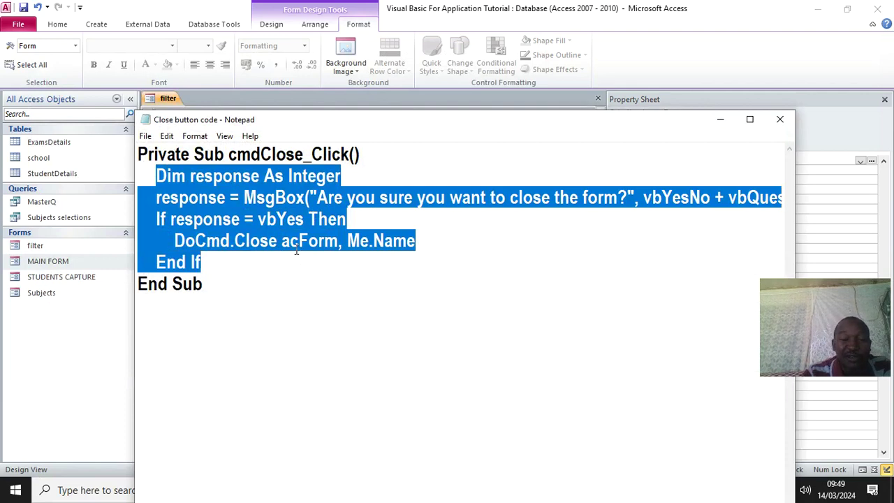
click(719, 119)
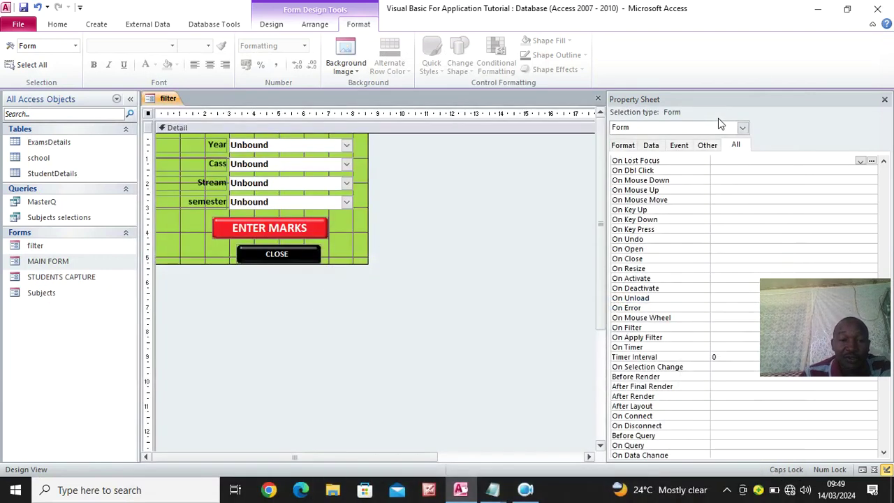
Set the CLOSE button's On Click to [Event Procedure] and paste in the confirmation code
click(299, 258)
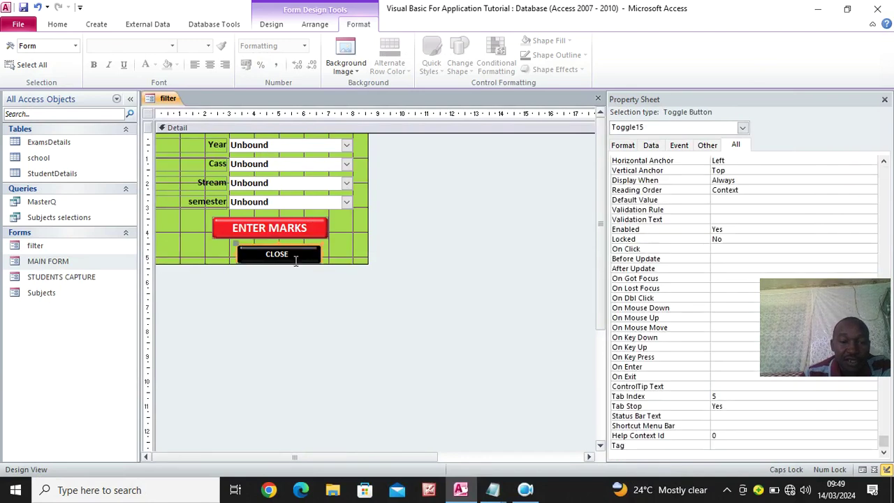
click(684, 147)
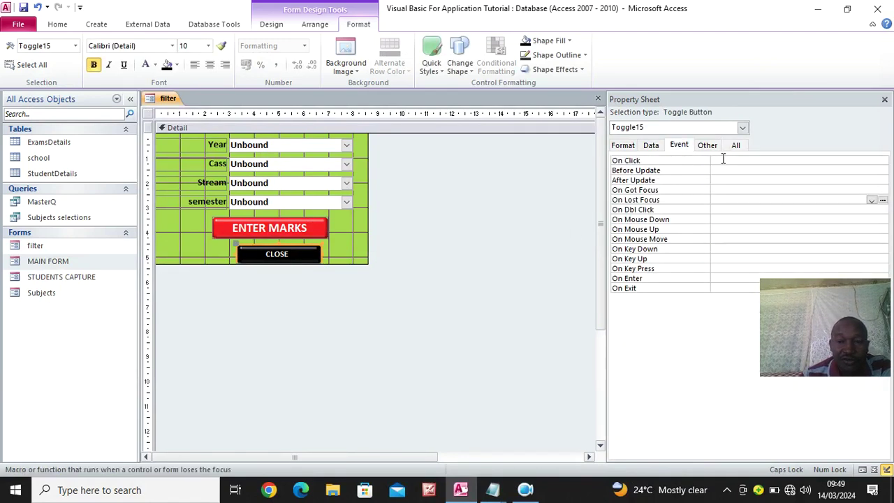
click(723, 160)
click(871, 161)
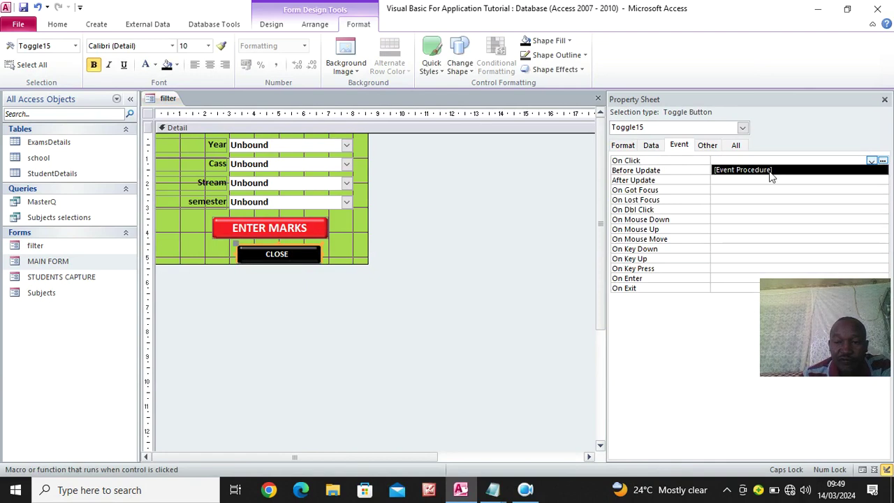
click(770, 170)
click(883, 161)
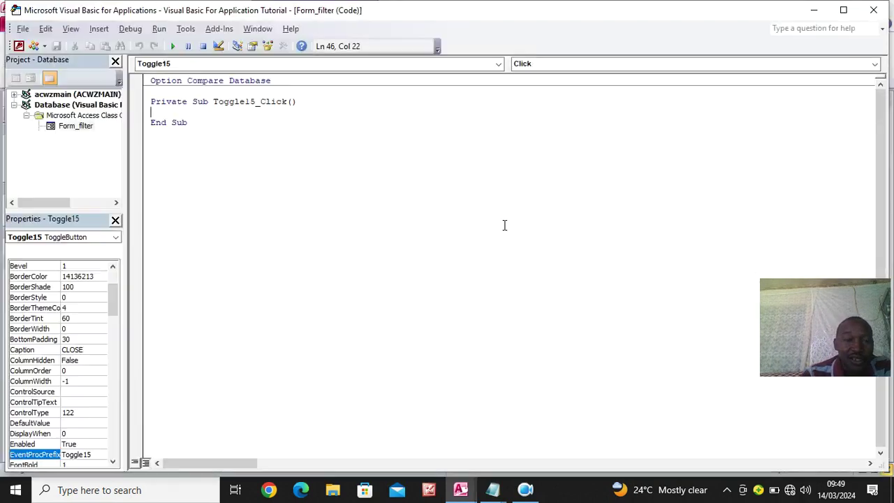
text(Dim response As Integer     response = MsgBox("Are you sure you want to close the form?", vbYesNo + vbQuestion, "Do you want to Close!")     If response = vbYes Then         DoCmd.Close acForm, Me.Name     End If)
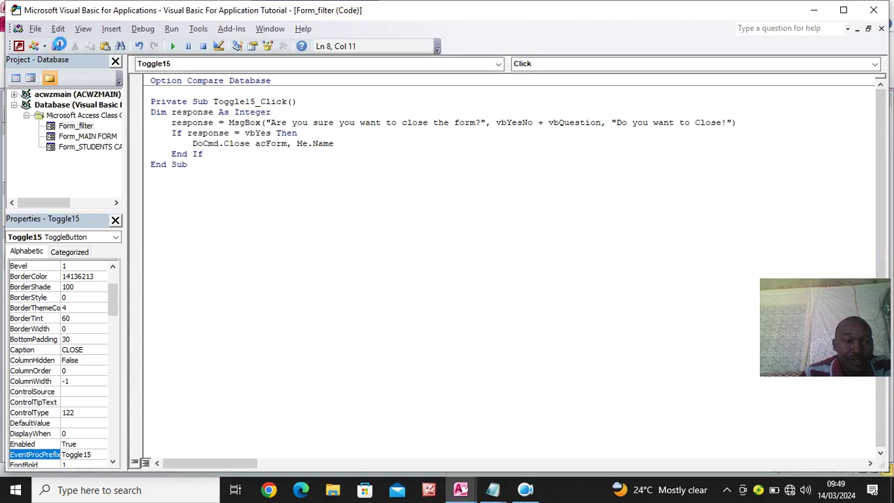
click(883, 12)
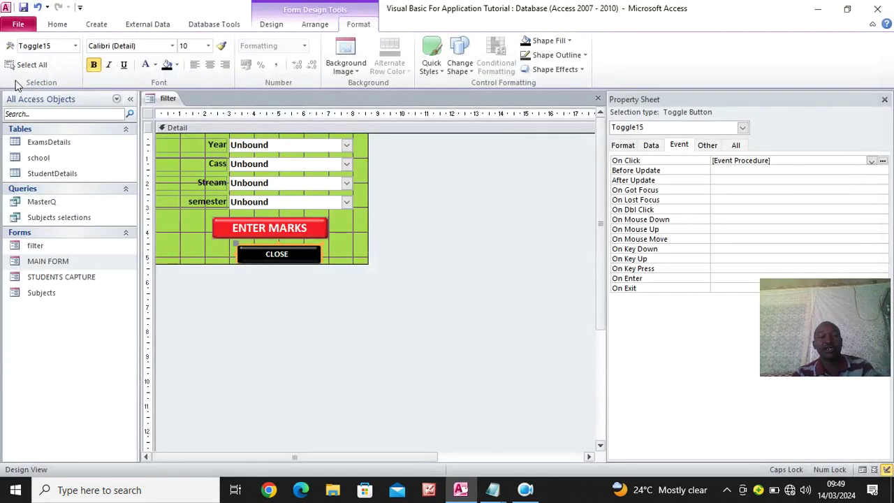
Run the filter form, click CLOSE, and answer No to the close confirmation prompt
click(16, 47)
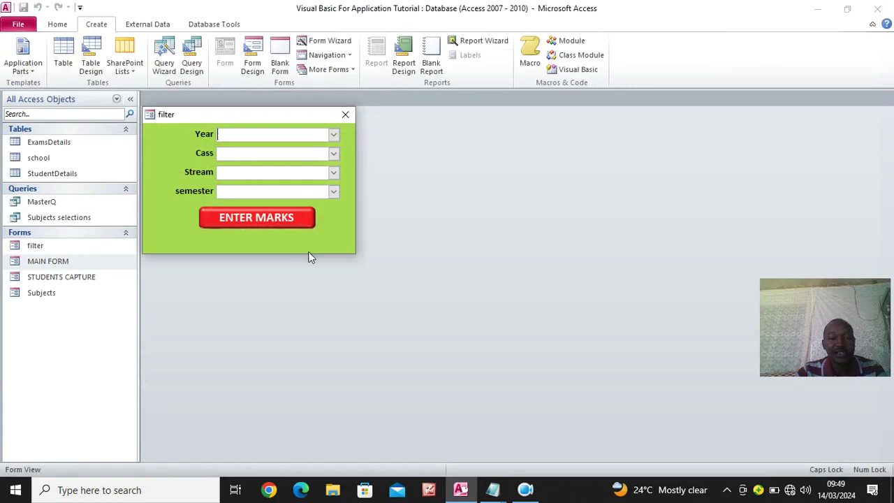
click(287, 248)
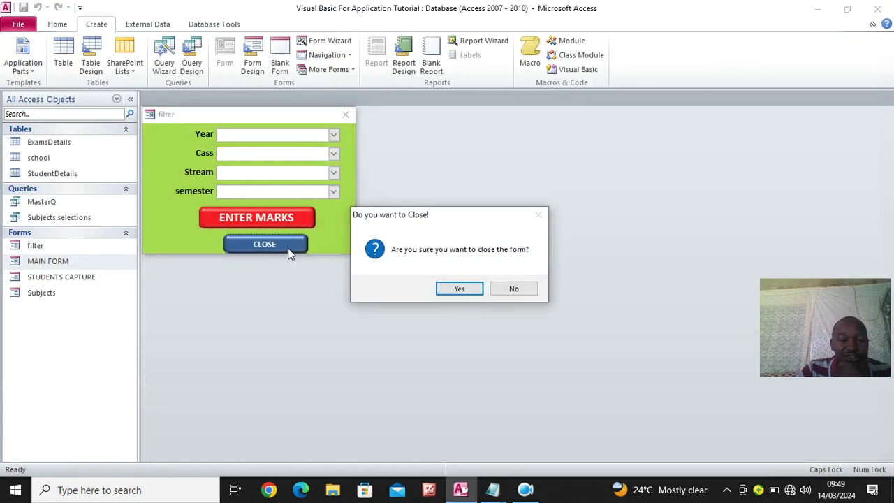
click(513, 289)
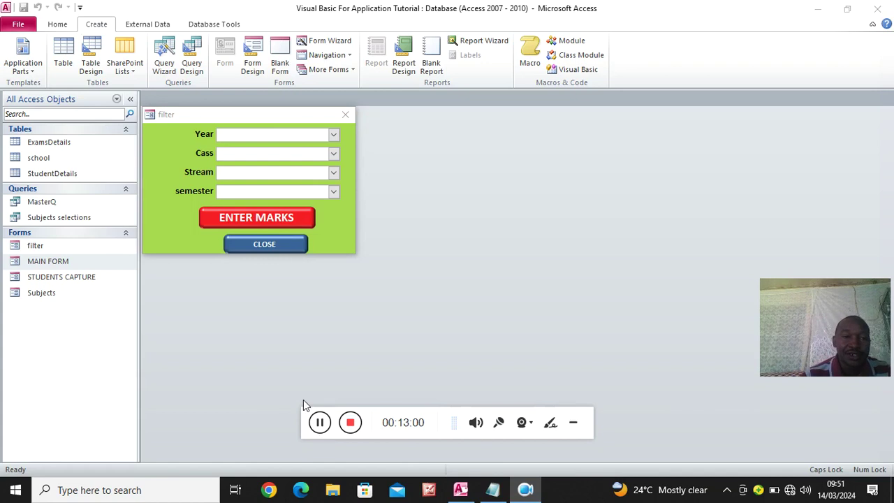
Switch the filter form back to Design View
right_click(153, 144)
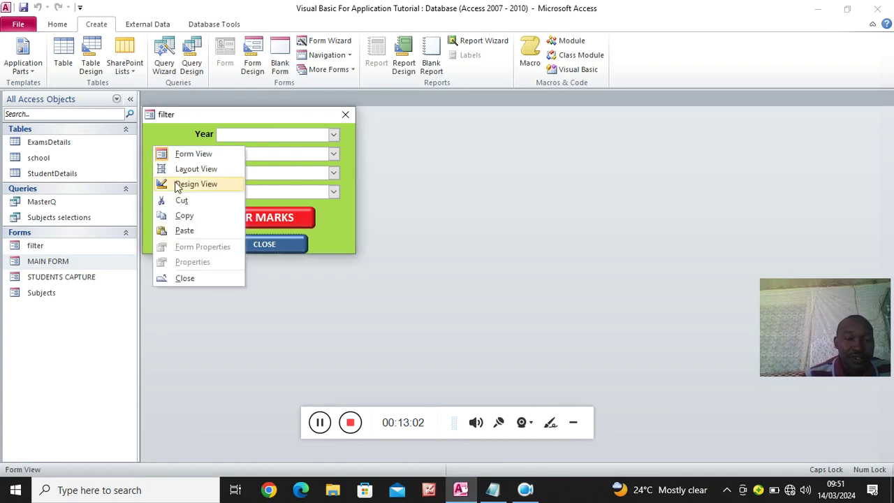
click(190, 183)
click(264, 145)
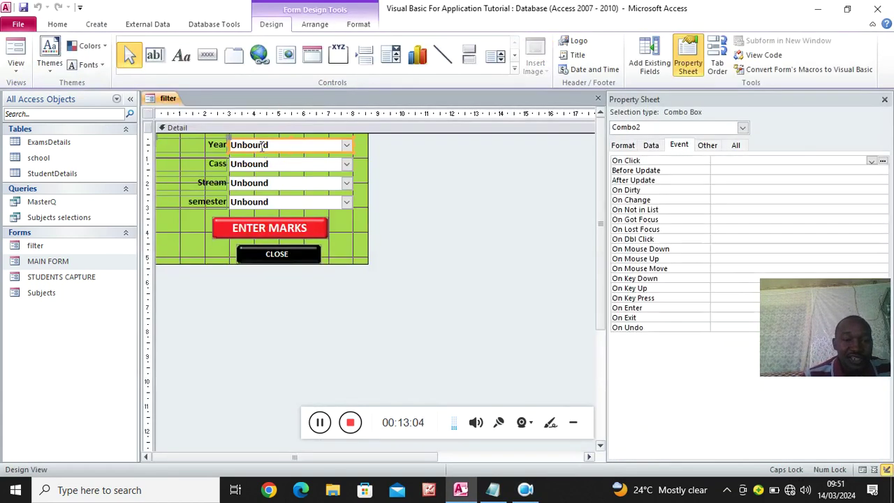
Inspect the StudentDetails table's records and field design, then close it
click(43, 160)
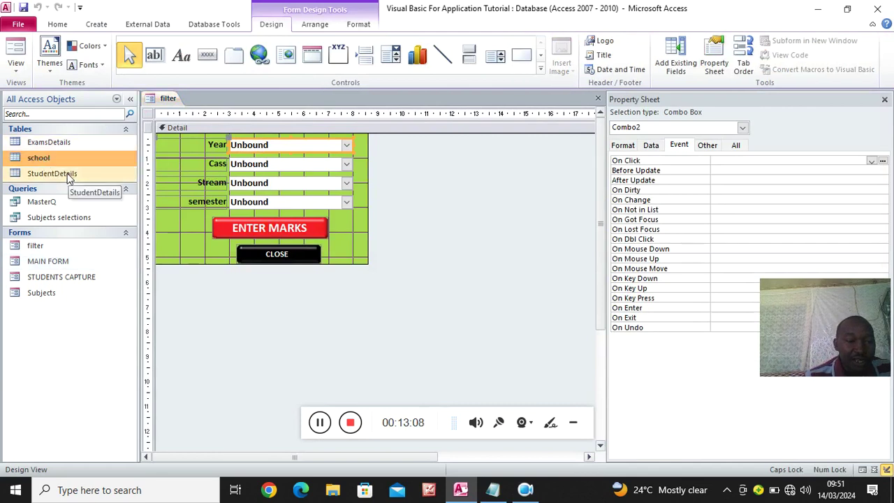
click(65, 173)
double_click(65, 173)
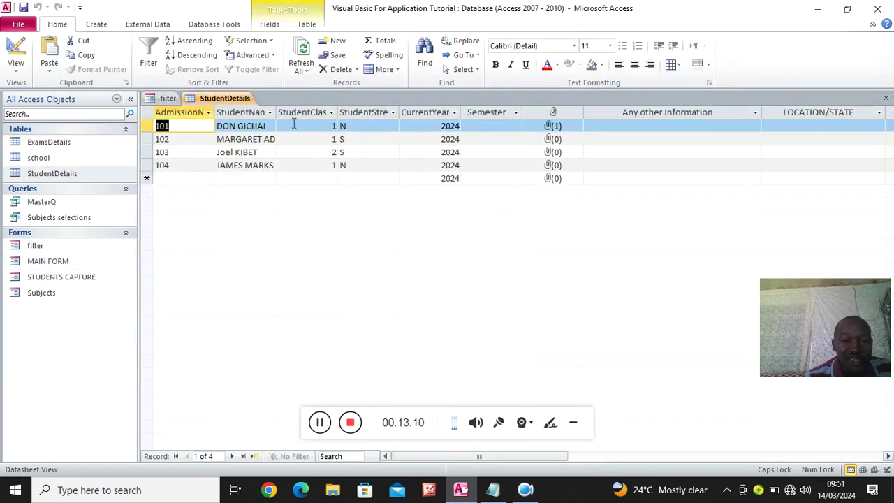
click(15, 54)
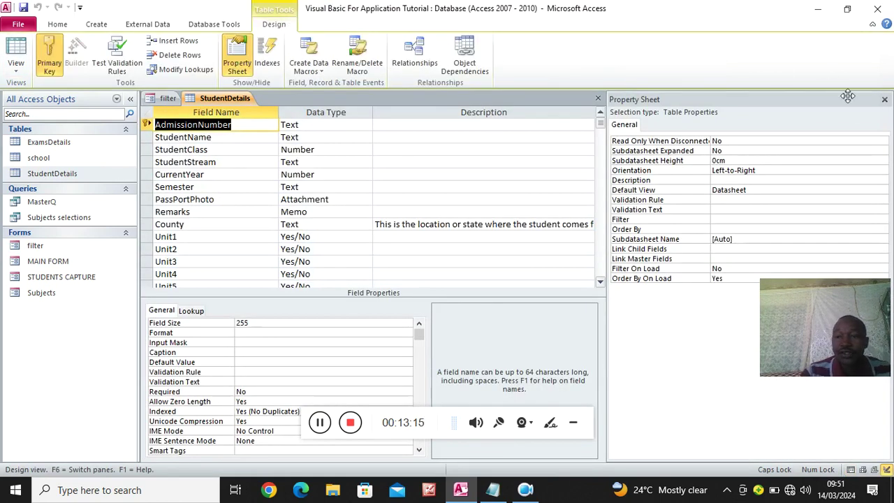
click(884, 100)
click(885, 100)
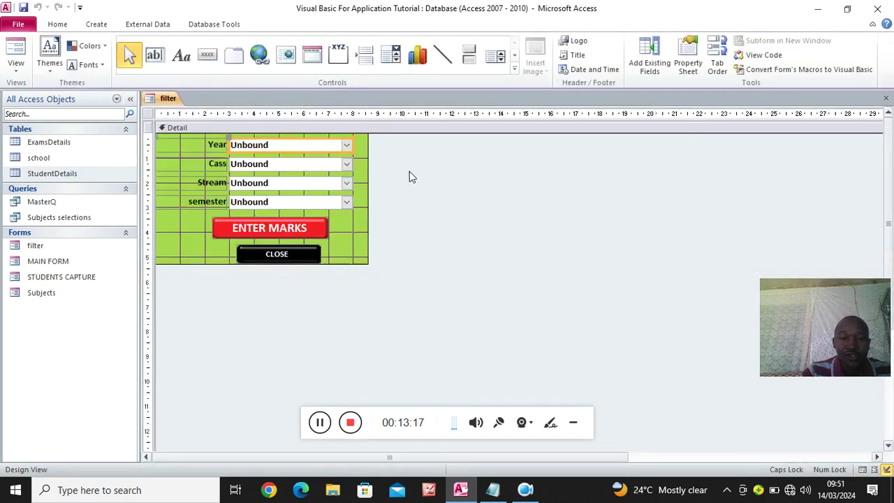
Paste the year query into the Year combo's Row Source, changing it to [Currentyear] from StudentDetails
click(687, 67)
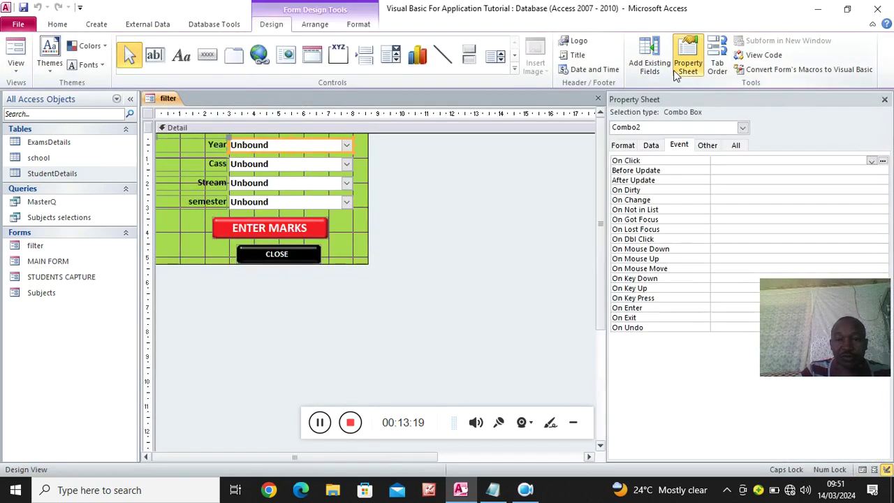
click(651, 146)
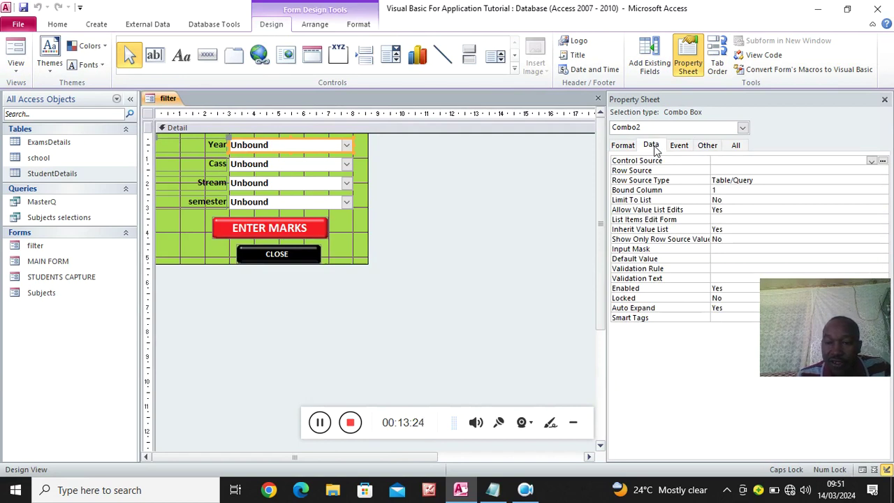
click(727, 170)
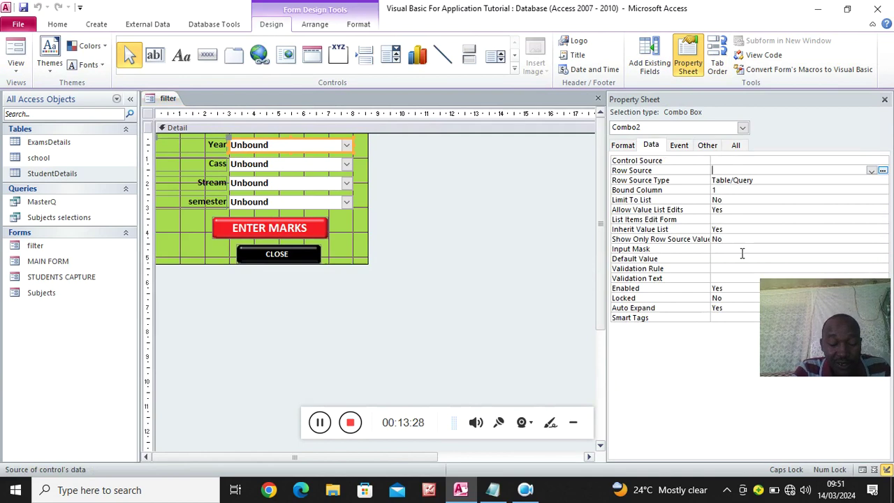
text(Select Distinct [year]  from students)
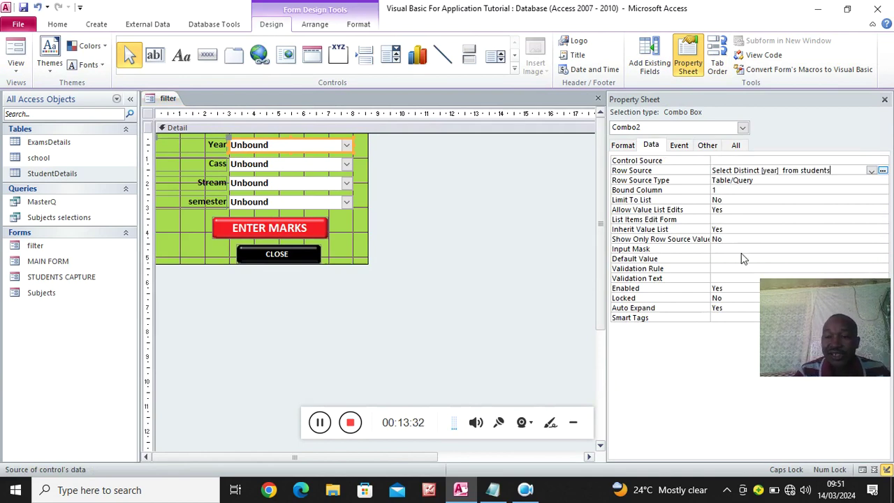
click(763, 170)
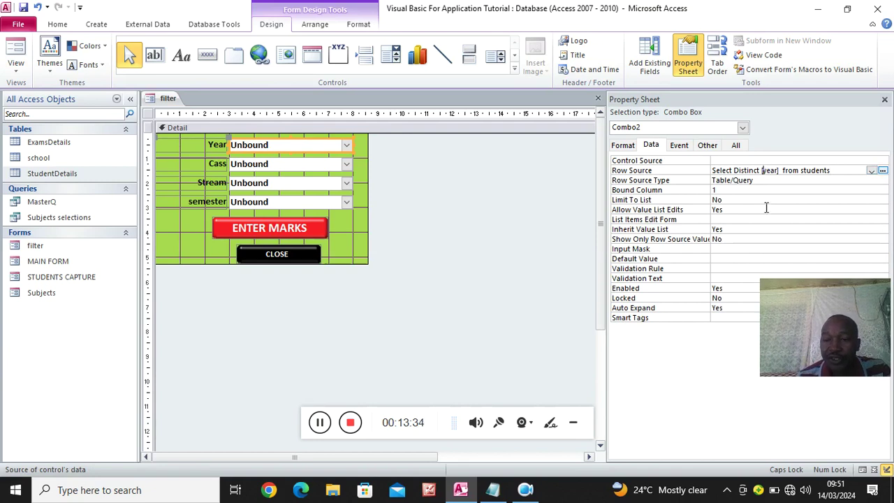
text(Curren)
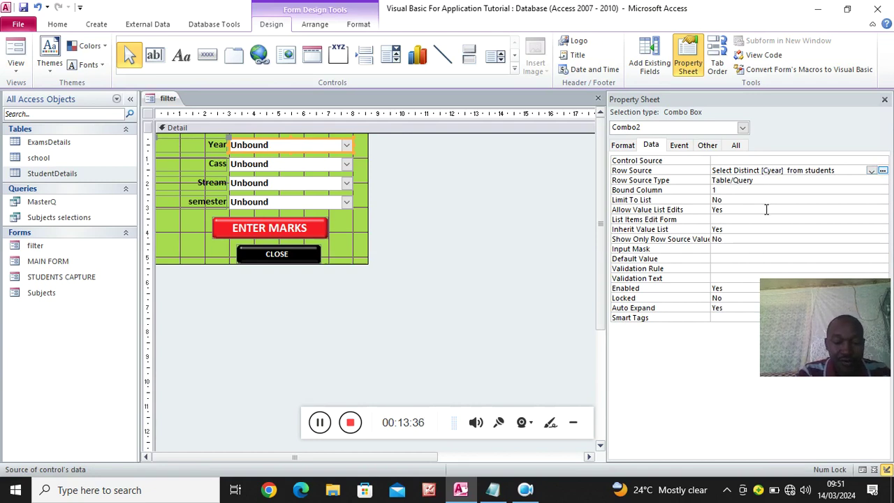
text(t)
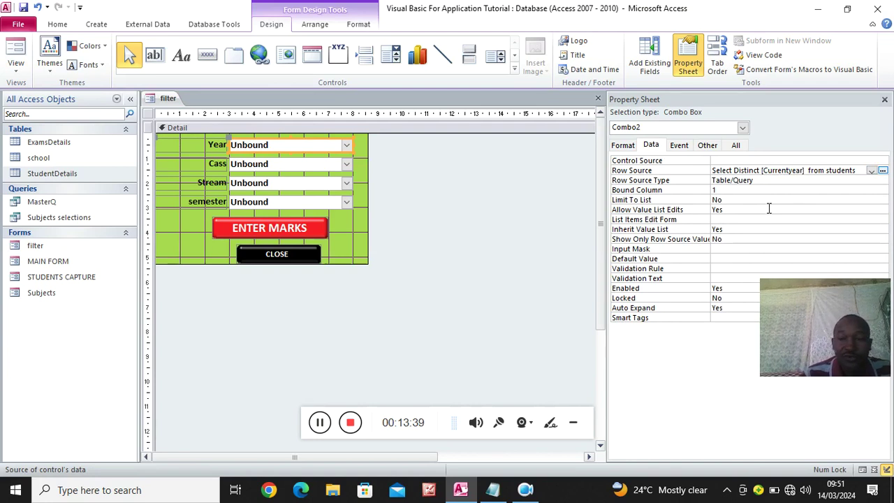
drag(856, 170, 829, 175)
key(Caps_Lock)
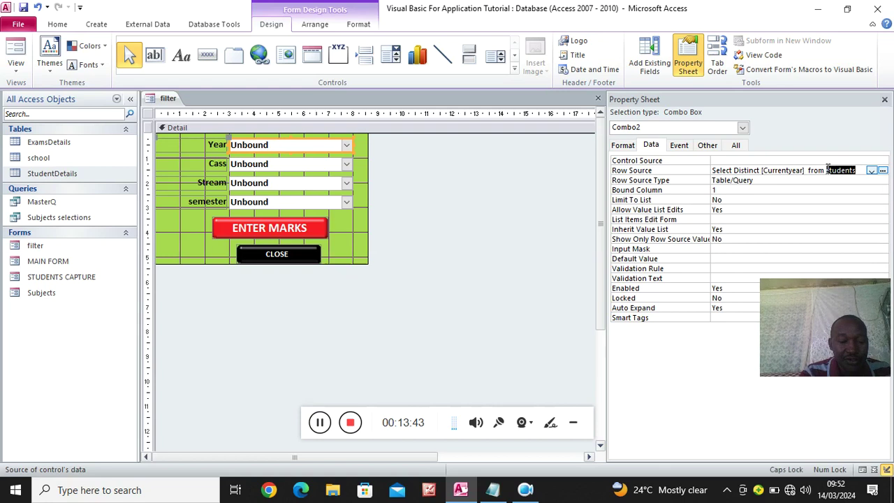
text(S)
key(Caps_Lock)
text(tudent)
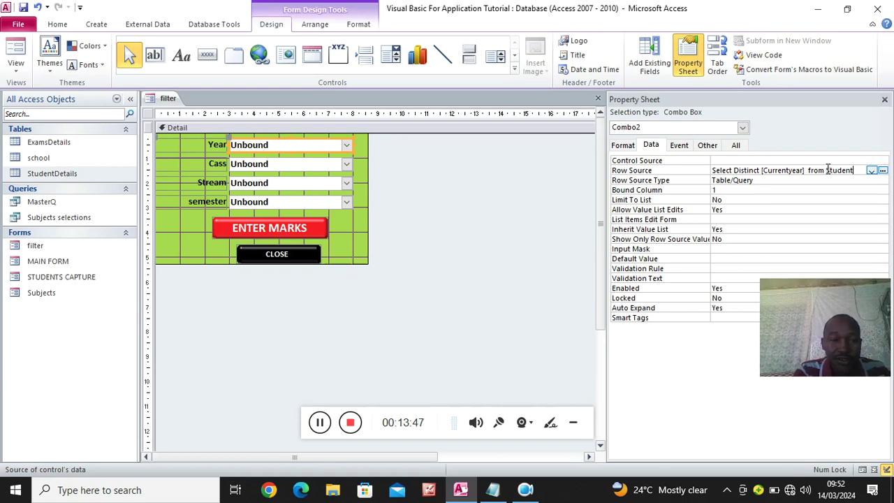
text(Details)
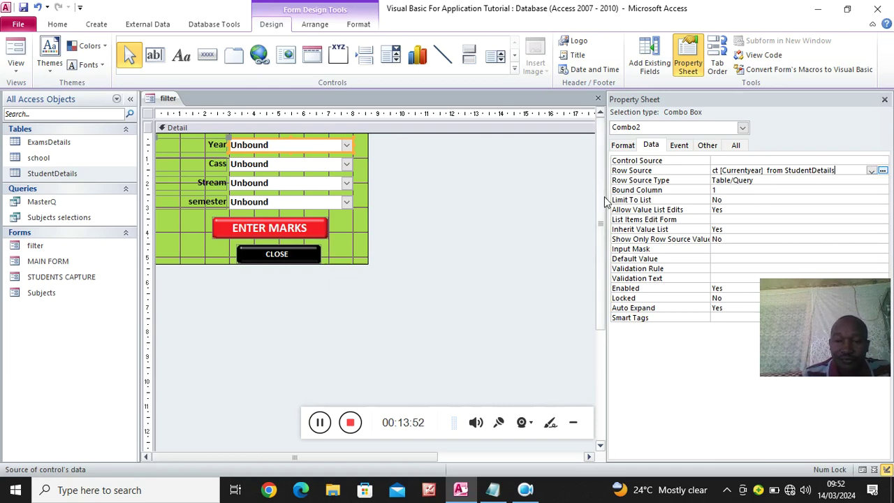
Widen the property sheet to check the full Year query, then view the filter form in Form View
click(584, 427)
click(574, 422)
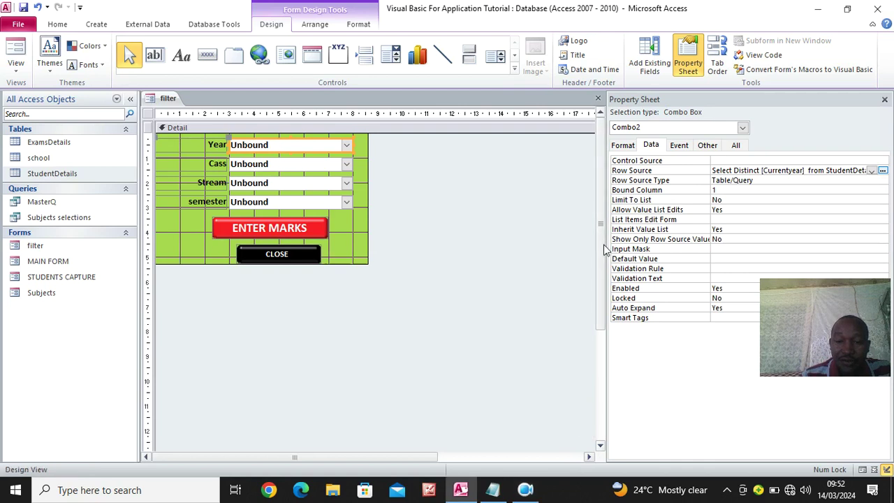
drag(604, 257, 528, 258)
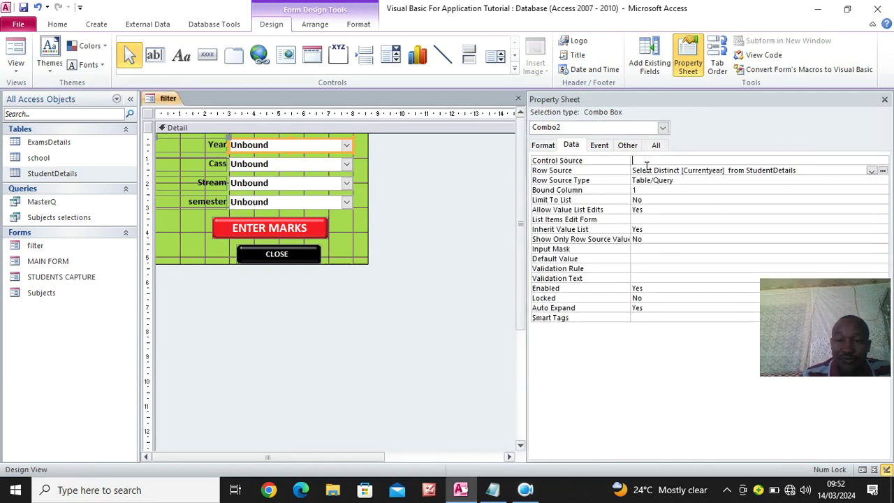
drag(796, 170, 604, 173)
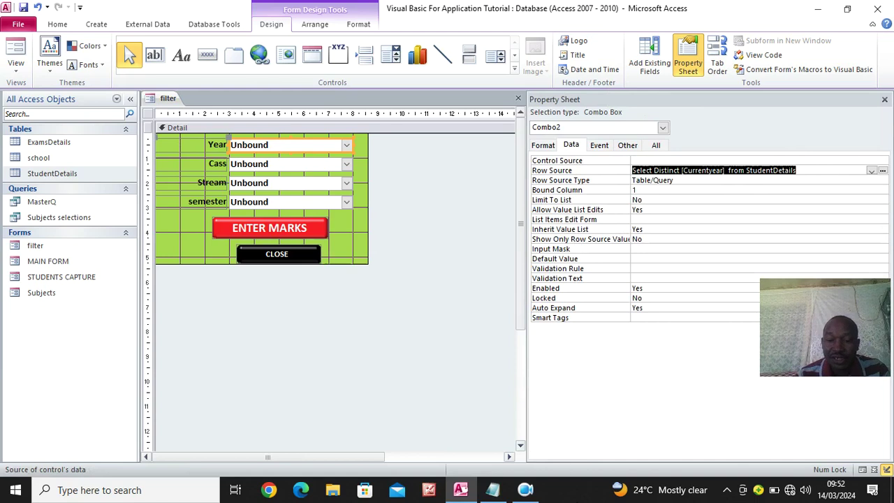
click(526, 489)
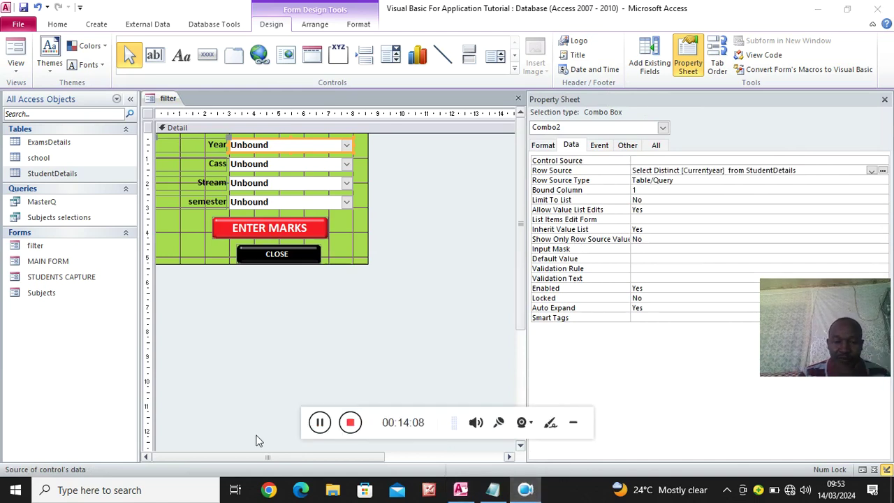
click(573, 426)
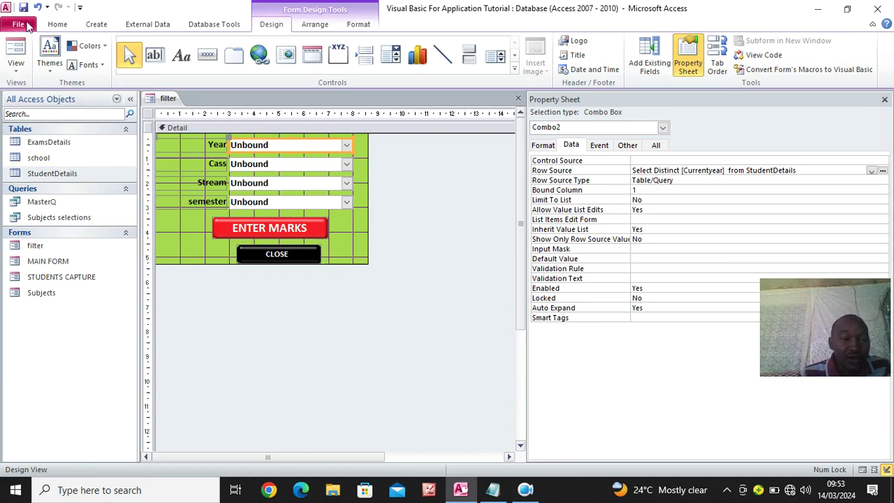
click(16, 51)
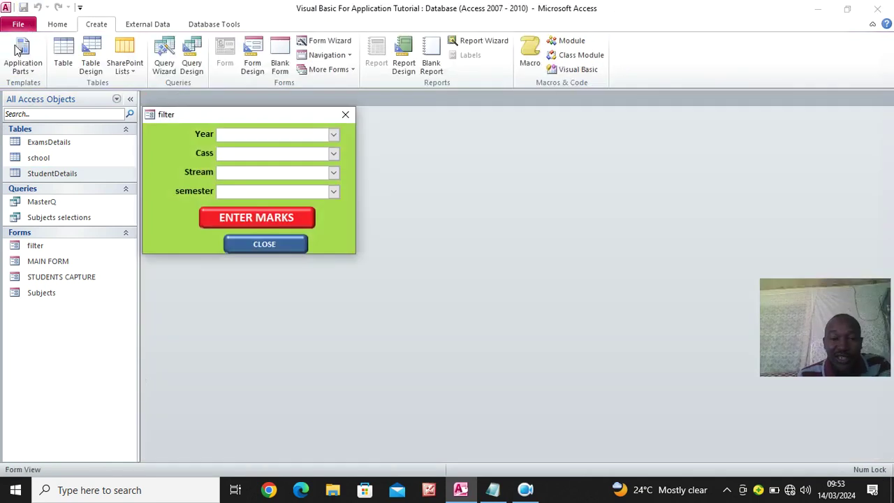
click(333, 135)
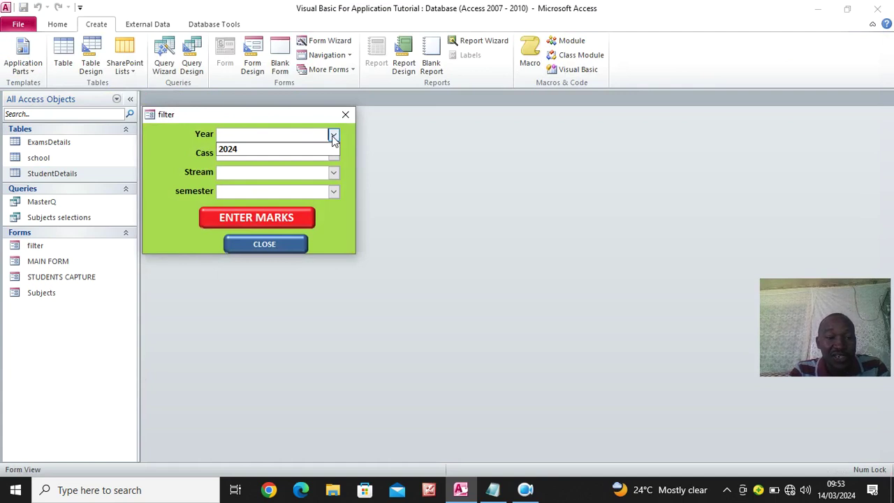
right_click(164, 147)
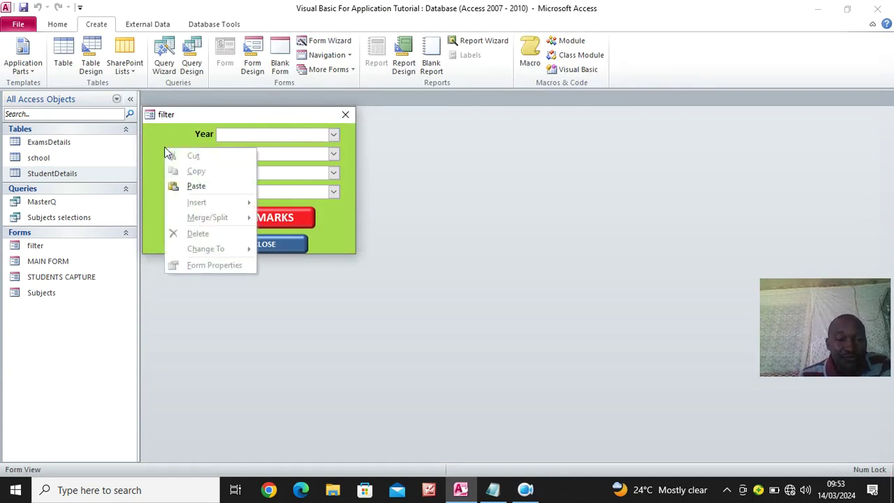
click(166, 140)
right_click(165, 139)
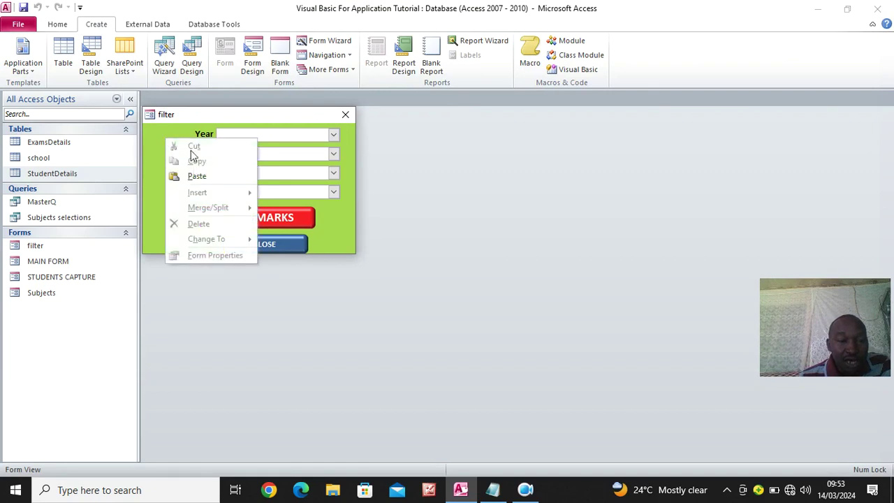
right_click(192, 116)
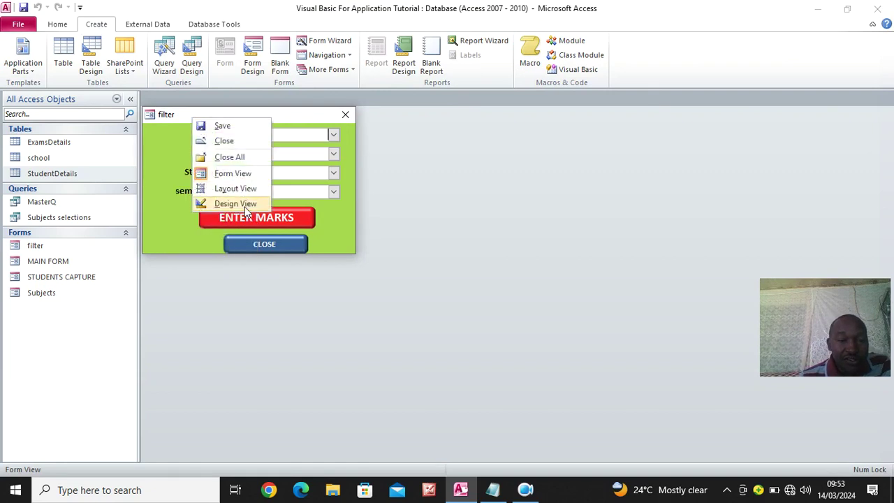
click(235, 204)
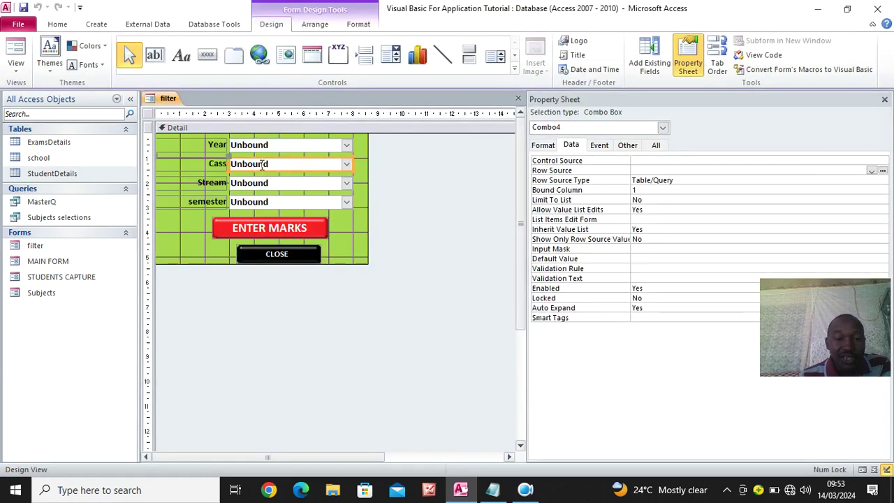
Copy the Year combo's query into the Class combo's Row Source
click(216, 162)
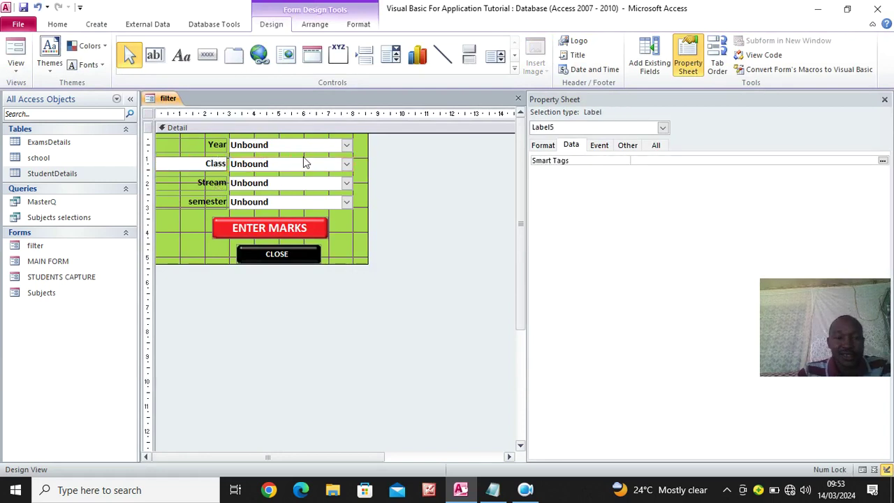
click(252, 171)
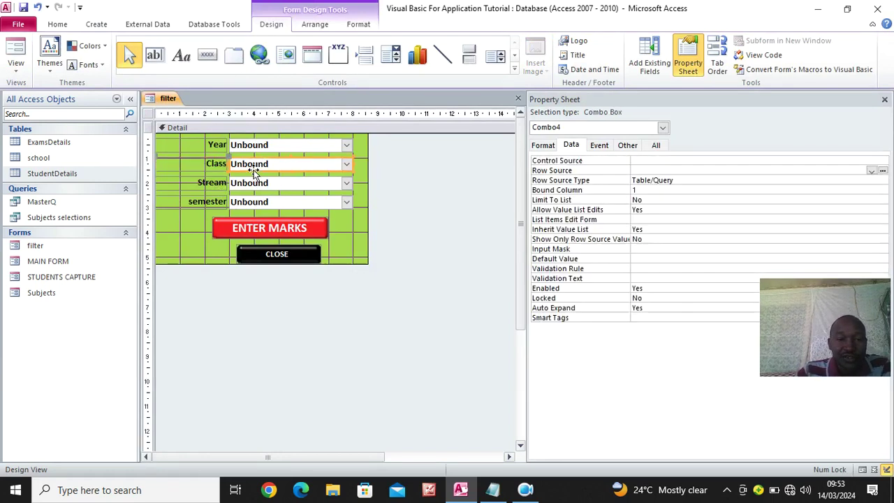
click(641, 170)
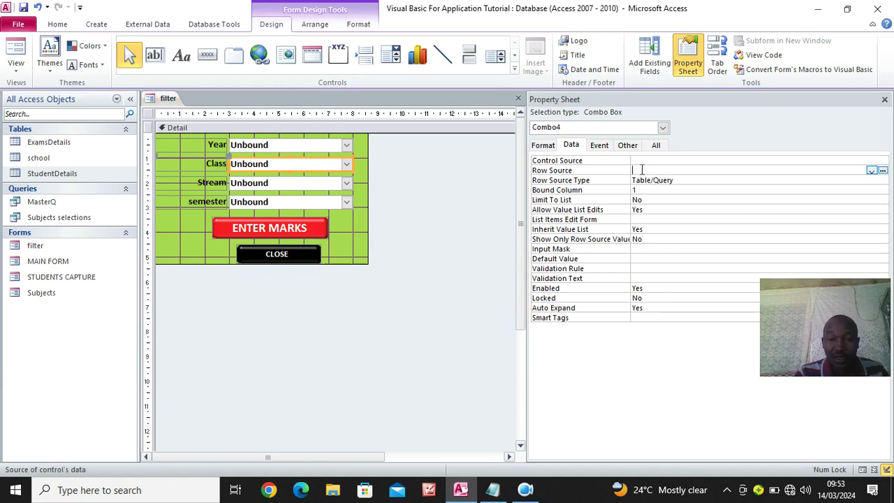
click(322, 145)
drag(826, 171, 605, 168)
key(ctrl+c)
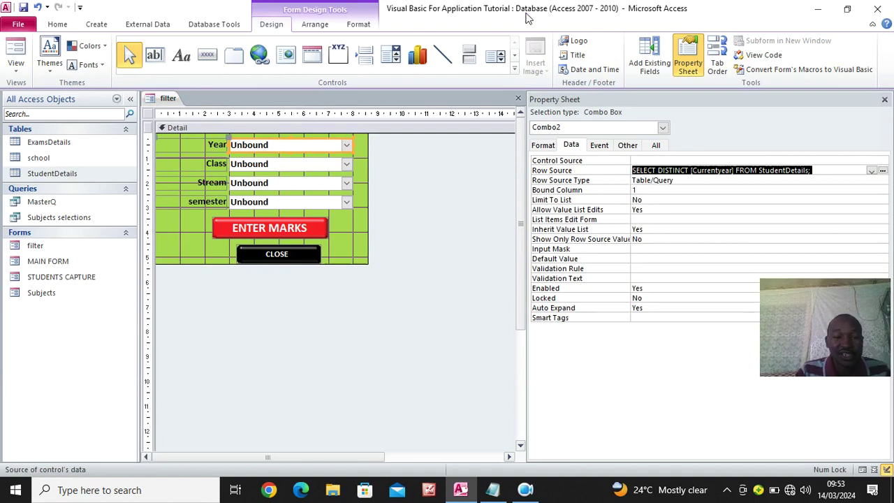
click(271, 162)
click(637, 169)
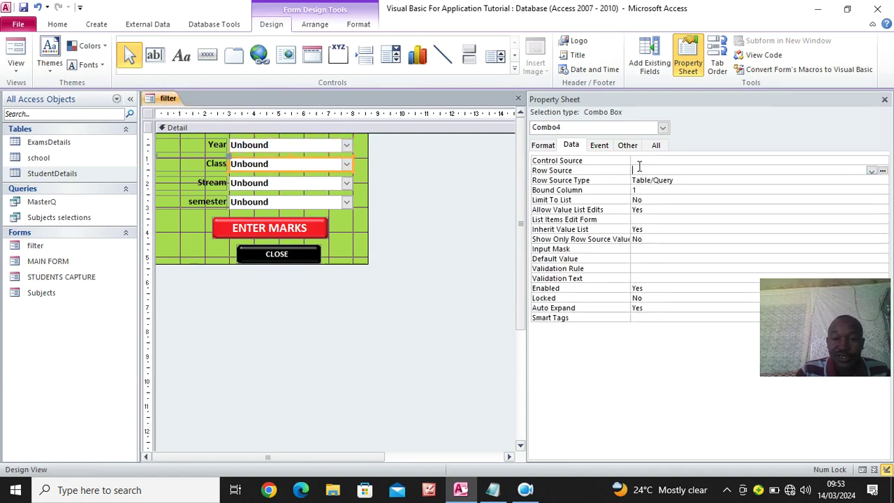
key(ctrl+v)
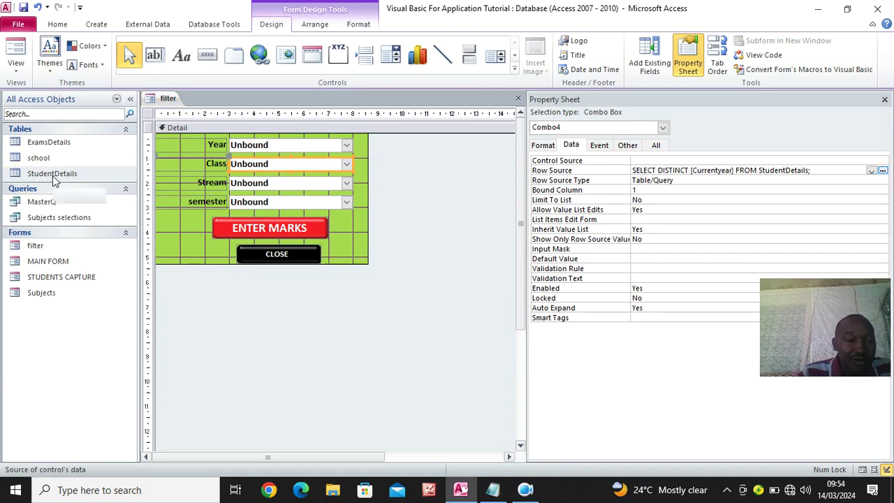
Open StudentDetails in Design View to check its field names, then close it
click(53, 176)
right_click(55, 181)
click(98, 198)
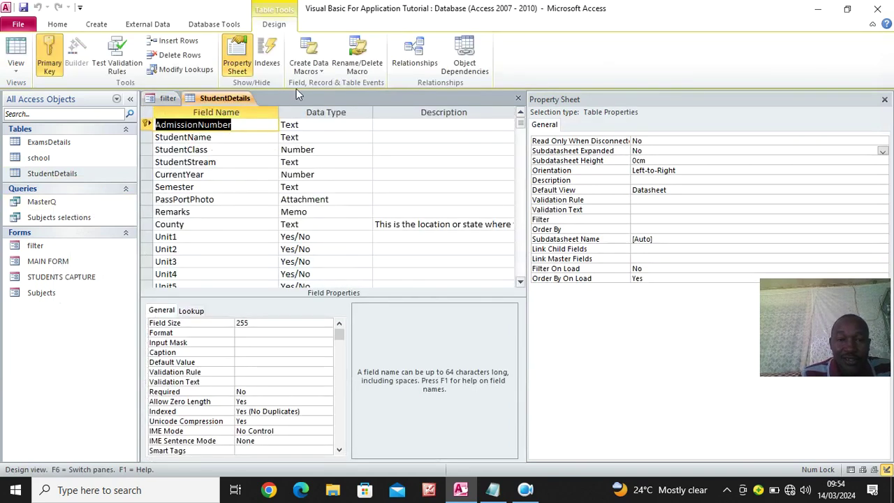
right_click(208, 99)
click(242, 125)
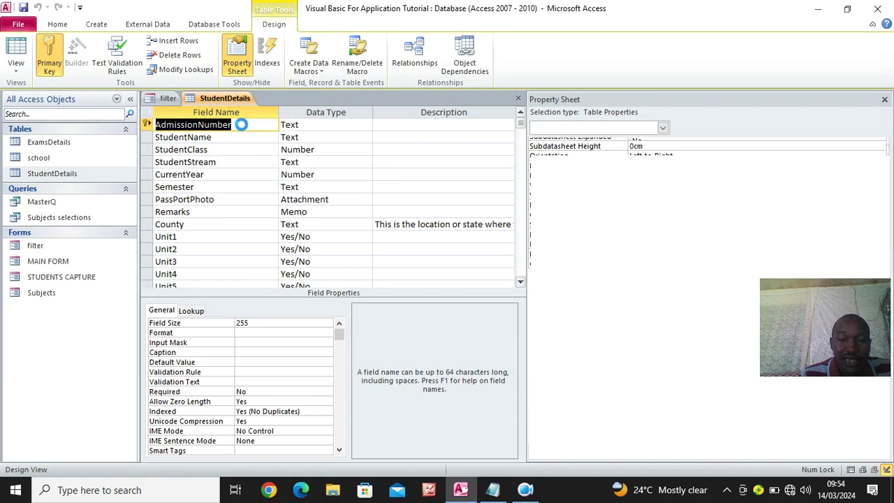
Replace Currentyear with StudentClass in the Class query, save the form and preview it
click(718, 169)
key(Delete)
key(Delete)
key(Delete)
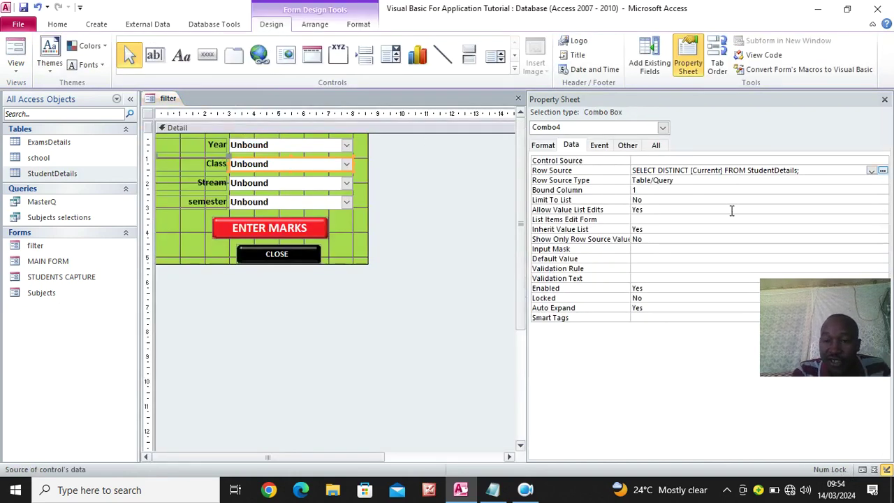
key(Delete)
key(BackSpace)
key(BackSpace)
key(BackSpace)
key(BackSpace)
key(BackSpace)
key(BackSpace)
key(BackSpace)
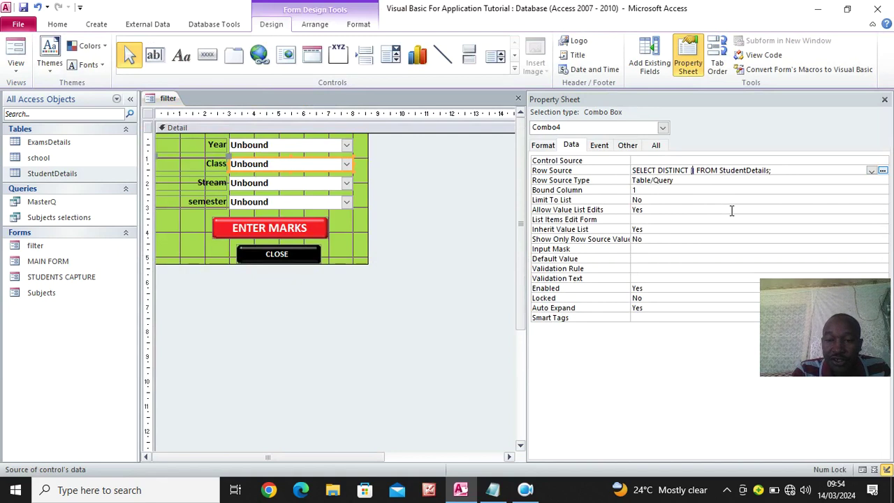
text(Stud)
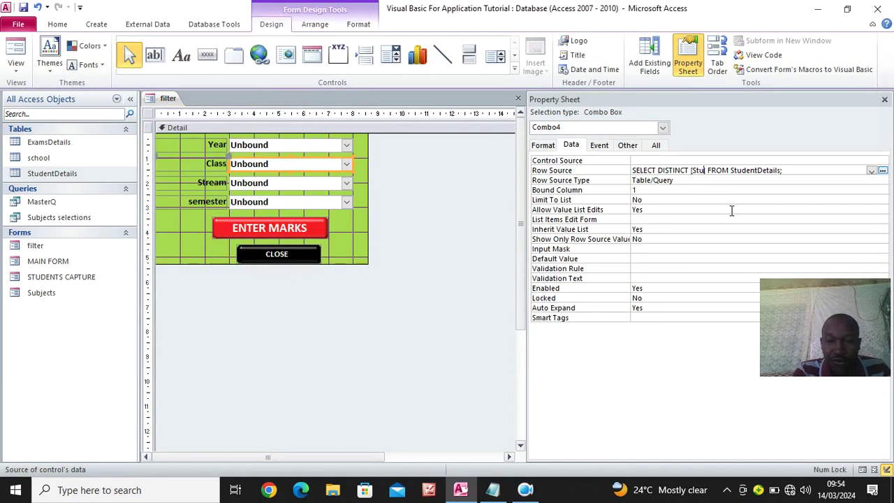
text(entClass)
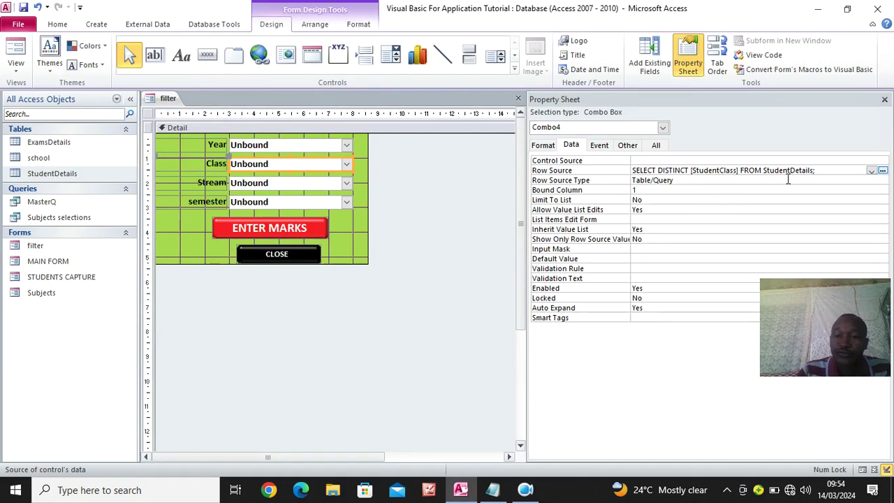
click(23, 7)
click(20, 52)
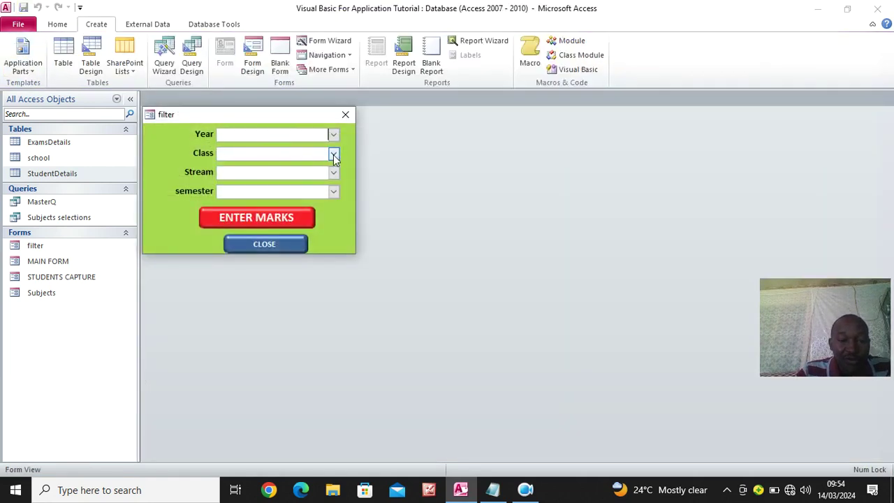
Confirm the Class list offers 1 and 2, then return the filter form to Design View
click(333, 154)
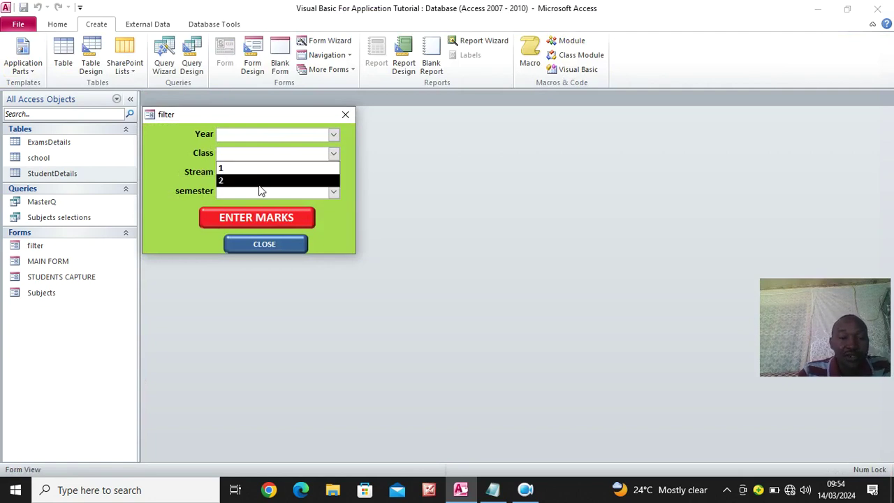
click(167, 148)
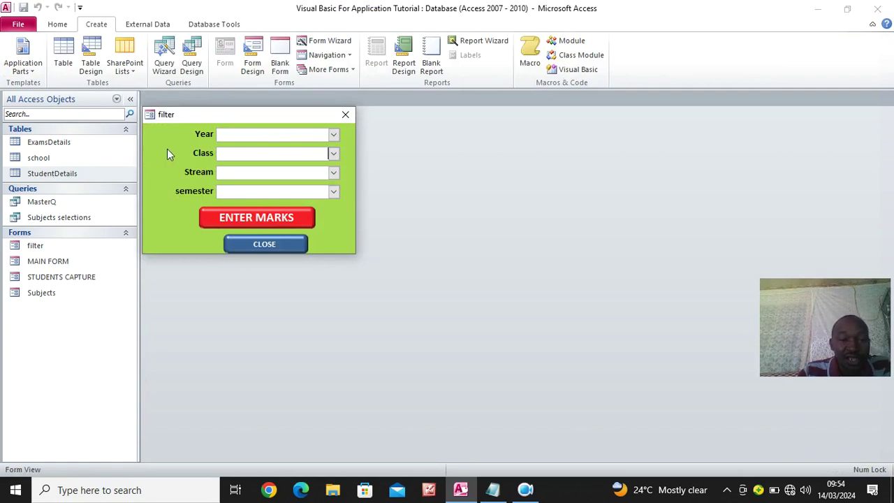
right_click(166, 148)
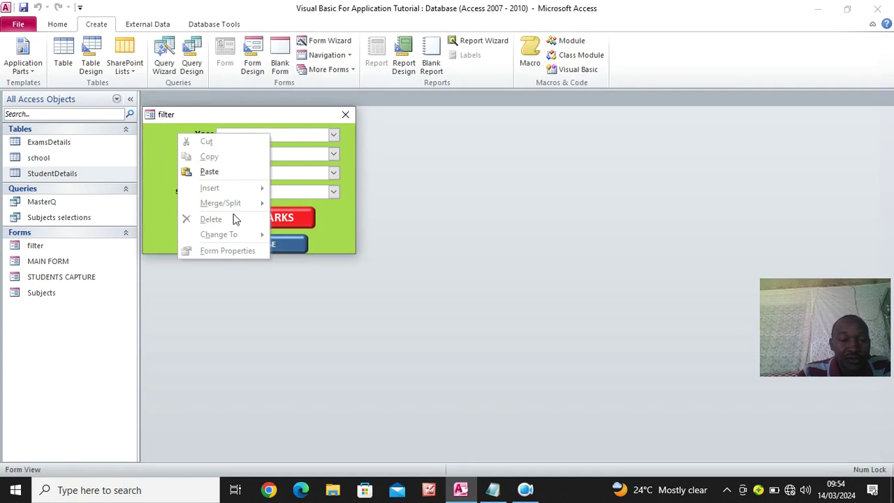
right_click(194, 115)
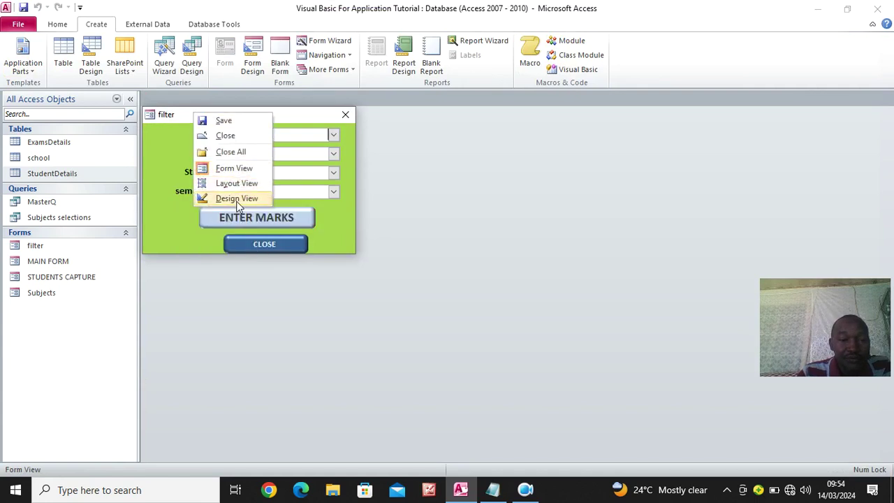
click(209, 199)
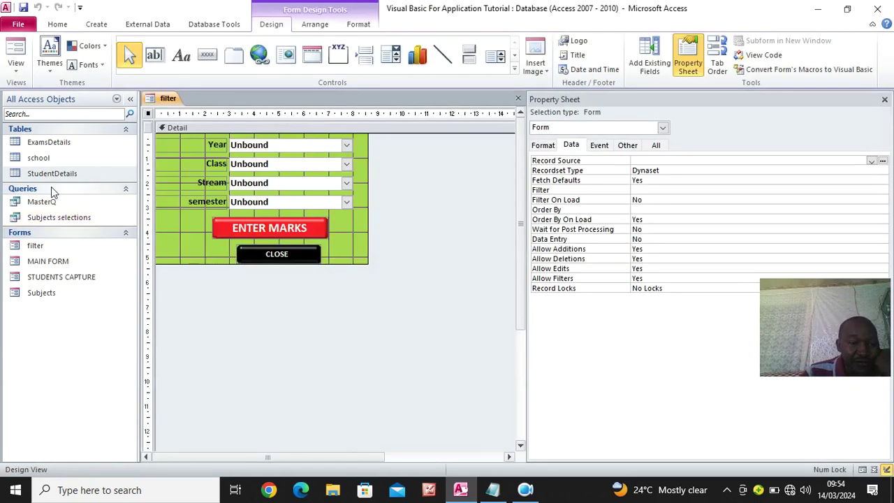
click(56, 174)
double_click(56, 174)
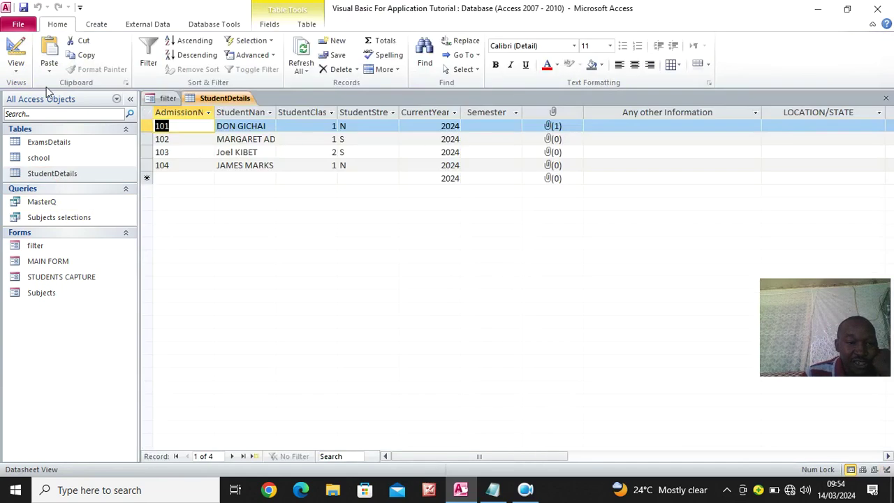
click(16, 50)
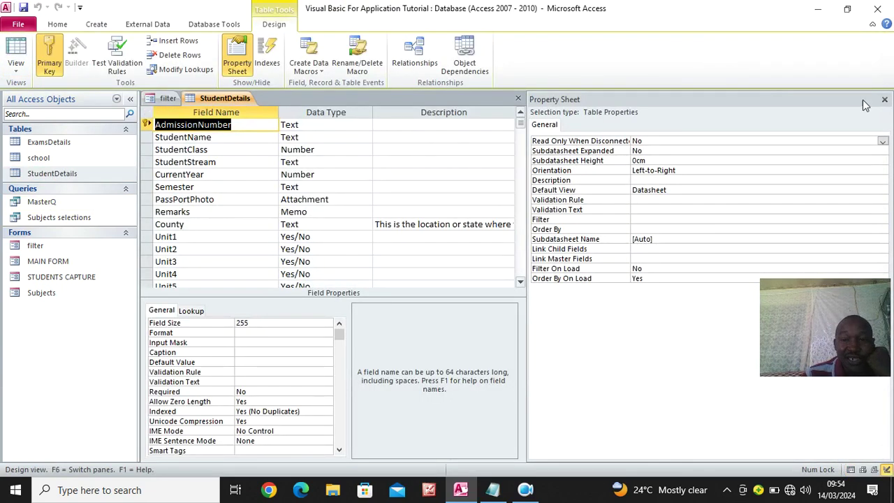
right_click(224, 101)
click(257, 125)
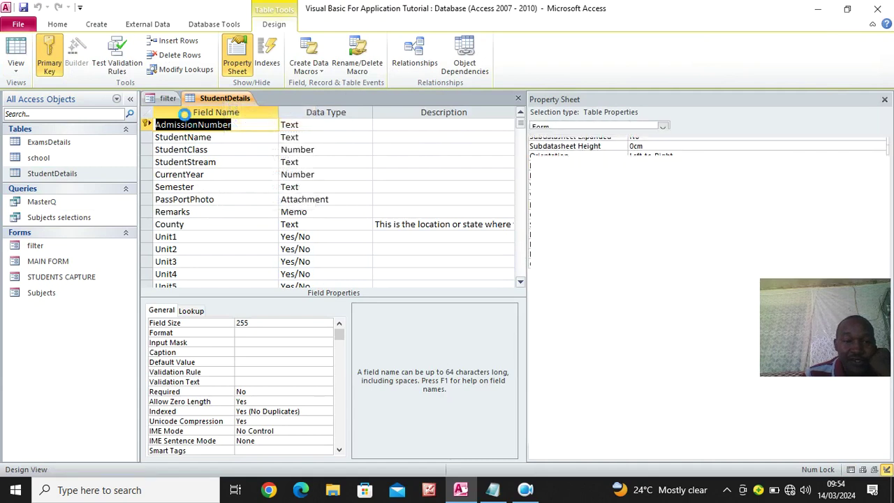
click(257, 183)
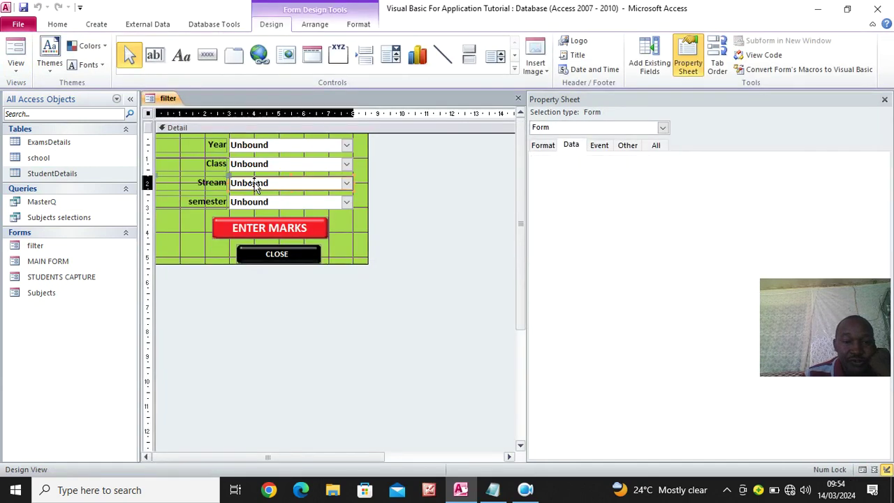
click(616, 170)
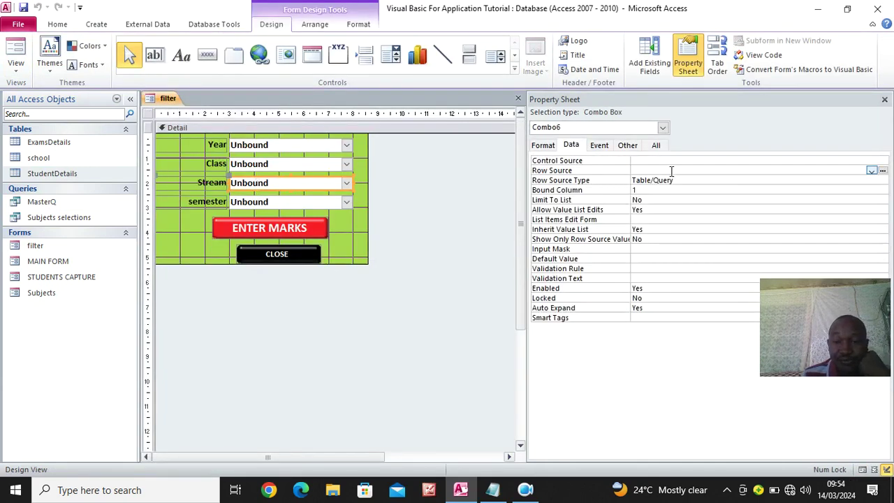
right_click(56, 174)
click(95, 196)
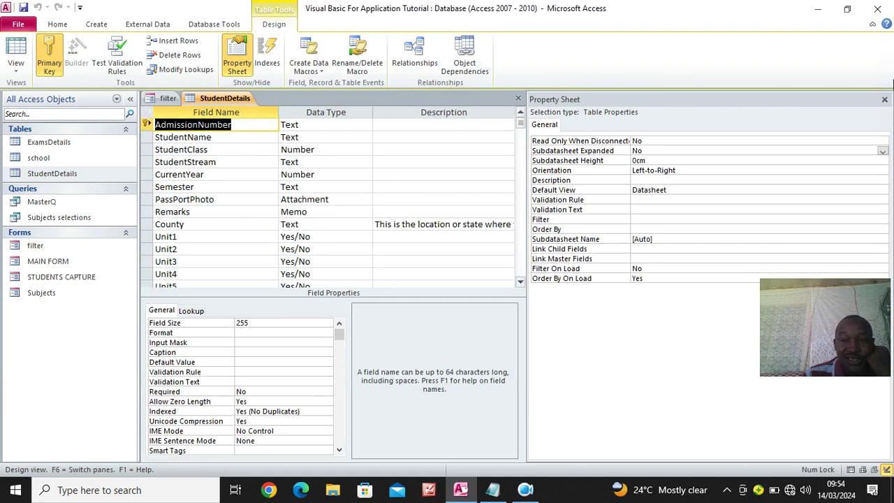
click(884, 99)
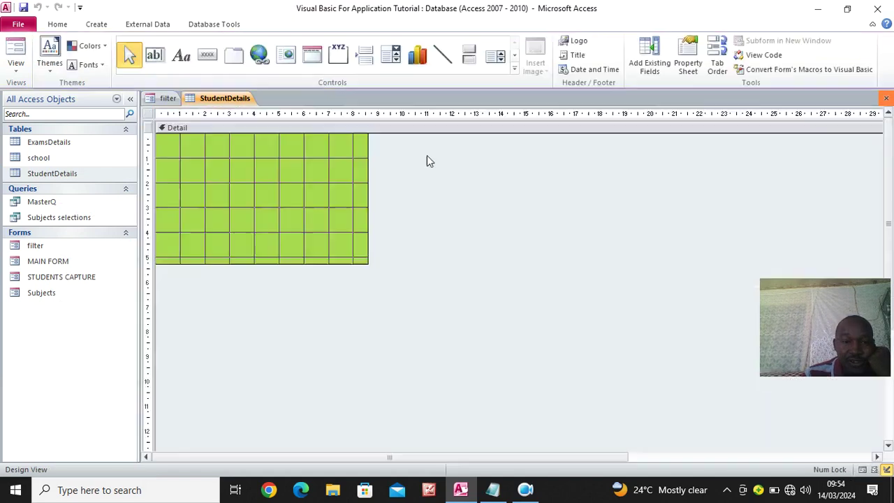
click(688, 64)
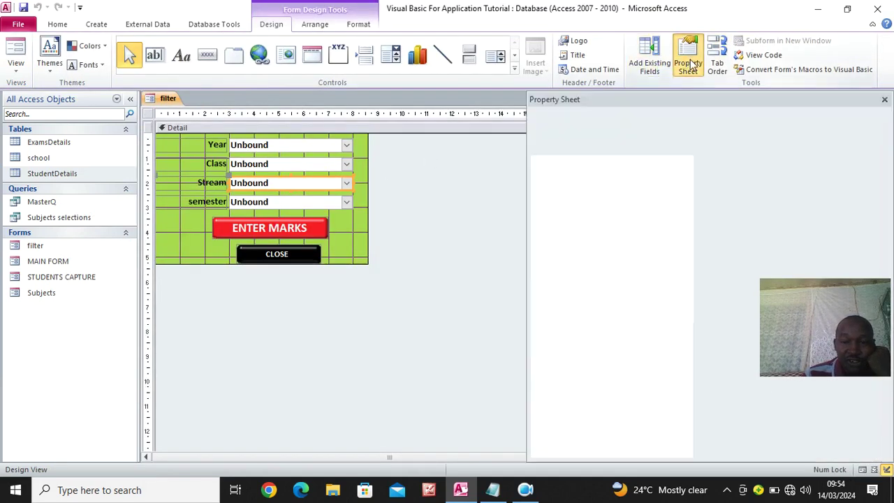
Set the Stream combo's Row Source to SELECT DISTINCT [StudentStream] from StudentDetails
click(642, 168)
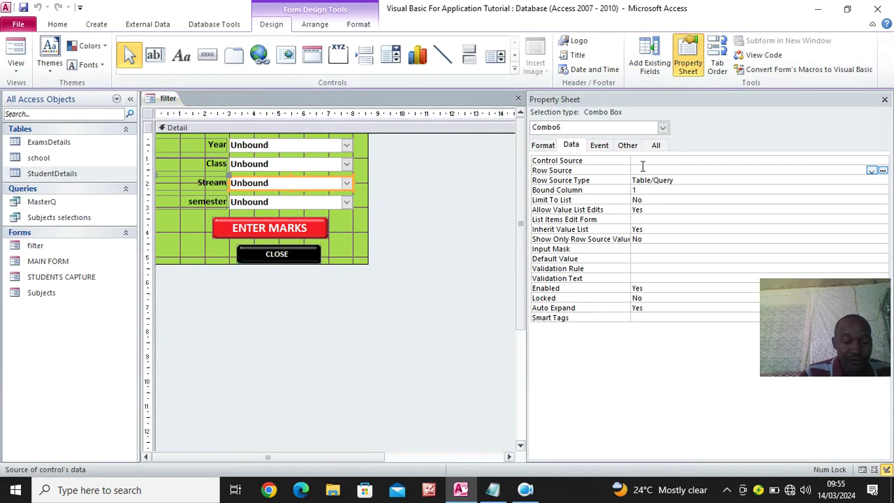
text(SELECT DISTINCT [Currentyear] FROM StudentDetails;)
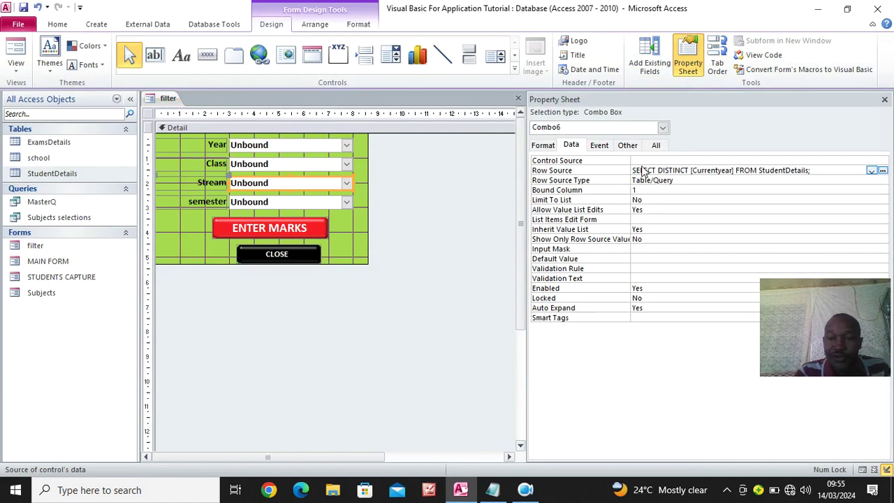
click(724, 170)
key(BackSpace)
key(BackSpace)
key(BackSpace)
key(BackSpace)
key(BackSpace)
key(BackSpace)
key(BackSpace)
key(BackSpace)
key(BackSpace)
key(BackSpace)
key(BackSpace)
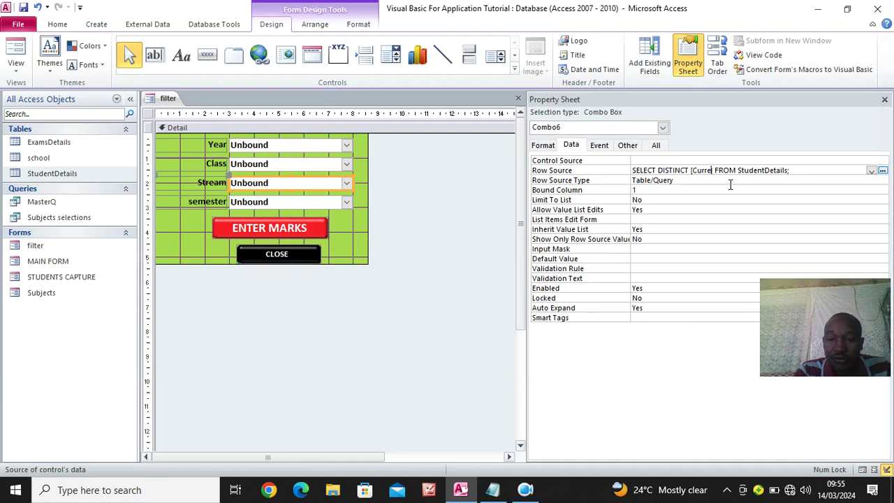
text(S)
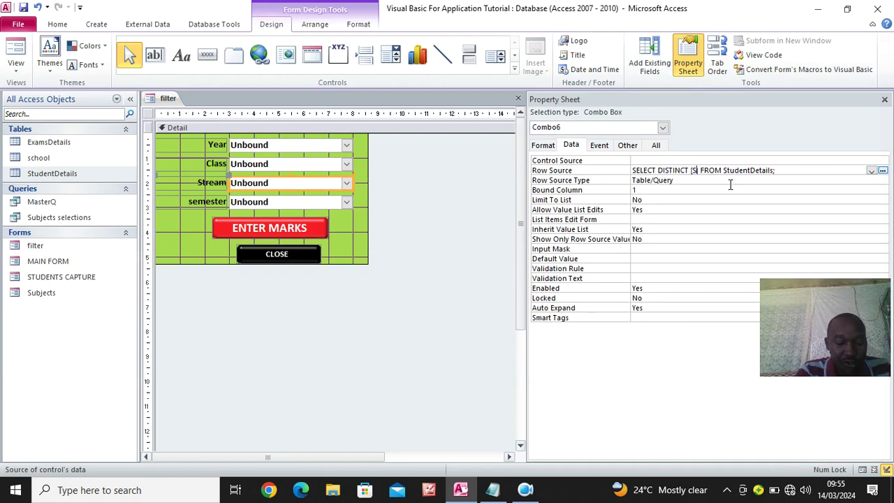
text(tudent)
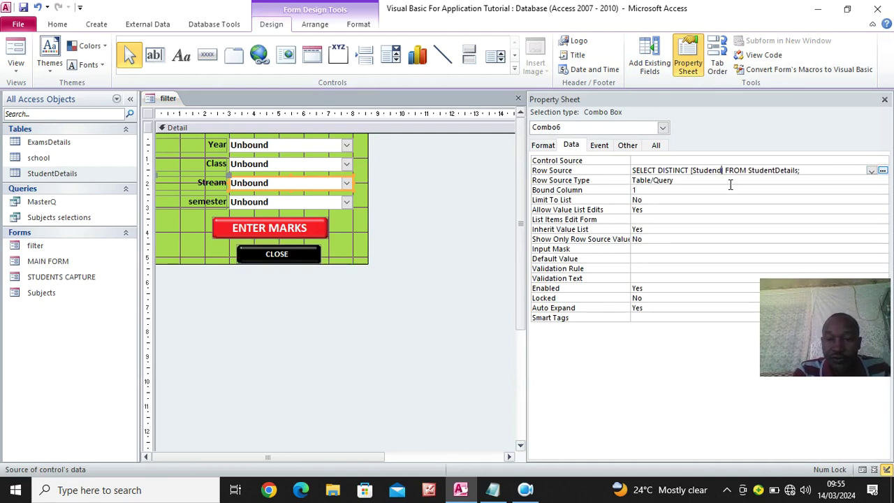
text(Stream)
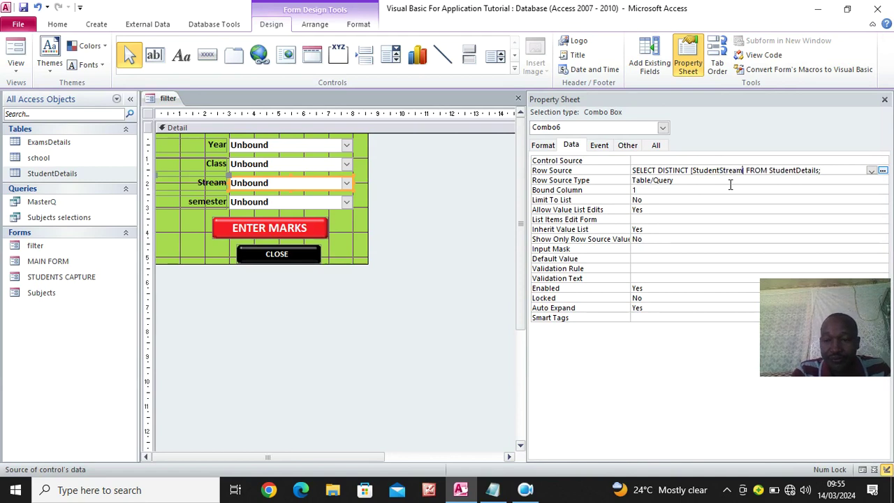
Set the semester combo's Row Source to distinct [Semester] values and switch to Form View
click(271, 206)
click(649, 170)
text(SELECT DISTINCT [Currentyear] FROM StudentDetails;)
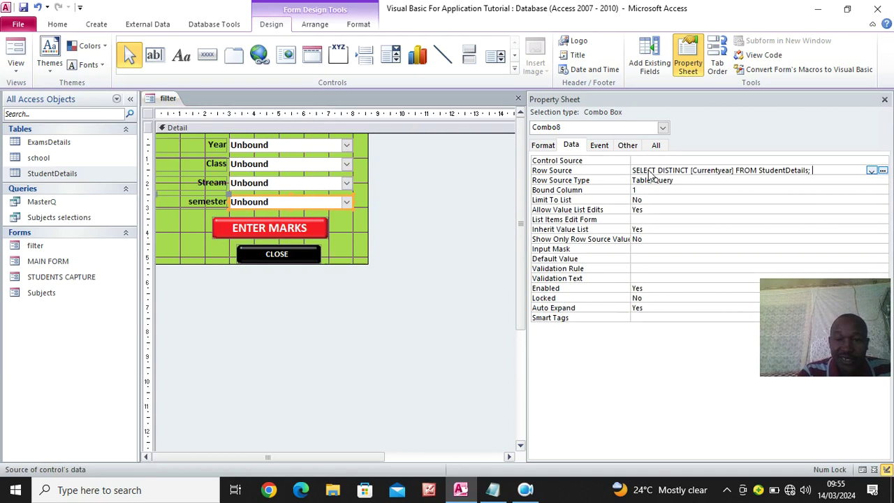
click(731, 169)
key(BackSpace)
key(BackSpace)
key(BackSpace)
key(BackSpace)
key(BackSpace)
key(BackSpace)
key(BackSpace)
key(BackSpace)
key(BackSpace)
key(BackSpace)
key(BackSpace)
key(BackSpace)
text(Se)
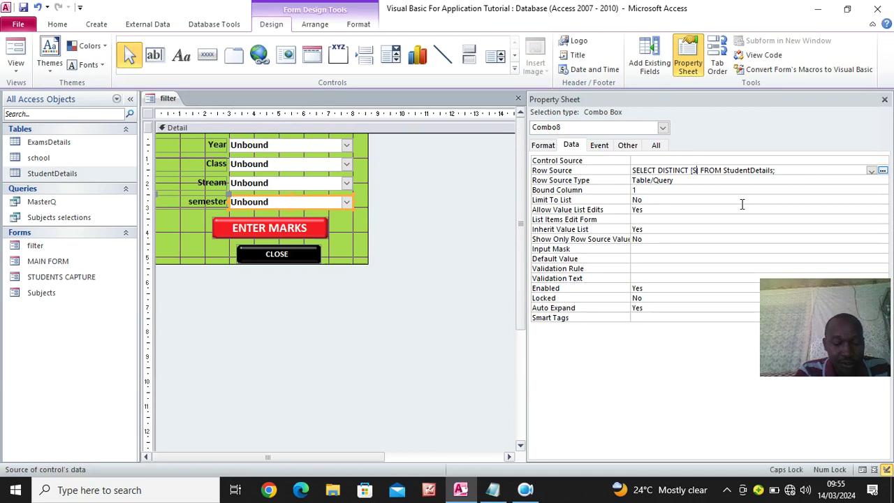
text(ter)
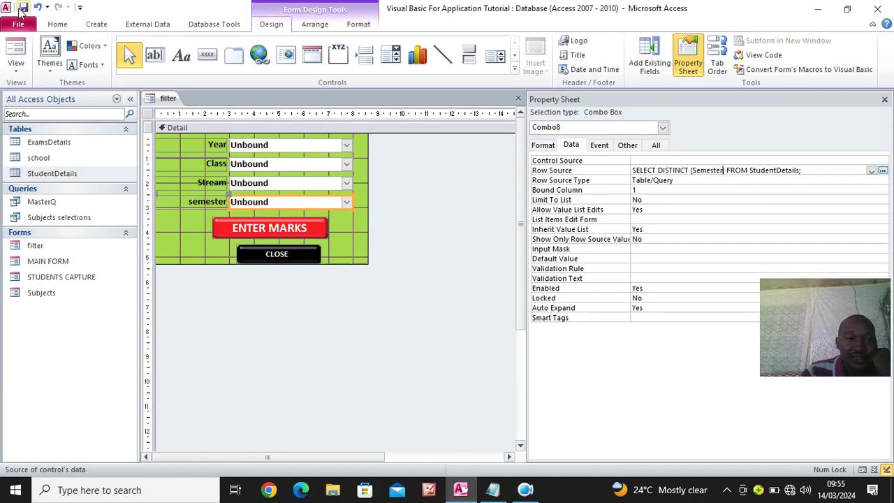
text(])
key(Return)
key(F5)
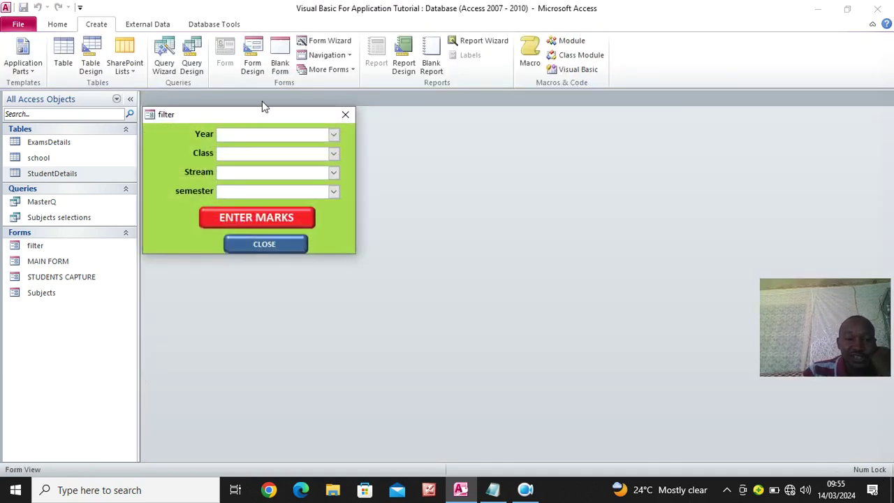
click(334, 135)
click(334, 135)
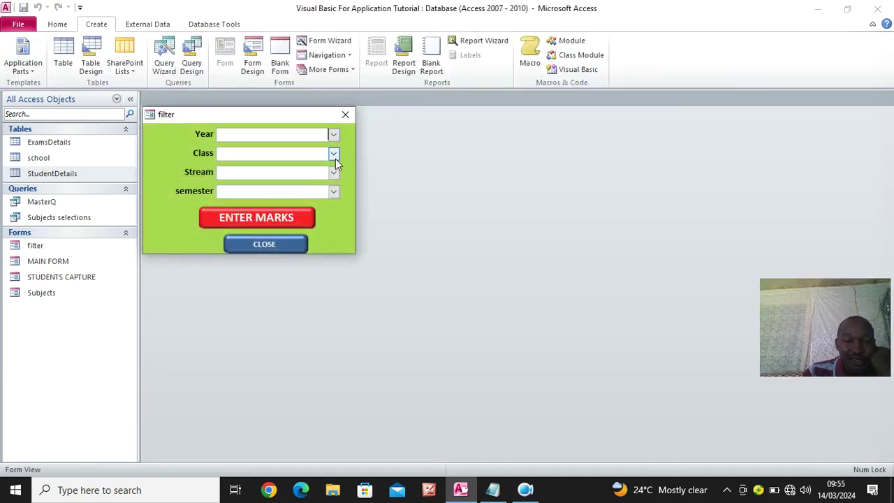
click(335, 155)
click(348, 170)
click(333, 174)
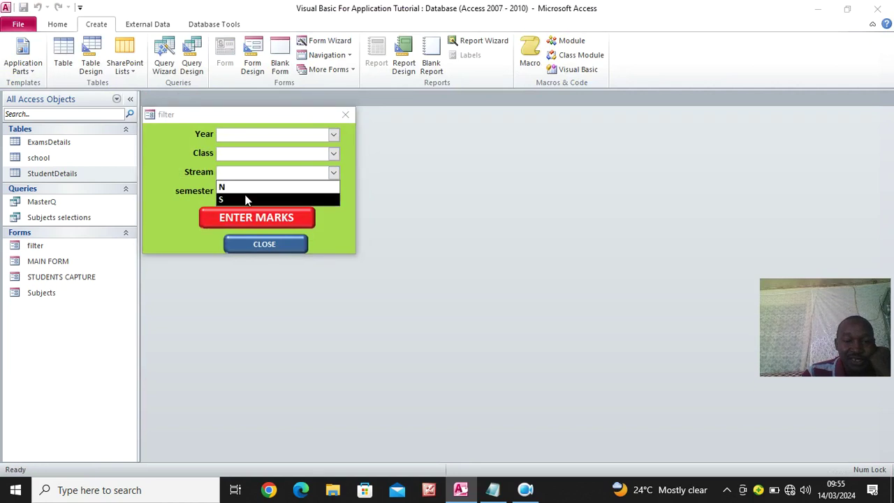
click(336, 234)
click(334, 192)
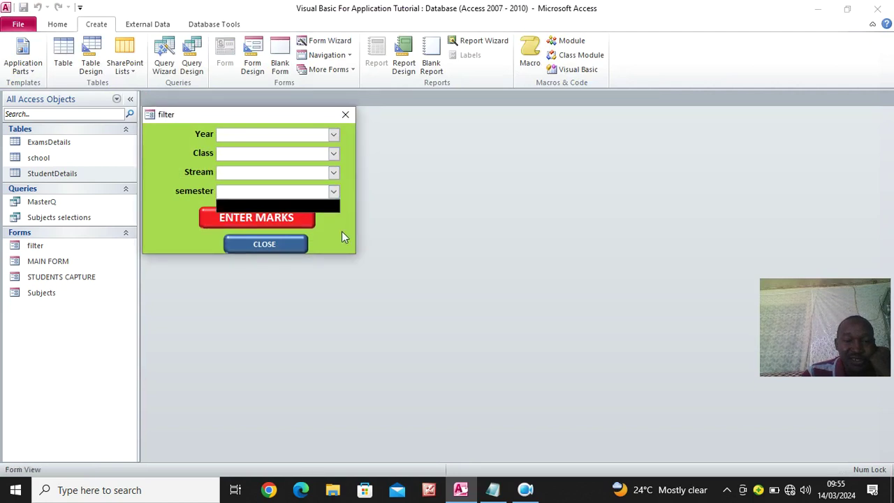
click(345, 115)
Open StudentDetails and fill the Semester cells for rows 101 and 102
double_click(51, 173)
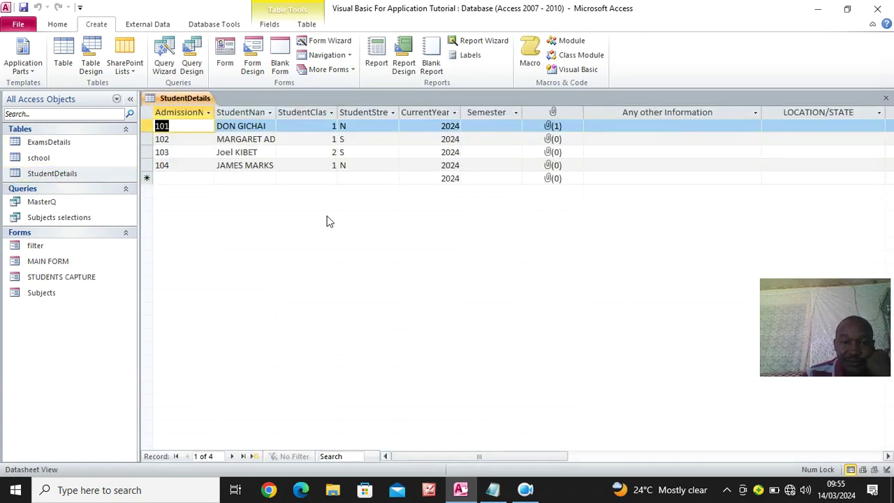
click(488, 128)
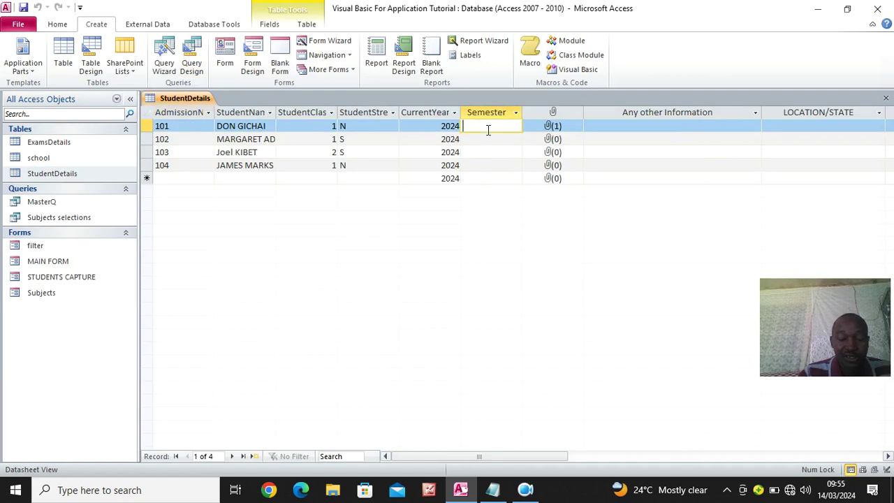
key(Caps_Lock)
text(S)
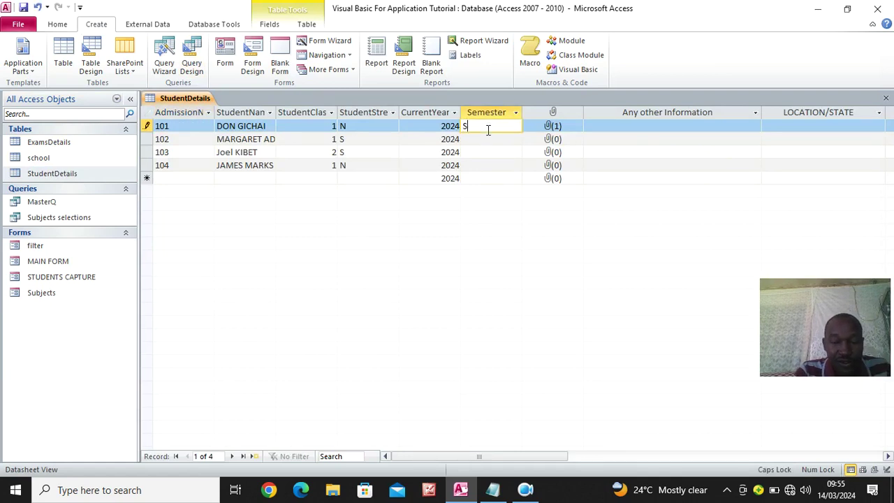
key(Caps_Lock)
text(em 1)
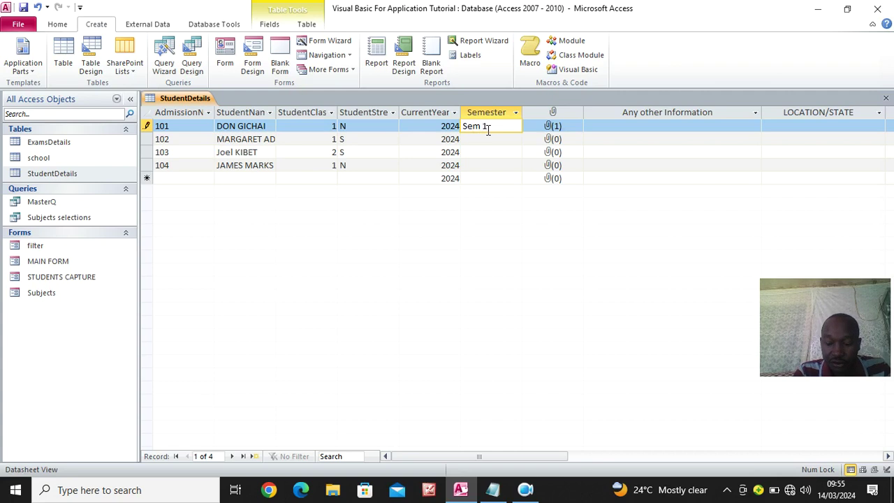
key(Down)
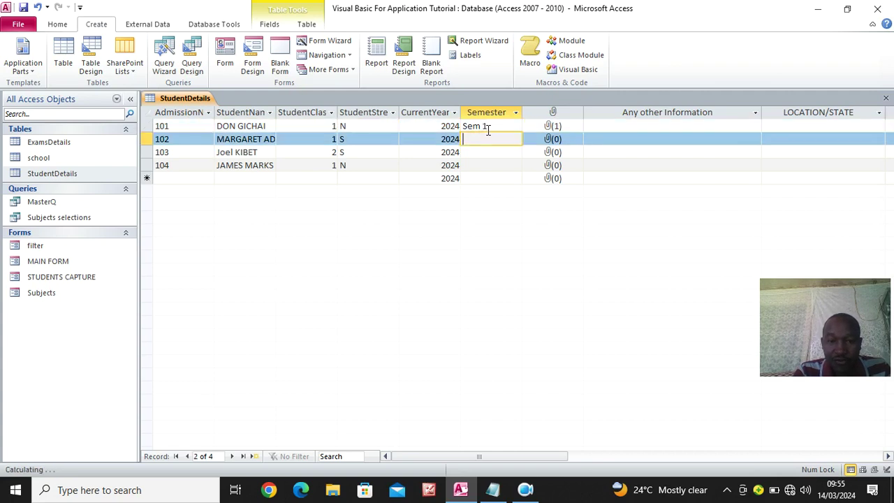
text(Sem 1)
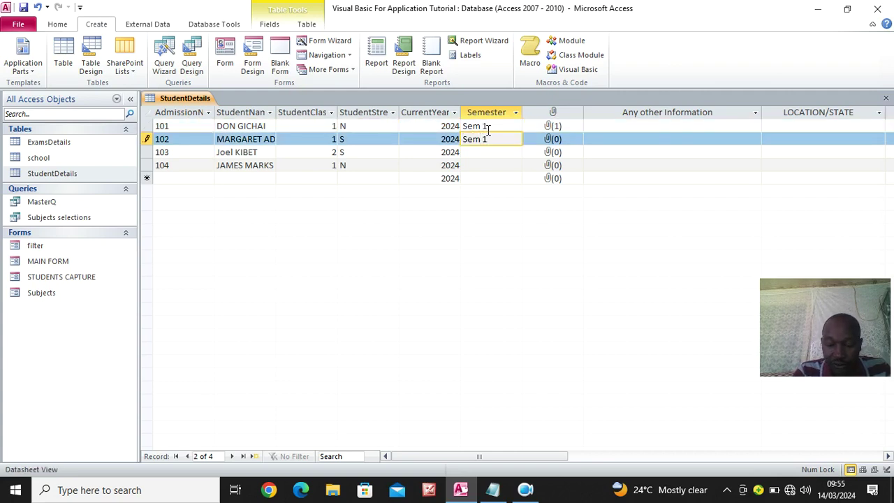
key(Down)
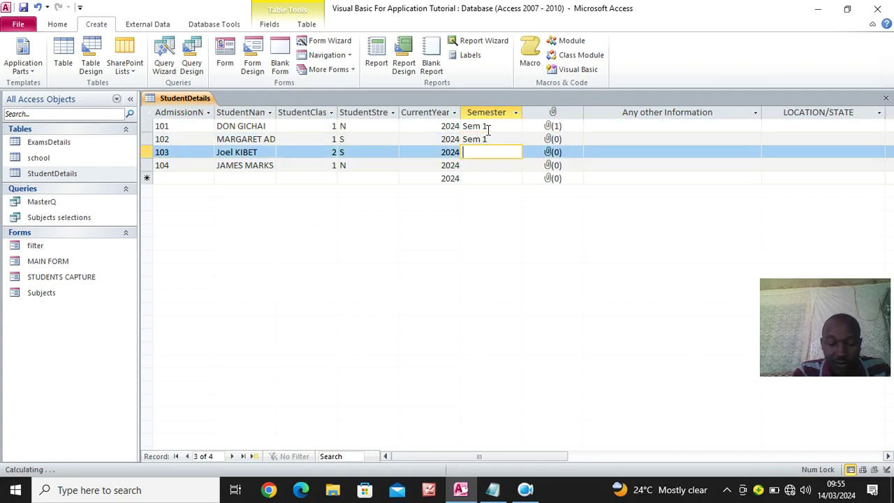
key(Up)
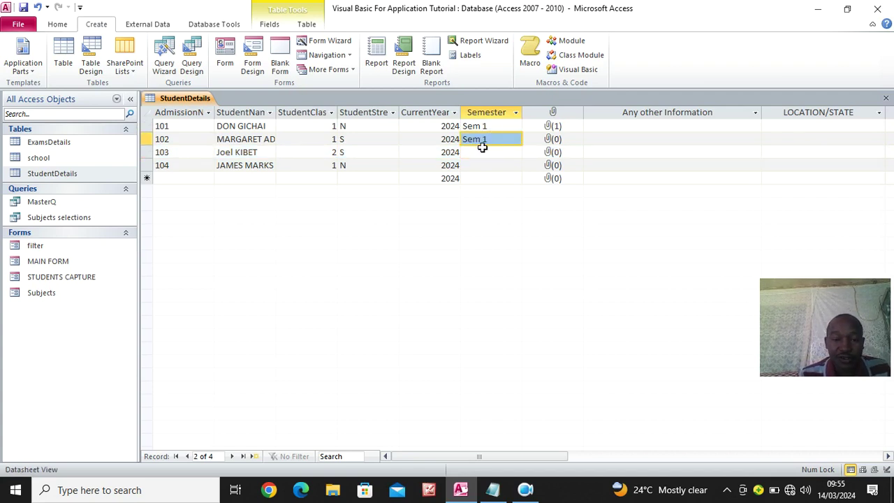
key(Down)
key(Down)
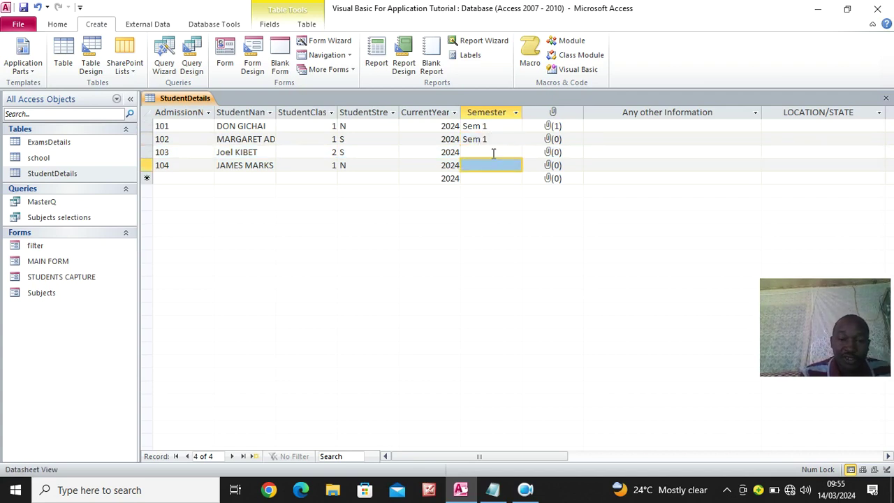
Enter Sem 1 as row 103's Semester and type row 104's Semester value
click(493, 152)
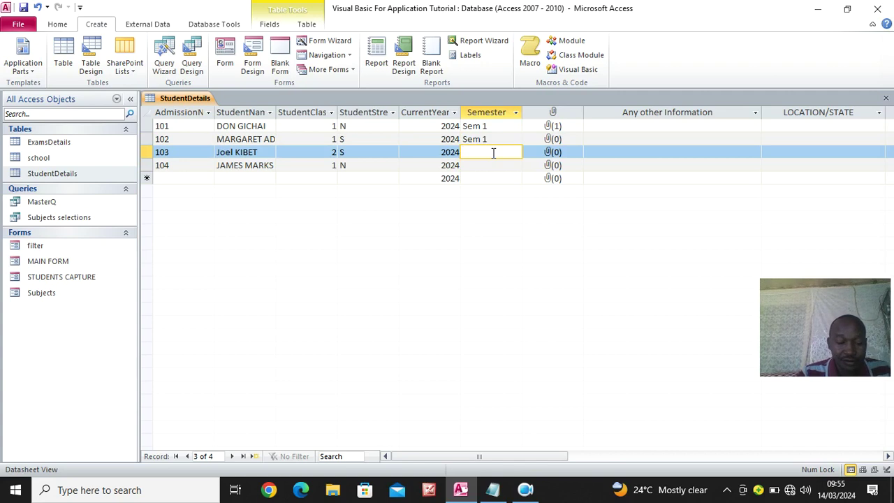
text(Sem)
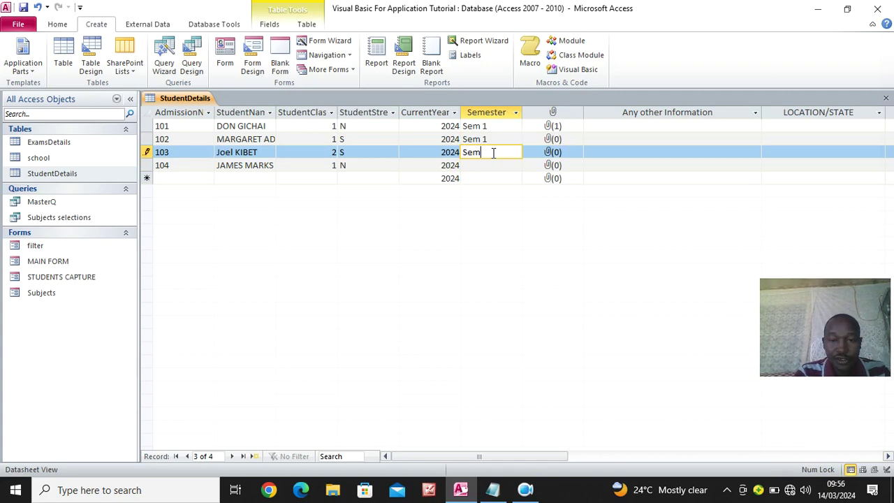
text( 1)
key(Down)
text(Sem 21)
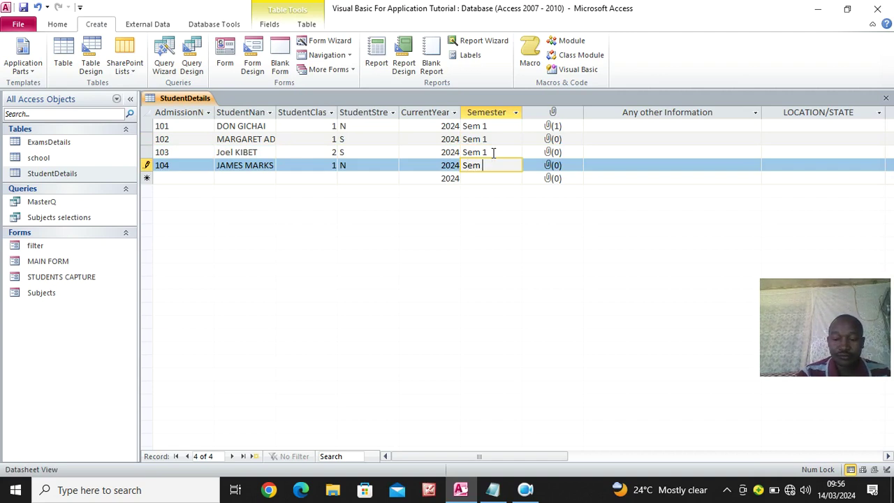
right_click(172, 99)
Close all objects, test that the filter form's semester list offers Sem 1, then close it
click(202, 137)
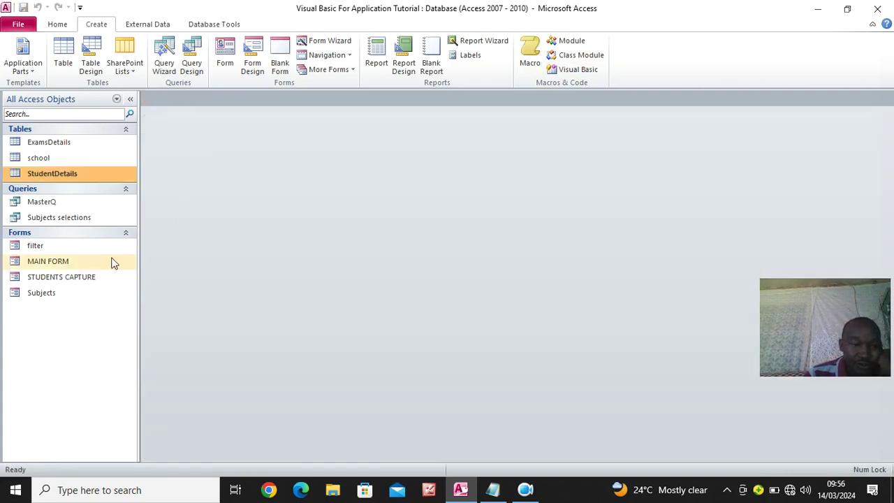
click(42, 250)
double_click(42, 250)
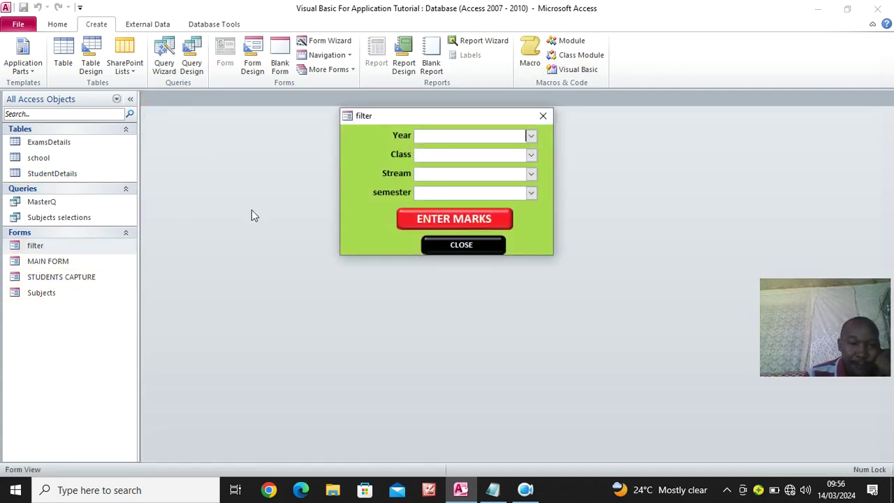
click(532, 193)
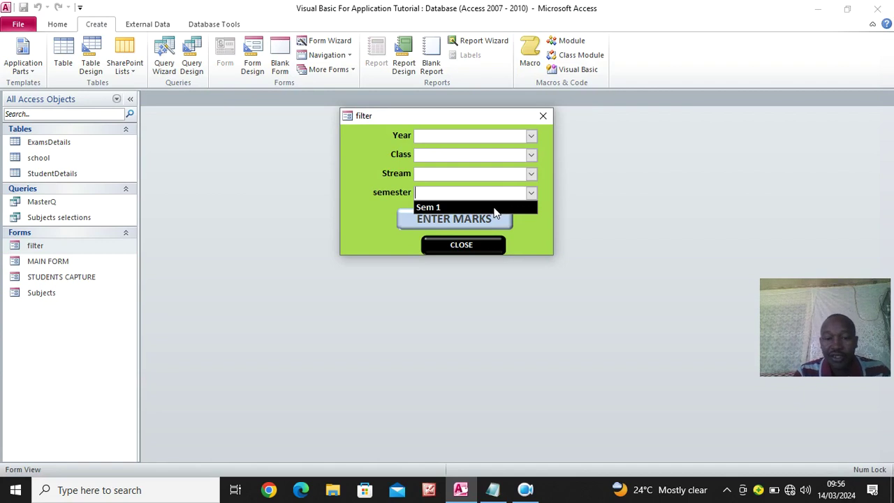
click(369, 167)
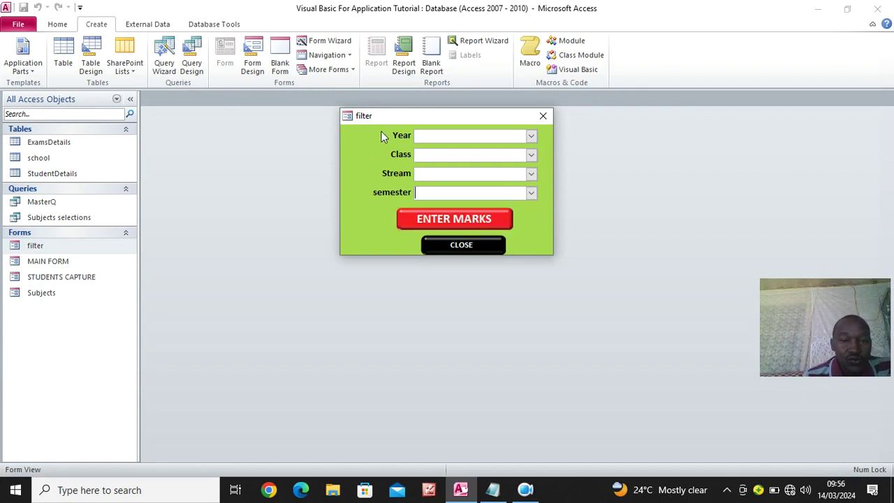
drag(384, 114, 280, 144)
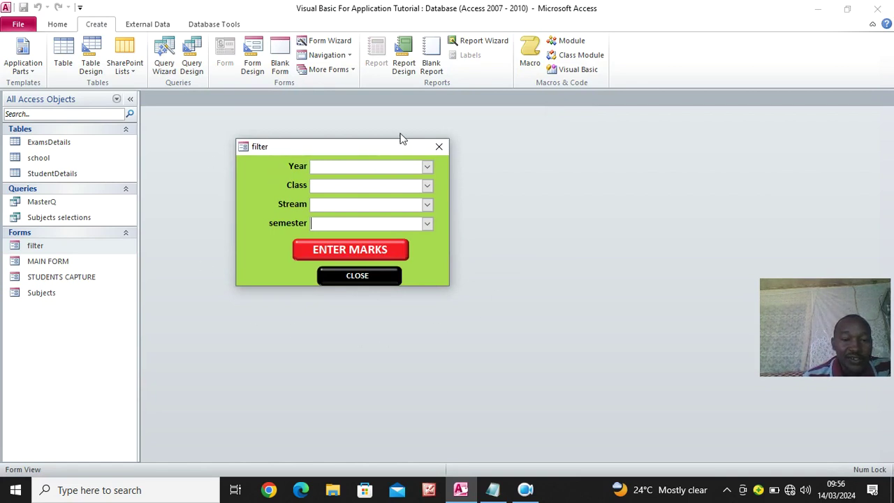
click(52, 201)
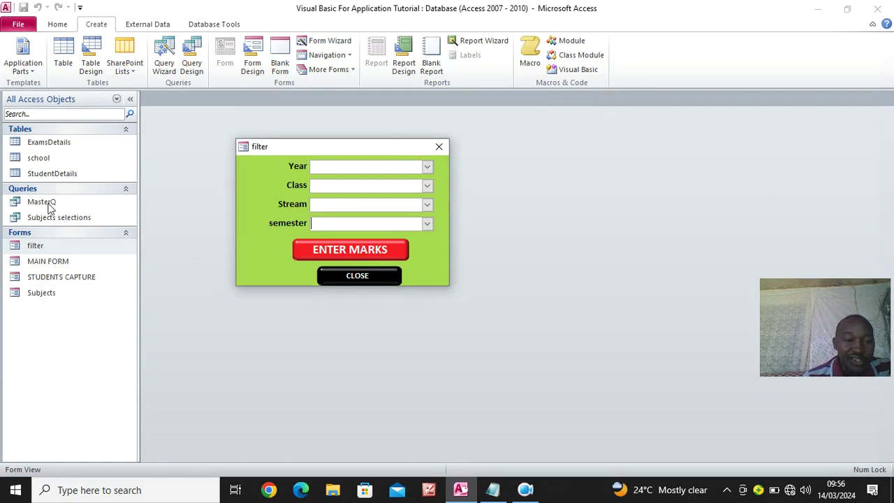
click(438, 148)
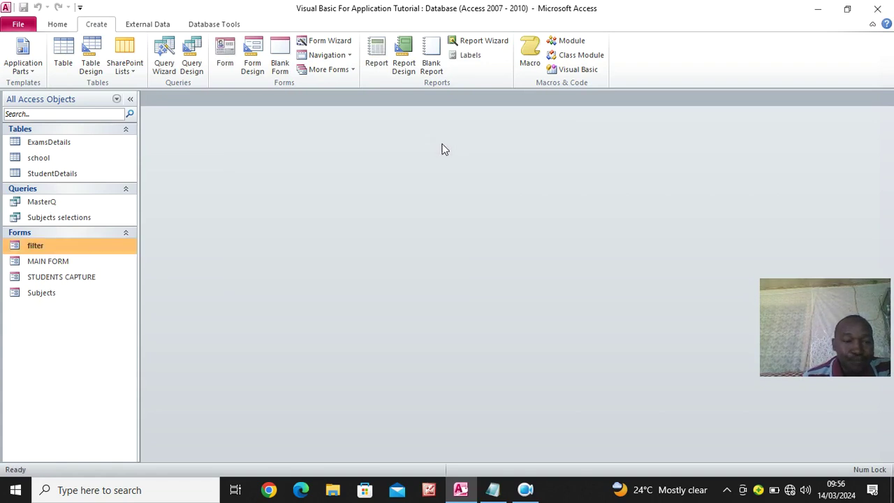
click(59, 205)
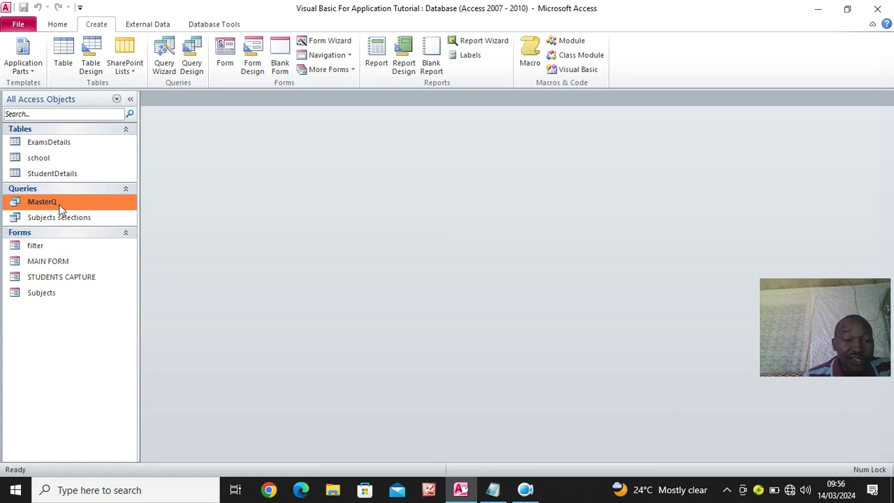
Open MasterQ in Design View with the property sheet hidden and the grid enlarged
right_click(61, 199)
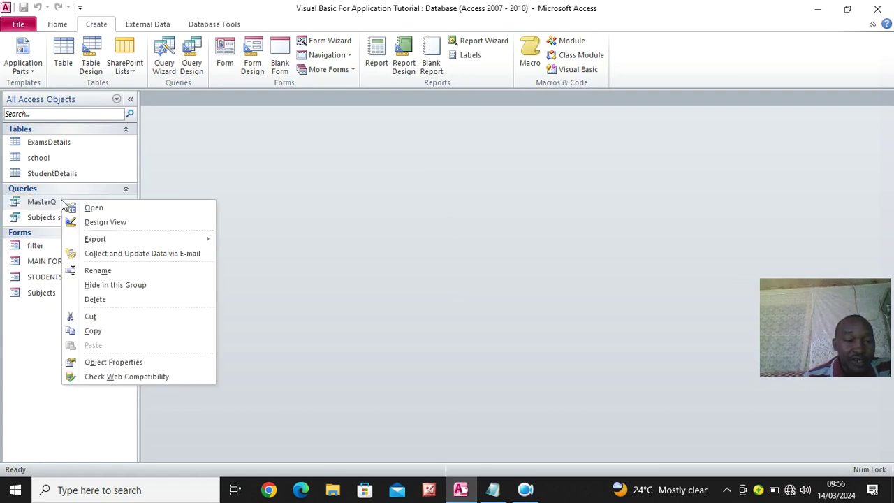
click(110, 227)
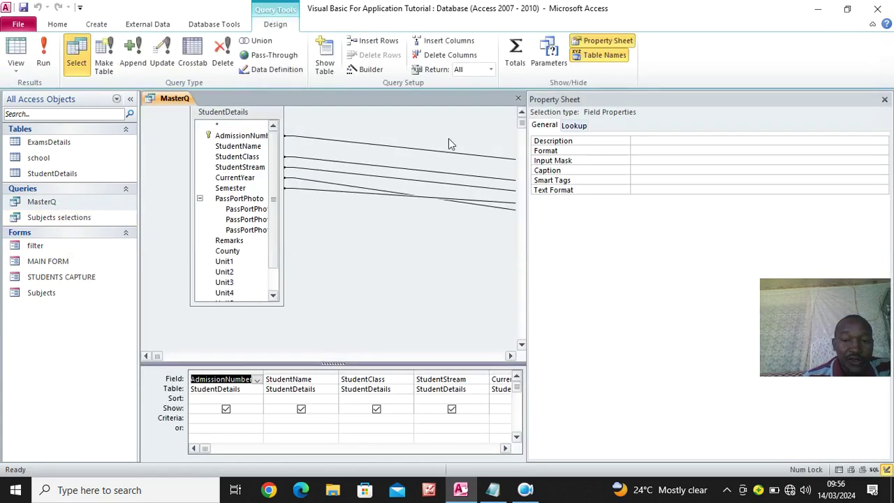
click(884, 99)
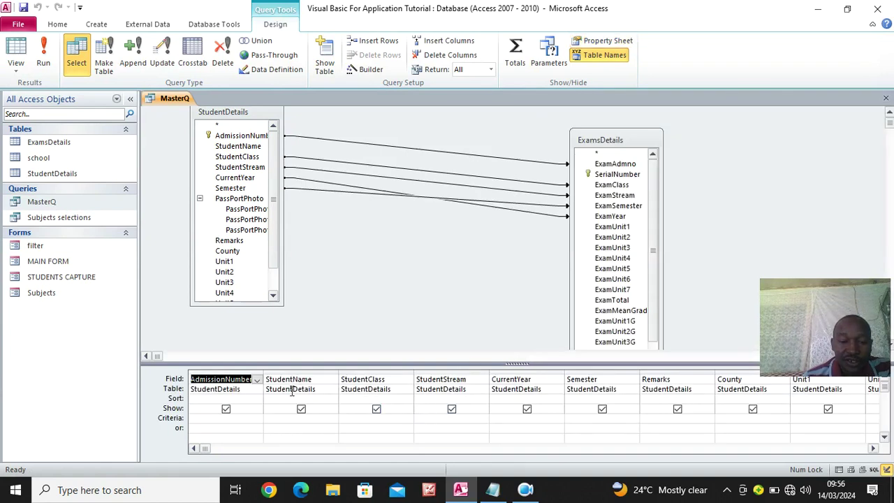
drag(299, 363, 272, 263)
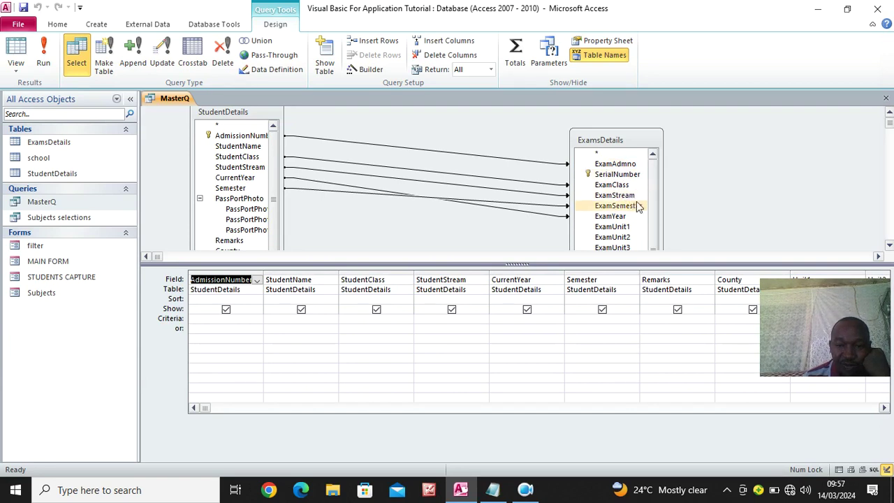
click(493, 489)
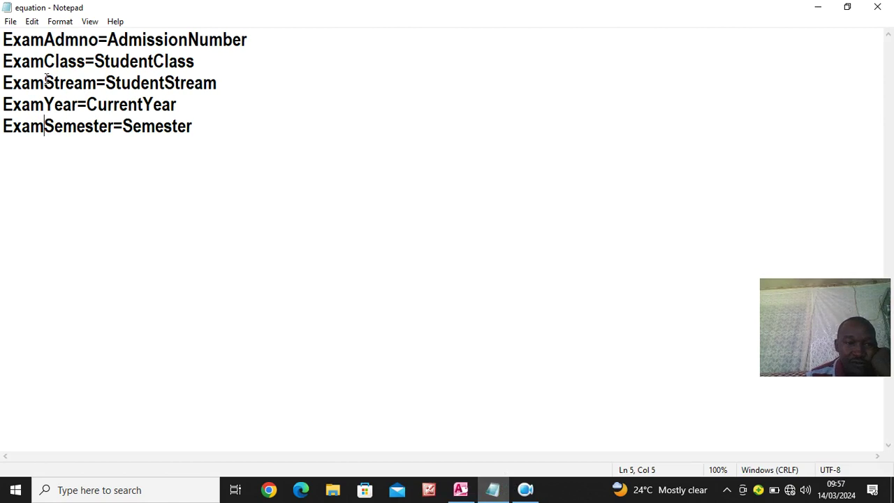
click(817, 7)
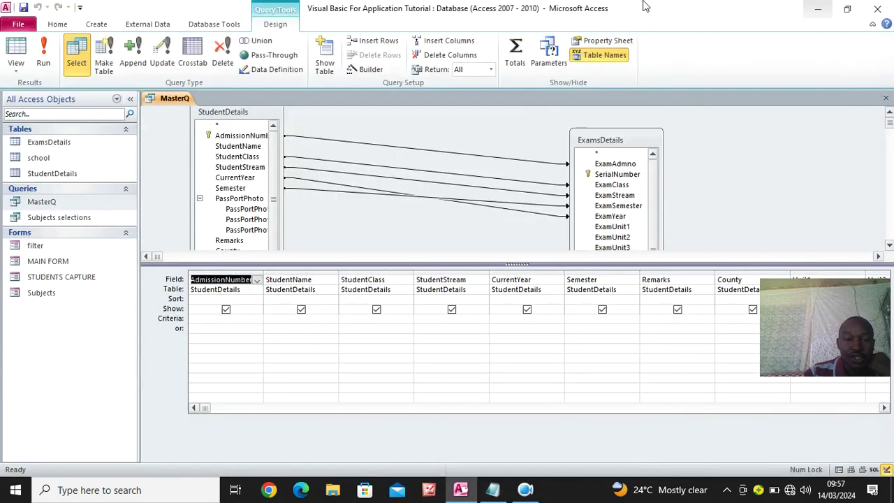
Set the StudentClass criteria to Forms![filter]![Combo2]
click(352, 320)
text(forms!)
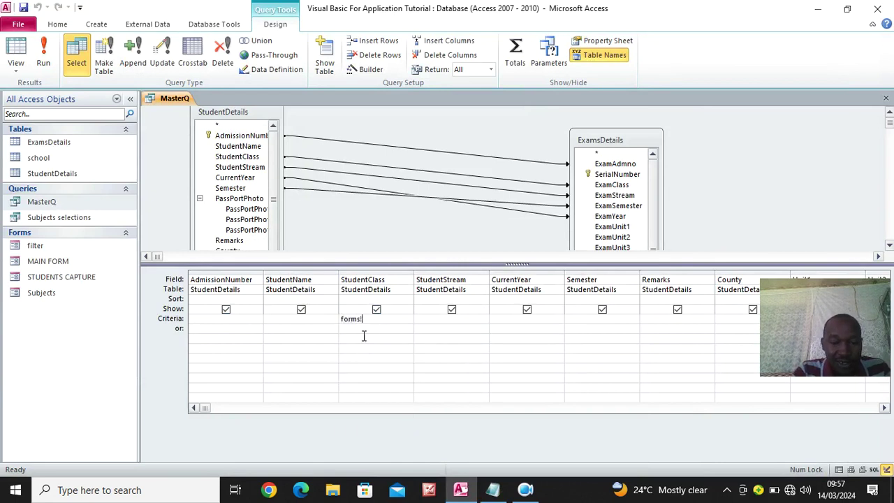
double_click(368, 341)
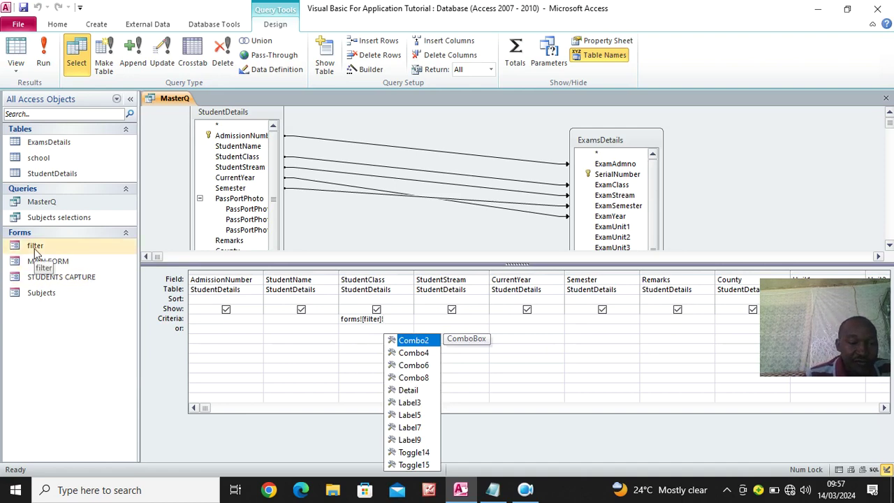
double_click(422, 345)
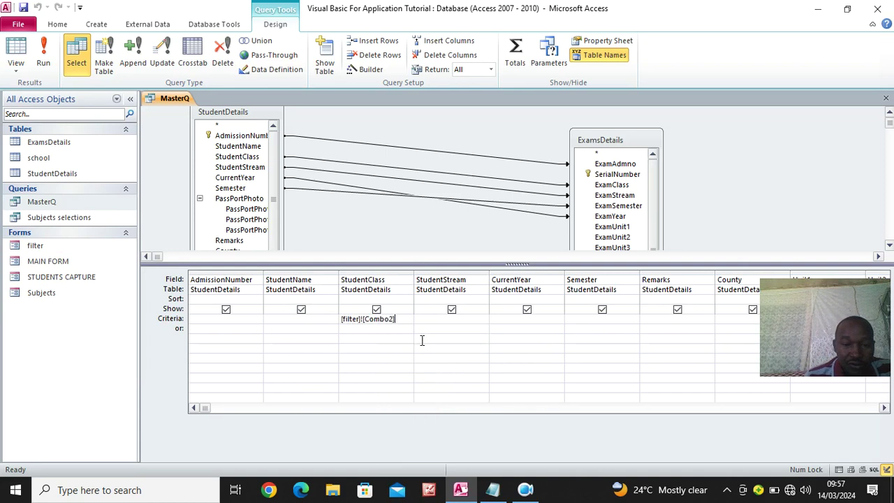
right_click(40, 250)
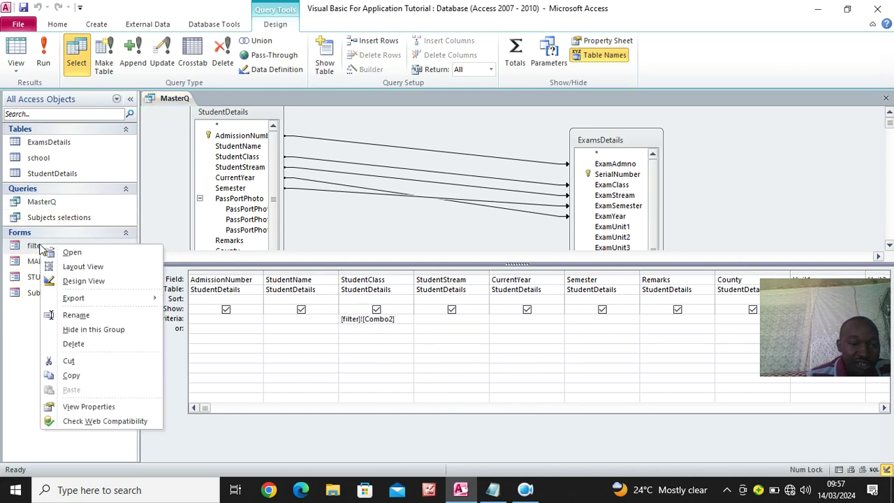
Open the filter form in Design View and read each combo box's Name on the All tab
click(79, 282)
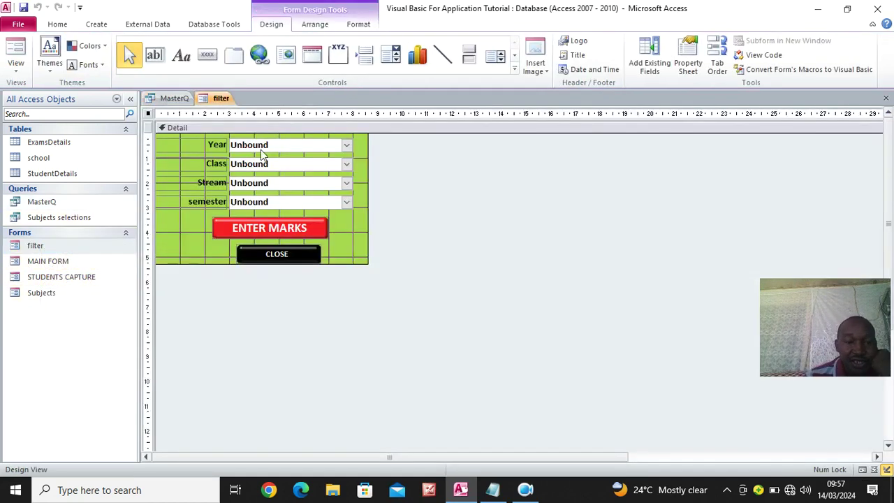
click(686, 67)
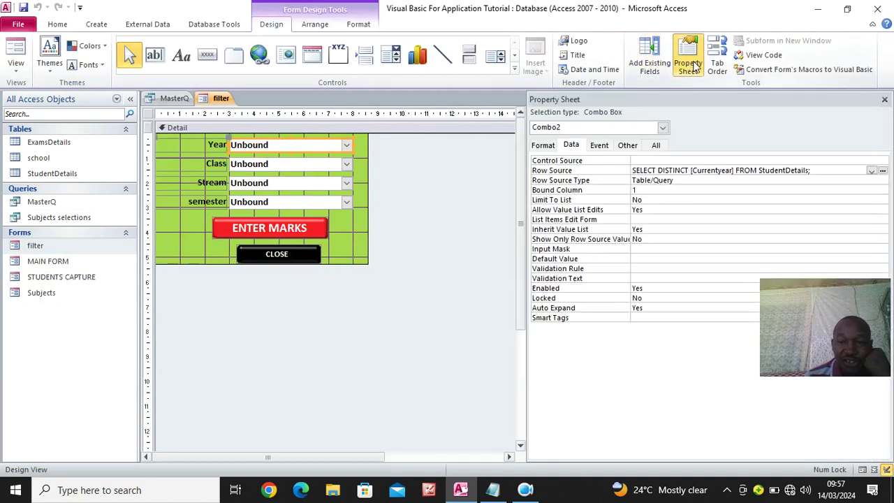
click(655, 145)
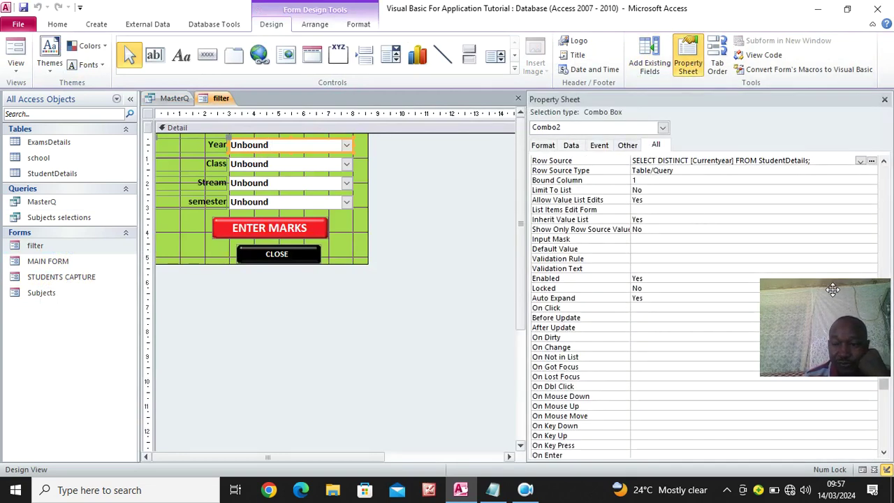
drag(883, 386, 858, 146)
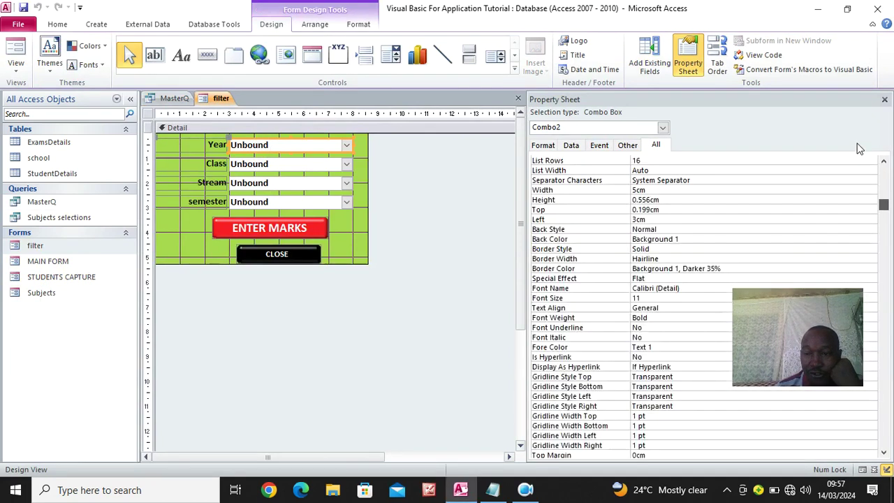
click(308, 163)
click(278, 181)
click(279, 199)
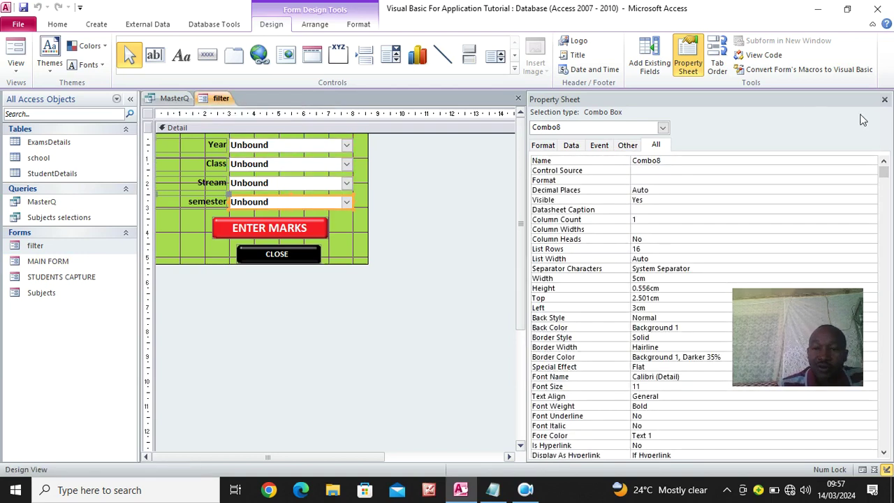
click(884, 100)
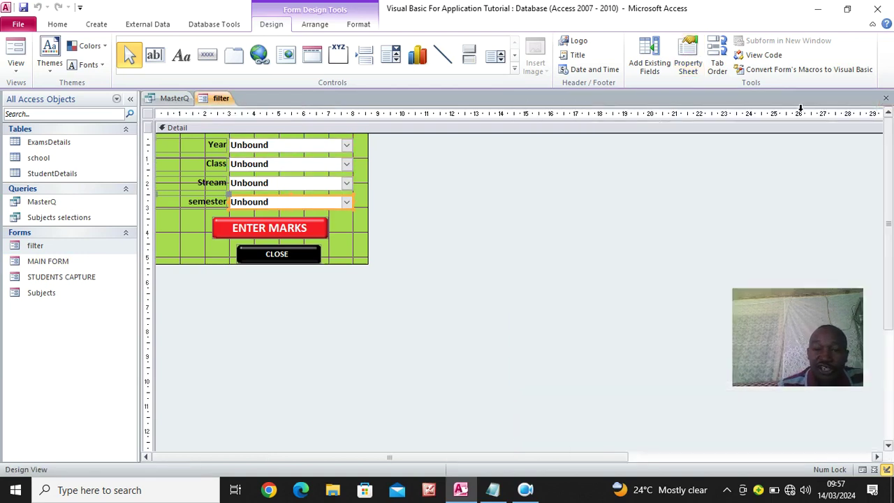
right_click(216, 99)
Widen the StudentClass column and paste its filter-form reference into the StudentStream criteria
click(243, 121)
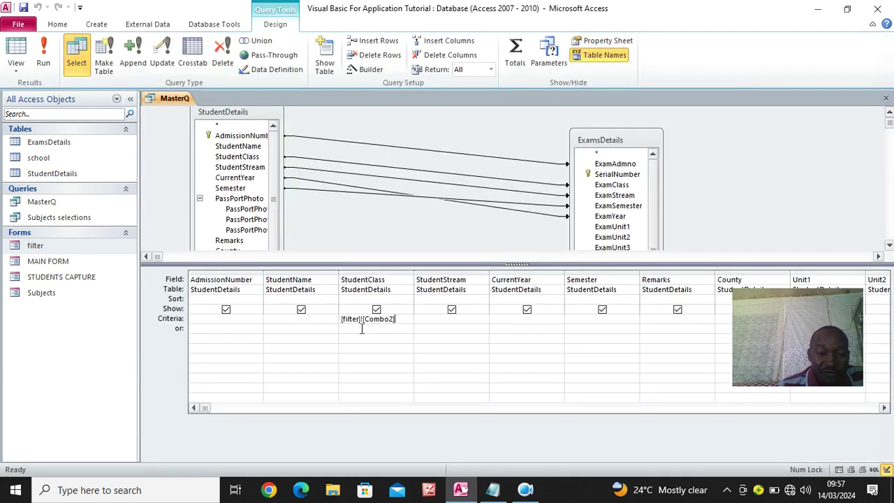
drag(413, 274, 479, 276)
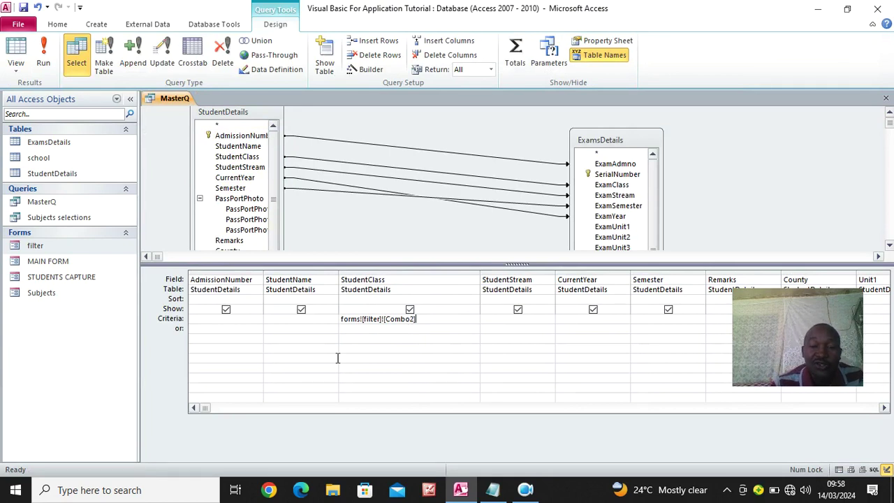
drag(433, 319, 326, 317)
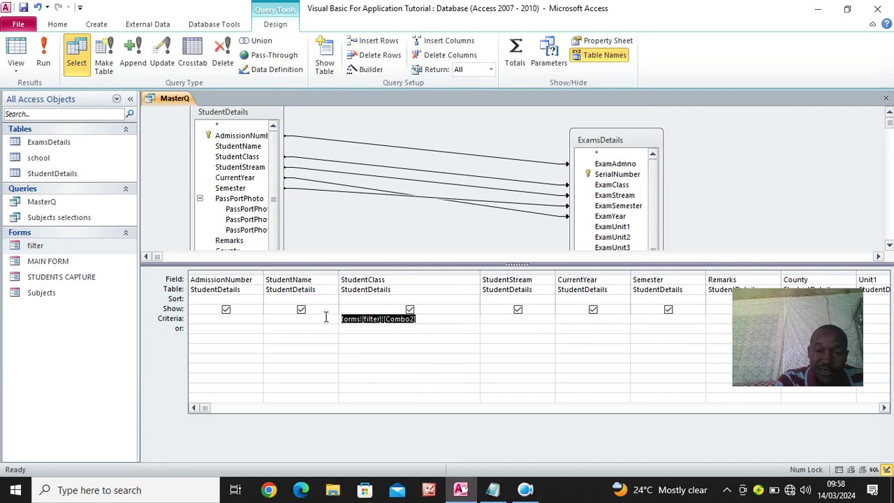
click(496, 318)
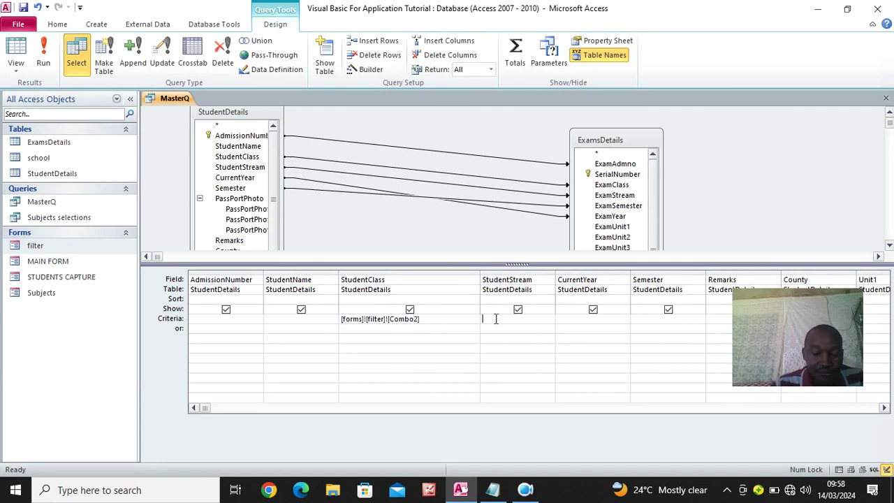
text([filter]![Combo2])
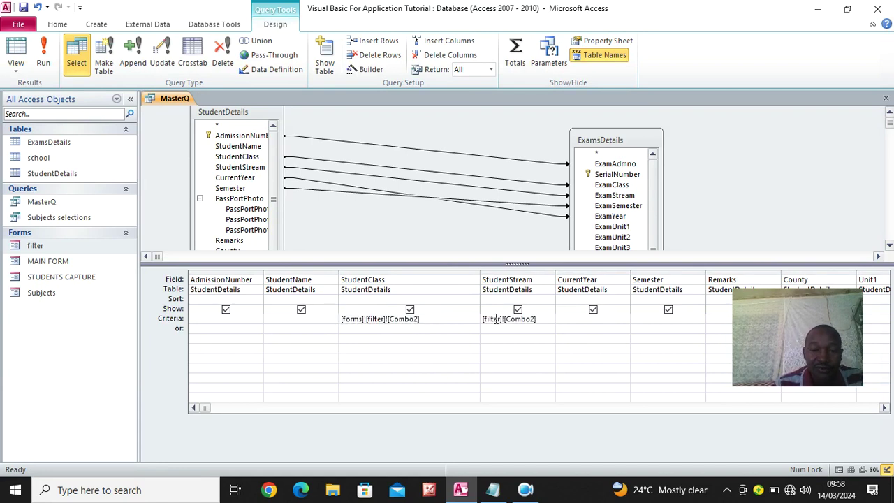
Check the Class combo's name and set StudentClass criteria to [forms]![filter]![Combo4]
right_click(49, 250)
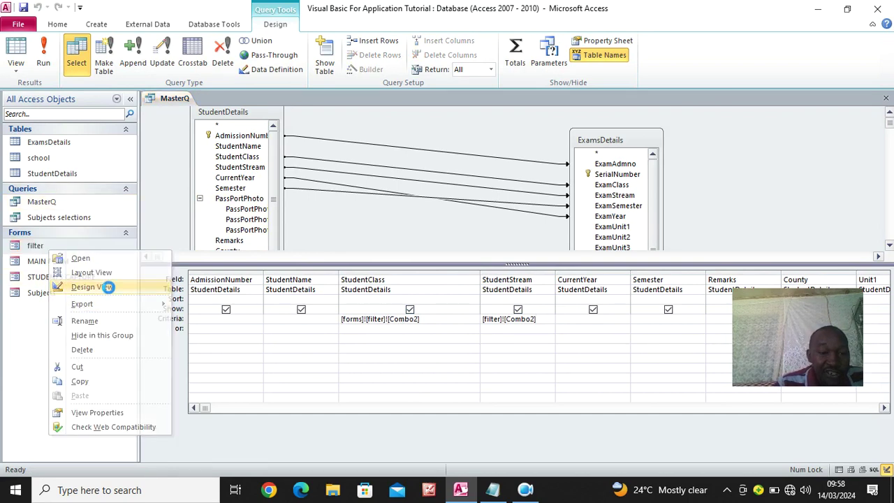
click(91, 287)
click(268, 167)
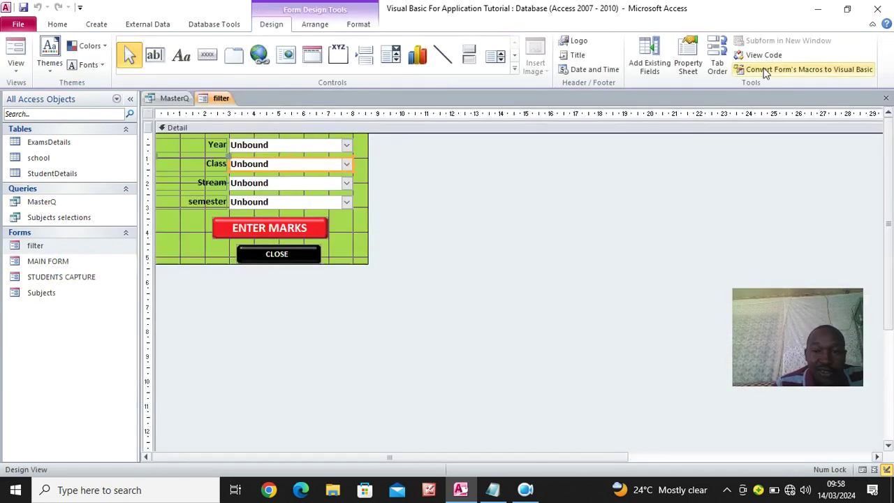
click(688, 62)
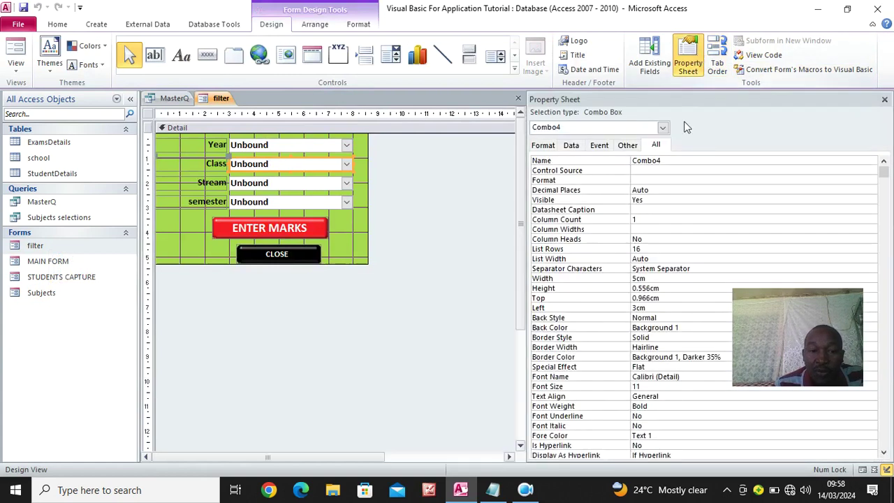
click(175, 99)
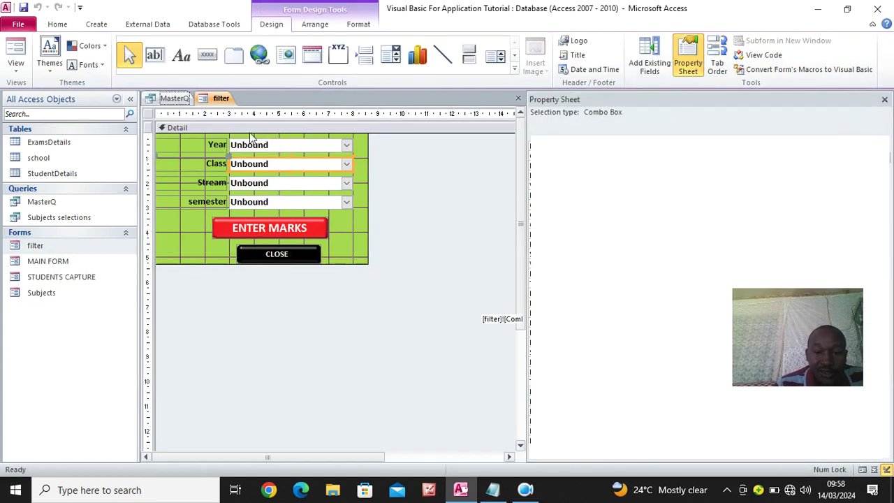
click(416, 319)
key(BackSpace)
text(4)
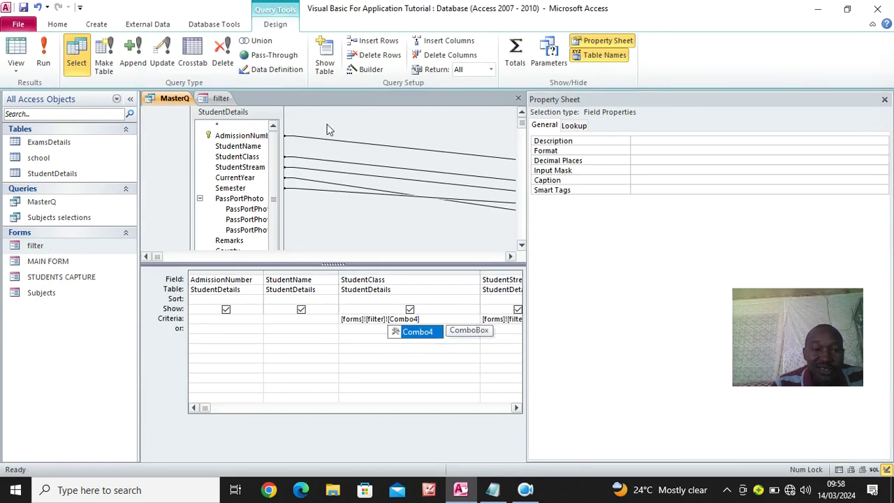
click(219, 99)
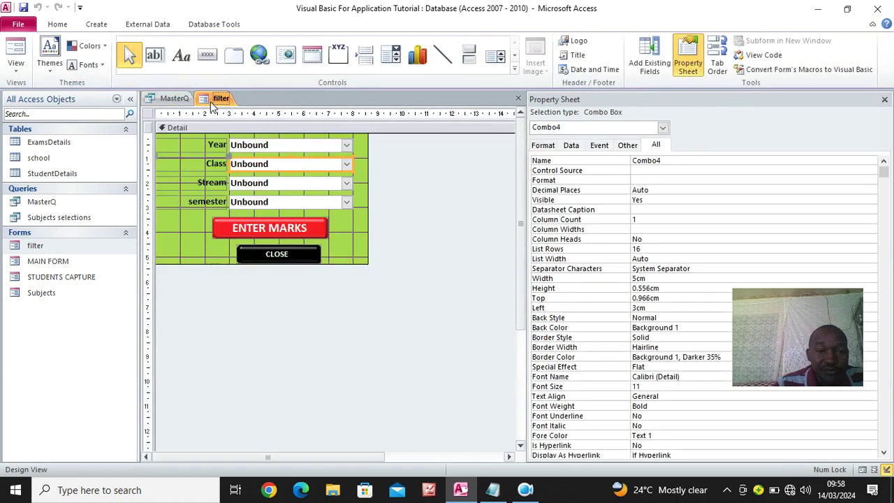
Set StudentStream criteria to [forms]![filter]![Combo6] and paste the filter reference into CurrentYear criteria
click(257, 183)
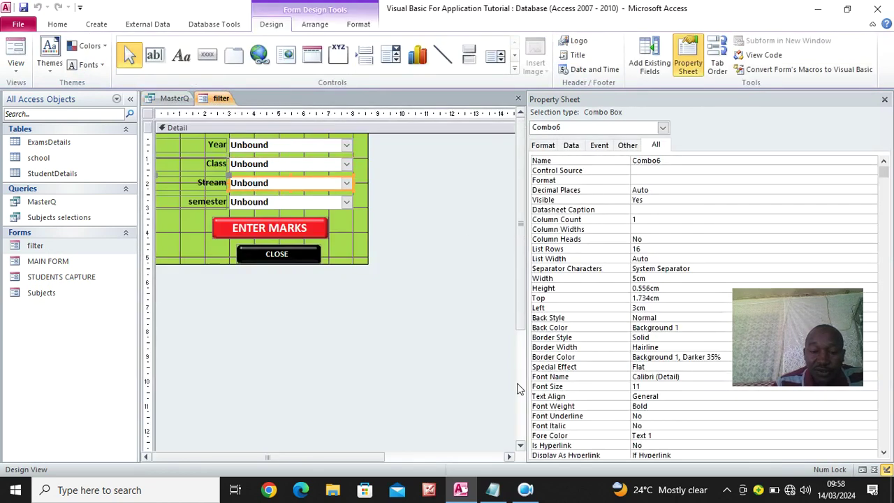
click(172, 98)
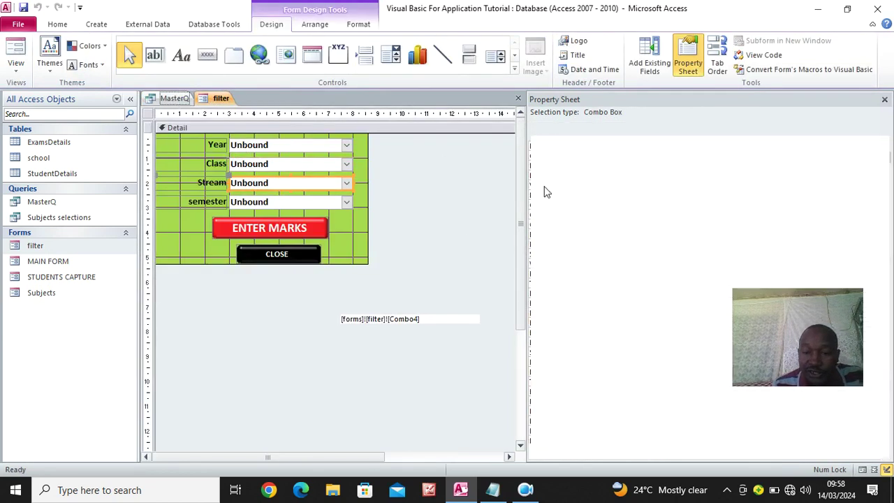
click(883, 102)
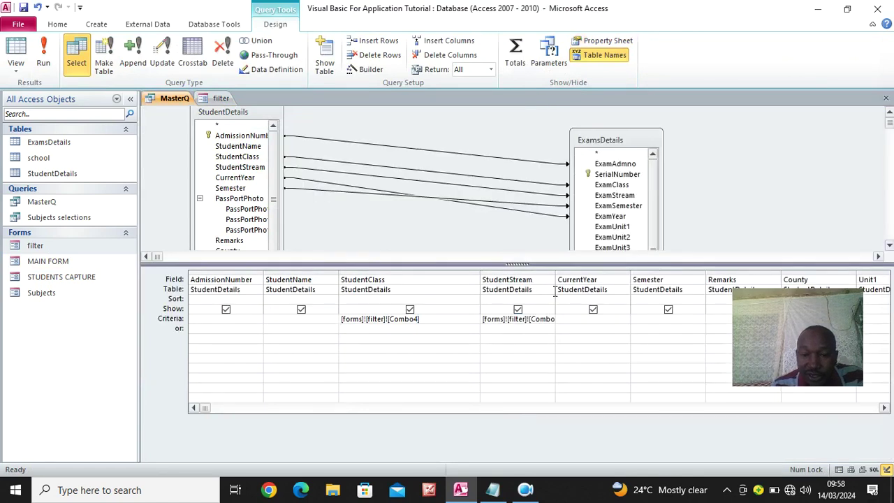
drag(554, 274, 584, 272)
click(548, 320)
text([forms]![filter]![Combo2])
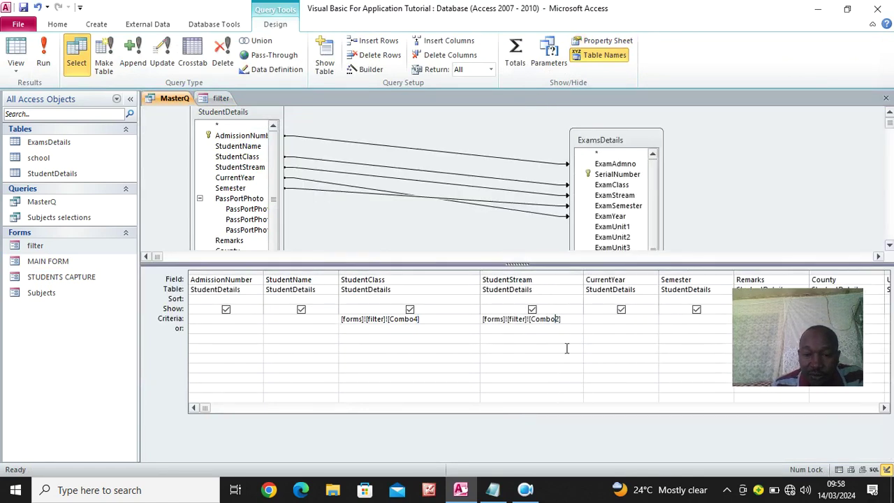
text(6)
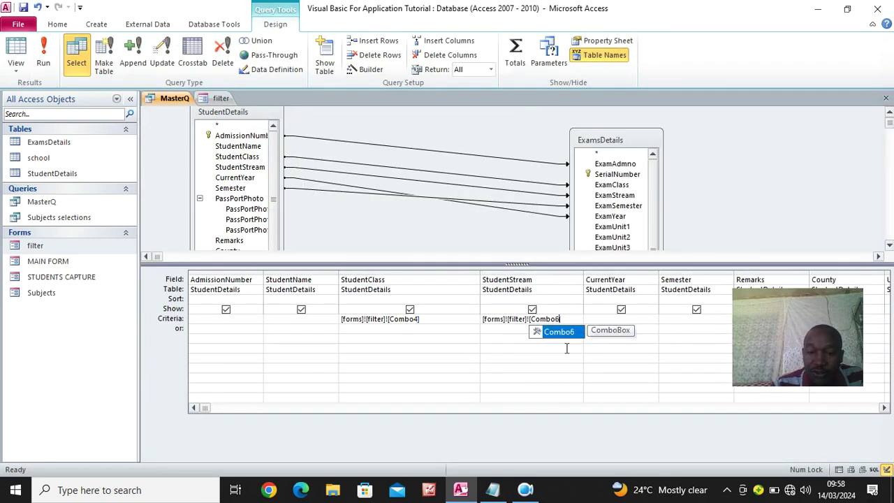
click(609, 318)
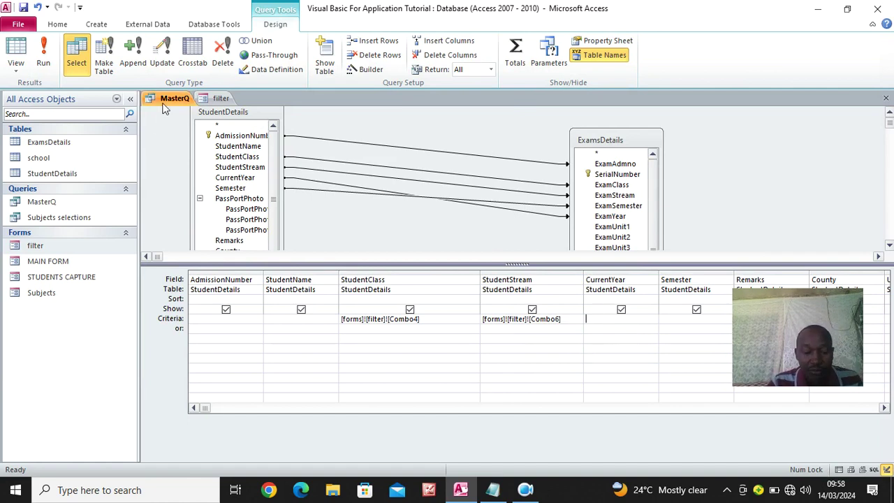
text([forms]![filter]![Combo2])
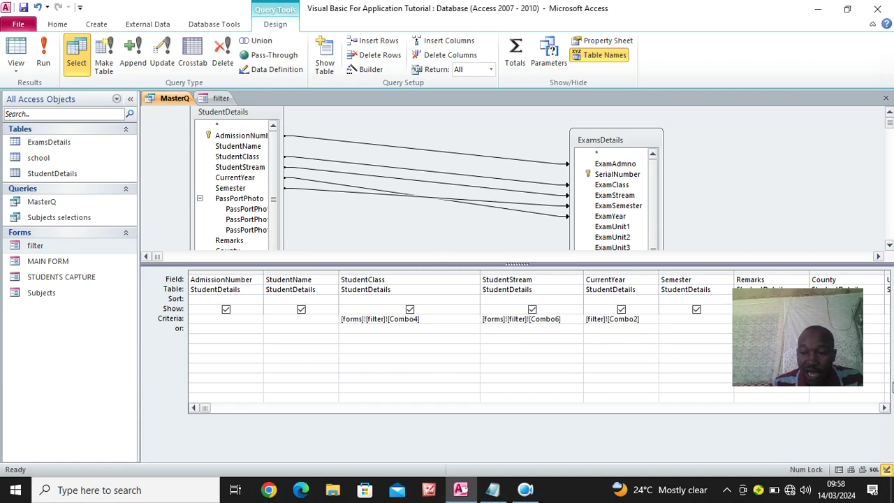
Check the semester combo's name and set Semester criteria to [forms]![filter]![Combo8]
click(883, 408)
click(883, 408)
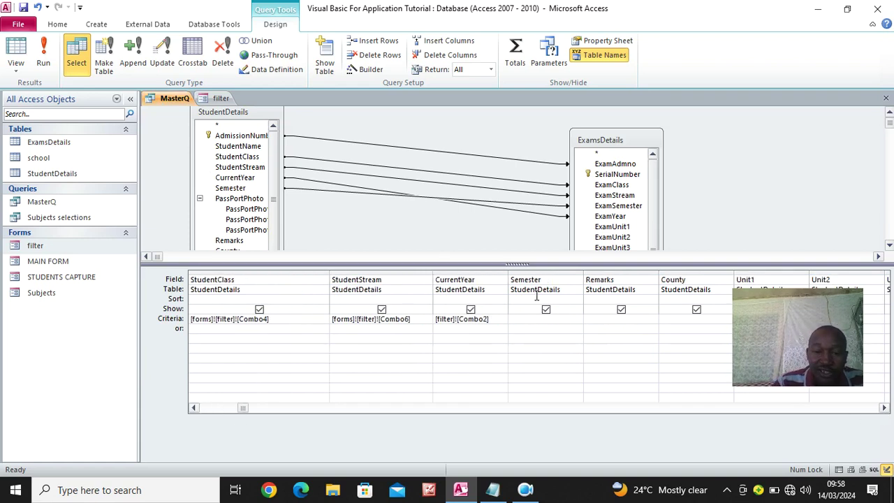
click(521, 321)
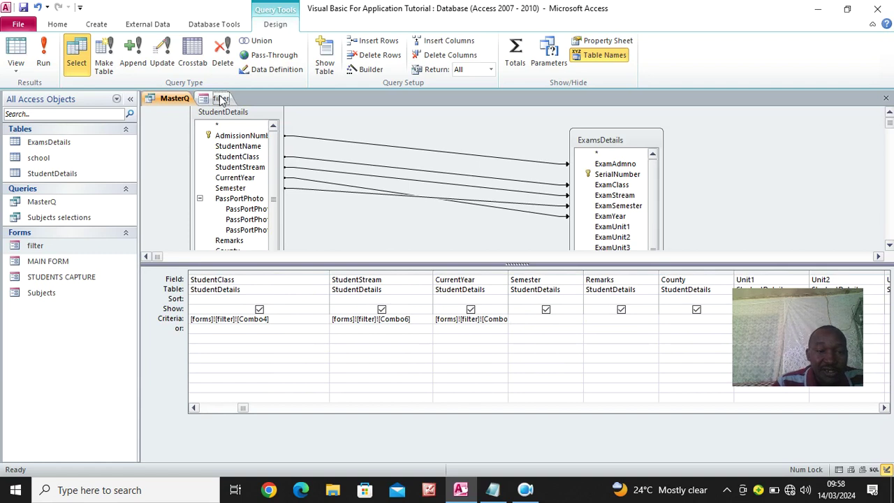
click(221, 99)
click(268, 200)
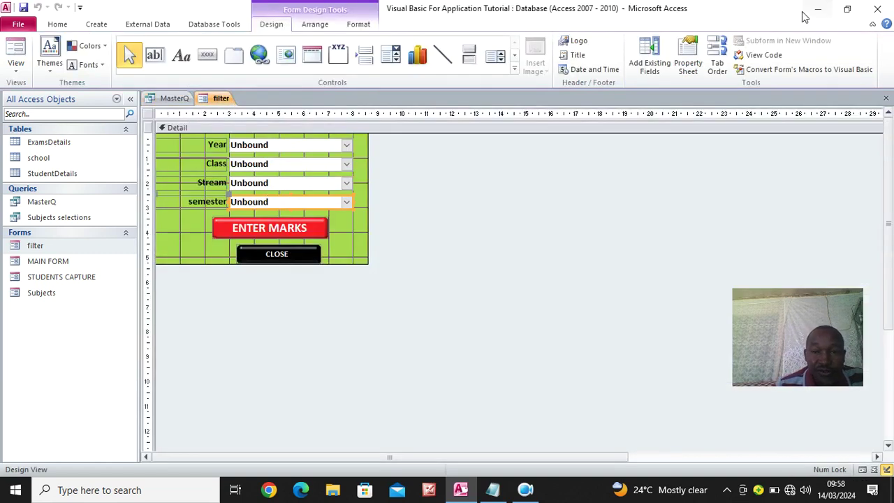
click(688, 64)
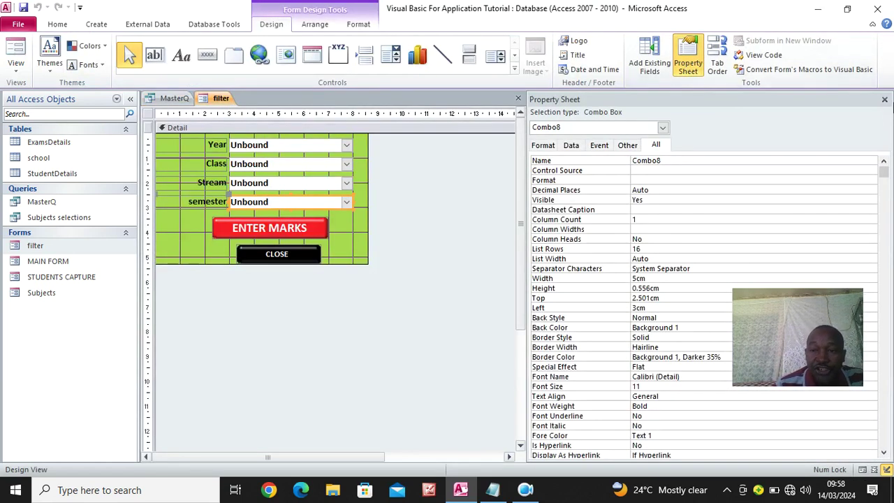
click(884, 100)
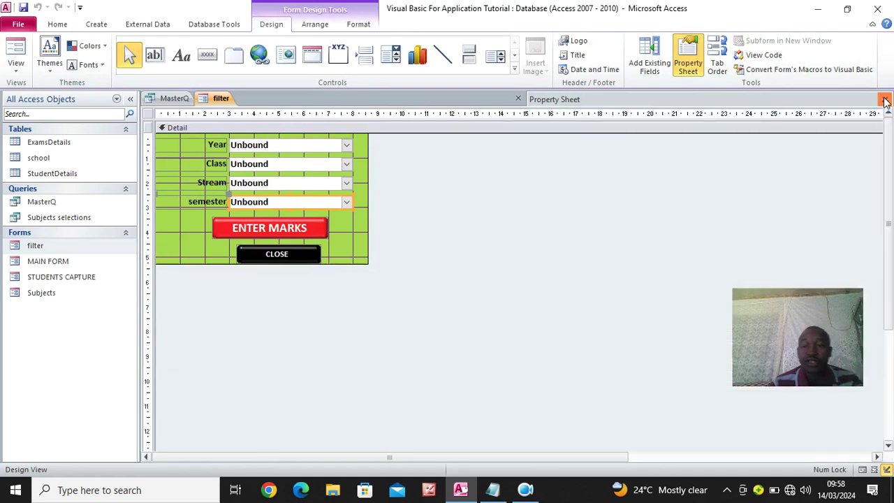
click(174, 98)
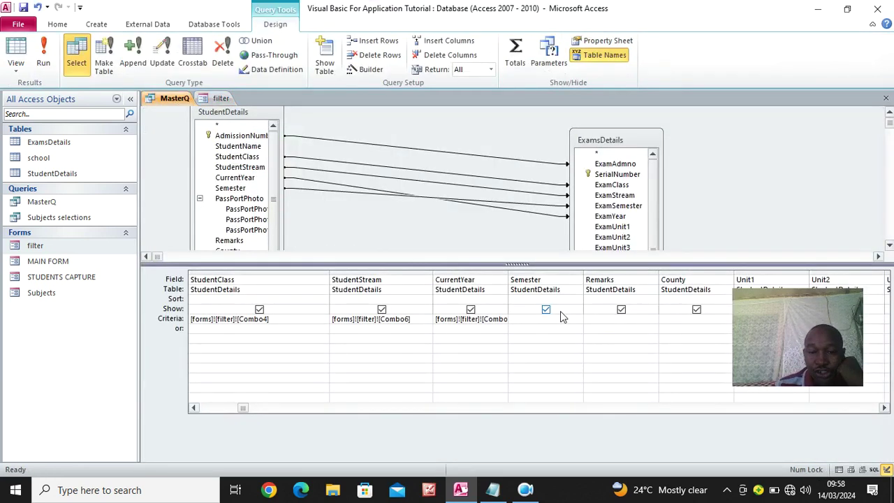
text([forms]![filter]![Combo2])
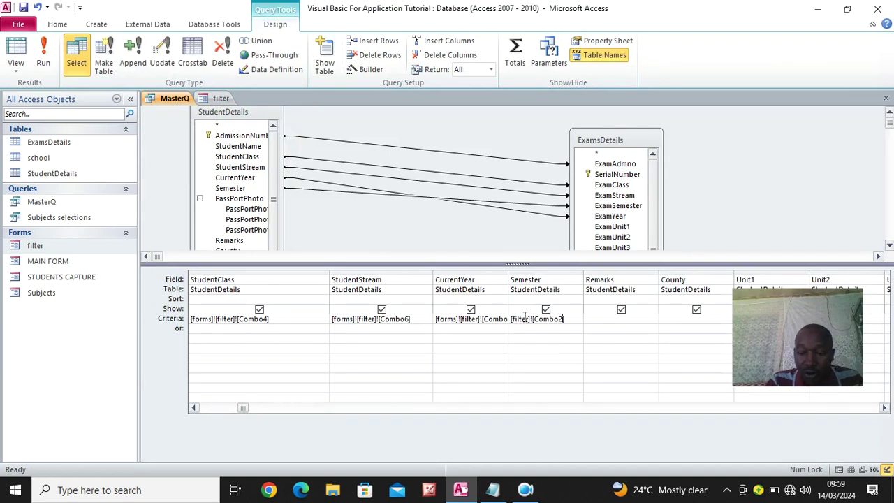
text(8)
click(516, 360)
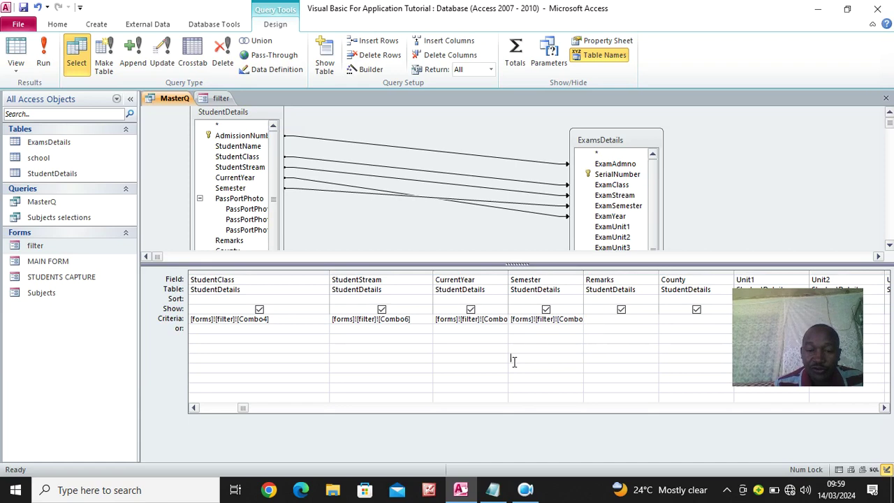
drag(642, 278, 643, 278)
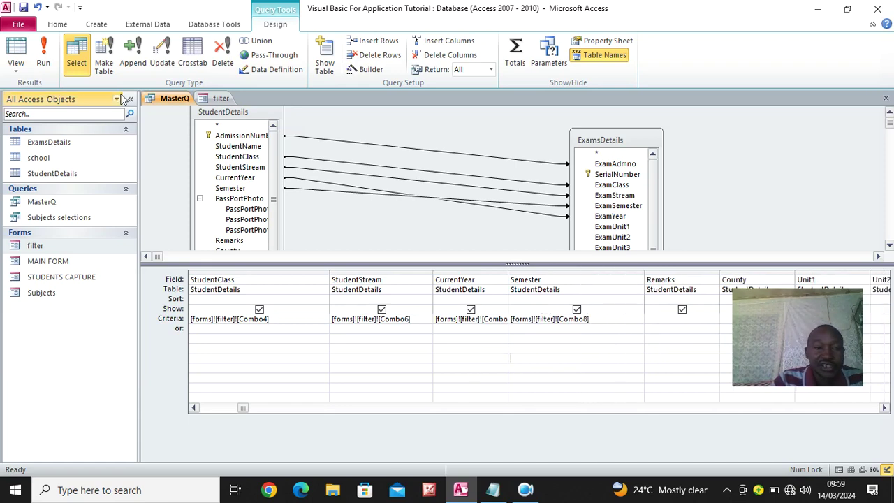
Close all open objects, saving the changes to MasterQ
click(220, 98)
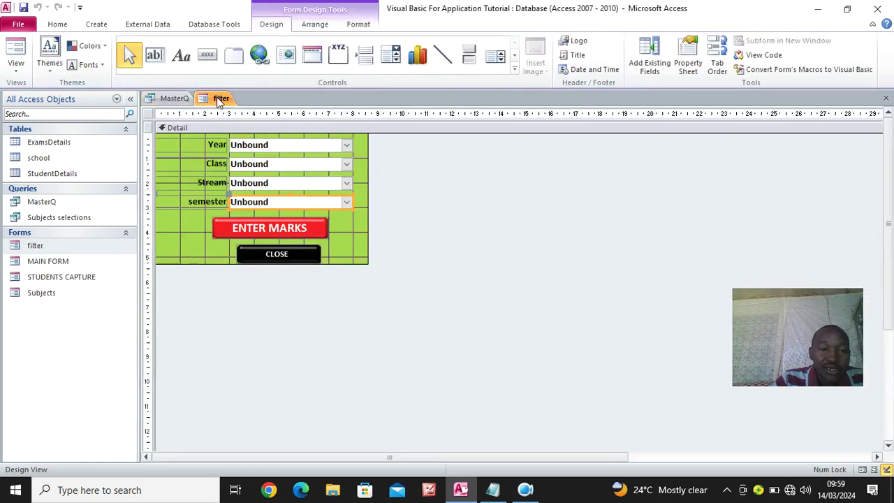
click(175, 99)
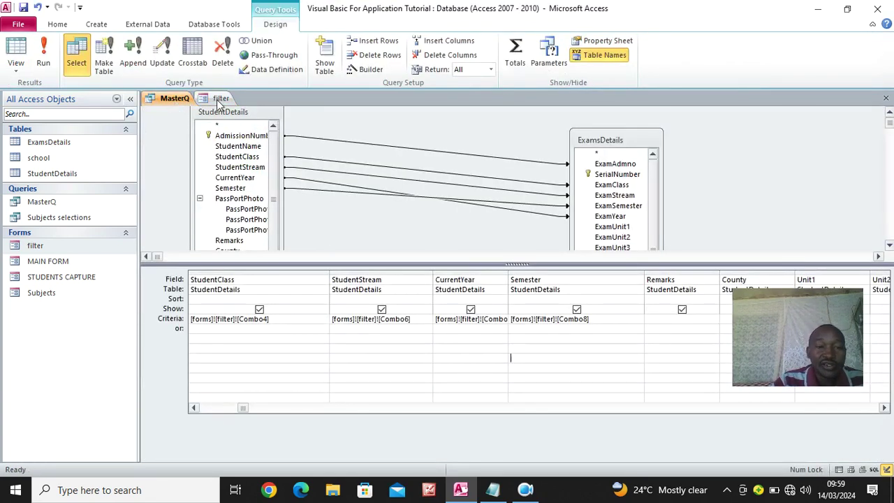
right_click(219, 103)
click(219, 104)
right_click(218, 104)
click(258, 139)
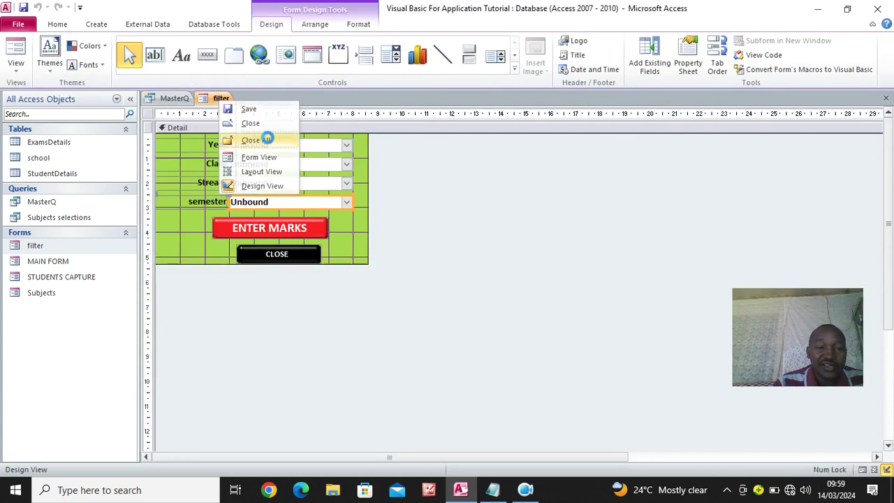
click(397, 277)
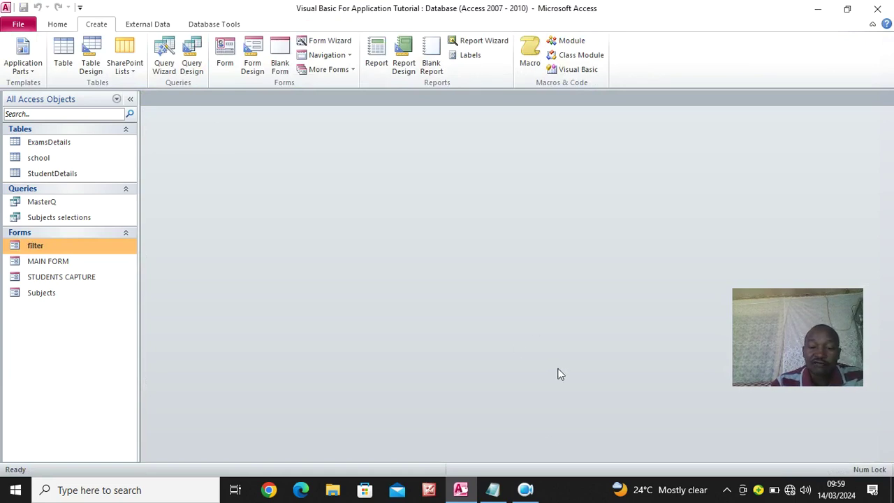
Close the EXAMS ANALYSIS PRO AGRI n BIO database without saving frmFilter, returning to the tutorial database
click(526, 490)
click(320, 424)
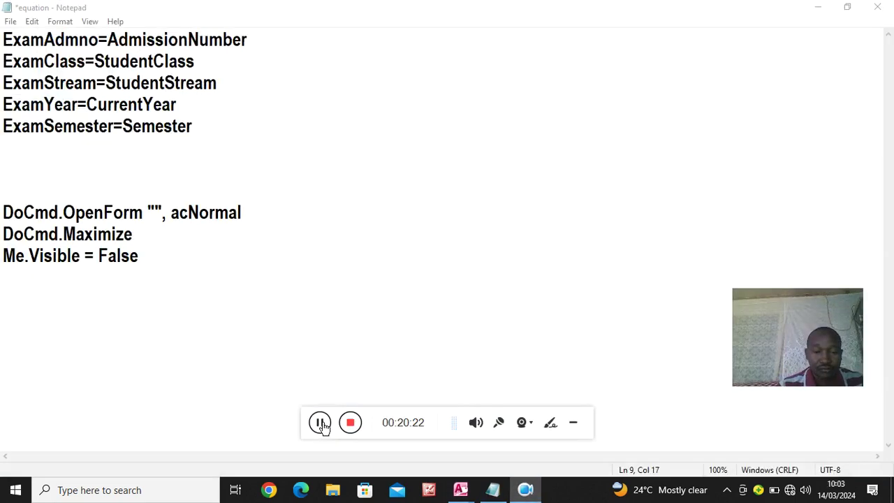
click(573, 423)
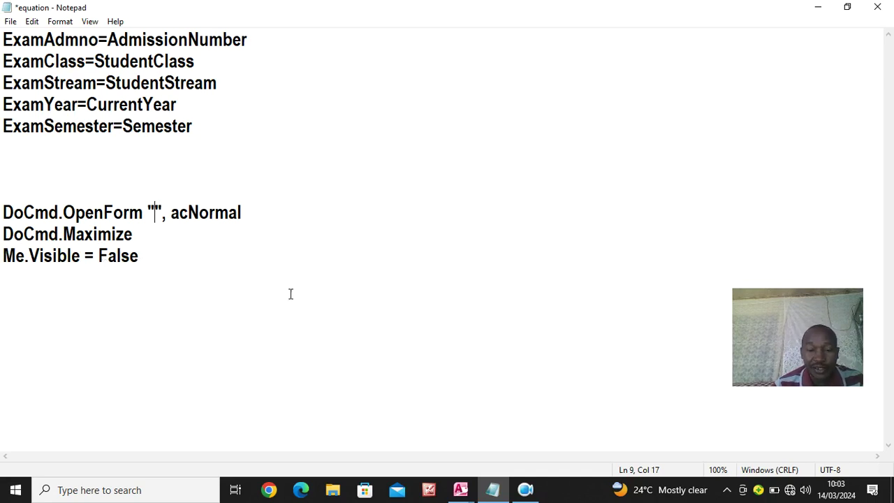
click(460, 490)
mouse_move(450, 423)
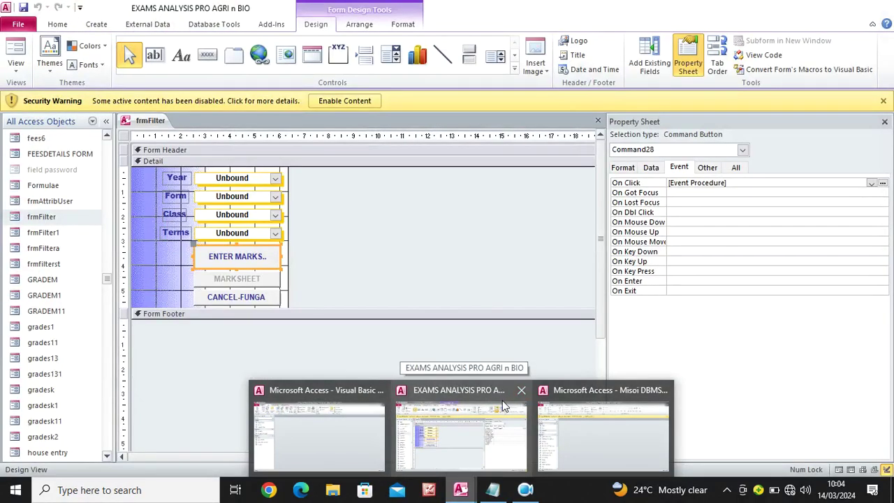
click(506, 407)
click(877, 9)
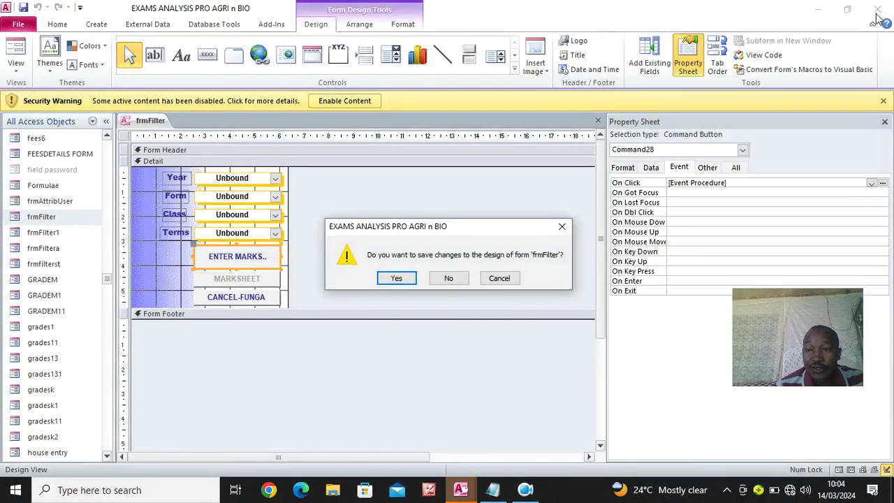
click(449, 278)
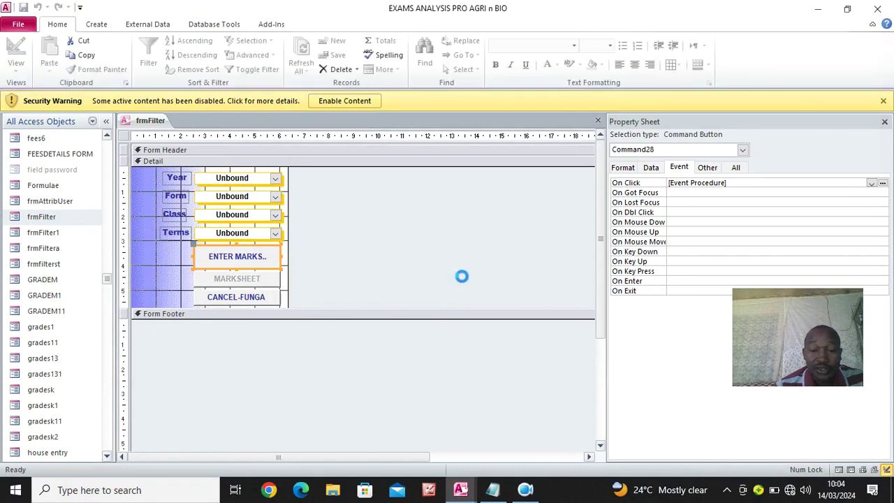
mouse_move(461, 489)
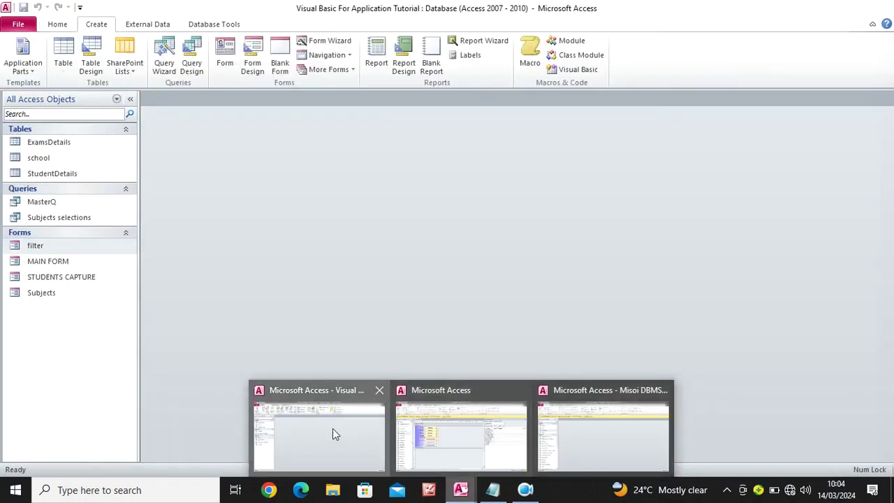
click(333, 428)
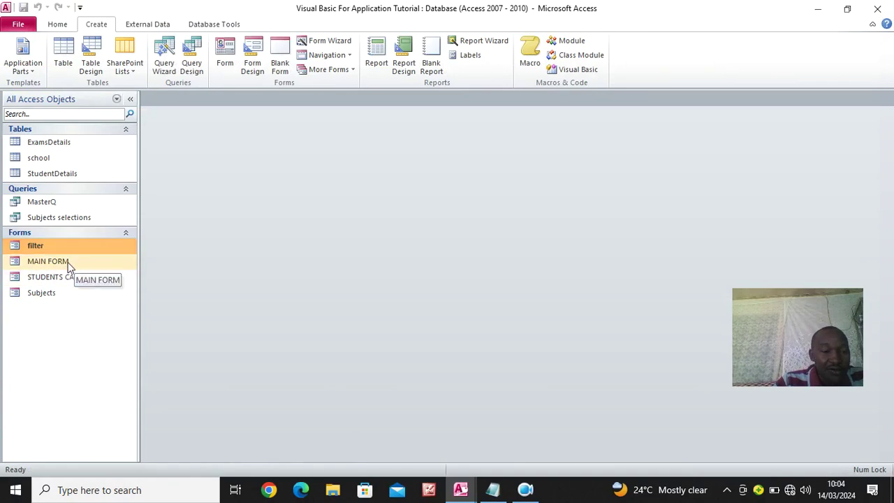
In Notepad, name MAIN FORM in the OpenForm quotes and copy the three form-opening lines
click(493, 489)
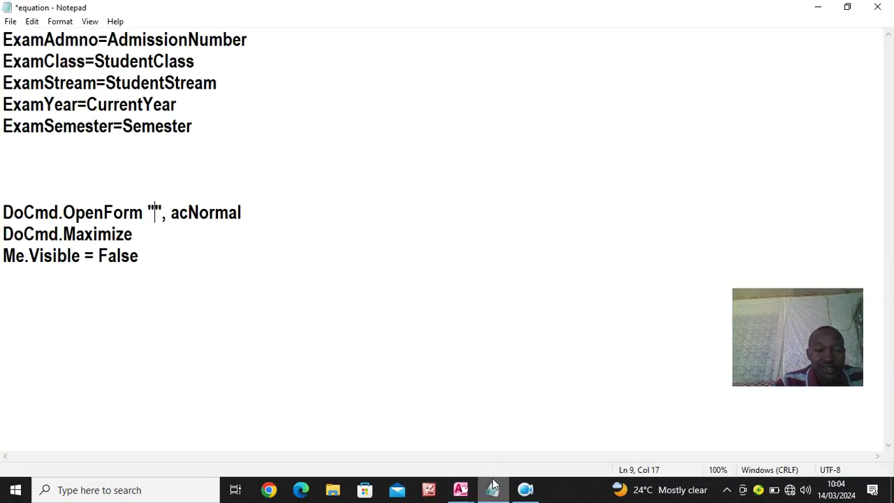
text(MAIN FORM)
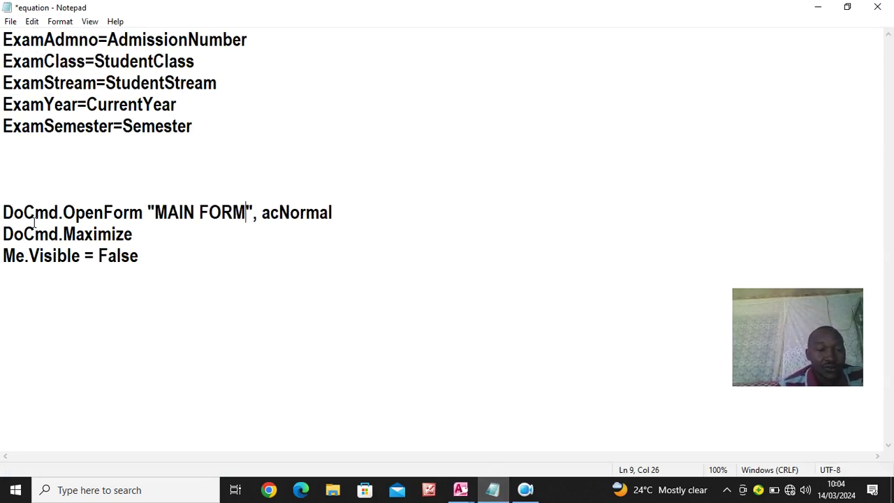
drag(3, 212, 144, 248)
key(ctrl+c)
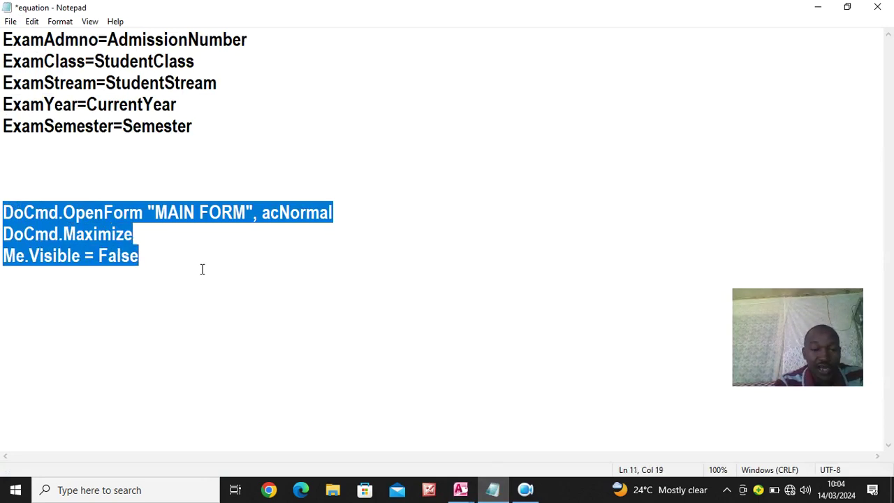
mouse_move(461, 489)
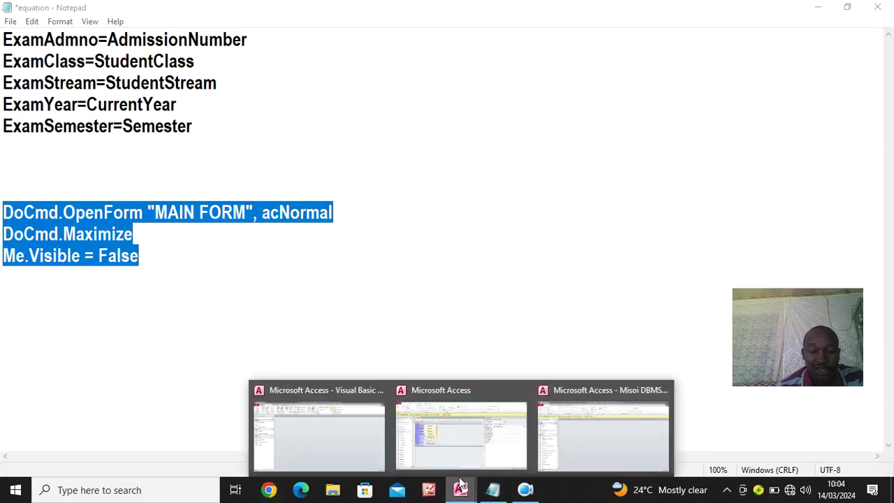
click(451, 447)
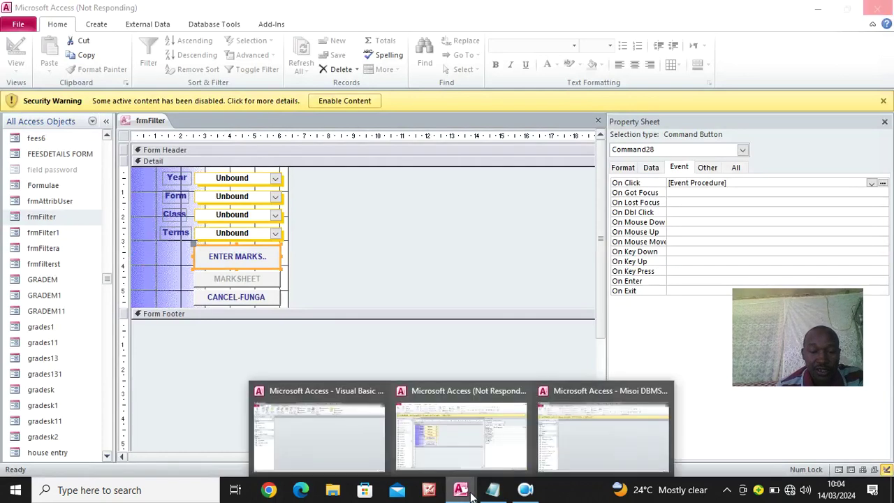
click(353, 443)
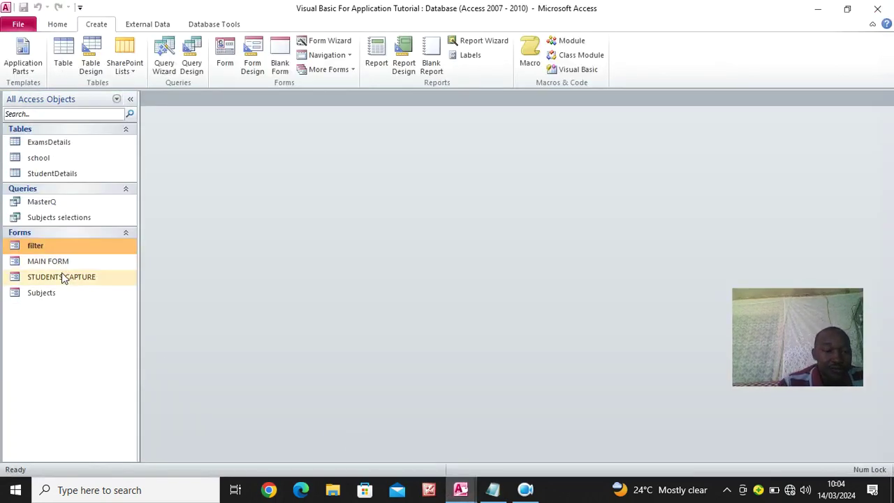
In the filter form's design, set the ENTER MARKS button's On Click to [Event Procedure]
right_click(45, 252)
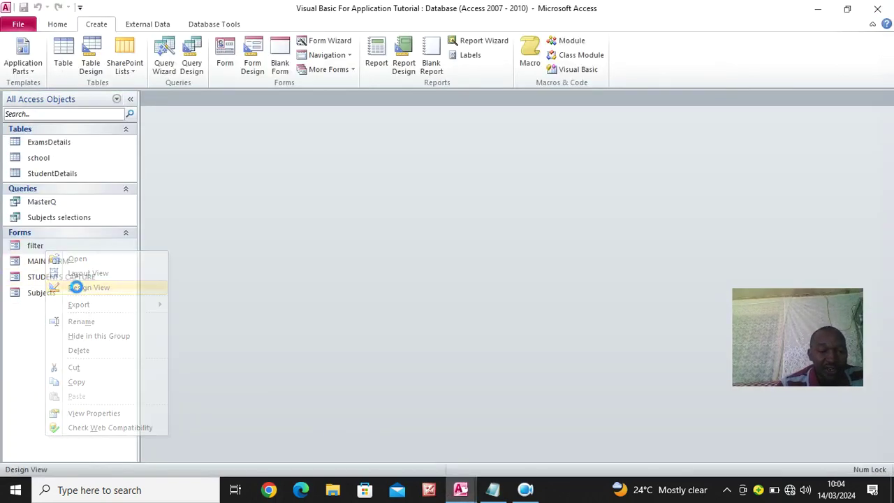
click(77, 285)
click(269, 228)
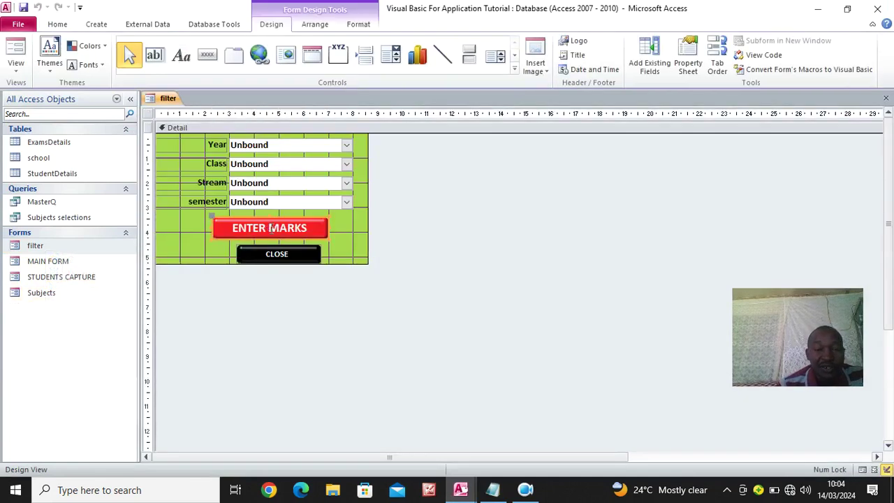
click(687, 67)
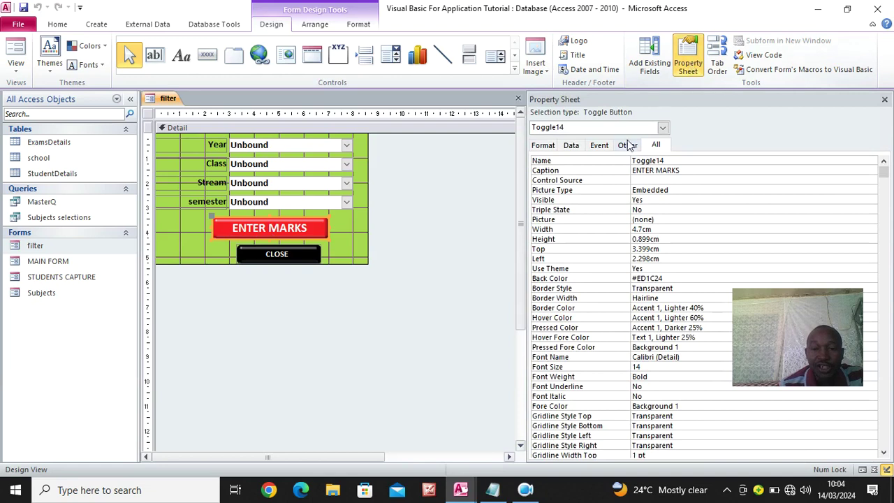
click(599, 146)
click(726, 162)
click(871, 161)
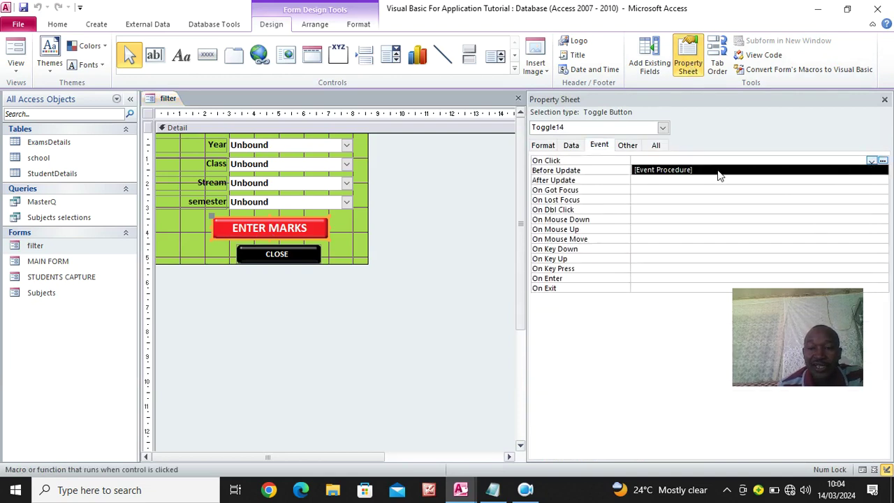
click(859, 169)
click(882, 160)
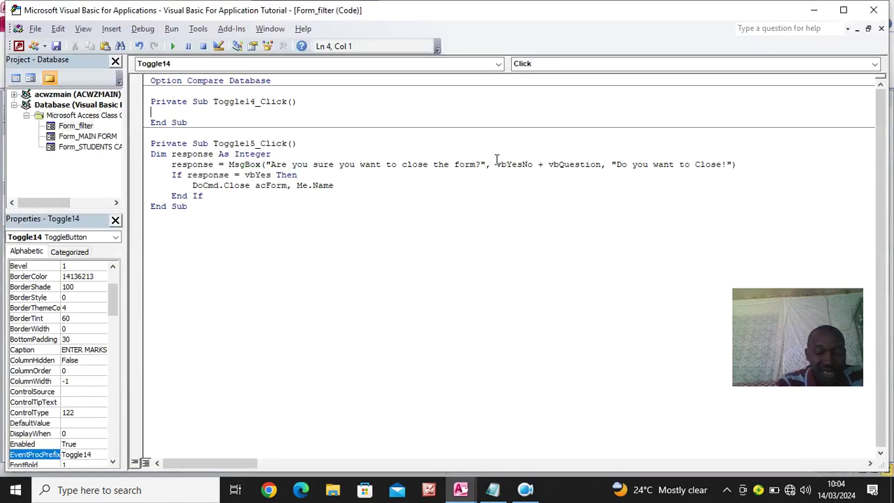
Paste the three form-opening lines into the click procedure and save the filter form
key(ctrl+v)
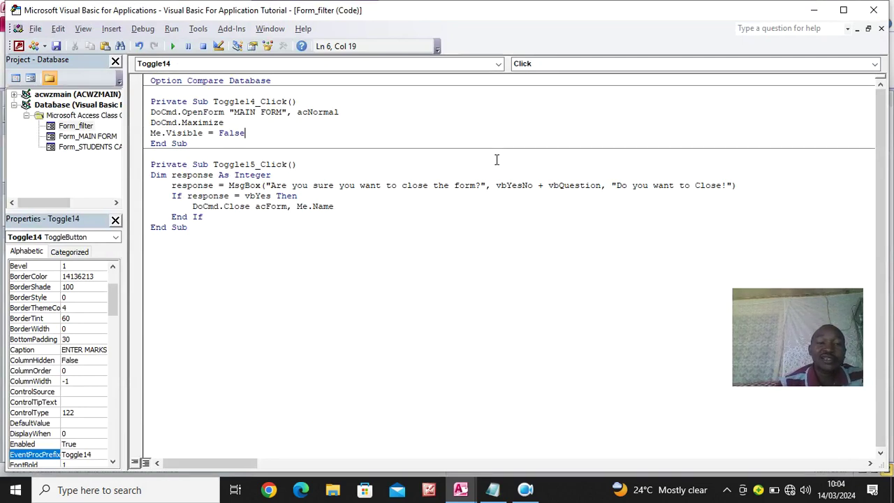
click(872, 9)
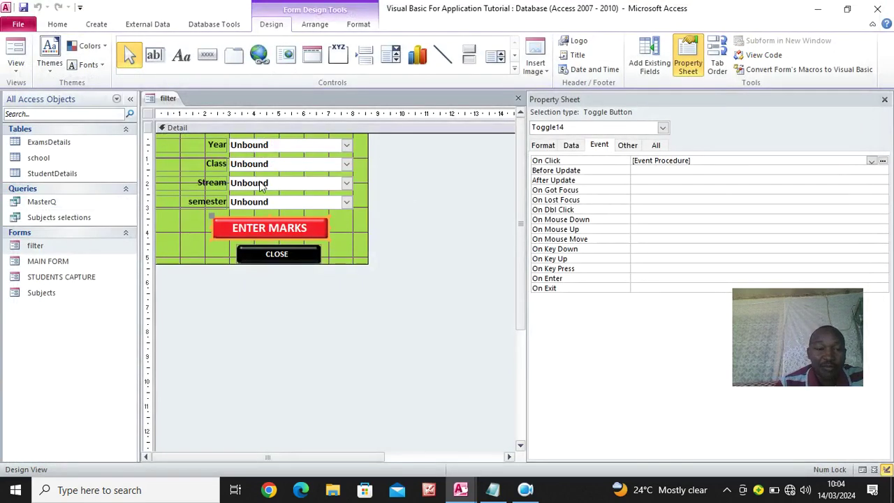
click(23, 9)
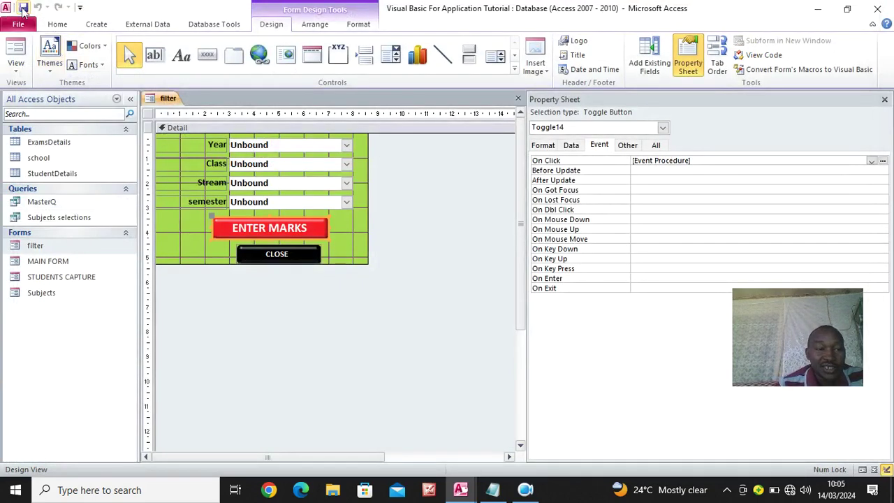
click(17, 48)
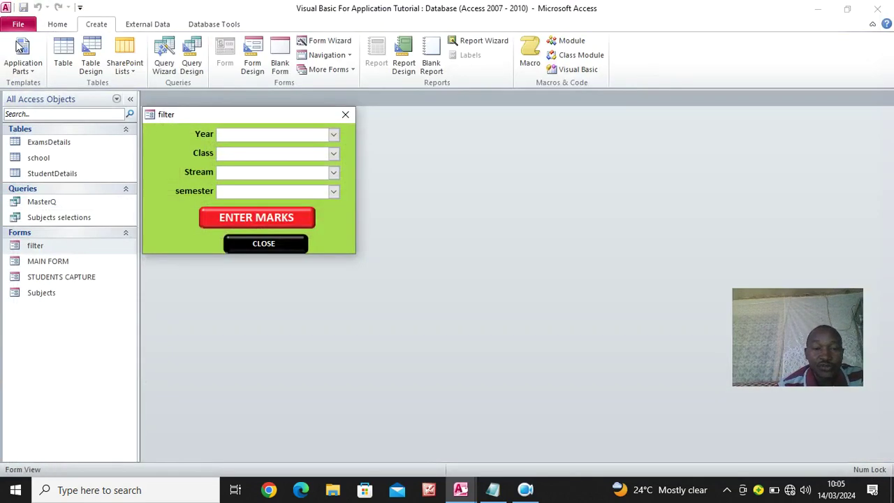
Filter for Year 2024, Class 1, Stream N, Sem 1, open MAIN FORM via ENTER MARKS, then close it
click(333, 134)
click(272, 148)
click(334, 153)
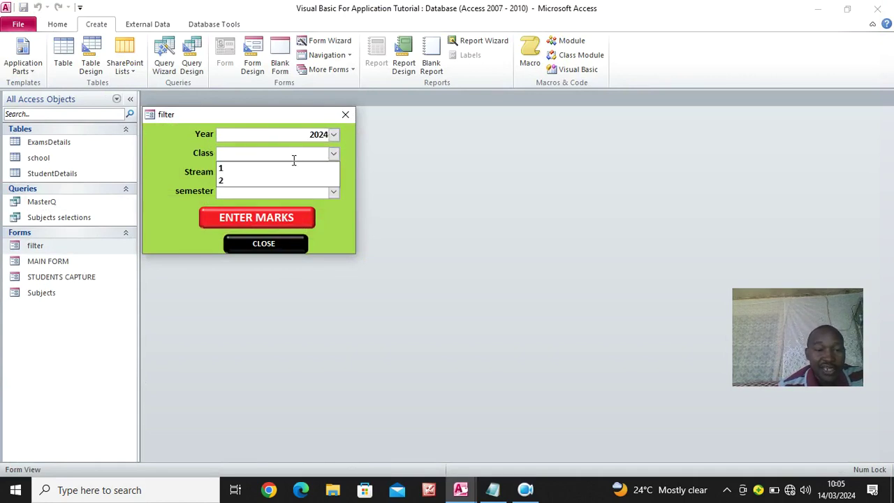
click(281, 169)
click(335, 172)
click(284, 183)
click(335, 191)
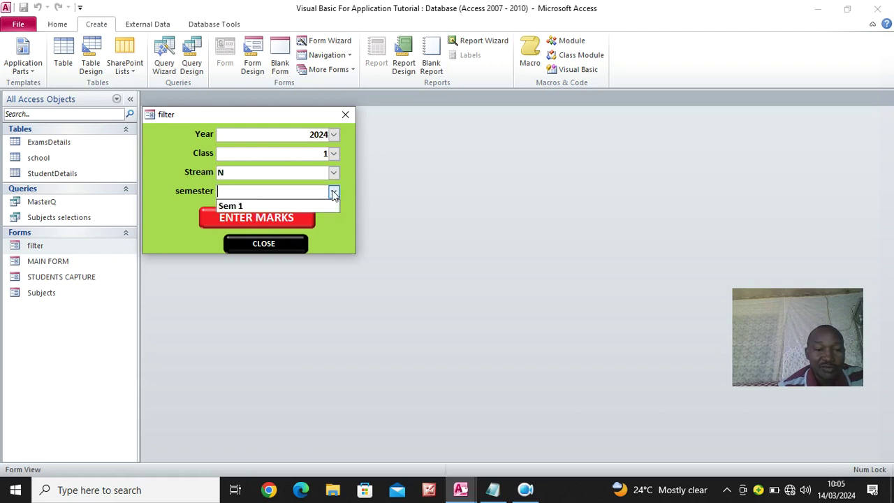
click(273, 206)
click(273, 220)
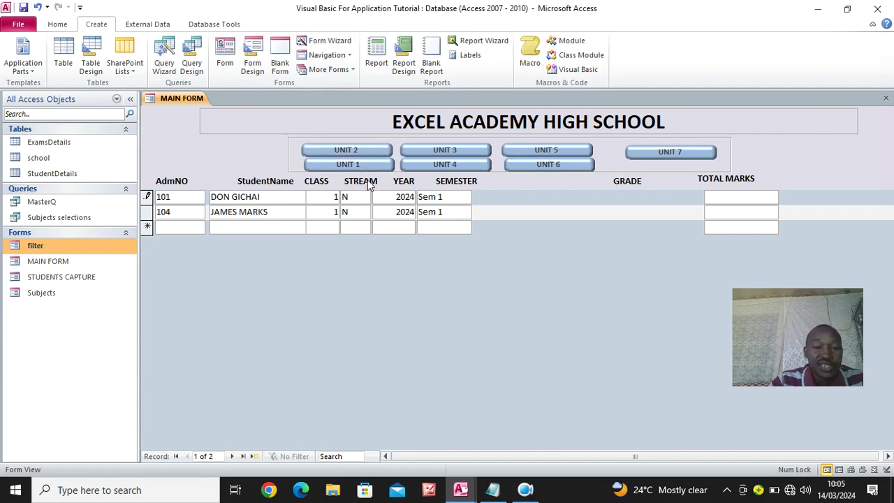
click(886, 98)
Reopen the filter with Stream S and Class 2, open MAIN FORM and show the UNIT 1 column
double_click(48, 249)
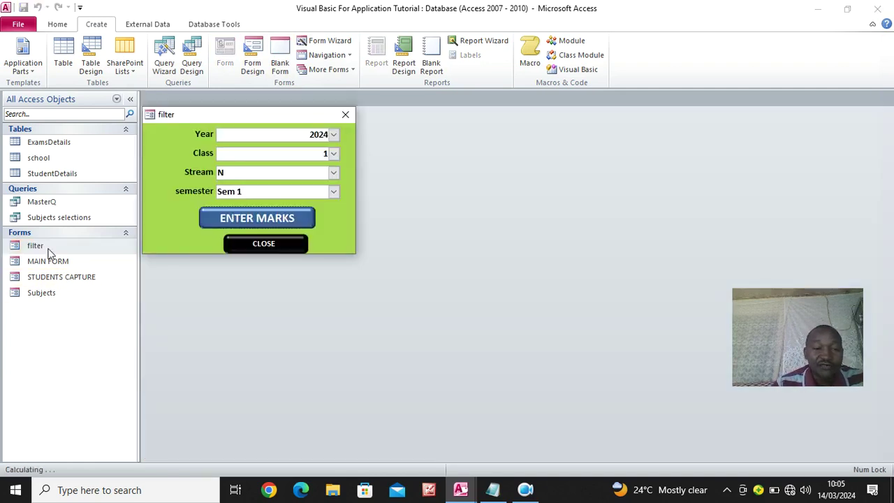
click(333, 173)
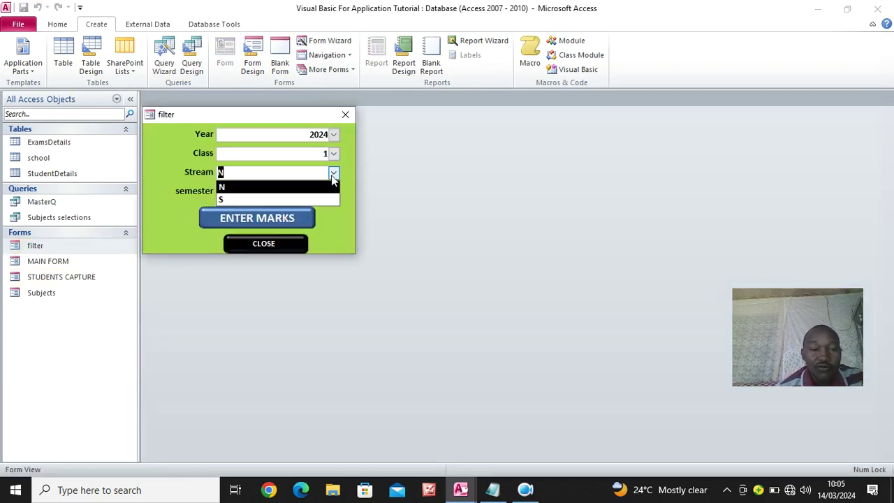
click(281, 201)
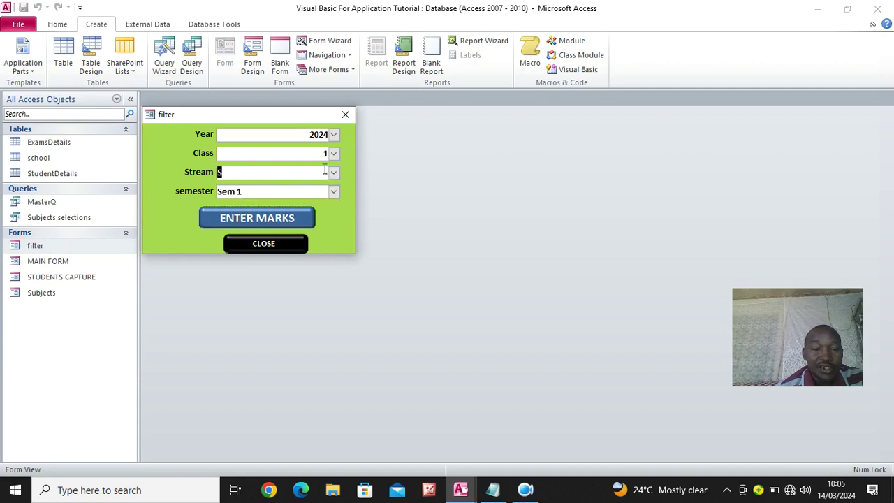
click(333, 154)
click(283, 183)
click(285, 218)
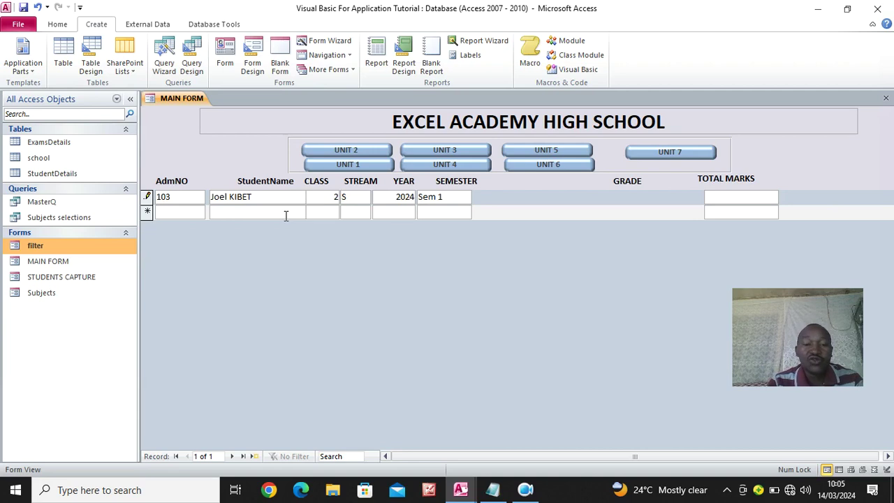
click(348, 164)
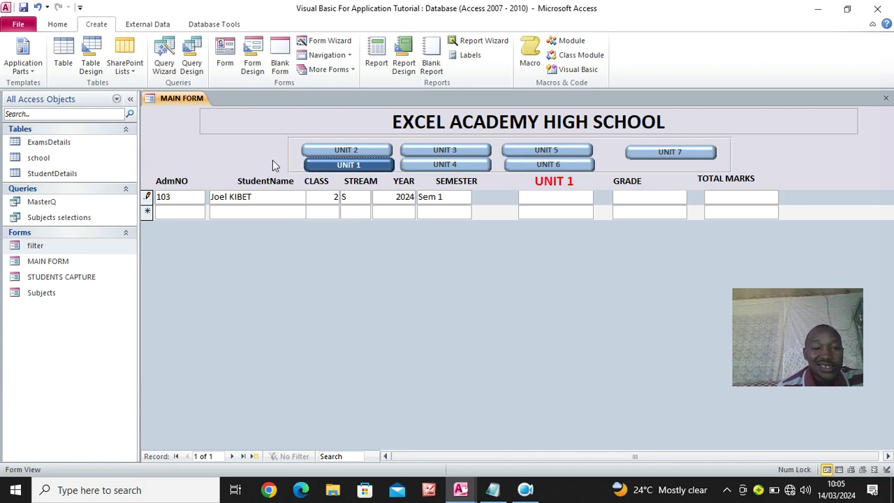
right_click(277, 269)
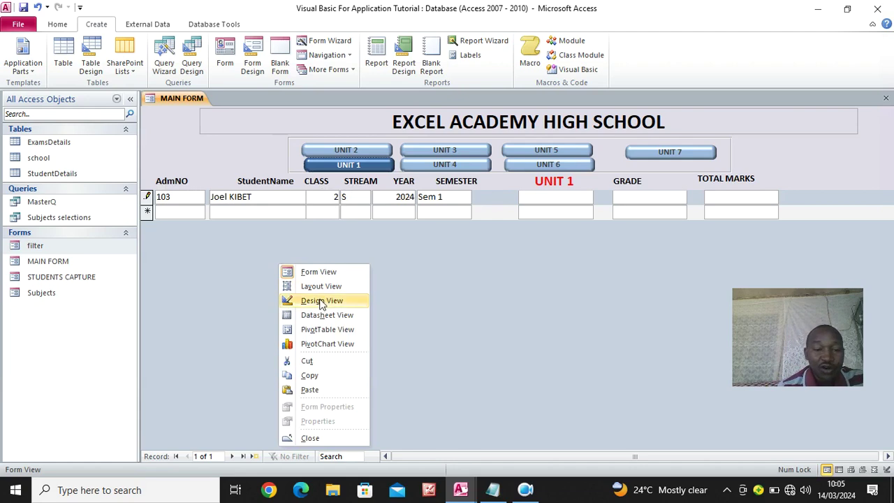
In MAIN FORM's design, drag ExamClass and ExamStream from the field list into the header
click(321, 302)
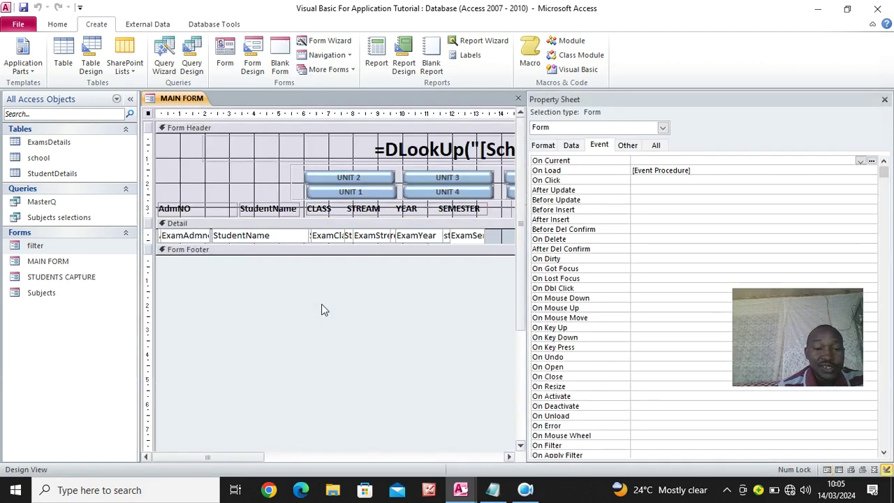
click(884, 99)
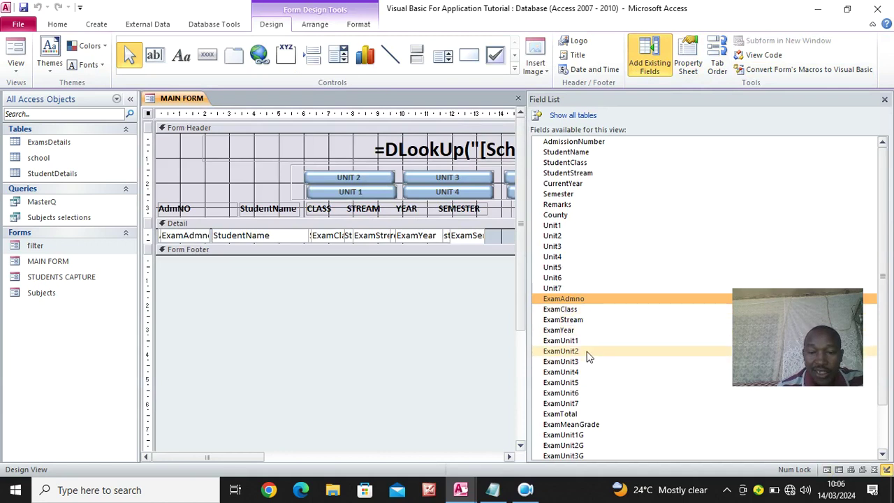
click(562, 311)
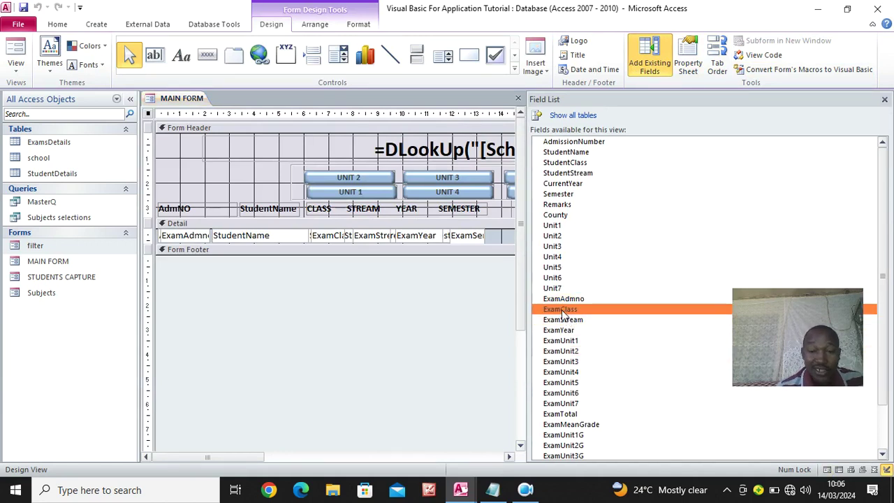
ctrl+click(563, 319)
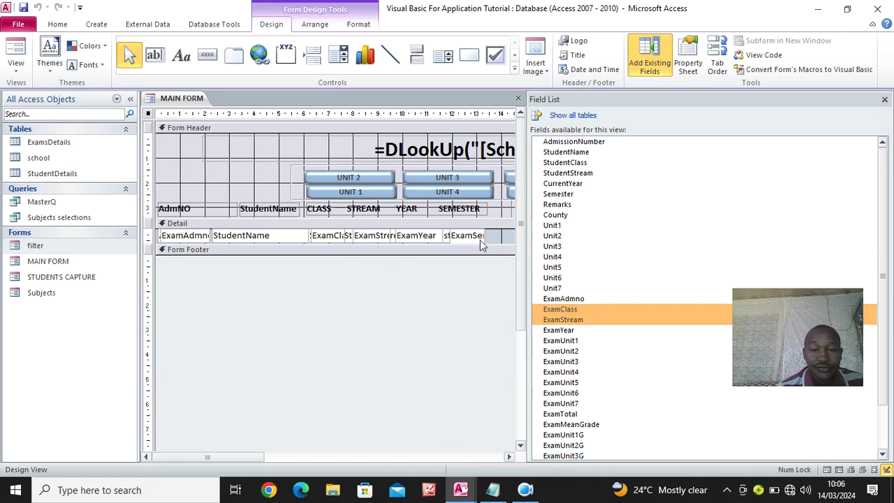
drag(563, 319, 229, 158)
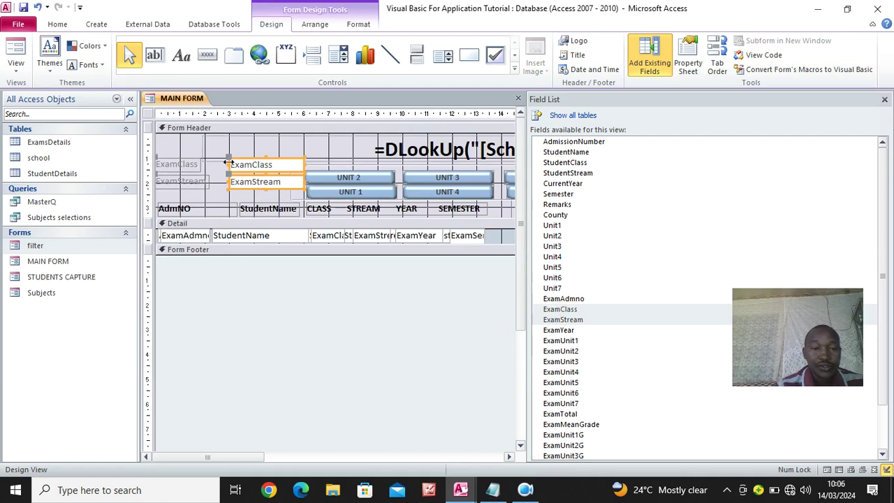
Delete both field labels and arrange the ExamClass and ExamStream boxes side by side
click(199, 182)
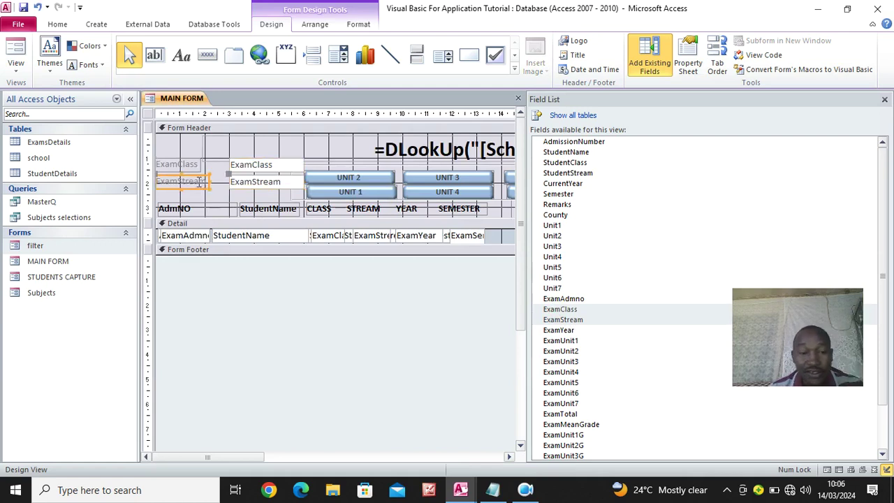
key(Delete)
click(180, 163)
key(Delete)
drag(247, 168, 182, 169)
drag(241, 173, 207, 193)
drag(265, 186, 255, 185)
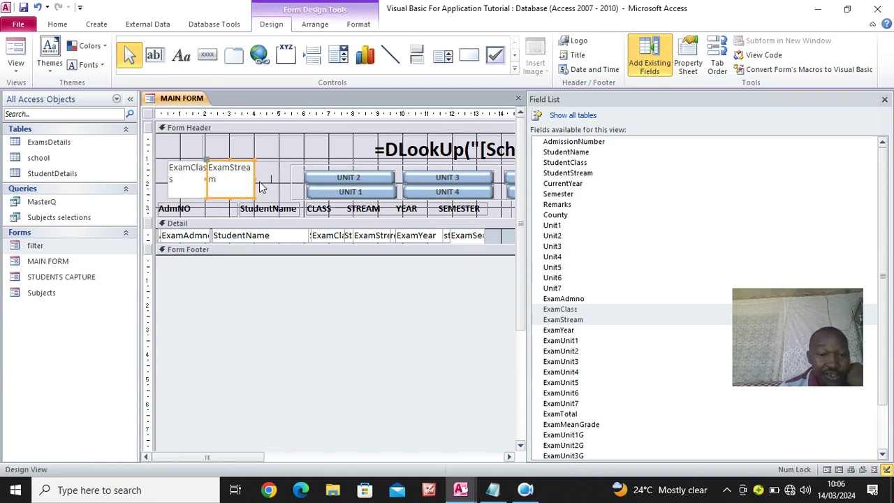
click(262, 186)
drag(272, 174, 208, 189)
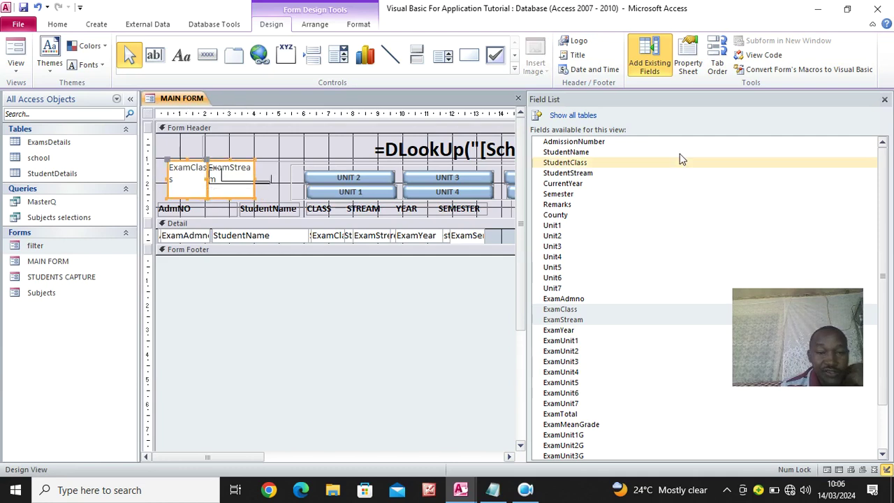
click(884, 99)
Set the Back Style of both header boxes to Transparent
click(687, 68)
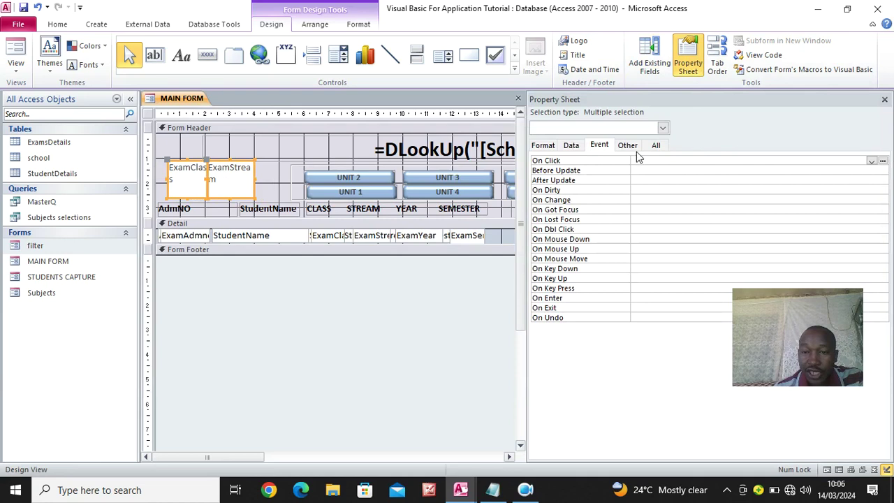
click(656, 146)
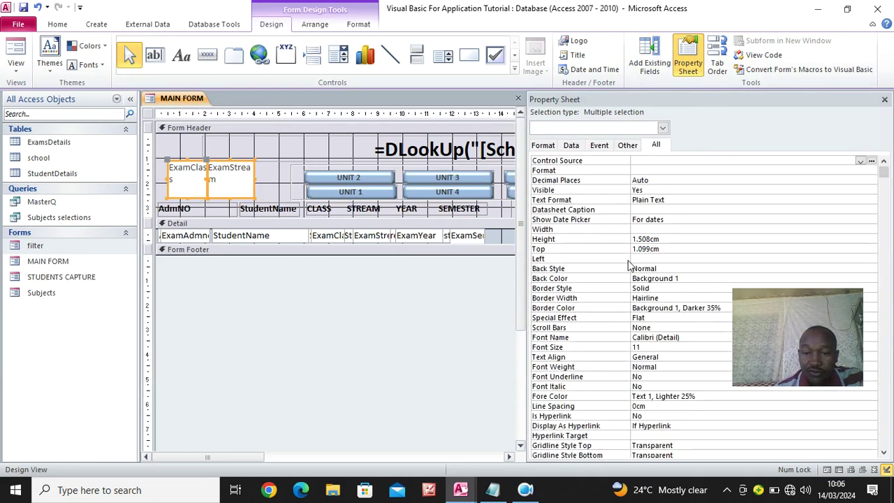
click(680, 269)
click(871, 268)
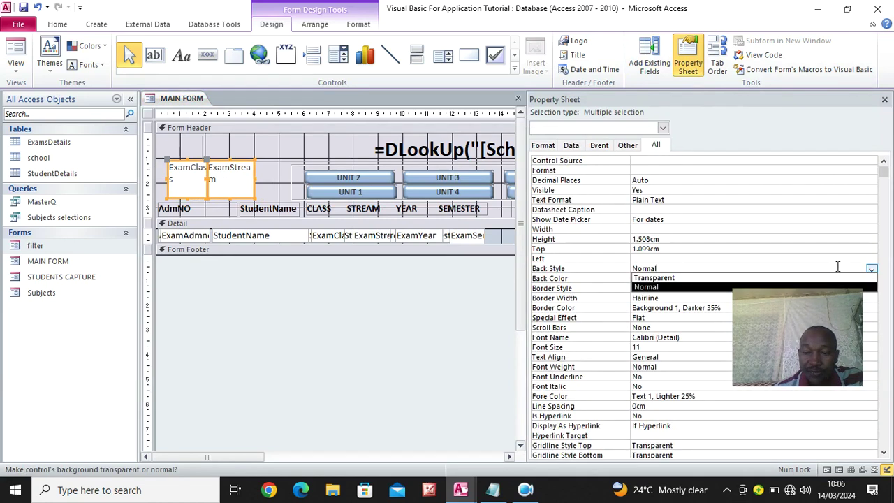
click(838, 278)
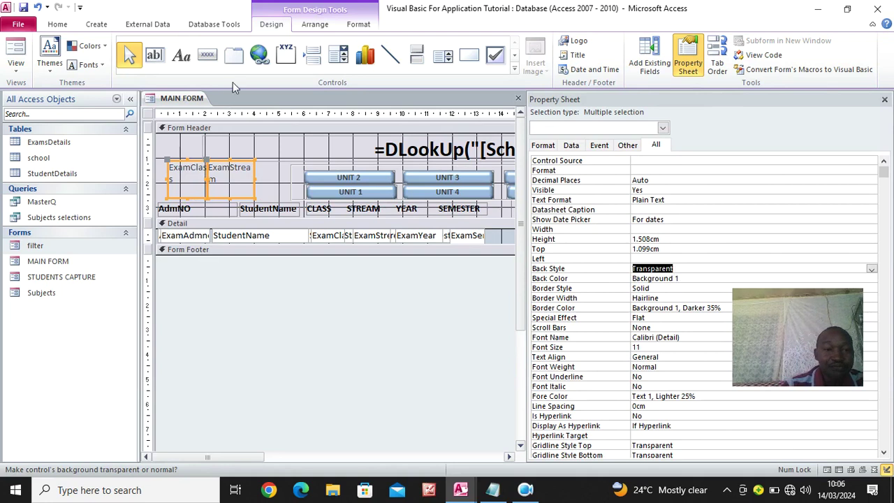
Centre the class and stream text at size 18 and view MAIN FORM in Form View
click(358, 24)
click(210, 67)
click(208, 46)
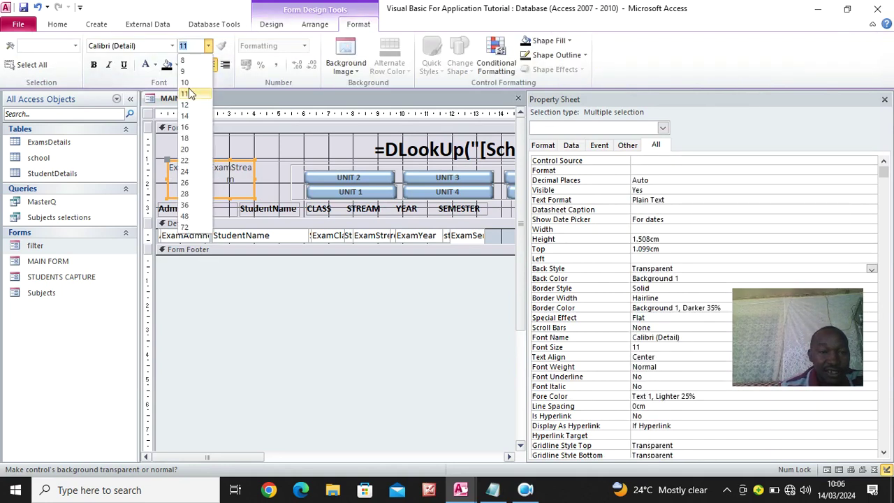
click(187, 139)
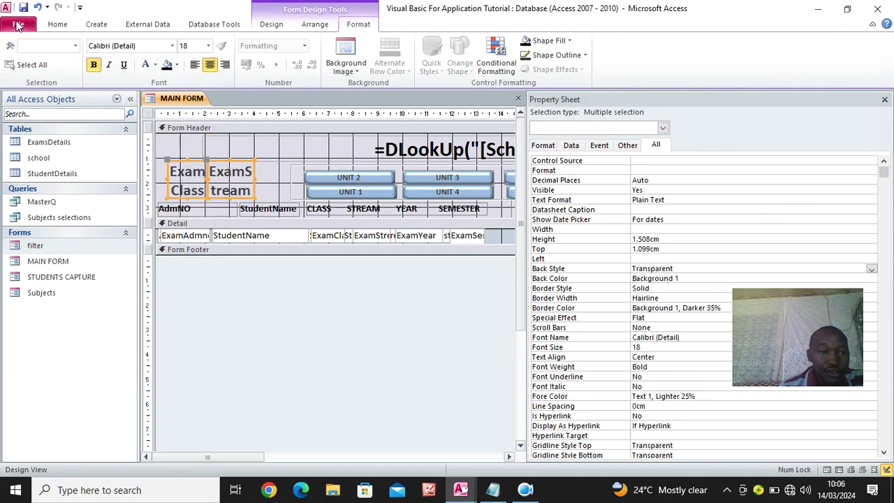
click(57, 25)
click(17, 53)
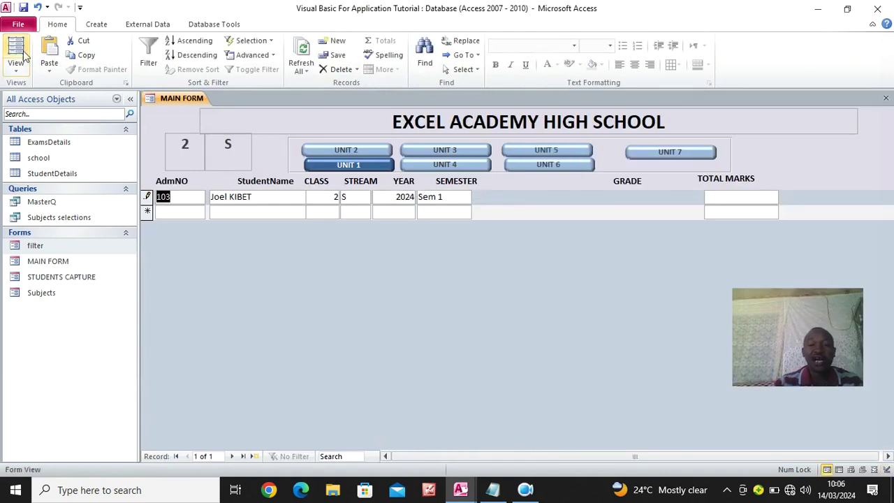
Enlarge the header boxes' text to 26 and set their Border Style to Transparent
right_click(264, 260)
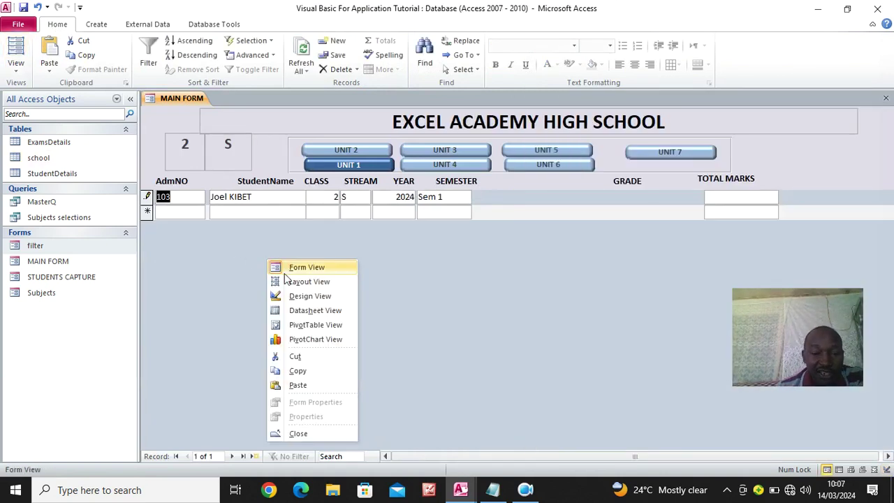
click(286, 294)
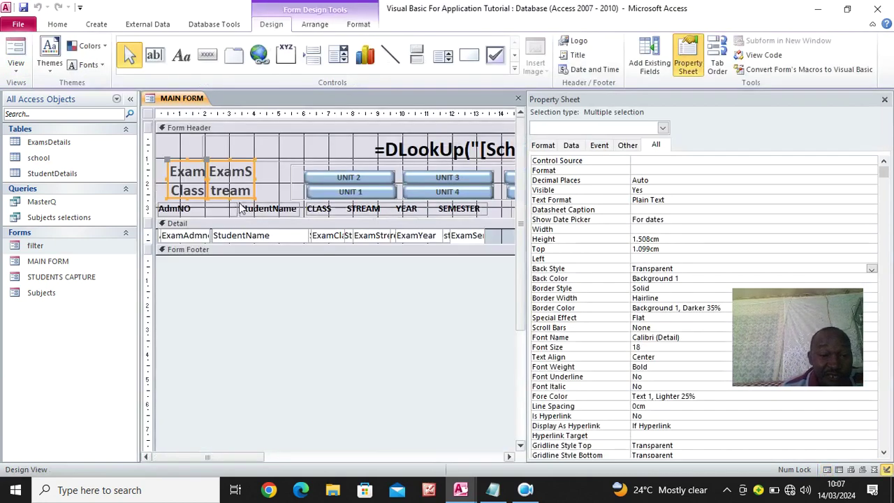
click(356, 26)
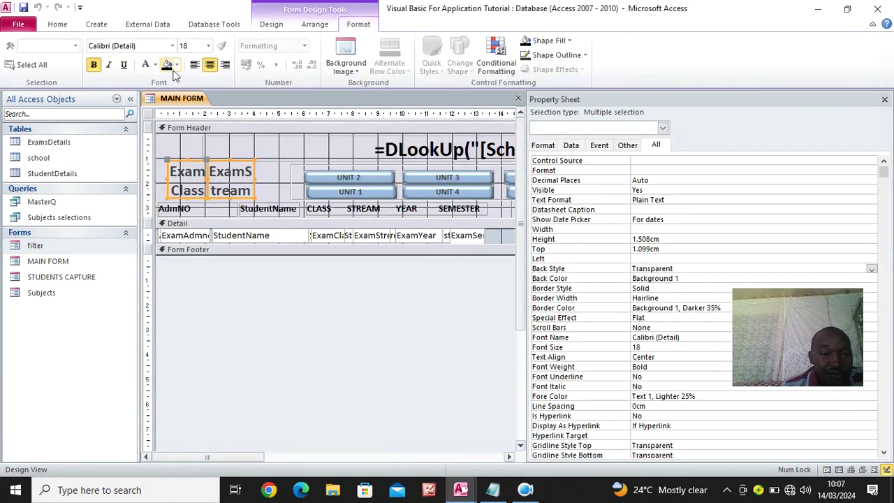
click(208, 46)
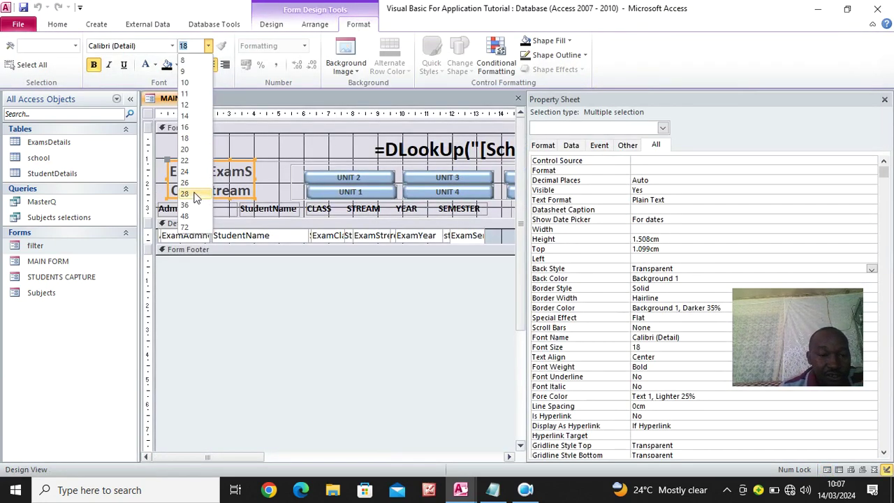
click(190, 183)
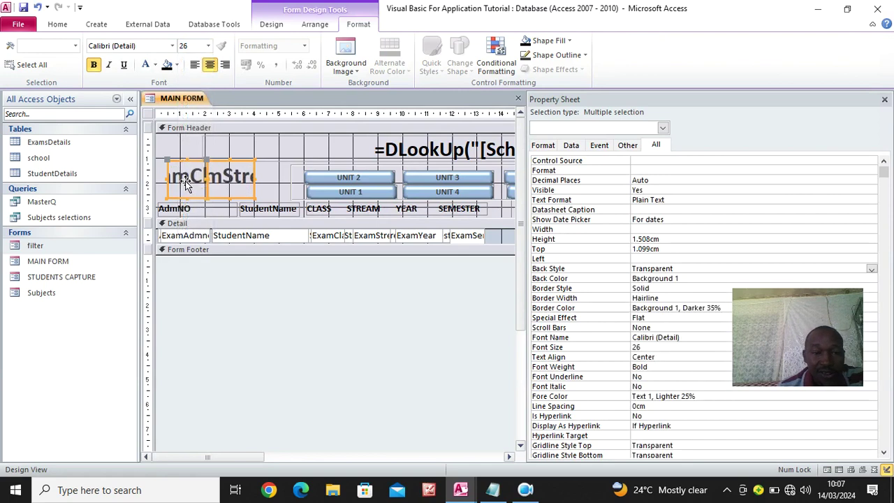
click(667, 288)
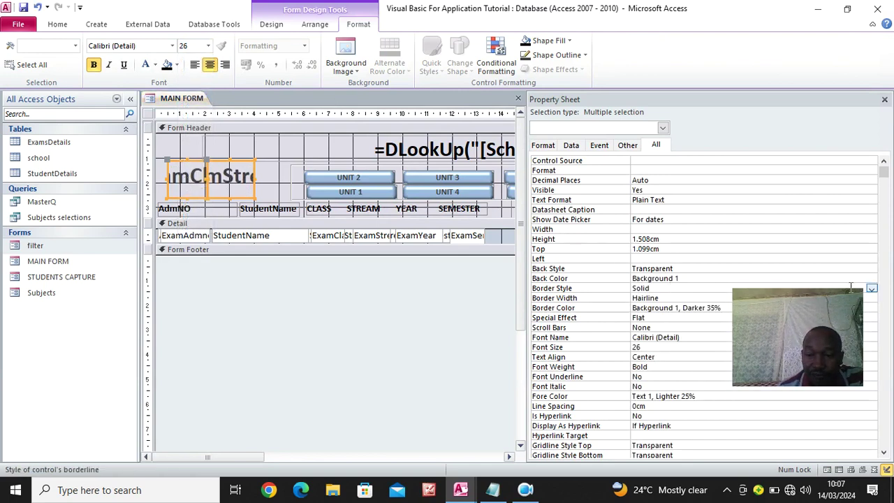
click(872, 289)
click(676, 297)
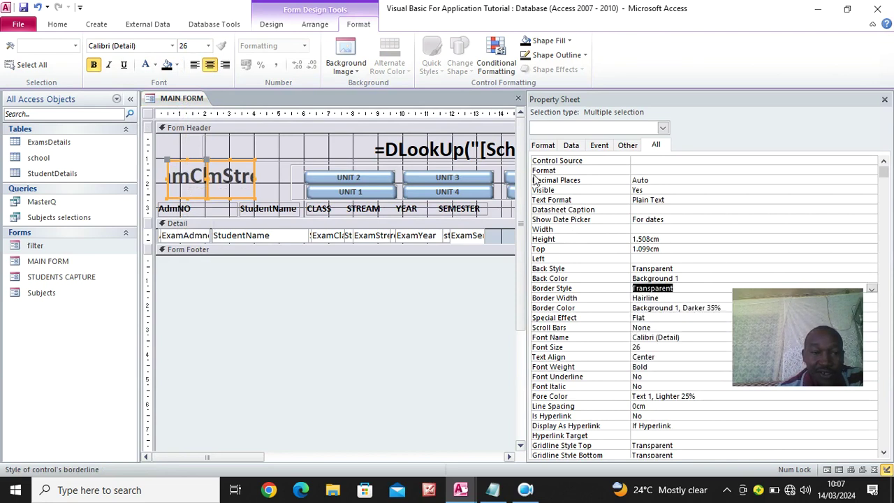
click(58, 24)
click(15, 48)
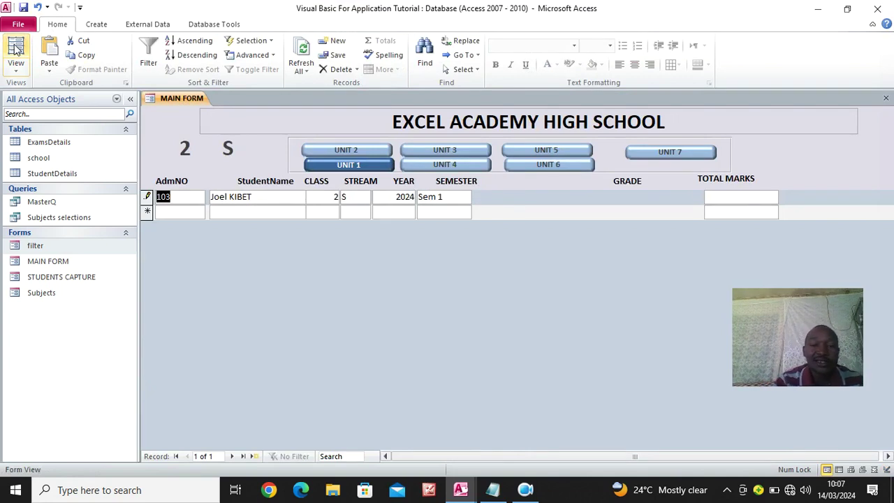
Left-align only the ExamStream box and check the result in Form View
right_click(161, 124)
click(189, 166)
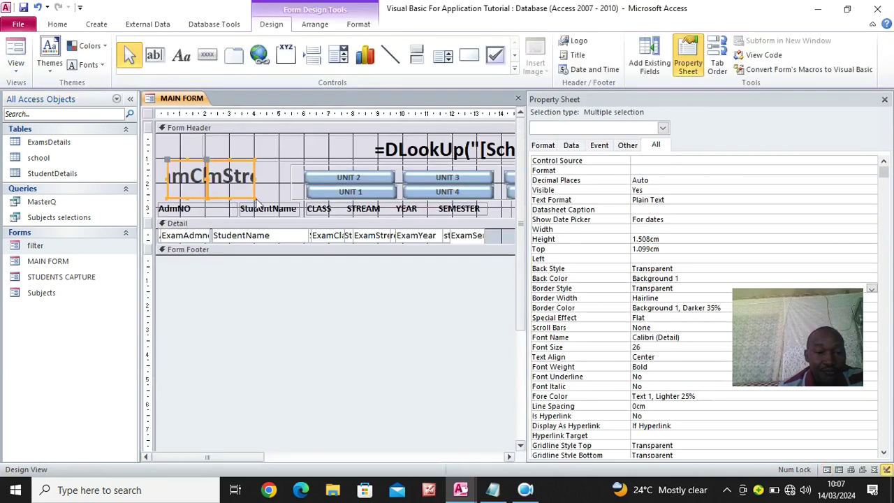
click(249, 286)
click(231, 179)
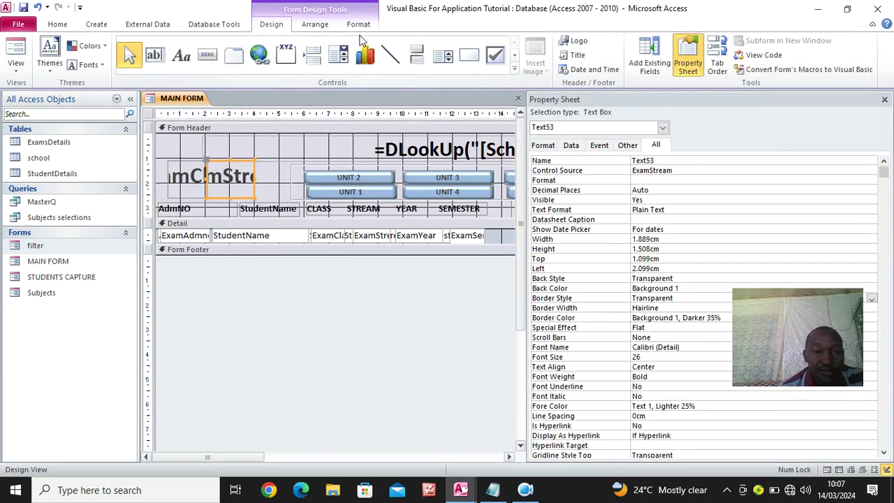
click(359, 24)
click(195, 64)
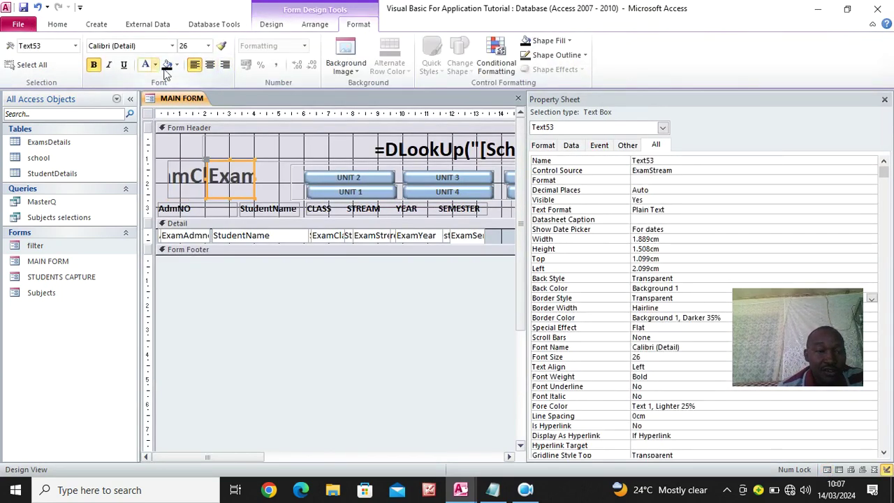
click(57, 24)
click(21, 55)
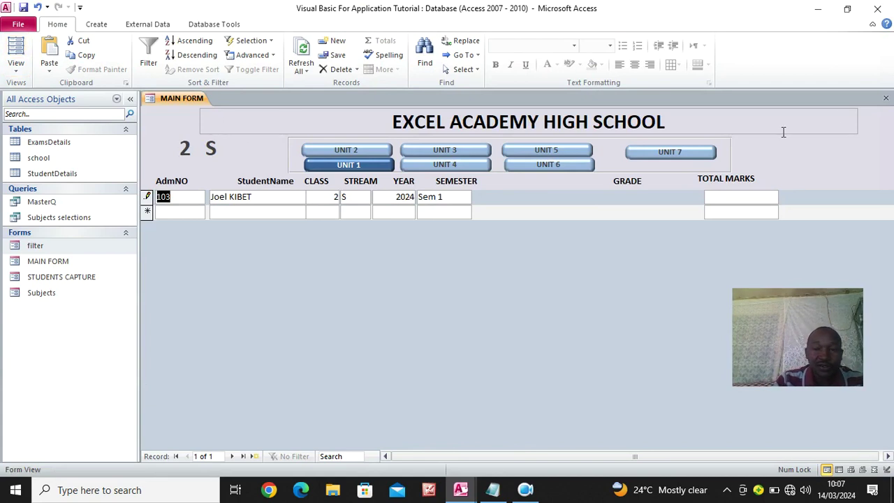
Save and close MAIN FORM, then reopen it from the filter form for class 1
click(885, 99)
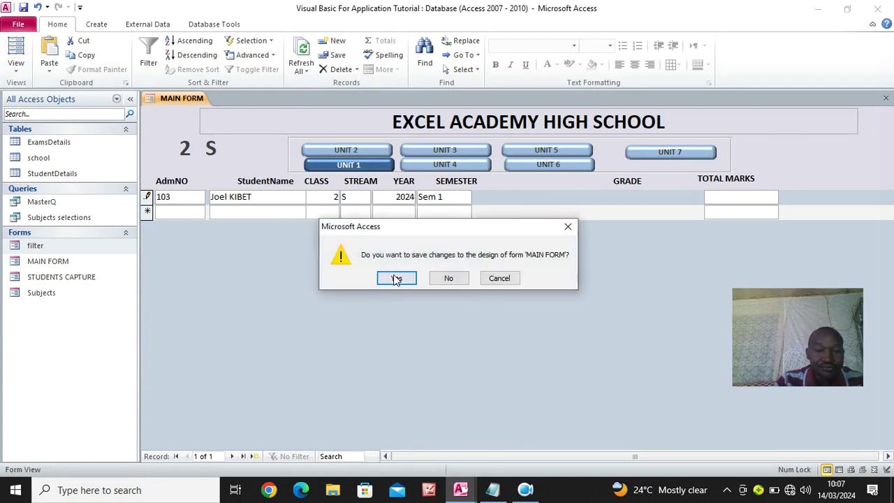
click(393, 275)
double_click(58, 247)
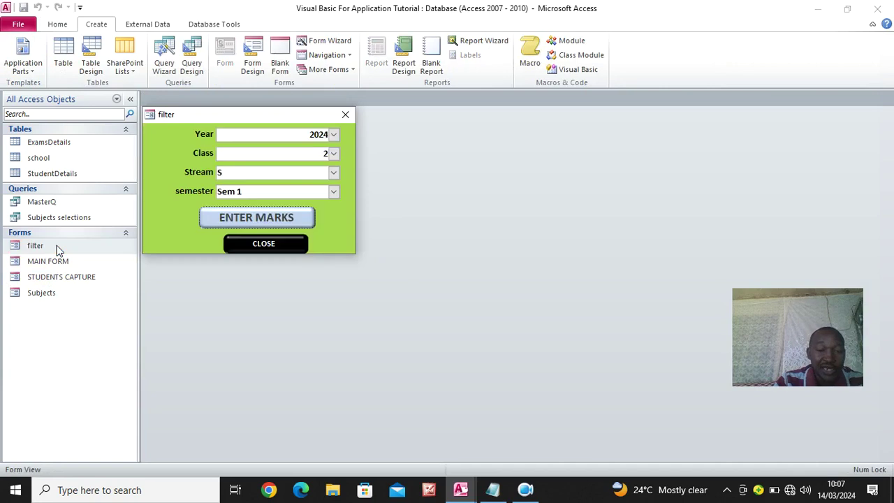
click(334, 153)
click(265, 174)
click(273, 216)
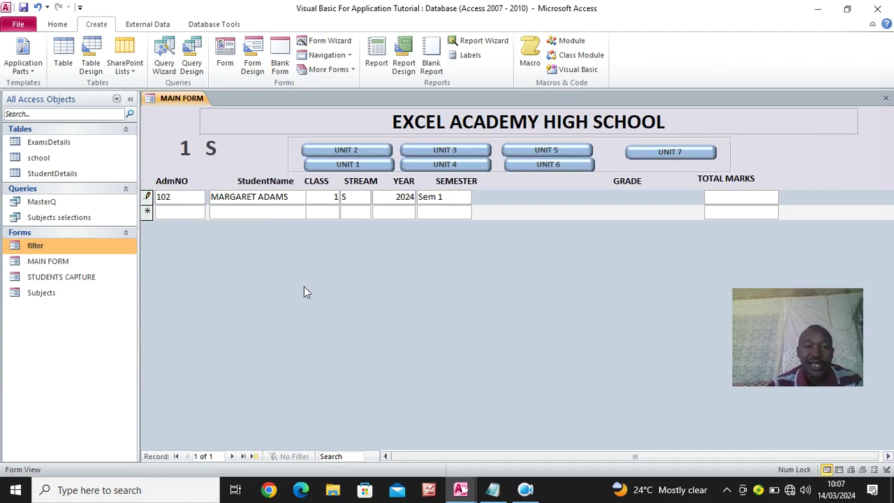
Switch through the UNIT 1, 2 and 4 marks columns, ending on UNIT 3
click(349, 166)
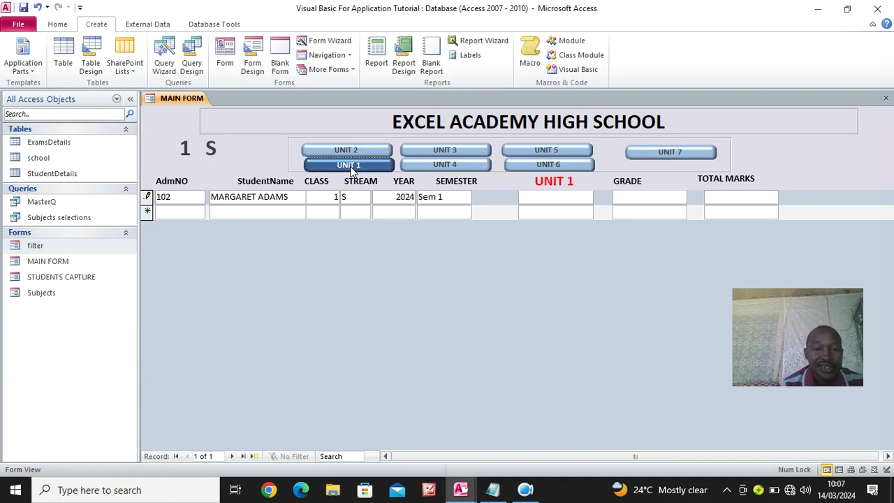
click(358, 152)
click(454, 166)
click(453, 155)
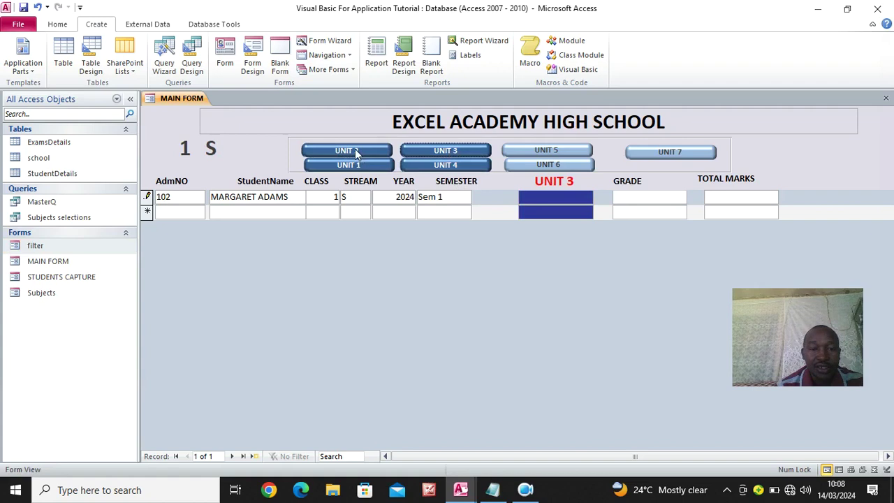
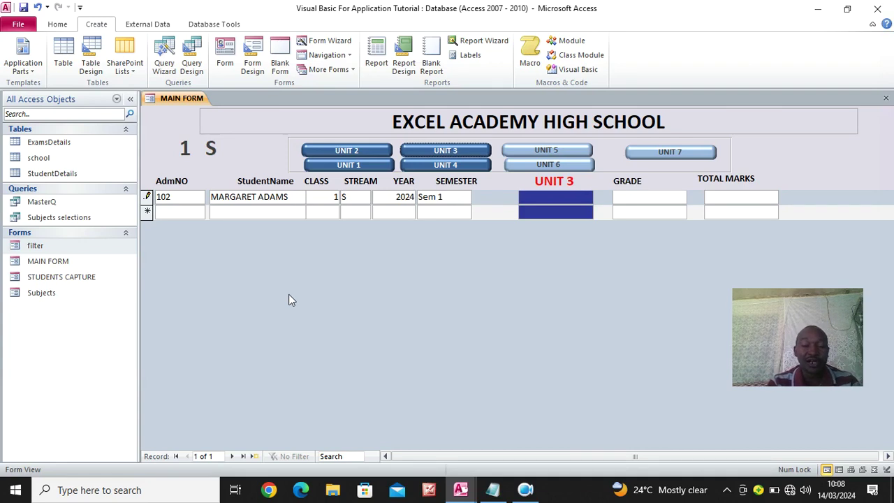
Switch MAIN FORM to Design view and open the Subjects form from the Navigation Pane
key(Caps_Lock)
click(525, 490)
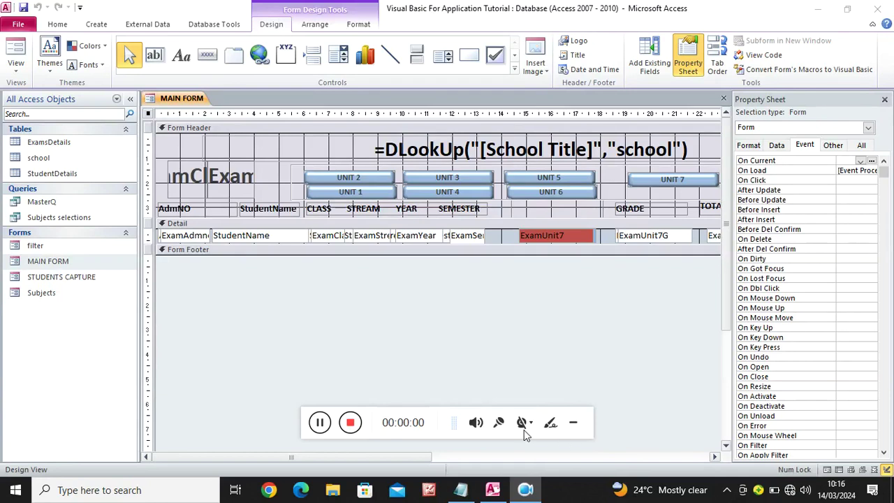
click(522, 423)
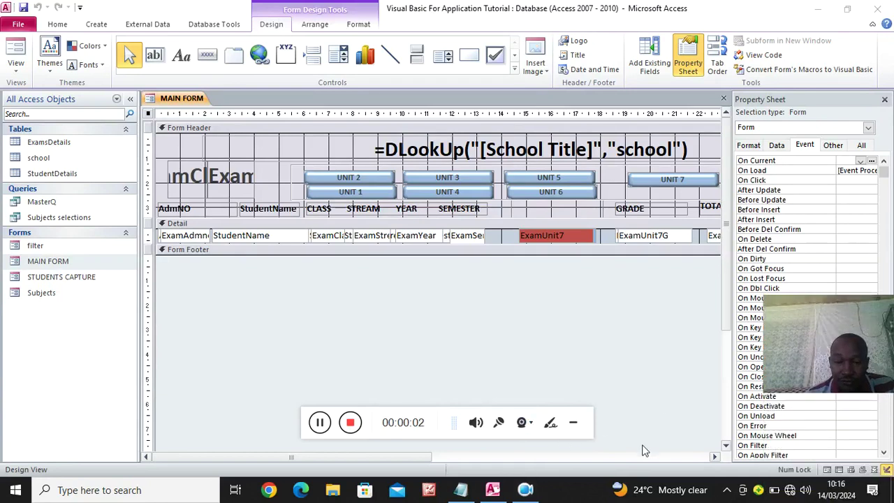
click(578, 424)
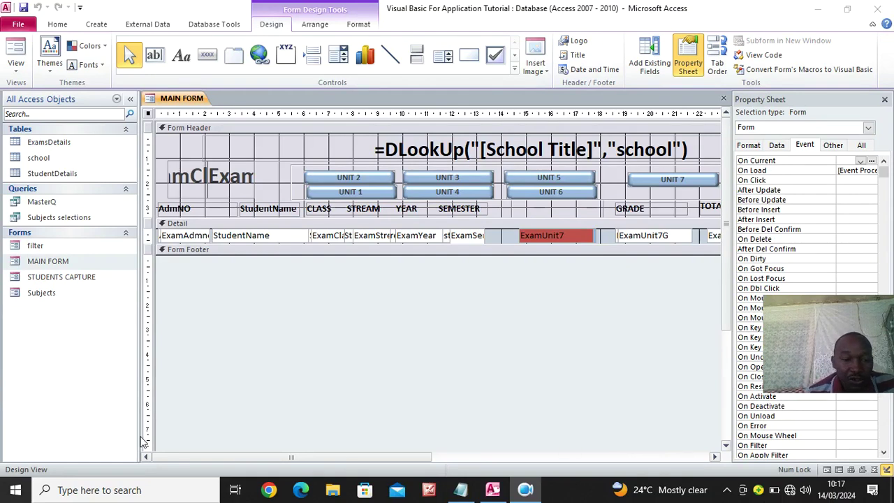
double_click(43, 295)
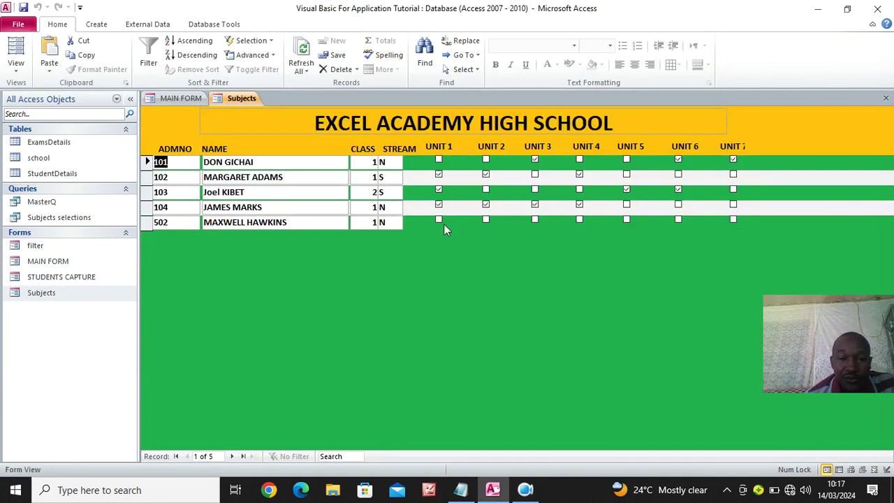
Tick UNIT 2, UNIT 5 and UNIT 7 for the last student
click(486, 220)
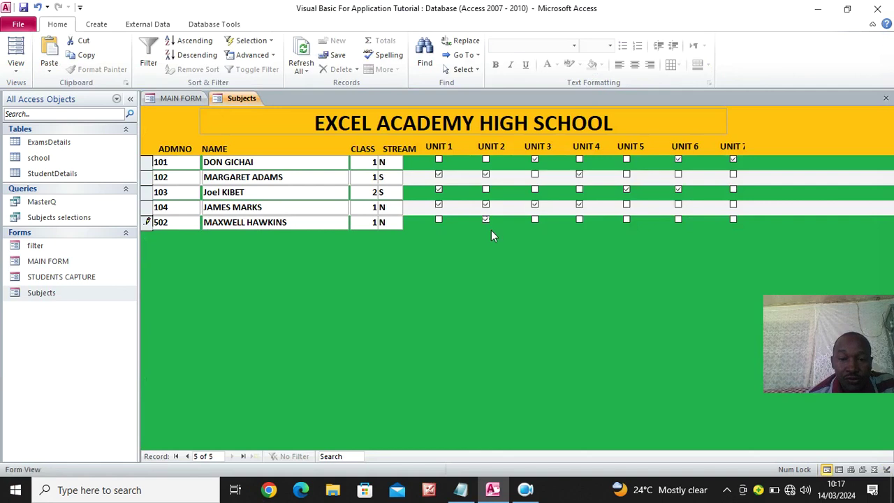
click(626, 219)
click(733, 219)
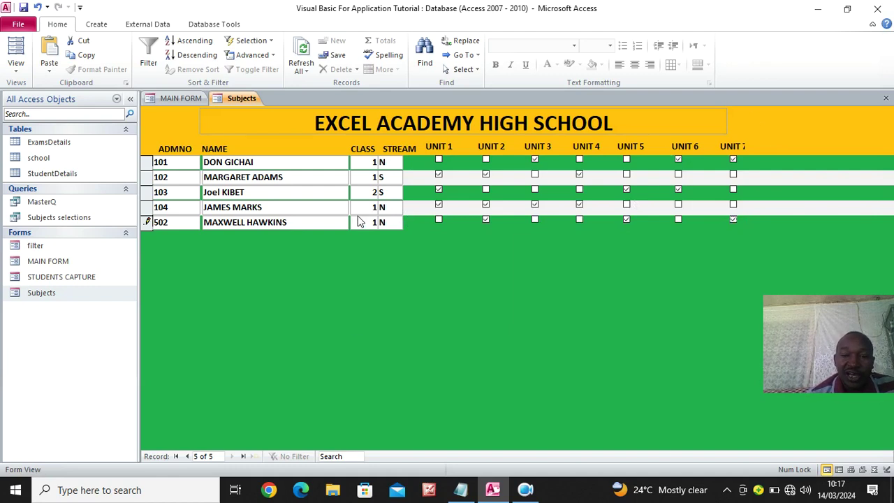
Set the third student's CLASS to 1 and STREAM to capital N
text(1)
click(389, 196)
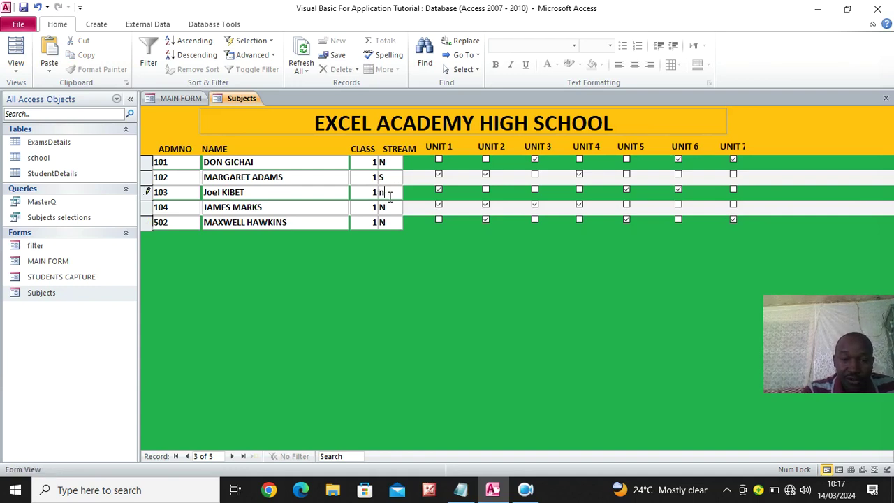
key(BackSpace)
key(Caps_Lock)
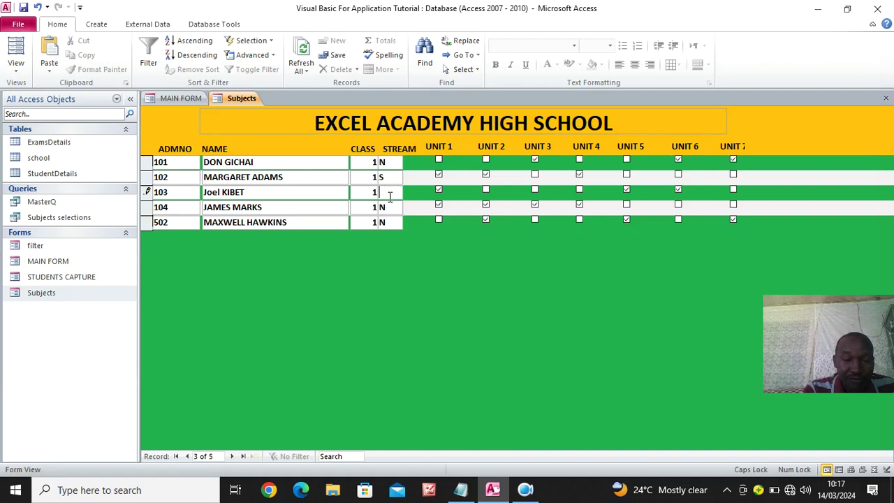
text(N)
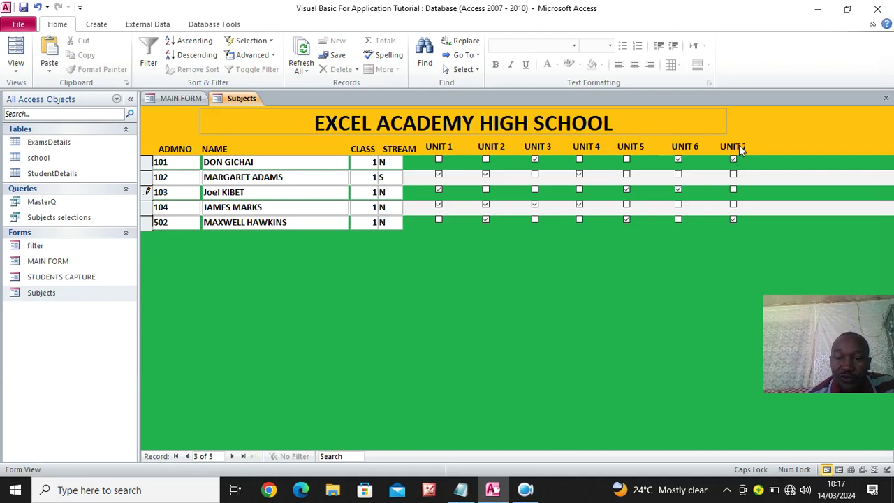
Tick UNIT 7 and UNIT 1 for the fourth student, then close Subjects
click(733, 204)
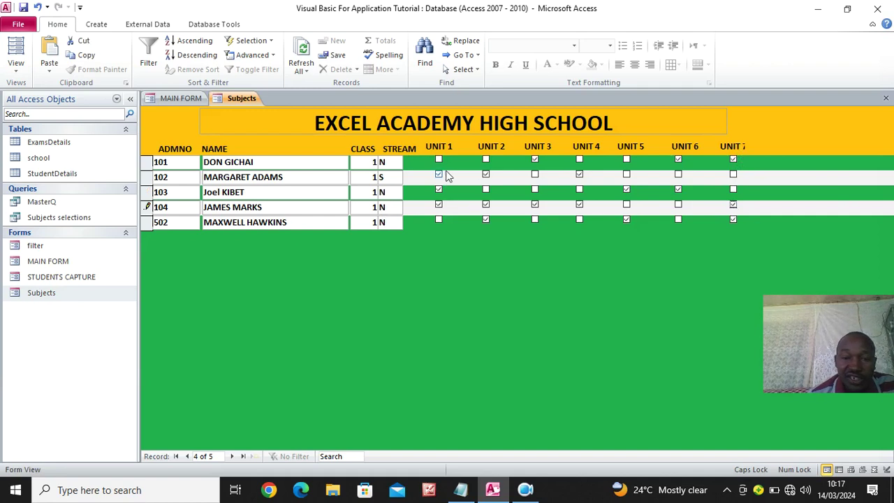
click(439, 205)
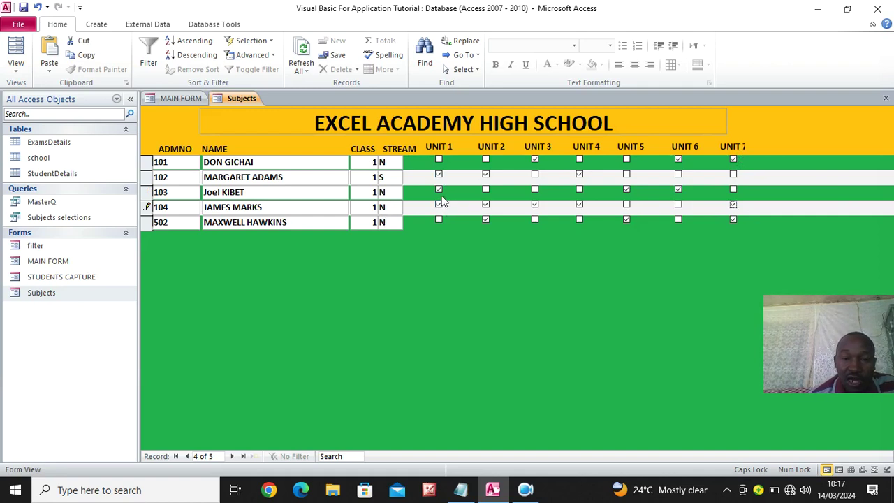
click(885, 99)
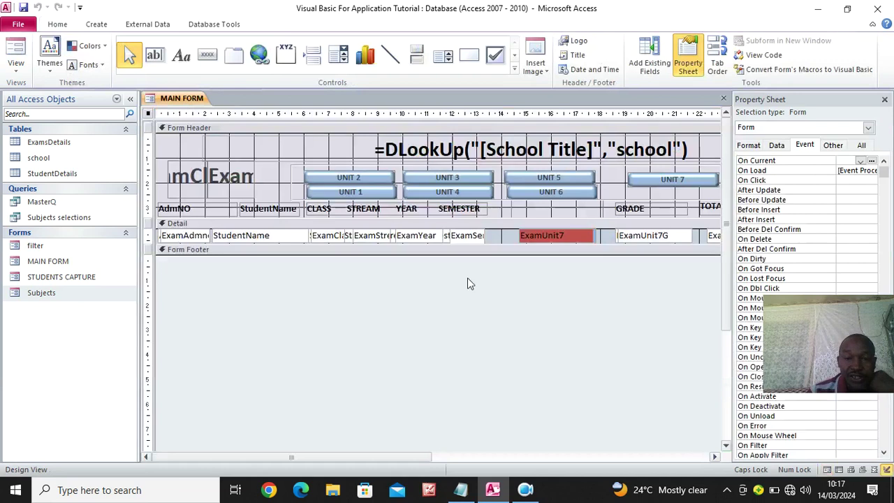
Select the UNIT 2 toggle button and open its On Click code in the VBA editor
click(354, 194)
click(352, 179)
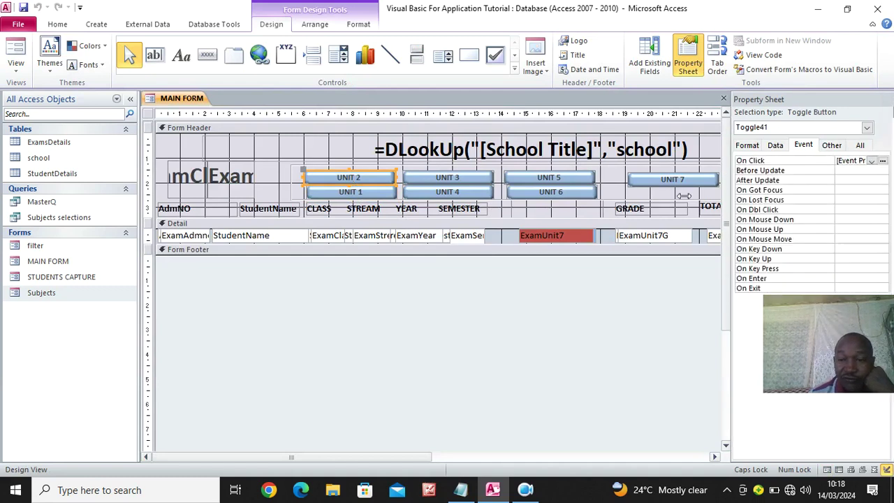
drag(729, 173, 656, 173)
click(883, 162)
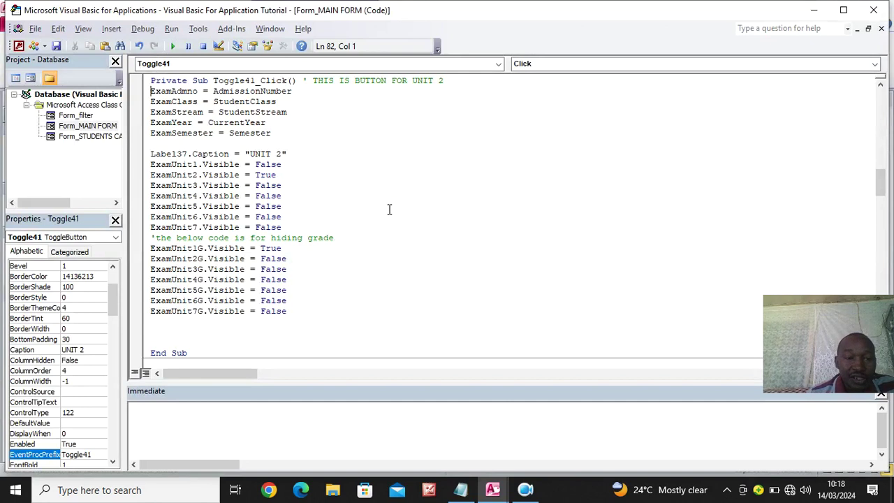
Paste the Me.Filter/FilterOn lines into Toggle41_Click, filter on [Unit2], and copy them
click(464, 84)
key(Return)
key(Return)
key(Return)
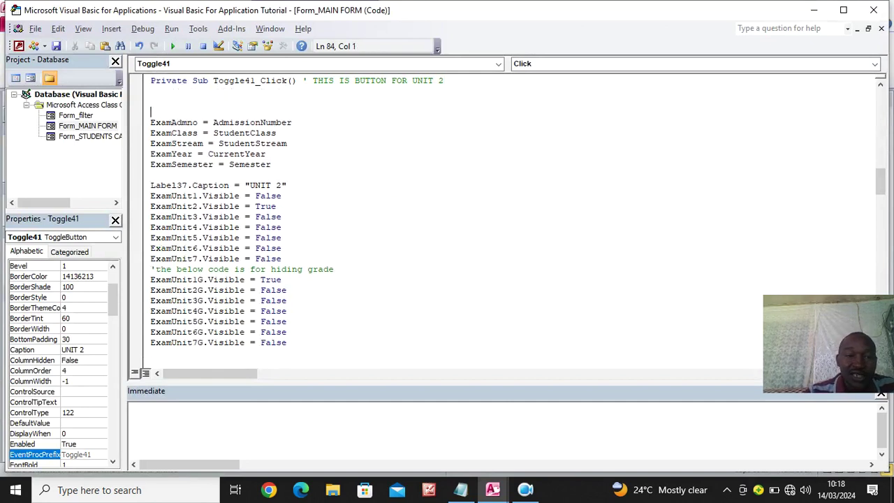
text(Me.Filter = "[Unit1]=YES"  Me.FilterOn = True)
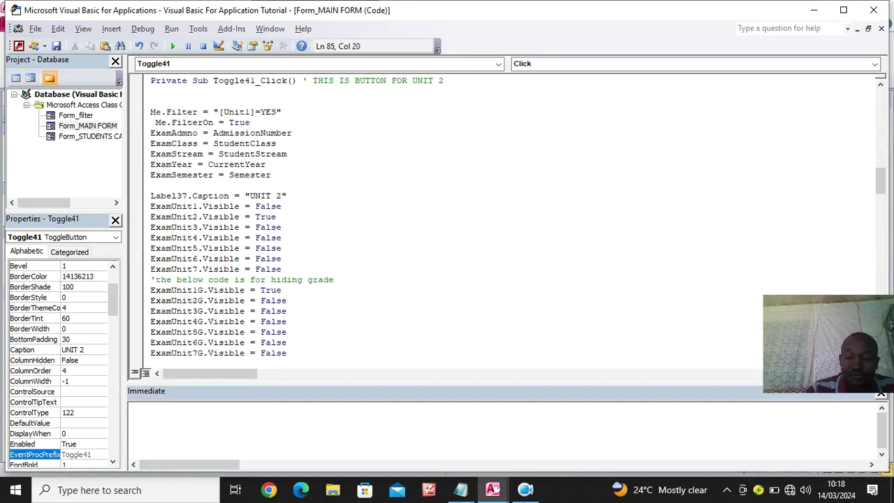
key(Return)
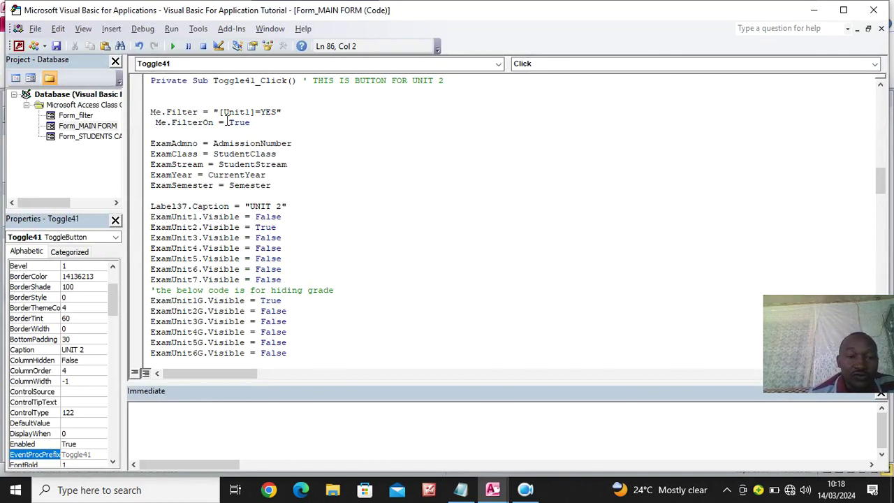
click(252, 112)
key(BackSpace)
text(2)
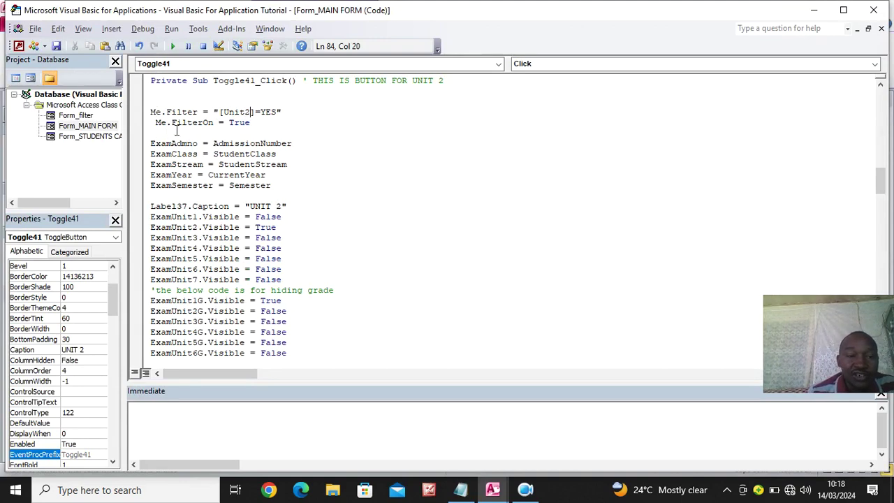
drag(265, 124, 150, 110)
key(ctrl+c)
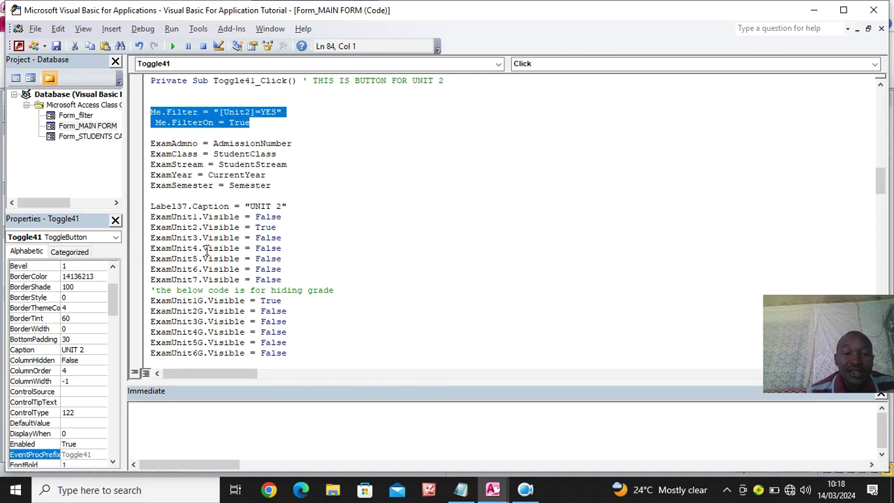
Add the filter lines to Toggle42_Click, changed to filter on [Unit3]
scroll(208, 251, down, 7)
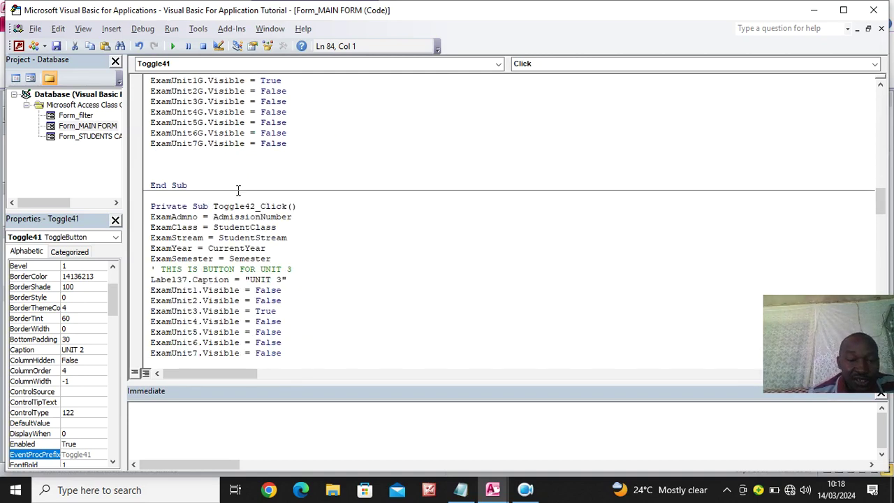
scroll(238, 190, down, 1)
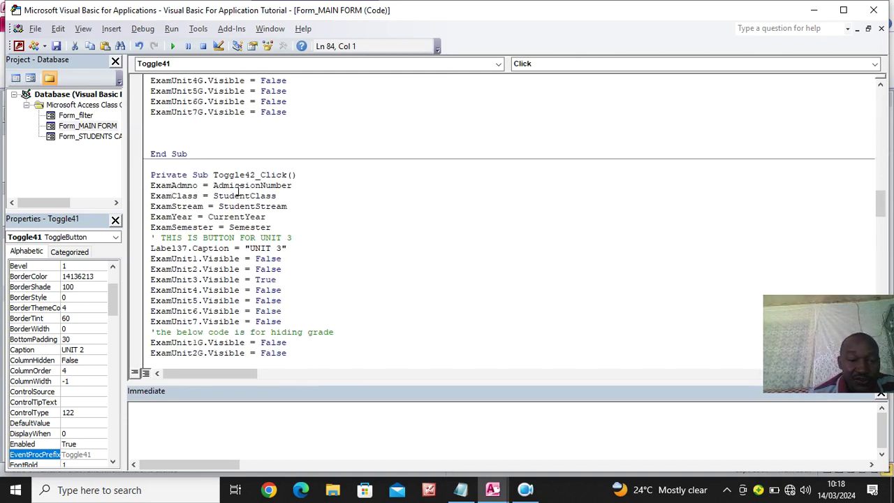
click(307, 176)
key(Return)
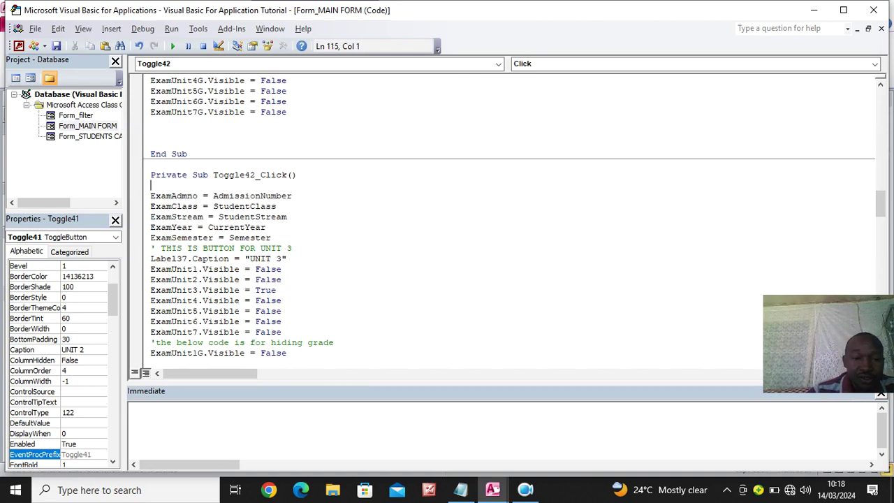
key(ctrl+v)
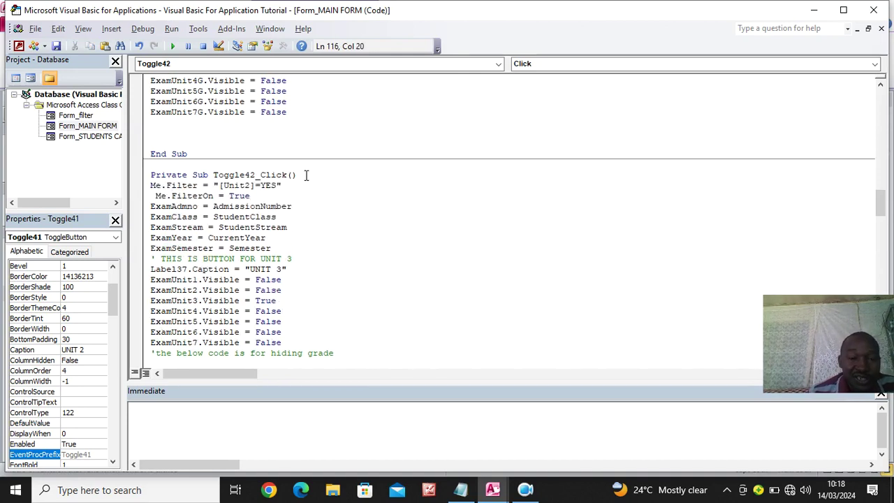
click(245, 185)
key(Delete)
text(3)
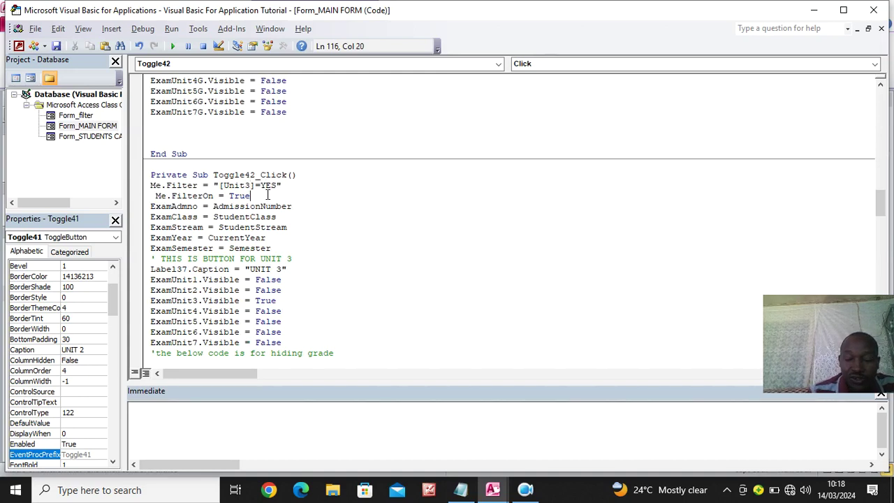
key(Return)
Add the filter lines to Toggle43_Click, changed to filter on [Unit4]
scroll(255, 187, down, 10)
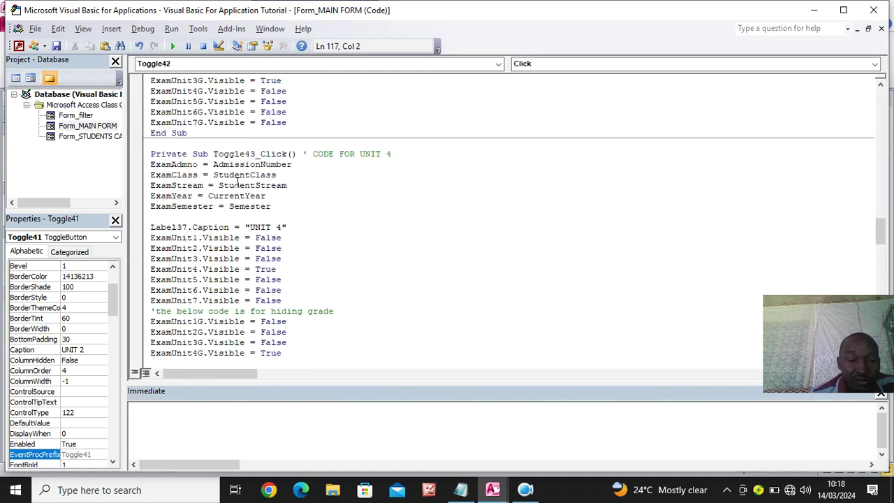
click(403, 153)
key(Return)
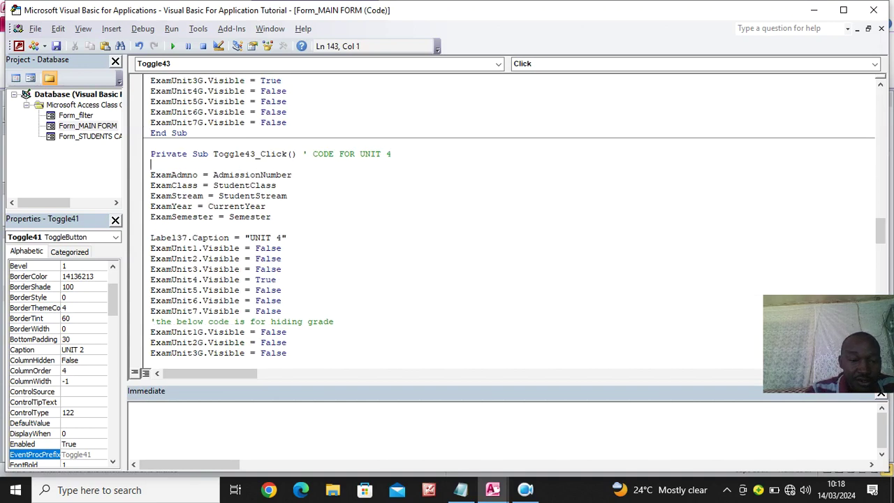
key(ctrl+v)
key(Return)
key(Return)
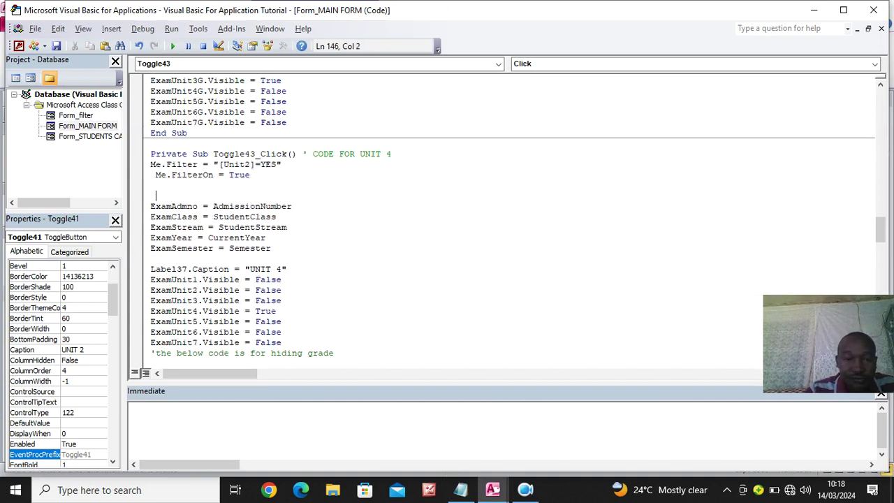
click(252, 164)
key(BackSpace)
text(4)
drag(254, 184, 138, 167)
Add the filter lines to Toggle44_Click, changed to filter on [Unit5]
scroll(275, 216, down, 10)
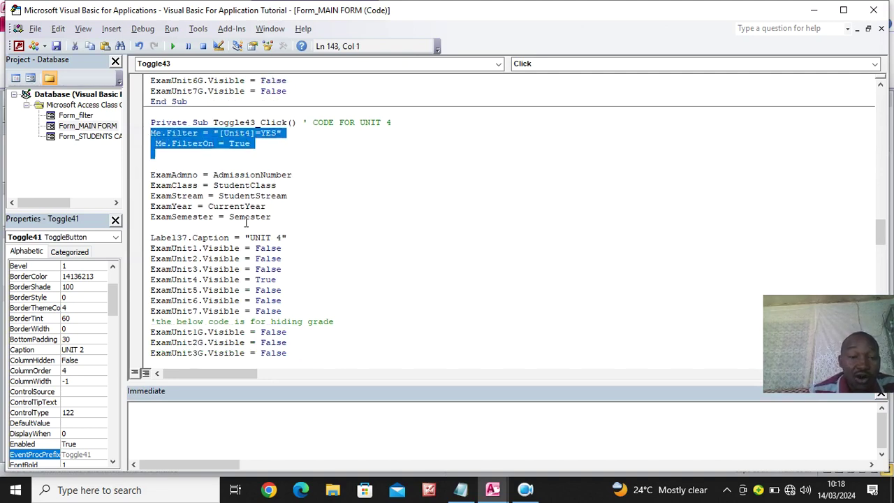
click(305, 144)
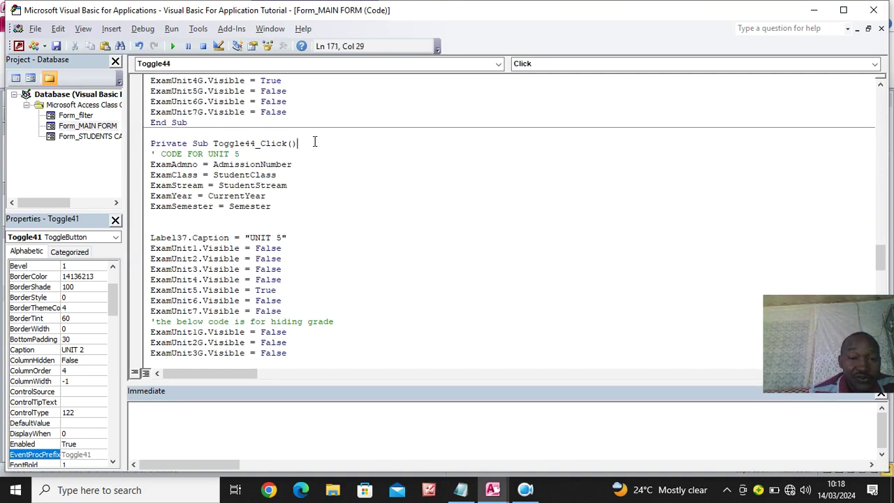
key(Return)
key(Return)
key(Return)
key(ctrl+v)
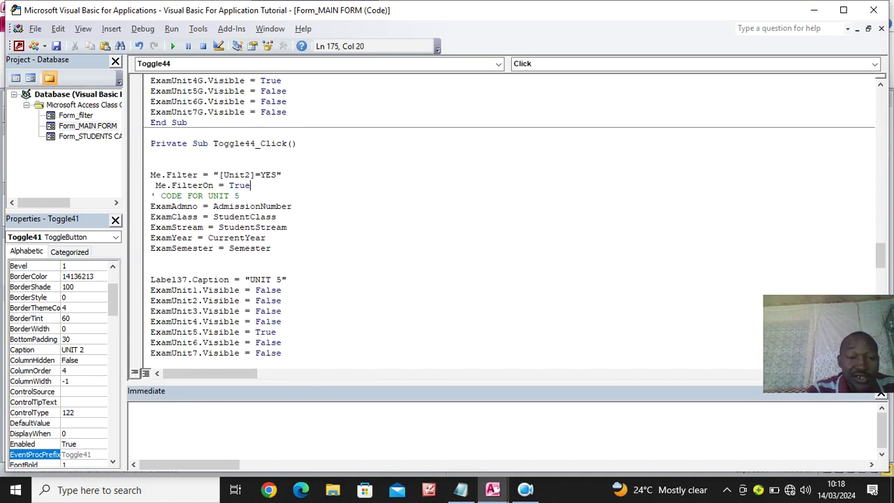
key(Return)
key(Return)
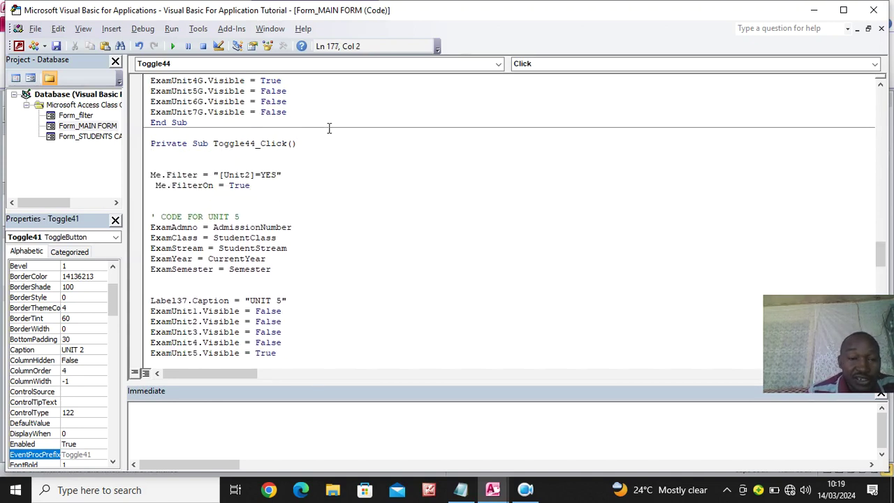
drag(244, 175, 250, 175)
text(5)
Add the filter lines to the unit 6 procedure, filtering on [Unit6]
scroll(251, 180, down, 11)
click(245, 156)
key(Return)
key(ctrl+v)
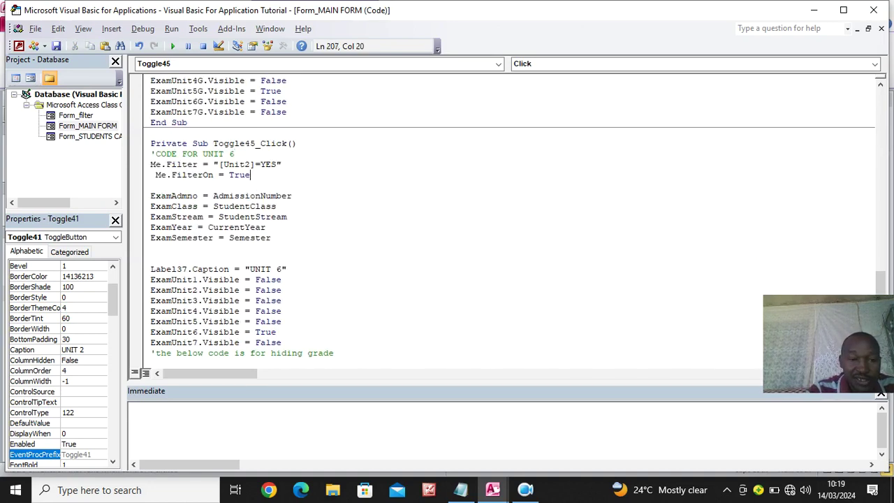
click(245, 165)
key(Delete)
text(6)
Add the filter lines to the unit 7 procedure with [Unit7], then close the editor
scroll(489, 224, down, 9)
scroll(216, 199, down, 4)
scroll(216, 200, up, 4)
click(214, 197)
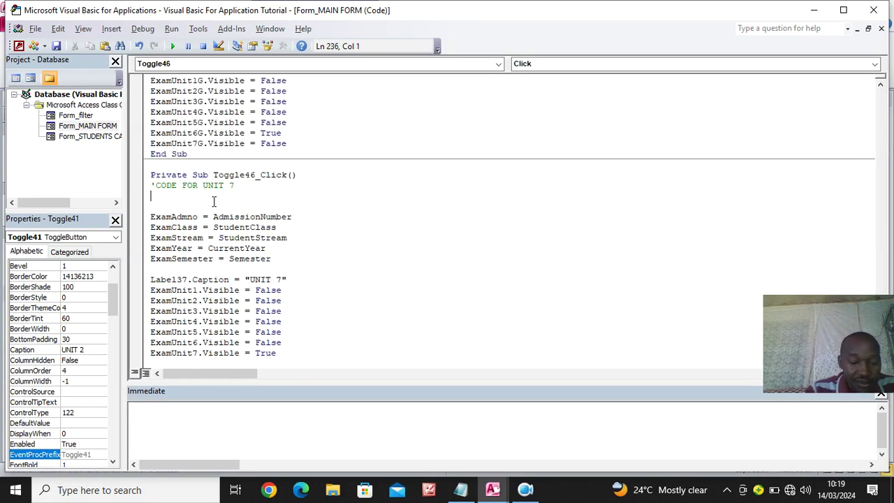
key(ctrl+v)
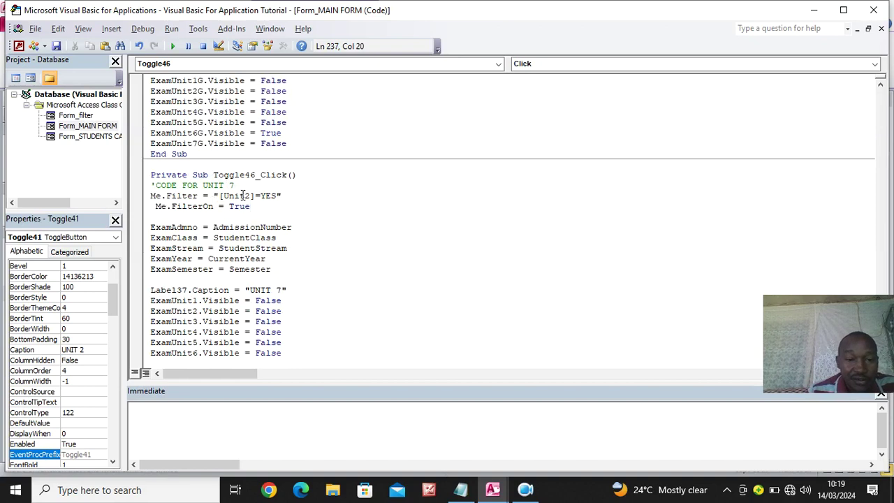
key(Up)
key(BackSpace)
text(7)
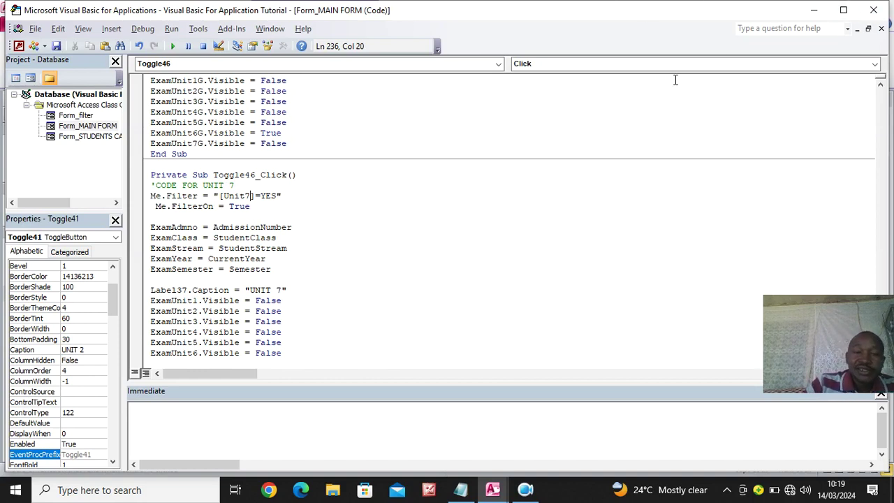
click(872, 10)
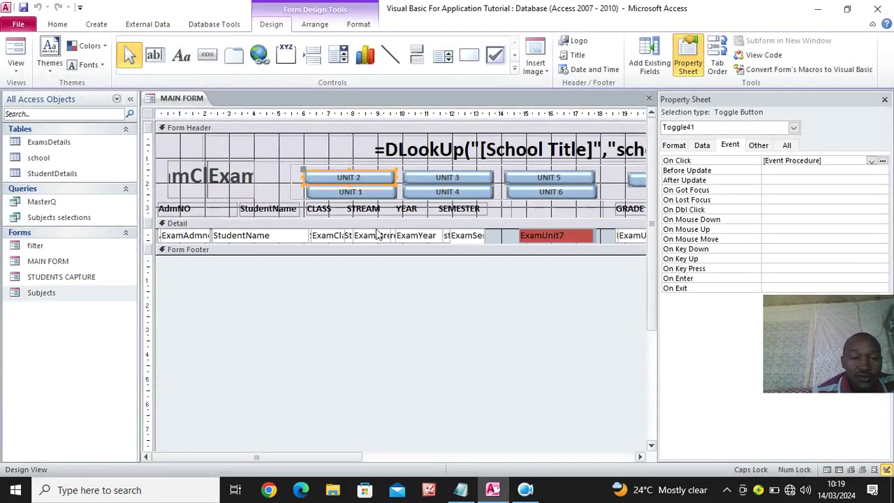
Close all open forms with Close All
right_click(180, 100)
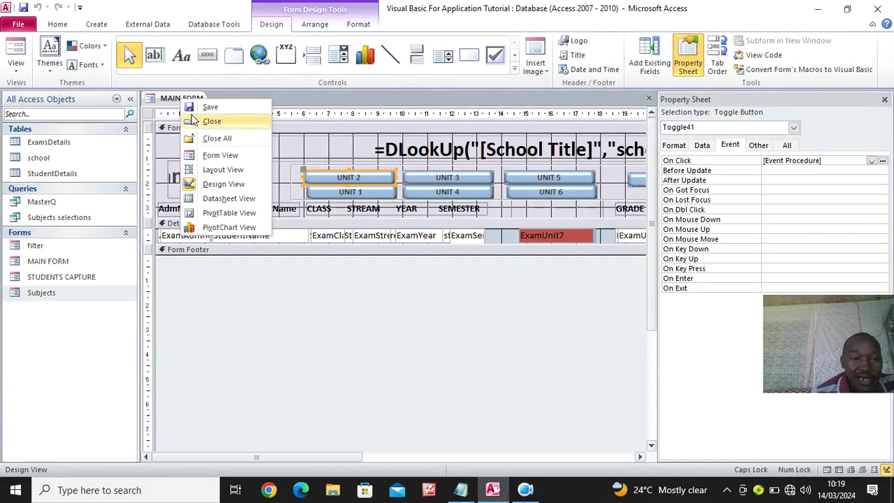
click(179, 101)
right_click(178, 102)
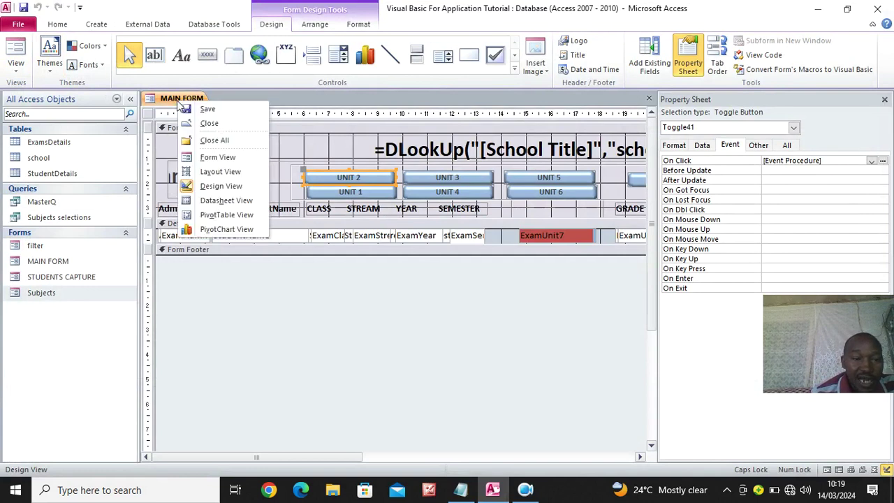
click(223, 139)
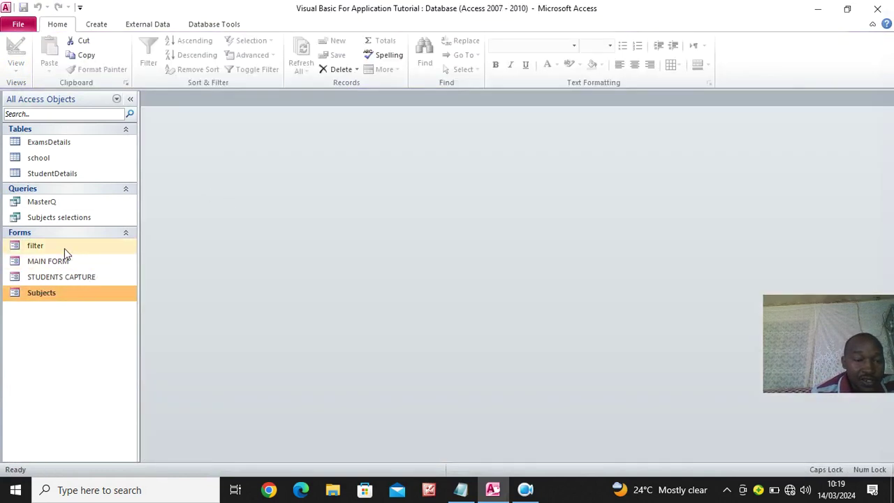
Open the marks form for 2024, class 1, stream N, Sem 1 and test the UNIT 7 and UNIT 1 filters
double_click(63, 248)
click(531, 136)
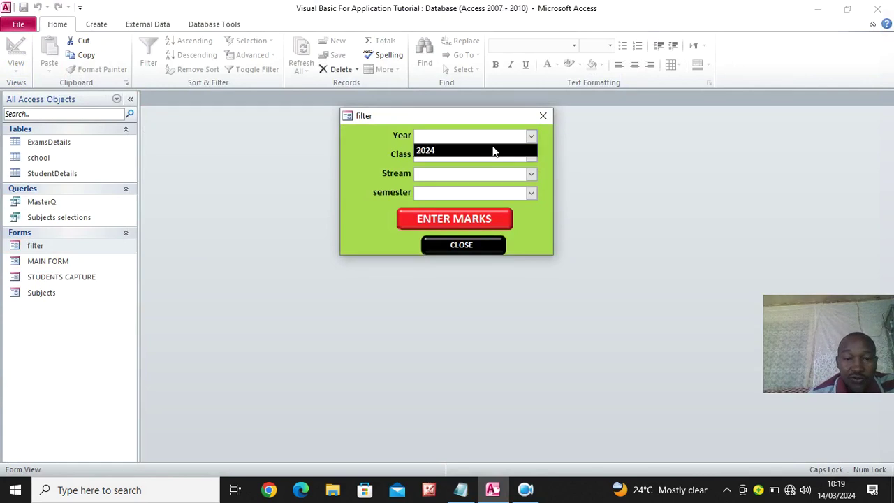
click(493, 151)
click(530, 154)
click(497, 169)
click(532, 173)
click(474, 186)
click(531, 192)
click(478, 206)
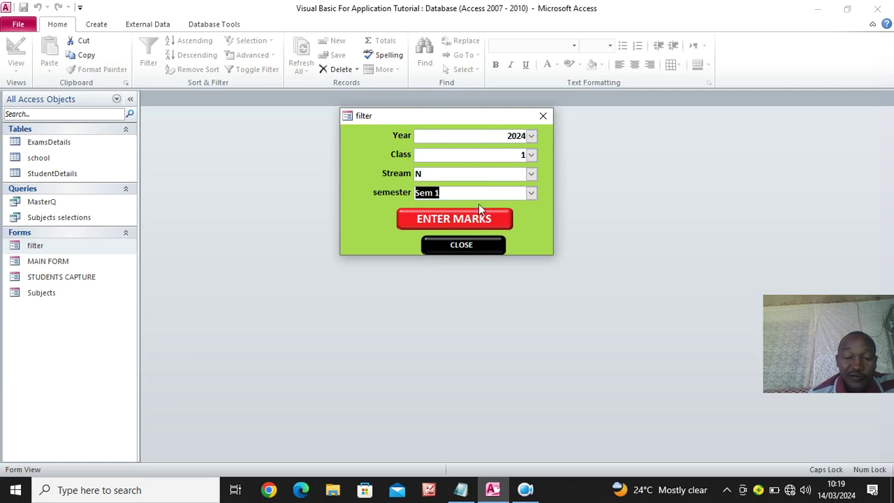
click(456, 219)
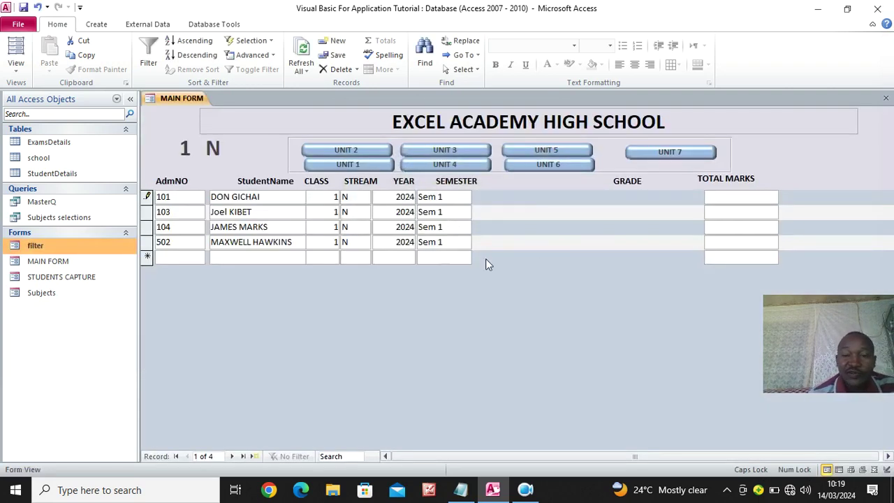
click(672, 153)
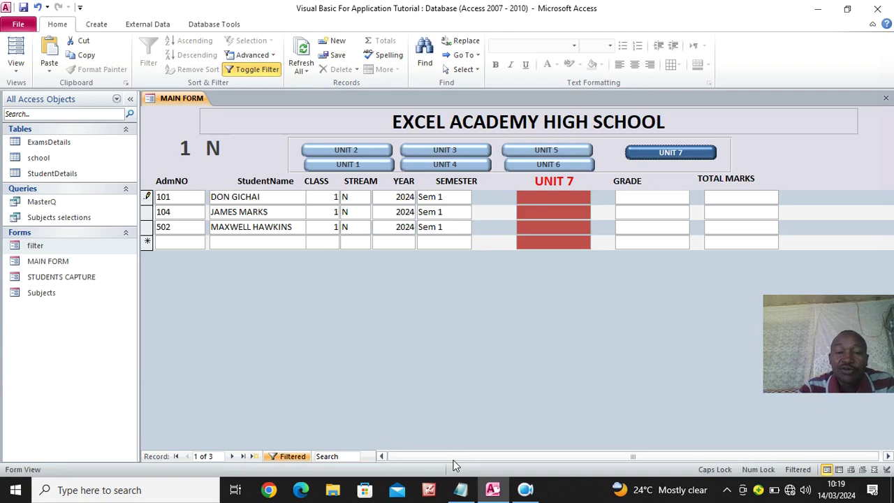
click(358, 164)
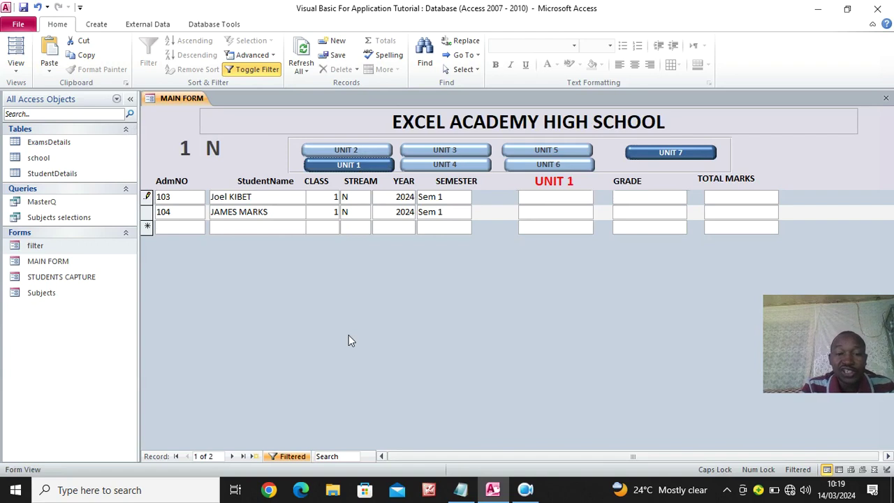
In Subjects, tick UNIT 1 for students 101 and 502, then close all forms
double_click(41, 292)
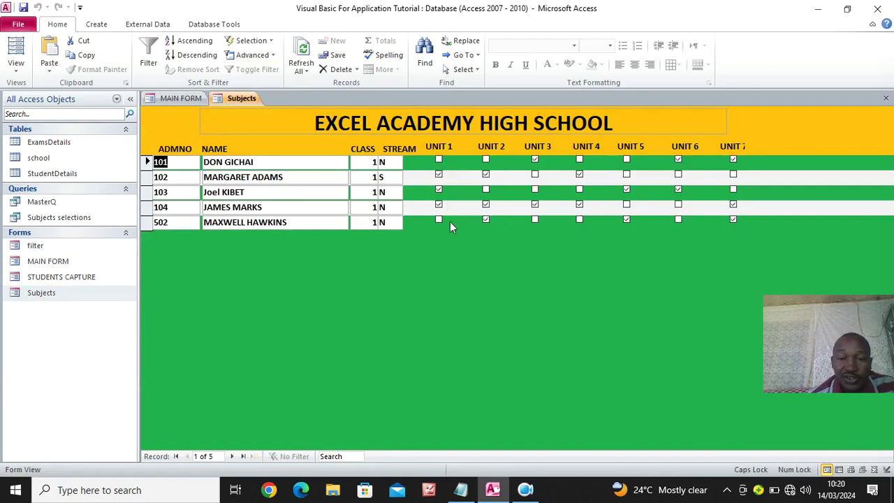
click(184, 98)
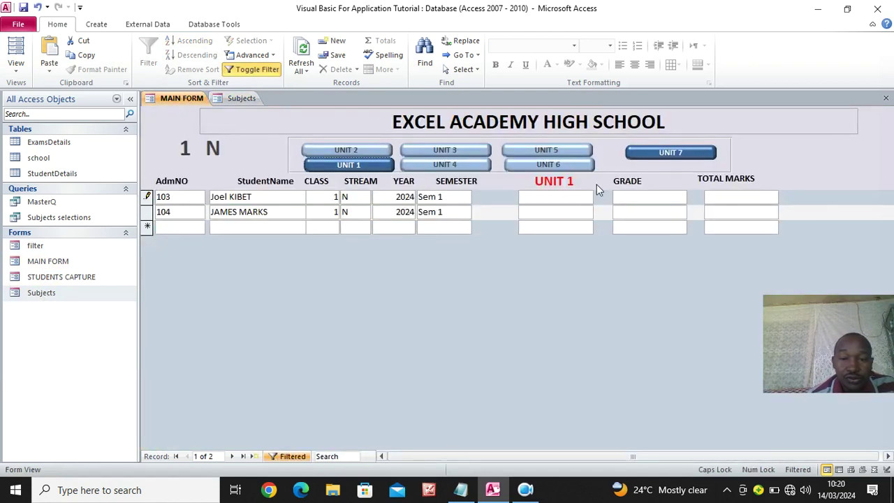
click(243, 98)
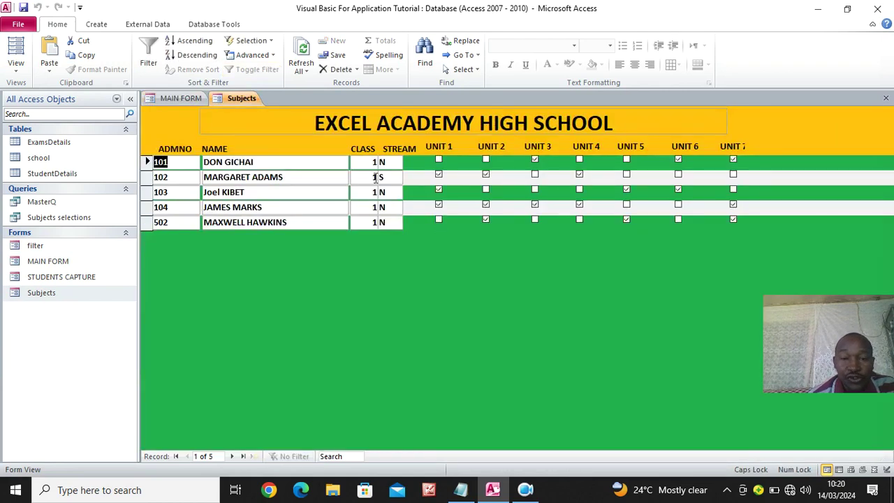
click(438, 159)
click(438, 219)
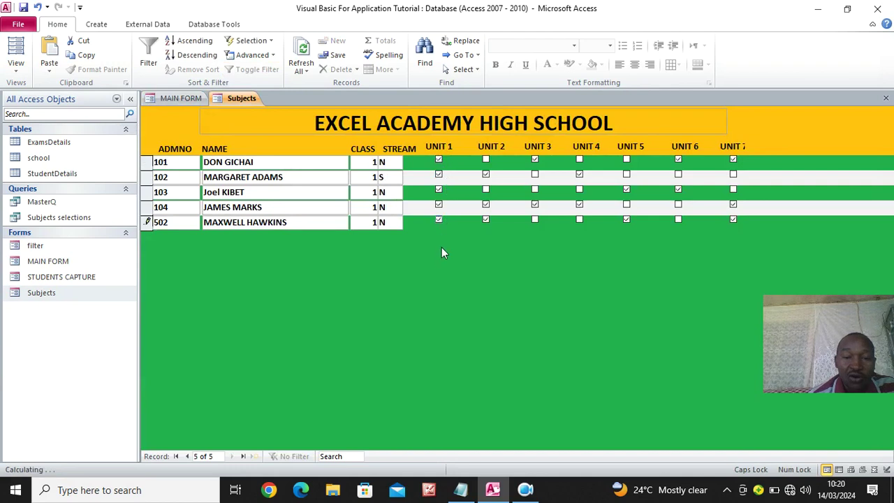
right_click(246, 99)
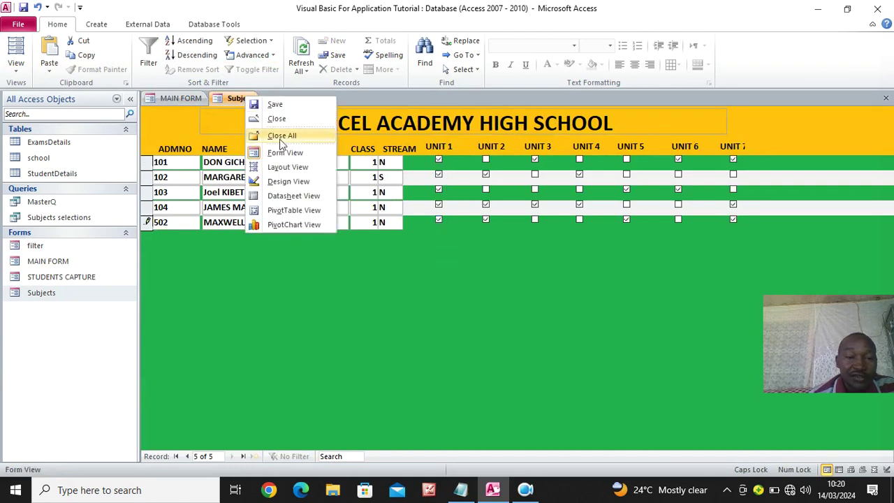
click(281, 136)
Reopen the marks entry form for 2024, class 1, stream N, Sem 1
click(48, 247)
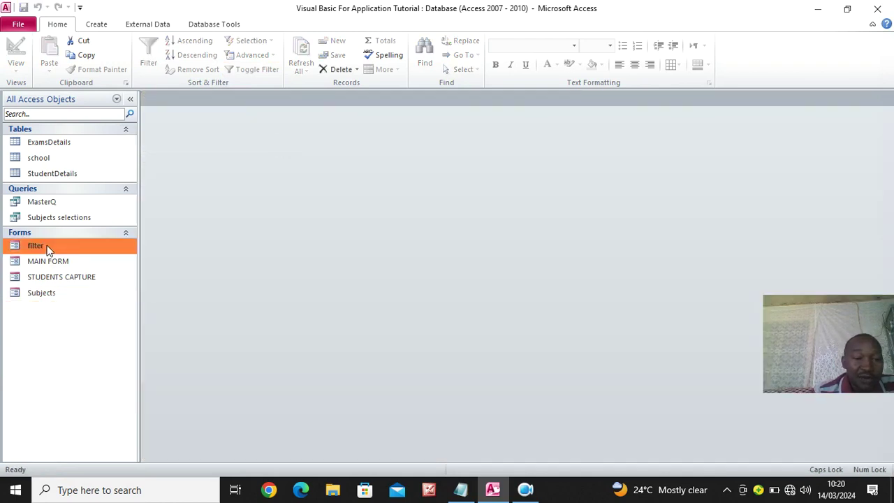
double_click(48, 248)
click(531, 135)
click(425, 152)
click(530, 154)
click(497, 169)
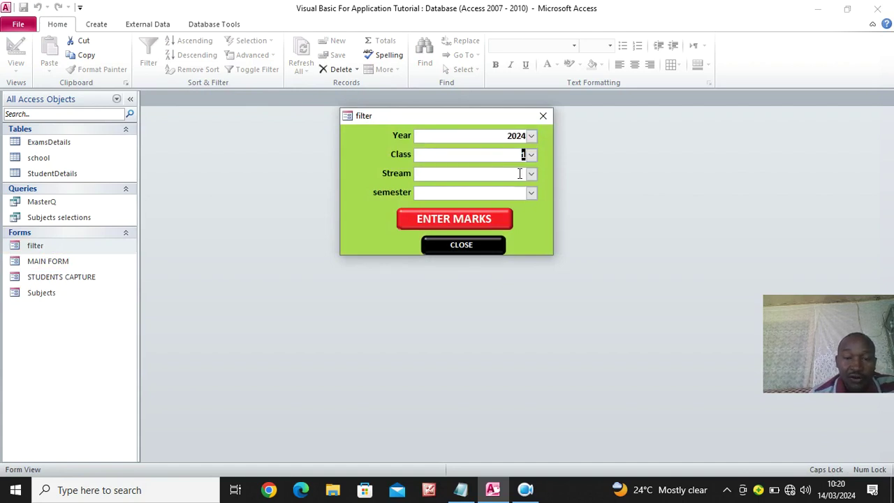
click(531, 174)
click(531, 189)
click(530, 193)
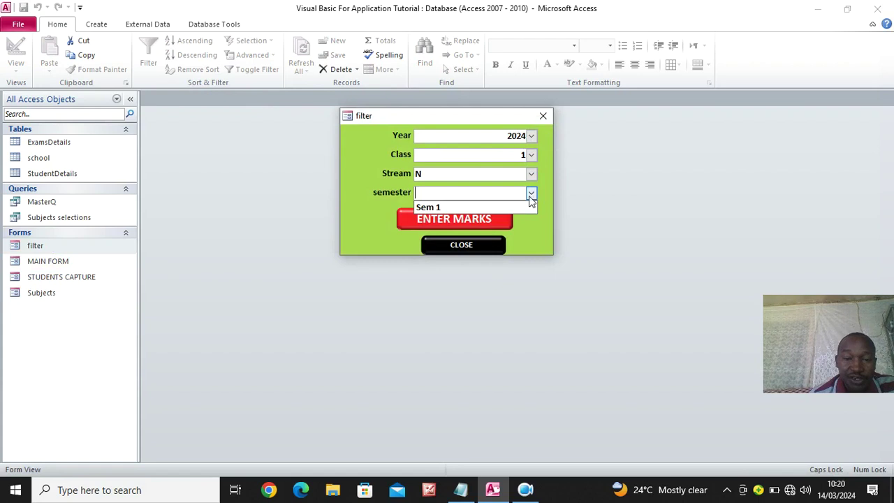
click(501, 206)
click(484, 219)
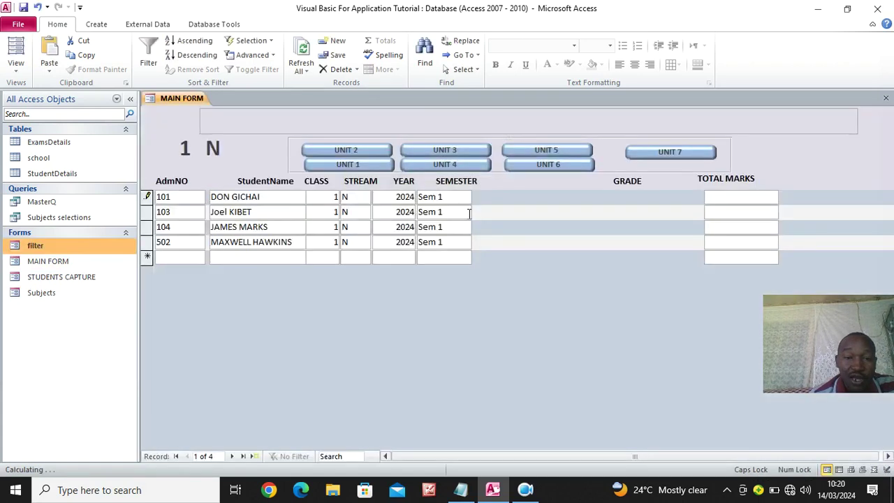
Recheck the UNIT 1 and UNIT 7 filters, then close MAIN FORM
click(347, 164)
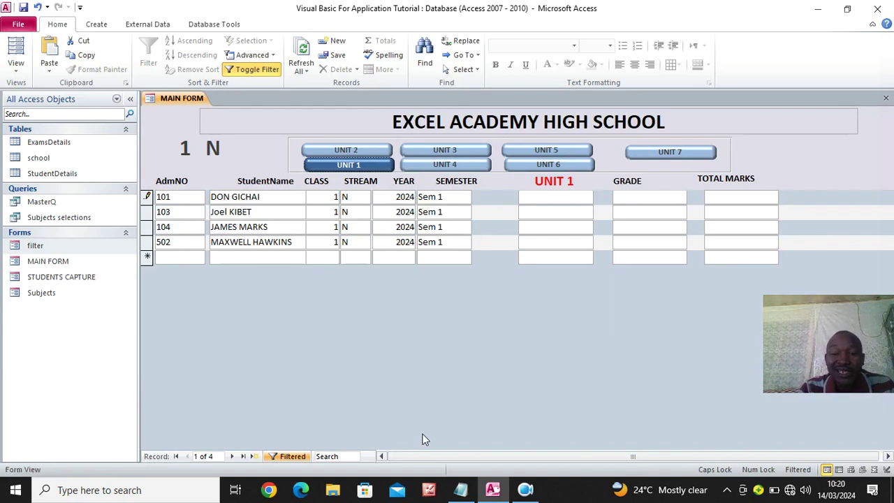
click(648, 153)
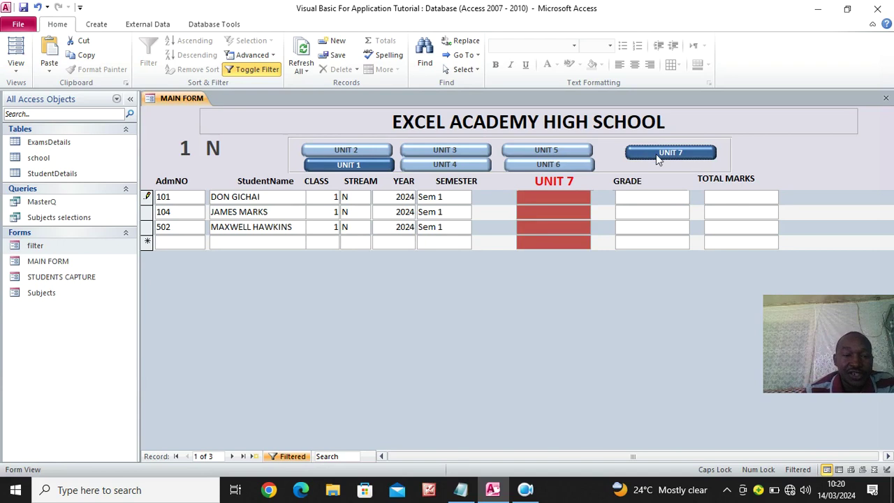
right_click(169, 101)
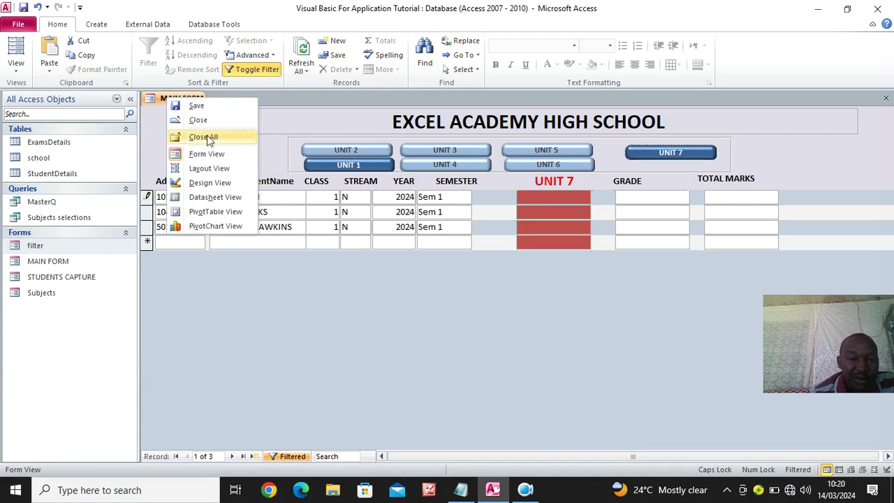
click(208, 126)
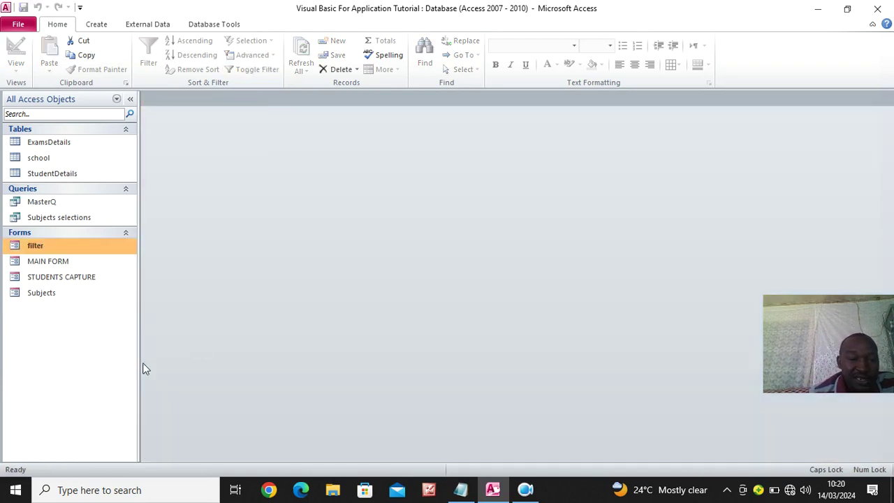
Start a new blank report in Design view
click(65, 218)
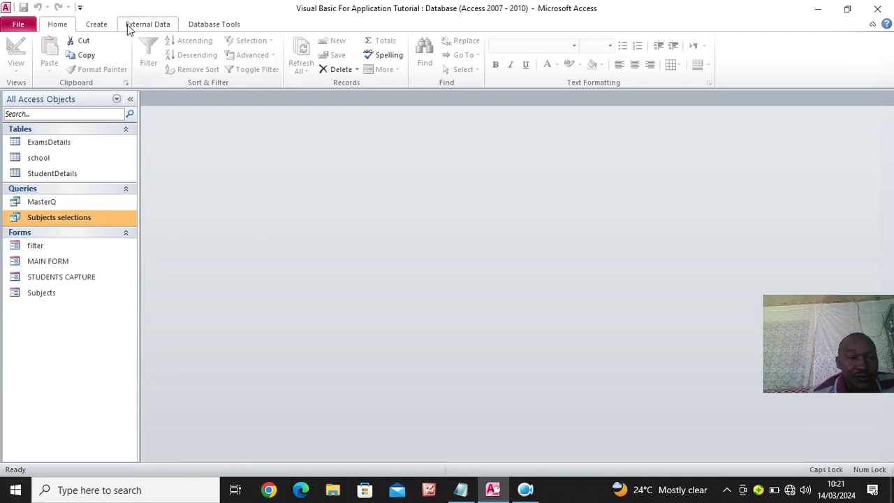
click(97, 25)
click(404, 64)
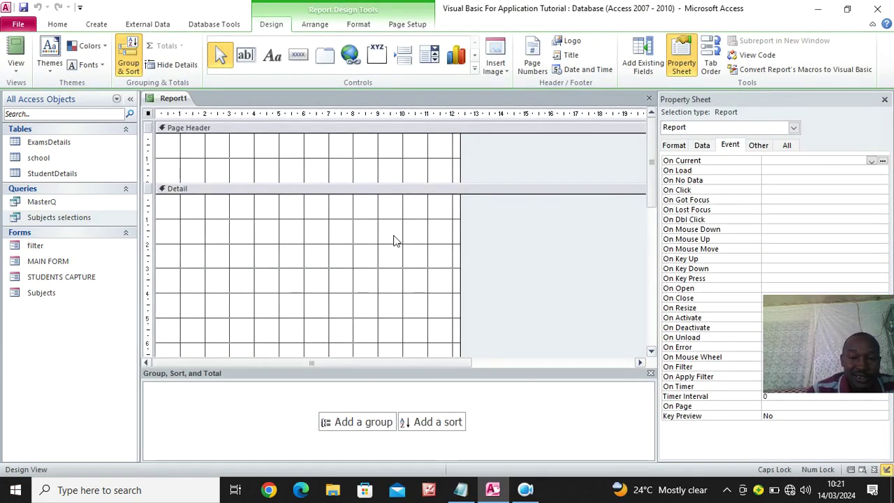
Copy the MasterQ query and paste it as REPORT CARD
right_click(35, 203)
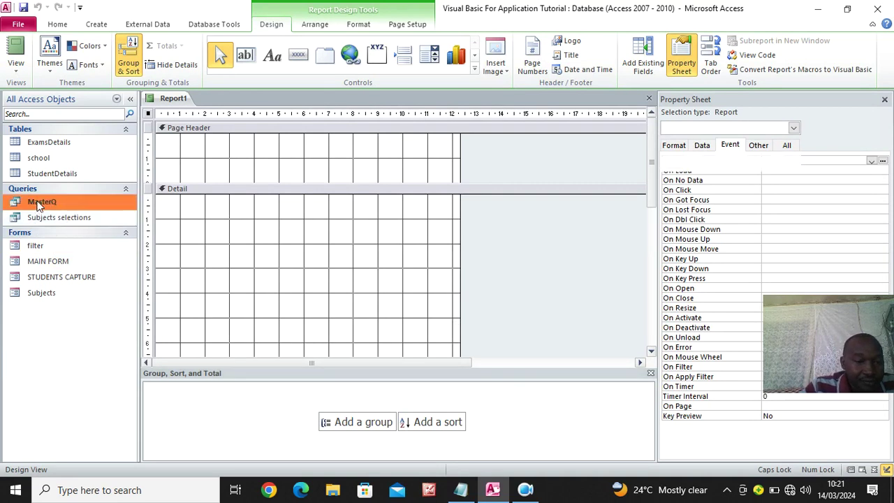
click(92, 331)
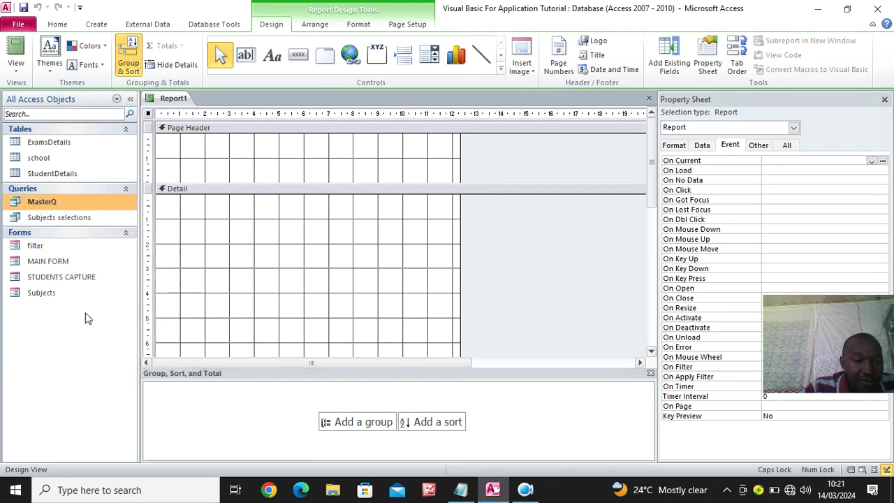
right_click(72, 204)
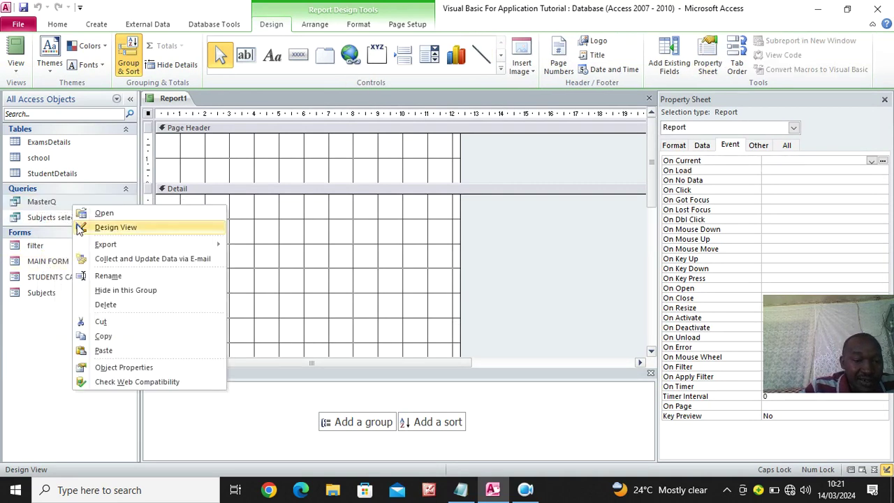
click(127, 349)
text(REPORT CARD)
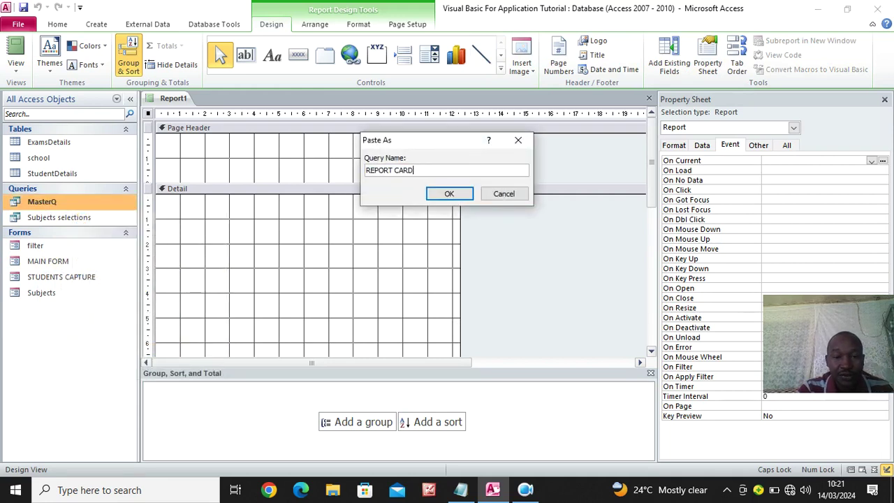
click(448, 193)
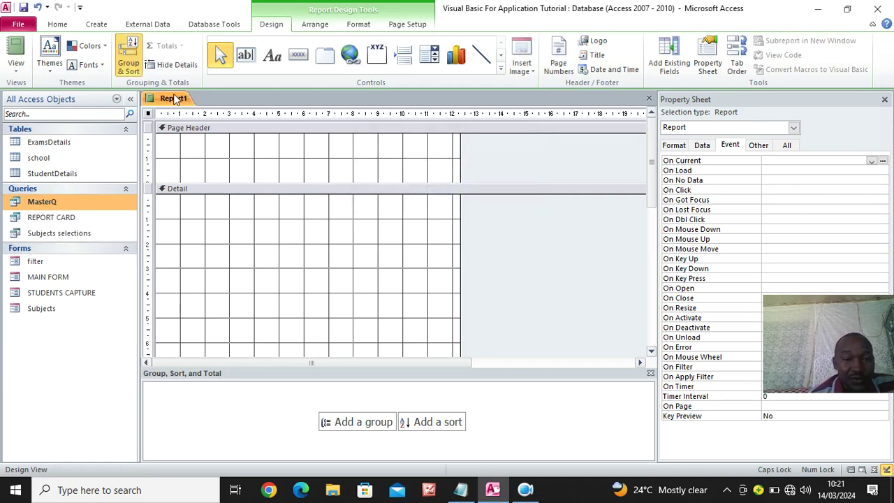
Set the report's Record Source to REPORT CARD, save it as REPORTCARD, and open Subjects in Design view
click(786, 146)
click(860, 162)
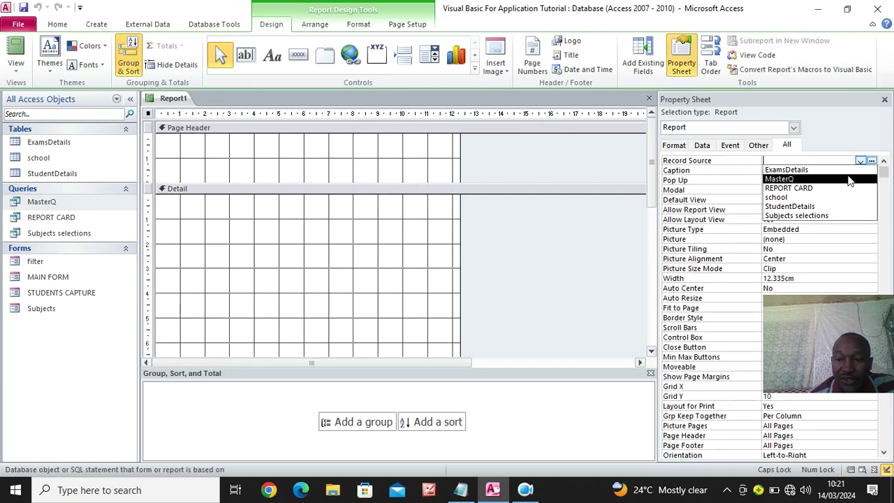
click(831, 185)
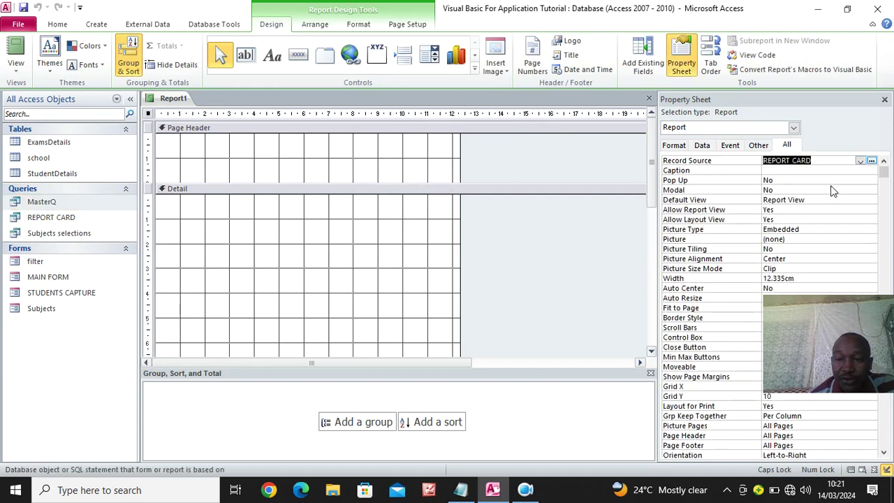
click(23, 7)
text(REPORTCARD)
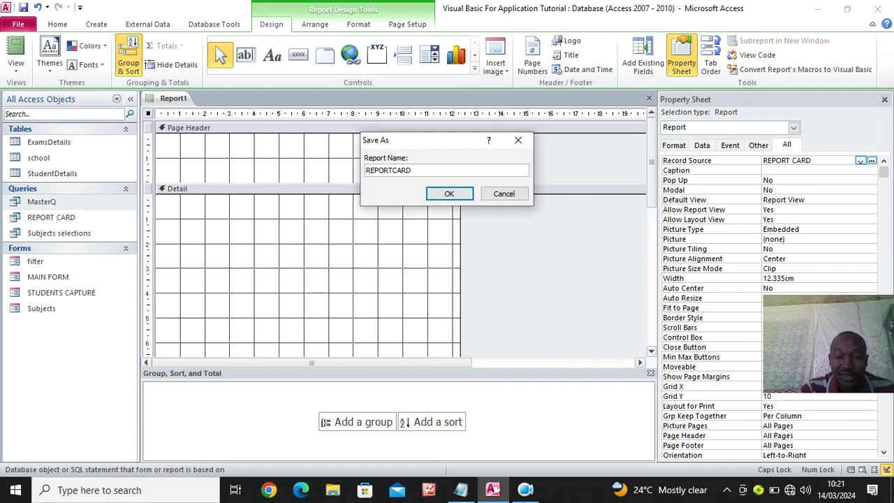
key(Return)
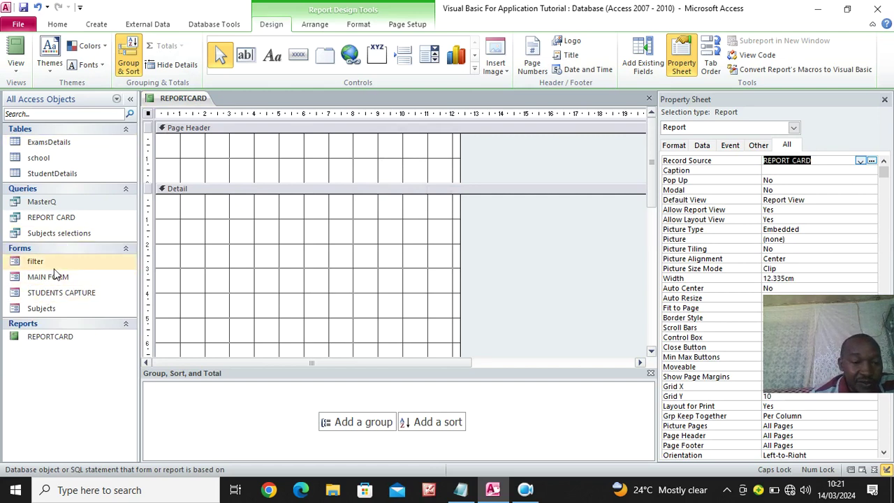
right_click(60, 308)
click(102, 160)
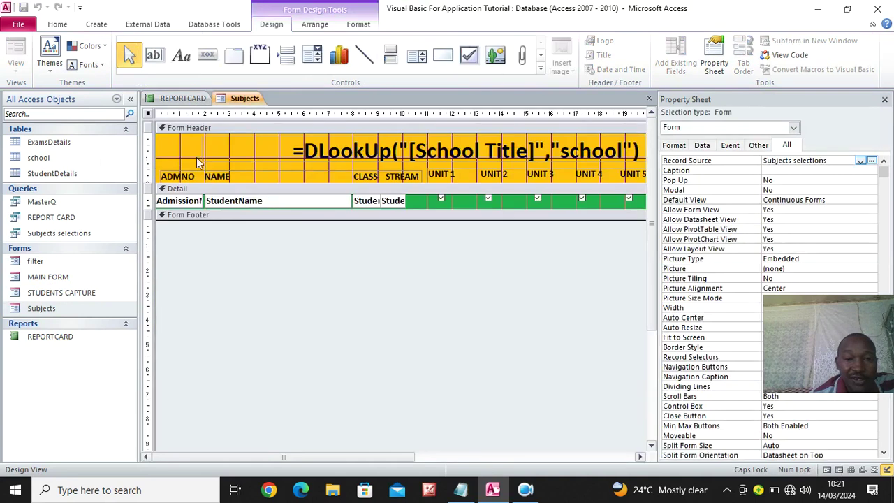
Select the DLookUp school title expression on the Subjects form, then draw a REPORTCARD Page Header text box
click(419, 151)
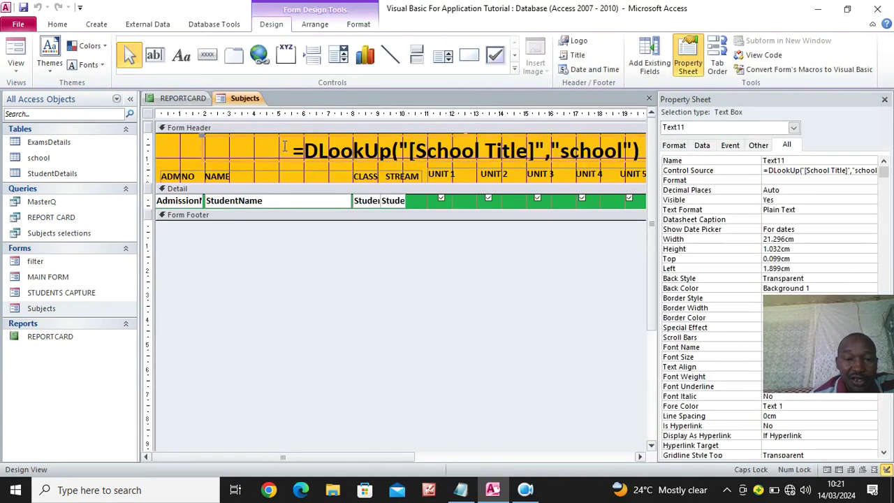
drag(556, 147, 172, 154)
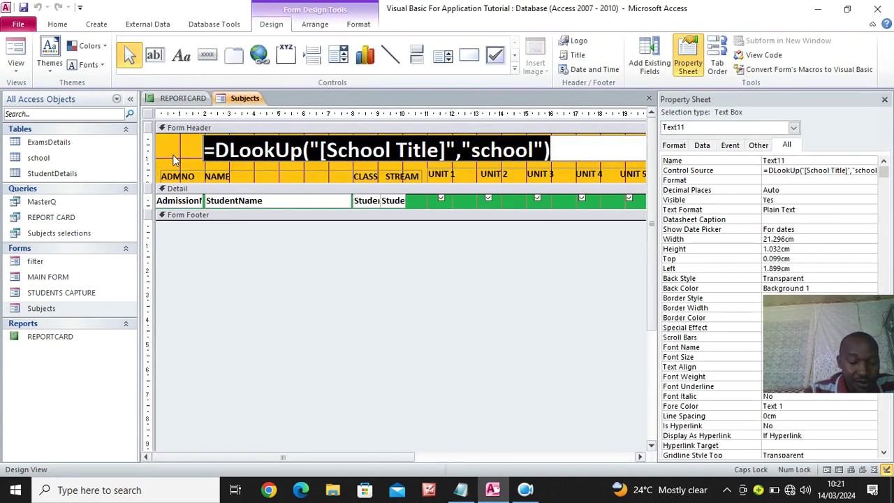
click(183, 98)
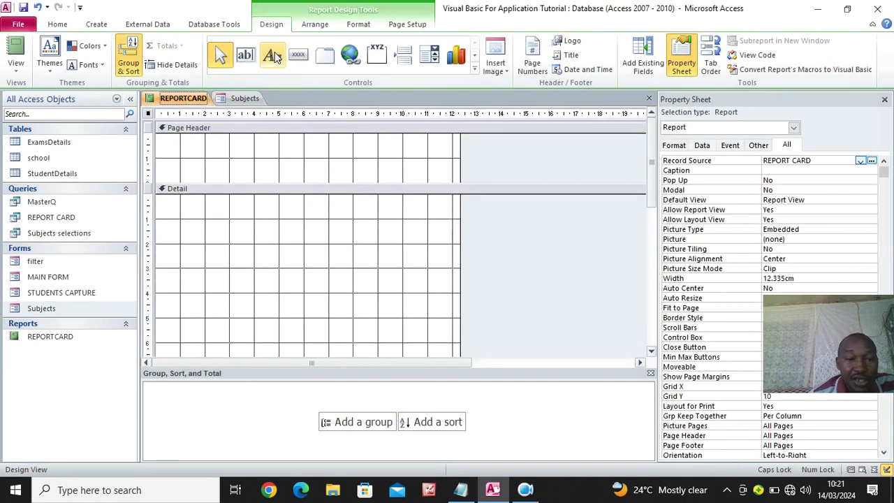
click(245, 55)
drag(187, 139, 441, 152)
Delete the new box's label and paste =DLookUp("[School Title]","school") into the text box
click(176, 145)
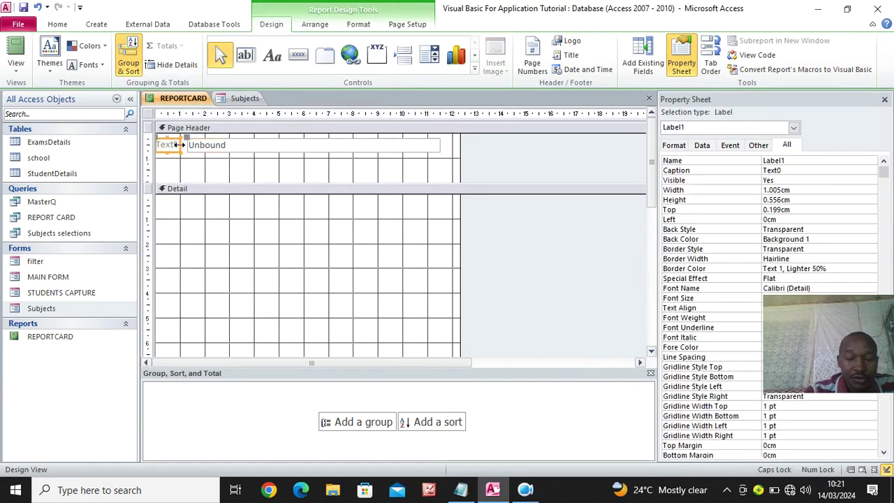
key(Delete)
click(213, 148)
click(213, 145)
key(ctrl+v)
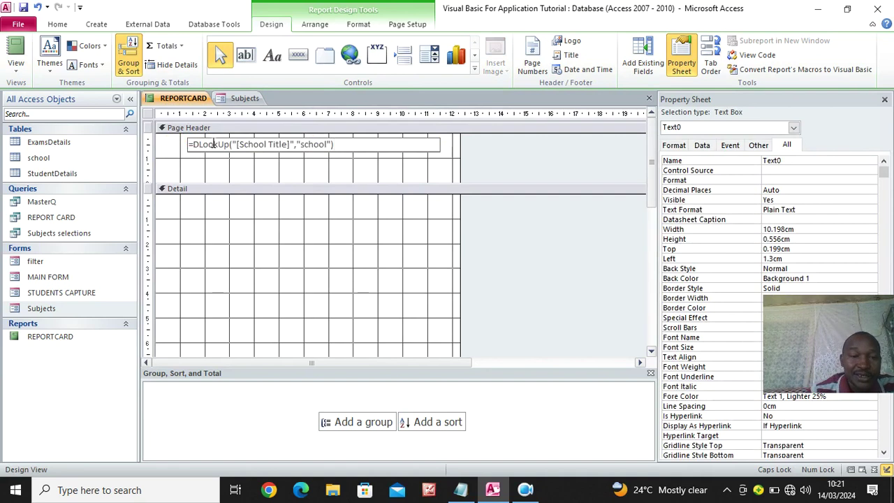
key(Return)
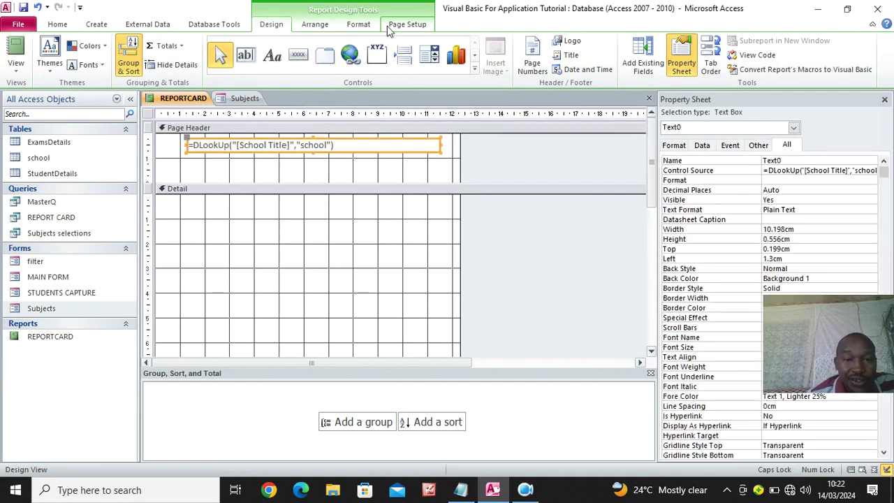
Format the school title box as red, 14-point, bold text and resize it to fit
click(358, 24)
click(144, 65)
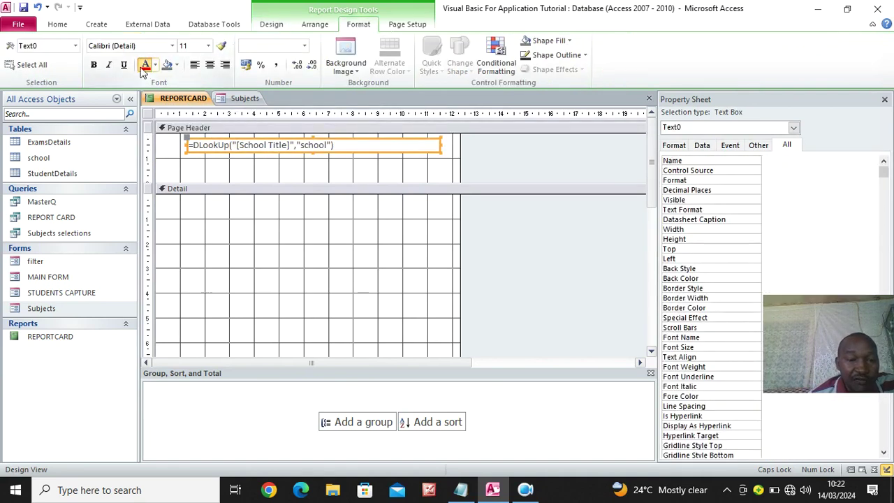
click(208, 45)
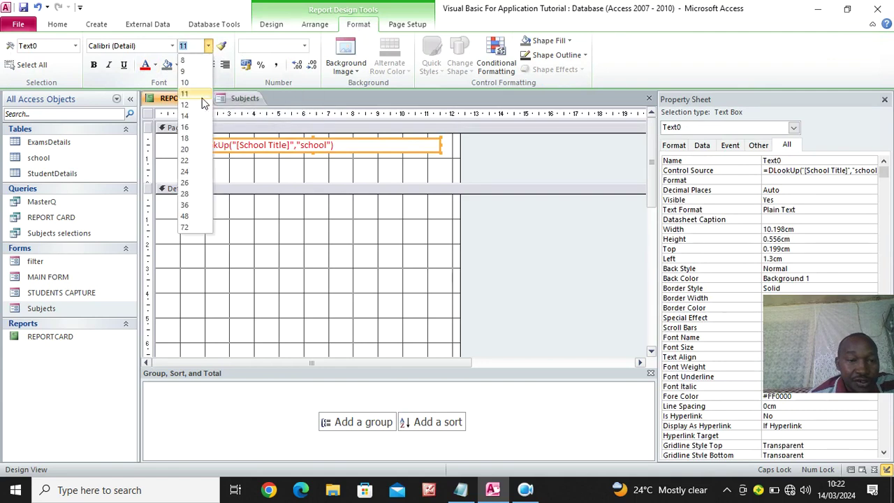
click(186, 116)
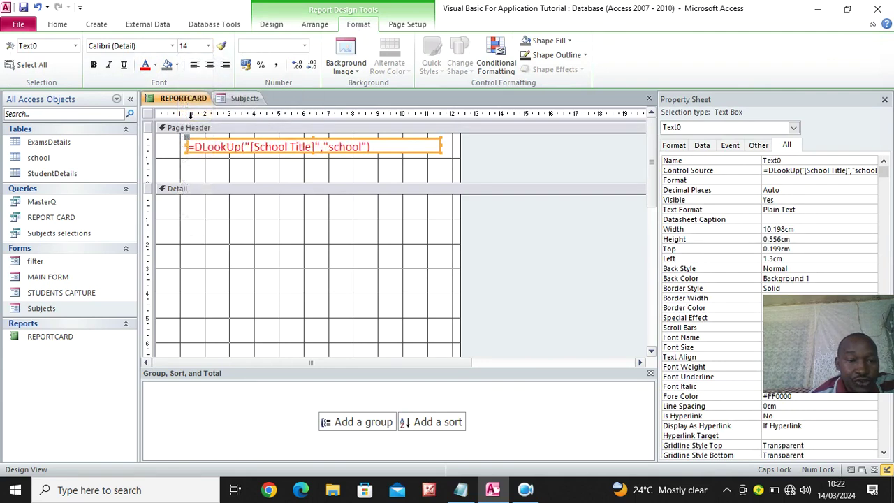
click(93, 65)
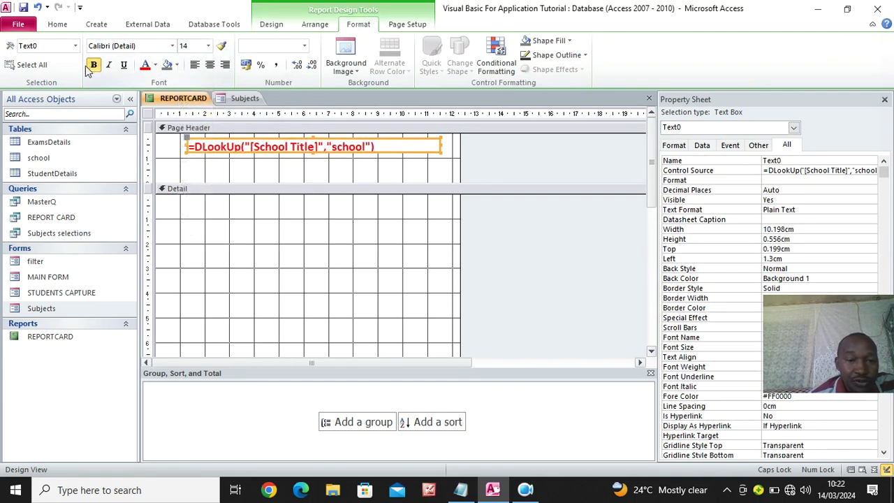
click(438, 150)
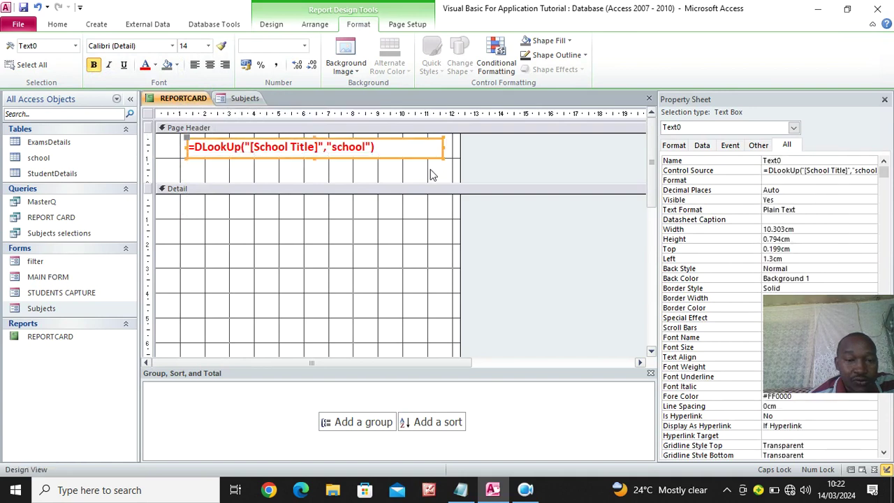
click(432, 176)
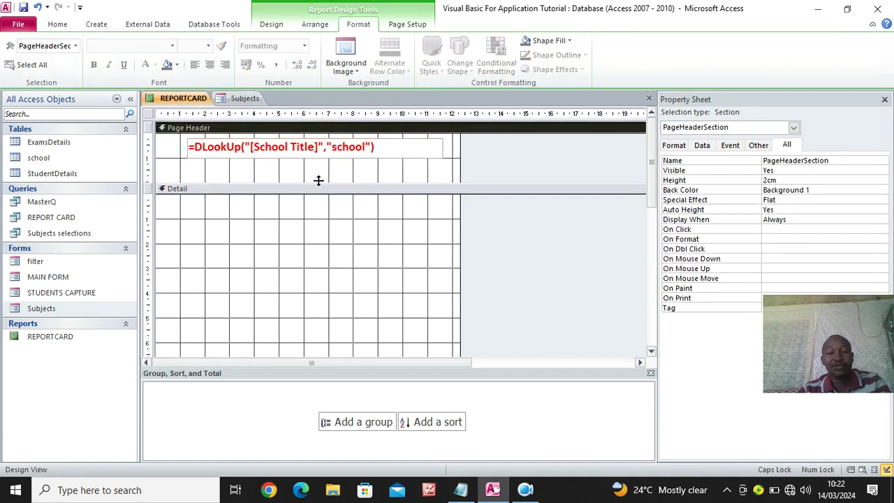
click(266, 27)
click(147, 115)
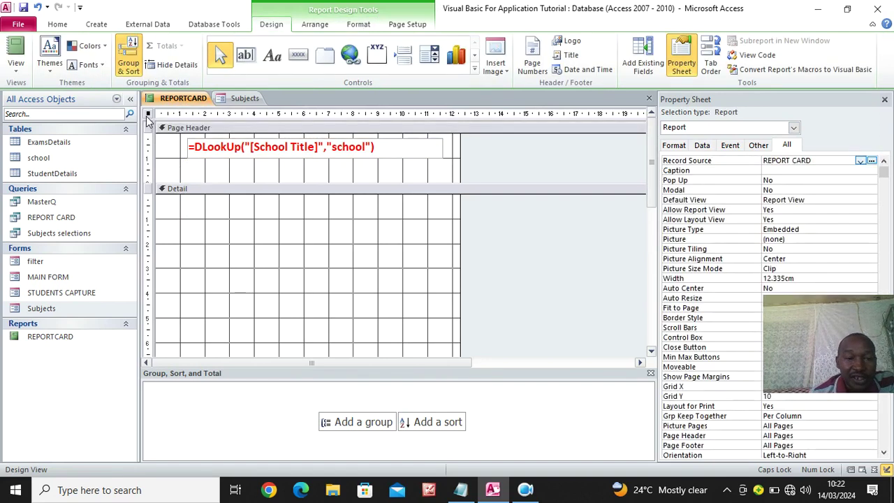
Enlarge the Page Header, move the AdmissionNumber field into it, and bold its label
click(649, 61)
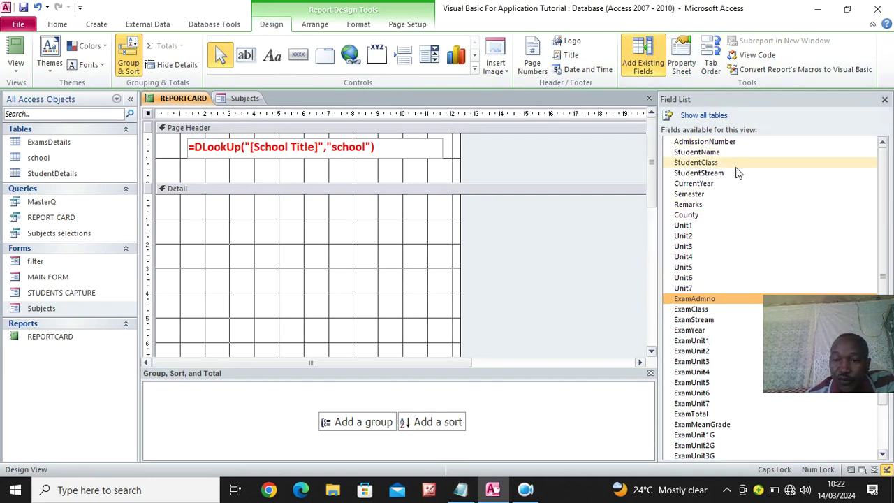
drag(707, 144, 290, 207)
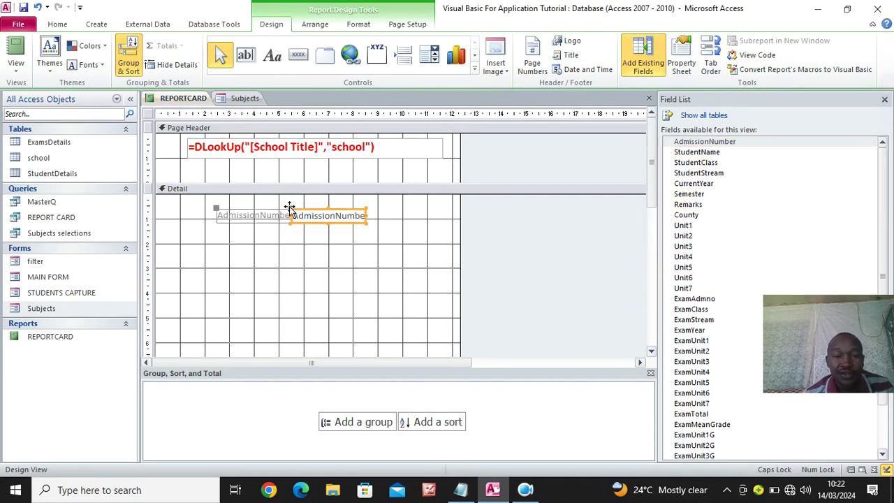
click(260, 215)
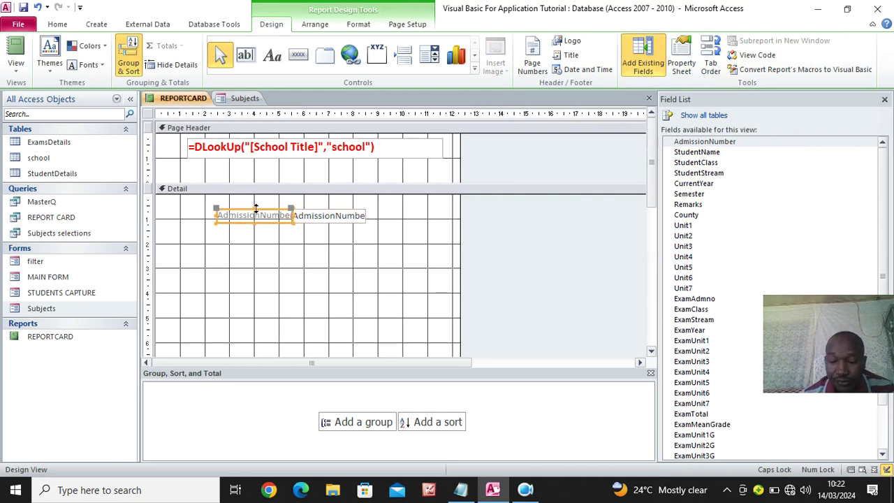
drag(278, 193, 282, 200)
drag(336, 231, 279, 171)
click(215, 168)
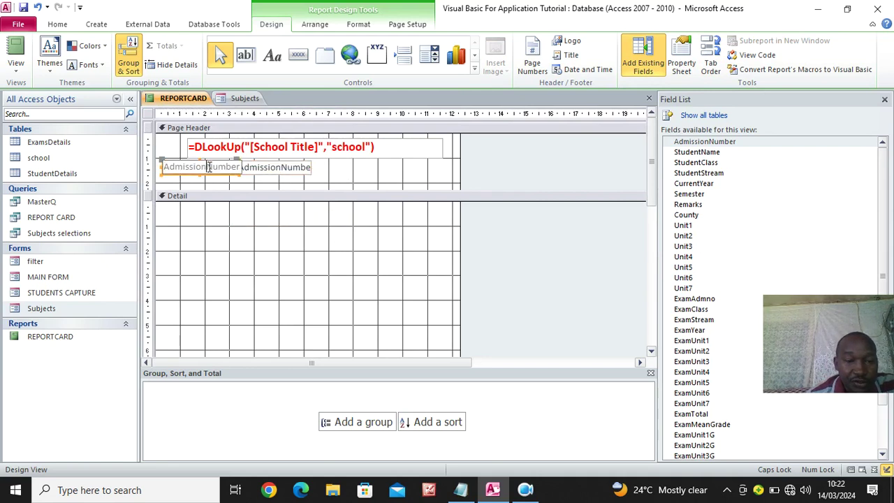
drag(232, 171, 230, 173)
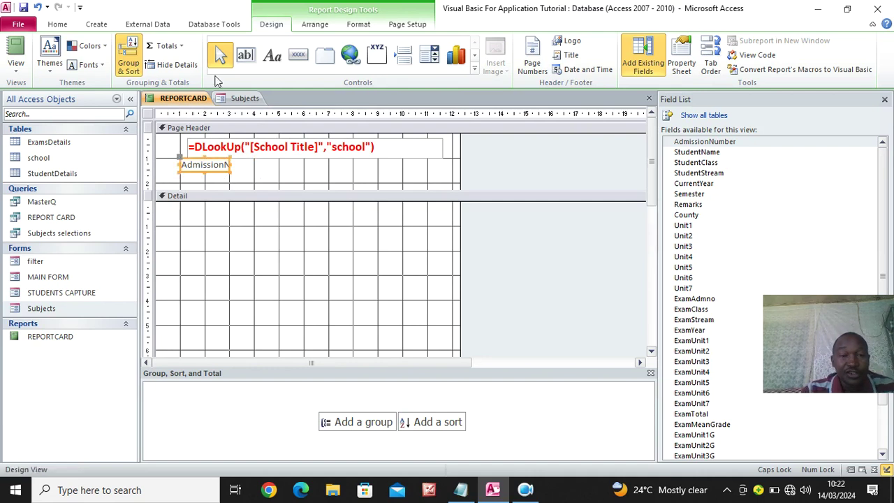
click(357, 24)
click(94, 65)
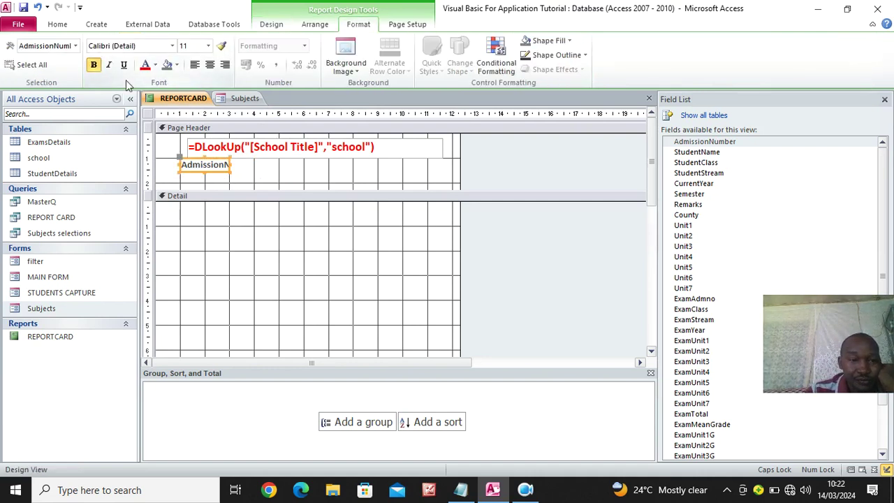
click(292, 168)
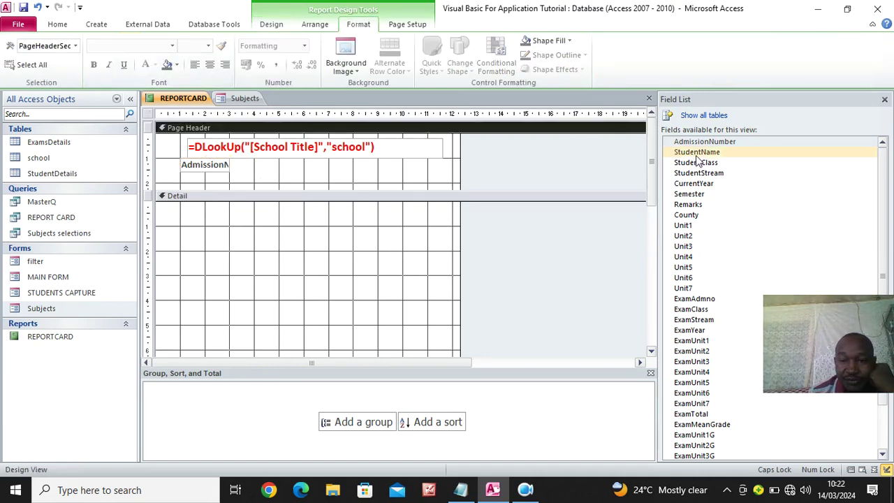
Add a label-free, widened StudentName text box beside the admission number label
drag(696, 155, 405, 167)
drag(270, 221, 302, 180)
click(271, 185)
key(Delete)
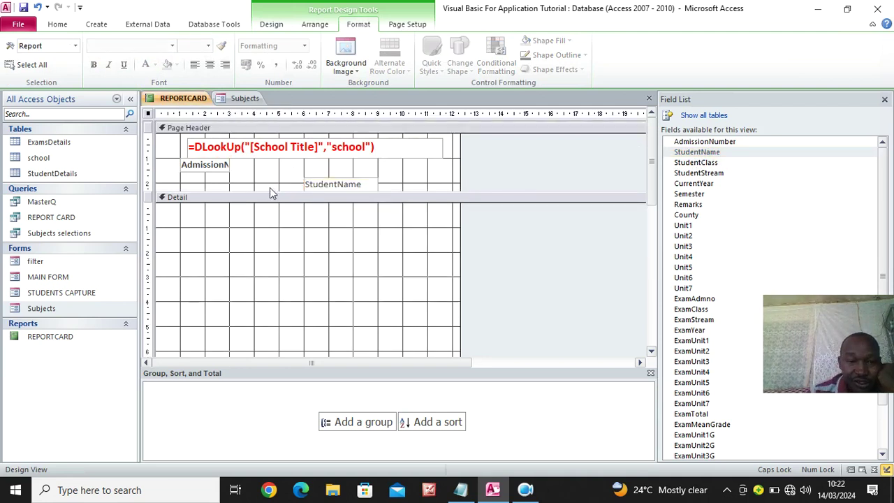
drag(329, 185, 268, 166)
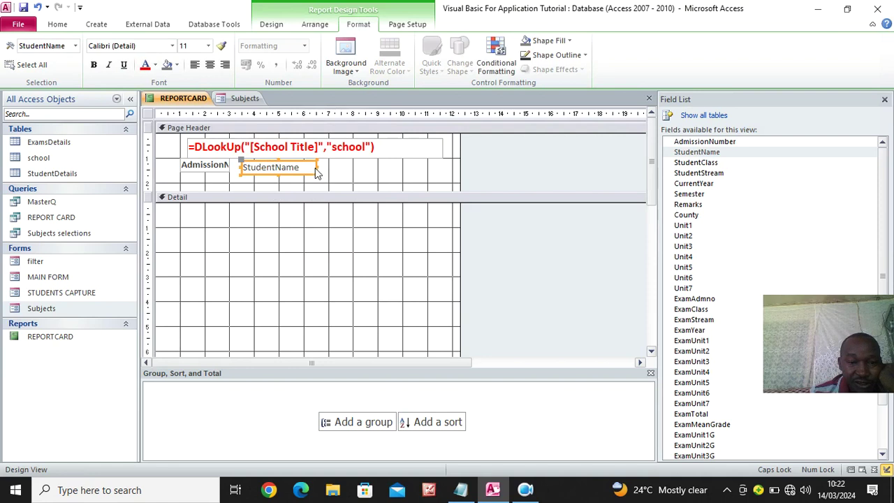
drag(324, 166, 363, 169)
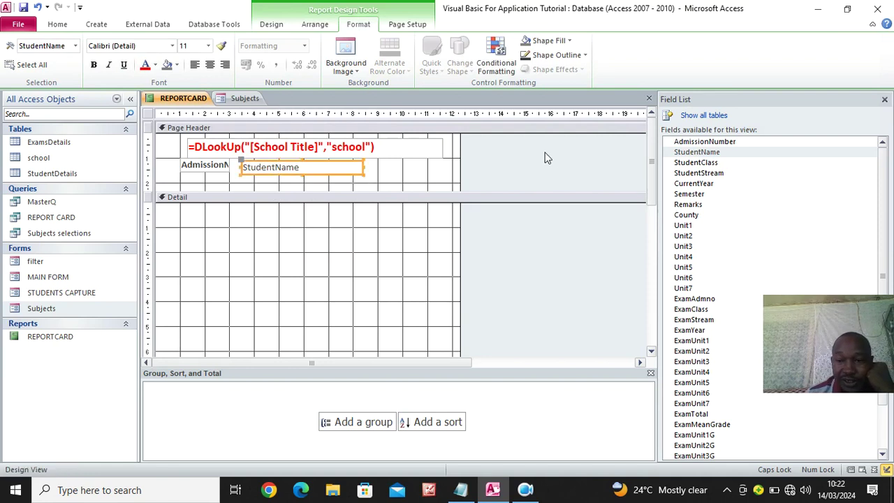
Add label-free ExamClass and ExamStream text boxes side by side in the Page Header
drag(695, 314, 353, 265)
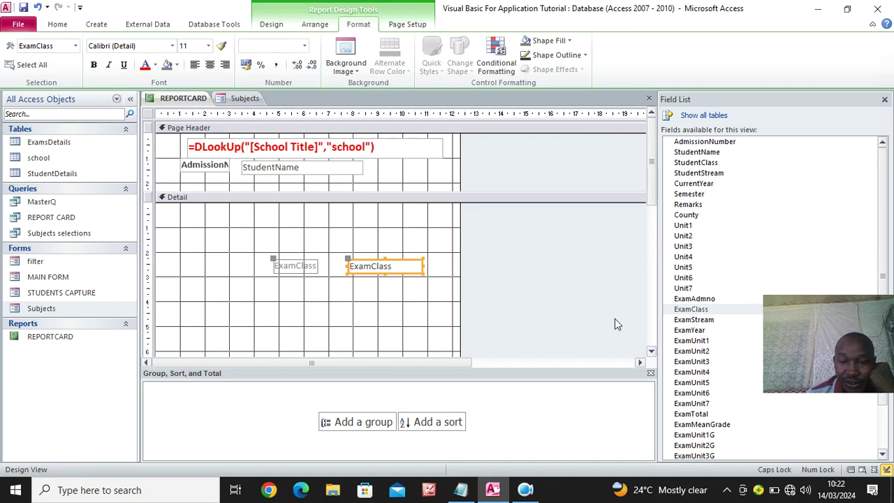
drag(694, 319, 342, 296)
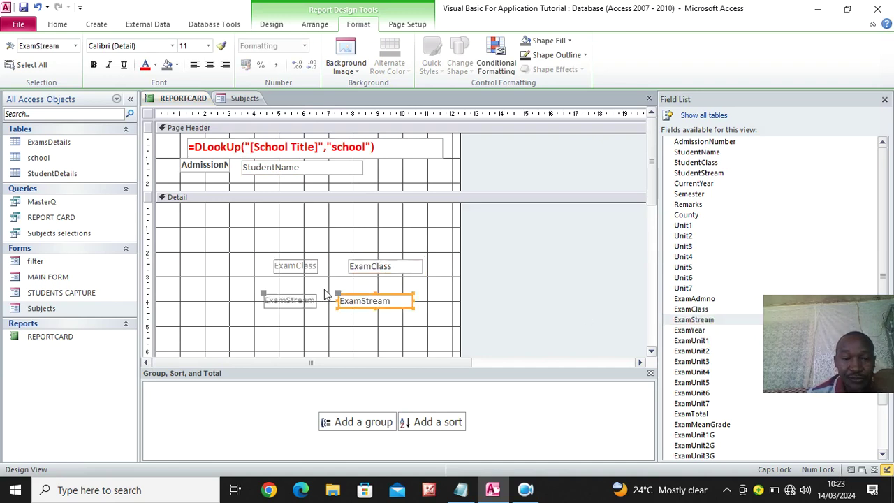
click(306, 267)
key(Delete)
click(287, 300)
key(Delete)
drag(373, 274, 388, 176)
click(390, 303)
drag(411, 301, 430, 170)
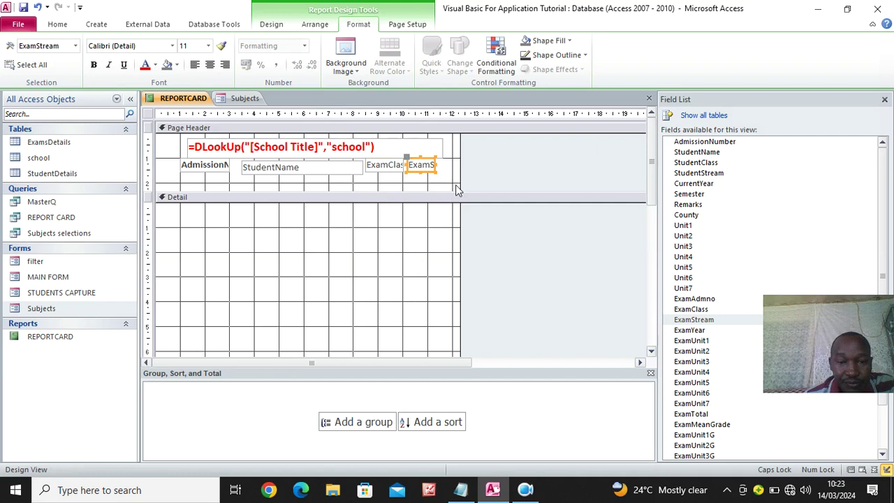
key(Left)
key(Left)
key(Left)
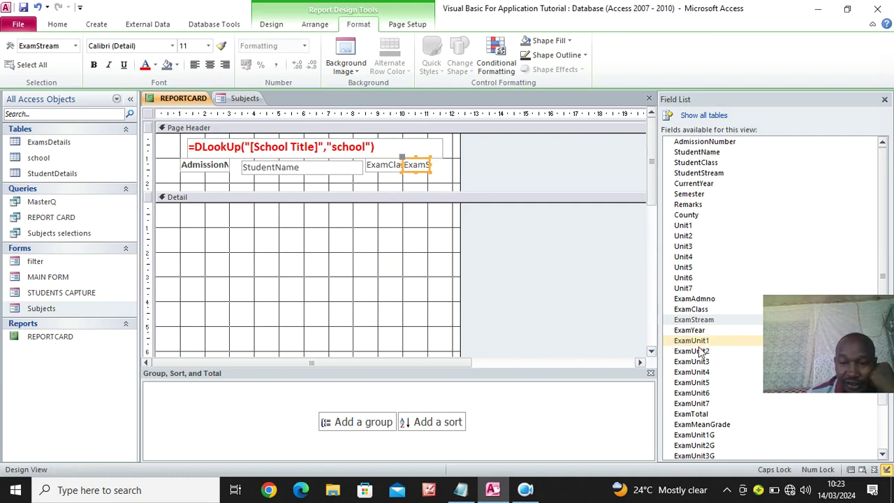
Add label-free ExamYear and ExamSemester text boxes to the Page Header
drag(689, 330, 274, 187)
click(284, 285)
key(Delete)
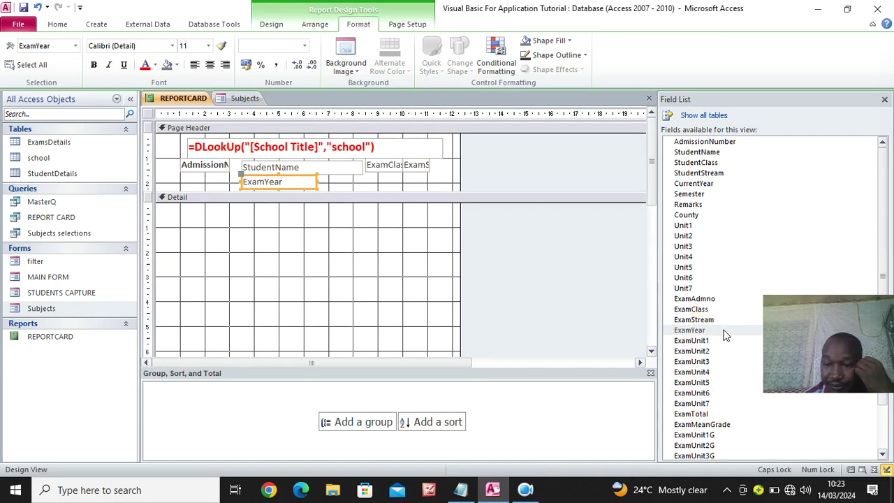
scroll(720, 363, down, 2)
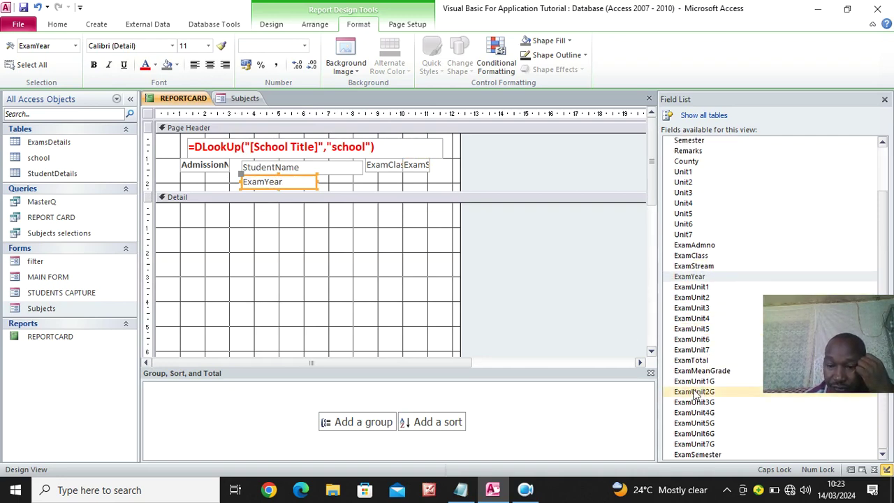
drag(699, 453, 243, 254)
key(Delete)
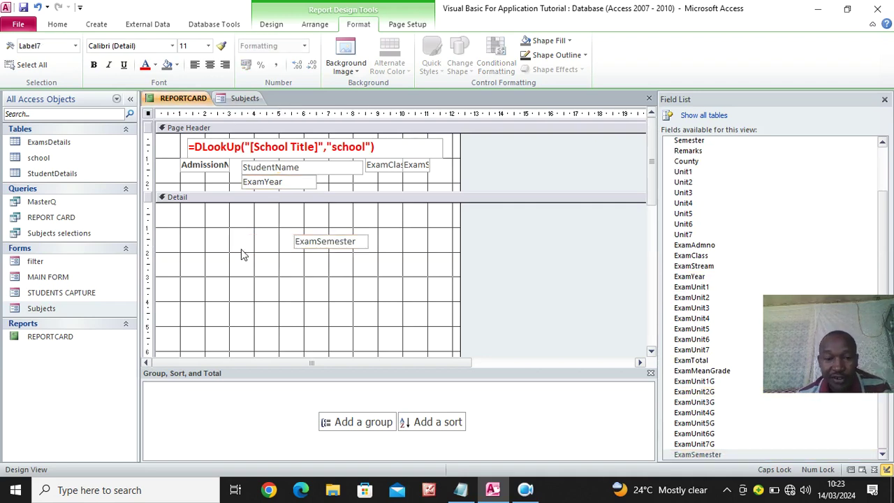
drag(351, 245, 385, 183)
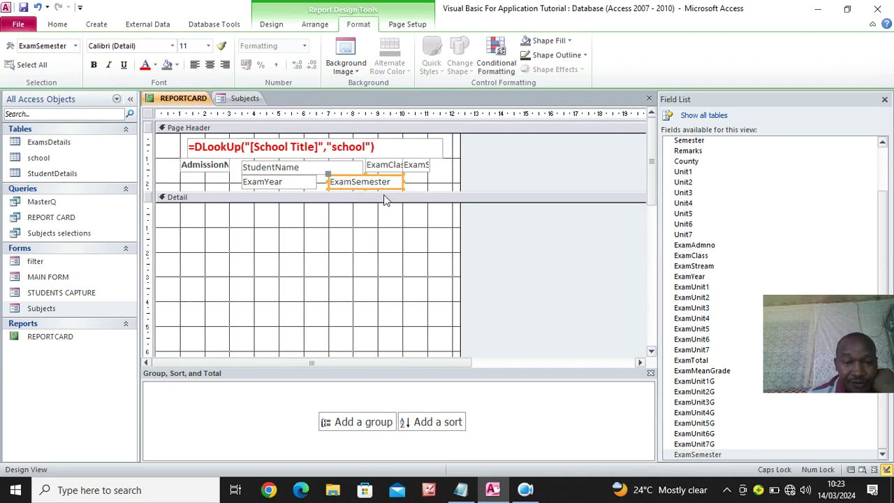
drag(444, 166, 296, 190)
Make the header text boxes bold dark red and color the admission number label dark red
click(145, 64)
click(94, 65)
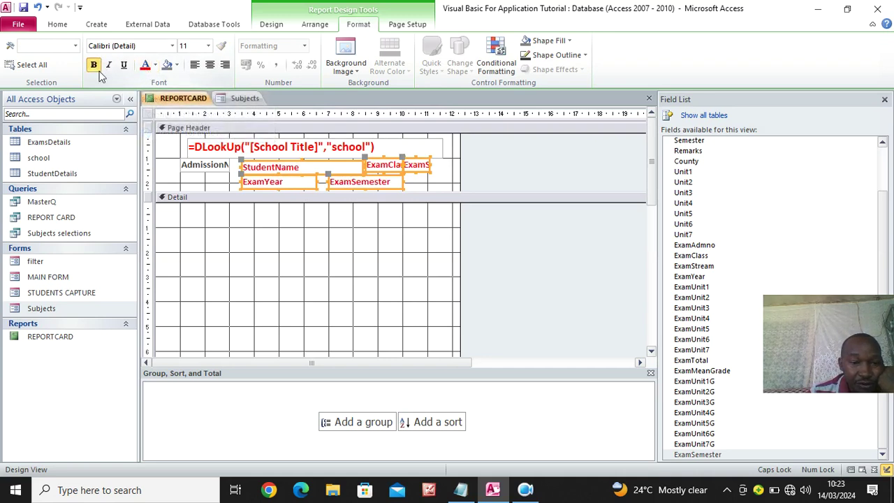
click(202, 169)
click(144, 65)
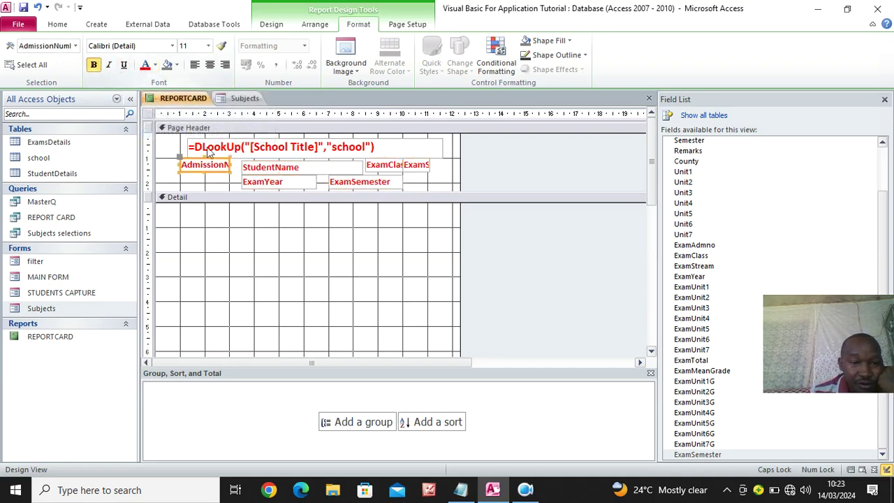
click(324, 250)
Widen the StudentName text box leftward up to the admission number label
click(250, 168)
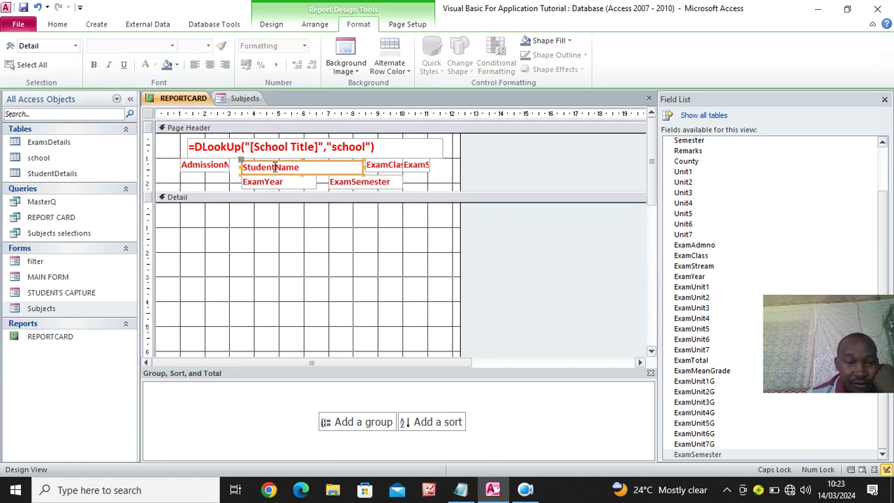
click(225, 168)
click(252, 171)
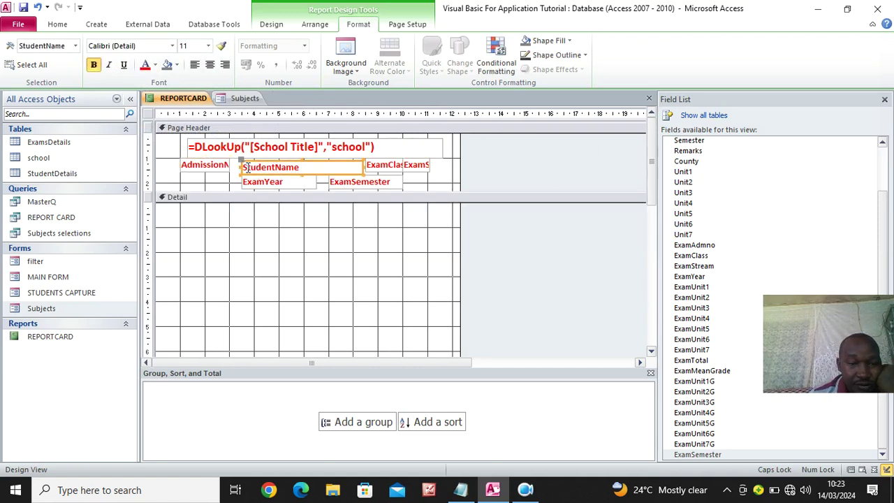
drag(228, 166, 228, 166)
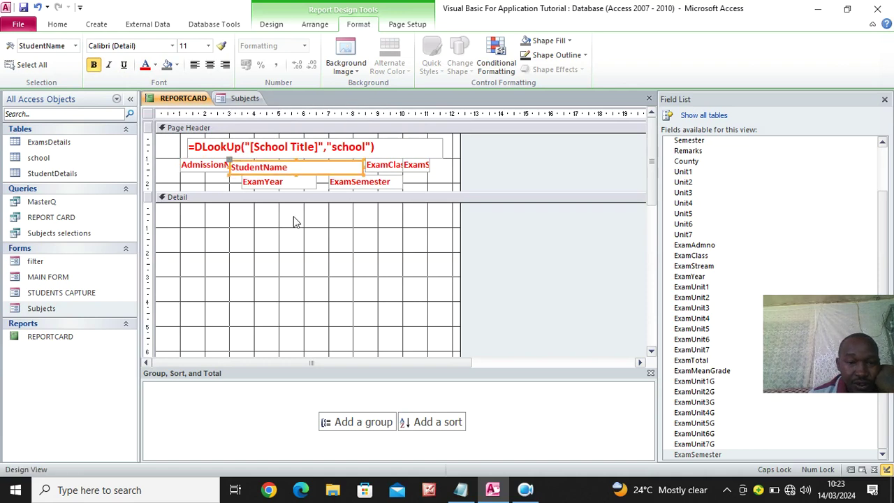
click(345, 253)
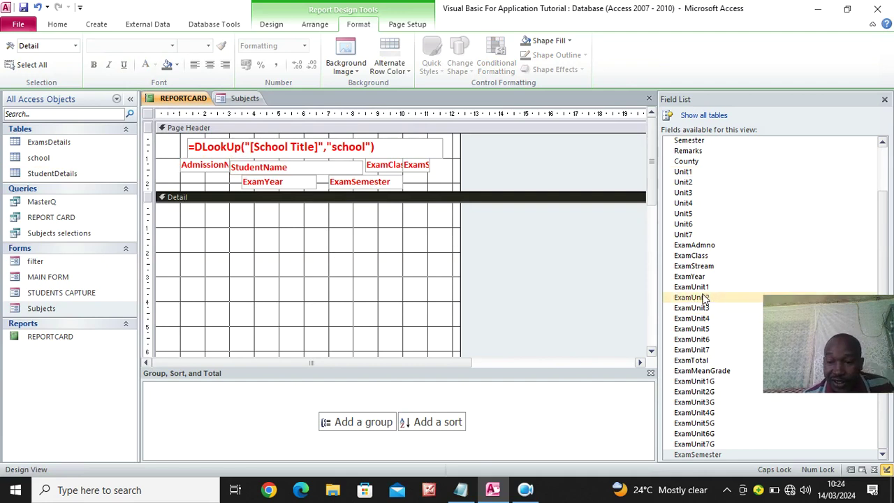
Add ExamUnit1 through ExamUnit7 and ExamTotal to the Detail section, positioned at the left
click(700, 287)
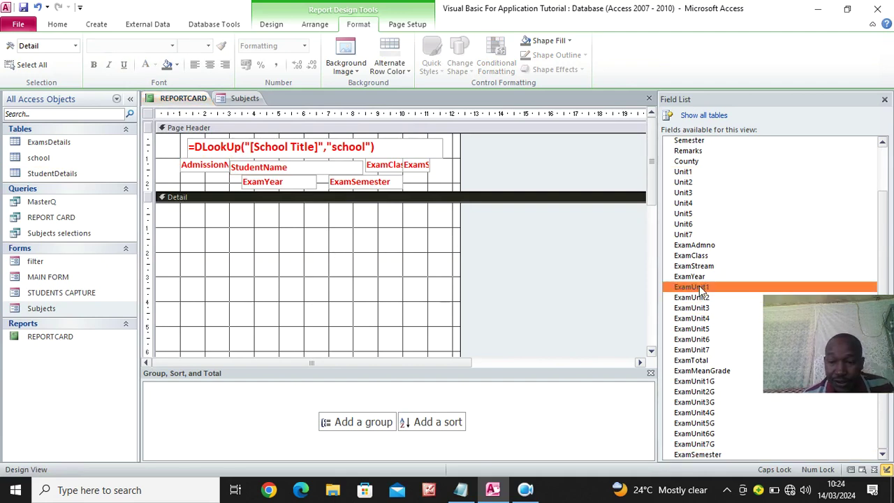
shift+click(702, 362)
drag(689, 287, 307, 258)
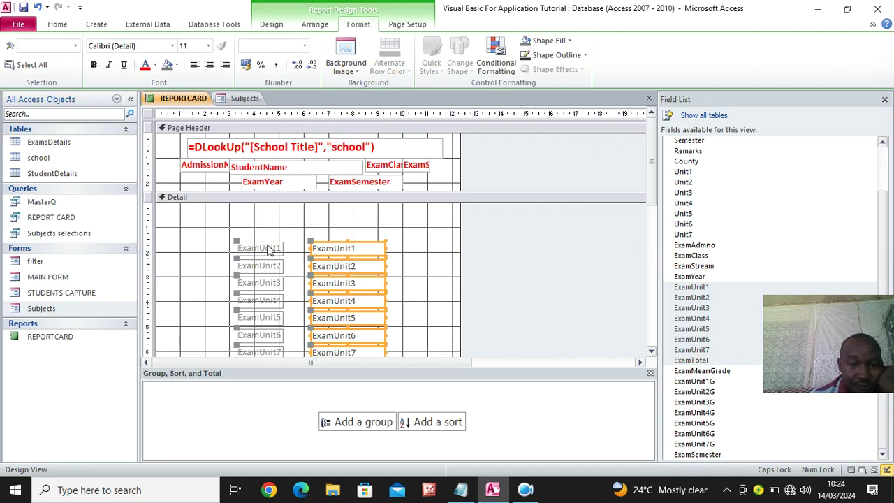
key(ctrl+x)
key(ctrl+v)
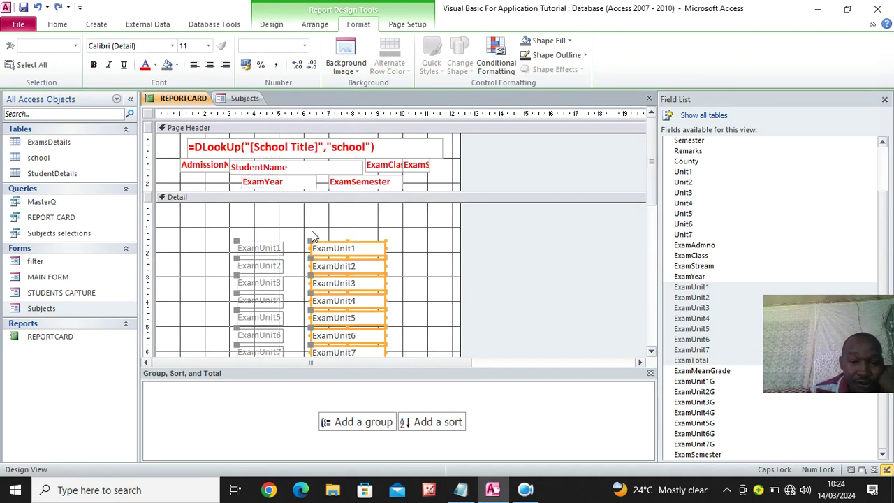
drag(313, 248, 233, 208)
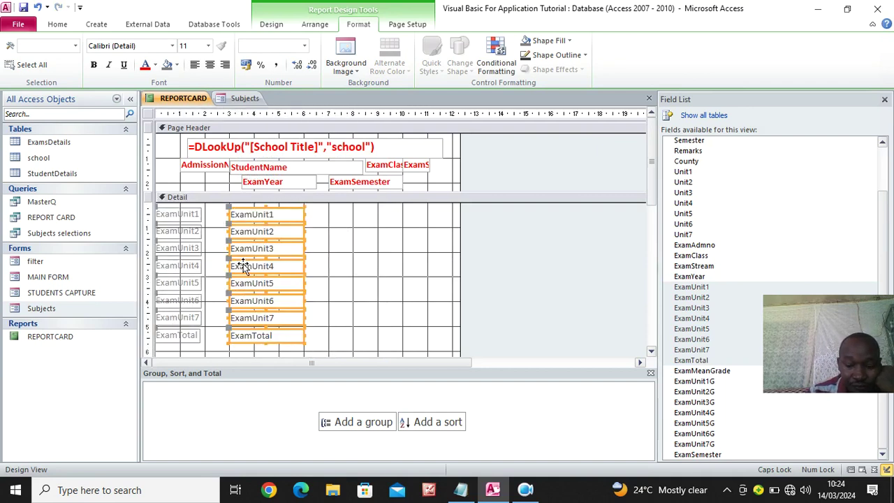
drag(238, 263, 238, 260)
Widen the eight exam unit labels, right-align them and make their text black
drag(214, 212, 148, 351)
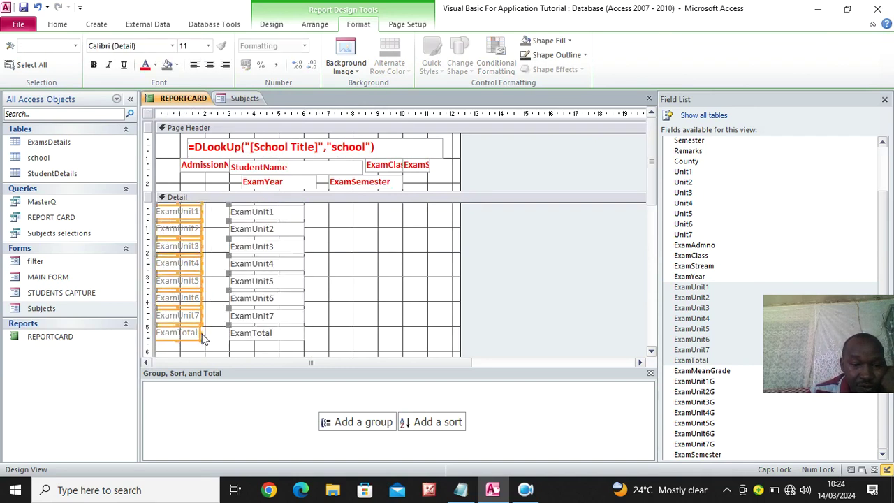
drag(203, 334, 217, 201)
click(317, 307)
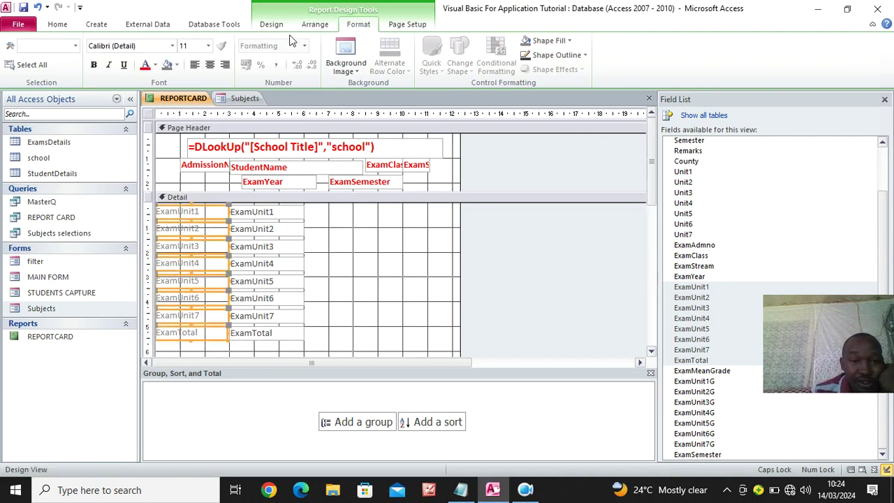
click(225, 65)
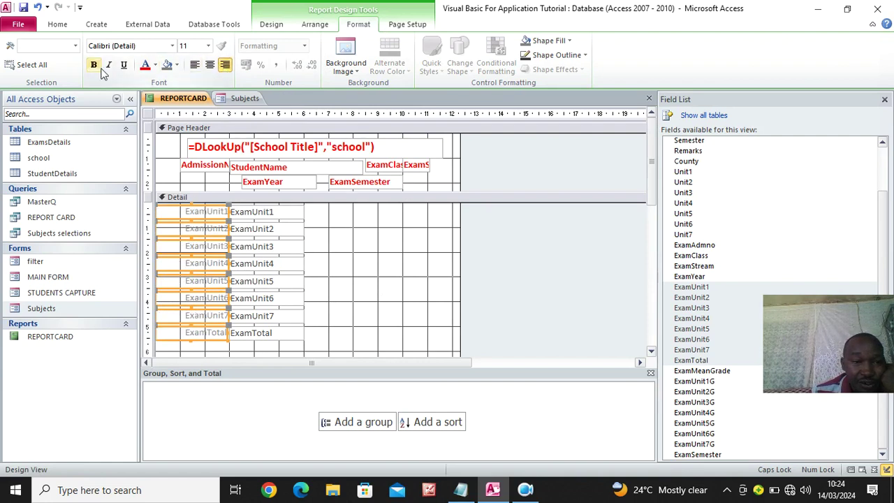
click(155, 65)
click(155, 106)
Make the eight exam unit text boxes bold black, and select the ExamUnit1 field name
drag(317, 210, 262, 362)
click(146, 65)
click(94, 65)
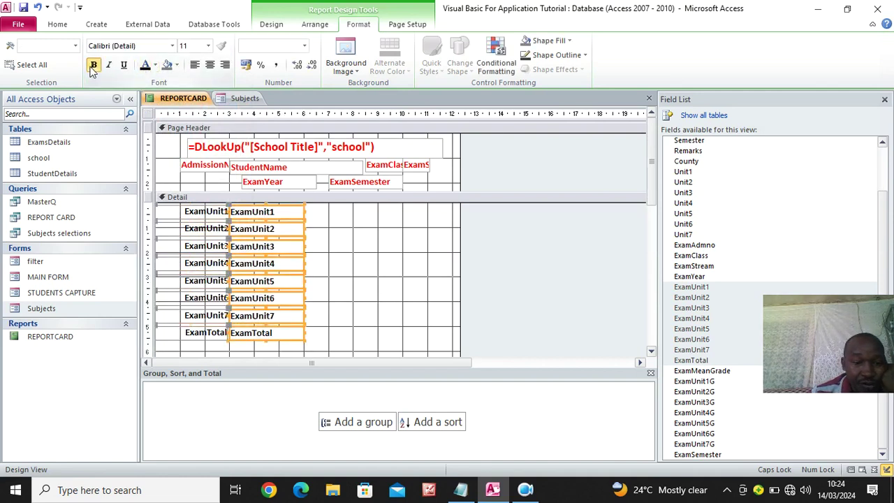
click(398, 290)
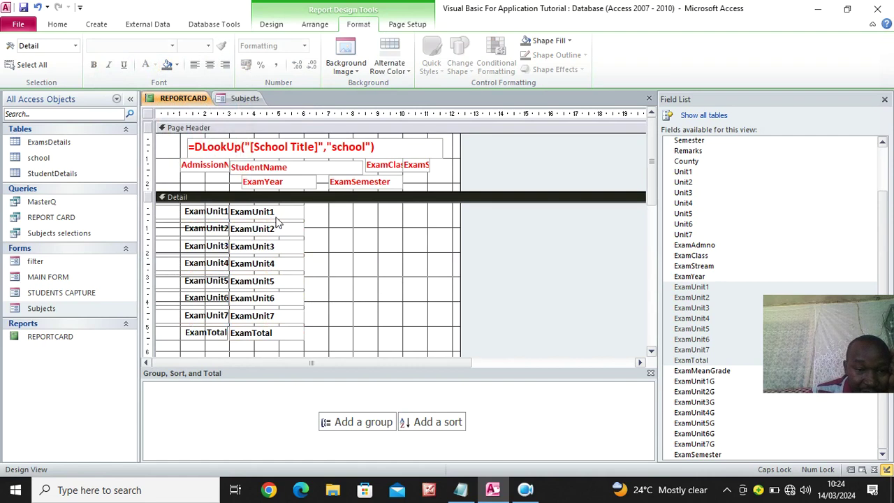
click(278, 221)
drag(275, 211, 218, 216)
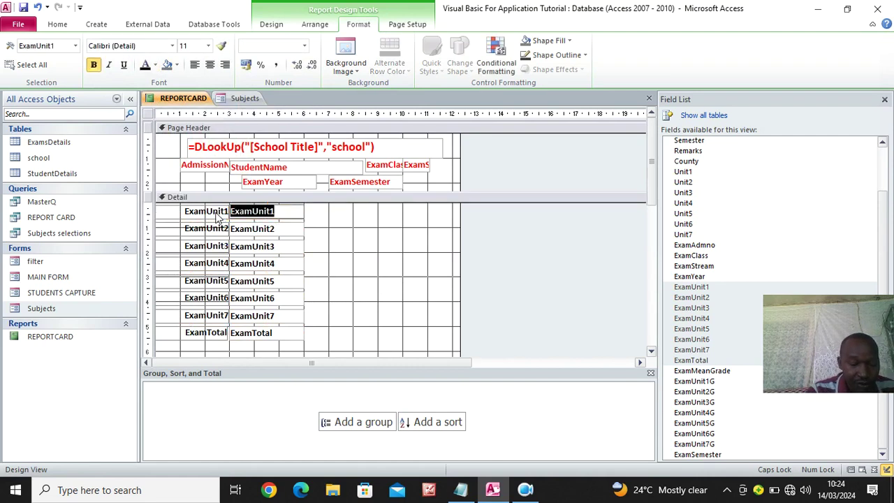
click(460, 489)
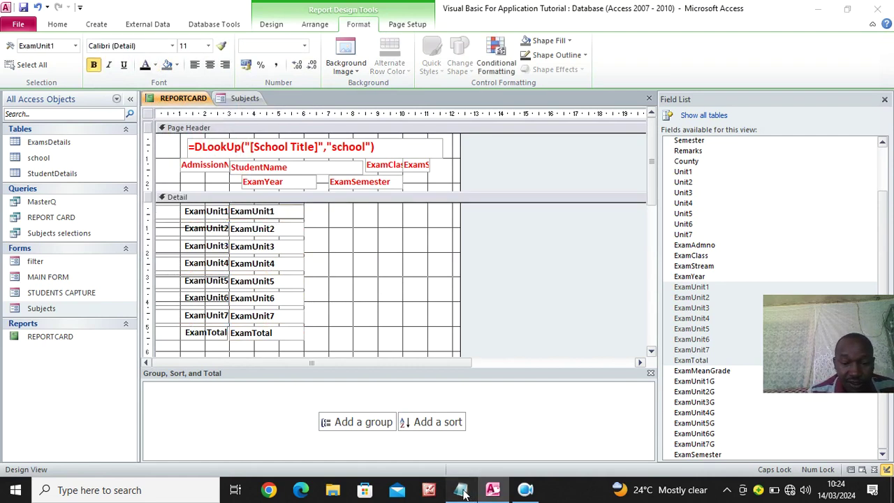
On a new Notepad line, start the sum [ExamUnit1]+[ExamUnit2]+[ExamUnit3]+ using the pasted field name
click(258, 341)
key(Return)
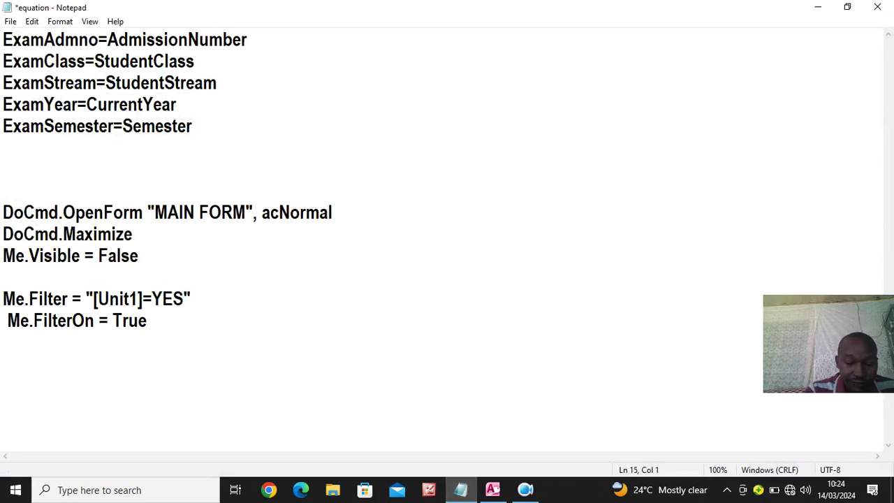
text([)
key(ctrl+v)
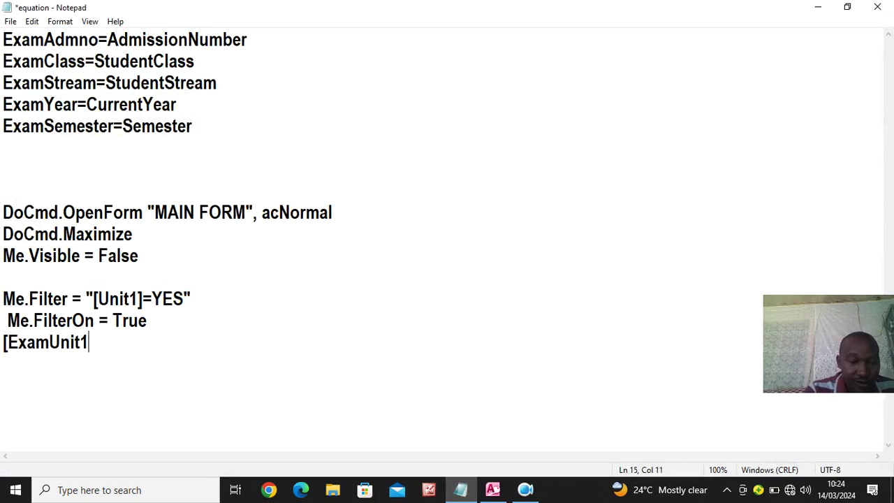
text(])
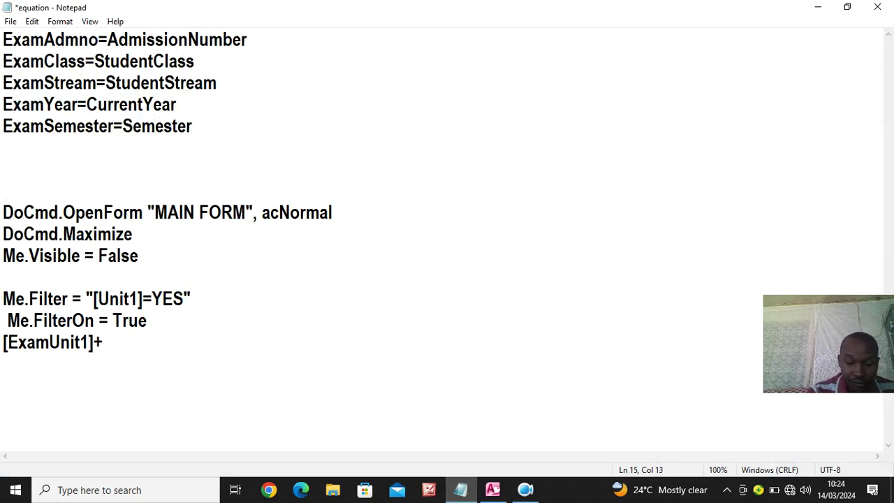
text(+[)
key(ctrl+v)
key(BackSpace)
text(2]+[)
key(ctrl+v)
key(BackSpace)
text(3)
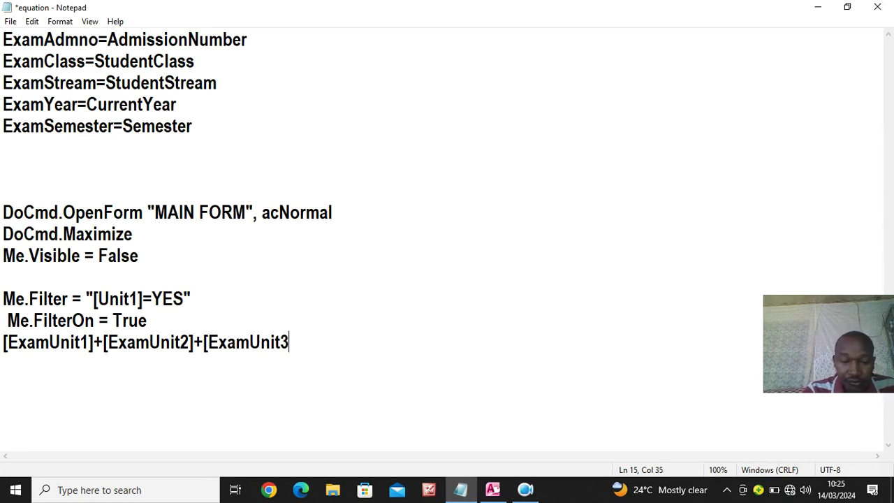
text(]+)
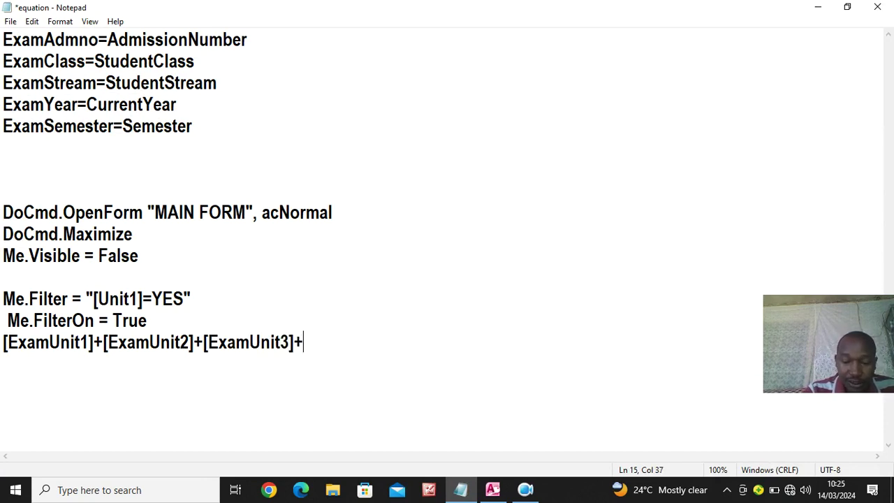
text([)
Extend the sum through [ExamUnit7] and select the whole expression line
key(ctrl+v)
key(BackSpace)
text(4]+[)
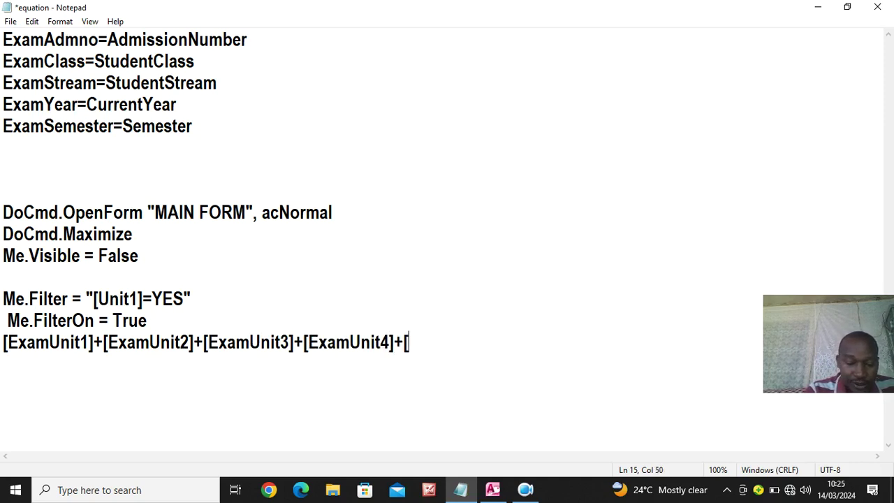
key(ctrl+v)
key(BackSpace)
text(5]+[)
key(ctrl+v)
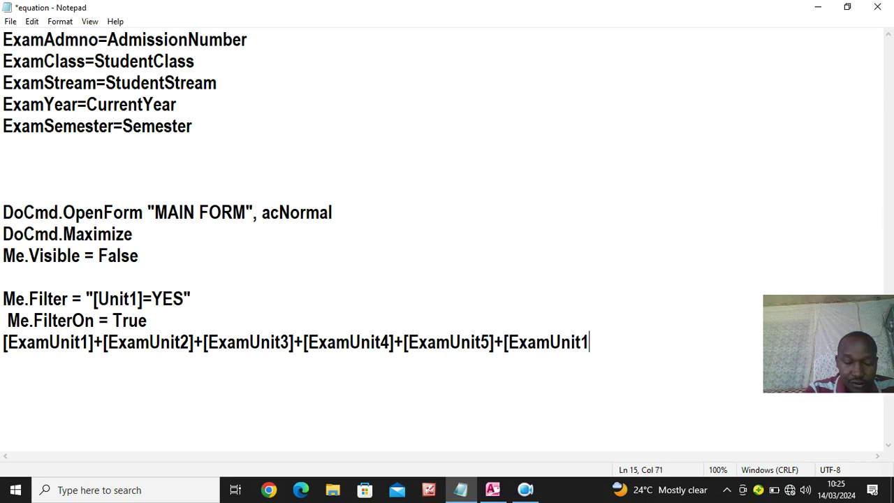
key(BackSpace)
text(6]+[)
key(ctrl+v)
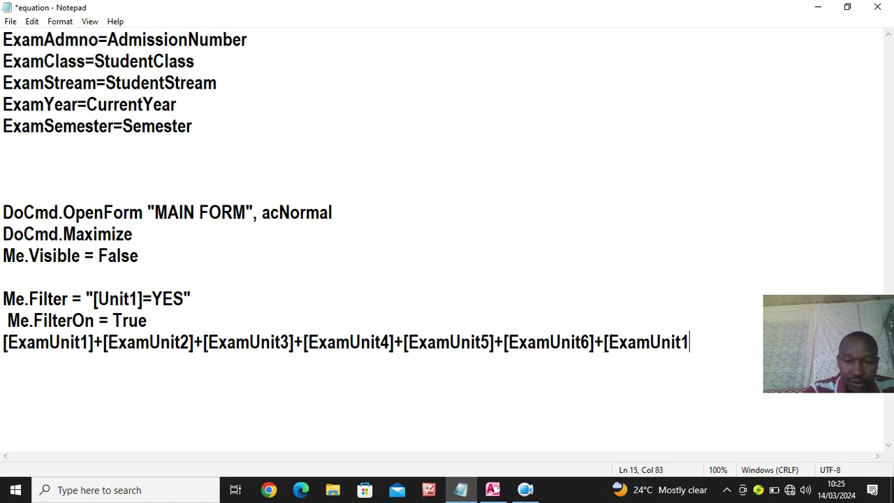
text(7)
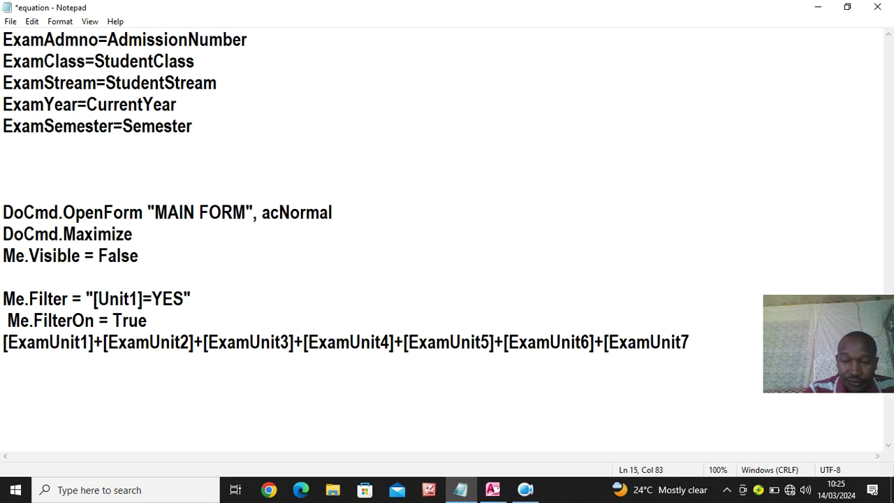
text(])
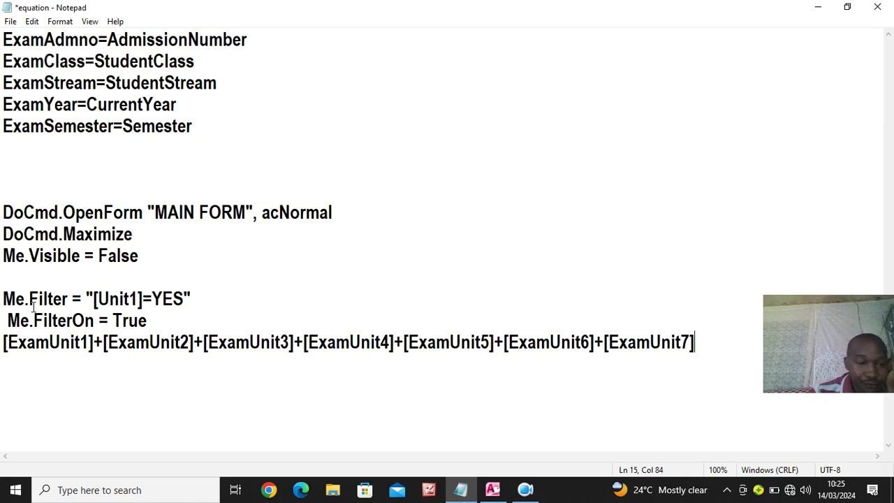
drag(3, 344, 698, 363)
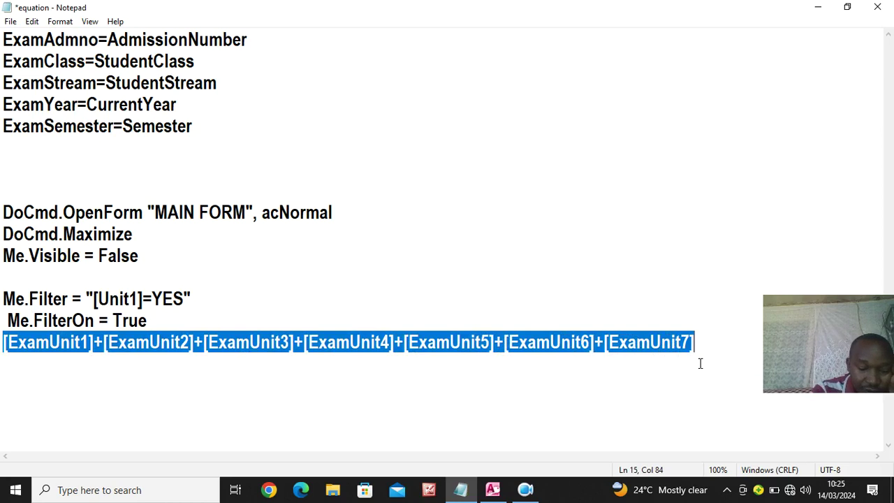
click(492, 489)
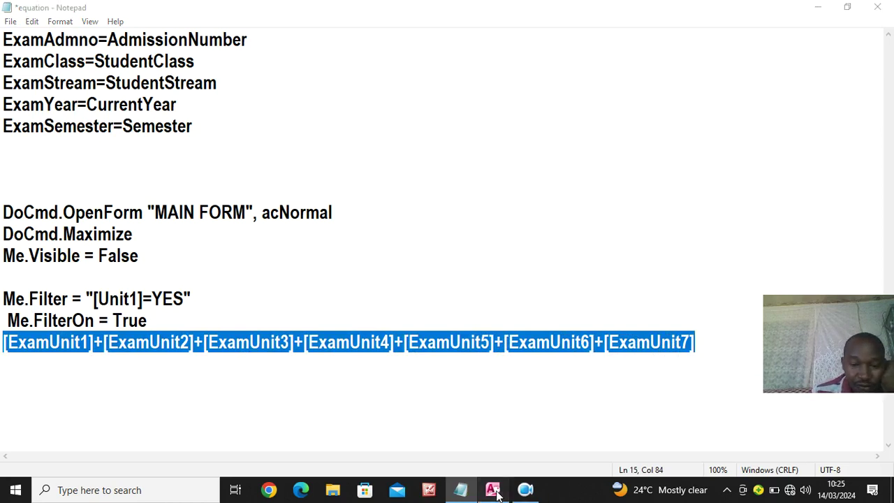
Set ExamTotal to =[ExamUnit1]+…+[ExamUnit7] and save the report
click(285, 333)
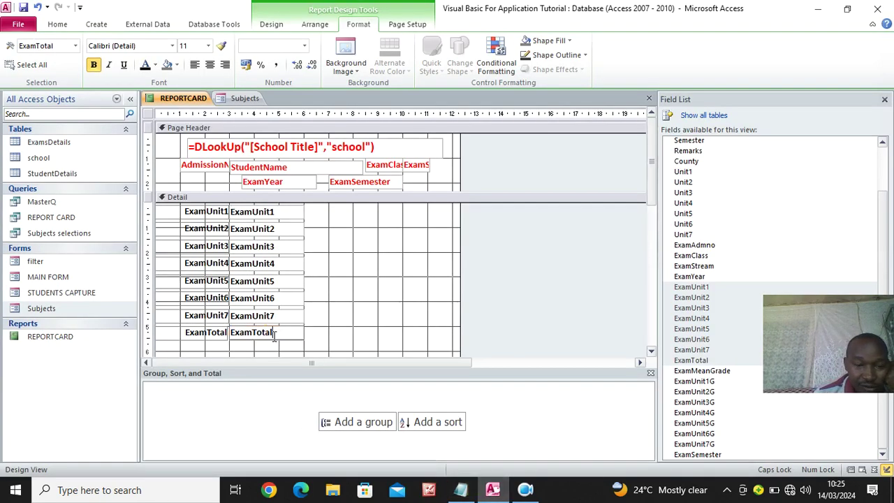
drag(278, 333, 213, 333)
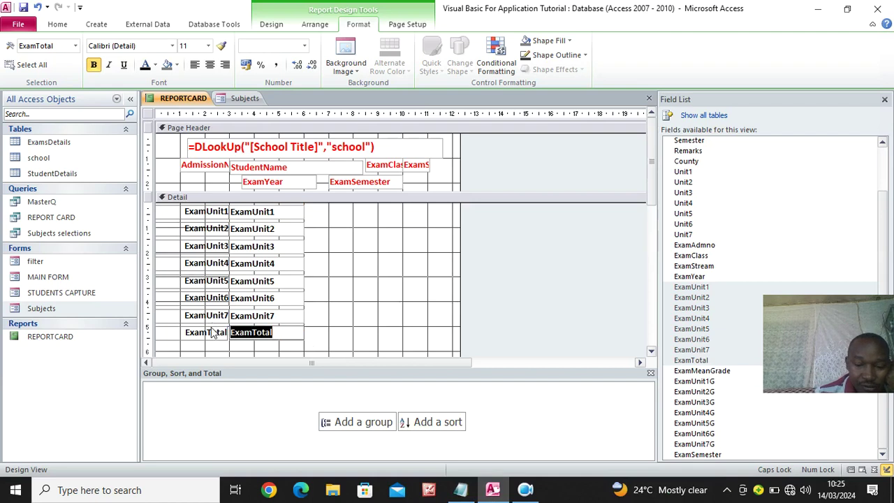
text(=)
key(ctrl+v)
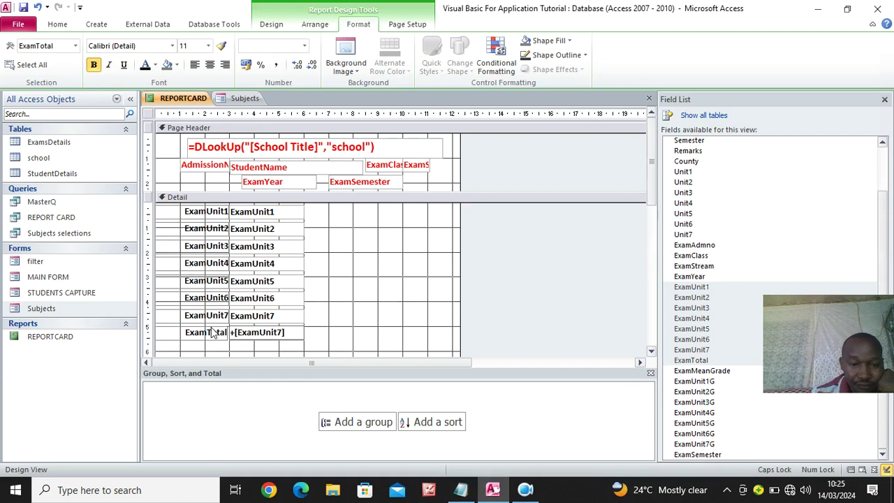
click(345, 323)
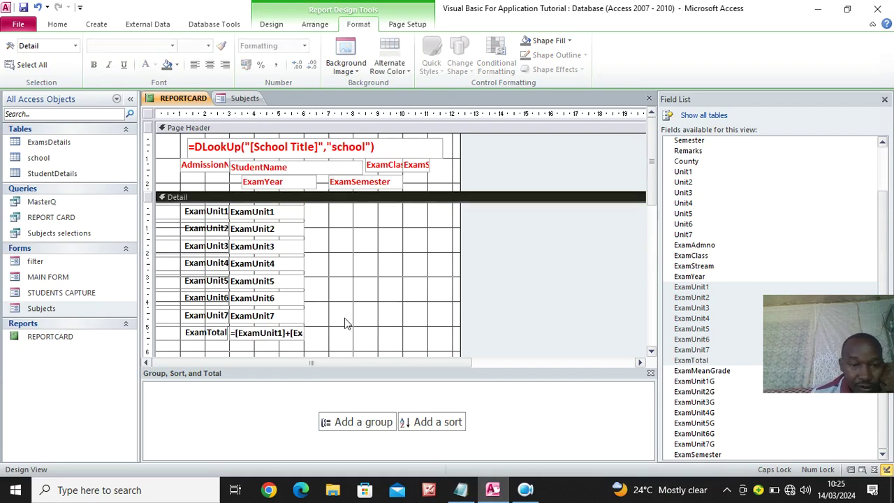
click(23, 8)
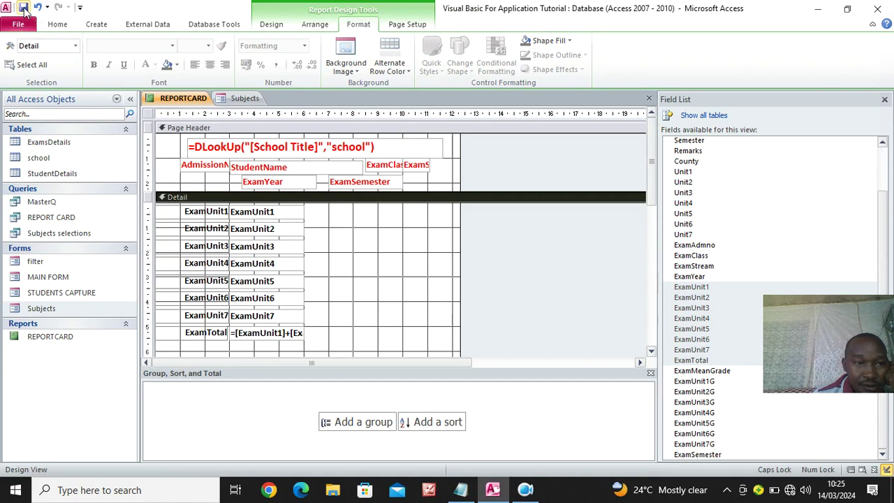
Give the Detail unit and total boxes Transparent Back Style and Border Style, then save
drag(321, 208, 176, 352)
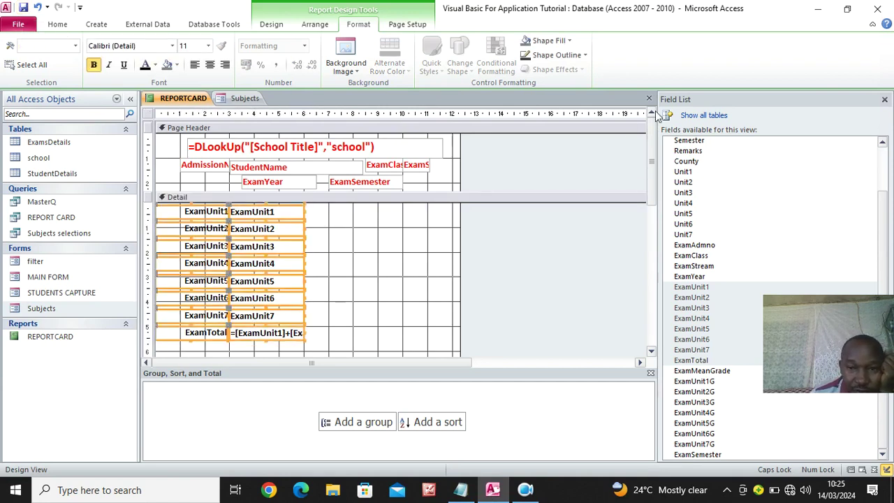
click(275, 27)
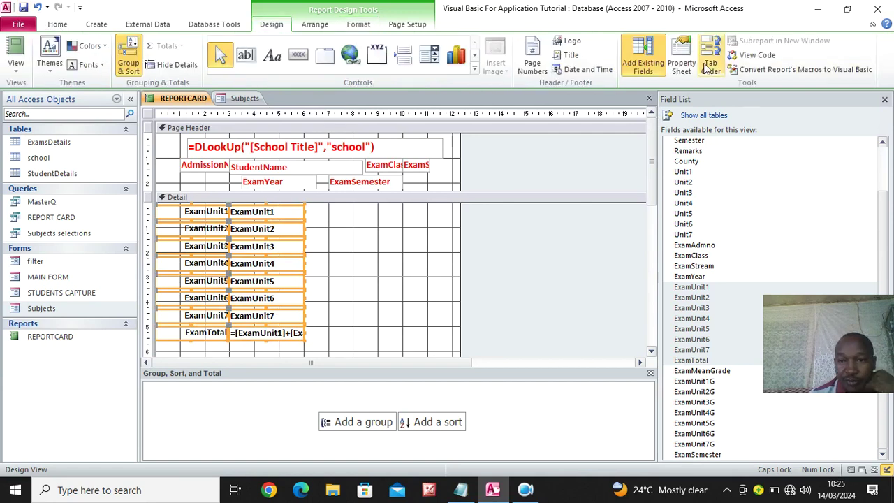
click(681, 61)
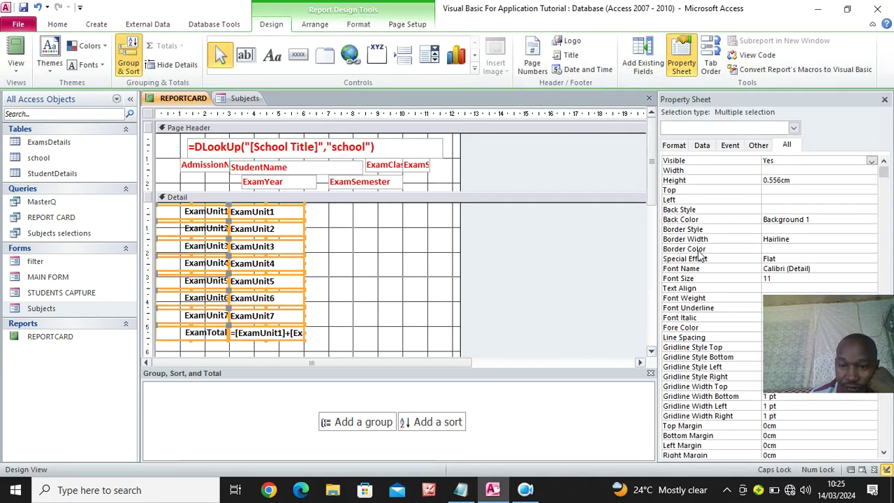
click(788, 210)
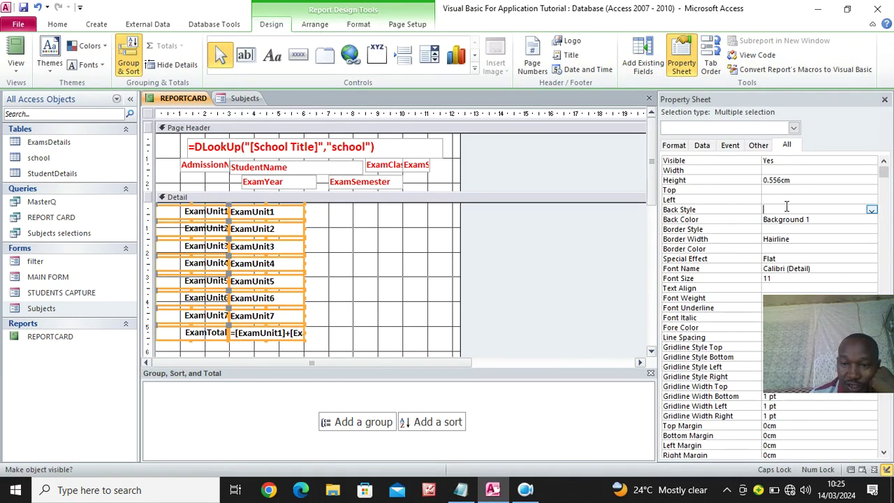
click(871, 209)
click(818, 221)
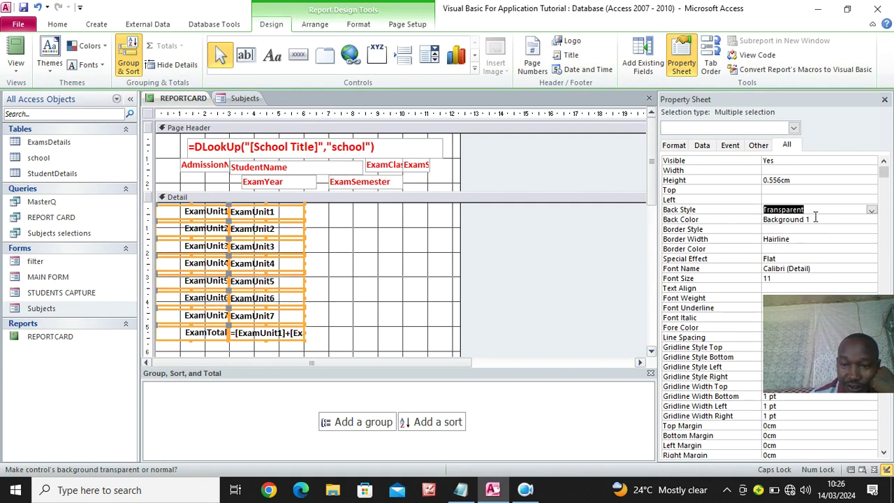
click(777, 229)
click(871, 229)
click(812, 239)
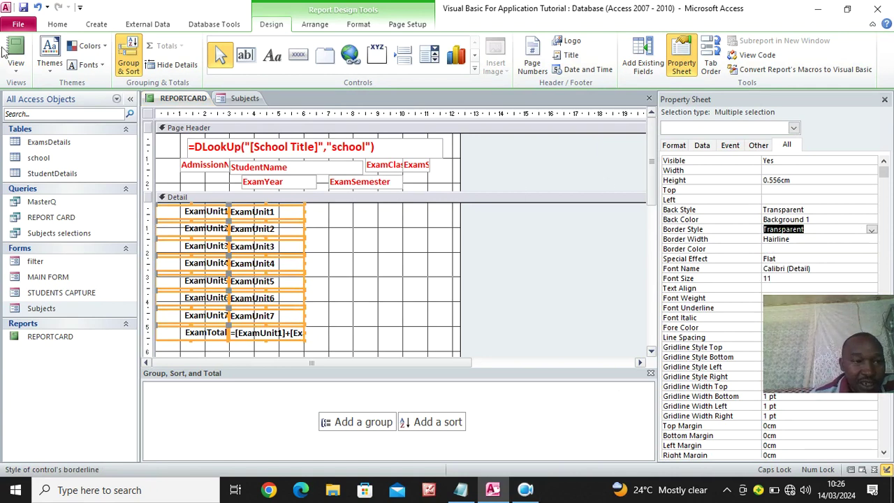
click(24, 10)
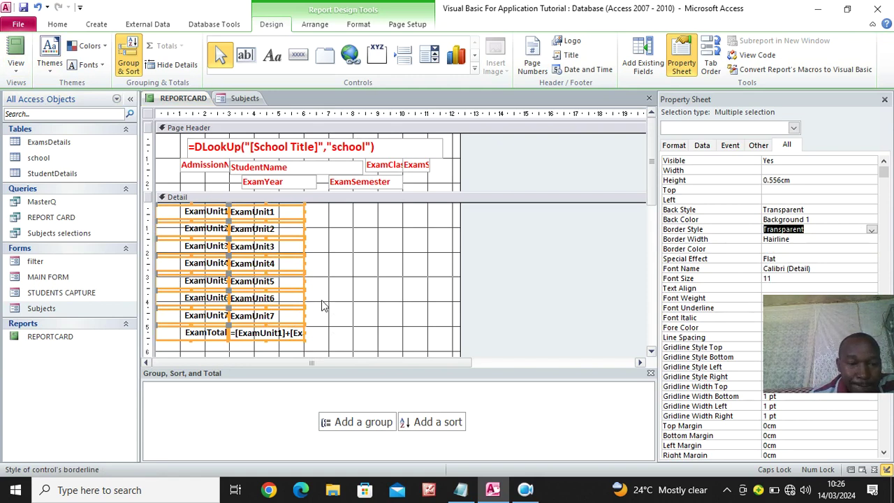
click(340, 258)
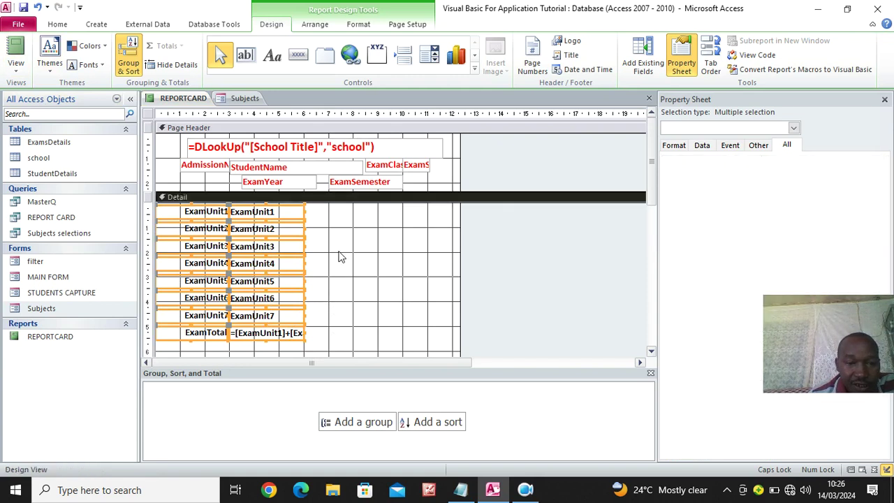
click(286, 214)
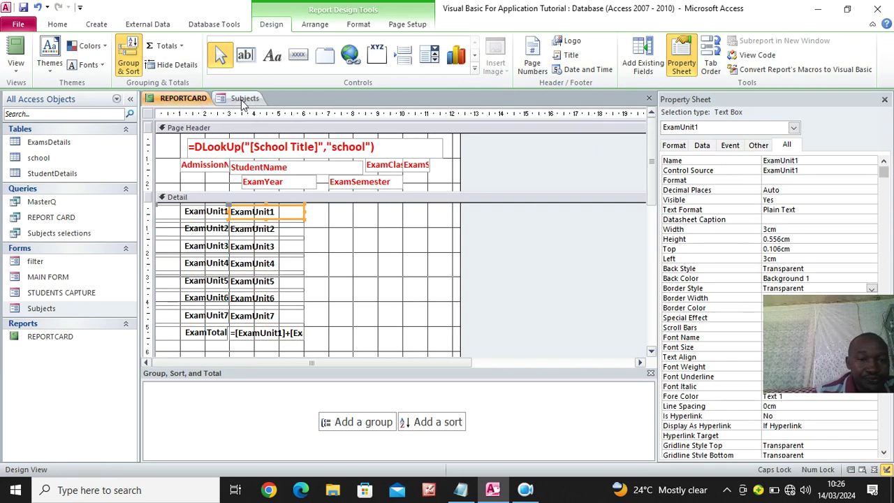
Close all open objects, saving the Subjects form
right_click(169, 103)
click(213, 139)
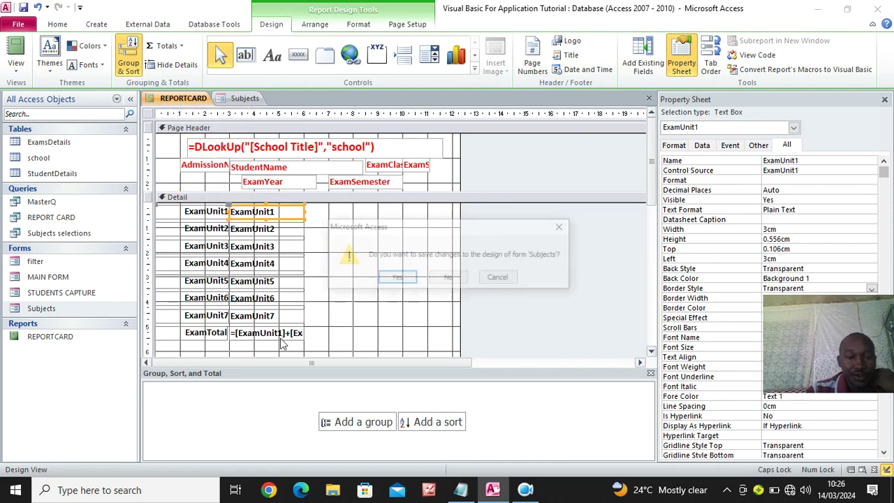
click(397, 279)
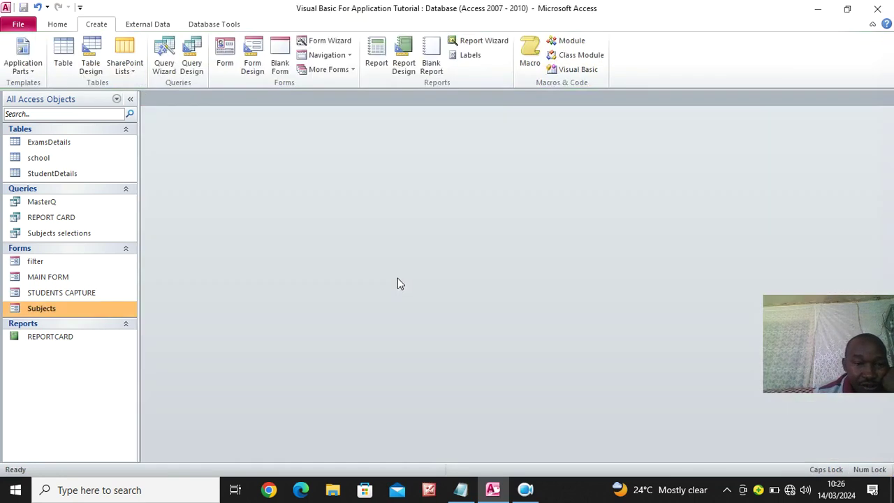
Open the ExamsDetails table in Design View
click(56, 145)
right_click(56, 144)
click(136, 164)
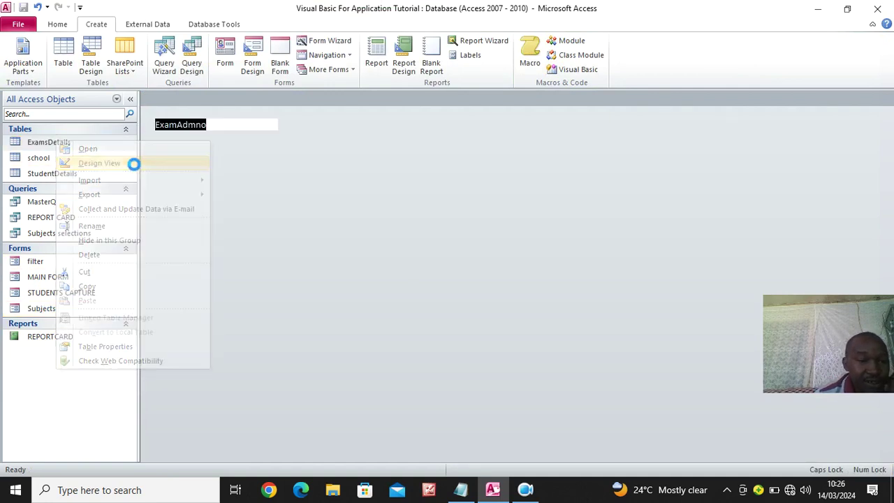
Leave the ExamYear field with no default value
click(317, 188)
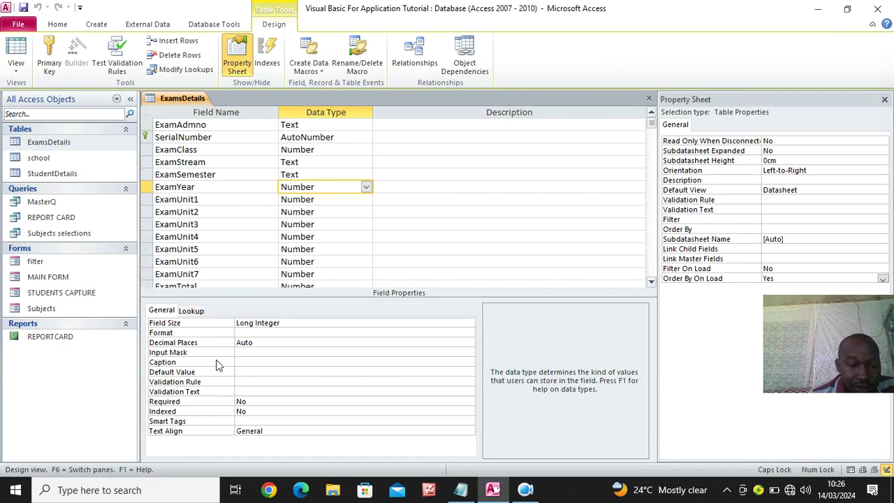
click(244, 372)
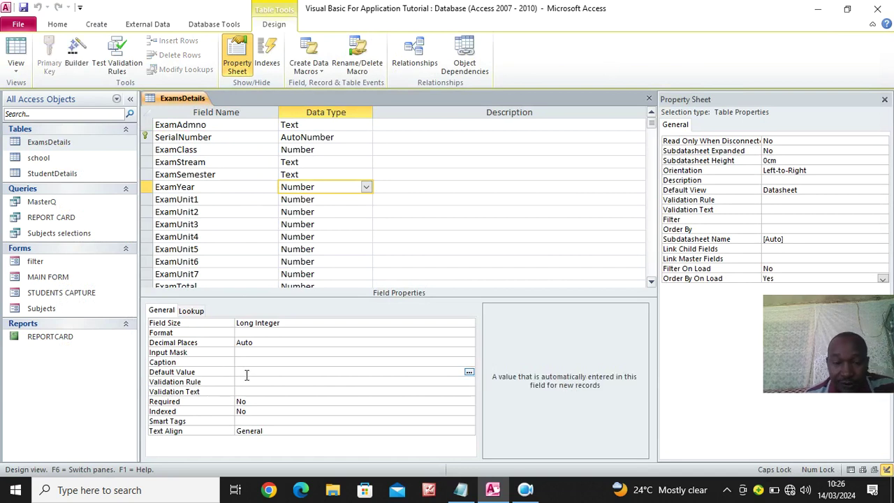
text(0)
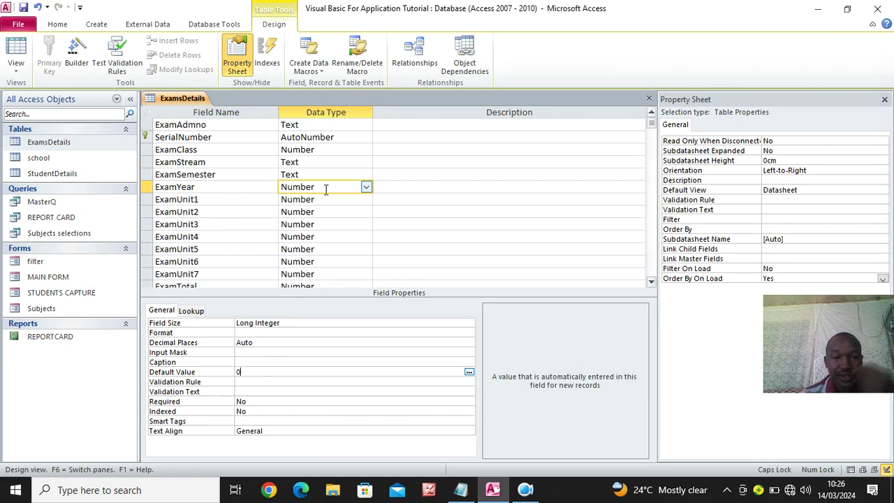
key(BackSpace)
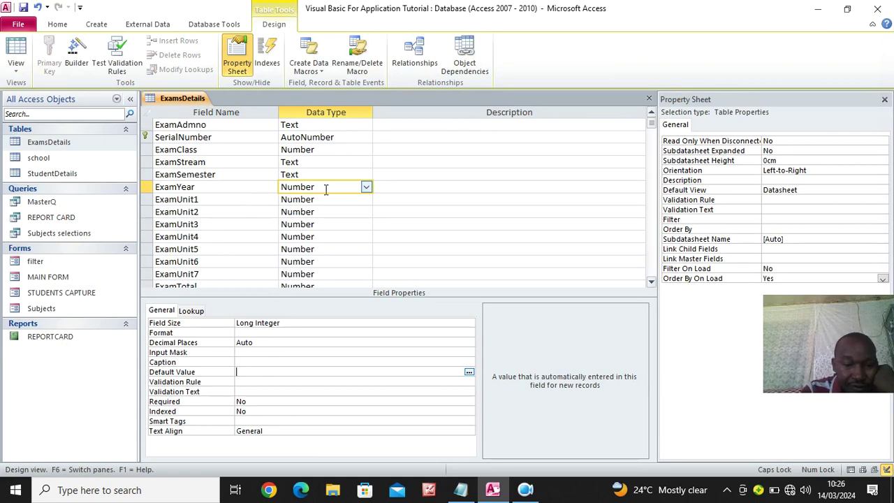
Check the Default Value of ExamUnit1 through ExamUnit5
click(318, 201)
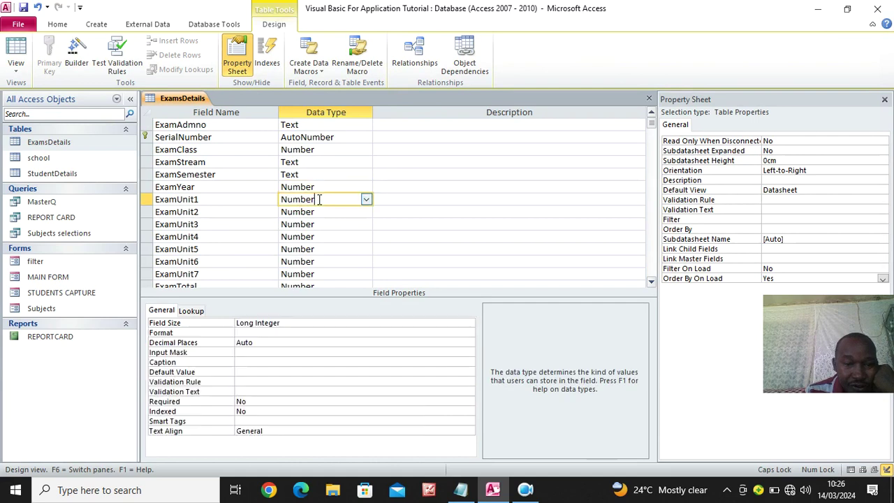
click(246, 369)
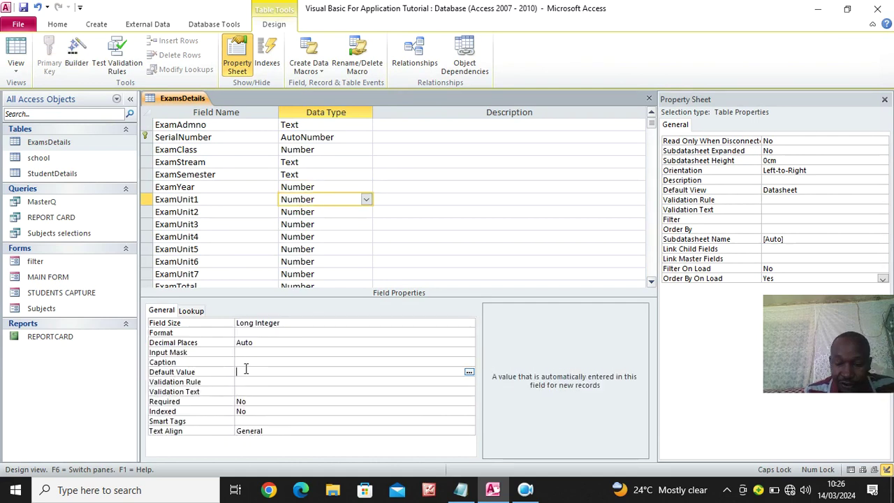
click(327, 216)
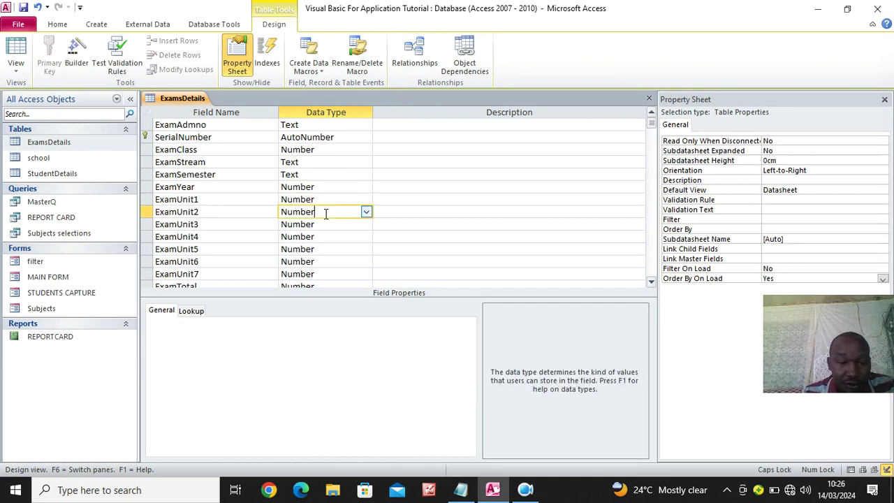
click(249, 371)
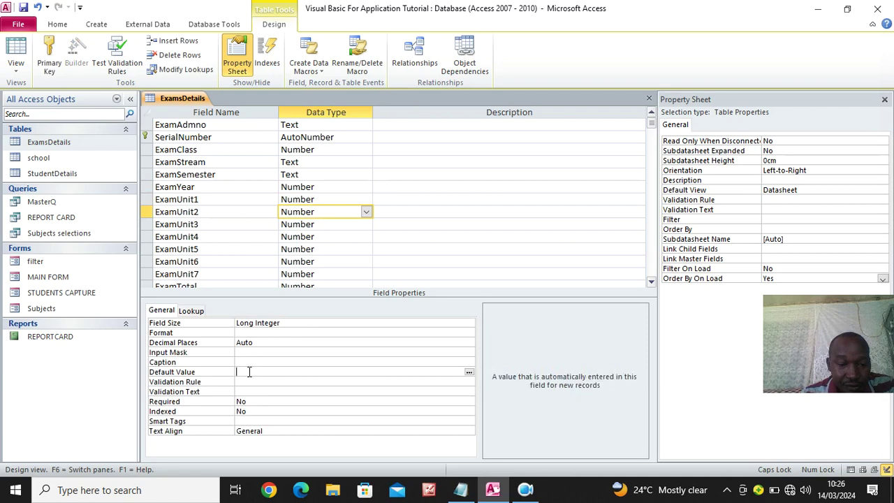
click(317, 225)
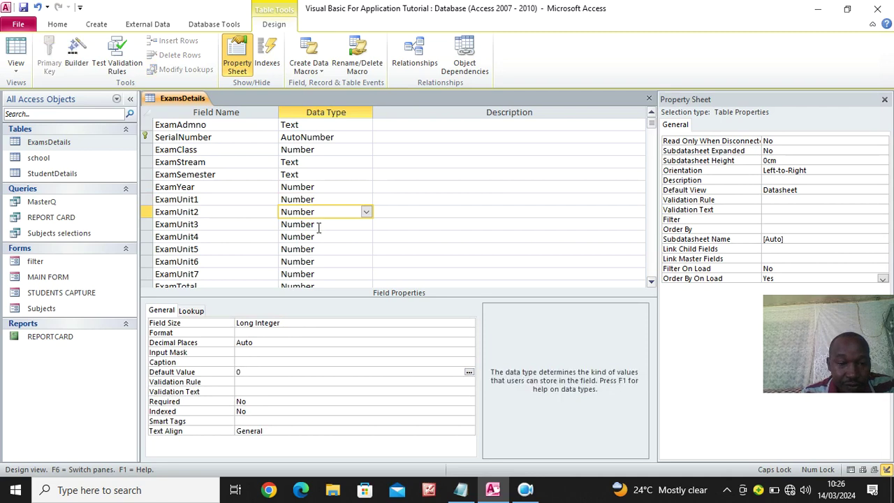
click(243, 372)
click(316, 237)
click(316, 237)
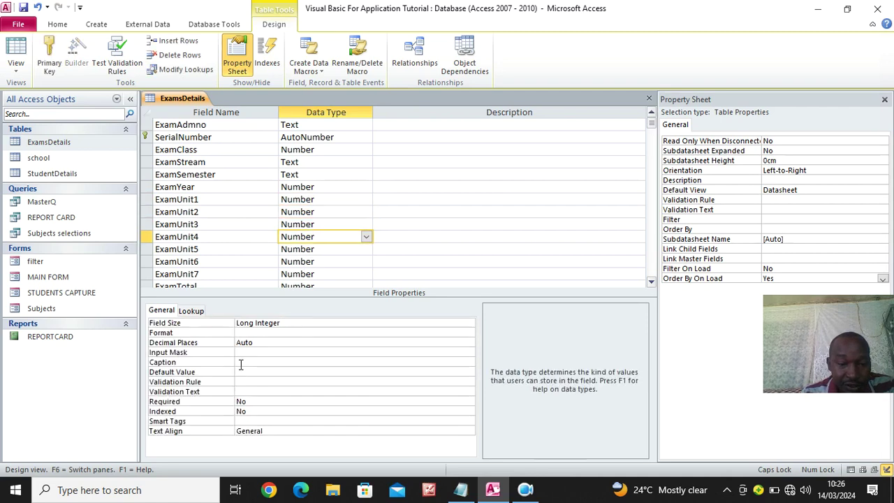
click(243, 372)
click(314, 250)
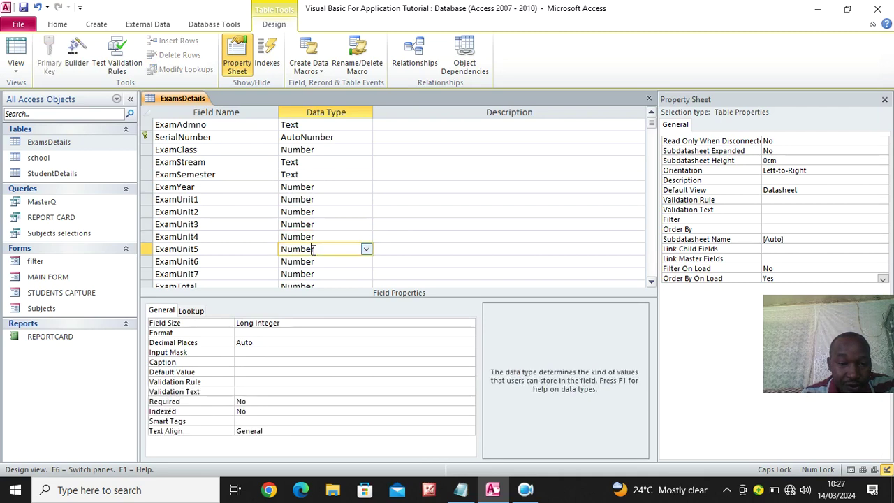
click(242, 372)
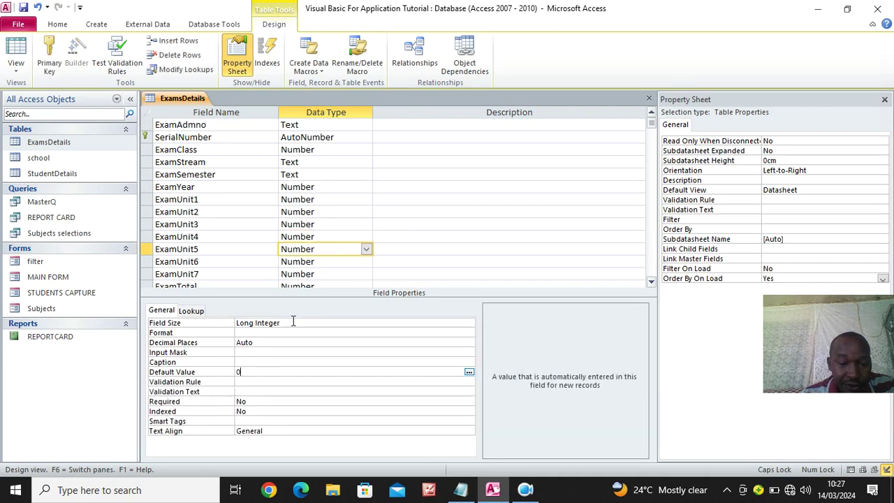
Give ExamUnit6, ExamUnit7 and ExamTotal a default of 0, then close all open objects
click(318, 262)
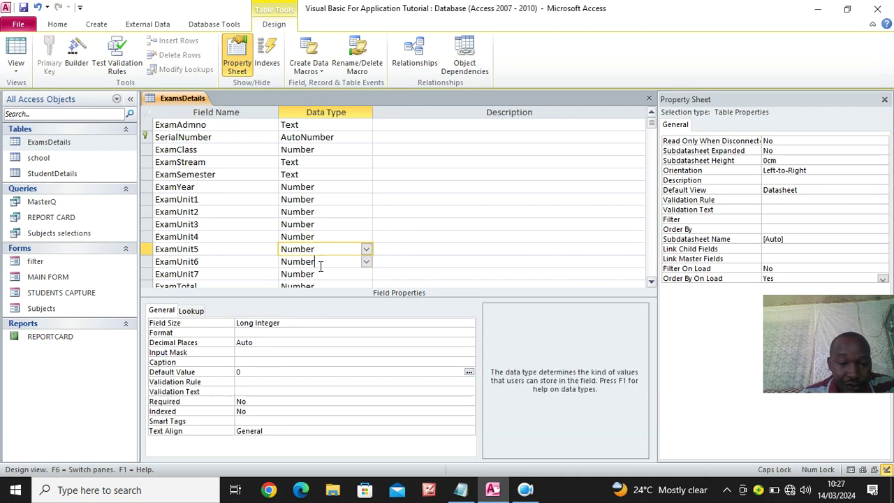
click(244, 371)
text(0)
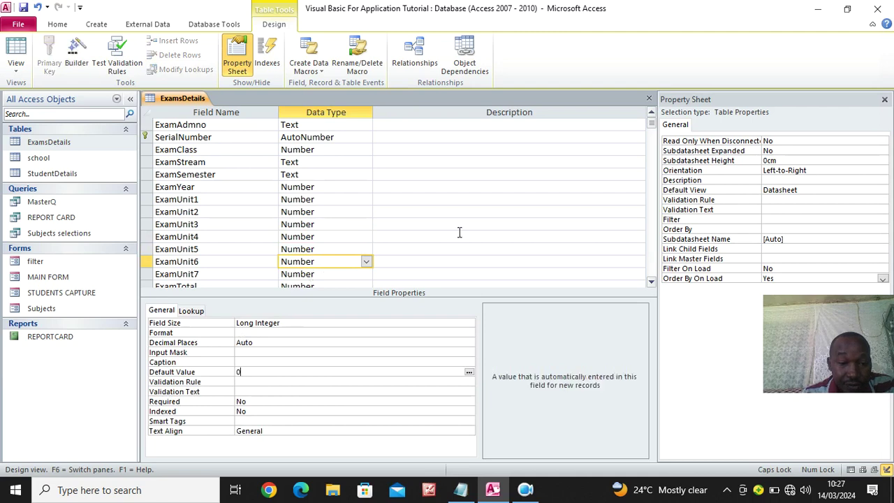
scroll(435, 233, down, 1)
click(331, 237)
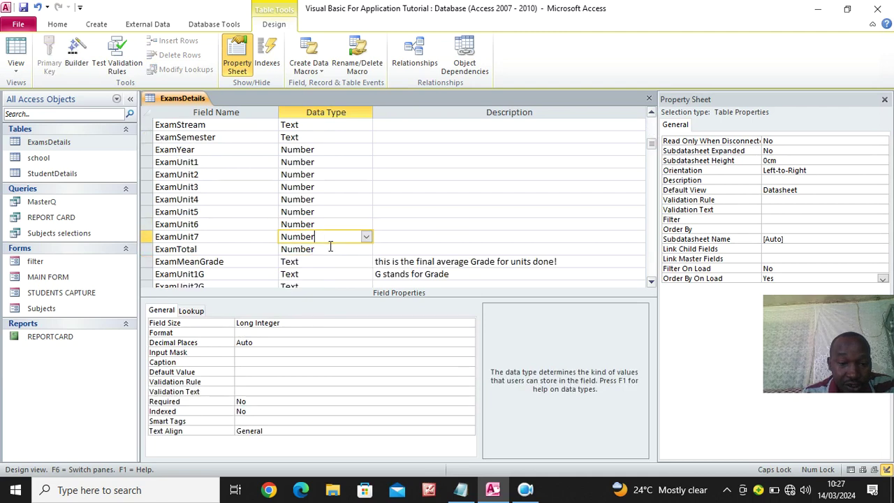
click(238, 372)
text(0)
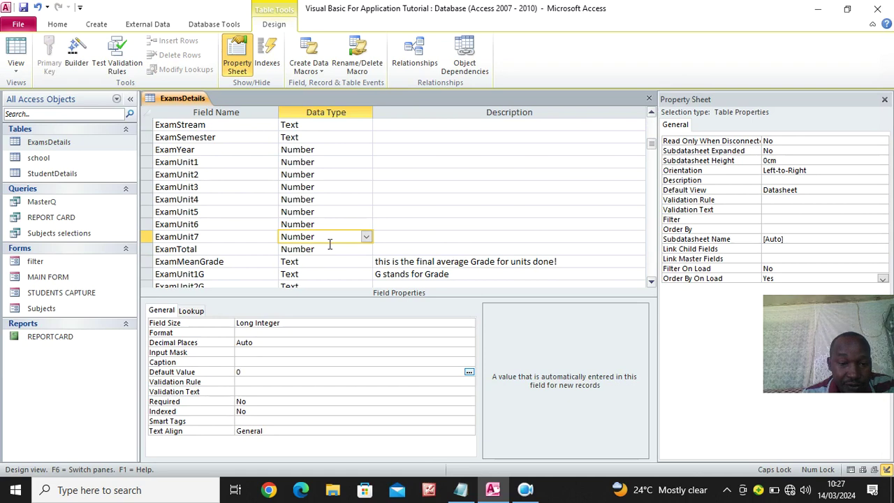
click(323, 250)
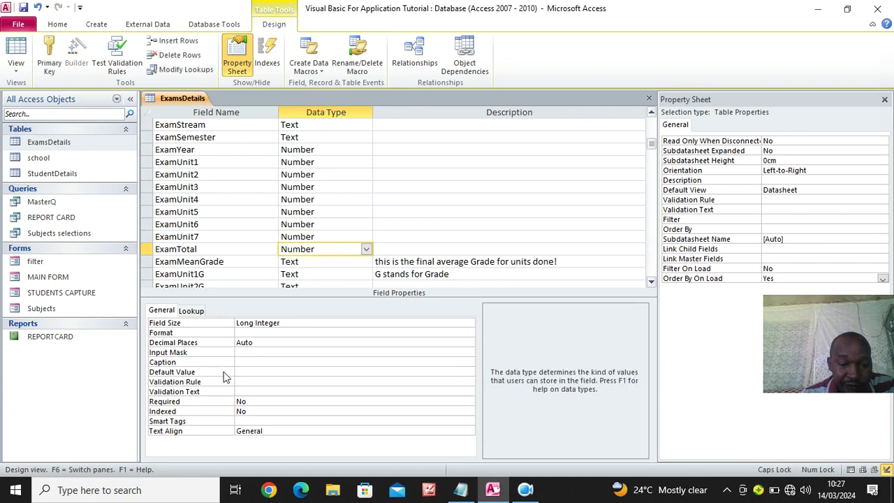
click(248, 372)
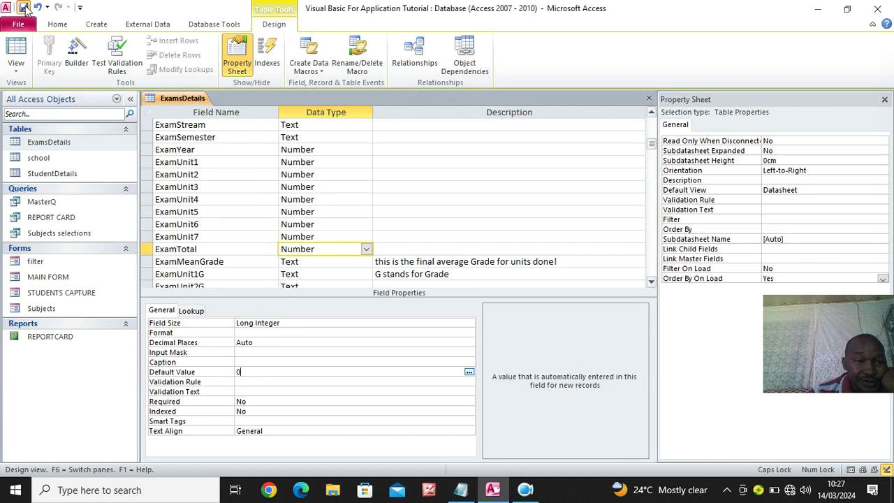
right_click(180, 97)
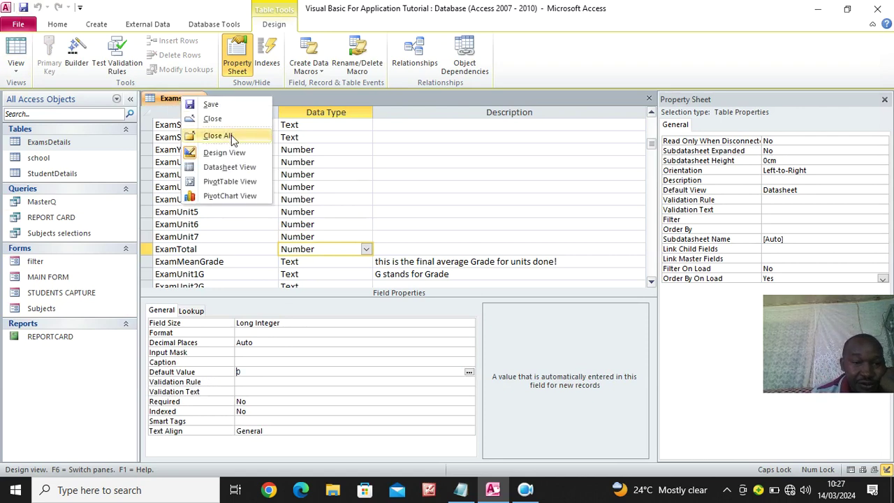
click(232, 139)
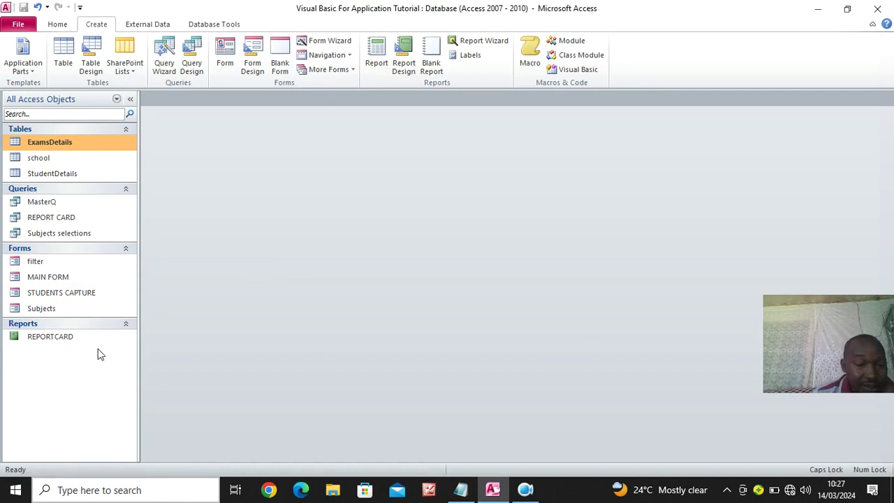
Copy the filter form, paste it as a new form named Report, and bring up the REPORT CARD query's shortcut menu
right_click(38, 263)
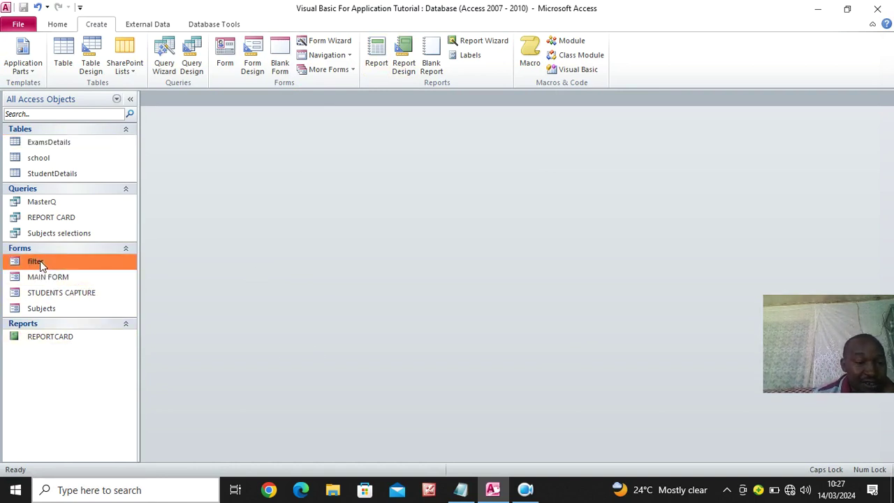
click(72, 392)
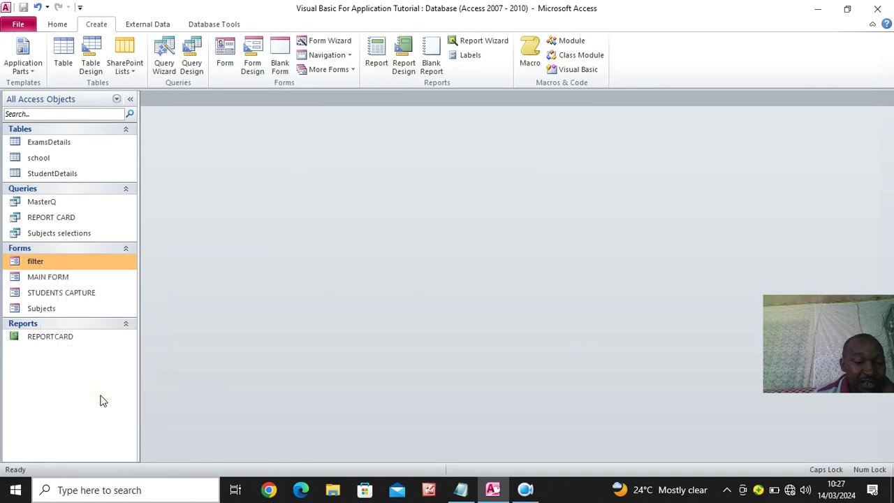
right_click(104, 292)
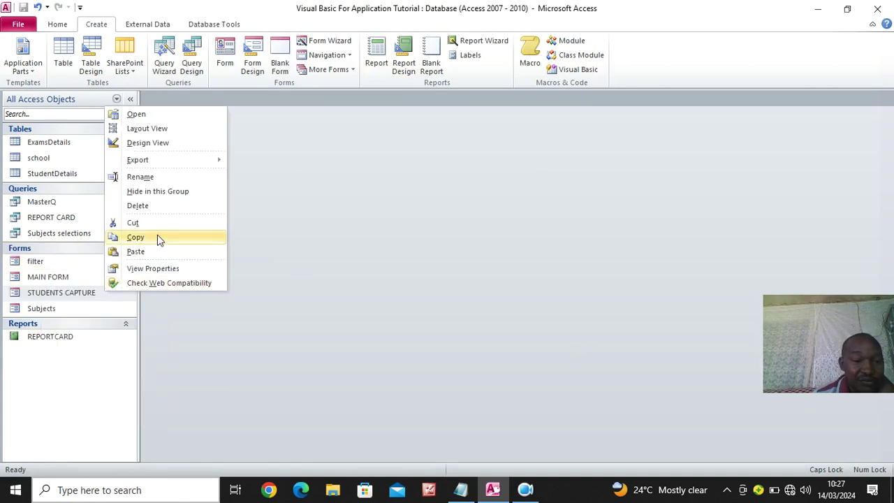
click(160, 251)
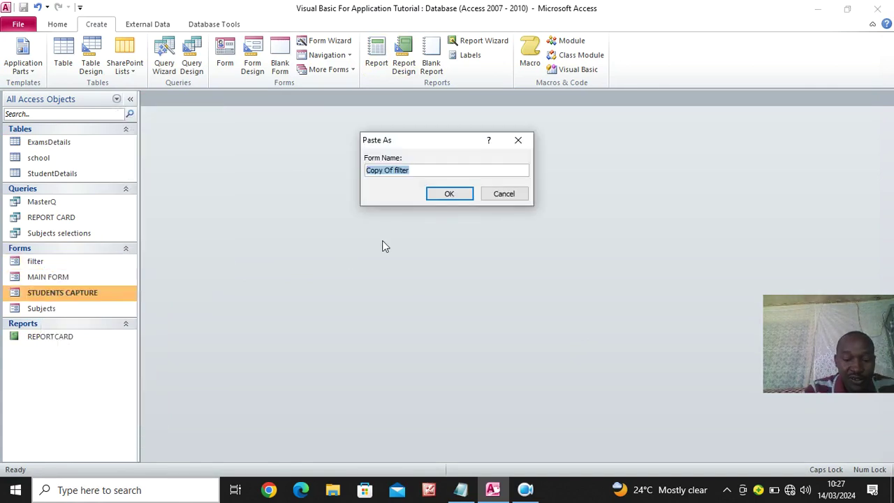
text(RE)
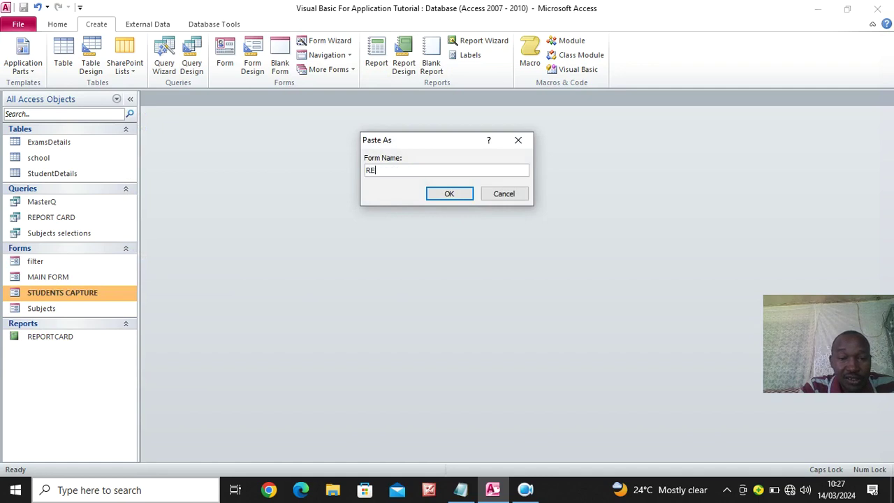
key(Caps_Lock)
text(eport)
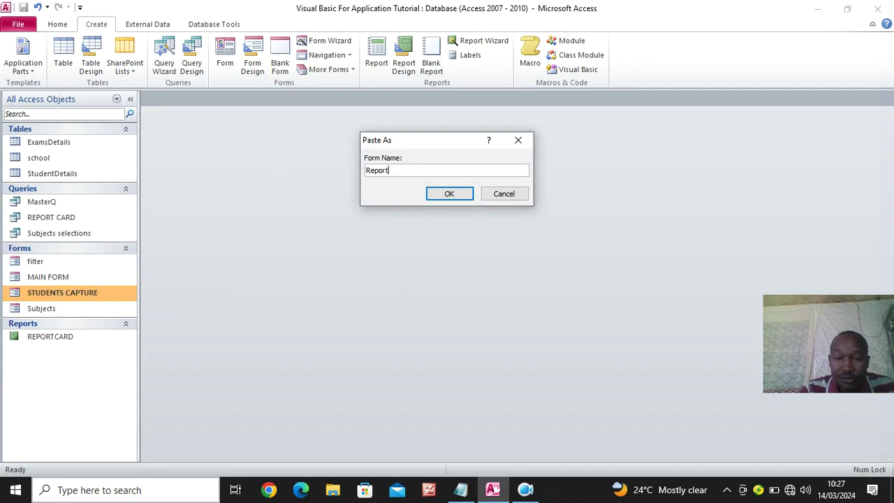
key(Return)
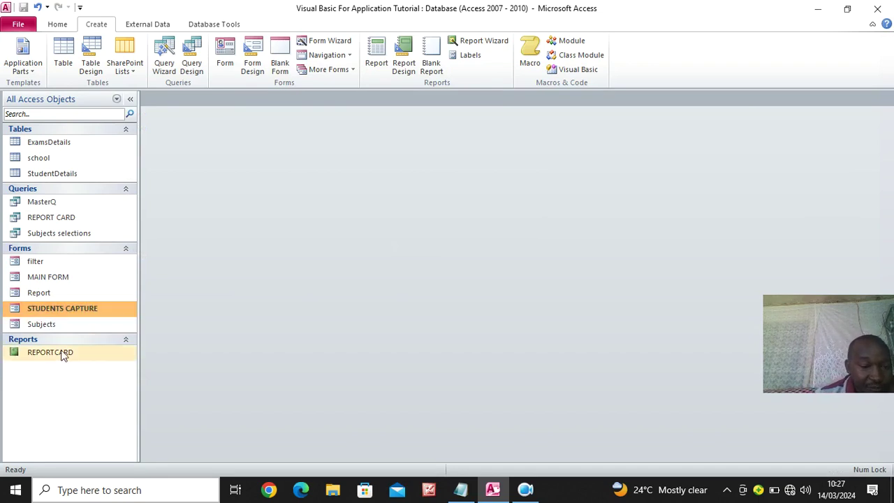
click(62, 358)
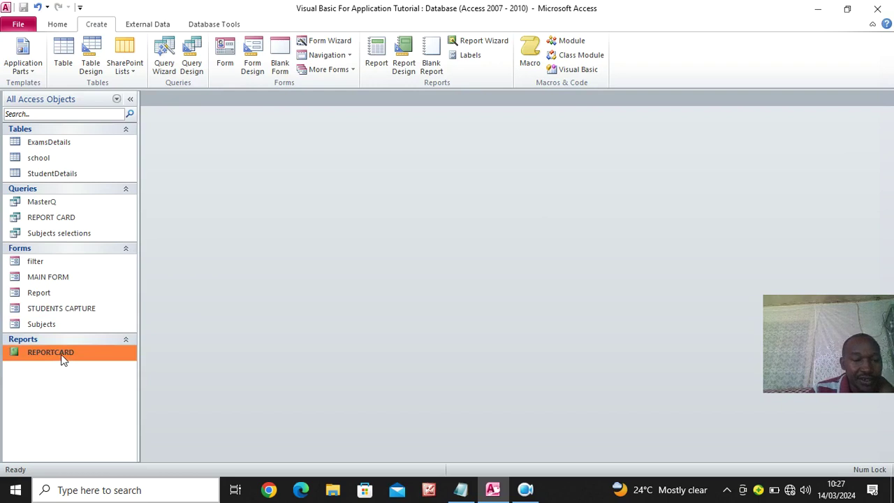
right_click(64, 219)
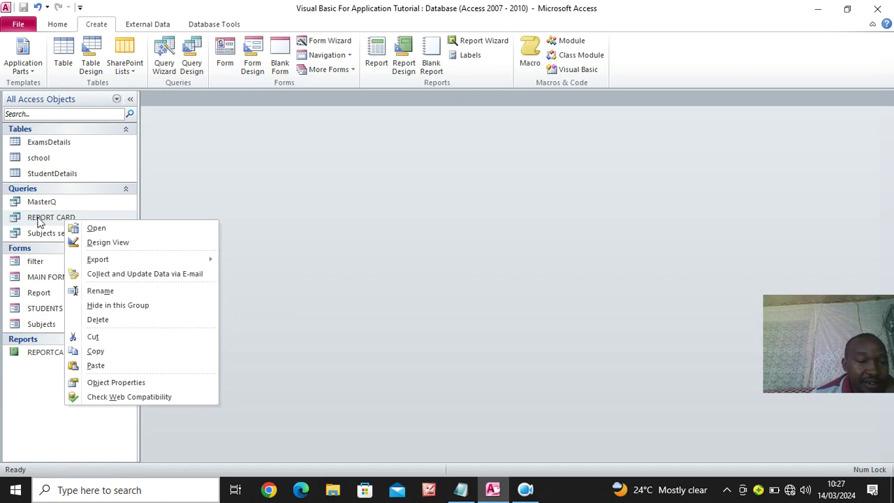
Open REPORT CARD in Design View and point the StudentClass and StudentStream criteria to [Report]
click(115, 244)
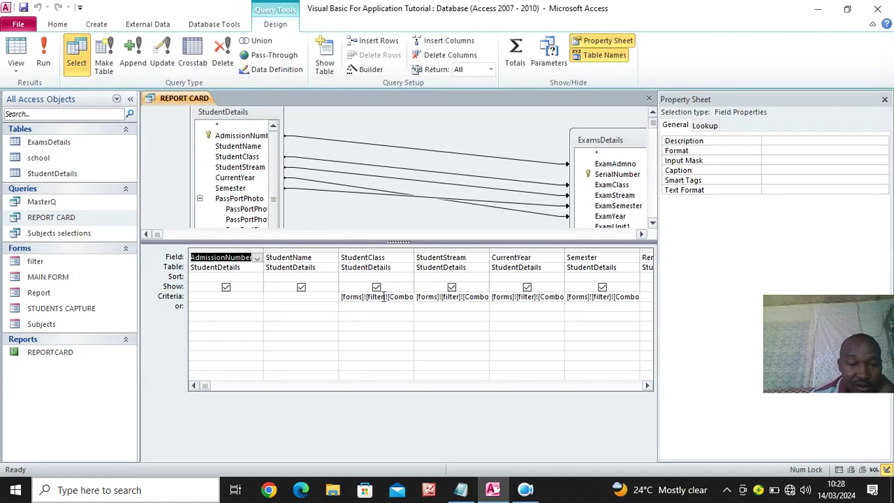
click(383, 296)
key(BackSpace)
key(BackSpace)
key(BackSpace)
key(BackSpace)
key(BackSpace)
key(BackSpace)
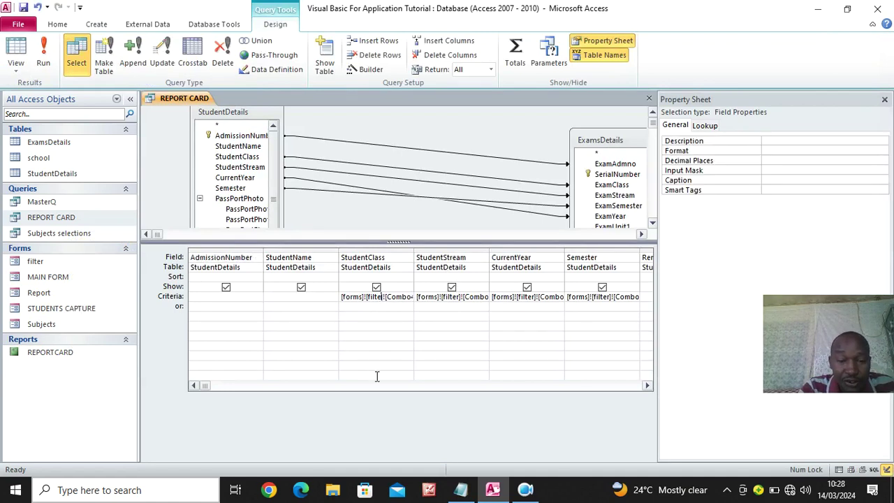
text(r)
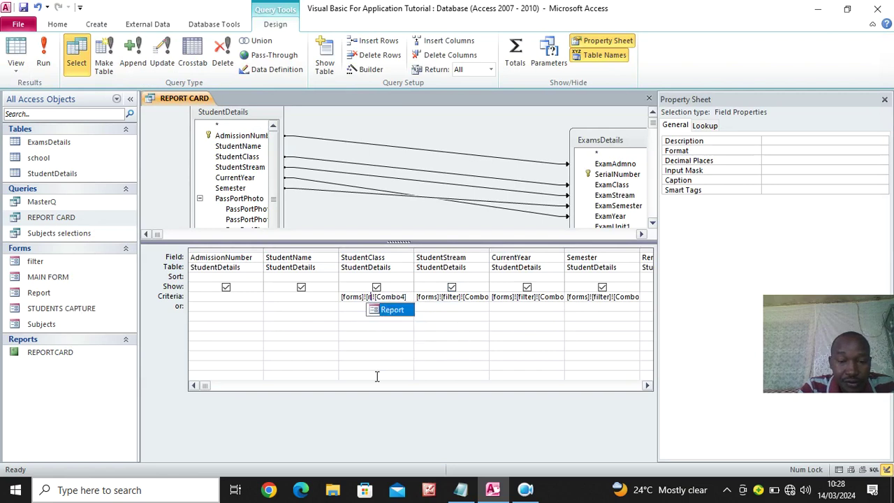
key(Tab)
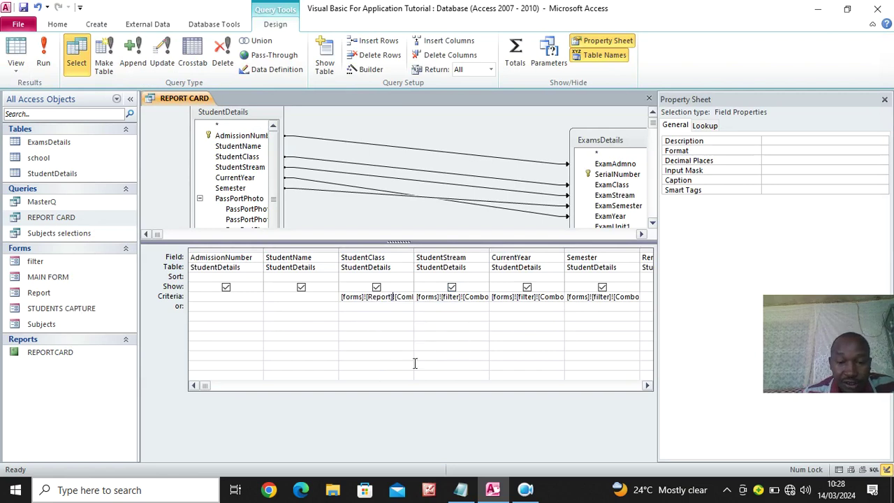
click(458, 297)
key(BackSpace)
key(BackSpace)
key(BackSpace)
key(BackSpace)
key(BackSpace)
key(BackSpace)
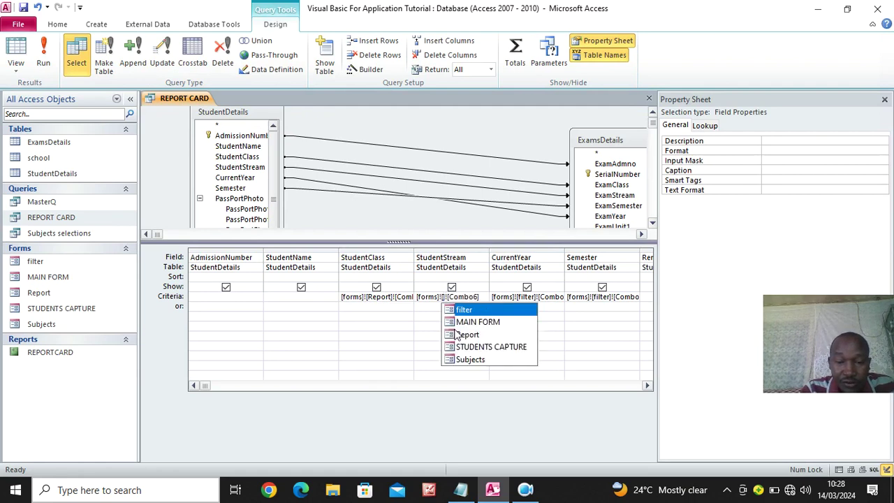
key(Down)
key(Down)
key(Tab)
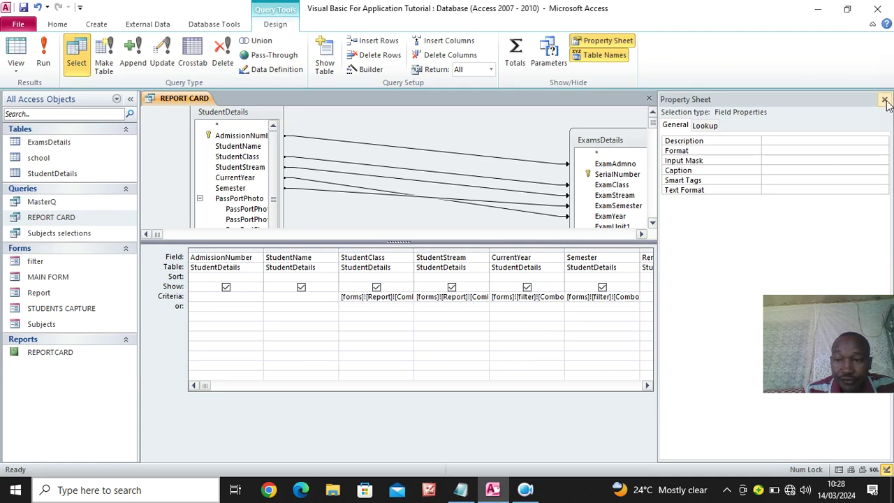
Close the Property Sheet and point the CurrentYear and Semester criteria to [Report]
click(884, 99)
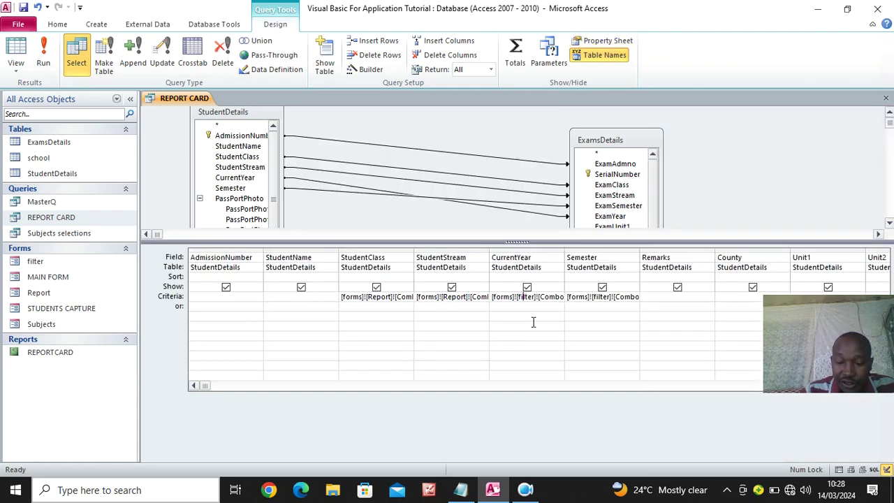
key(BackSpace)
key(BackSpace)
key(BackSpace)
key(BackSpace)
key(BackSpace)
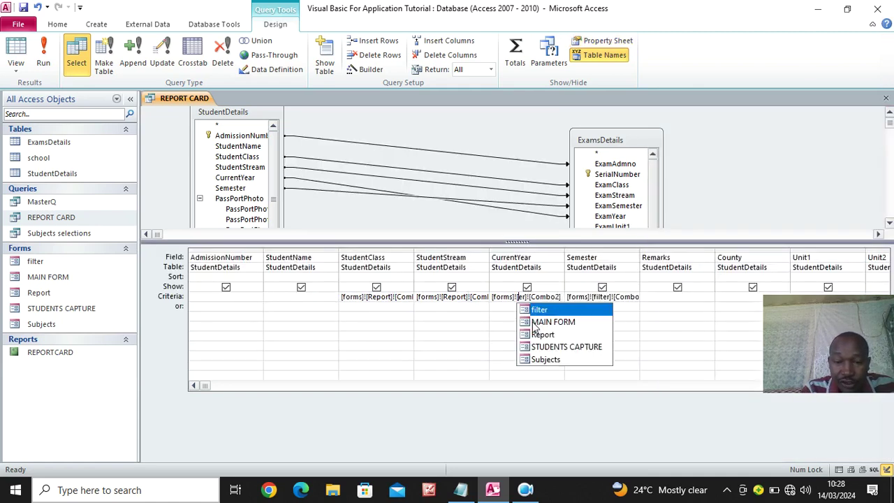
key(BackSpace)
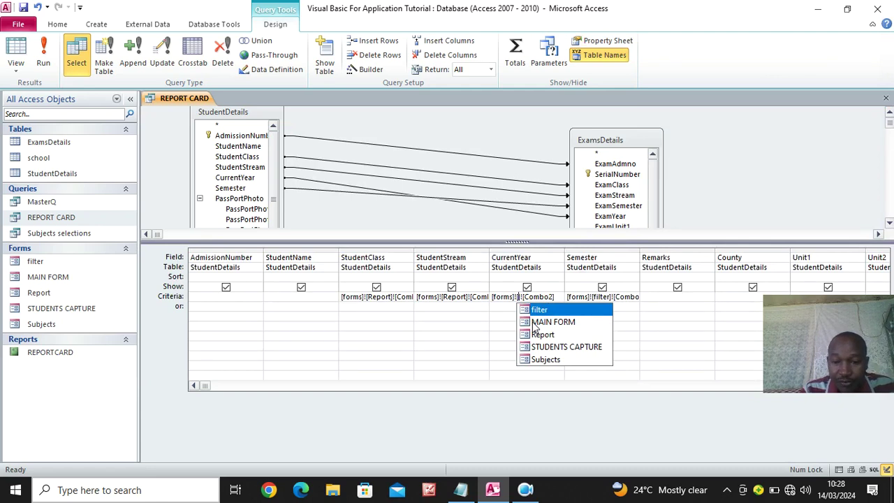
text(R)
key(Tab)
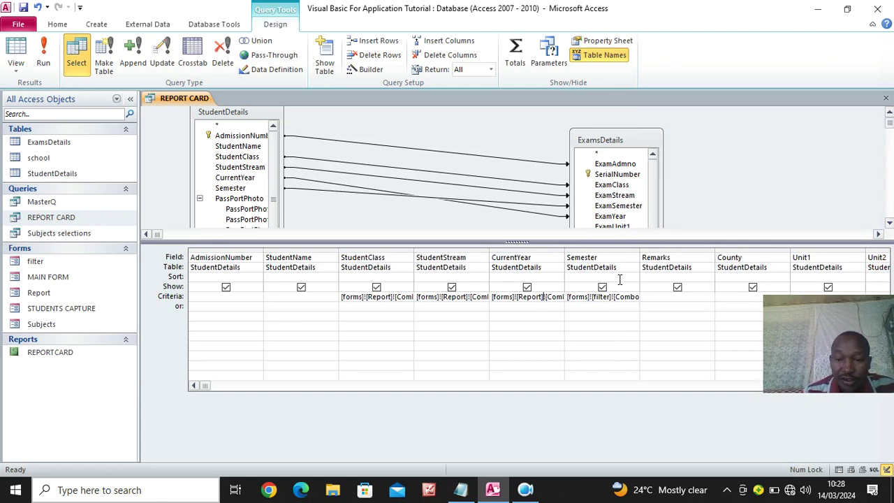
key(BackSpace)
key(BackSpace)
key(BackSpace)
key(BackSpace)
key(BackSpace)
key(BackSpace)
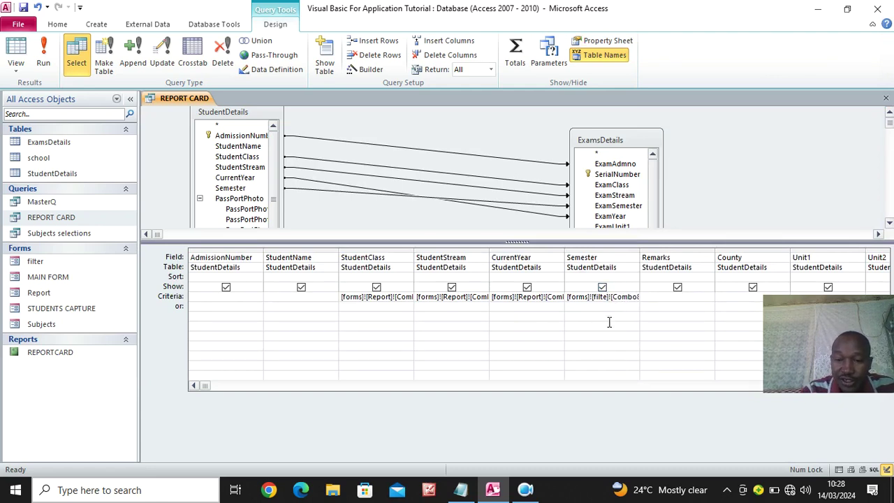
text(r)
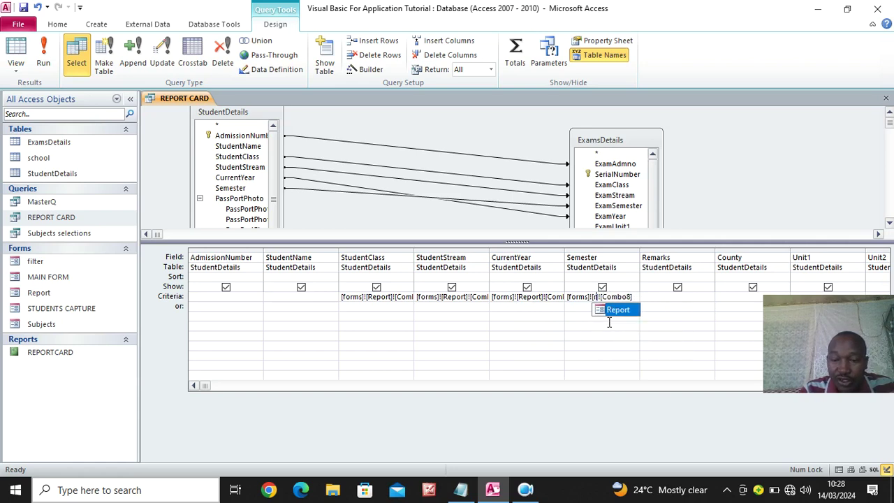
key(Tab)
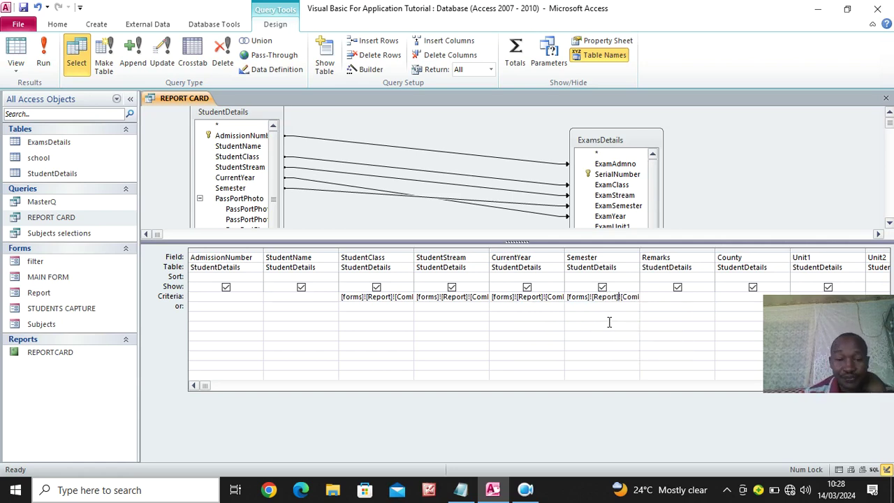
Save the REPORT CARD query and bring up its tab options
click(23, 8)
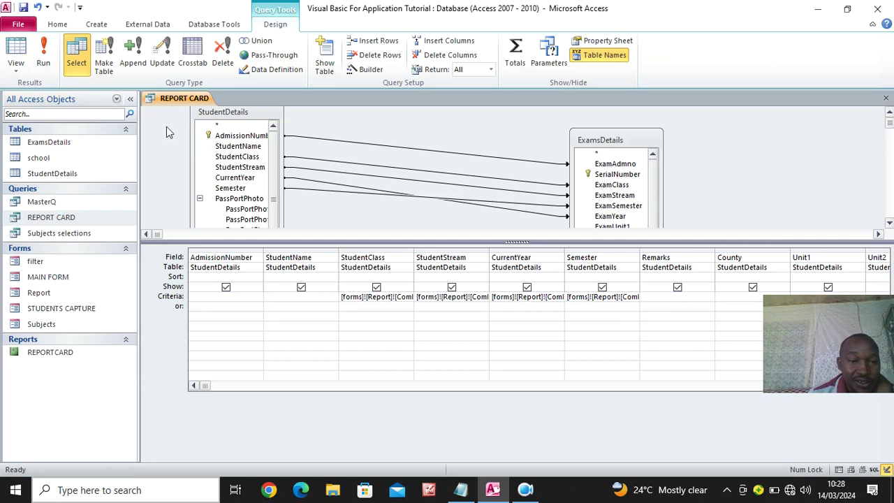
click(39, 294)
click(166, 100)
right_click(166, 100)
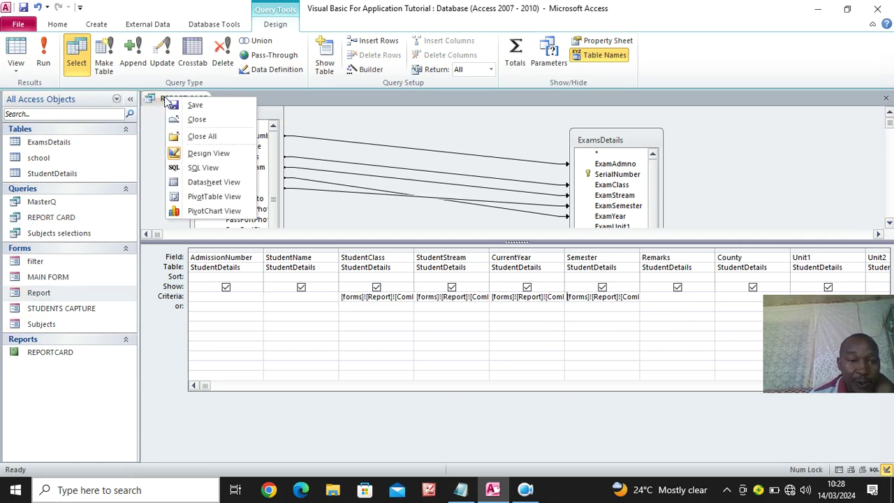
Close the REPORT CARD query and open the Report form in Design View
click(204, 118)
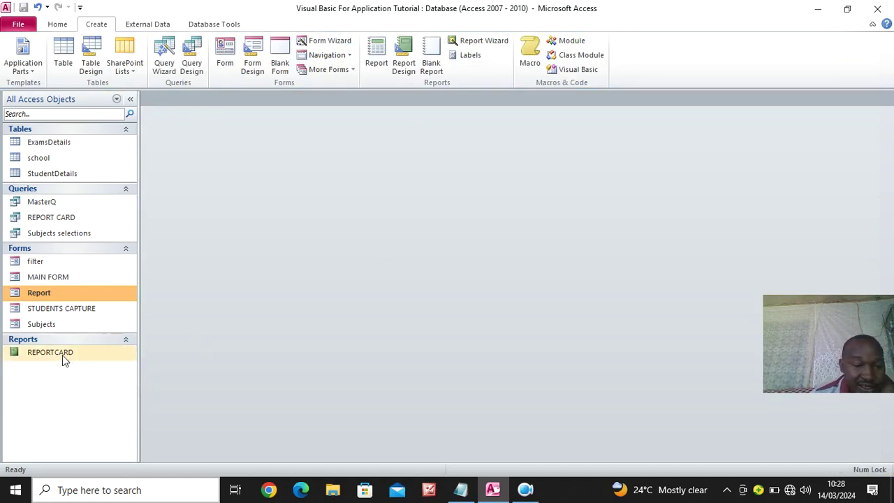
double_click(50, 296)
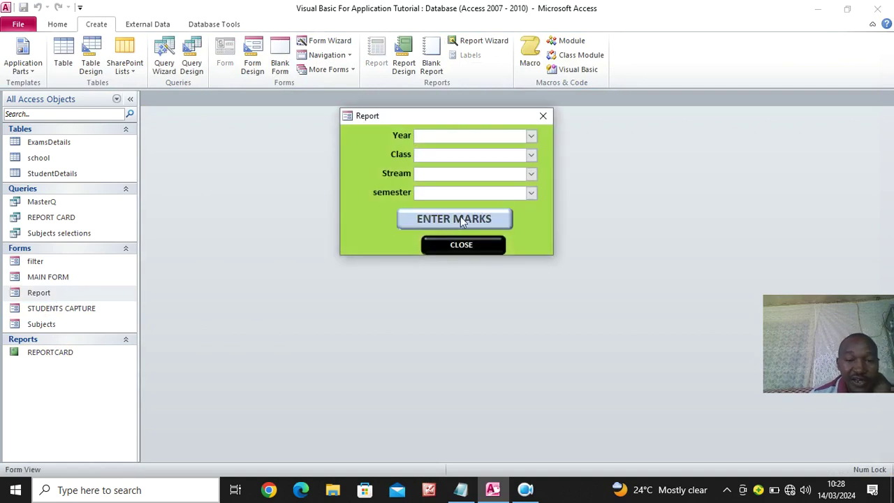
right_click(375, 136)
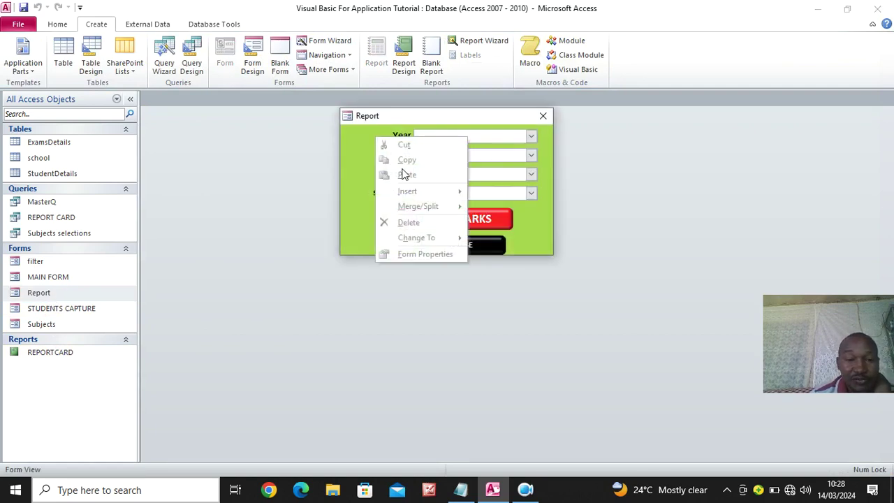
right_click(403, 116)
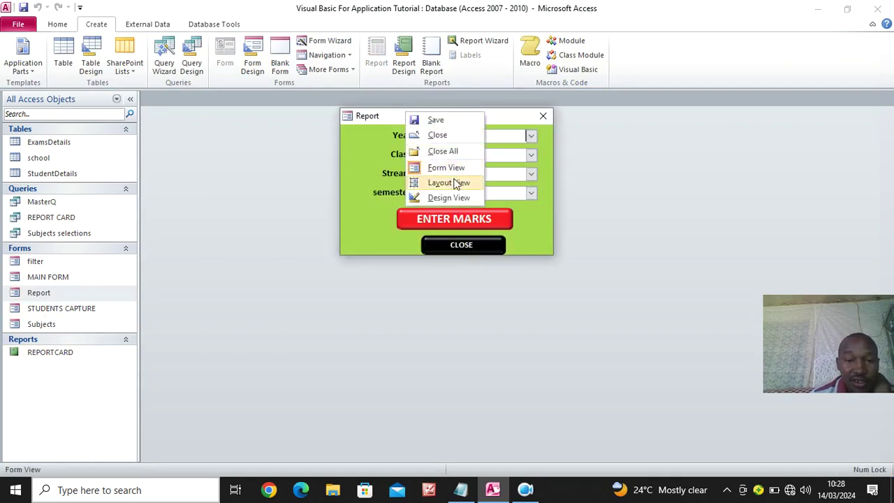
click(462, 198)
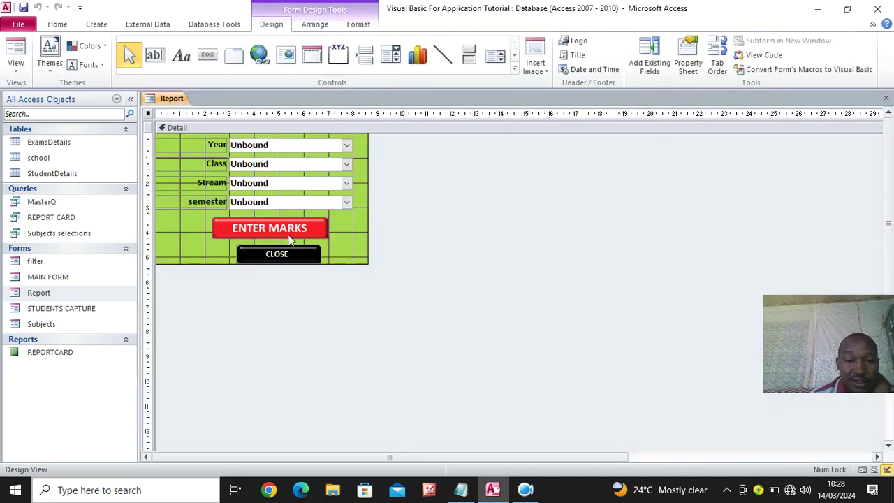
Change the ENTER MARKS button caption to VIEW REPORT CARD
drag(320, 229, 235, 225)
text(re)
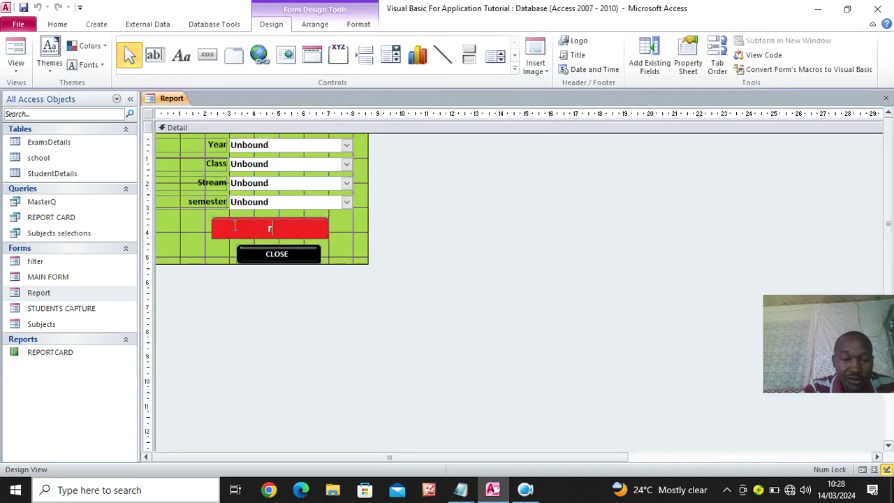
key(BackSpace)
key(BackSpace)
key(Caps_Lock)
text(VIEW REPORT CARD)
click(434, 235)
Make the form's Detail background light blue
right_click(351, 224)
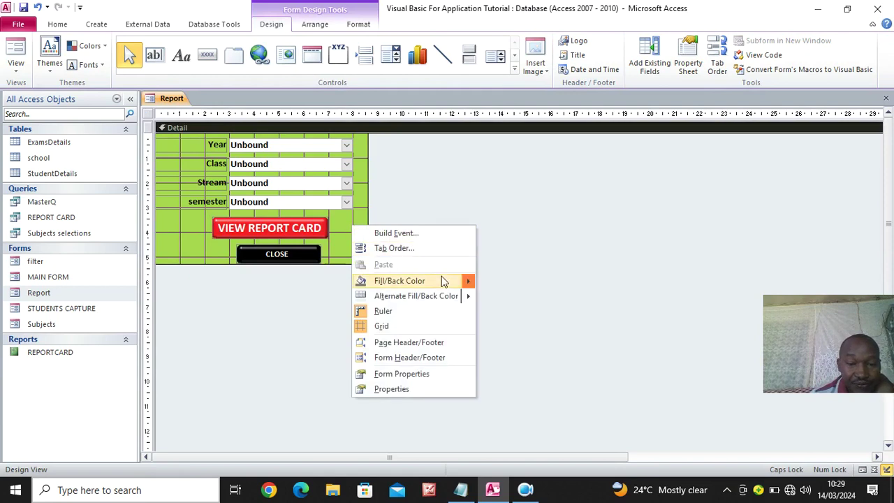
mouse_move(442, 278)
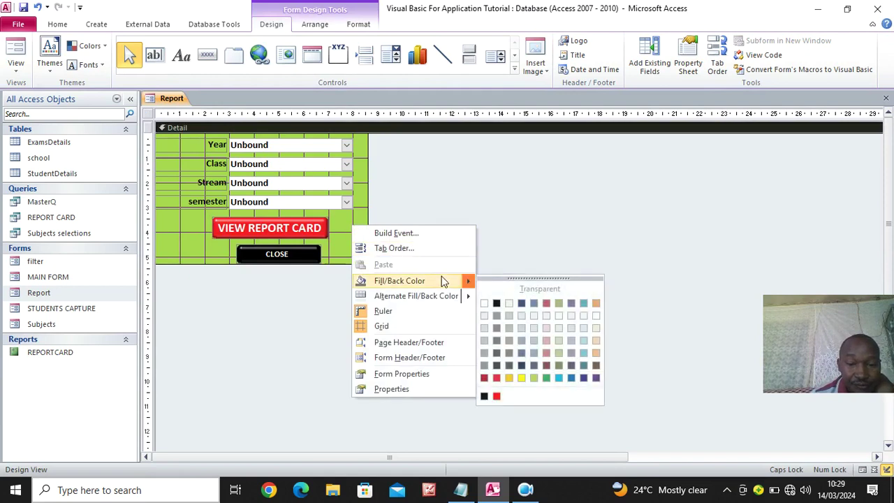
click(583, 354)
Set the VIEW REPORT CARD button's Shape Fill to black
click(281, 237)
click(358, 24)
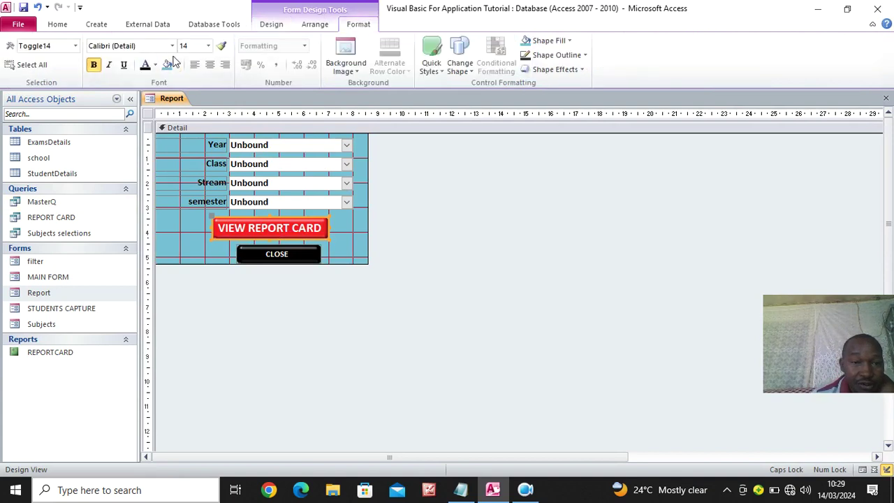
click(546, 42)
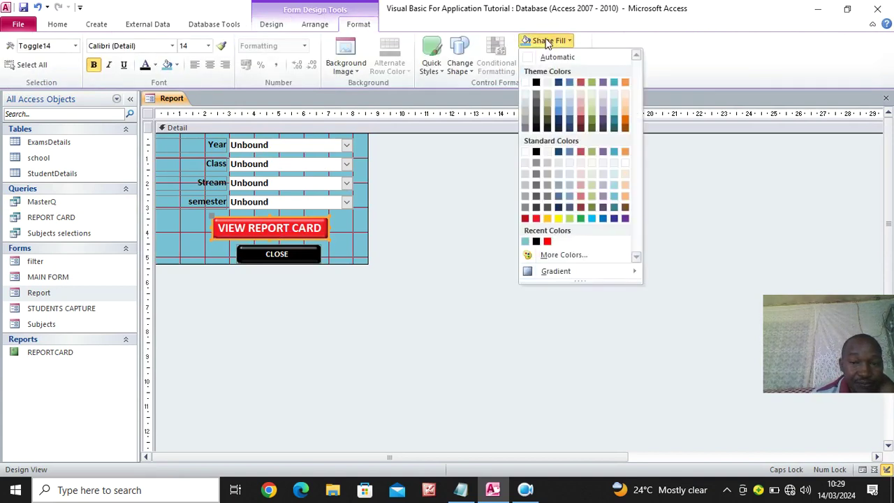
click(536, 242)
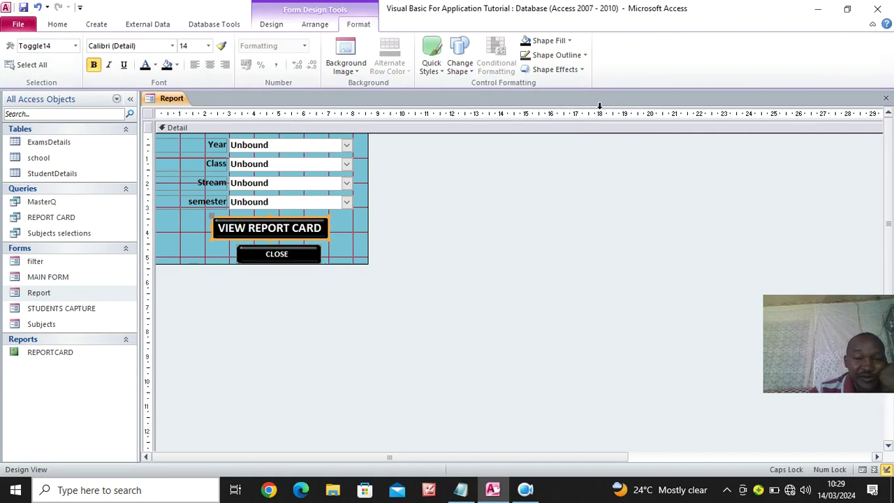
Reopen the Report form in Design View and show the VIEW REPORT CARD button's event properties
click(886, 98)
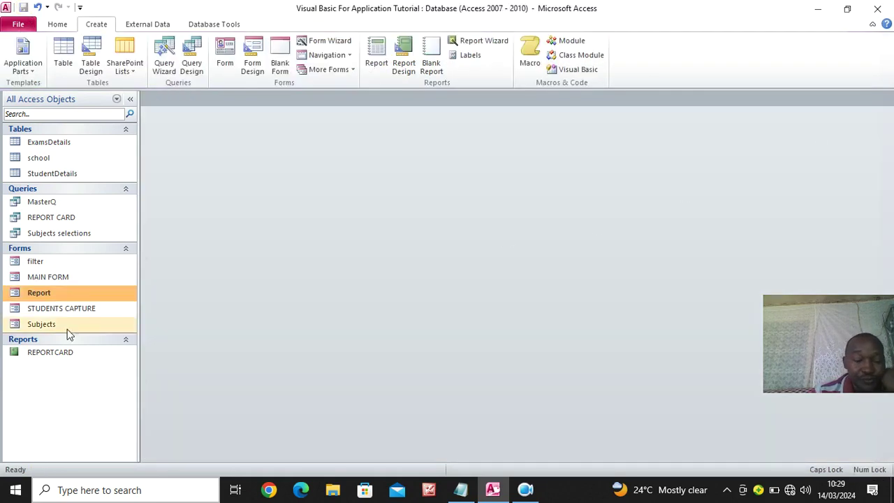
click(54, 355)
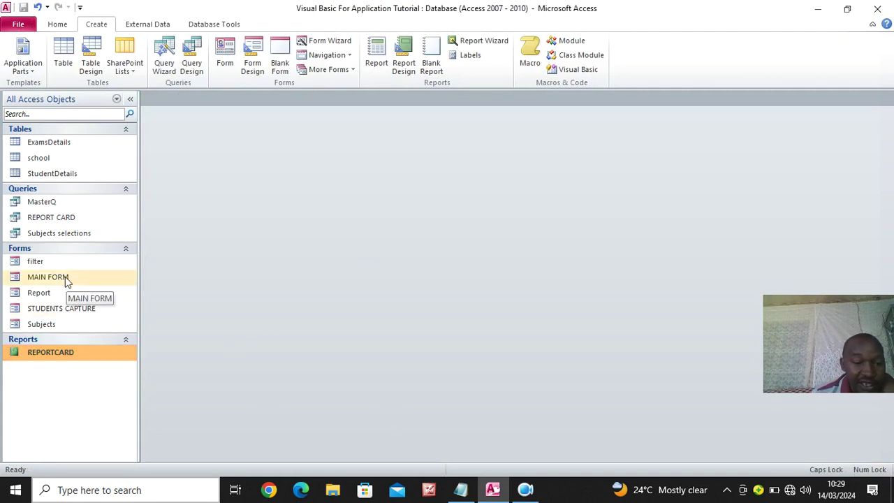
right_click(42, 296)
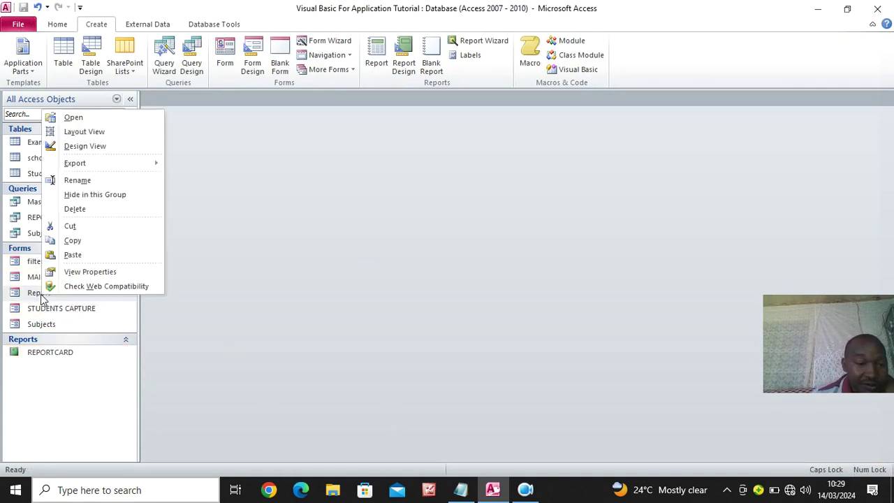
click(99, 146)
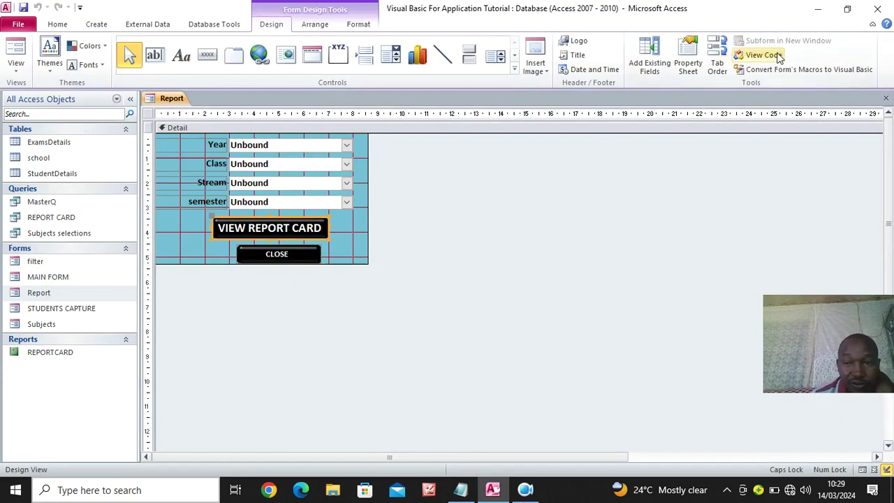
click(693, 62)
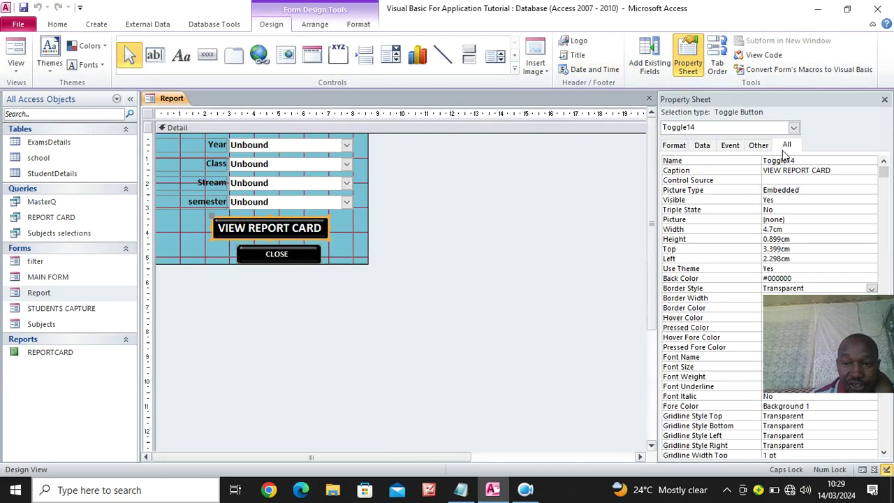
click(735, 145)
In Toggle14_Click, replace the OpenForm call with DoCmd.OpenReport "REPORTCARD", acViewPreview
click(882, 161)
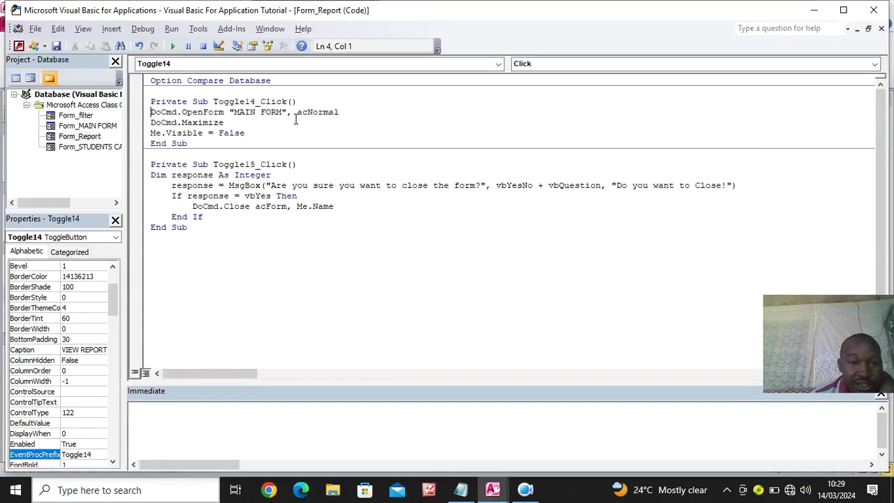
drag(344, 114, 182, 113)
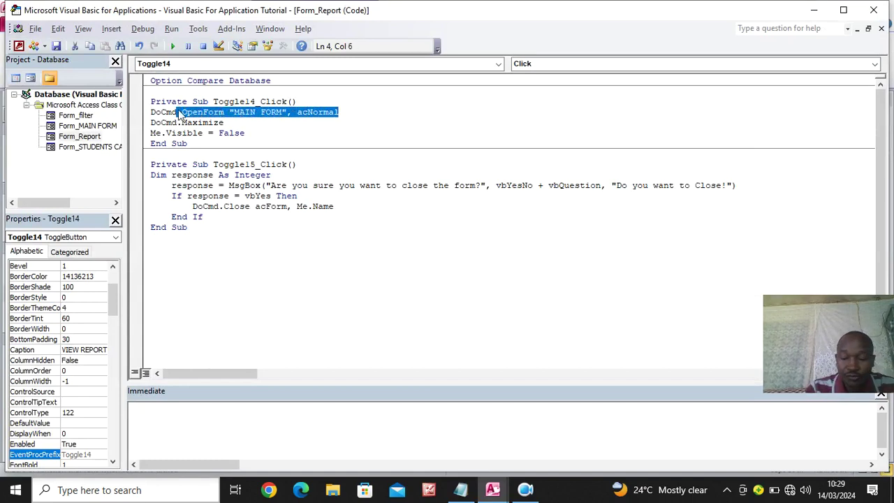
text(.)
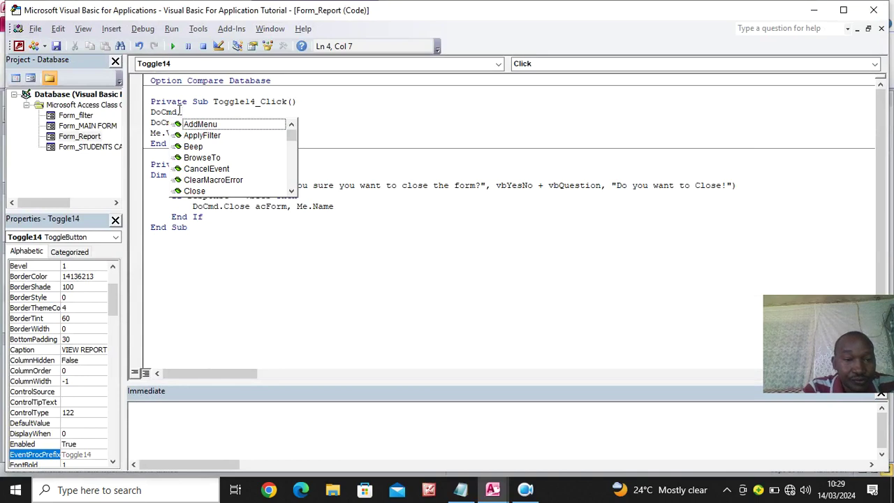
text(OPE)
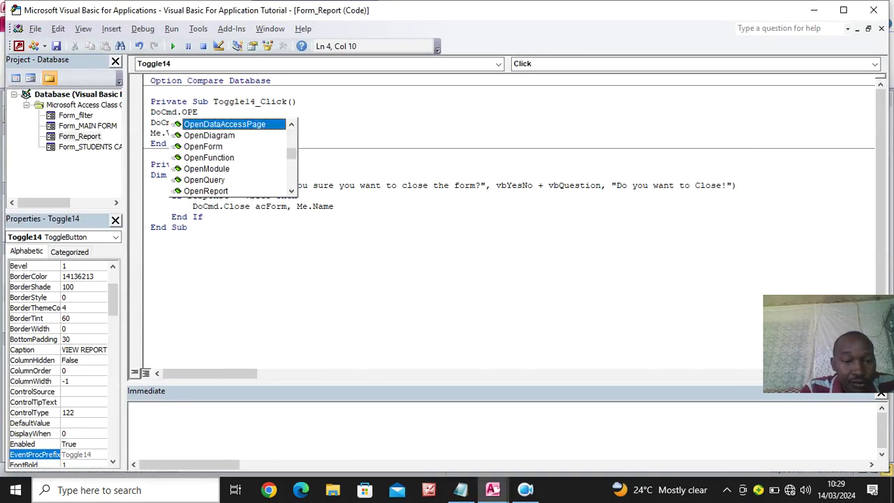
key(Down)
key(Down)
key(Down)
key(Down)
key(Down)
key(Down)
key(Tab)
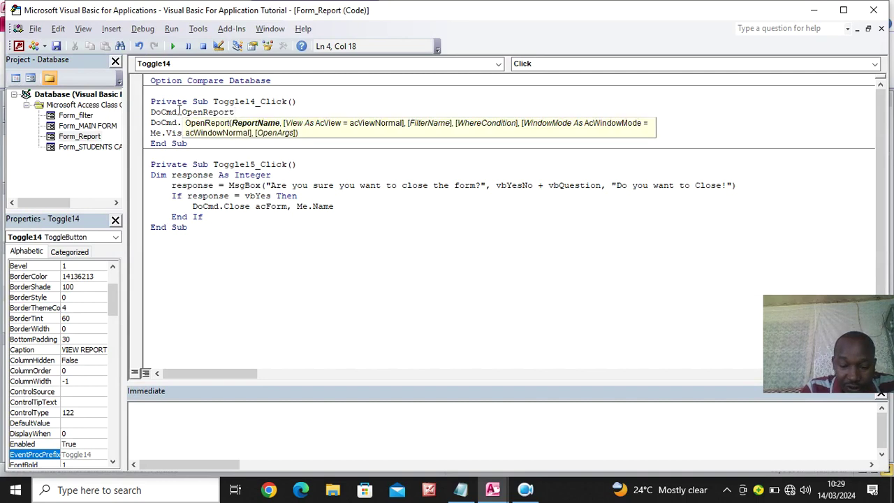
text(@)
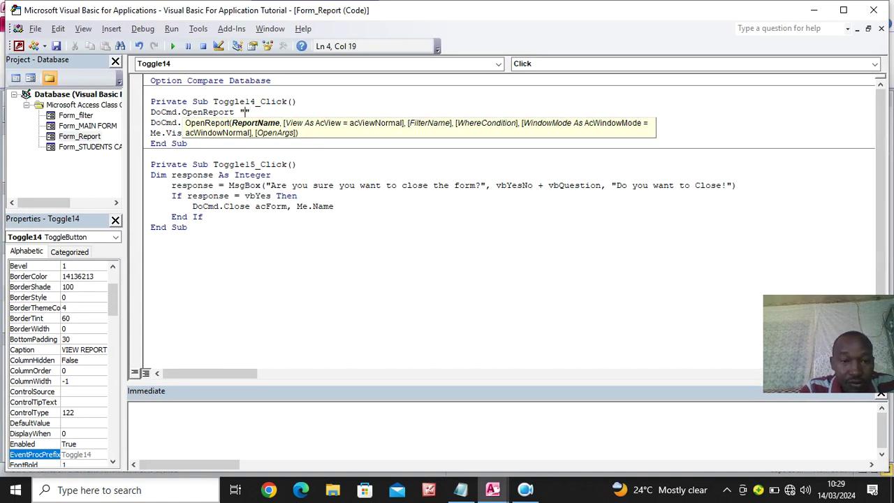
text(REPO)
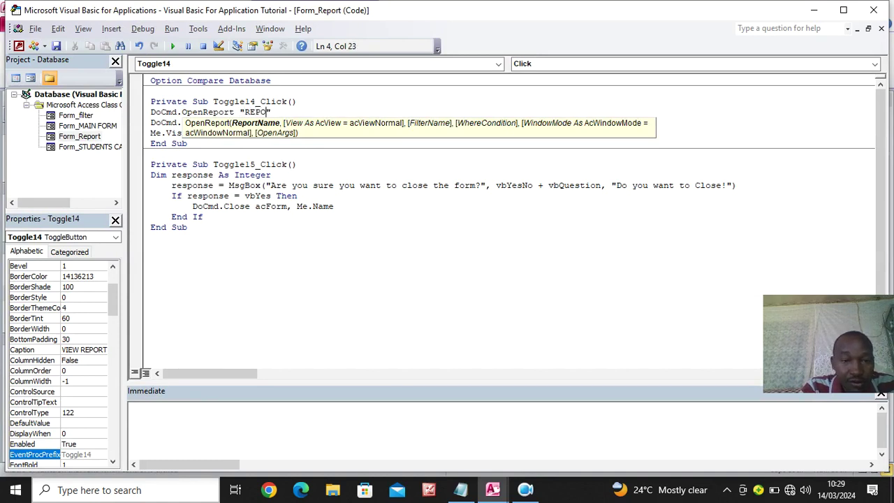
text(RTCARD")
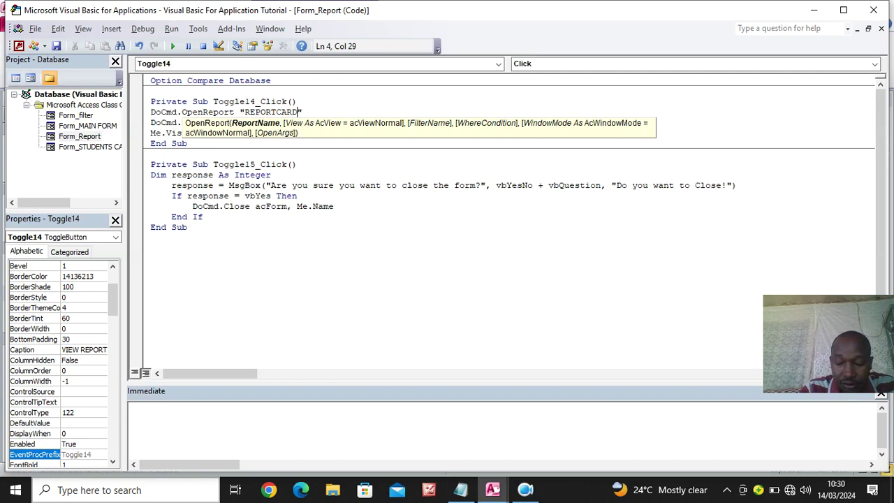
text(,)
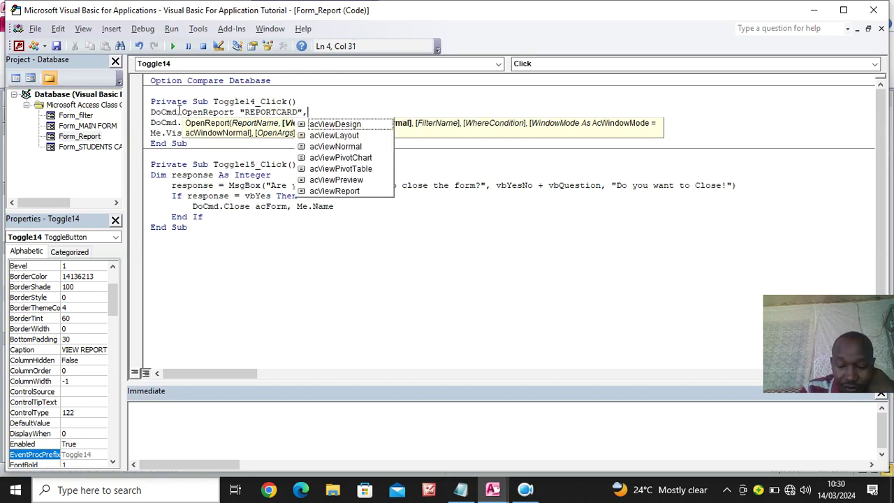
key(Down)
key(Down)
key(Down)
key(Down)
key(Down)
key(Down)
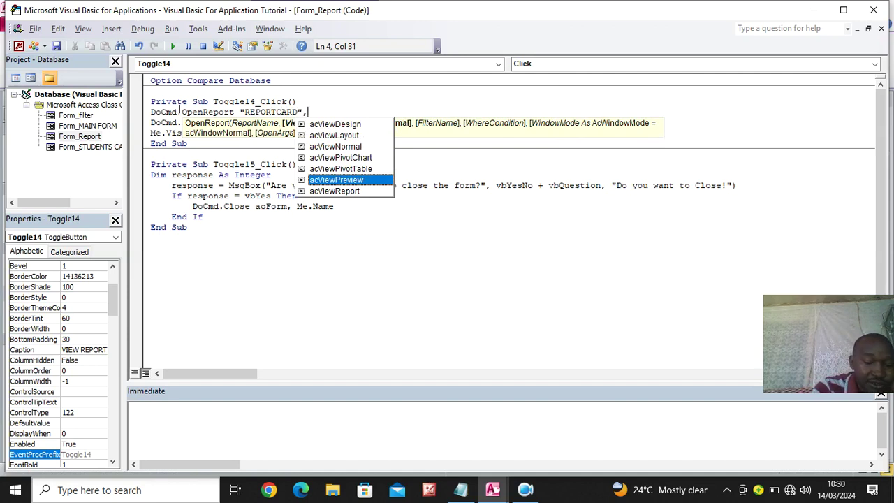
key(Tab)
click(264, 253)
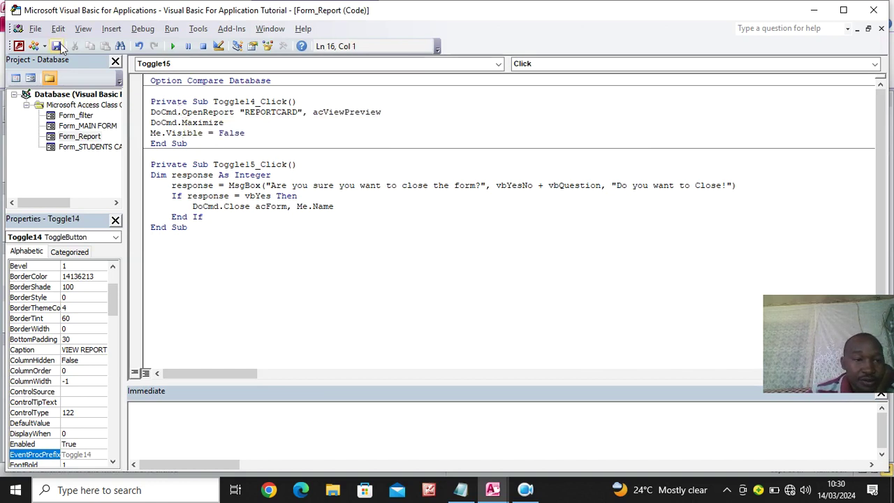
Run the Report form and pick Year 2024, class 1, stream N and Sem 1
click(881, 10)
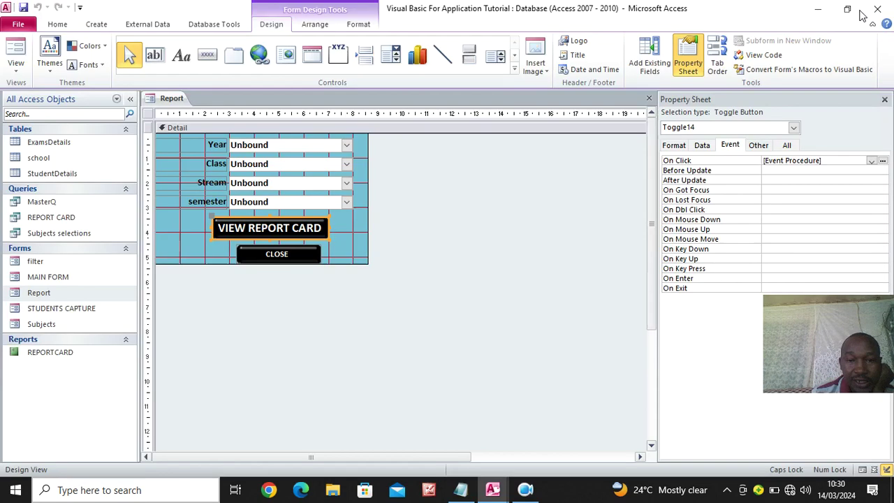
click(15, 50)
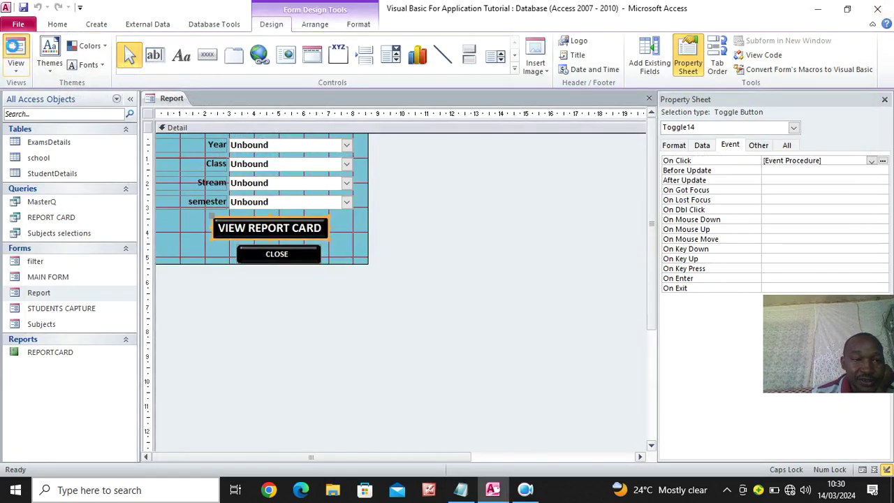
click(334, 135)
click(289, 148)
click(333, 153)
click(263, 169)
click(333, 172)
click(273, 187)
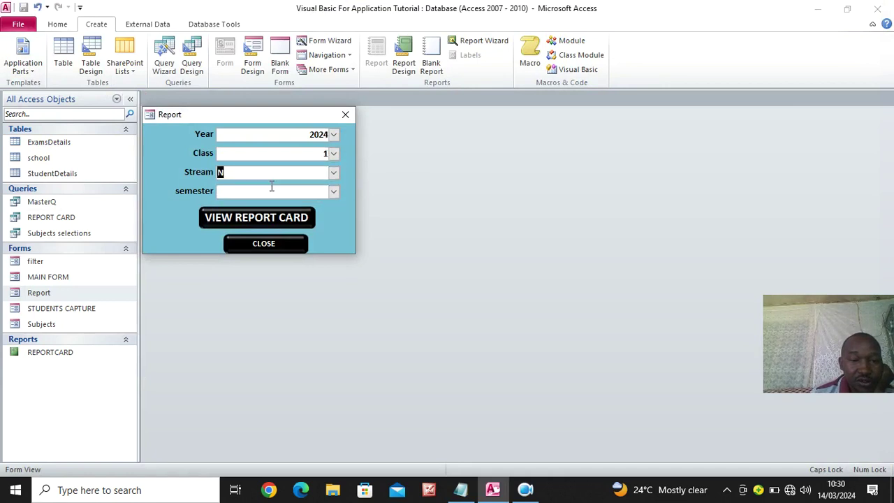
click(333, 191)
click(294, 208)
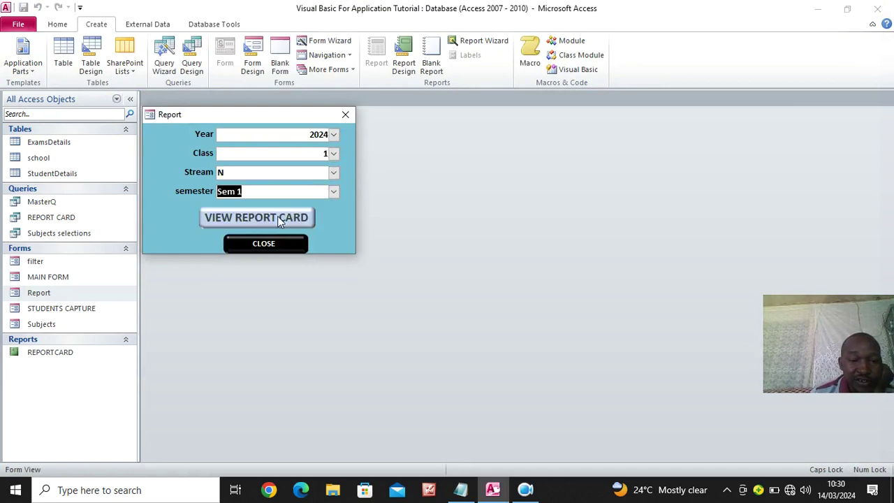
Preview the filtered REPORTCARD report at full size, then close the preview
click(295, 216)
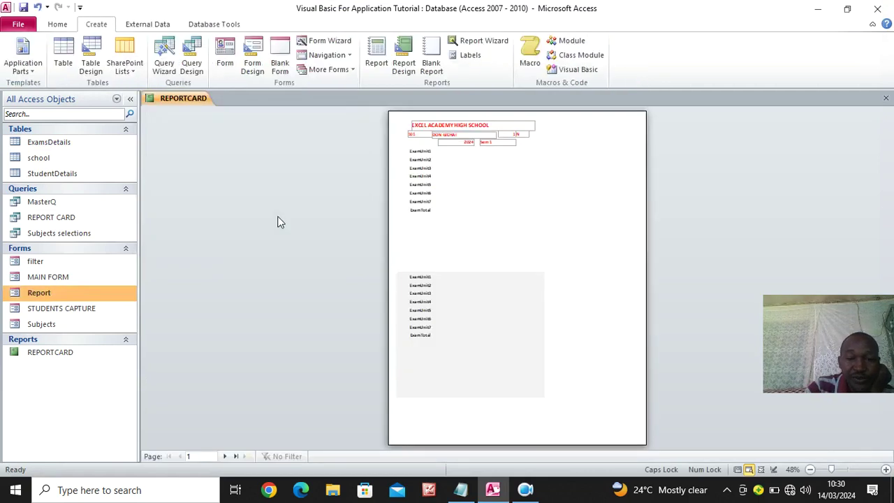
click(479, 225)
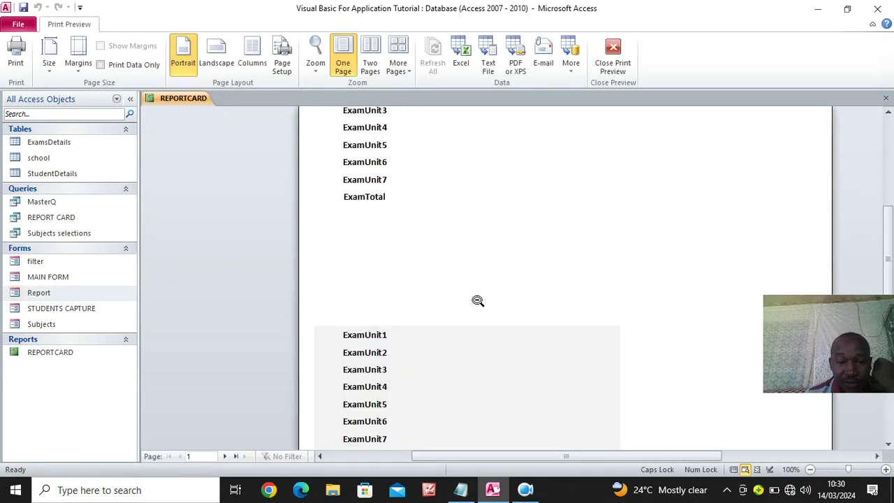
scroll(489, 294, up, 2)
scroll(499, 285, up, 2)
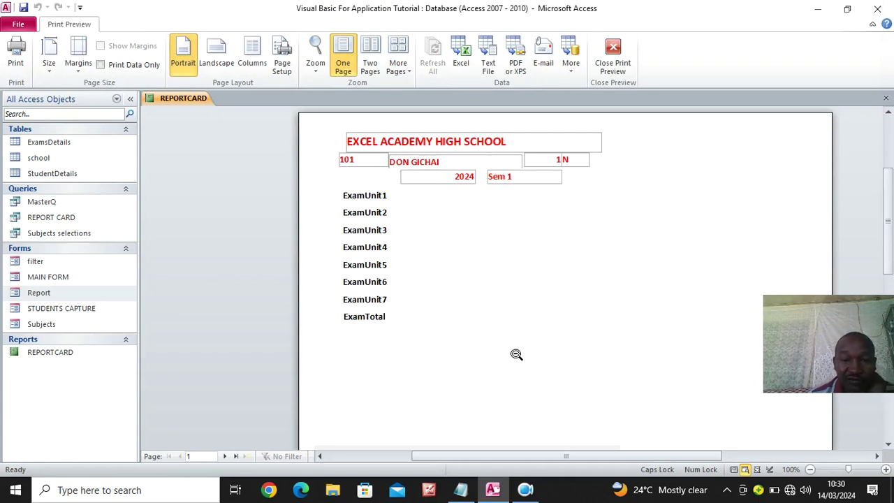
scroll(499, 369, down, 1)
scroll(500, 363, down, 3)
scroll(475, 322, up, 5)
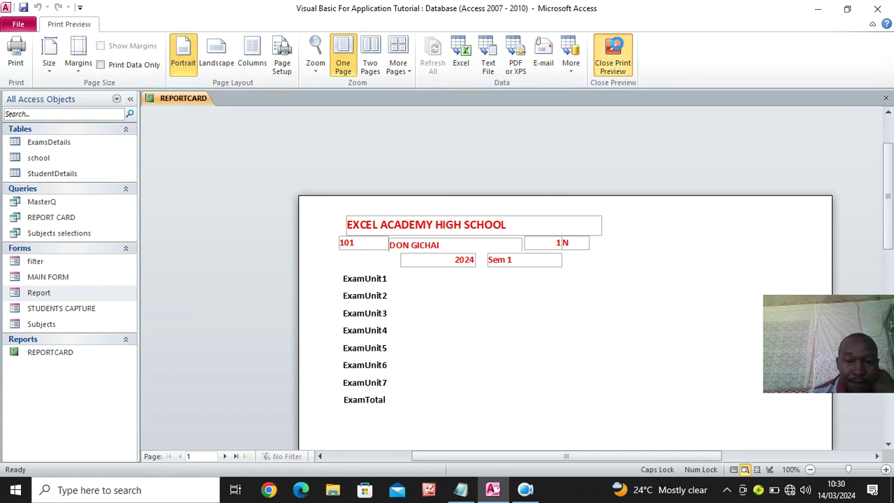
click(613, 55)
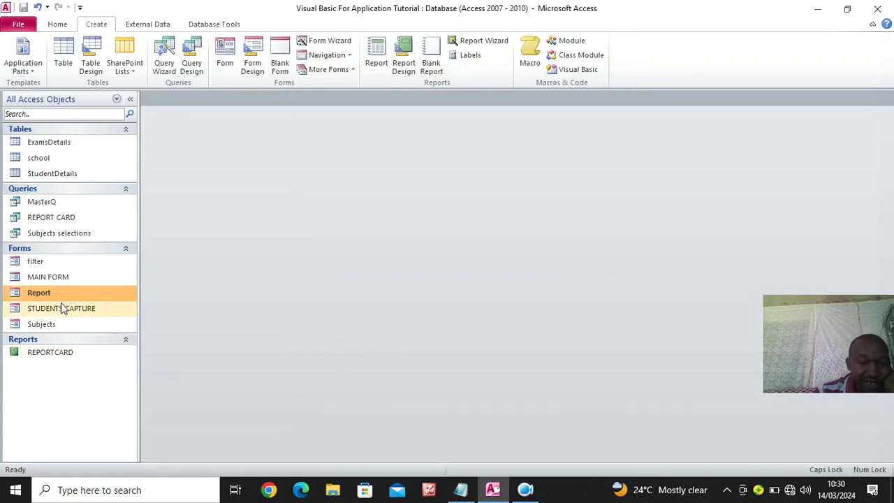